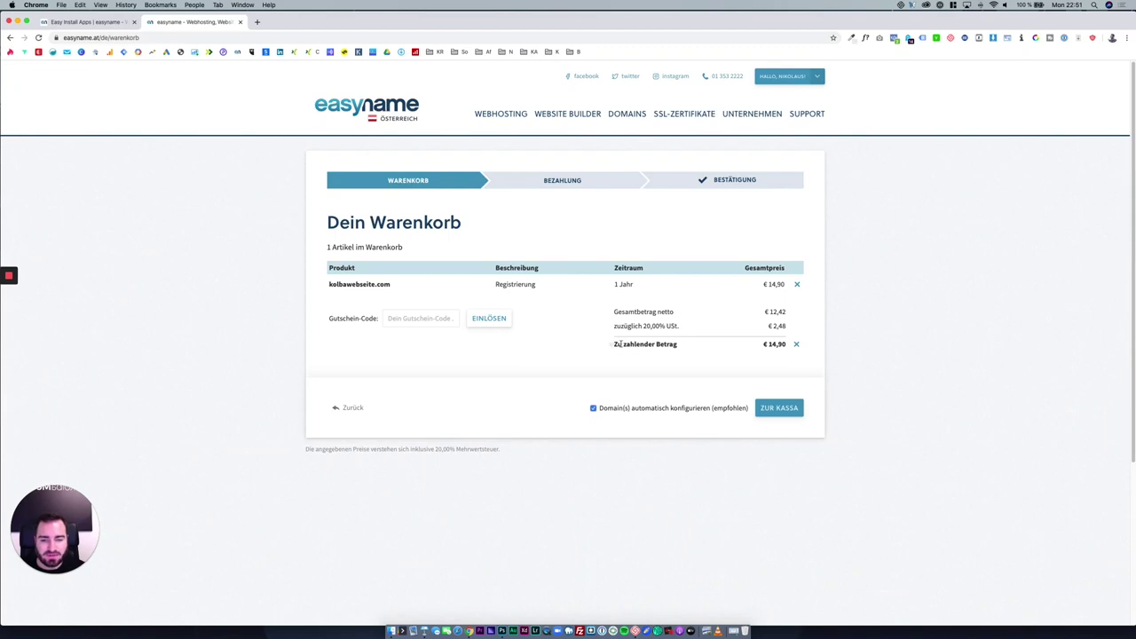
Highlight the €14,90 amount-due summary of the one-item domain cart, then clear the highlight.
{"action": "left_click_drag", "start_coordinate": [646, 344], "coordinate": [786, 350]}
{"action": "left_click", "coordinate": [741, 373]}
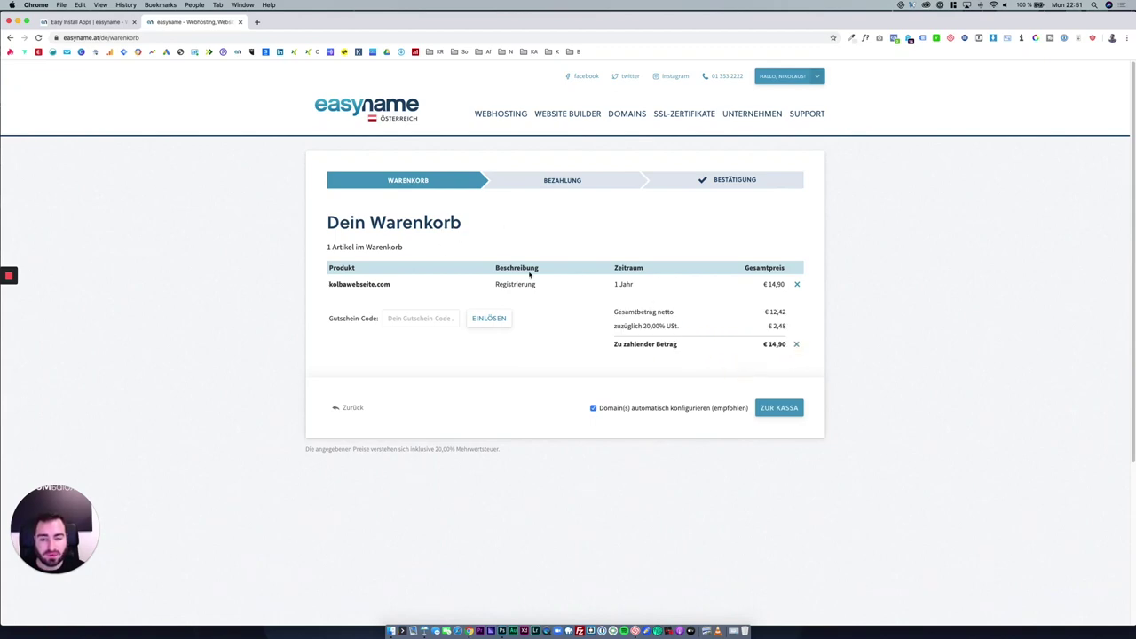
Open the hosting products page and scroll through the Medium, Large and Unlimited plan table.
{"action": "mouse_move", "coordinate": [515, 116]}
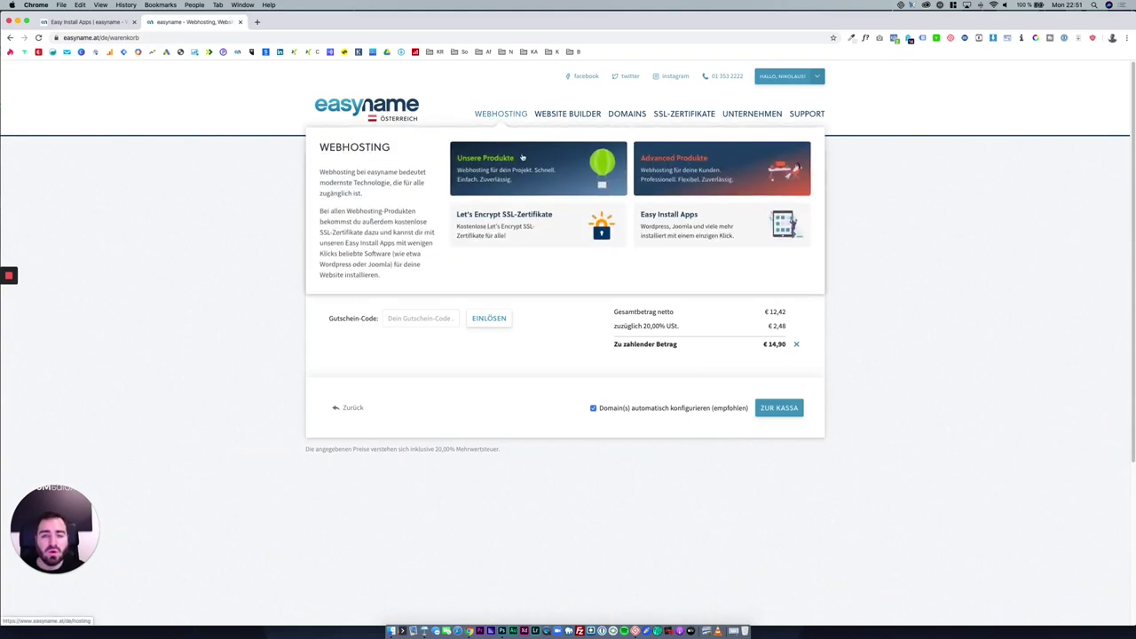
{"action": "left_click", "coordinate": [522, 157]}
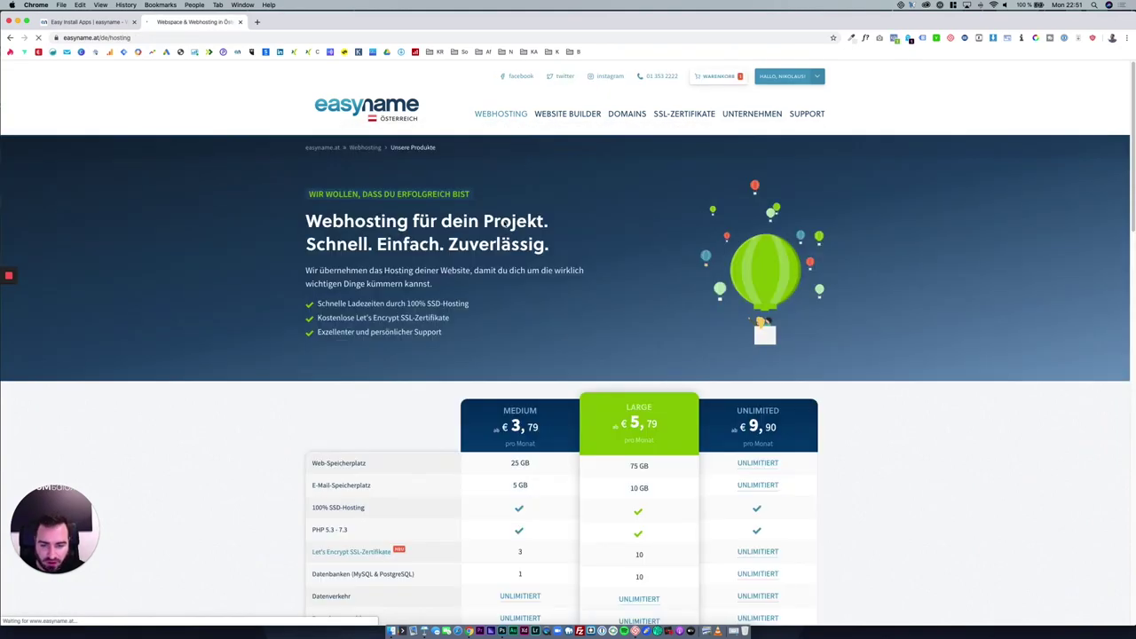
{"action": "scroll", "coordinate": [504, 226], "scroll_direction": "down", "scroll_amount": 4}
{"action": "scroll", "coordinate": [504, 226], "scroll_direction": "down", "scroll_amount": 1}
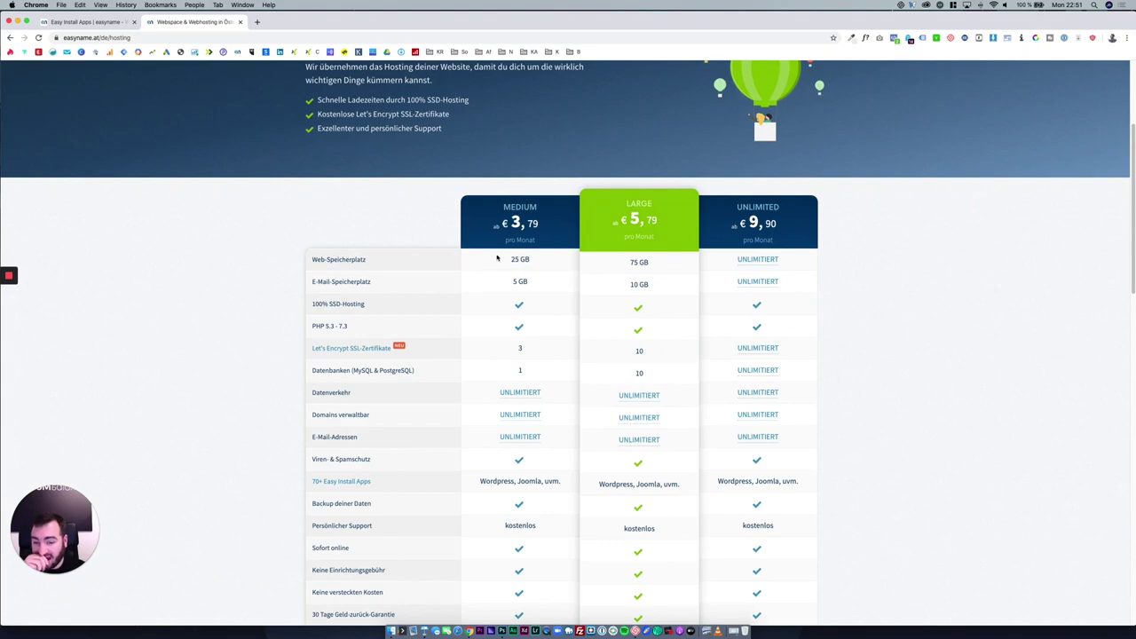
{"action": "scroll", "coordinate": [501, 258], "scroll_direction": "down", "scroll_amount": 1}
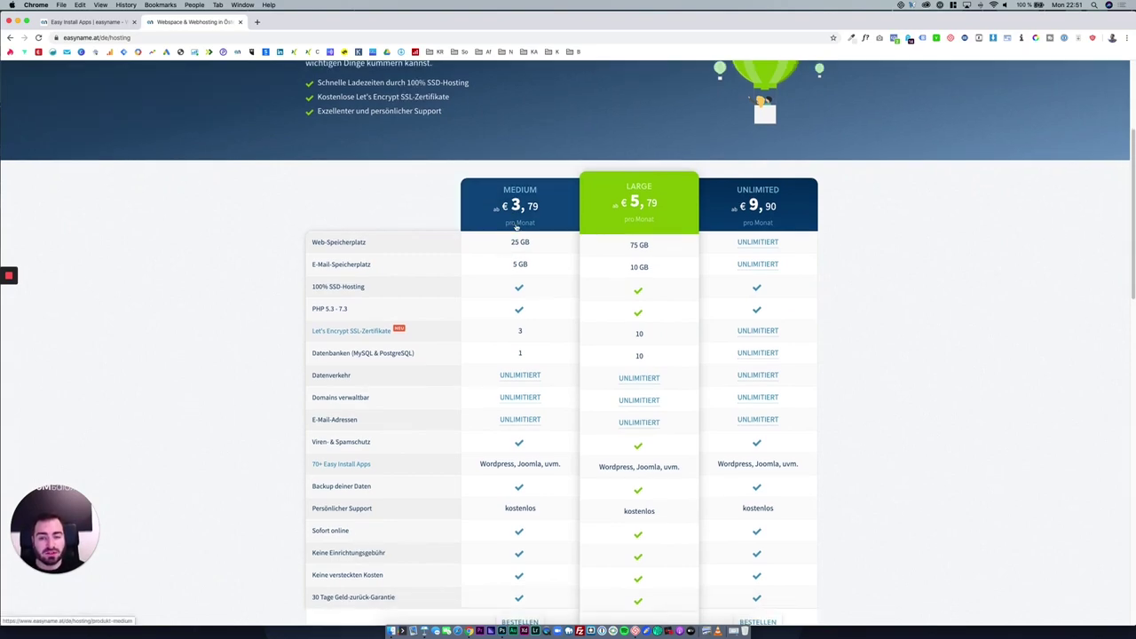
{"action": "scroll", "coordinate": [519, 233], "scroll_direction": "down", "scroll_amount": 4}
{"action": "scroll", "coordinate": [527, 246], "scroll_direction": "up", "scroll_amount": 4}
{"action": "scroll", "coordinate": [531, 248], "scroll_direction": "down", "scroll_amount": 2}
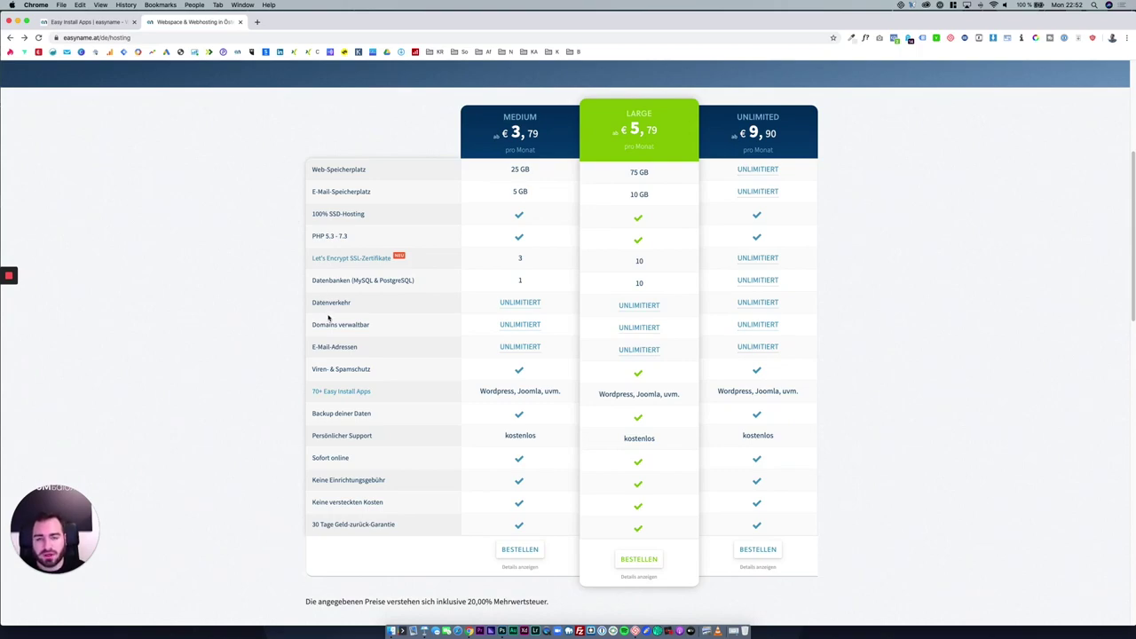
{"action": "scroll", "coordinate": [328, 317], "scroll_direction": "up", "scroll_amount": 6}
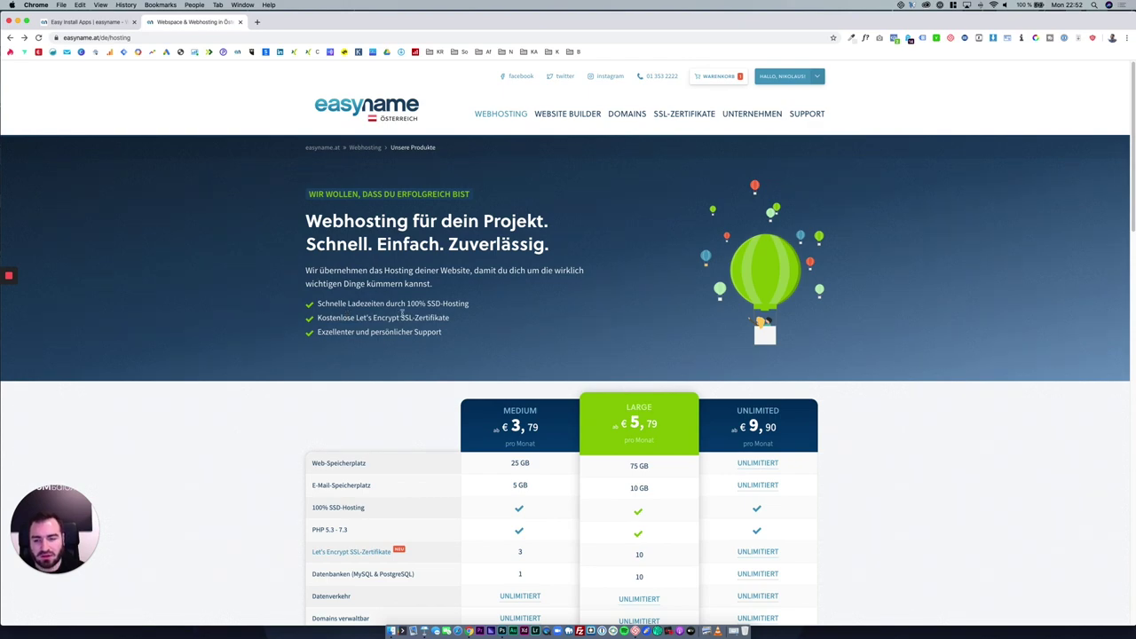
Highlight the Let's Encrypt SSL-Zertifikate bullet, check the connection security info, and return to Easy Install Apps.
{"action": "left_click_drag", "start_coordinate": [355, 318], "coordinate": [474, 313]}
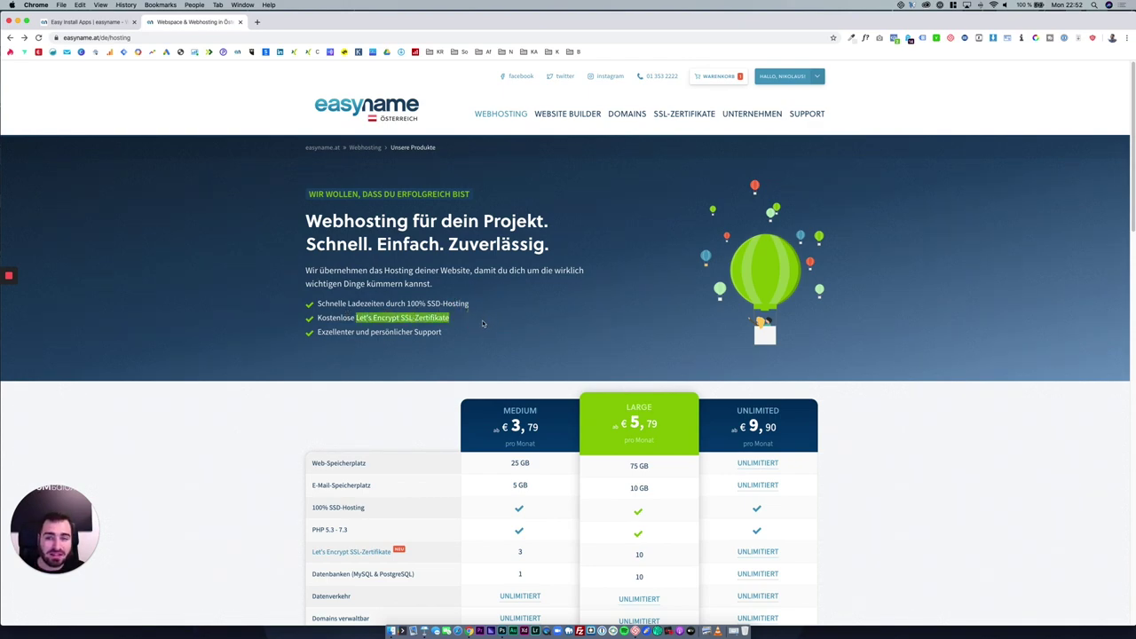
{"action": "left_click", "coordinate": [56, 38]}
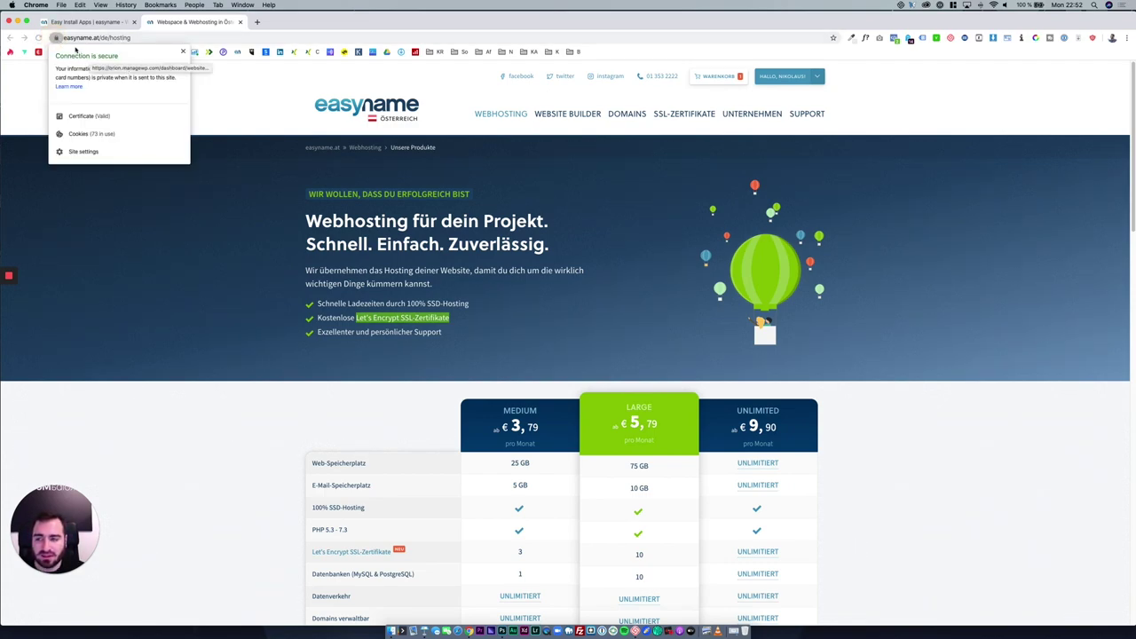
{"action": "left_click", "coordinate": [271, 139]}
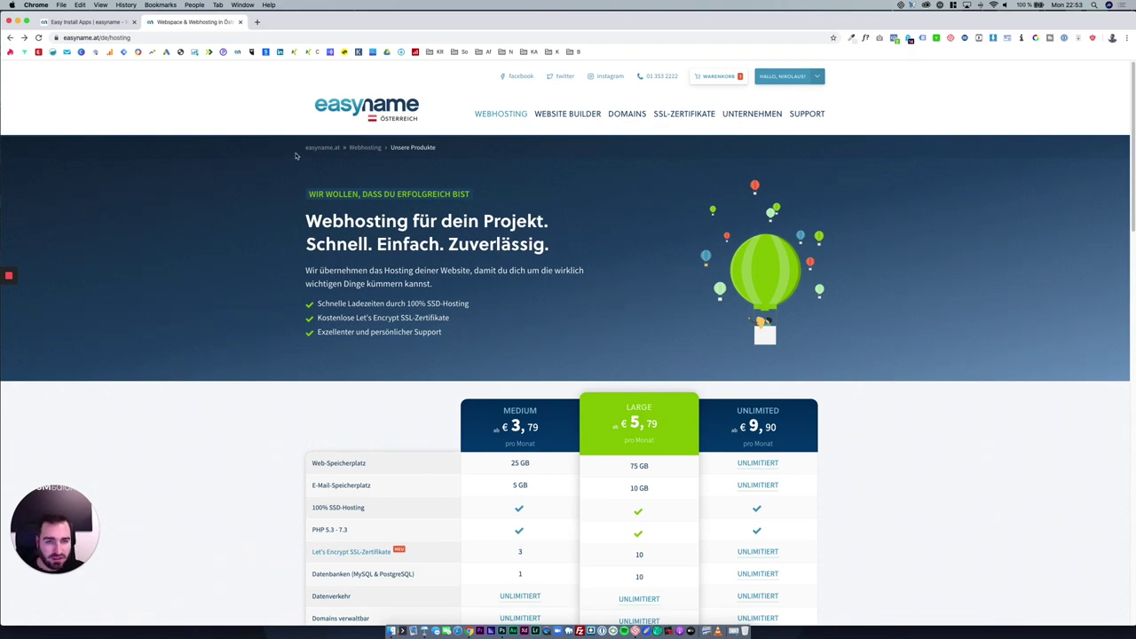
{"action": "key", "text": "ctrl+shift+Tab"}
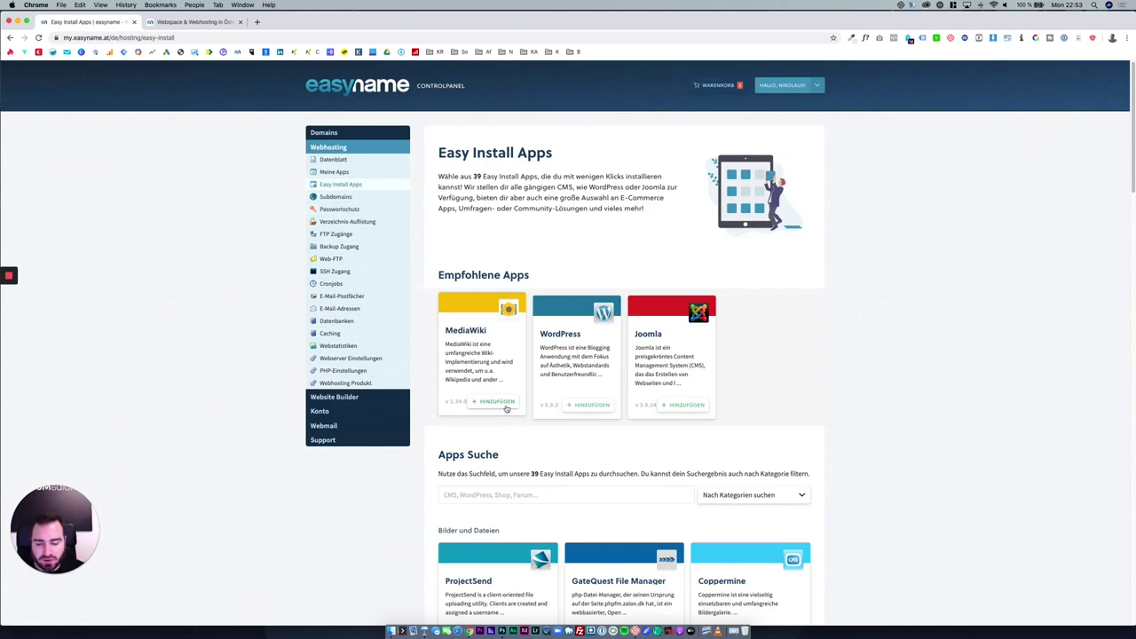
Add WordPress as a new app on a new subdomain websitetutorial of kolba.at.
{"action": "left_click", "coordinate": [597, 407]}
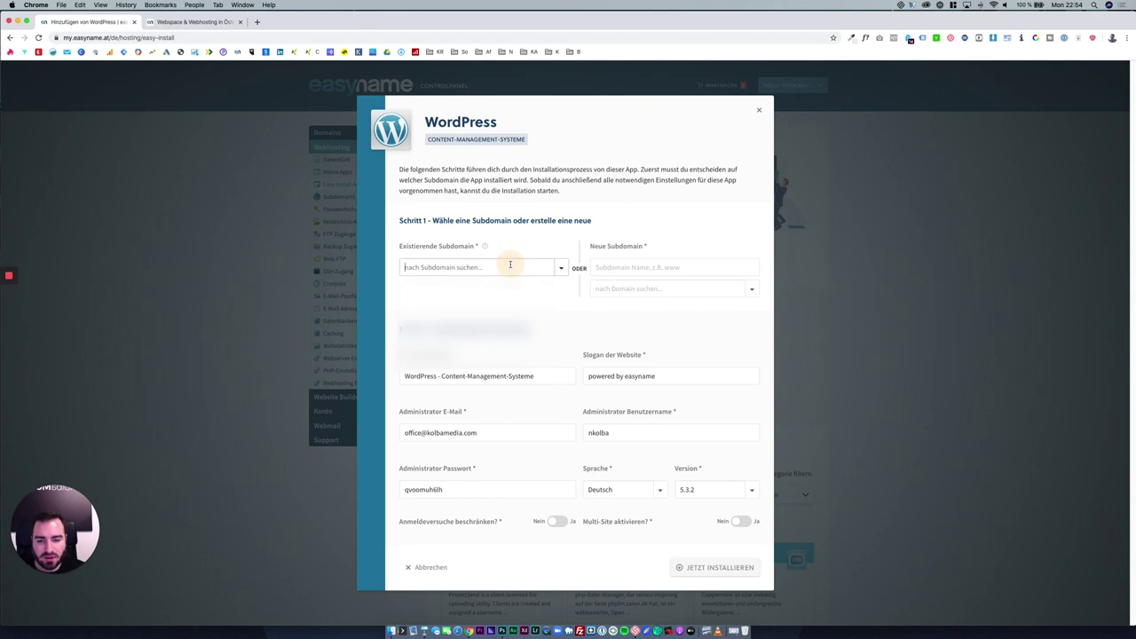
{"action": "left_click", "coordinate": [563, 269]}
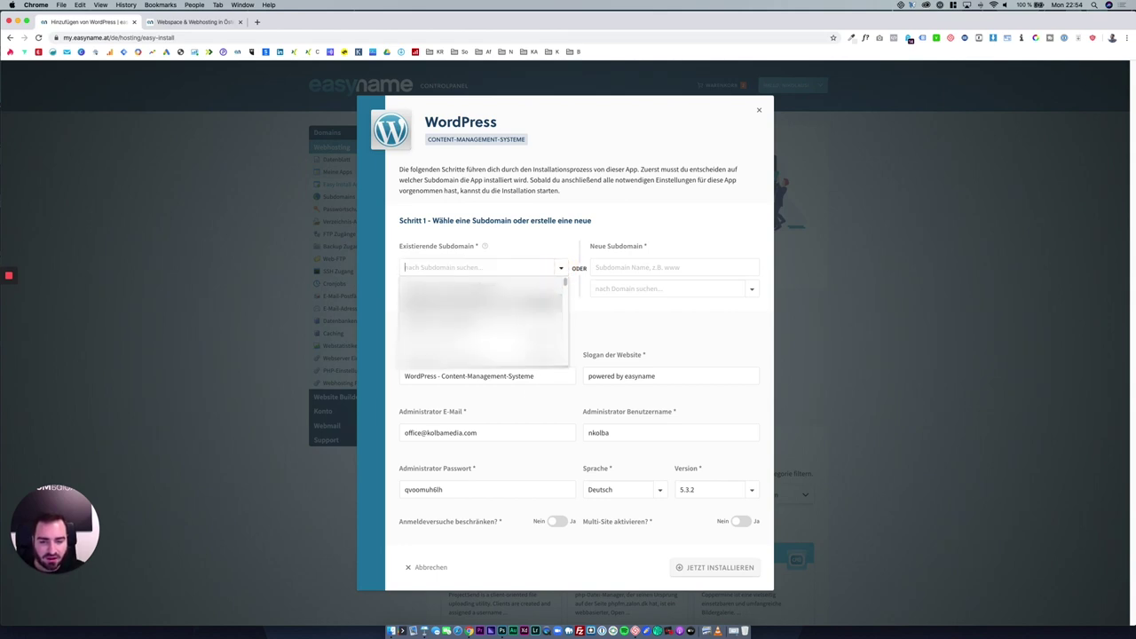
{"action": "left_click", "coordinate": [576, 322]}
{"action": "left_click", "coordinate": [612, 267]}
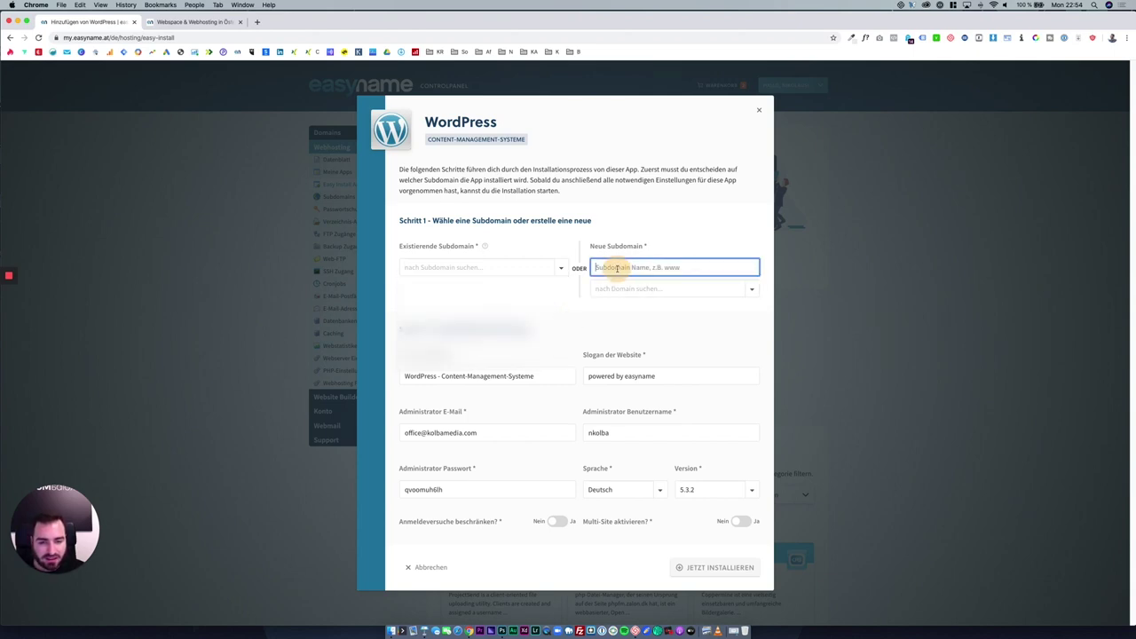
{"action": "type", "text": "websitetutorial"}
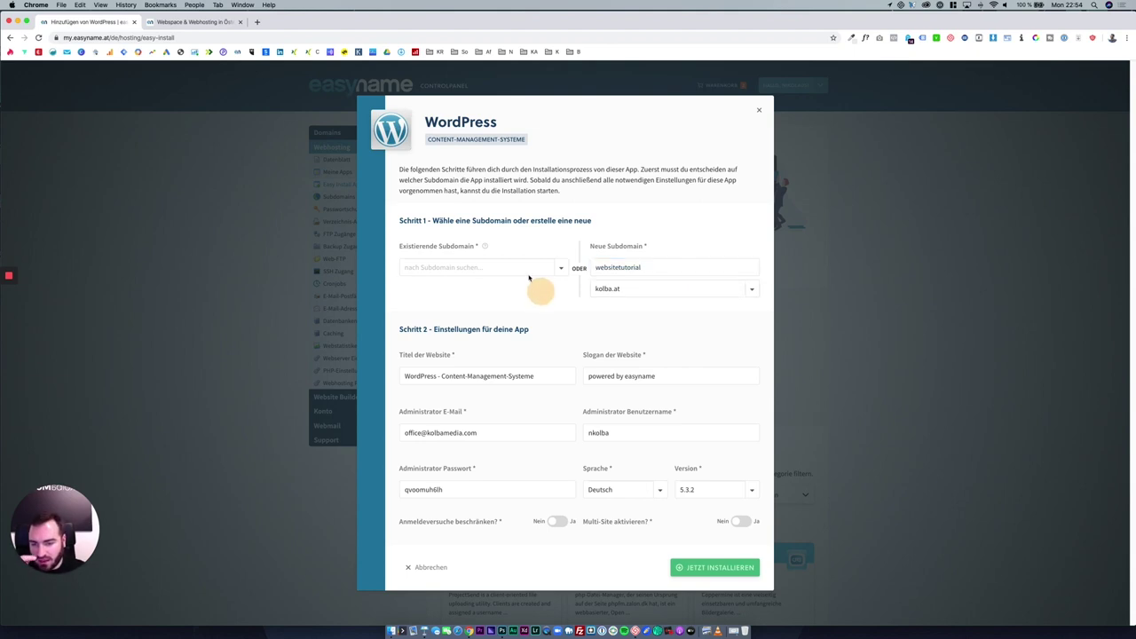
{"action": "left_click", "coordinate": [539, 292]}
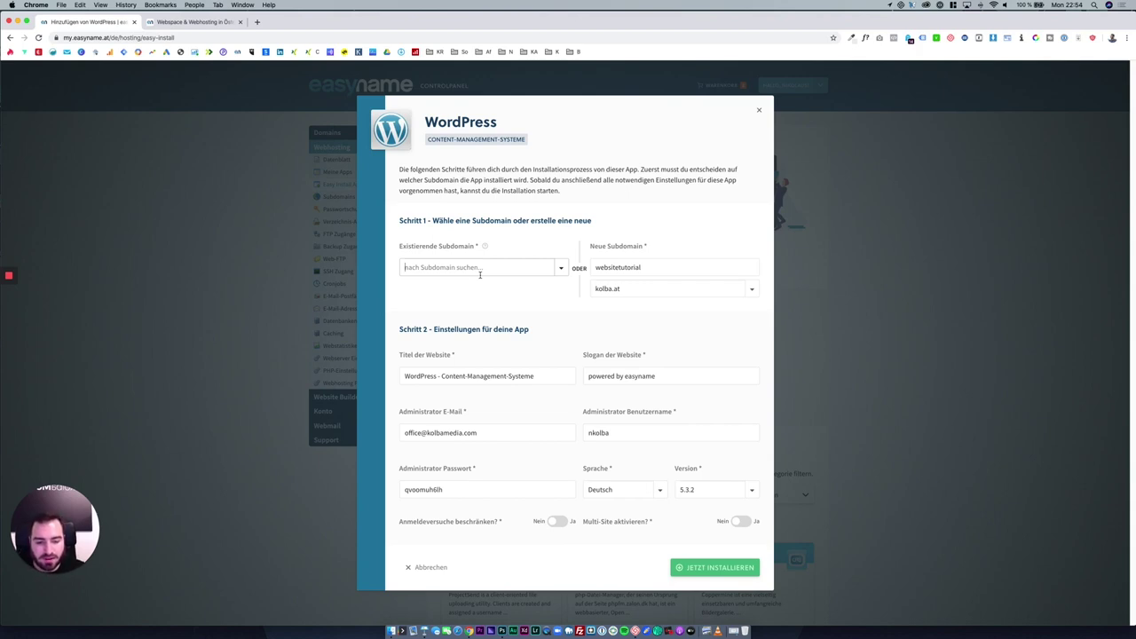
{"action": "left_click", "coordinate": [486, 351]}
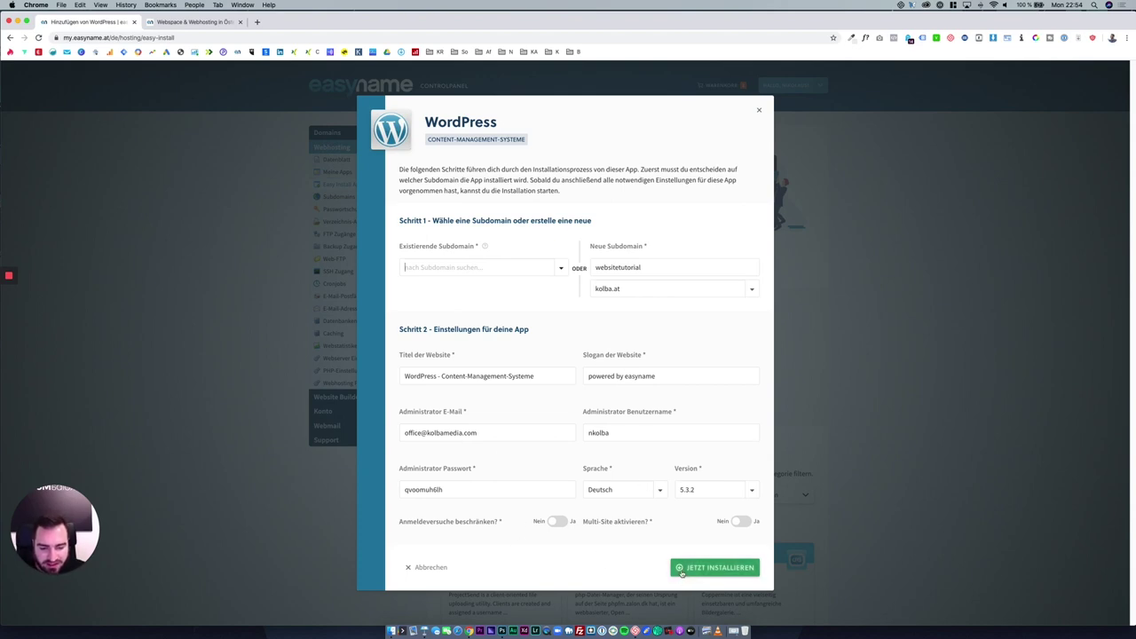
Select the generated administrator password and start the WordPress installation.
{"action": "left_click", "coordinate": [457, 490]}
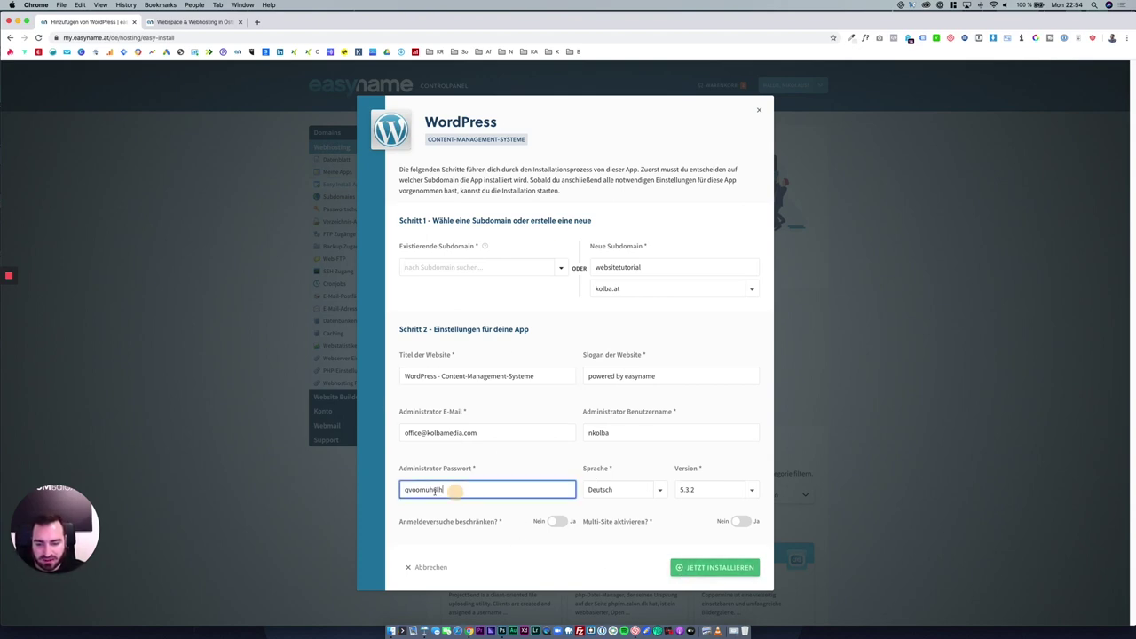
{"action": "double_click", "coordinate": [462, 487]}
{"action": "left_click", "coordinate": [532, 487]}
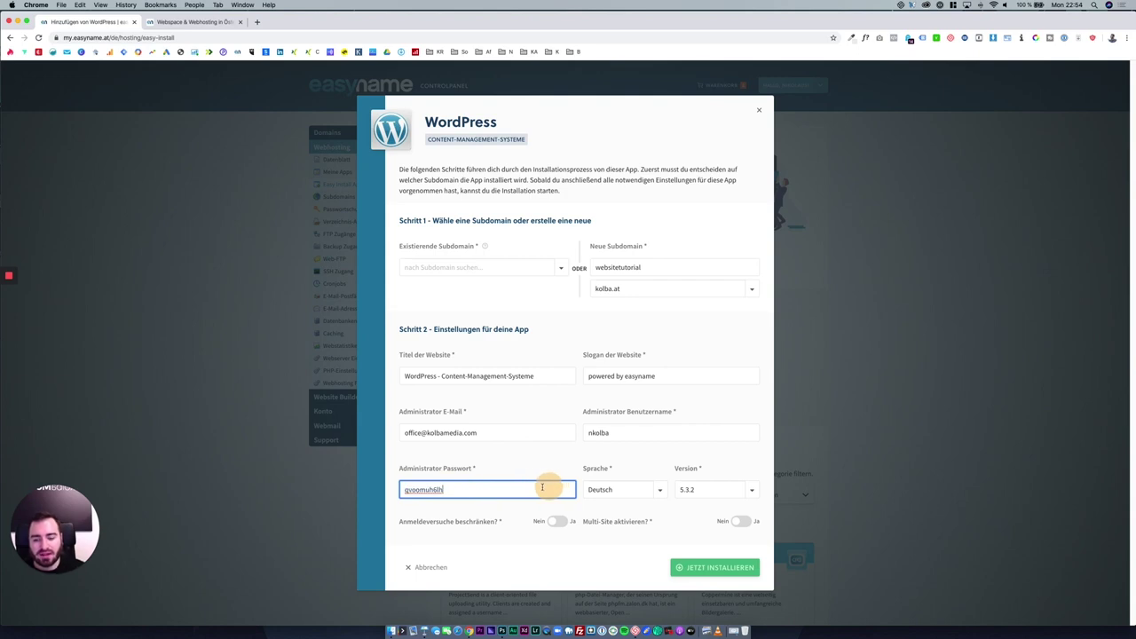
{"action": "left_click_drag", "start_coordinate": [555, 487], "coordinate": [396, 493]}
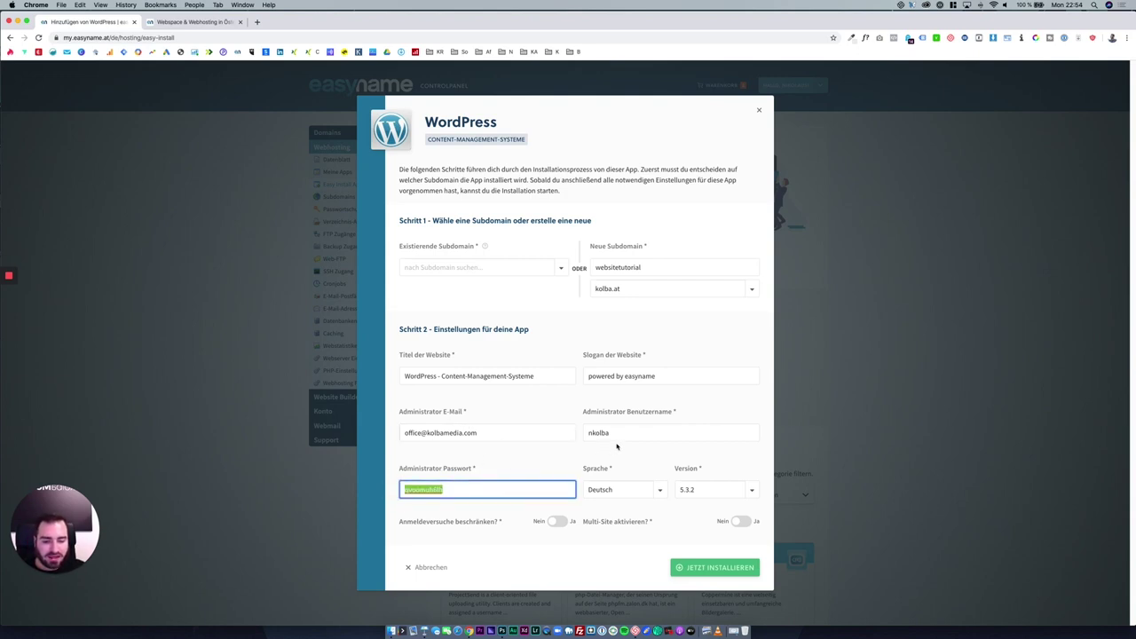
{"action": "left_click", "coordinate": [717, 567]}
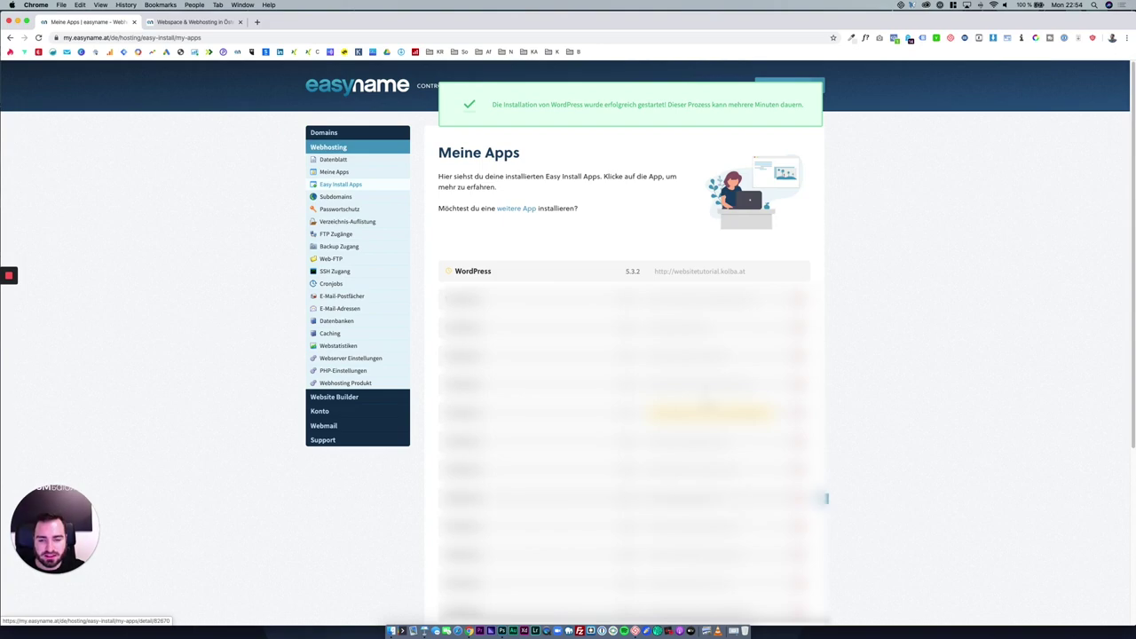
Check the installation confirmation email and its WordPress admin login link.
{"action": "left_click", "coordinate": [202, 22]}
{"action": "left_click", "coordinate": [135, 23]}
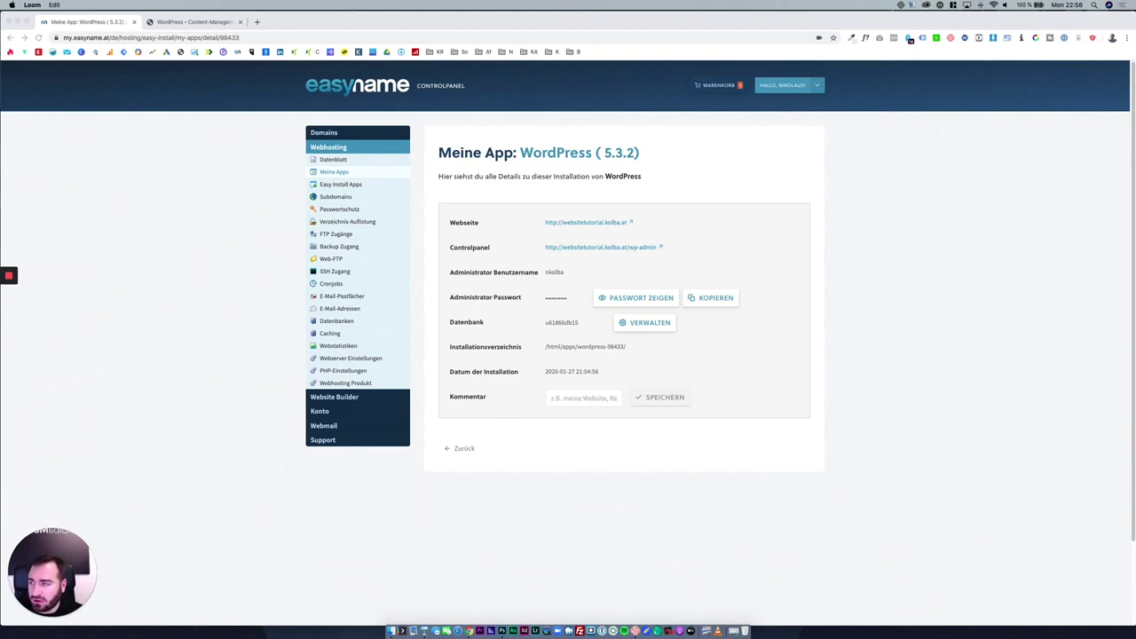
{"action": "left_click_drag", "start_coordinate": [18, 40], "coordinate": [349, 60]}
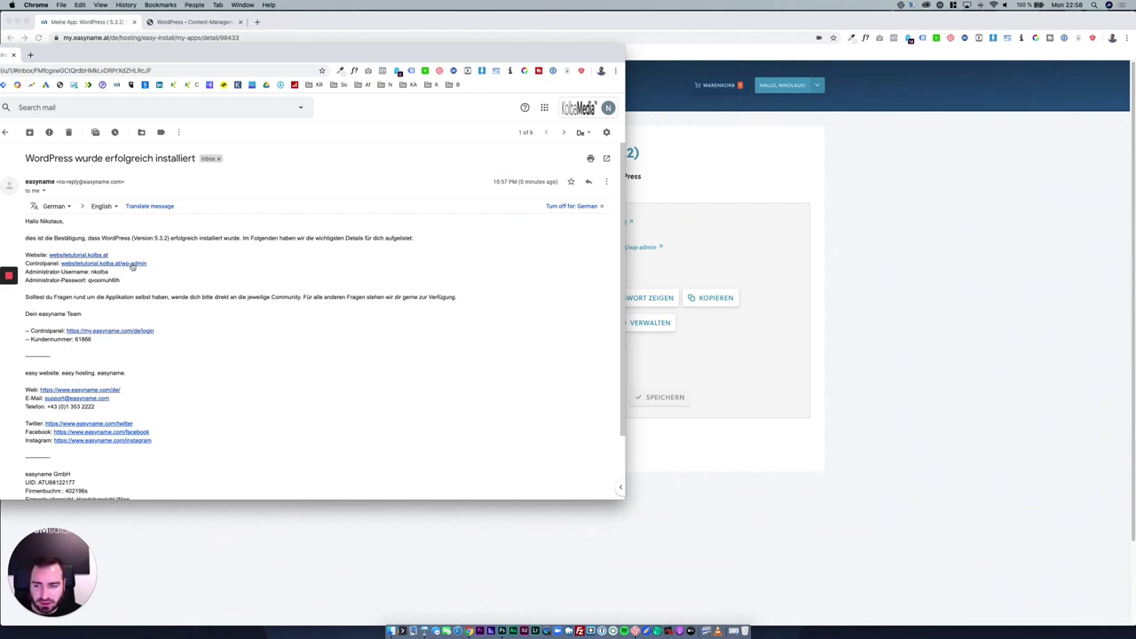
{"action": "left_click", "coordinate": [131, 265]}
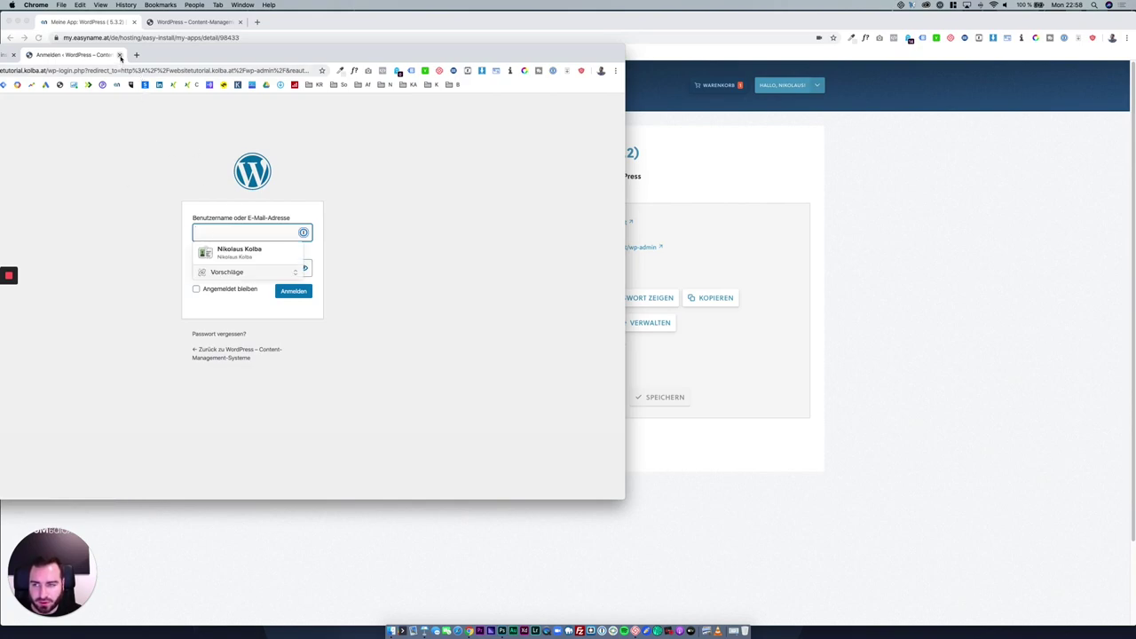
{"action": "left_click", "coordinate": [121, 58]}
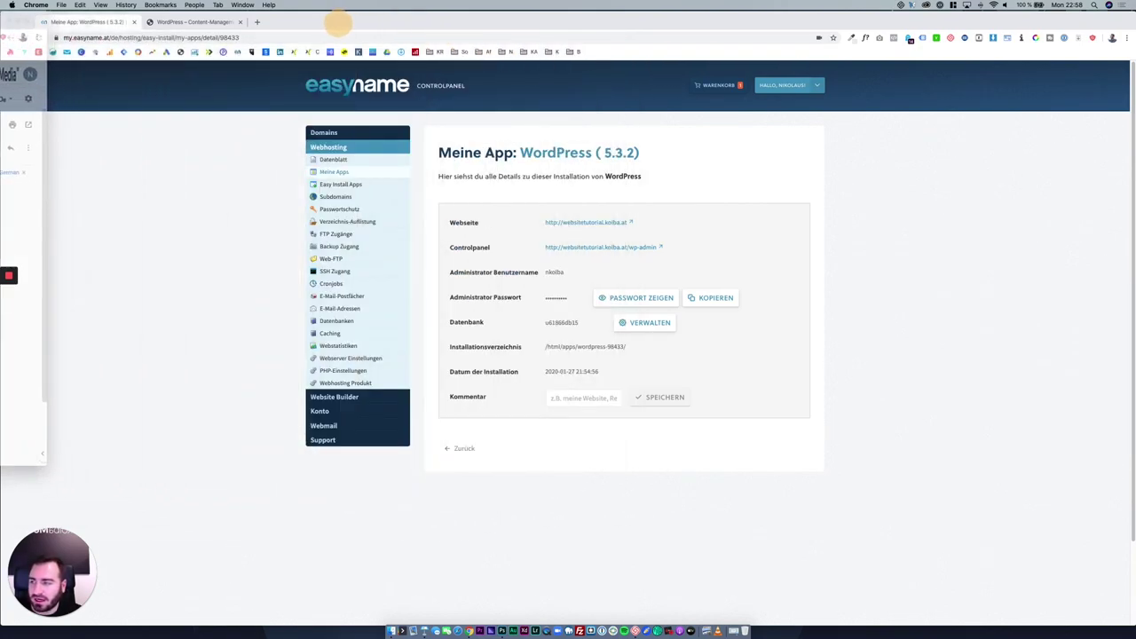
{"action": "left_click", "coordinate": [144, 213]}
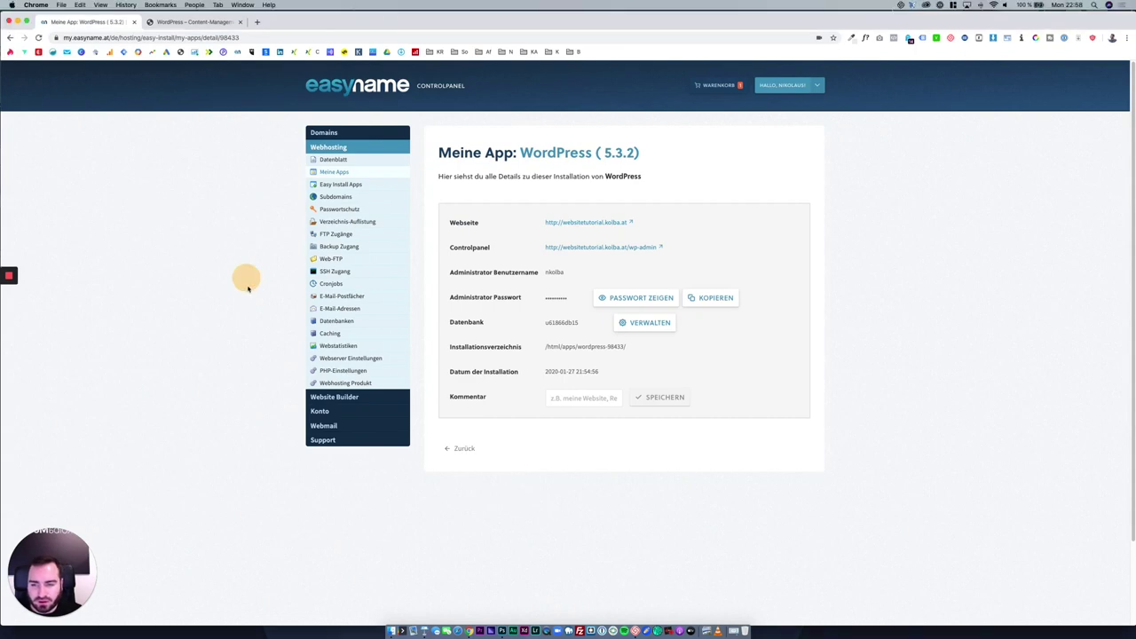
Review the installation detail rows and reopen the WordPress 5.3.2 app's detail page.
{"action": "left_click_drag", "start_coordinate": [247, 278], "coordinate": [559, 342]}
{"action": "left_click", "coordinate": [568, 322]}
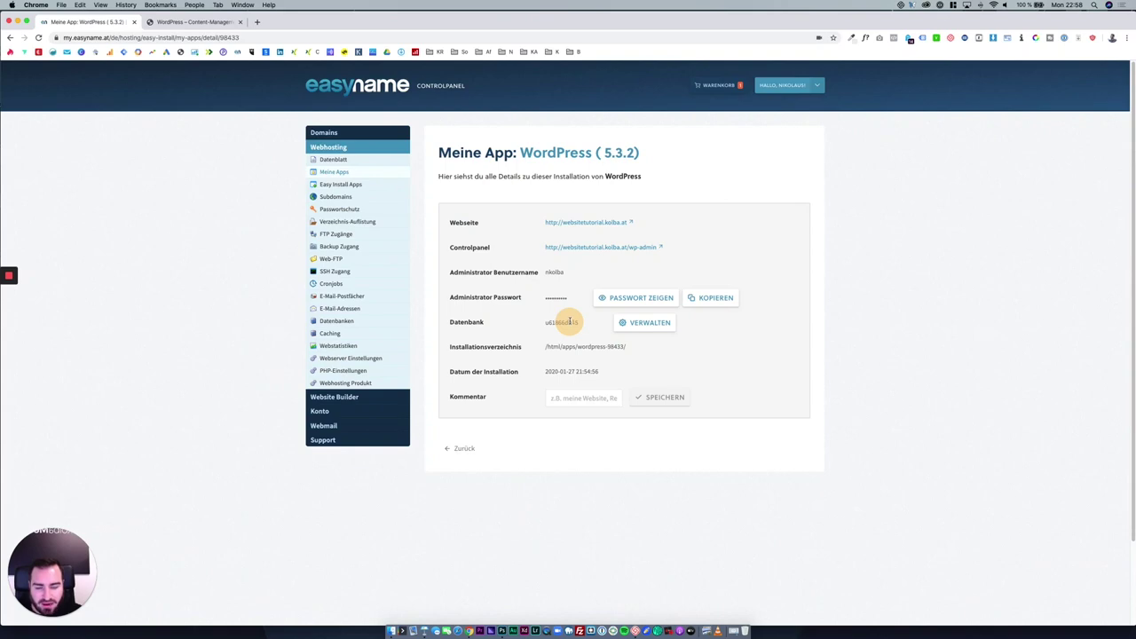
{"action": "mouse_move", "coordinate": [572, 322]}
{"action": "left_mouse_down"}
{"action": "mouse_move", "coordinate": [529, 213]}
{"action": "mouse_move", "coordinate": [551, 301]}
{"action": "mouse_move", "coordinate": [578, 328]}
{"action": "left_mouse_up"}
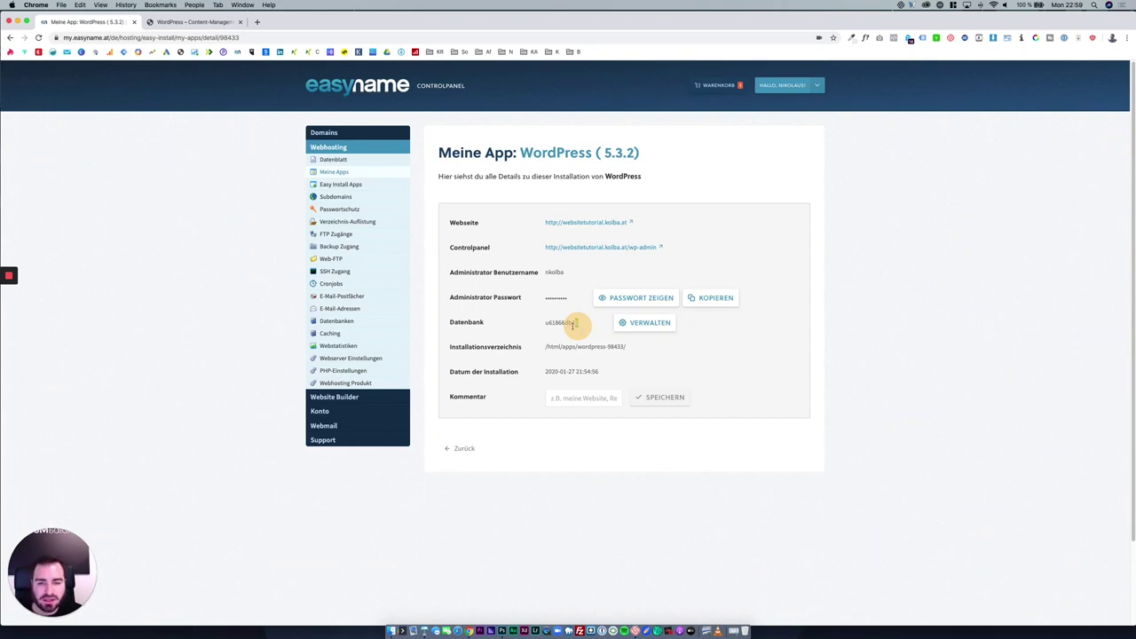
{"action": "left_click", "coordinate": [334, 174]}
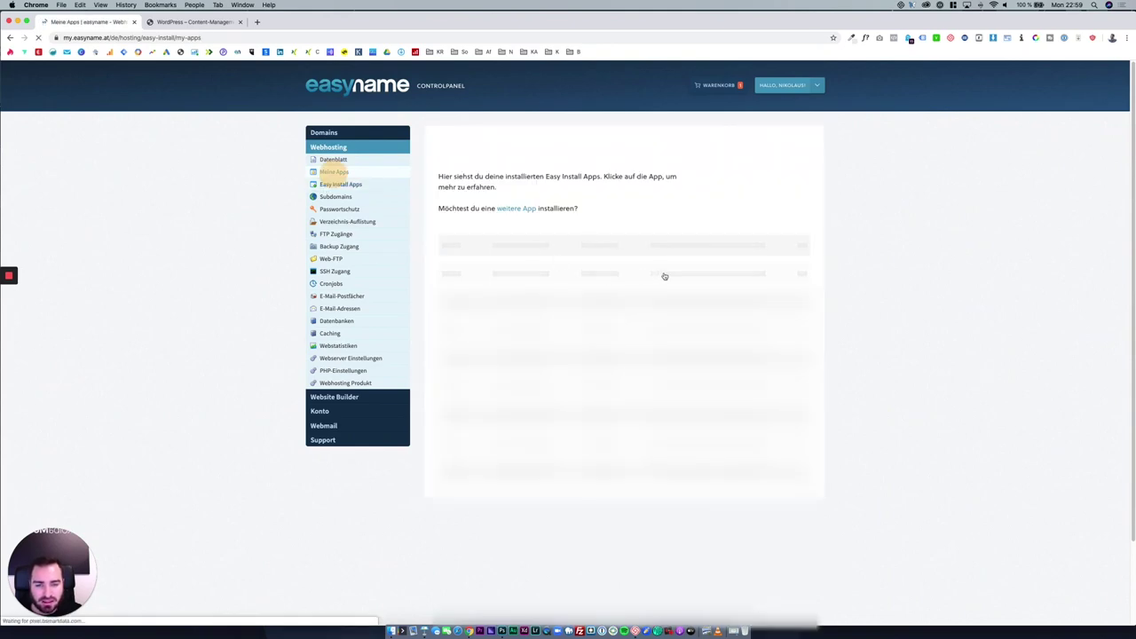
{"action": "left_click", "coordinate": [715, 273]}
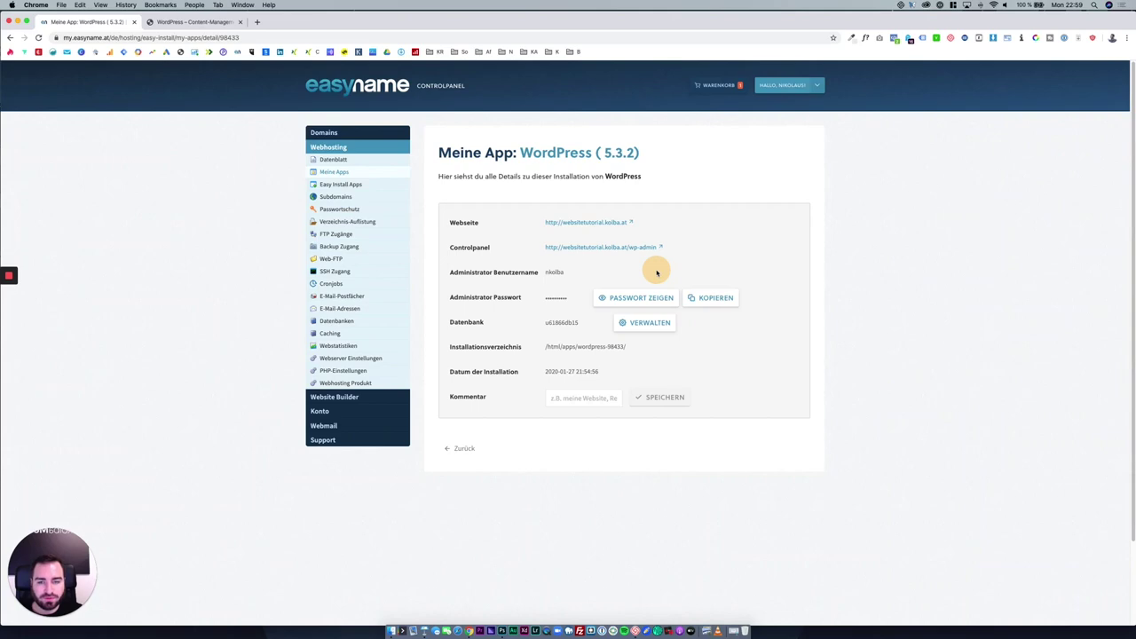
{"action": "key", "text": "alt+shift+l"}
{"action": "left_click", "coordinate": [353, 134]}
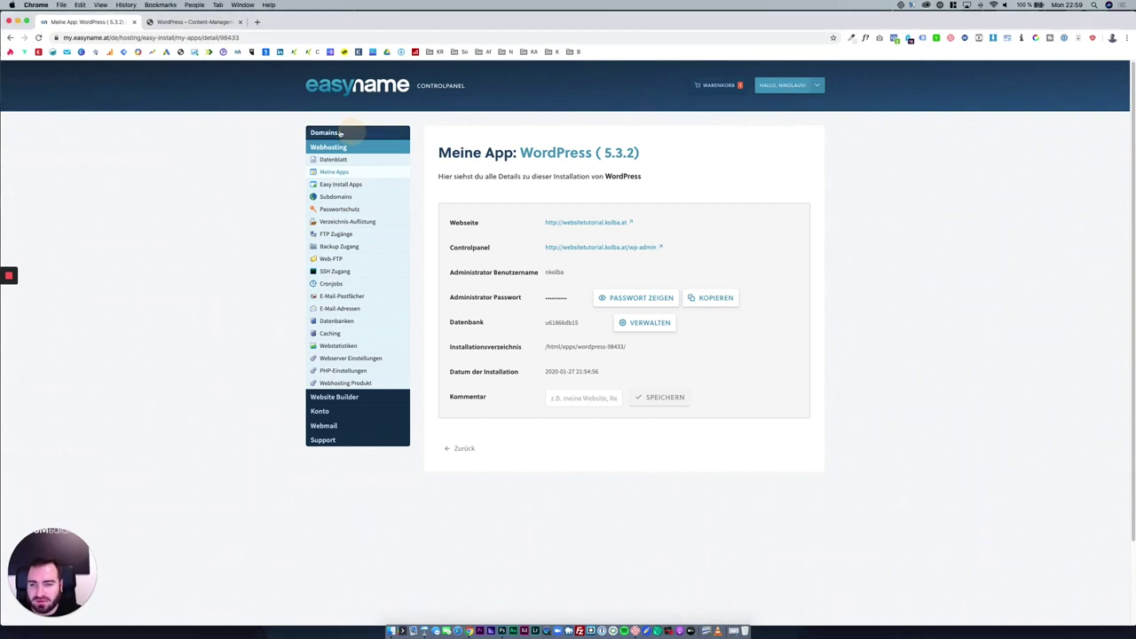
Open kolba.at under Domains and show its Web tab listing the subdomains.
{"action": "left_click", "coordinate": [325, 134]}
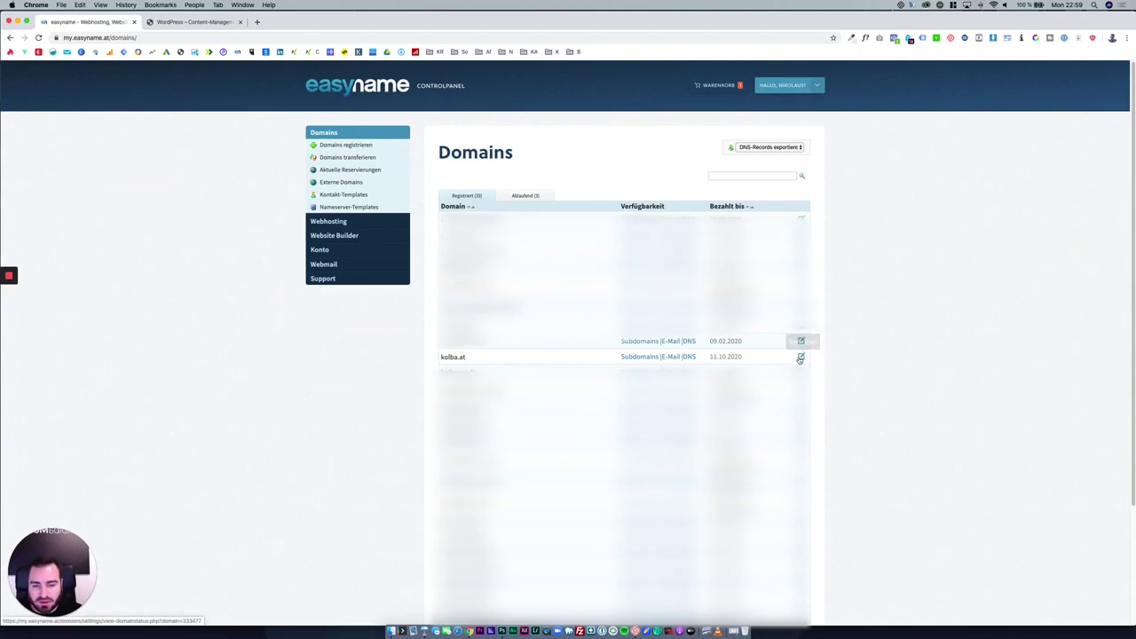
{"action": "left_click", "coordinate": [800, 356]}
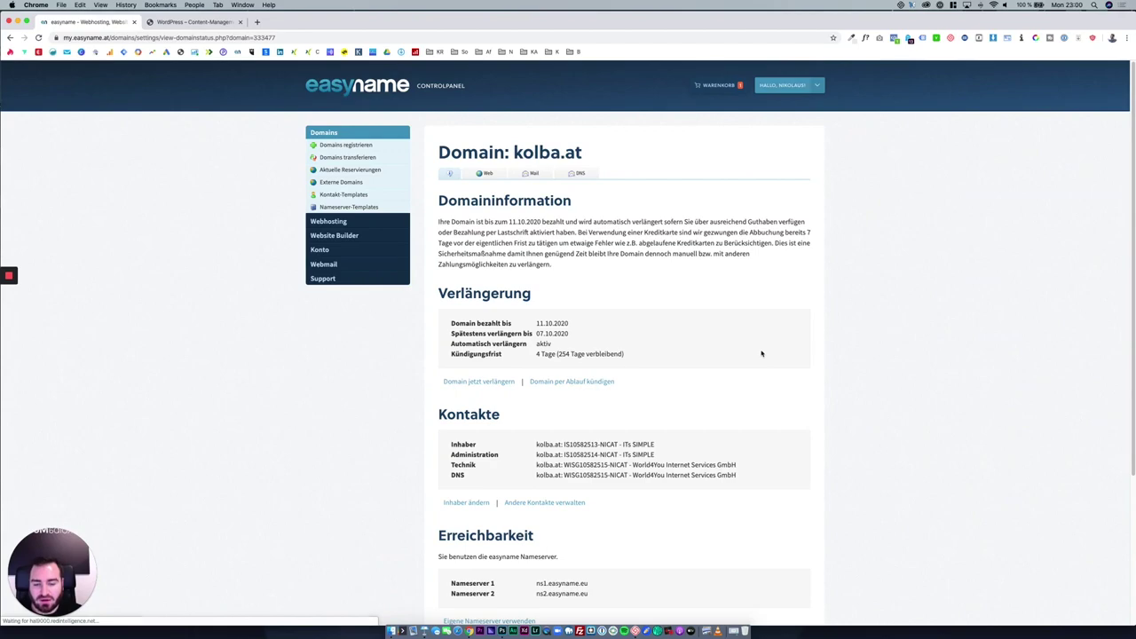
{"action": "left_click", "coordinate": [486, 174]}
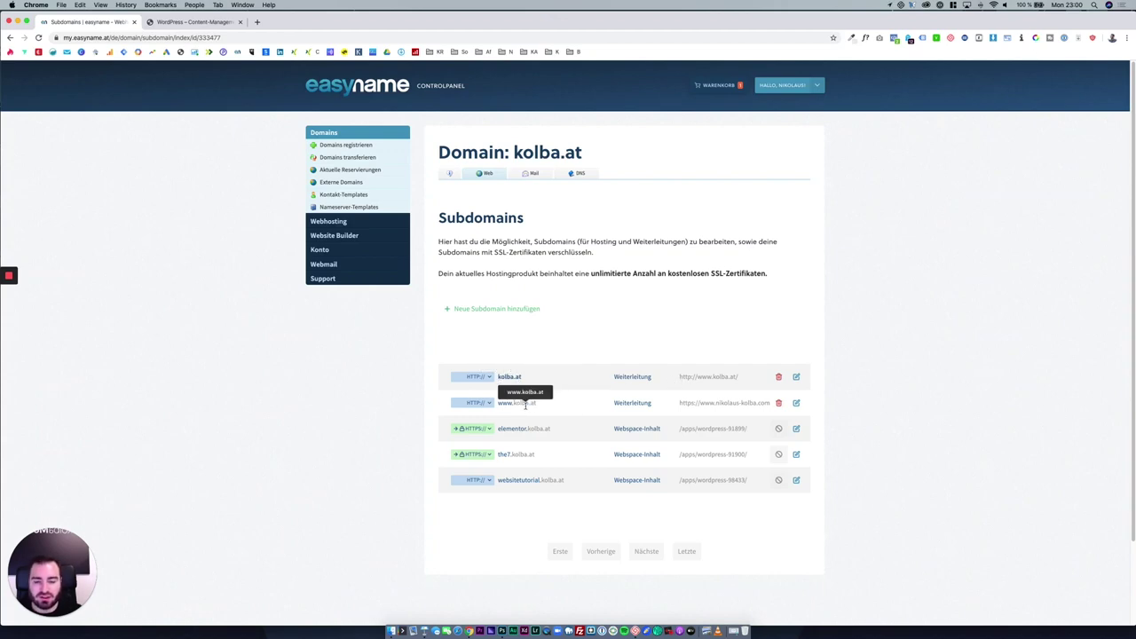
Enable HTTPS for websitetutorial.kolba.at with an HTTP 308 redirect from HTTP, and save.
{"action": "left_click", "coordinate": [484, 480]}
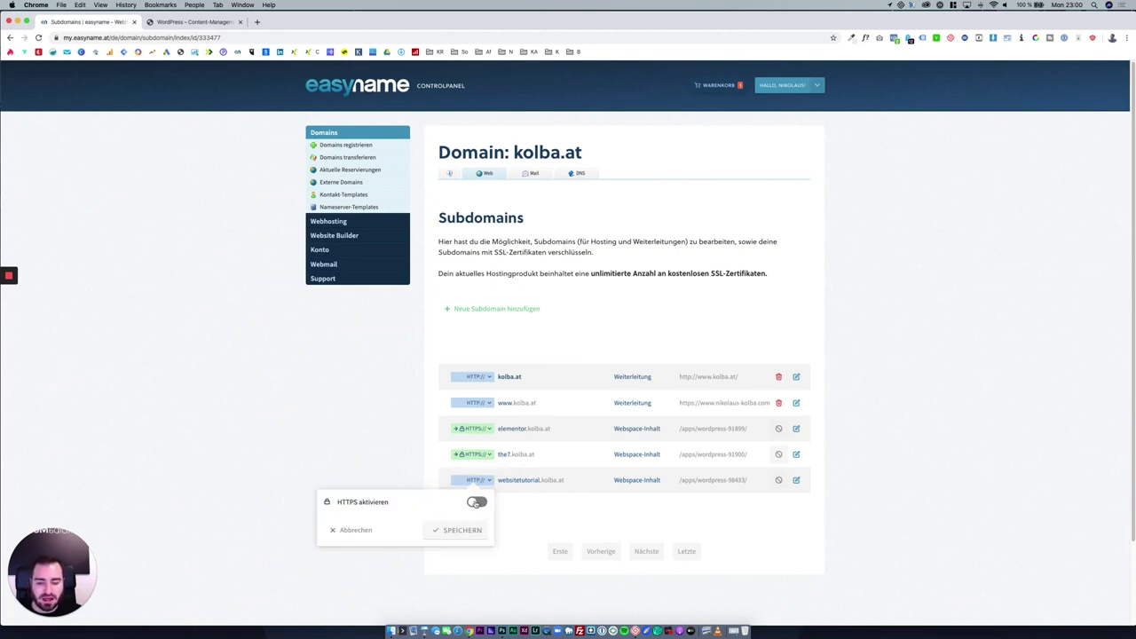
{"action": "left_click", "coordinate": [477, 503]}
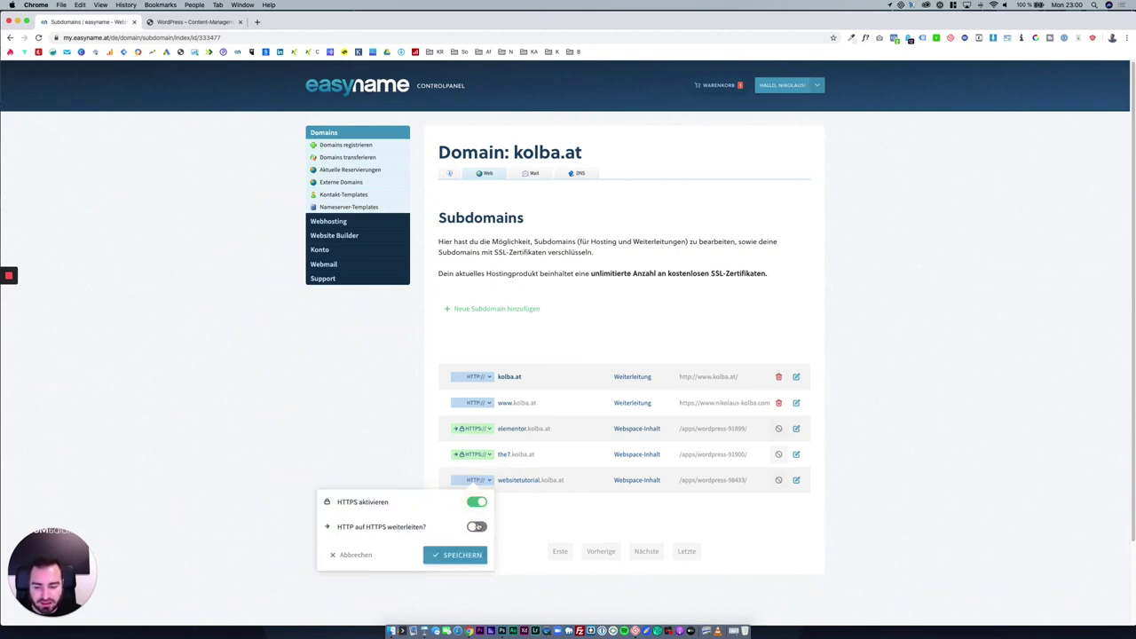
{"action": "left_click", "coordinate": [478, 527]}
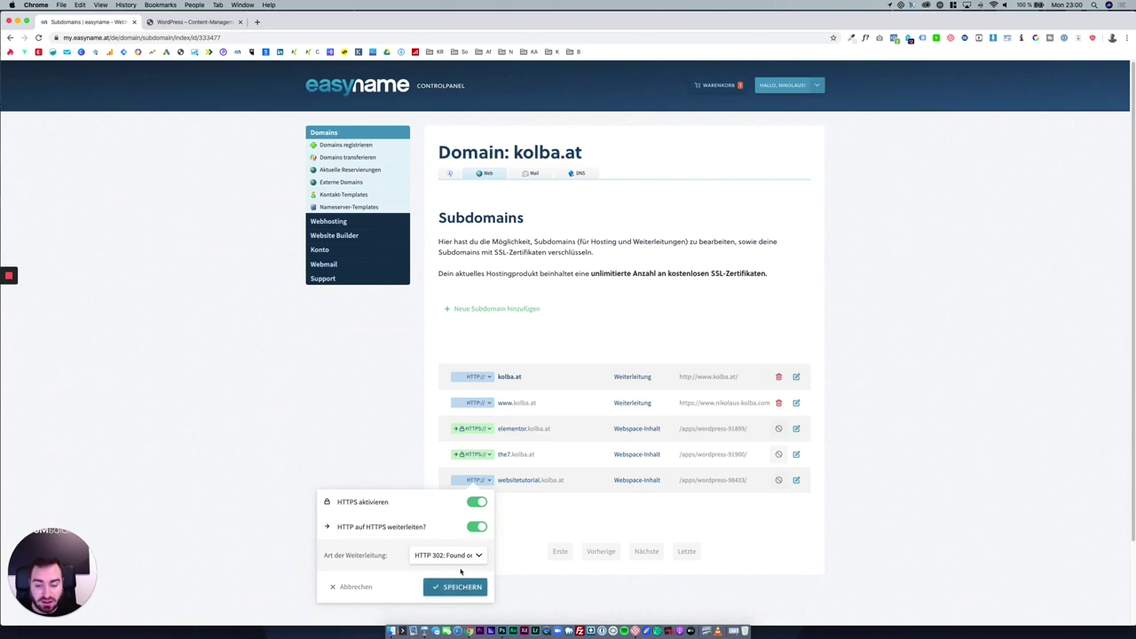
{"action": "left_click", "coordinate": [458, 559]}
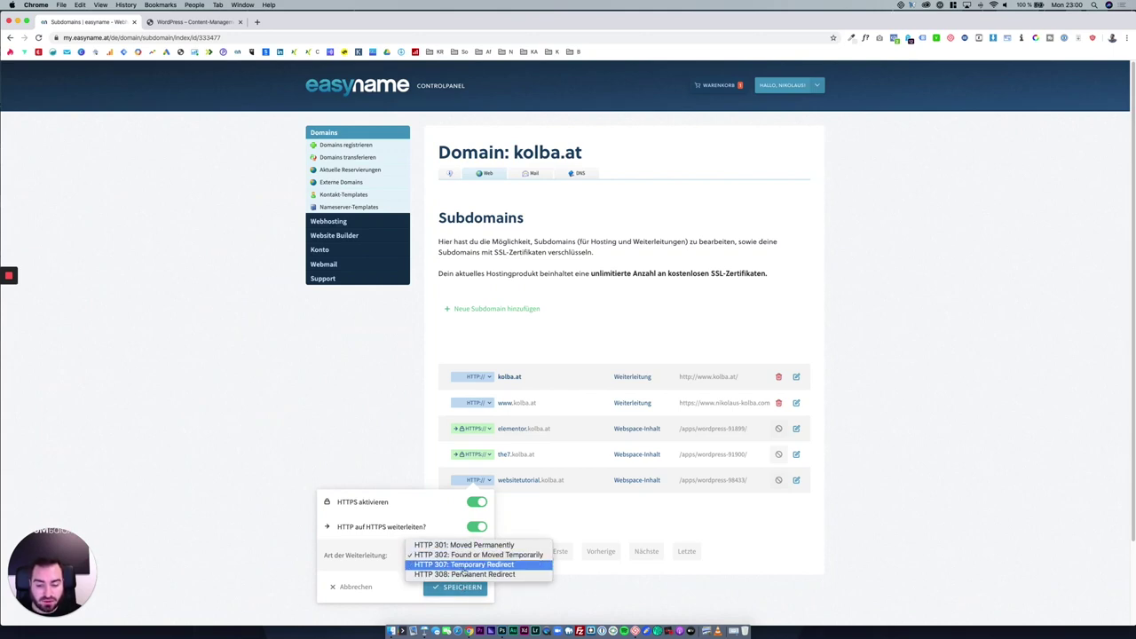
{"action": "left_click", "coordinate": [464, 575]}
{"action": "left_click", "coordinate": [460, 586]}
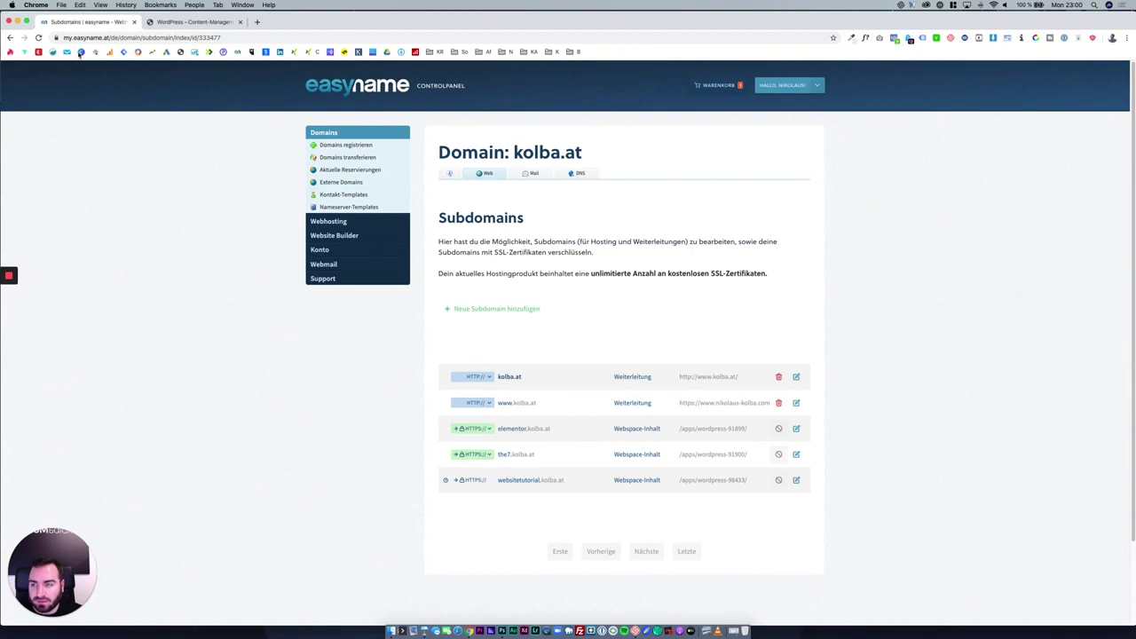
{"action": "left_click", "coordinate": [165, 27]}
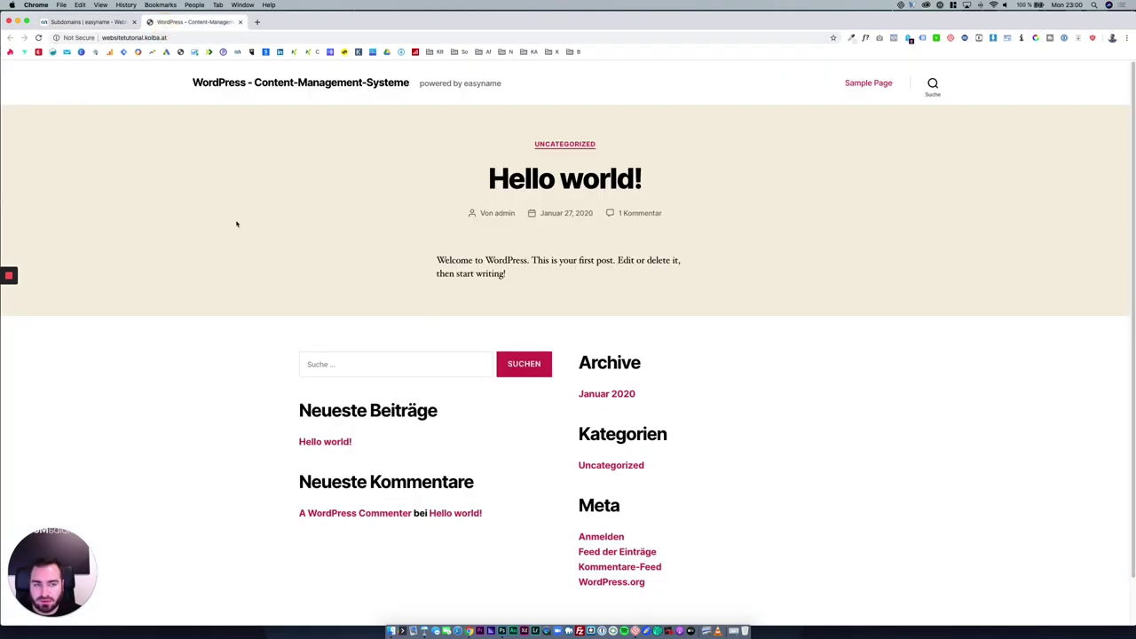
Append /wp-admin to the site's address to load the admin login page.
{"action": "left_click", "coordinate": [191, 37]}
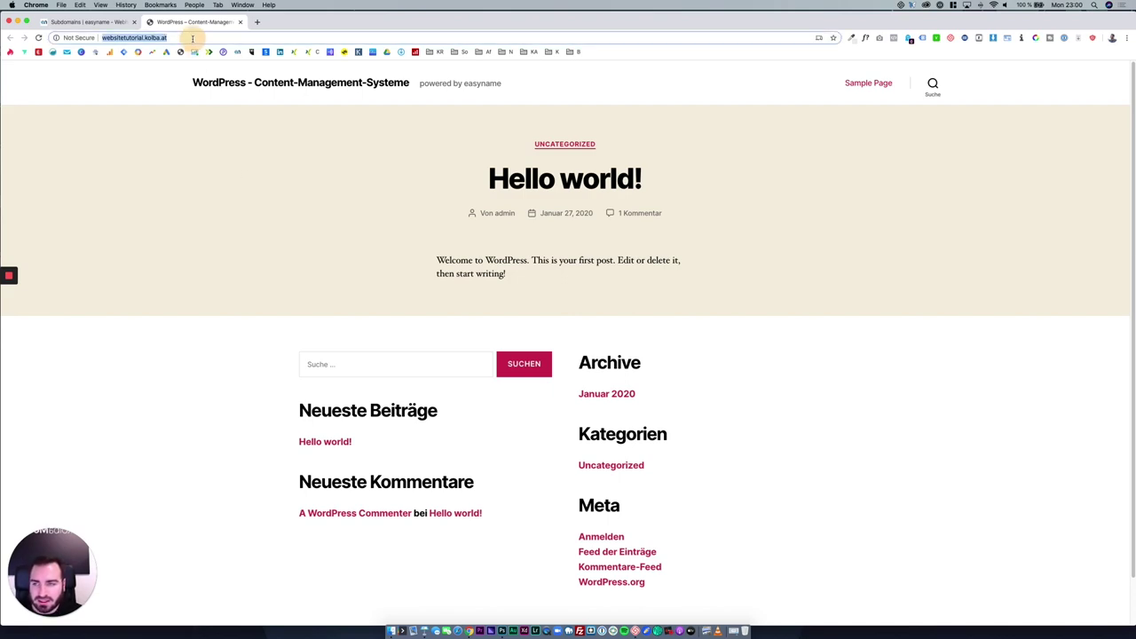
{"action": "left_click", "coordinate": [192, 38]}
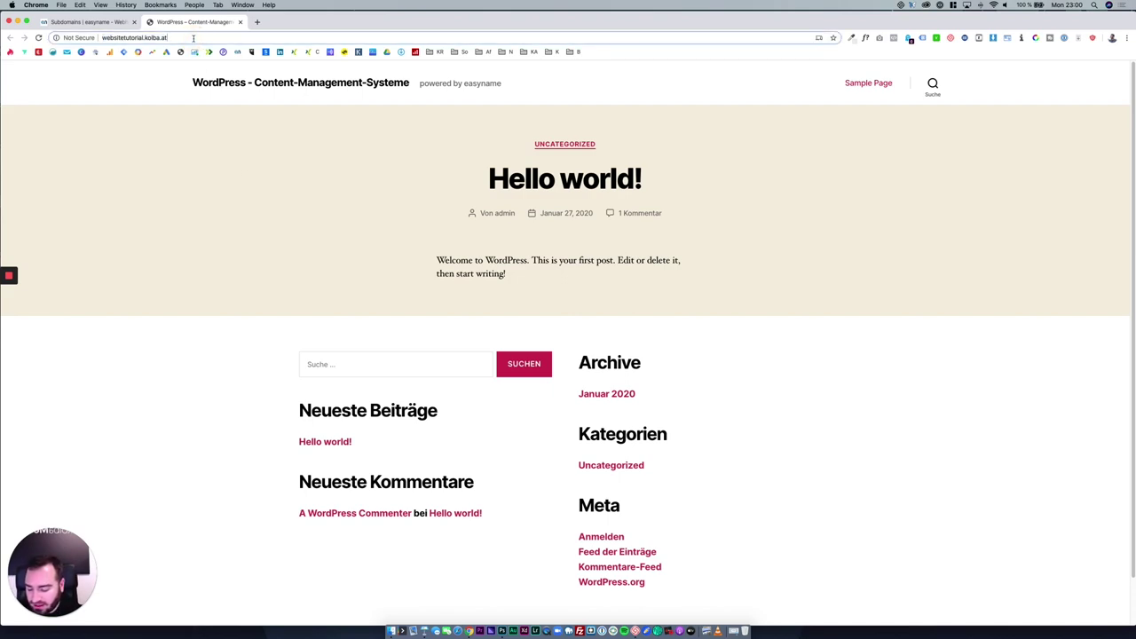
{"action": "type", "text": "/wp-admin"}
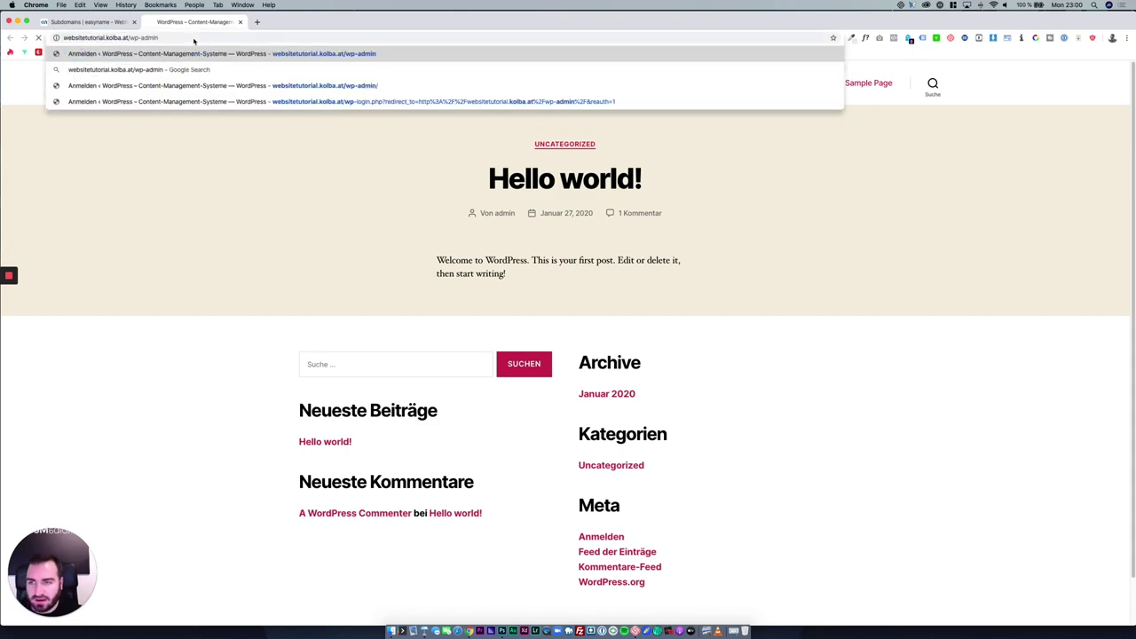
{"action": "key", "text": "Return"}
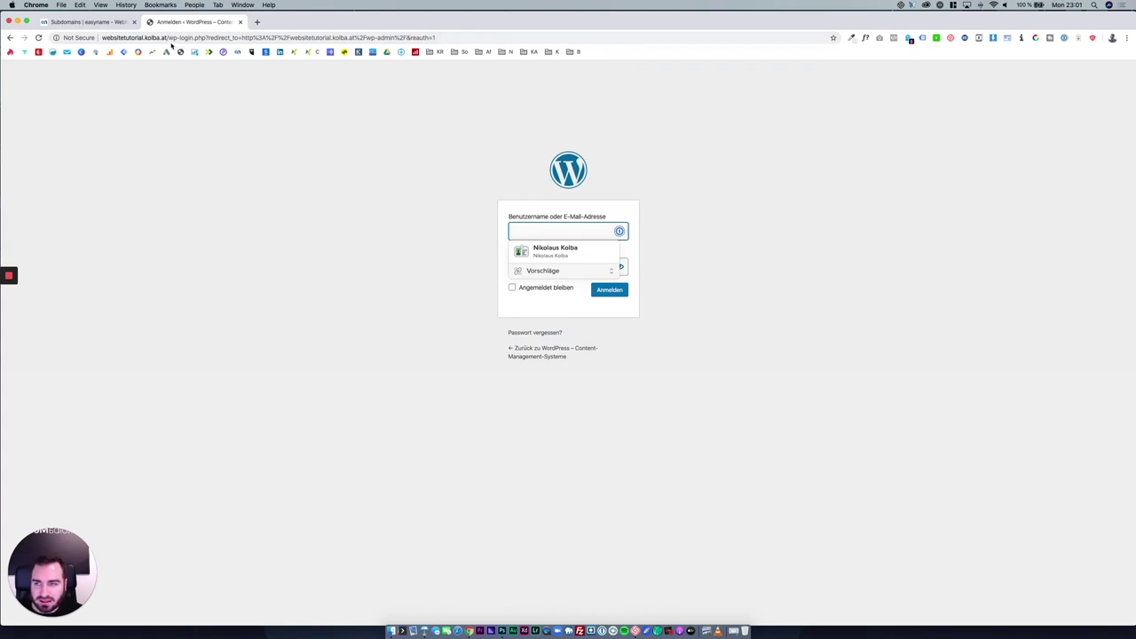
Log in to wp-admin with the admin username and the pasted account password.
{"action": "left_click_drag", "start_coordinate": [168, 37], "coordinate": [192, 37]}
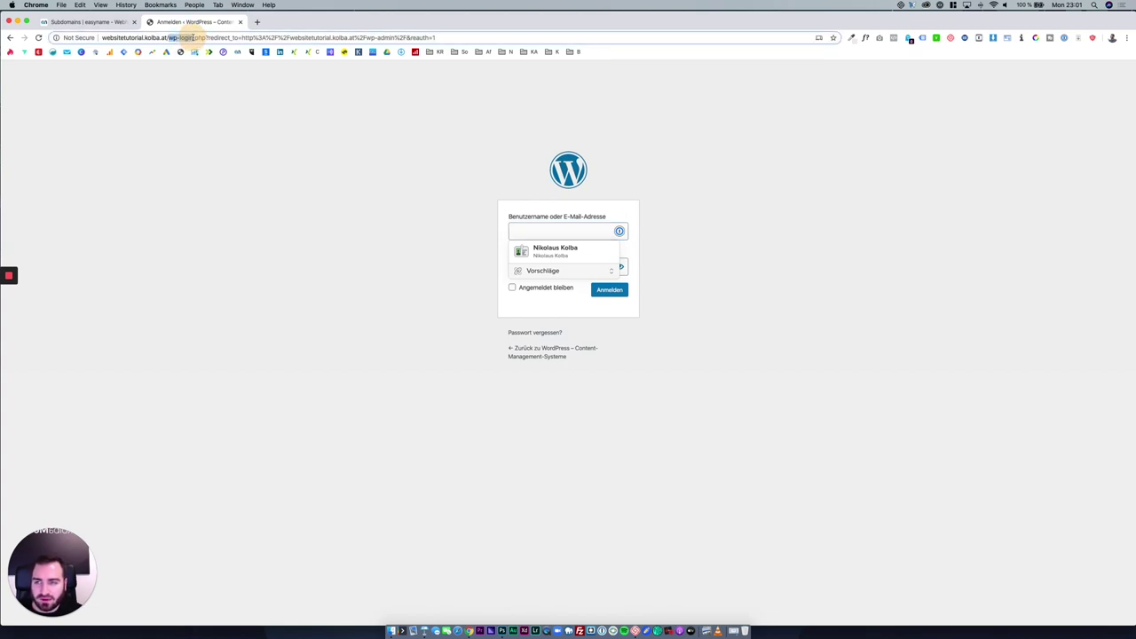
{"action": "left_click", "coordinate": [355, 126]}
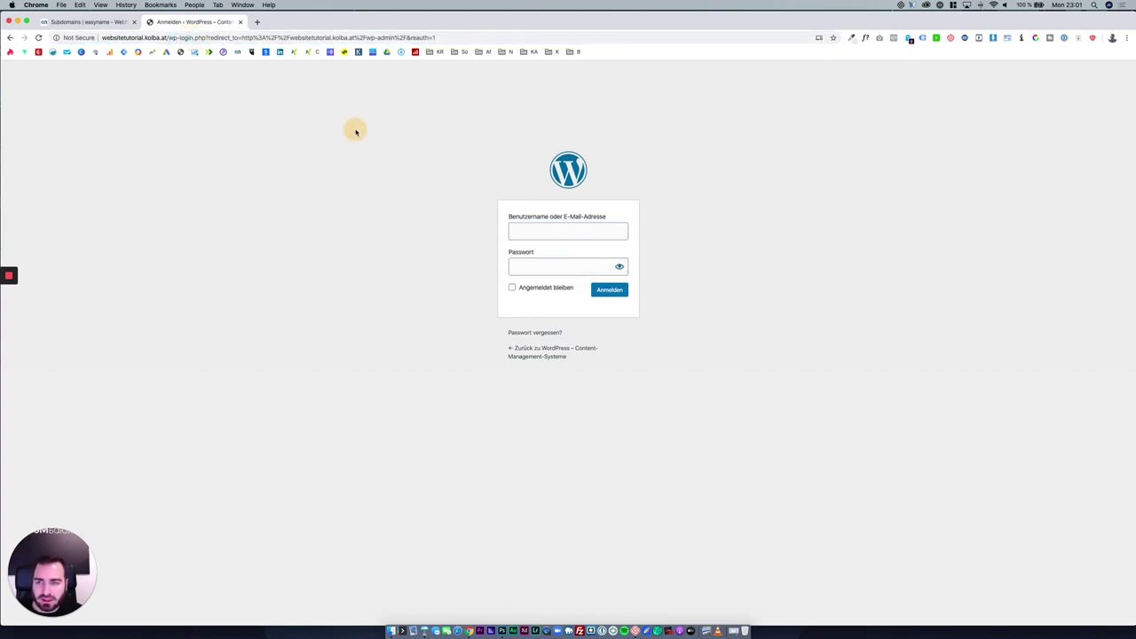
{"action": "left_click", "coordinate": [555, 235]}
{"action": "left_click", "coordinate": [434, 209]}
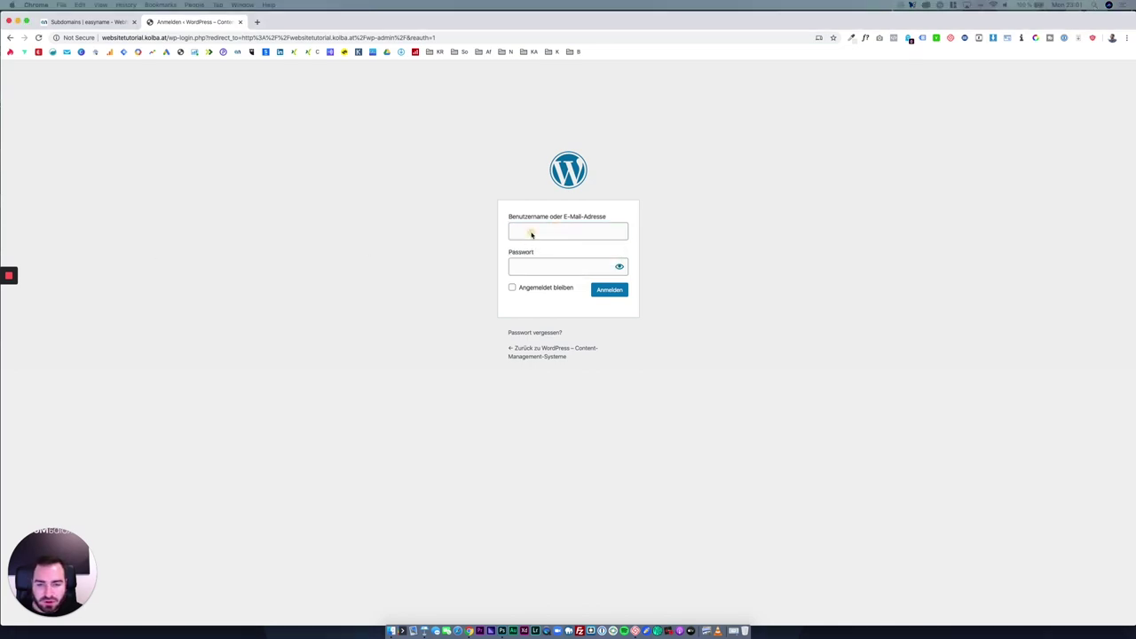
{"action": "left_click", "coordinate": [601, 230]}
{"action": "type", "text": "nkolba"}
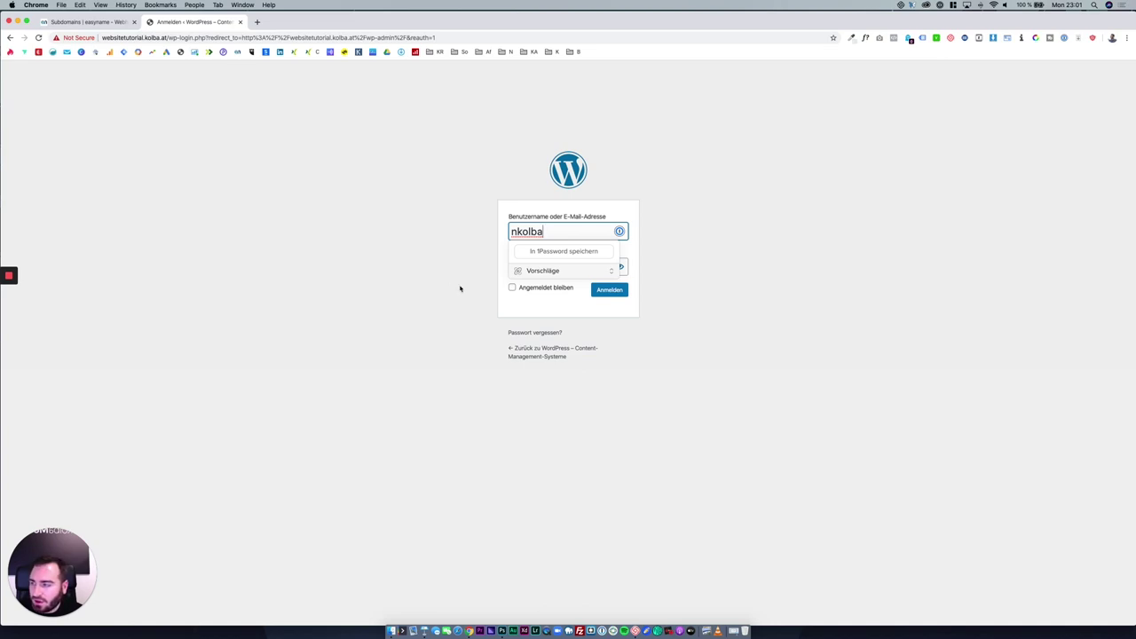
{"action": "left_click", "coordinate": [564, 270]}
{"action": "left_click", "coordinate": [436, 246]}
{"action": "key", "text": "Tab"}
{"action": "key", "text": "super+v"}
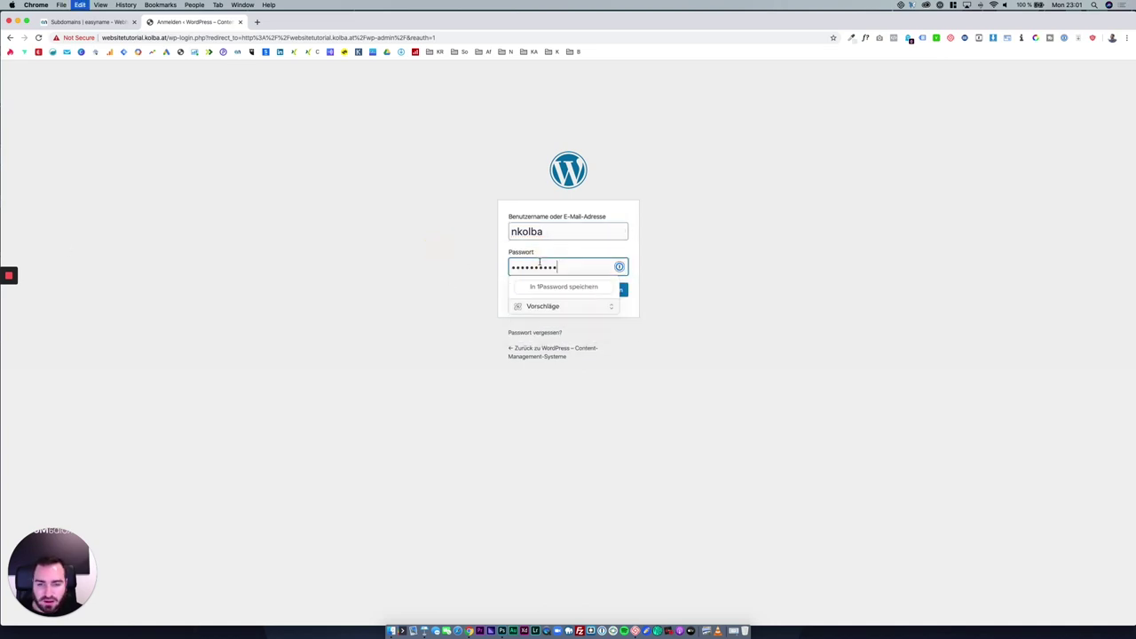
{"action": "left_click", "coordinate": [409, 250]}
{"action": "left_click", "coordinate": [609, 290]}
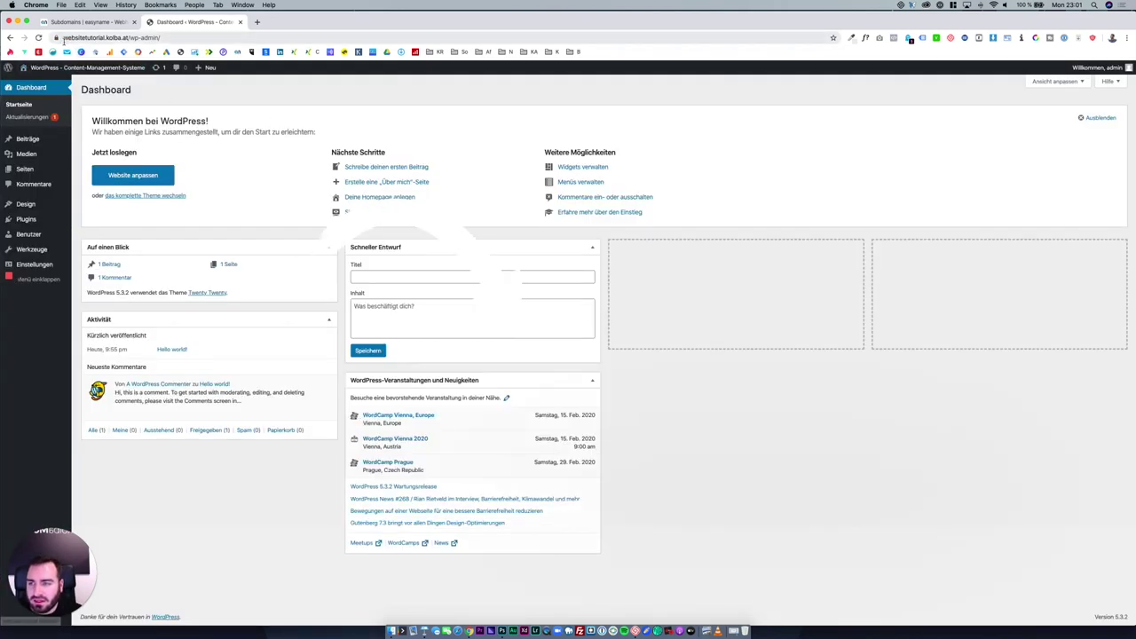
Inspect the site's connection security and its SSL certificate.
{"action": "left_click", "coordinate": [56, 38]}
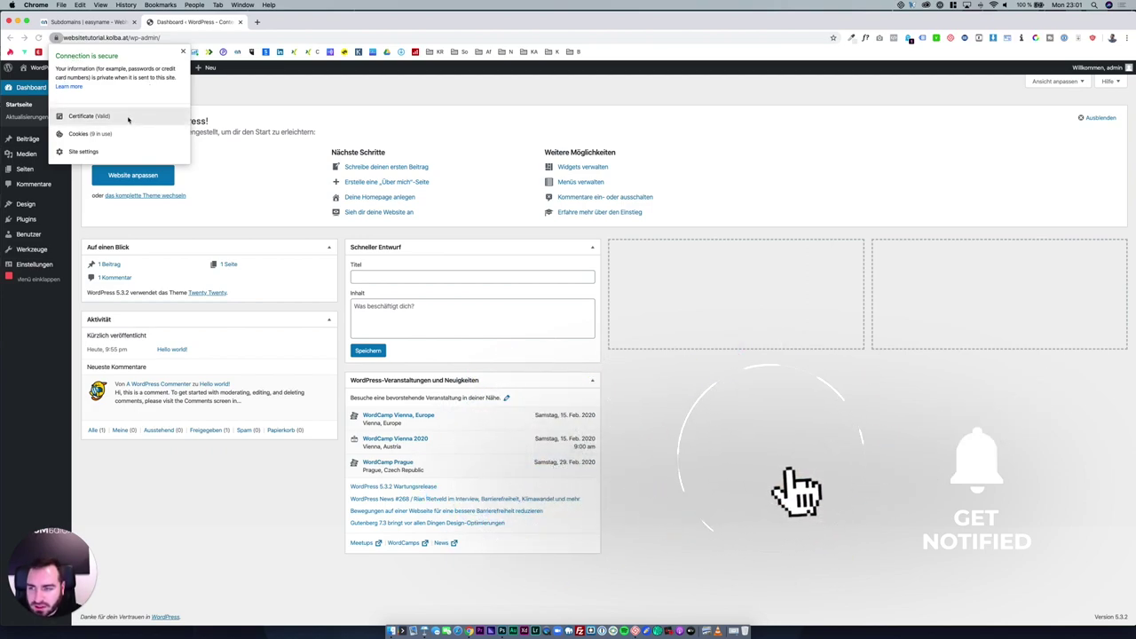
{"action": "left_click", "coordinate": [129, 116]}
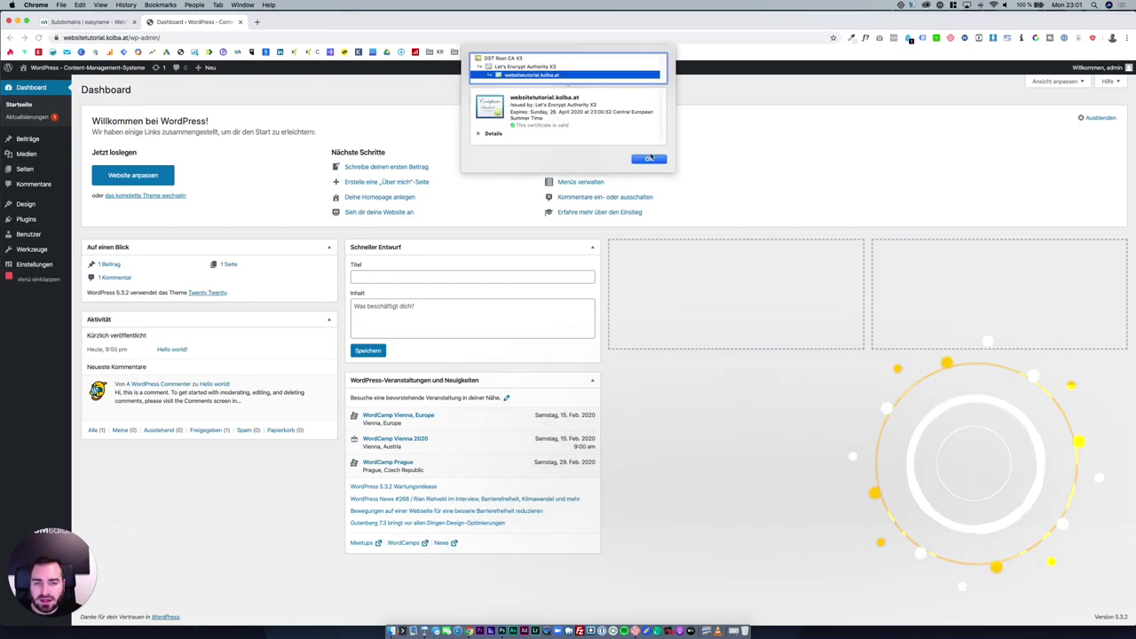
{"action": "left_click", "coordinate": [649, 159]}
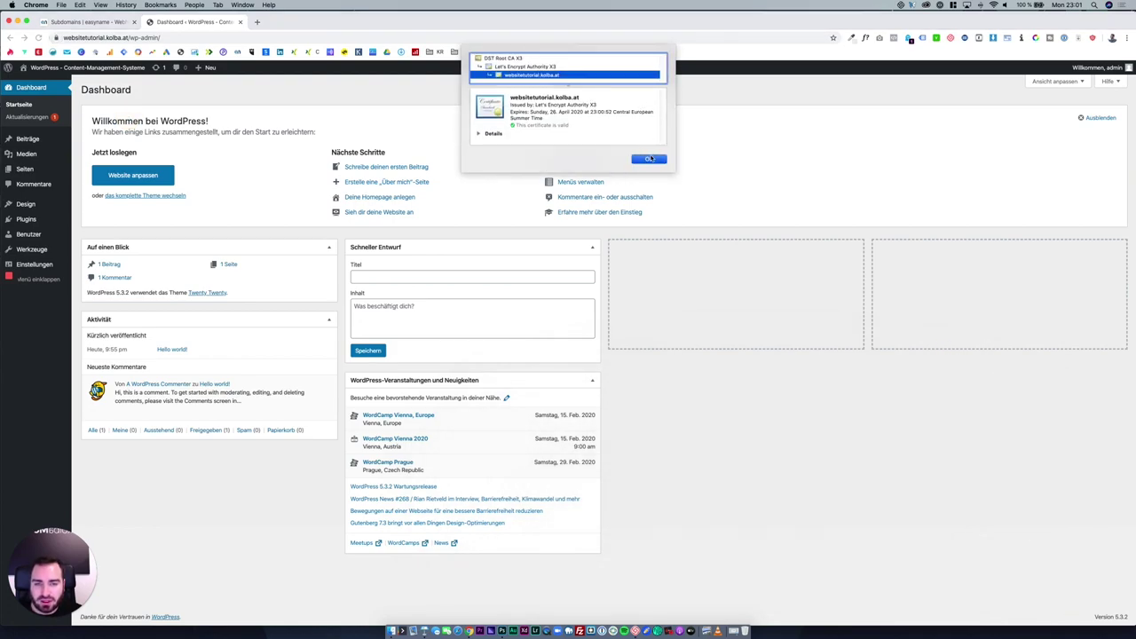
Change WordPress-Adresse and Website-Adresse to https in General settings, save, and log back in.
{"action": "left_click", "coordinate": [52, 264]}
{"action": "mouse_move", "coordinate": [53, 266]}
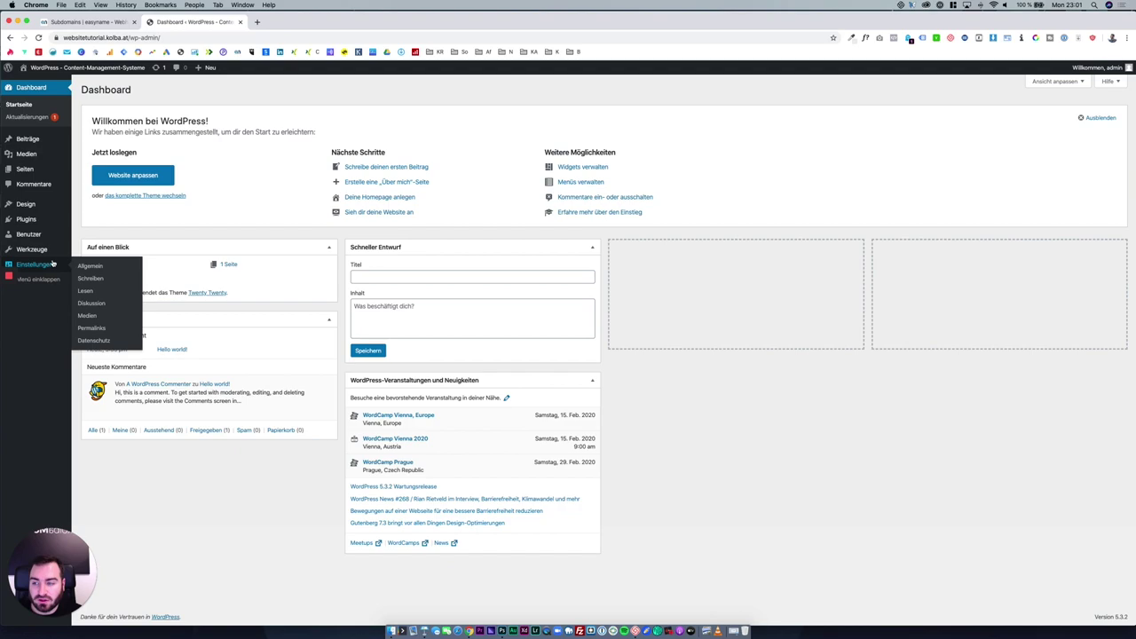
{"action": "left_click", "coordinate": [102, 268]}
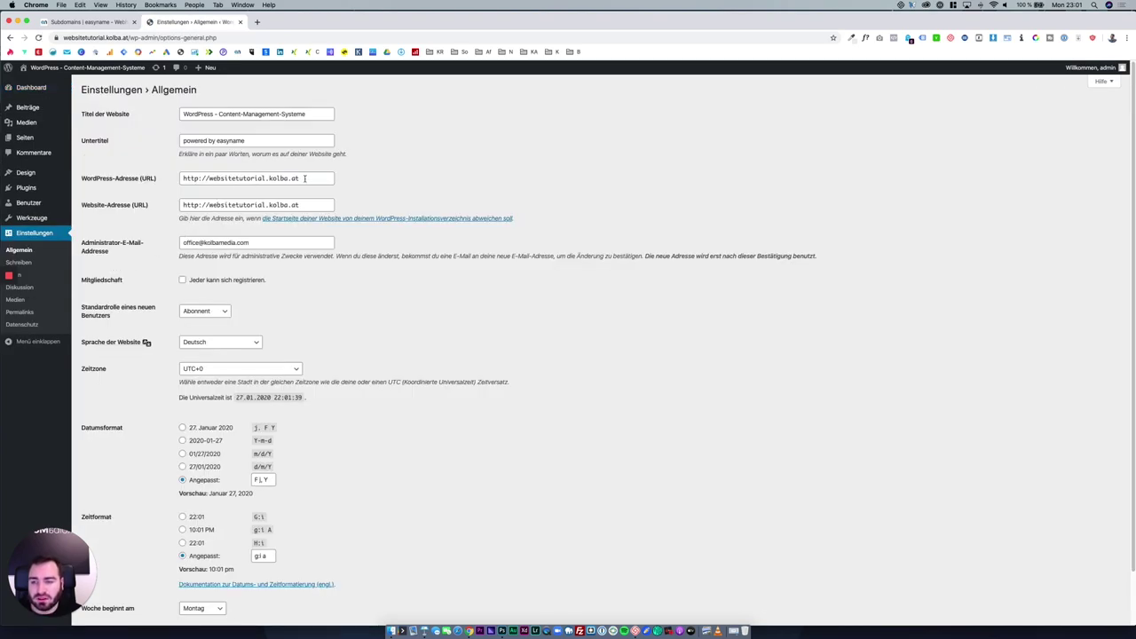
{"action": "left_click", "coordinate": [172, 177]}
{"action": "left_click", "coordinate": [161, 213]}
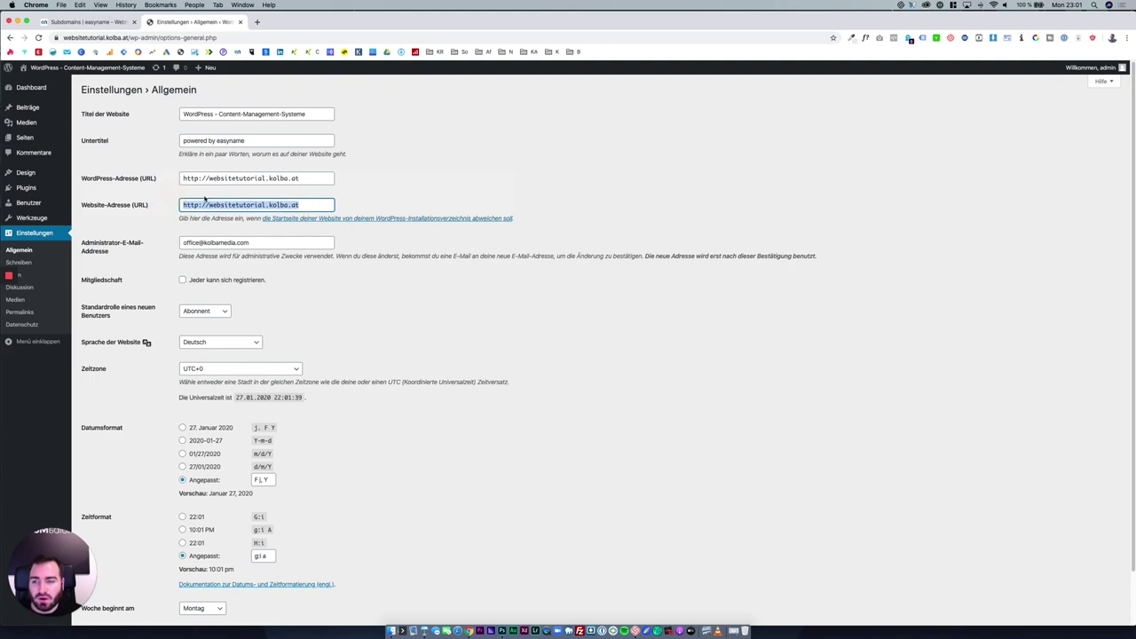
{"action": "left_click", "coordinate": [200, 178]}
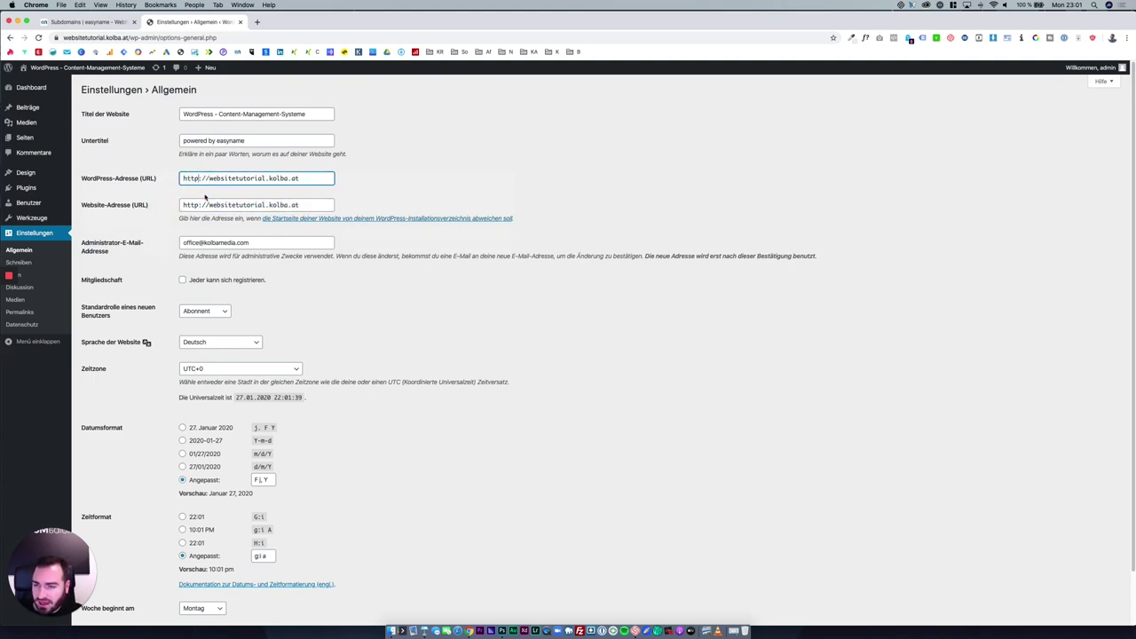
{"action": "type", "text": "s"}
{"action": "left_click", "coordinate": [200, 205]}
{"action": "type", "text": "s"}
{"action": "left_click", "coordinate": [168, 223]}
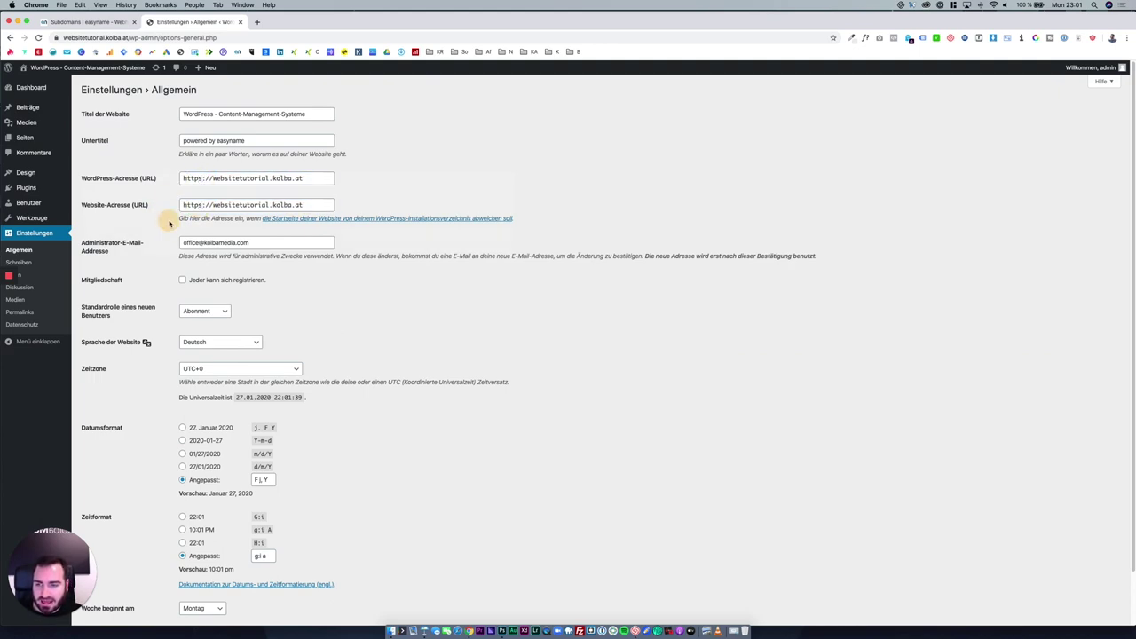
{"action": "scroll", "coordinate": [169, 223], "scroll_direction": "down", "scroll_amount": 2}
{"action": "left_click", "coordinate": [122, 581]}
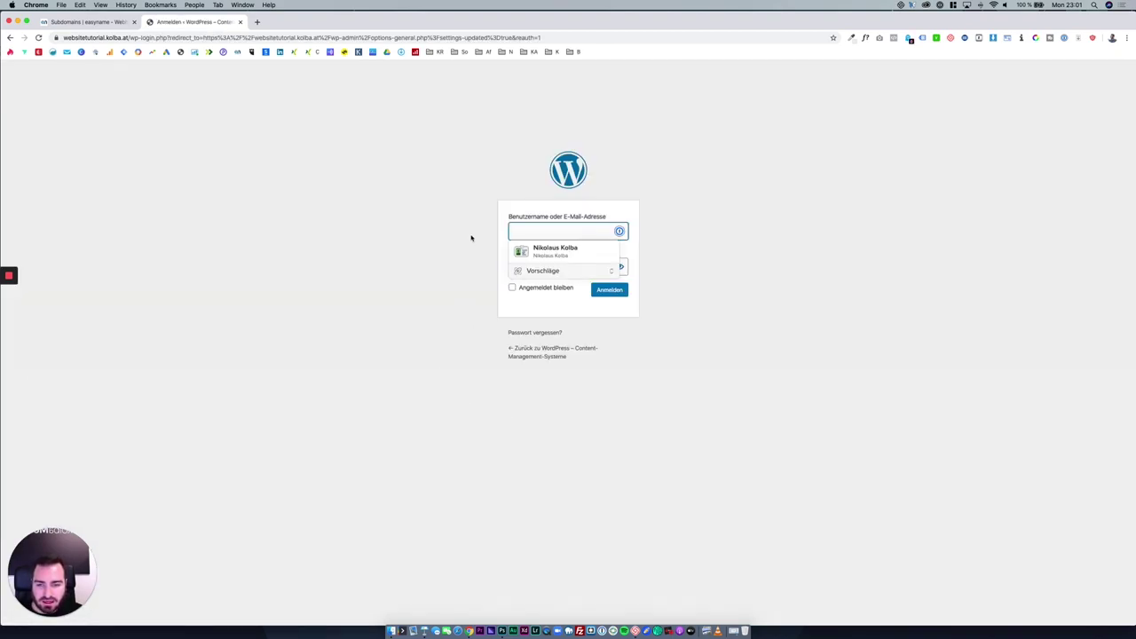
{"action": "key", "text": "Down"}
{"action": "key", "text": "Return"}
{"action": "key", "text": "Return"}
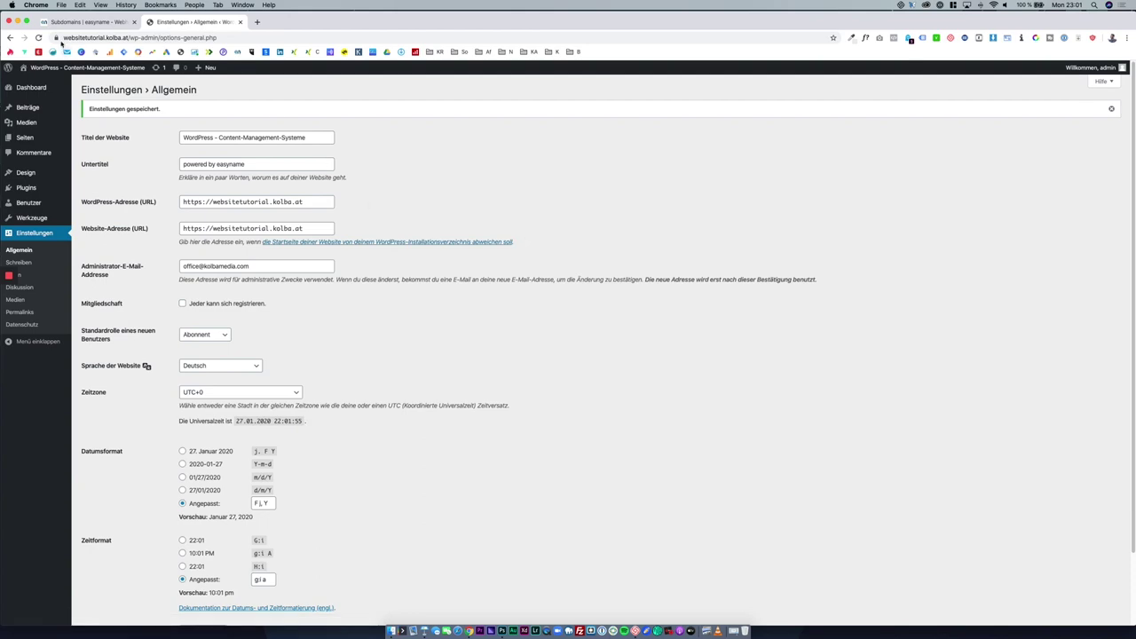
{"action": "left_click", "coordinate": [55, 37]}
{"action": "left_click", "coordinate": [55, 37]}
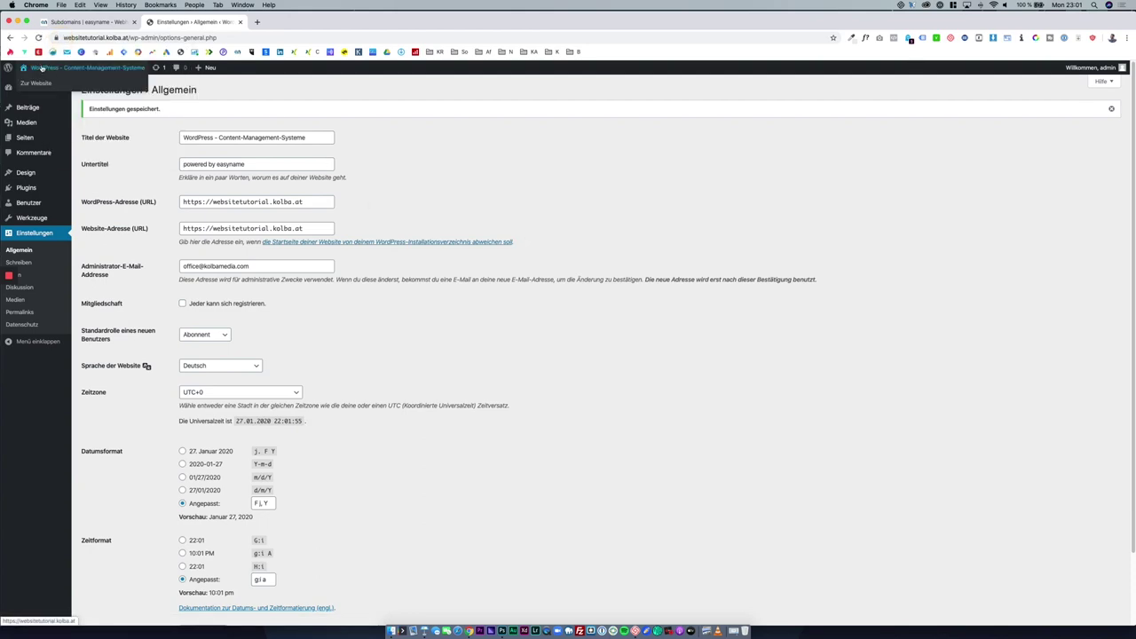
{"action": "right_click", "coordinate": [43, 69]}
{"action": "left_click", "coordinate": [58, 73]}
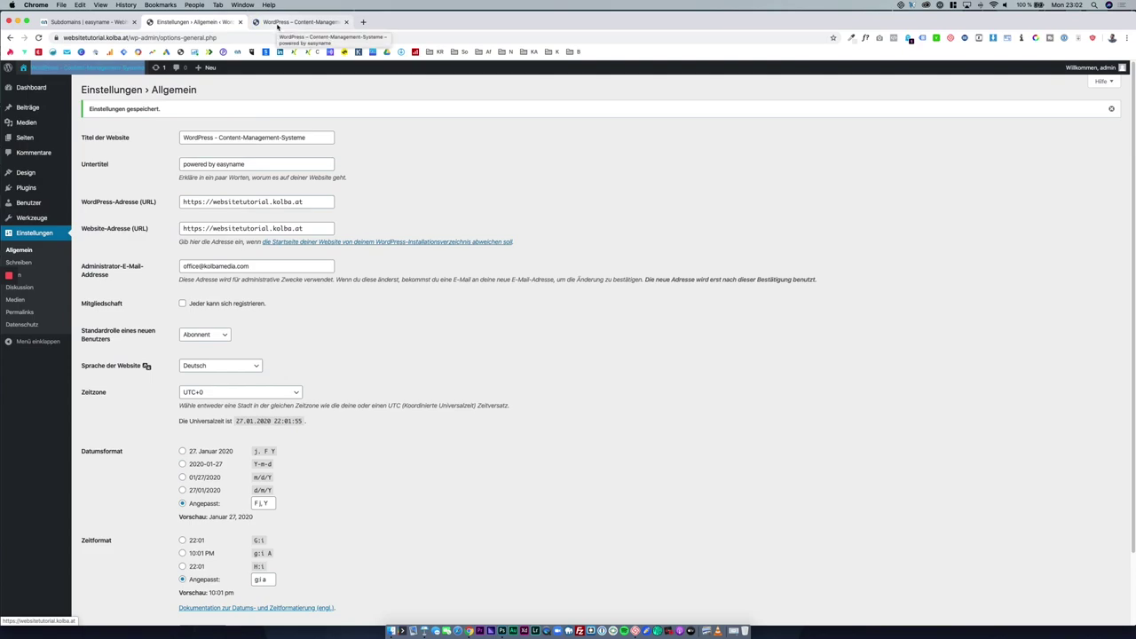
{"action": "left_click", "coordinate": [278, 23]}
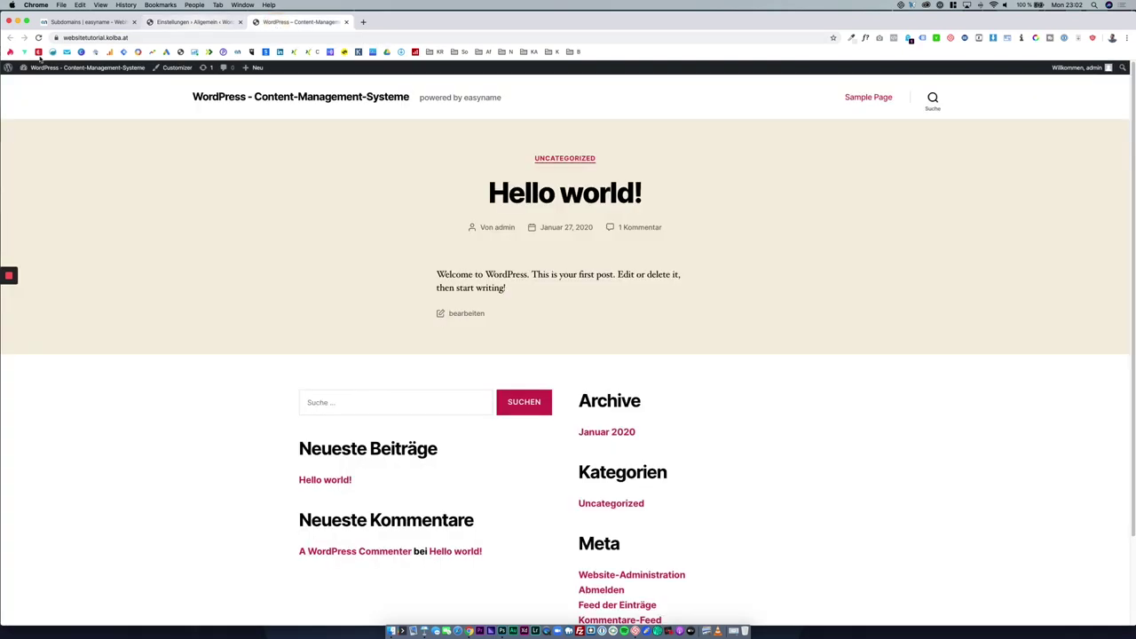
{"action": "left_click", "coordinate": [57, 37]}
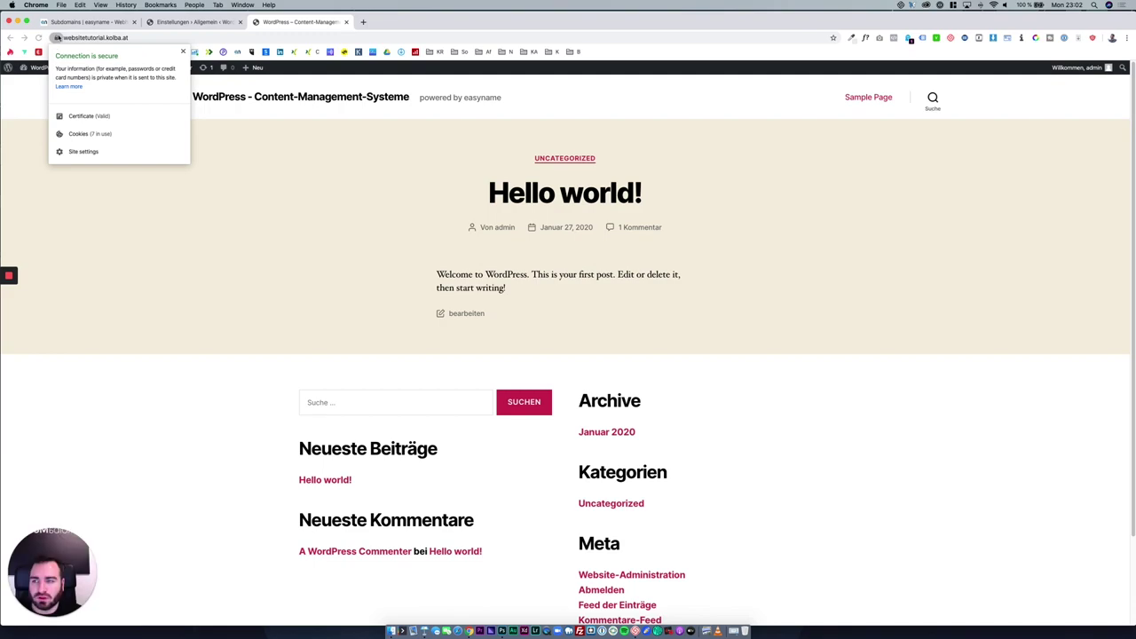
{"action": "left_click", "coordinate": [332, 192]}
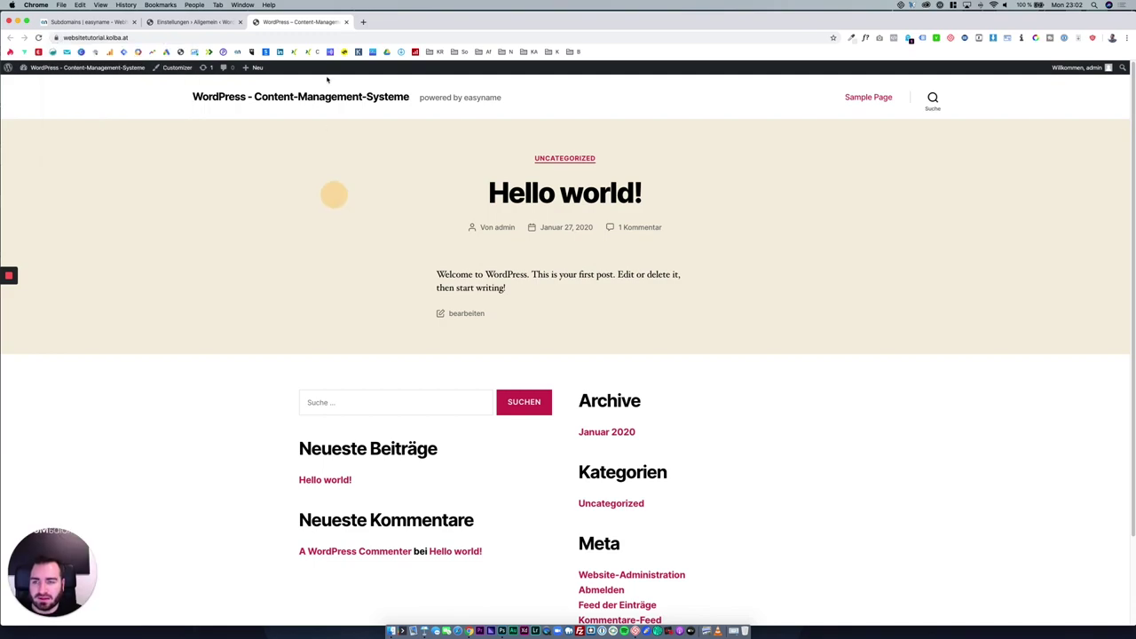
{"action": "left_click", "coordinate": [346, 21]}
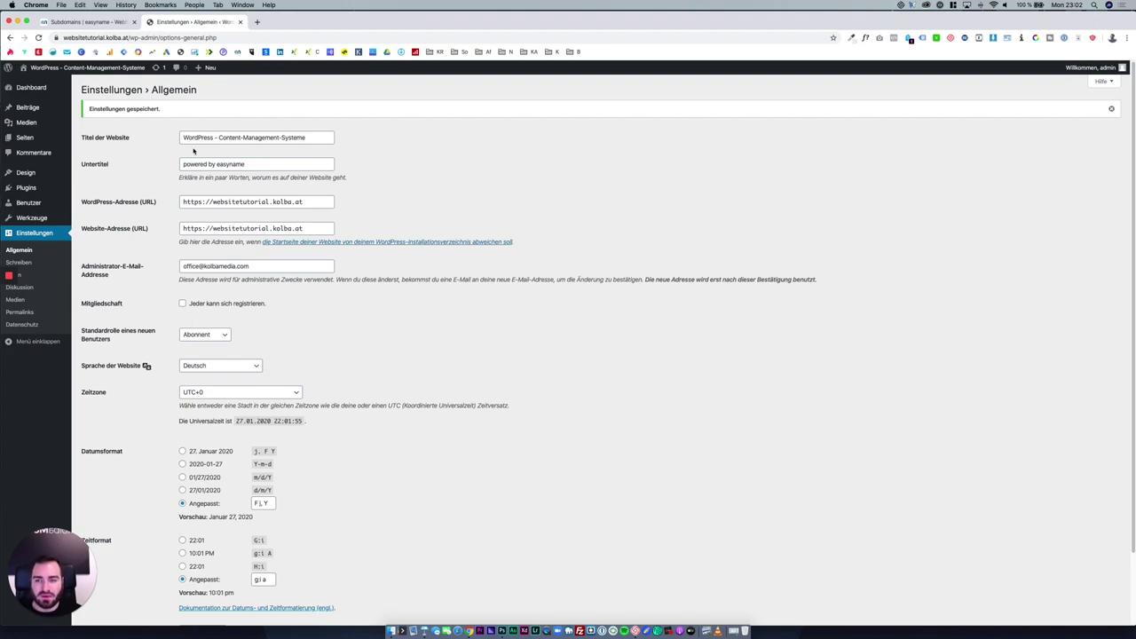
Go to the Dashboard, glance at the site's front end, and return.
{"action": "left_click", "coordinate": [52, 87]}
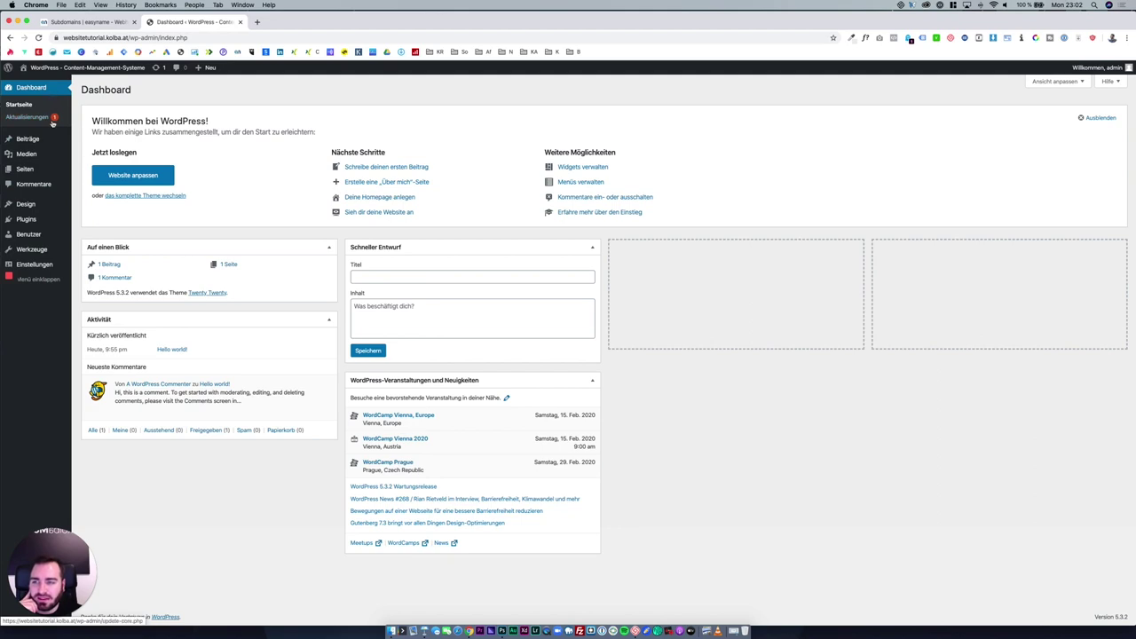
{"action": "mouse_move", "coordinate": [55, 245]}
{"action": "mouse_move", "coordinate": [60, 264]}
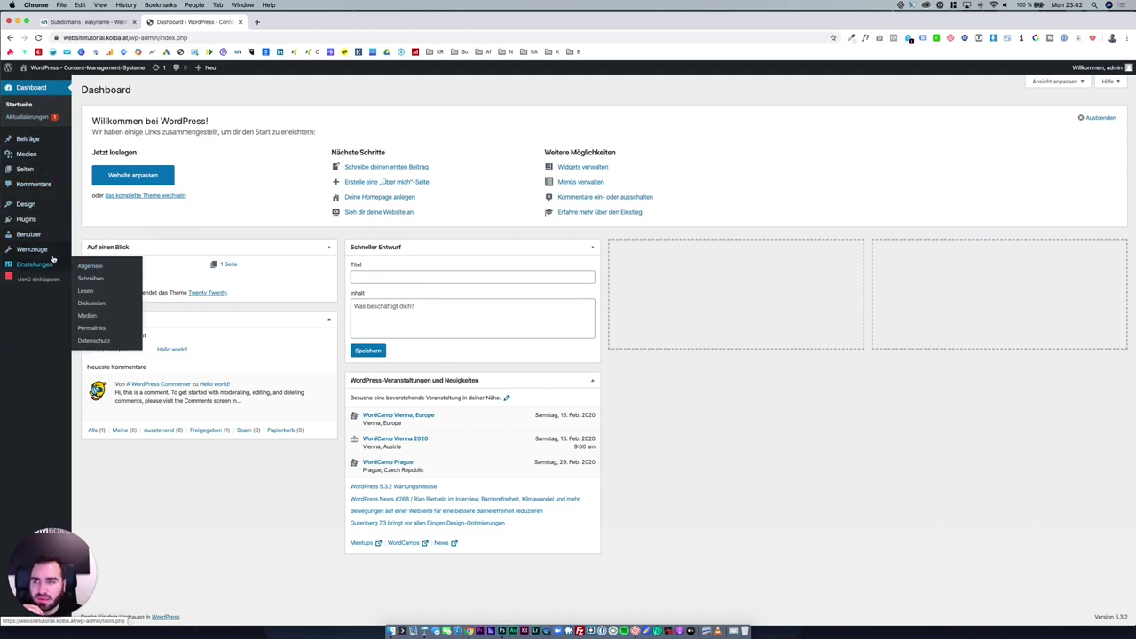
{"action": "mouse_move", "coordinate": [38, 68]}
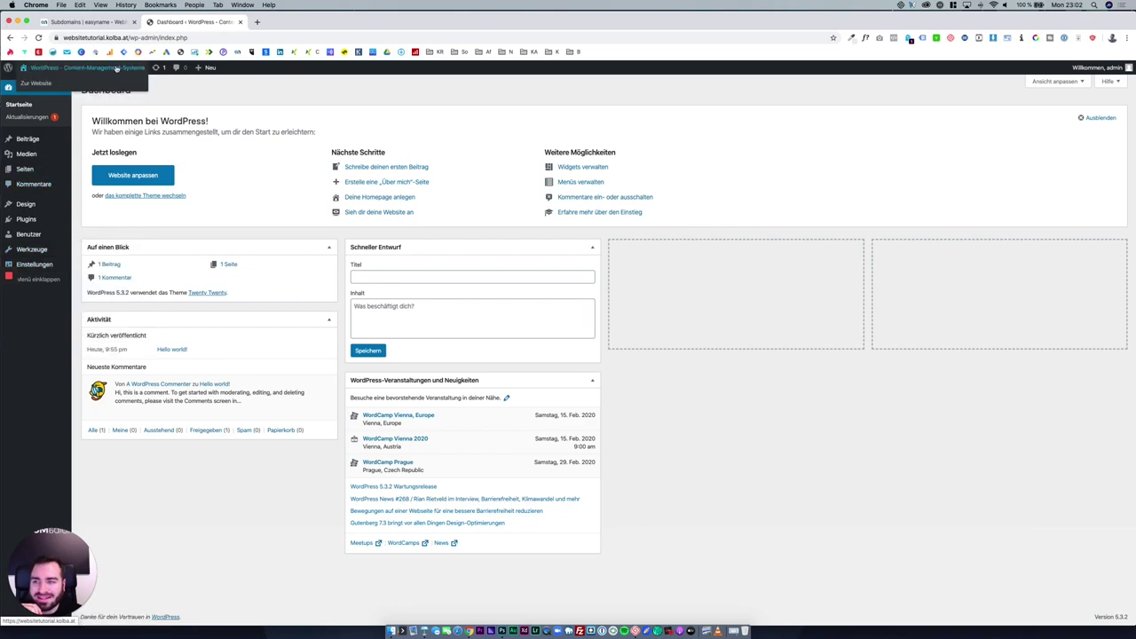
{"action": "left_click", "coordinate": [45, 84]}
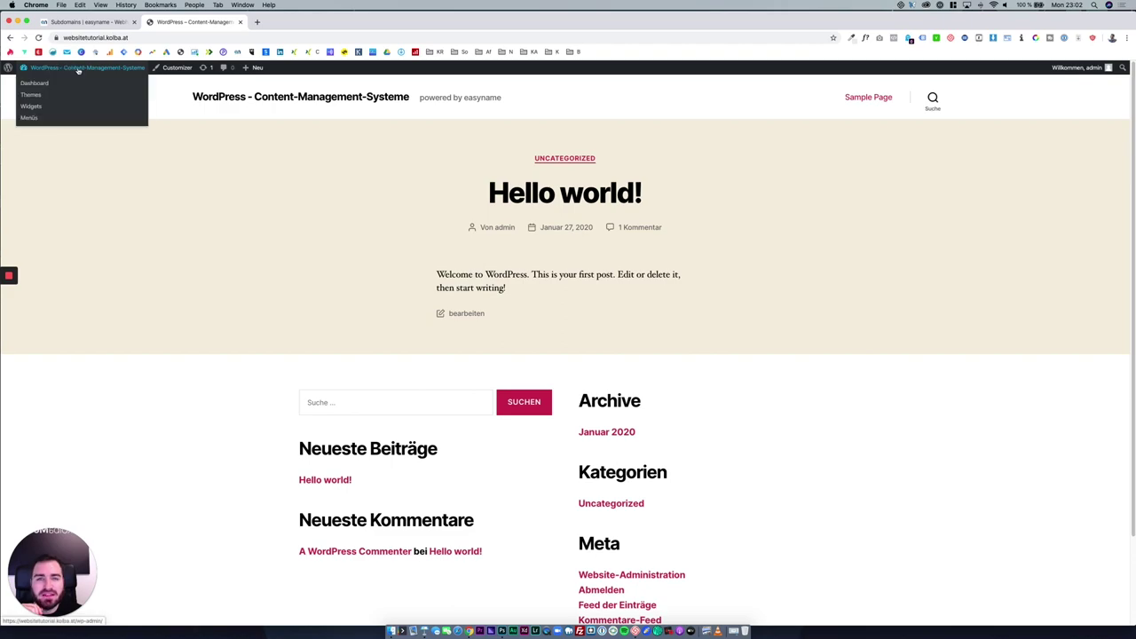
{"action": "left_click", "coordinate": [78, 71]}
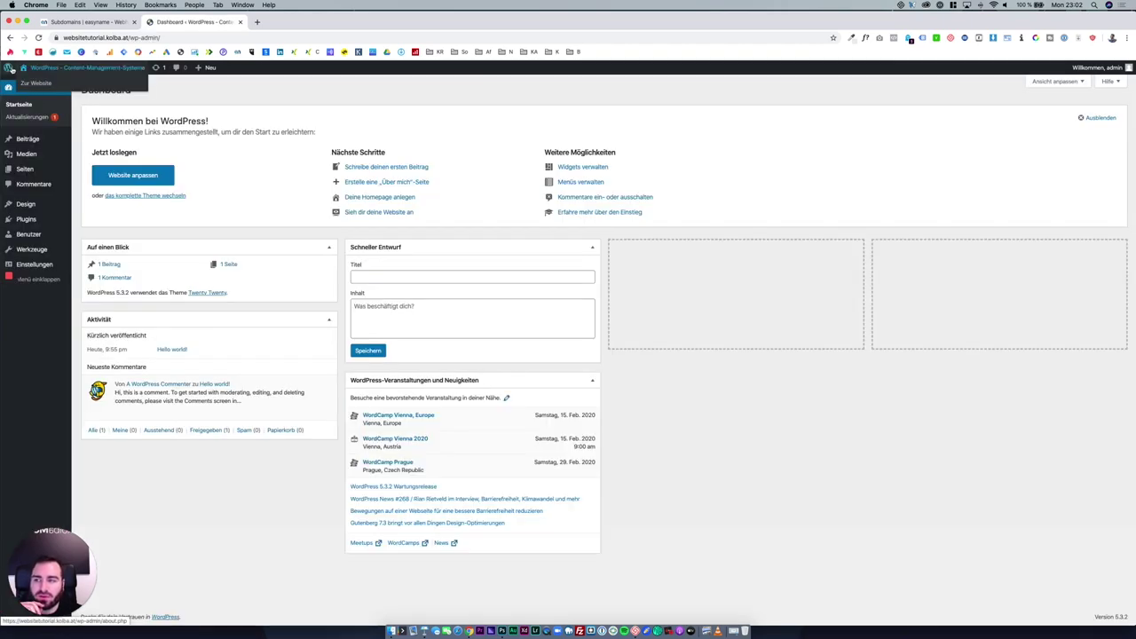
{"action": "mouse_move", "coordinate": [8, 68]}
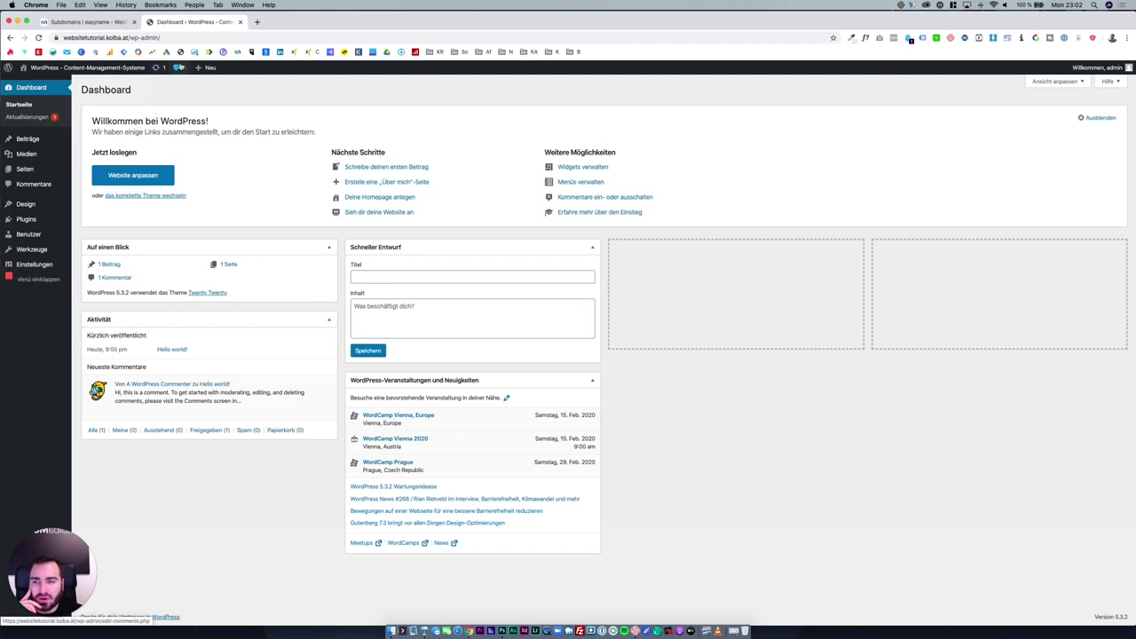
{"action": "mouse_move", "coordinate": [201, 76]}
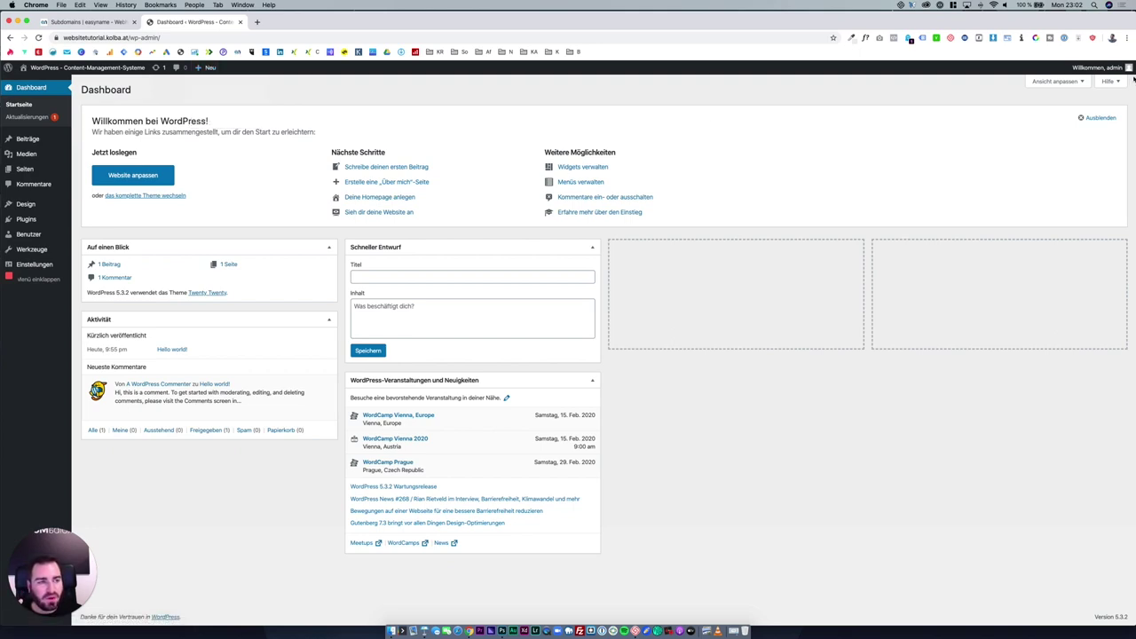
{"action": "mouse_move", "coordinate": [1104, 68]}
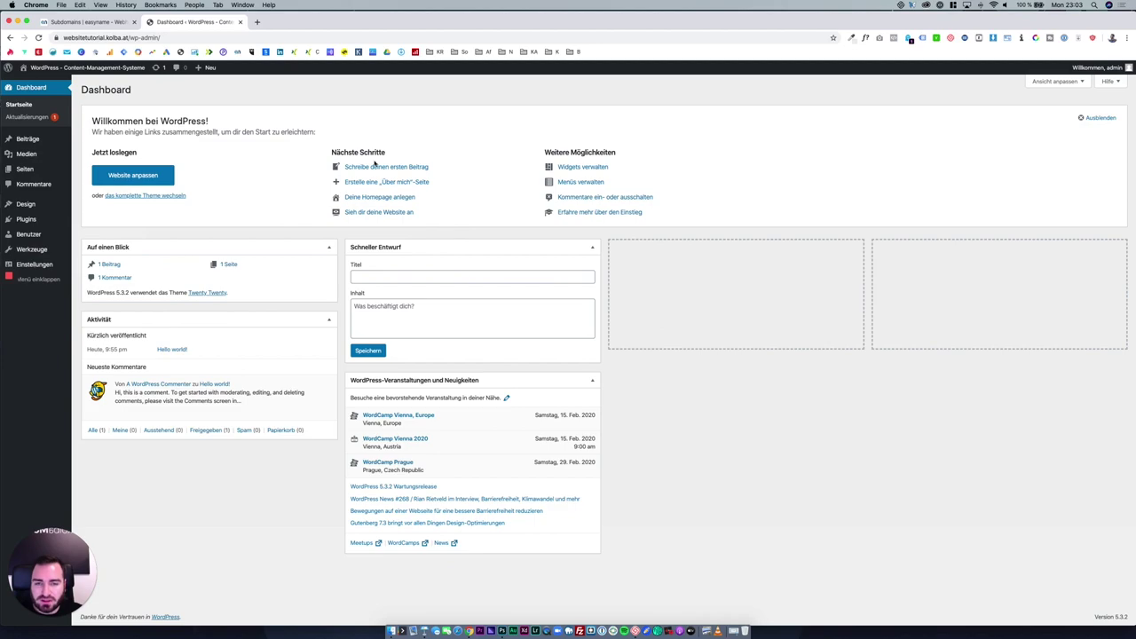
Drag the WordPress-Veranstaltungen und Neuigkeiten box into the third column and test collapsing boxes.
{"action": "left_click_drag", "start_coordinate": [418, 383], "coordinate": [697, 260]}
{"action": "left_click", "coordinate": [700, 252]}
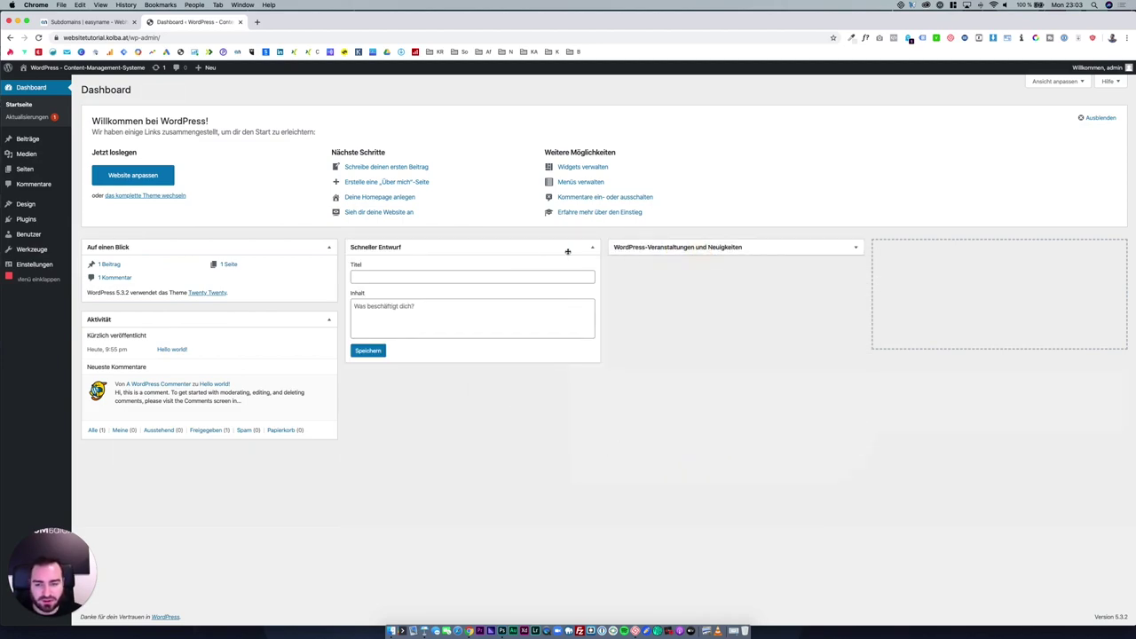
{"action": "left_click", "coordinate": [526, 249]}
{"action": "left_click", "coordinate": [527, 248]}
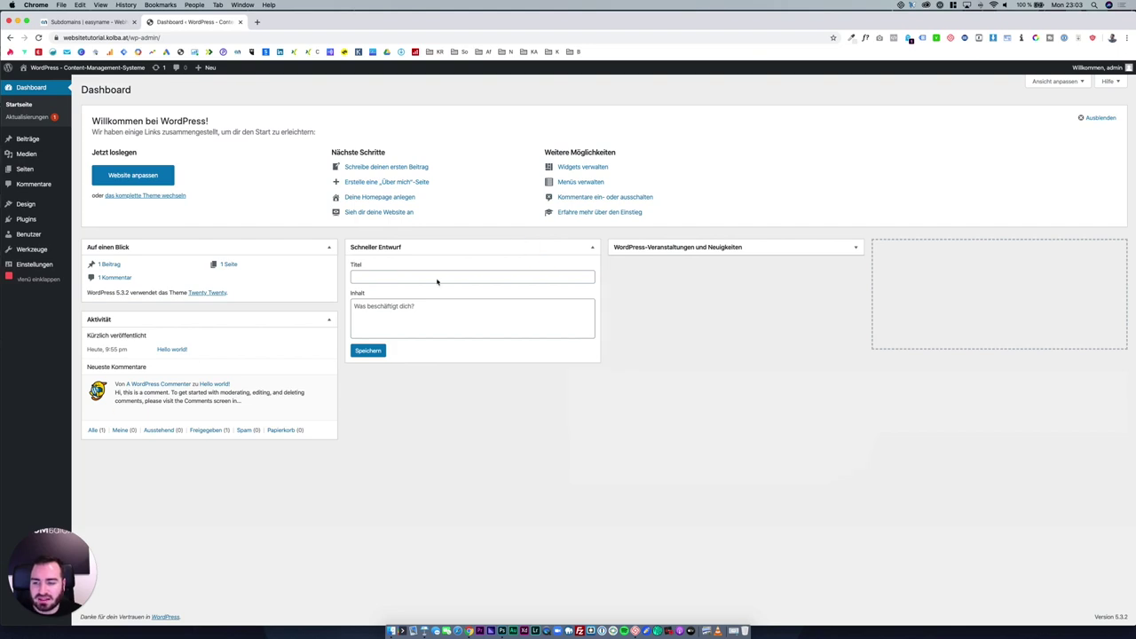
{"action": "left_click", "coordinate": [766, 248]}
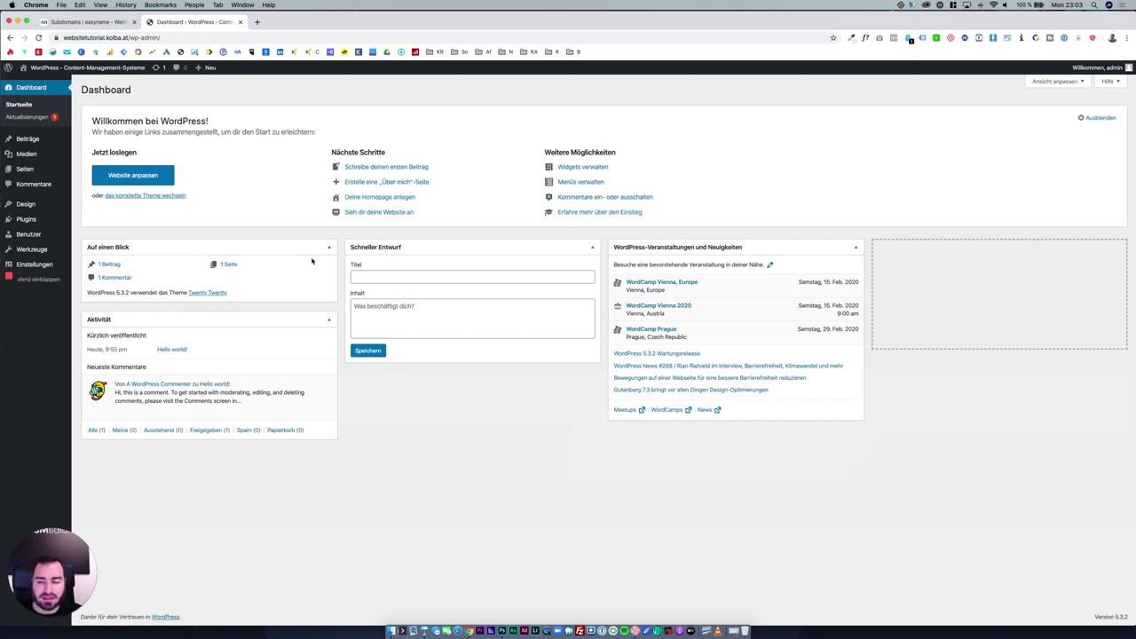
Install the pending translation updates from Aktualisierungen, then bring up the Beiträge posts list.
{"action": "left_click", "coordinate": [45, 118]}
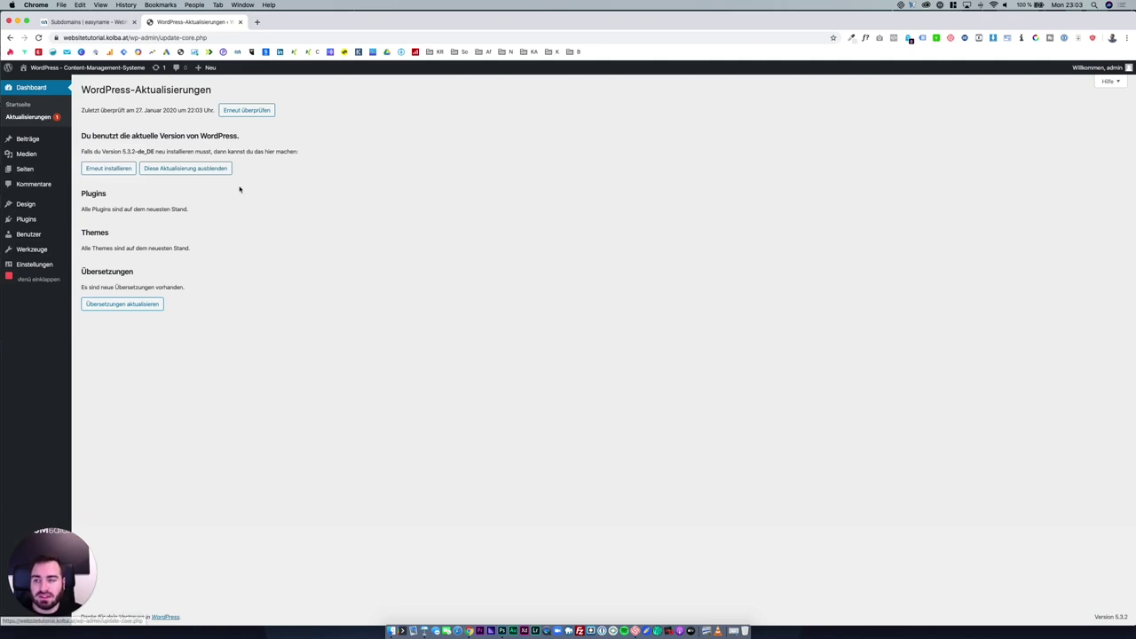
{"action": "left_click", "coordinate": [142, 307]}
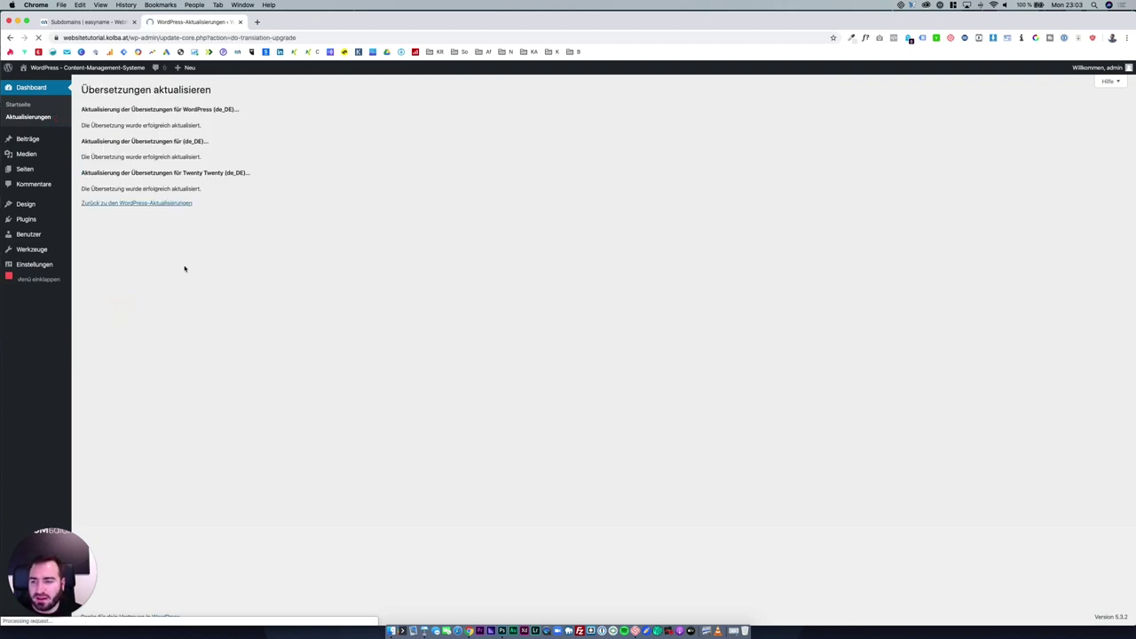
{"action": "left_click", "coordinate": [49, 143]}
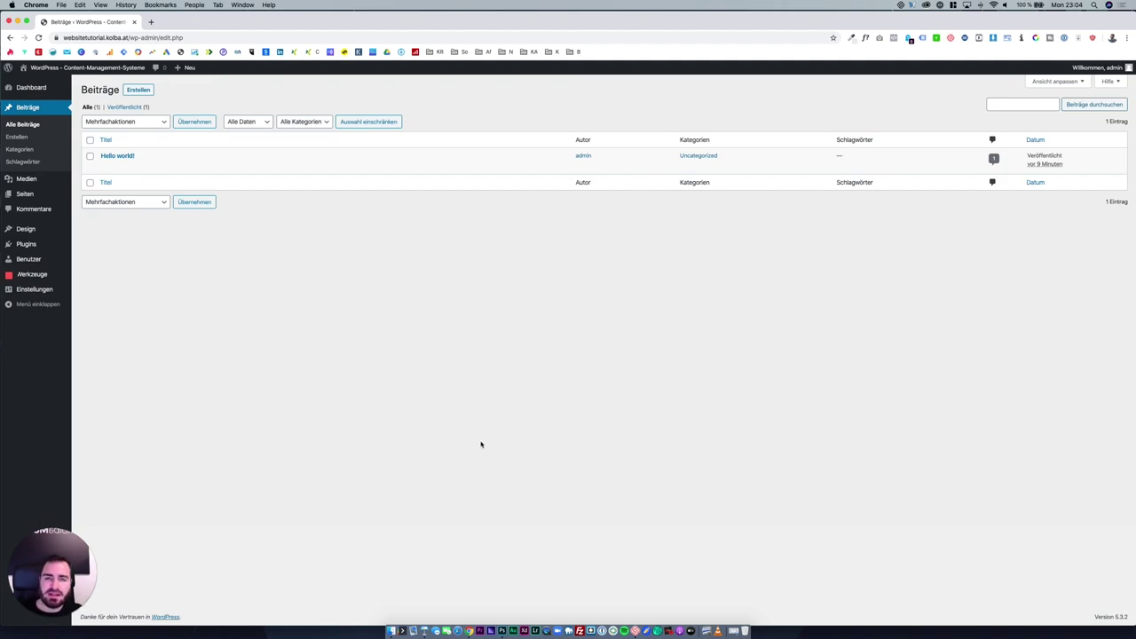
In General settings, rename the site title to 'Website Tutorial XXL'.
{"action": "left_click", "coordinate": [56, 288]}
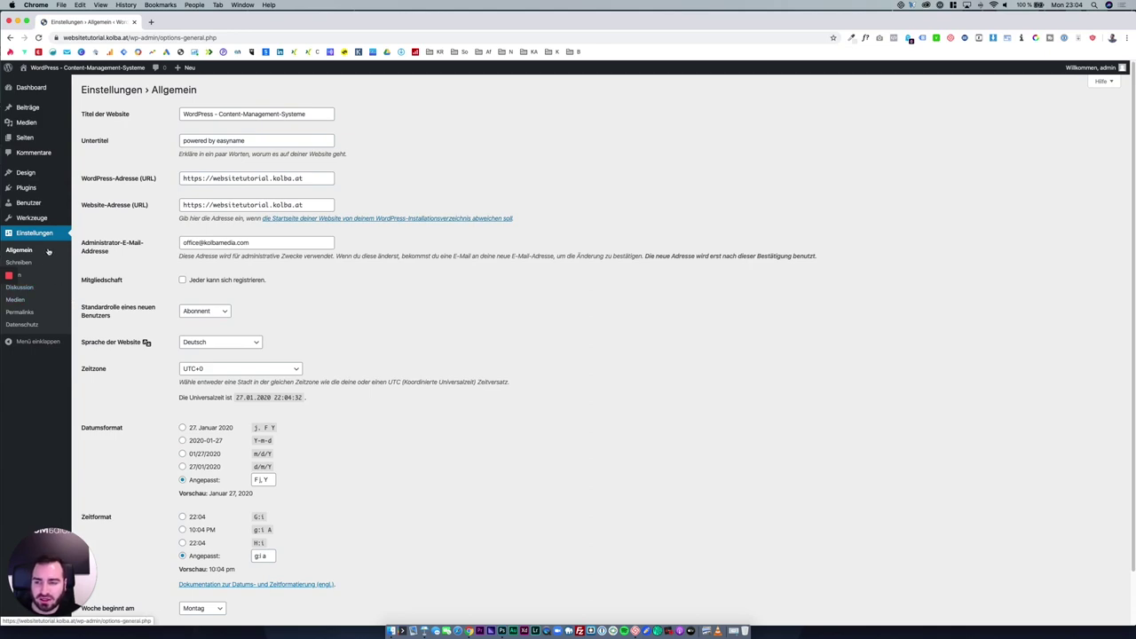
{"action": "left_click_drag", "start_coordinate": [324, 115], "coordinate": [181, 113]}
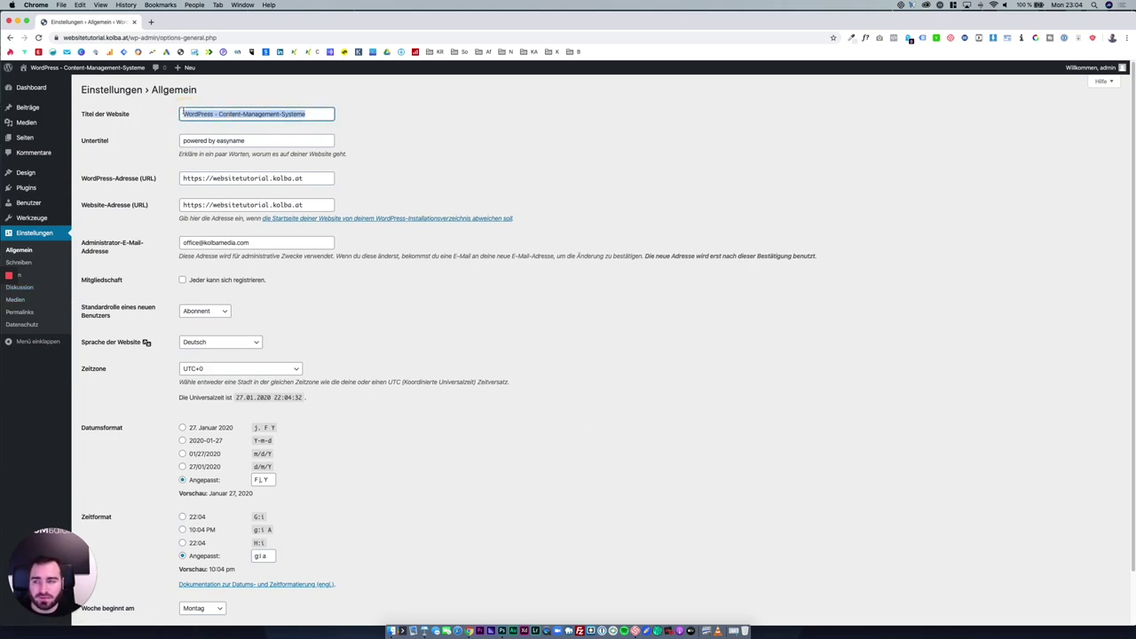
{"action": "type", "text": "We"}
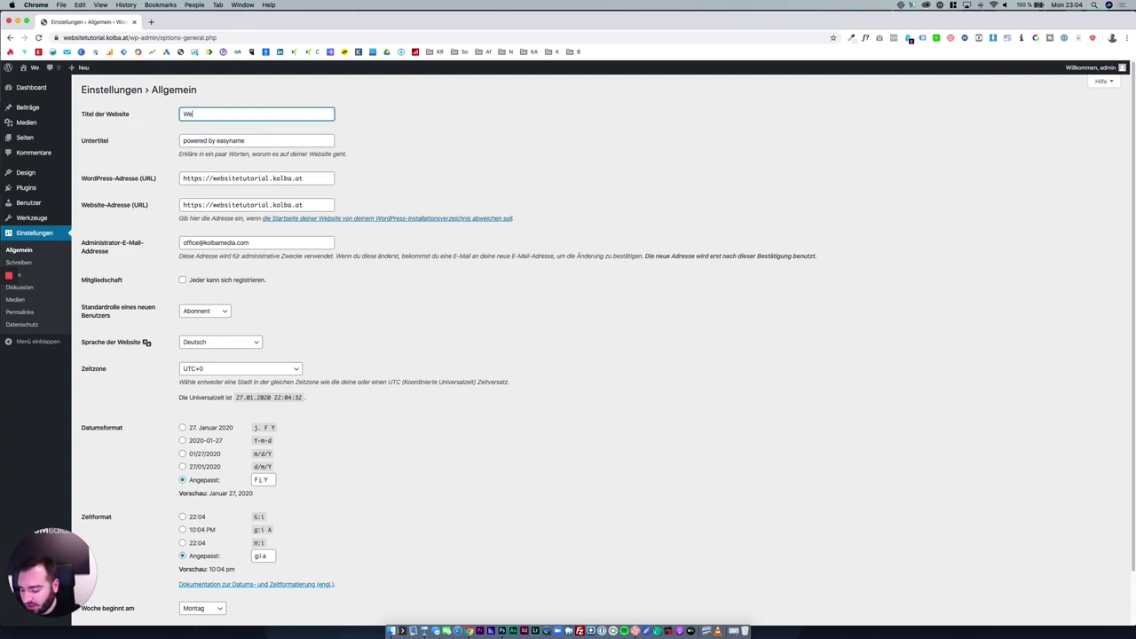
{"action": "type", "text": "bsite Turoial"}
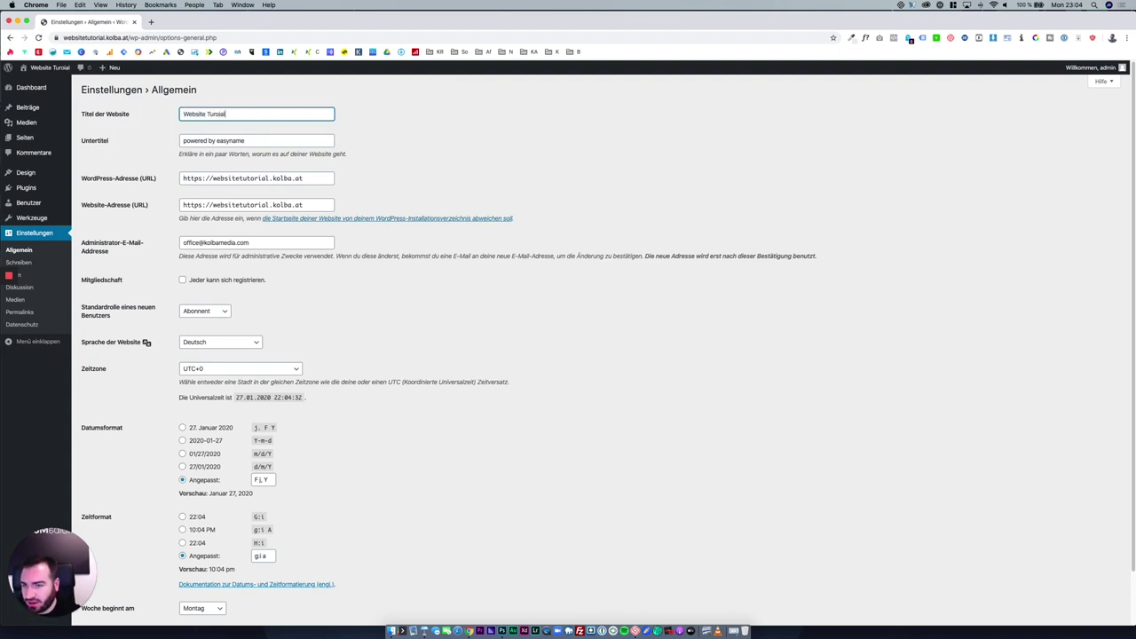
{"action": "key", "text": "BackSpace"}
{"action": "key", "text": "BackSpace"}
{"action": "key", "text": "BackSpace"}
{"action": "key", "text": "BackSpace"}
{"action": "key", "text": "BackSpace"}
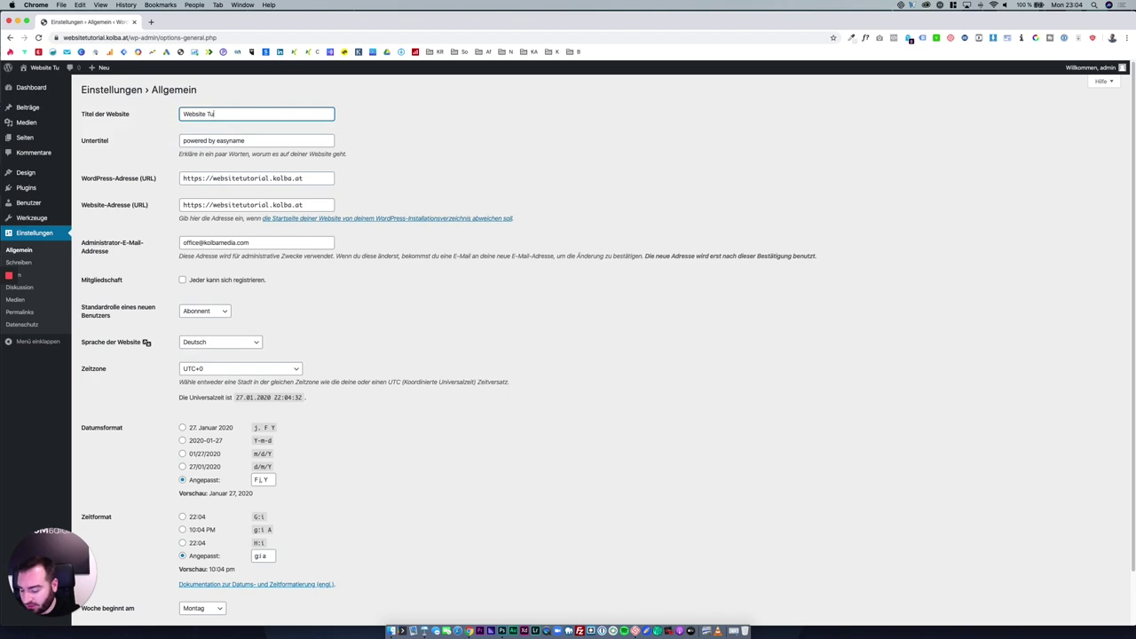
{"action": "type", "text": "torial XXL"}
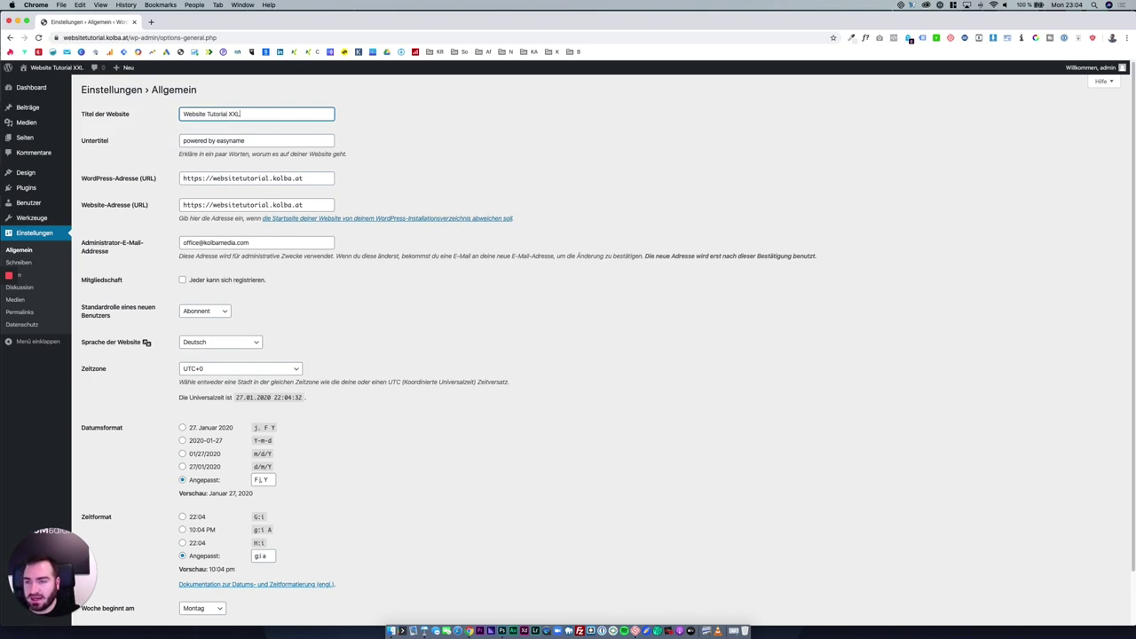
Clear the 'powered by easyname' tagline and save the general settings.
{"action": "left_click_drag", "start_coordinate": [246, 140], "coordinate": [179, 143]}
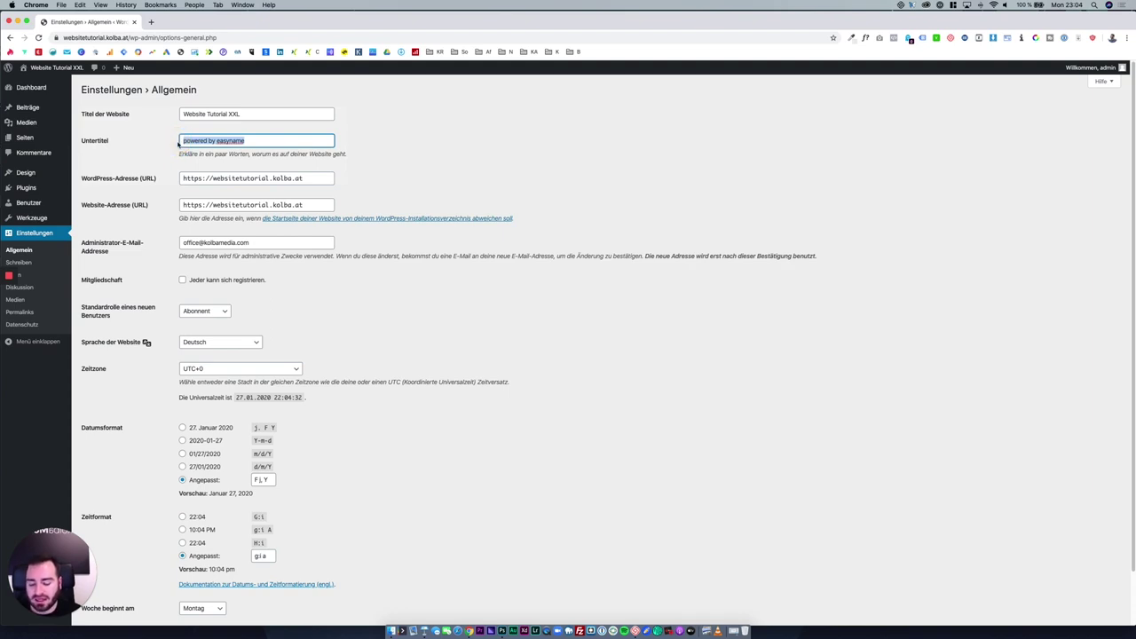
{"action": "key", "text": "BackSpace"}
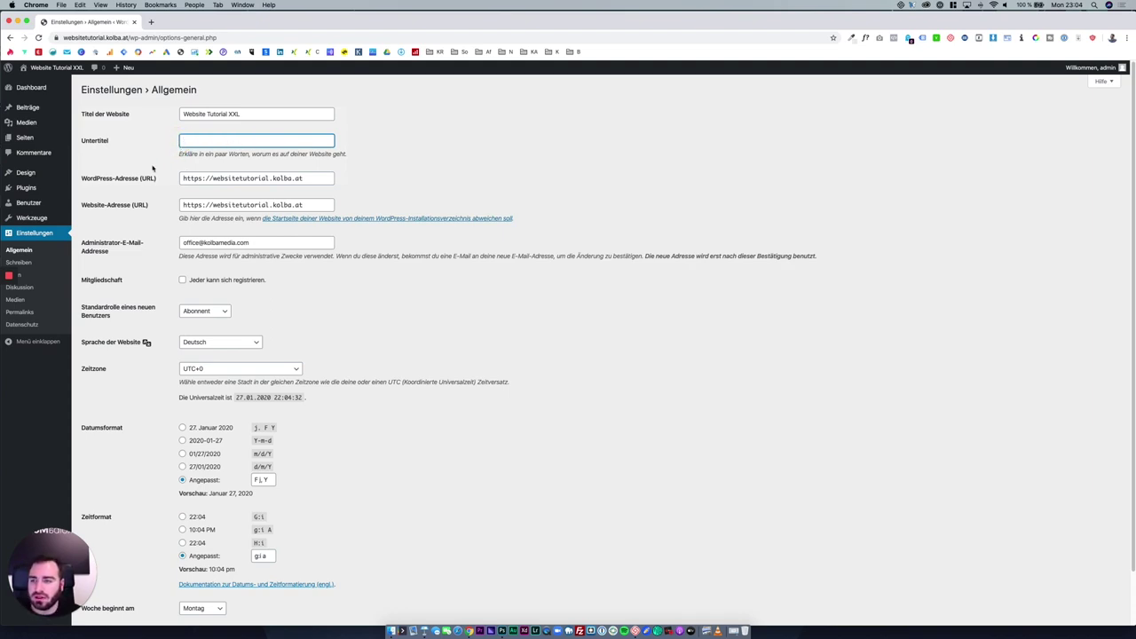
{"action": "scroll", "coordinate": [176, 264], "scroll_direction": "down", "scroll_amount": 2}
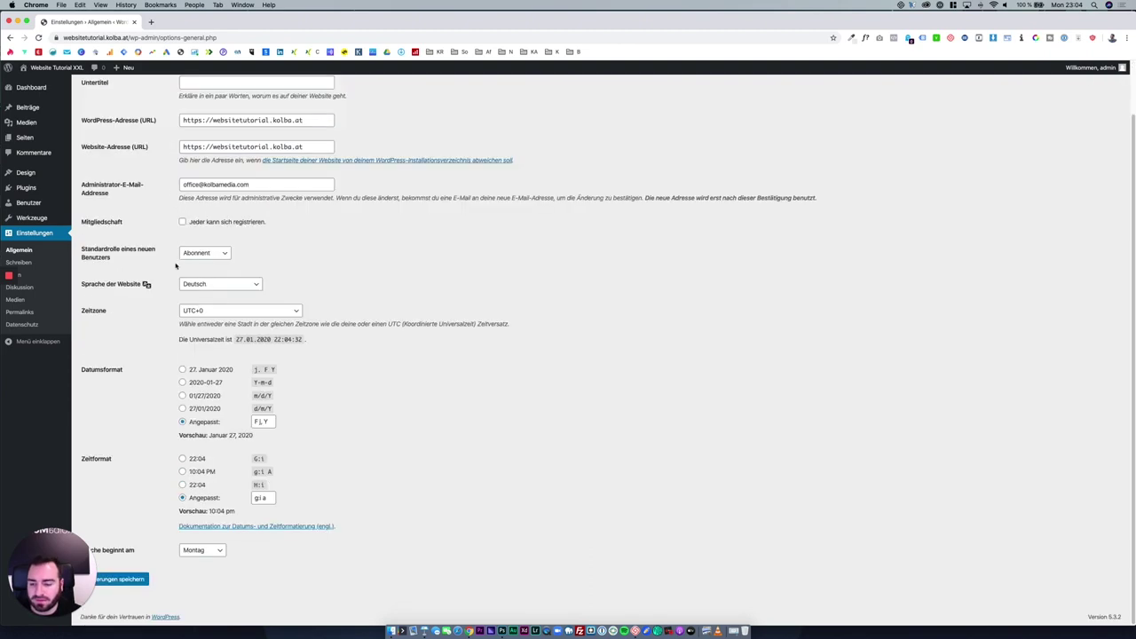
{"action": "left_click_drag", "start_coordinate": [75, 568], "coordinate": [1076, 520]}
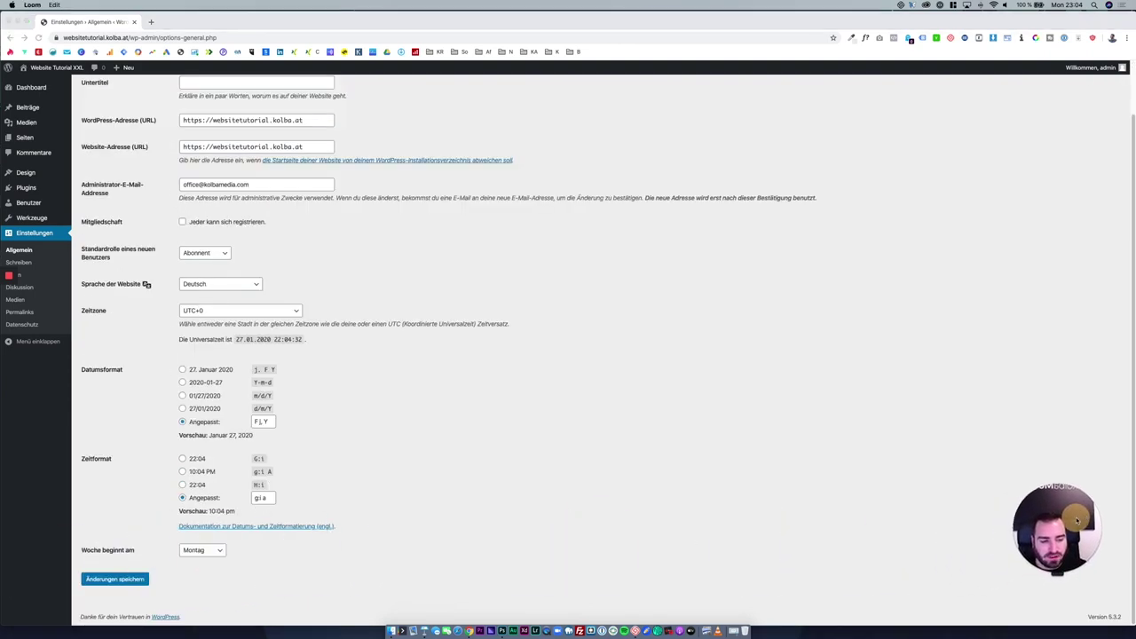
{"action": "left_click", "coordinate": [134, 582]}
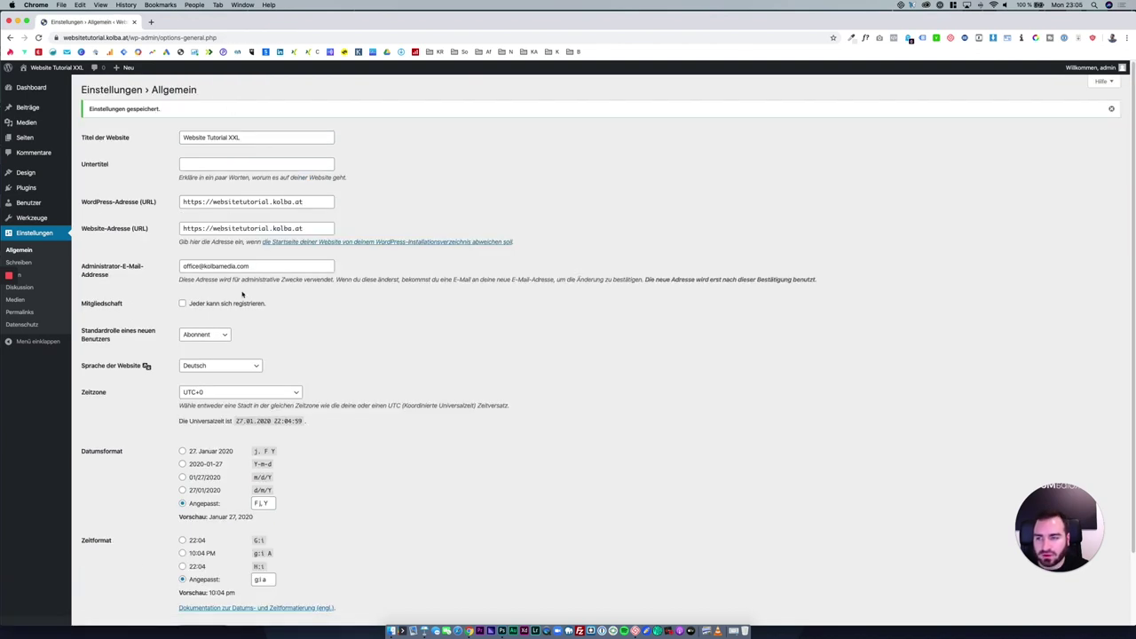
View the live site's front end, then return to the admin dashboard.
{"action": "left_click", "coordinate": [65, 69]}
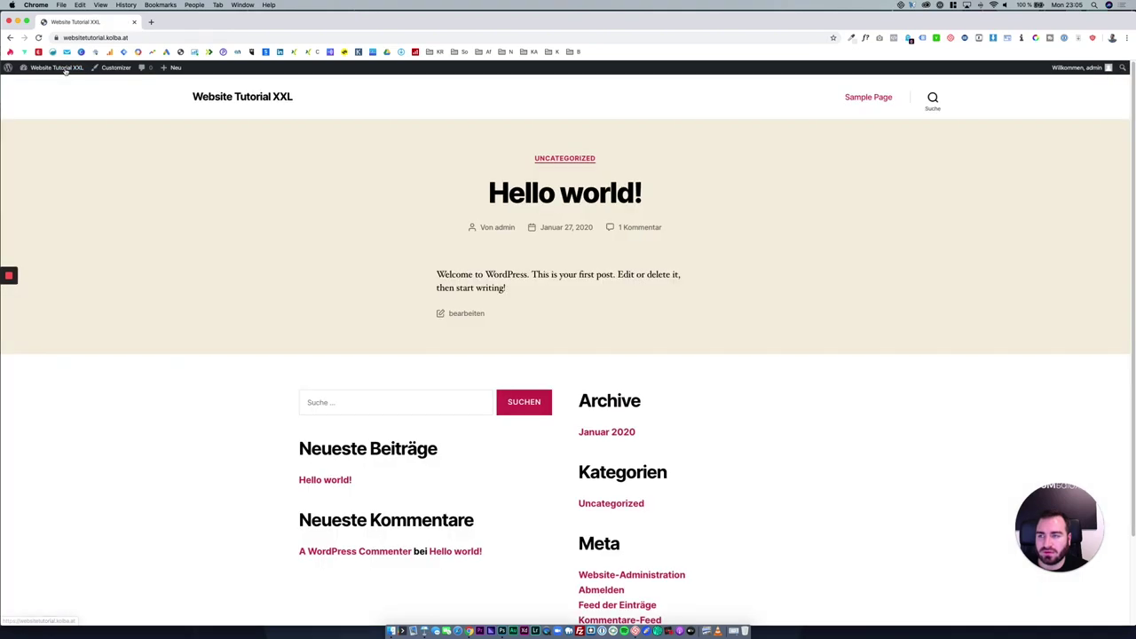
{"action": "left_click_drag", "start_coordinate": [197, 99], "coordinate": [361, 96]}
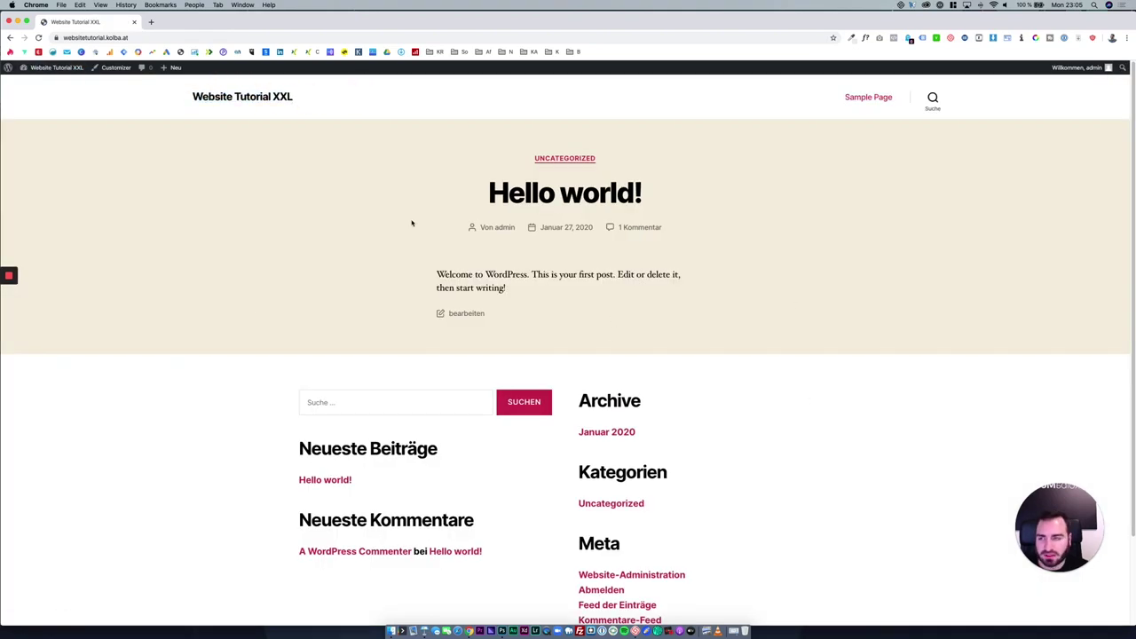
{"action": "left_click", "coordinate": [47, 69]}
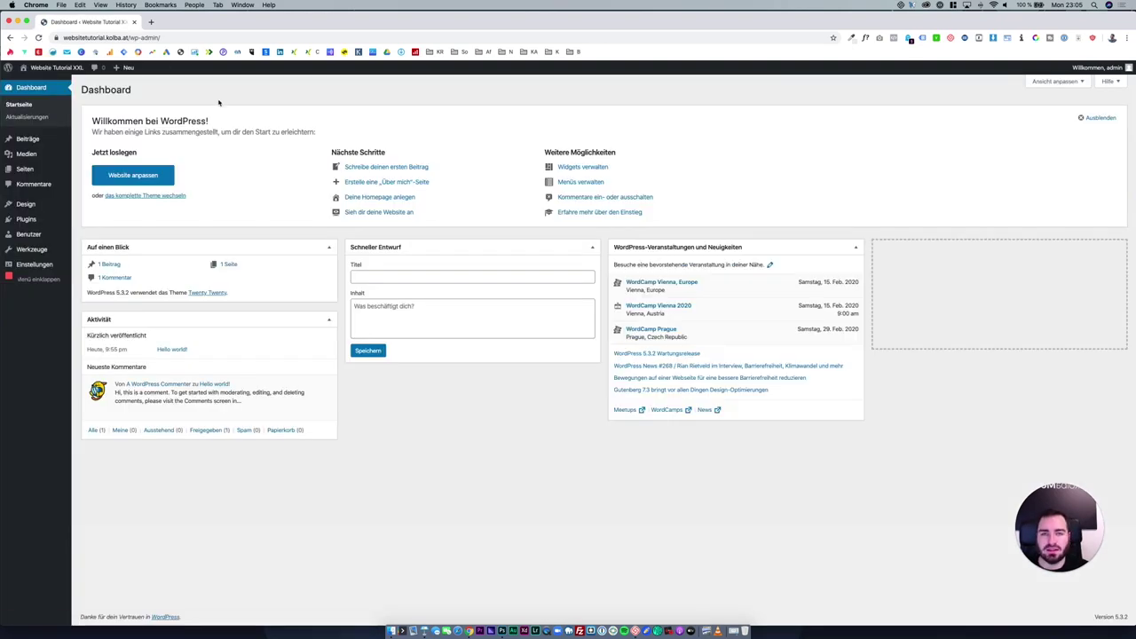
Go through the Schreiben settings on to the Lesen settings page.
{"action": "mouse_move", "coordinate": [64, 268]}
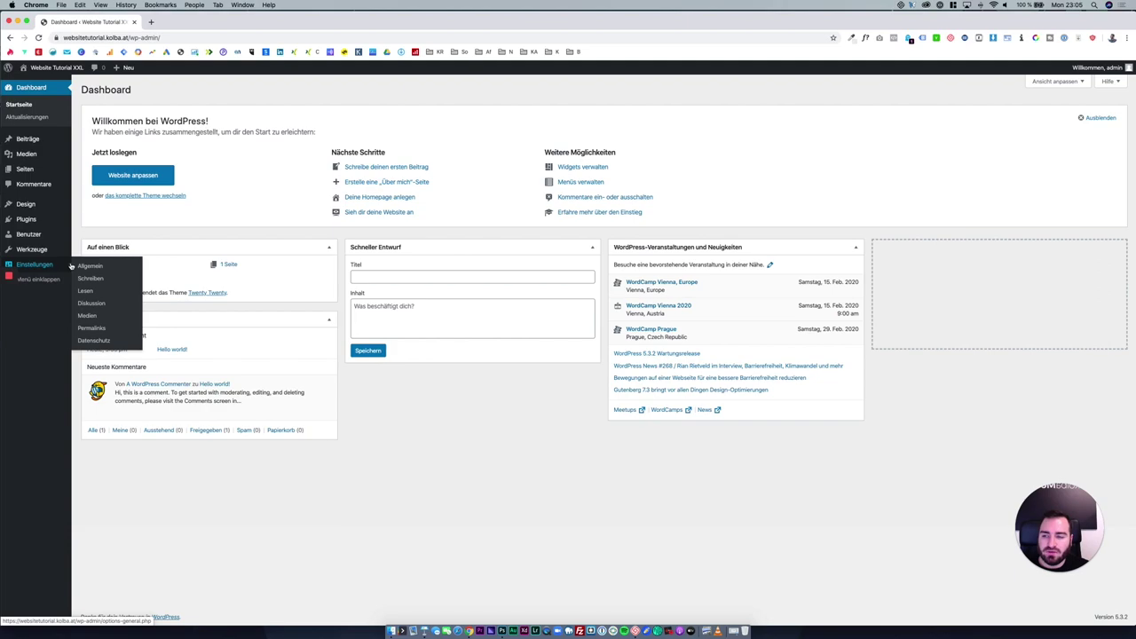
{"action": "left_click", "coordinate": [94, 278]}
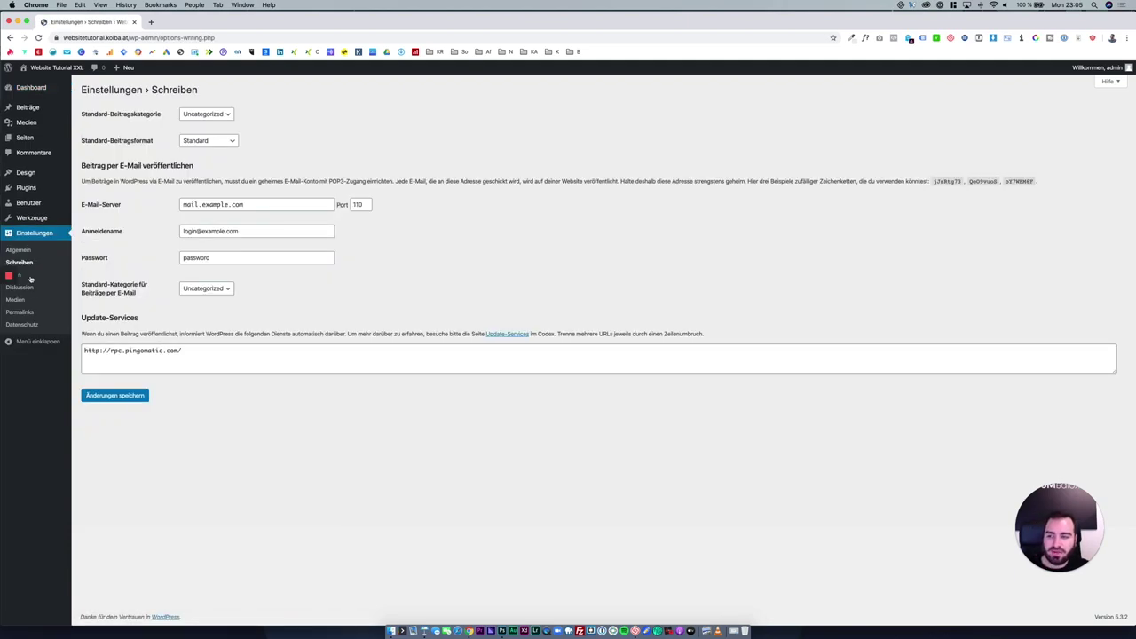
{"action": "left_click_drag", "start_coordinate": [280, 21], "coordinate": [297, 24]}
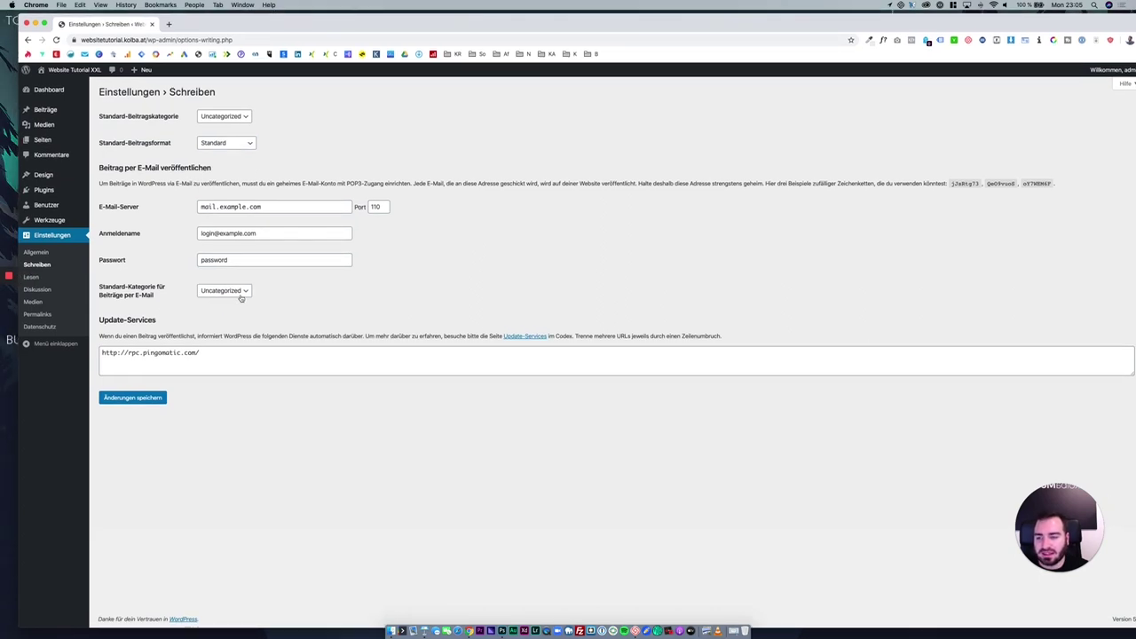
{"action": "left_click", "coordinate": [56, 279]}
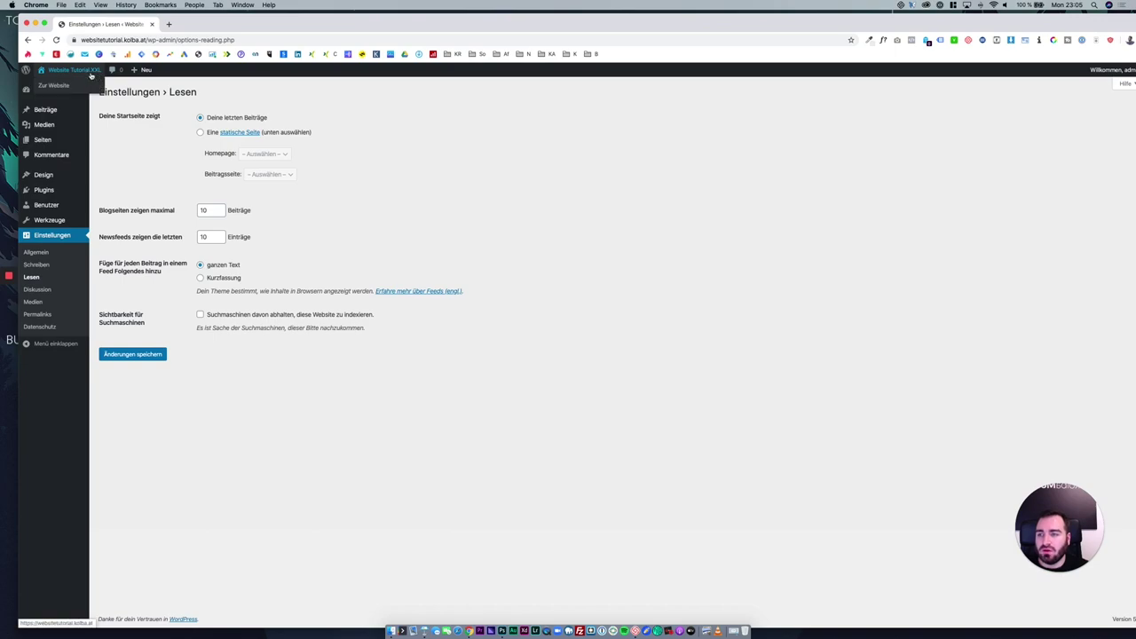
{"action": "right_click", "coordinate": [96, 76]}
{"action": "left_click", "coordinate": [96, 77]}
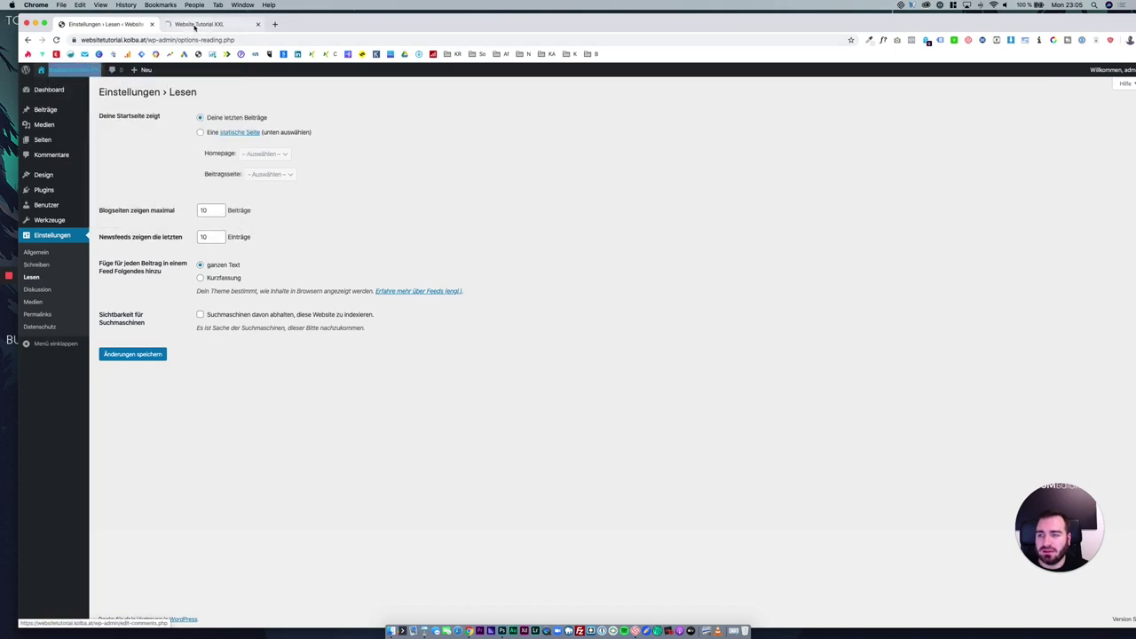
{"action": "left_click", "coordinate": [186, 24]}
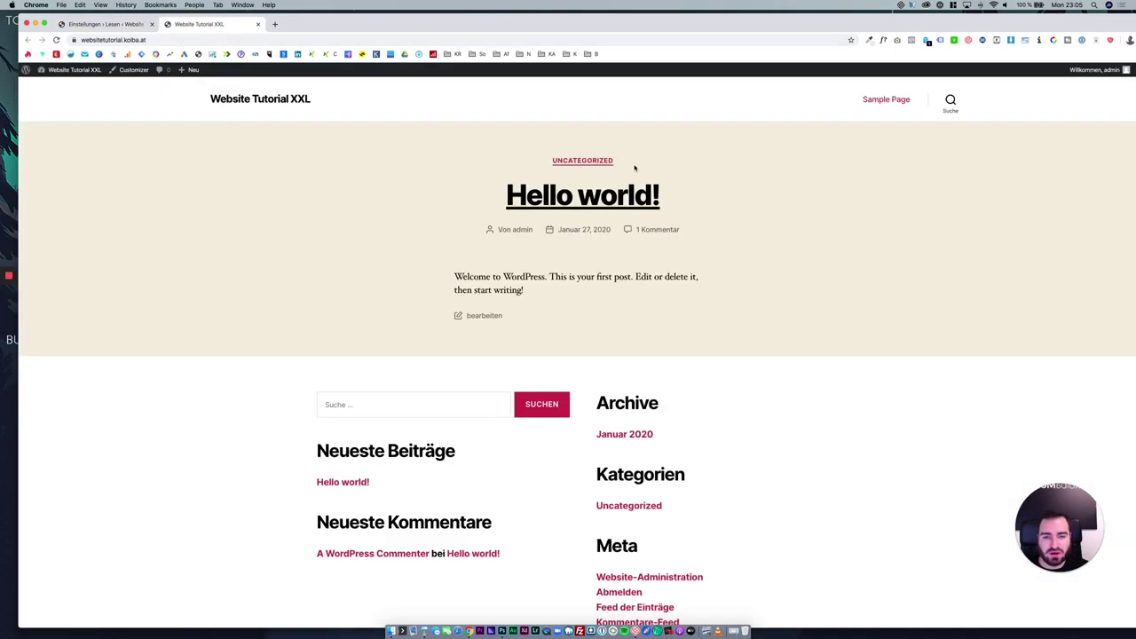
{"action": "left_click", "coordinate": [593, 201]}
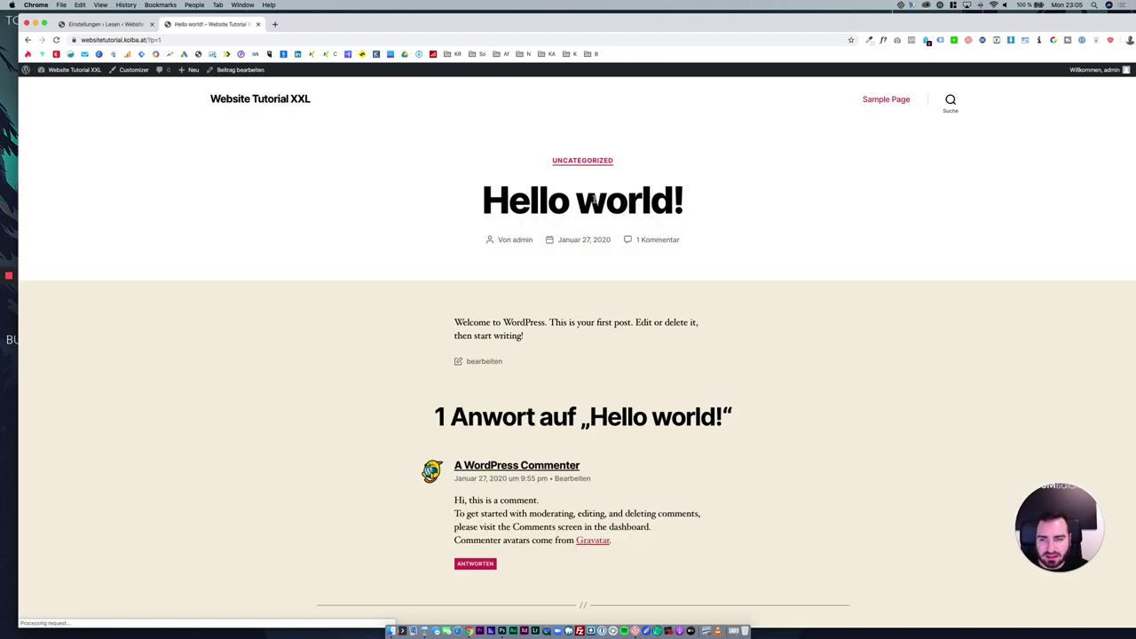
{"action": "scroll", "coordinate": [601, 342], "scroll_direction": "down", "scroll_amount": 5}
{"action": "scroll", "coordinate": [601, 342], "scroll_direction": "up", "scroll_amount": 3}
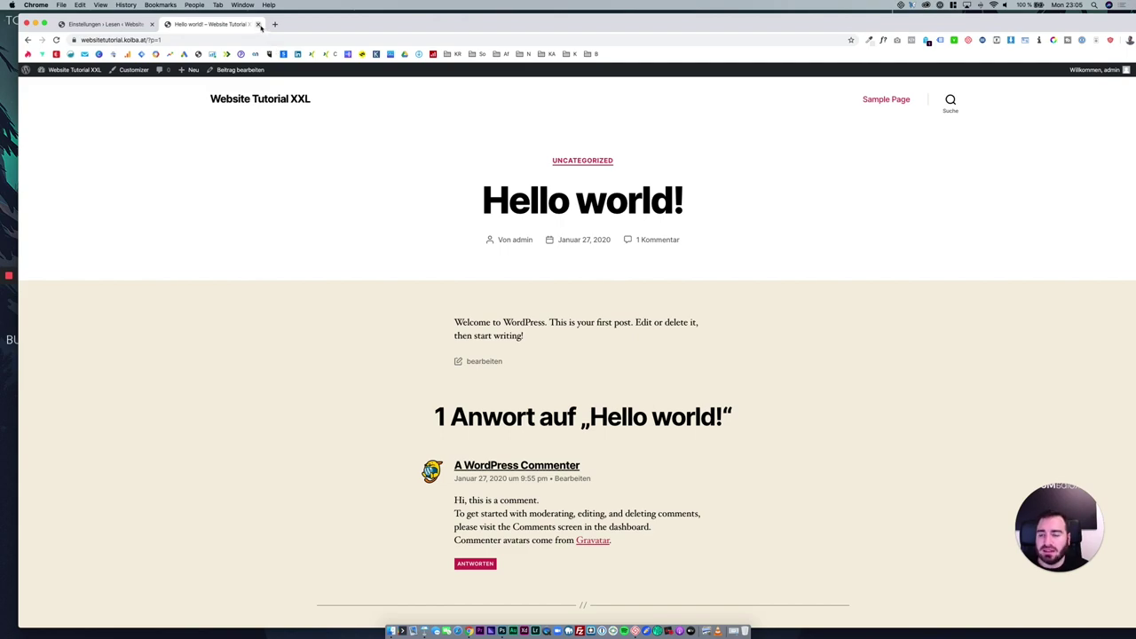
{"action": "left_click", "coordinate": [259, 25]}
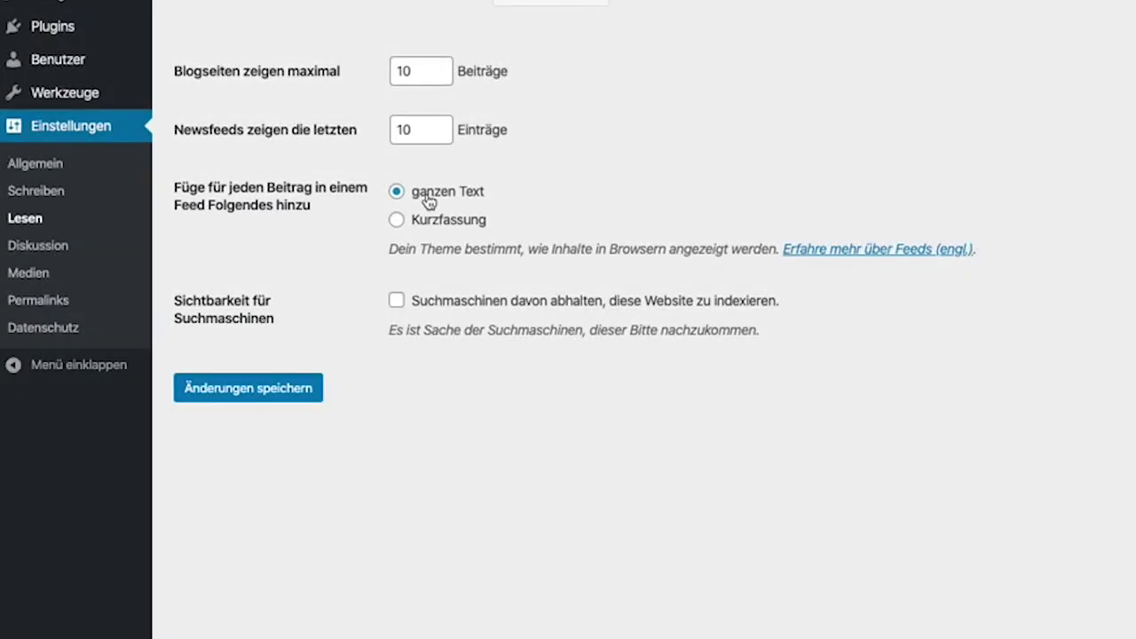
{"action": "left_click_drag", "start_coordinate": [171, 297], "coordinate": [774, 349]}
{"action": "left_click", "coordinate": [775, 346]}
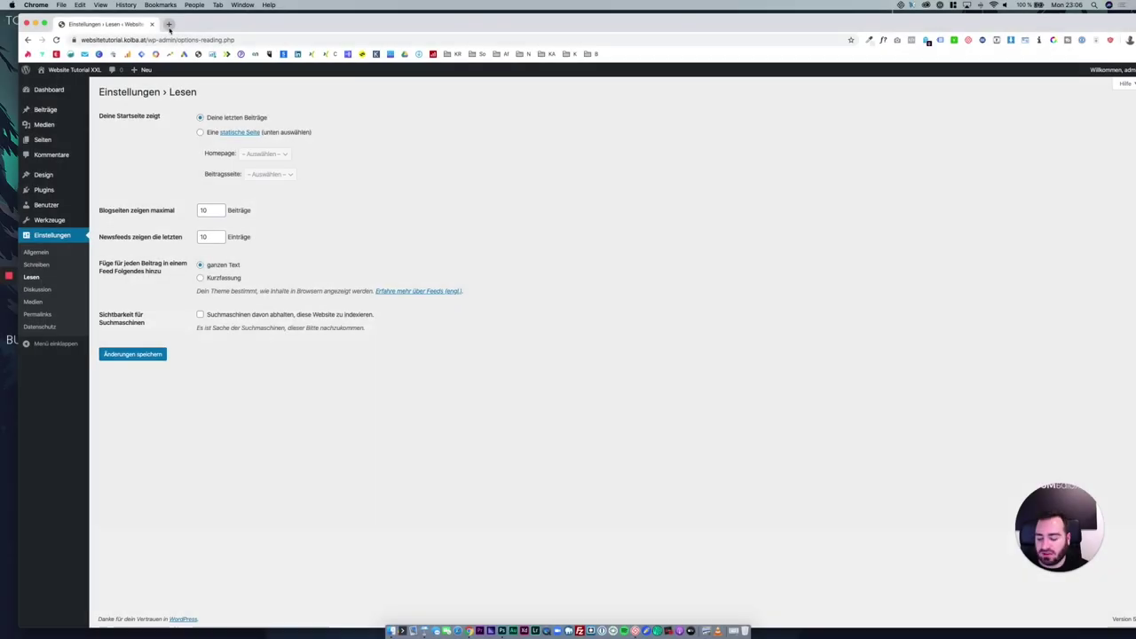
{"action": "left_click", "coordinate": [167, 26]}
Search Google for the site owner's name to show the indexed results.
{"action": "type", "text": "nikol"}
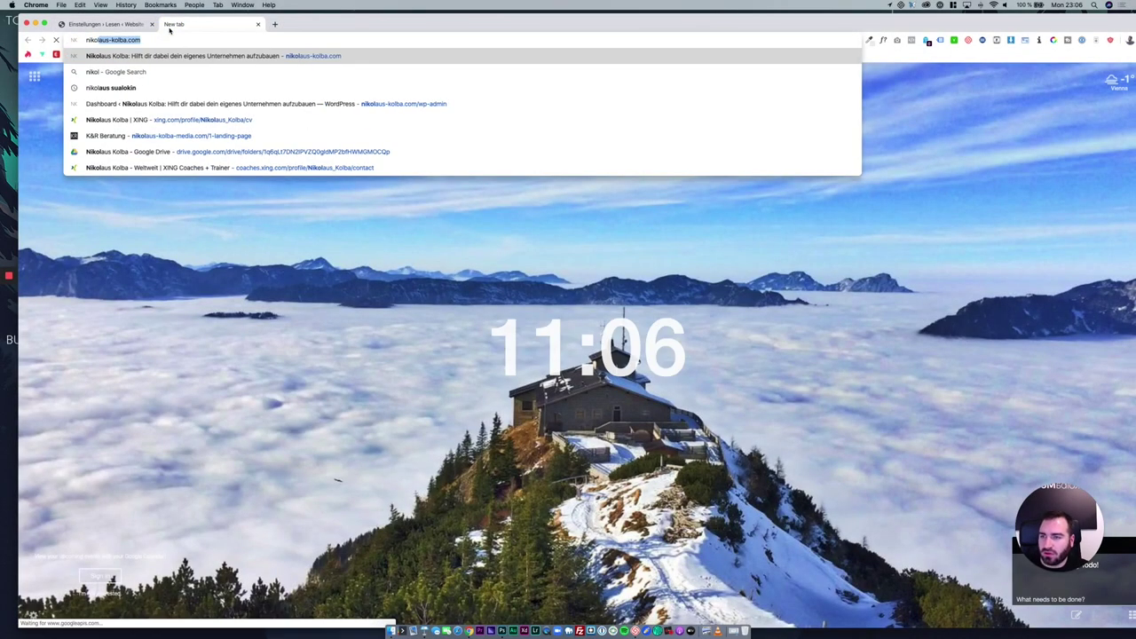
{"action": "type", "text": "aus kolba"}
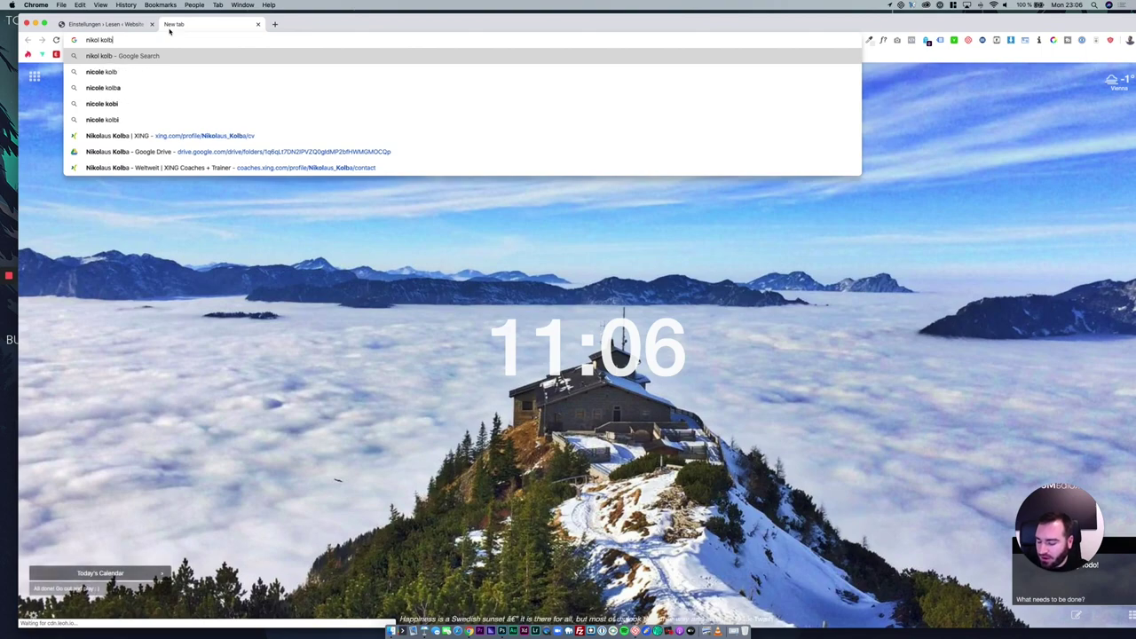
{"action": "key", "text": "Return"}
{"action": "scroll", "coordinate": [324, 337], "scroll_direction": "up", "scroll_amount": 1}
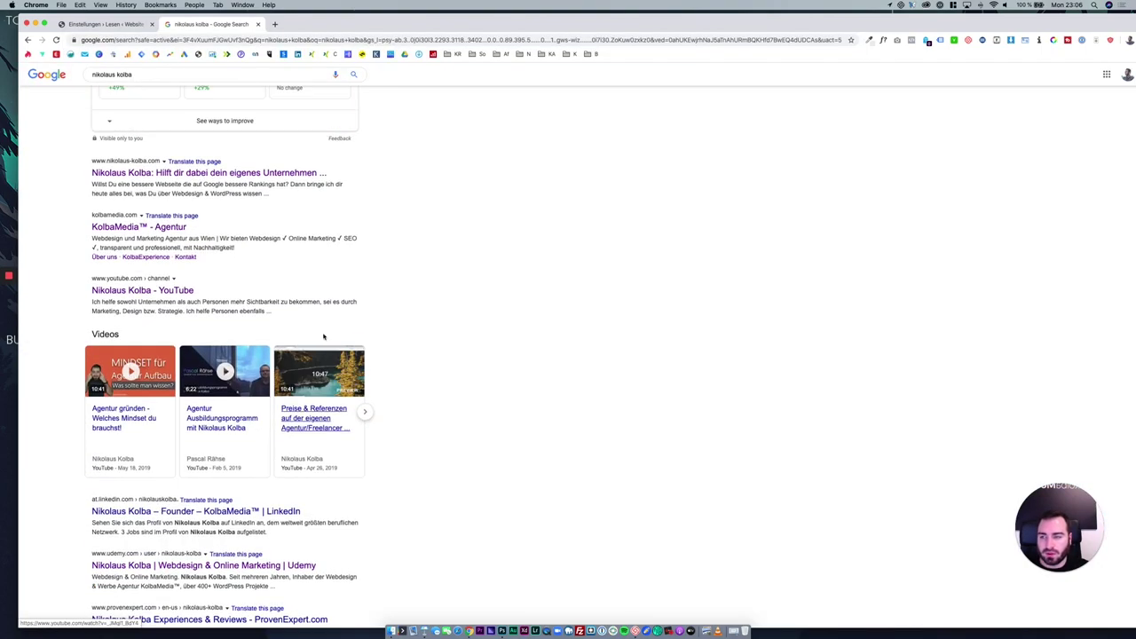
{"action": "left_click_drag", "start_coordinate": [276, 194], "coordinate": [117, 164]}
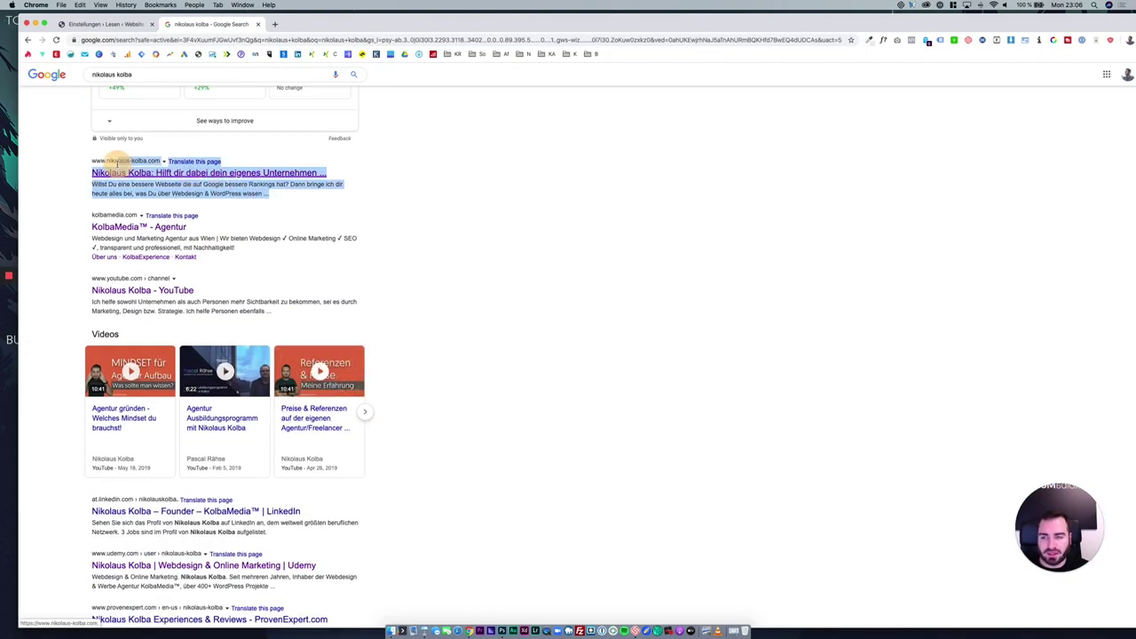
Highlight the first search result, then switch back to the WordPress settings tab.
{"action": "left_click", "coordinate": [427, 205]}
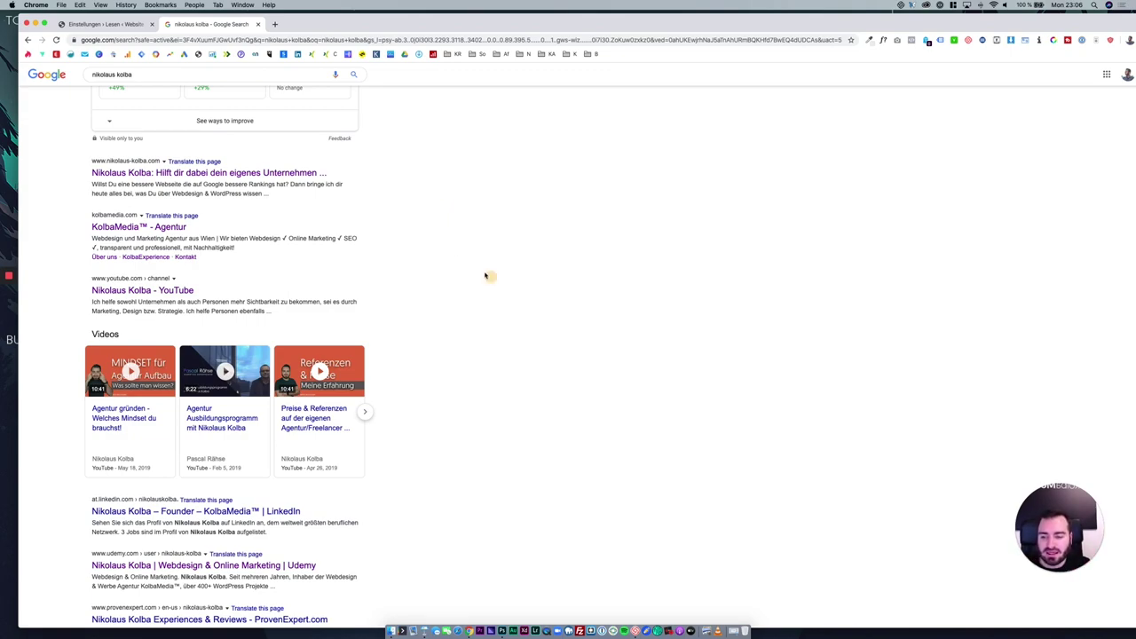
{"action": "left_click_drag", "start_coordinate": [489, 274], "coordinate": [274, 203]}
{"action": "left_click", "coordinate": [388, 281]}
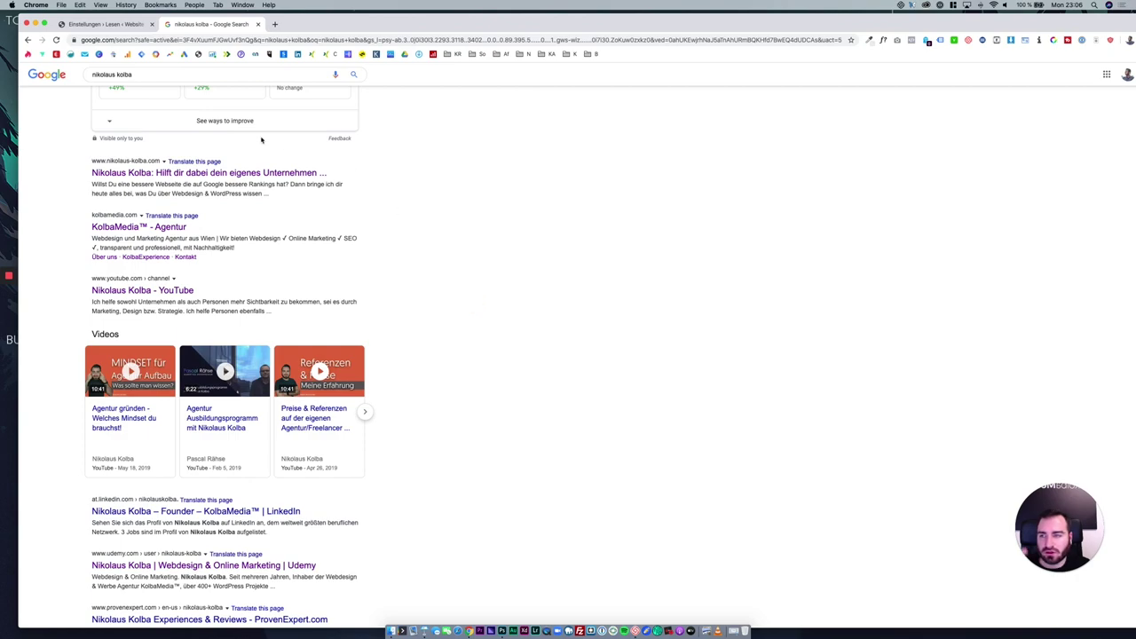
{"action": "left_click", "coordinate": [105, 24]}
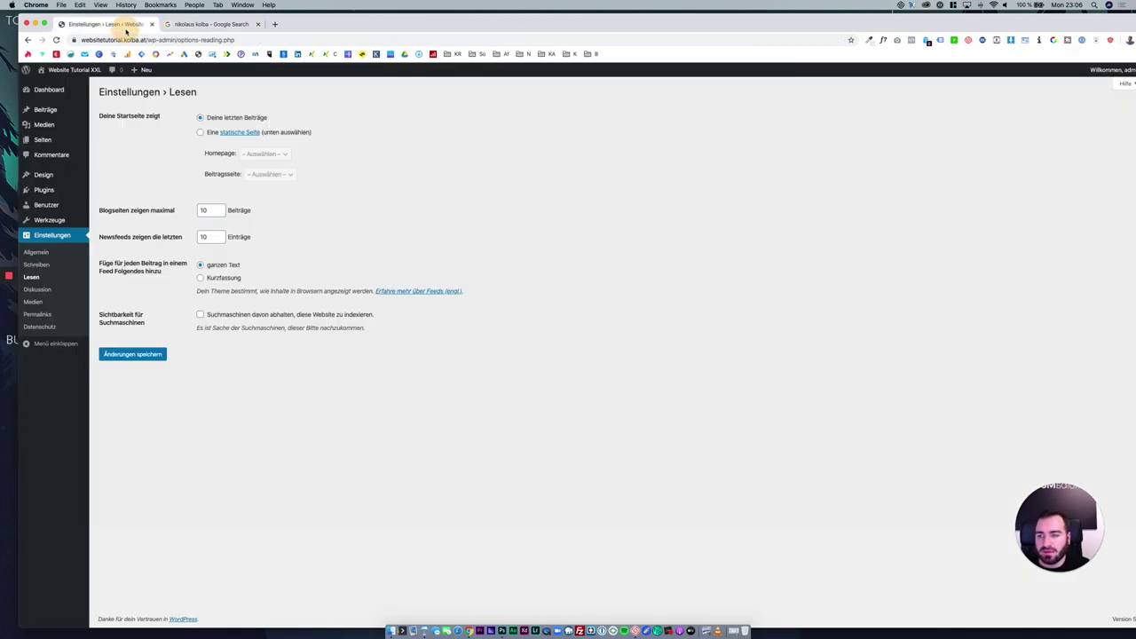
Tick 'Suchmaschinen davon abhalten', save the reading settings, and move to Diskussion settings.
{"action": "left_click", "coordinate": [253, 314]}
{"action": "left_click", "coordinate": [124, 355]}
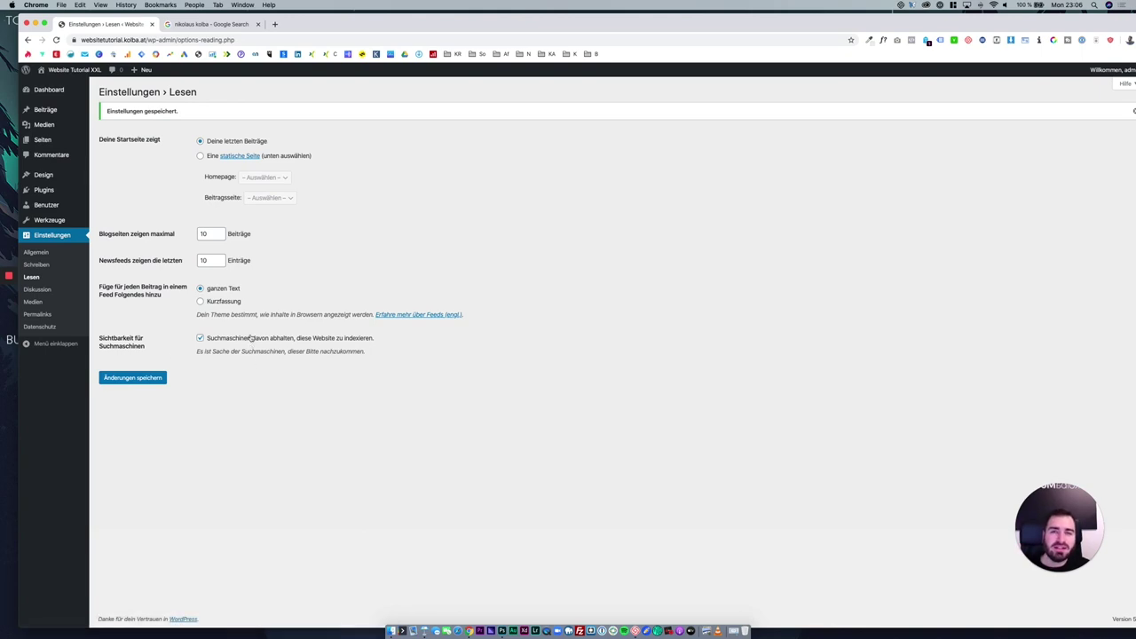
{"action": "left_click", "coordinate": [317, 341]}
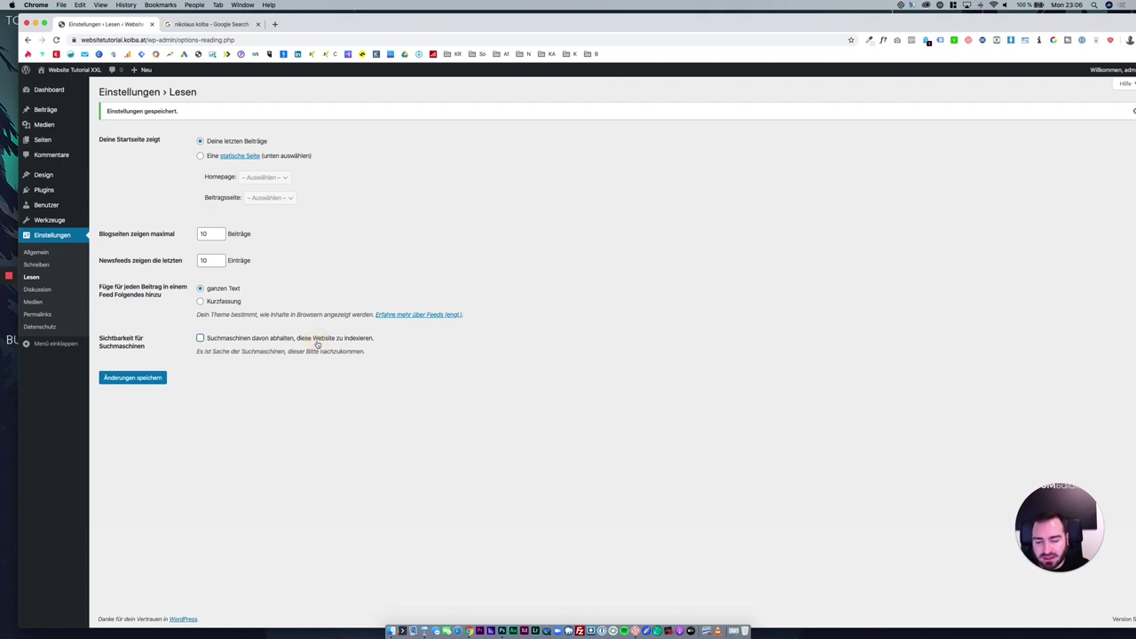
{"action": "left_click", "coordinate": [162, 379]}
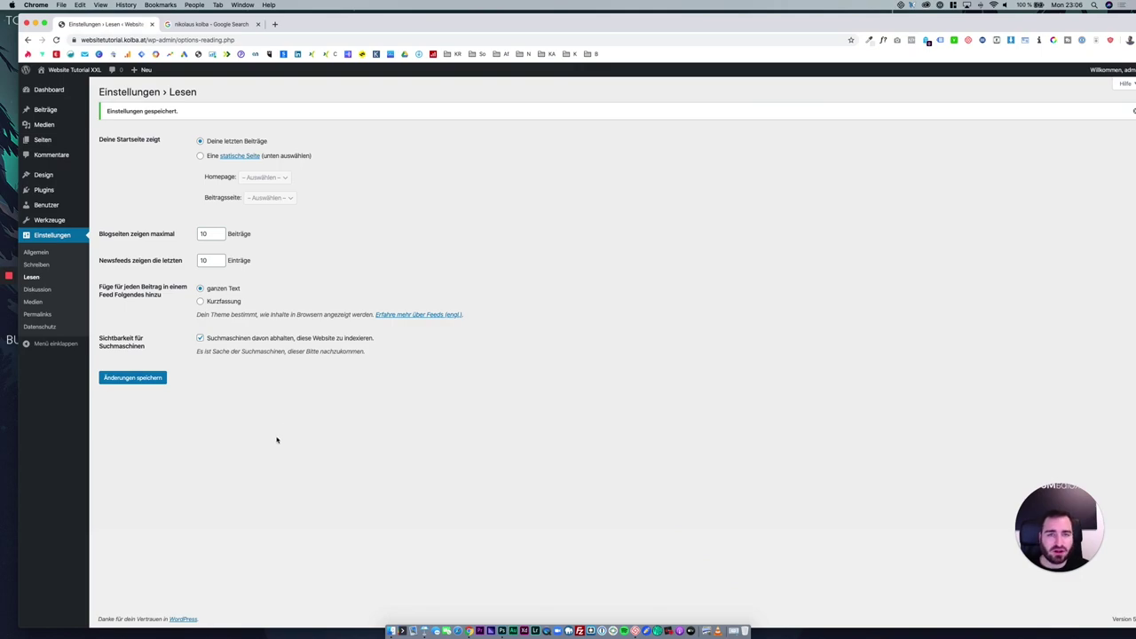
{"action": "left_click", "coordinate": [57, 291]}
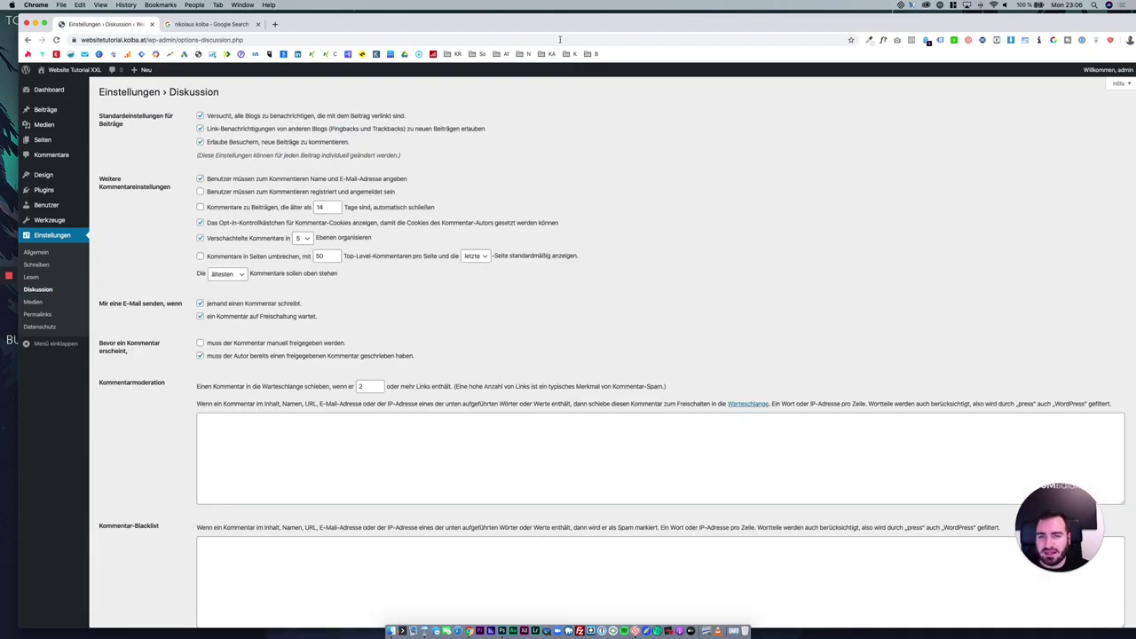
Open the live site's front end in a new browser tab.
{"action": "key", "text": "ctrl+alt+Return"}
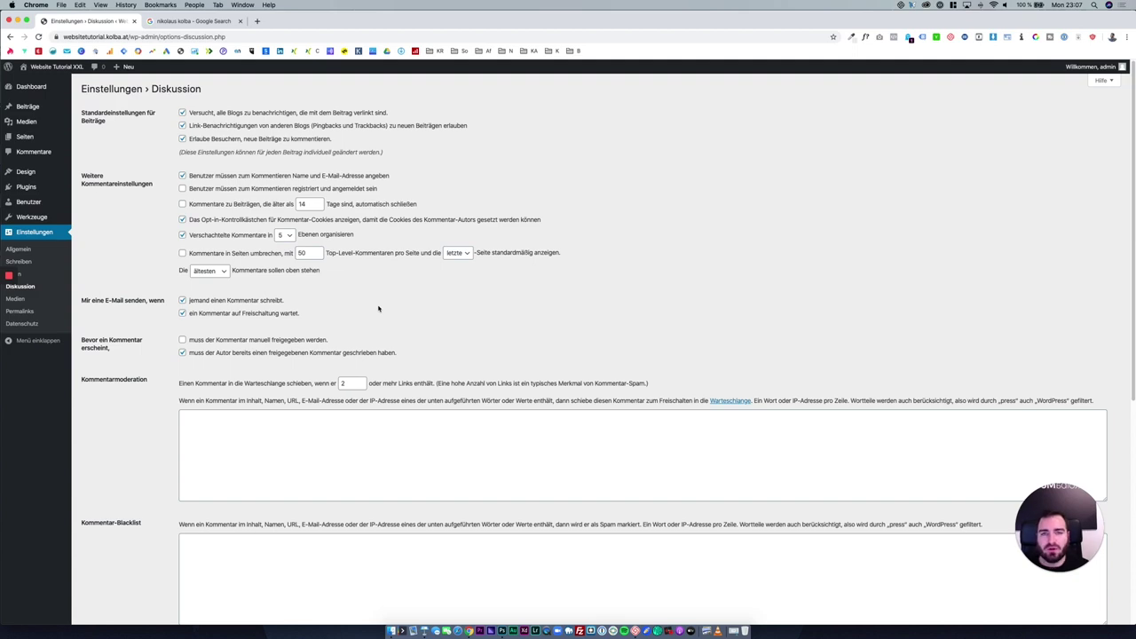
{"action": "right_click", "coordinate": [60, 67]}
{"action": "left_click", "coordinate": [87, 74]}
{"action": "left_click", "coordinate": [161, 22]}
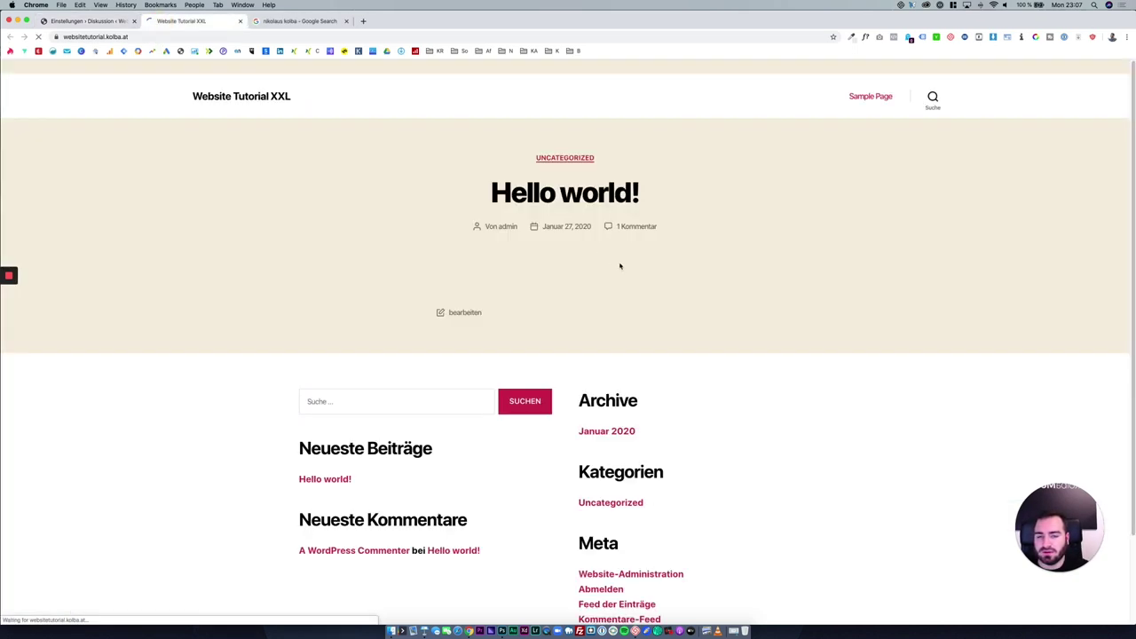
Draft the comment 'hallo' on the Hello world! post, then return to Diskussion settings.
{"action": "left_click", "coordinate": [569, 182]}
{"action": "scroll", "coordinate": [526, 381], "scroll_direction": "down", "scroll_amount": 5}
{"action": "scroll", "coordinate": [533, 404], "scroll_direction": "down", "scroll_amount": 2}
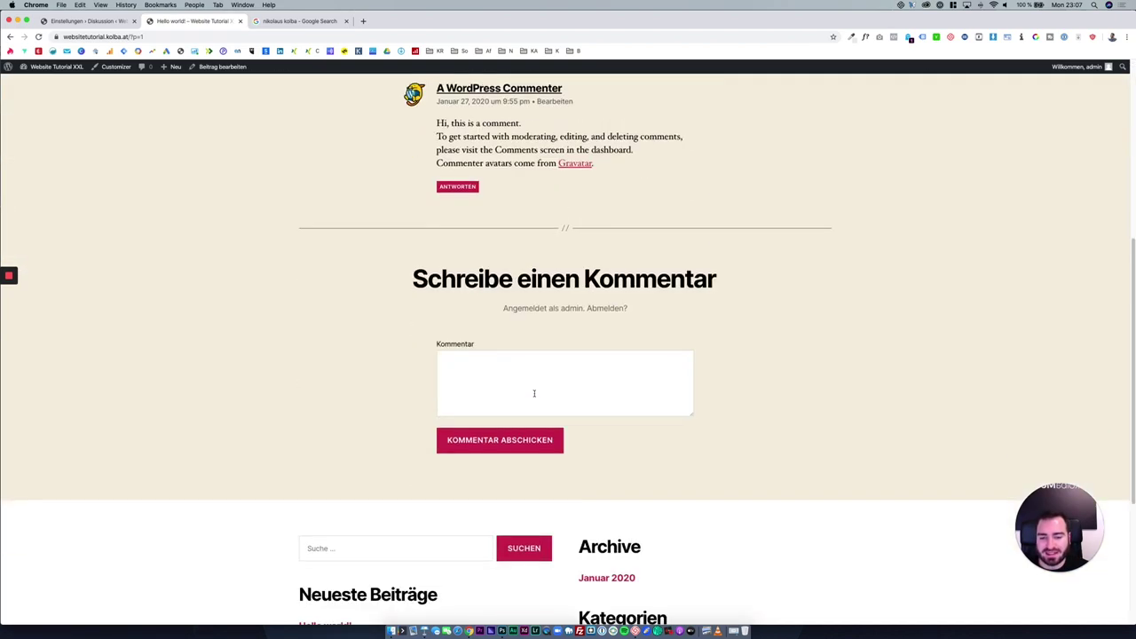
{"action": "left_click", "coordinate": [533, 393]}
{"action": "type", "text": "h"}
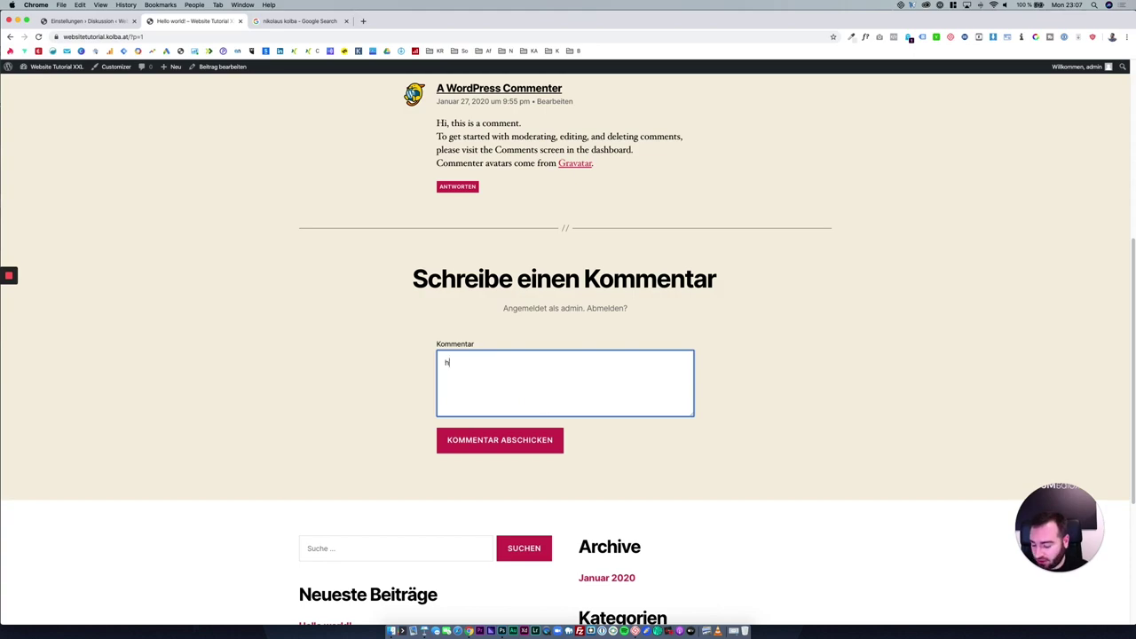
{"action": "type", "text": "allo"}
{"action": "left_click", "coordinate": [325, 330]}
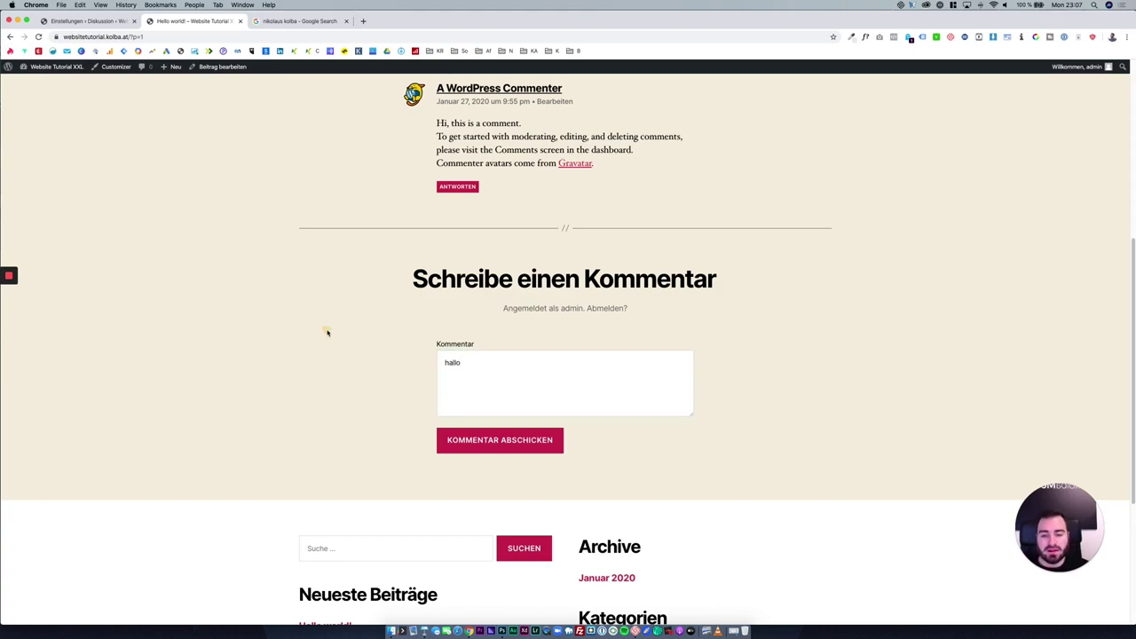
{"action": "left_click", "coordinate": [88, 21]}
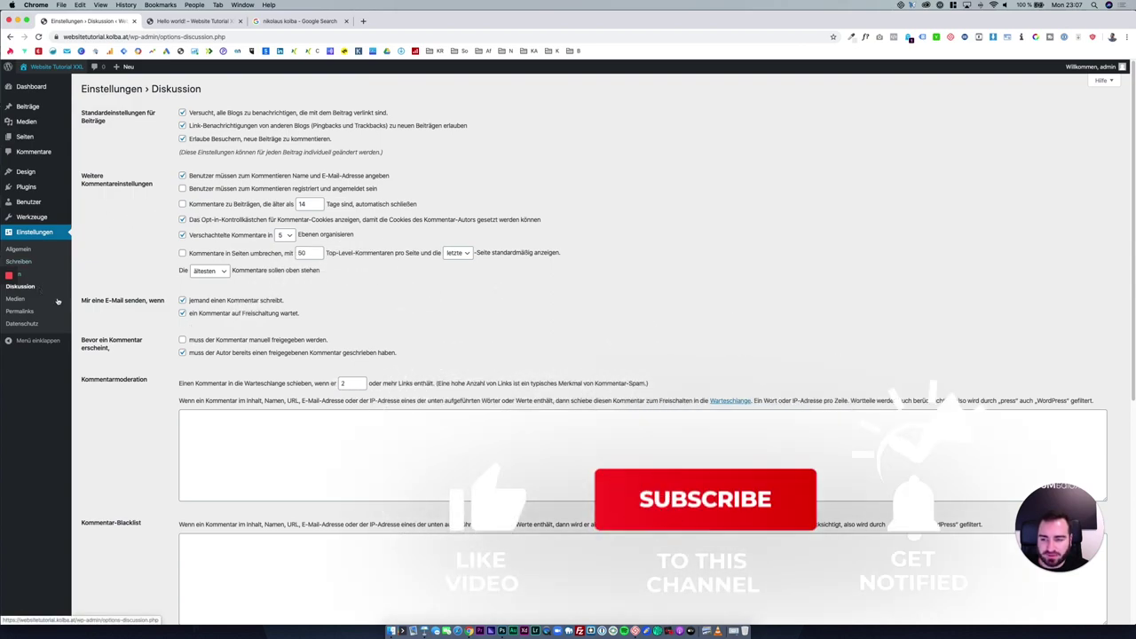
Pick Gravatar-Logo, uncheck Avatare anzeigen, save, and move to the Medien settings.
{"action": "scroll", "coordinate": [438, 409], "scroll_direction": "down", "scroll_amount": 5}
{"action": "scroll", "coordinate": [439, 408], "scroll_direction": "down", "scroll_amount": 3}
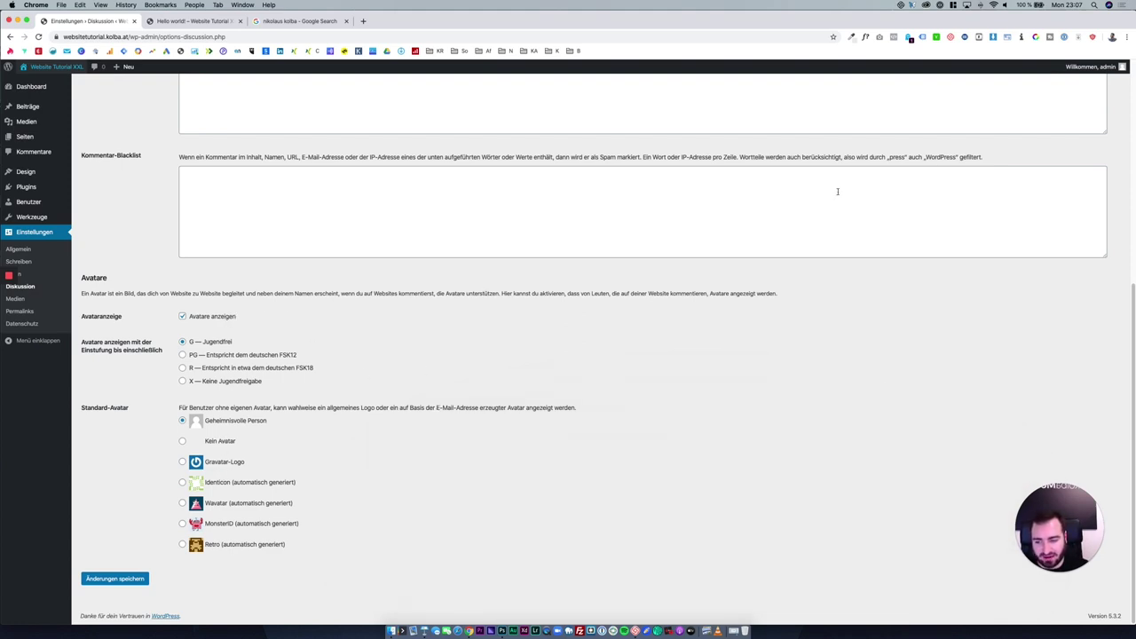
{"action": "mouse_move", "coordinate": [1096, 67]}
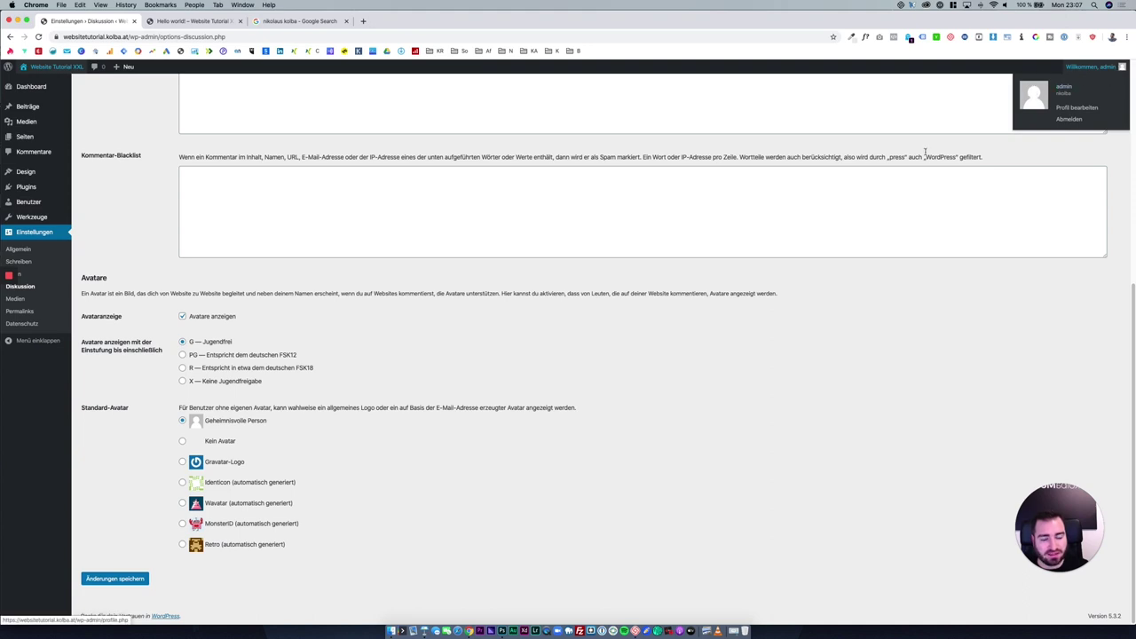
{"action": "left_click", "coordinate": [209, 462]}
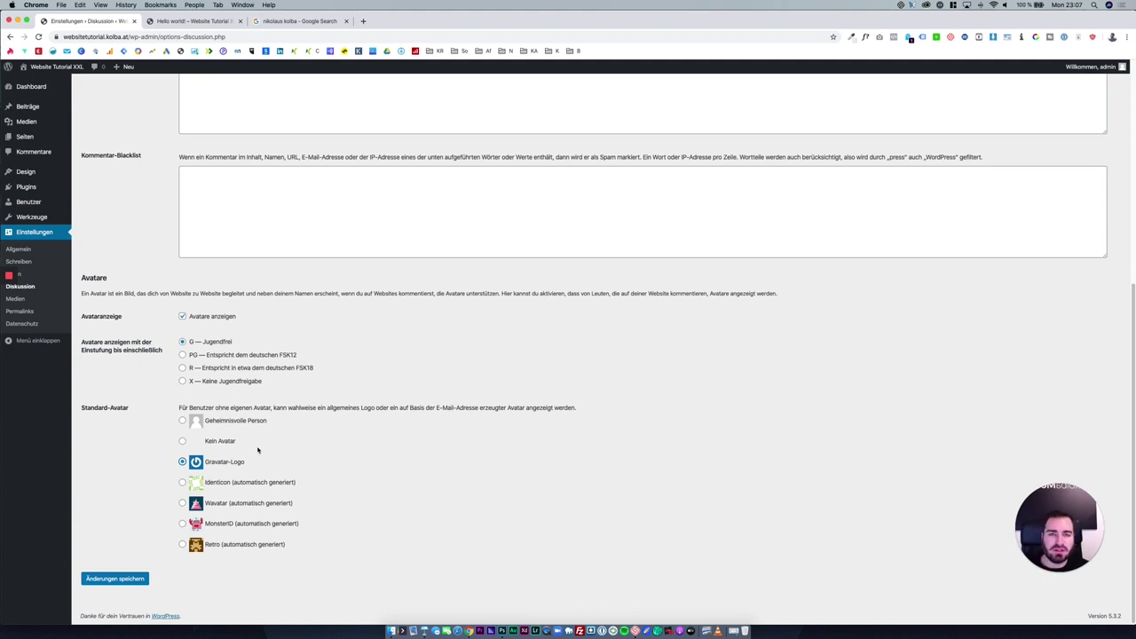
{"action": "left_click", "coordinate": [232, 318]}
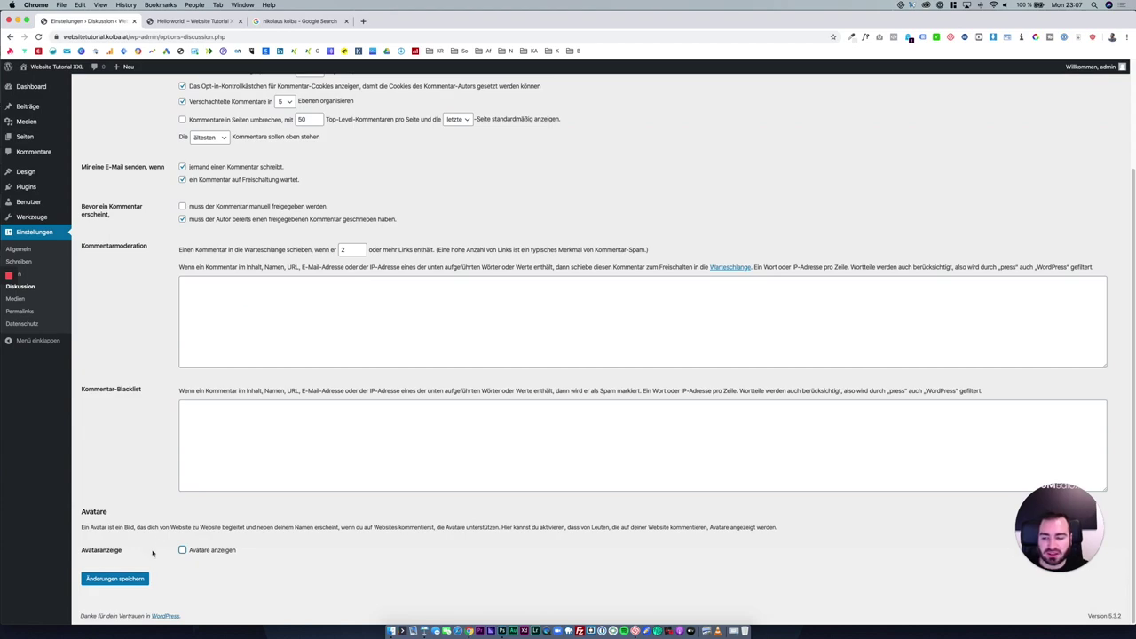
{"action": "left_click", "coordinate": [137, 582]}
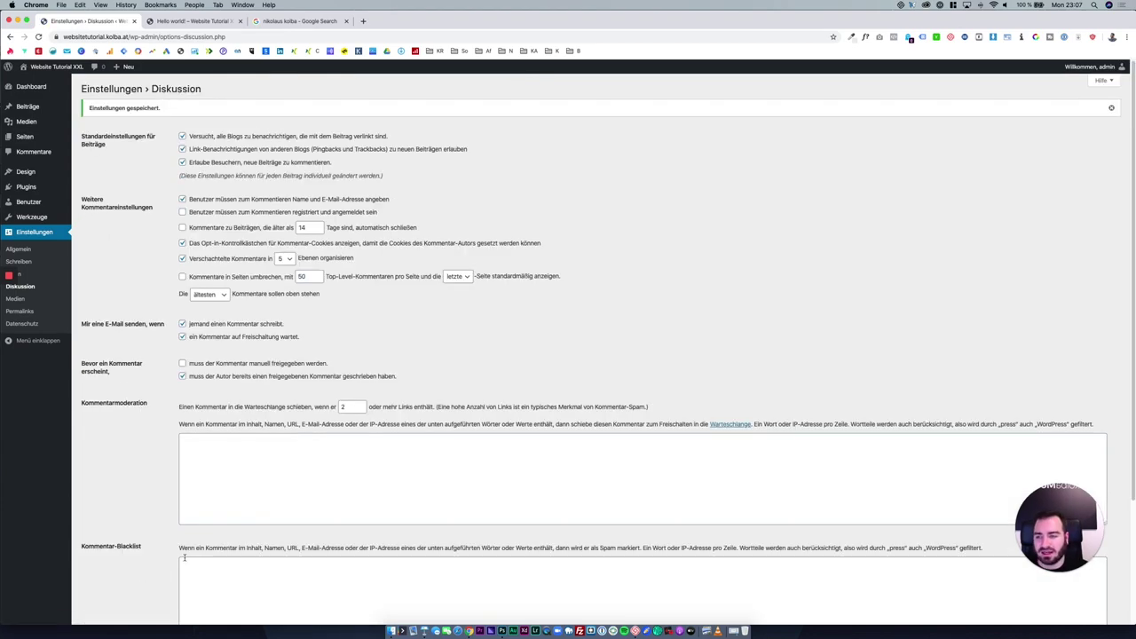
{"action": "left_click", "coordinate": [51, 299]}
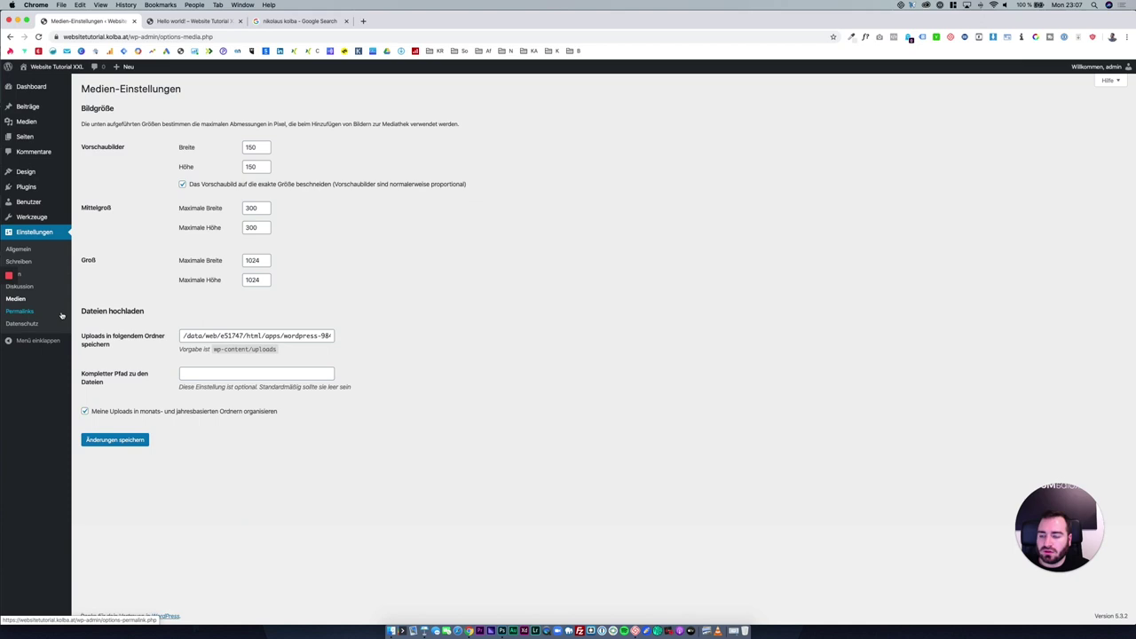
Open Permalinks settings, then open the presenter's own website from the Google results.
{"action": "left_click", "coordinate": [61, 314]}
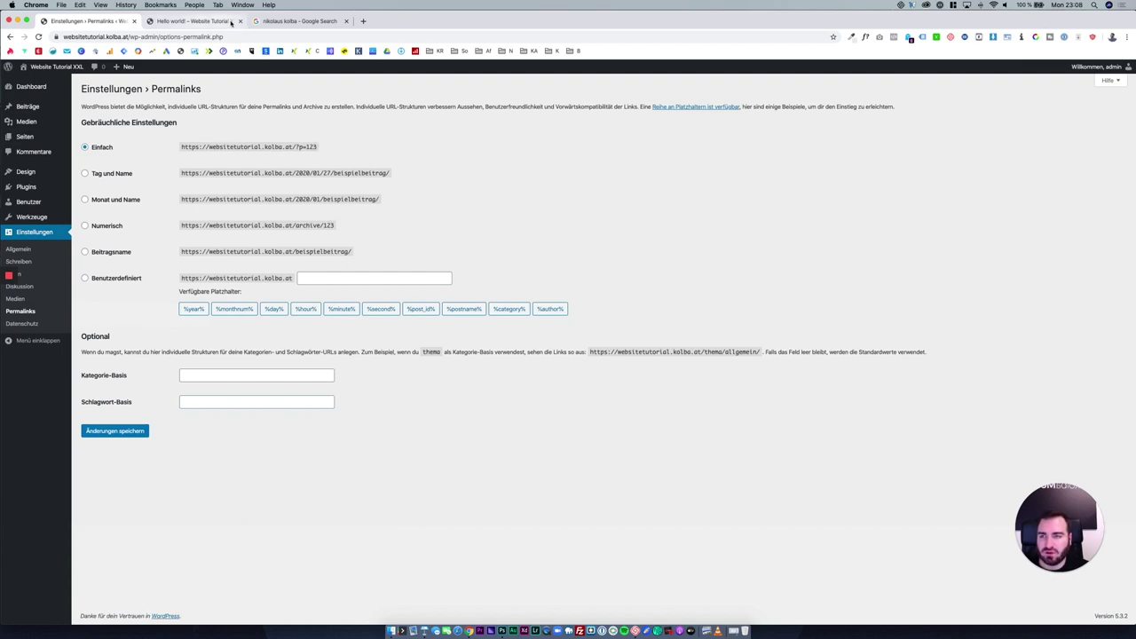
{"action": "left_click", "coordinate": [262, 21]}
{"action": "left_click", "coordinate": [203, 170]}
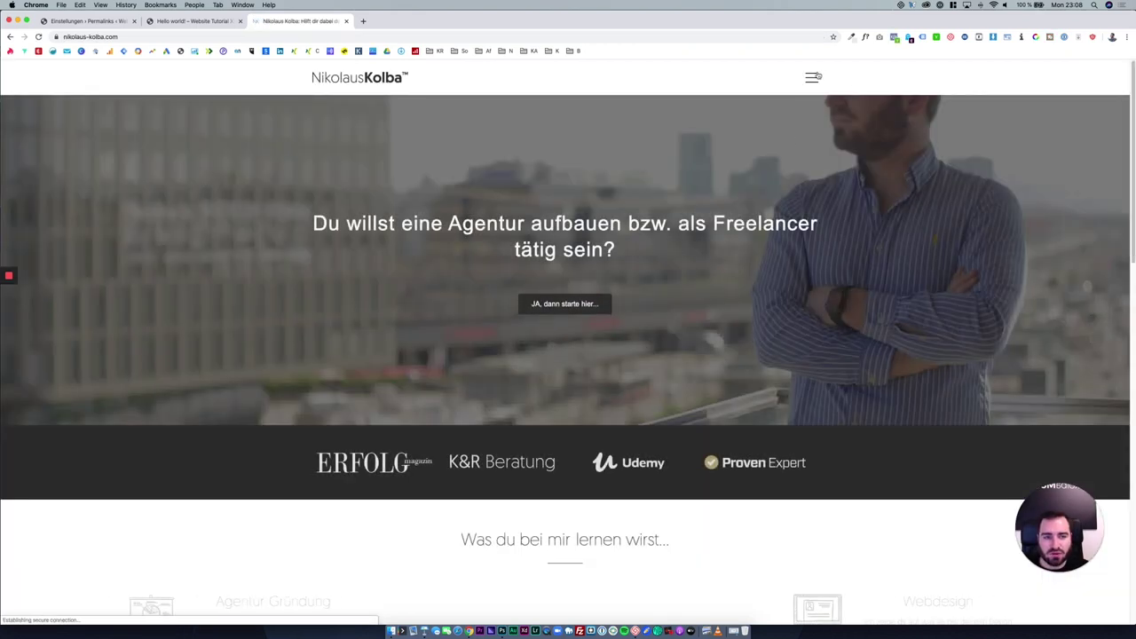
Open the external site's Podcast page, highlight its /podcast/ address, then return to Permalinks.
{"action": "left_click", "coordinate": [811, 77]}
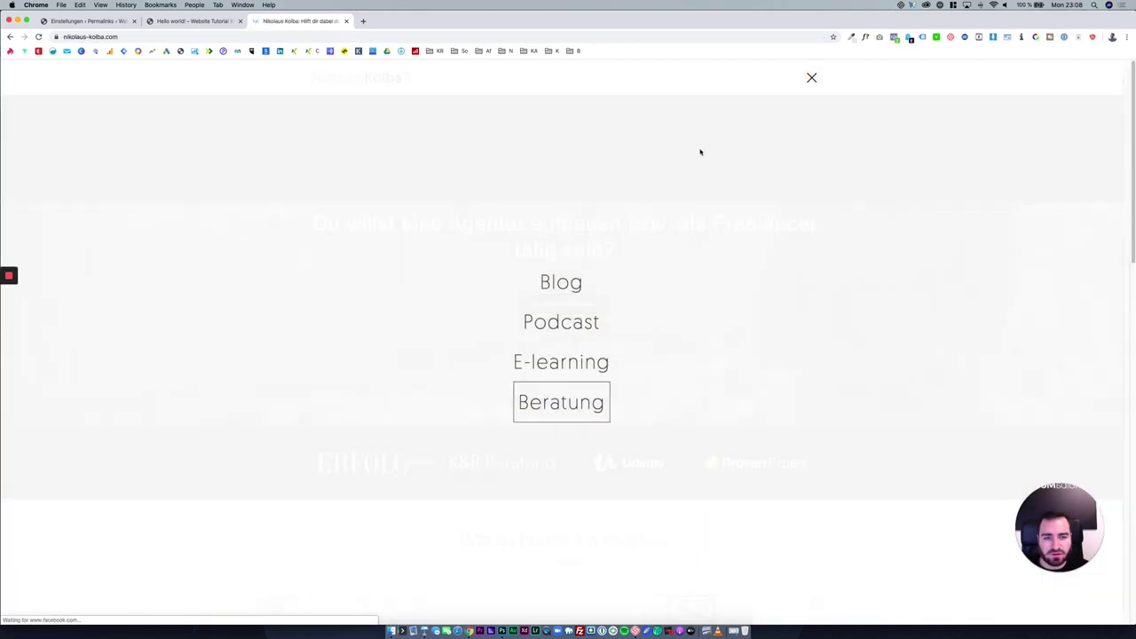
{"action": "left_click", "coordinate": [563, 334]}
{"action": "left_click_drag", "start_coordinate": [180, 78], "coordinate": [246, 78]}
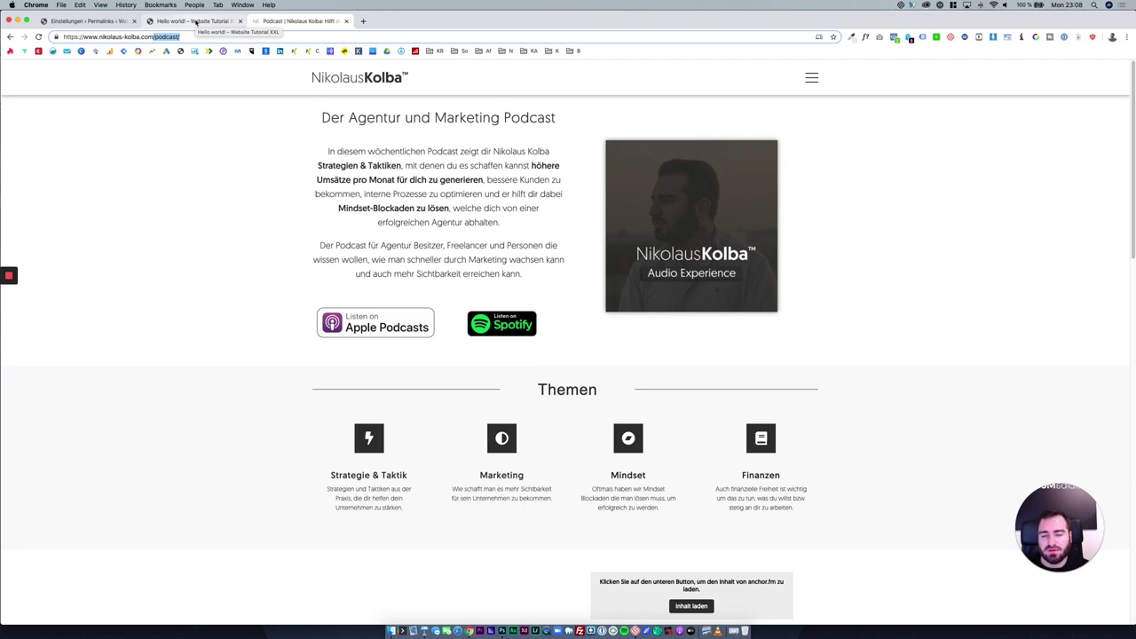
{"action": "left_click", "coordinate": [120, 24]}
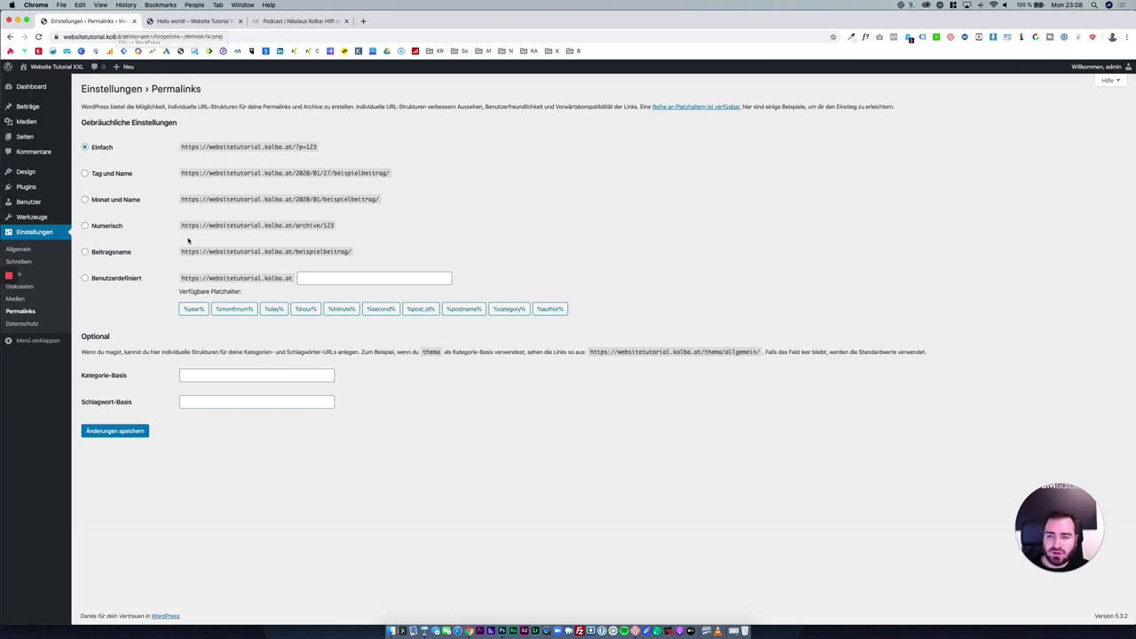
Remove ?p=1 from the Hello world! post address to load the site's home page.
{"action": "left_click", "coordinate": [178, 26]}
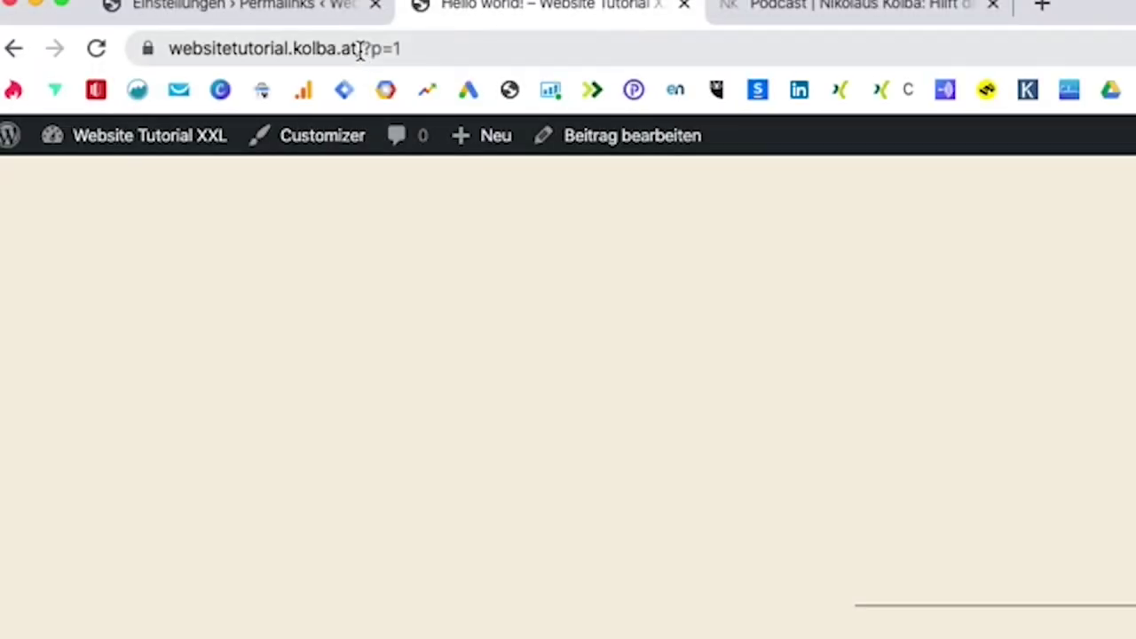
{"action": "left_click_drag", "start_coordinate": [129, 37], "coordinate": [153, 38]}
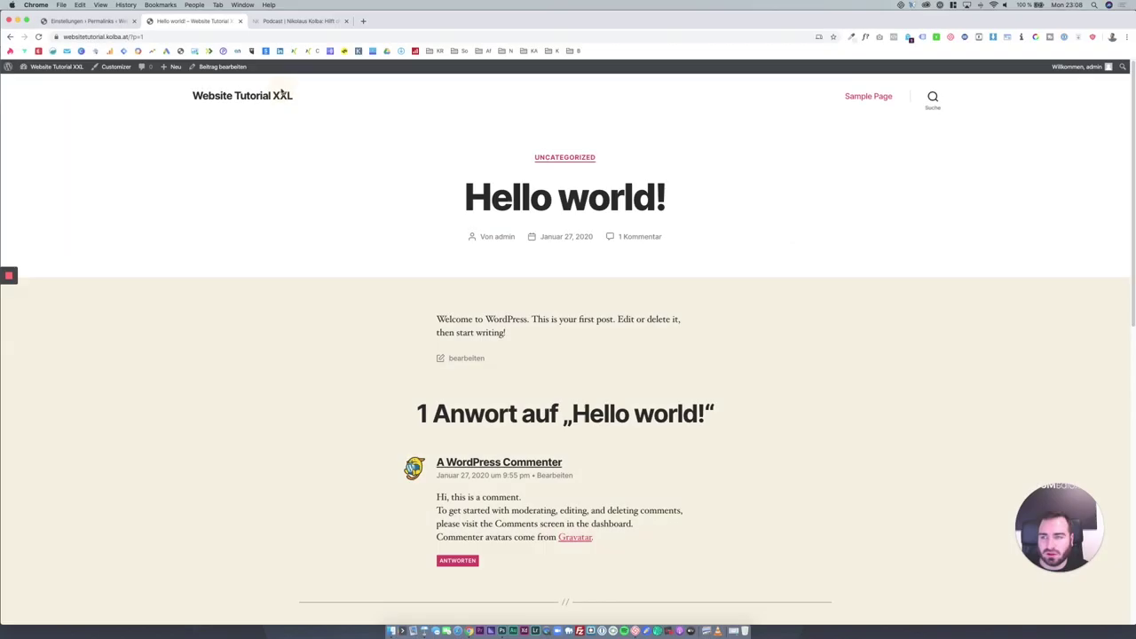
{"action": "key", "text": "BackSpace"}
{"action": "key", "text": "Return"}
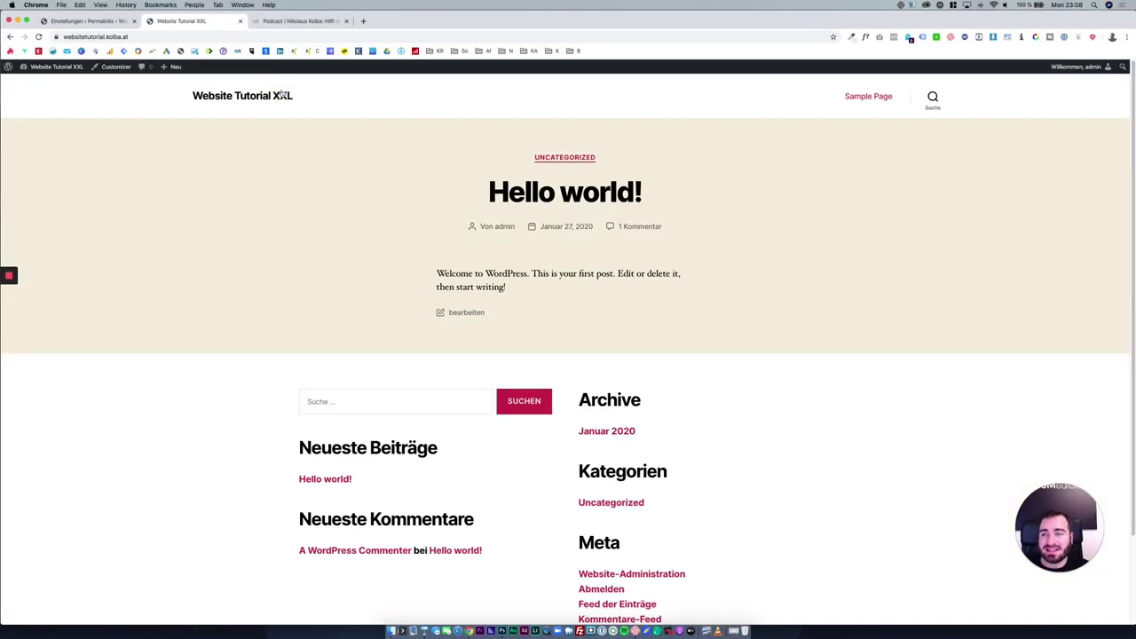
Show the Sample Page's ?page_id=2 address, then choose the Beitragsname /%postname%/ permalink structure.
{"action": "left_click", "coordinate": [854, 102]}
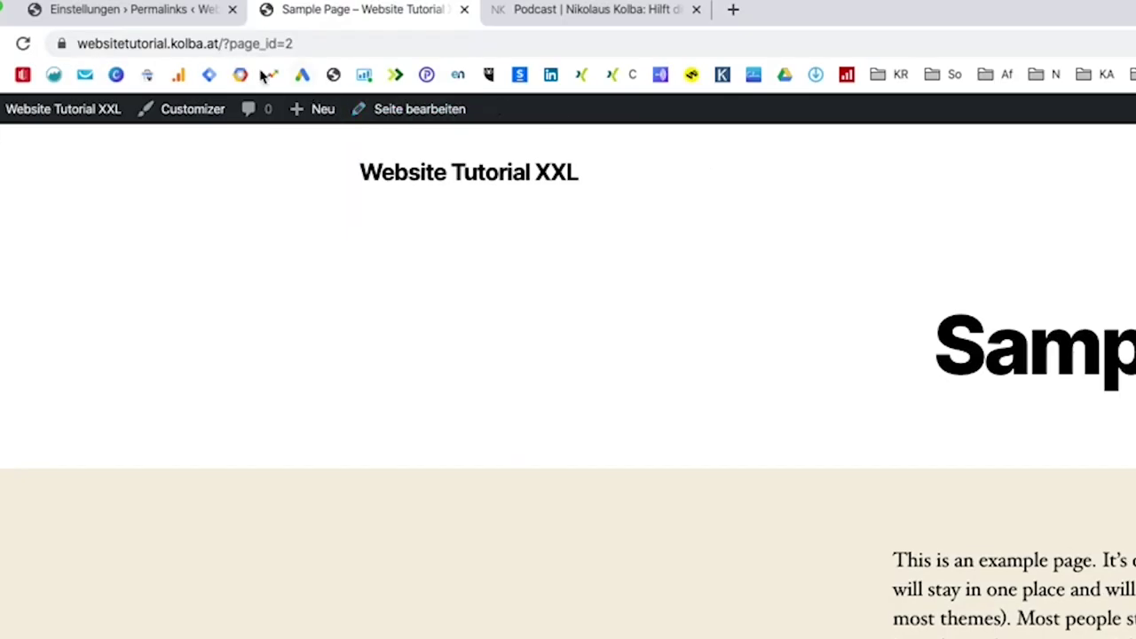
{"action": "left_click_drag", "start_coordinate": [225, 45], "coordinate": [338, 45]}
{"action": "left_click", "coordinate": [339, 45]}
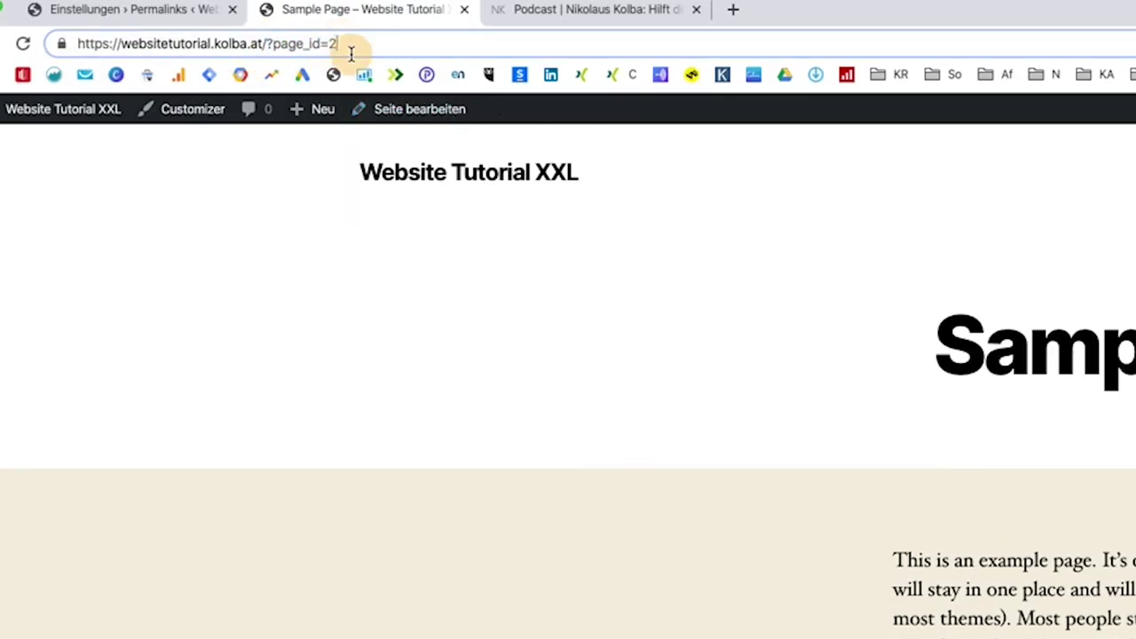
{"action": "left_click", "coordinate": [181, 7]}
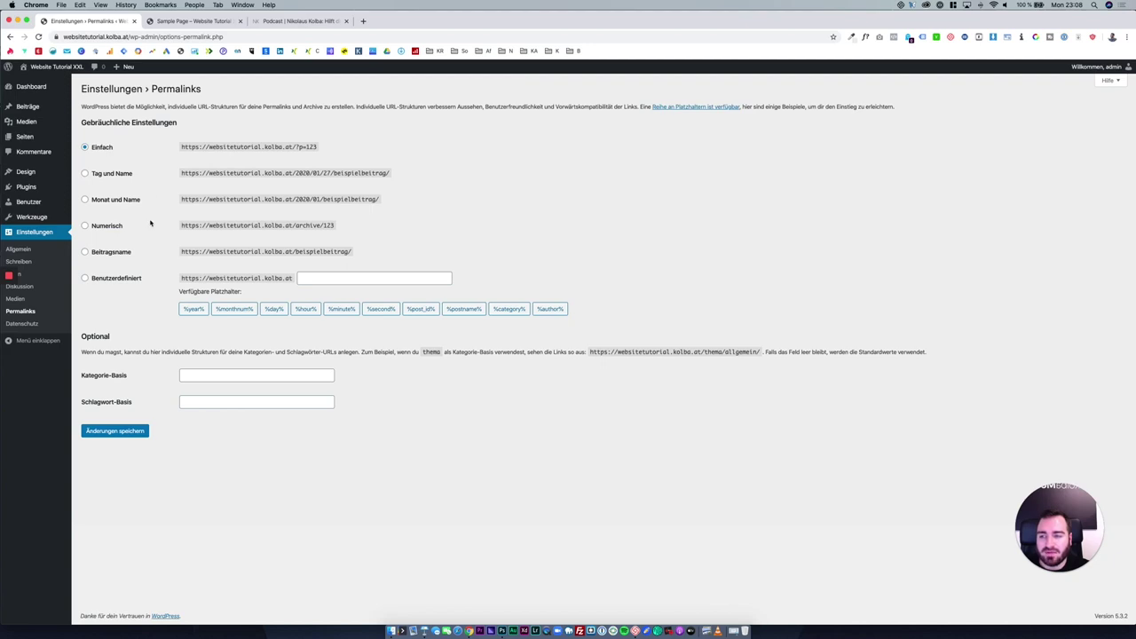
{"action": "left_click", "coordinate": [111, 252]}
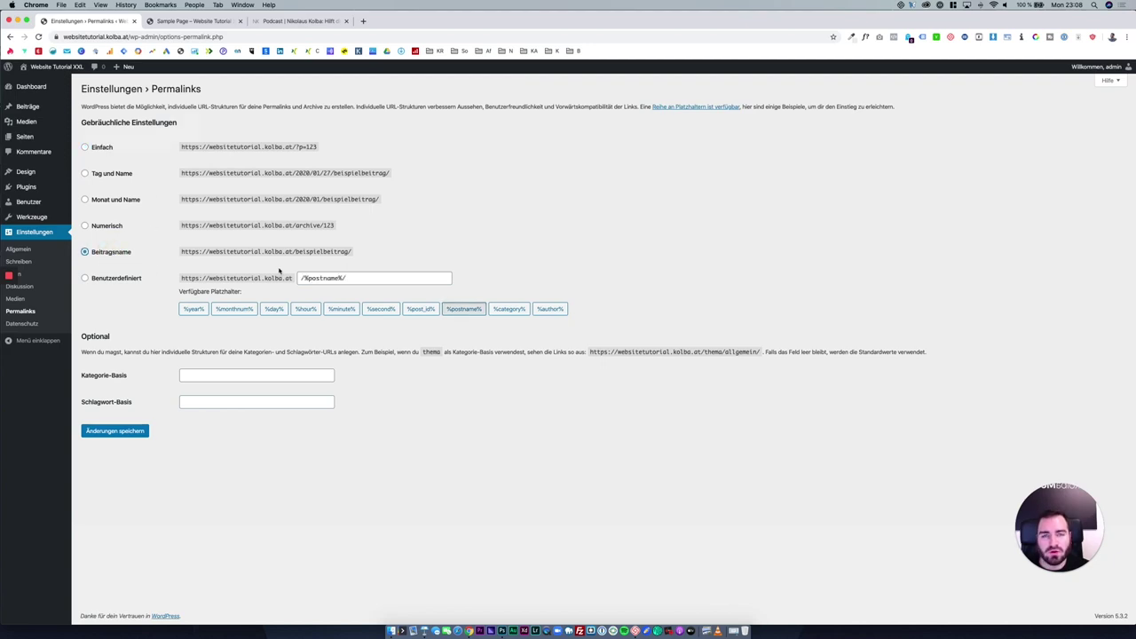
Save the Beitragsname (post name) permalink structure.
{"action": "left_click_drag", "start_coordinate": [180, 254], "coordinate": [355, 251]}
{"action": "left_click", "coordinate": [353, 252]}
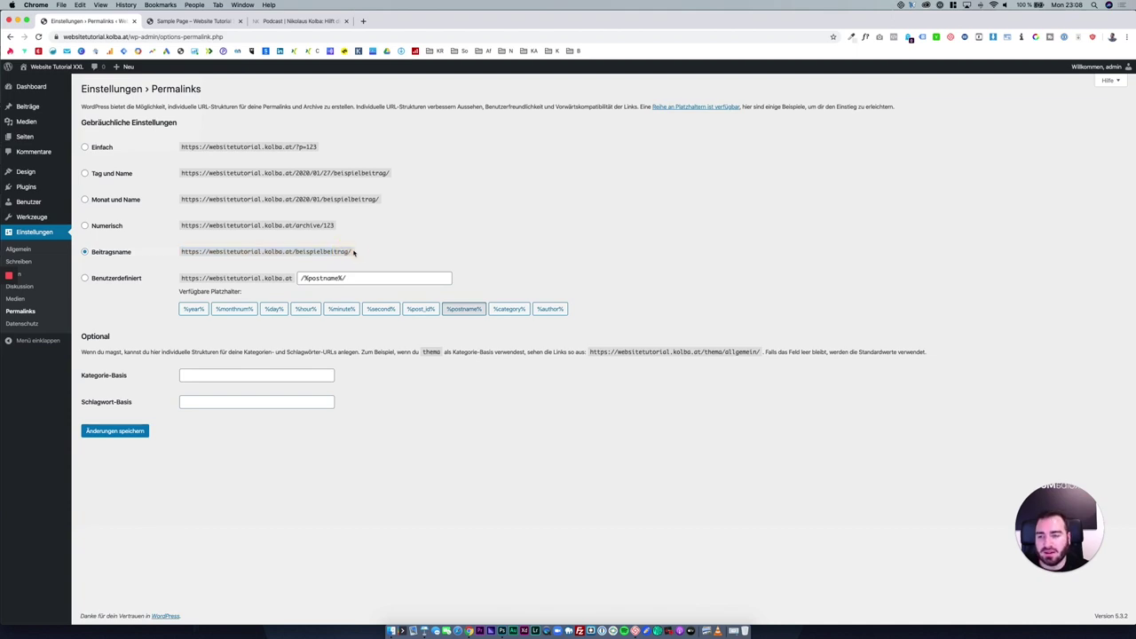
{"action": "left_click", "coordinate": [124, 253]}
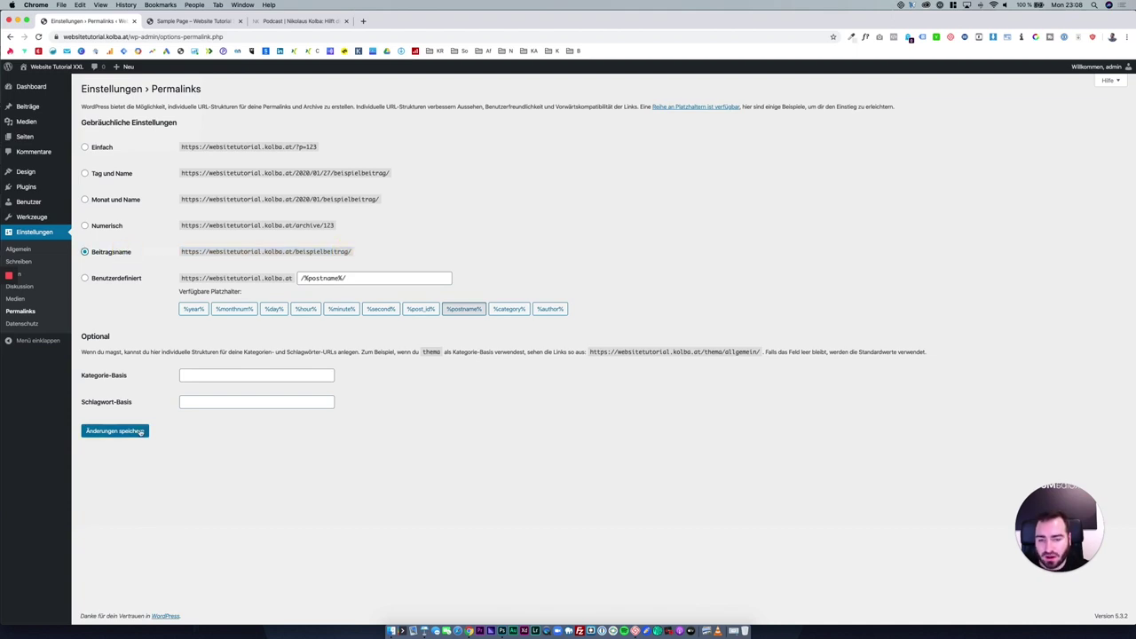
{"action": "left_click", "coordinate": [140, 432]}
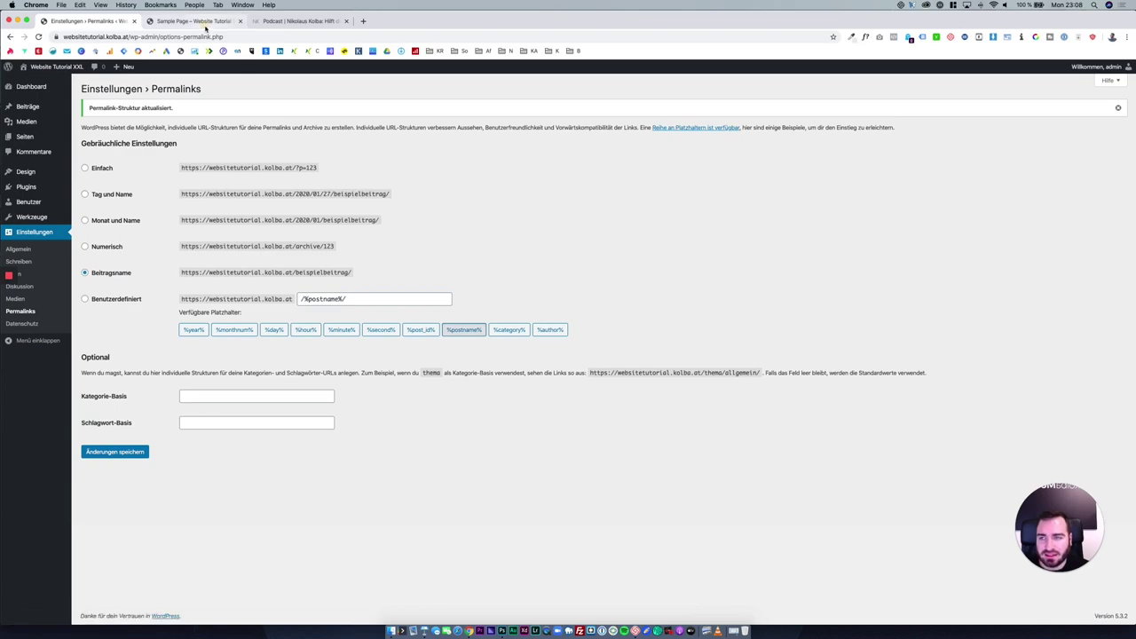
Reload the Sample Page and confirm its address changed from ?page_id=2 to /sample-page/.
{"action": "left_click", "coordinate": [194, 20]}
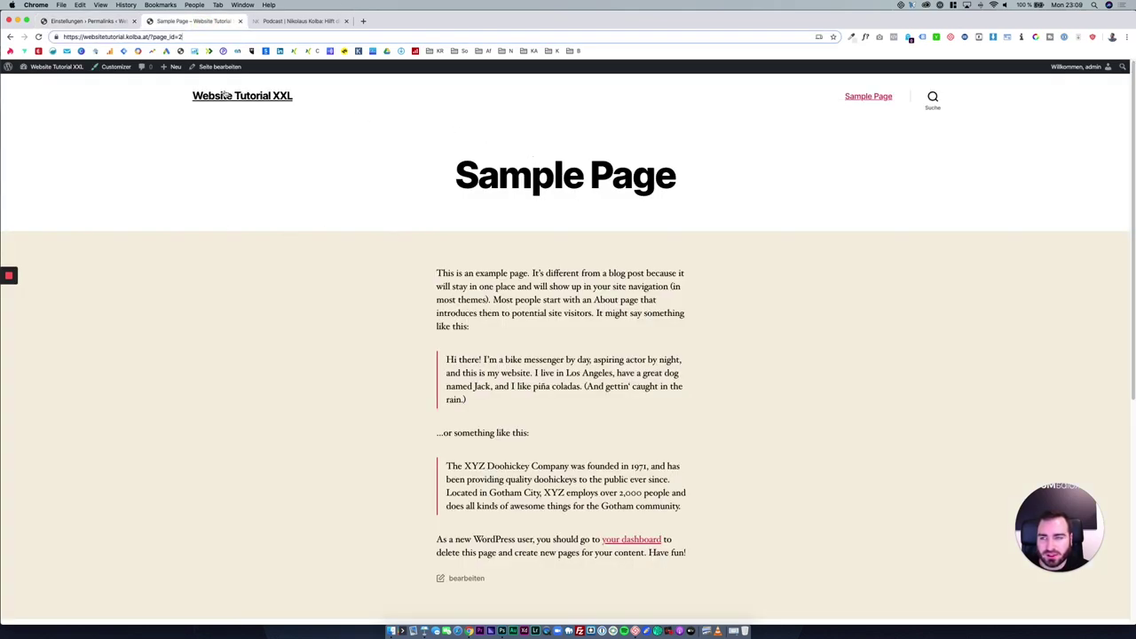
{"action": "left_click_drag", "start_coordinate": [148, 37], "coordinate": [194, 40]}
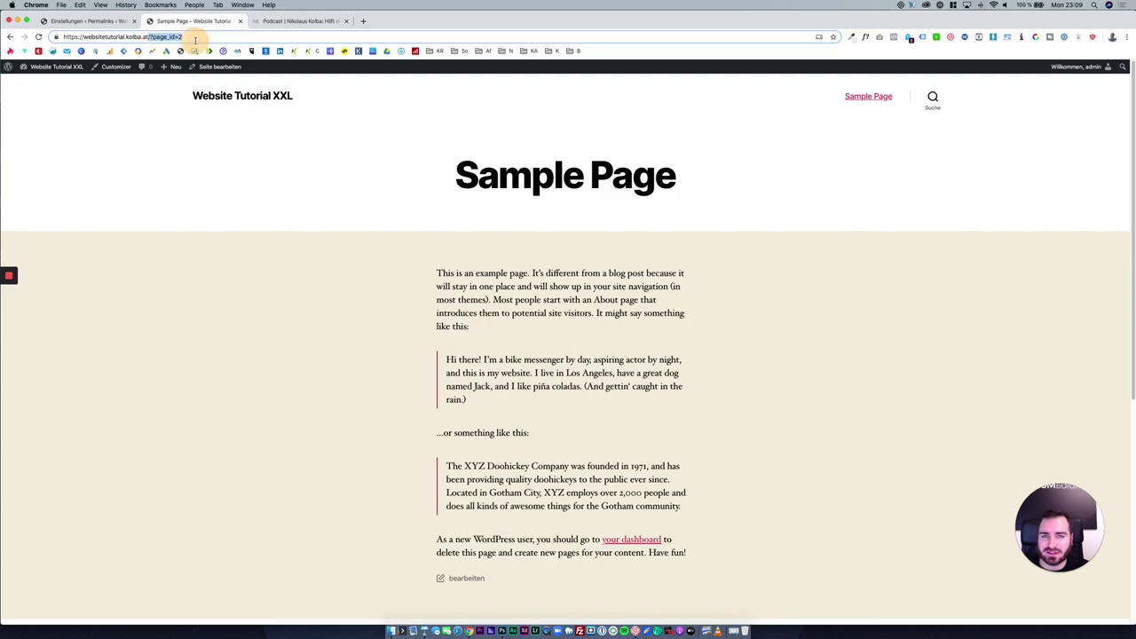
{"action": "left_click", "coordinate": [195, 40]}
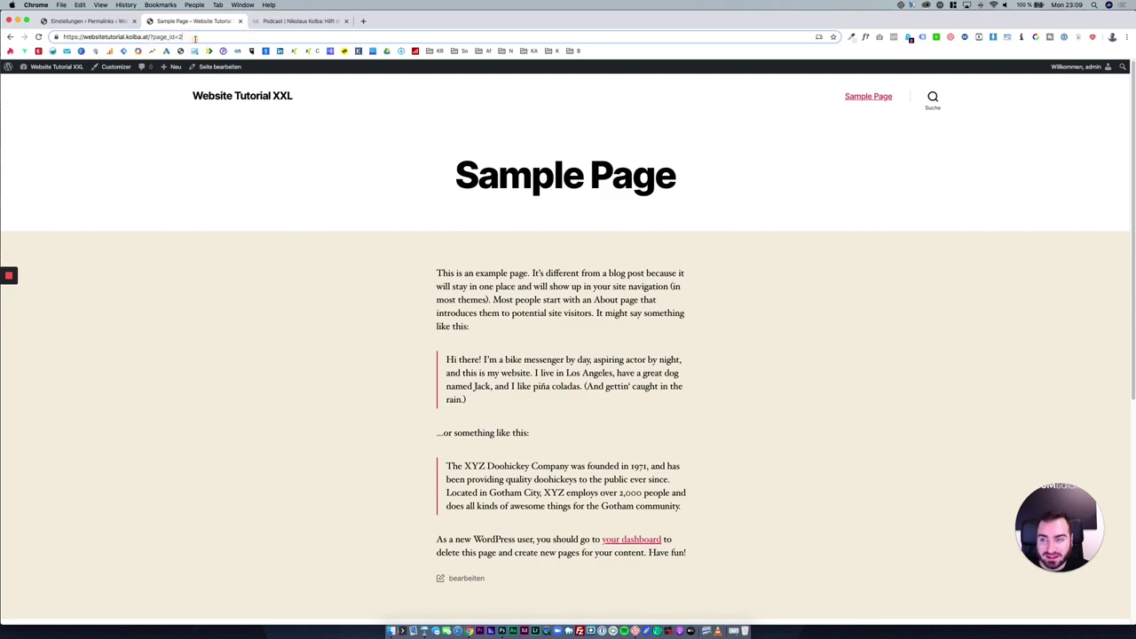
{"action": "left_click", "coordinate": [39, 38]}
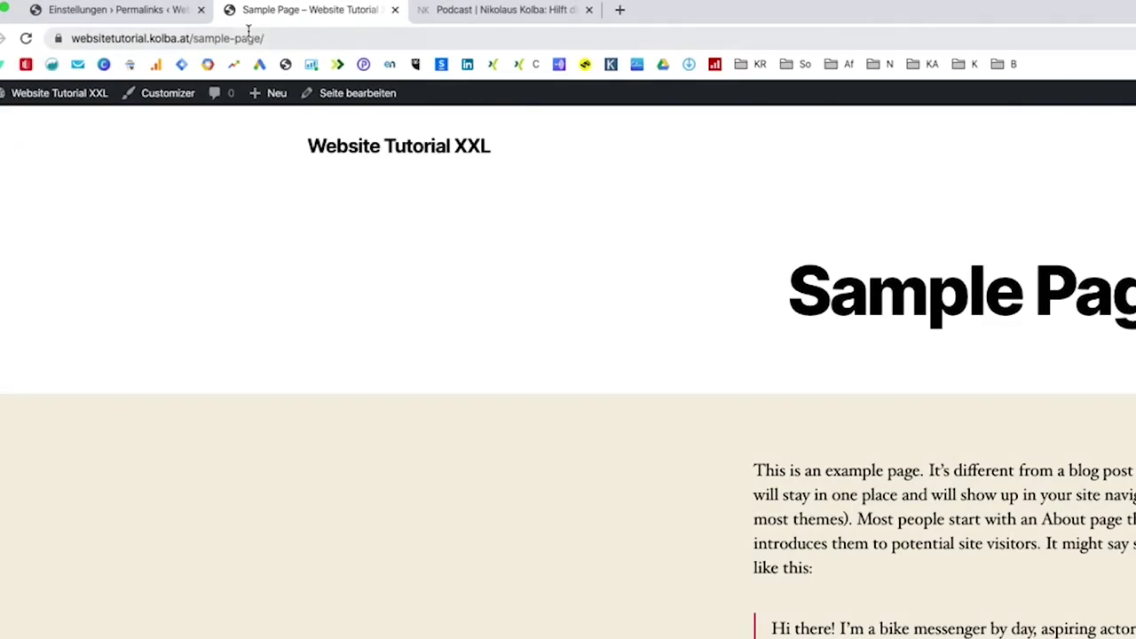
{"action": "left_click_drag", "start_coordinate": [188, 38], "coordinate": [277, 37]}
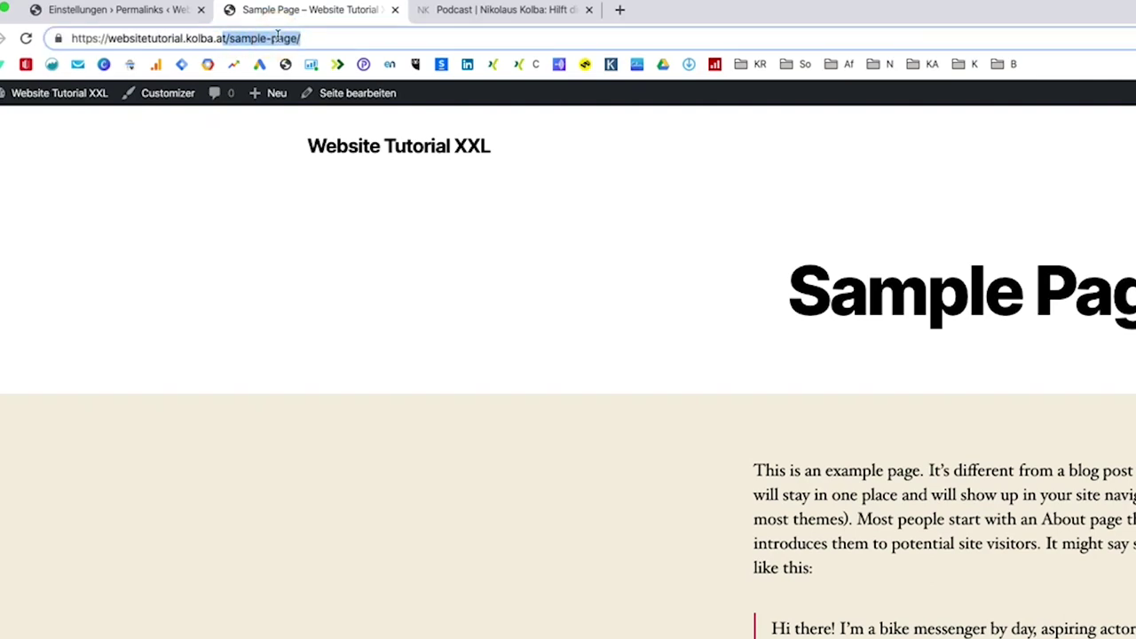
{"action": "left_click", "coordinate": [278, 39]}
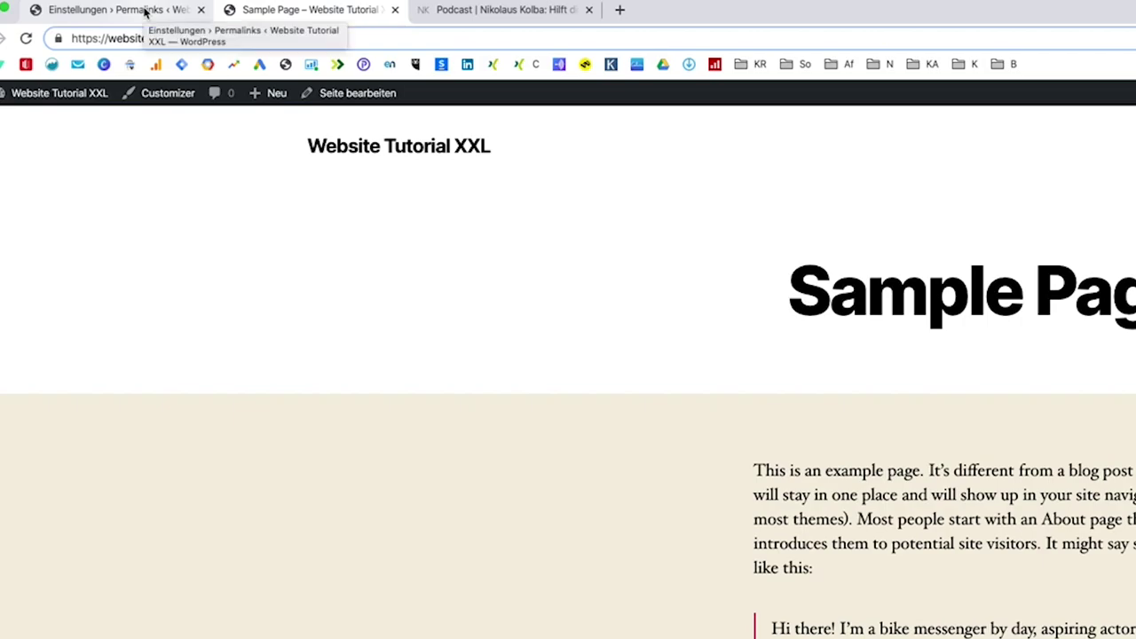
{"action": "left_click", "coordinate": [145, 10]}
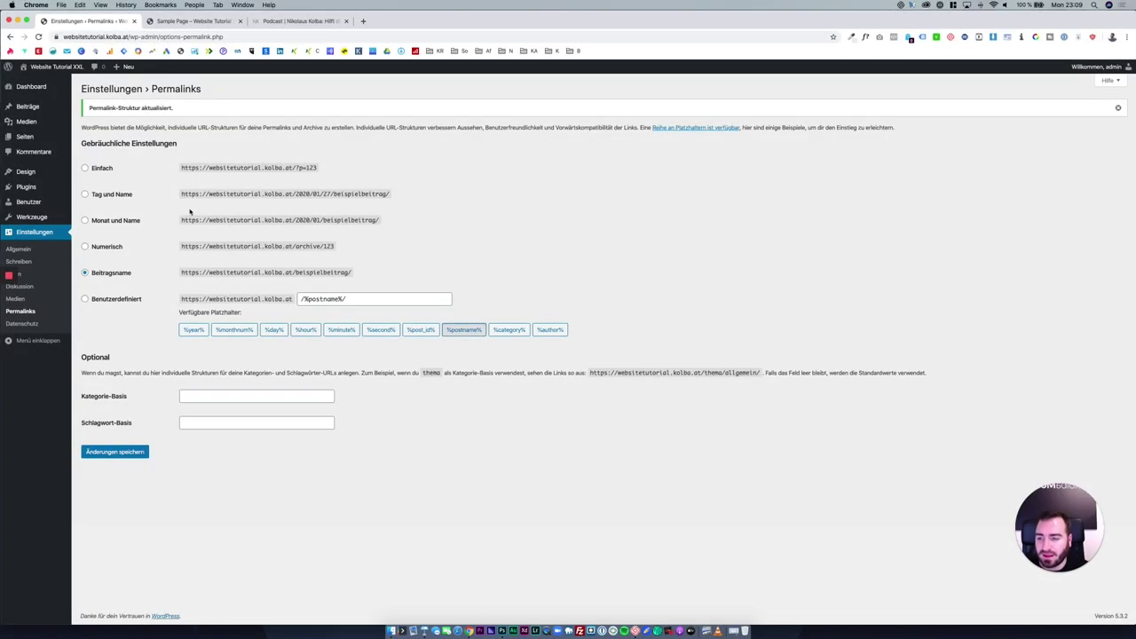
Check in the Datenschutz settings which page is chosen as the privacy policy.
{"action": "left_click", "coordinate": [22, 325]}
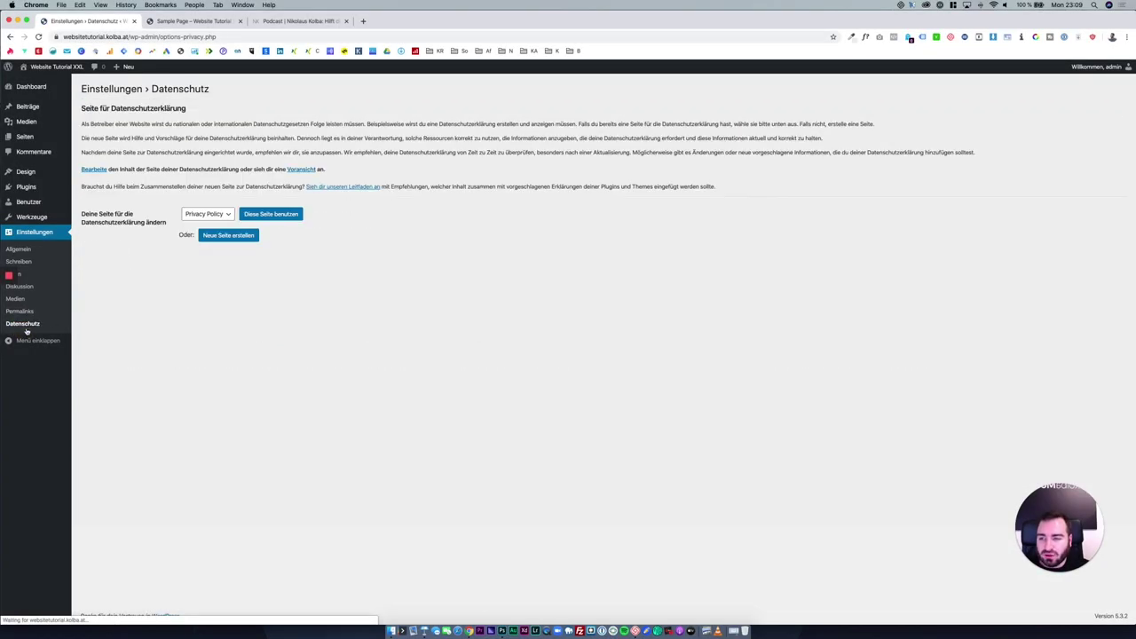
{"action": "left_click", "coordinate": [221, 215]}
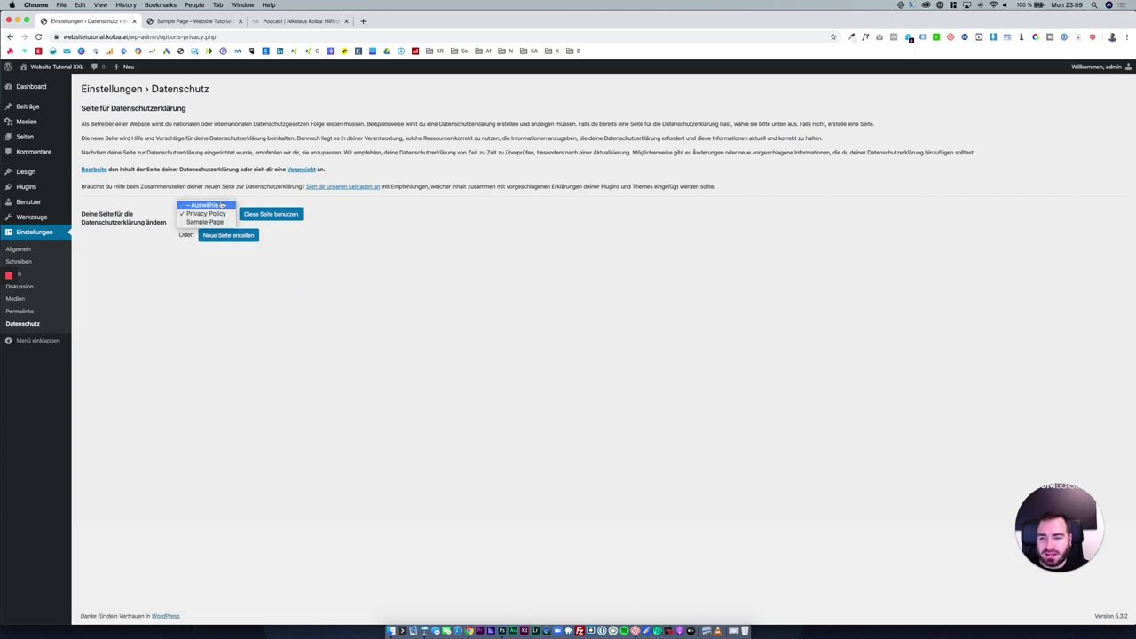
{"action": "left_click", "coordinate": [327, 246]}
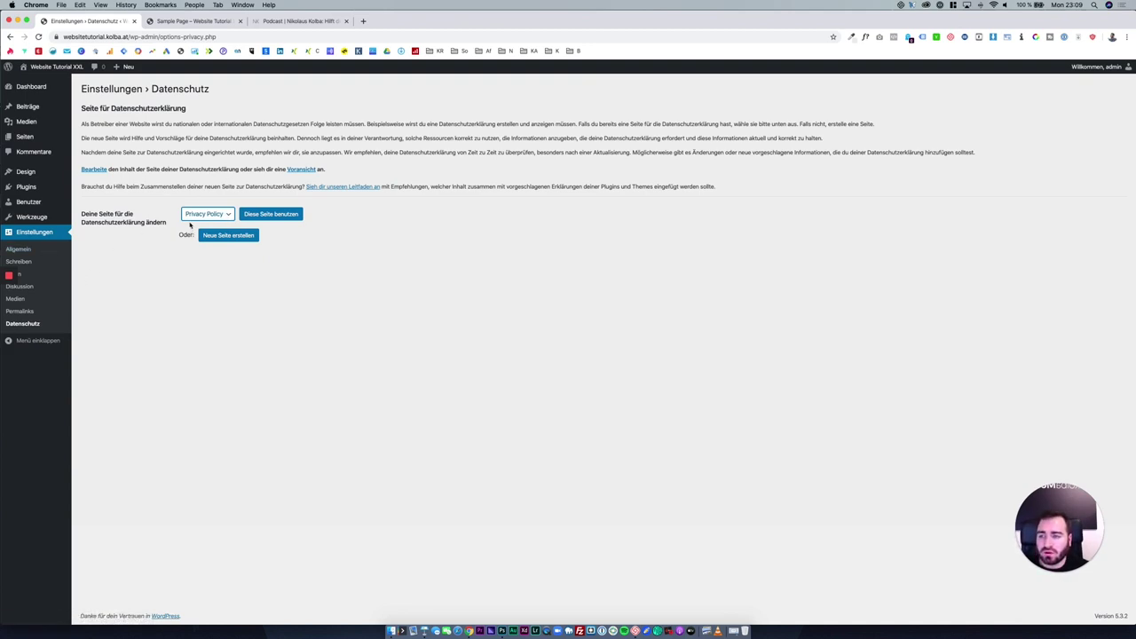
Open the draft Privacy Policy page in the editor, dismiss the welcome tips, and return to all pages.
{"action": "left_click", "coordinate": [39, 136]}
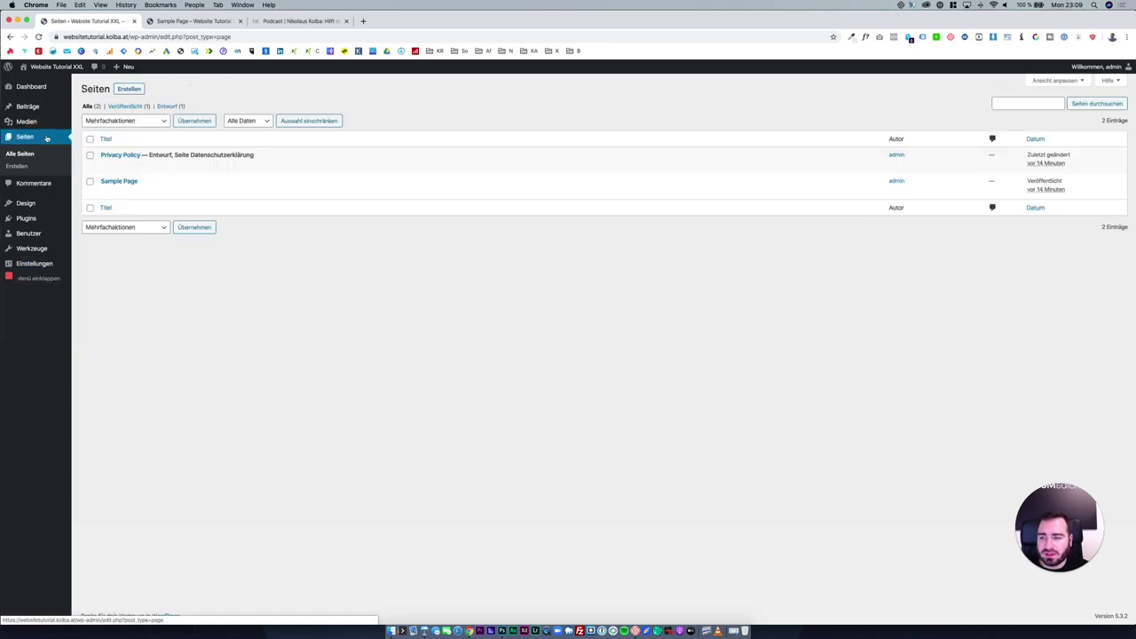
{"action": "left_click", "coordinate": [127, 158]}
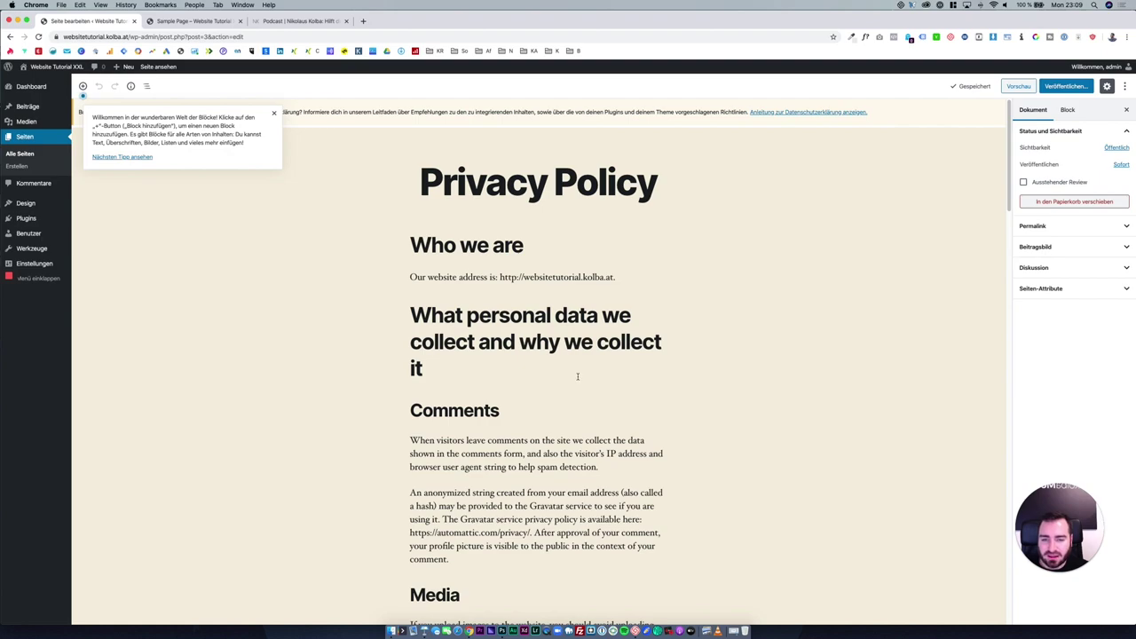
{"action": "scroll", "coordinate": [577, 376], "scroll_direction": "down", "scroll_amount": 20}
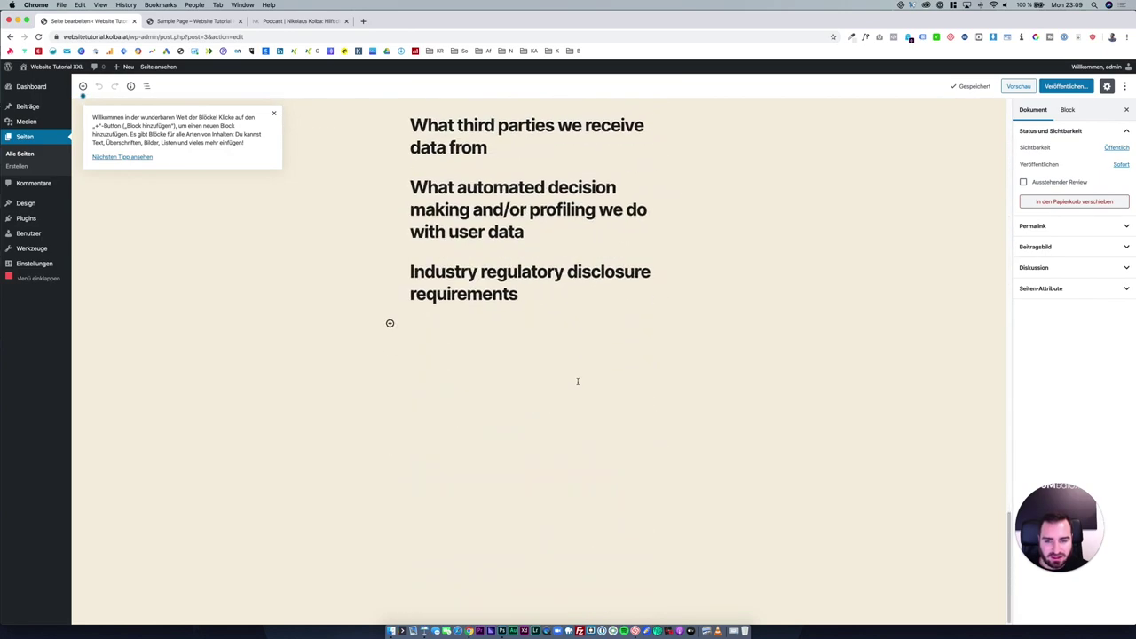
{"action": "scroll", "coordinate": [577, 381], "scroll_direction": "up", "scroll_amount": 20}
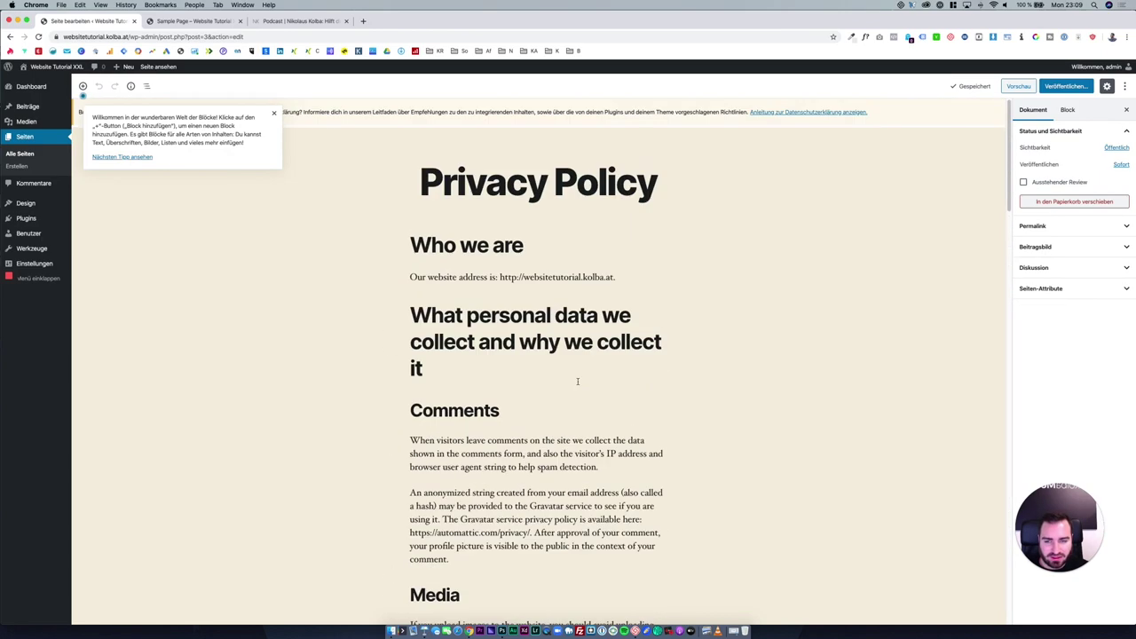
{"action": "left_click", "coordinate": [274, 113]}
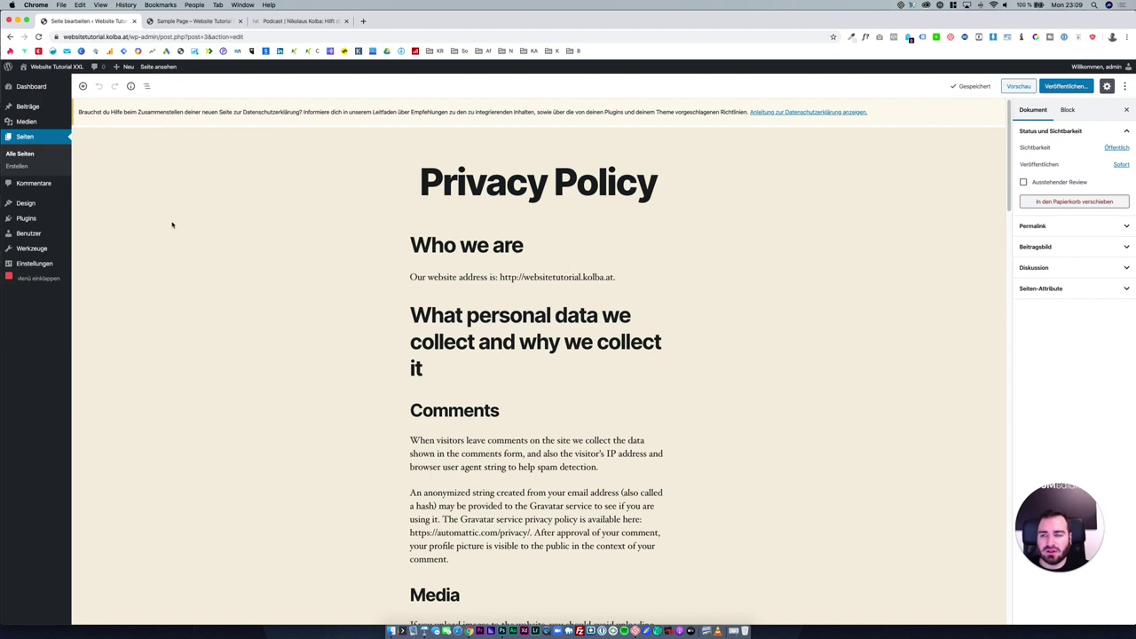
{"action": "left_click", "coordinate": [46, 151]}
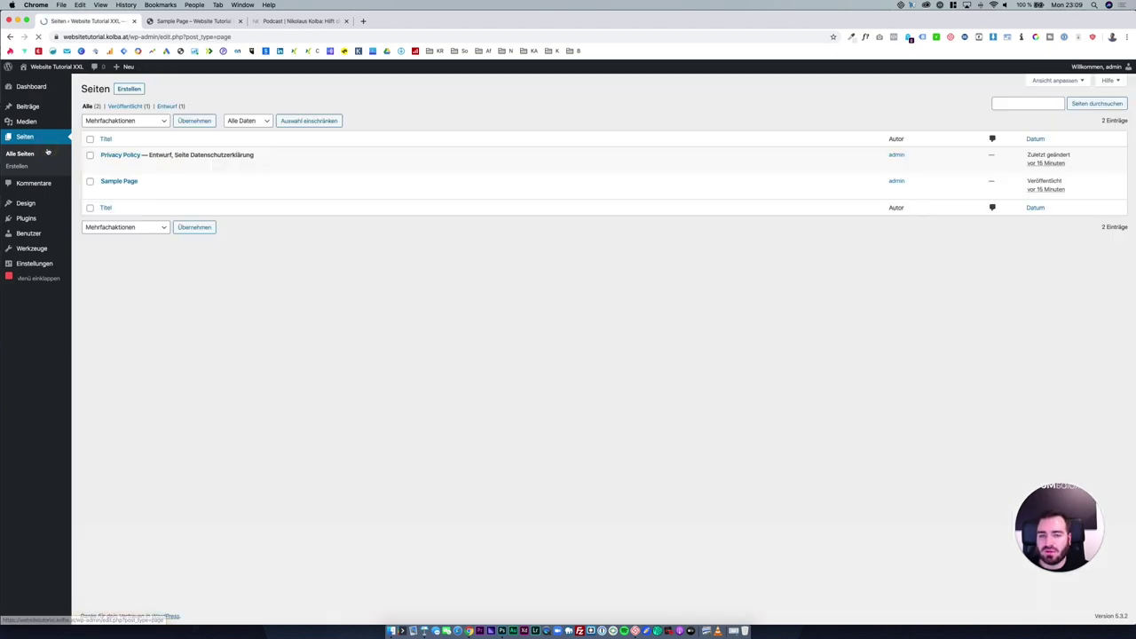
Confirm Privacy Policy is still the selected privacy page, then show the live Sample Page tab.
{"action": "mouse_move", "coordinate": [182, 171]}
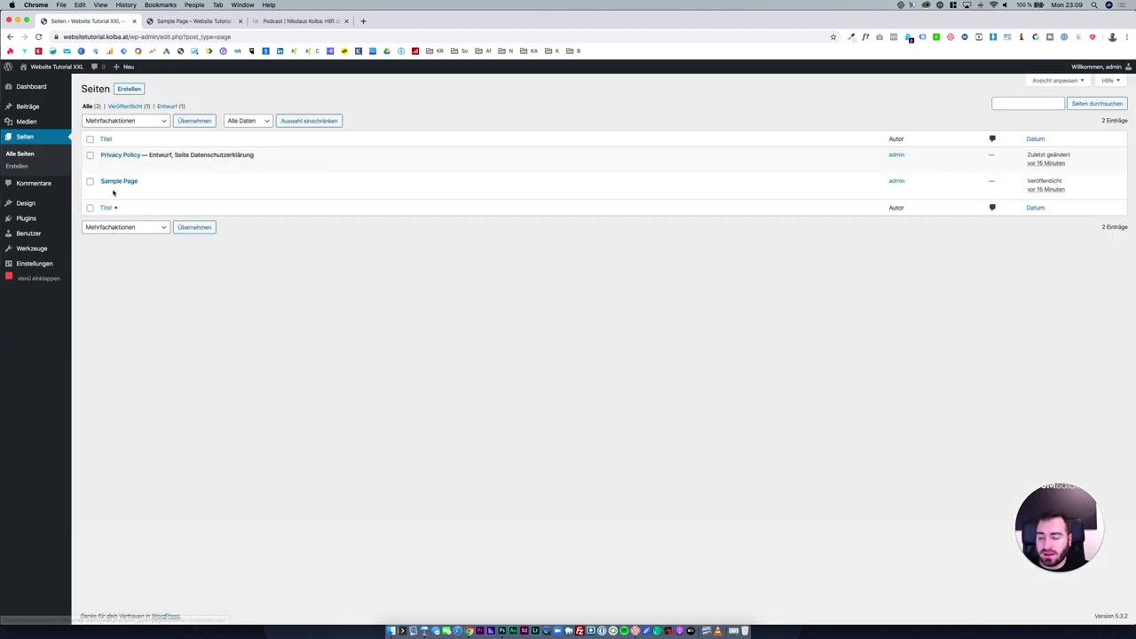
{"action": "mouse_move", "coordinate": [37, 266]}
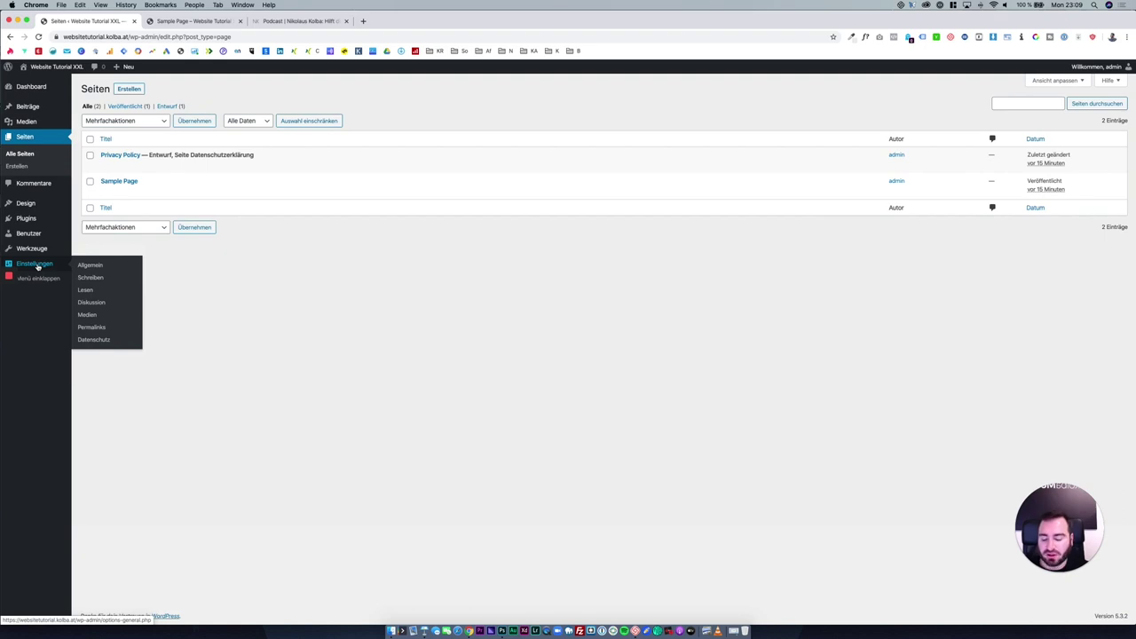
{"action": "left_click", "coordinate": [104, 340]}
{"action": "left_click", "coordinate": [229, 221]}
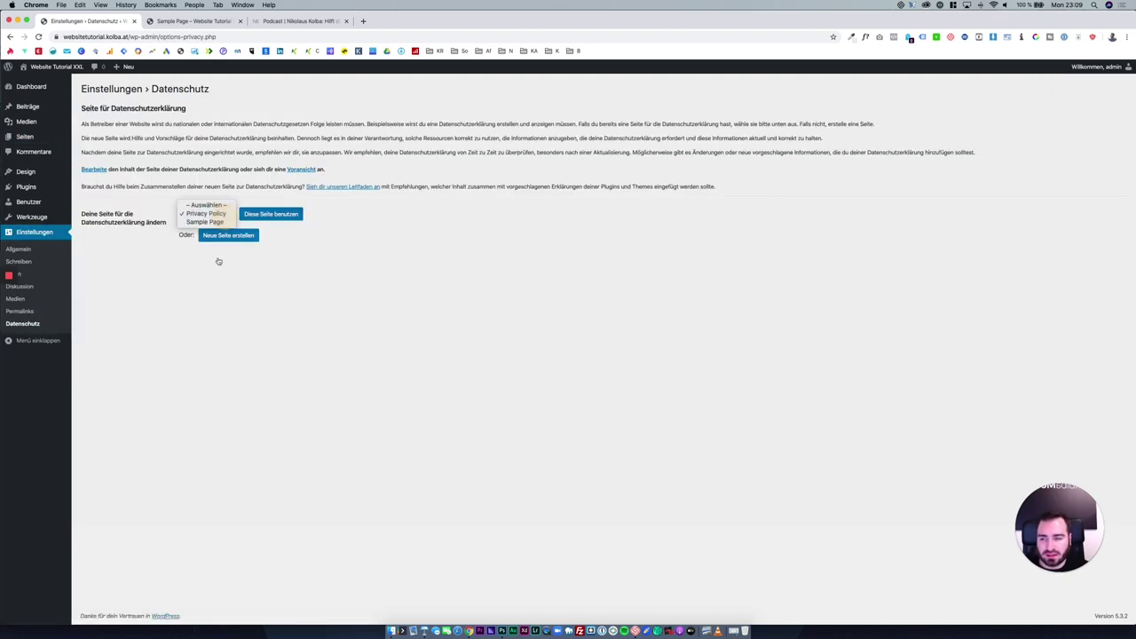
{"action": "left_click", "coordinate": [318, 270]}
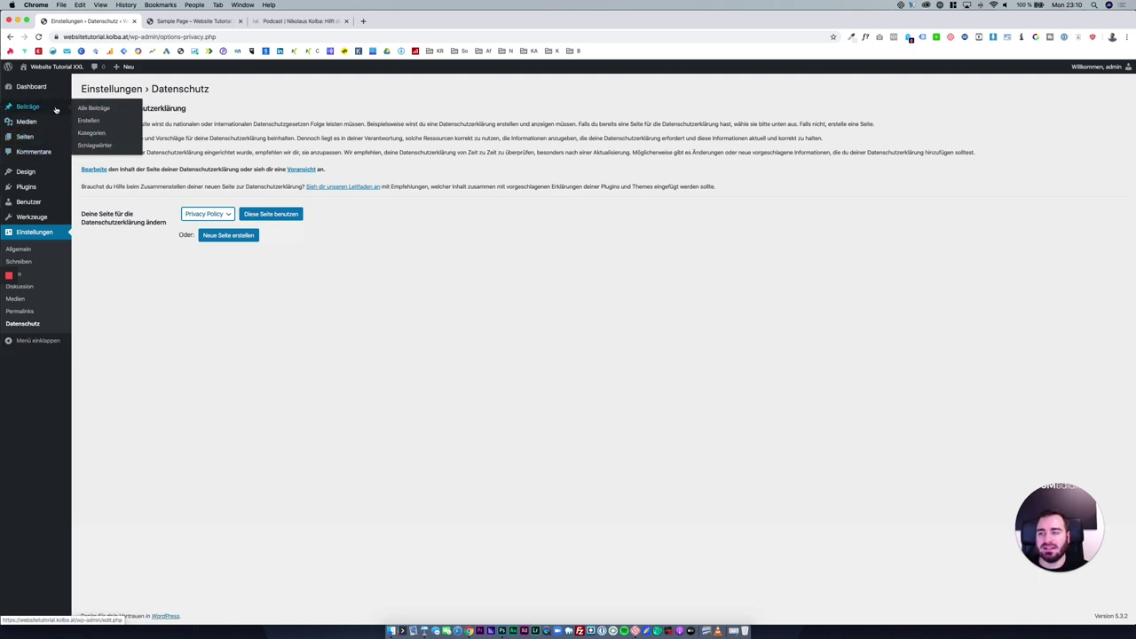
{"action": "mouse_move", "coordinate": [56, 113]}
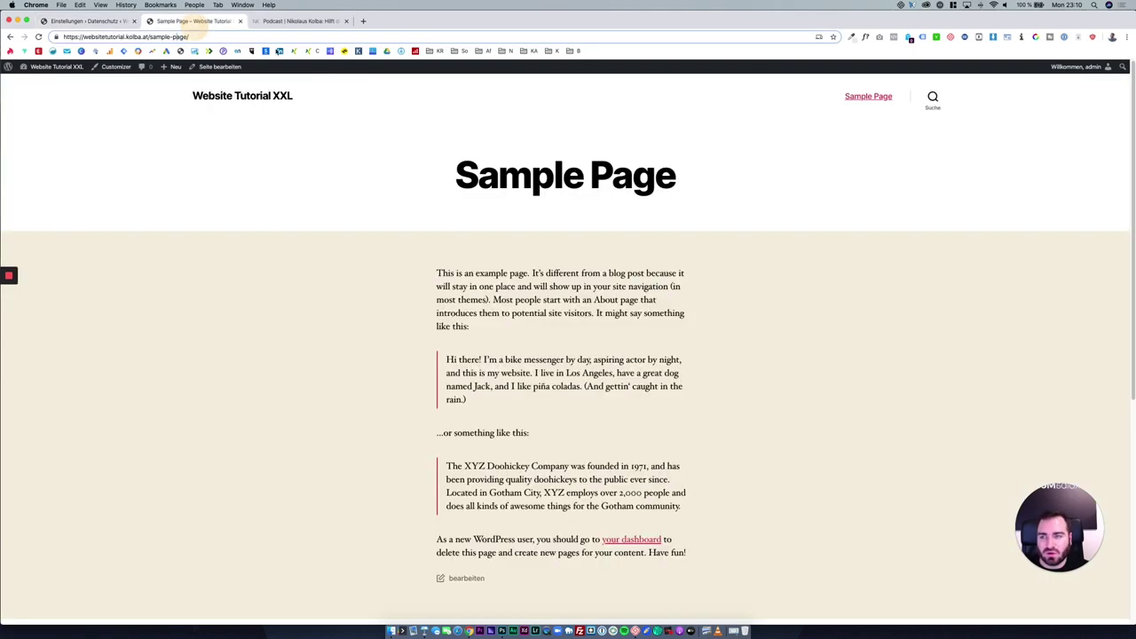
{"action": "left_click", "coordinate": [191, 20]}
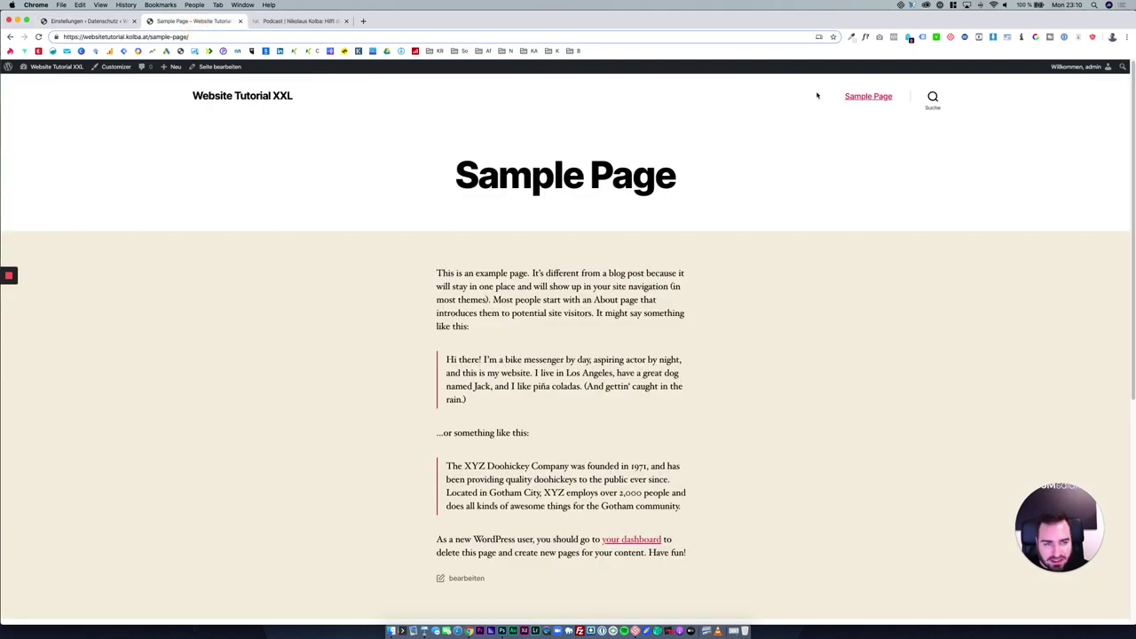
Visit the podcast site's Blog section, close that tab, and go back to the WordPress admin tab.
{"action": "key", "text": "ctrl+Tab"}
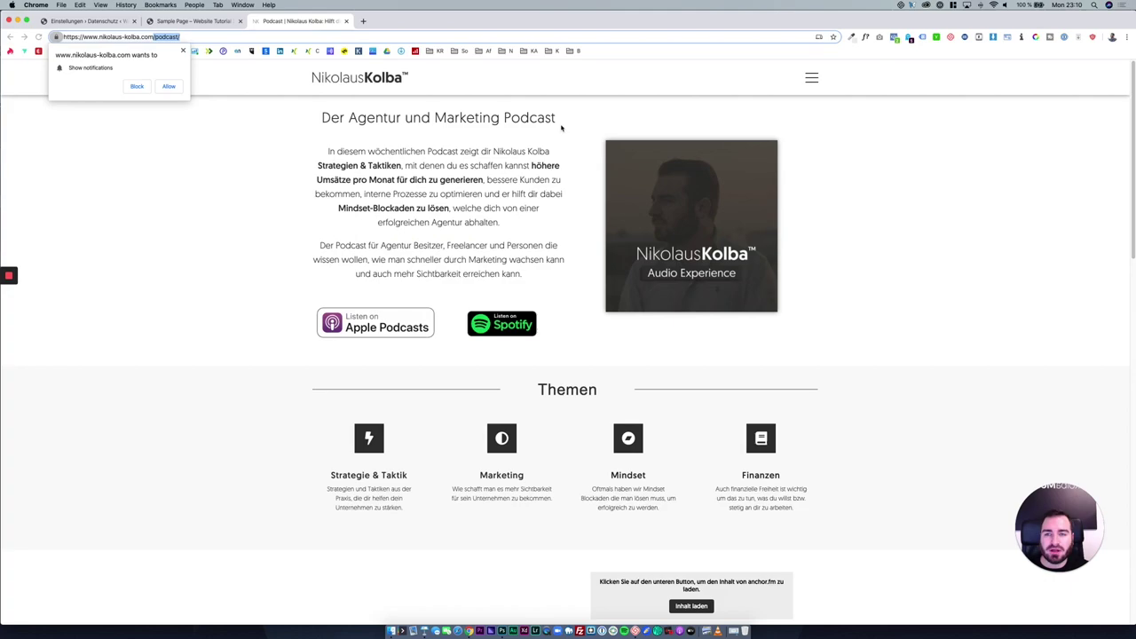
{"action": "left_click", "coordinate": [811, 77]}
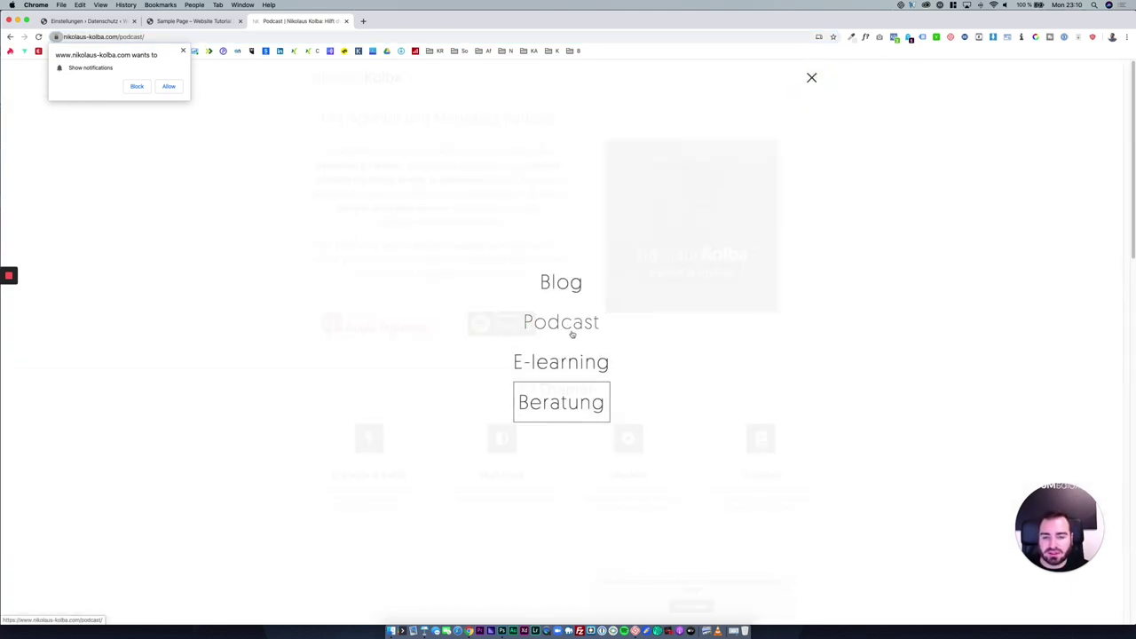
{"action": "left_click", "coordinate": [565, 298]}
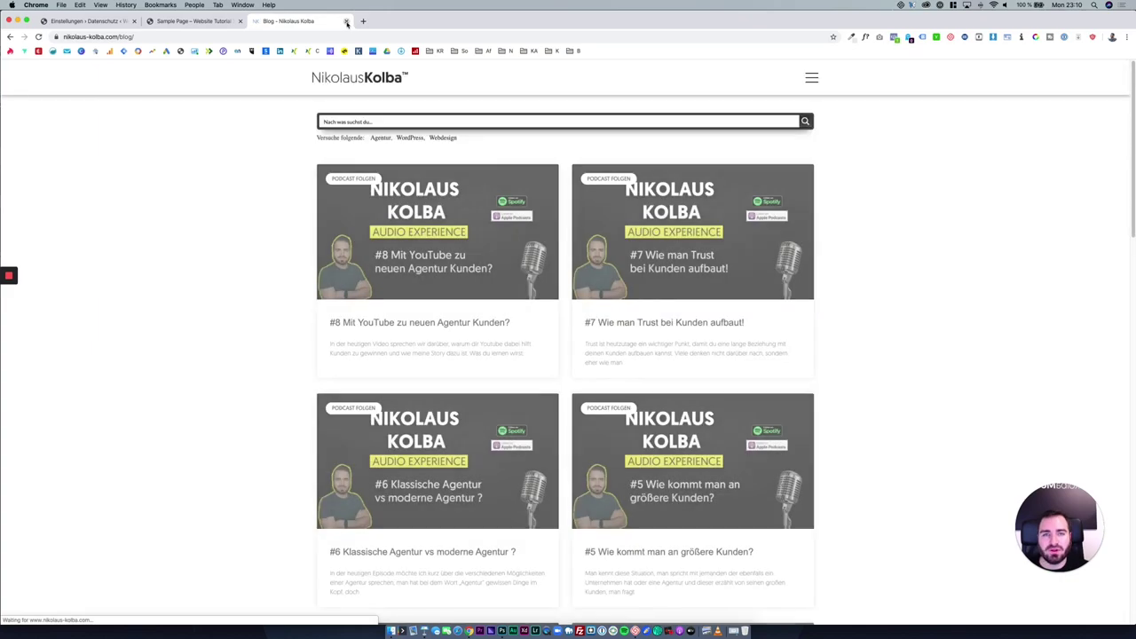
{"action": "left_click", "coordinate": [347, 21]}
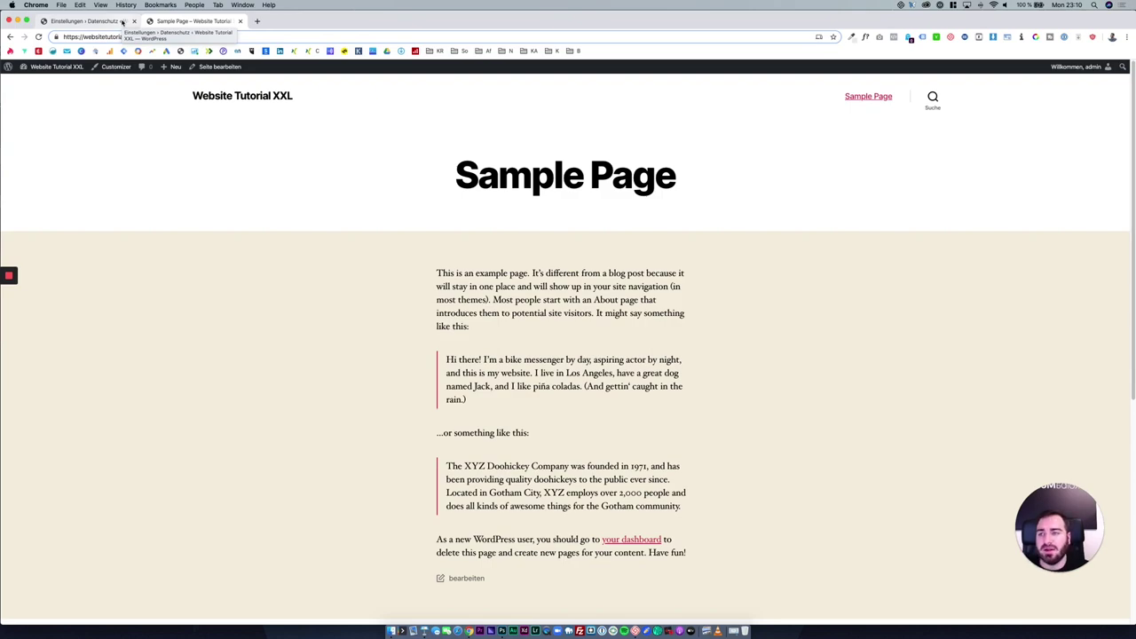
{"action": "left_click", "coordinate": [123, 21]}
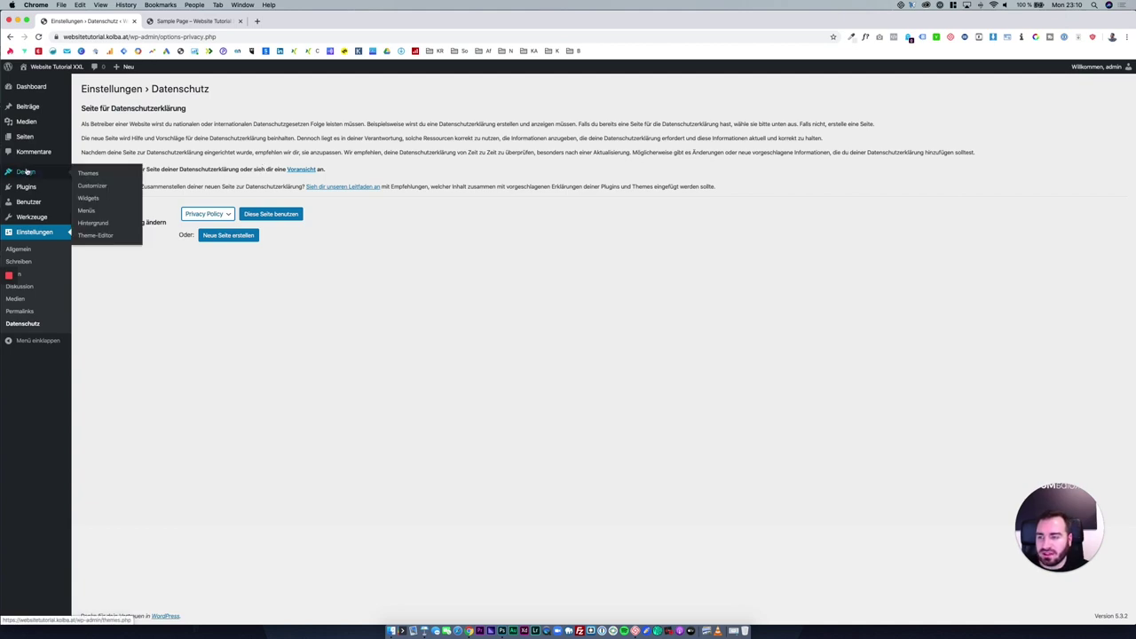
Show the Benutzer list with its single Administrator account.
{"action": "mouse_move", "coordinate": [44, 217]}
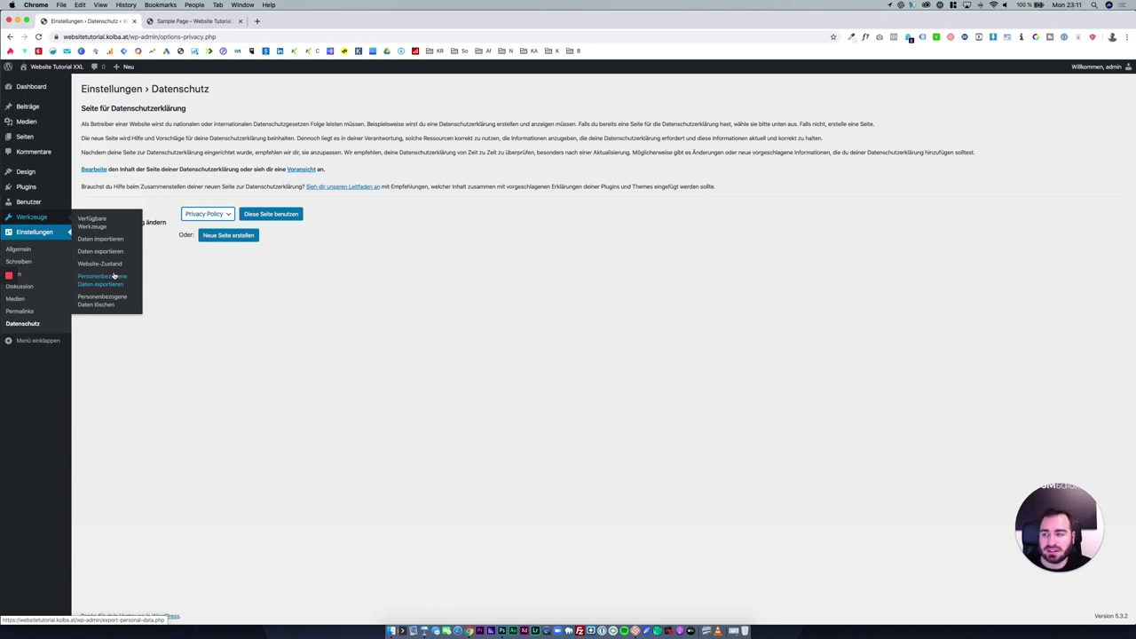
{"action": "left_click", "coordinate": [62, 201]}
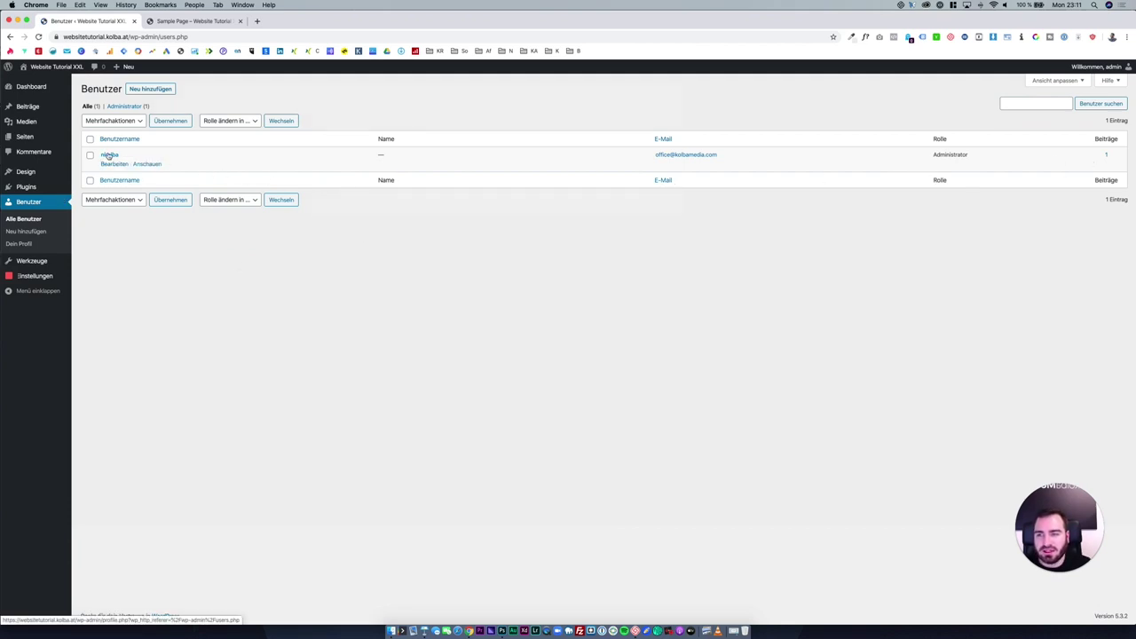
{"action": "left_click", "coordinate": [142, 89]}
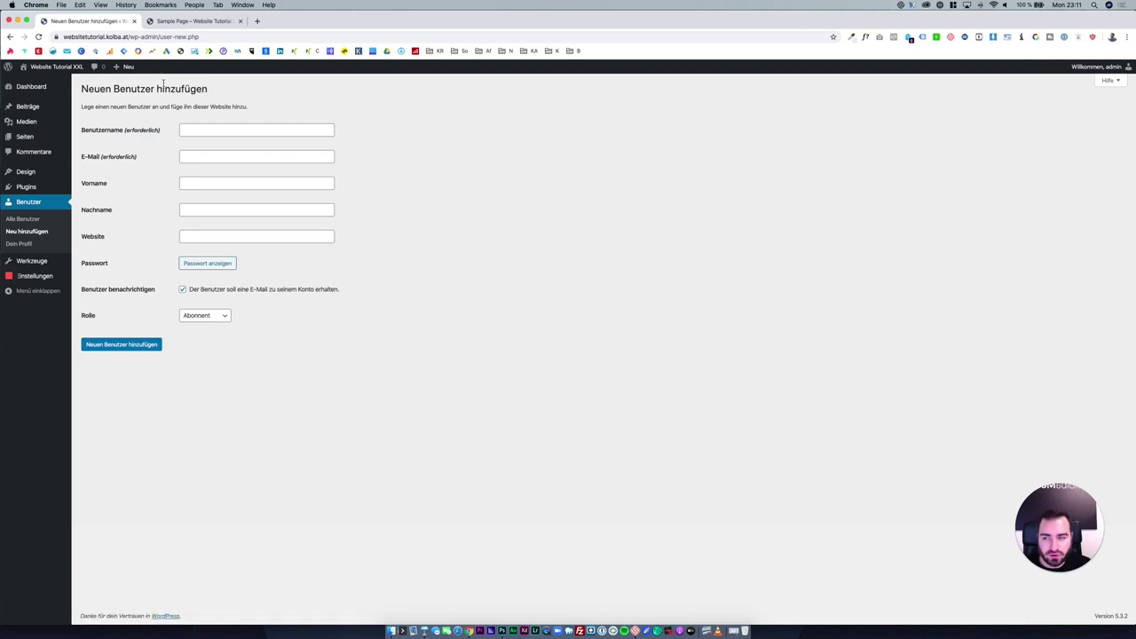
{"action": "left_click", "coordinate": [224, 129]}
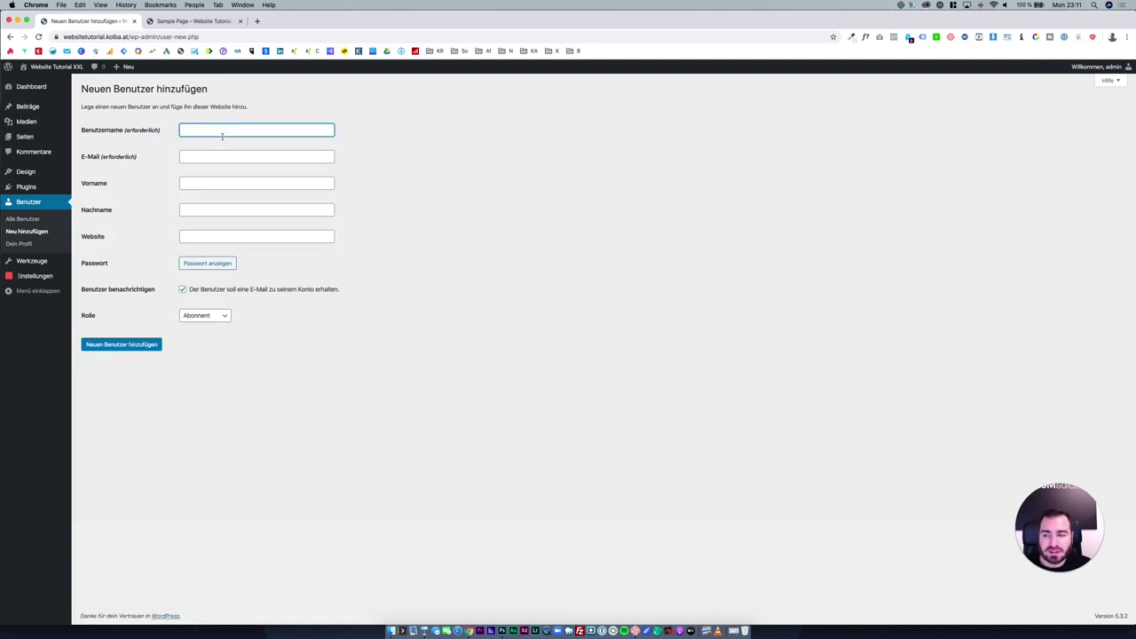
{"action": "left_click", "coordinate": [221, 155]}
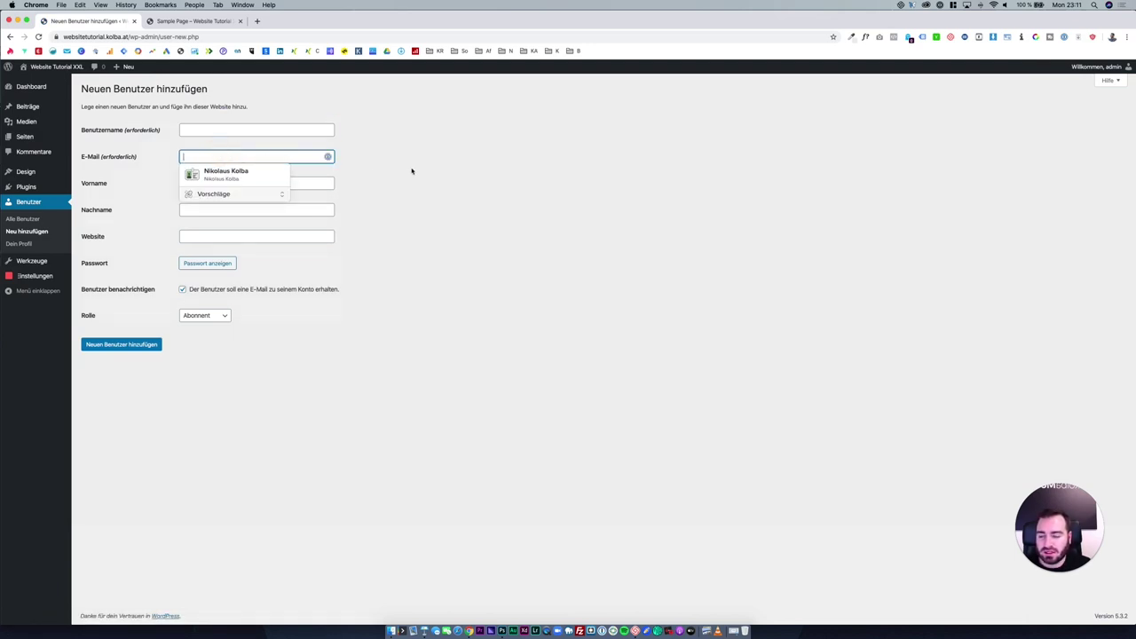
{"action": "left_click", "coordinate": [292, 185]}
{"action": "left_click", "coordinate": [279, 208]}
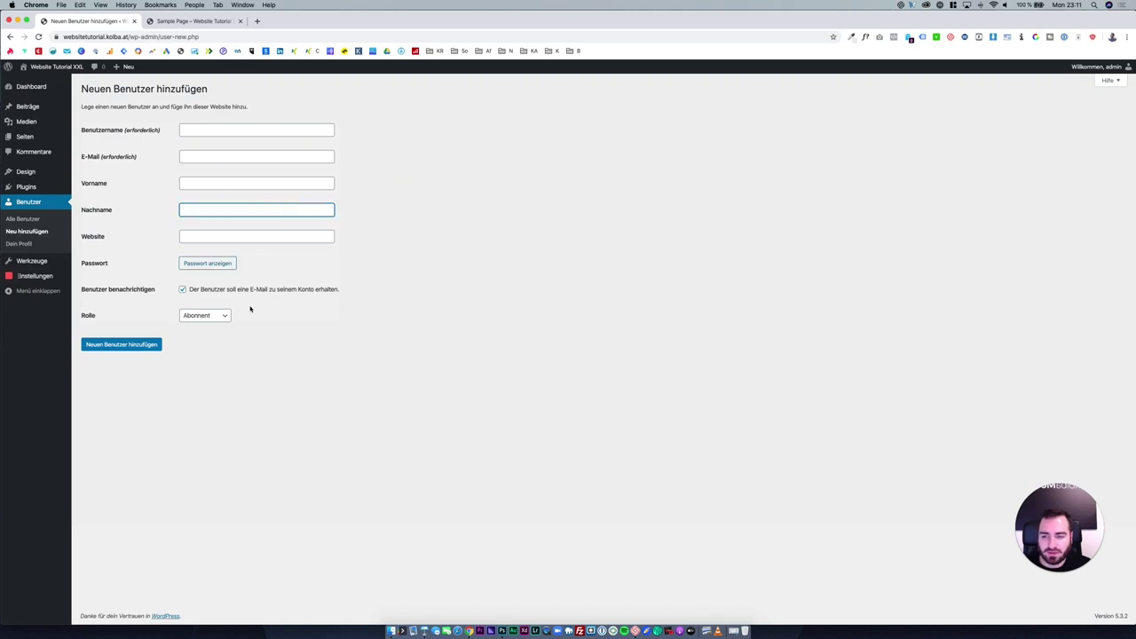
{"action": "left_click", "coordinate": [201, 316]}
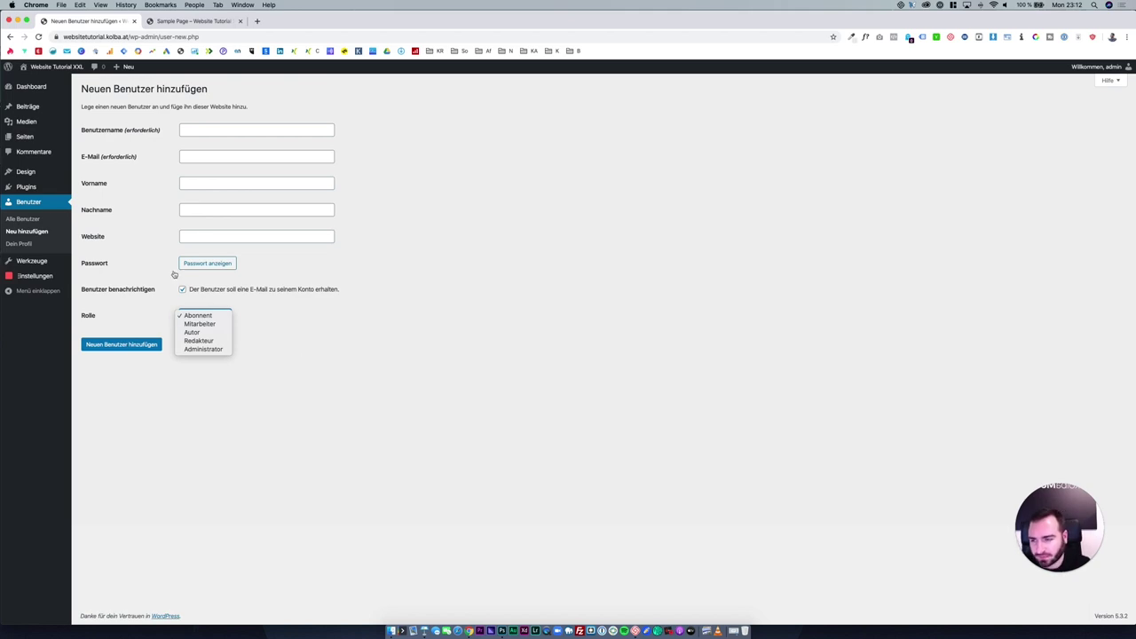
{"action": "left_click", "coordinate": [39, 238]}
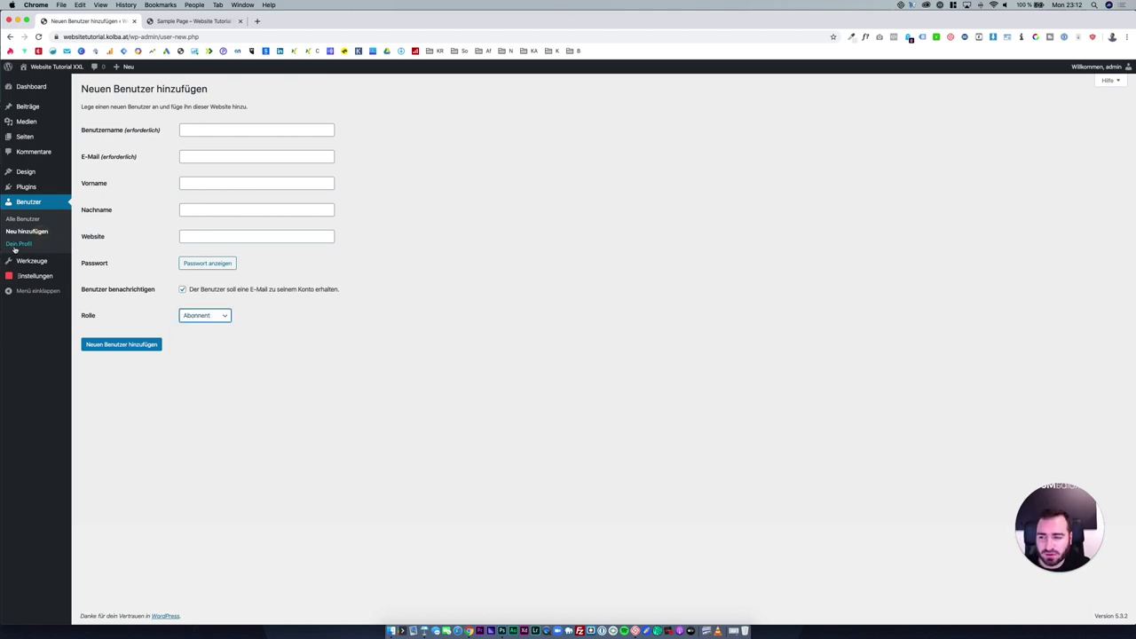
On Dein Profil, preview the Hell, Blau, Kaffee, Mitternacht and Ektoplasma schemes, then keep Standard.
{"action": "left_click", "coordinate": [19, 244]}
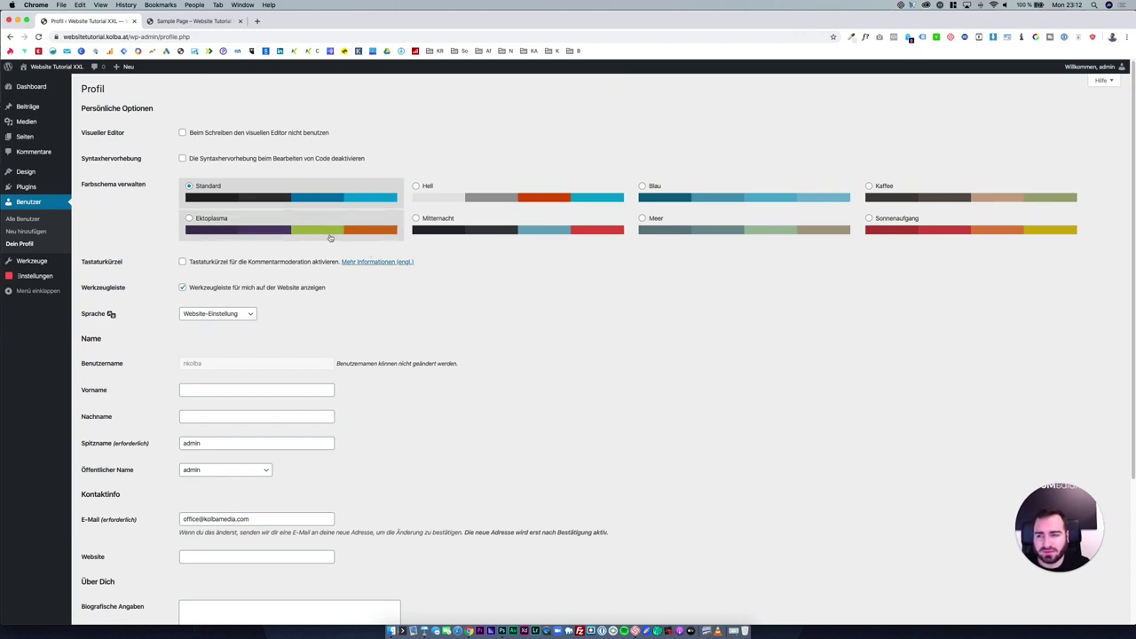
{"action": "left_click", "coordinate": [441, 191]}
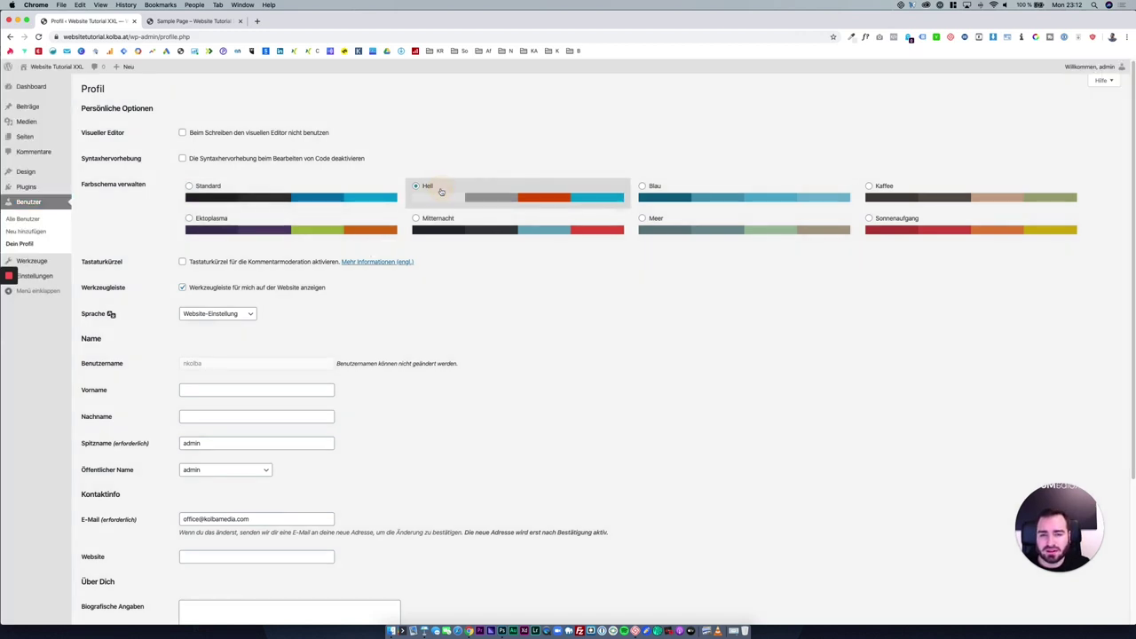
{"action": "left_click", "coordinate": [664, 192]}
{"action": "left_click", "coordinate": [930, 192]}
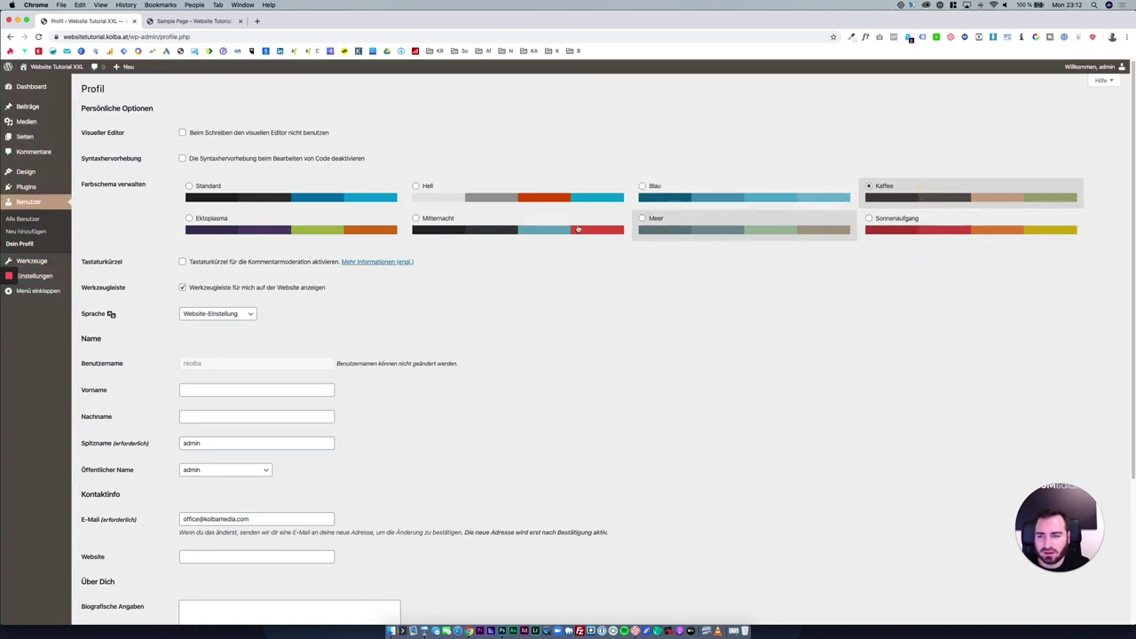
{"action": "left_click", "coordinate": [532, 228]}
{"action": "left_click", "coordinate": [355, 227]}
{"action": "left_click", "coordinate": [338, 204]}
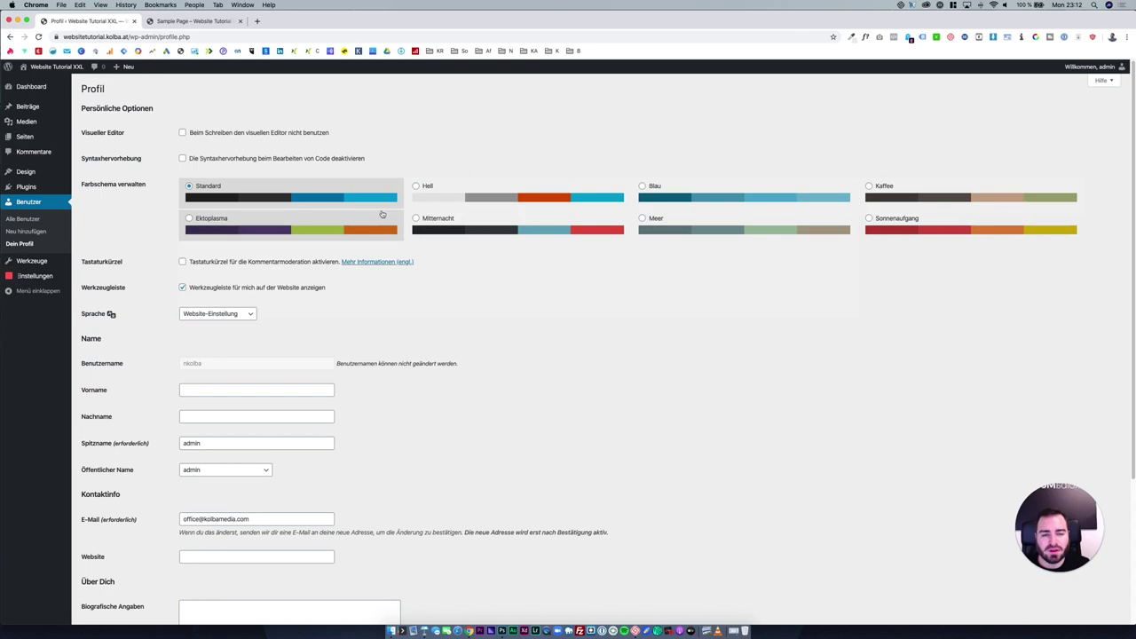
Set the nickname to 'Website Team' and choose Website Team as the public display name.
{"action": "scroll", "coordinate": [325, 289], "scroll_direction": "down", "scroll_amount": 1}
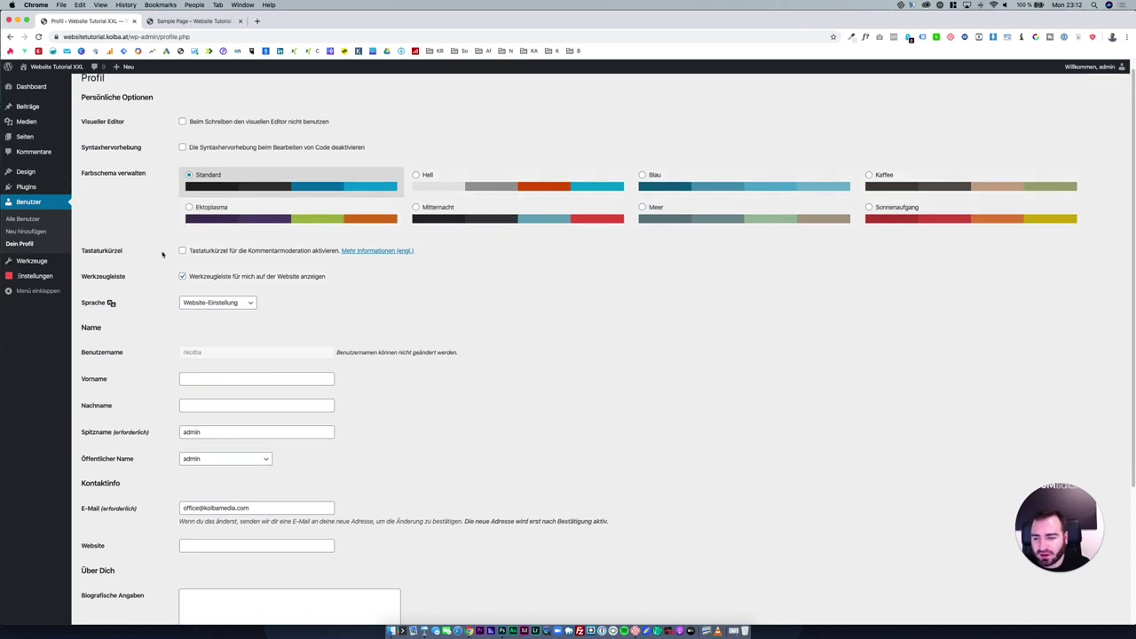
{"action": "scroll", "coordinate": [252, 359], "scroll_direction": "down", "scroll_amount": 3}
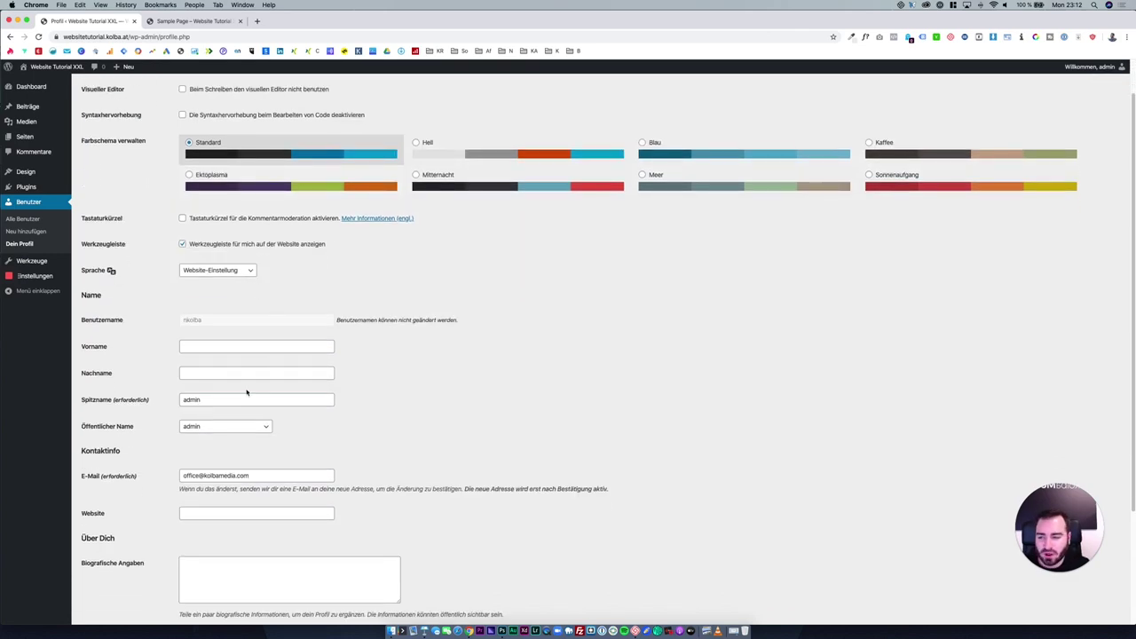
{"action": "double_click", "coordinate": [244, 395]}
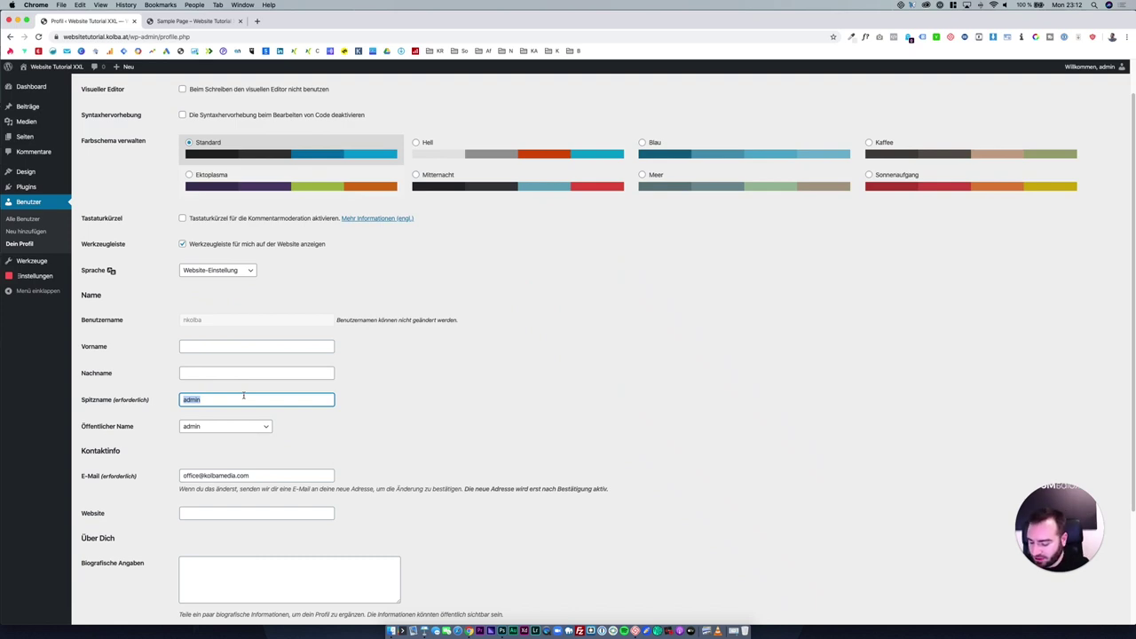
{"action": "type", "text": "Website Team"}
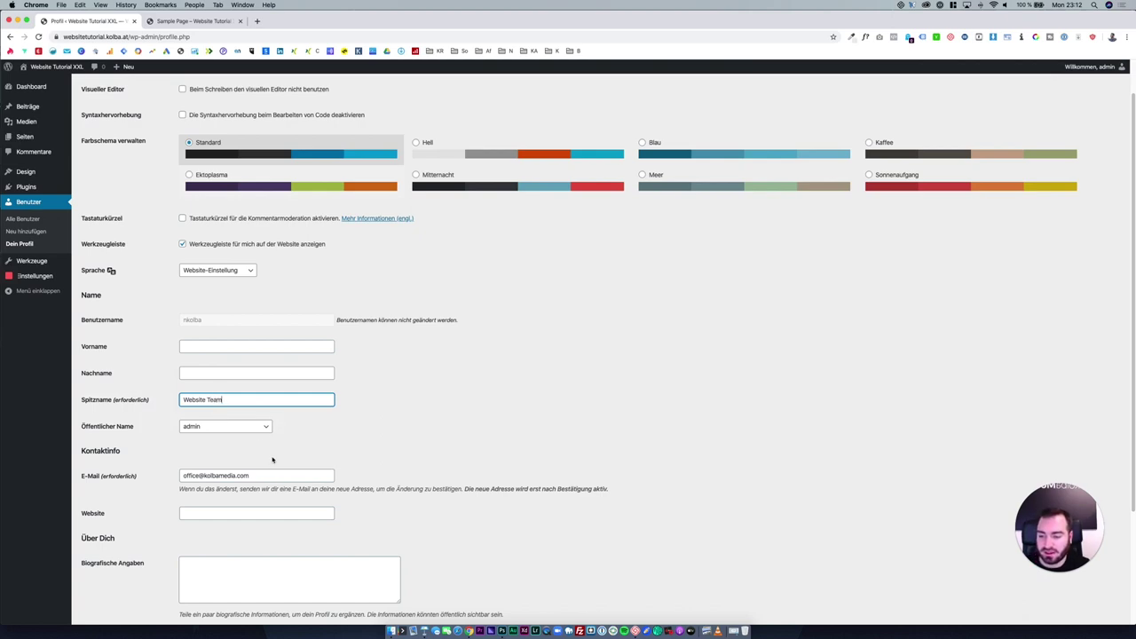
{"action": "left_click", "coordinate": [245, 427]}
{"action": "left_click", "coordinate": [242, 442]}
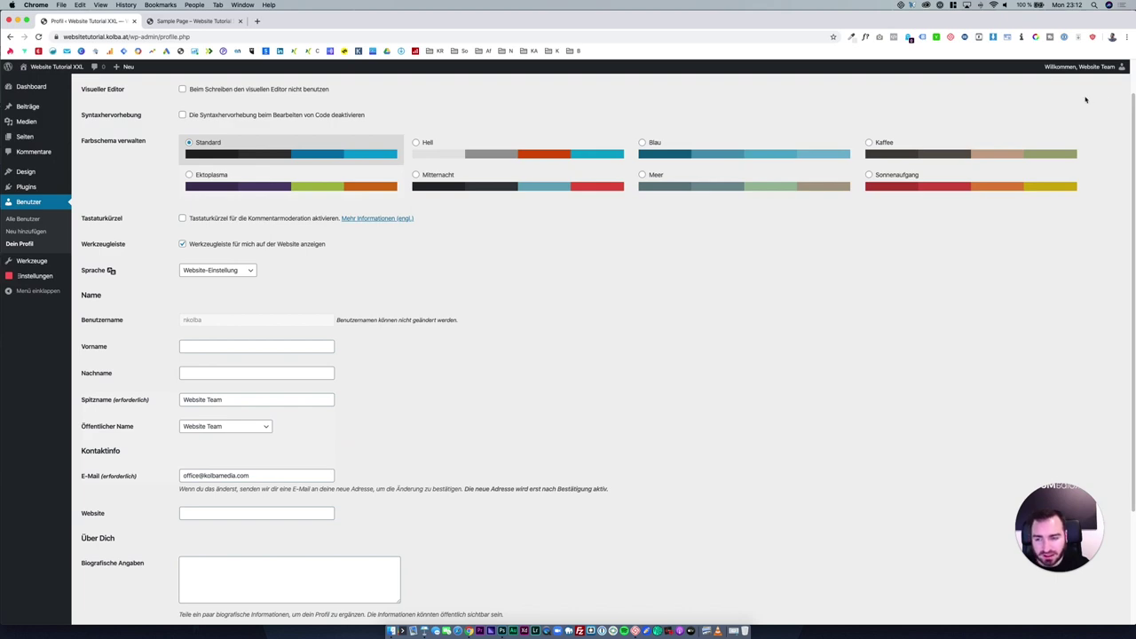
Keep the profile language at Website-Einstellung and save the profile.
{"action": "mouse_move", "coordinate": [1099, 71]}
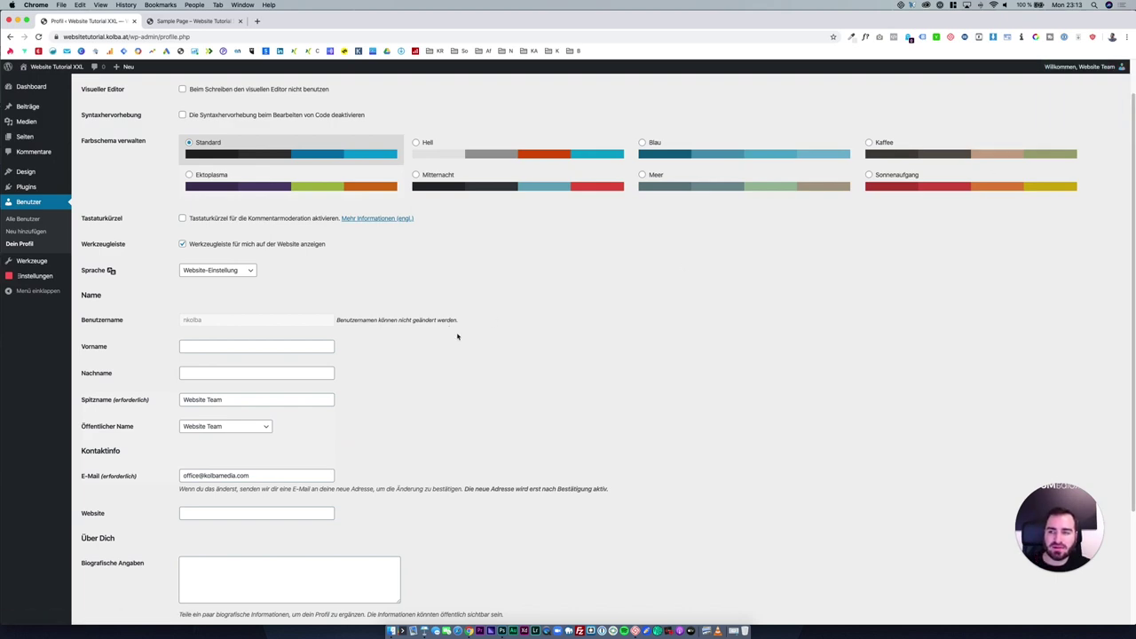
{"action": "scroll", "coordinate": [457, 336], "scroll_direction": "down", "scroll_amount": 3}
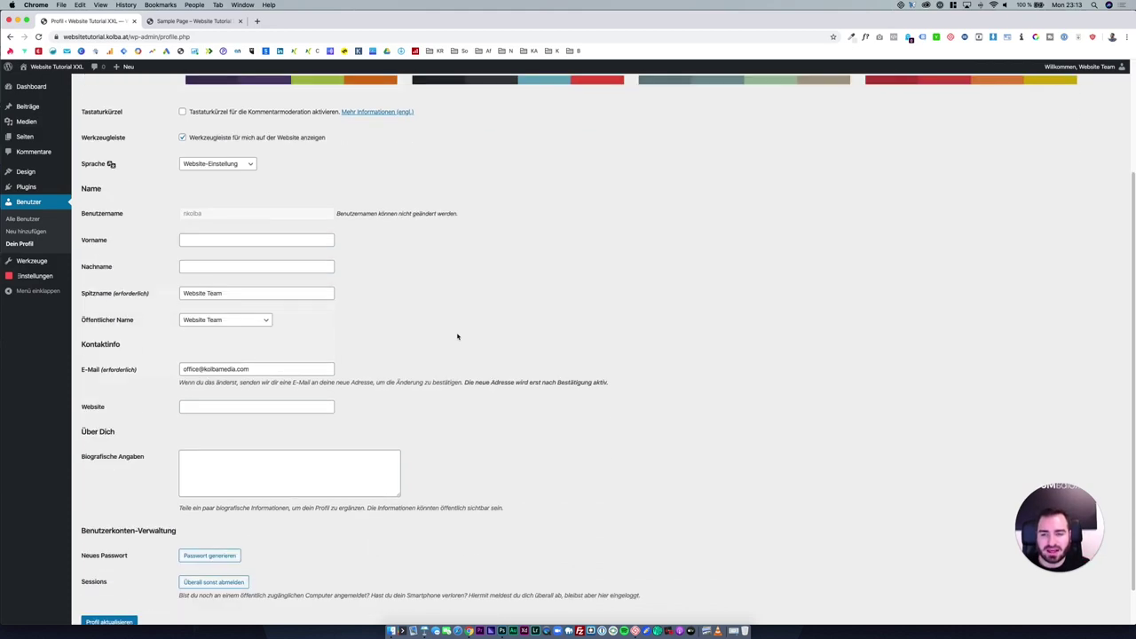
{"action": "scroll", "coordinate": [469, 361], "scroll_direction": "down", "scroll_amount": 1}
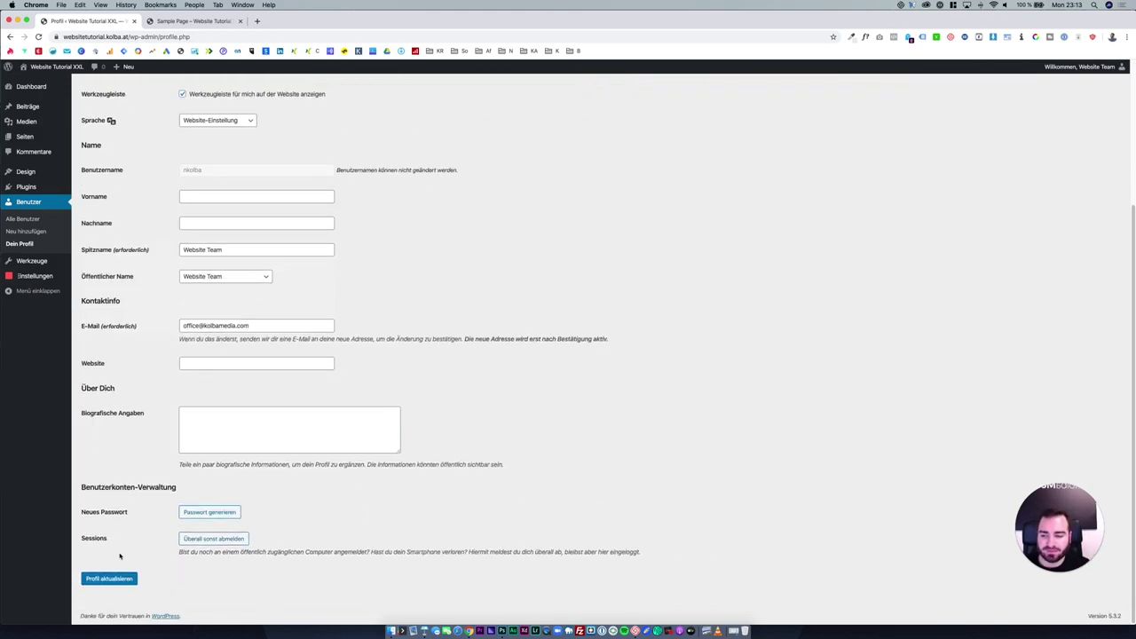
{"action": "left_click", "coordinate": [213, 365]}
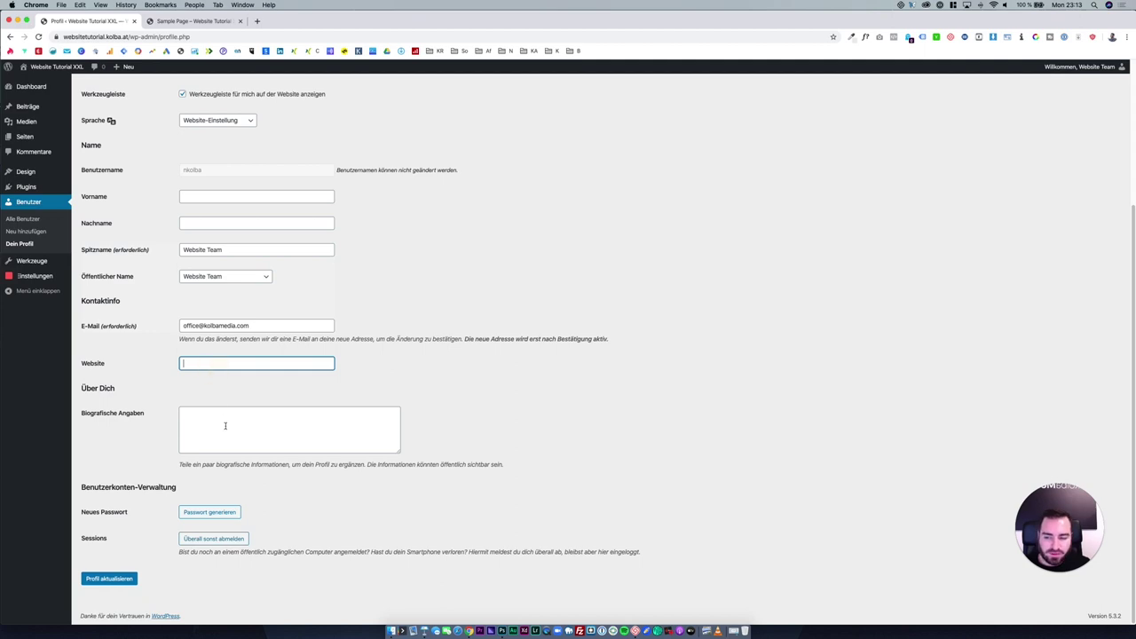
{"action": "left_click", "coordinate": [226, 424]}
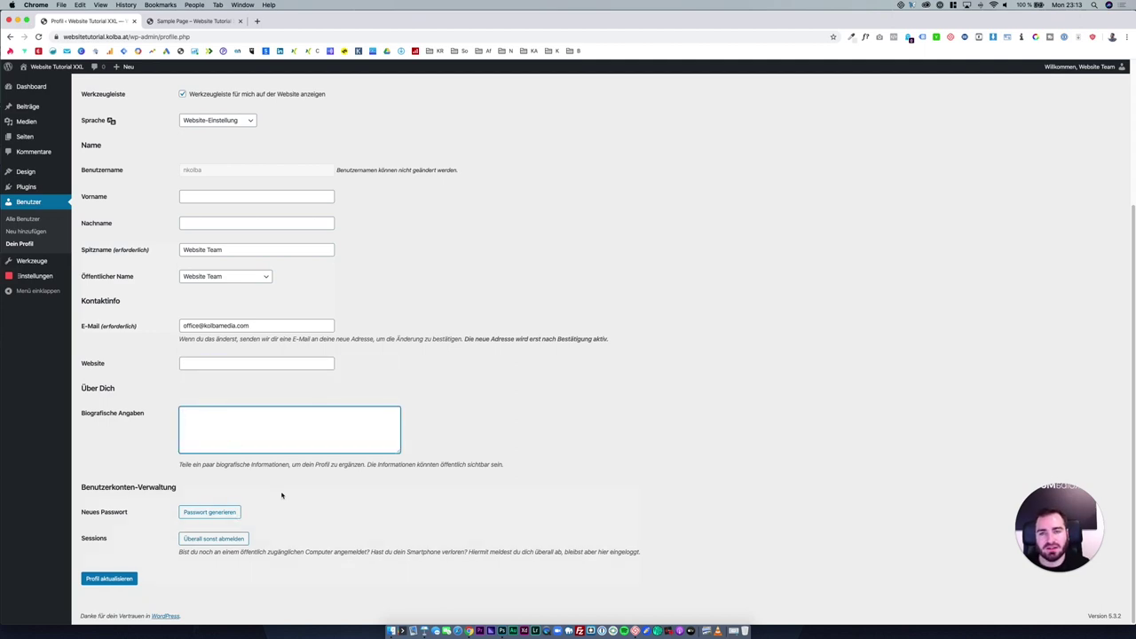
{"action": "scroll", "coordinate": [284, 492], "scroll_direction": "up", "scroll_amount": 3}
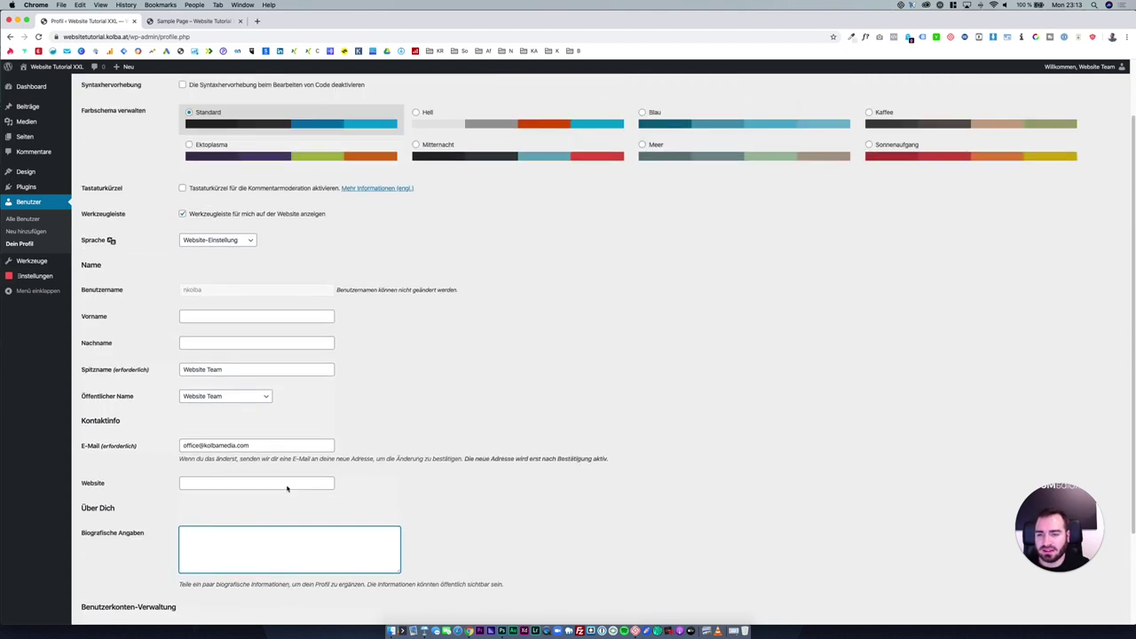
{"action": "scroll", "coordinate": [286, 488], "scroll_direction": "up", "scroll_amount": 2}
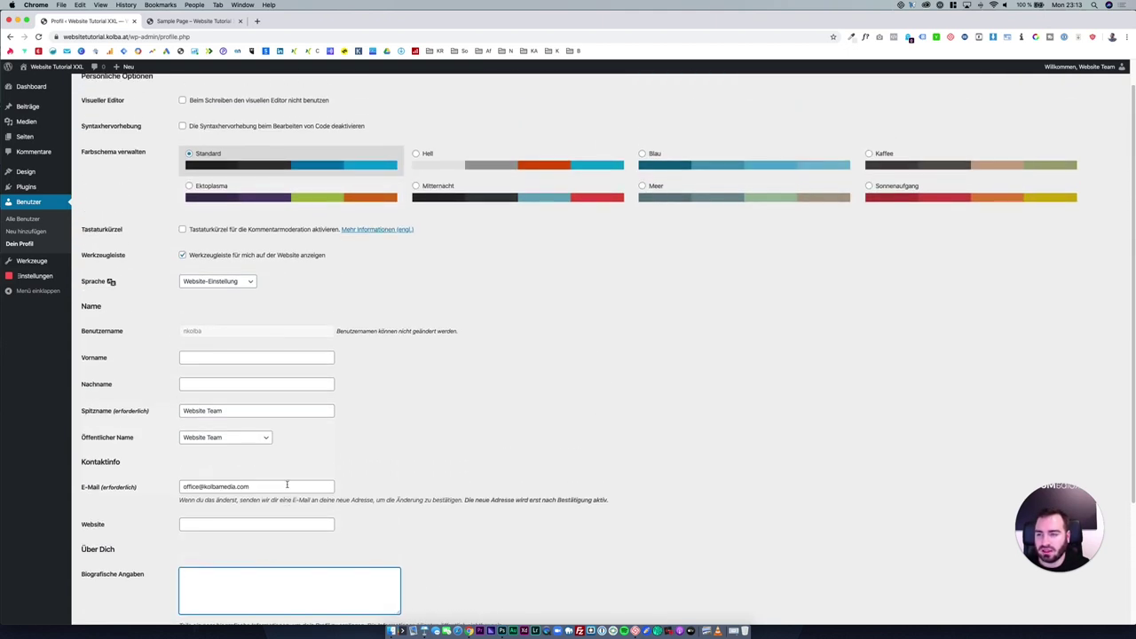
{"action": "left_click", "coordinate": [248, 282]}
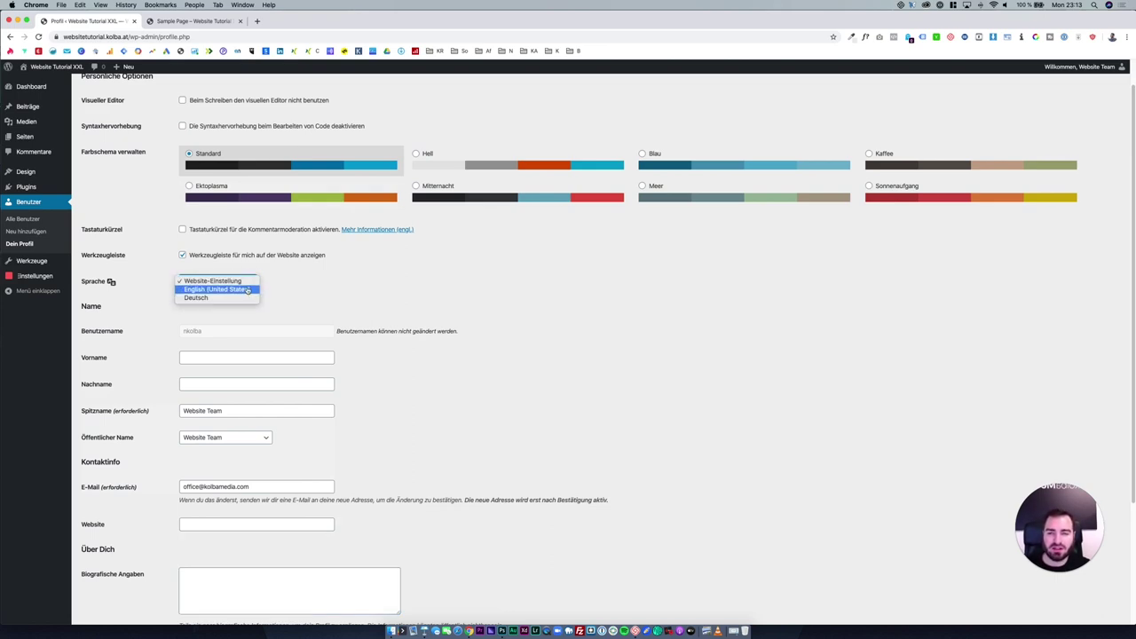
{"action": "left_click", "coordinate": [322, 296]}
{"action": "scroll", "coordinate": [319, 301], "scroll_direction": "down", "scroll_amount": 5}
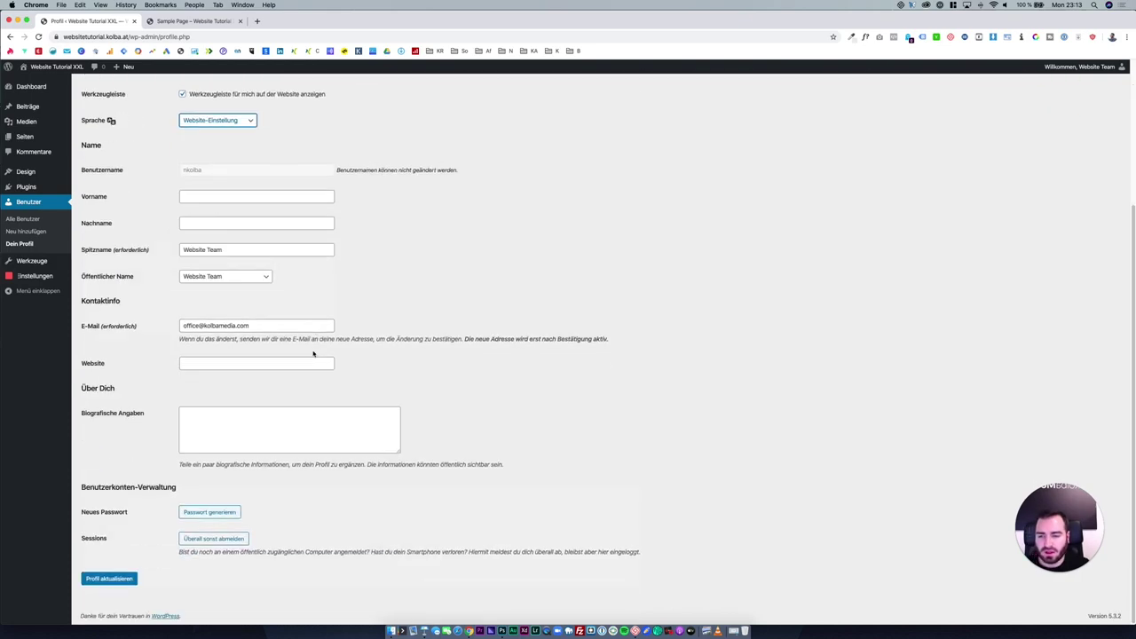
{"action": "left_click", "coordinate": [127, 582]}
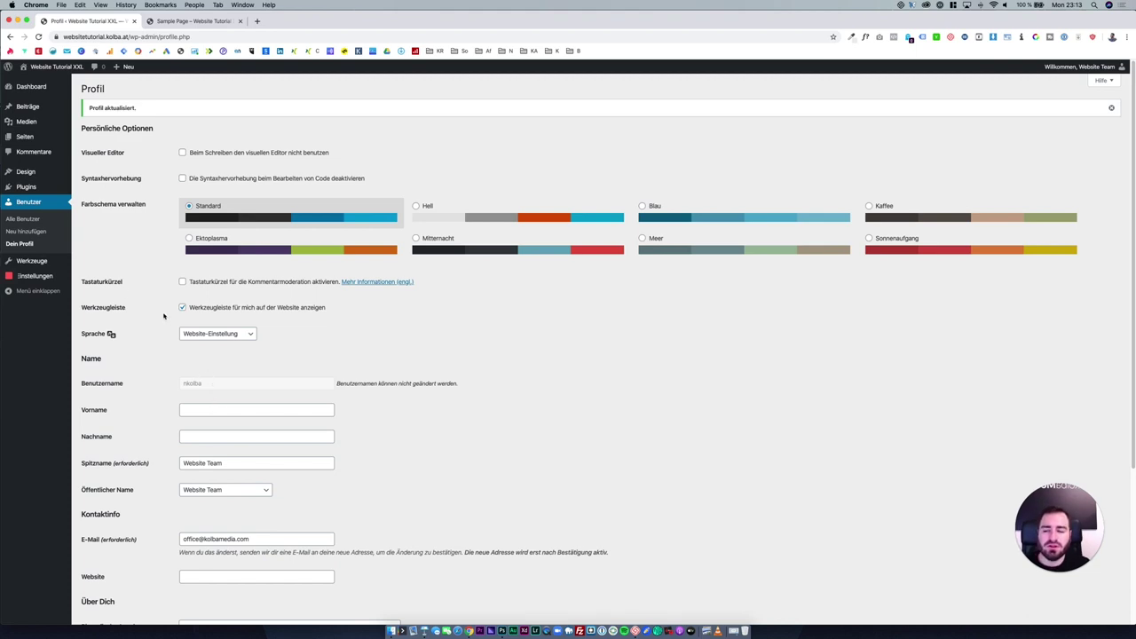
{"action": "mouse_move", "coordinate": [61, 276]}
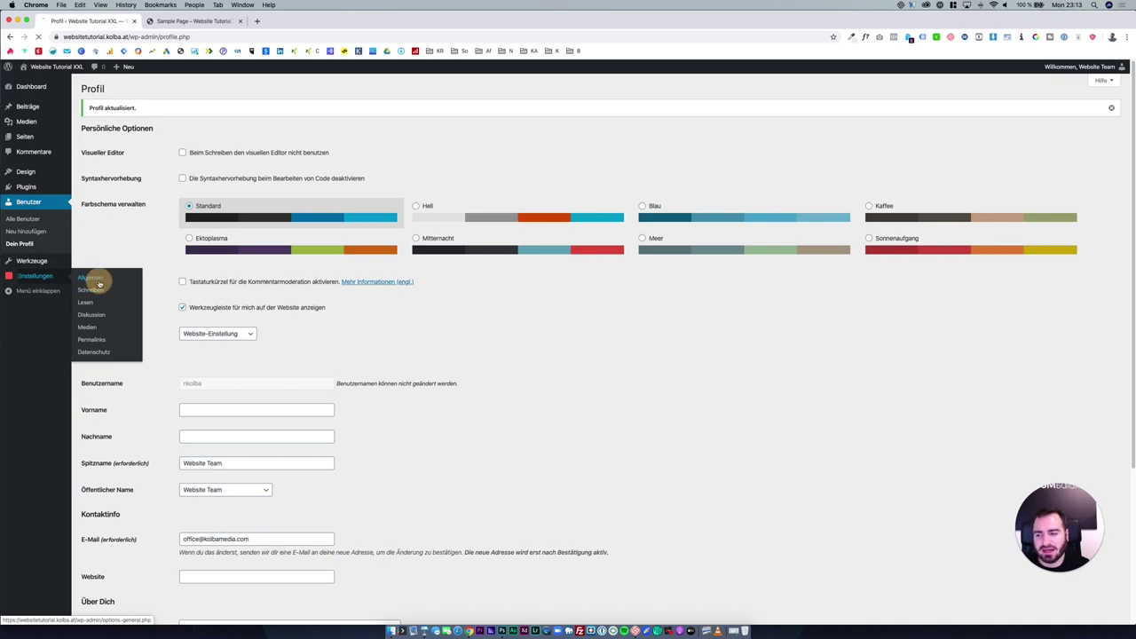
Open Einstellungen › Allgemein and leave Sprache der Website set to Deutsch.
{"action": "left_click", "coordinate": [90, 278]}
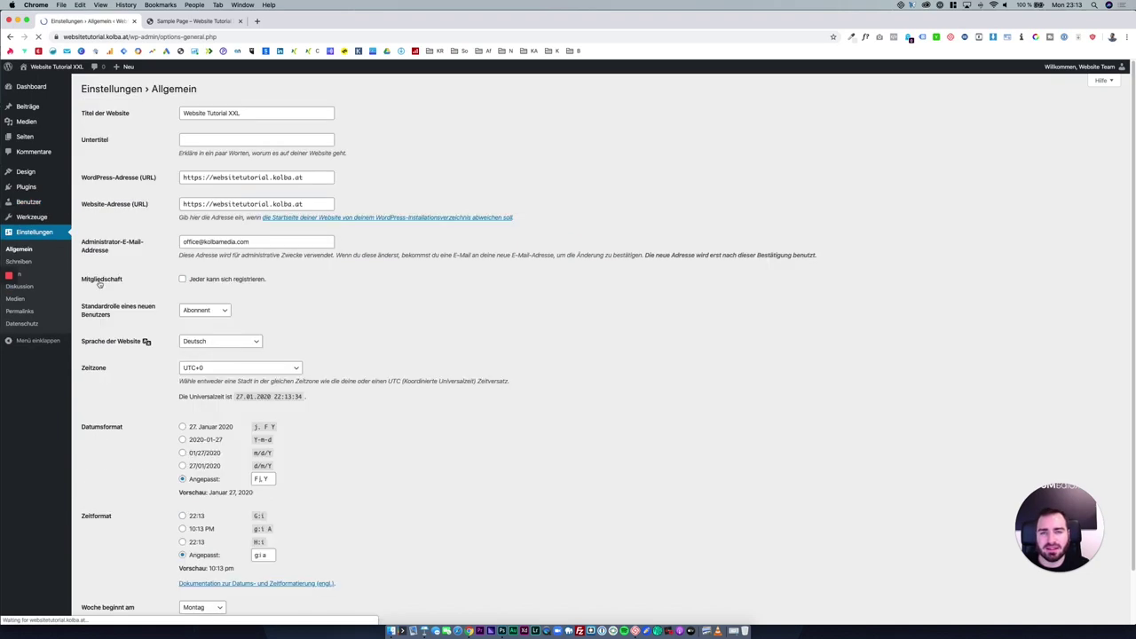
{"action": "left_click", "coordinate": [259, 341]}
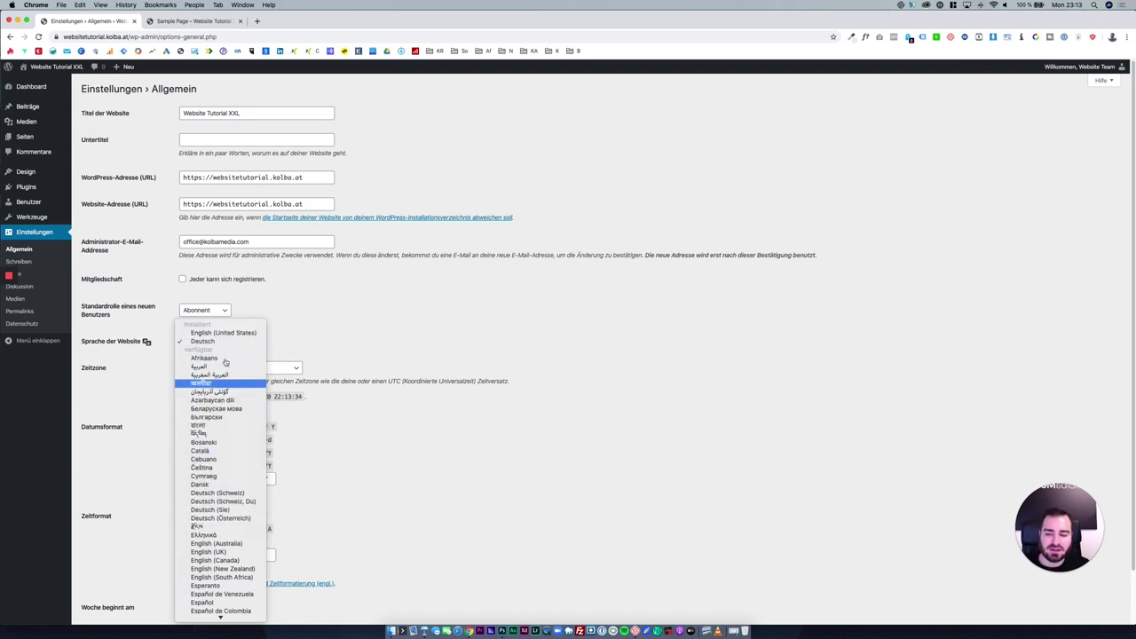
{"action": "left_click", "coordinate": [421, 472]}
{"action": "scroll", "coordinate": [405, 470], "scroll_direction": "down", "scroll_amount": 2}
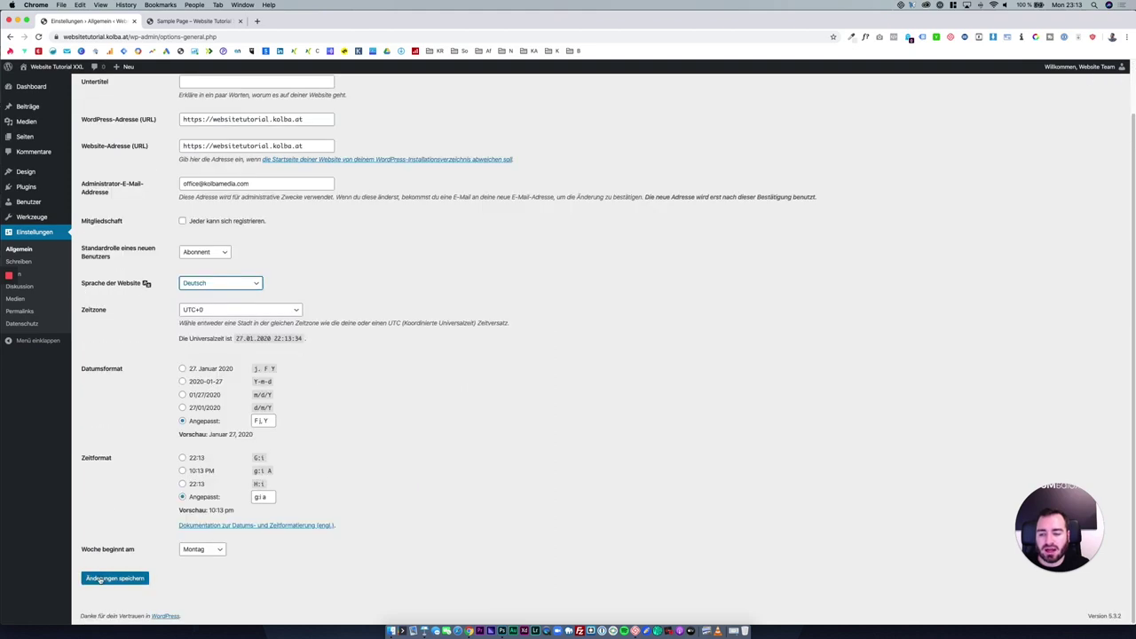
{"action": "scroll", "coordinate": [364, 492], "scroll_direction": "up", "scroll_amount": 2}
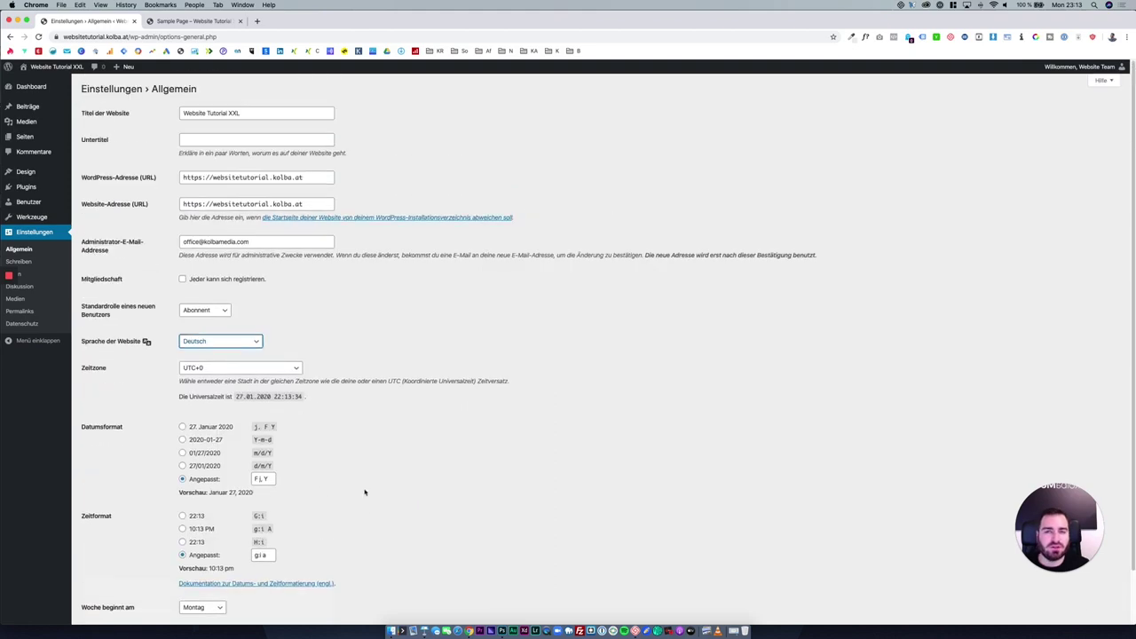
View the themes overview with Twenty Twenty active, glance at the home page, then return to Themes verwalten.
{"action": "left_click", "coordinate": [58, 176]}
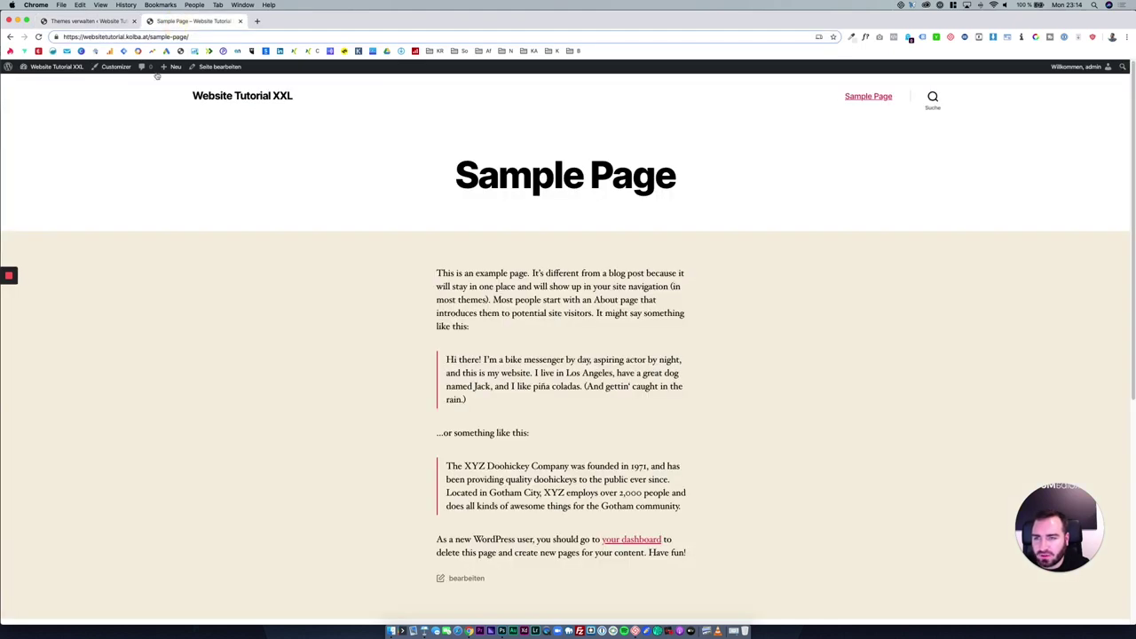
{"action": "left_click", "coordinate": [217, 97]}
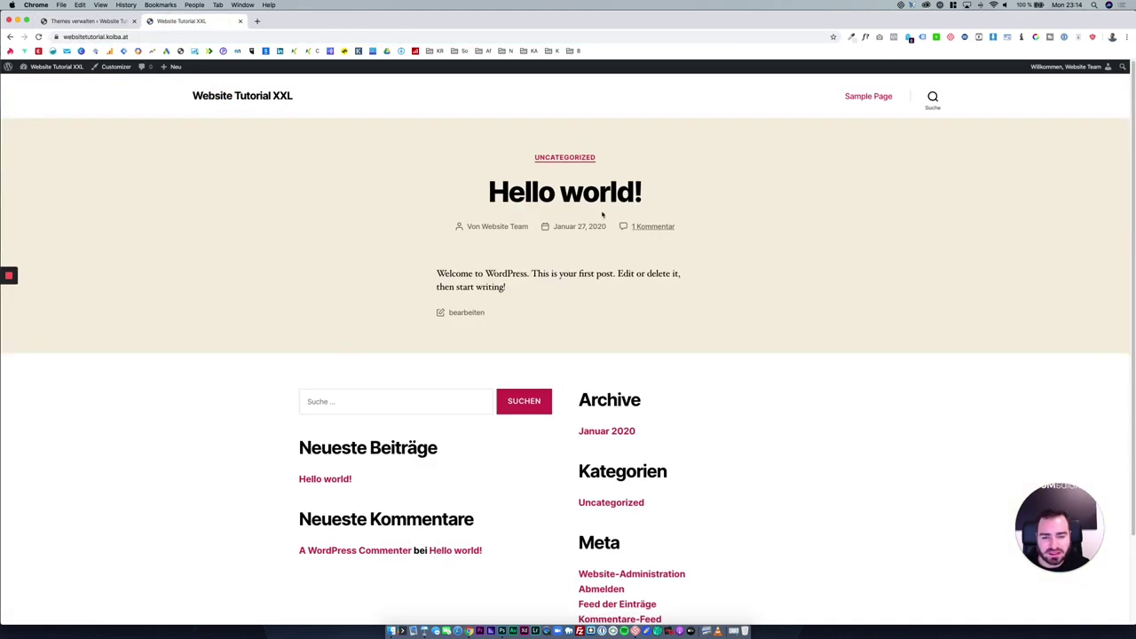
{"action": "left_click", "coordinate": [93, 20]}
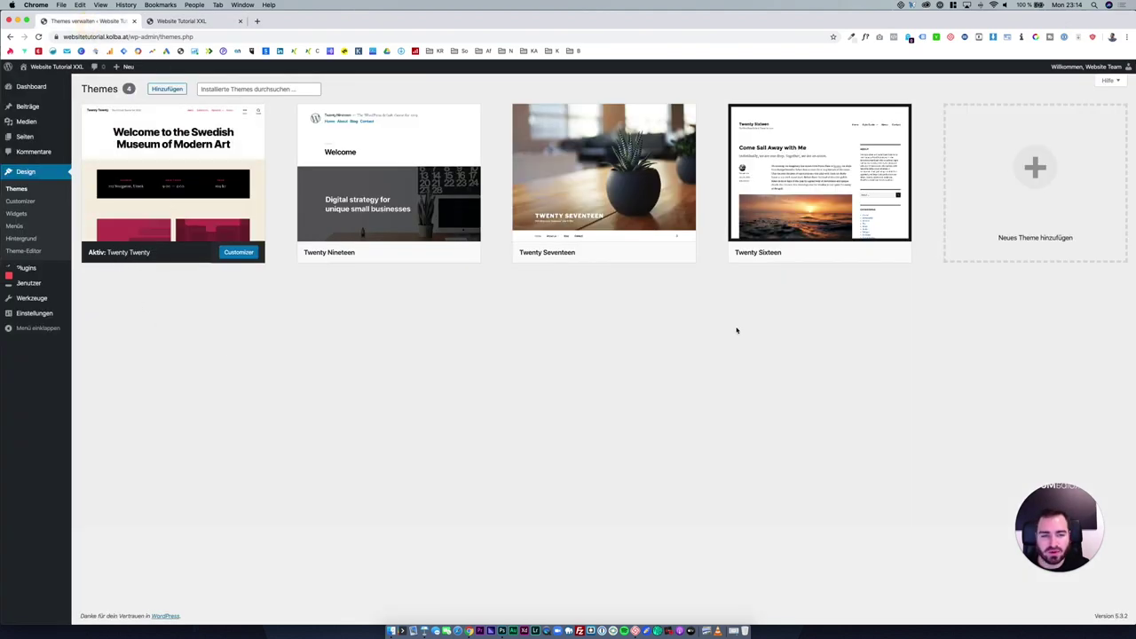
Activate Twenty Sixteen and reload the live site to see its new layout.
{"action": "mouse_move", "coordinate": [773, 254]}
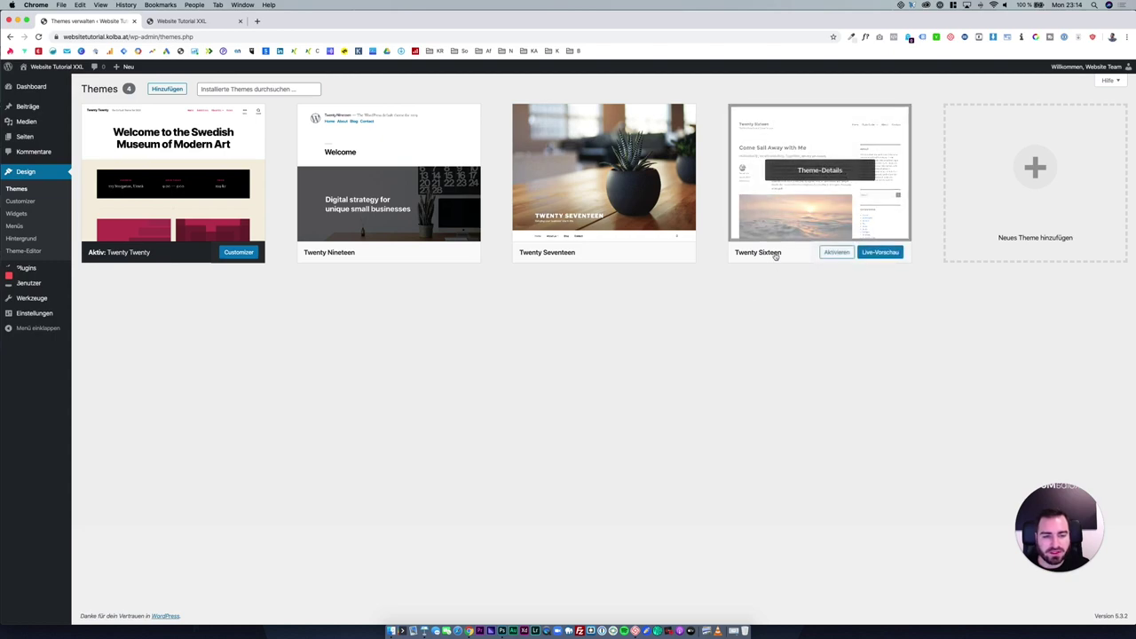
{"action": "left_click", "coordinate": [836, 253]}
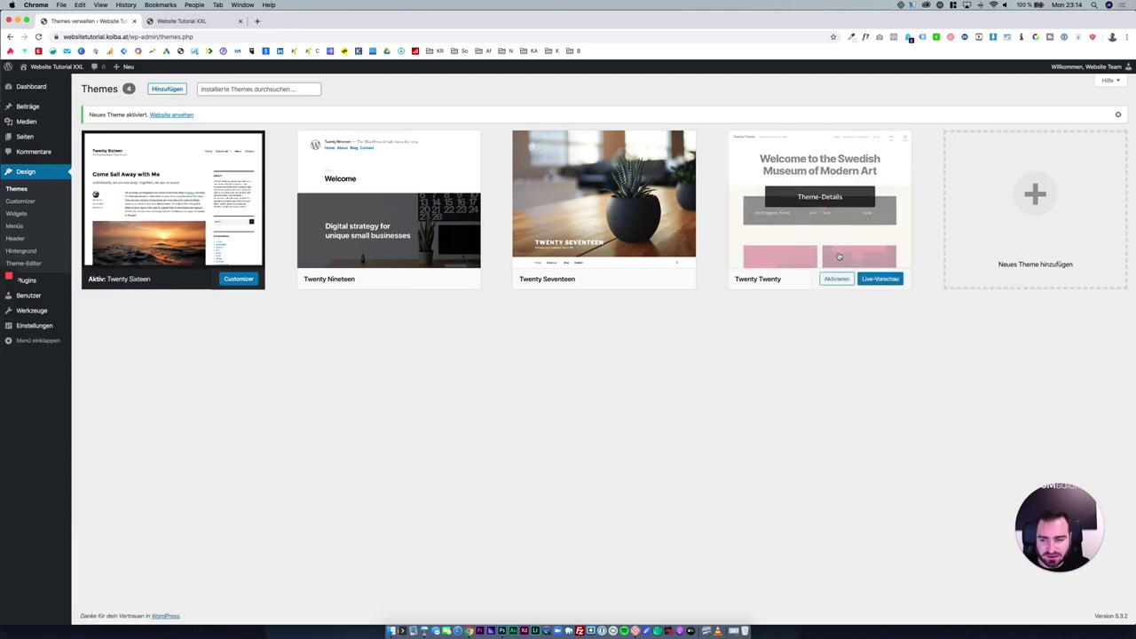
{"action": "left_click", "coordinate": [182, 21]}
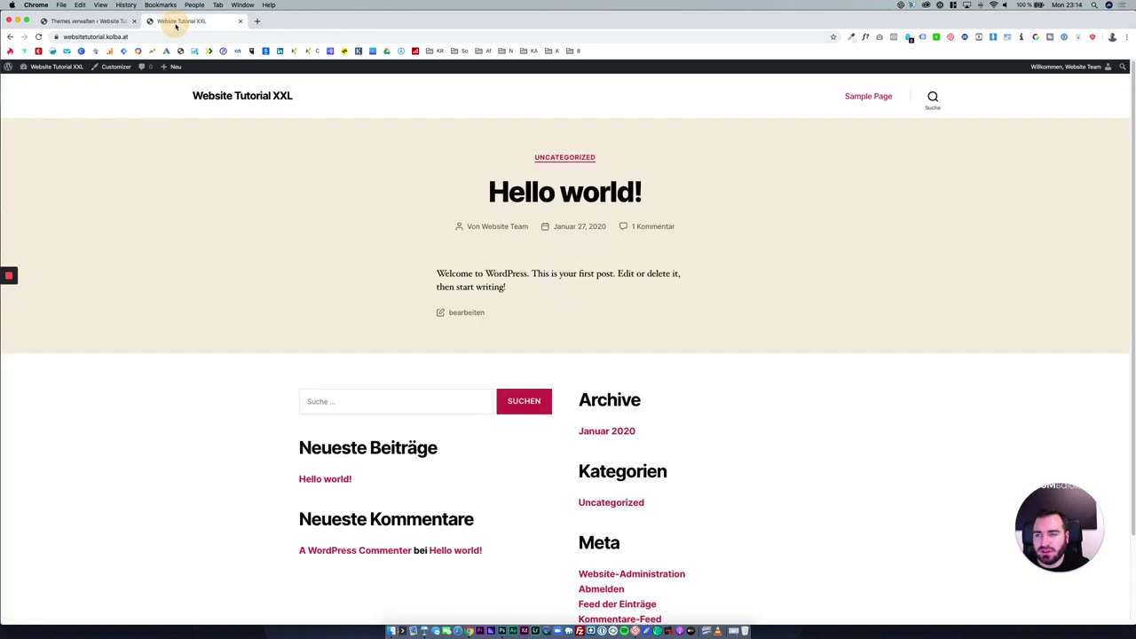
{"action": "left_click", "coordinate": [39, 37]}
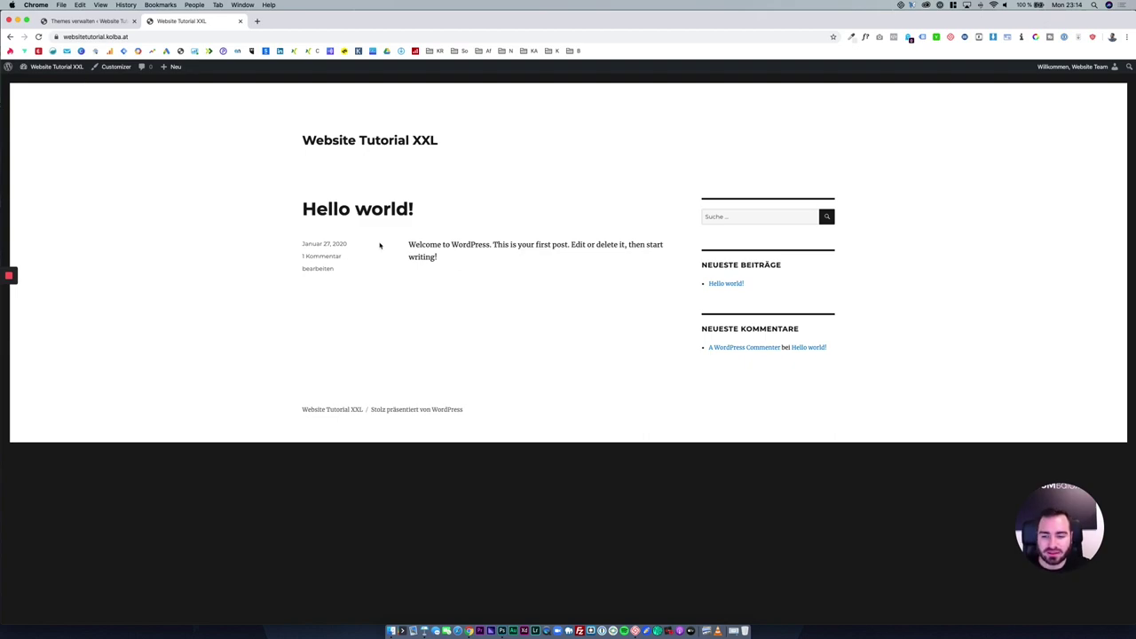
{"action": "left_click", "coordinate": [95, 20]}
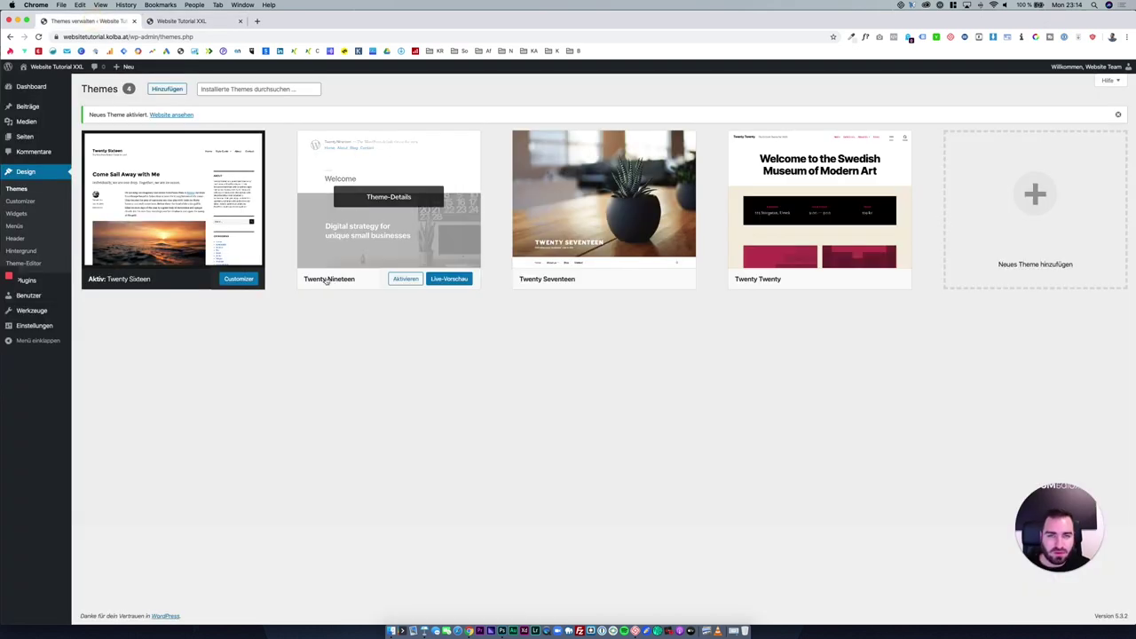
Search the theme directory for 'astra', then install and activate the Astra theme.
{"action": "left_click", "coordinate": [178, 93]}
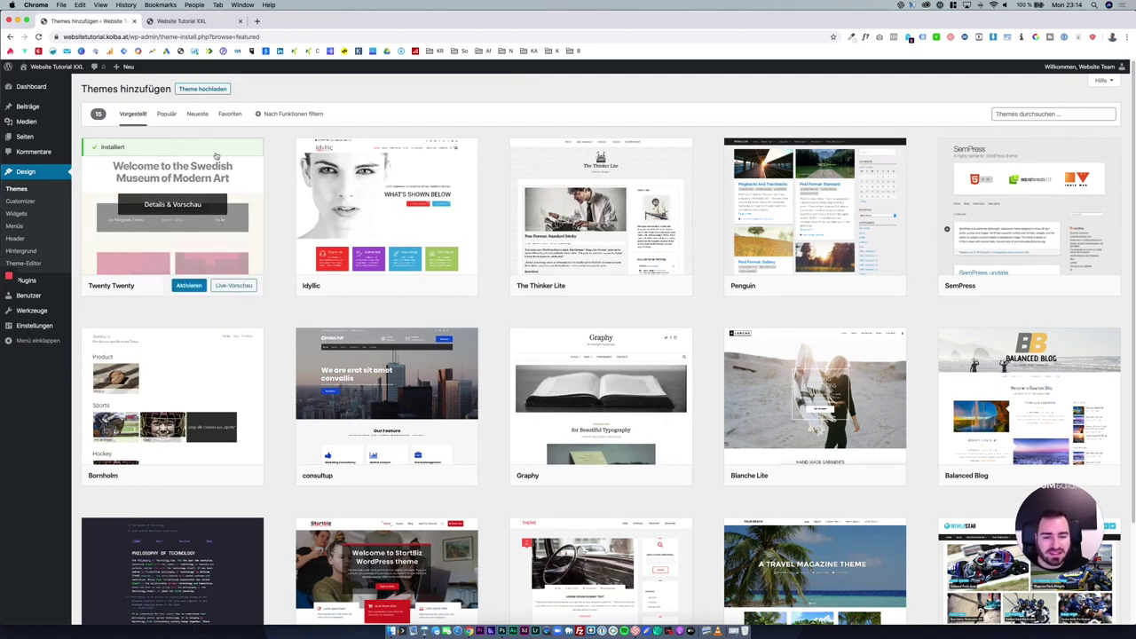
{"action": "mouse_move", "coordinate": [859, 427]}
{"action": "mouse_move", "coordinate": [563, 431]}
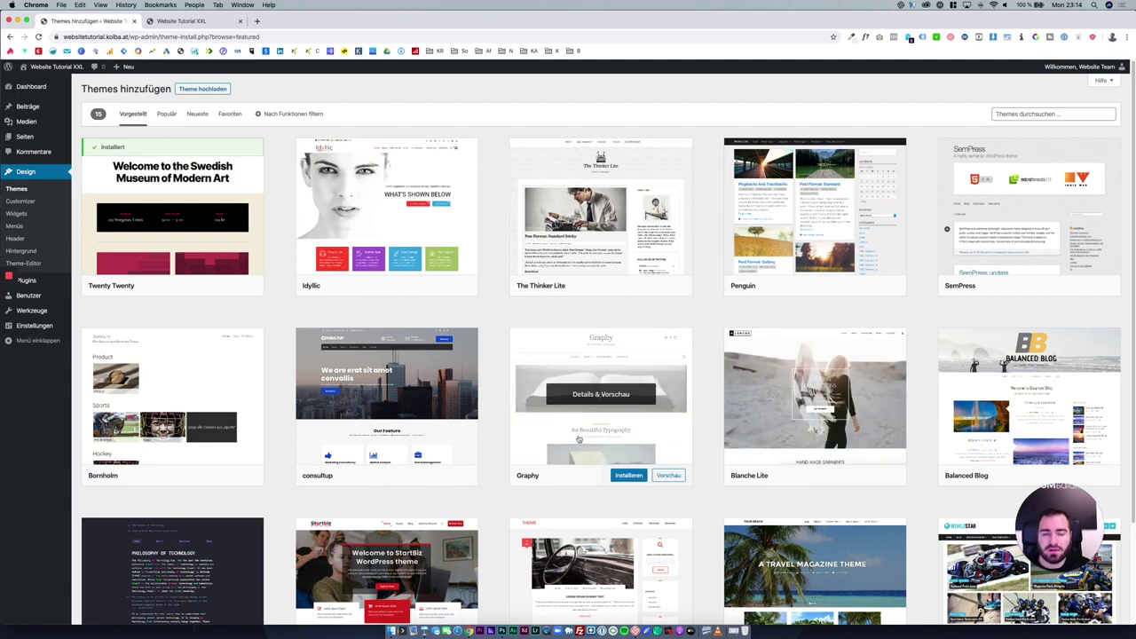
{"action": "scroll", "coordinate": [577, 439], "scroll_direction": "down", "scroll_amount": 3}
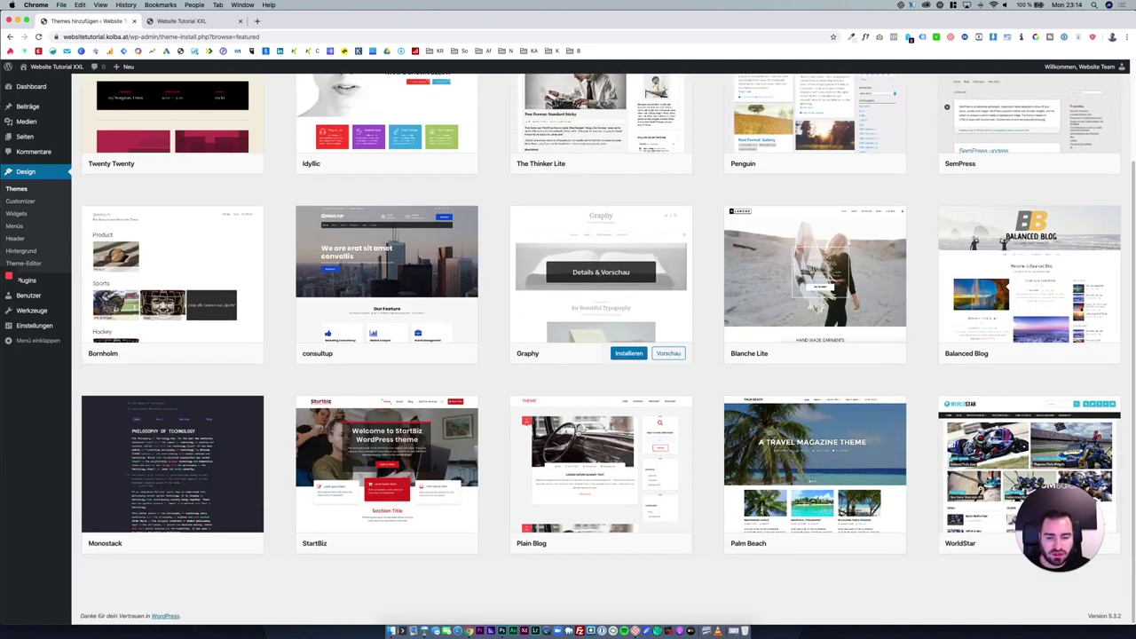
{"action": "scroll", "coordinate": [590, 444], "scroll_direction": "up", "scroll_amount": 3}
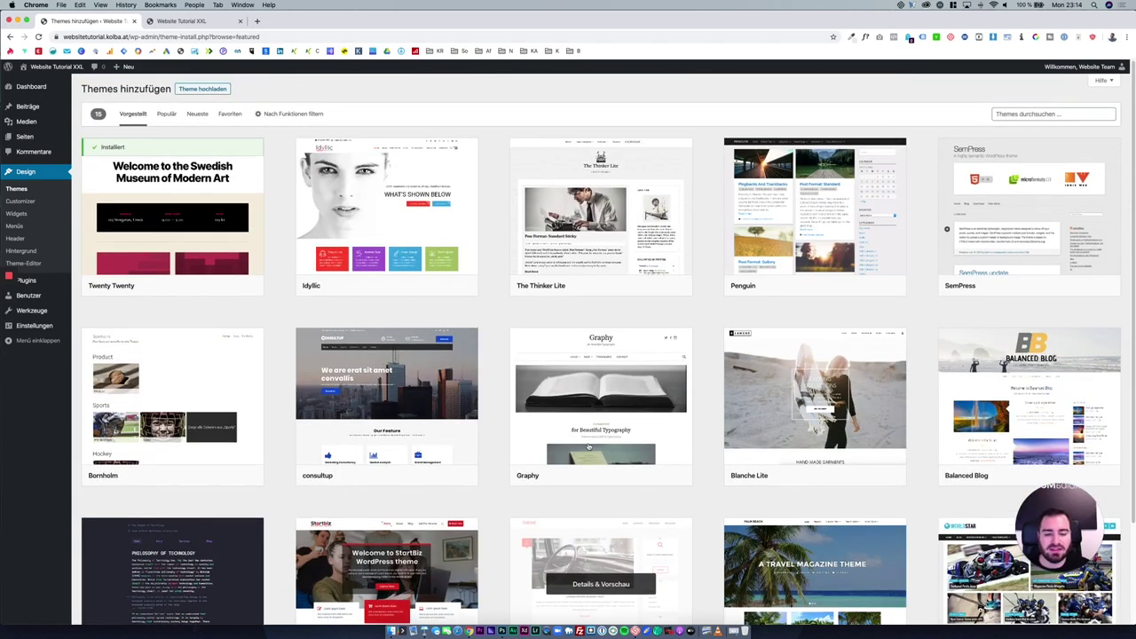
{"action": "left_click", "coordinate": [1004, 114]}
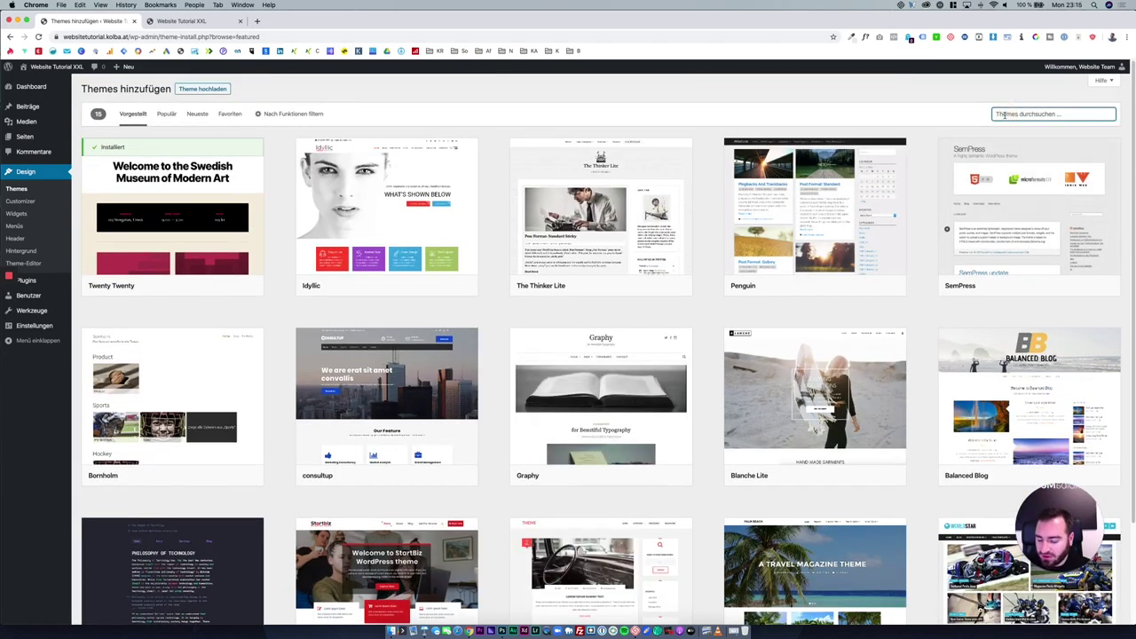
{"action": "type", "text": "astra"}
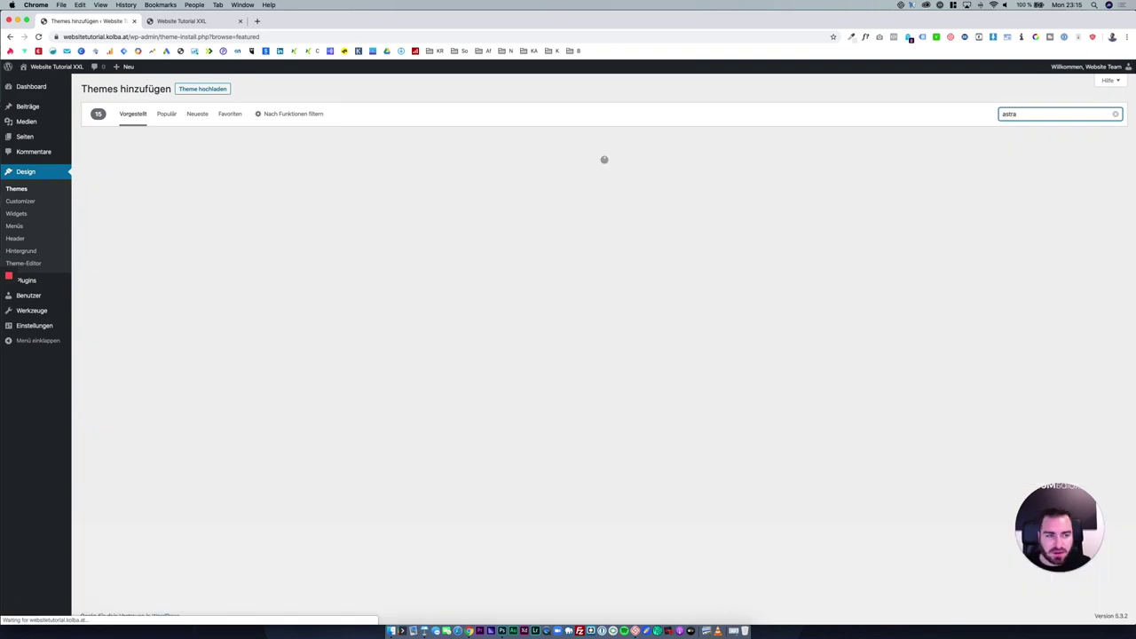
{"action": "mouse_move", "coordinate": [190, 289]}
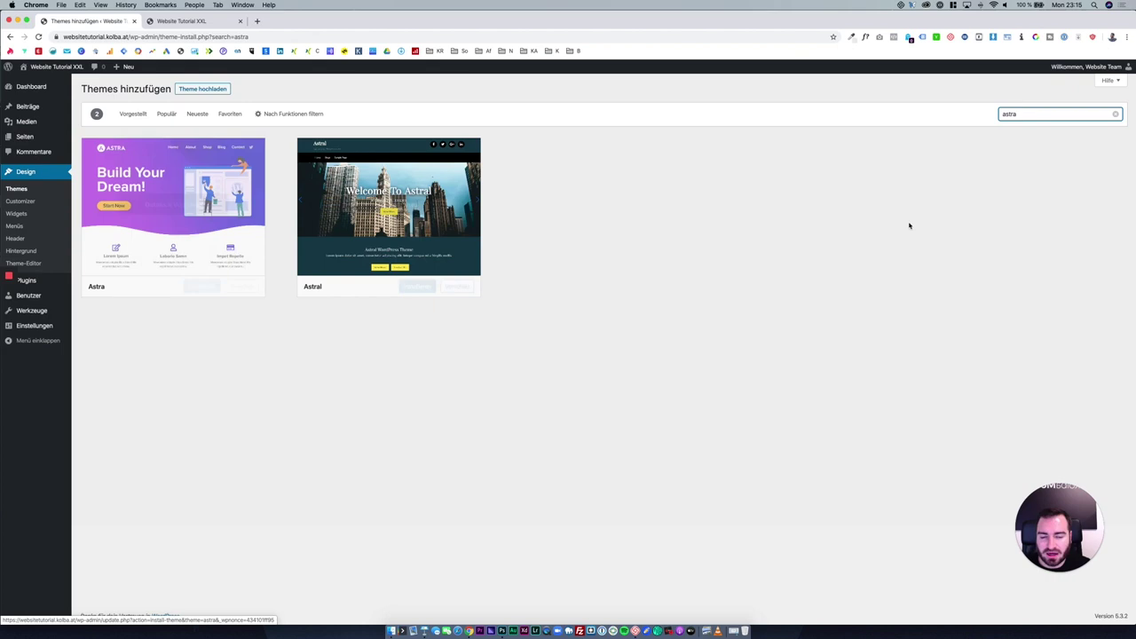
{"action": "double_click", "coordinate": [1018, 113]}
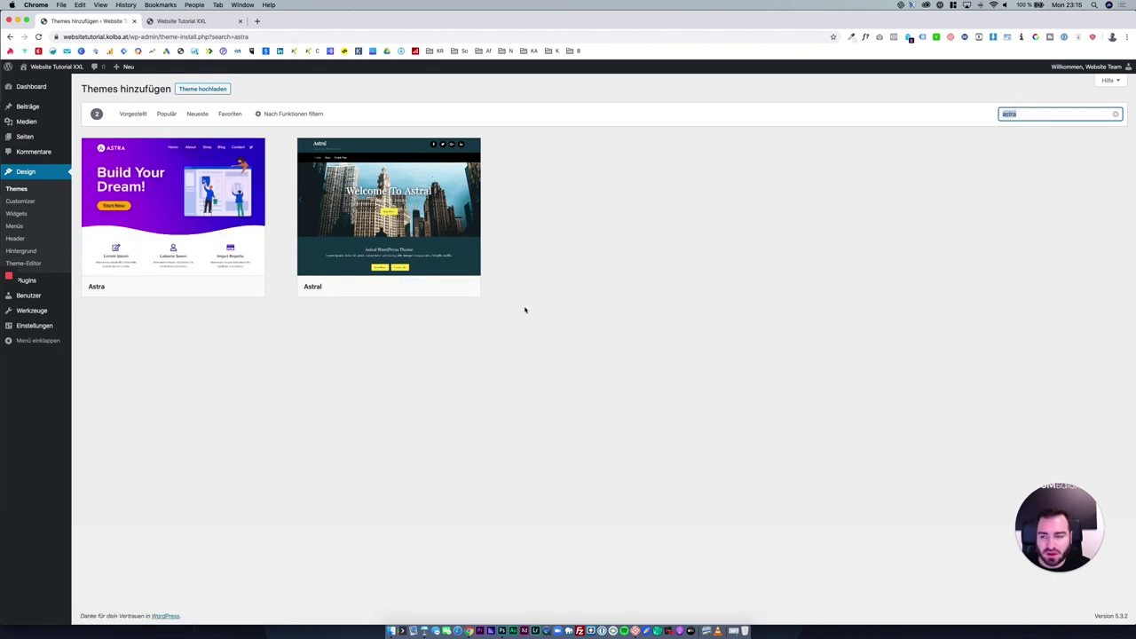
{"action": "left_click", "coordinate": [203, 286]}
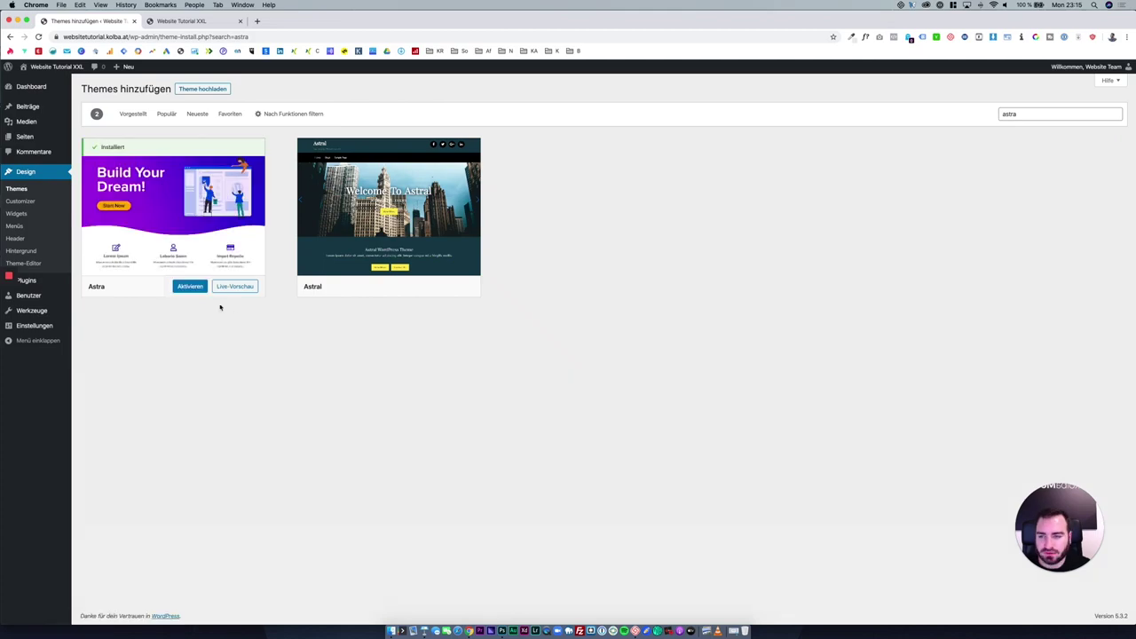
{"action": "left_click", "coordinate": [194, 290]}
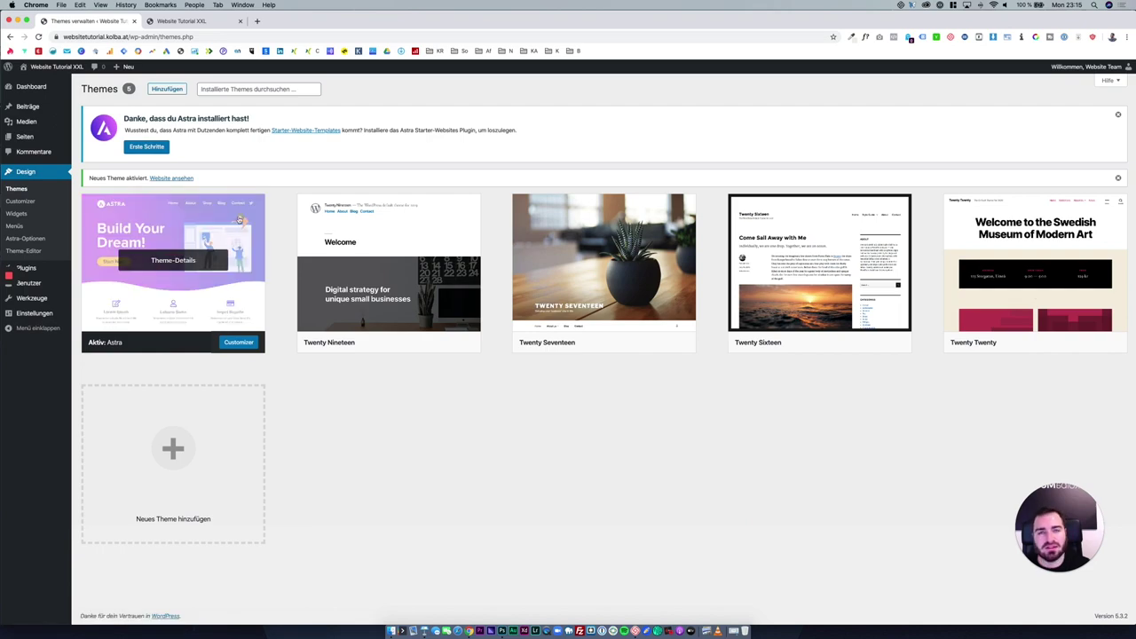
Delete Twenty Twenty, Twenty Sixteen, Twenty Seventeen and Twenty Nineteen, confirming each deletion.
{"action": "left_click", "coordinate": [1025, 275]}
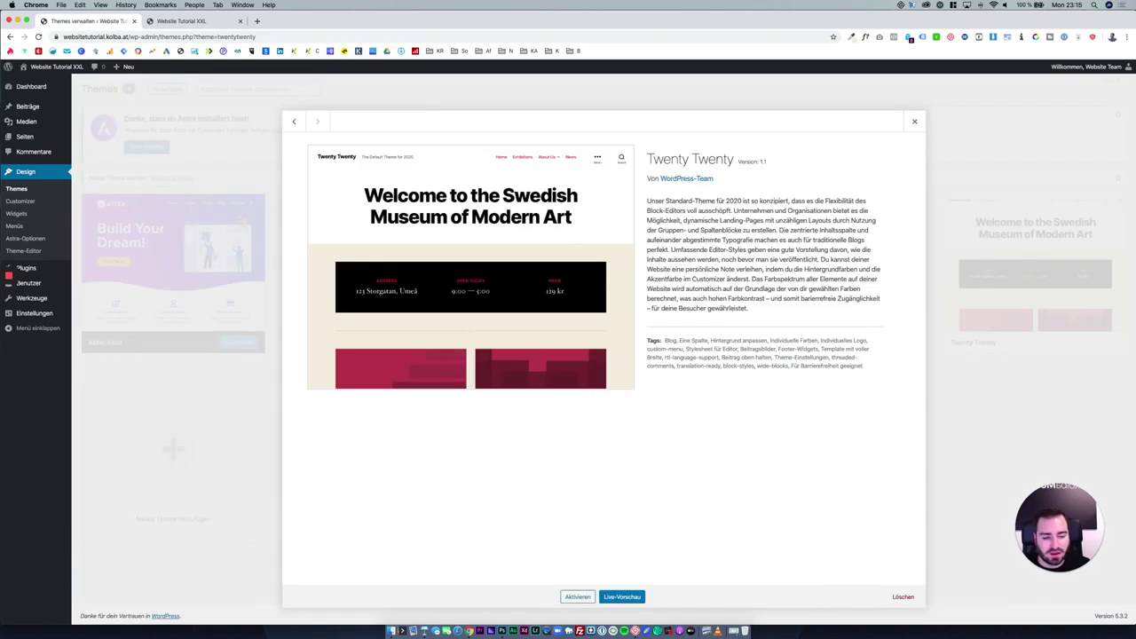
{"action": "left_click", "coordinate": [903, 597]}
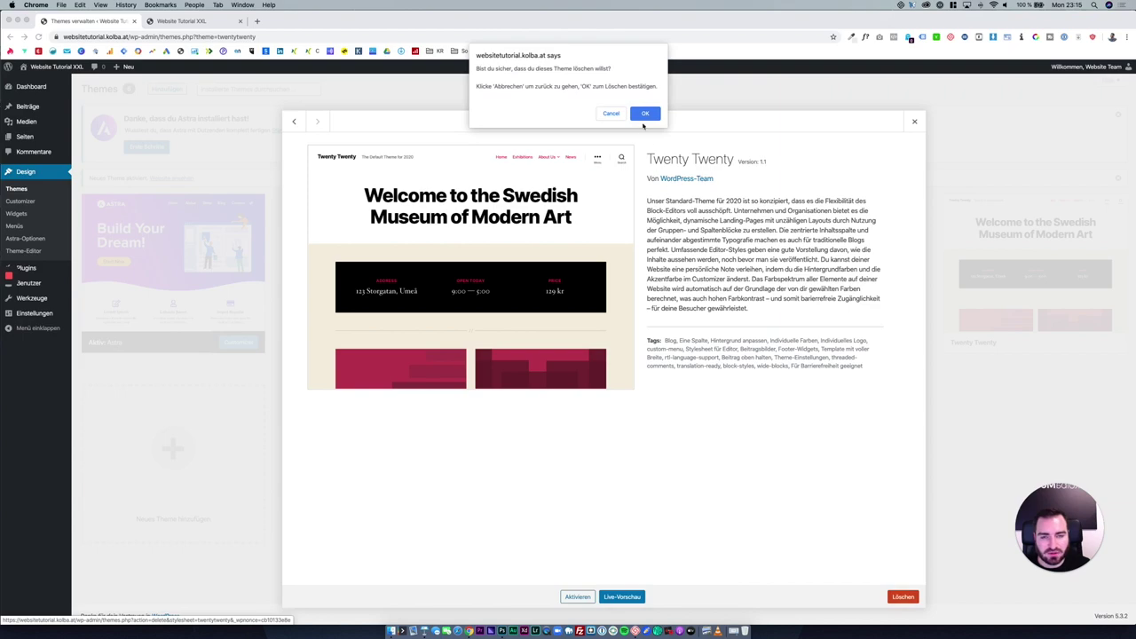
{"action": "left_click", "coordinate": [644, 113]}
{"action": "left_click", "coordinate": [848, 271]}
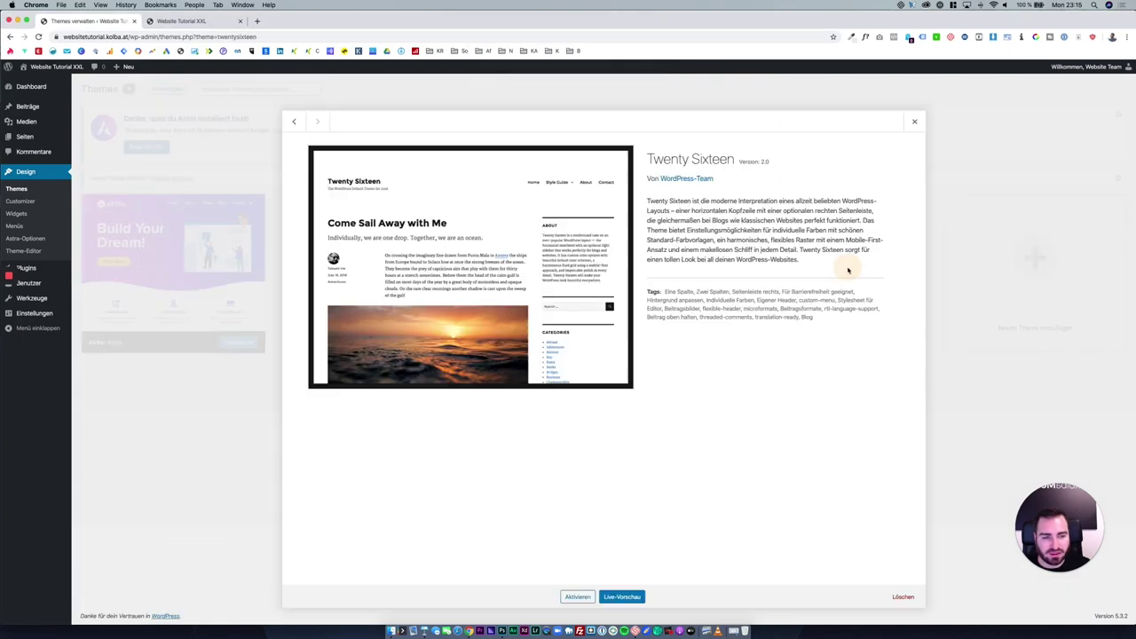
{"action": "left_click", "coordinate": [902, 597]}
{"action": "left_click", "coordinate": [645, 115]}
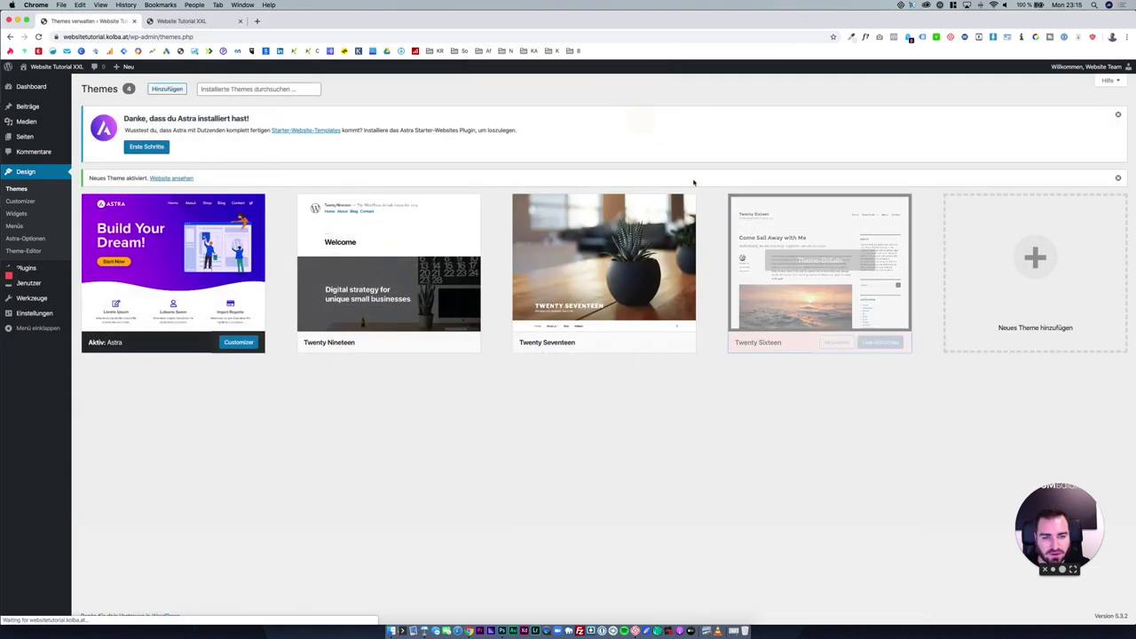
{"action": "left_click", "coordinate": [642, 259]}
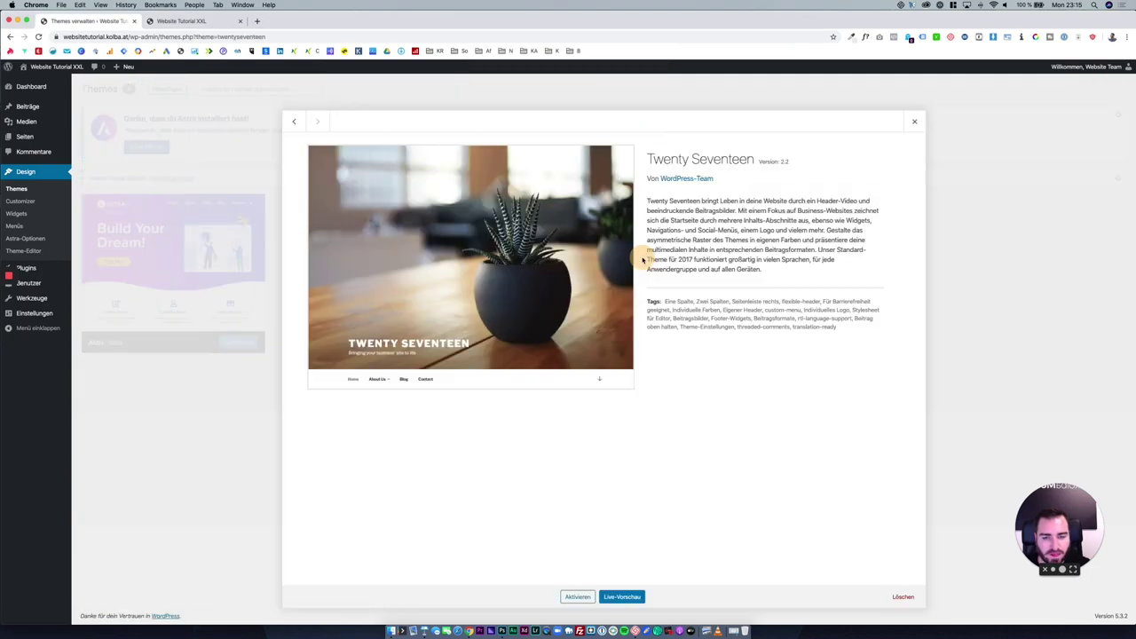
{"action": "left_click", "coordinate": [901, 597]}
{"action": "left_click", "coordinate": [645, 112]}
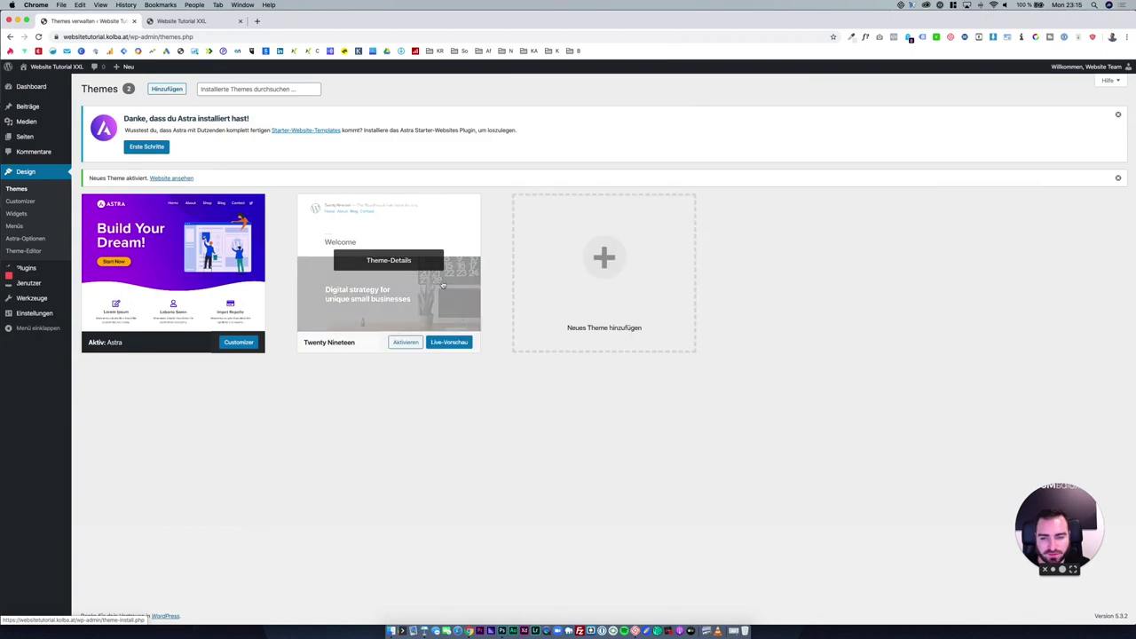
{"action": "left_click", "coordinate": [389, 259]}
{"action": "left_click", "coordinate": [902, 596]}
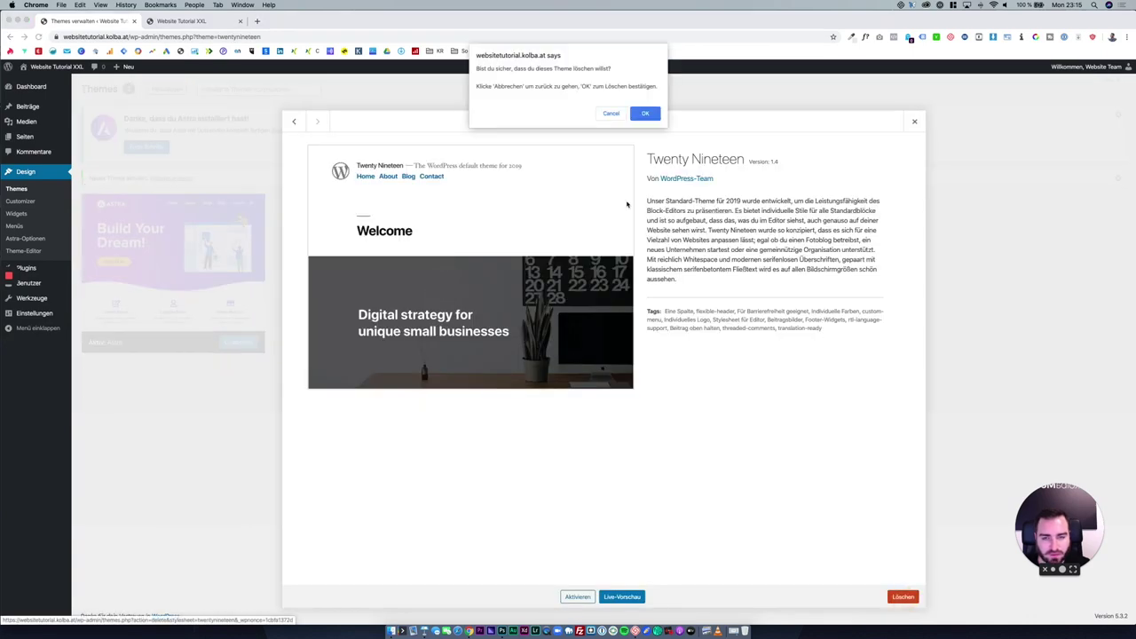
{"action": "left_click", "coordinate": [645, 113]}
Check Astra's details and the live site, then open Astra's starter website templates from its welcome notice.
{"action": "left_click", "coordinate": [173, 257]}
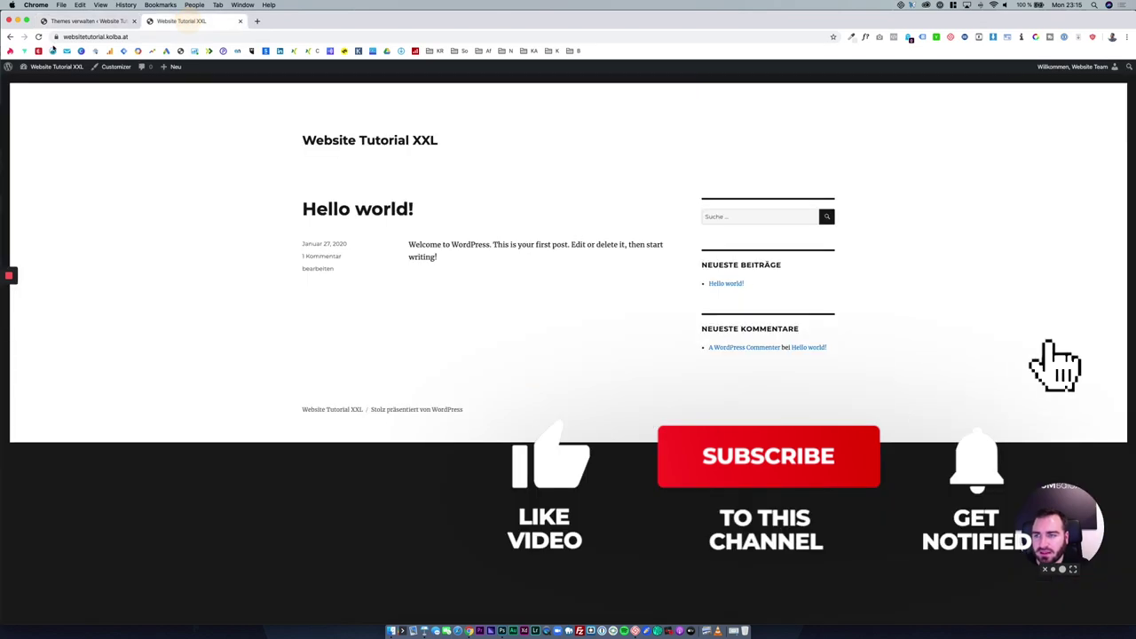
{"action": "left_click", "coordinate": [182, 20]}
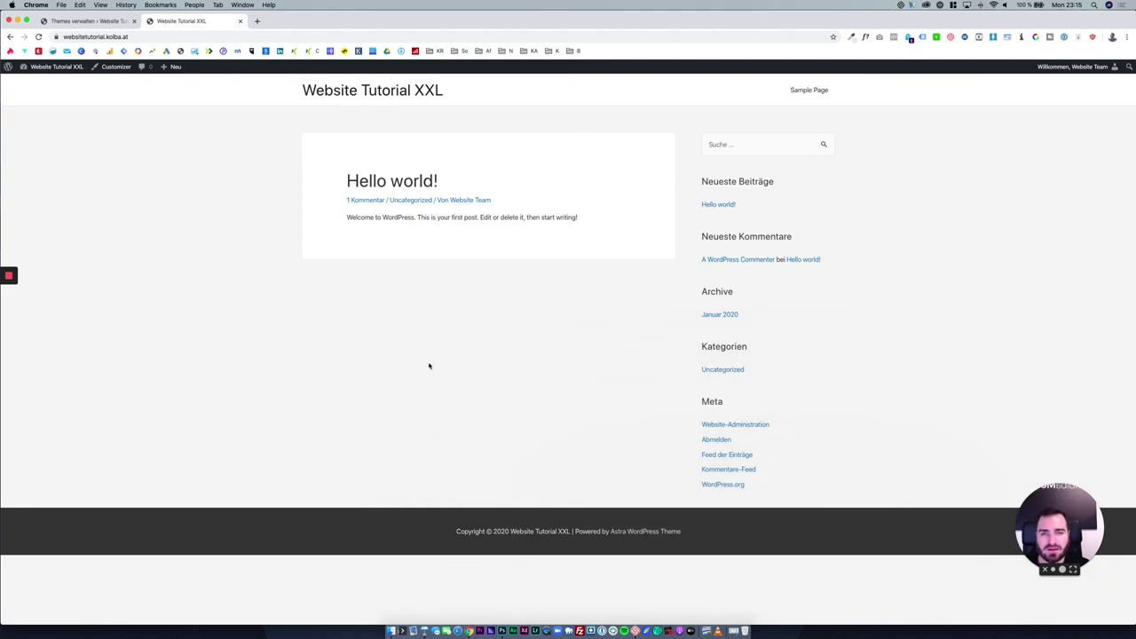
{"action": "left_click", "coordinate": [97, 20]}
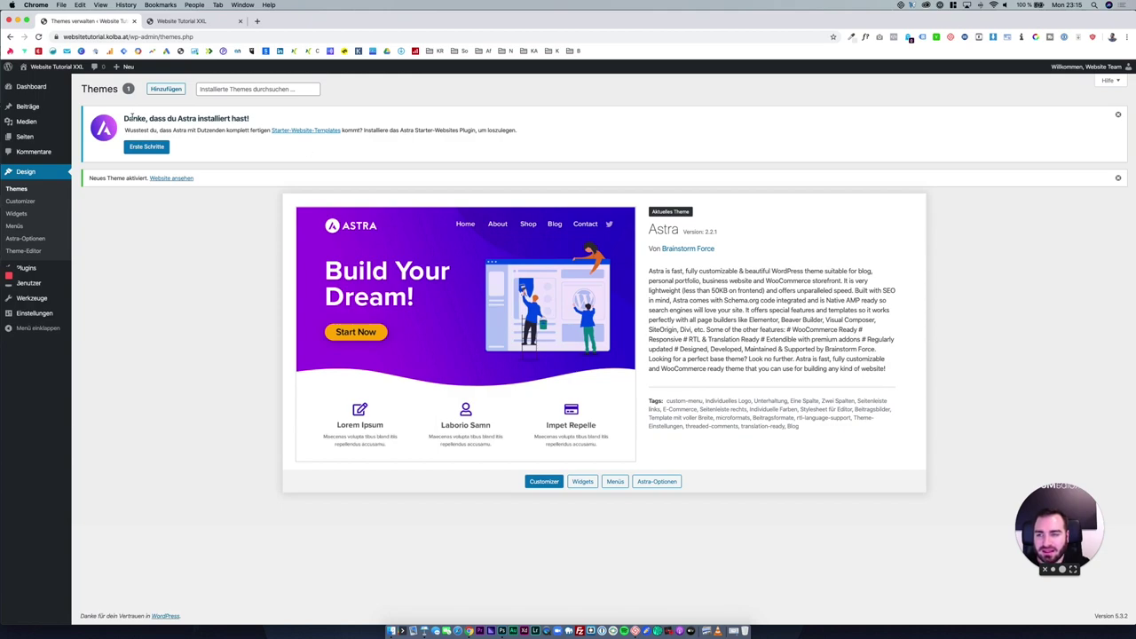
{"action": "left_click_drag", "start_coordinate": [127, 118], "coordinate": [249, 144]}
{"action": "left_click", "coordinate": [248, 143]}
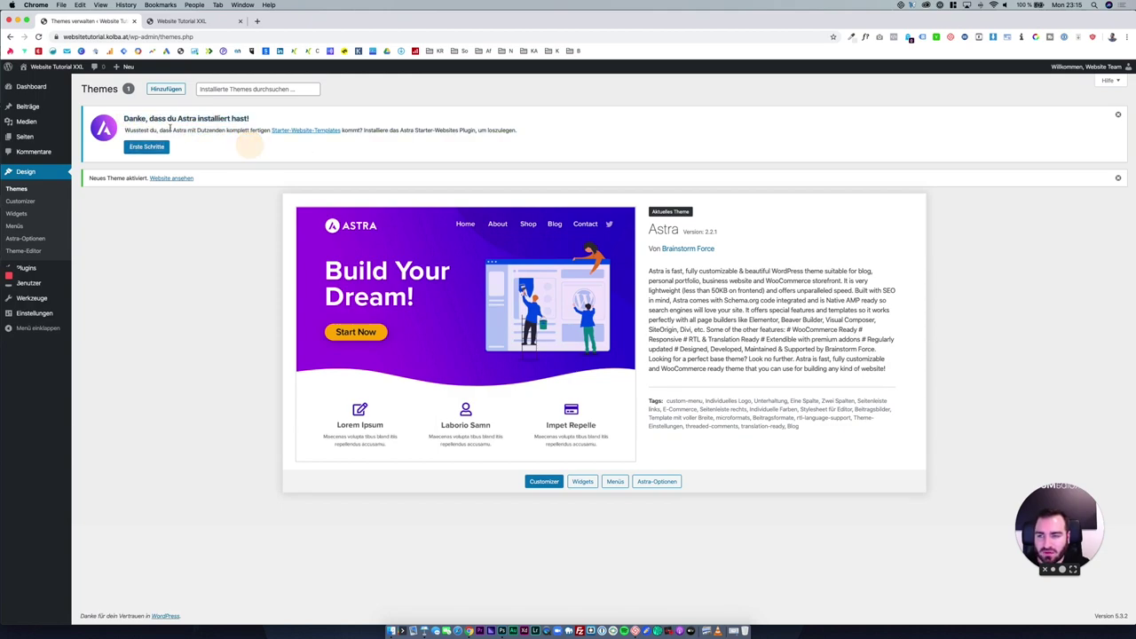
{"action": "left_click", "coordinate": [296, 130]}
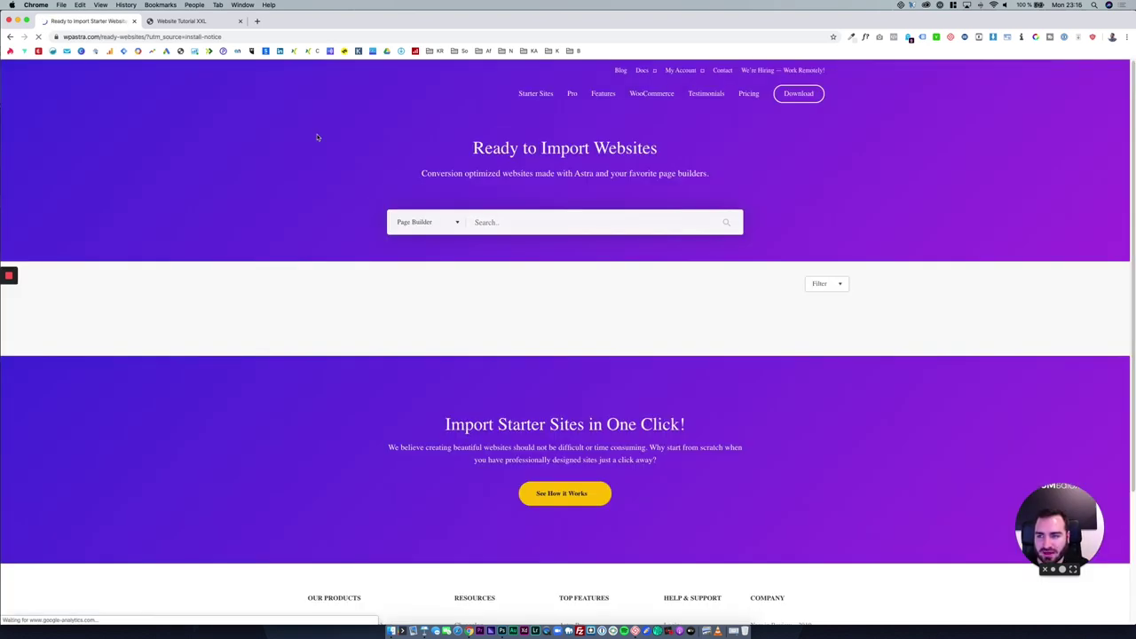
Browse Astra's Ready to Import starter sites, then go back twice to the WordPress Themes page.
{"action": "scroll", "coordinate": [253, 279], "scroll_direction": "down", "scroll_amount": 5}
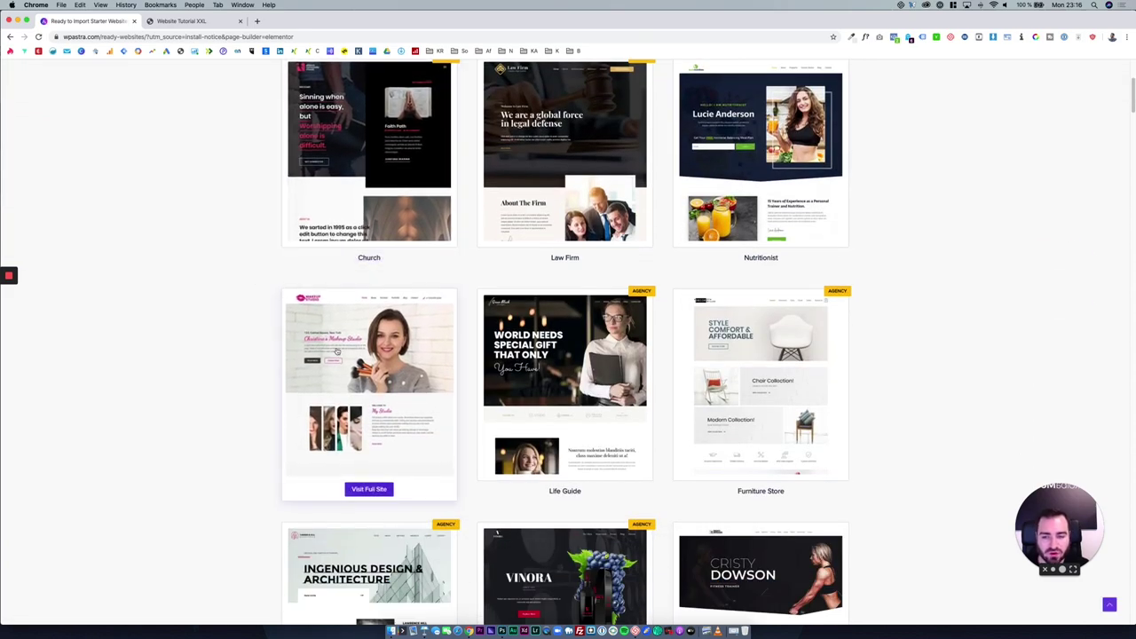
{"action": "scroll", "coordinate": [372, 355], "scroll_direction": "down", "scroll_amount": 4}
{"action": "scroll", "coordinate": [231, 239], "scroll_direction": "up", "scroll_amount": 10}
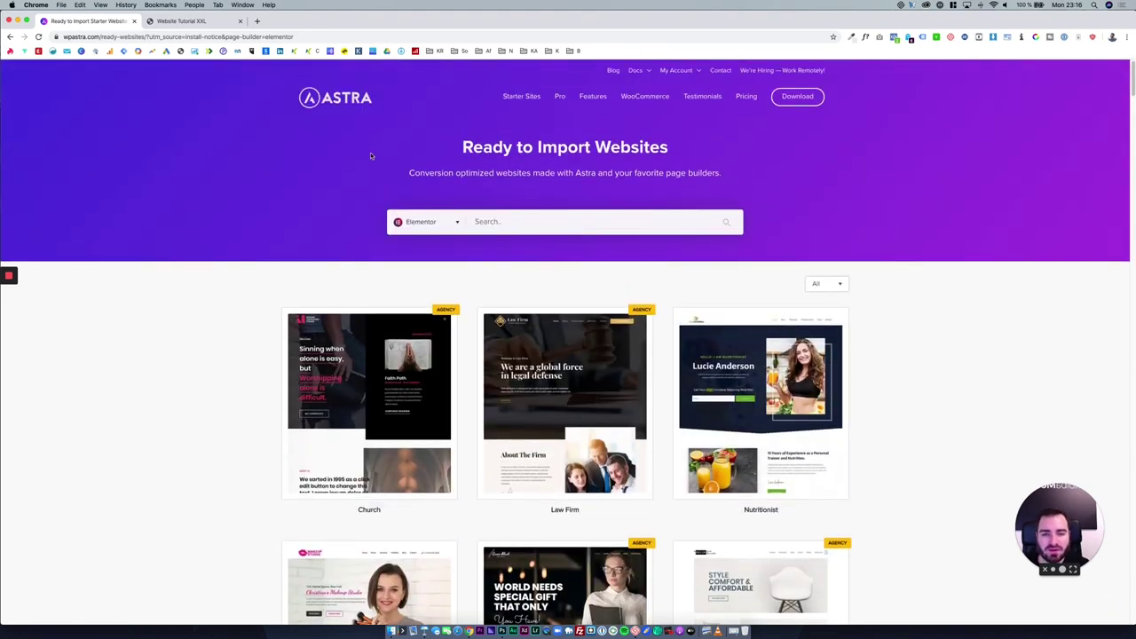
{"action": "left_click", "coordinate": [11, 37]}
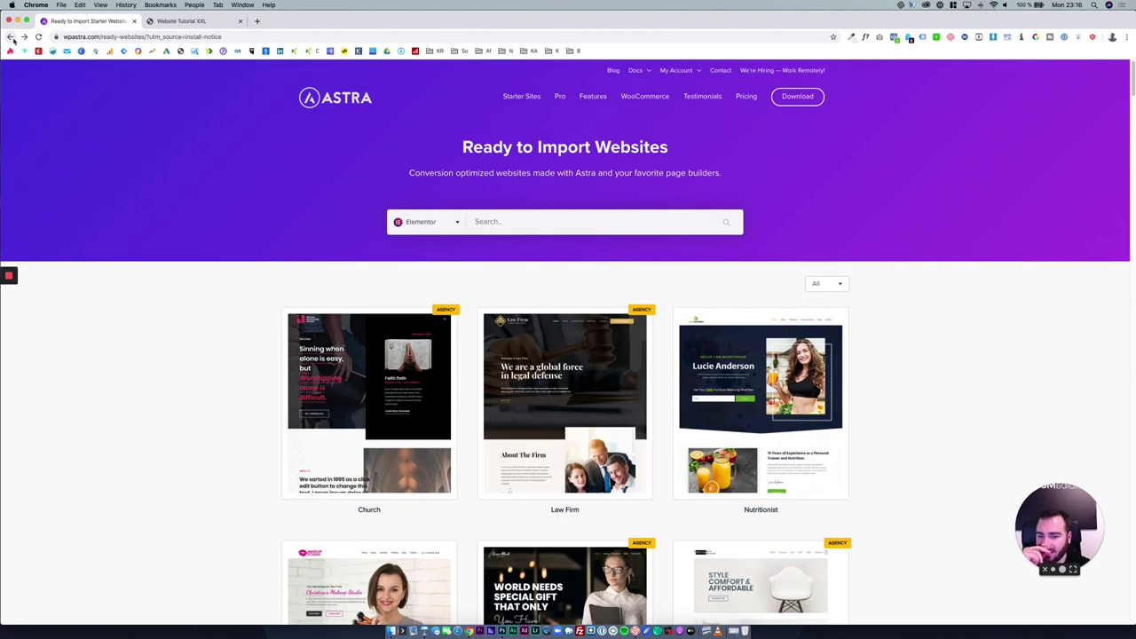
{"action": "left_click", "coordinate": [10, 37]}
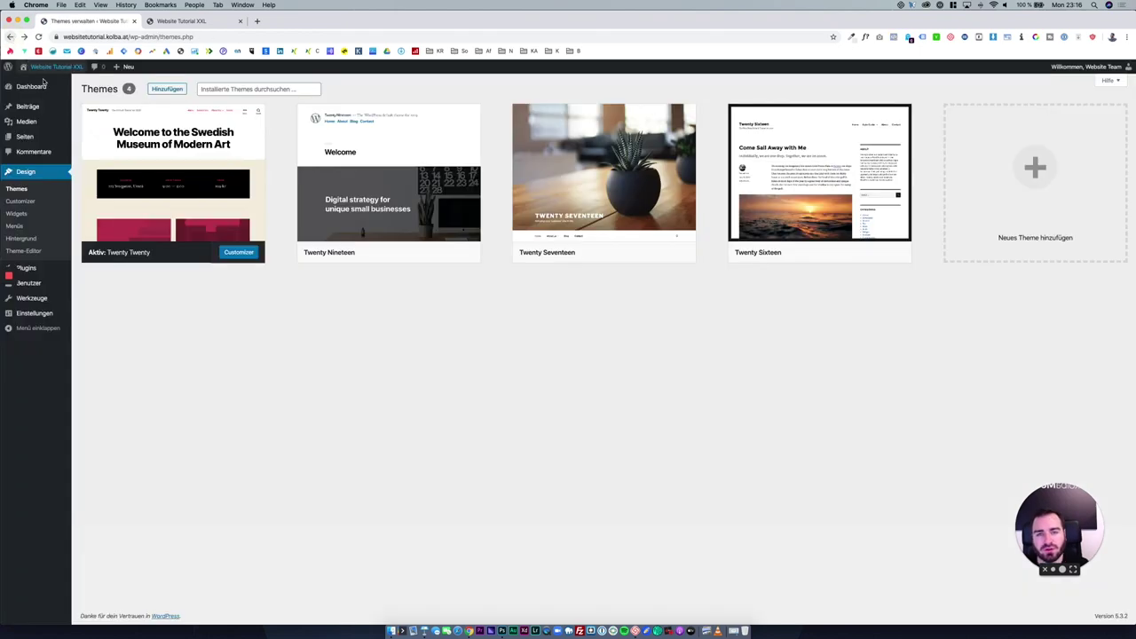
Bulk-delete all installed plugins (Akismet Anti-Spam, Hello Dolly), then start a search on the Add Plugins page.
{"action": "left_click", "coordinate": [43, 270]}
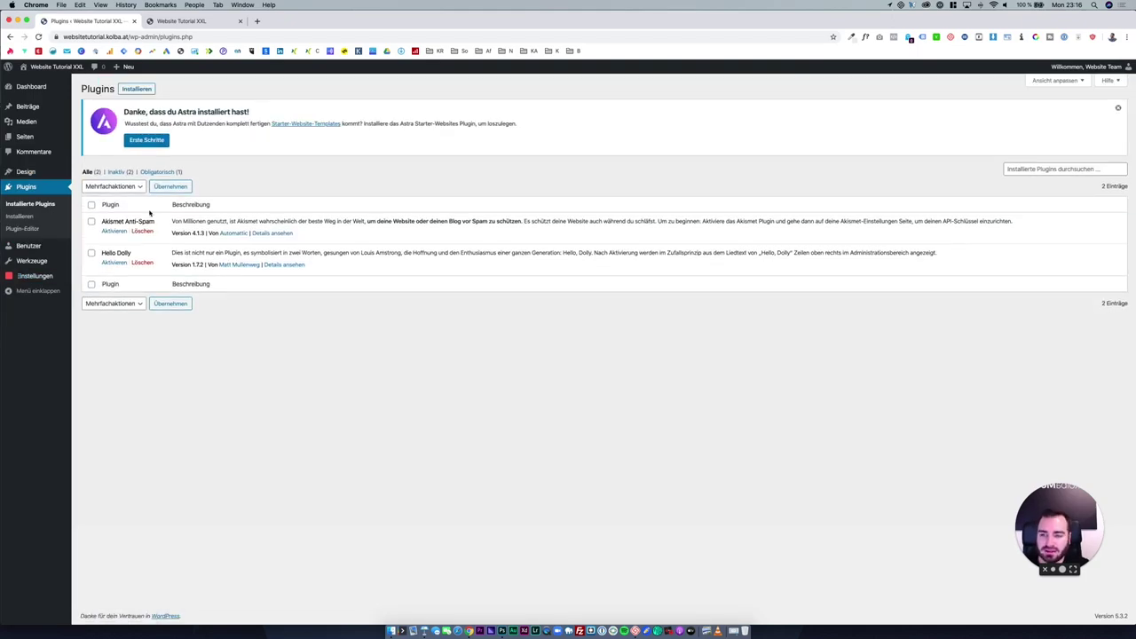
{"action": "left_click", "coordinate": [92, 205]}
{"action": "left_click", "coordinate": [112, 186]}
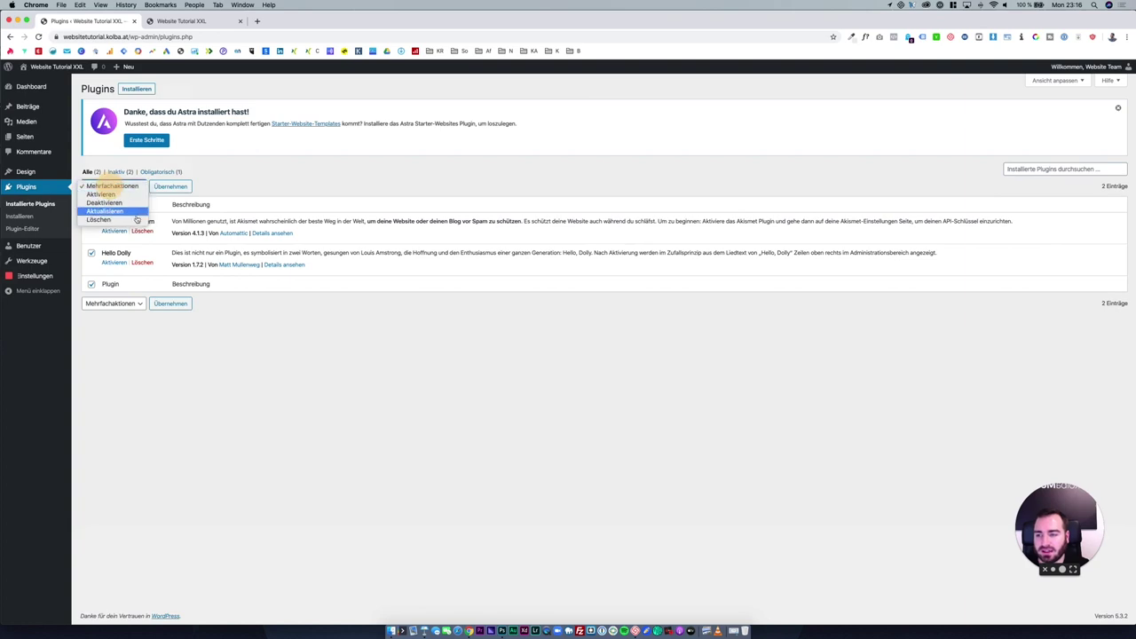
{"action": "left_click", "coordinate": [170, 186]}
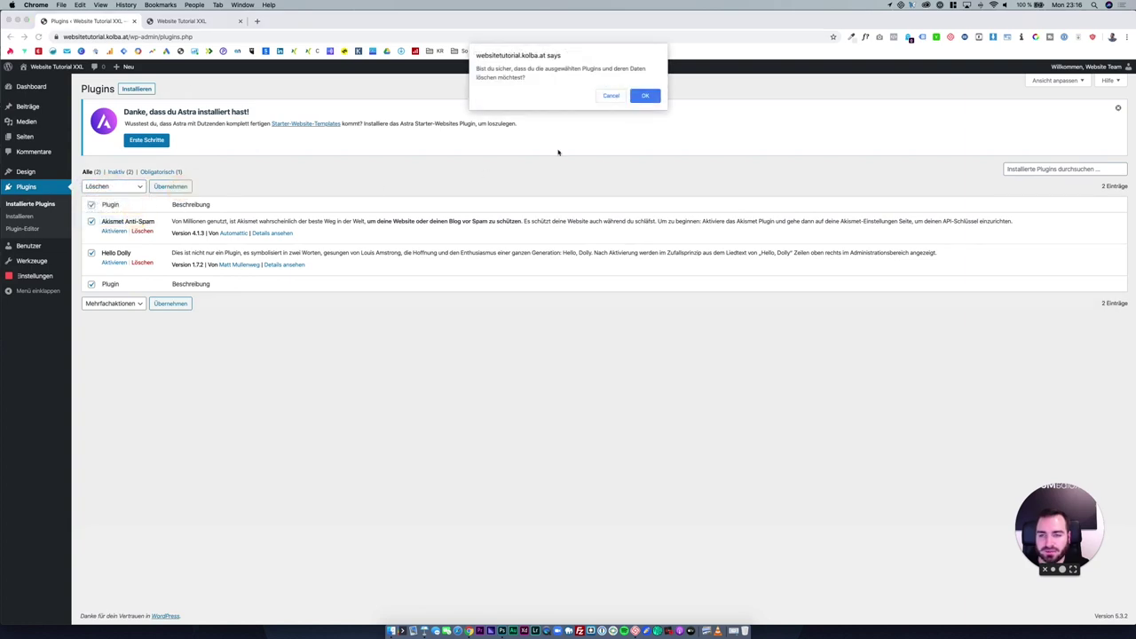
{"action": "left_click", "coordinate": [643, 97]}
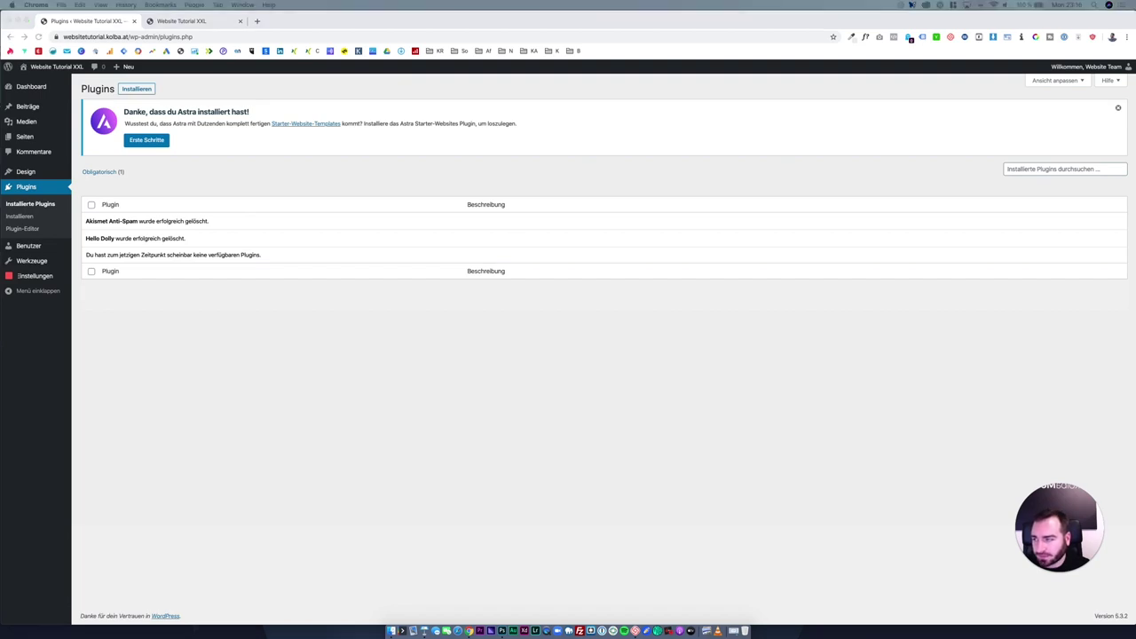
{"action": "left_click", "coordinate": [146, 88]}
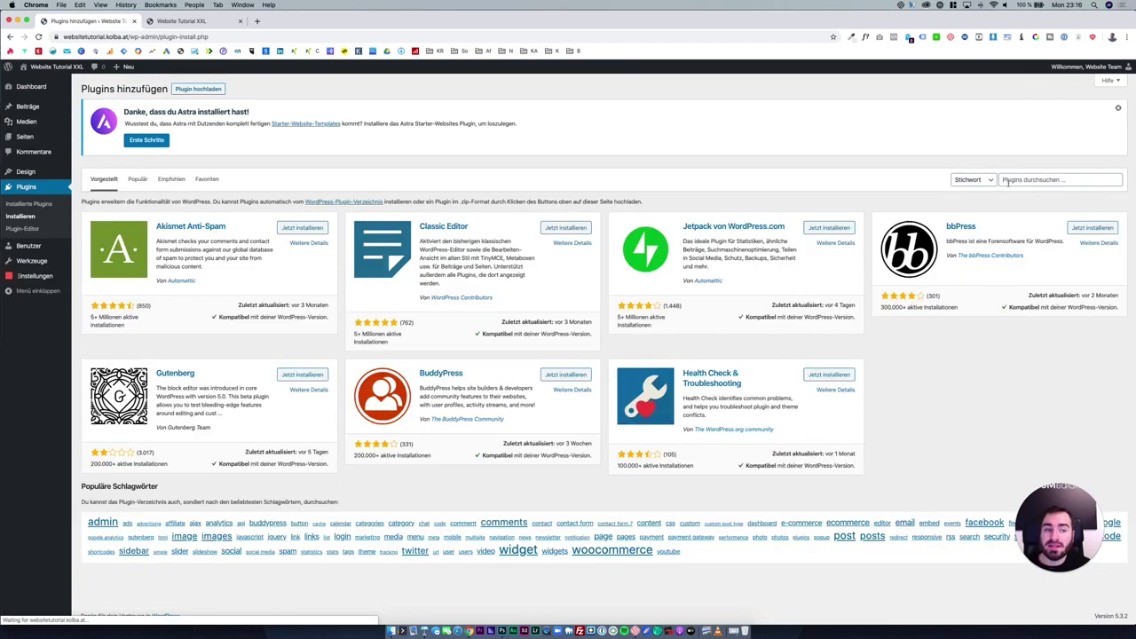
{"action": "left_click", "coordinate": [1009, 180]}
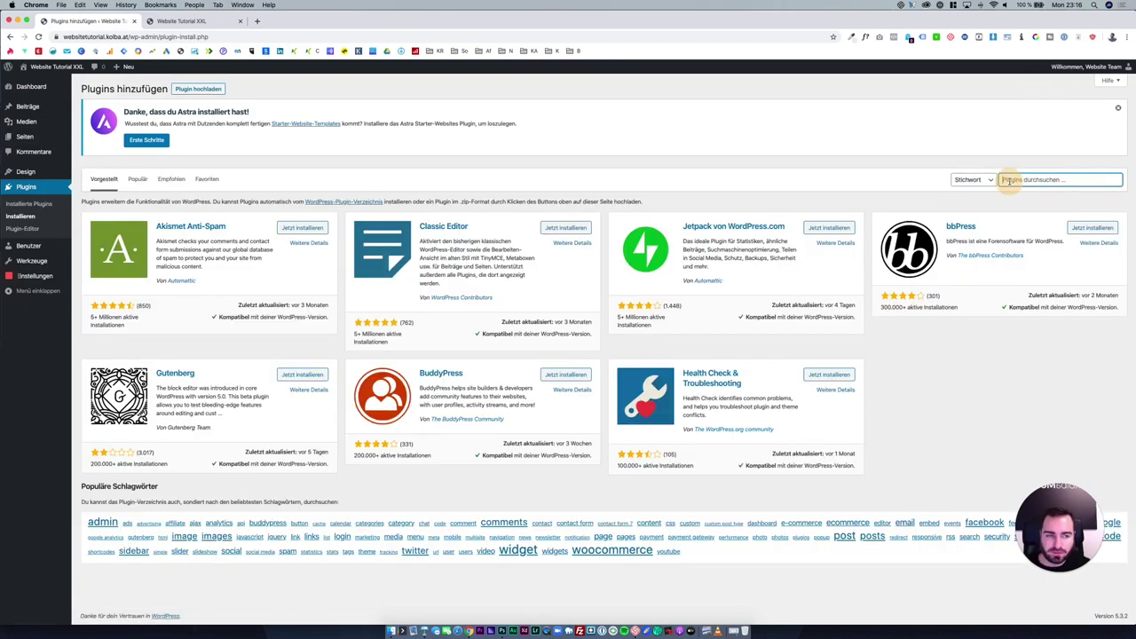
Search the directory for 'elementor', then install and activate Elementor Page Builder.
{"action": "type", "text": "eleme"}
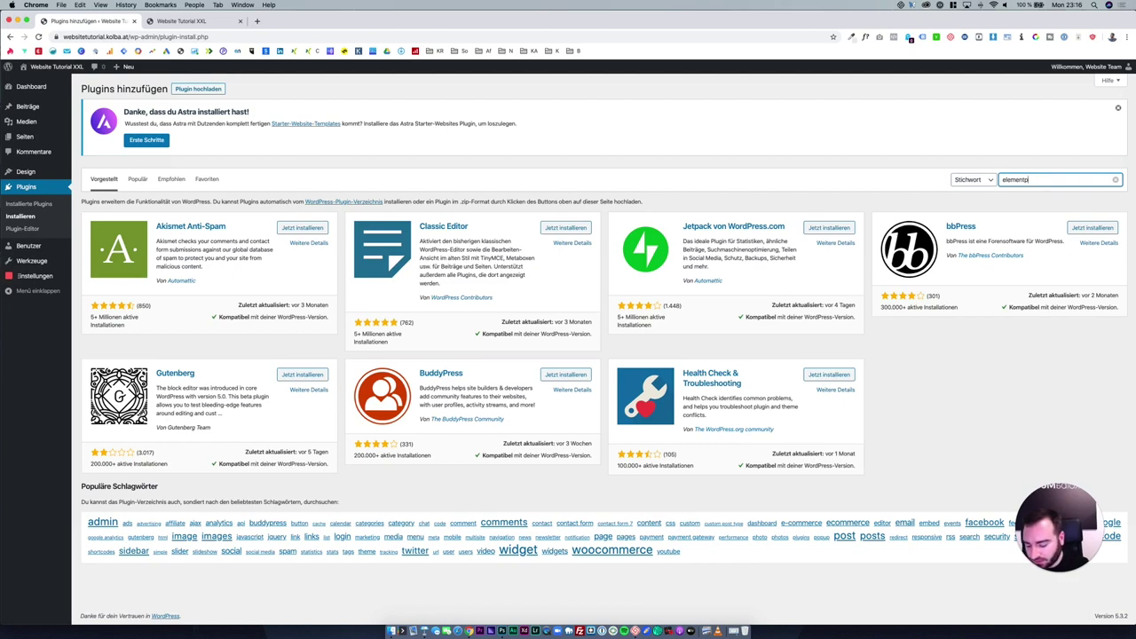
{"action": "type", "text": "ntpor"}
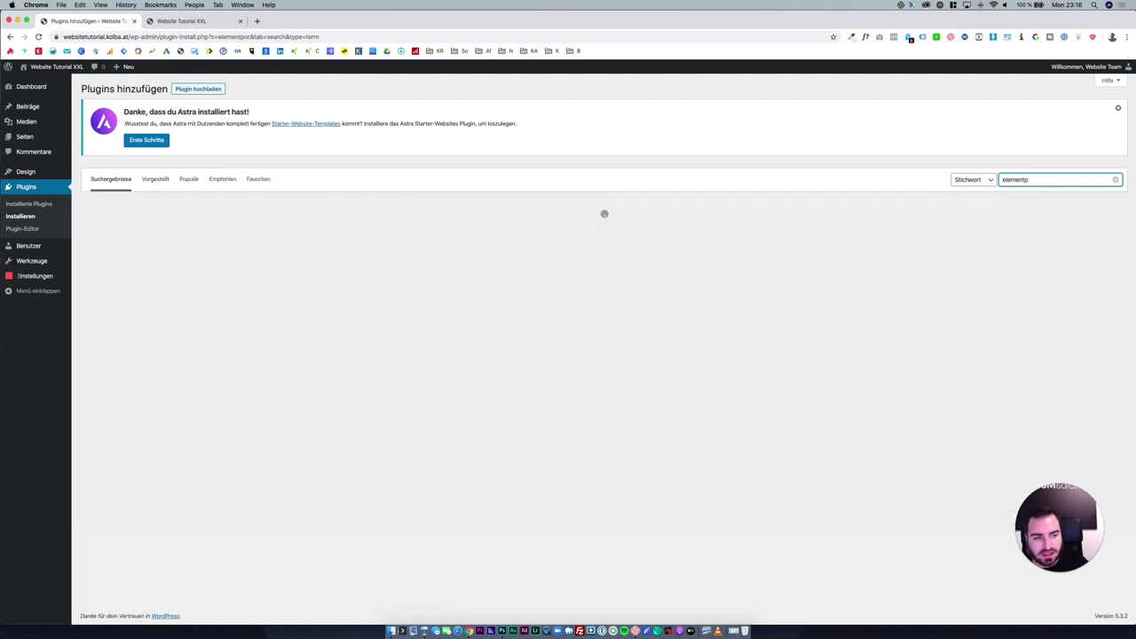
{"action": "key", "text": "BackSpace"}
{"action": "key", "text": "BackSpace"}
{"action": "key", "text": "BackSpace"}
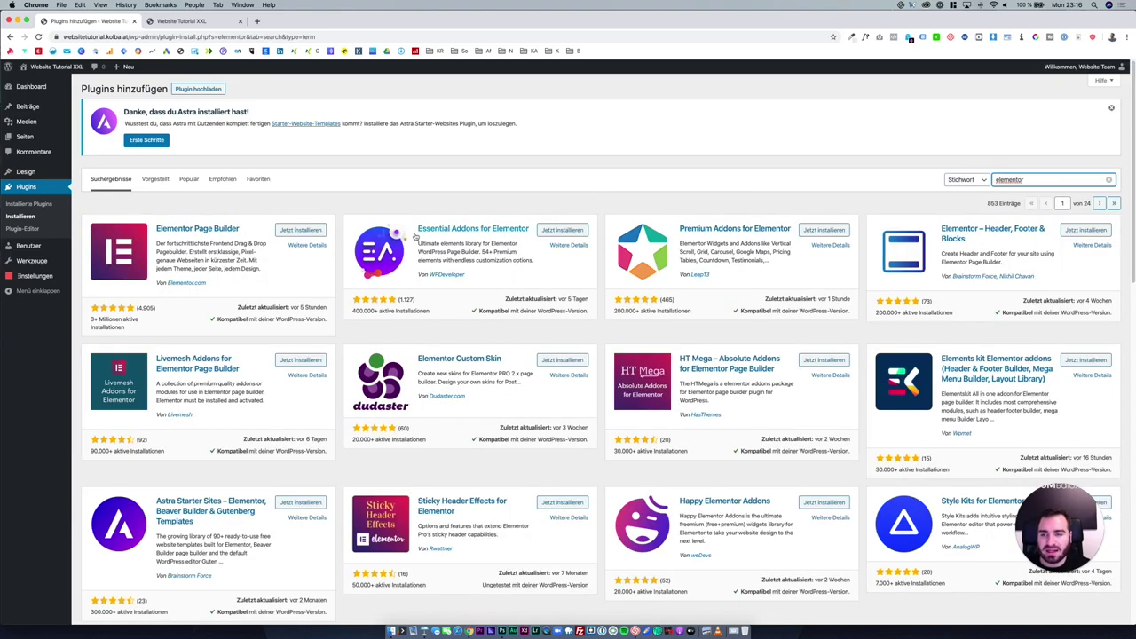
{"action": "left_click", "coordinate": [312, 229]}
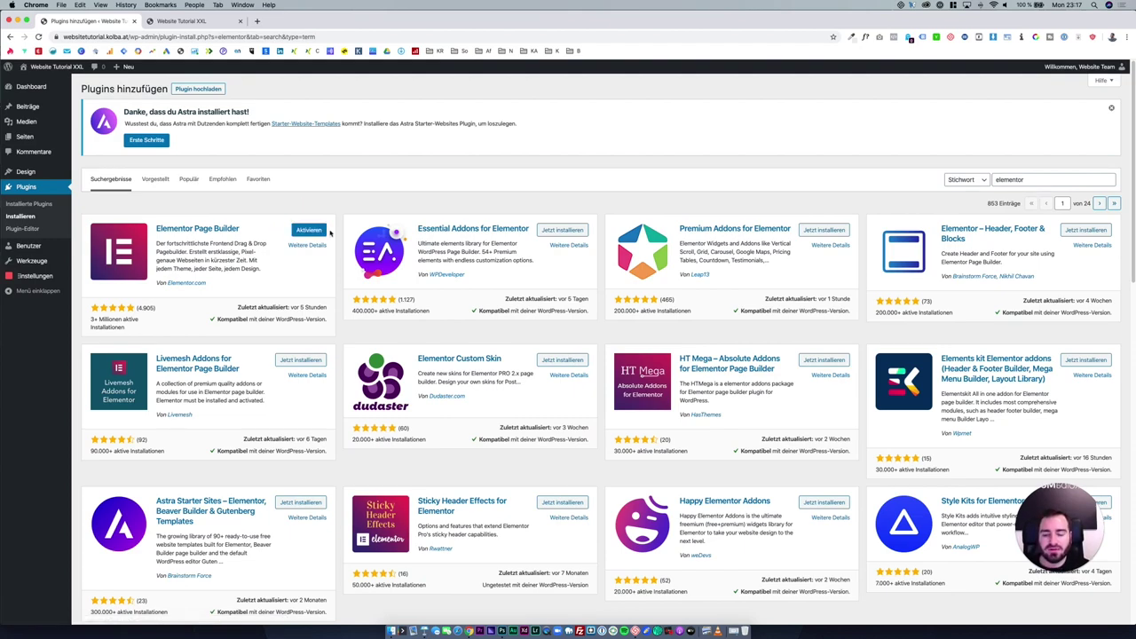
{"action": "left_click", "coordinate": [318, 230]}
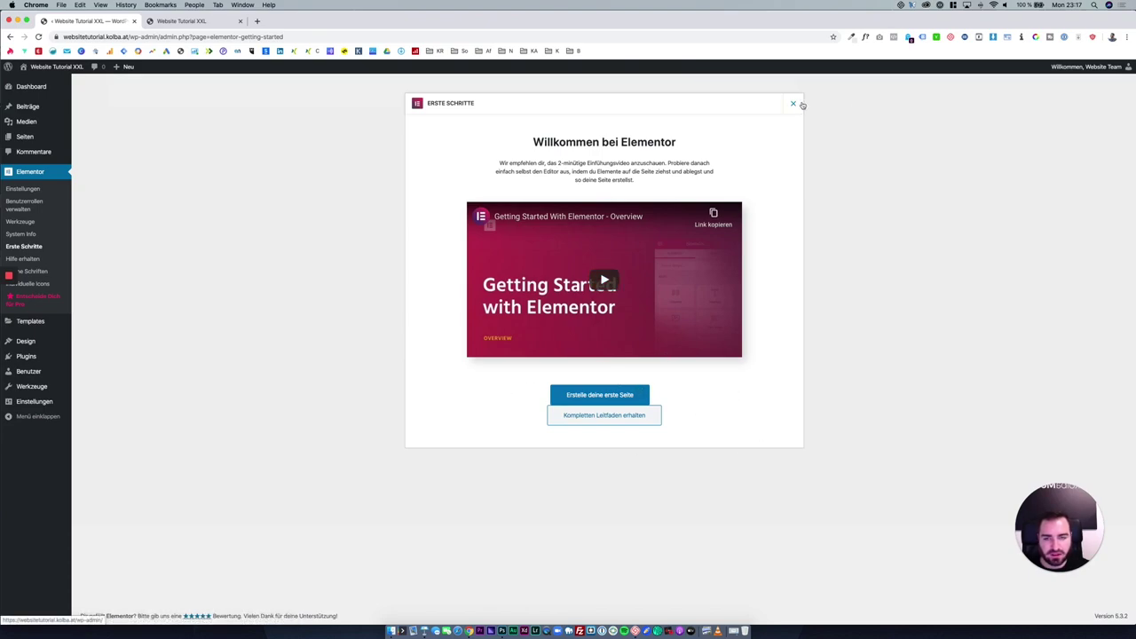
Close the Elementor Erste Schritte dialog, dismiss the Astra dashboard notice, and go to Plugins.
{"action": "left_click", "coordinate": [793, 104]}
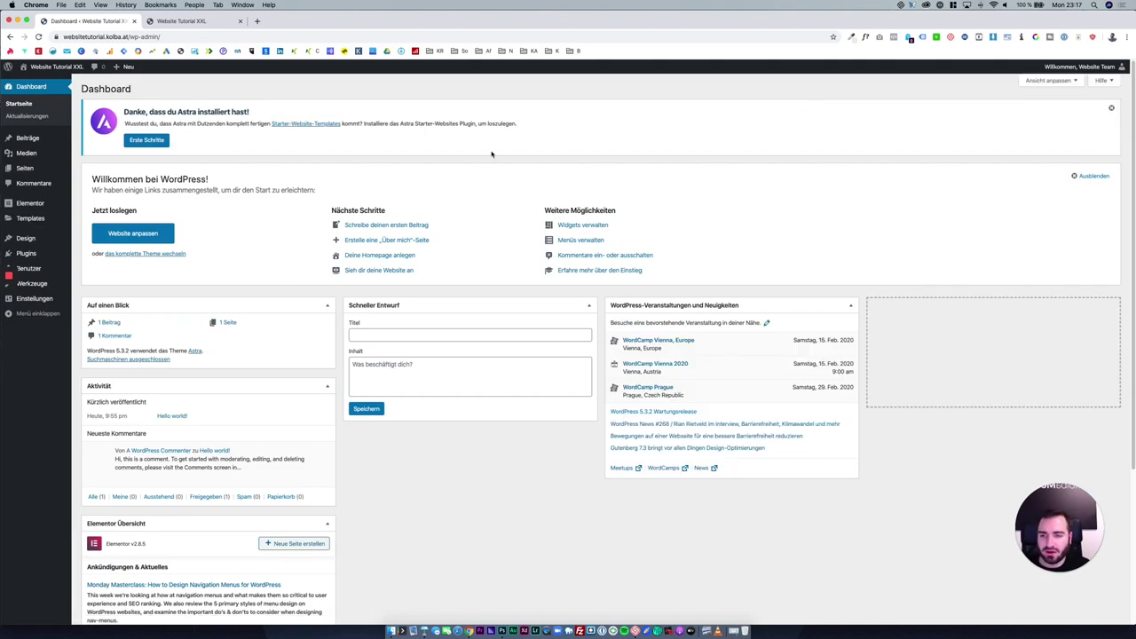
{"action": "left_click", "coordinate": [1109, 111]}
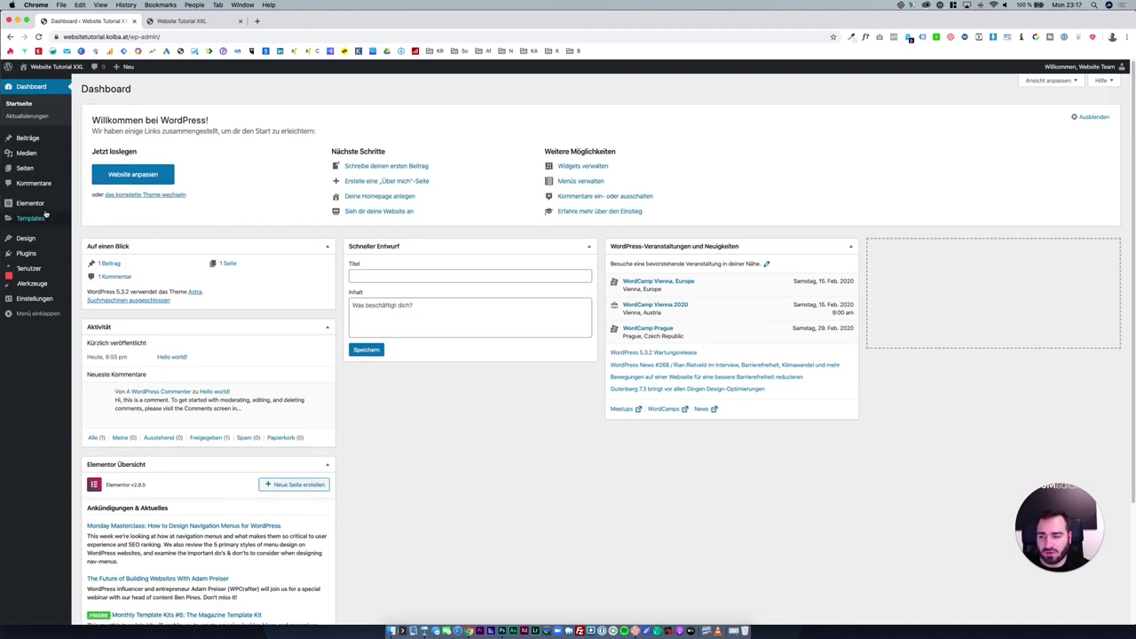
{"action": "mouse_move", "coordinate": [45, 217]}
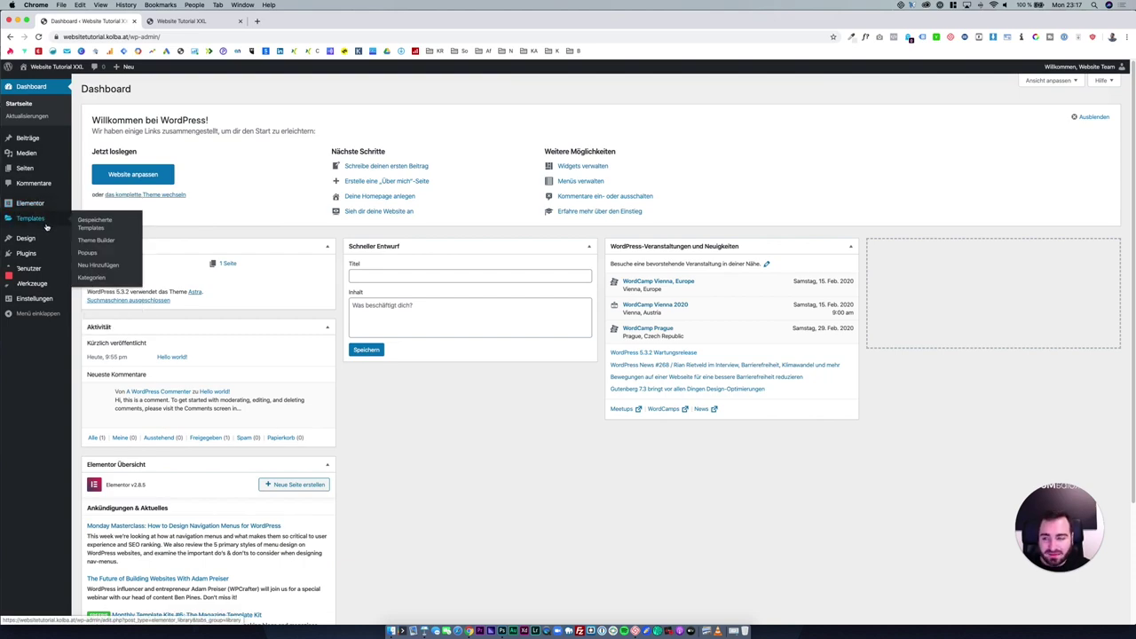
{"action": "left_click", "coordinate": [50, 253]}
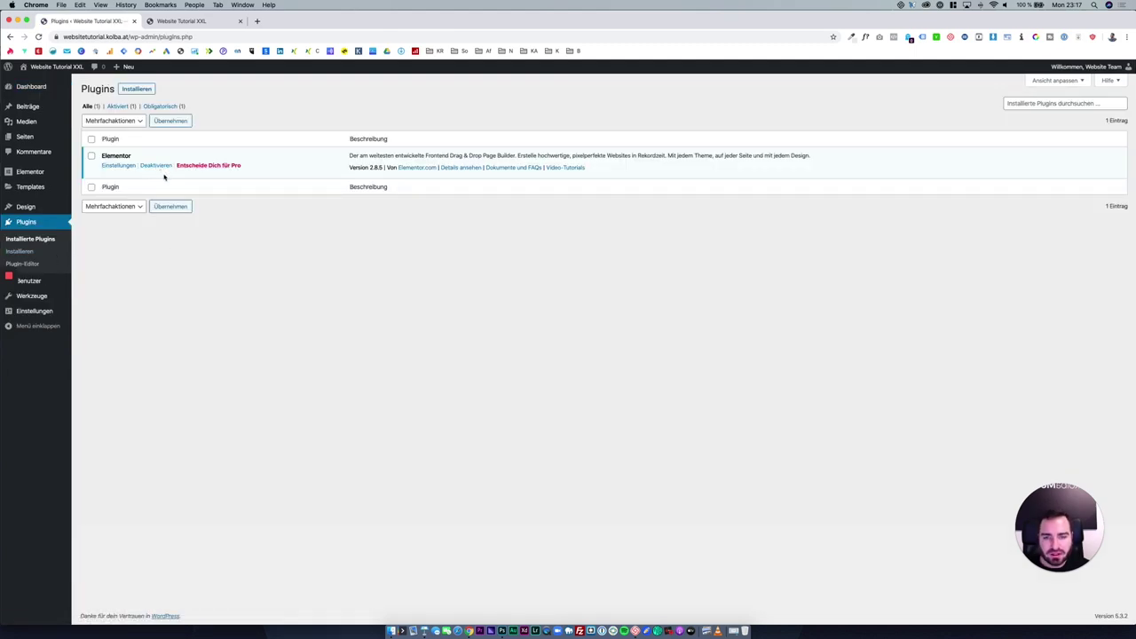
Deactivate Elementor, skipping the feedback form, then reactivate it.
{"action": "left_click", "coordinate": [163, 167]}
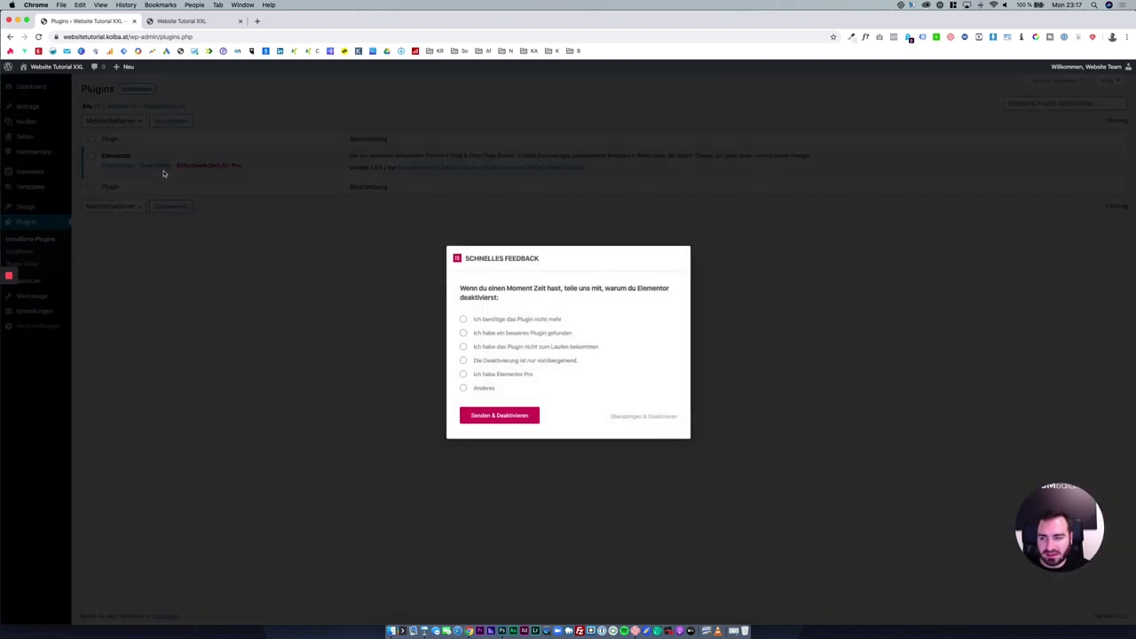
{"action": "left_click", "coordinate": [621, 417]}
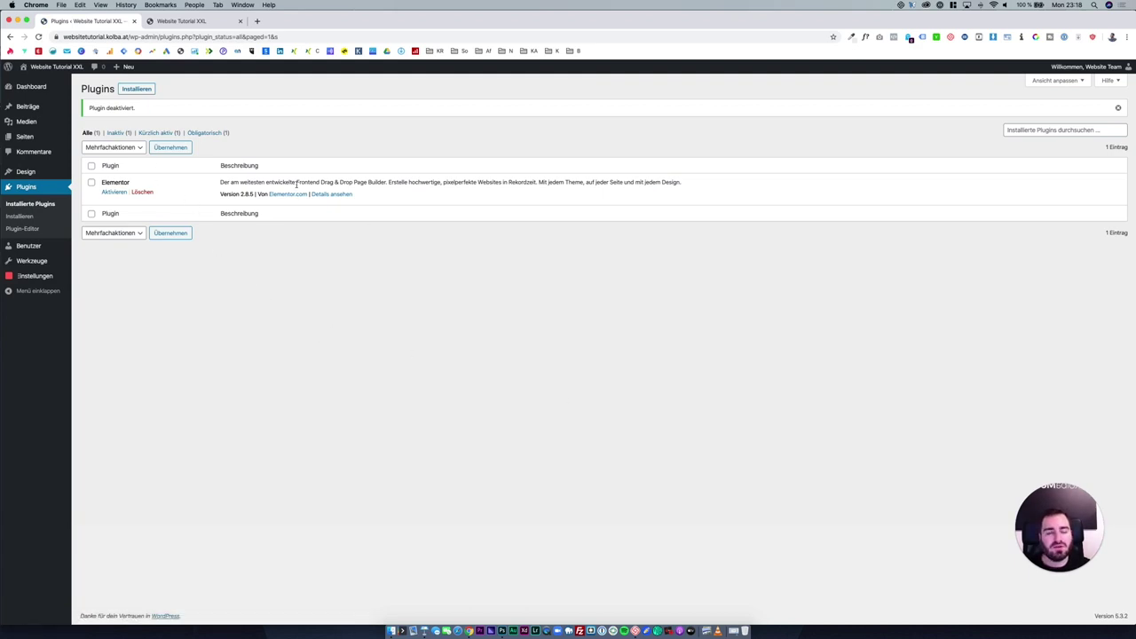
{"action": "mouse_move", "coordinate": [53, 171]}
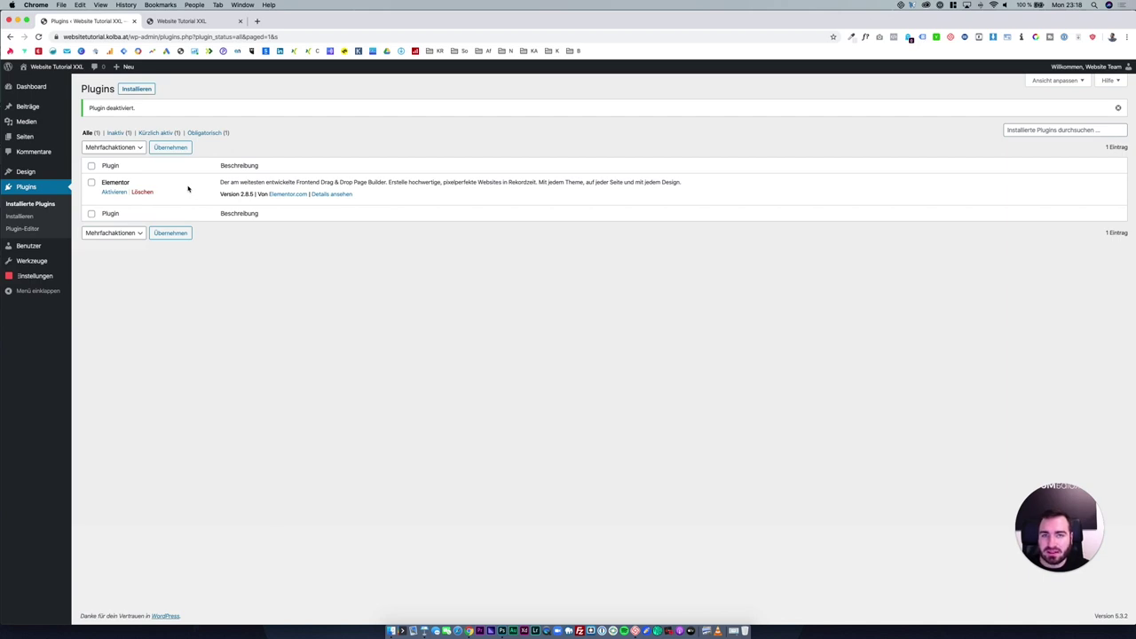
{"action": "left_click", "coordinate": [124, 193]}
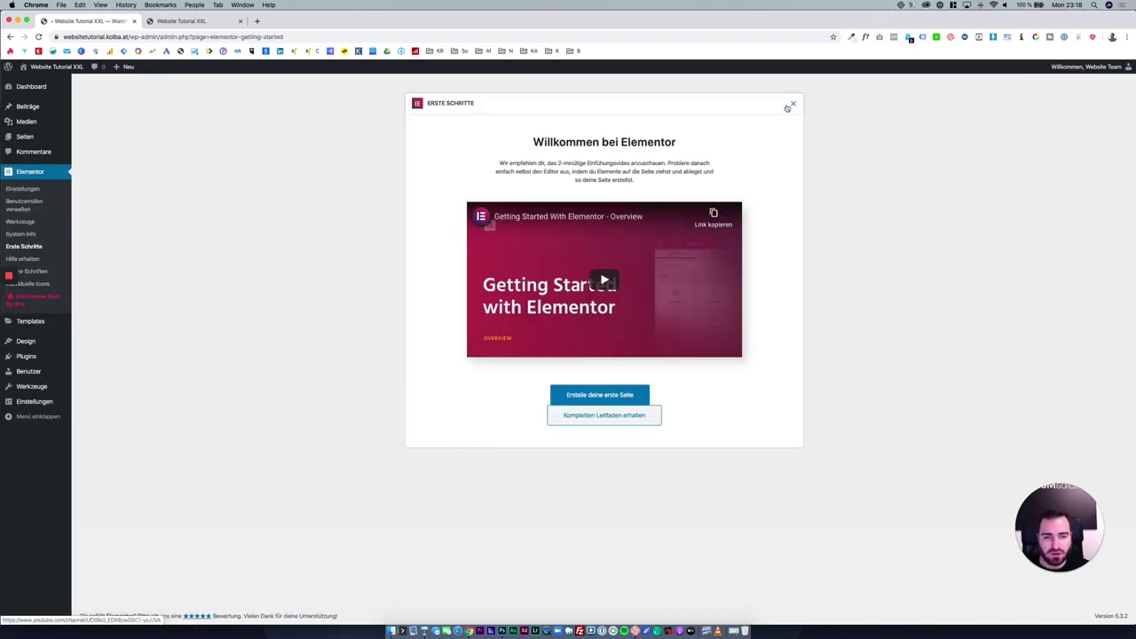
Close the Elementor welcome, glance at Templates, then open Elementor's Generell settings tab.
{"action": "left_click", "coordinate": [789, 106]}
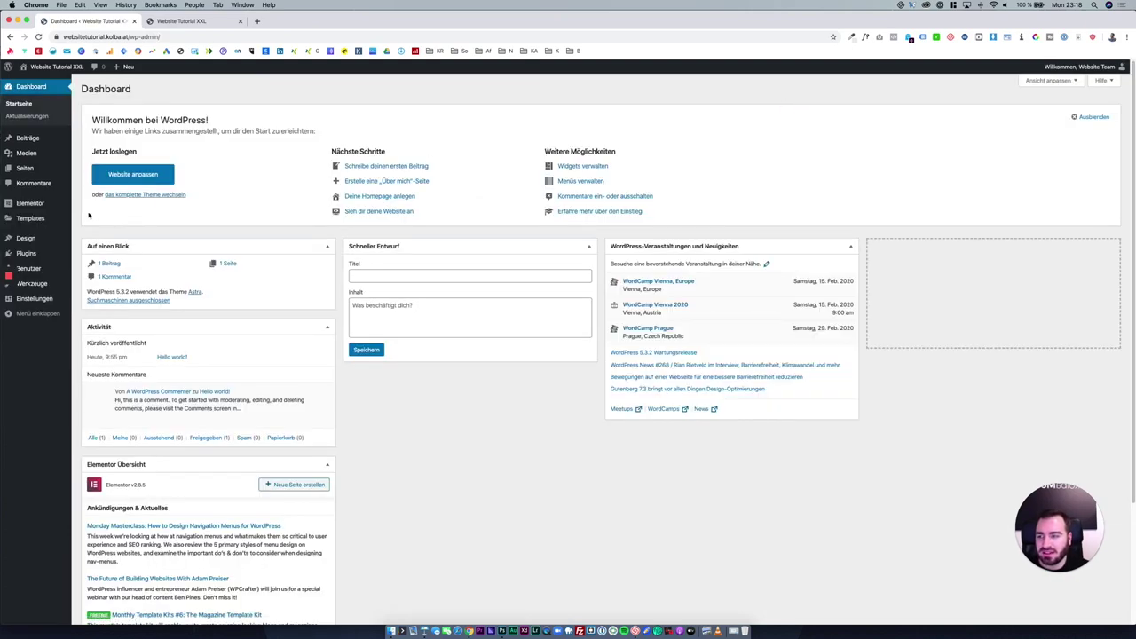
{"action": "left_click", "coordinate": [42, 205]}
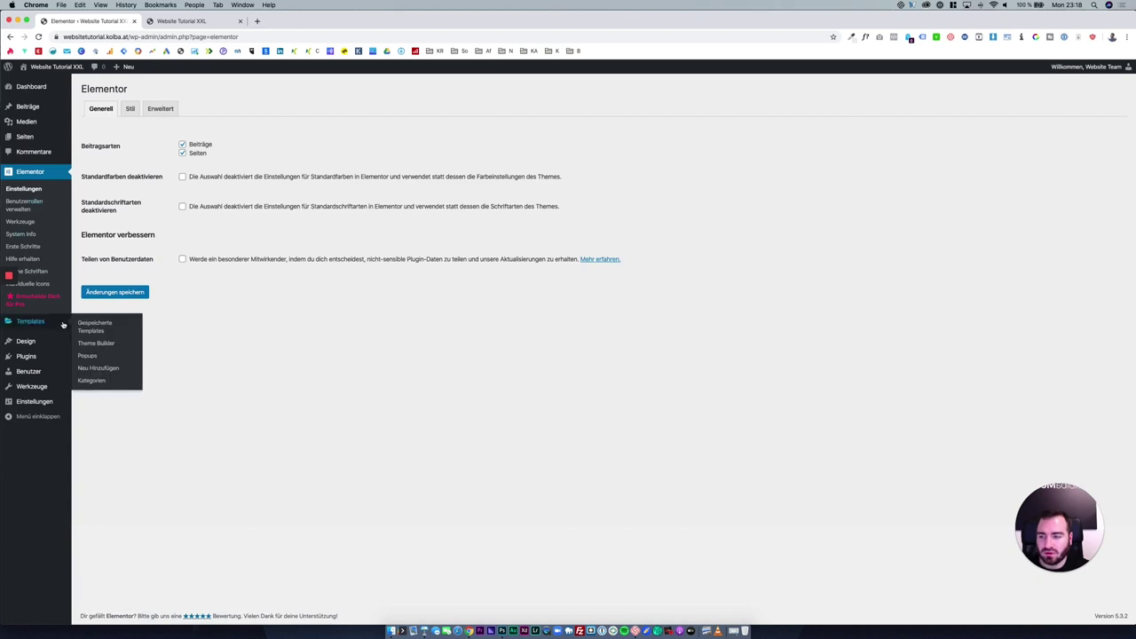
{"action": "left_click", "coordinate": [63, 325]}
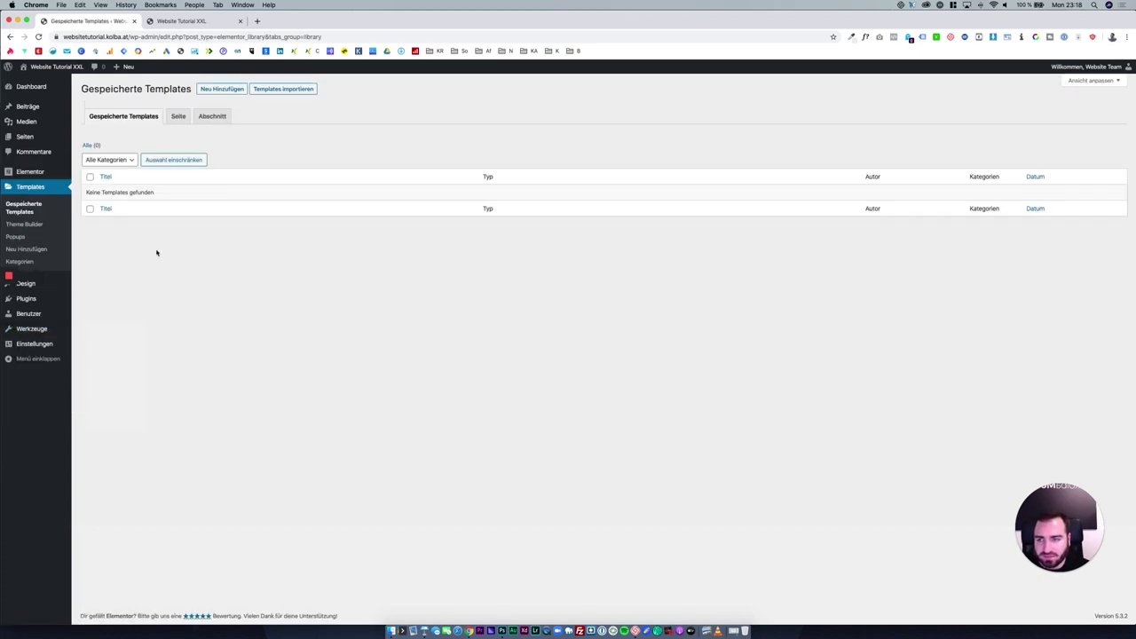
{"action": "left_click", "coordinate": [40, 171]}
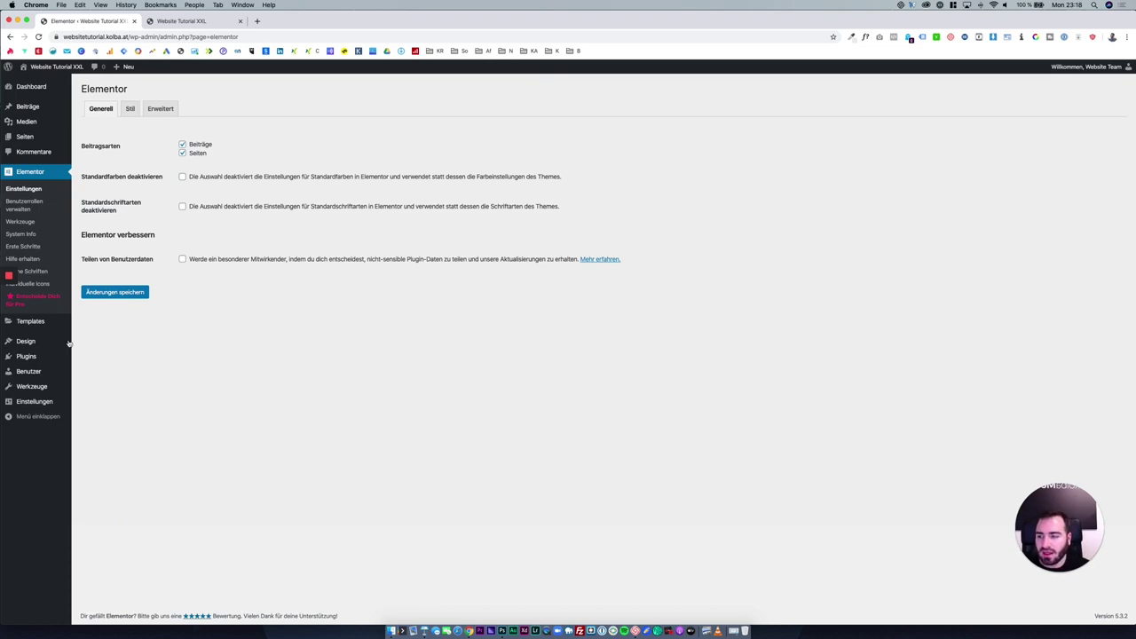
{"action": "mouse_move", "coordinate": [69, 343]}
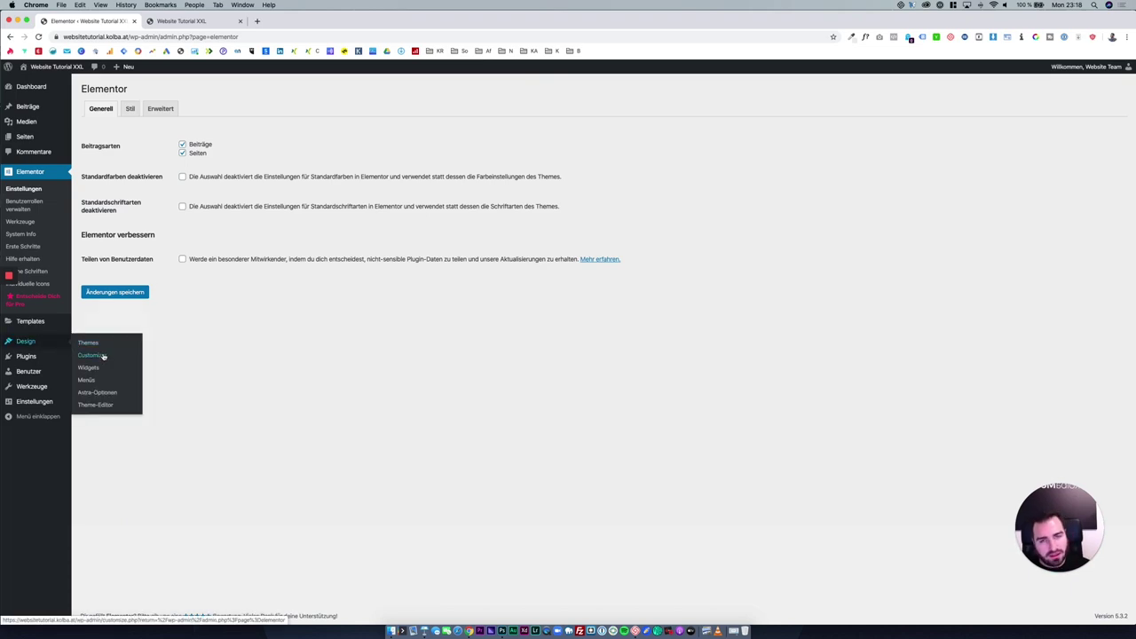
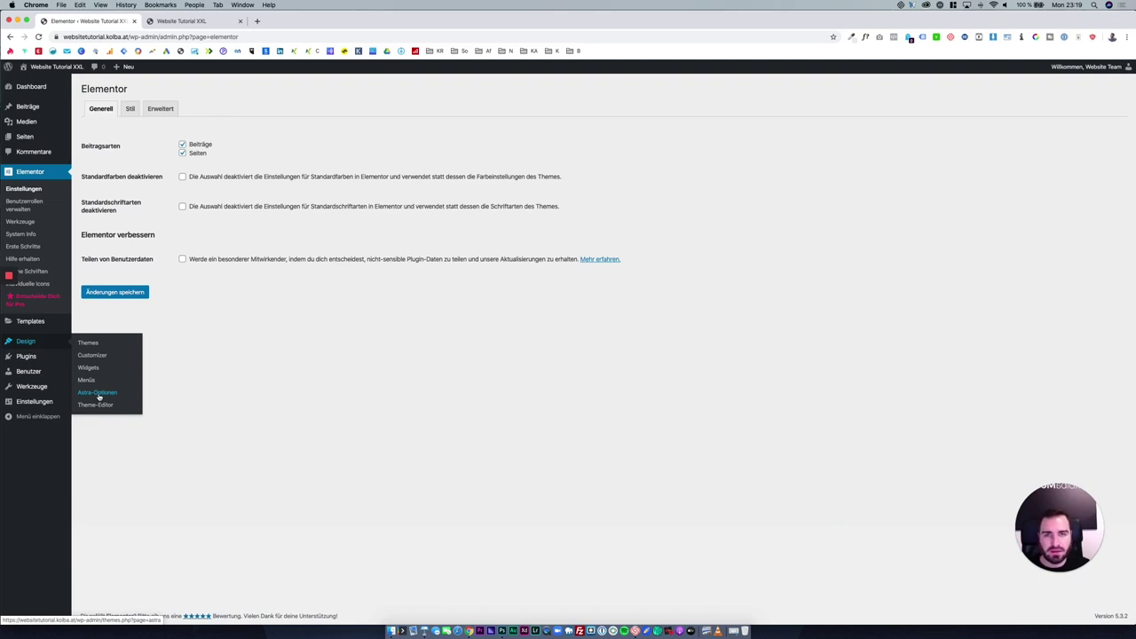
Launch the Astra Customizer, look into Global, then open the Header section.
{"action": "left_click", "coordinate": [92, 354]}
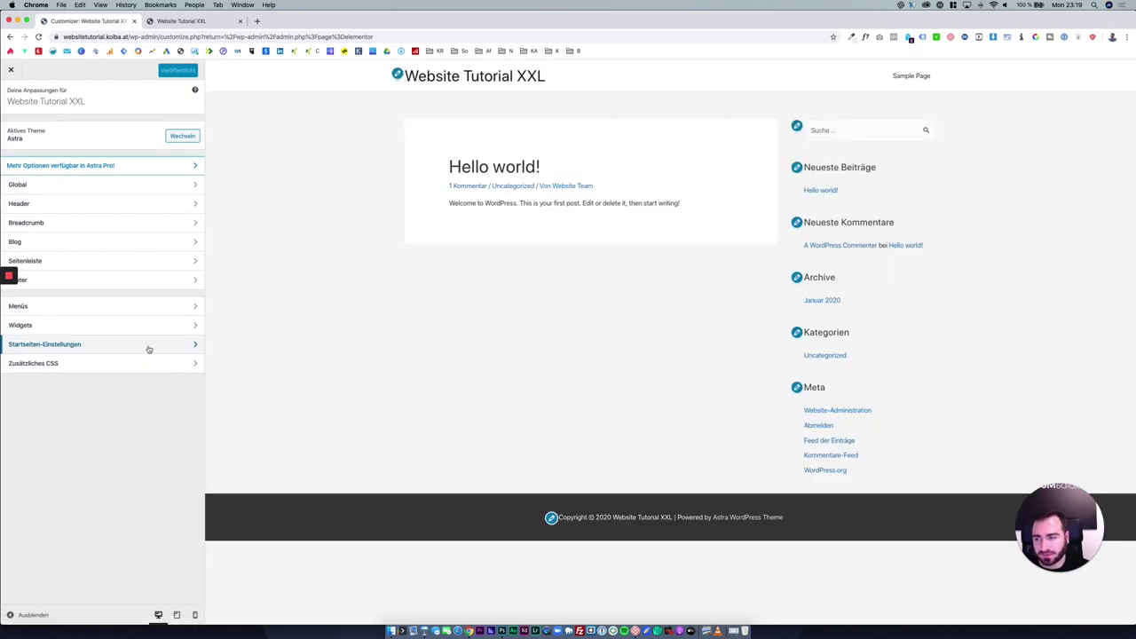
{"action": "left_click", "coordinate": [127, 184]}
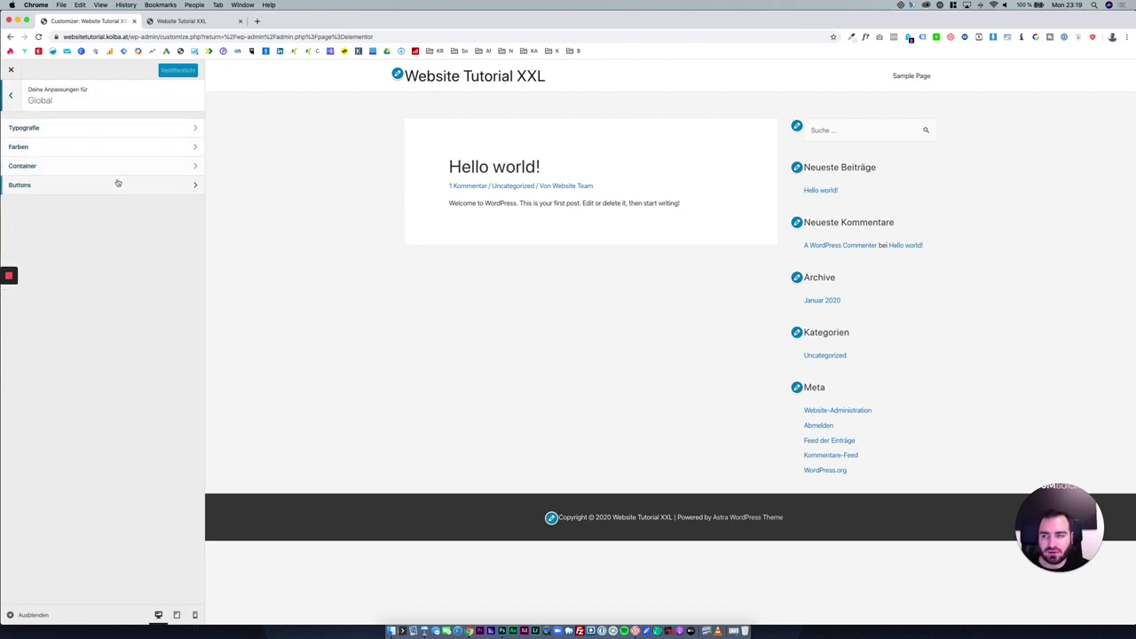
{"action": "left_click", "coordinate": [11, 96]}
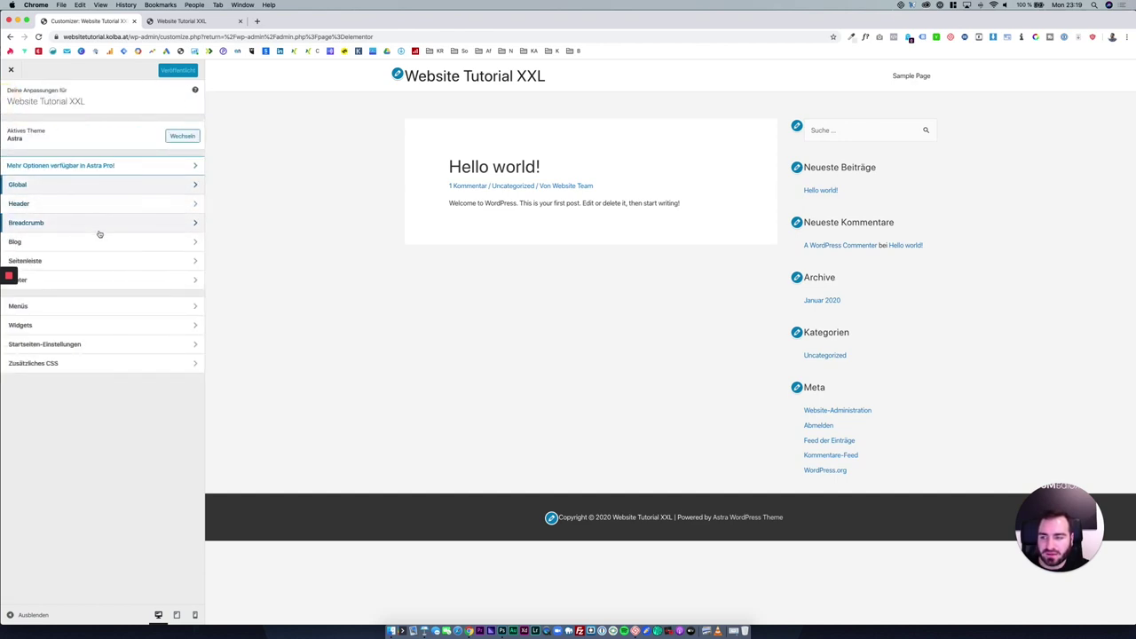
{"action": "left_click_drag", "start_coordinate": [274, 21], "coordinate": [287, 22]}
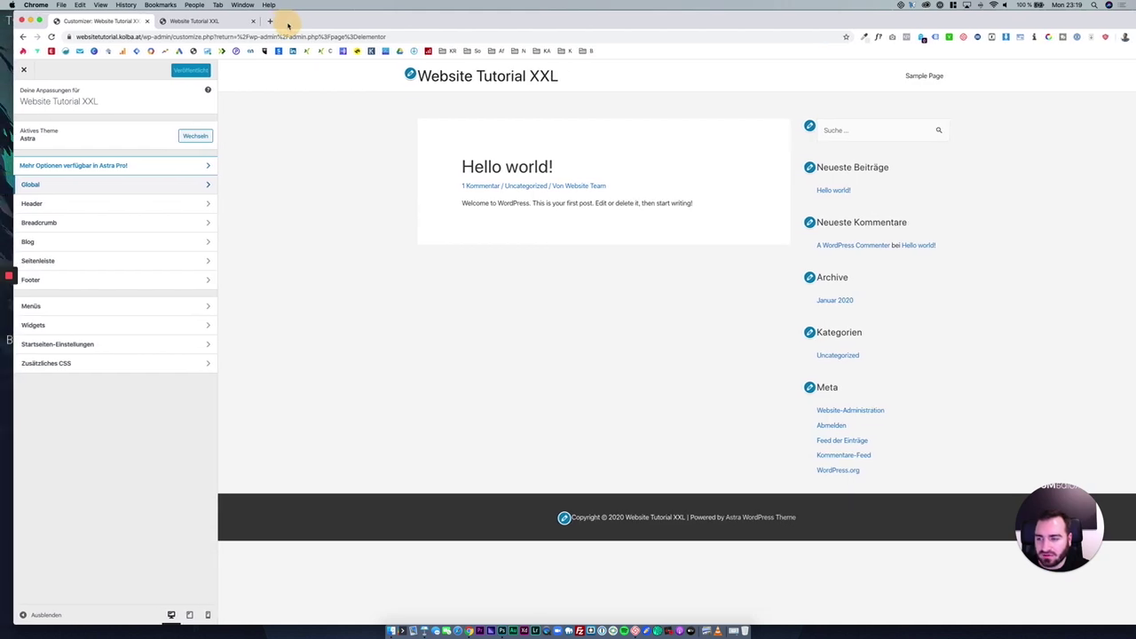
{"action": "left_click", "coordinate": [75, 211]}
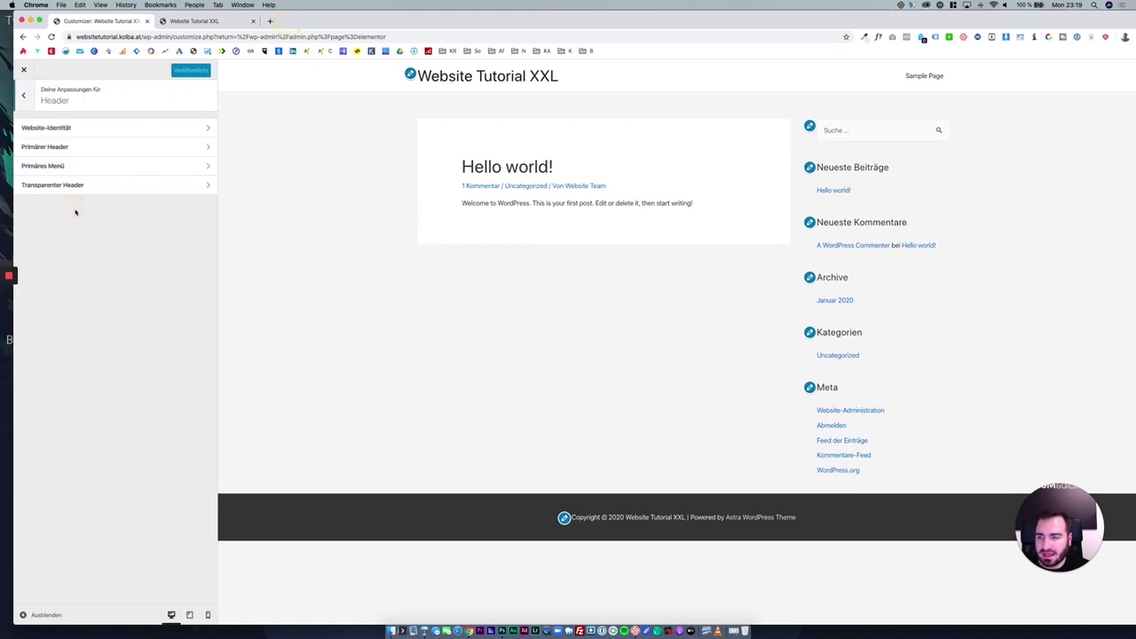
Upload logo.png into the media library and set it, cropped, as the site logo.
{"action": "left_click", "coordinate": [88, 132]}
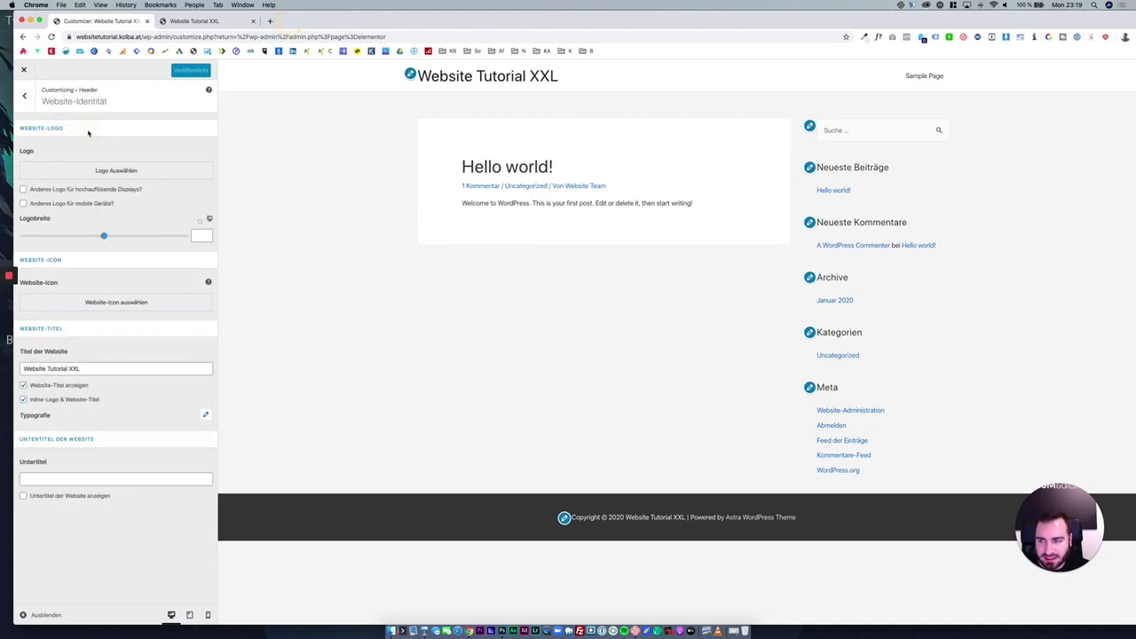
{"action": "left_click", "coordinate": [81, 176]}
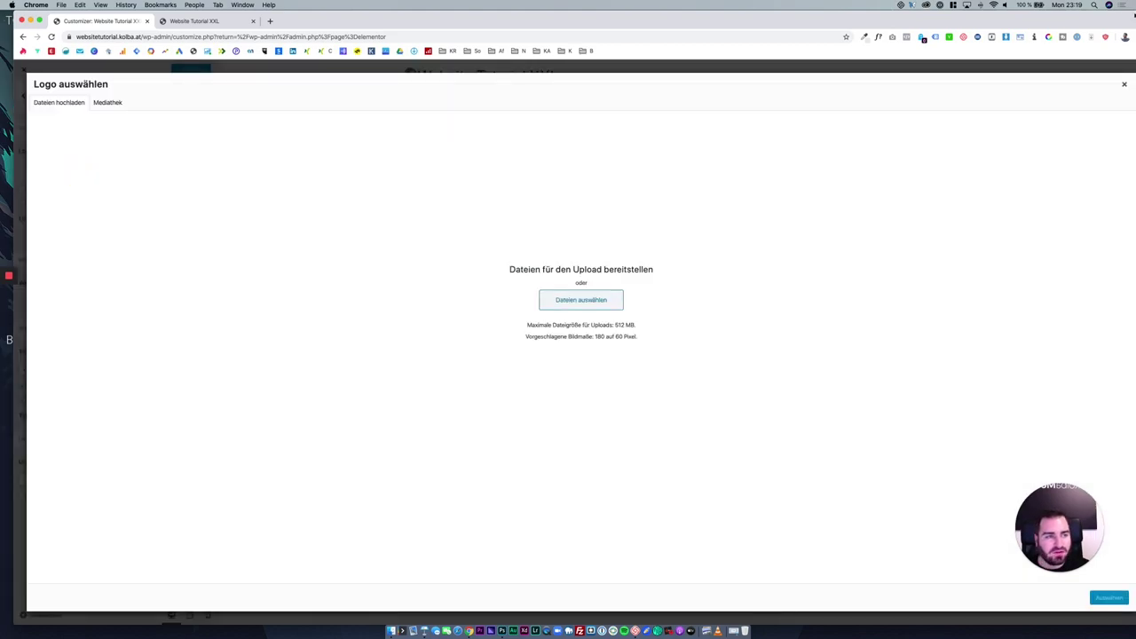
{"action": "key", "text": "ctrl+alt+Up"}
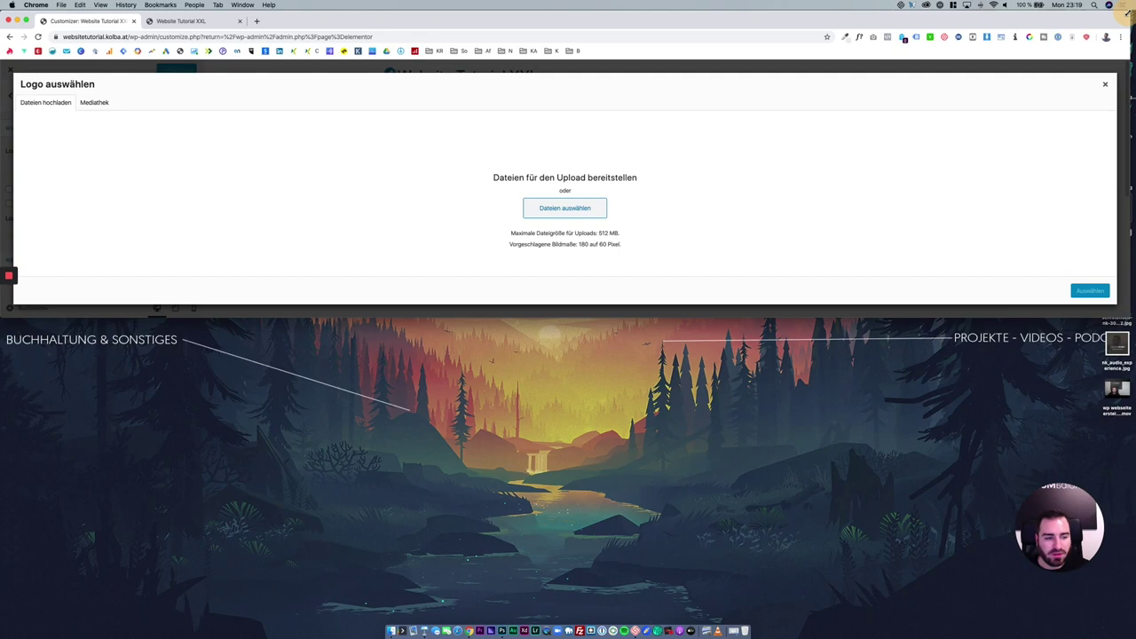
{"action": "key", "text": "ctrl+alt+Return"}
{"action": "left_click", "coordinate": [131, 164]}
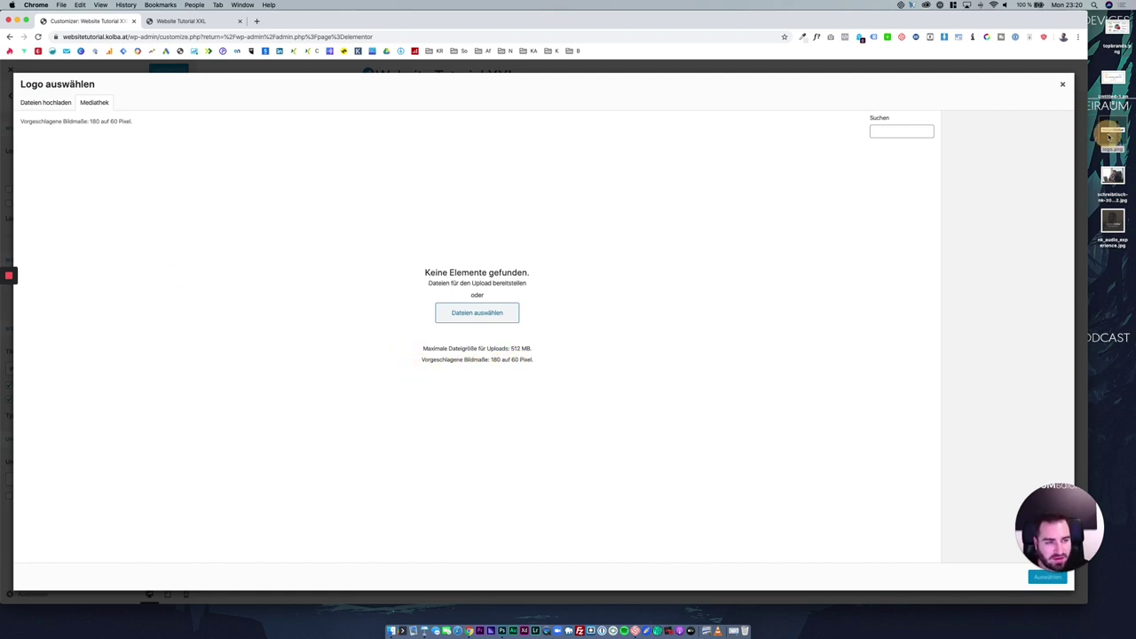
{"action": "left_click_drag", "start_coordinate": [1109, 135], "coordinate": [479, 234]}
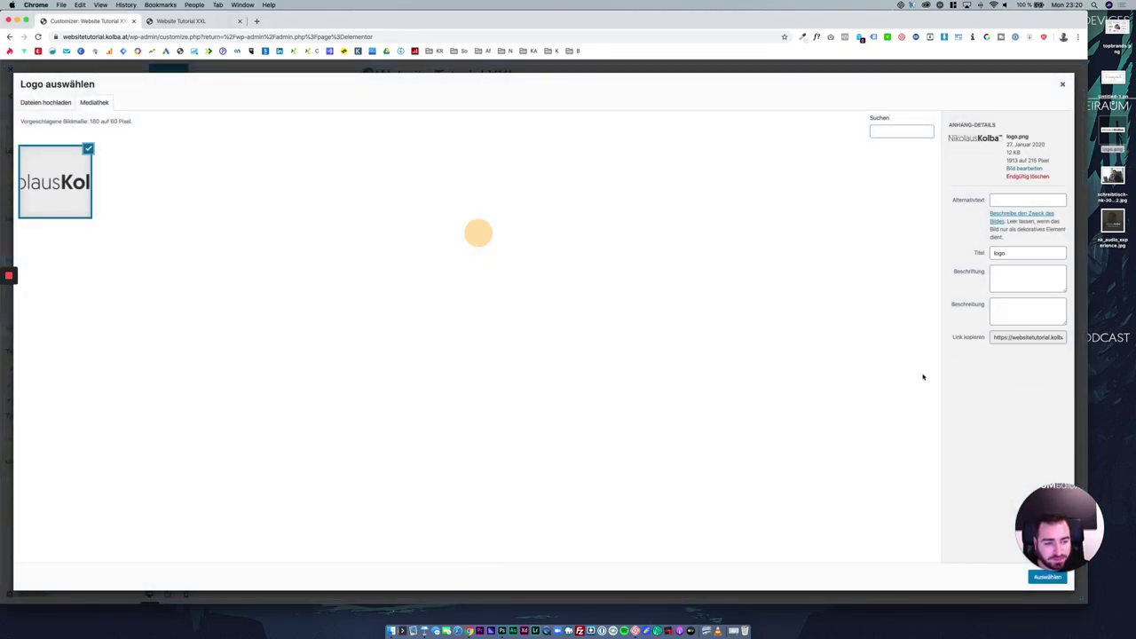
{"action": "left_click", "coordinate": [1045, 578]}
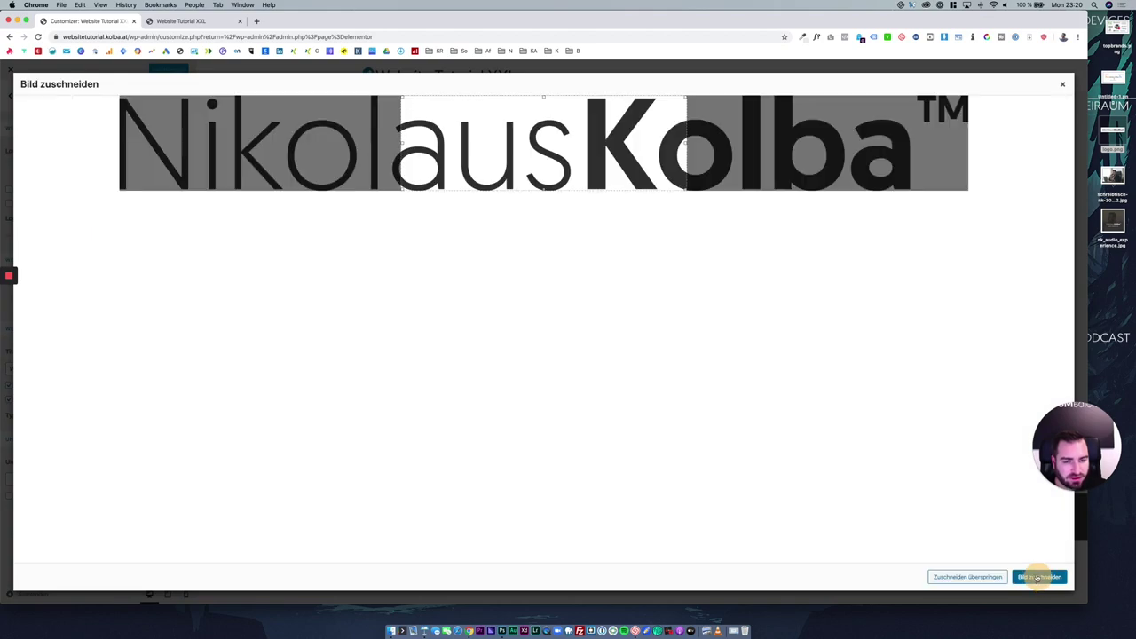
{"action": "left_click", "coordinate": [952, 579]}
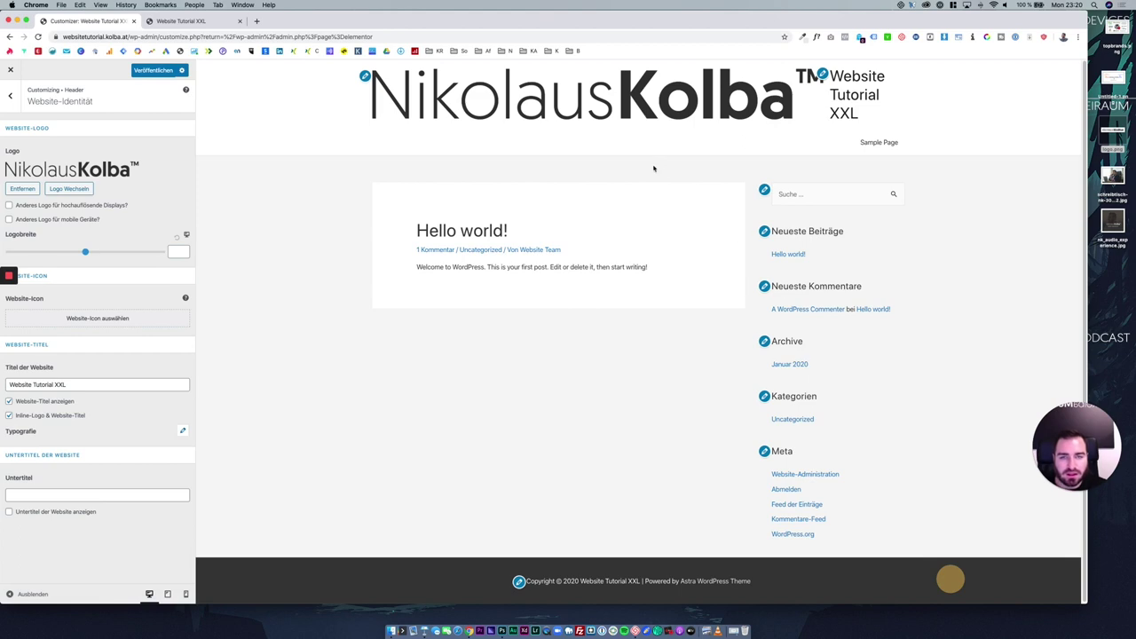
Reduce the logo width to 177 and switch off Website-Titel anzeigen.
{"action": "double_click", "coordinate": [421, 25]}
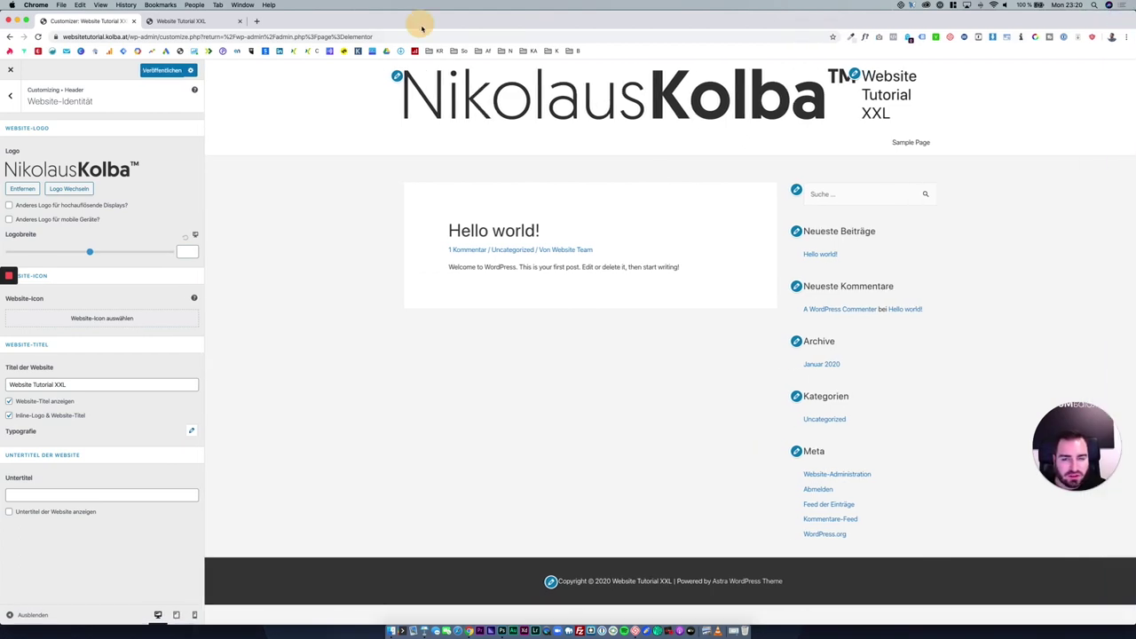
{"action": "left_click_drag", "start_coordinate": [90, 252], "coordinate": [56, 252]}
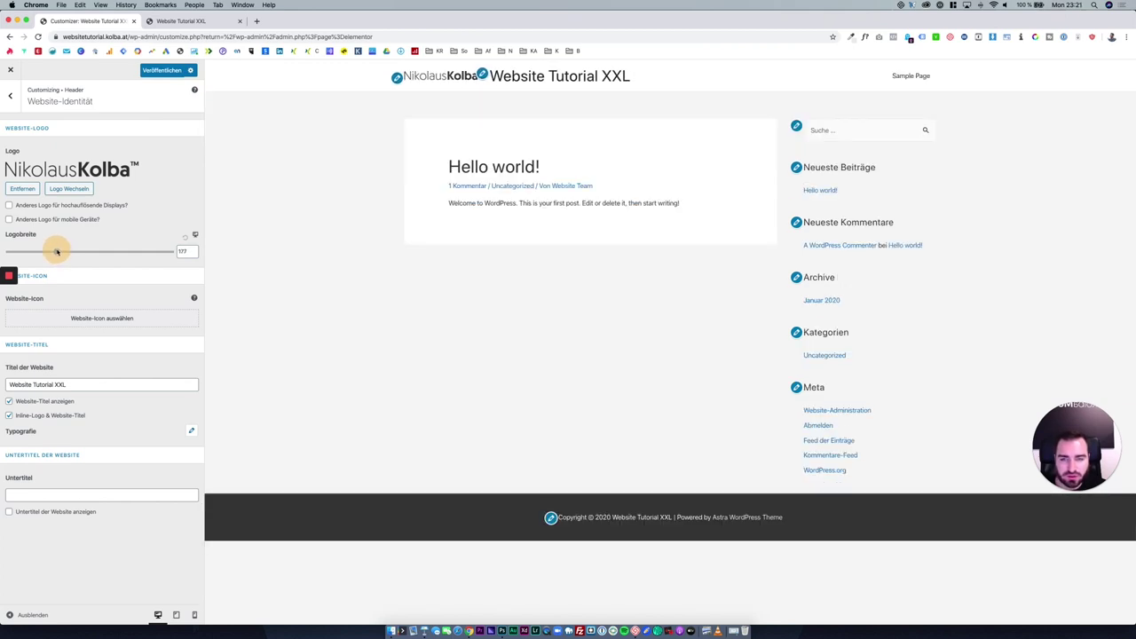
{"action": "left_click", "coordinate": [61, 296]}
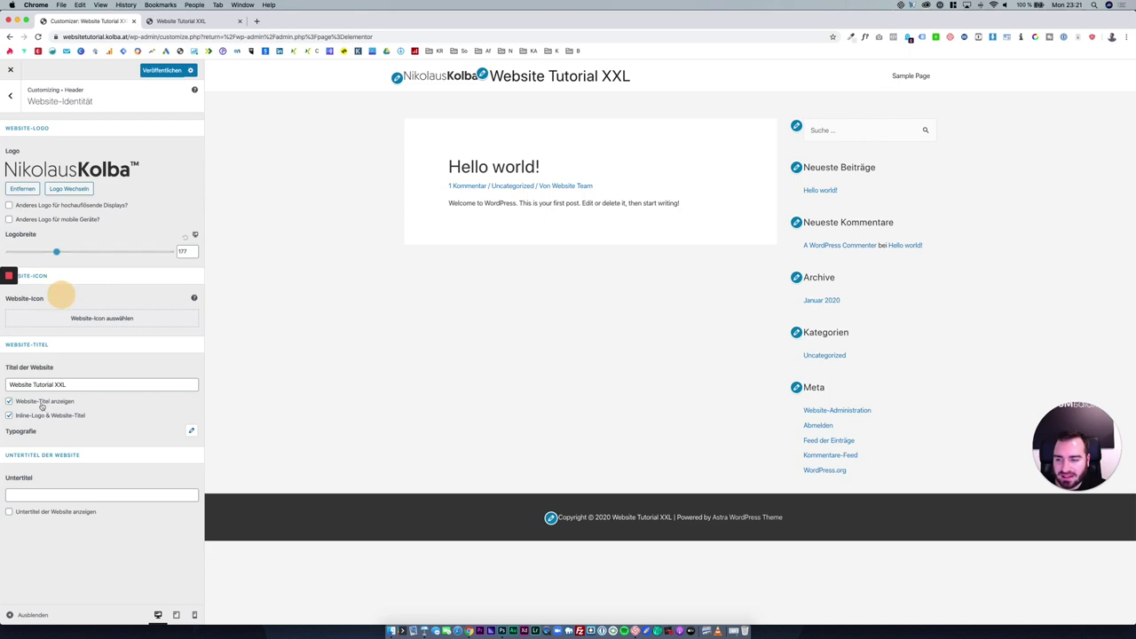
{"action": "left_click", "coordinate": [10, 401]}
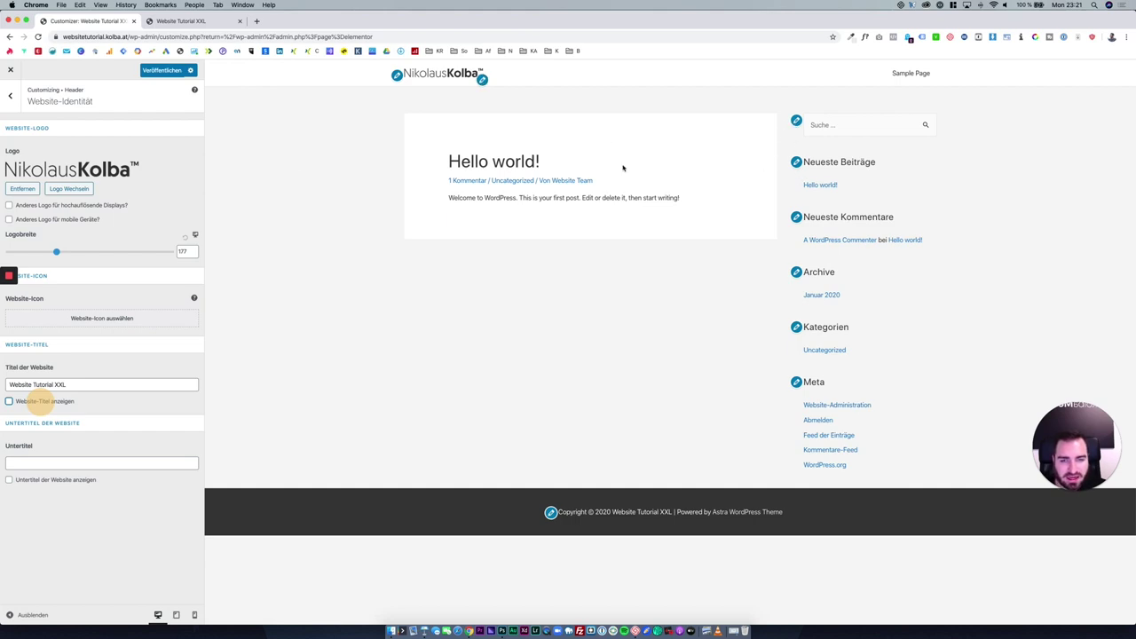
{"action": "triple_click", "coordinate": [122, 407]}
{"action": "left_click", "coordinate": [118, 405]}
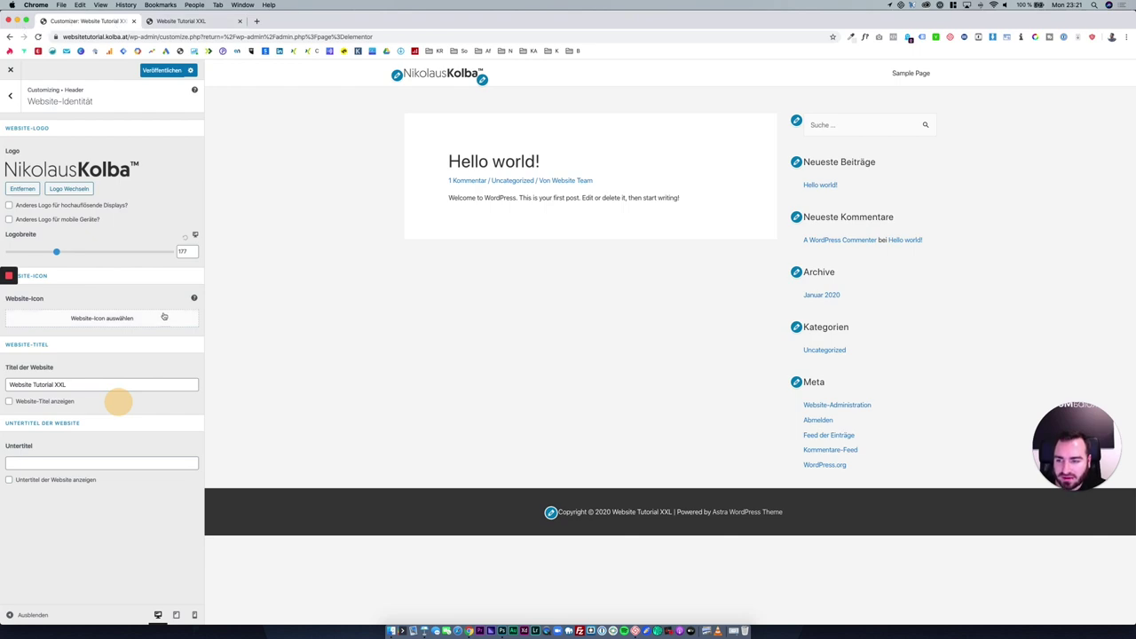
Set a square crop from the right end of the logo as the site icon.
{"action": "left_click", "coordinate": [162, 314]}
{"action": "left_click", "coordinate": [78, 201]}
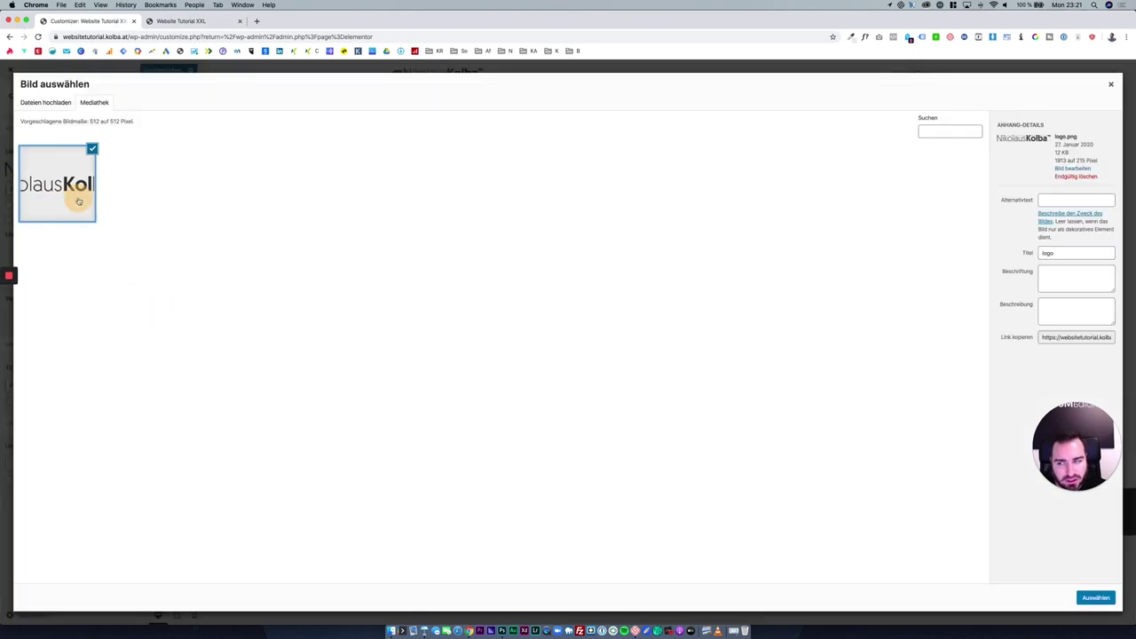
{"action": "left_click", "coordinate": [1090, 596]}
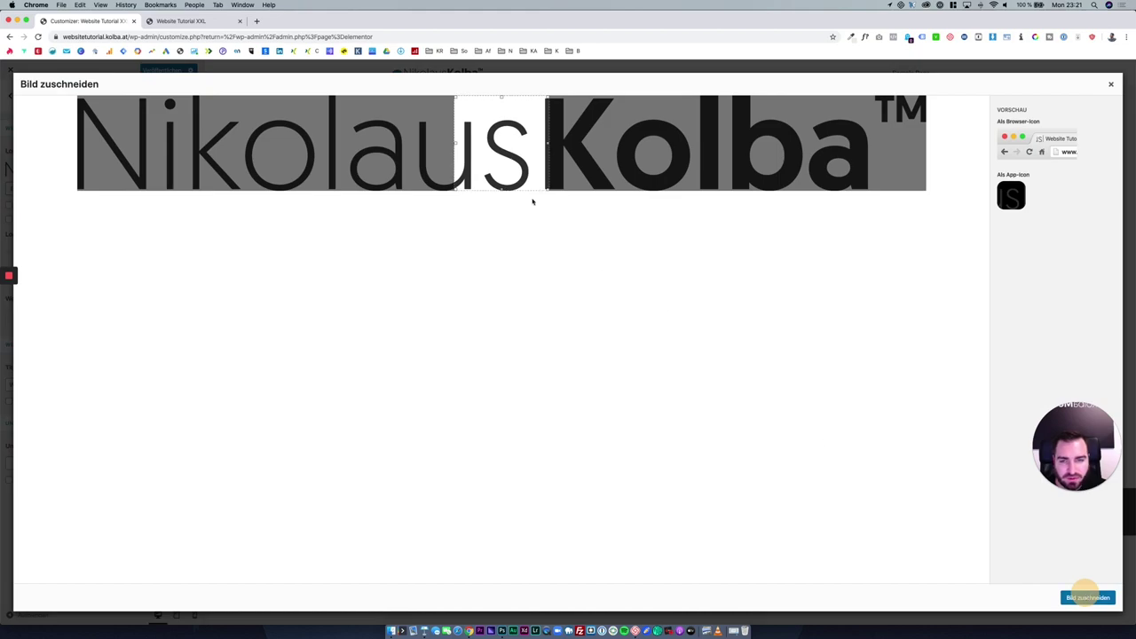
{"action": "left_click_drag", "start_coordinate": [520, 151], "coordinate": [902, 142]}
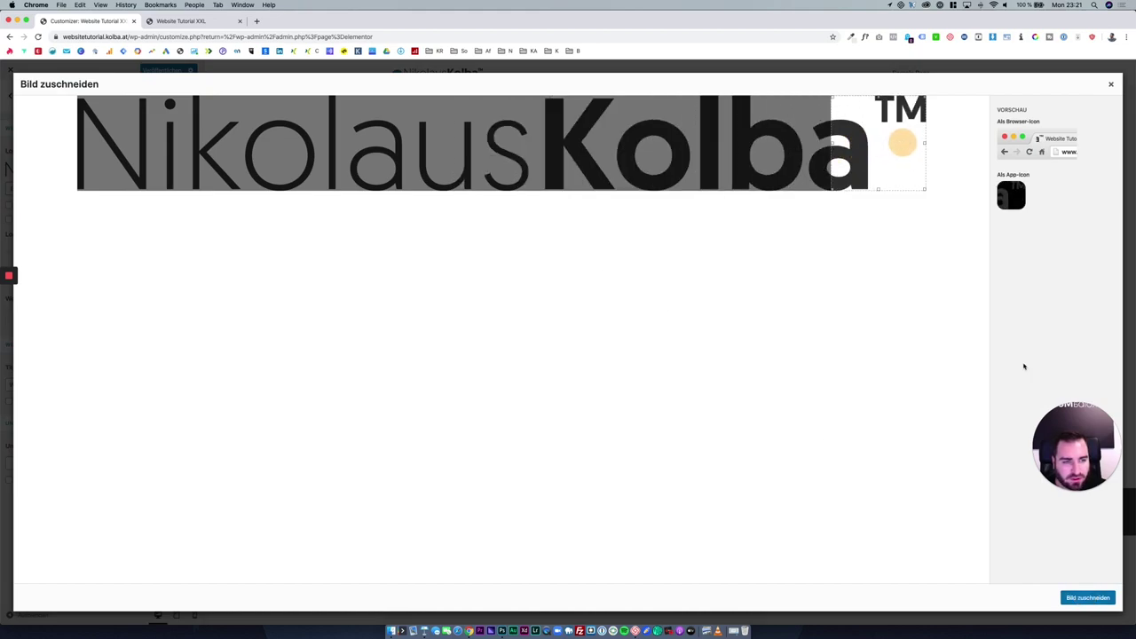
{"action": "left_click", "coordinate": [1087, 597]}
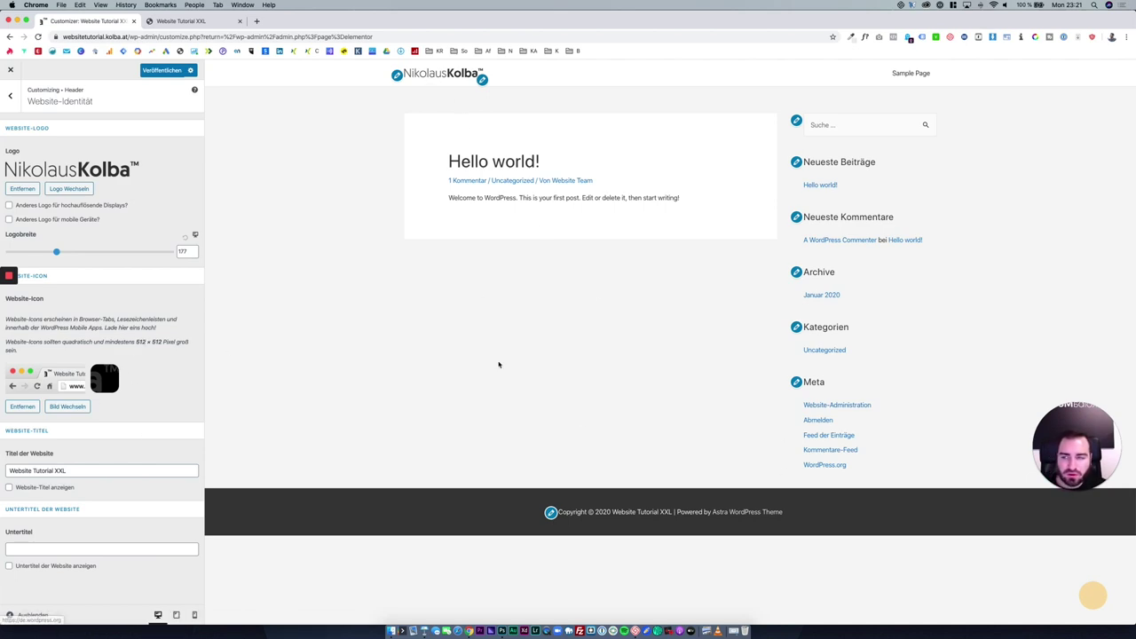
{"action": "left_click", "coordinate": [11, 95]}
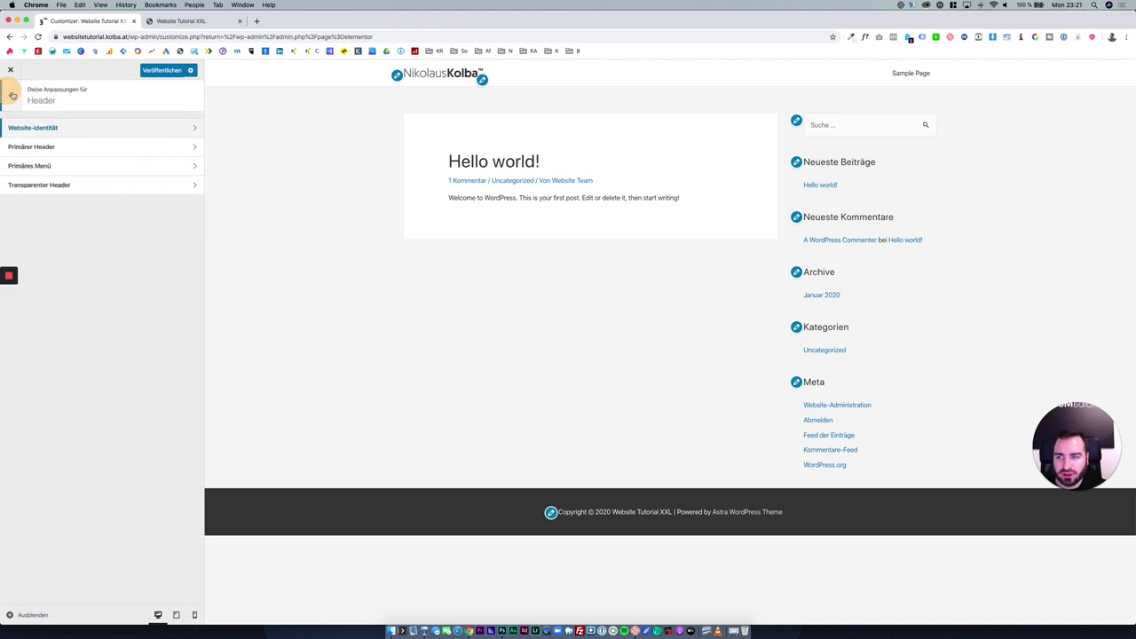
Publish the logo and icon changes and reload the live site to confirm the new logo.
{"action": "left_click", "coordinate": [12, 95]}
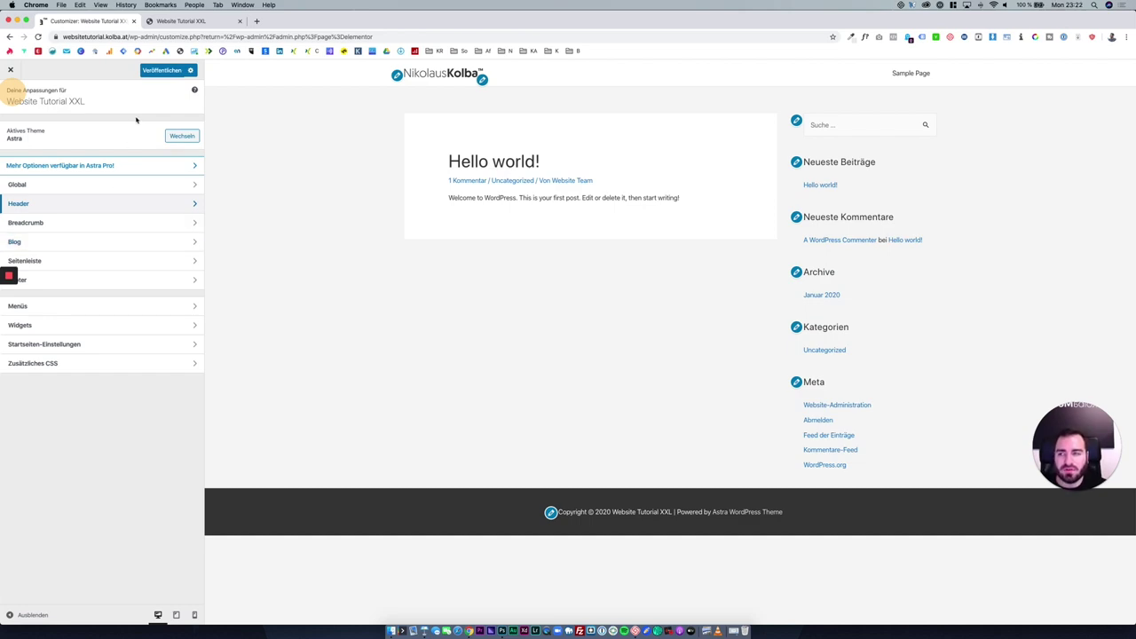
{"action": "left_click", "coordinate": [171, 71]}
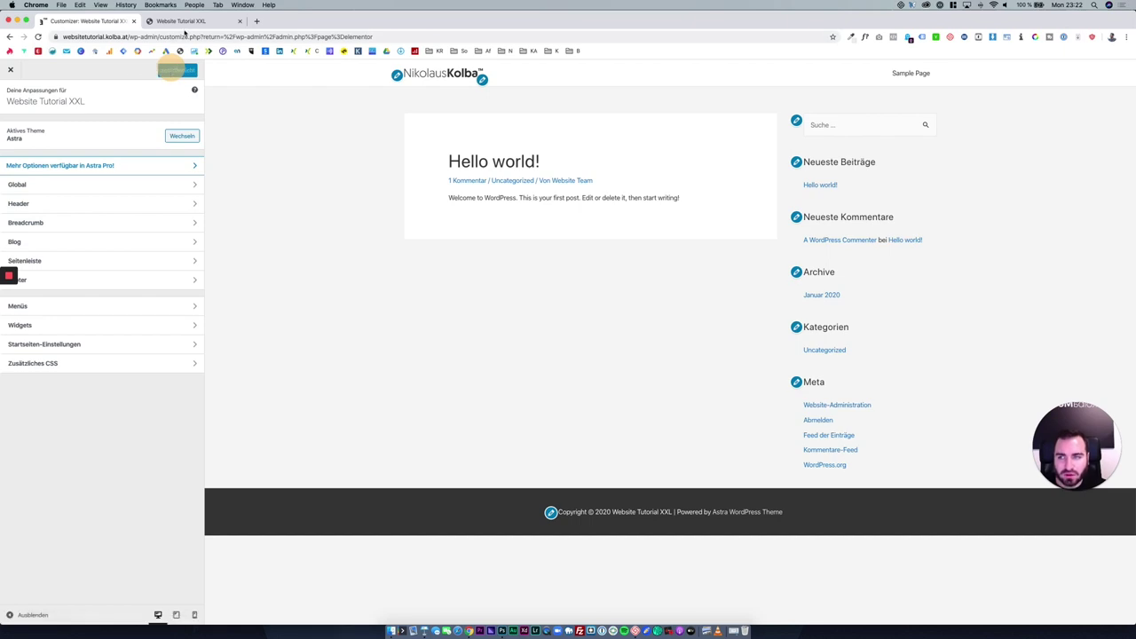
{"action": "left_click", "coordinate": [182, 22]}
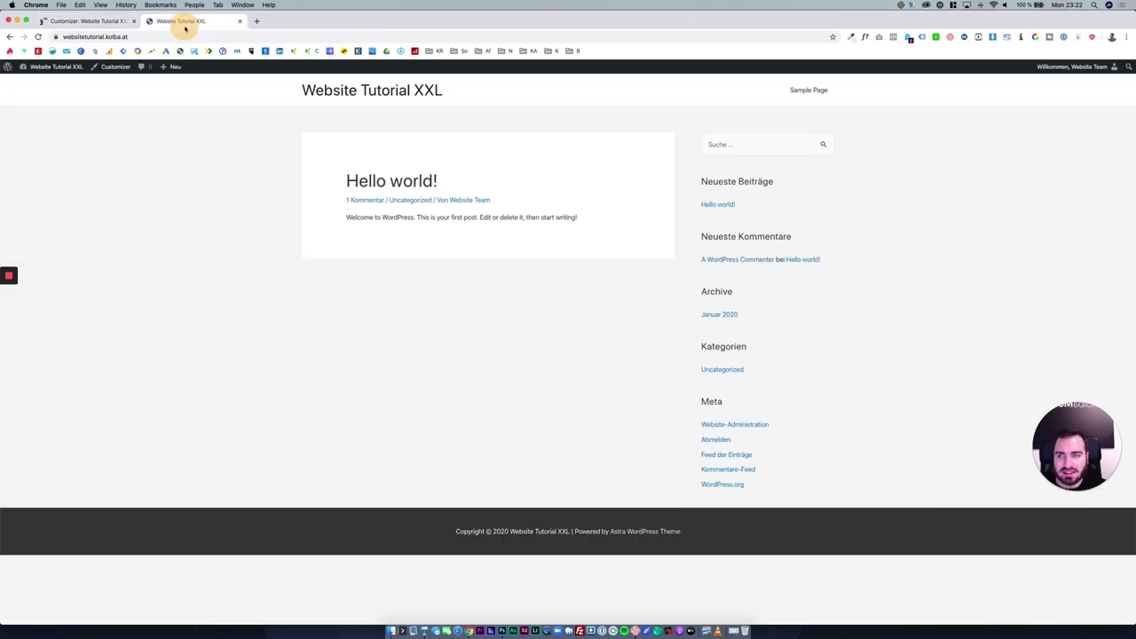
{"action": "left_click", "coordinate": [38, 36]}
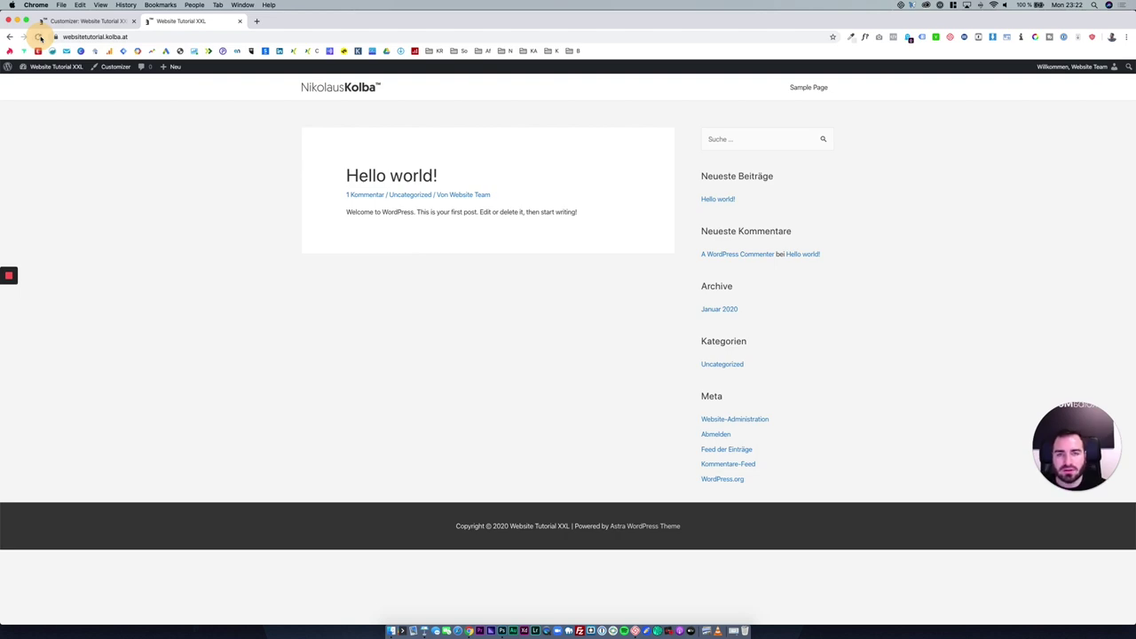
{"action": "left_click", "coordinate": [98, 19]}
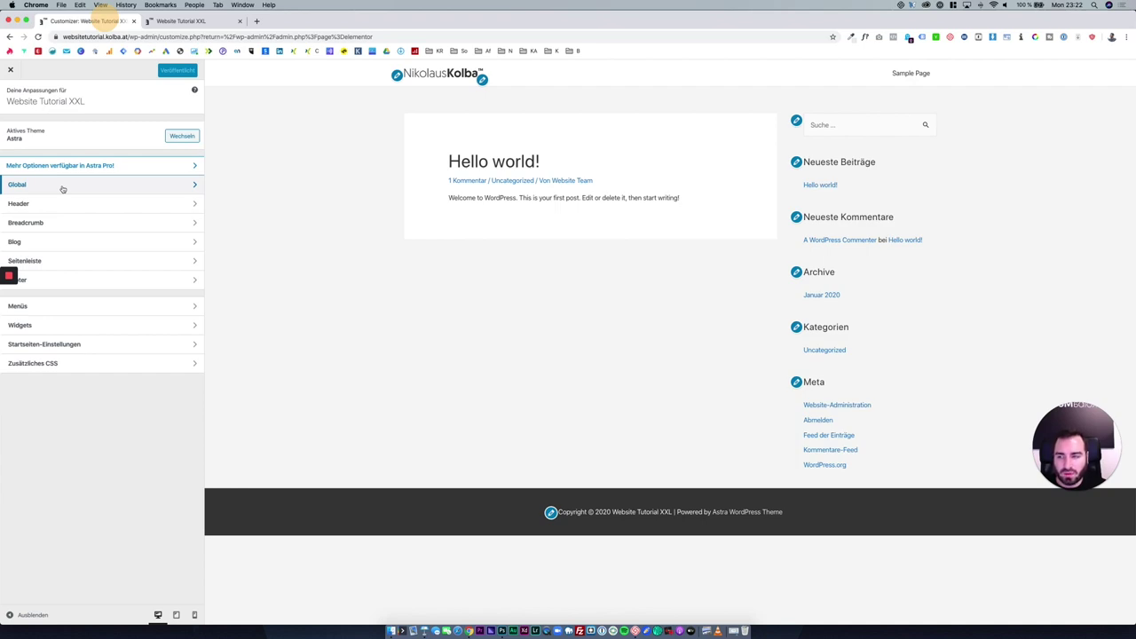
{"action": "left_click", "coordinate": [9, 278]}
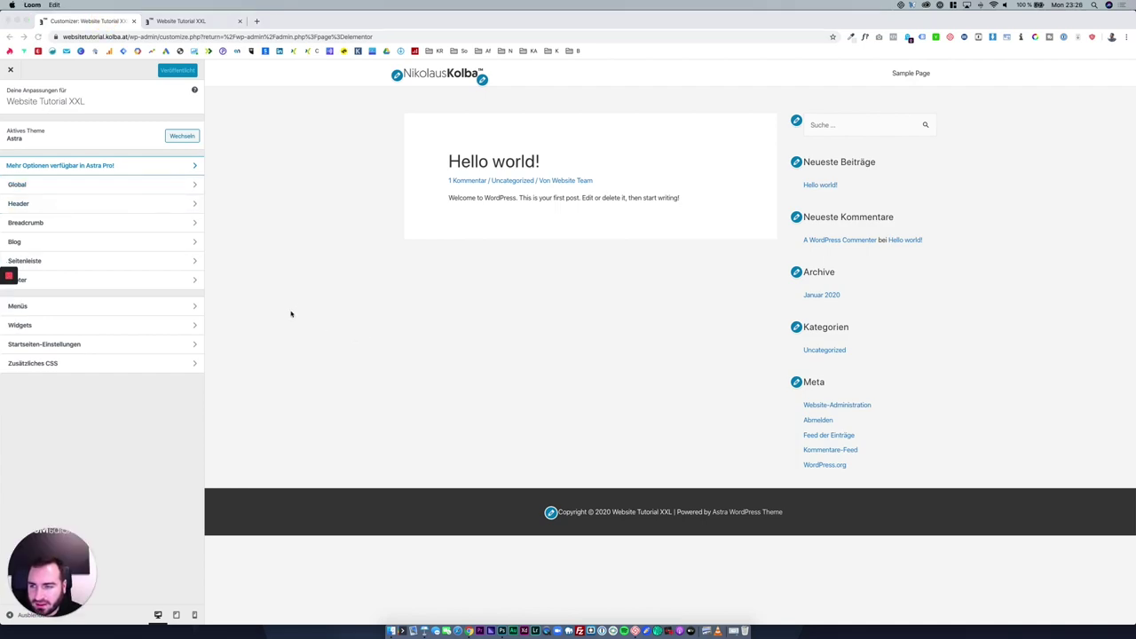
Choose Lato as the body font in Basis-Typografie.
{"action": "left_click", "coordinate": [155, 189]}
{"action": "left_click", "coordinate": [155, 188]}
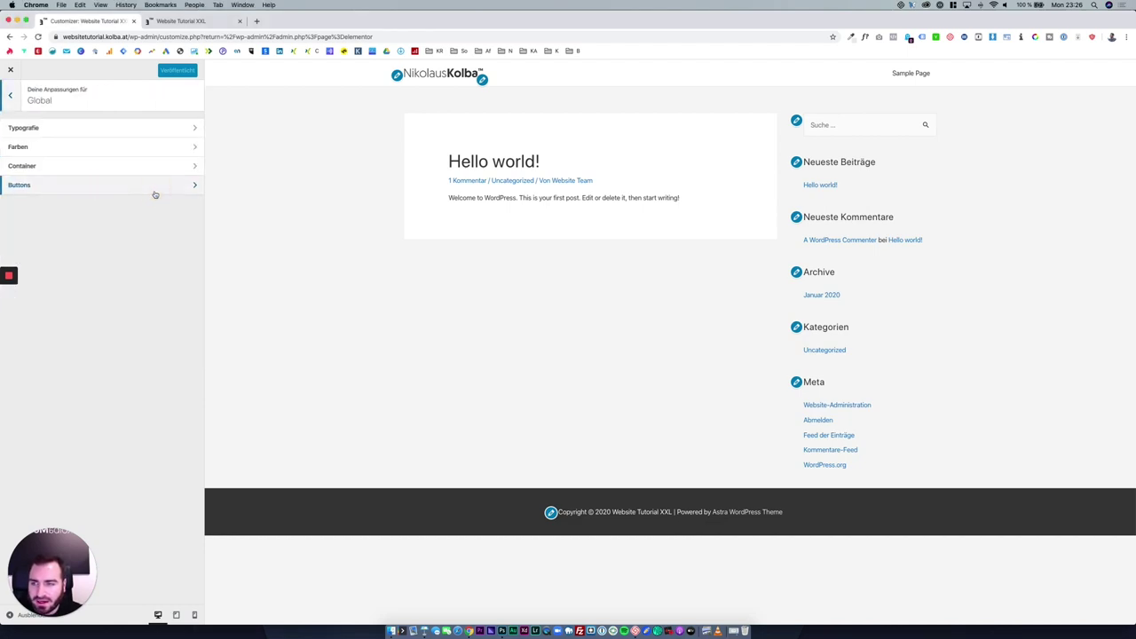
{"action": "left_click", "coordinate": [152, 133]}
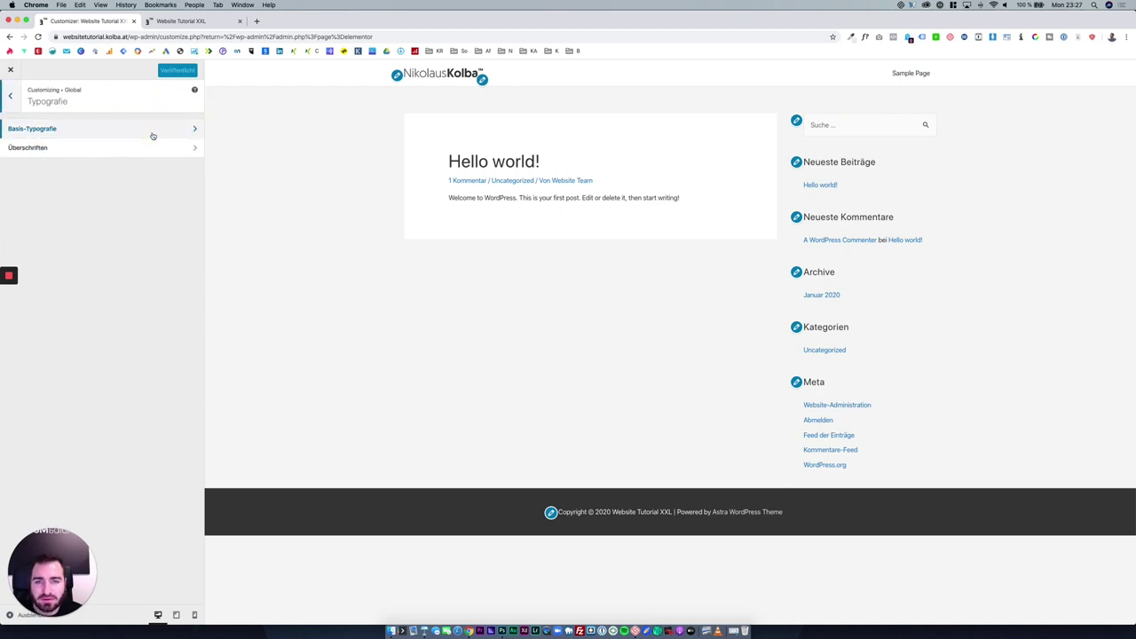
{"action": "left_click", "coordinate": [153, 133]}
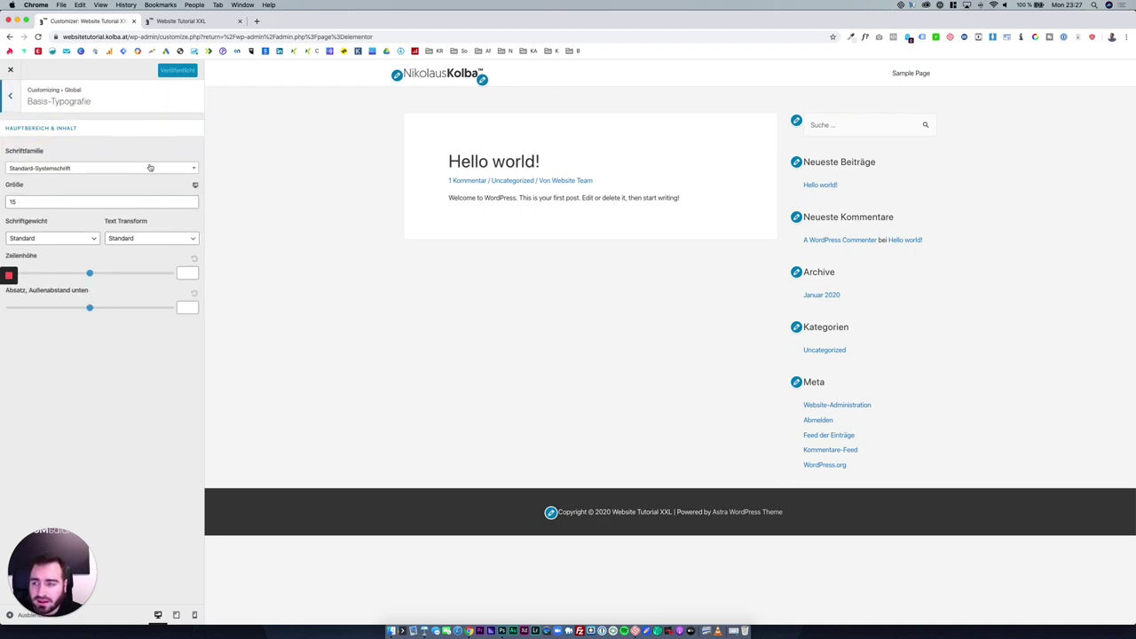
{"action": "left_click", "coordinate": [147, 171]}
{"action": "scroll", "coordinate": [140, 216], "scroll_direction": "down", "scroll_amount": 5}
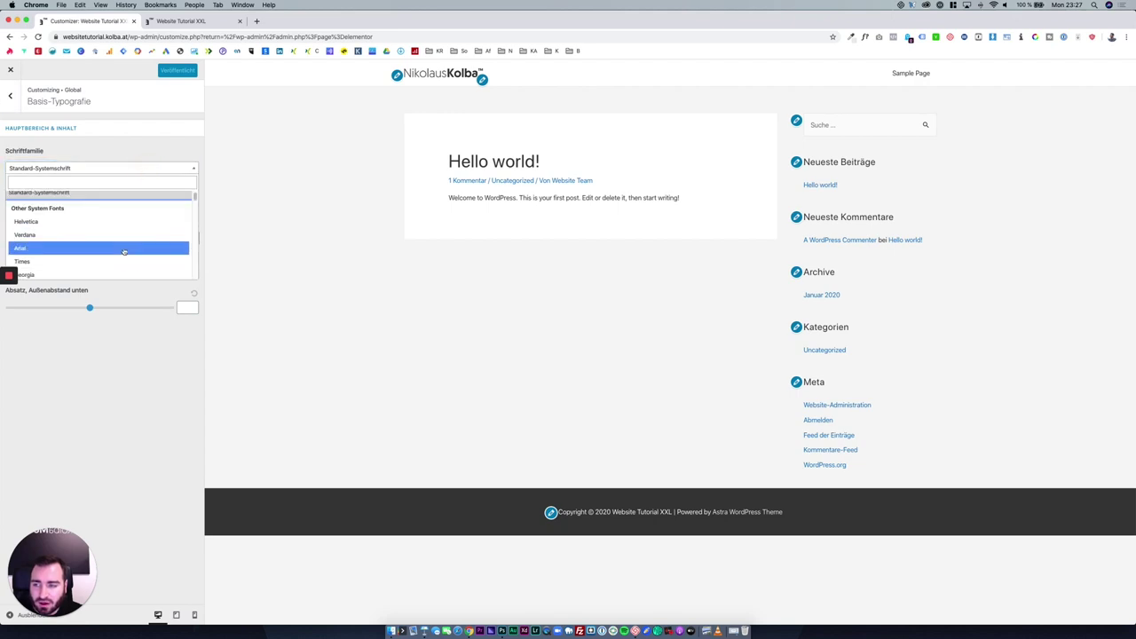
{"action": "scroll", "coordinate": [125, 229], "scroll_direction": "up", "scroll_amount": 5}
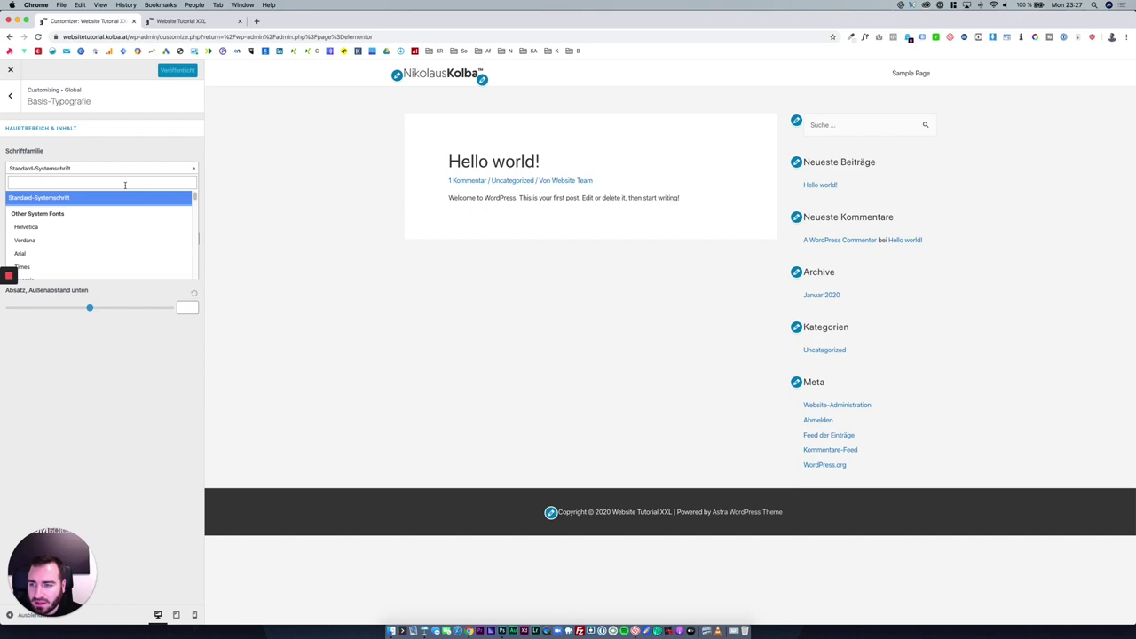
{"action": "left_click", "coordinate": [125, 184]}
{"action": "type", "text": "l"}
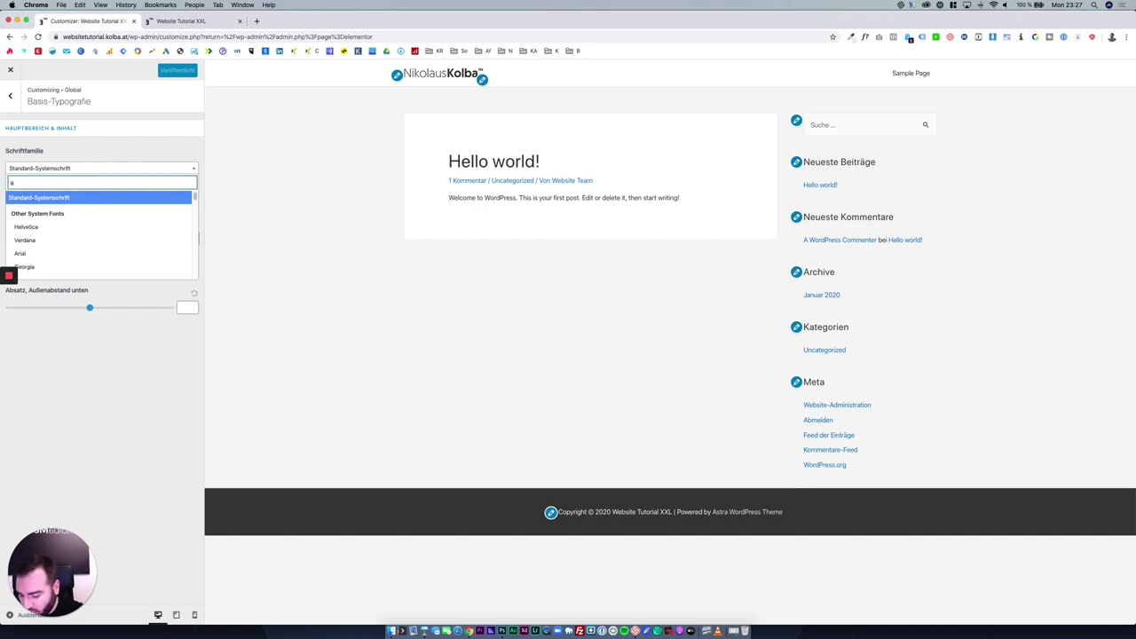
{"action": "type", "text": "ato"}
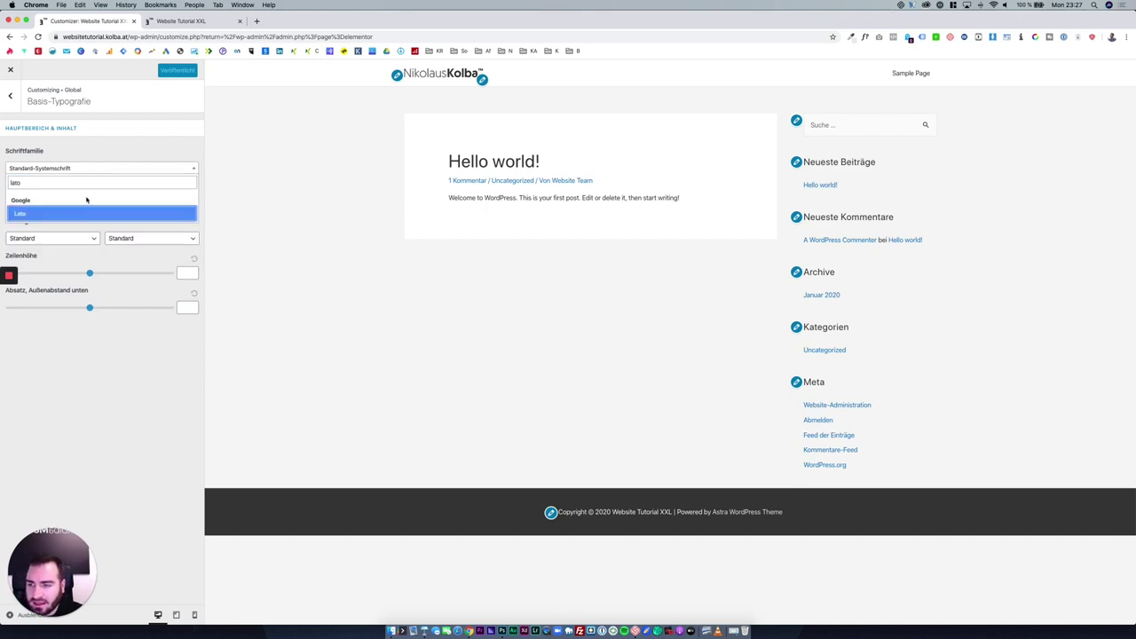
{"action": "left_click", "coordinate": [90, 213]}
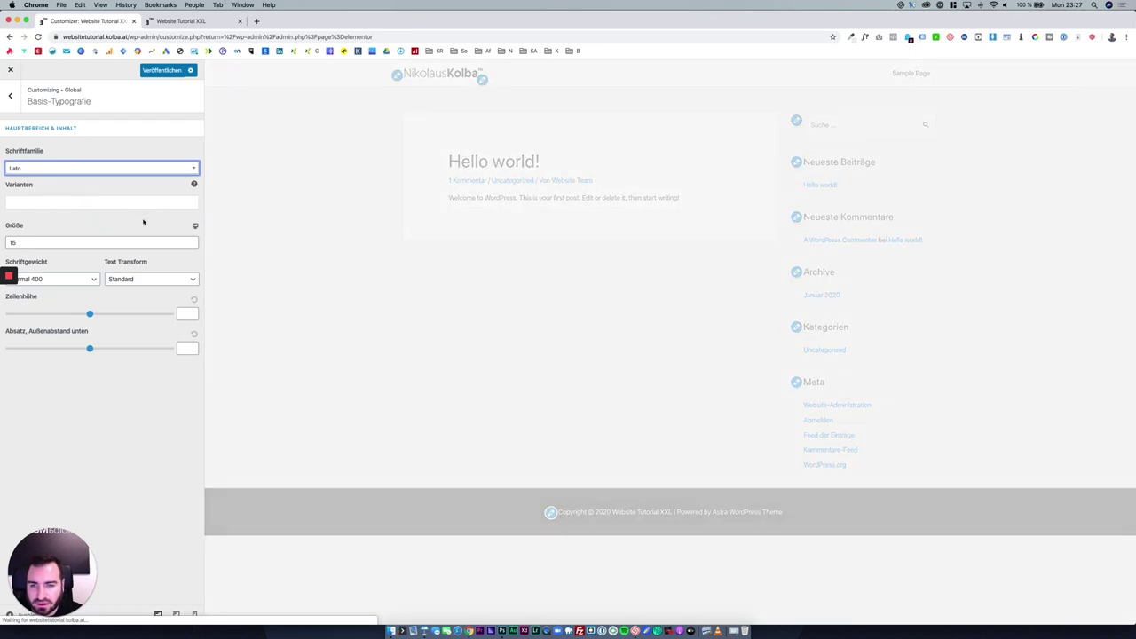
{"action": "left_click_drag", "start_coordinate": [861, 293], "coordinate": [545, 231]}
{"action": "left_click", "coordinate": [539, 229]}
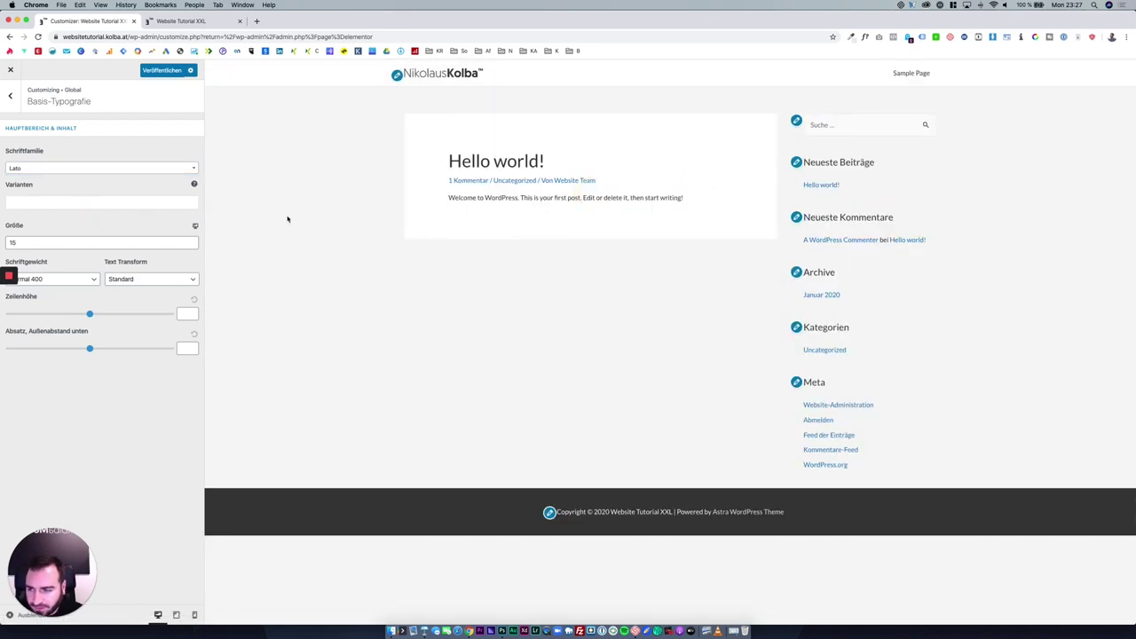
Set body size 16 and Light 300 weight, keeping Standard transform and default line height.
{"action": "left_click", "coordinate": [167, 245]}
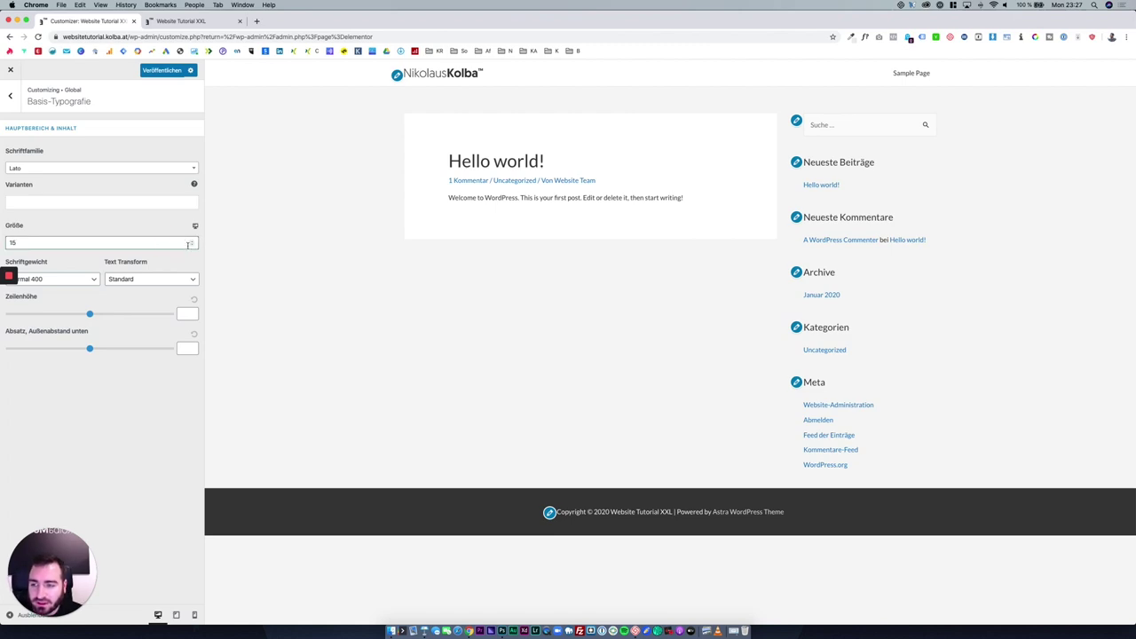
{"action": "left_click", "coordinate": [192, 241]}
{"action": "left_click", "coordinate": [191, 240]}
{"action": "left_click", "coordinate": [192, 241]}
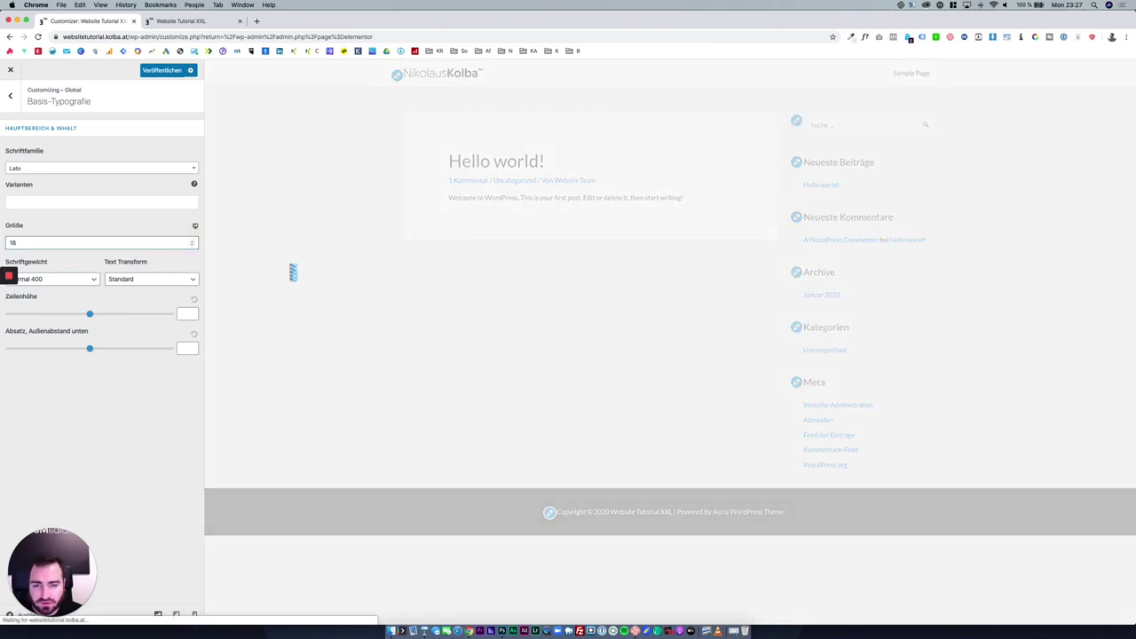
{"action": "left_click", "coordinate": [193, 246]}
{"action": "left_click", "coordinate": [192, 246]}
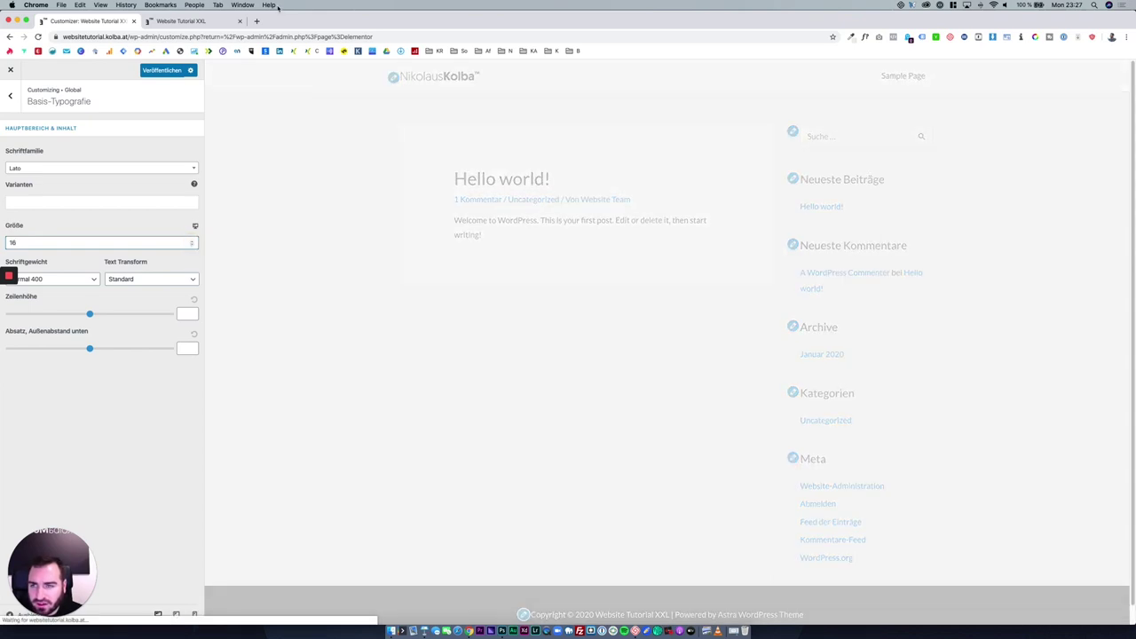
{"action": "left_click_drag", "start_coordinate": [292, 21], "coordinate": [303, 22]}
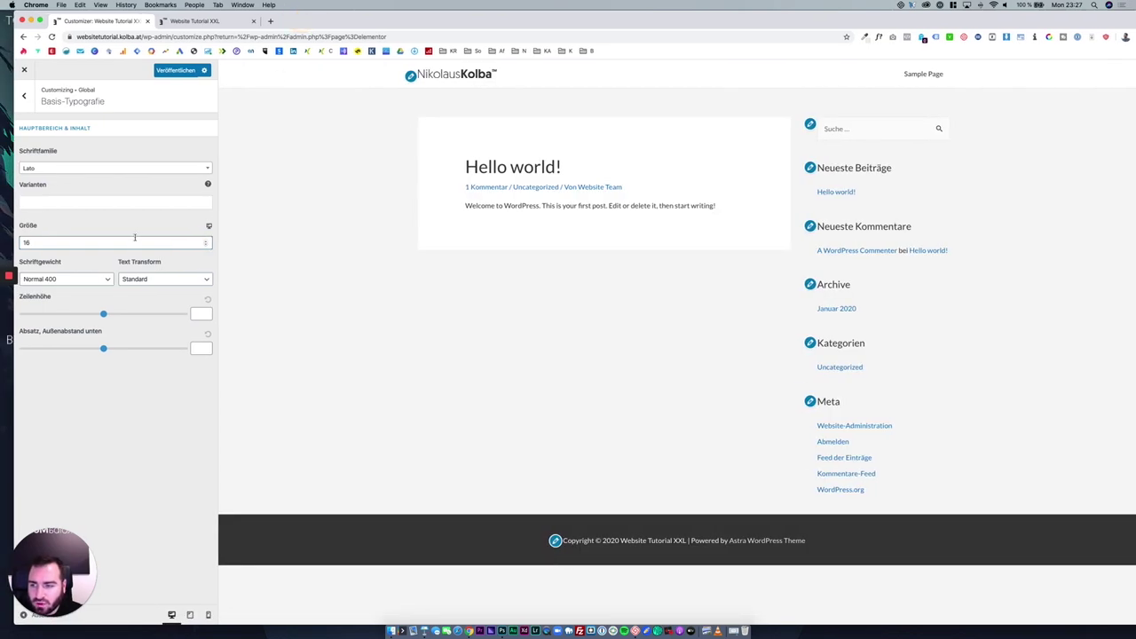
{"action": "left_click", "coordinate": [87, 278]}
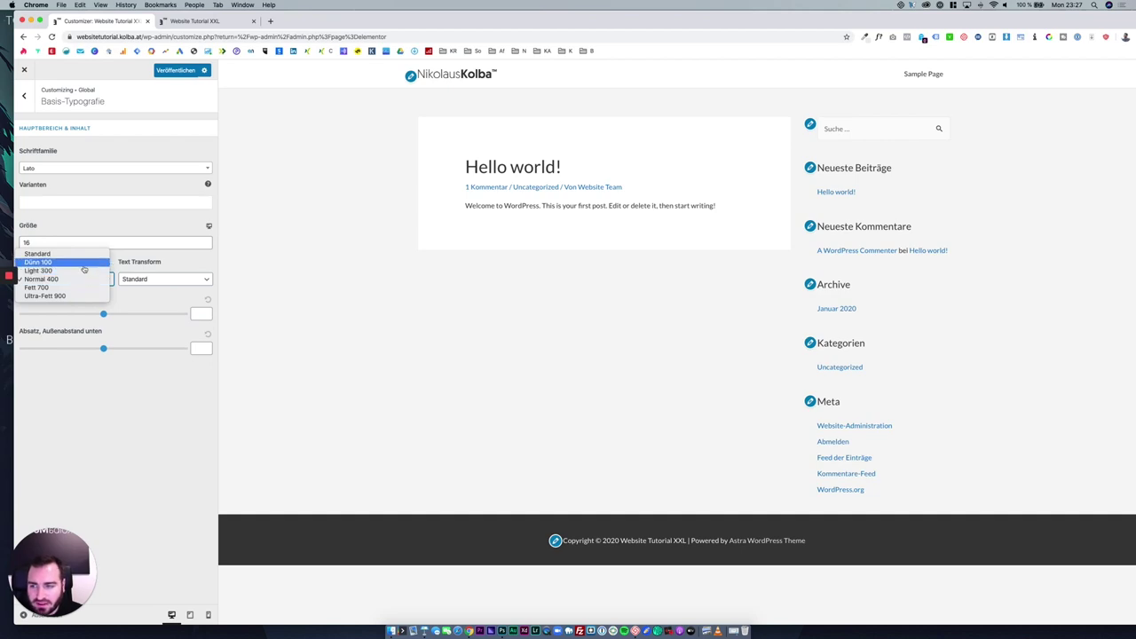
{"action": "left_click", "coordinate": [85, 270]}
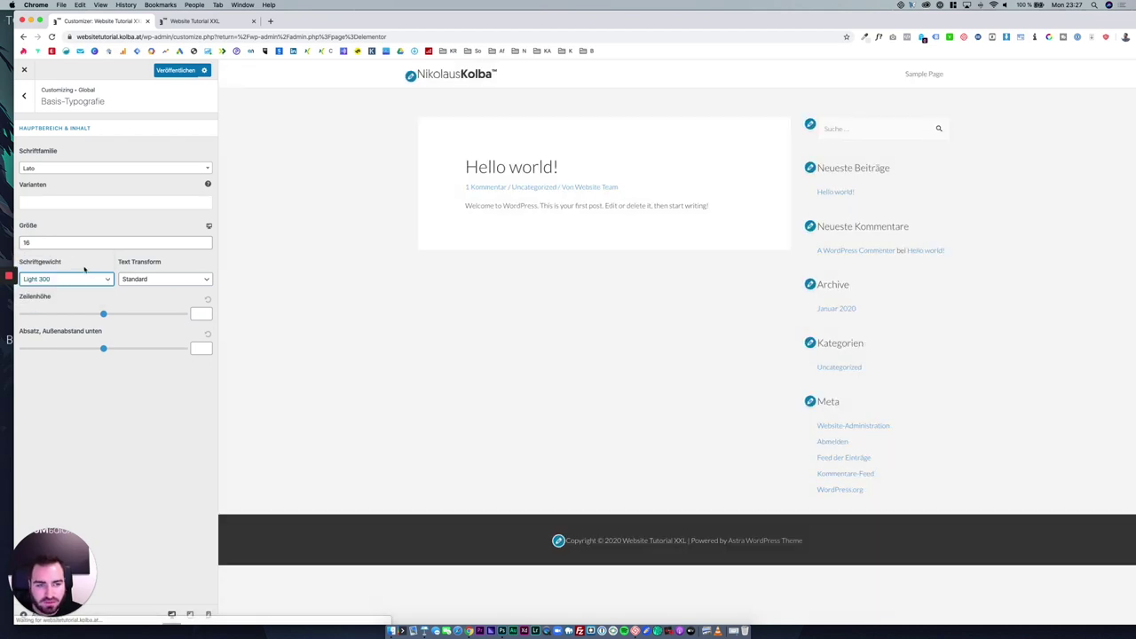
{"action": "left_click", "coordinate": [165, 282]}
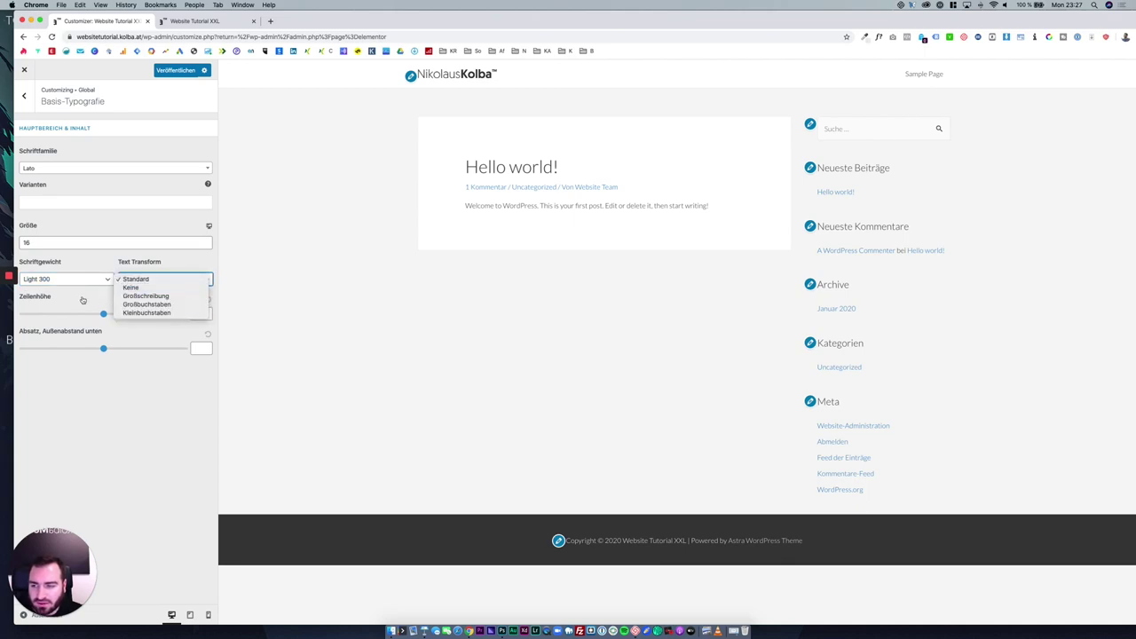
{"action": "left_click", "coordinate": [103, 314]}
{"action": "left_click_drag", "start_coordinate": [103, 314], "coordinate": [118, 315]}
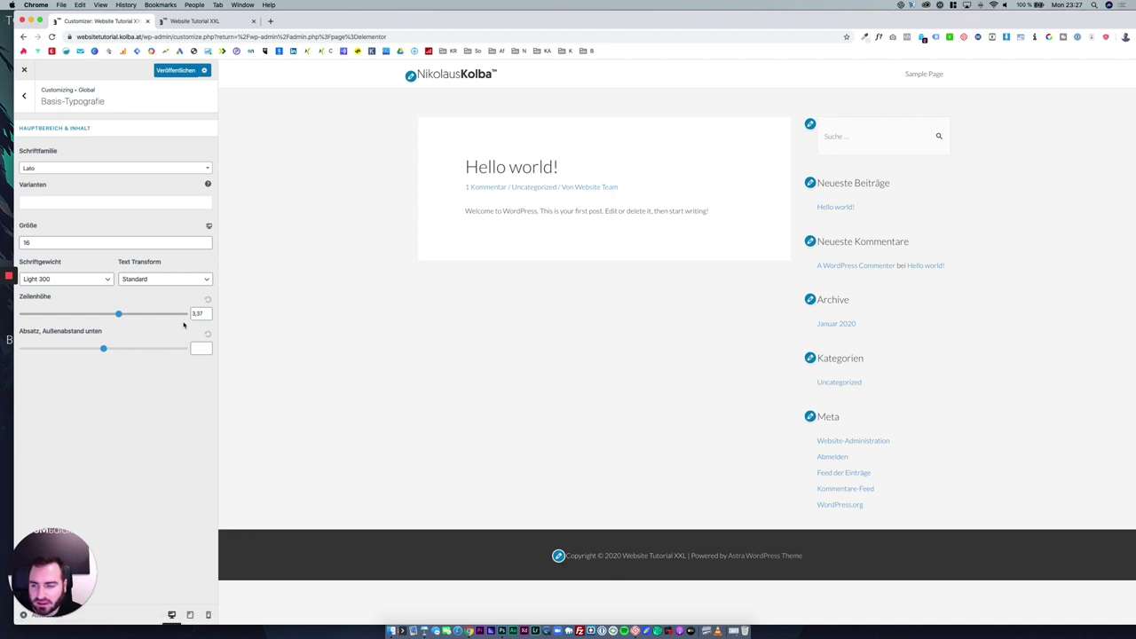
{"action": "left_click", "coordinate": [207, 300]}
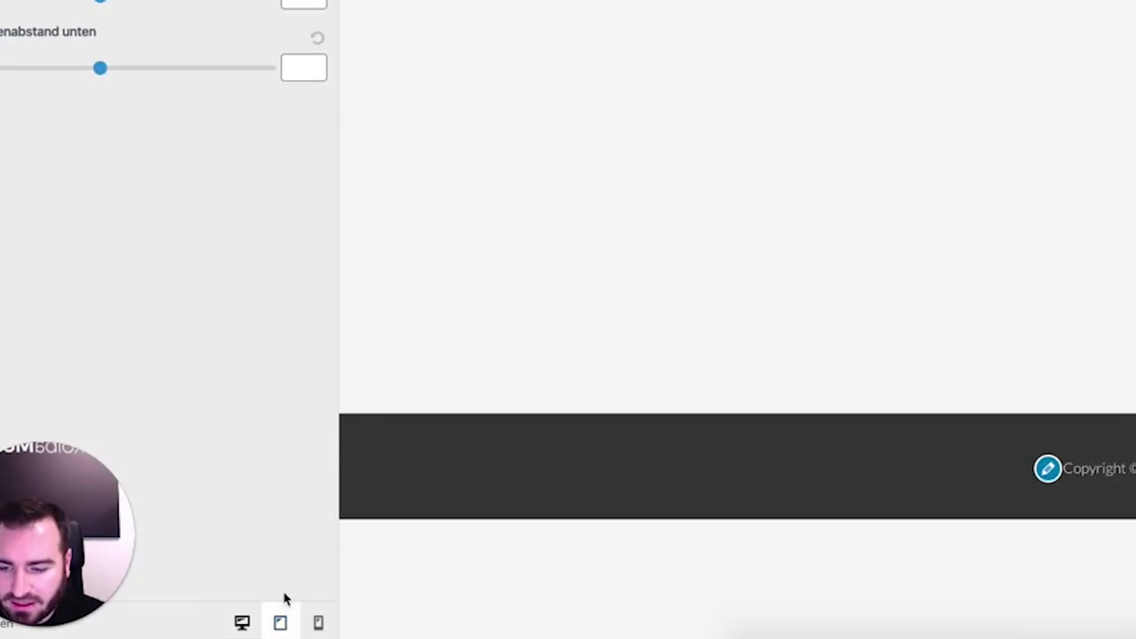
Preview the site at tablet and mobile widths, then return to desktop view and the Typografie list.
{"action": "left_click", "coordinate": [281, 624]}
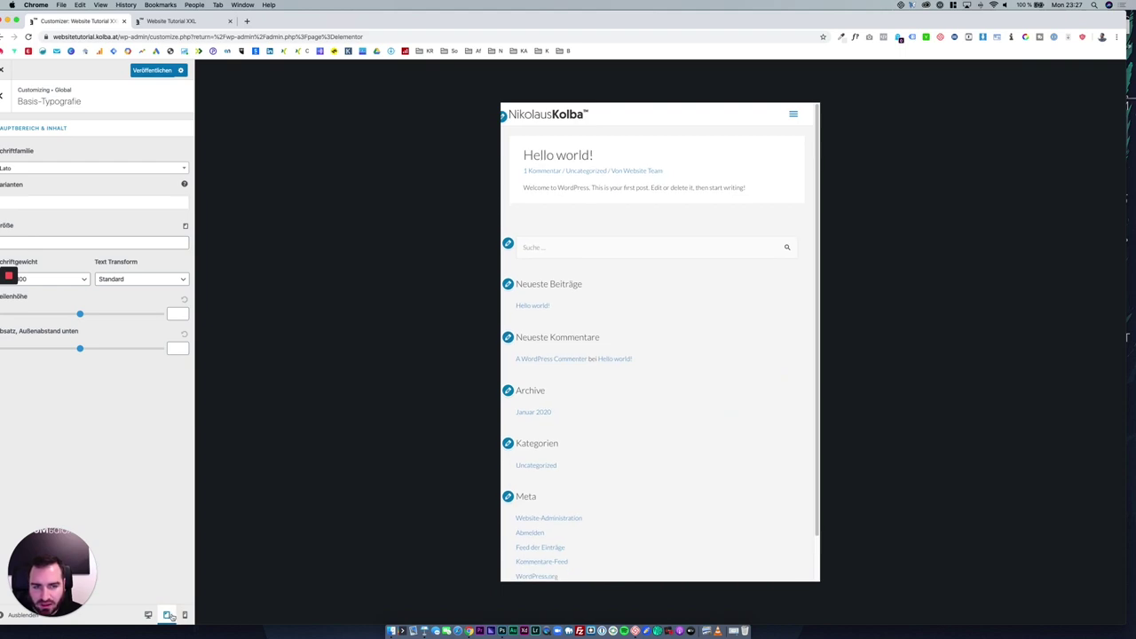
{"action": "left_click", "coordinate": [185, 615]}
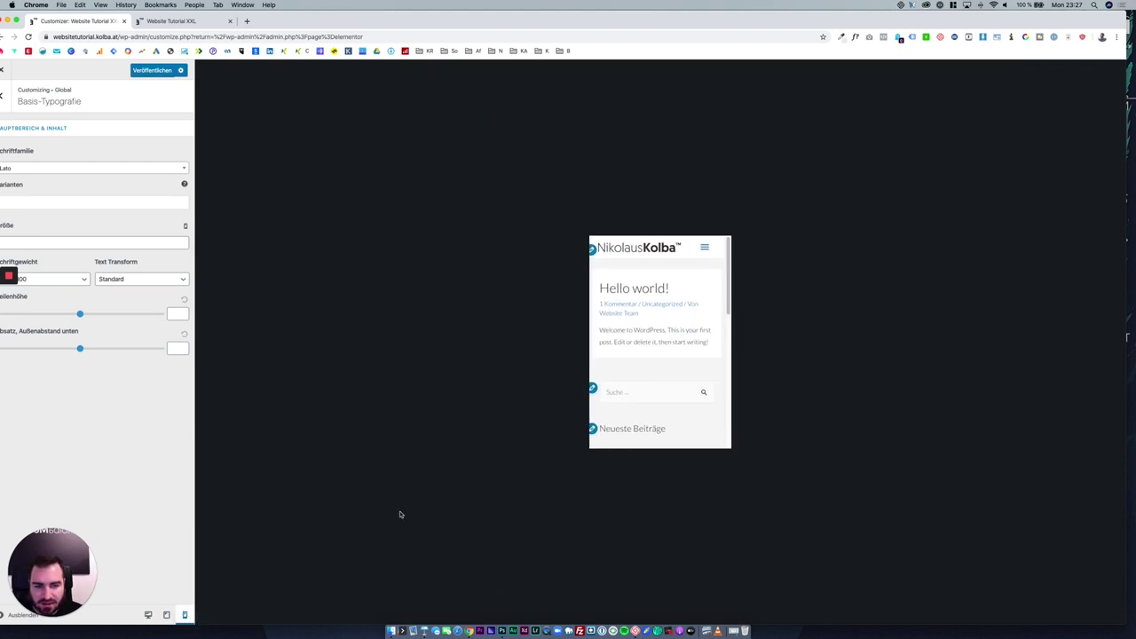
{"action": "scroll", "coordinate": [621, 373], "scroll_direction": "down", "scroll_amount": 10}
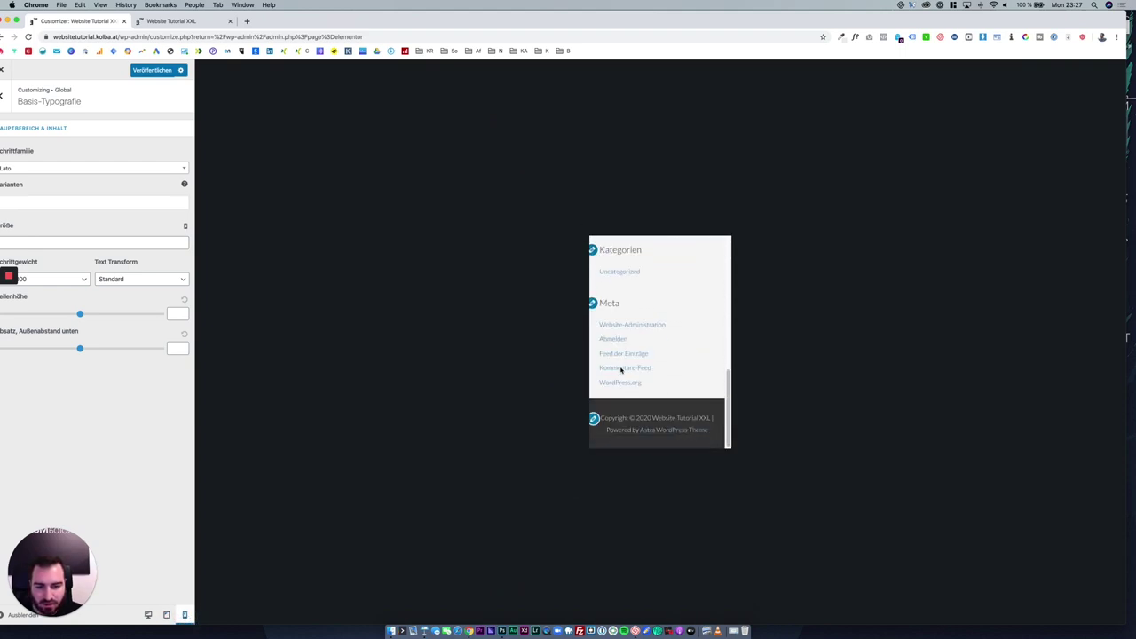
{"action": "scroll", "coordinate": [620, 368], "scroll_direction": "up", "scroll_amount": 5}
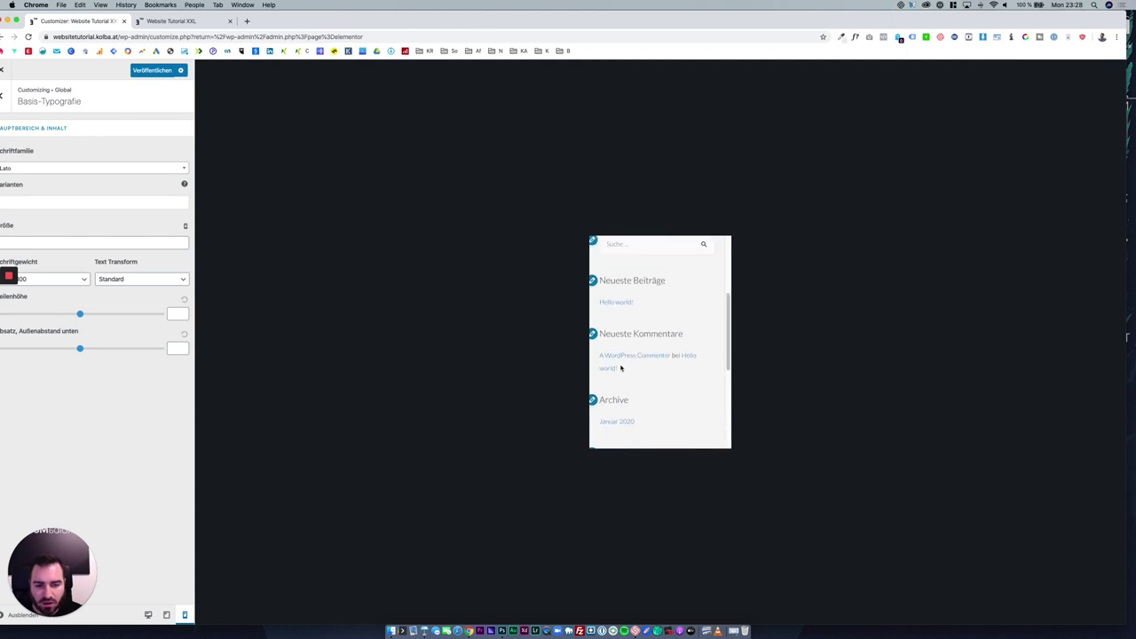
{"action": "scroll", "coordinate": [620, 368], "scroll_direction": "up", "scroll_amount": 5}
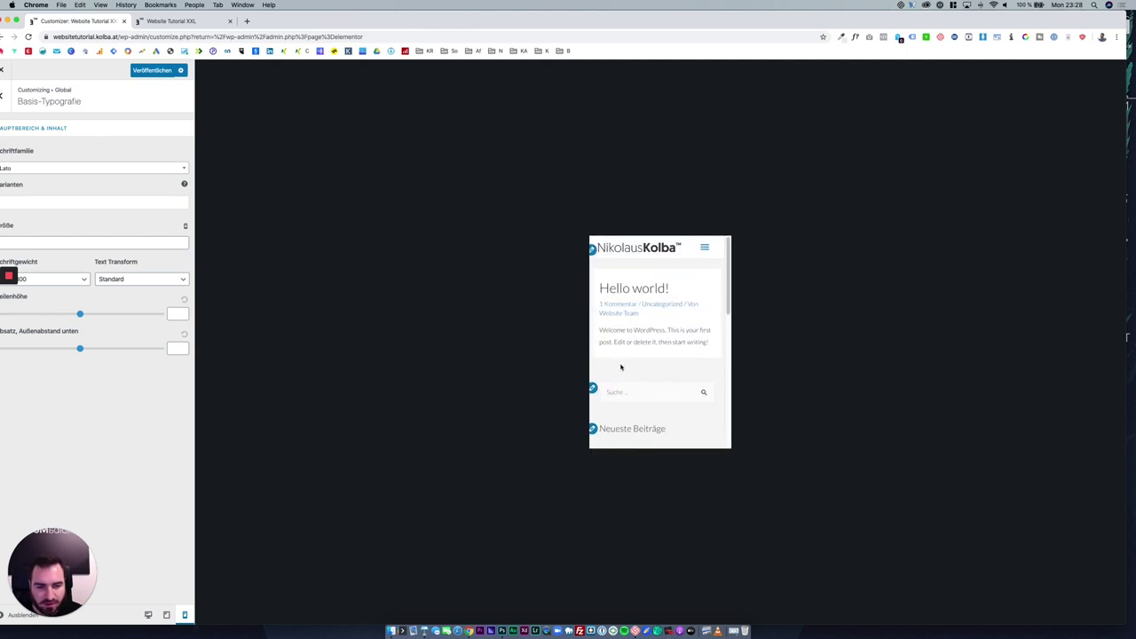
{"action": "left_click", "coordinate": [151, 613]}
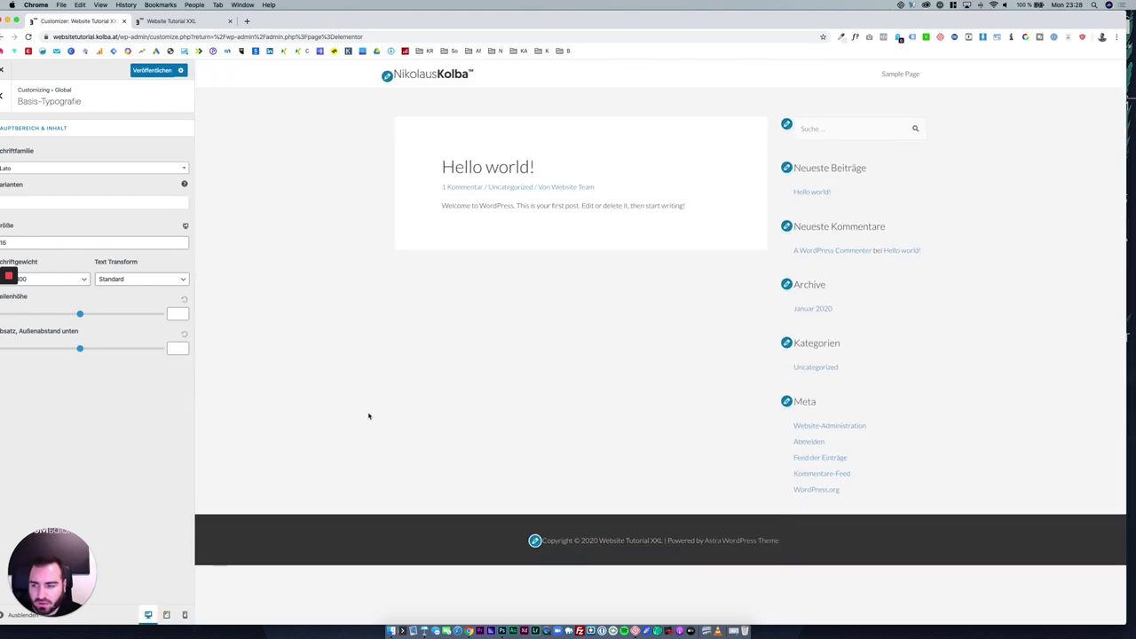
{"action": "left_click_drag", "start_coordinate": [321, 24], "coordinate": [345, 24]}
{"action": "left_click", "coordinate": [24, 95]}
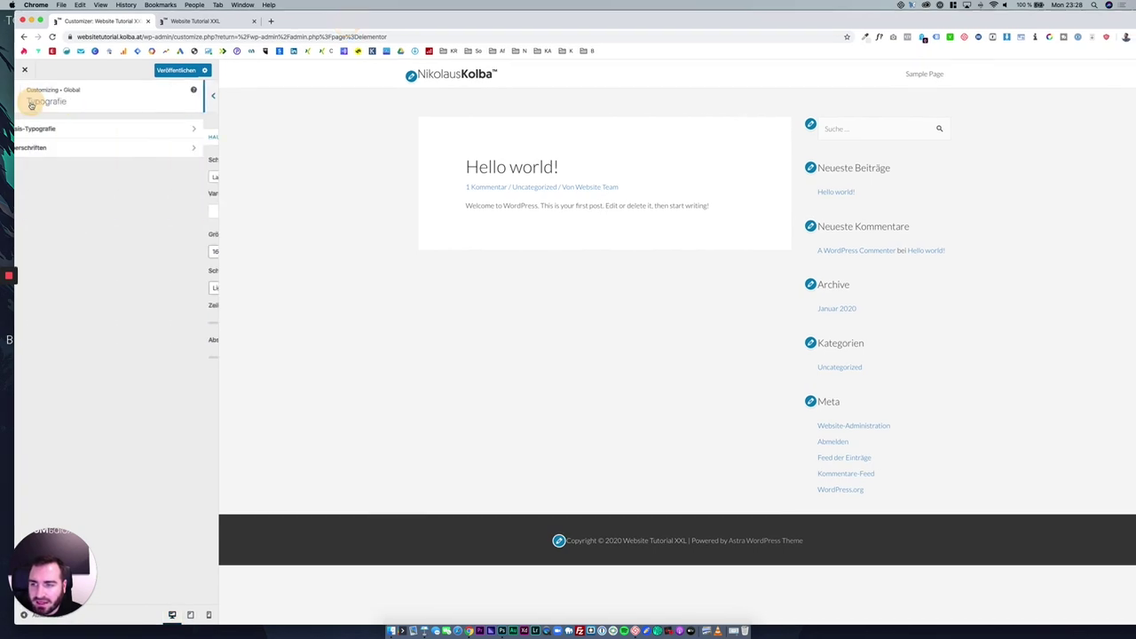
Set the Überschriften font family to Lato.
{"action": "left_click", "coordinate": [100, 153]}
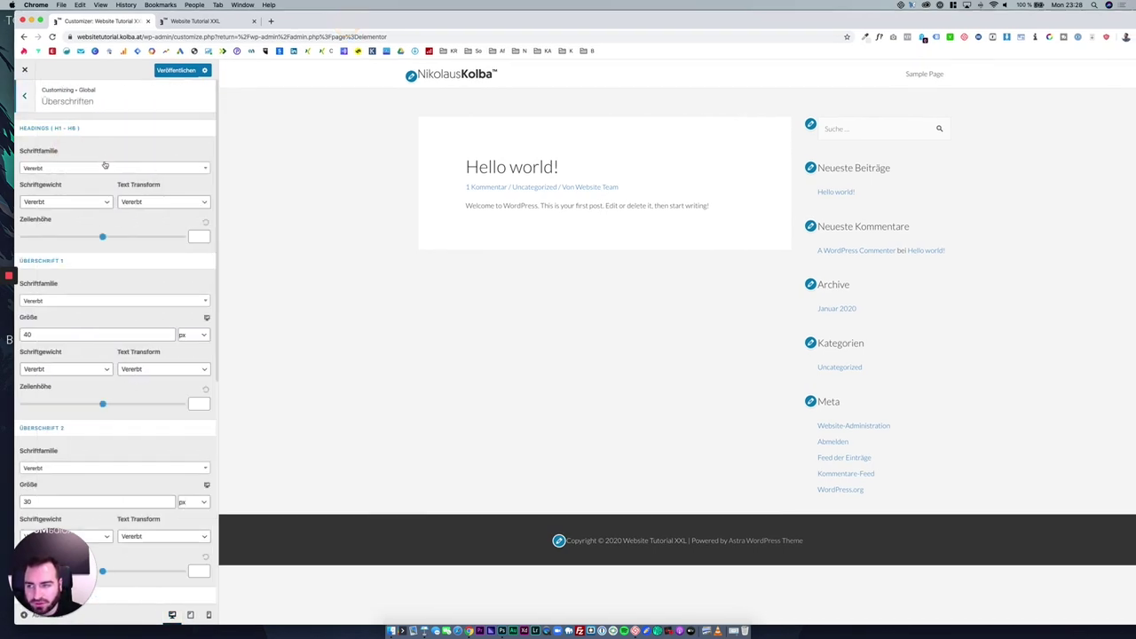
{"action": "left_click", "coordinate": [105, 167]}
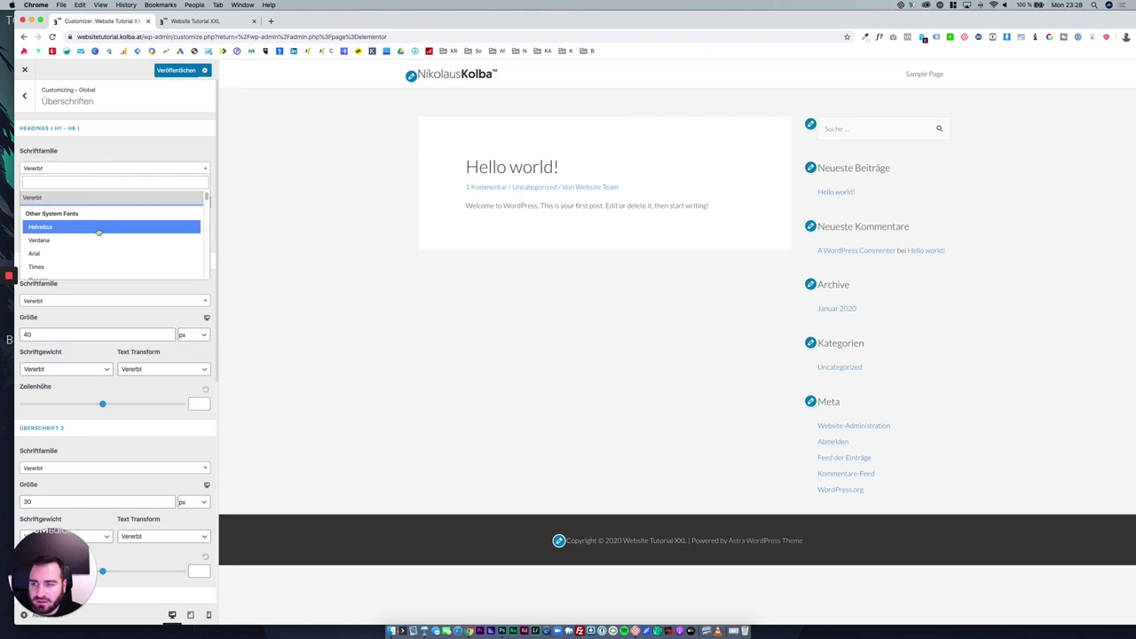
{"action": "scroll", "coordinate": [97, 233], "scroll_direction": "down", "scroll_amount": 2}
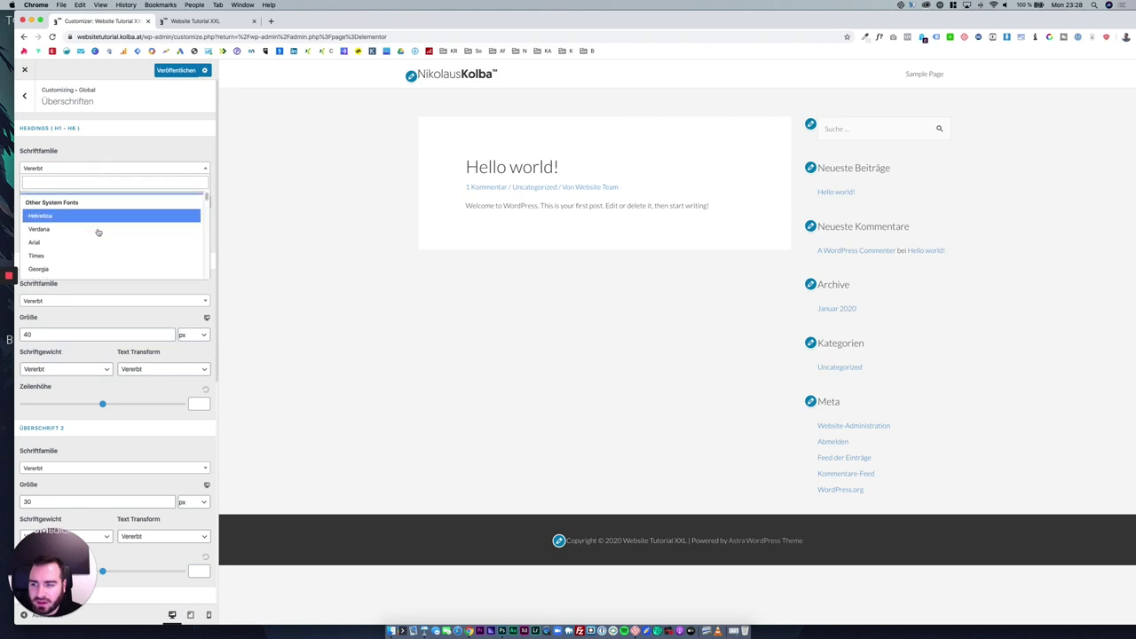
{"action": "left_click", "coordinate": [91, 181]}
{"action": "type", "text": "la"}
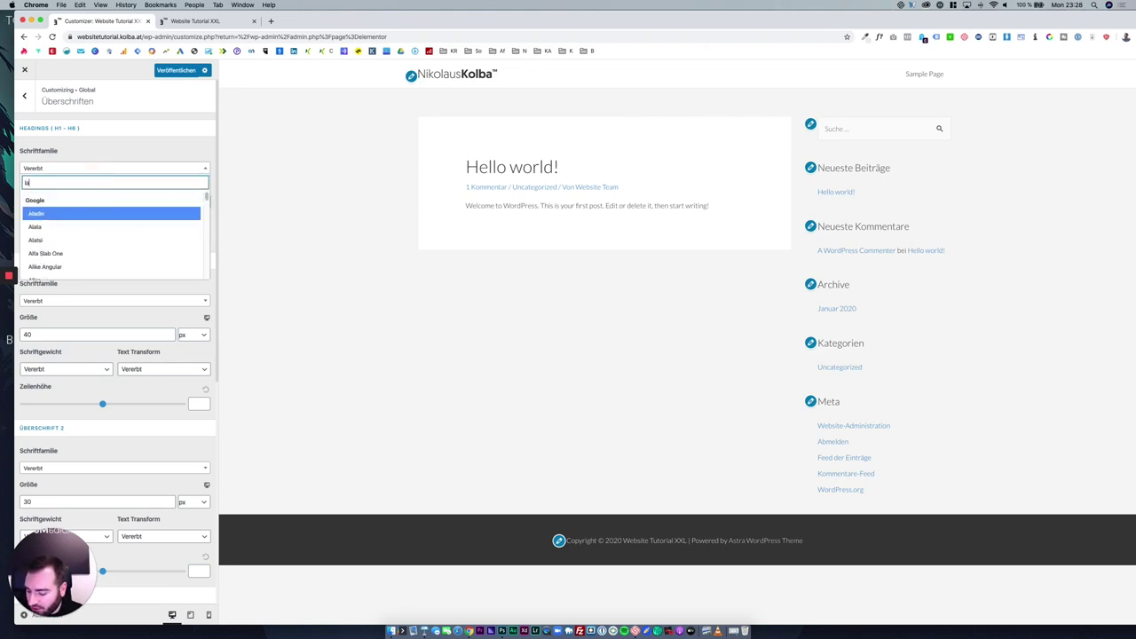
{"action": "type", "text": "to"}
{"action": "left_click", "coordinate": [91, 214]}
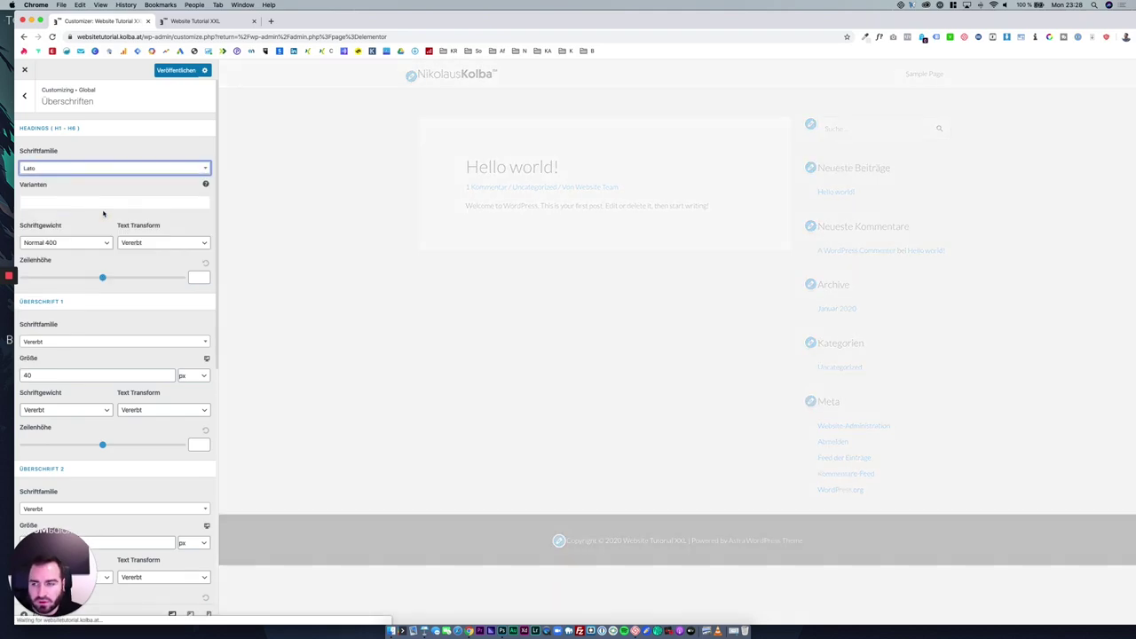
{"action": "left_click", "coordinate": [270, 20]}
Browse FontPair's featured pairings, such as Proza Libre & Open Sans, then return to the Customizer.
{"action": "left_click", "coordinate": [357, 51]}
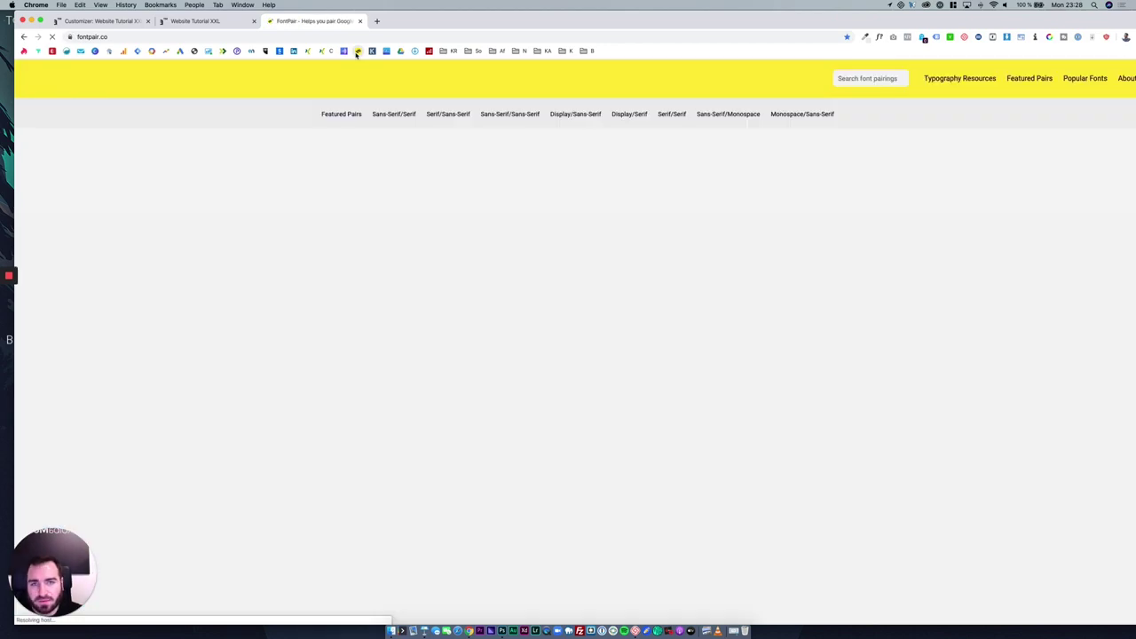
{"action": "scroll", "coordinate": [383, 257], "scroll_direction": "down", "scroll_amount": 10}
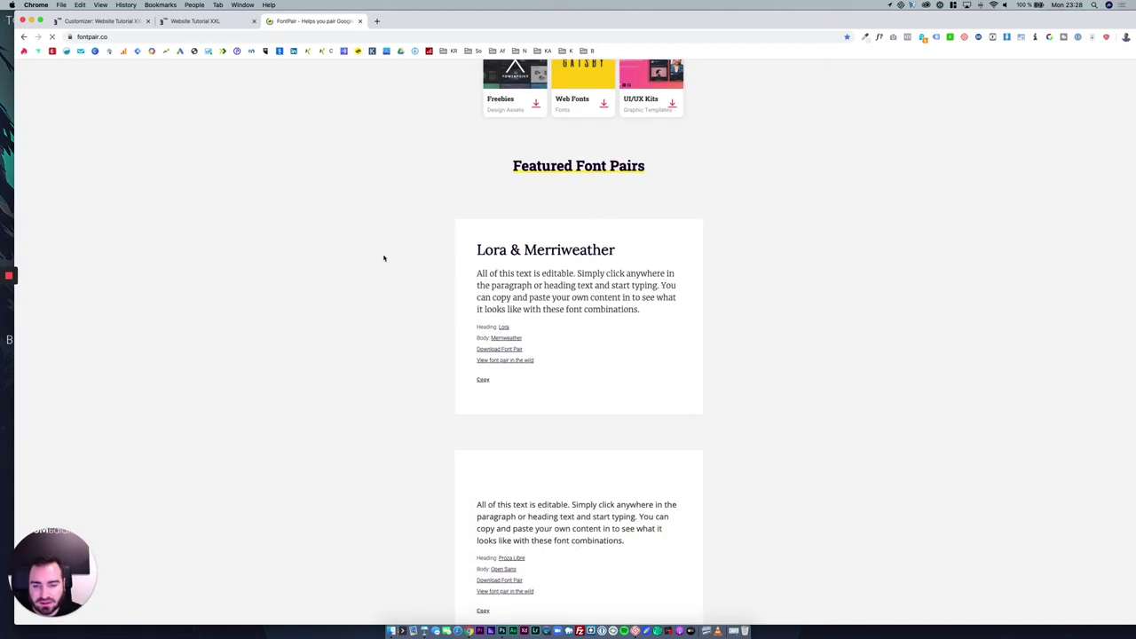
{"action": "scroll", "coordinate": [409, 285], "scroll_direction": "down", "scroll_amount": 1}
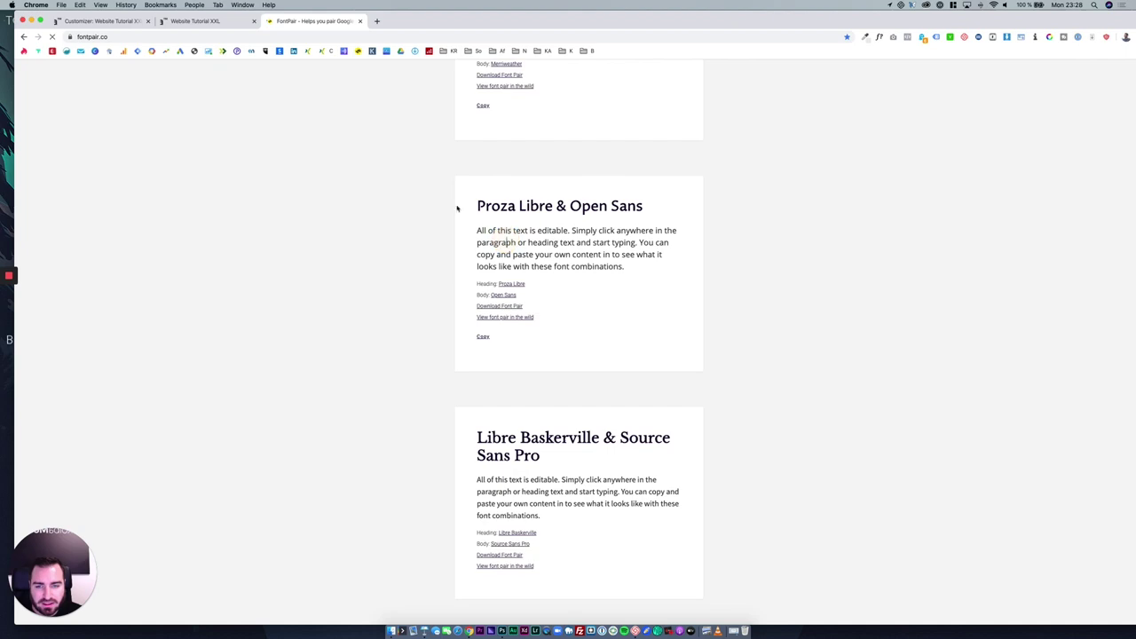
{"action": "left_click", "coordinate": [100, 20]}
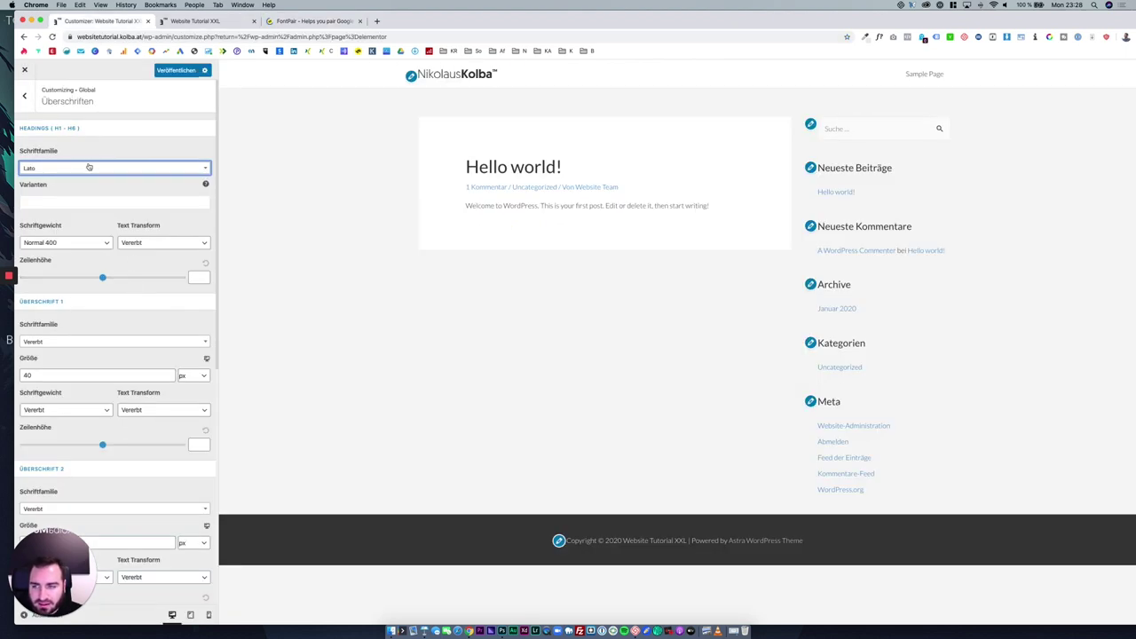
Scroll the heading settings, then back out through Typografie to the Global panel.
{"action": "scroll", "coordinate": [136, 315], "scroll_direction": "down", "scroll_amount": 3}
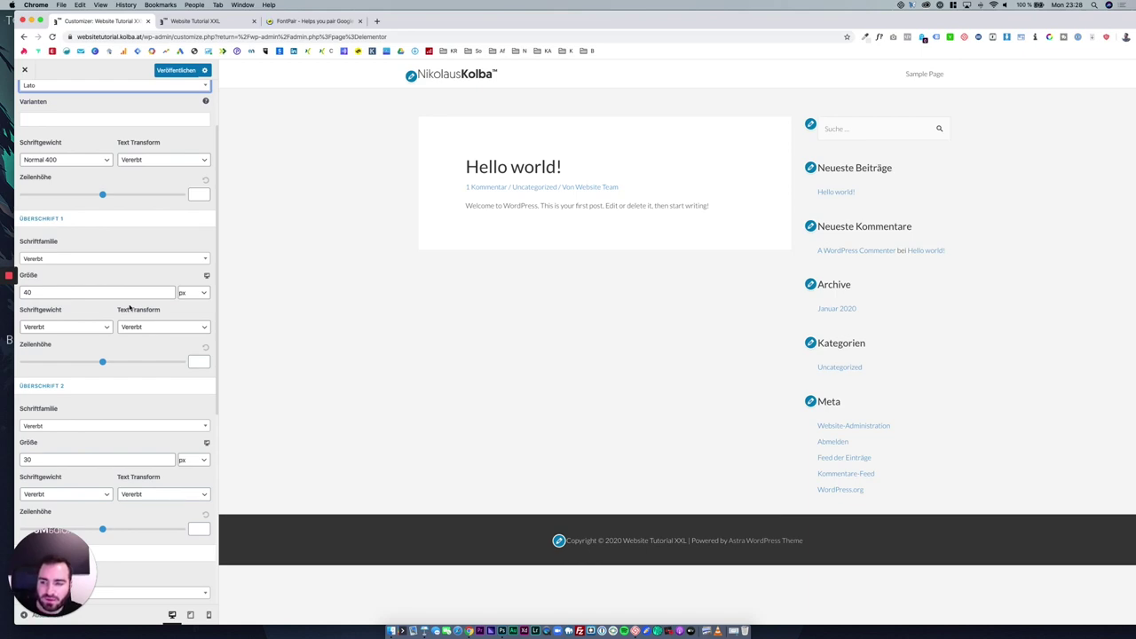
{"action": "scroll", "coordinate": [78, 233], "scroll_direction": "up", "scroll_amount": 3}
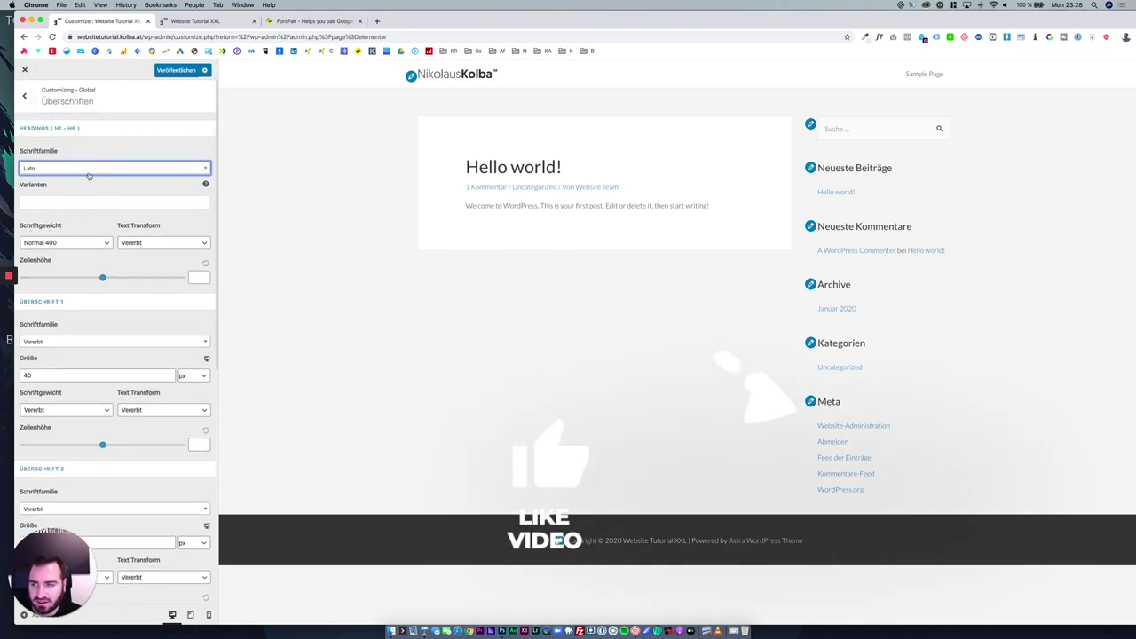
{"action": "scroll", "coordinate": [100, 306], "scroll_direction": "down", "scroll_amount": 3}
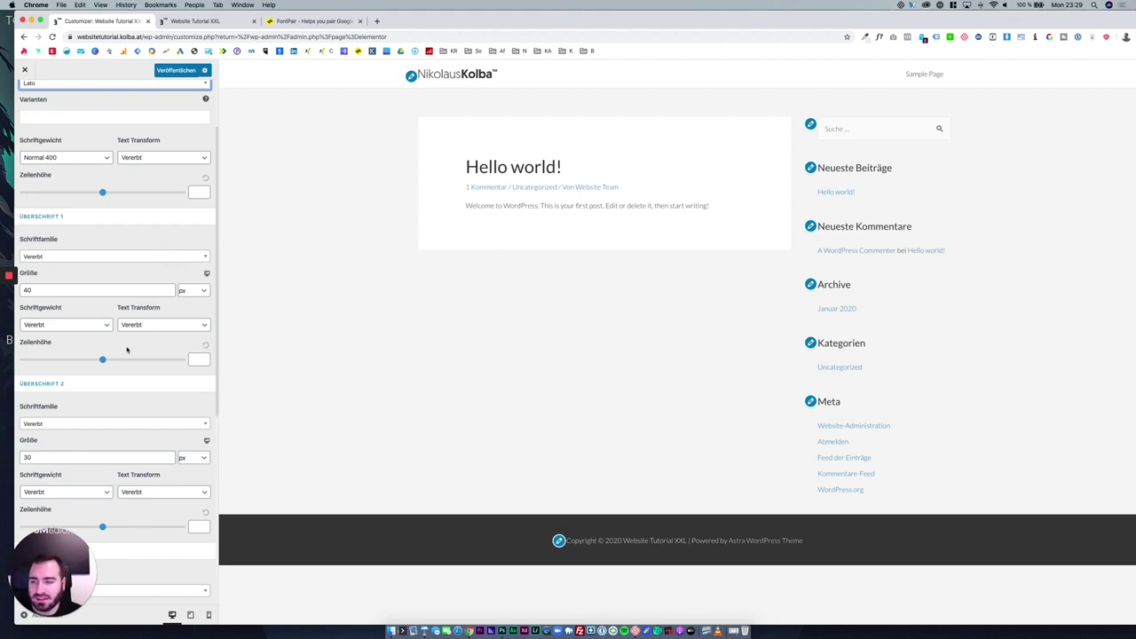
{"action": "scroll", "coordinate": [126, 348], "scroll_direction": "down", "scroll_amount": 5}
{"action": "scroll", "coordinate": [127, 348], "scroll_direction": "up", "scroll_amount": 7}
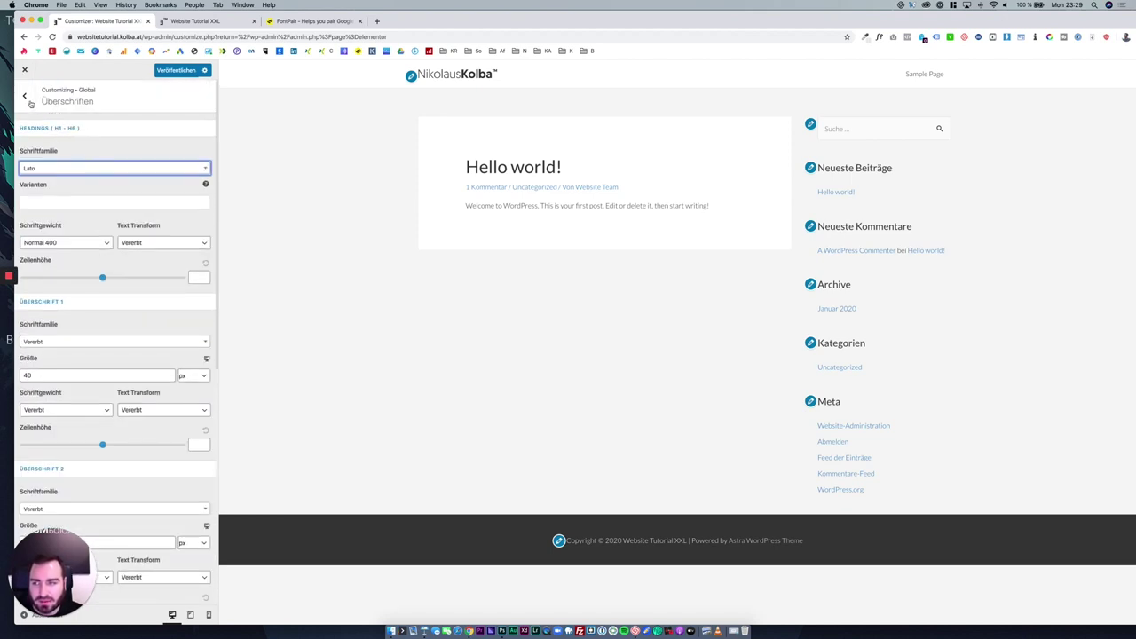
{"action": "left_click", "coordinate": [26, 98]}
{"action": "left_click", "coordinate": [26, 98]}
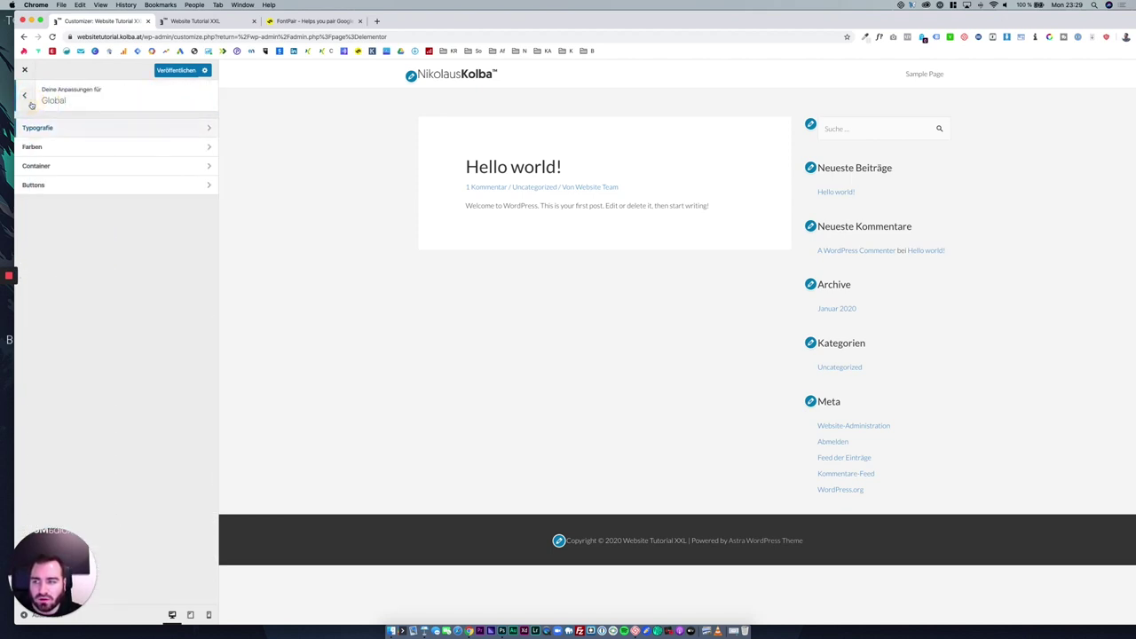
In Farben > Standardfarben, try green #81d742 as the Themefarbe.
{"action": "left_click", "coordinate": [83, 148]}
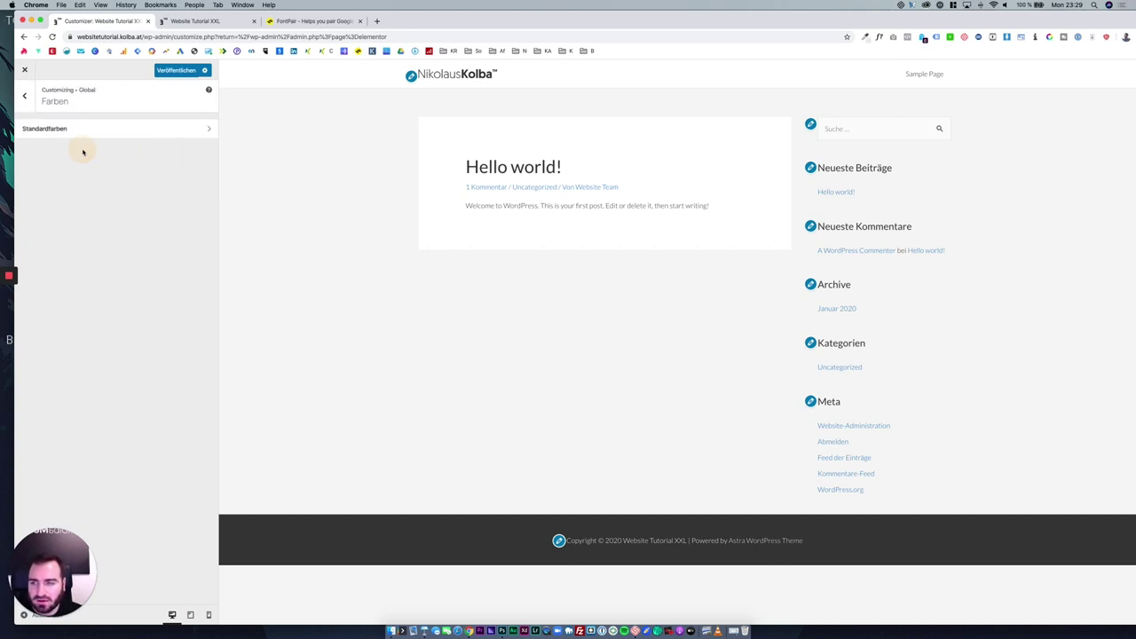
{"action": "left_click", "coordinate": [96, 130]}
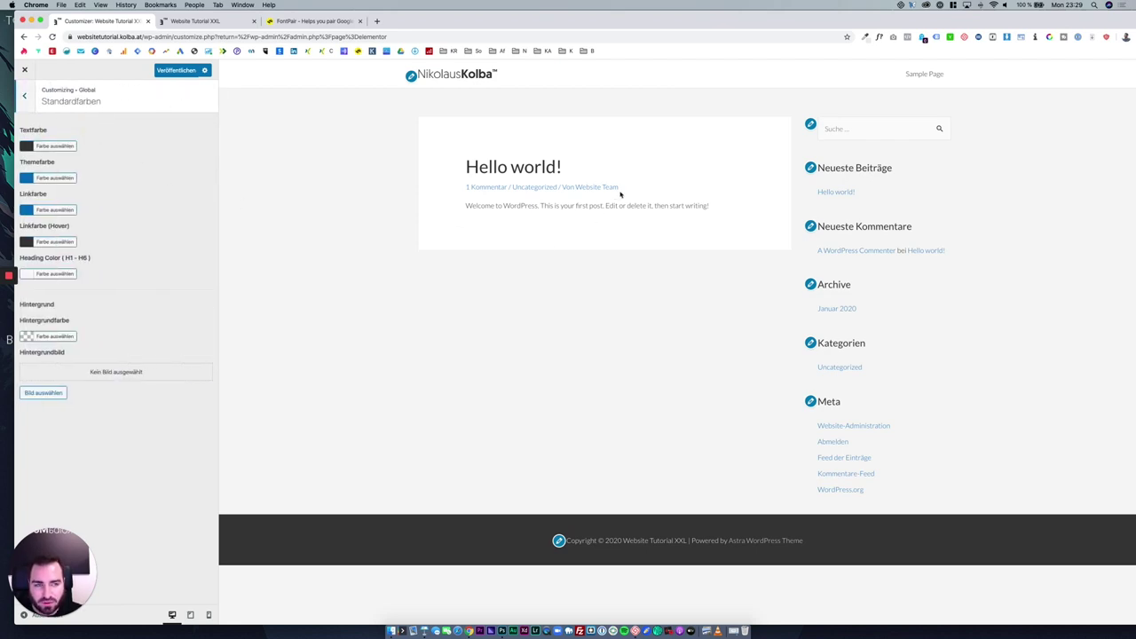
{"action": "left_click_drag", "start_coordinate": [613, 187], "coordinate": [462, 189]}
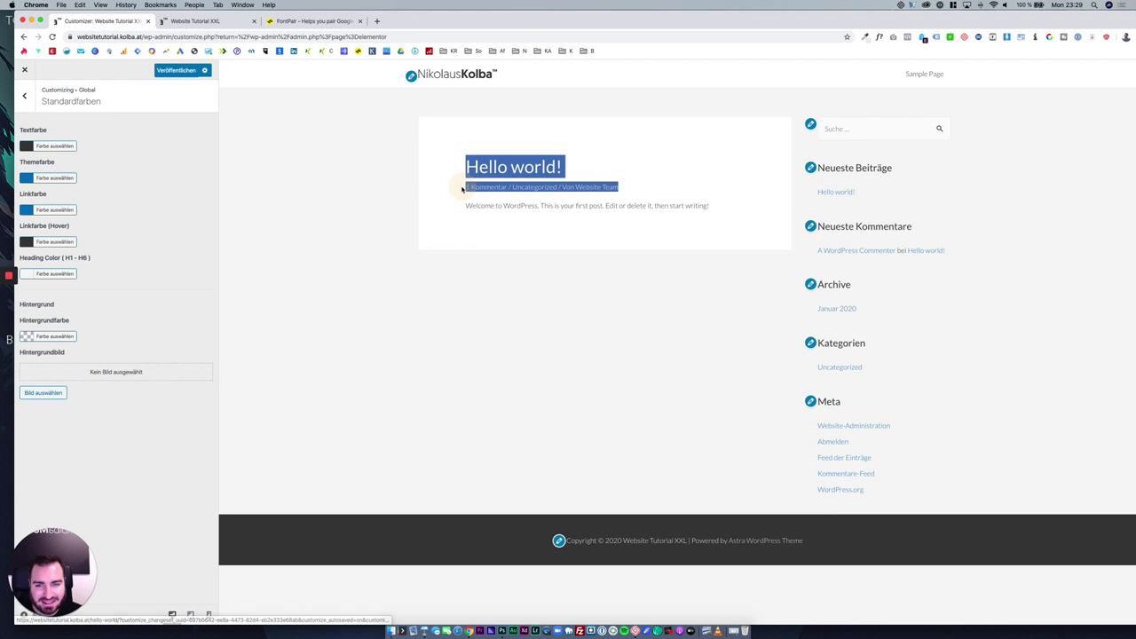
{"action": "left_click", "coordinate": [461, 189]}
{"action": "left_click_drag", "start_coordinate": [690, 205], "coordinate": [478, 166]}
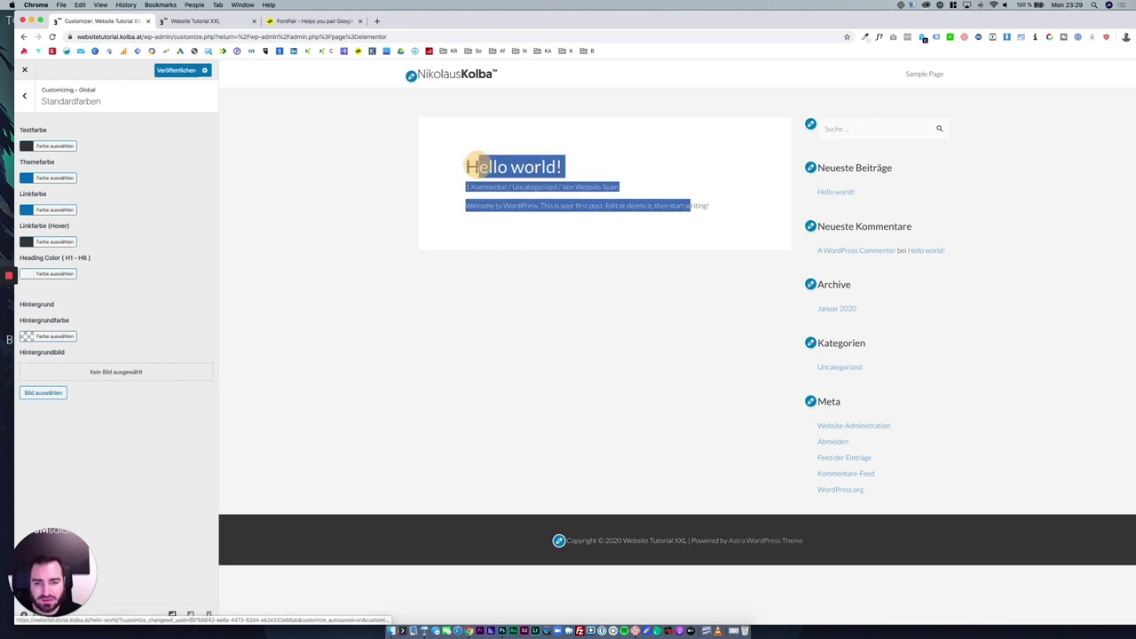
{"action": "left_click", "coordinate": [546, 232]}
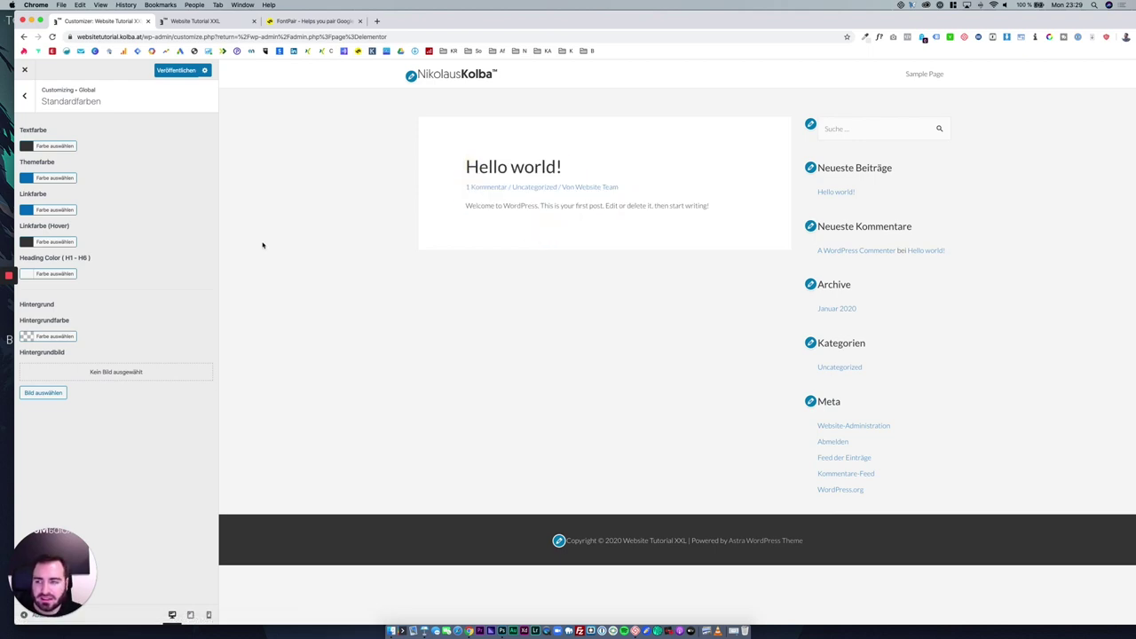
{"action": "left_click", "coordinate": [68, 179]}
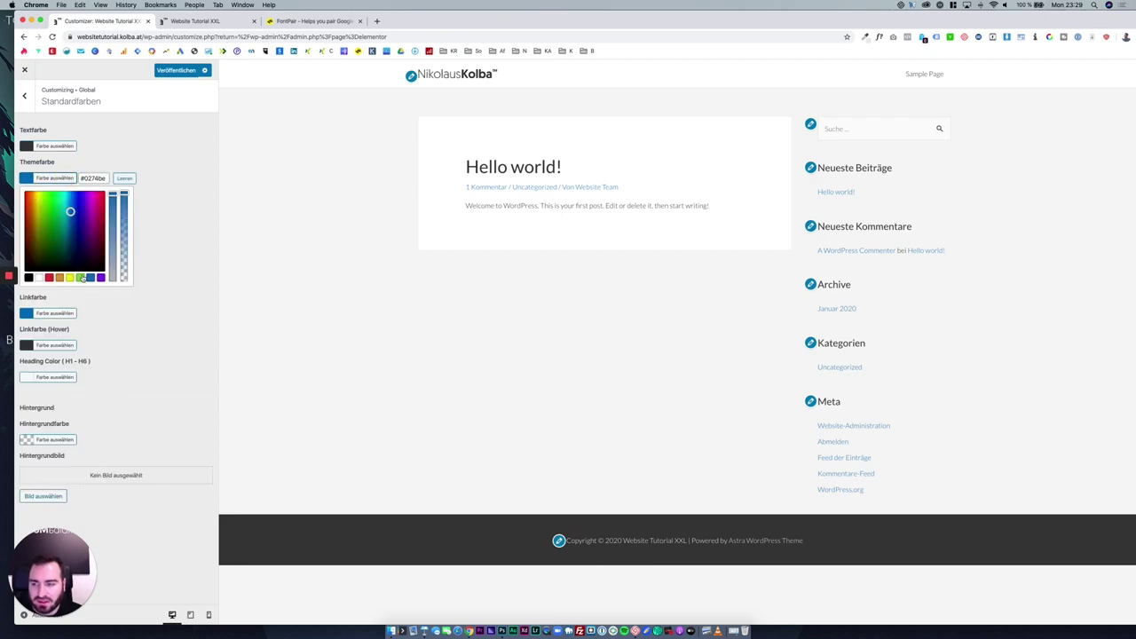
{"action": "left_click", "coordinate": [81, 278]}
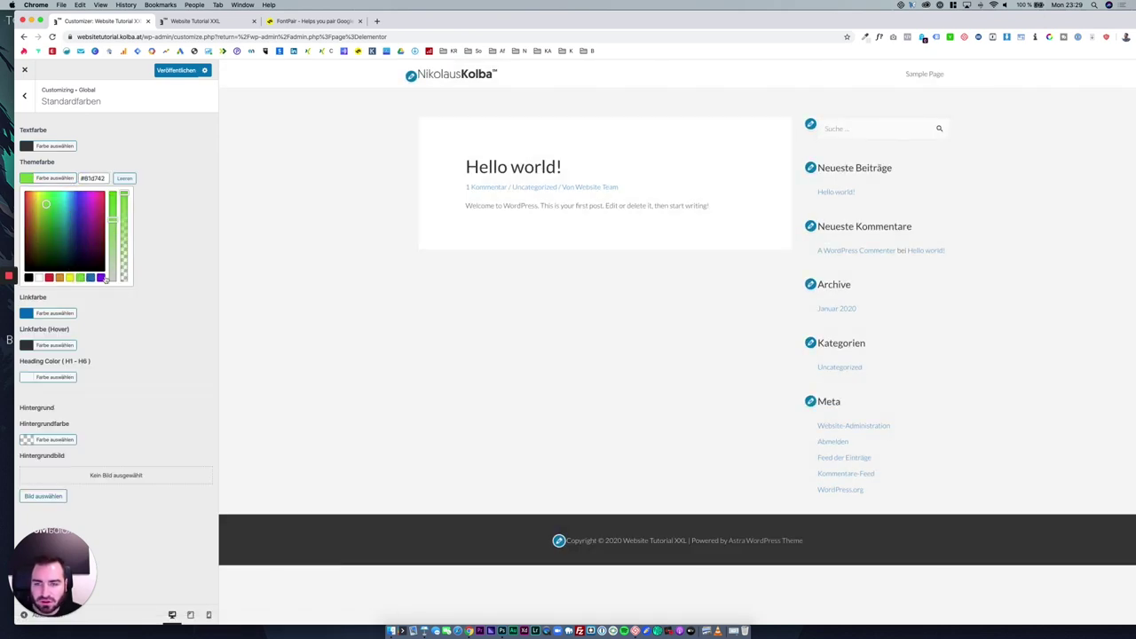
{"action": "left_click", "coordinate": [633, 196]}
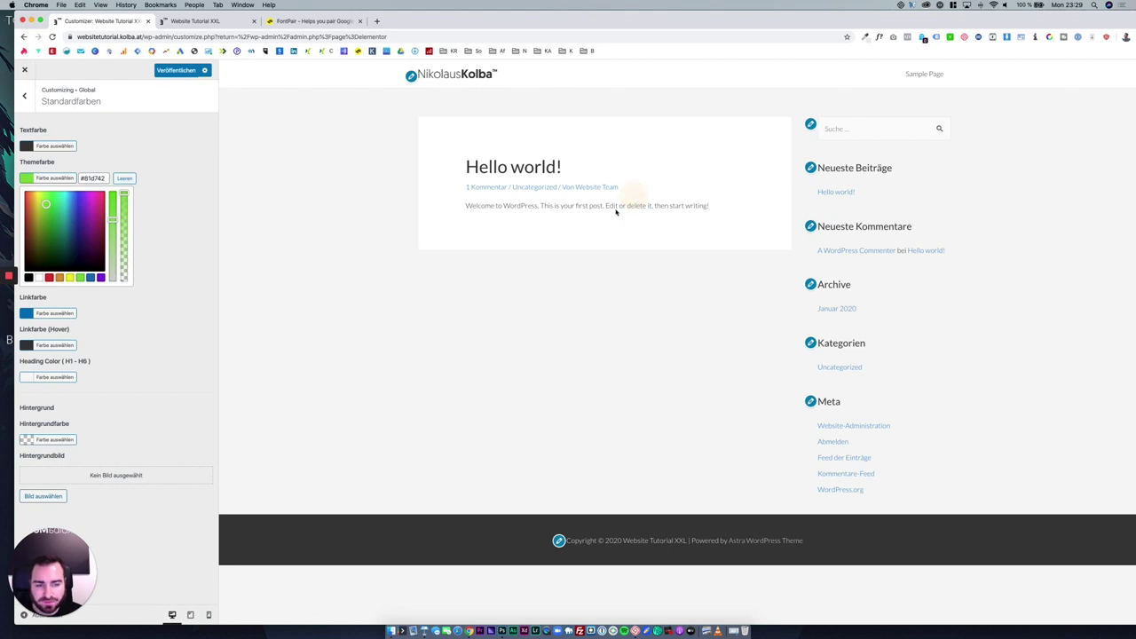
{"action": "left_click", "coordinate": [162, 245]}
Set the Linkfarbe to blue and the Themefarbe to blue #1e73be.
{"action": "left_click", "coordinate": [80, 209]}
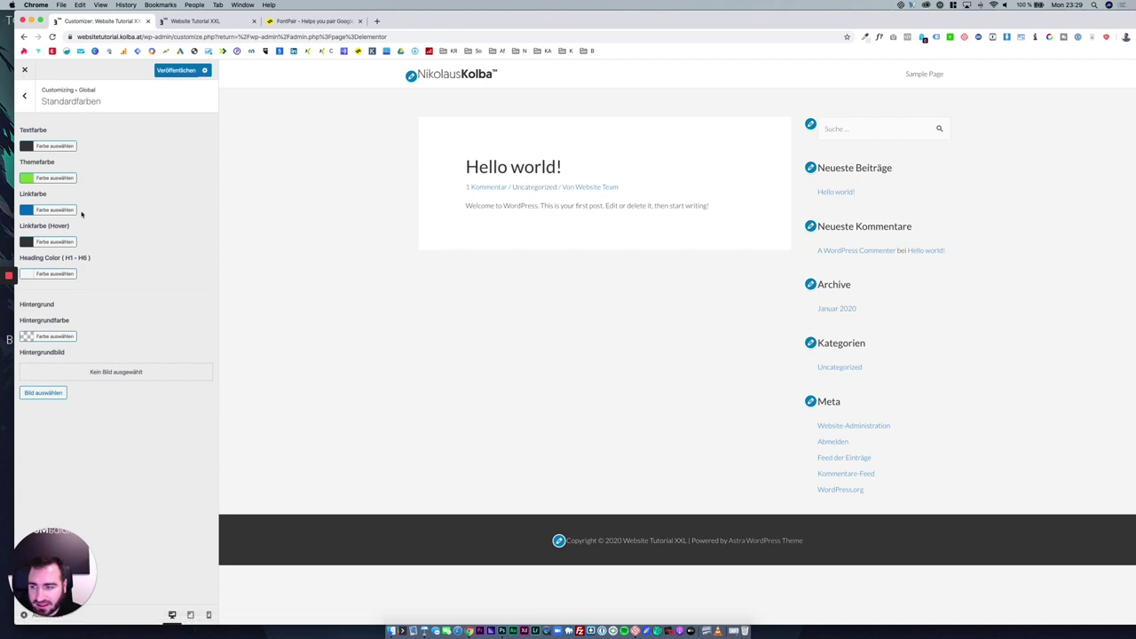
{"action": "left_click", "coordinate": [72, 211]}
{"action": "left_click", "coordinate": [80, 310]}
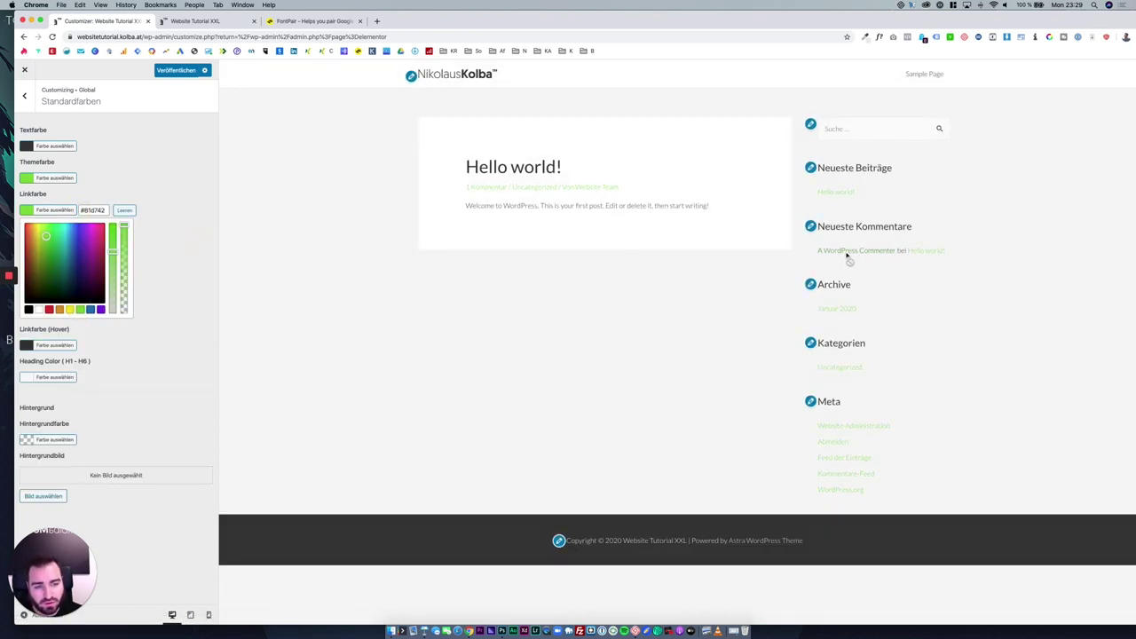
{"action": "left_click", "coordinate": [91, 310]}
{"action": "left_click", "coordinate": [62, 178]}
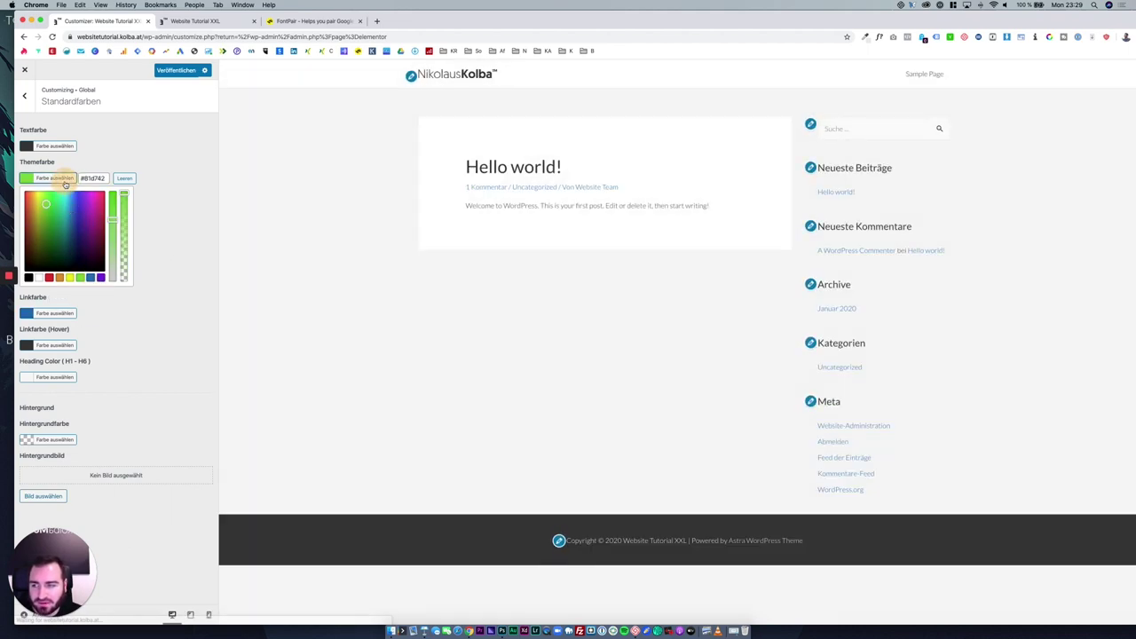
{"action": "left_click", "coordinate": [91, 278]}
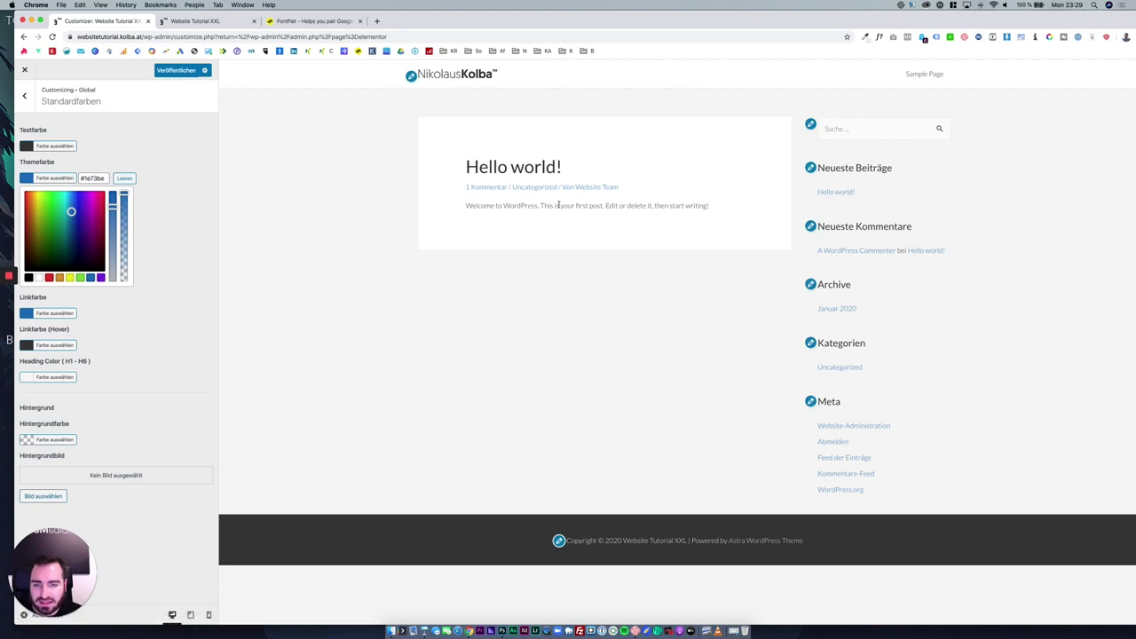
{"action": "left_click", "coordinate": [170, 182]}
Make Linkfarbe (Hover) and Heading Color black #000000, checking headings on the Sample Page.
{"action": "left_click", "coordinate": [159, 294]}
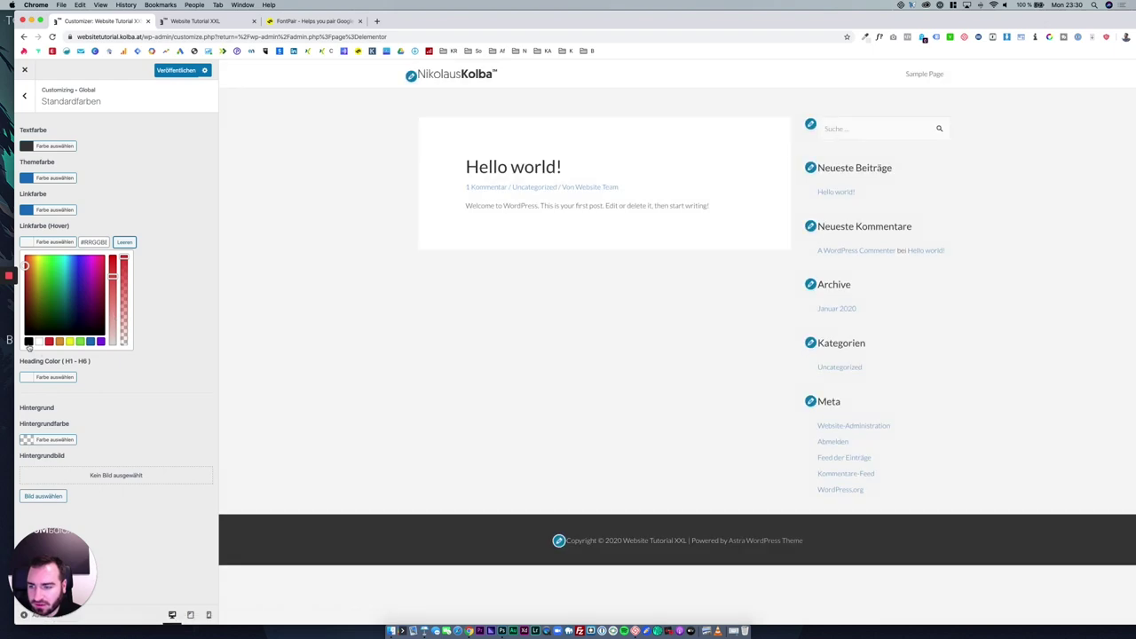
{"action": "left_click", "coordinate": [29, 342]}
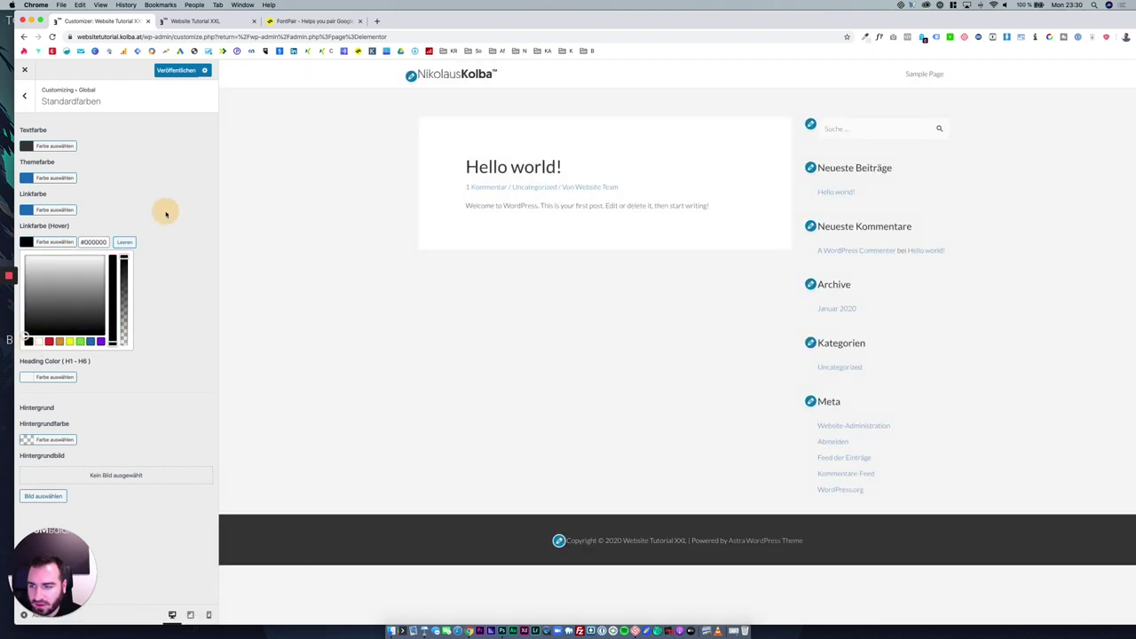
{"action": "left_click", "coordinate": [140, 351]}
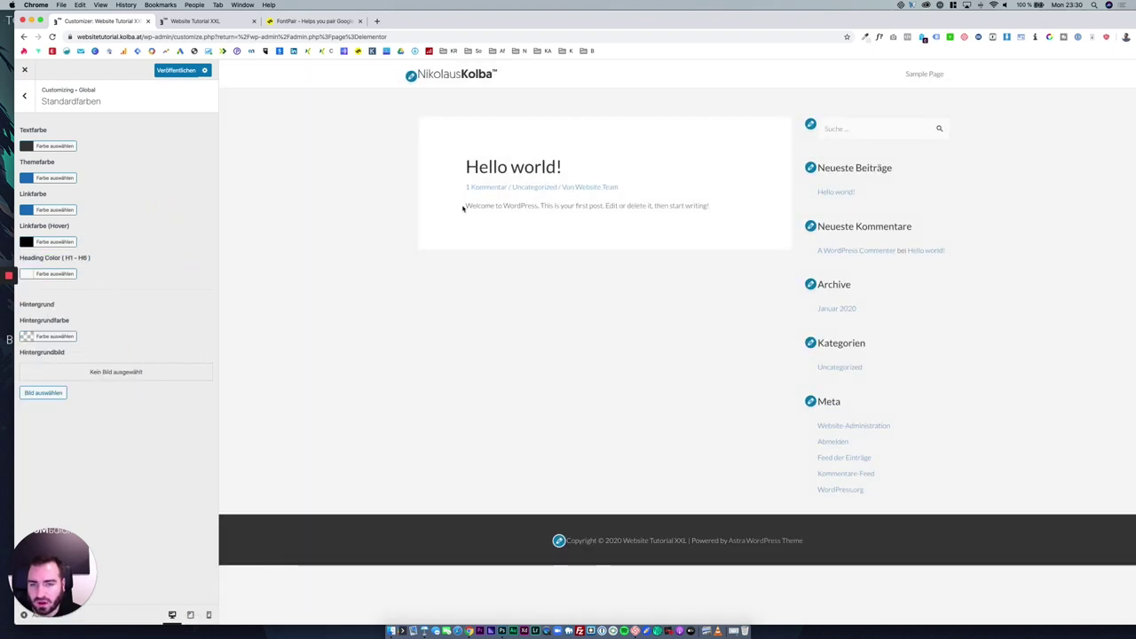
{"action": "left_click", "coordinate": [55, 274]}
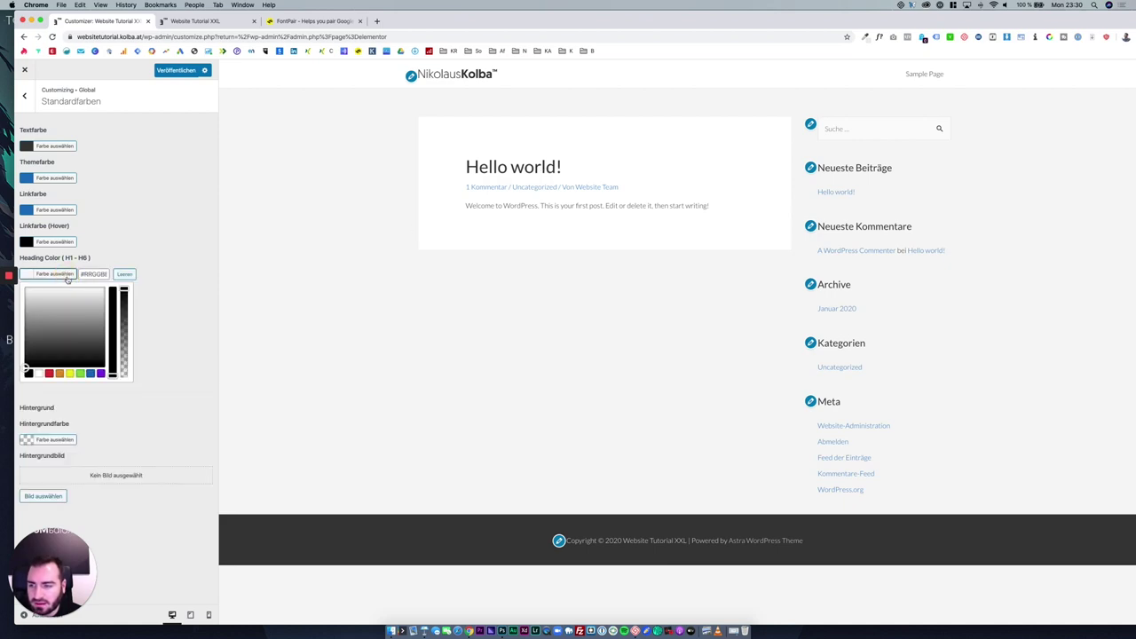
{"action": "left_click", "coordinate": [929, 74]}
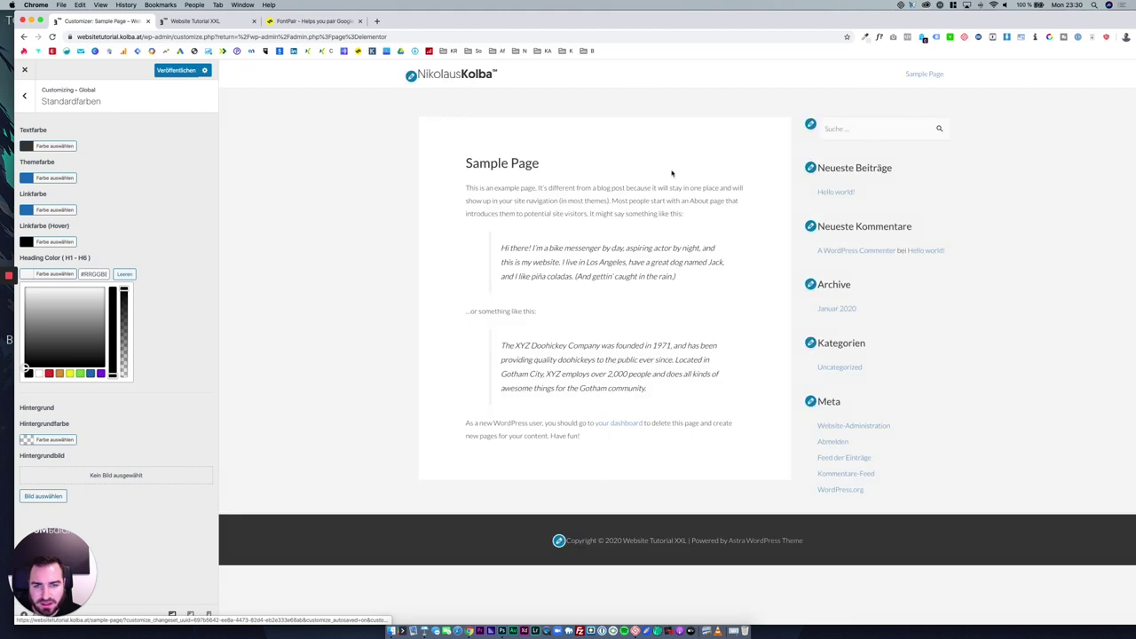
{"action": "left_click", "coordinate": [49, 373]}
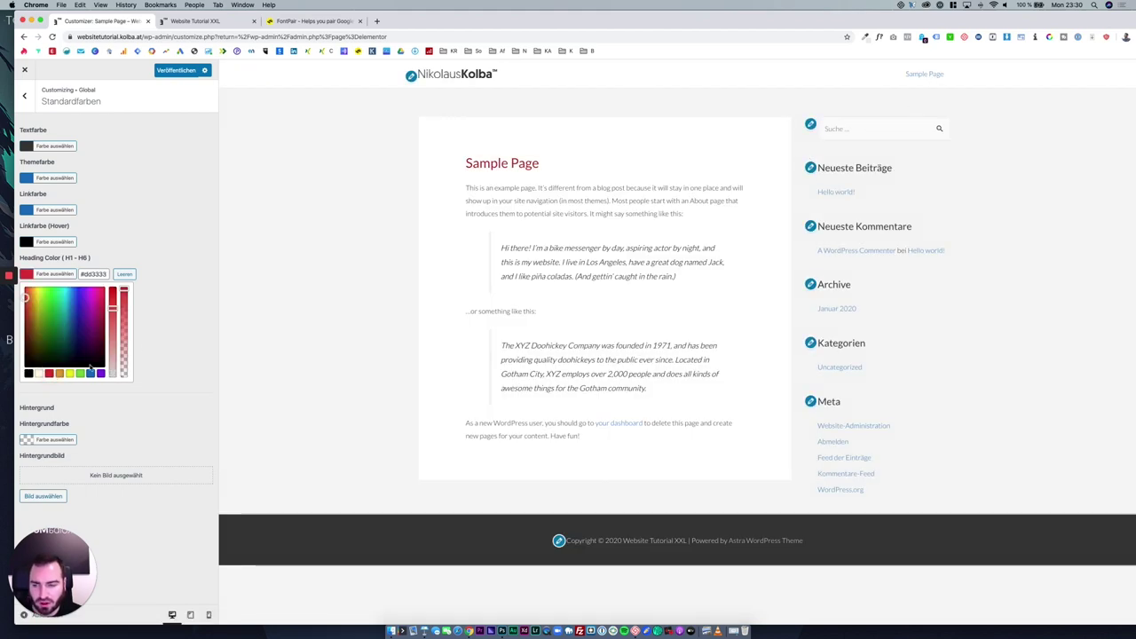
{"action": "left_click", "coordinate": [29, 373]}
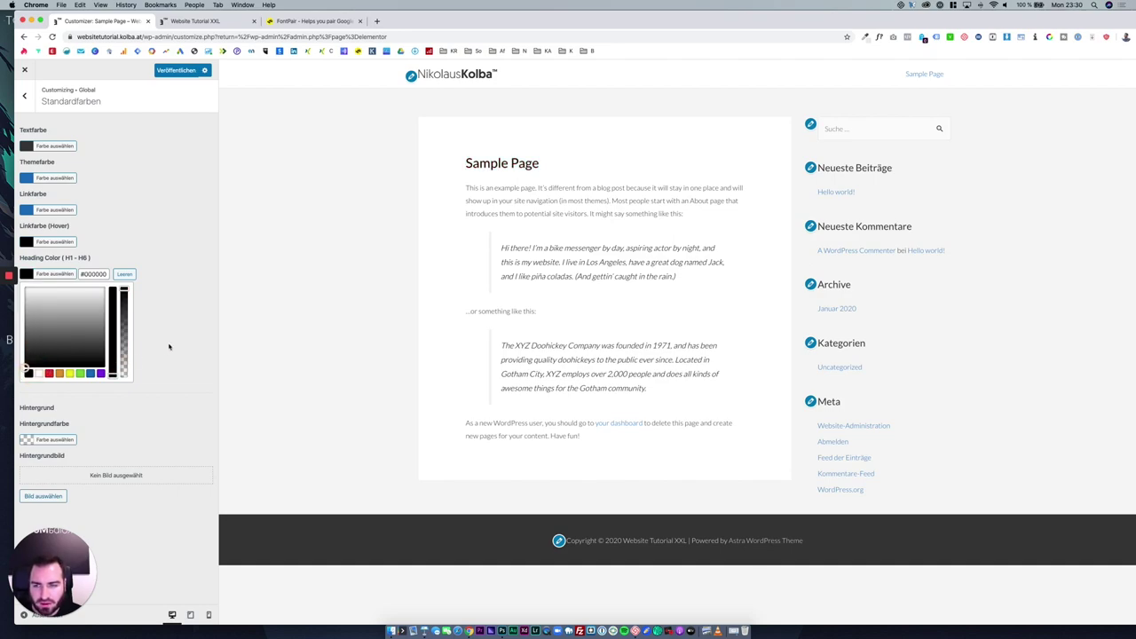
{"action": "left_click", "coordinate": [163, 370]}
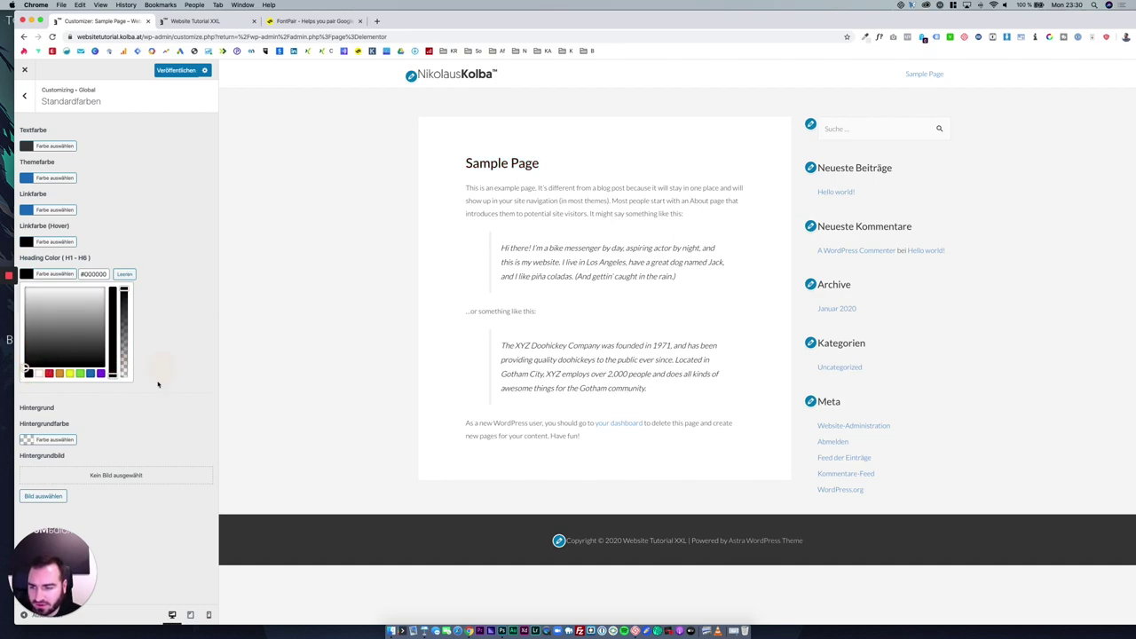
Set the background colour to white #ffffff after trying grey #c4c4c4.
{"action": "left_click", "coordinate": [69, 440]}
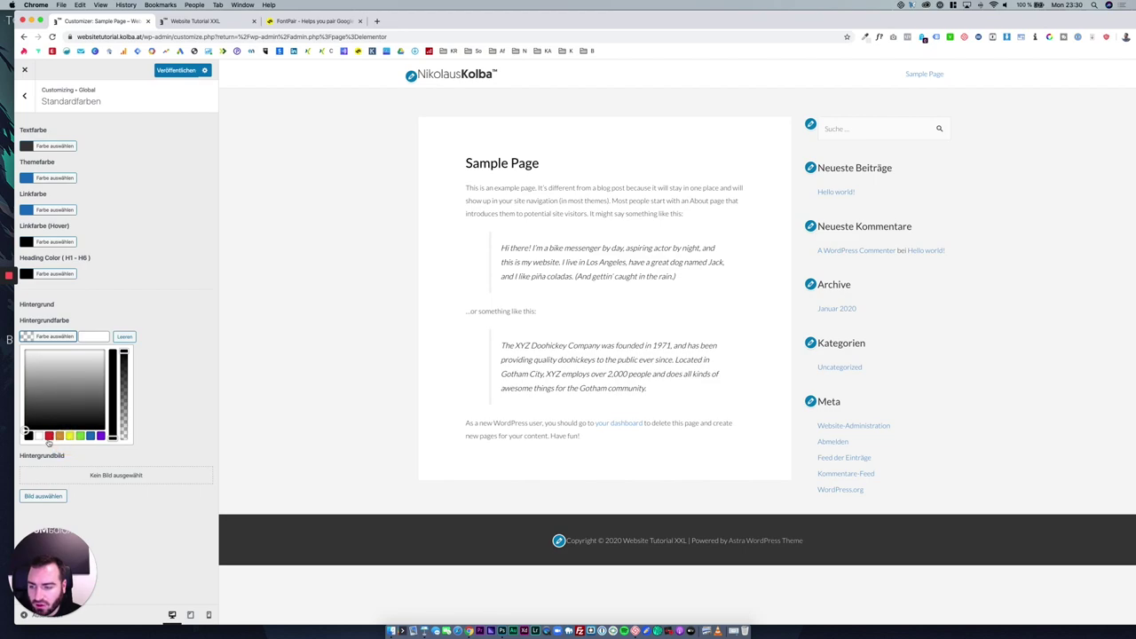
{"action": "left_click", "coordinate": [39, 436]}
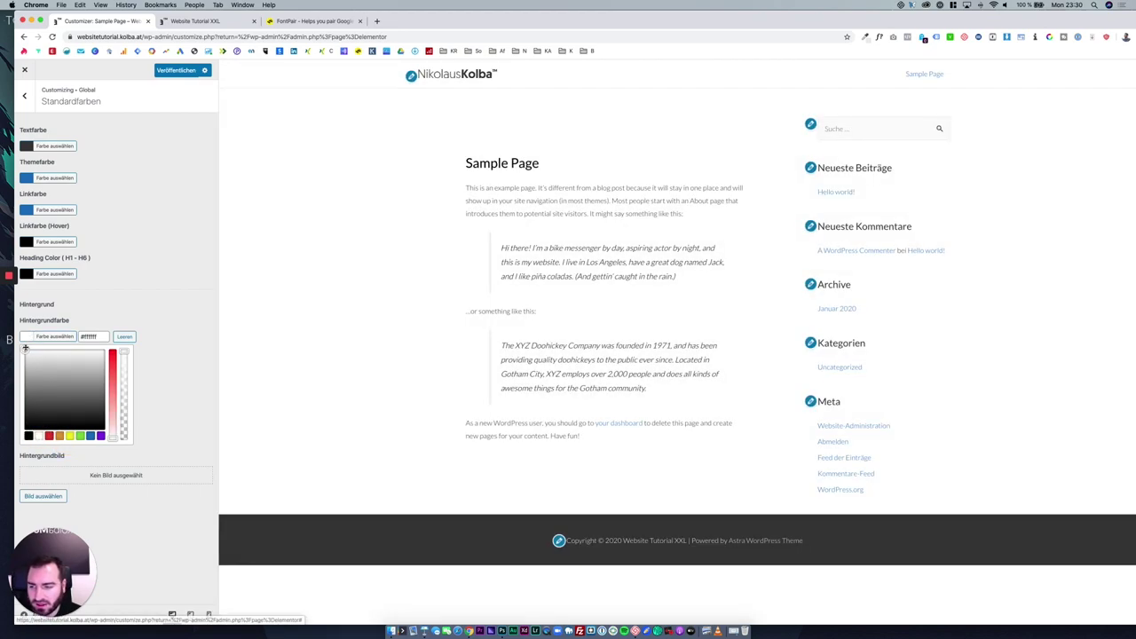
{"action": "left_click", "coordinate": [26, 366]}
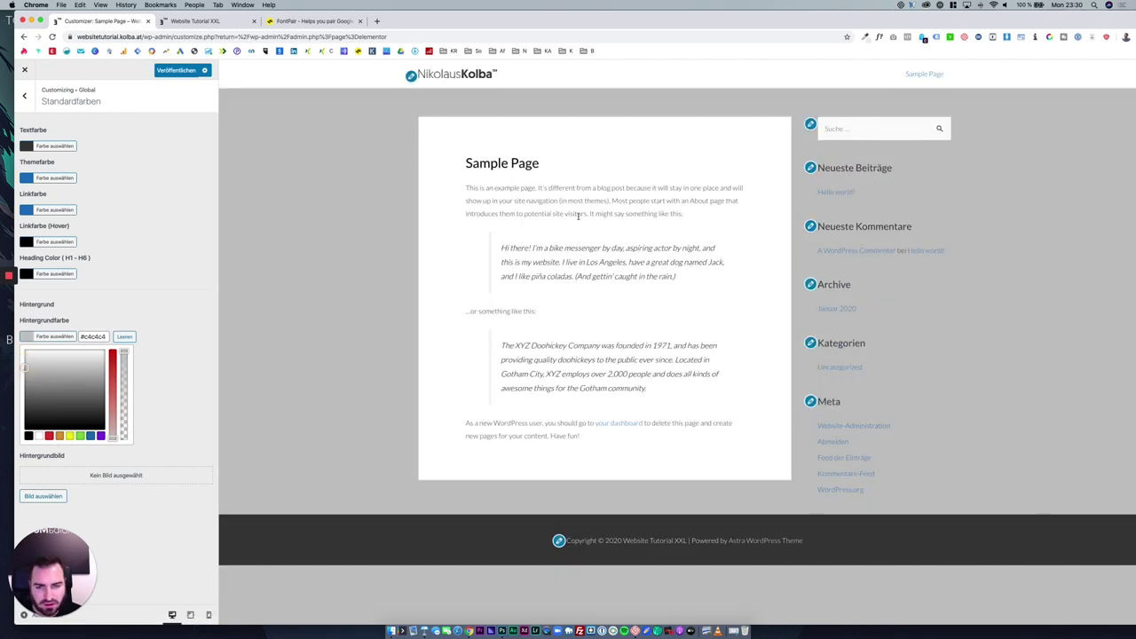
{"action": "left_click", "coordinate": [39, 435]}
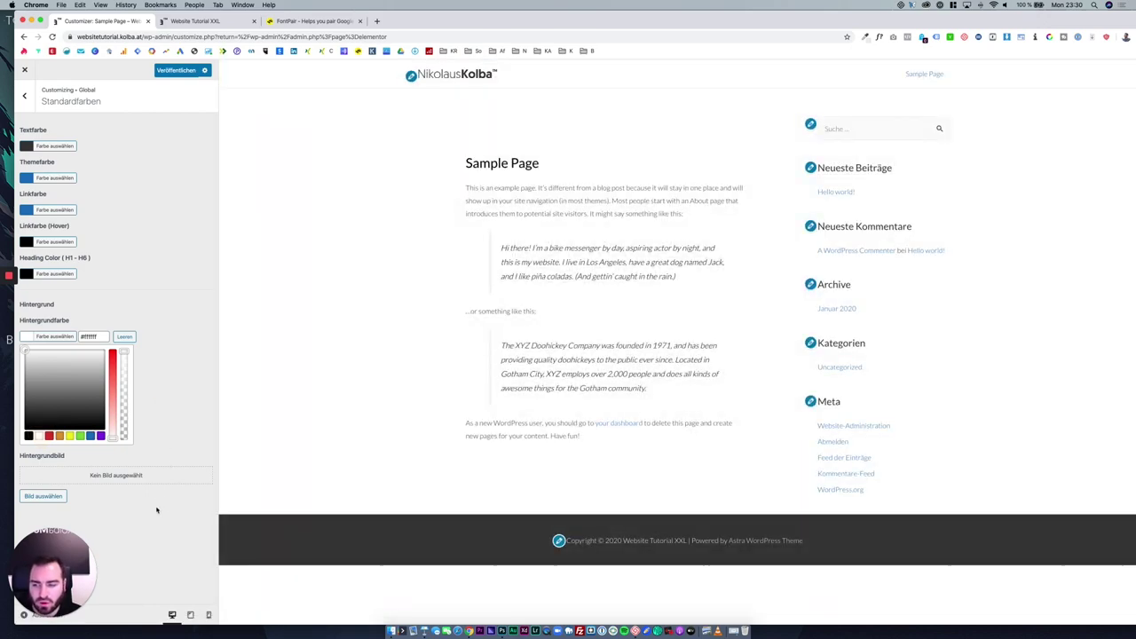
{"action": "left_click", "coordinate": [150, 483]}
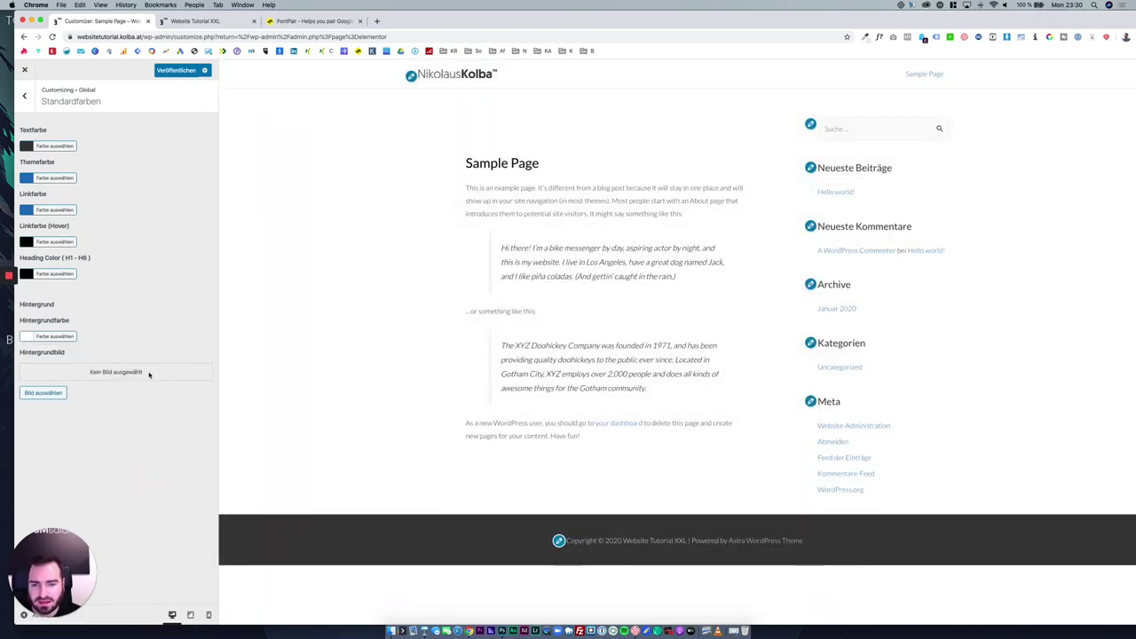
Use the logo image as the background image and clear the background colour.
{"action": "left_click", "coordinate": [43, 392]}
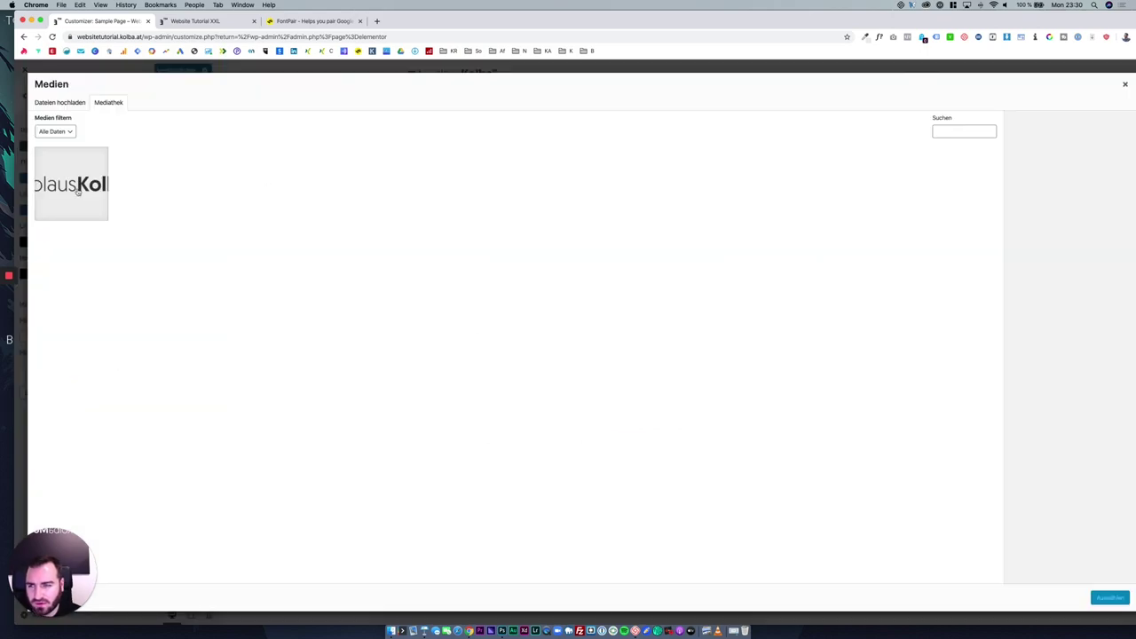
{"action": "left_click", "coordinate": [78, 191]}
{"action": "left_click", "coordinate": [1108, 597]}
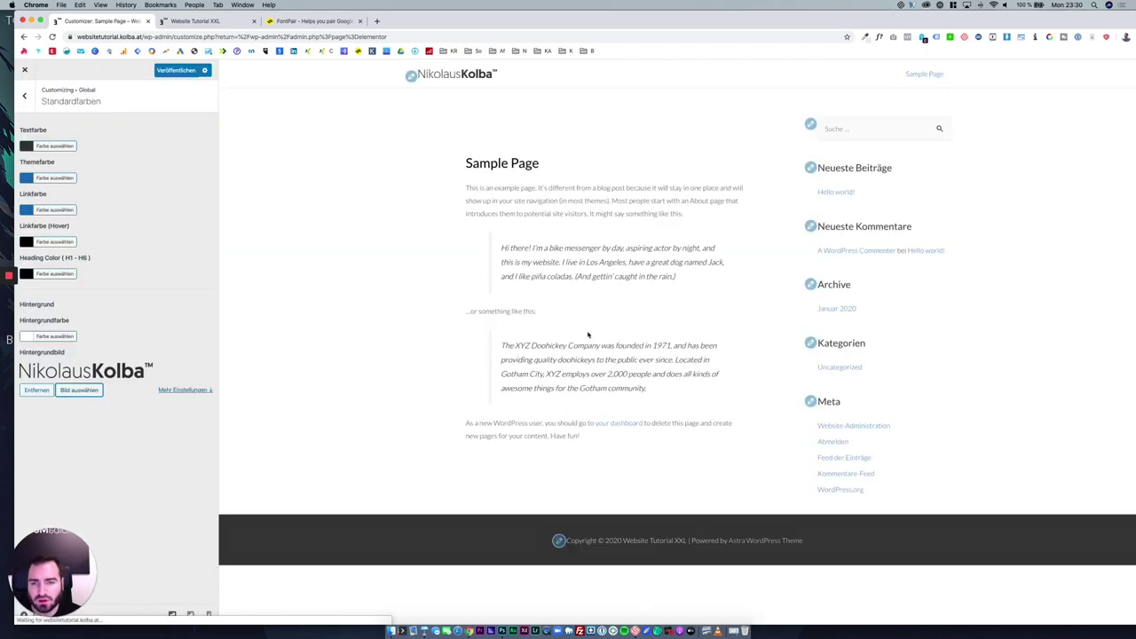
{"action": "left_click", "coordinate": [55, 337]}
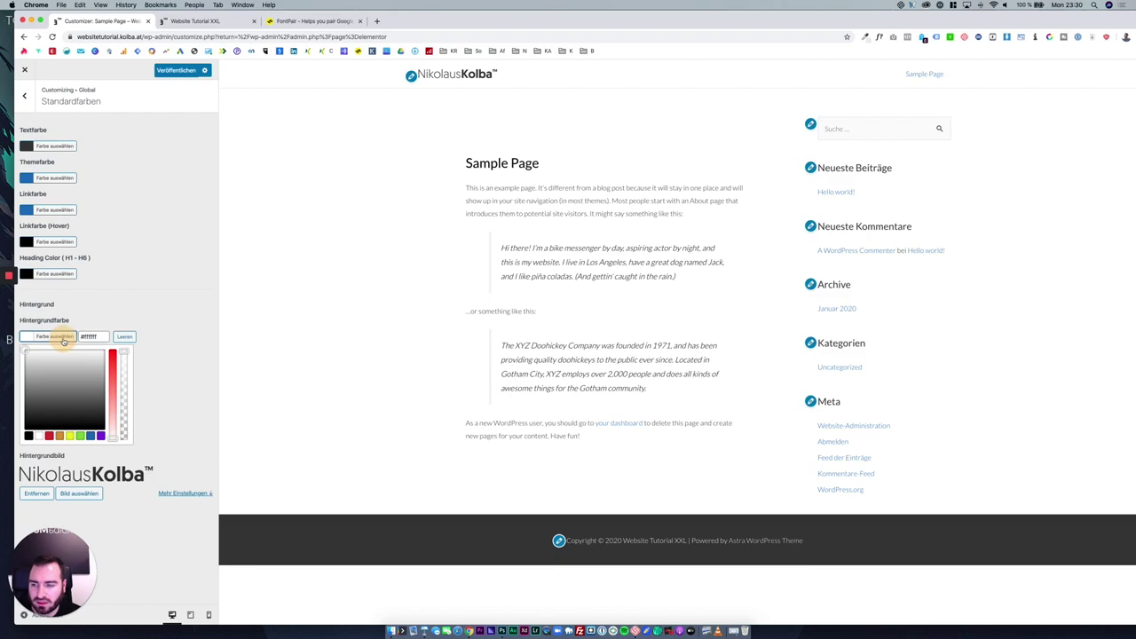
{"action": "left_click", "coordinate": [124, 337]}
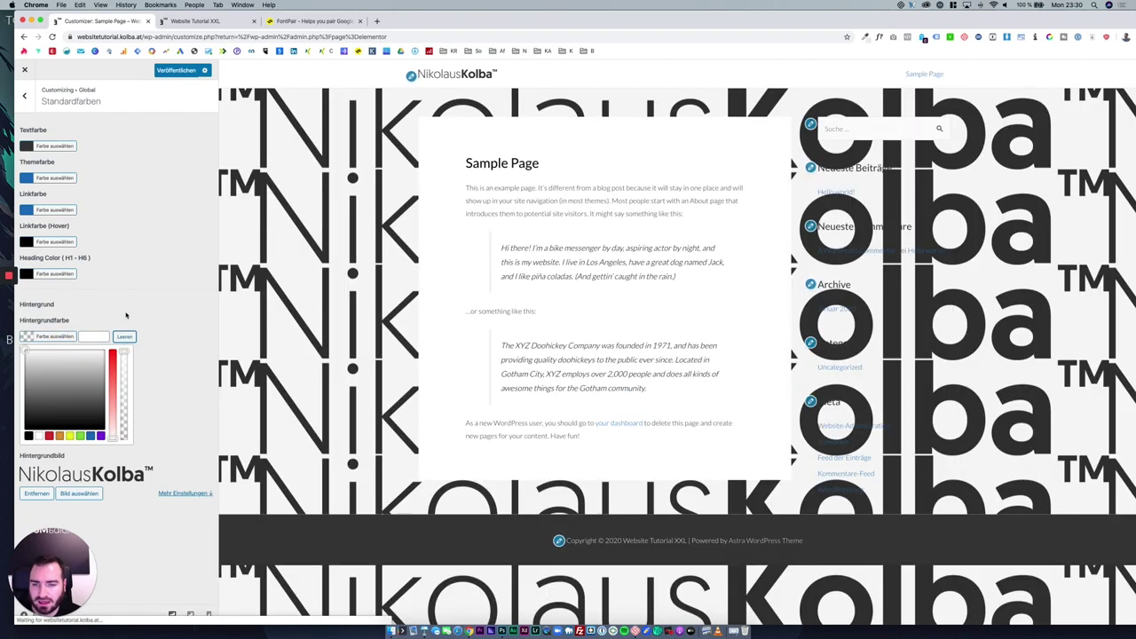
{"action": "left_click", "coordinate": [124, 307]}
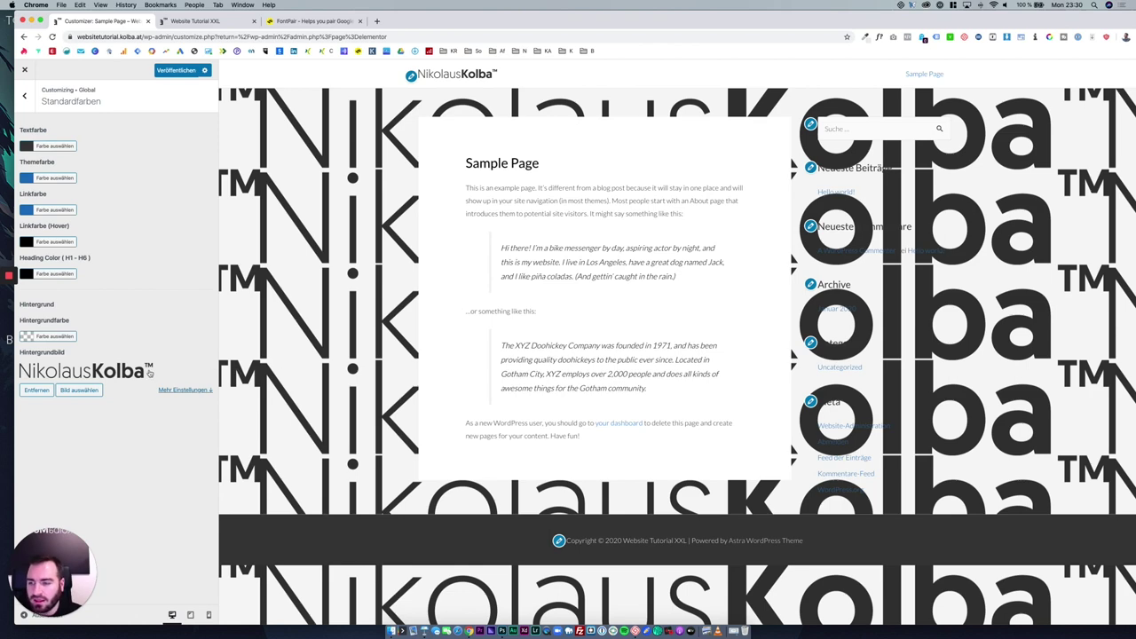
Remove the tiled logo background image and set the background colour to white.
{"action": "left_click", "coordinate": [36, 390]}
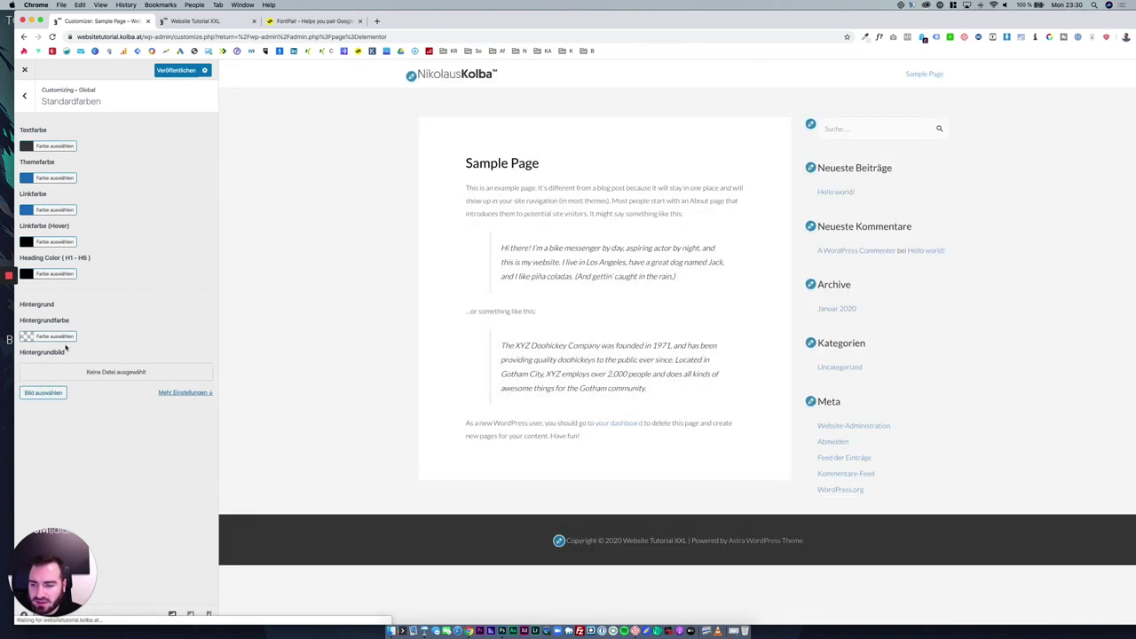
{"action": "left_click", "coordinate": [57, 338]}
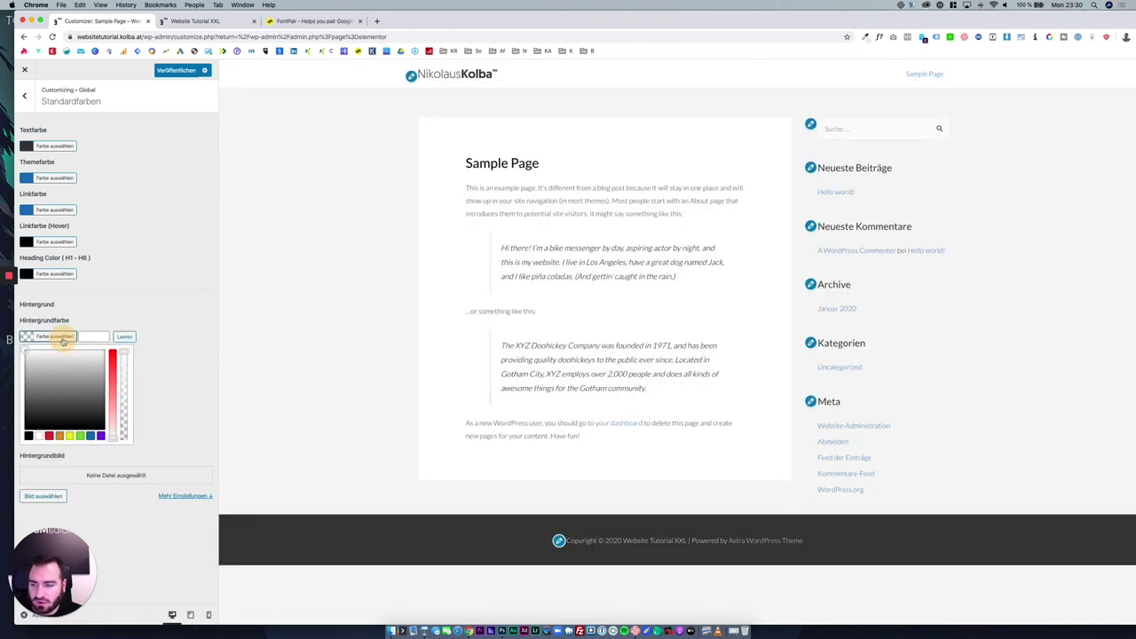
{"action": "left_click", "coordinate": [39, 435]}
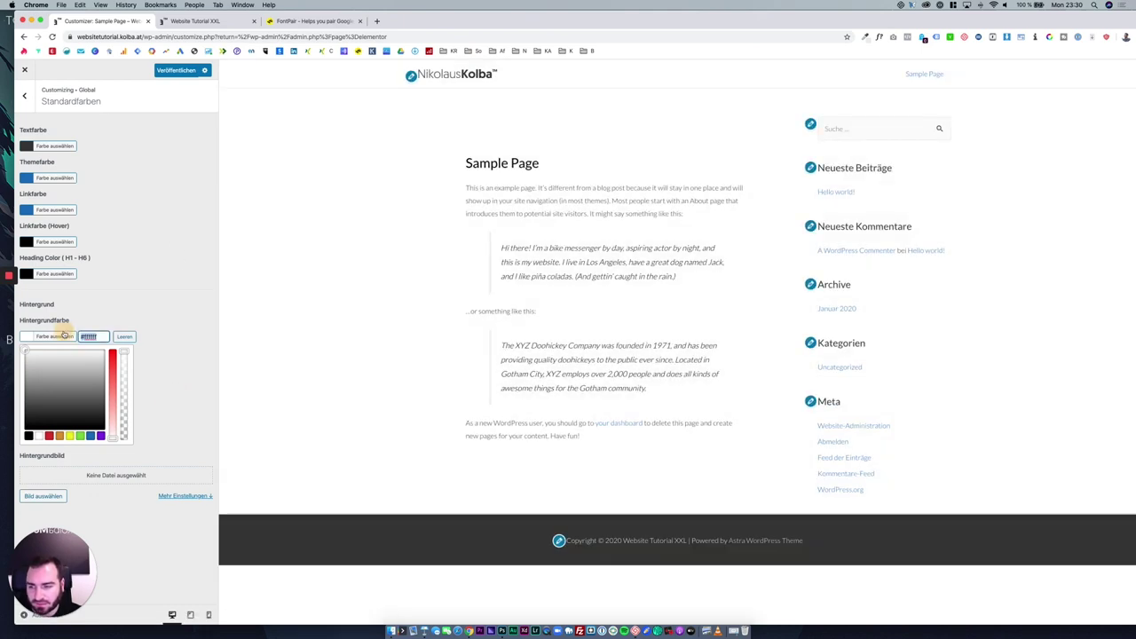
{"action": "left_click", "coordinate": [58, 397]}
{"action": "mouse_move", "coordinate": [58, 398]}
{"action": "left_mouse_down"}
{"action": "mouse_move", "coordinate": [79, 373]}
{"action": "mouse_move", "coordinate": [7, 348]}
{"action": "left_mouse_up"}
{"action": "left_click", "coordinate": [186, 314]}
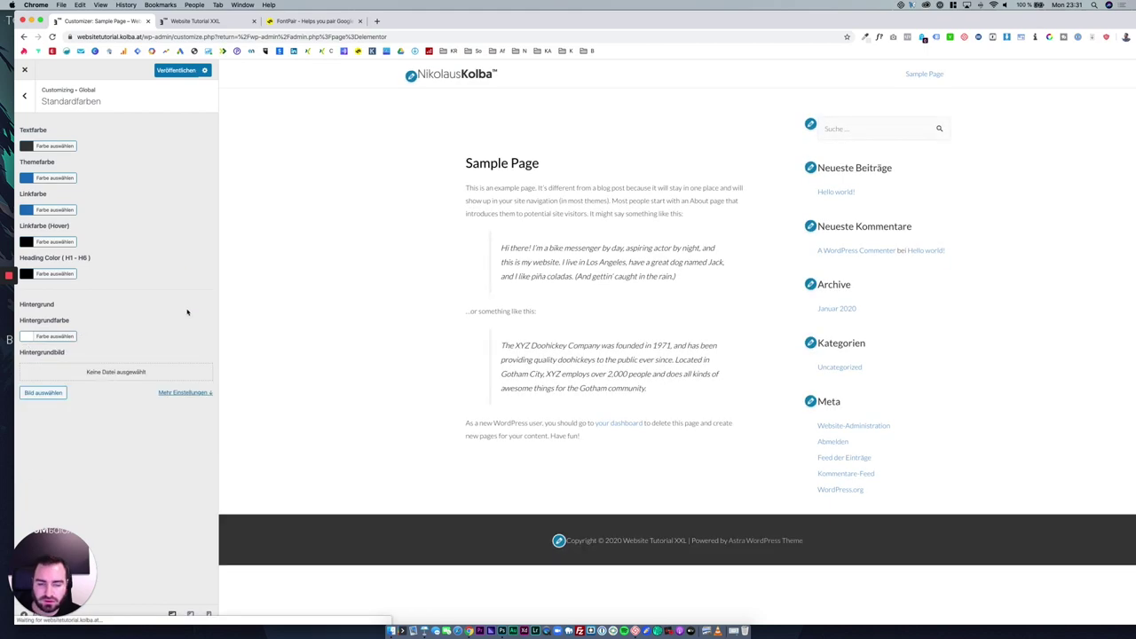
Leave the theme colour unchanged and return to the Global settings list.
{"action": "left_click", "coordinate": [55, 179]}
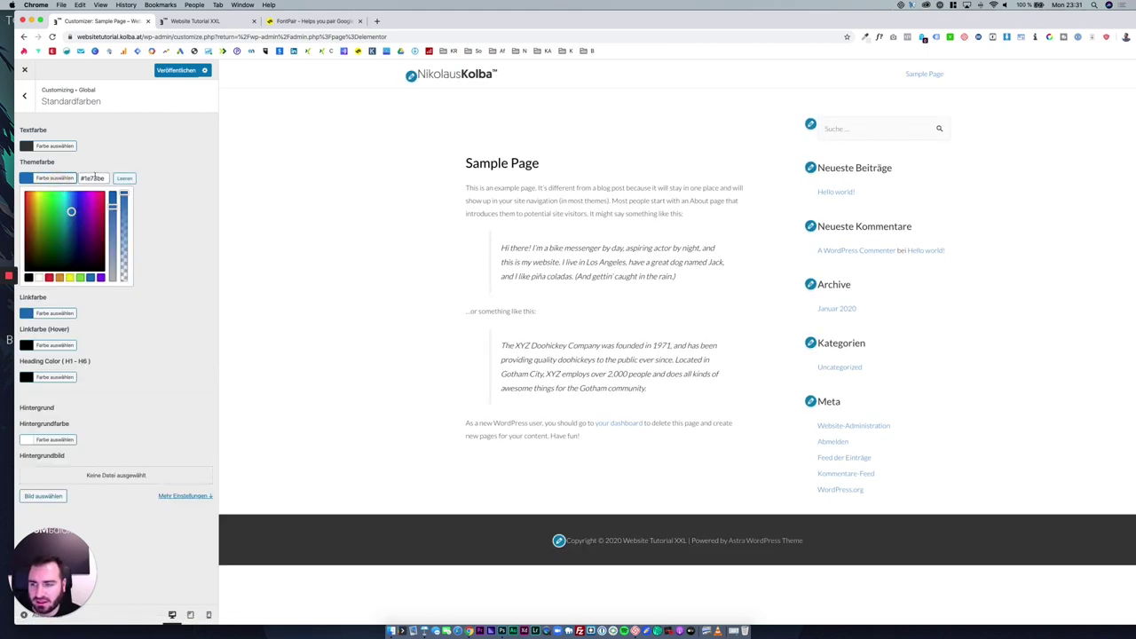
{"action": "double_click", "coordinate": [92, 179]}
{"action": "left_click", "coordinate": [110, 172]}
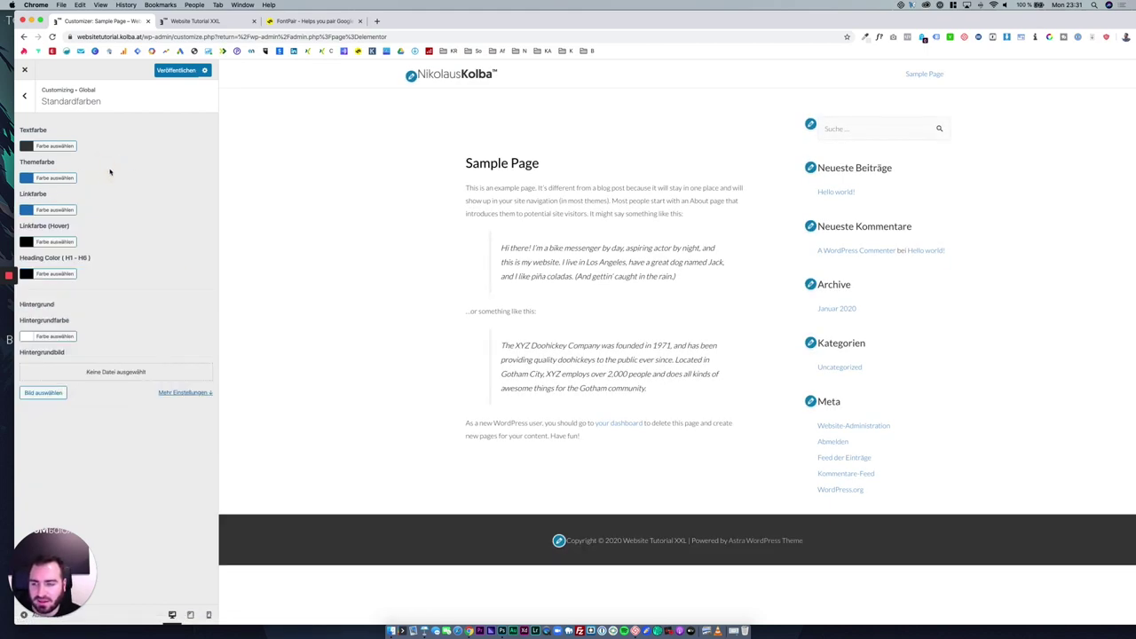
{"action": "left_click", "coordinate": [33, 105]}
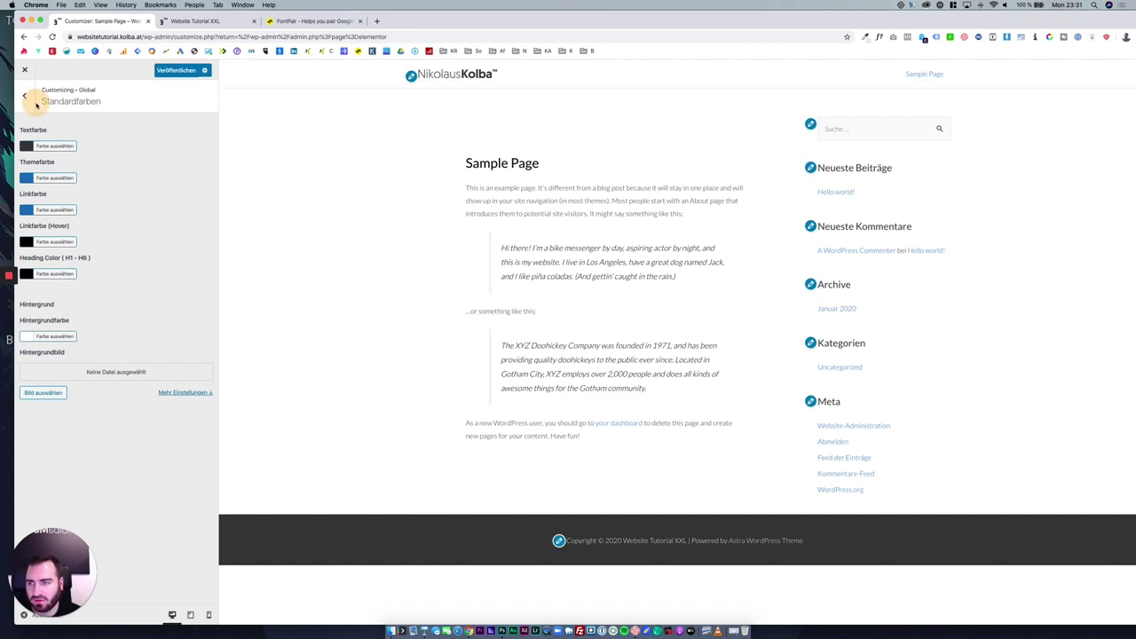
{"action": "left_click", "coordinate": [33, 105]}
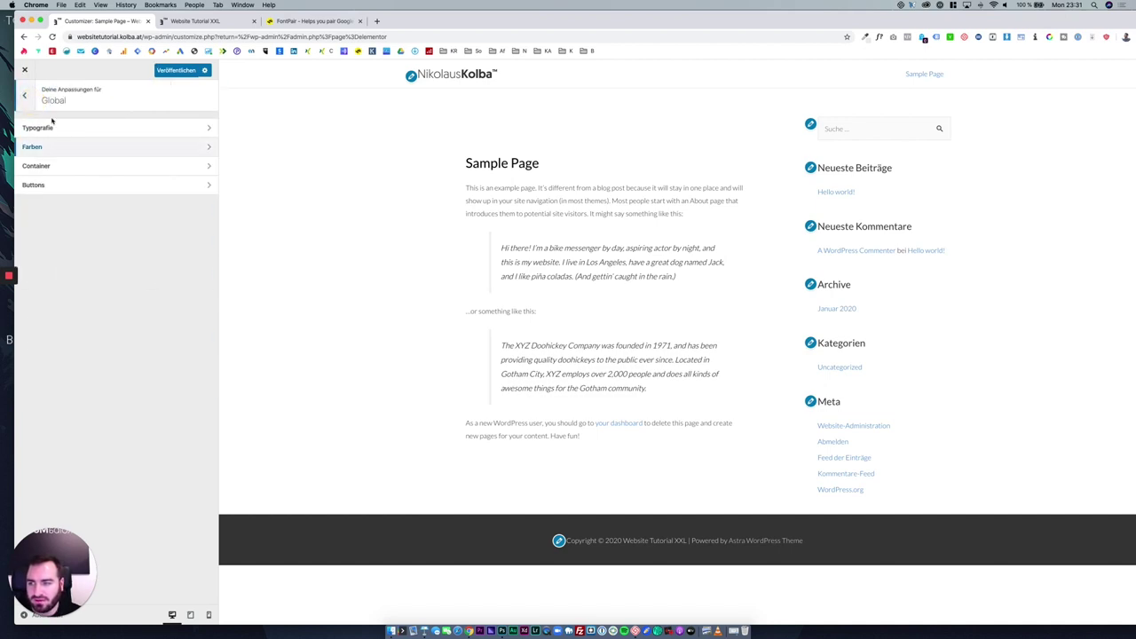
Try widening the container to 1489, then reset its width to 1200.
{"action": "left_click", "coordinate": [83, 165]}
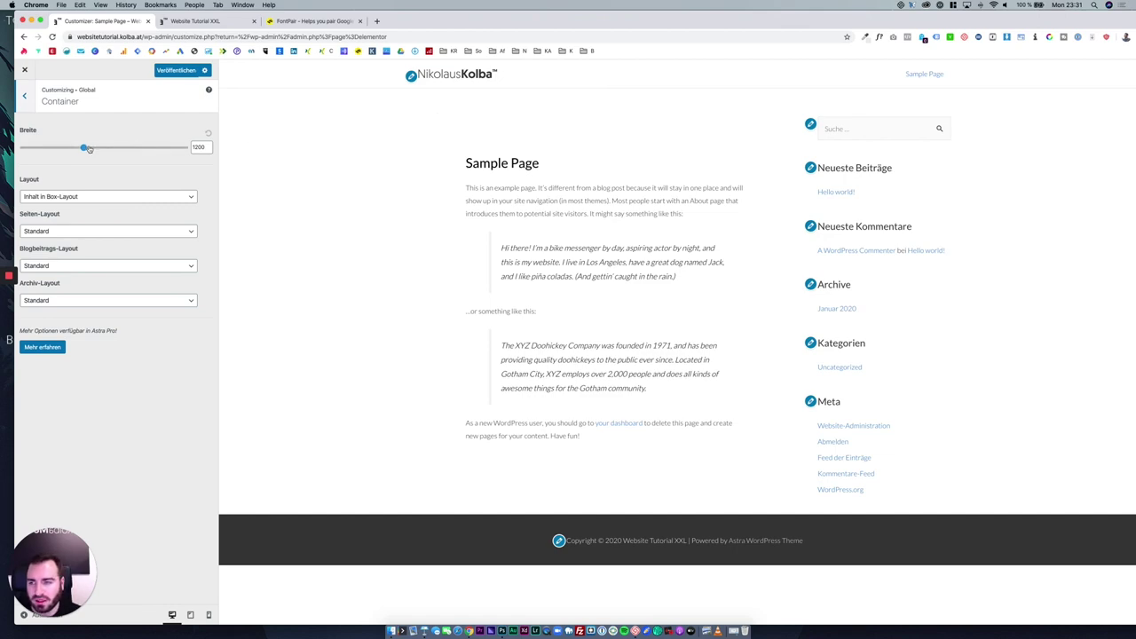
{"action": "left_click_drag", "start_coordinate": [85, 148], "coordinate": [126, 160]}
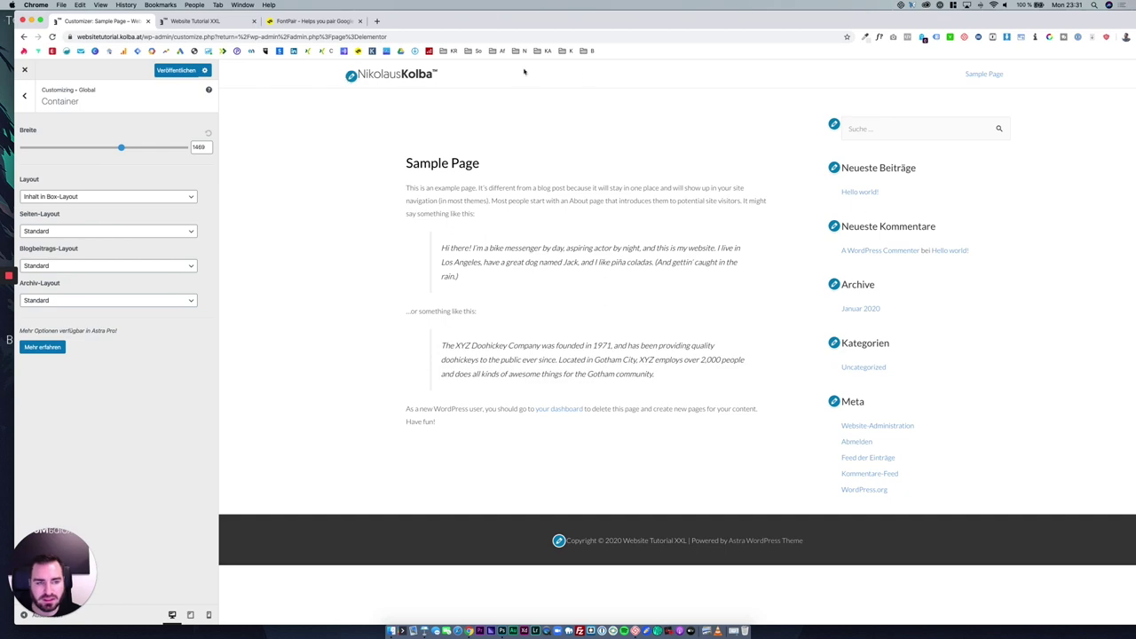
{"action": "left_click", "coordinate": [209, 133]}
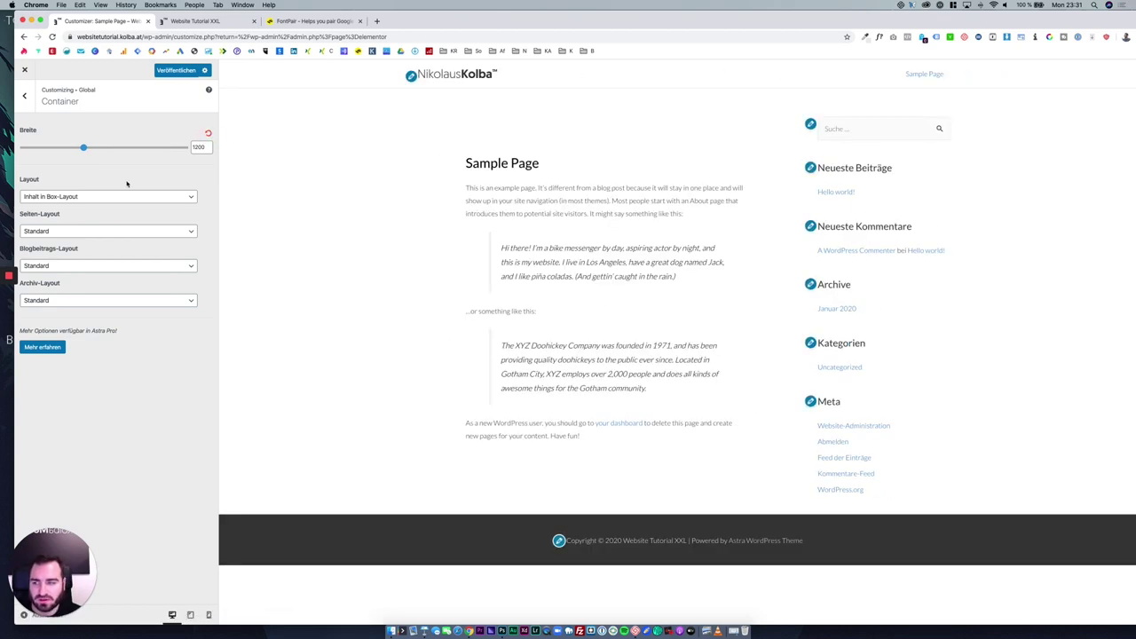
Choose the Volle Breite / Inhalt begrenzt layout over Box-Layout, keeping Seiten-Layout on Standard.
{"action": "left_click", "coordinate": [116, 195]}
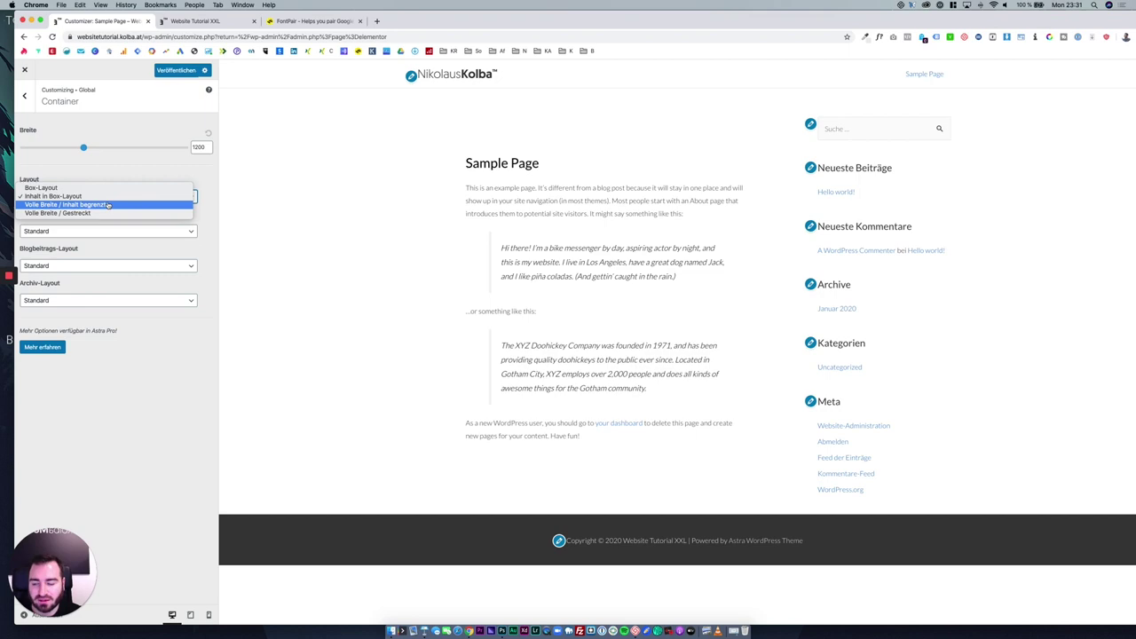
{"action": "left_click", "coordinate": [106, 187]}
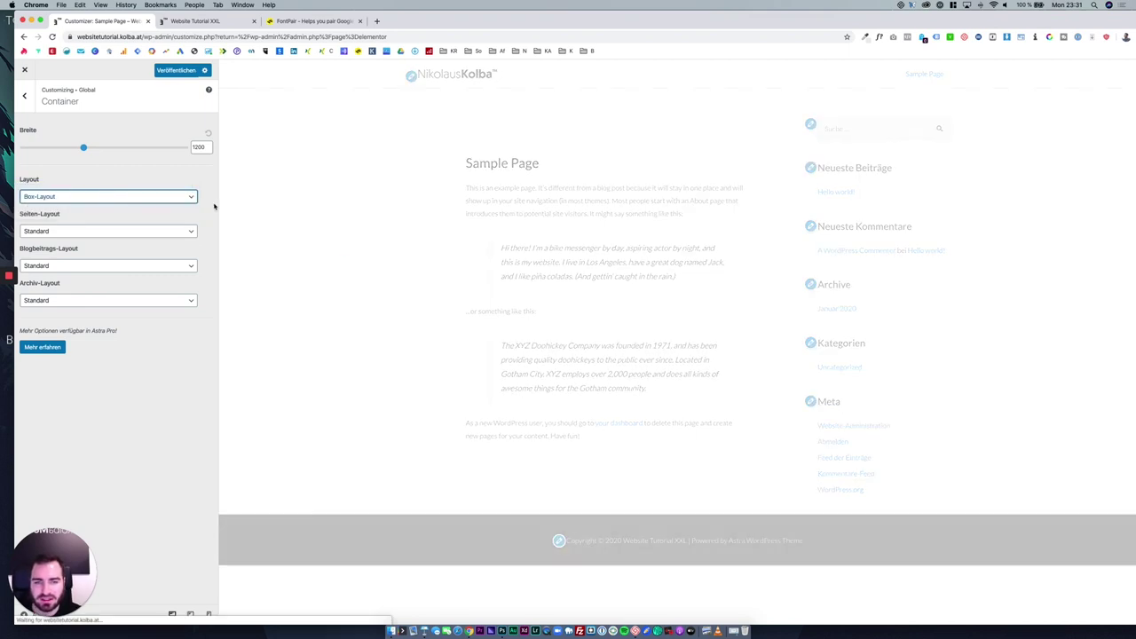
{"action": "scroll", "coordinate": [537, 261], "scroll_direction": "down", "scroll_amount": 2}
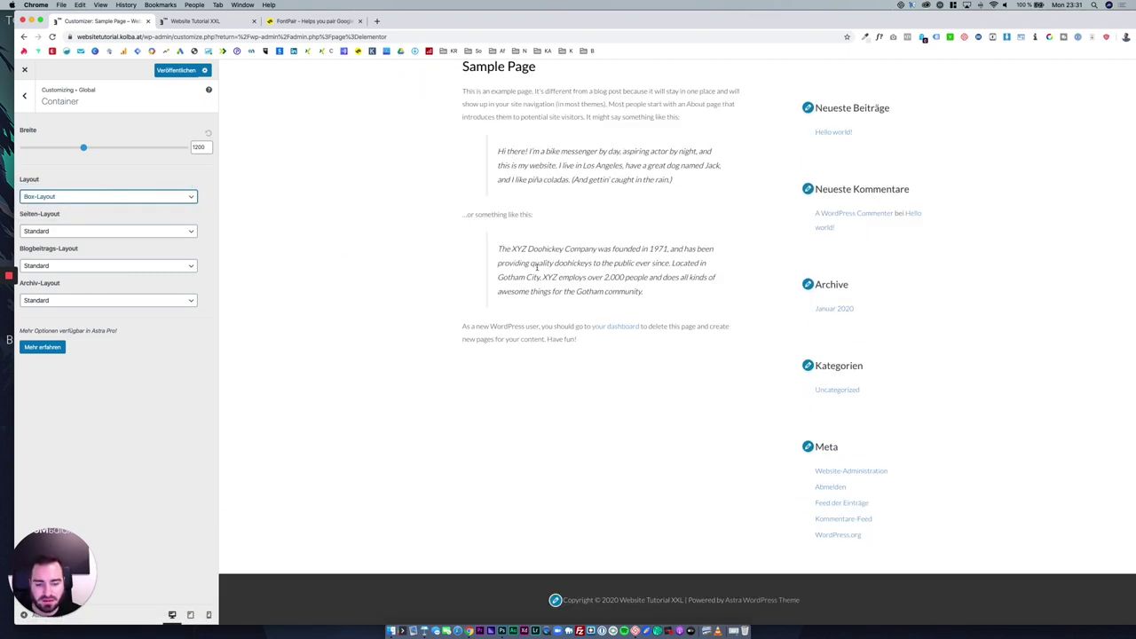
{"action": "scroll", "coordinate": [409, 176], "scroll_direction": "up", "scroll_amount": 2}
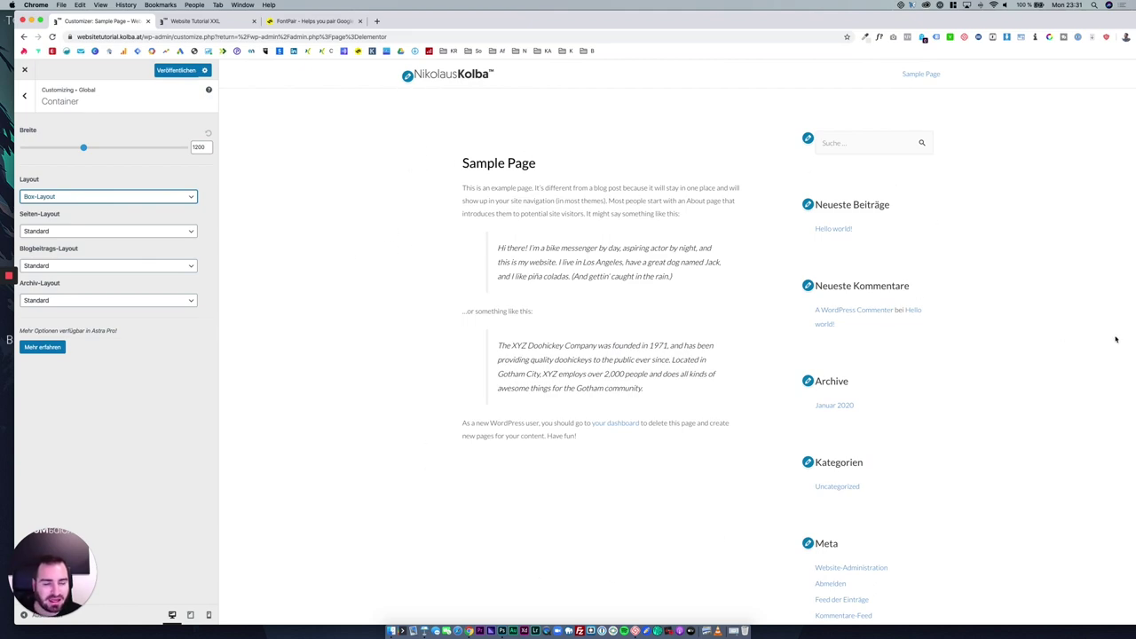
{"action": "left_click", "coordinate": [182, 198]}
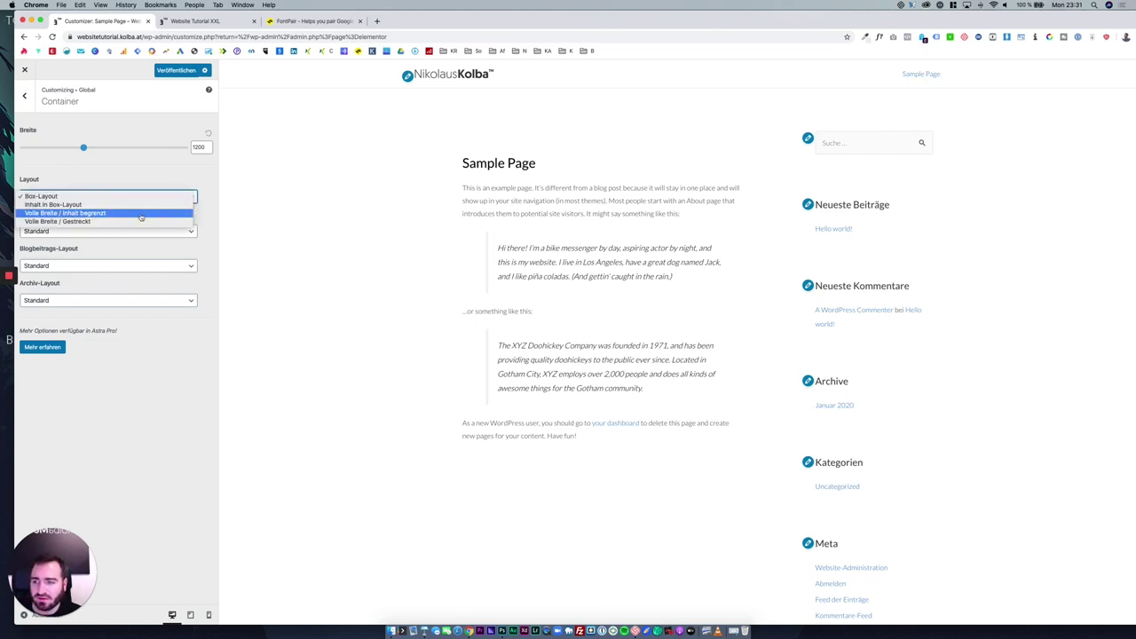
{"action": "left_click", "coordinate": [140, 214]}
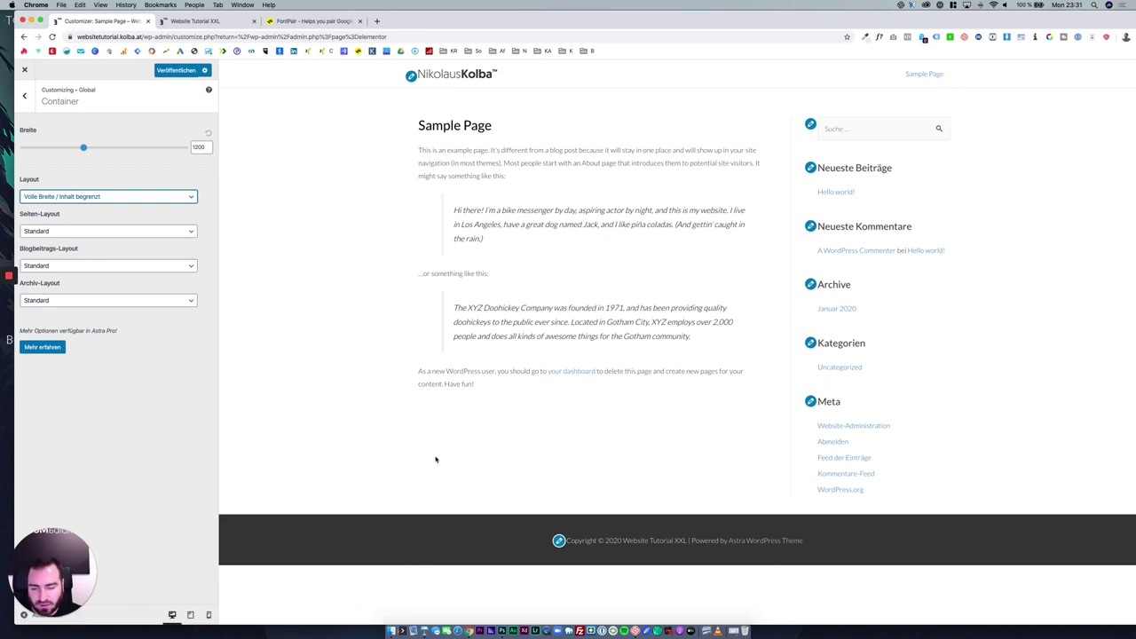
{"action": "left_click", "coordinate": [173, 368]}
{"action": "left_click", "coordinate": [120, 231]}
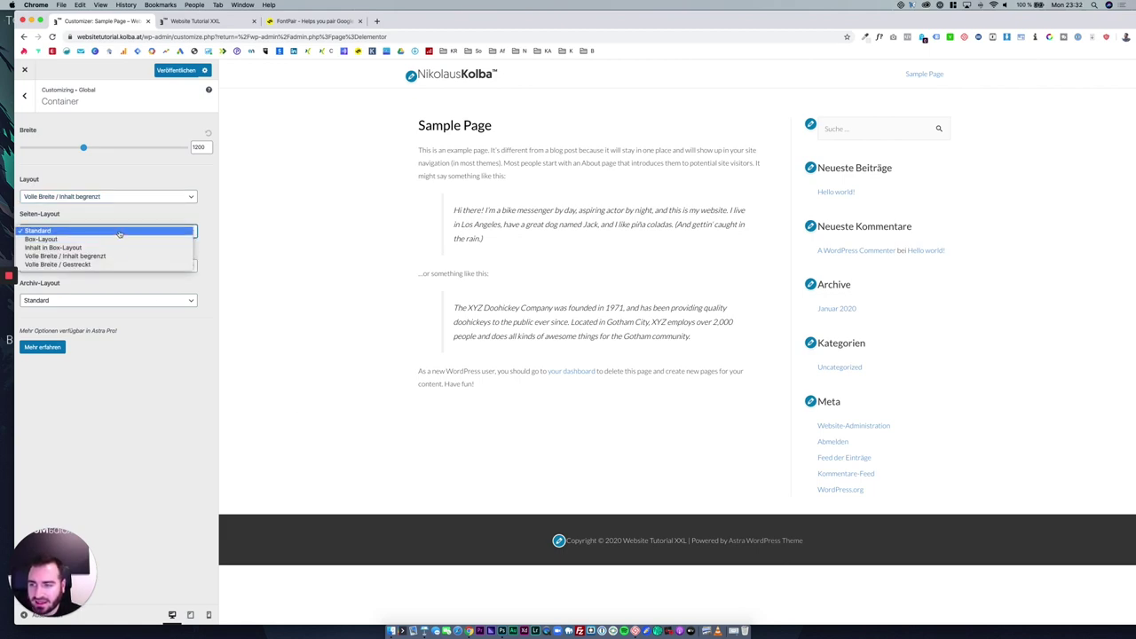
{"action": "left_click", "coordinate": [71, 222]}
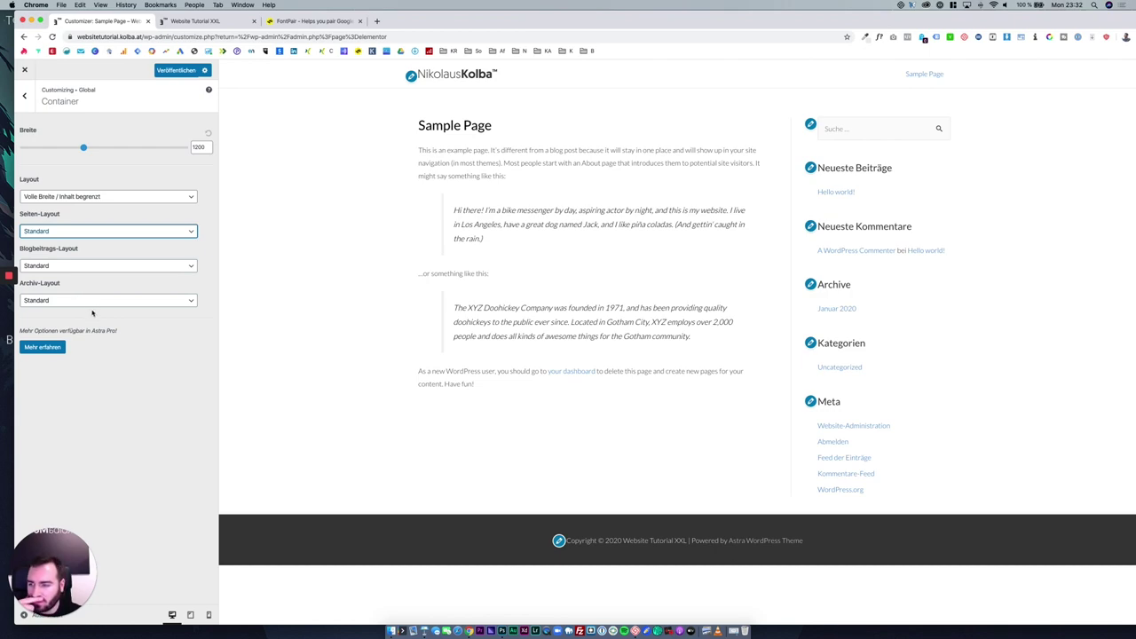
{"action": "left_click", "coordinate": [27, 96]}
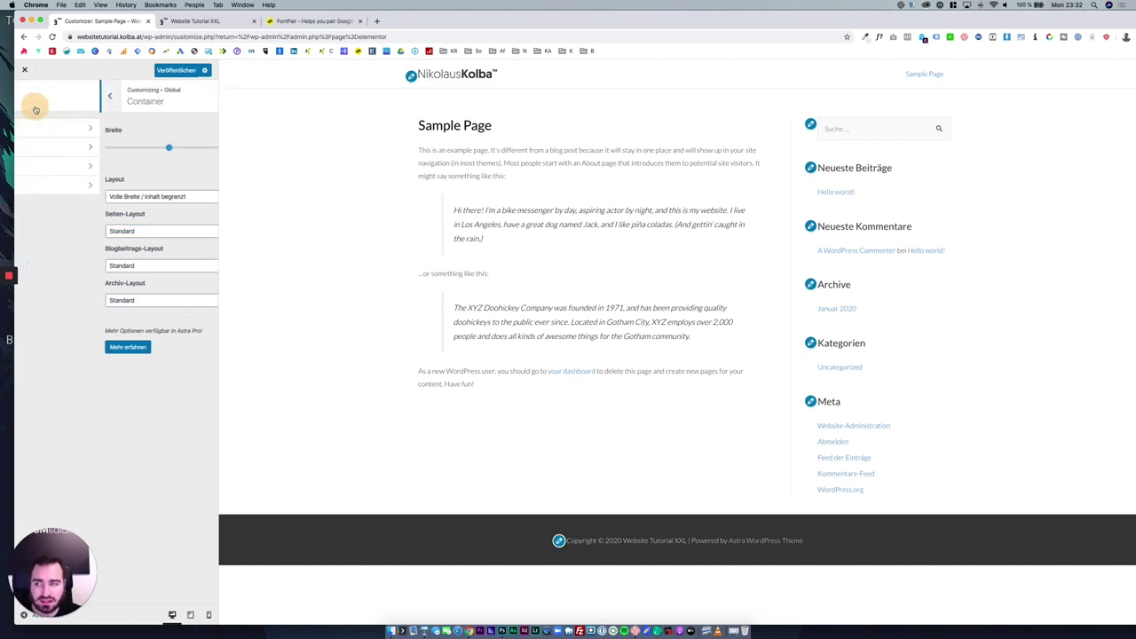
View the Sample Page, then the Hello world! home page, and return to main sections.
{"action": "left_click", "coordinate": [98, 194]}
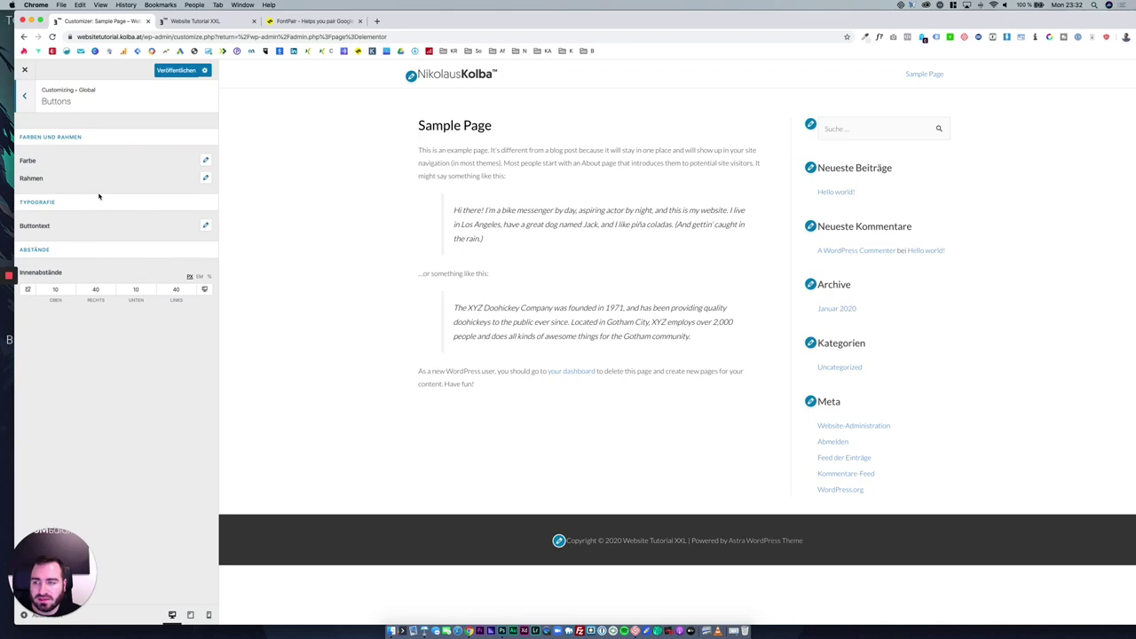
{"action": "left_click", "coordinate": [919, 77]}
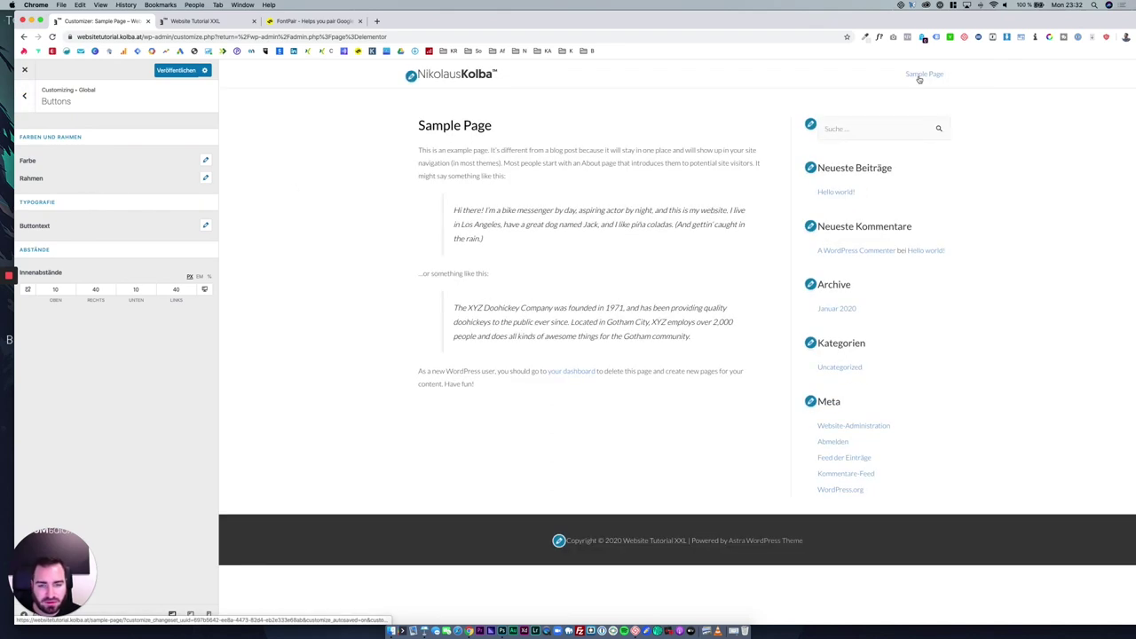
{"action": "left_click", "coordinate": [941, 77]}
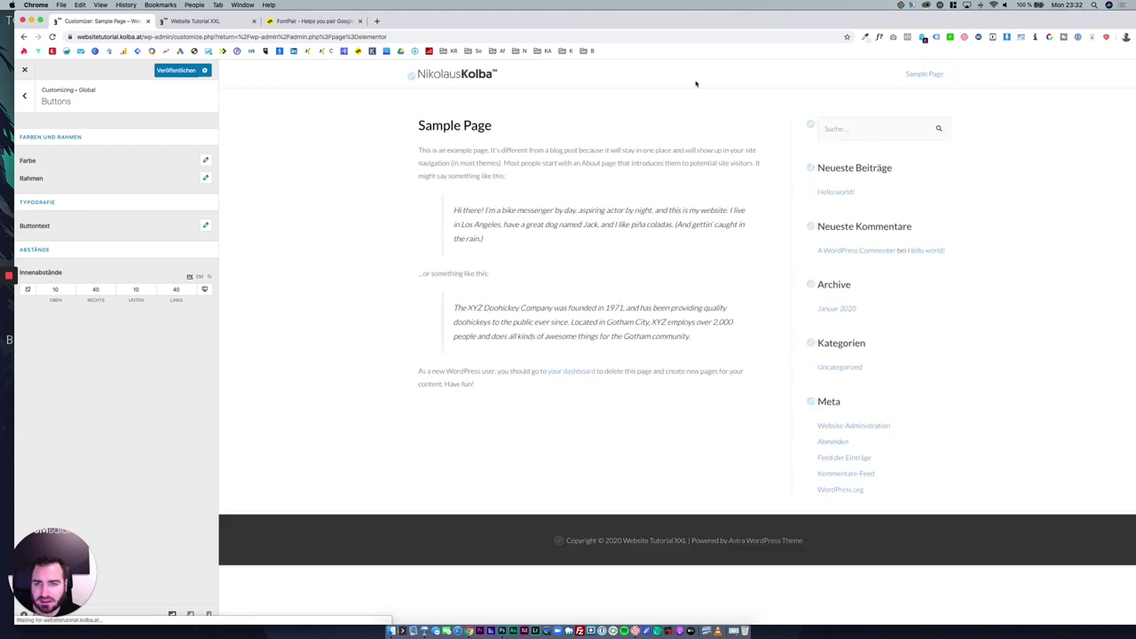
{"action": "left_click", "coordinate": [473, 76]}
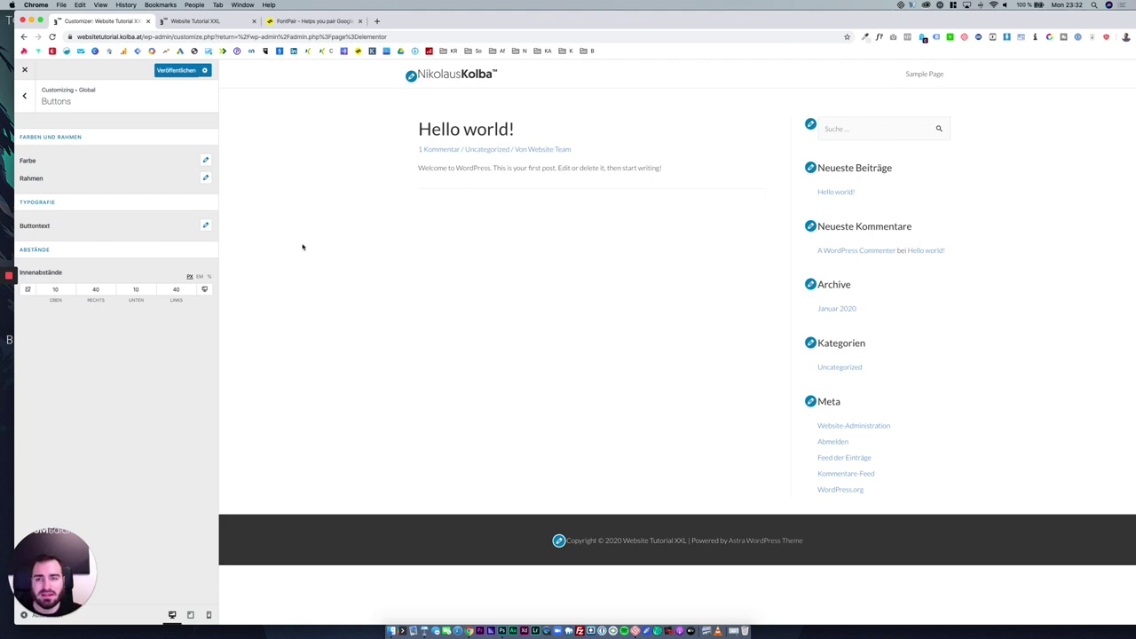
{"action": "left_click", "coordinate": [29, 105]}
{"action": "left_click", "coordinate": [30, 105]}
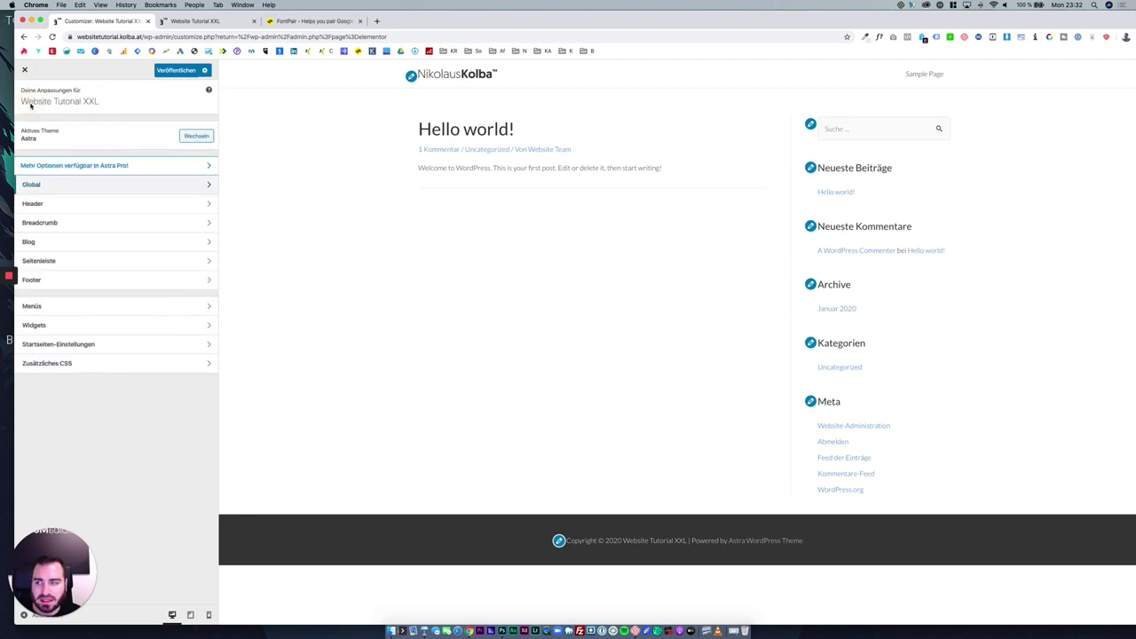
In Primärer Header, keep the logo-left layout after trying centred and right, with full width.
{"action": "left_click", "coordinate": [100, 203]}
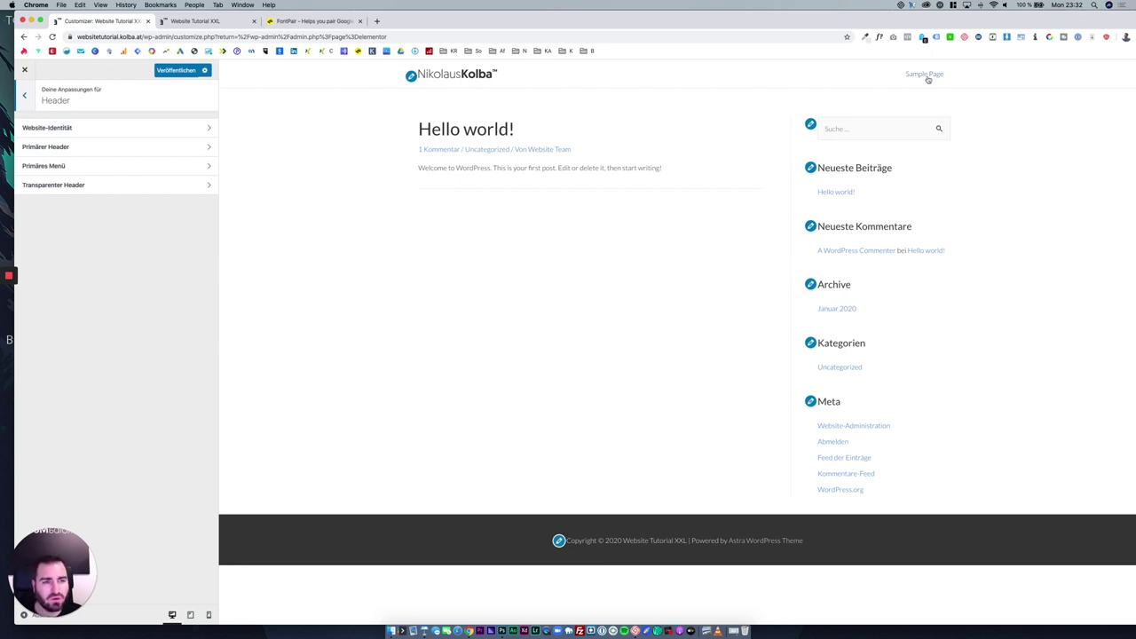
{"action": "left_click", "coordinate": [99, 149]}
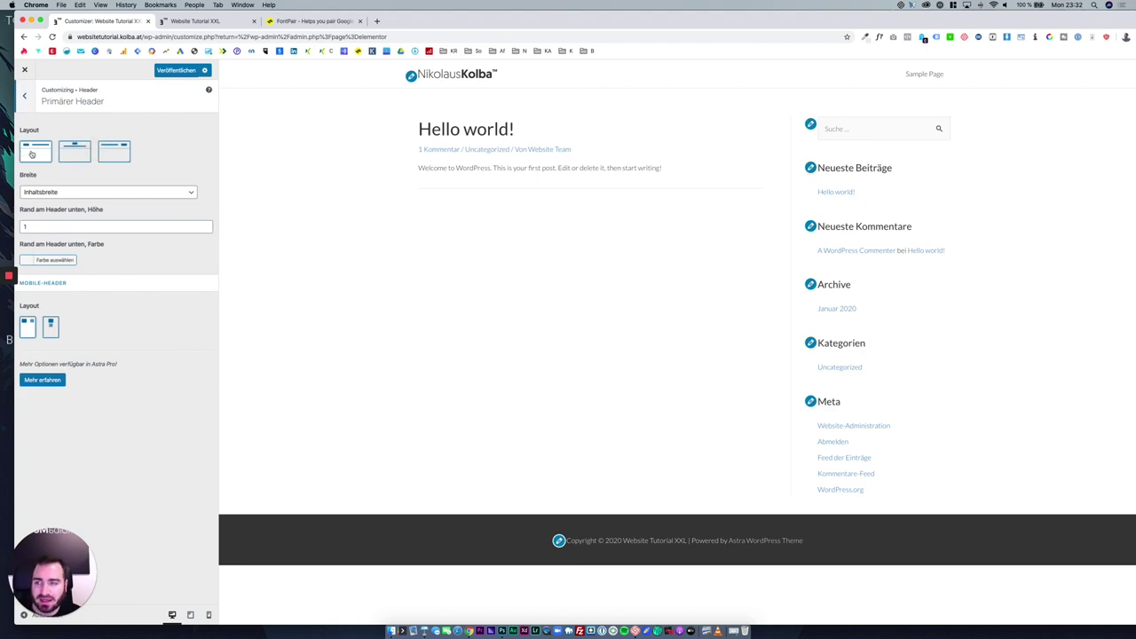
{"action": "left_click", "coordinate": [68, 154]}
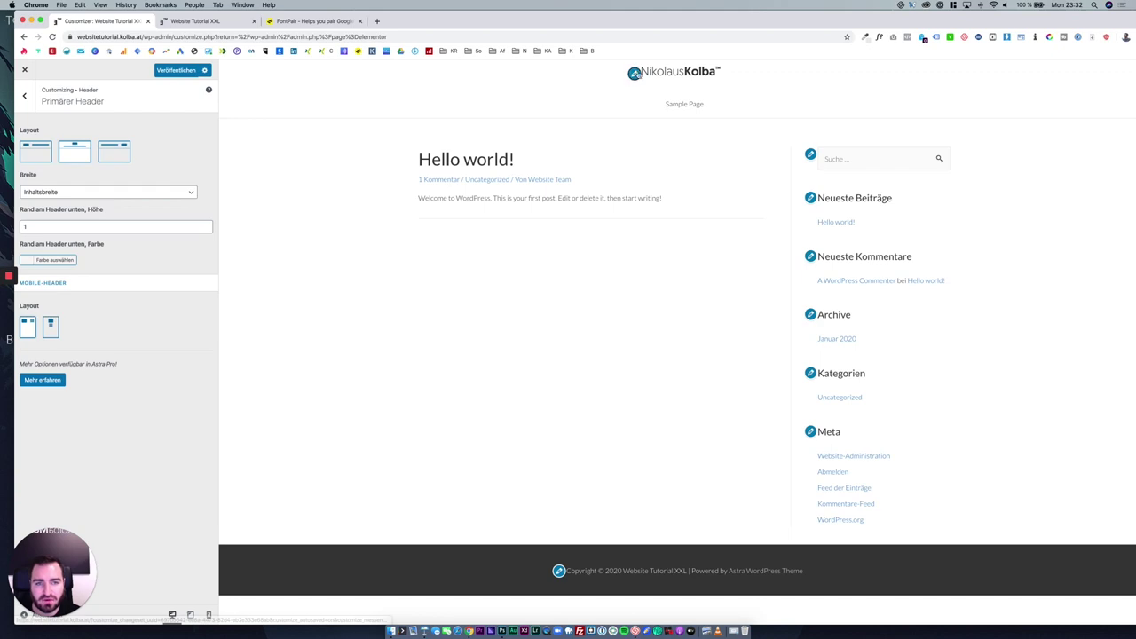
{"action": "left_click", "coordinate": [106, 160]}
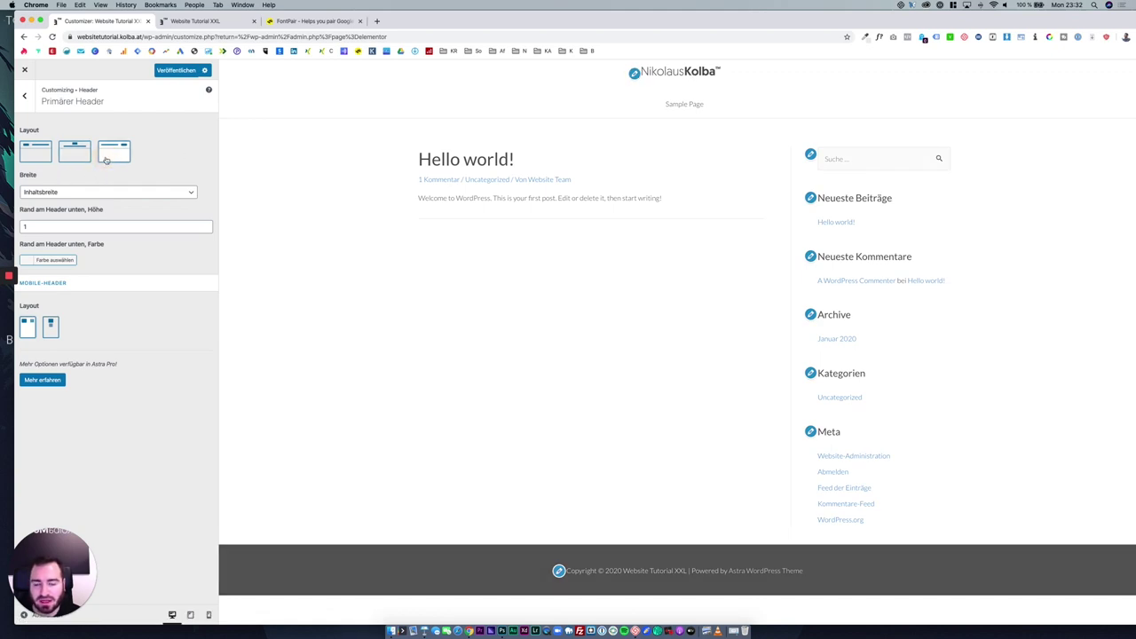
{"action": "left_click", "coordinate": [44, 161]}
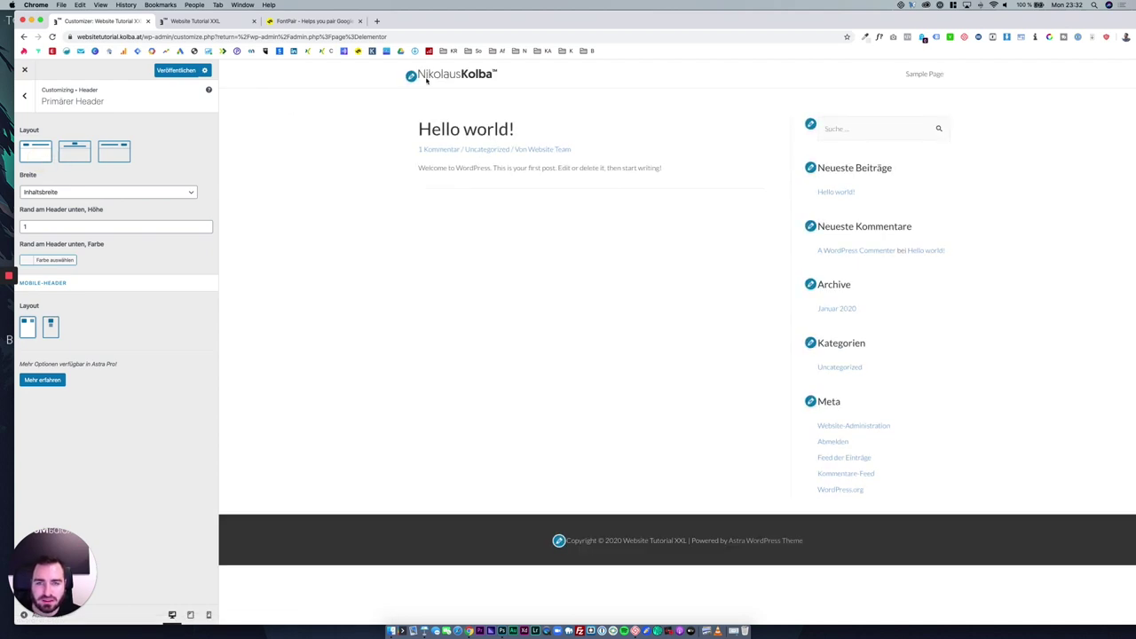
{"action": "left_click", "coordinate": [150, 194]}
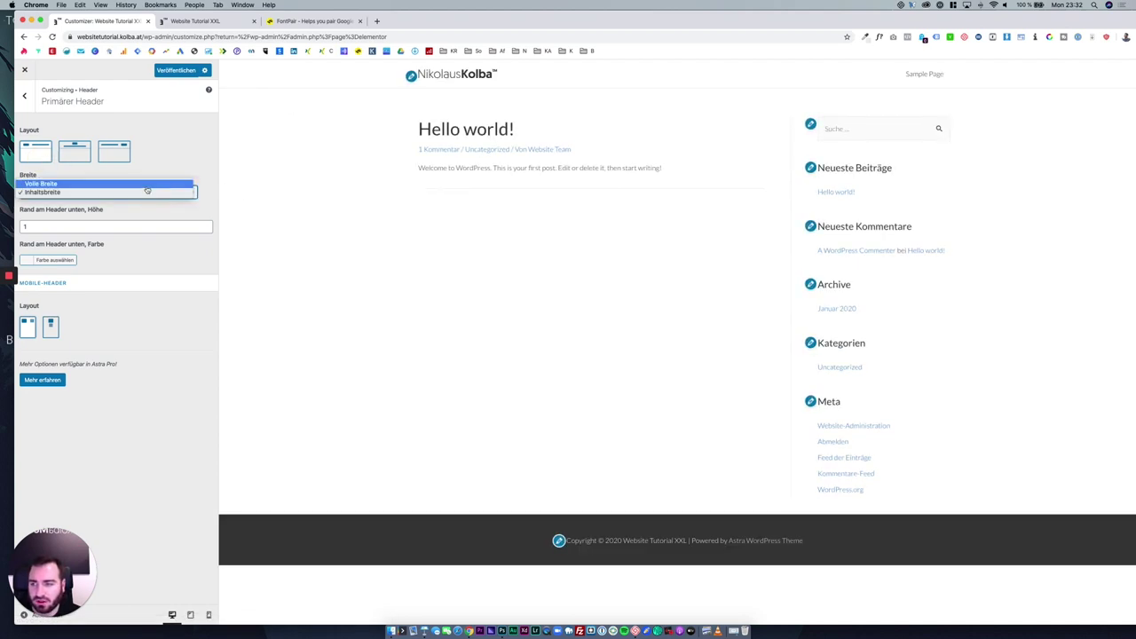
{"action": "left_click", "coordinate": [148, 183]}
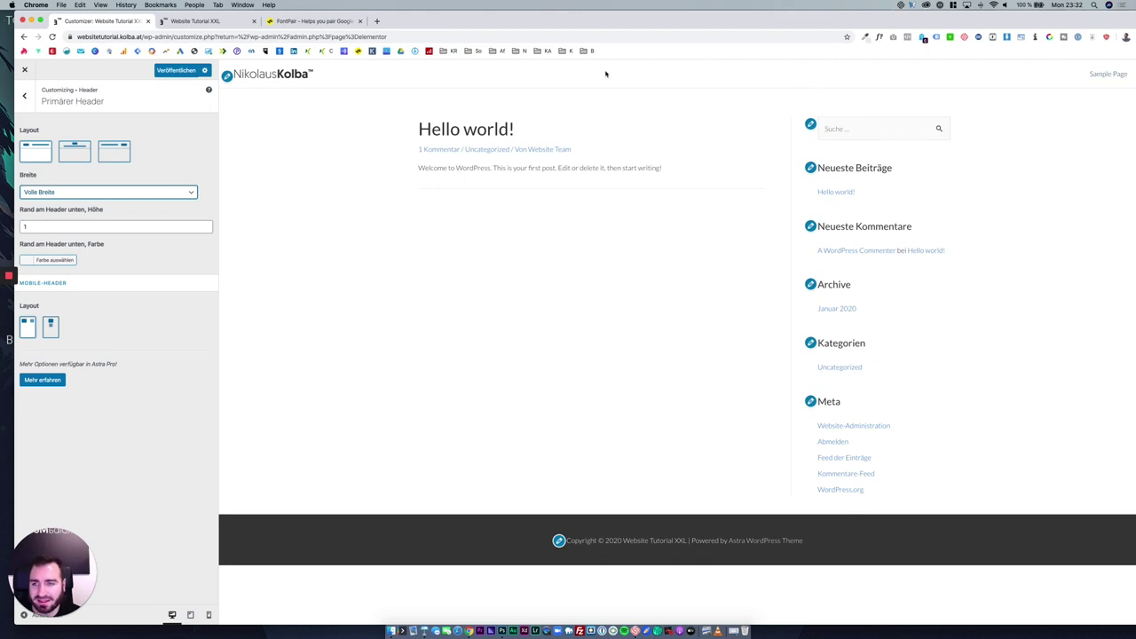
Resize the browser window, set the header width to Inhaltsbreite, and pick the second mobile layout.
{"action": "left_click_drag", "start_coordinate": [1135, 15], "coordinate": [1059, 24]}
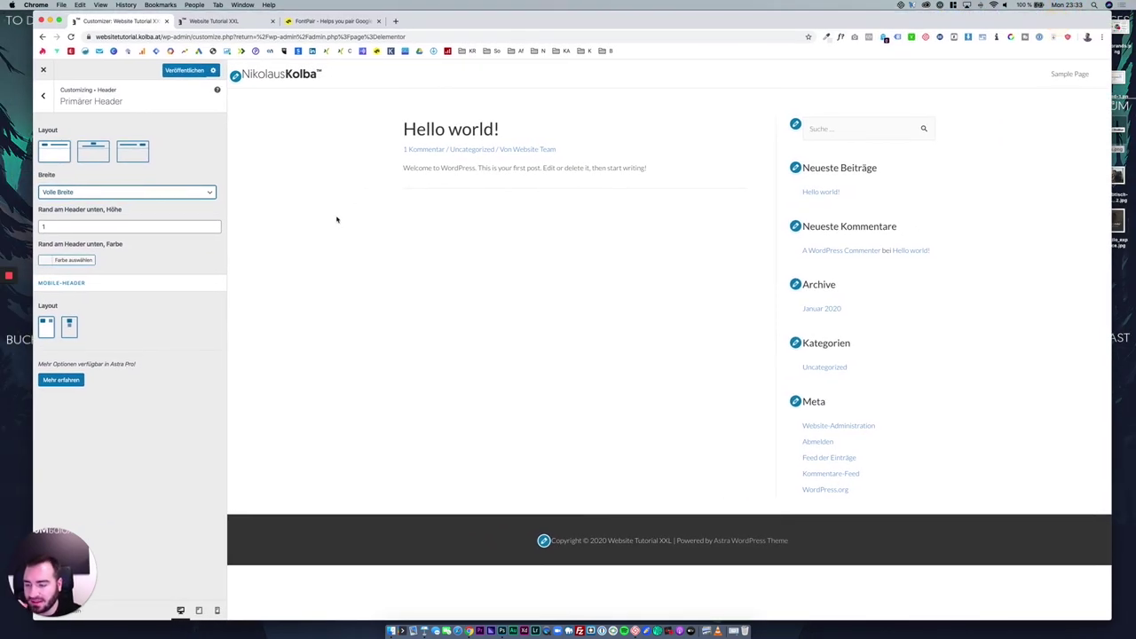
{"action": "left_click_drag", "start_coordinate": [489, 22], "coordinate": [474, 20]}
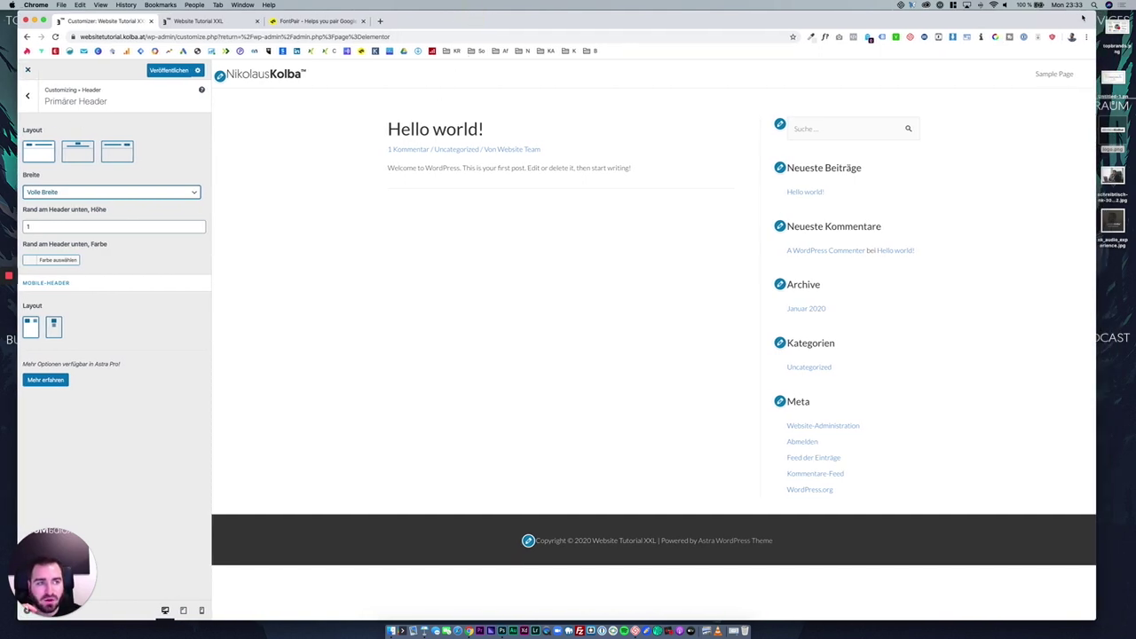
{"action": "left_click_drag", "start_coordinate": [1094, 12], "coordinate": [1128, 13]}
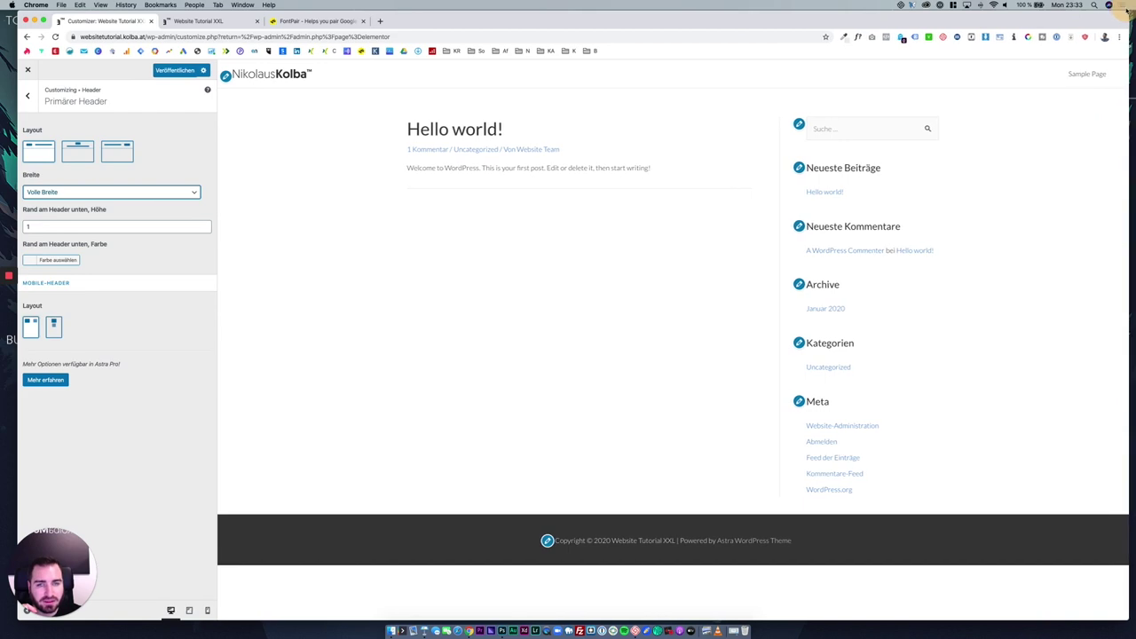
{"action": "left_click", "coordinate": [151, 192]}
{"action": "left_click", "coordinate": [158, 197]}
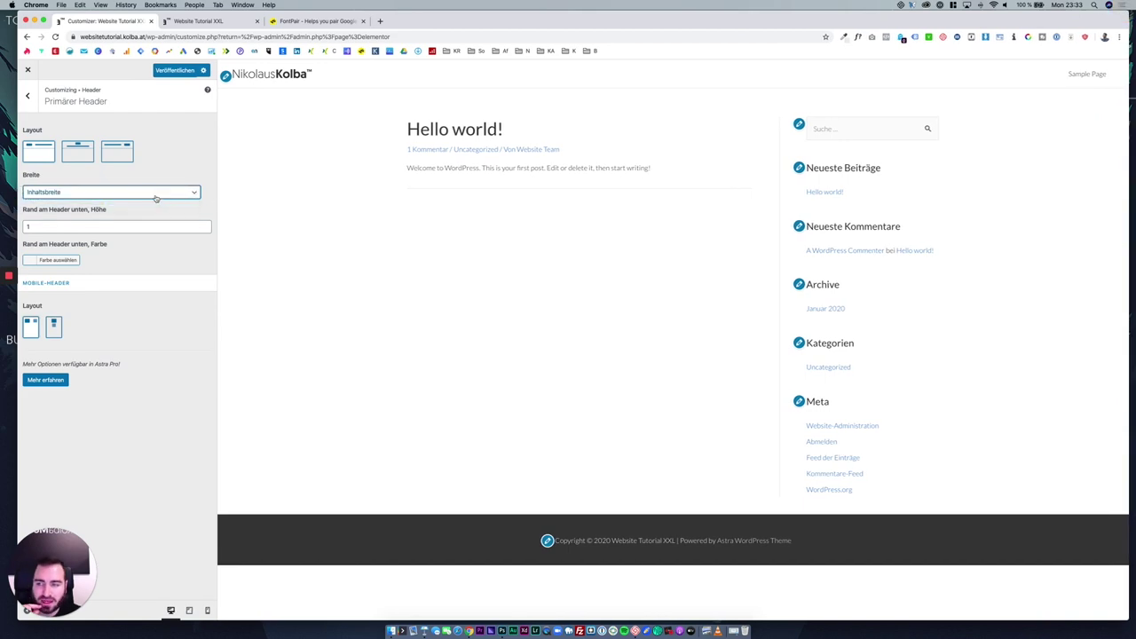
{"action": "left_click", "coordinate": [55, 324]}
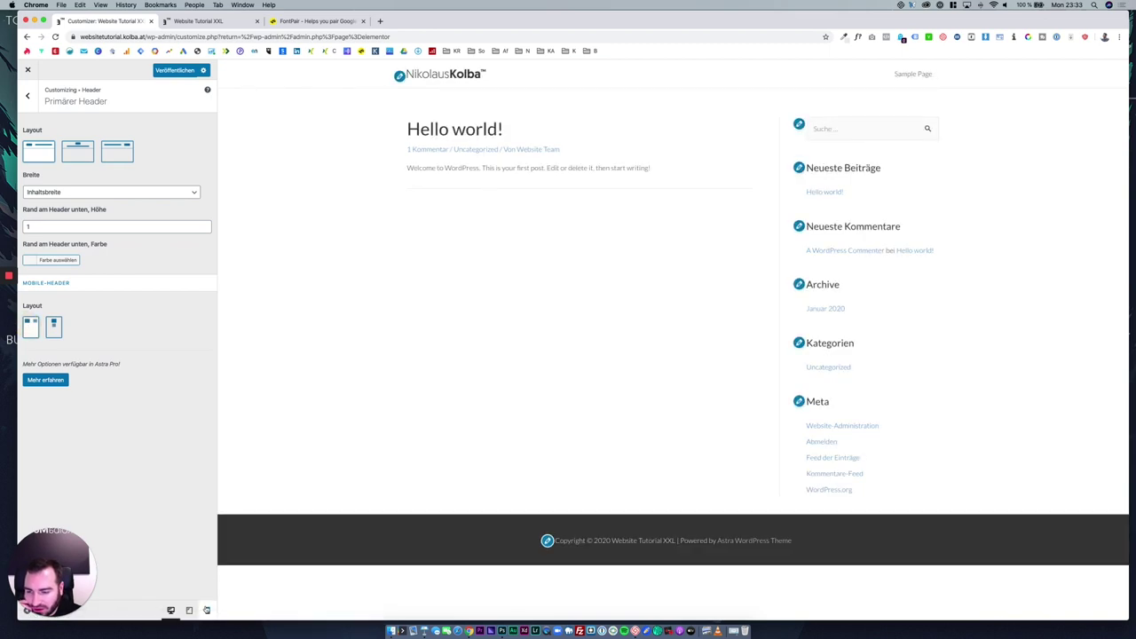
In mobile preview, compare both Mobile-Header layouts and keep the first one.
{"action": "left_click", "coordinate": [207, 610]}
{"action": "left_click", "coordinate": [51, 323]}
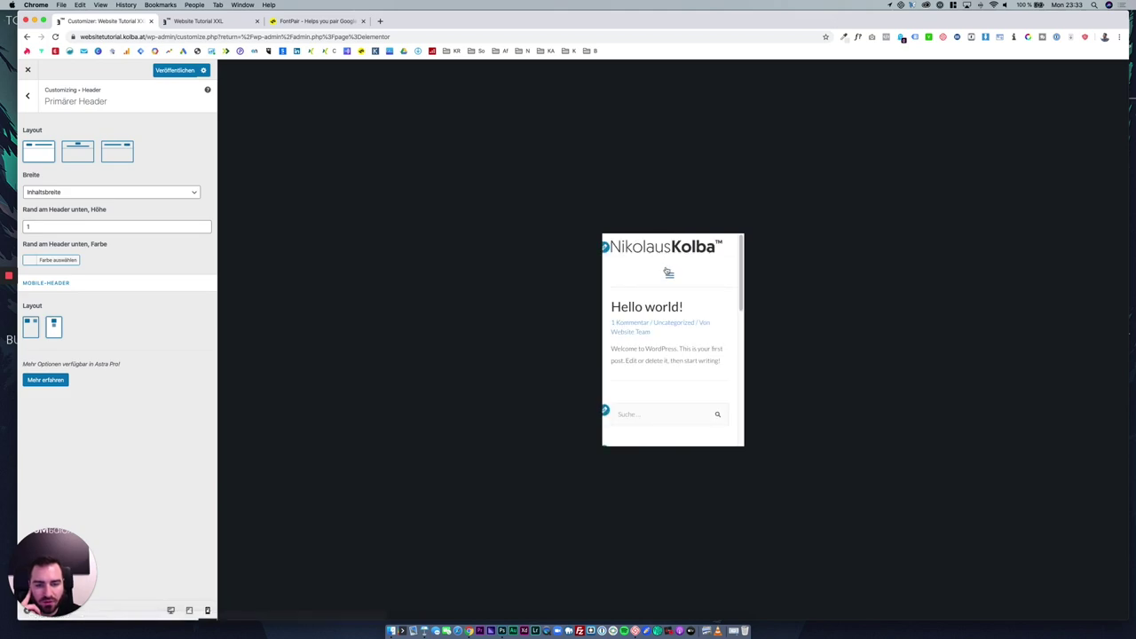
{"action": "left_click", "coordinate": [668, 274]}
{"action": "left_click", "coordinate": [670, 276]}
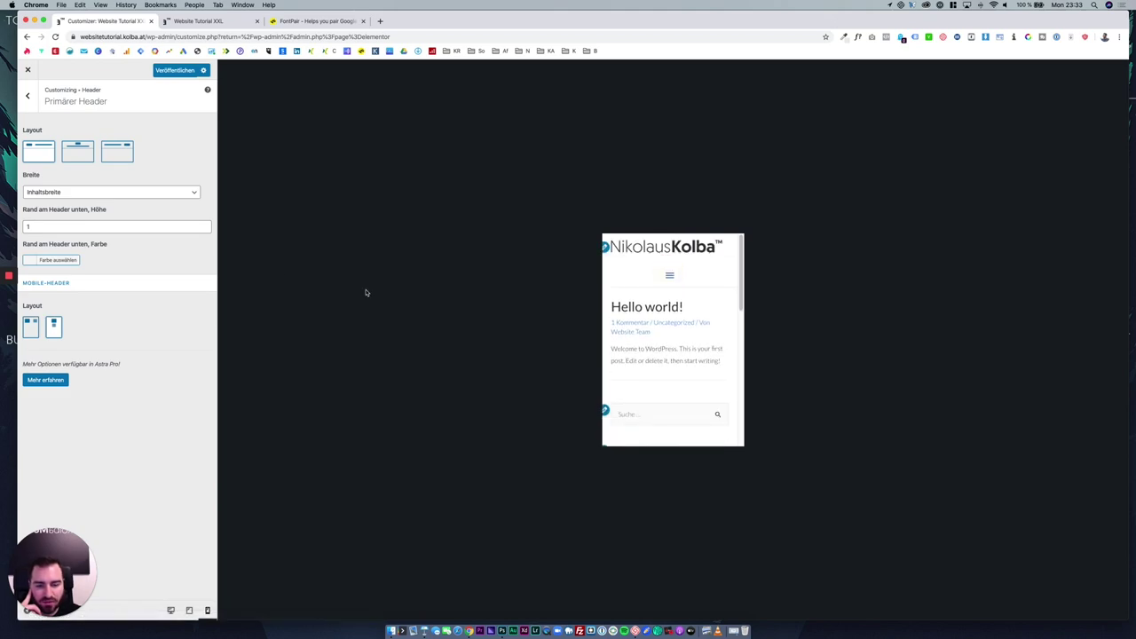
{"action": "left_click", "coordinate": [31, 325]}
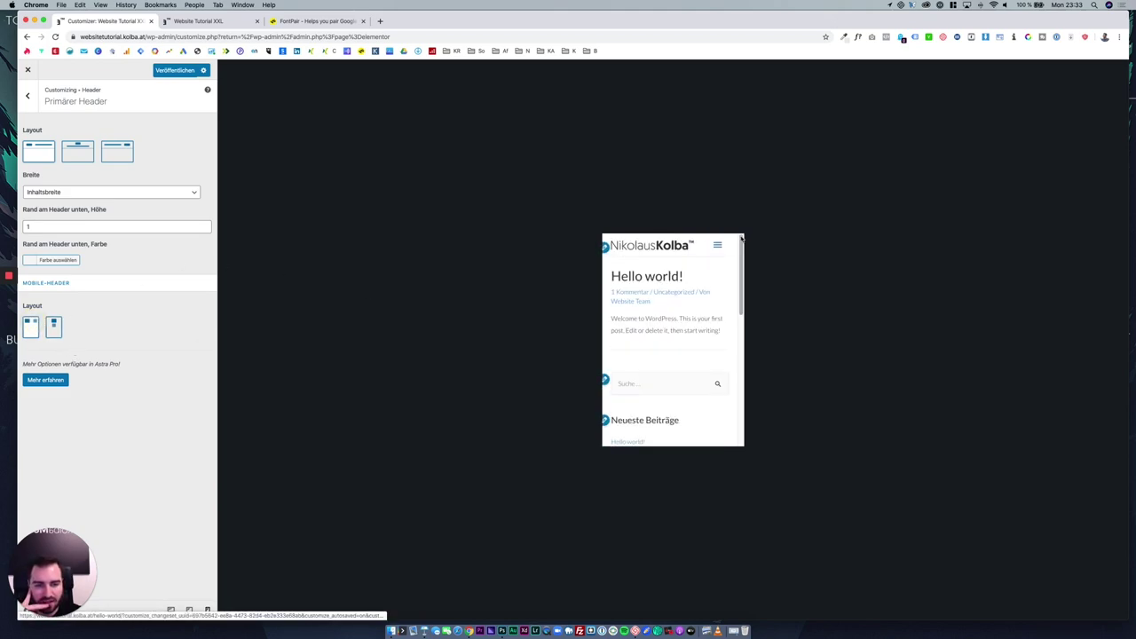
{"action": "left_click", "coordinate": [717, 245]}
{"action": "left_click", "coordinate": [717, 245]}
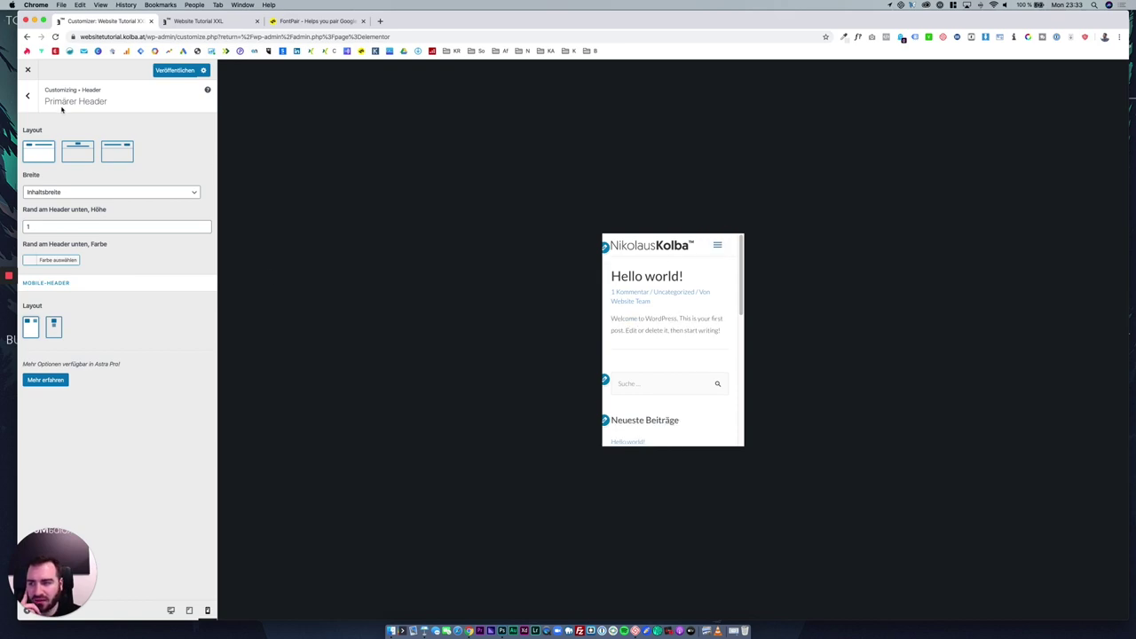
Return to desktop preview and open the Primäres Menü settings.
{"action": "left_click", "coordinate": [29, 96]}
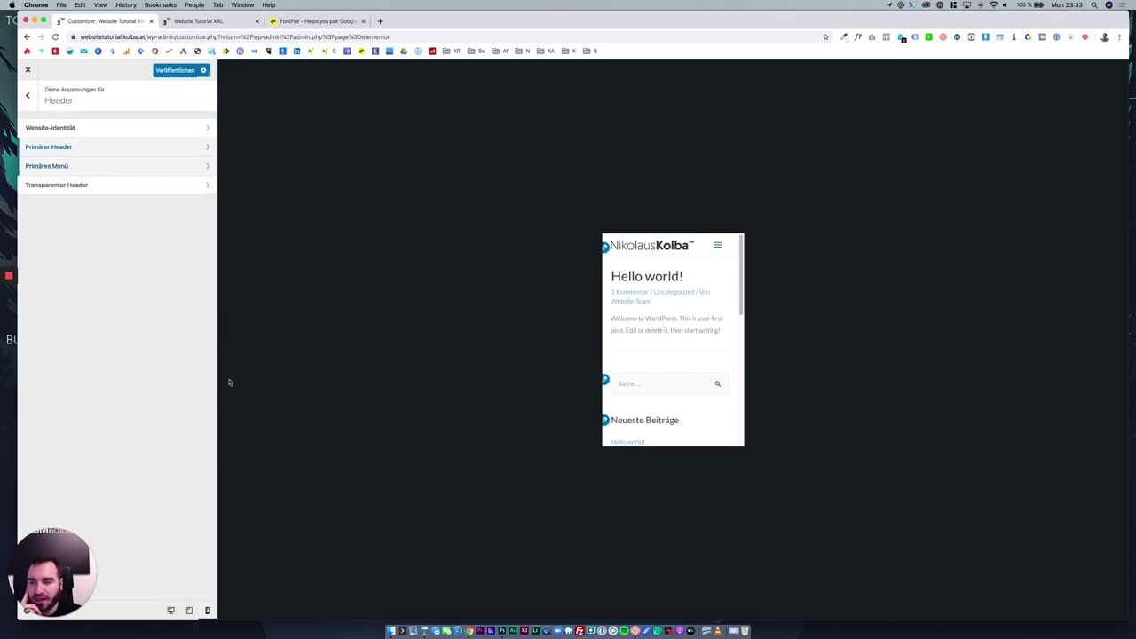
{"action": "left_click", "coordinate": [171, 610]}
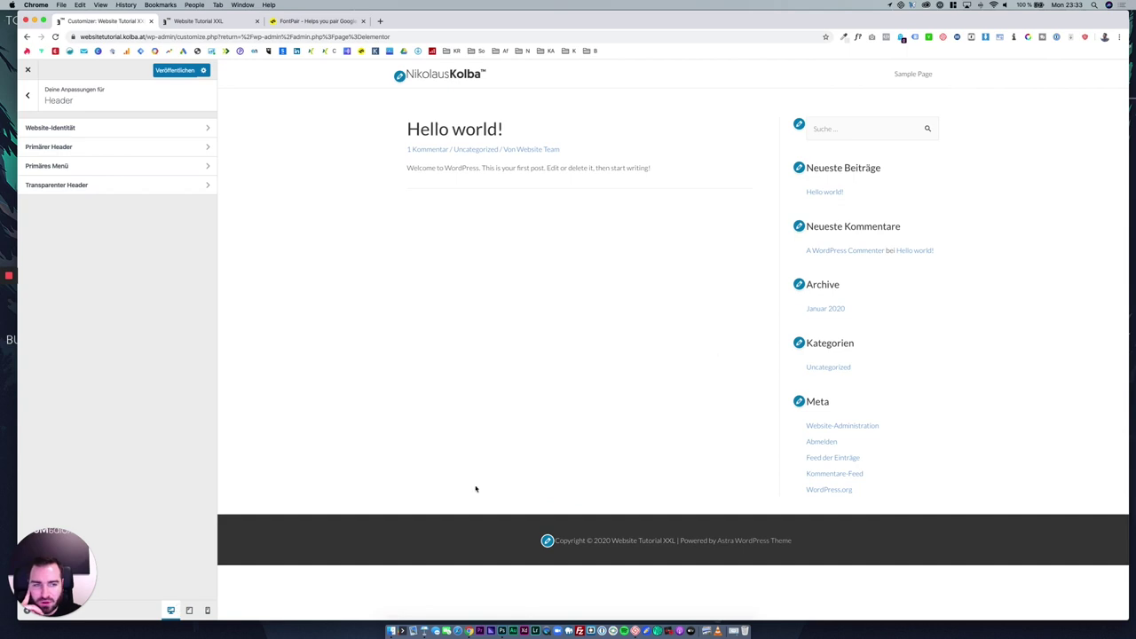
{"action": "left_click", "coordinate": [117, 167]}
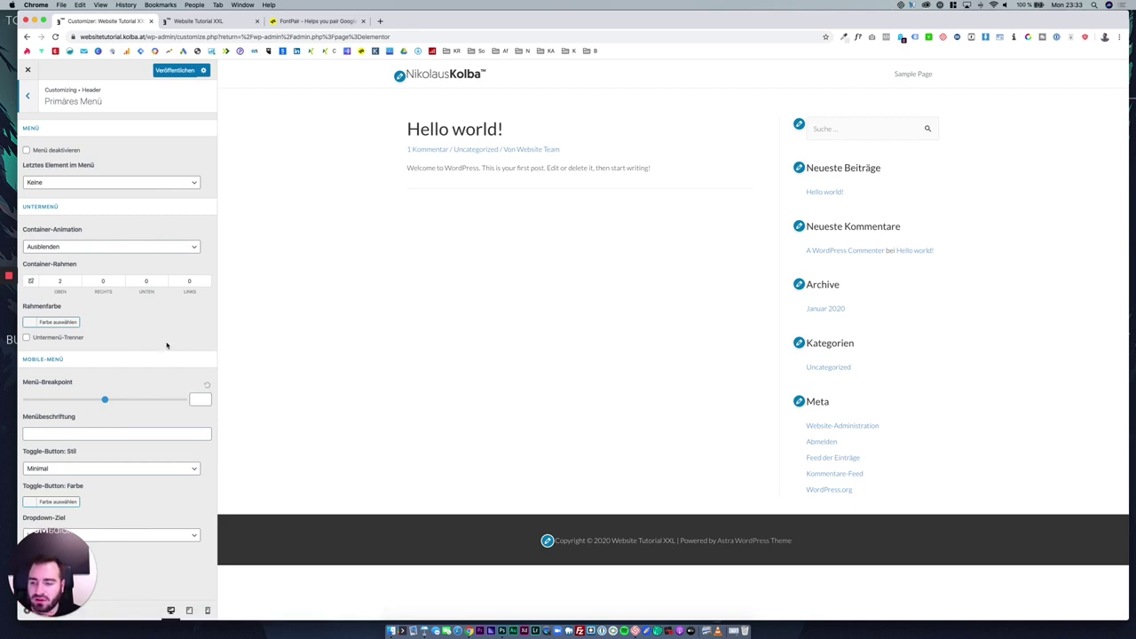
Toggle 'Aktivieren für komplette Website' on and off, then go to the Breadcrumb settings.
{"action": "left_click", "coordinate": [27, 95]}
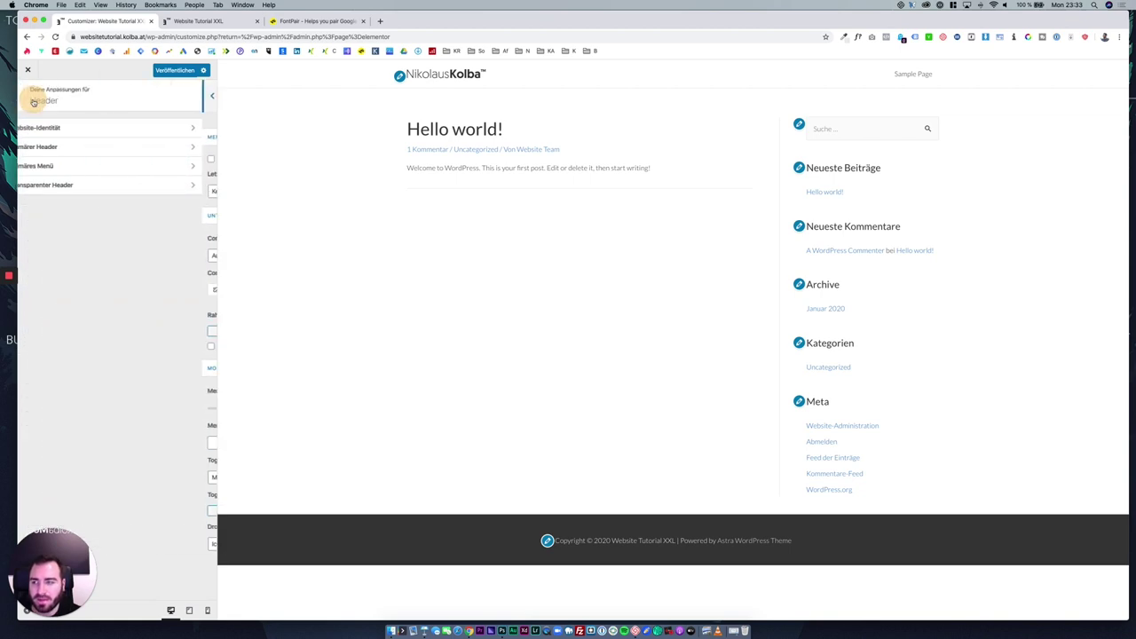
{"action": "left_click", "coordinate": [101, 188]}
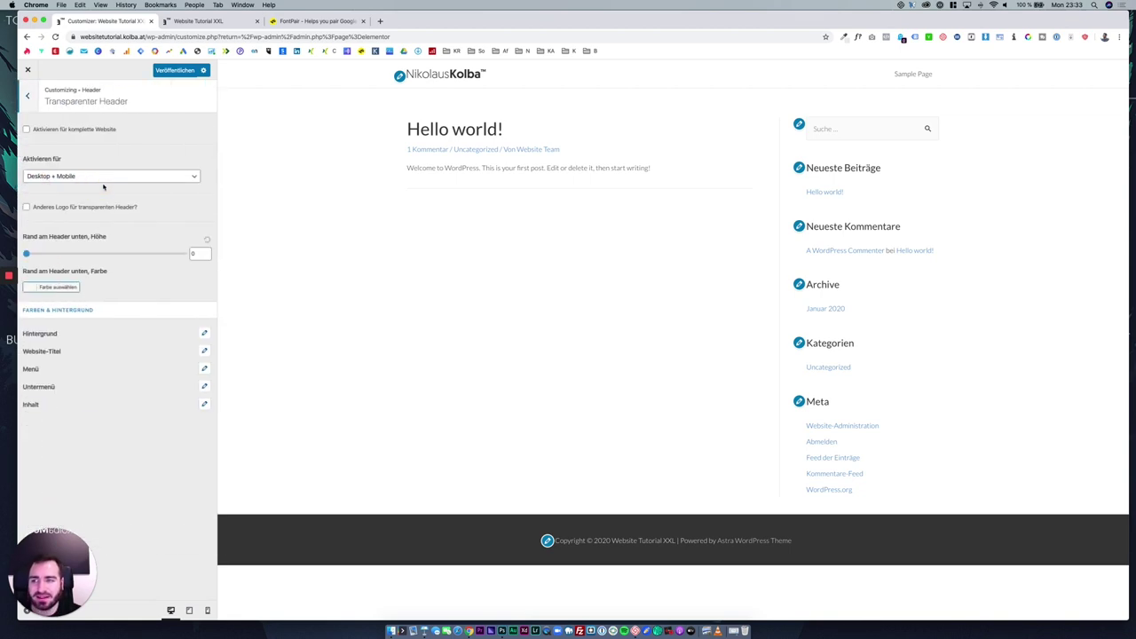
{"action": "left_click", "coordinate": [99, 131]}
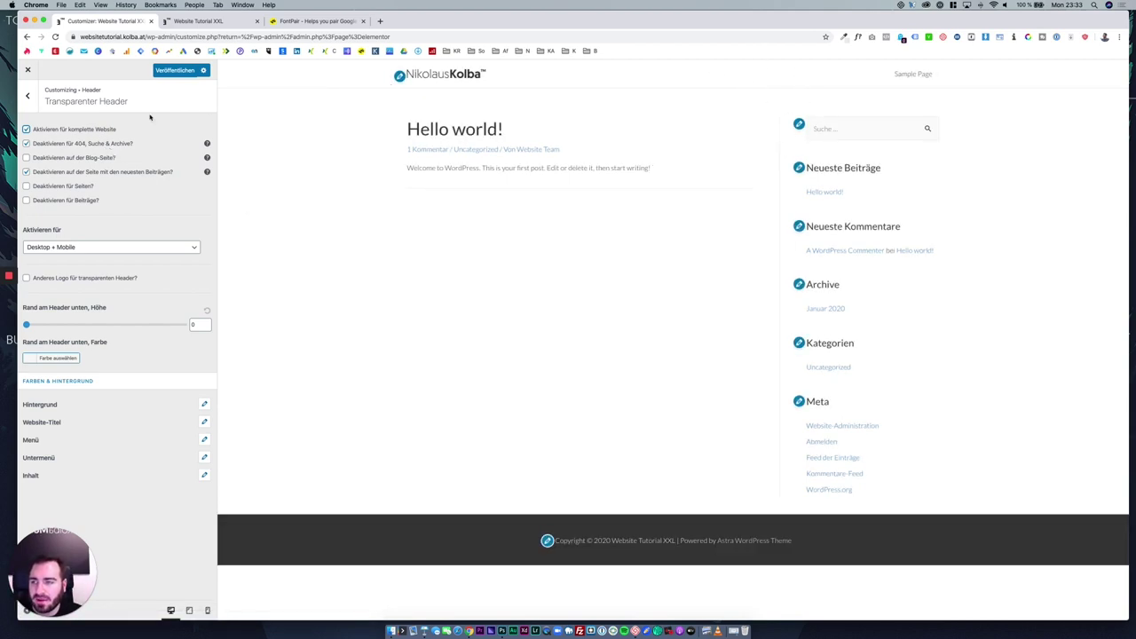
{"action": "left_click", "coordinate": [75, 130]}
{"action": "left_click", "coordinate": [30, 98]}
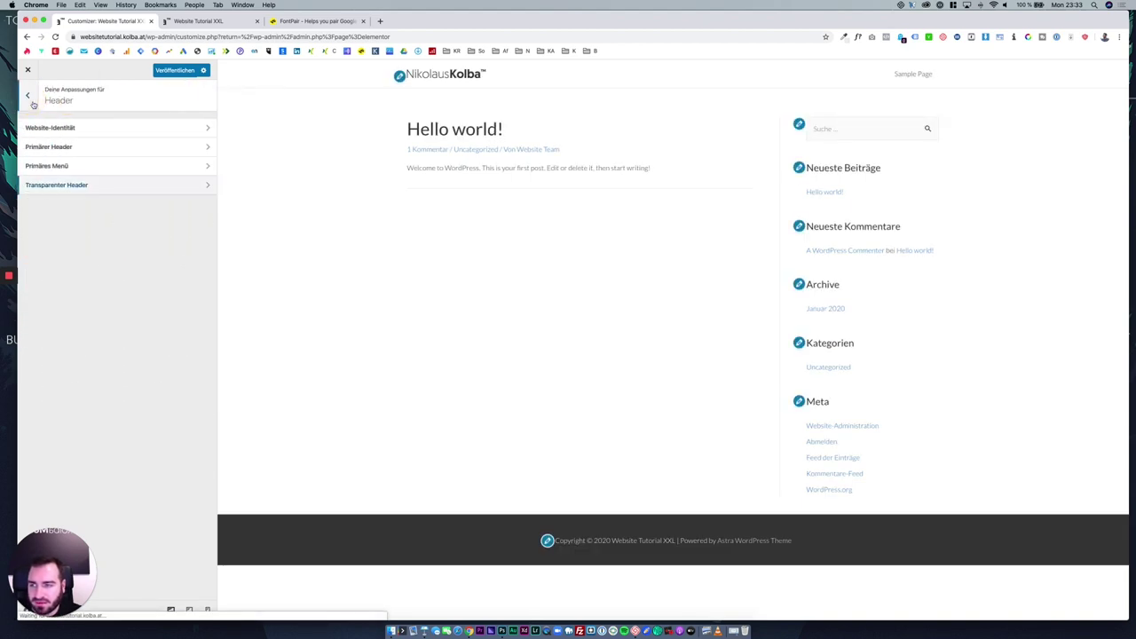
{"action": "left_click", "coordinate": [32, 103]}
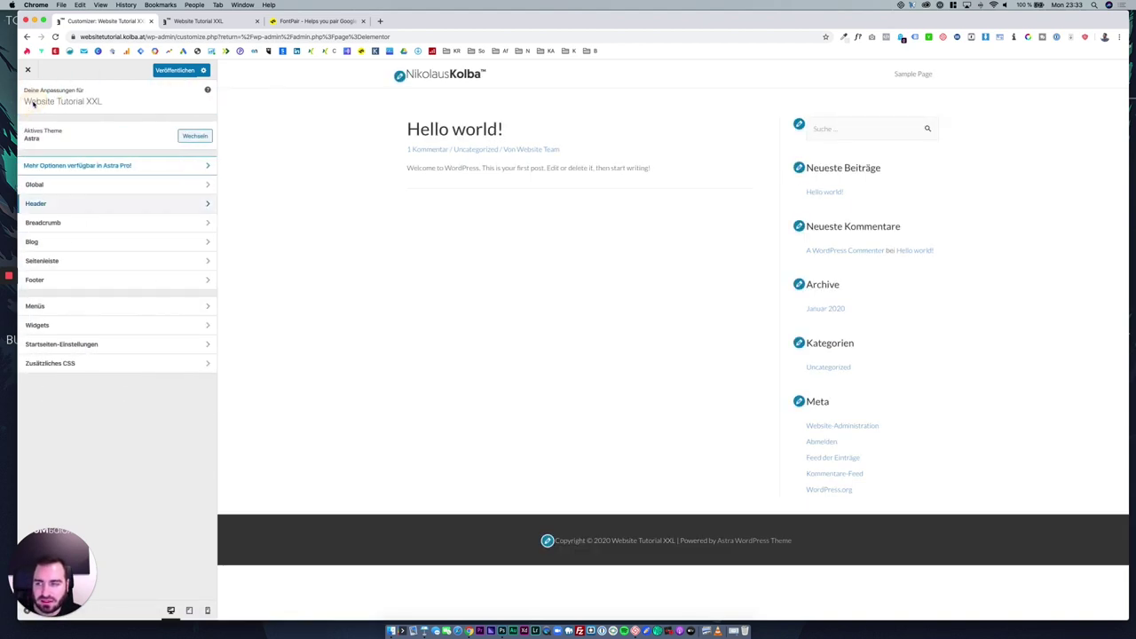
{"action": "left_click", "coordinate": [96, 224]}
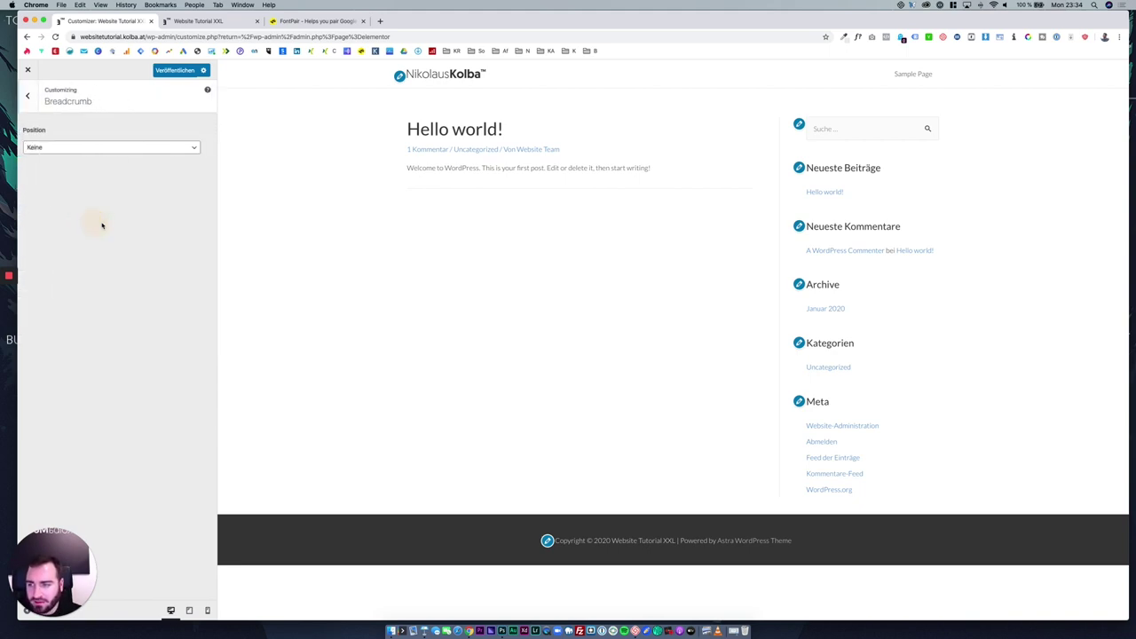
Set breadcrumb Position to Vor dem Titel after trying Im Header and Nach dem Header.
{"action": "left_click", "coordinate": [109, 149]}
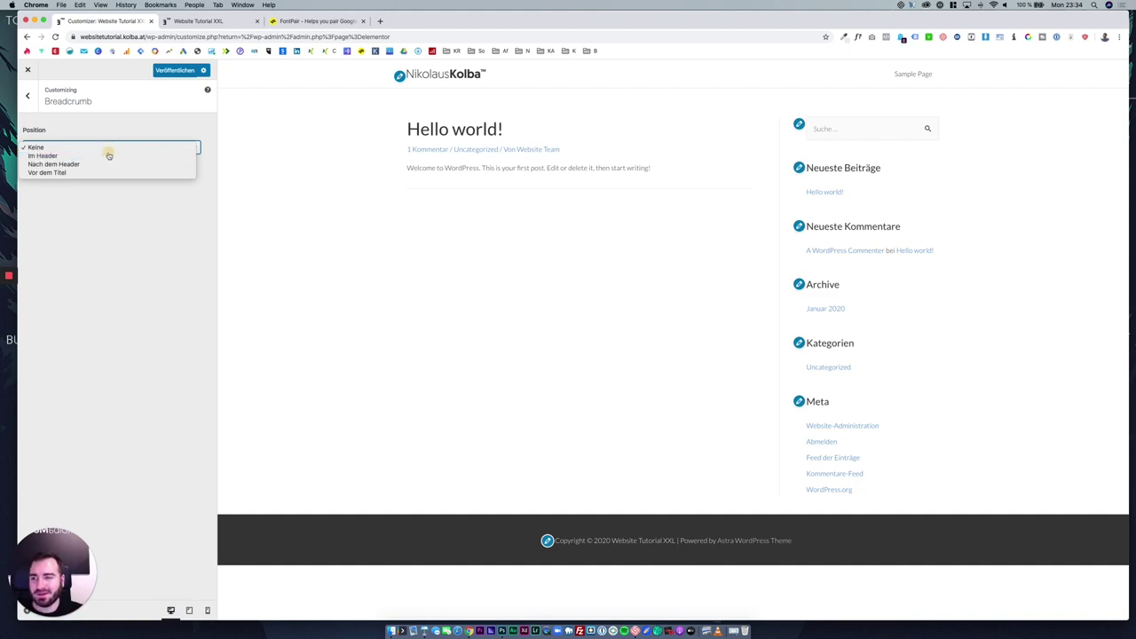
{"action": "left_click", "coordinate": [108, 156]}
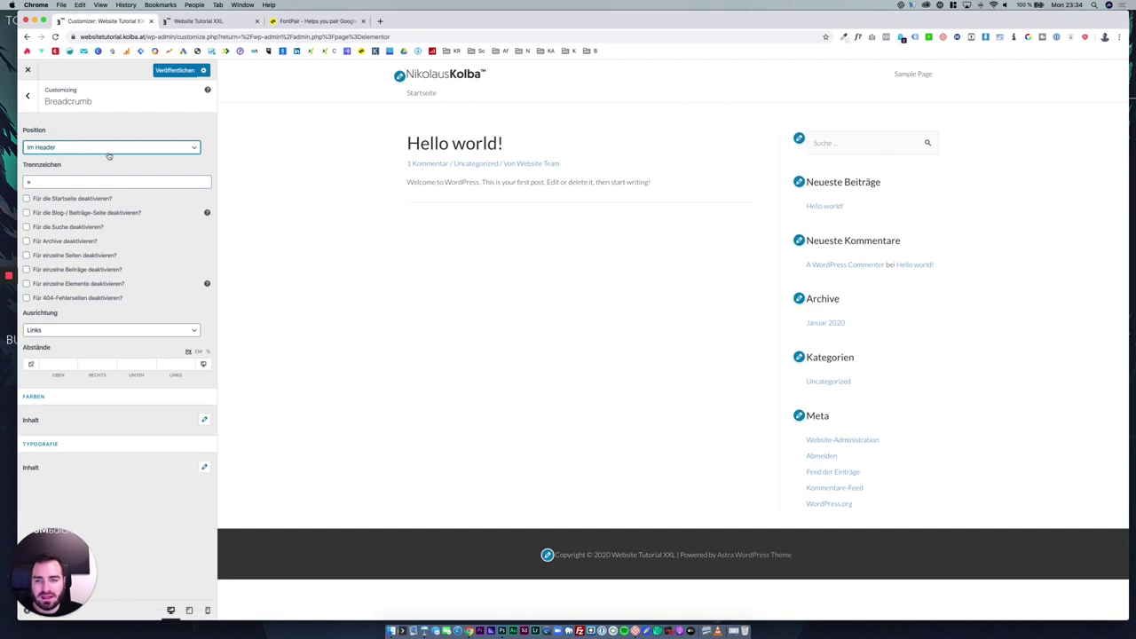
{"action": "double_click", "coordinate": [422, 105]}
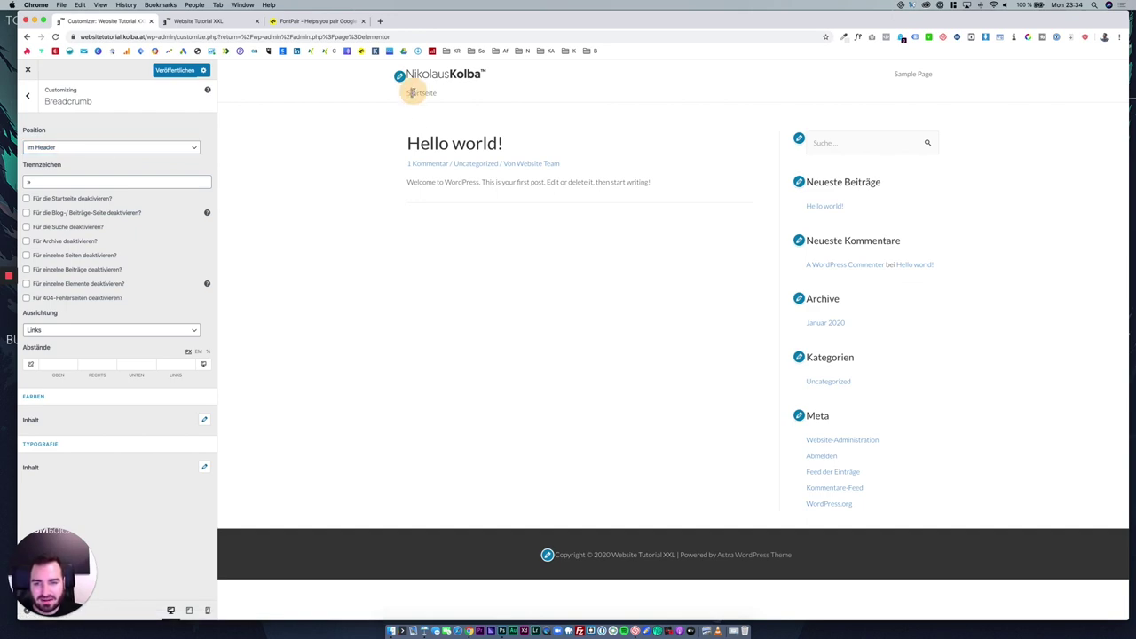
{"action": "left_click", "coordinate": [424, 107]}
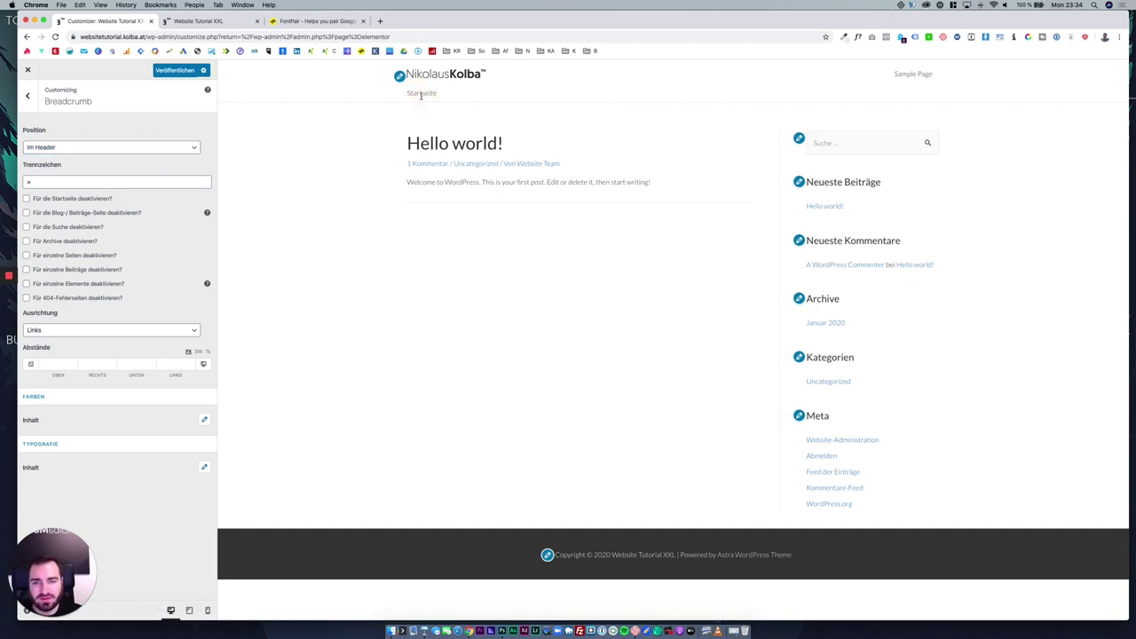
{"action": "left_click", "coordinate": [907, 77]}
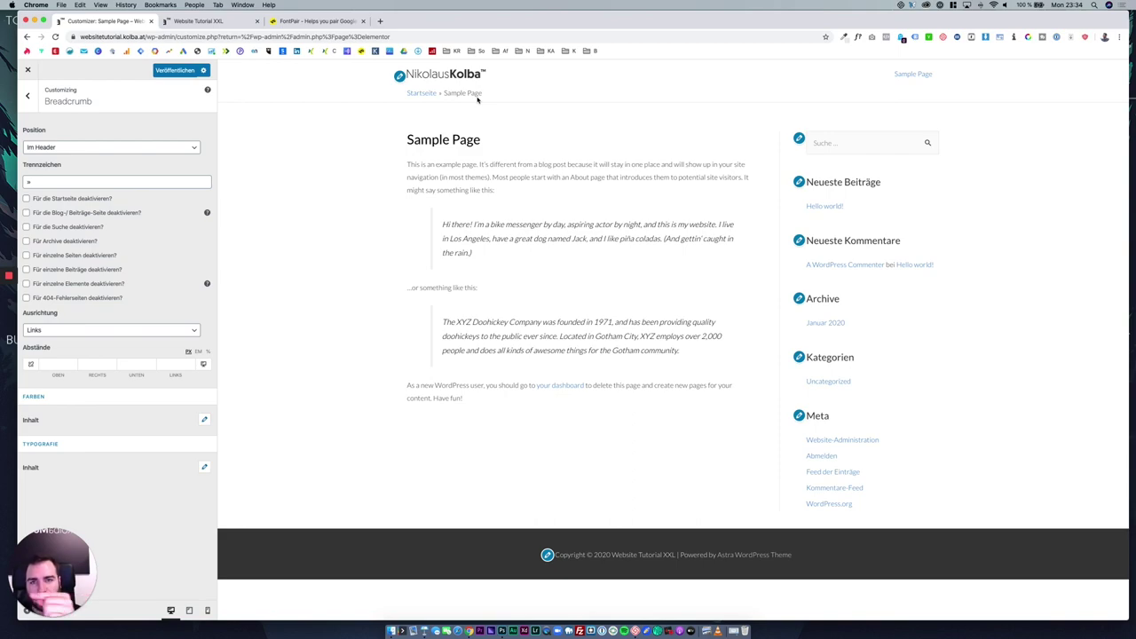
{"action": "left_click", "coordinate": [127, 149]}
{"action": "left_click", "coordinate": [126, 155]}
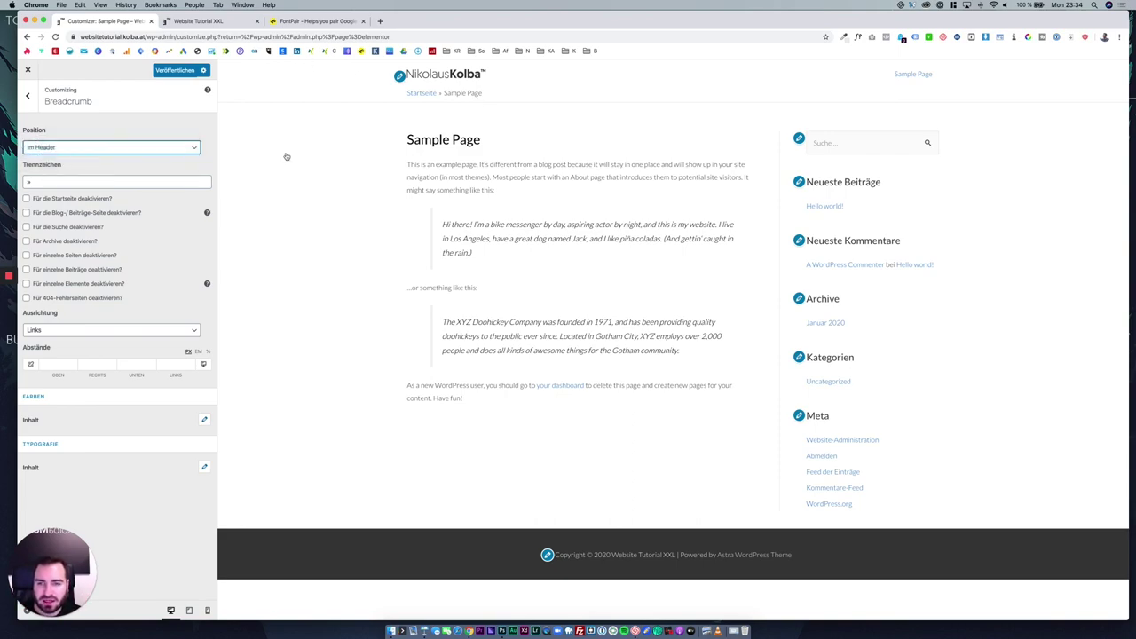
{"action": "left_click", "coordinate": [177, 146]}
{"action": "left_click", "coordinate": [64, 156]}
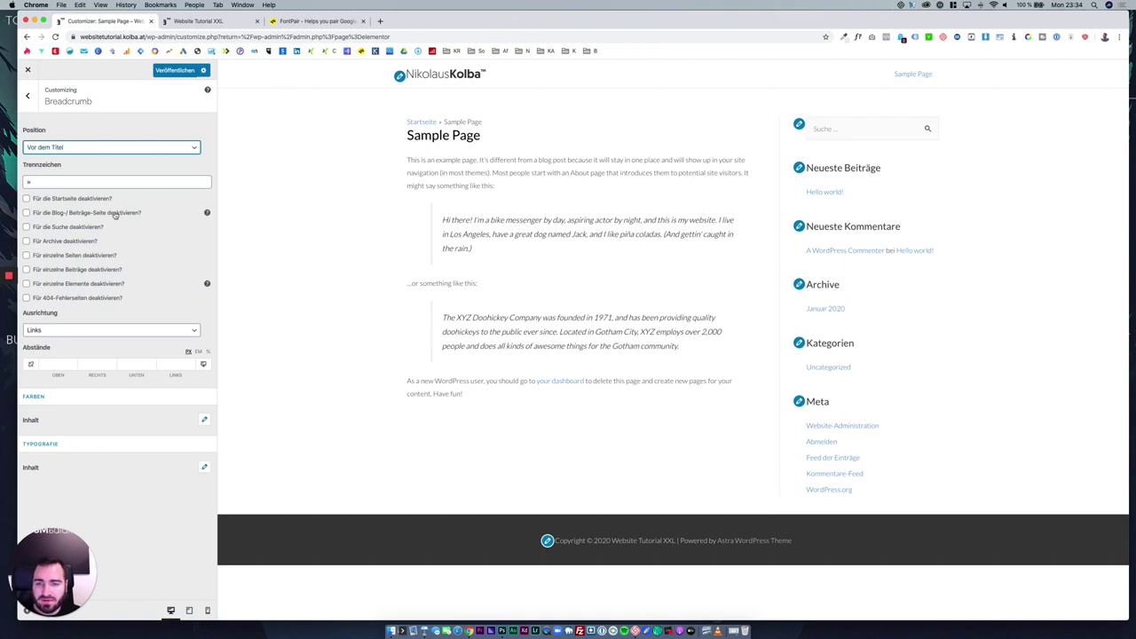
Change the breadcrumb separator from » to - then >, and set Position to Keine.
{"action": "double_click", "coordinate": [78, 181]}
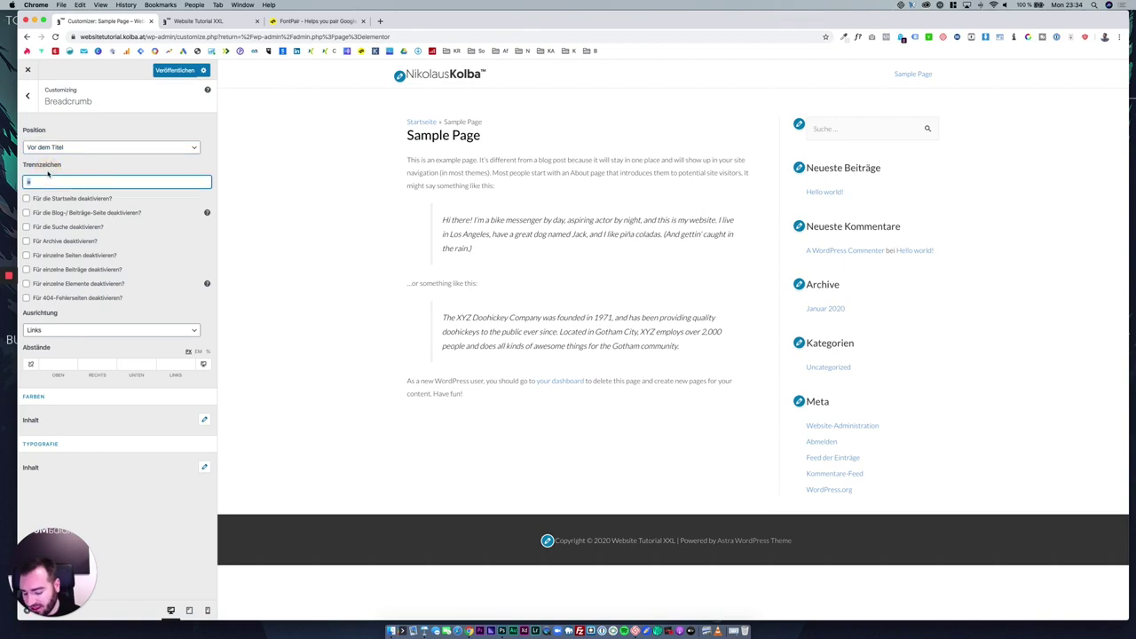
{"action": "type", "text": "-"}
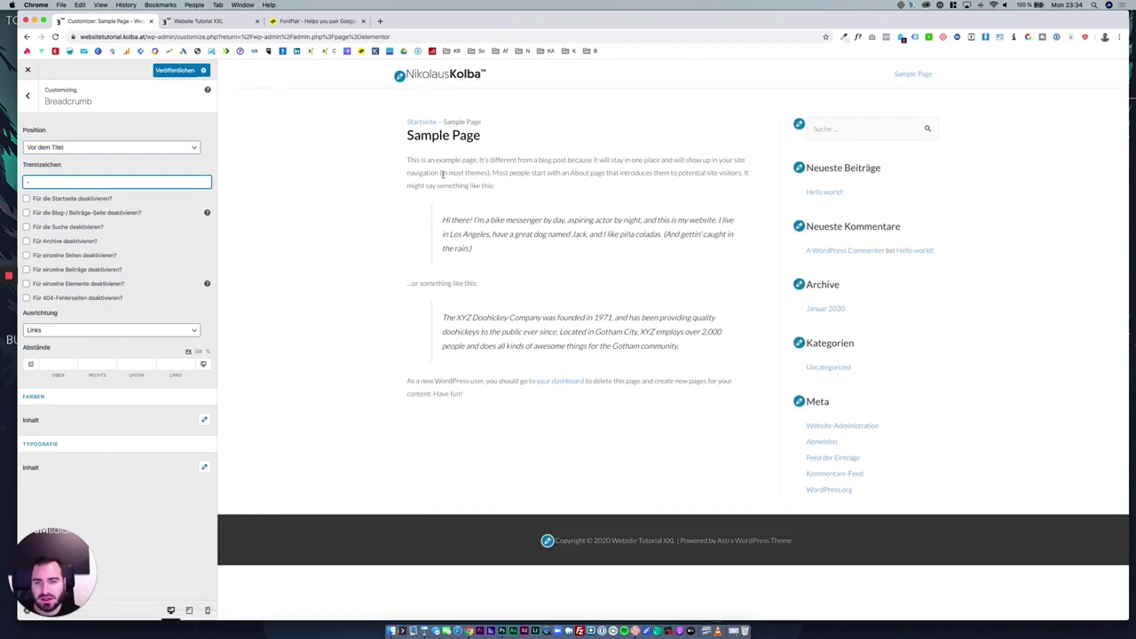
{"action": "left_click", "coordinate": [67, 181]}
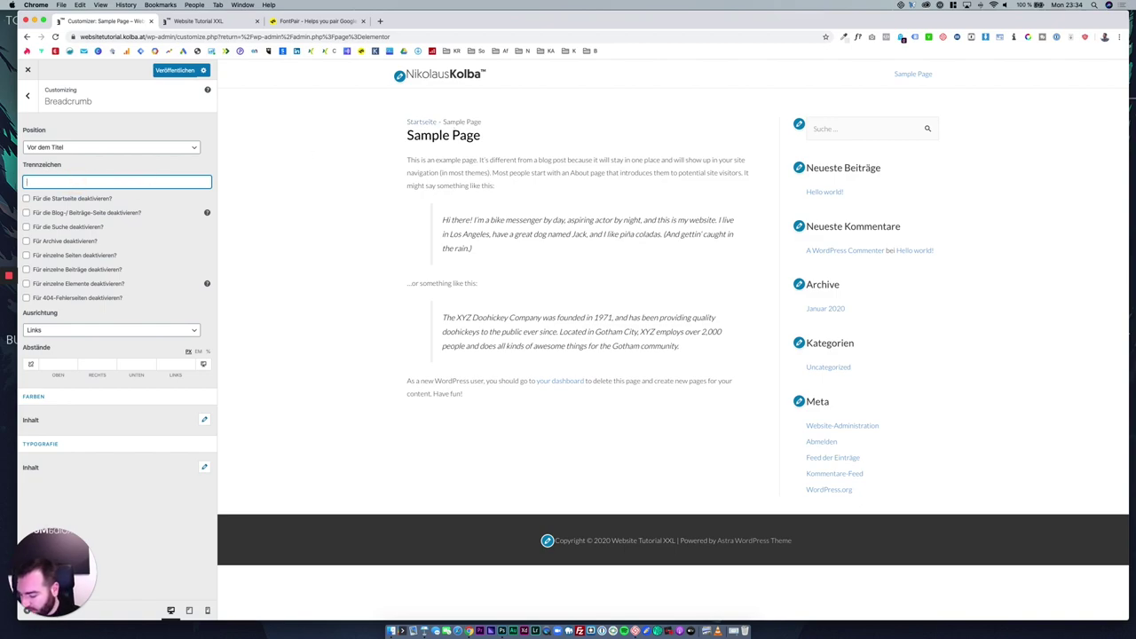
{"action": "type", "text": ">"}
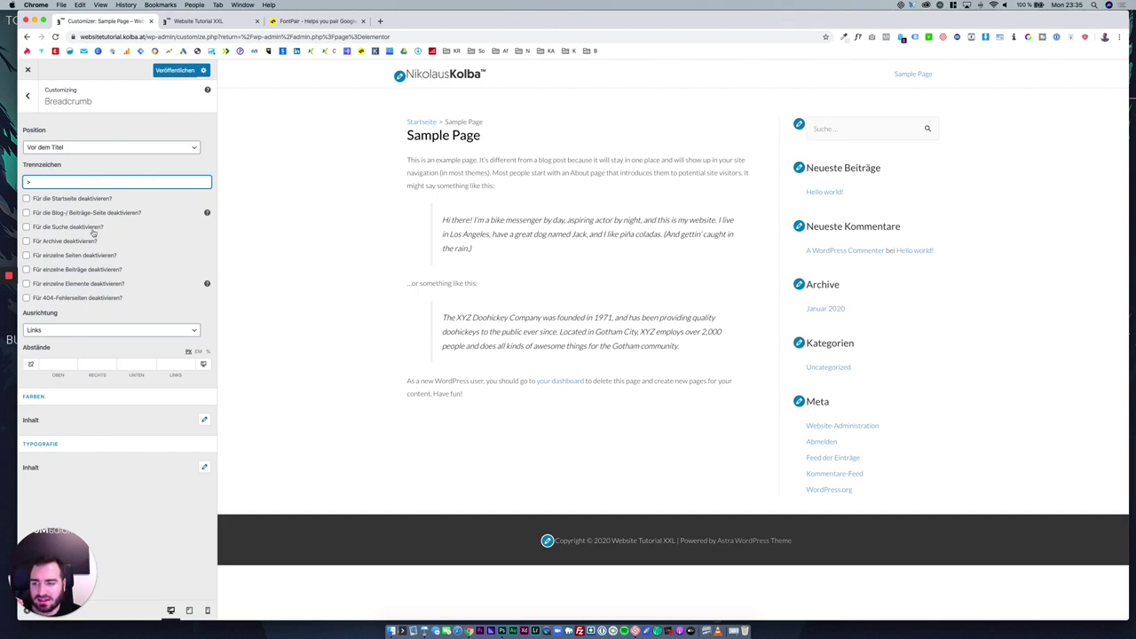
{"action": "left_click", "coordinate": [62, 147]}
{"action": "left_click", "coordinate": [64, 121]}
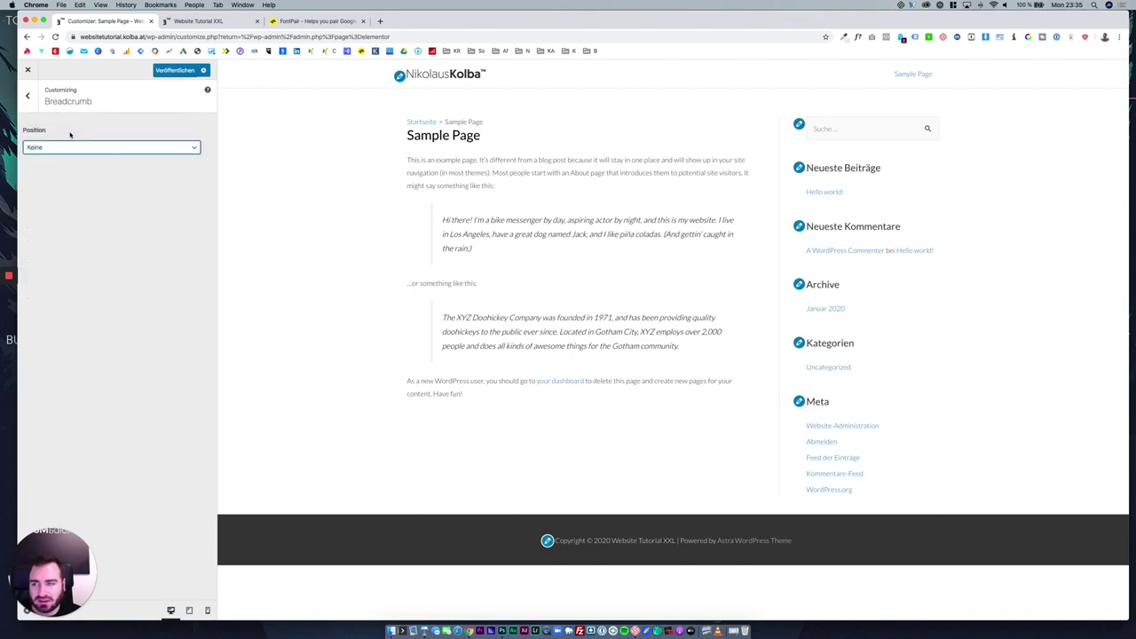
In Seitenleiste, keep the default sidebar on the right and set Seiten to Keine Seitenleiste.
{"action": "left_click", "coordinate": [29, 96]}
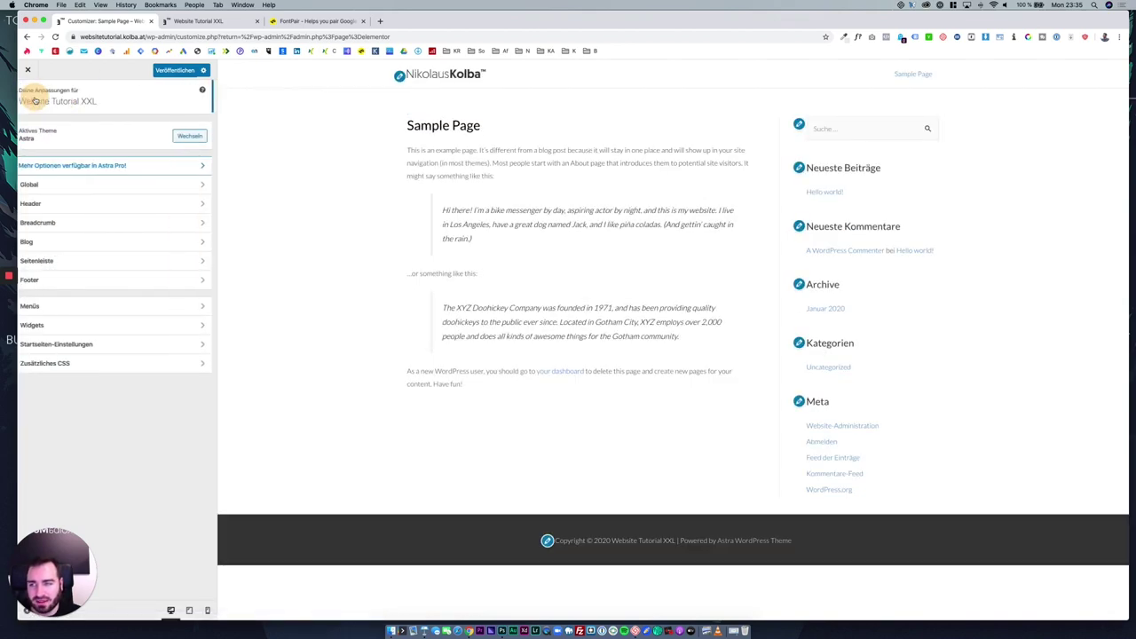
{"action": "left_click", "coordinate": [85, 245]}
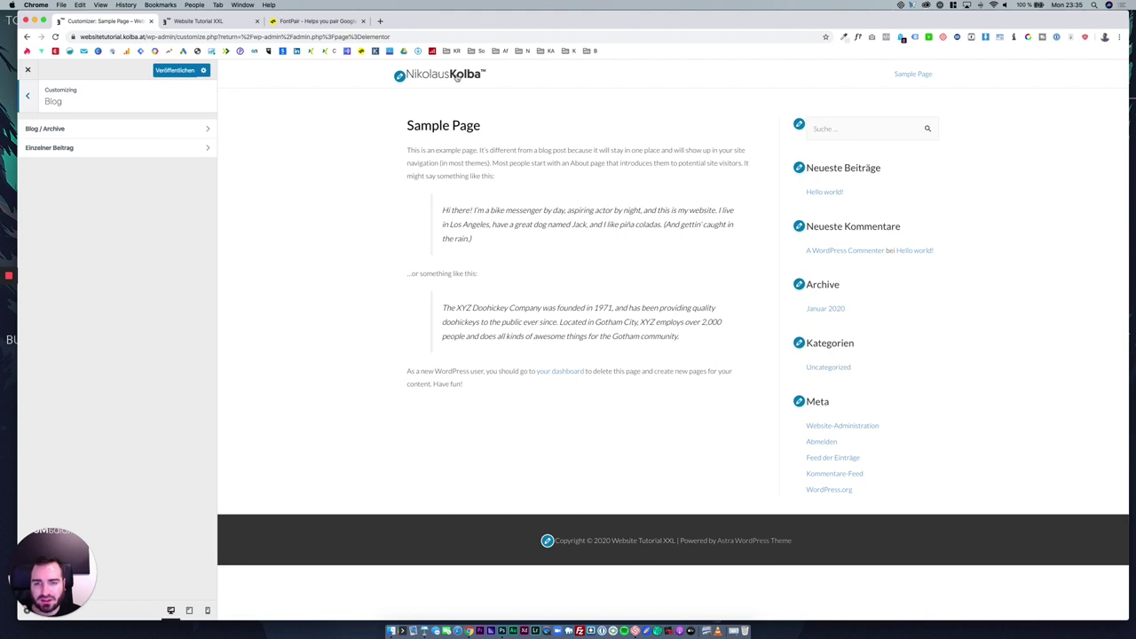
{"action": "left_click", "coordinate": [29, 114]}
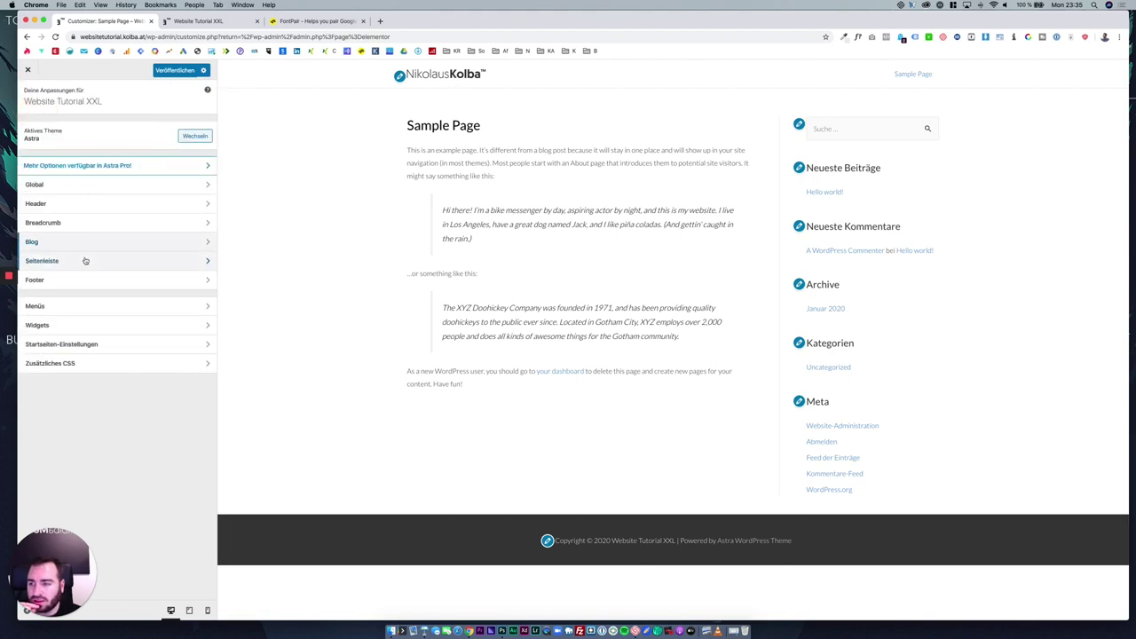
{"action": "left_click", "coordinate": [85, 260]}
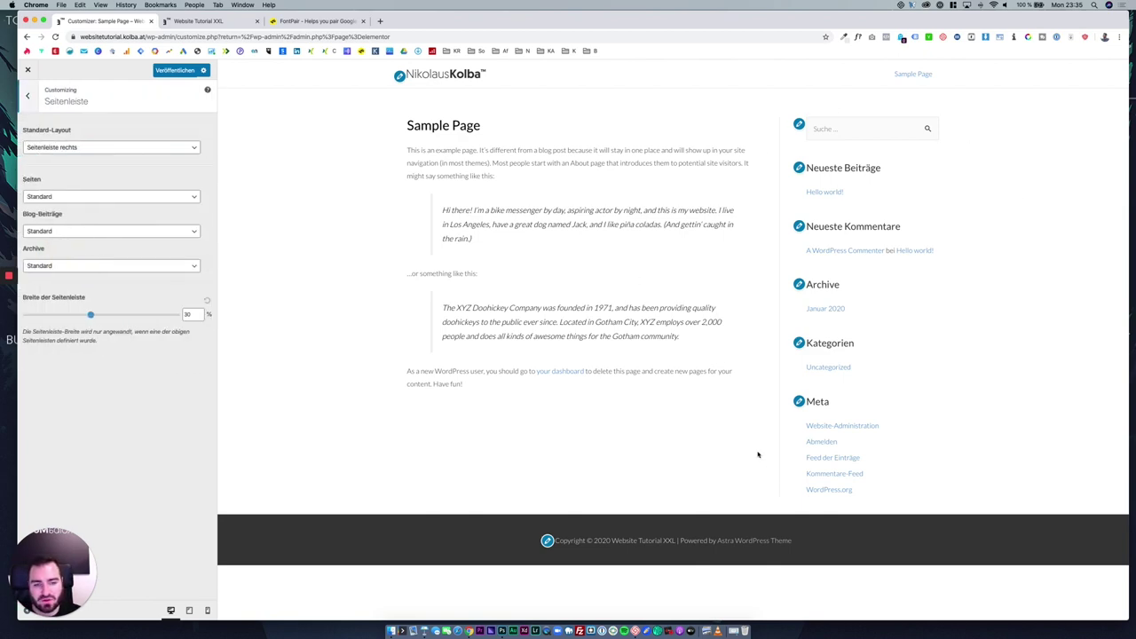
{"action": "left_click", "coordinate": [97, 147]}
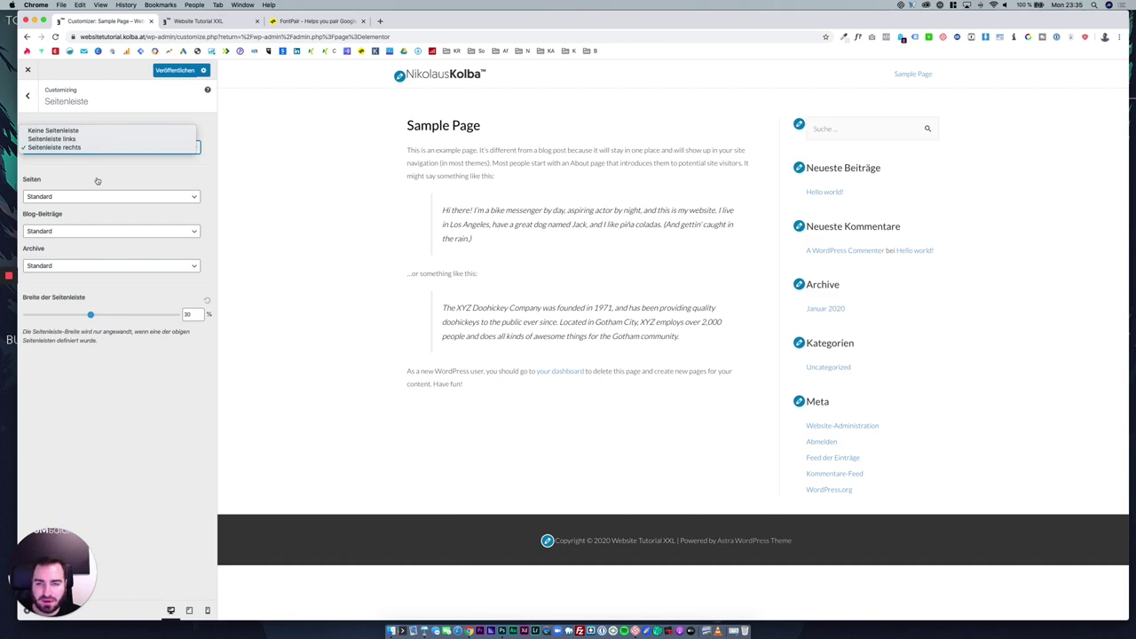
{"action": "left_click", "coordinate": [643, 252]}
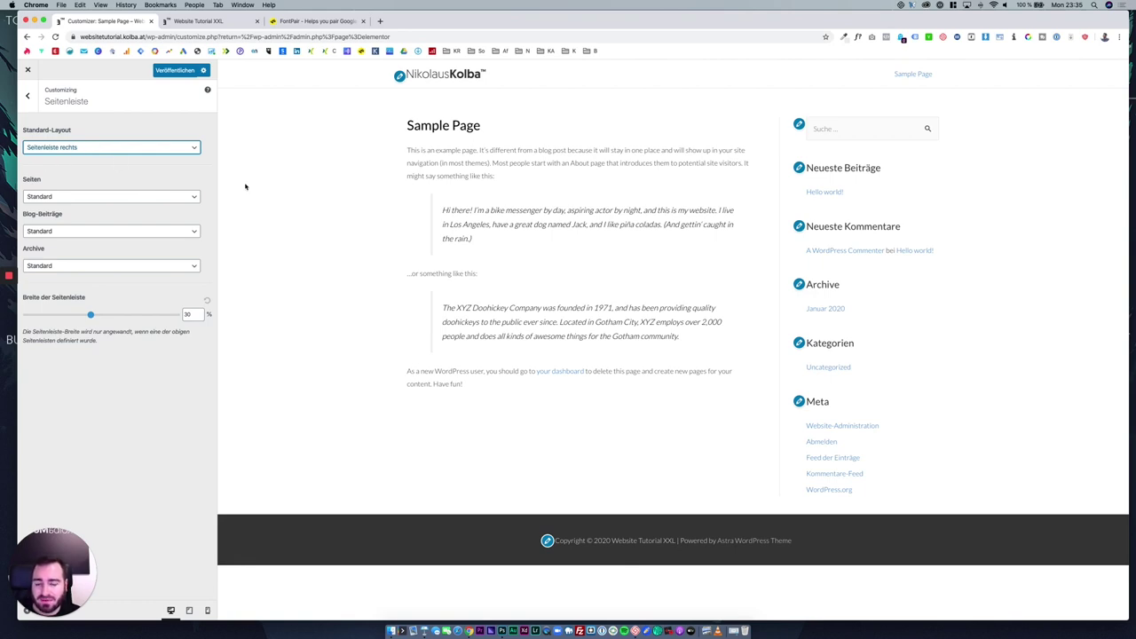
{"action": "double_click", "coordinate": [98, 190]}
{"action": "left_click", "coordinate": [97, 196]}
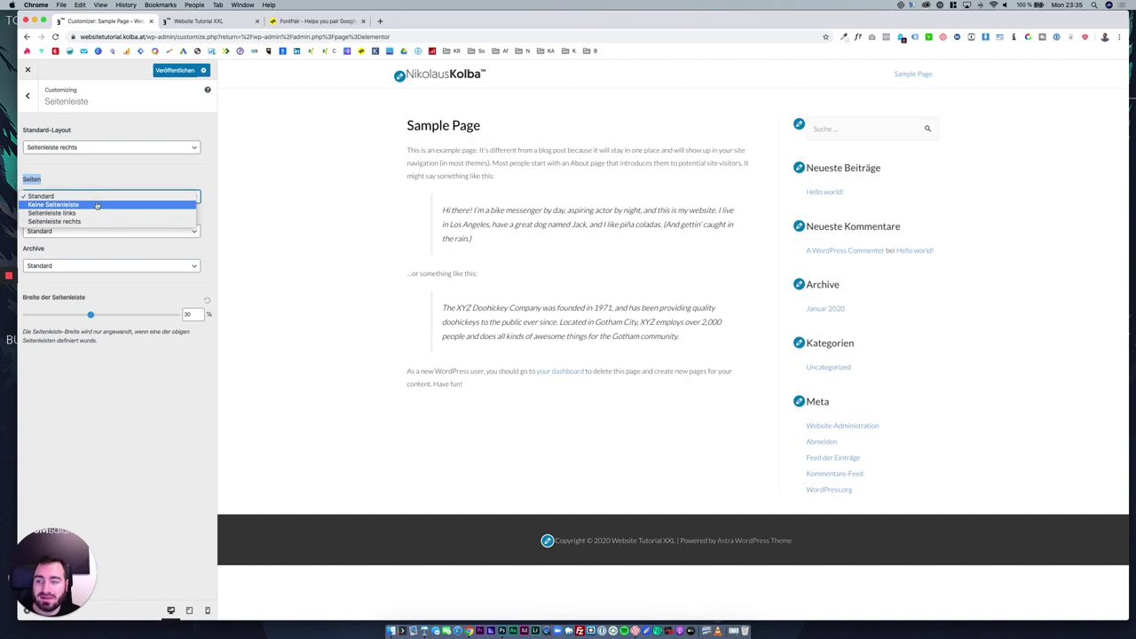
{"action": "left_click", "coordinate": [102, 206]}
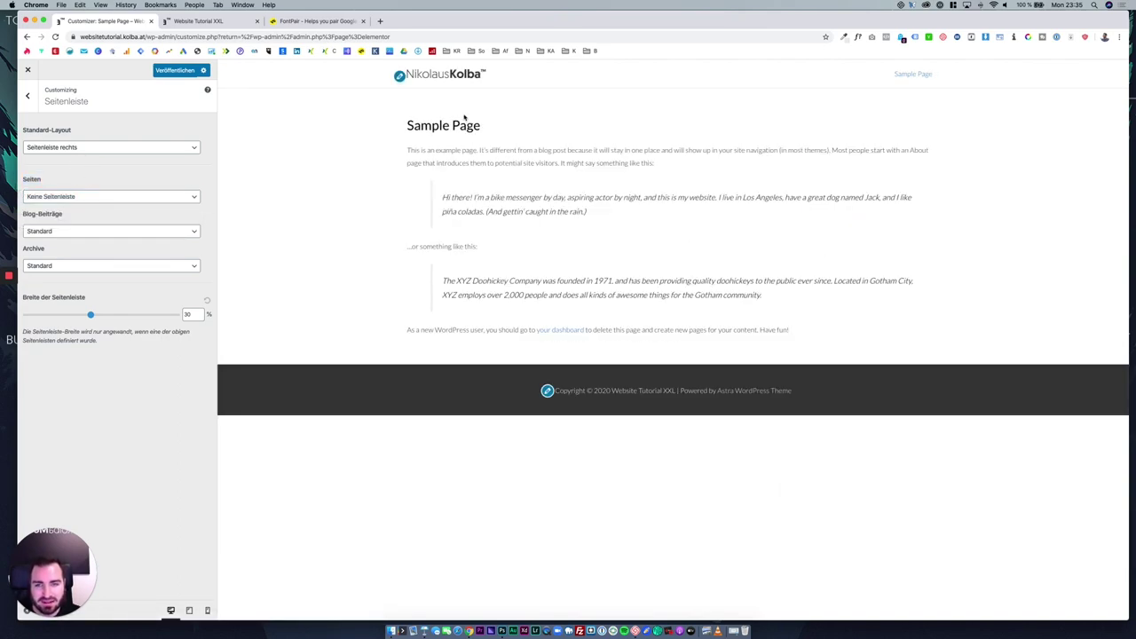
Give Blog-Beiträge and Archive a Seitenleiste rechts, previewing the Hello world! post and Januar 2020 archive.
{"action": "left_click", "coordinate": [449, 78]}
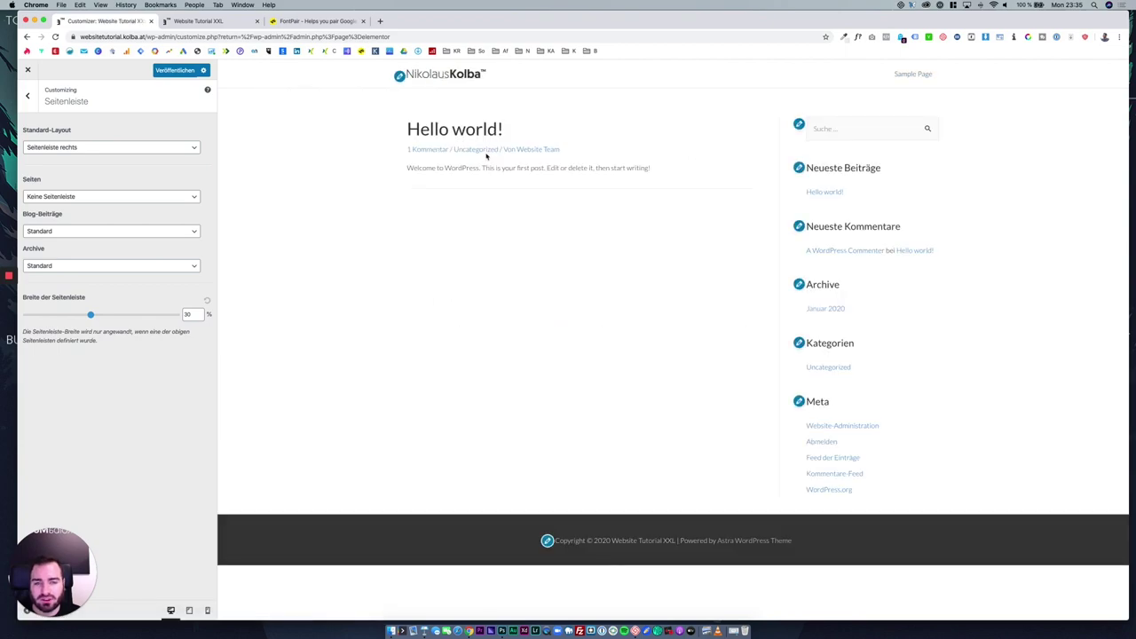
{"action": "left_click", "coordinate": [453, 134]}
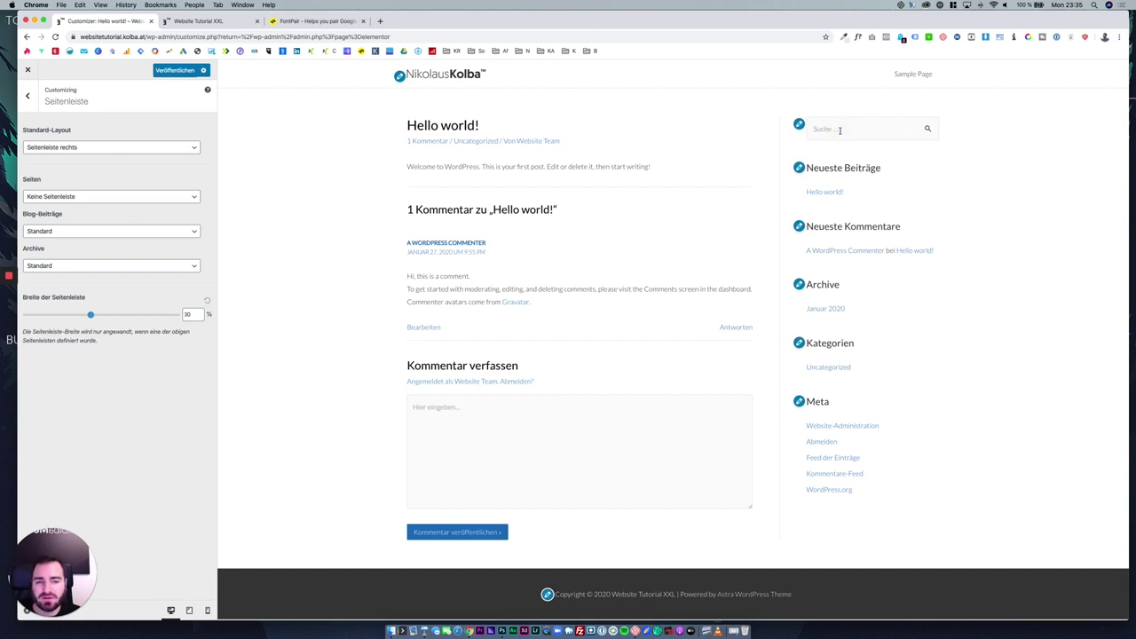
{"action": "left_click", "coordinate": [100, 233]}
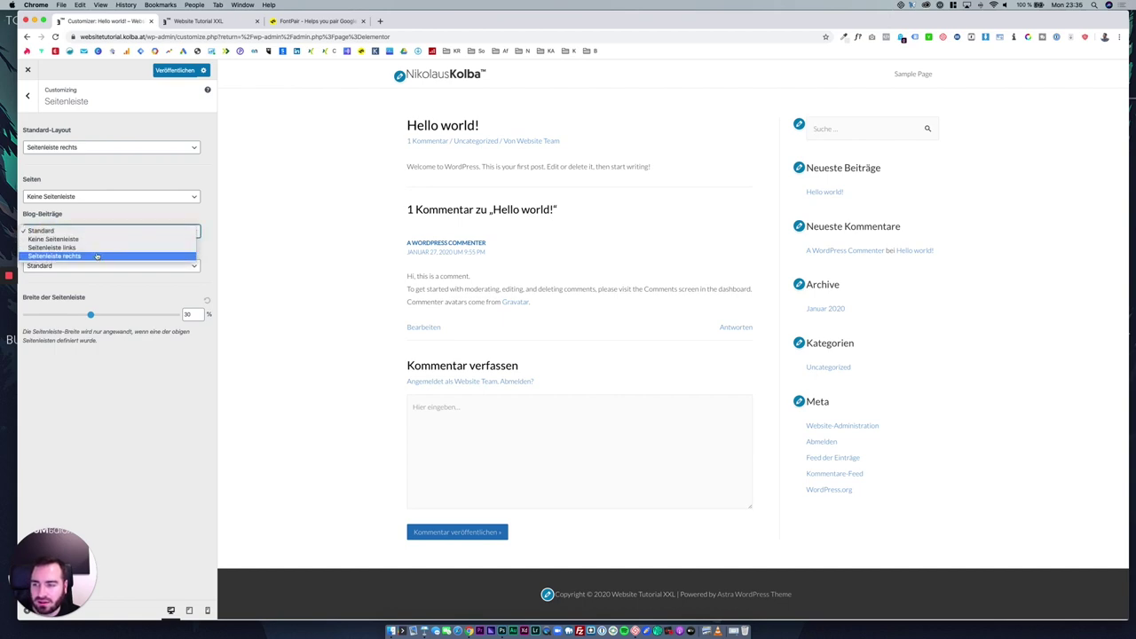
{"action": "left_click", "coordinate": [97, 256]}
{"action": "left_click", "coordinate": [97, 264]}
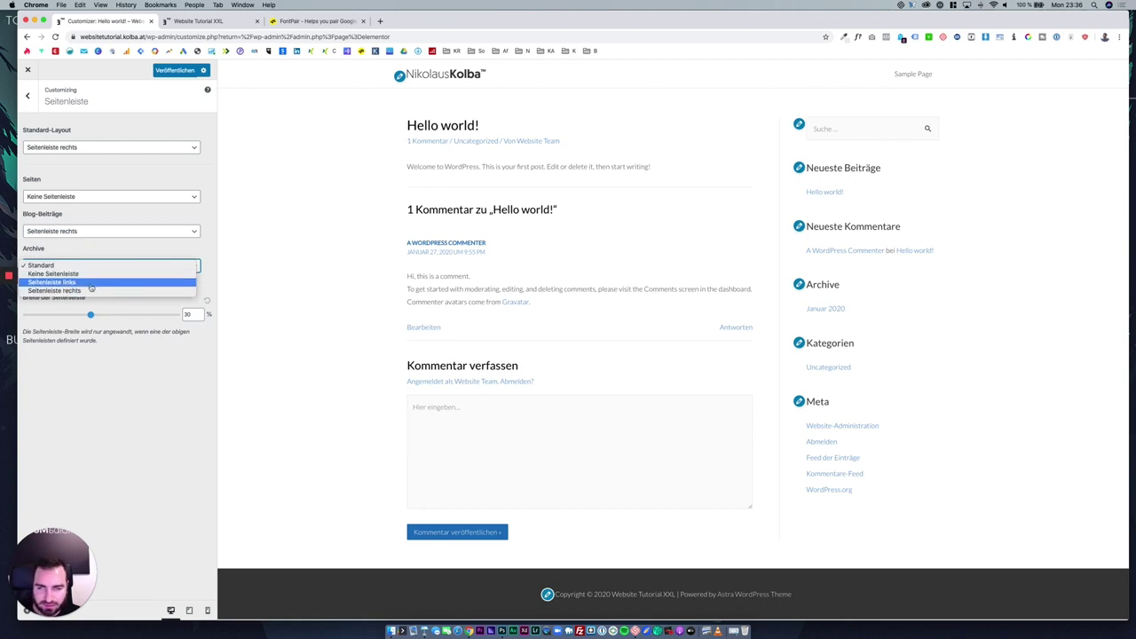
{"action": "left_click", "coordinate": [806, 311]}
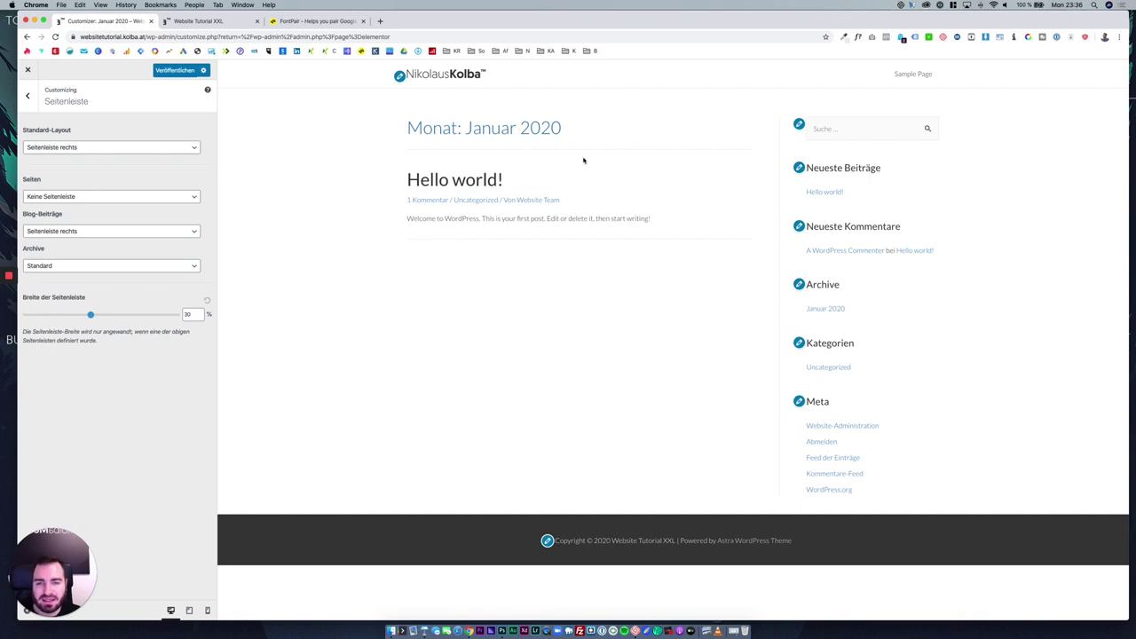
{"action": "left_click", "coordinate": [86, 266]}
{"action": "left_click", "coordinate": [92, 290]}
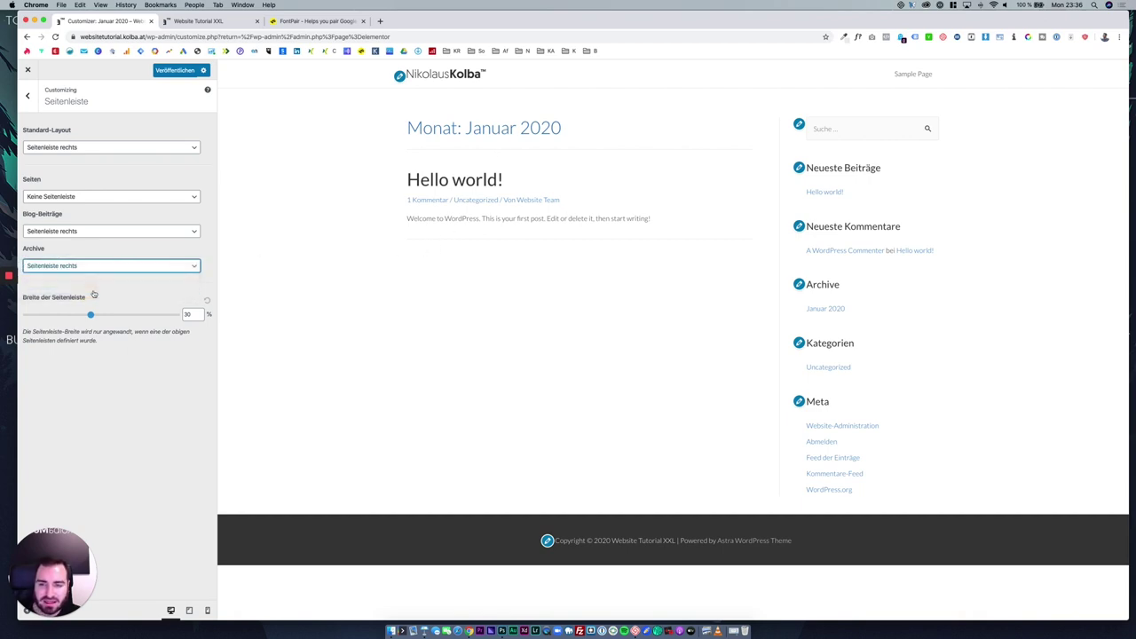
{"action": "left_click", "coordinate": [28, 96]}
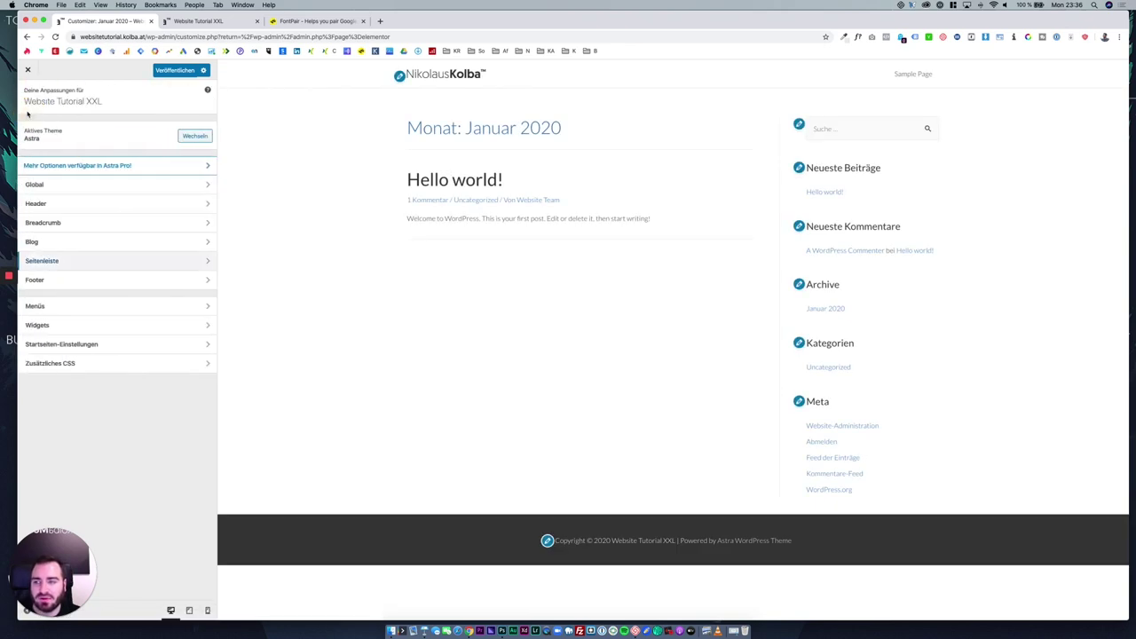
Switch the Footer-Widgets area to the four-column layout.
{"action": "left_click", "coordinate": [112, 286]}
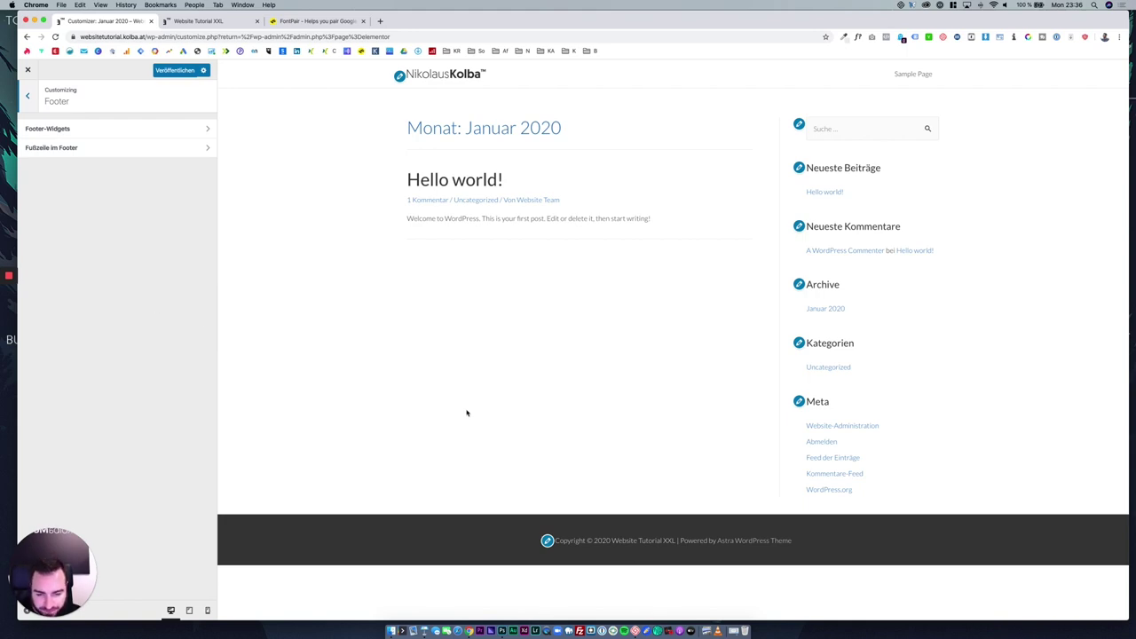
{"action": "left_click", "coordinate": [103, 133]}
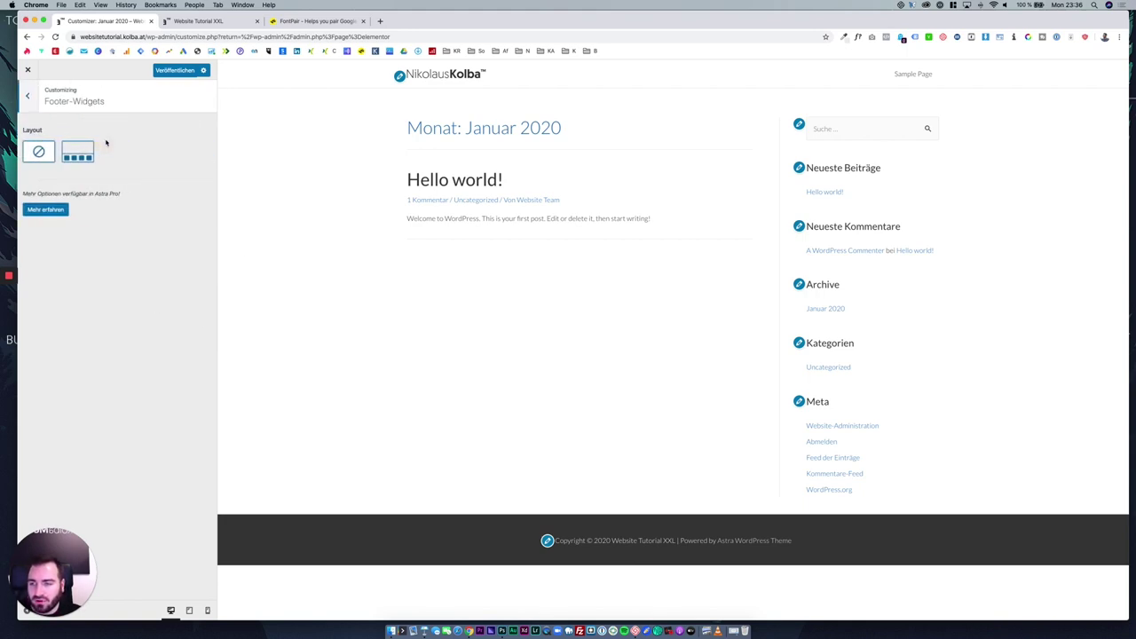
{"action": "left_click", "coordinate": [78, 152]}
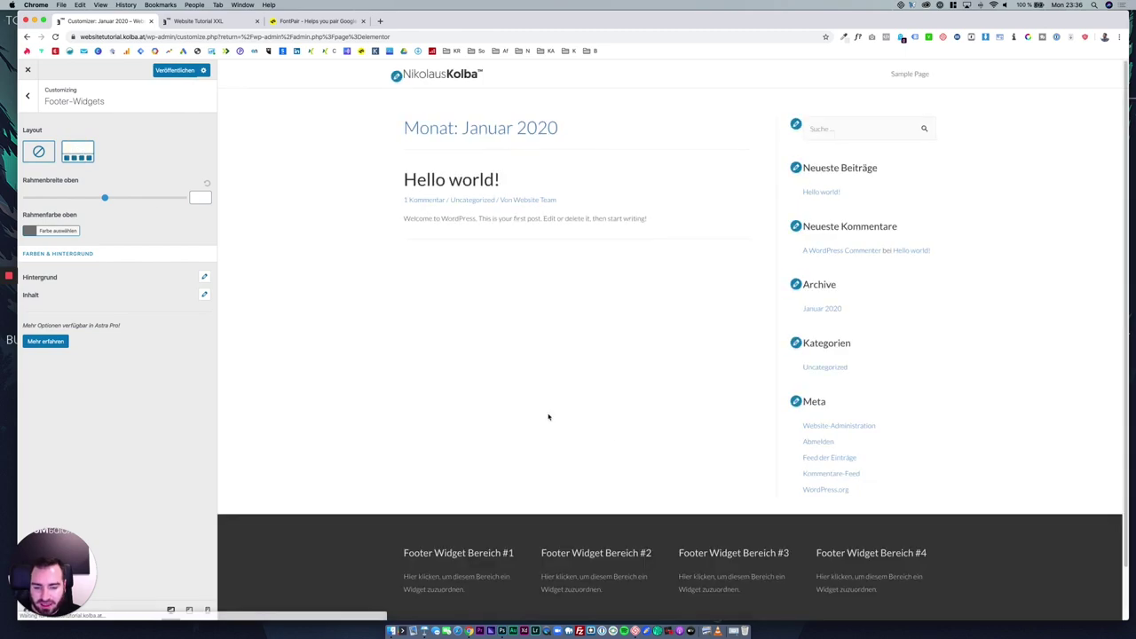
{"action": "scroll", "coordinate": [604, 435], "scroll_direction": "down", "scroll_amount": 2}
{"action": "left_click_drag", "start_coordinate": [397, 500], "coordinate": [890, 544]}
{"action": "left_click", "coordinate": [890, 544]}
Adjust the Rahmenbreite oben slider to set the footer's top border width to 22.
{"action": "scroll", "coordinate": [876, 430], "scroll_direction": "up", "scroll_amount": 2}
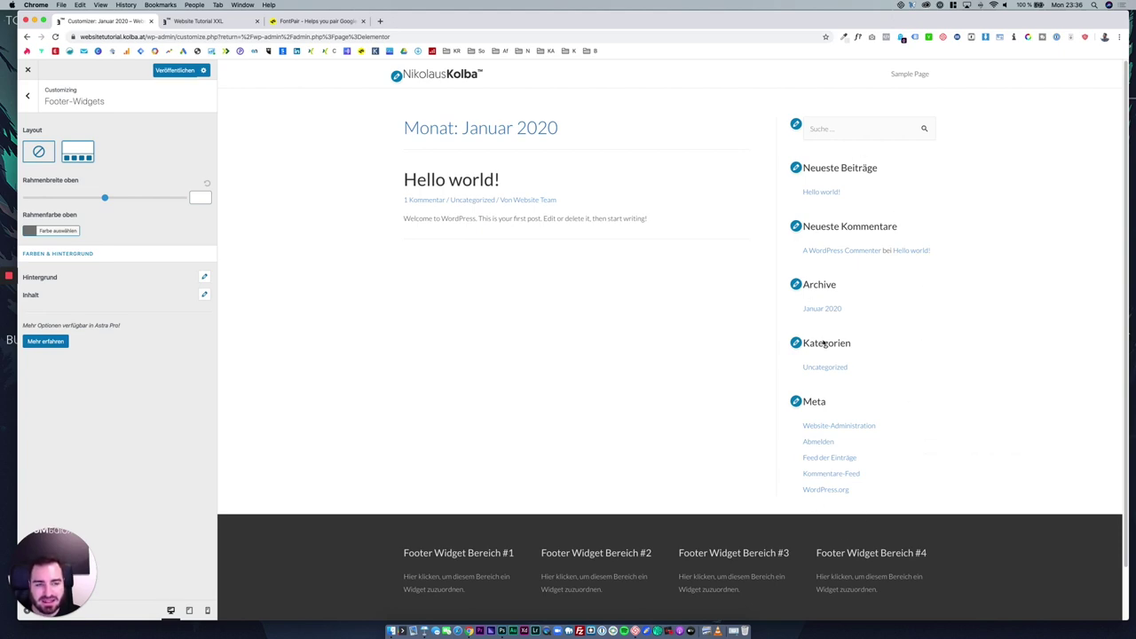
{"action": "scroll", "coordinate": [824, 344], "scroll_direction": "down", "scroll_amount": 2}
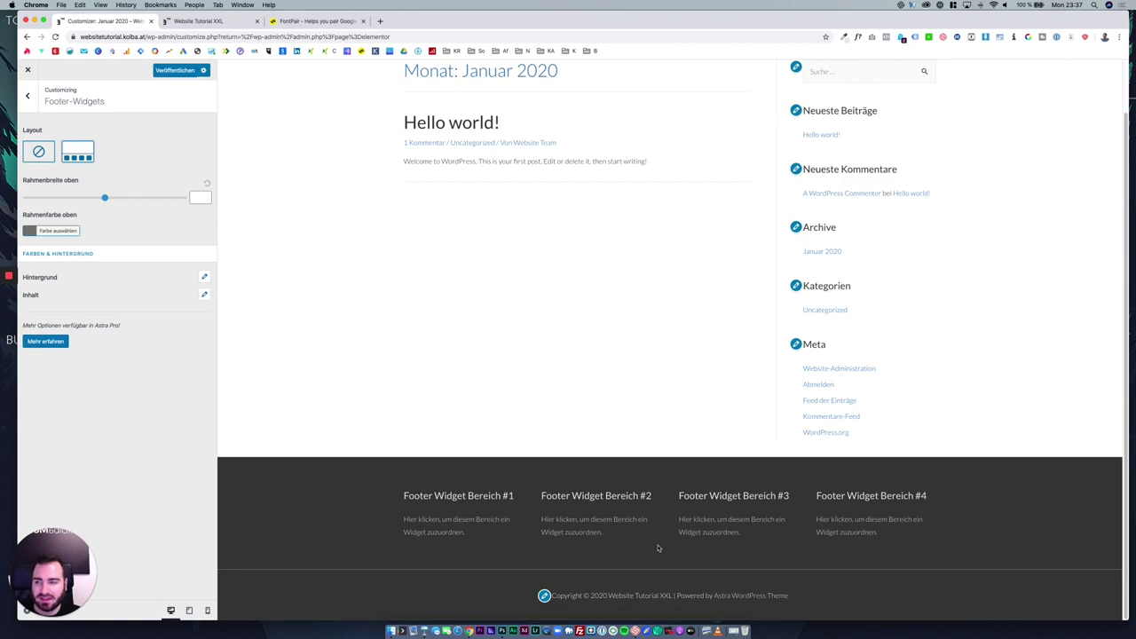
{"action": "left_click_drag", "start_coordinate": [104, 197], "coordinate": [119, 197]}
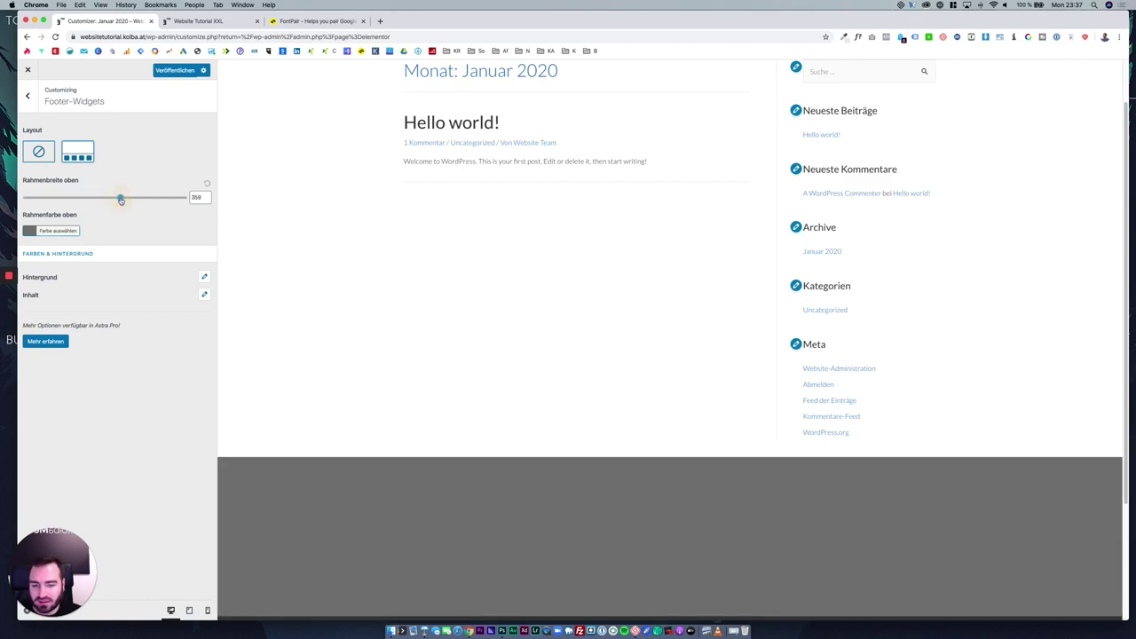
{"action": "scroll", "coordinate": [499, 299], "scroll_direction": "down", "scroll_amount": 4}
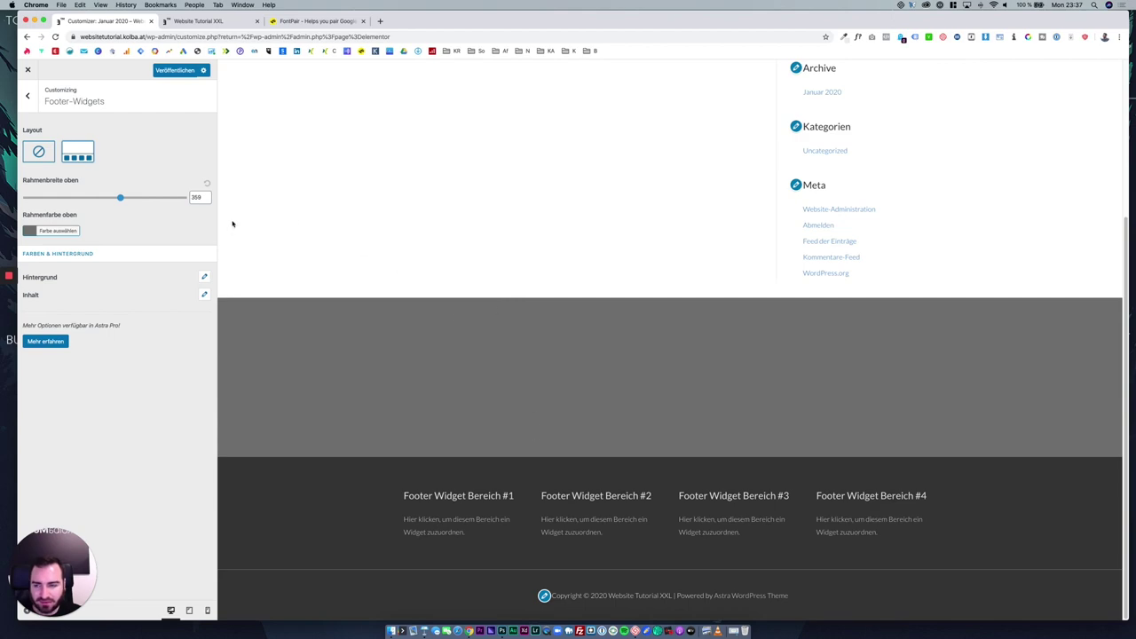
{"action": "left_click_drag", "start_coordinate": [120, 197], "coordinate": [32, 197]}
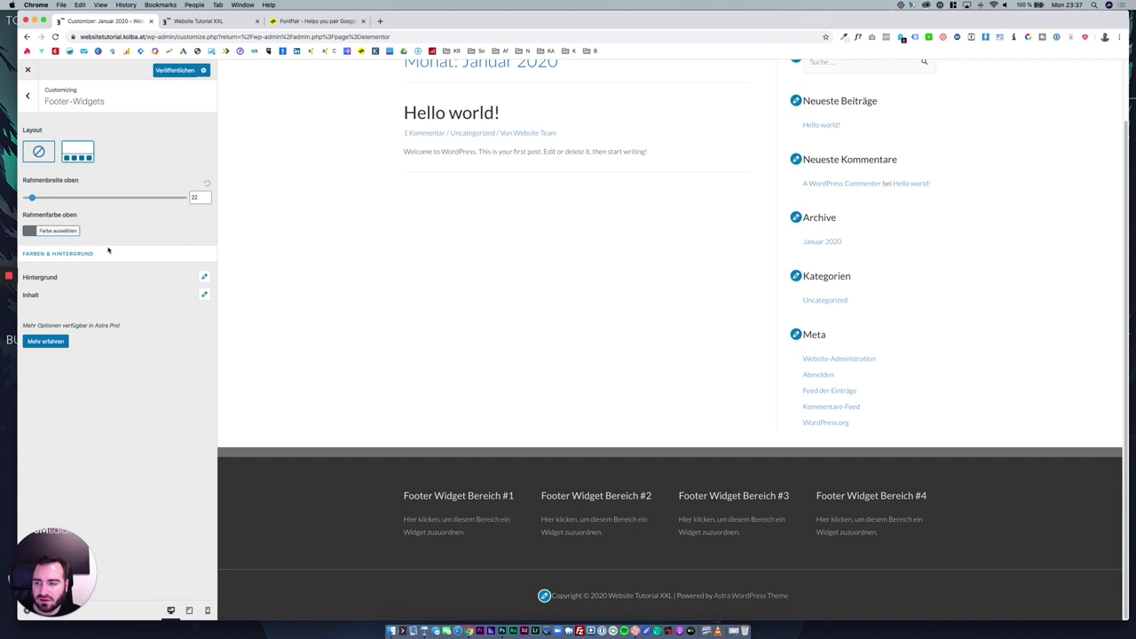
Try a yellow Rahmenfarbe oben for the footer's top border.
{"action": "left_click", "coordinate": [59, 231]}
{"action": "left_click", "coordinate": [73, 331]}
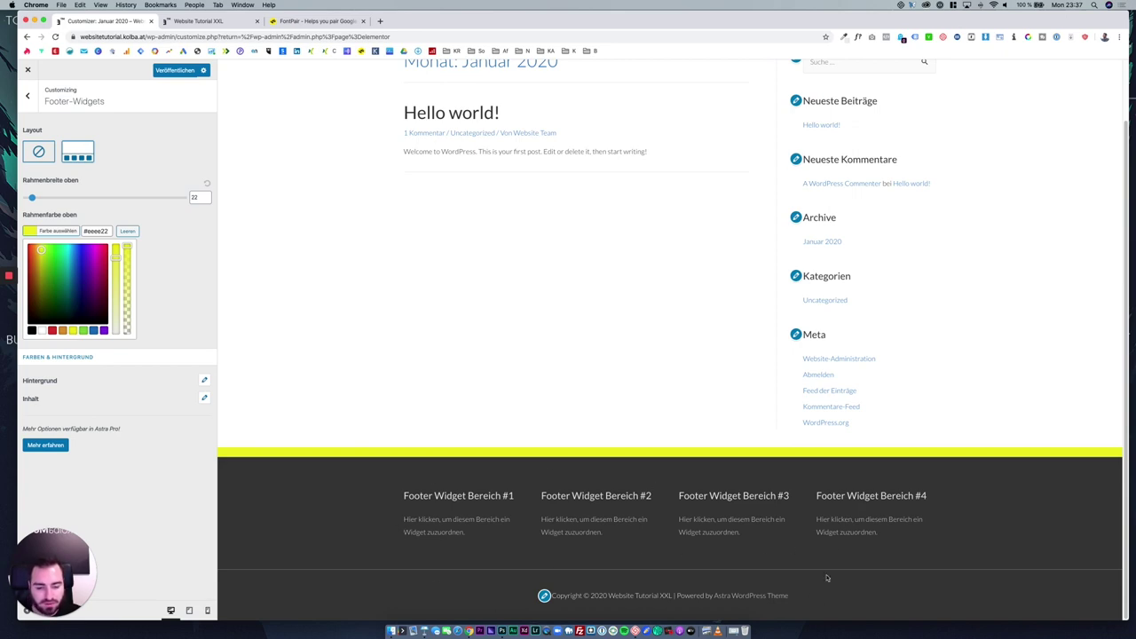
{"action": "scroll", "coordinate": [742, 566], "scroll_direction": "up", "scroll_amount": 1}
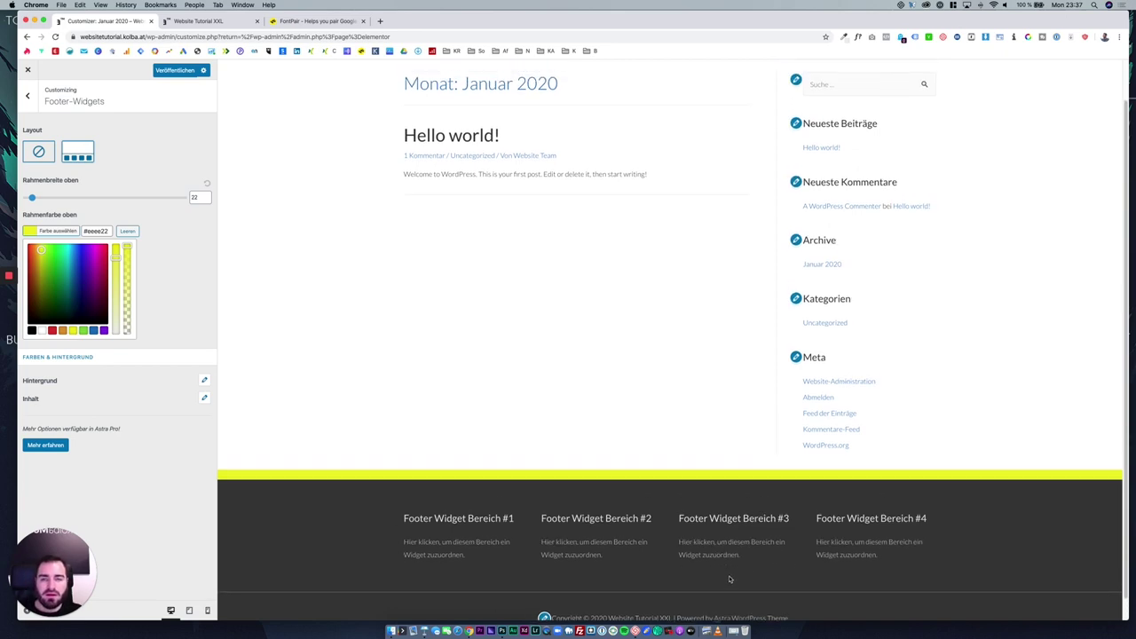
{"action": "scroll", "coordinate": [630, 330], "scroll_direction": "up", "scroll_amount": 2}
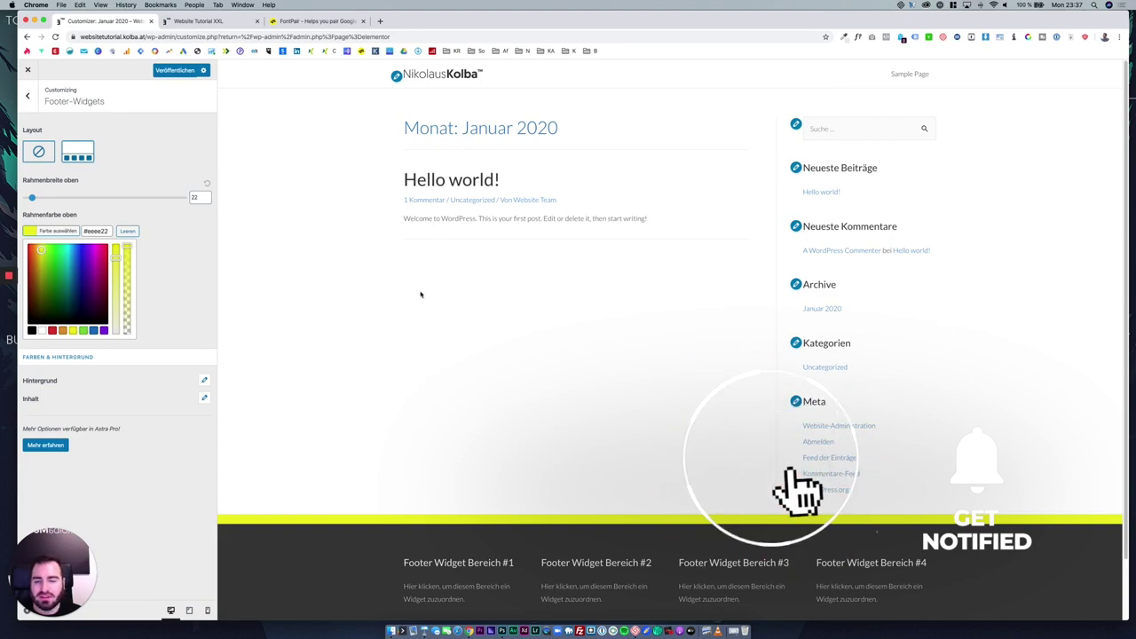
{"action": "scroll", "coordinate": [621, 479], "scroll_direction": "down", "scroll_amount": 2}
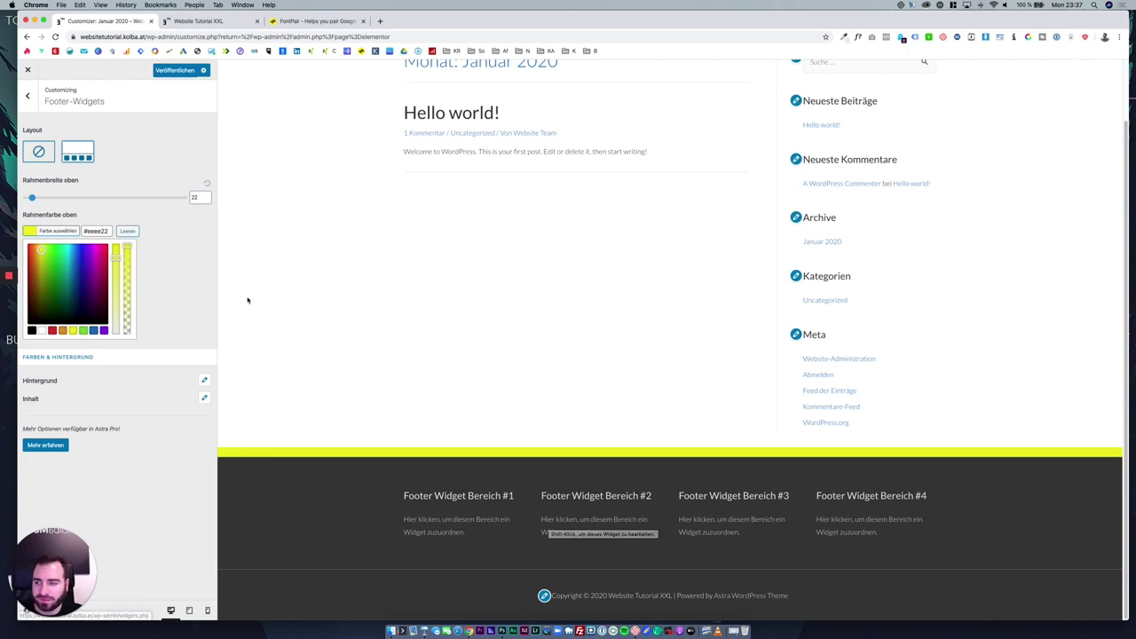
Clear the yellow colour, reset the width, then try white with border width 0.
{"action": "left_click", "coordinate": [129, 231]}
{"action": "left_click", "coordinate": [207, 183]}
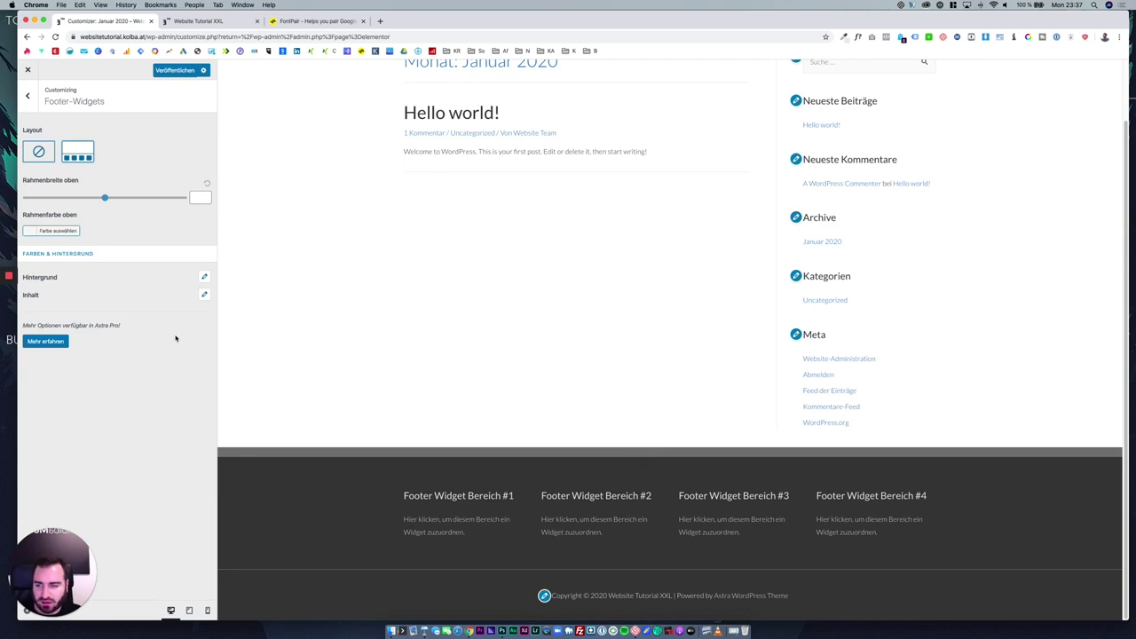
{"action": "left_click", "coordinate": [49, 232]}
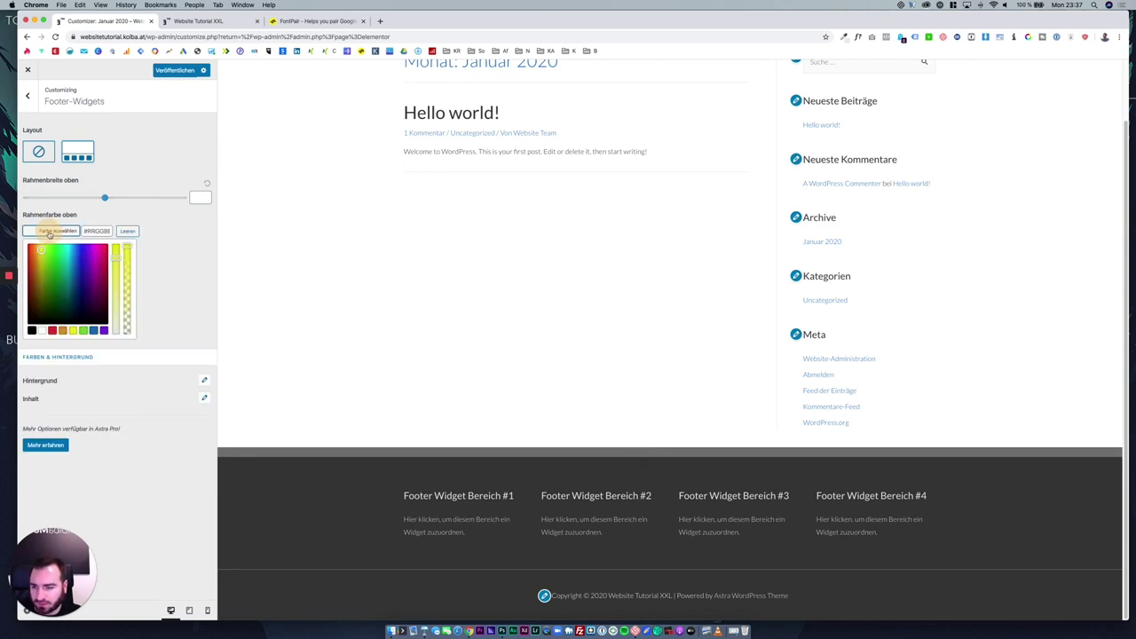
{"action": "left_click", "coordinate": [44, 329]}
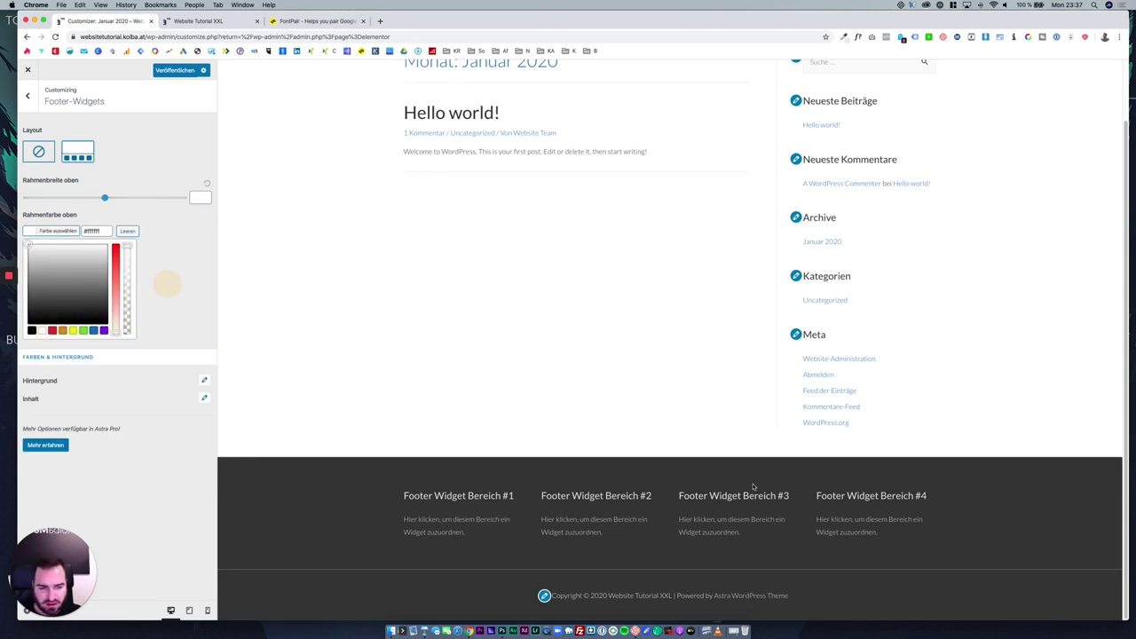
{"action": "left_click_drag", "start_coordinate": [117, 196], "coordinate": [25, 197]}
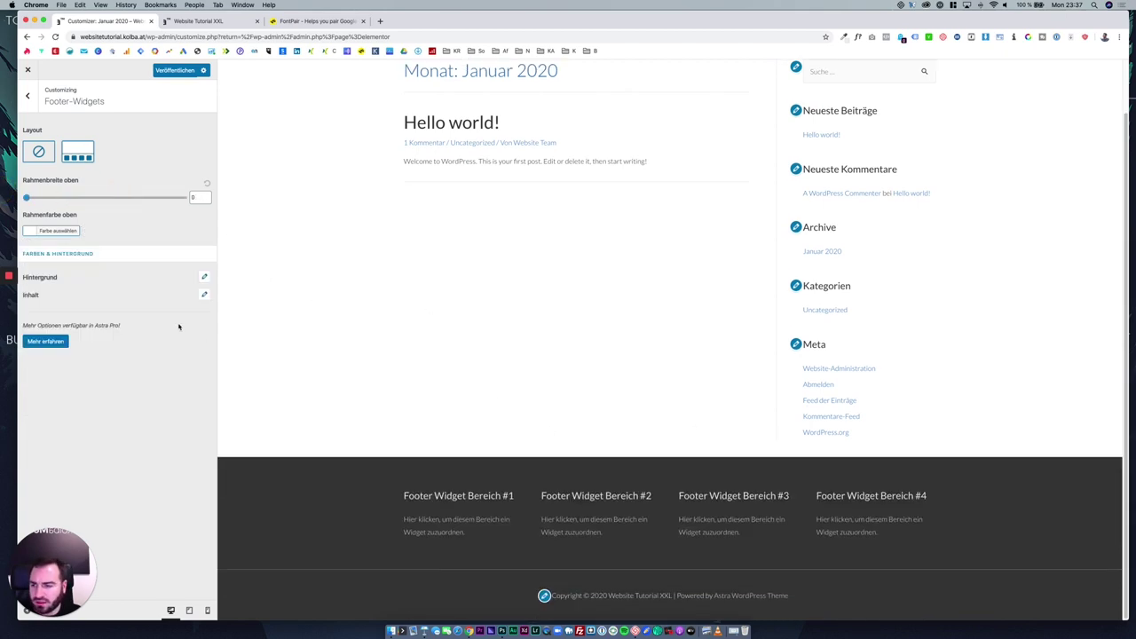
Try grey and white footer backgrounds, then clear the background colour.
{"action": "left_click", "coordinate": [203, 277]}
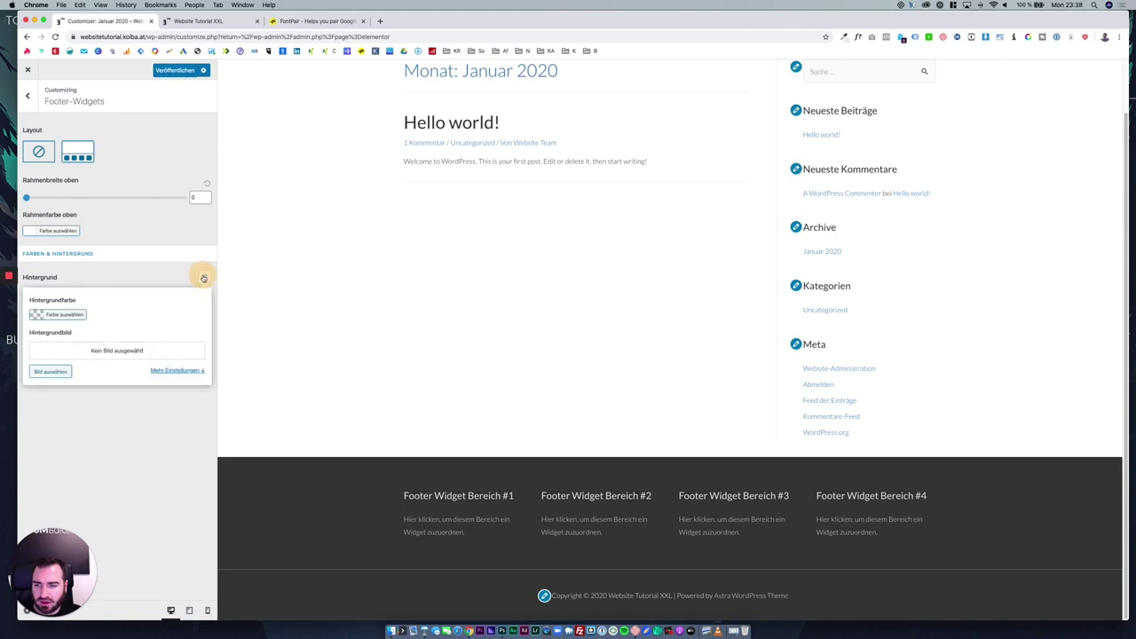
{"action": "left_click", "coordinate": [60, 315]}
{"action": "left_click", "coordinate": [74, 359]}
{"action": "left_click_drag", "start_coordinate": [74, 358], "coordinate": [35, 330]}
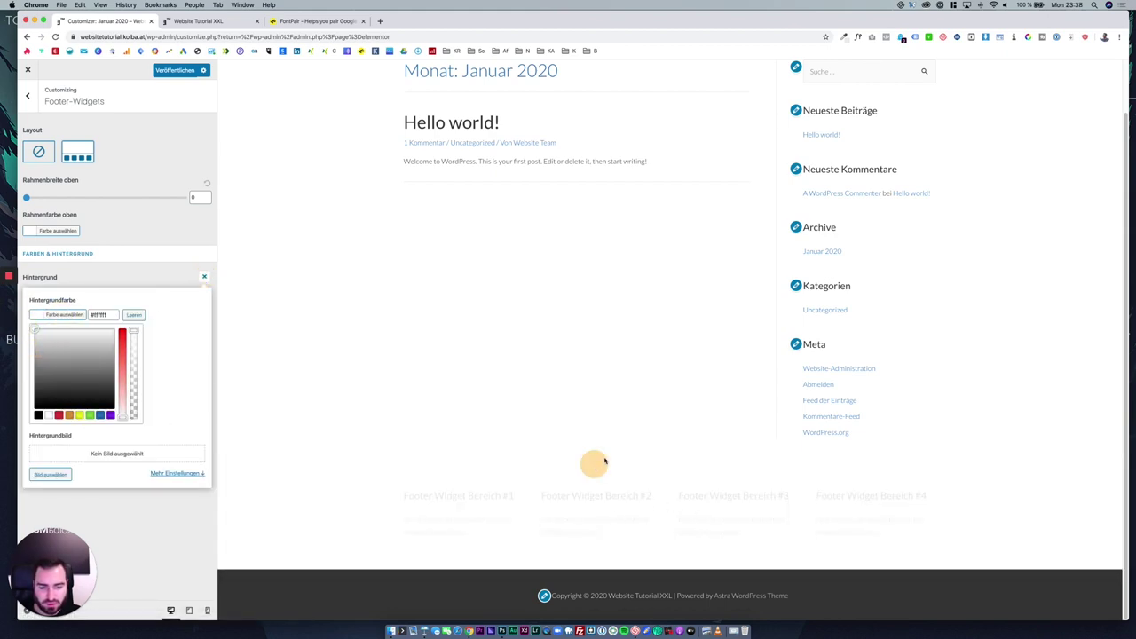
{"action": "left_click", "coordinate": [589, 489]}
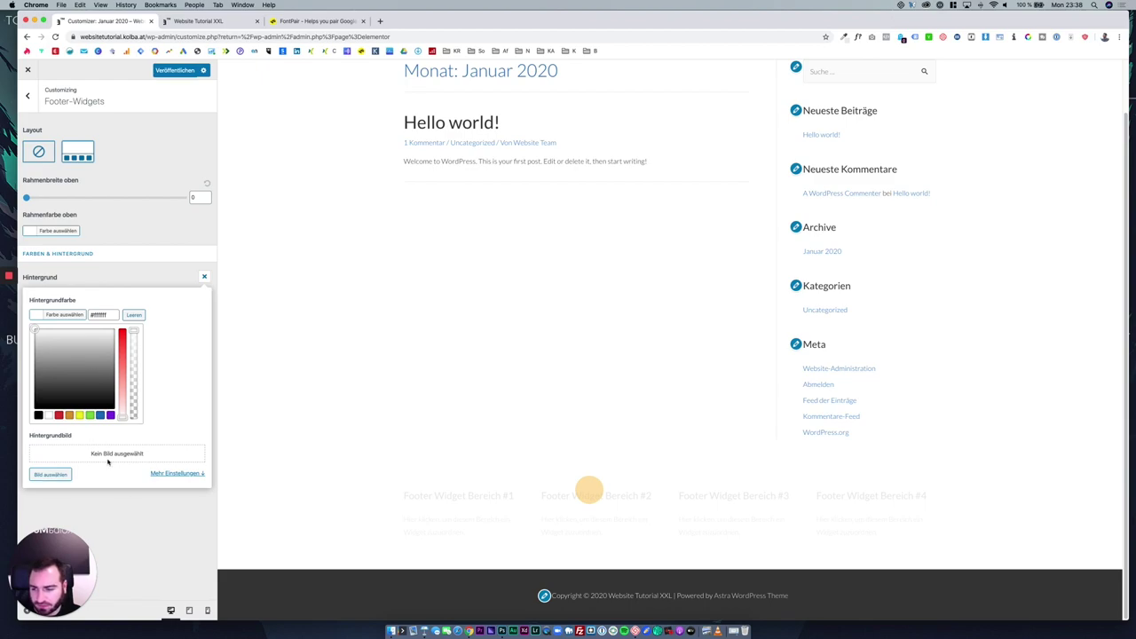
{"action": "left_click", "coordinate": [133, 314]}
{"action": "left_click", "coordinate": [131, 283]}
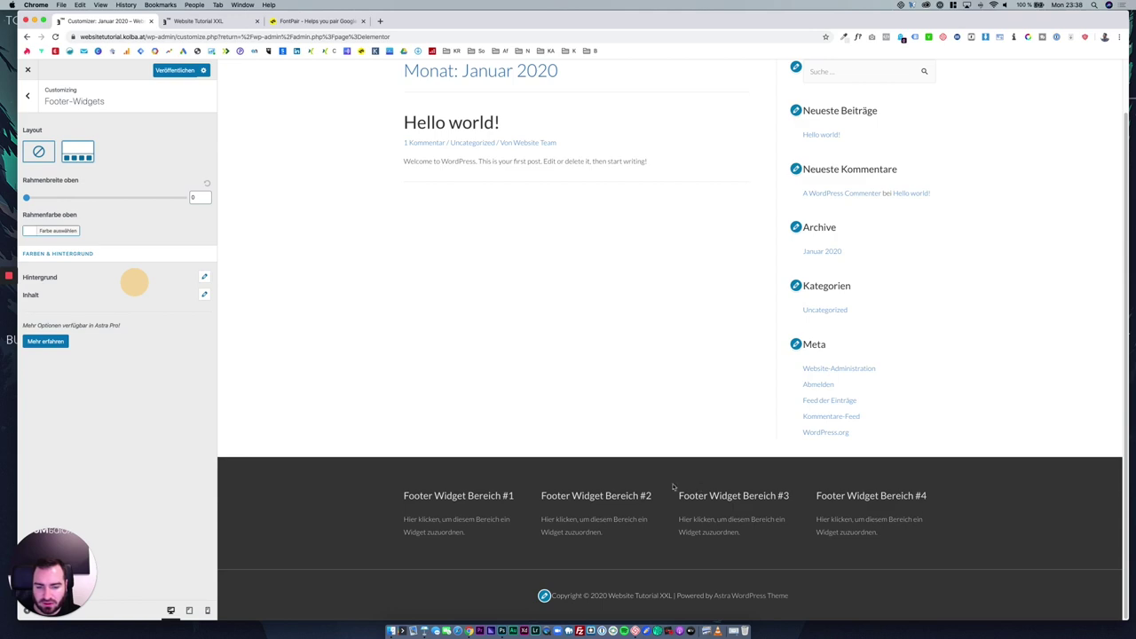
Make the footer widget titles (Titelfarbe) orange.
{"action": "left_click", "coordinate": [203, 297]}
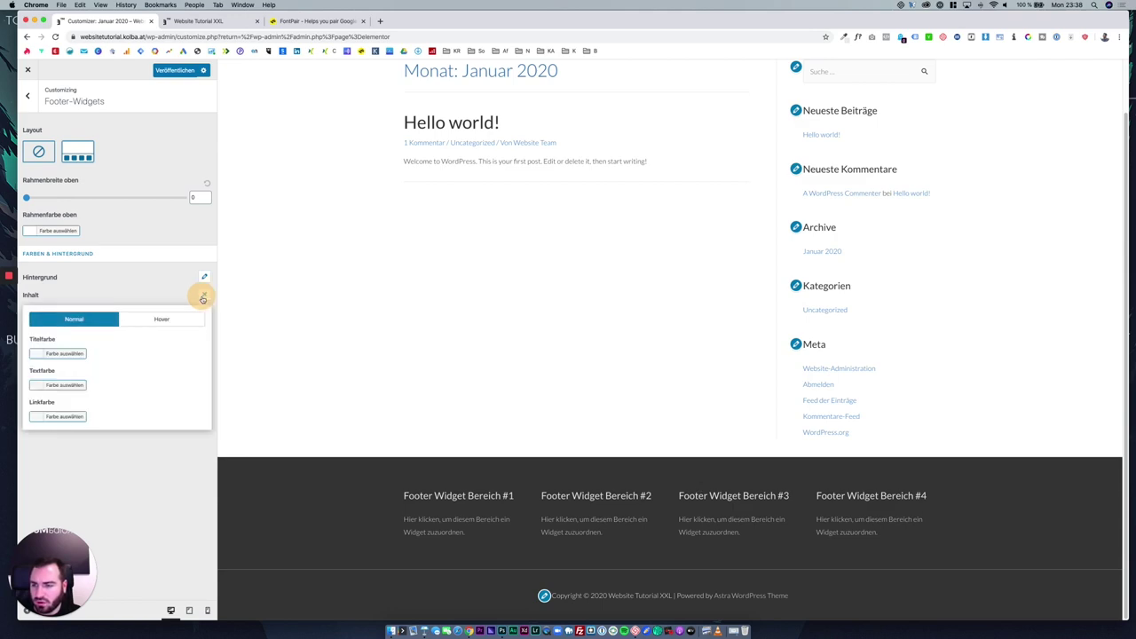
{"action": "left_click_drag", "start_coordinate": [396, 498], "coordinate": [513, 496]}
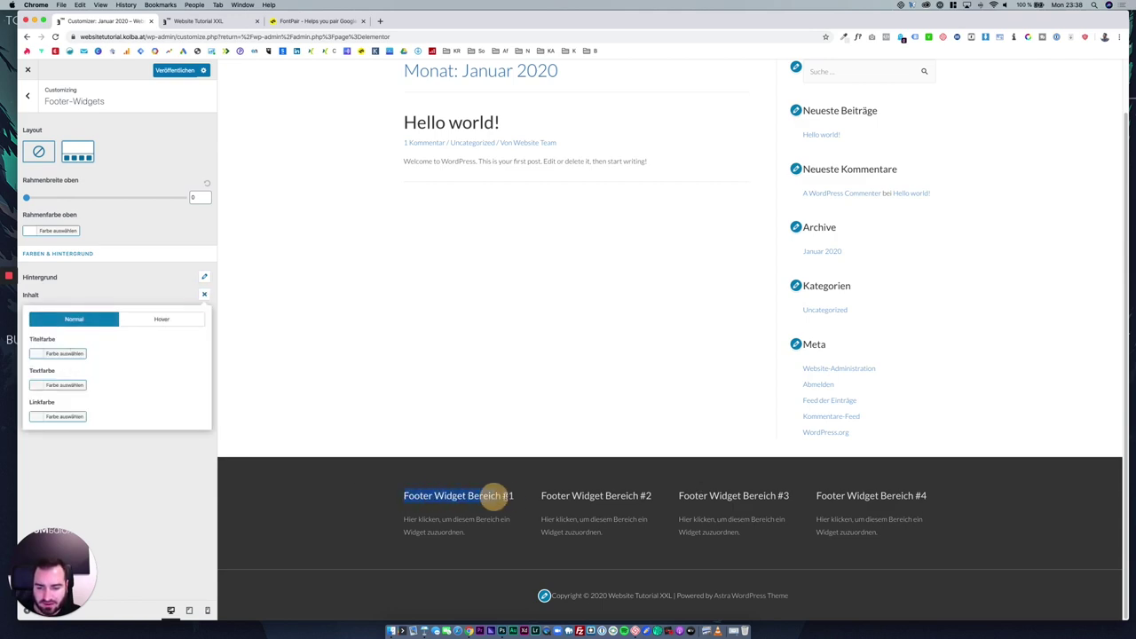
{"action": "left_click", "coordinate": [85, 355]}
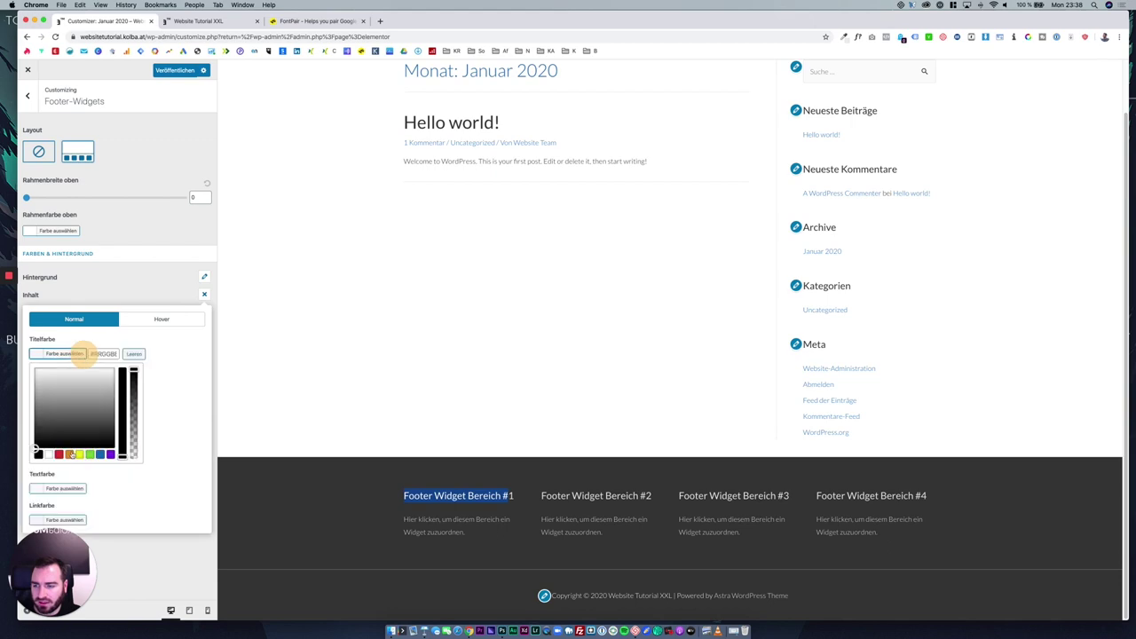
{"action": "left_click", "coordinate": [71, 456]}
{"action": "left_click", "coordinate": [158, 287]}
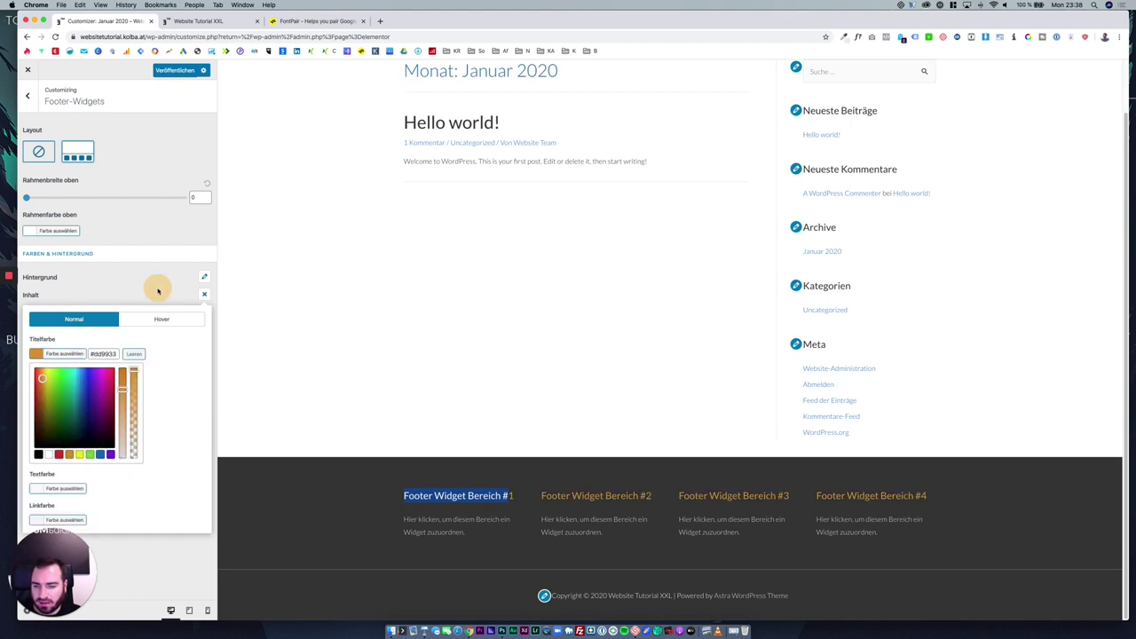
{"action": "left_click", "coordinate": [435, 490]}
{"action": "left_click_drag", "start_coordinate": [458, 527], "coordinate": [400, 520]}
Set the widget Textfarbe to dark grey and Linkfarbe to grey.
{"action": "left_click", "coordinate": [204, 295]}
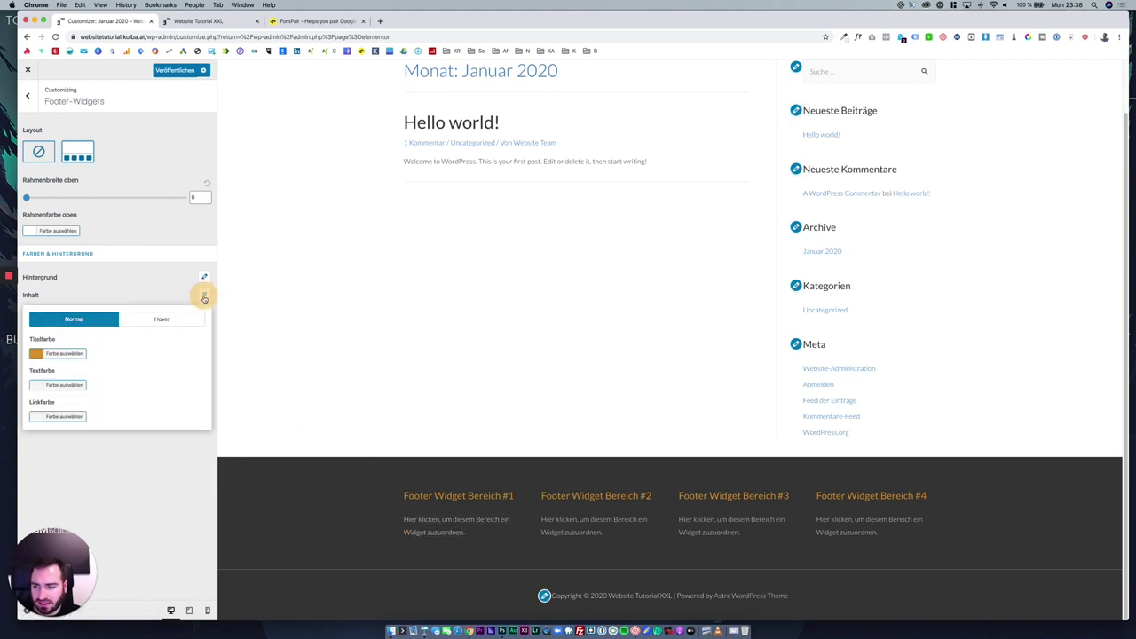
{"action": "left_click", "coordinate": [78, 386]}
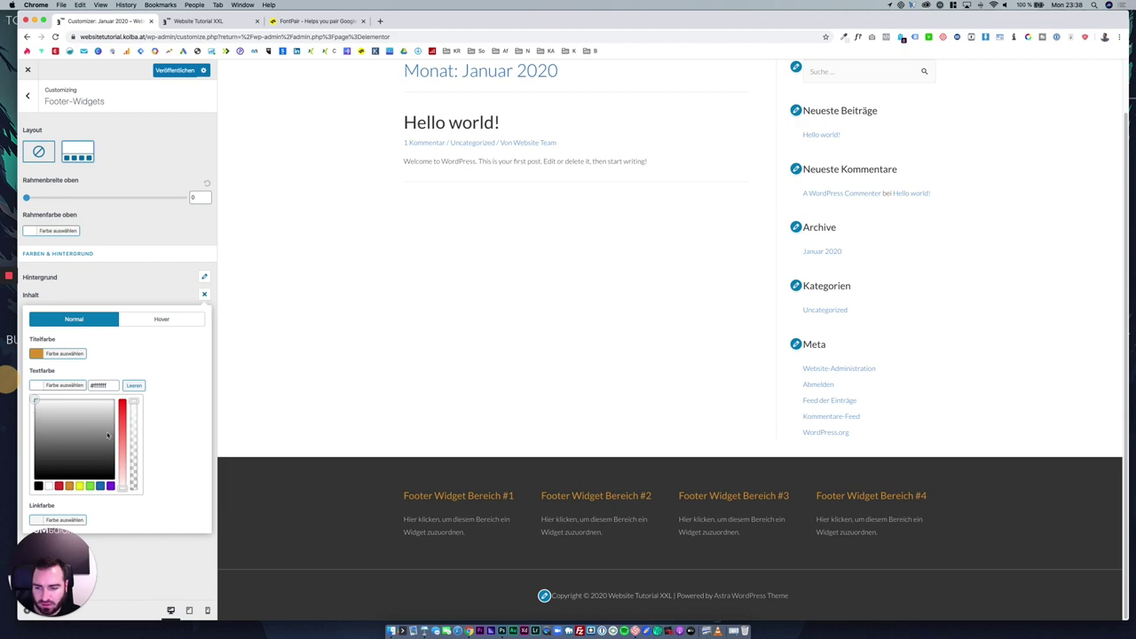
{"action": "left_click_drag", "start_coordinate": [111, 435], "coordinate": [99, 458]}
{"action": "left_click", "coordinate": [135, 288]}
{"action": "left_click", "coordinate": [203, 295]}
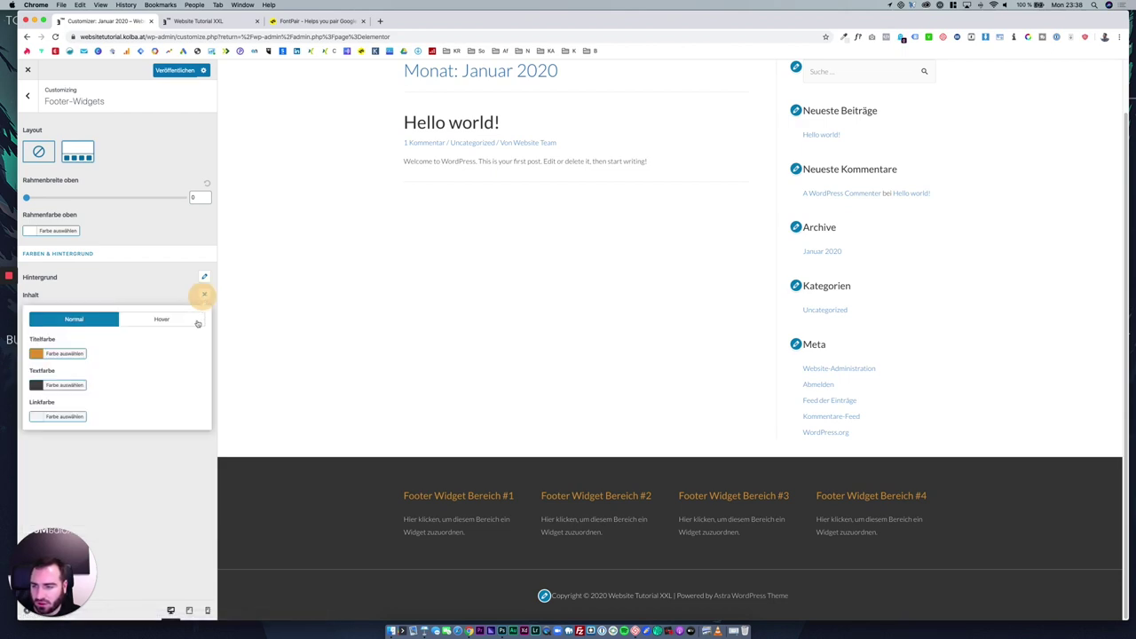
{"action": "left_click", "coordinate": [73, 418]}
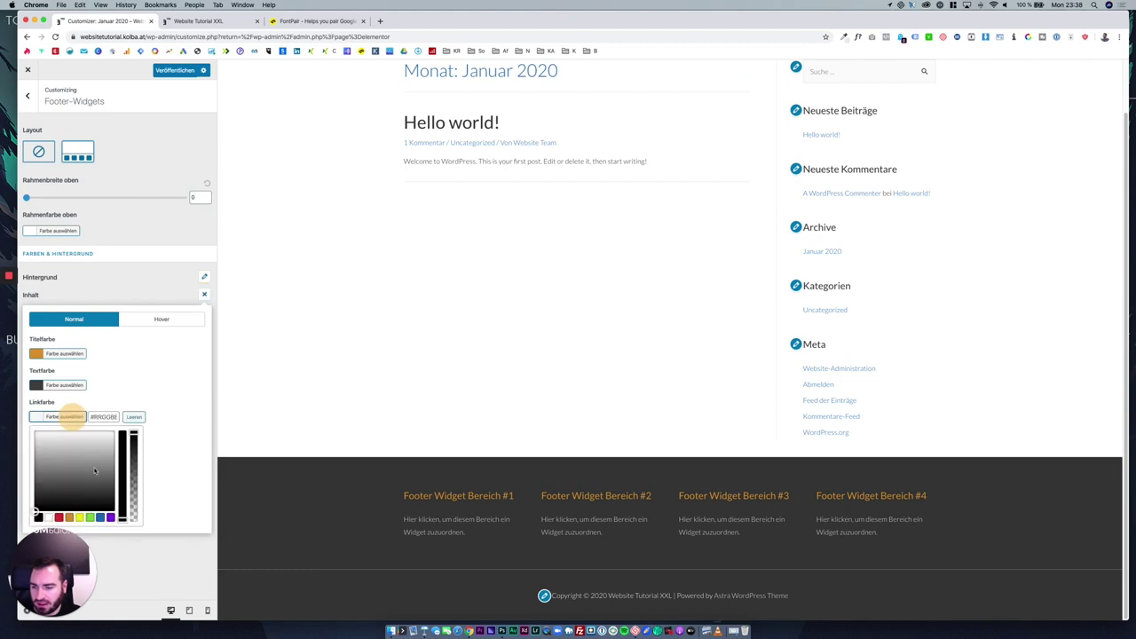
{"action": "left_click_drag", "start_coordinate": [62, 487], "coordinate": [83, 471]}
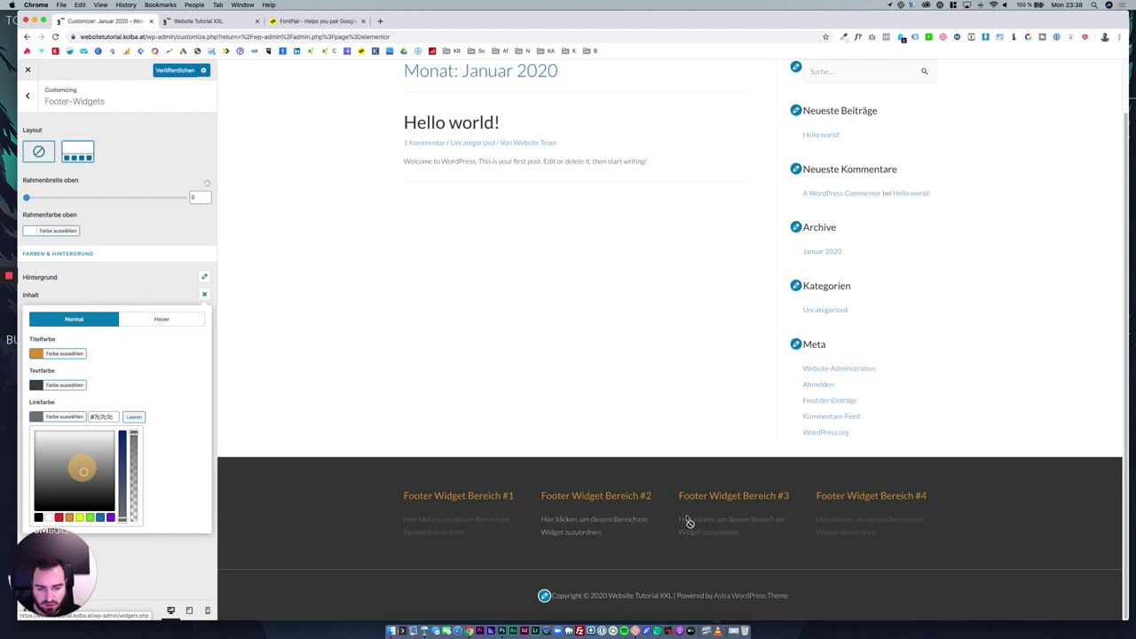
Reset the link, text and title colours to defaults and return to the Footer list.
{"action": "left_click", "coordinate": [134, 417]}
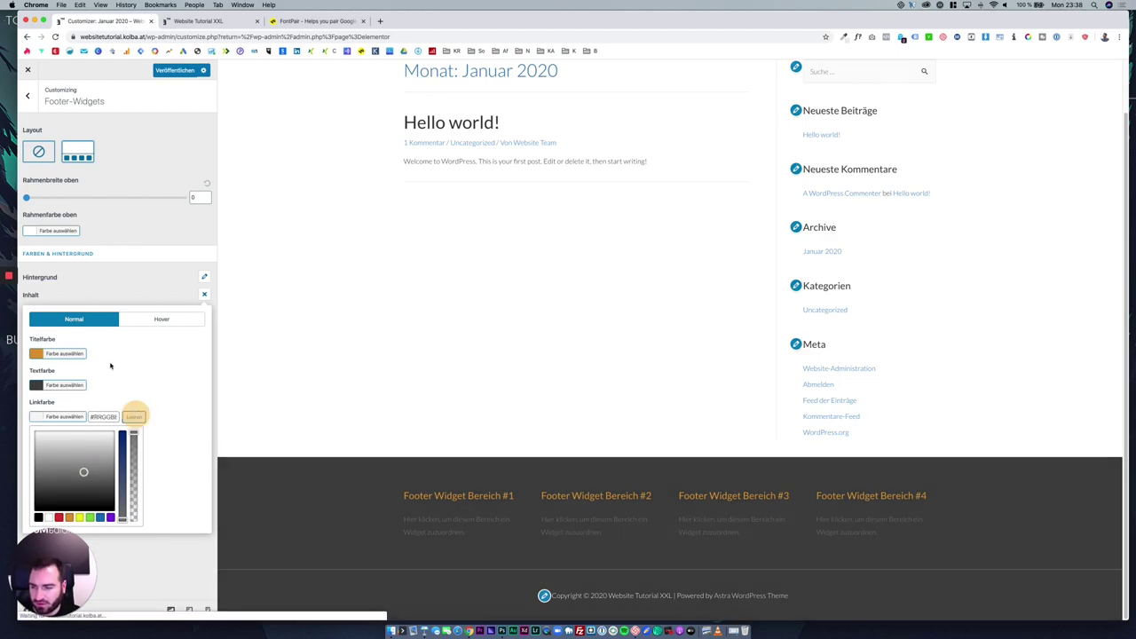
{"action": "left_click", "coordinate": [58, 385]}
{"action": "left_click", "coordinate": [134, 385]}
{"action": "left_click", "coordinate": [64, 353]}
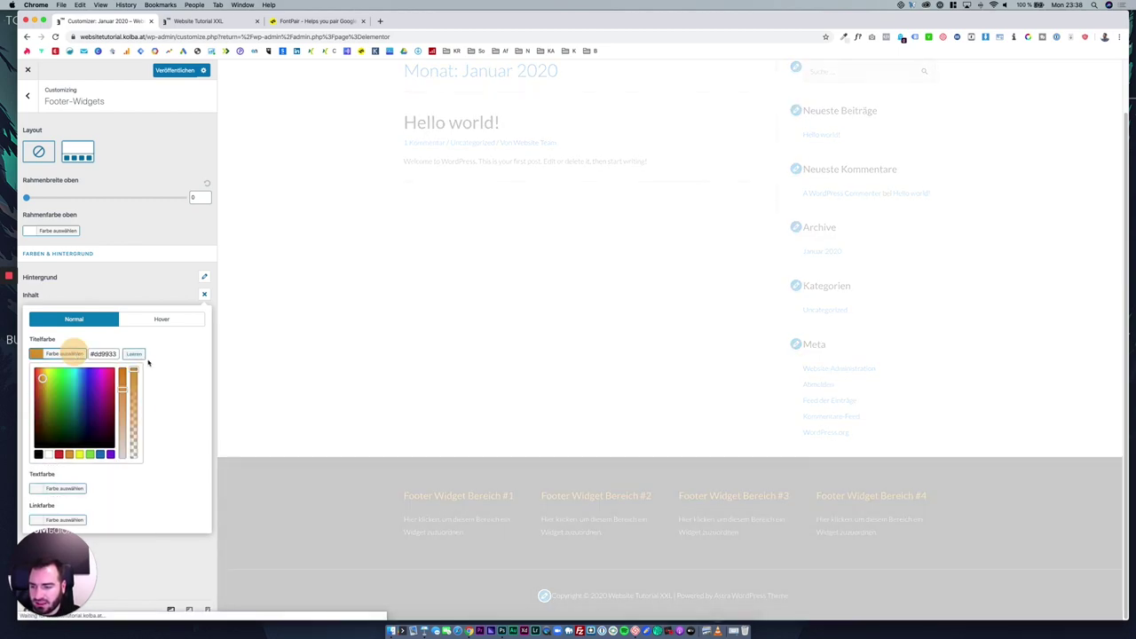
{"action": "left_click", "coordinate": [134, 353]}
{"action": "left_click", "coordinate": [124, 282]}
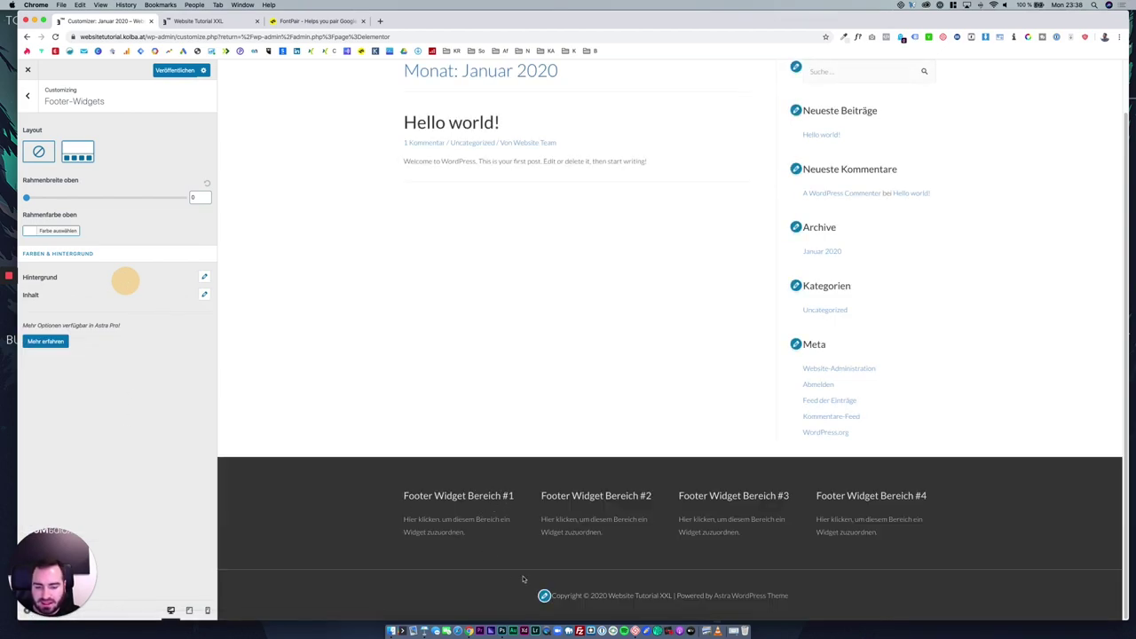
{"action": "left_click", "coordinate": [30, 101]}
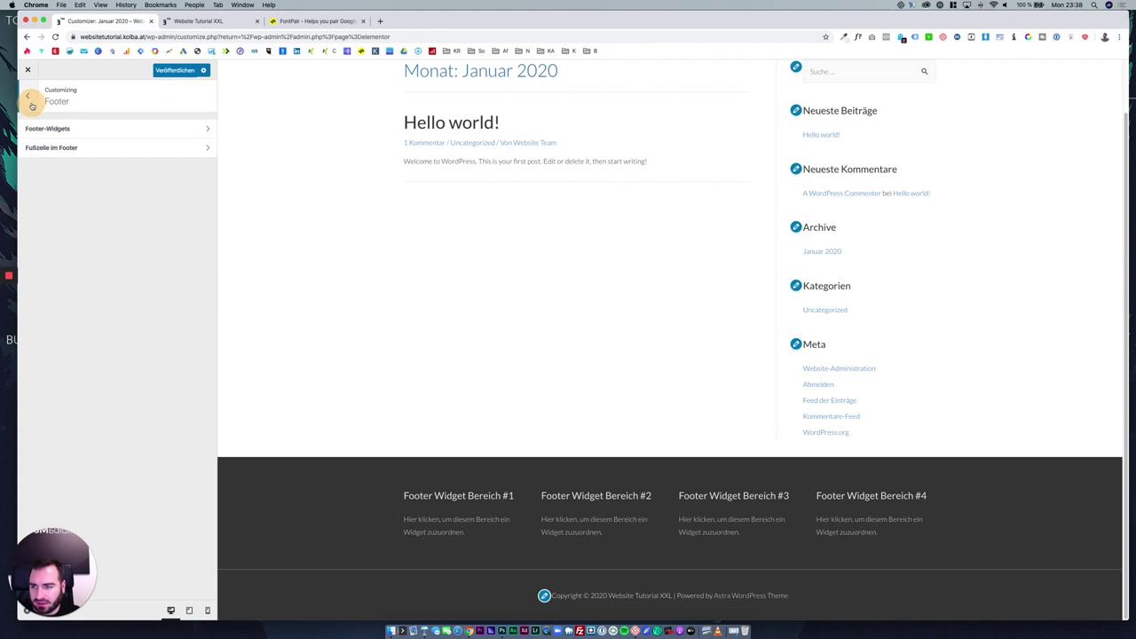
Keep the centred Fußzeile im Footer layout after trying the split layout.
{"action": "left_click", "coordinate": [99, 152]}
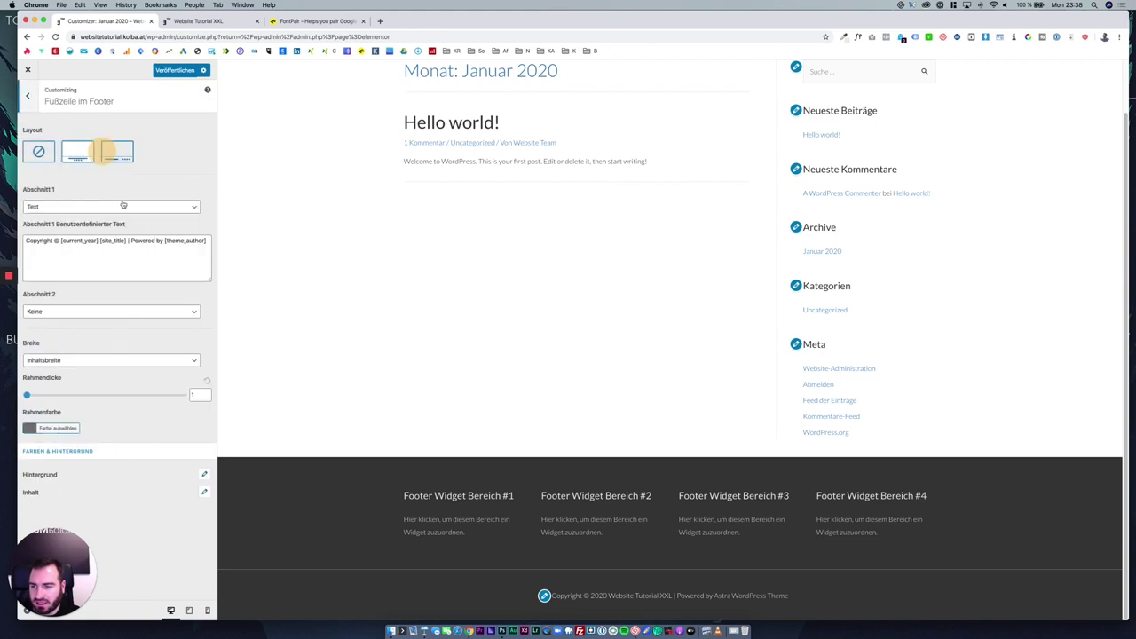
{"action": "left_click", "coordinate": [71, 151]}
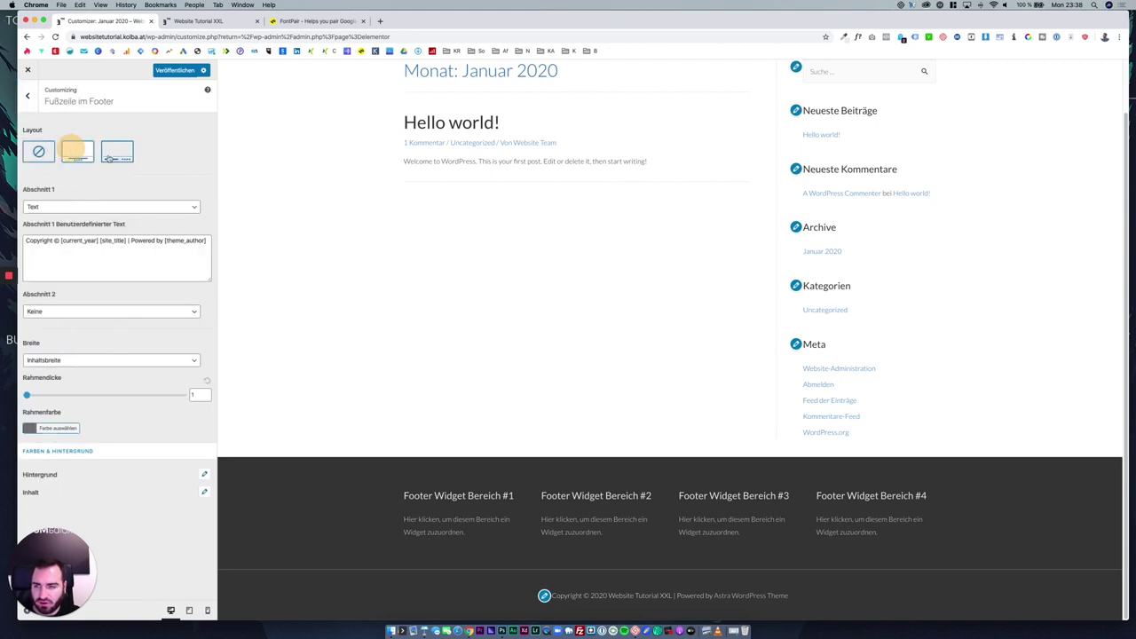
{"action": "left_click", "coordinate": [112, 157]}
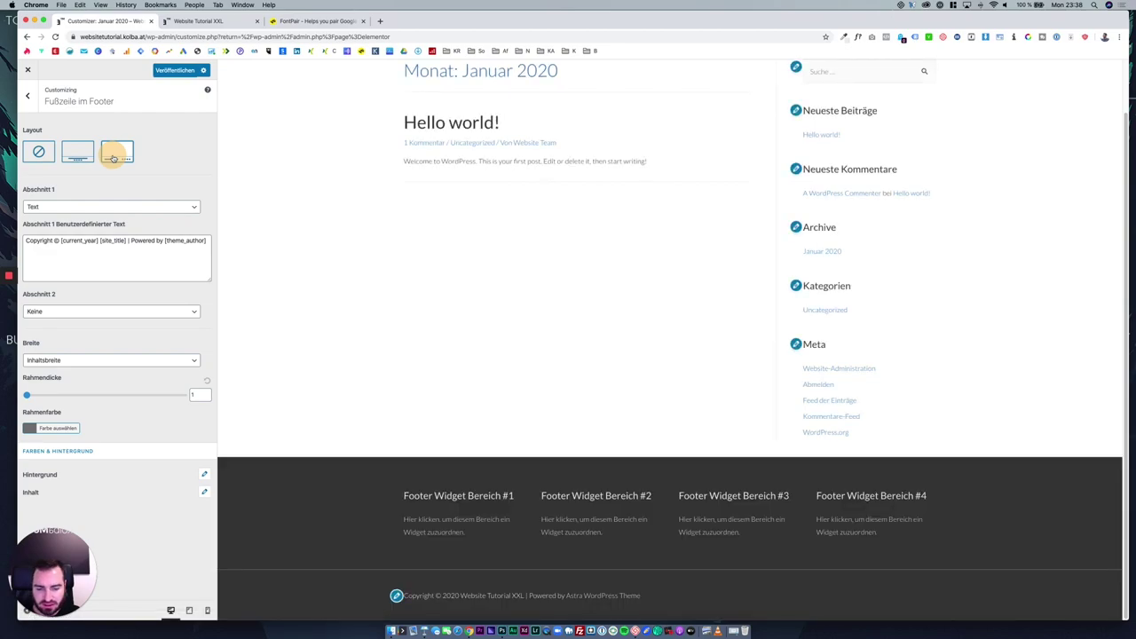
{"action": "left_click", "coordinate": [77, 153]}
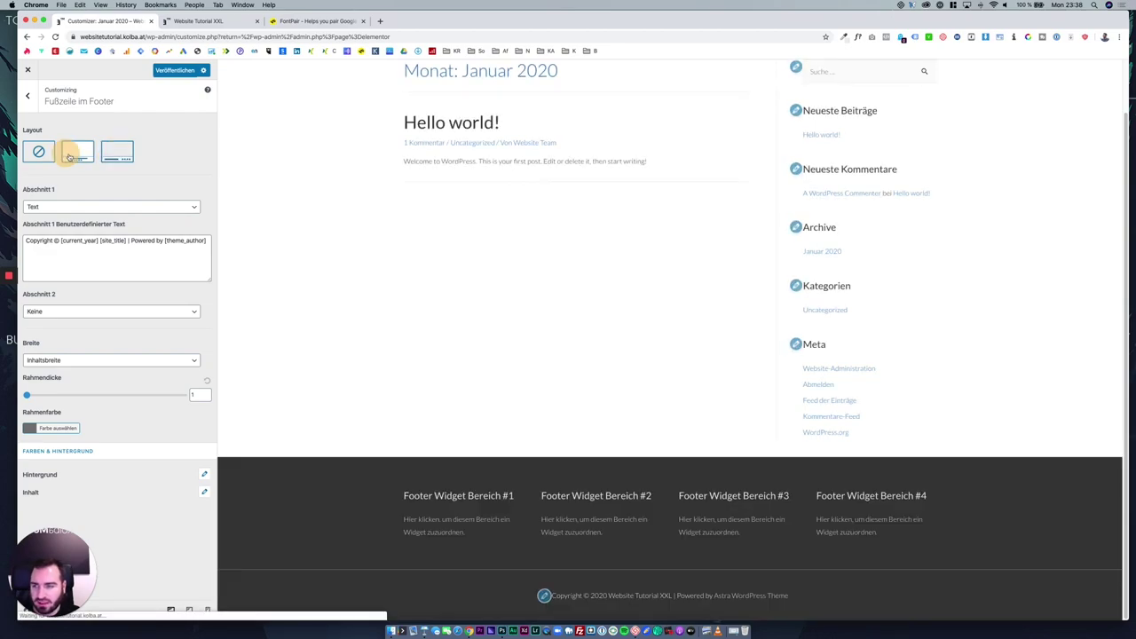
Set Abschnitt 1 to Text and Abschnitt 2 to Footer-Menü.
{"action": "left_click", "coordinate": [77, 206]}
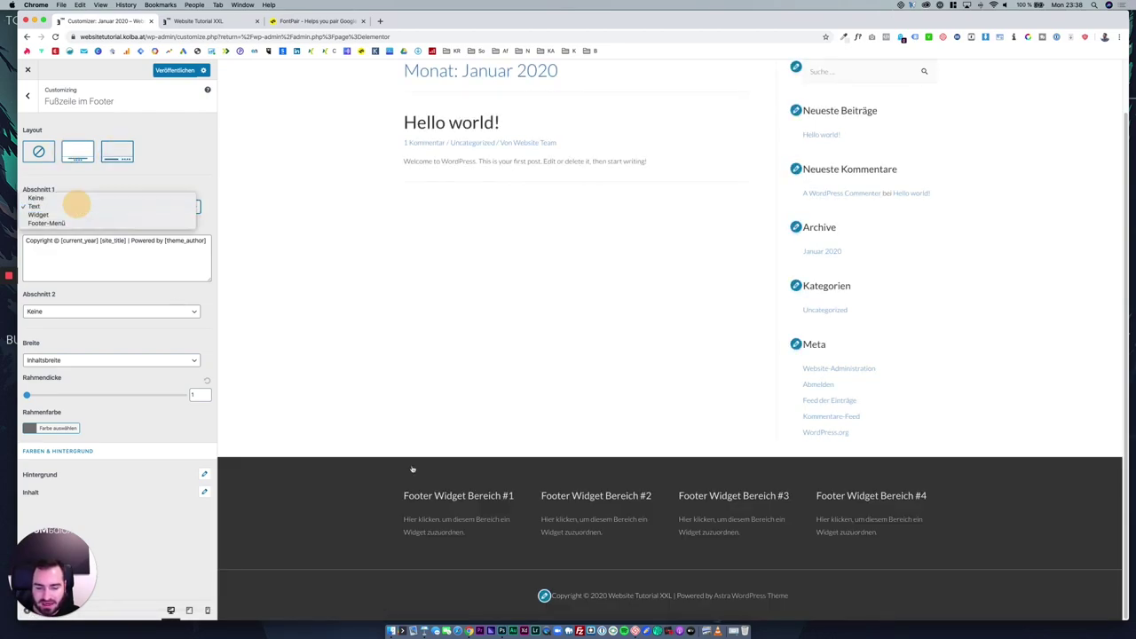
{"action": "left_click", "coordinate": [126, 299]}
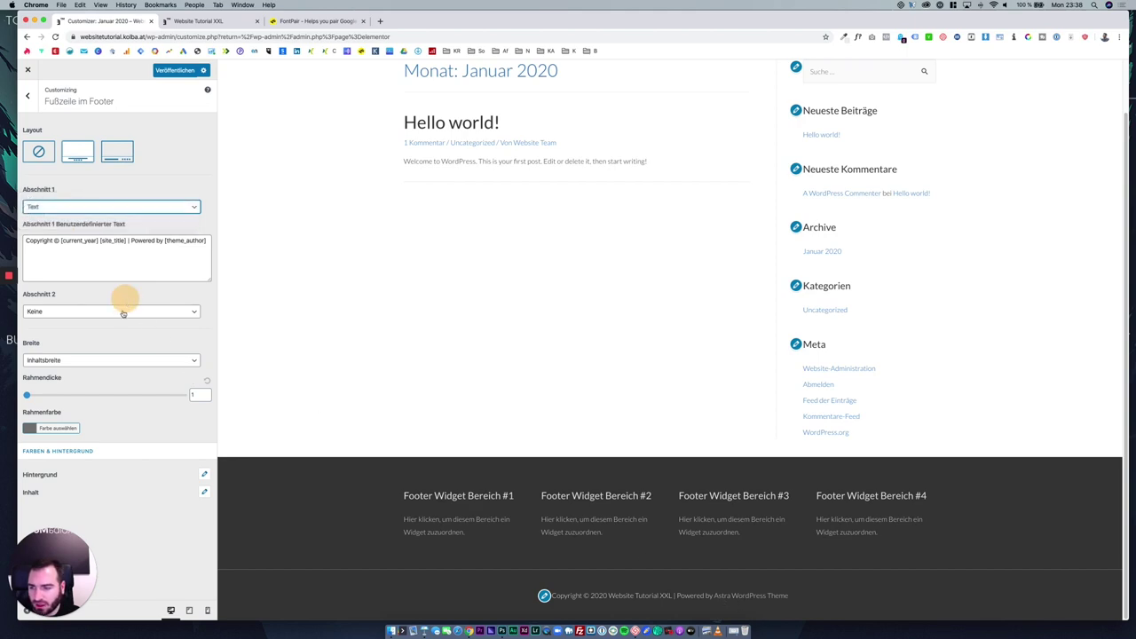
{"action": "left_click", "coordinate": [123, 312]}
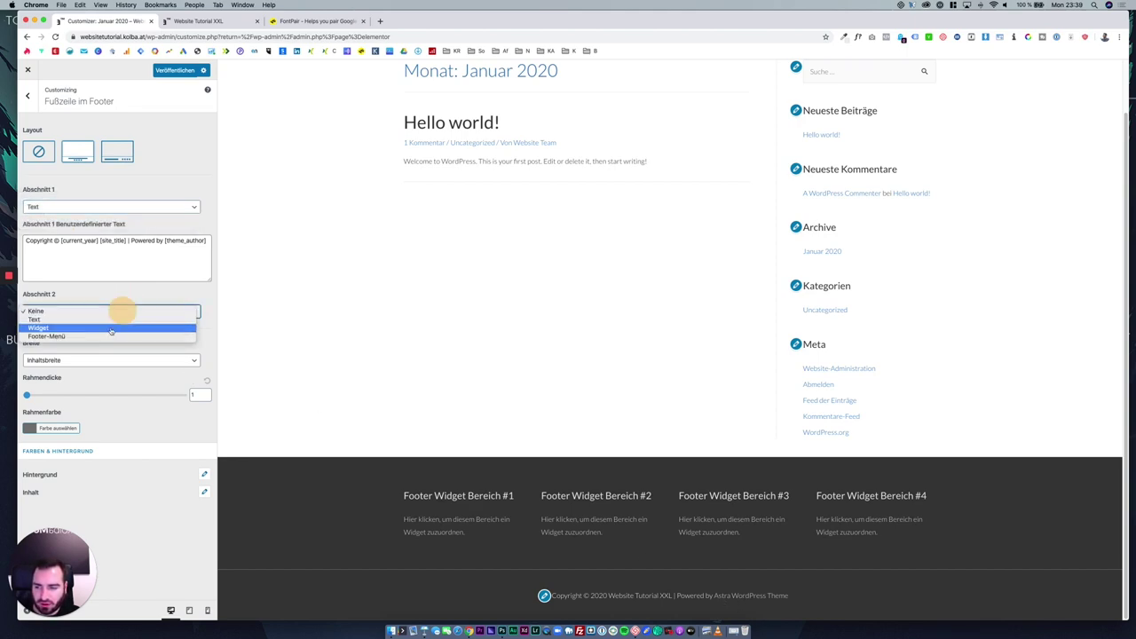
{"action": "left_click", "coordinate": [111, 335]}
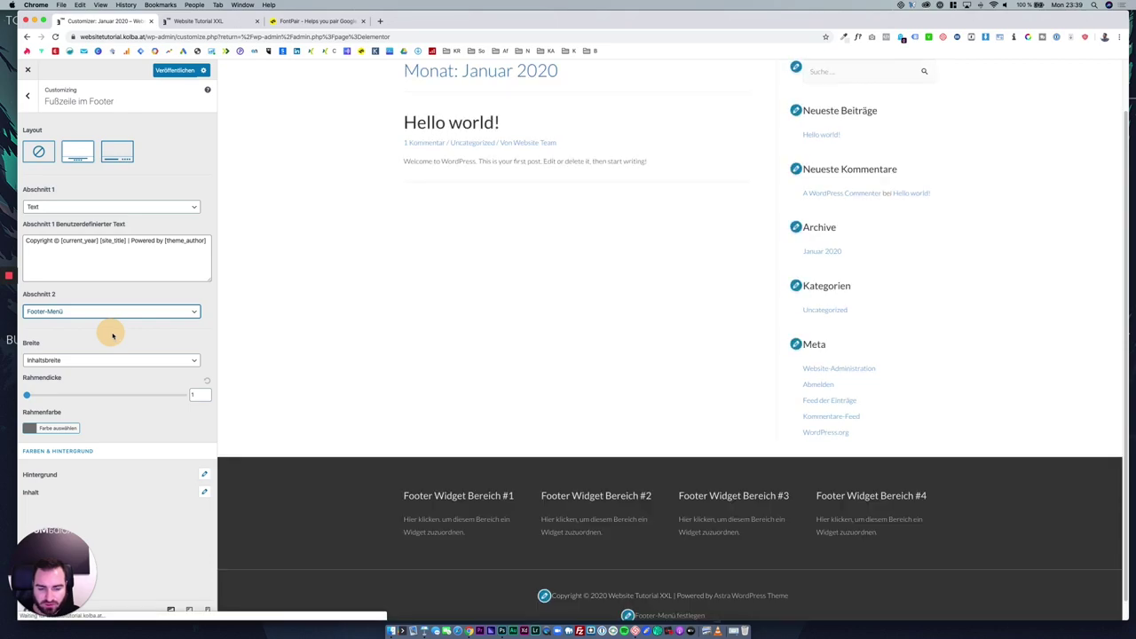
{"action": "scroll", "coordinate": [342, 404], "scroll_direction": "down", "scroll_amount": 1}
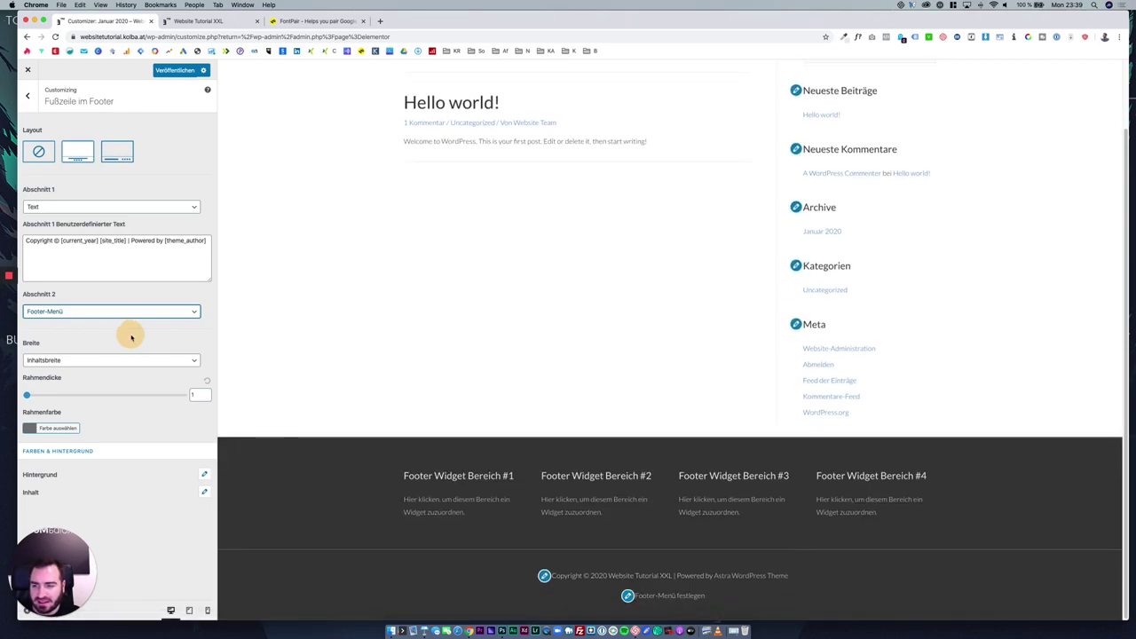
{"action": "left_click_drag", "start_coordinate": [127, 329], "coordinate": [83, 304]}
{"action": "left_click", "coordinate": [124, 334]}
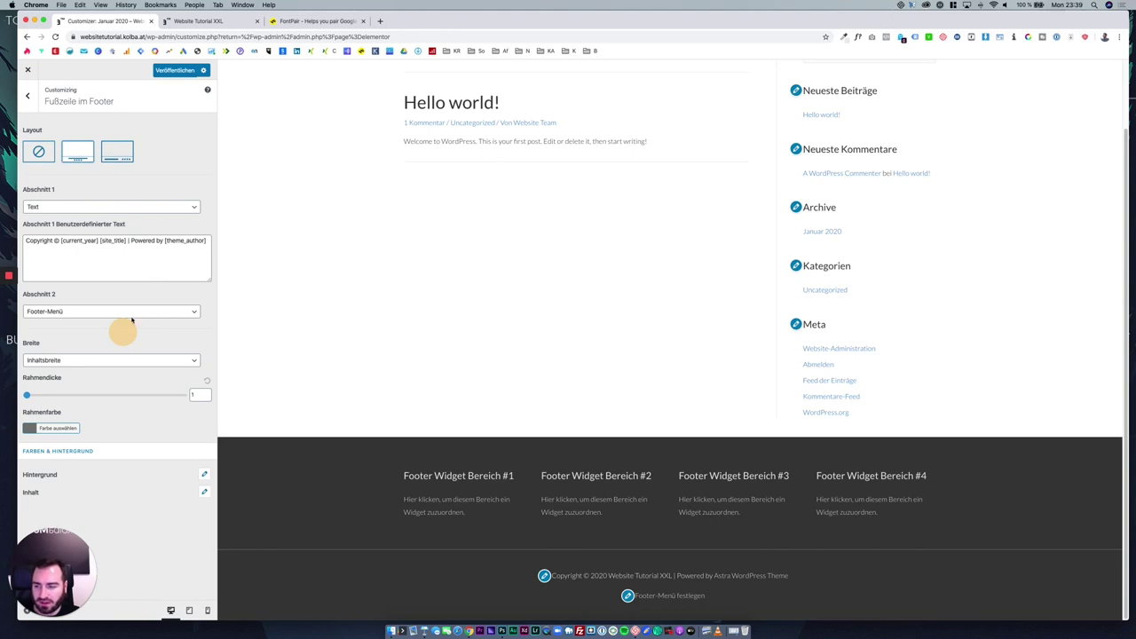
{"action": "left_click", "coordinate": [100, 316]}
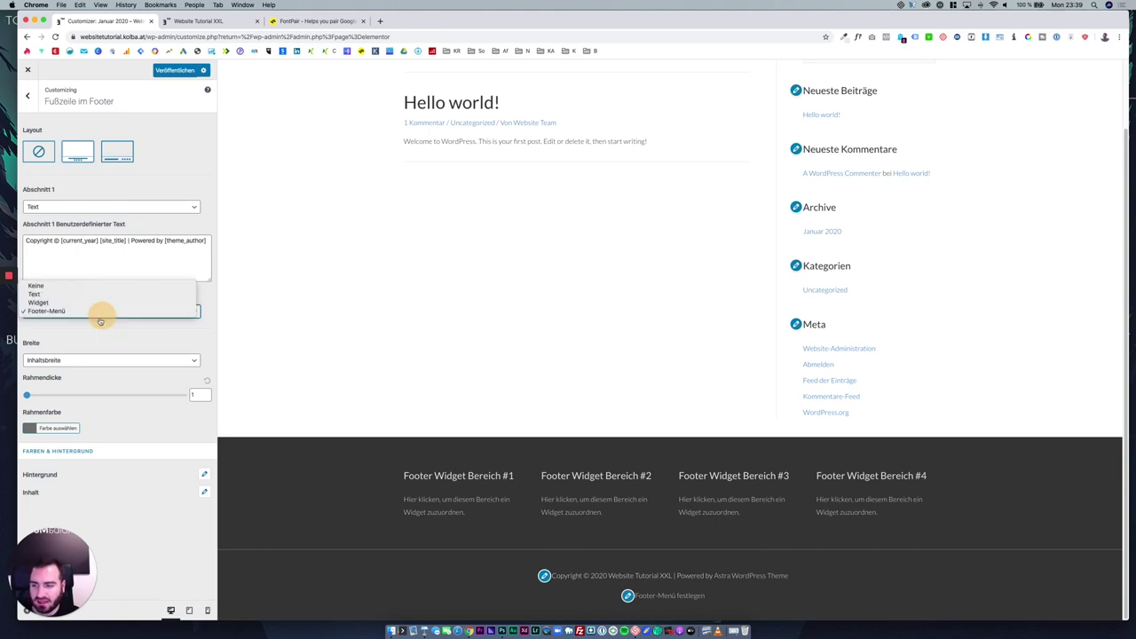
{"action": "left_click", "coordinate": [126, 336]}
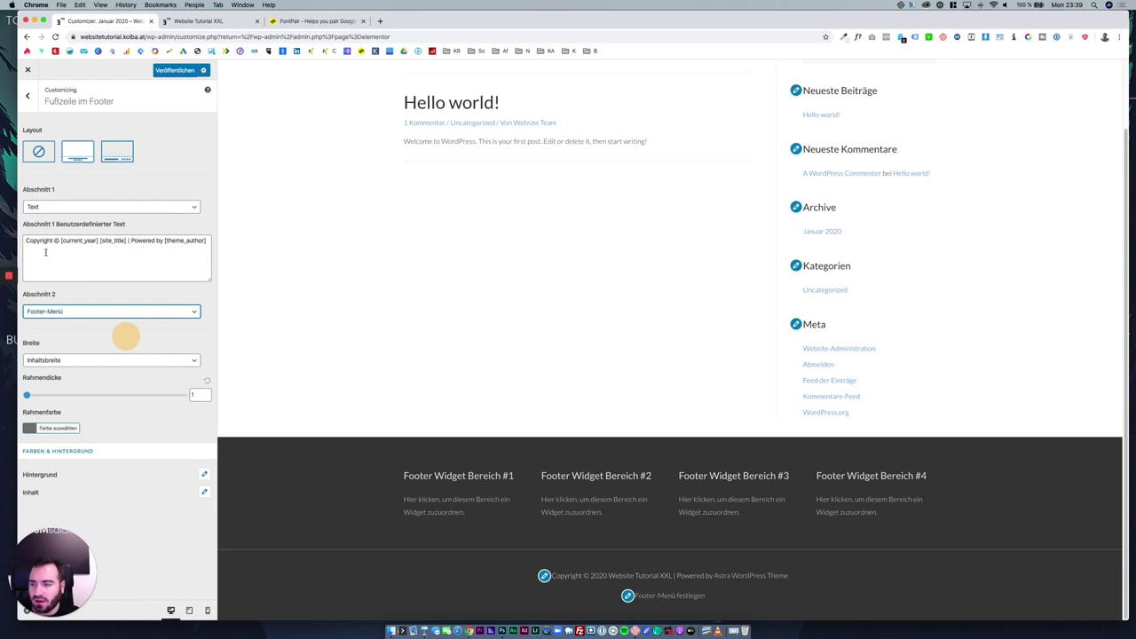
Replace the placeholder tags after 'Copyright ©' with custom text, fixing the typo.
{"action": "left_click_drag", "start_coordinate": [58, 242], "coordinate": [211, 247]}
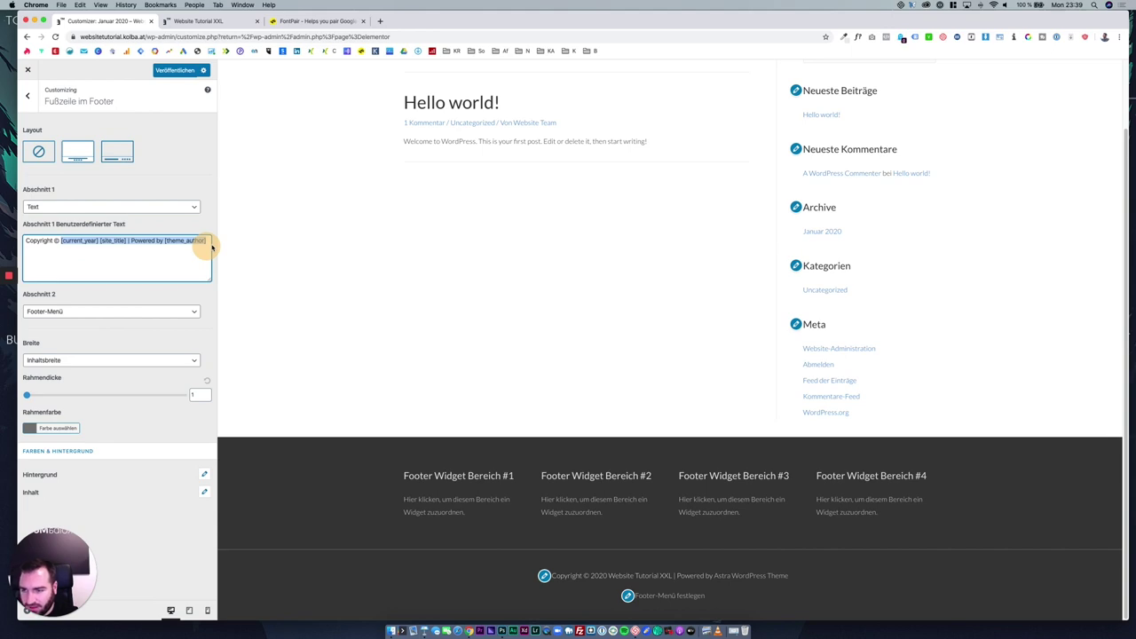
{"action": "key", "text": "BackSpace"}
{"action": "type", "text": "Website Tutorial"}
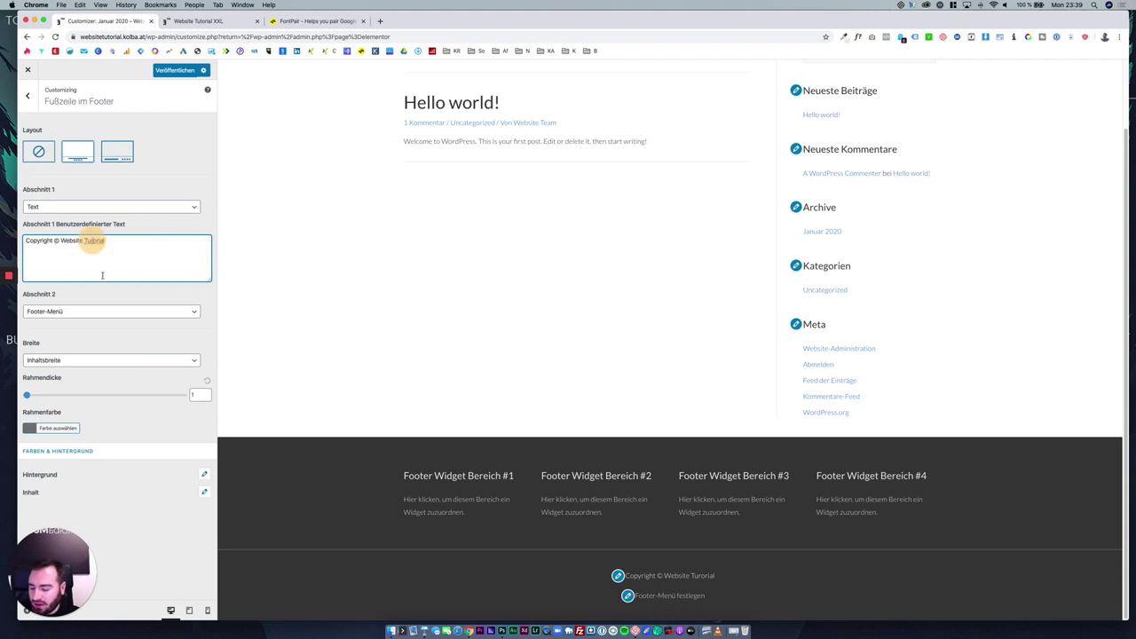
{"action": "left_click", "coordinate": [92, 240]}
{"action": "type", "text": "t"}
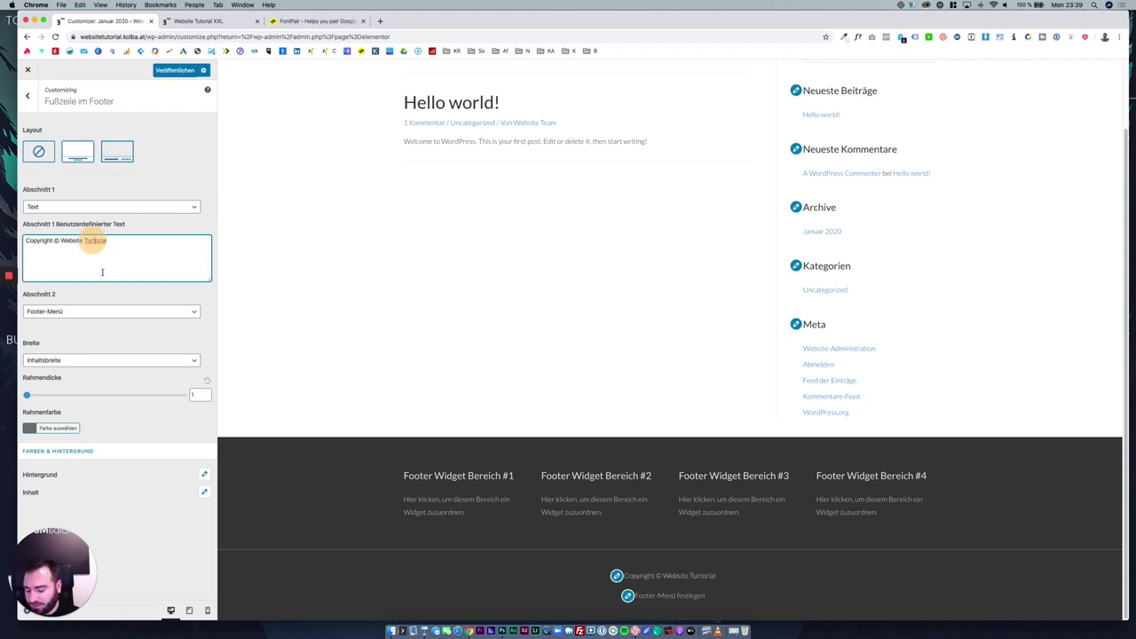
{"action": "key", "text": "Delete"}
{"action": "left_click", "coordinate": [118, 337]}
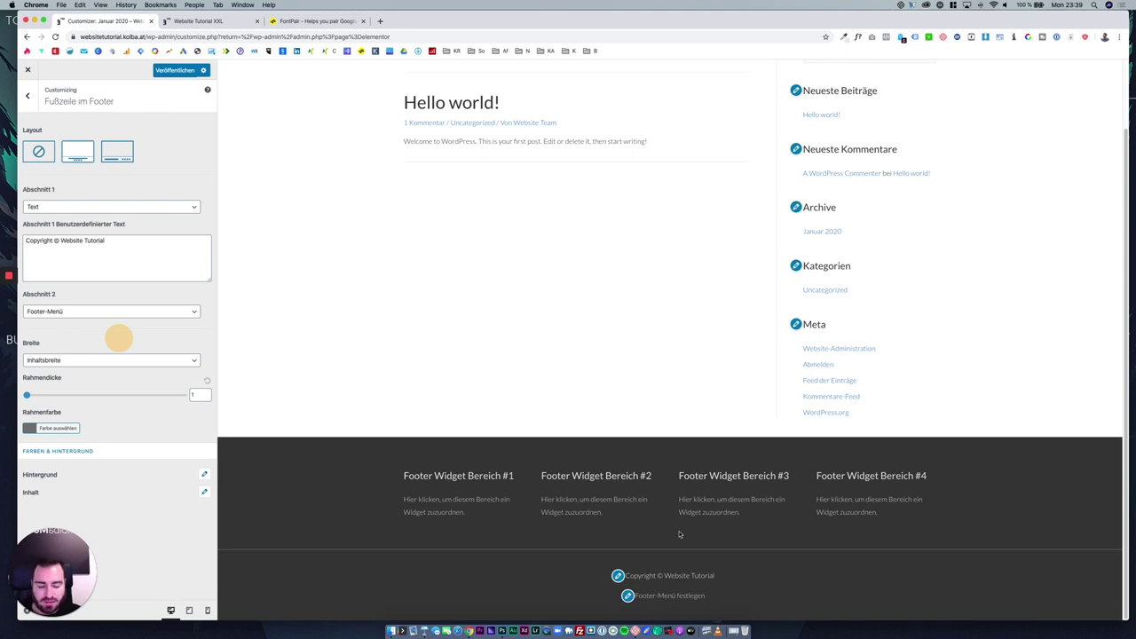
Check the mobile preview, switch back to desktop, and return to the main sections list.
{"action": "left_click", "coordinate": [207, 610]}
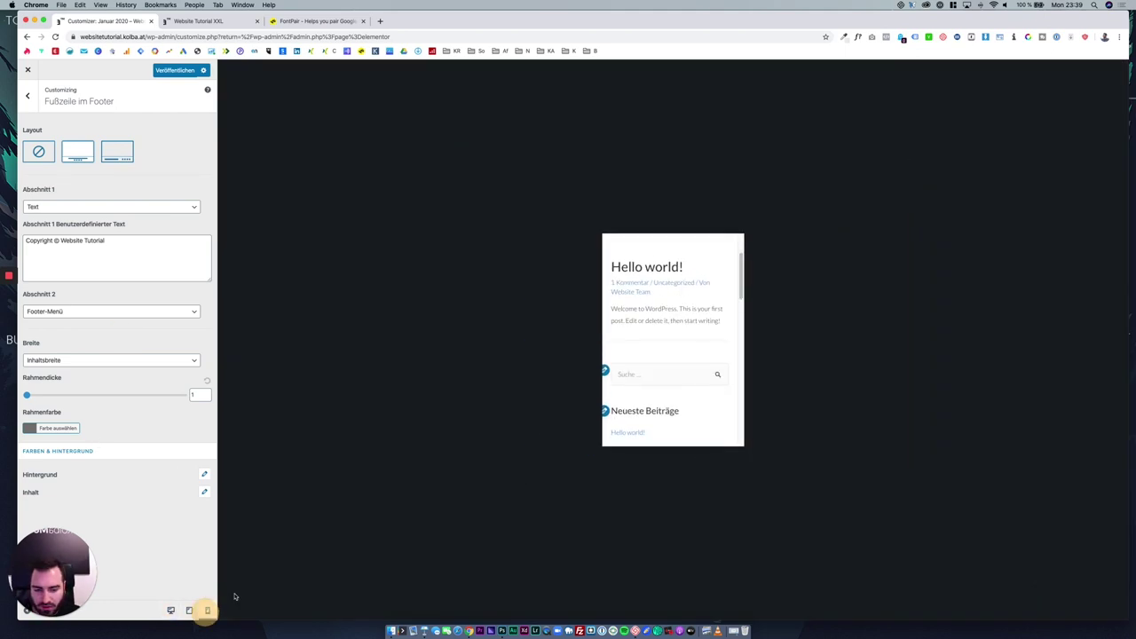
{"action": "scroll", "coordinate": [672, 359], "scroll_direction": "down", "scroll_amount": 10}
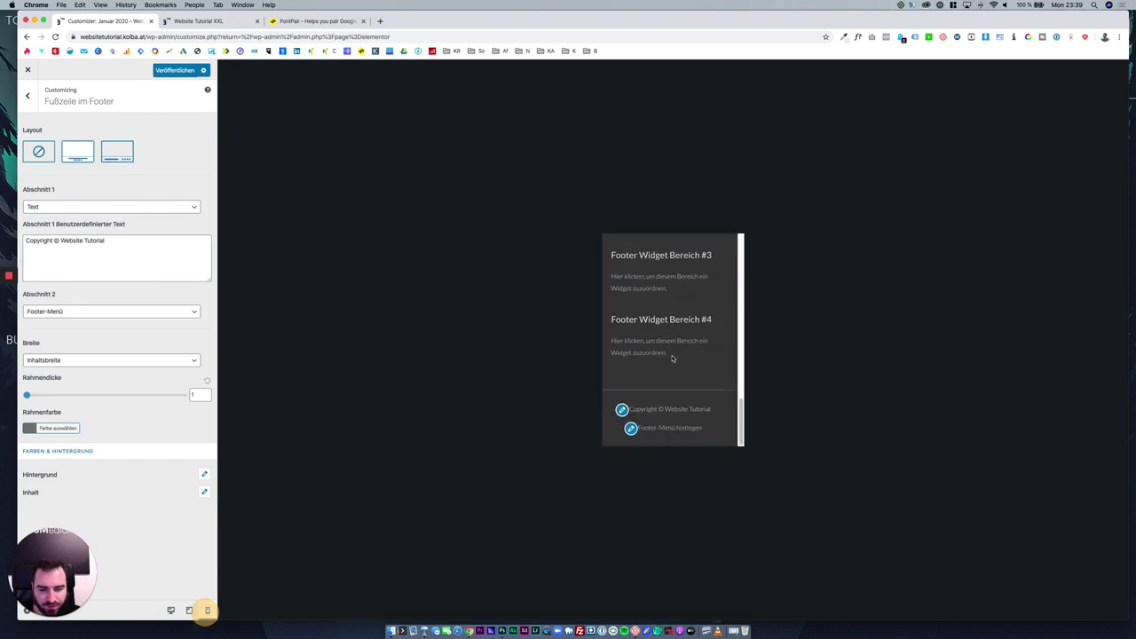
{"action": "scroll", "coordinate": [673, 407], "scroll_direction": "up", "scroll_amount": 8}
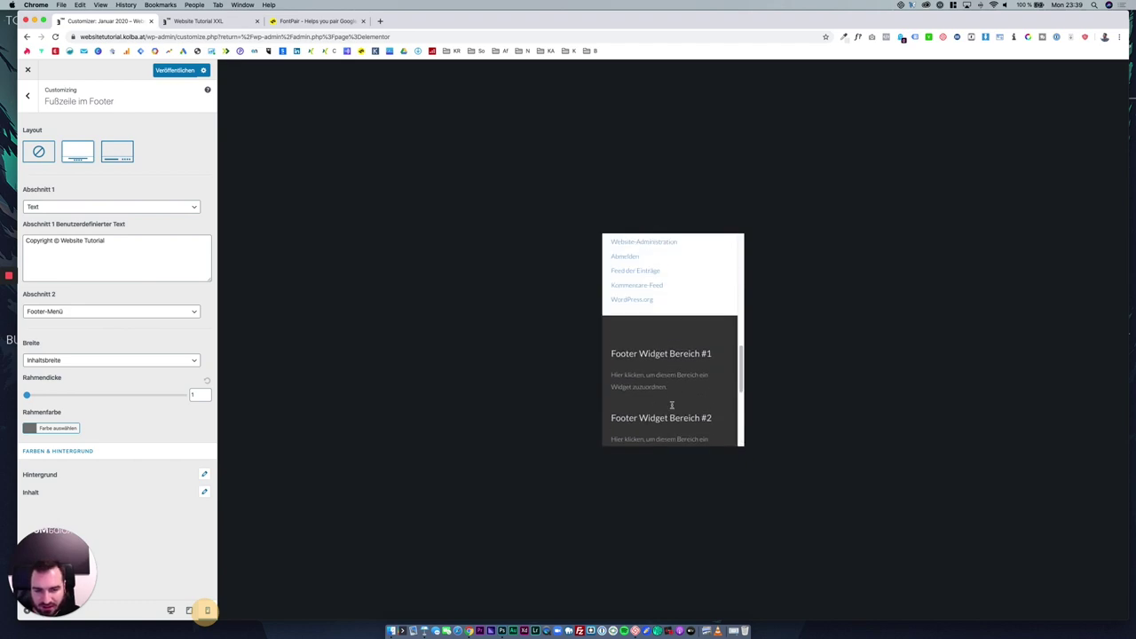
{"action": "left_click", "coordinate": [170, 610]}
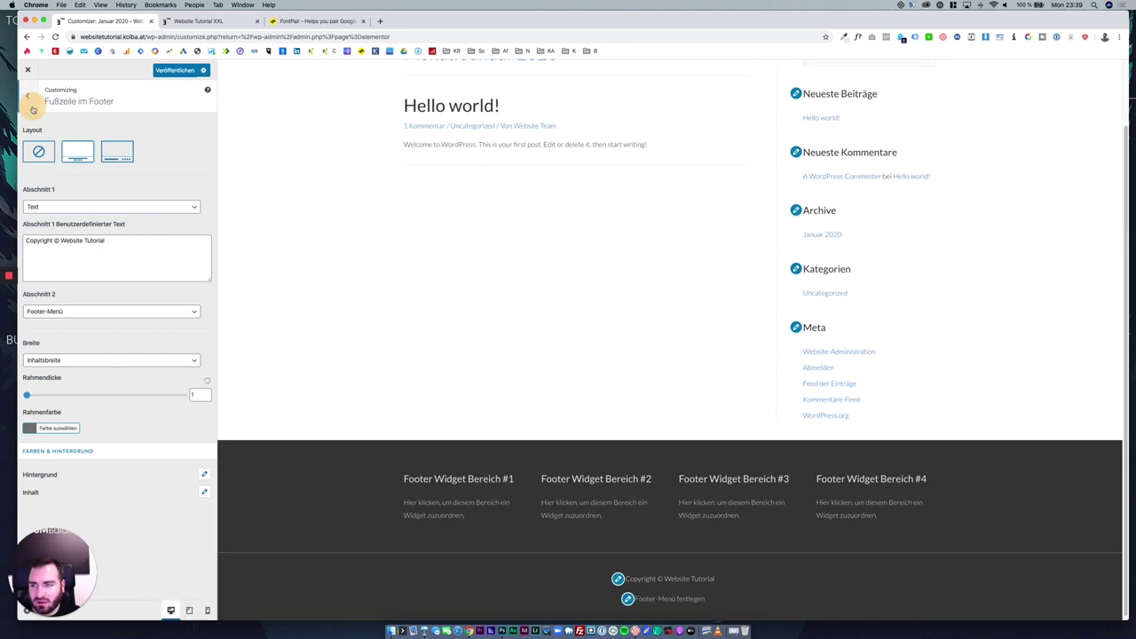
{"action": "left_click", "coordinate": [32, 107]}
{"action": "left_click", "coordinate": [32, 107]}
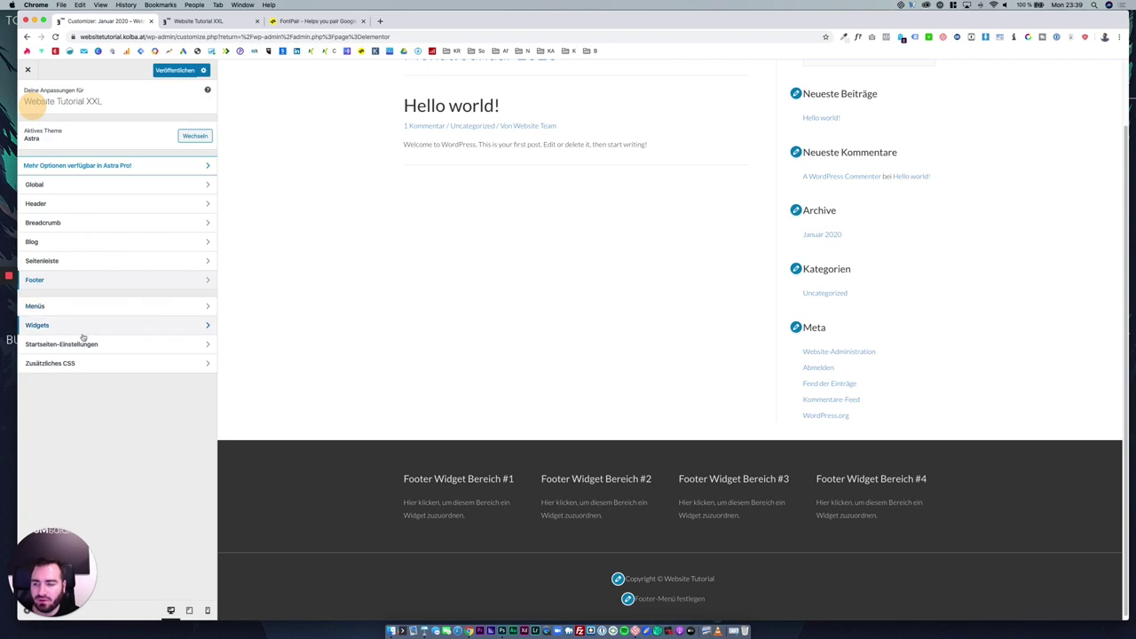
Glance at Zusätzliches CSS, then publish the Customizer changes with Veröffentlichen.
{"action": "left_click", "coordinate": [108, 363]}
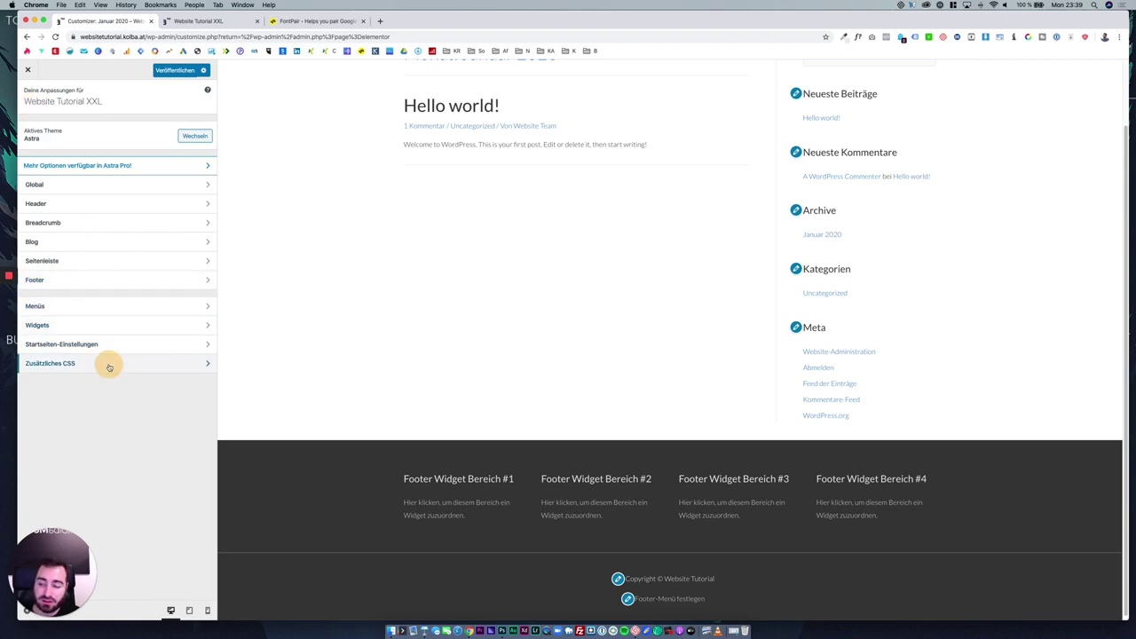
{"action": "left_click", "coordinate": [34, 99]}
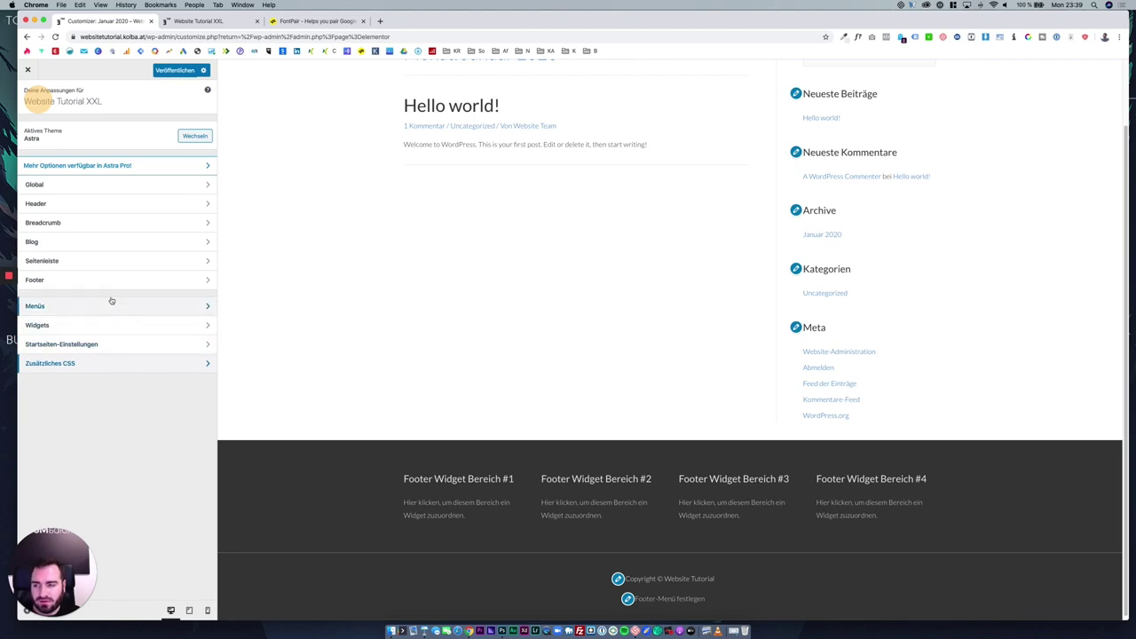
{"action": "scroll", "coordinate": [236, 371], "scroll_direction": "up", "scroll_amount": 1}
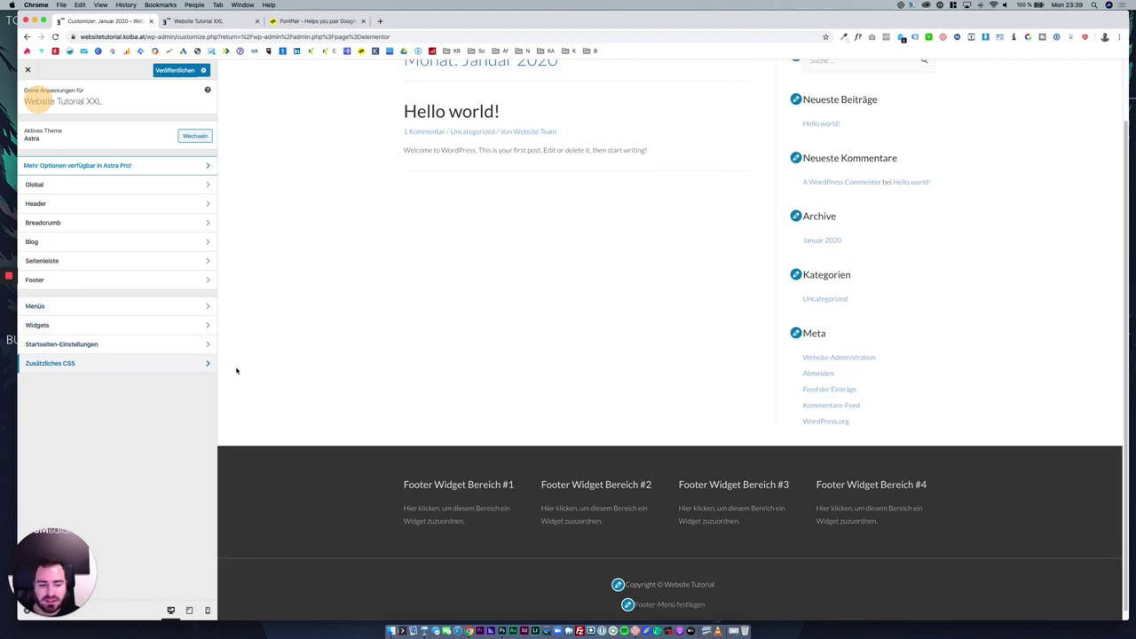
{"action": "scroll", "coordinate": [236, 371], "scroll_direction": "up", "scroll_amount": 2}
{"action": "left_click", "coordinate": [184, 71]}
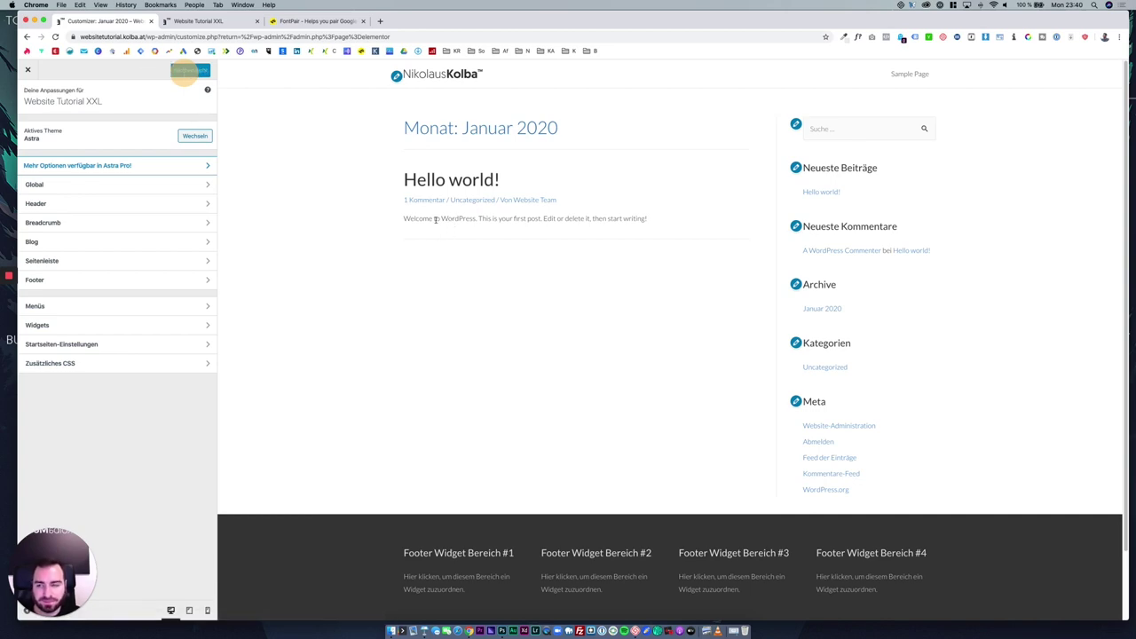
Recheck the Zusätzliches CSS section and return to the main sections list.
{"action": "left_click_drag", "start_coordinate": [235, 197], "coordinate": [210, 411]}
{"action": "left_click", "coordinate": [266, 404]}
{"action": "left_click", "coordinate": [163, 420]}
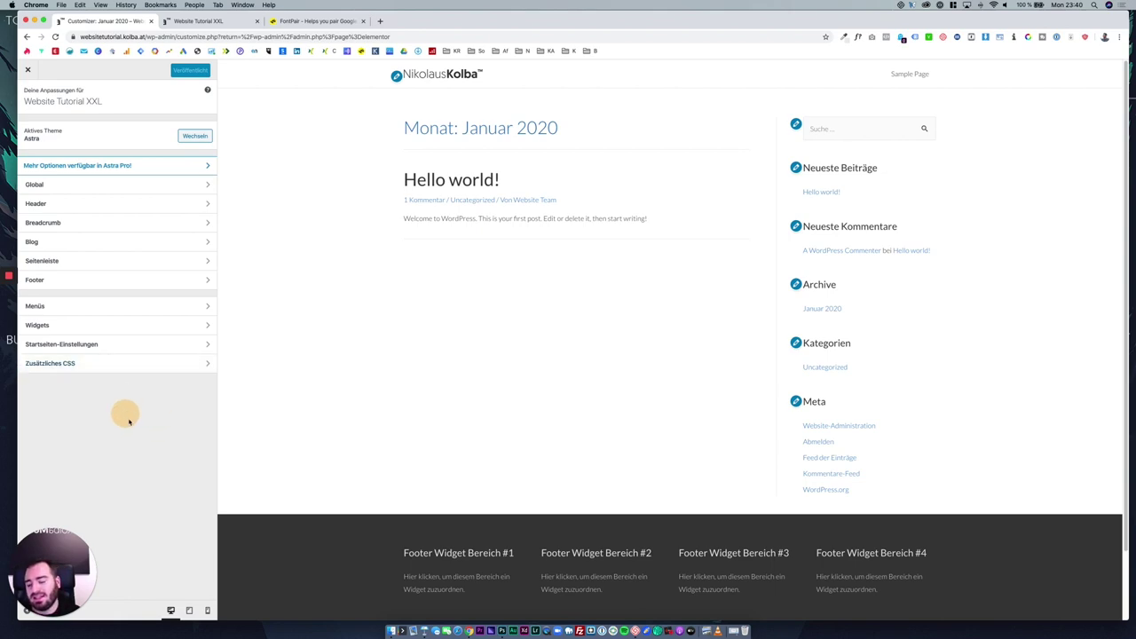
{"action": "left_click", "coordinate": [121, 364]}
{"action": "left_click", "coordinate": [29, 98]}
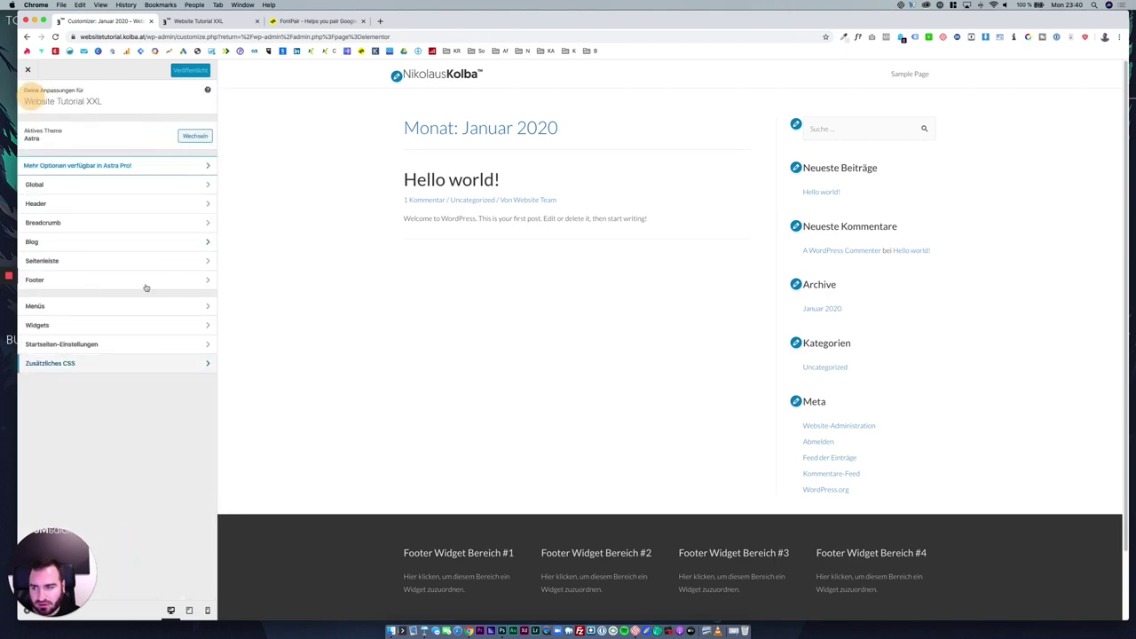
{"action": "left_click", "coordinate": [137, 427]}
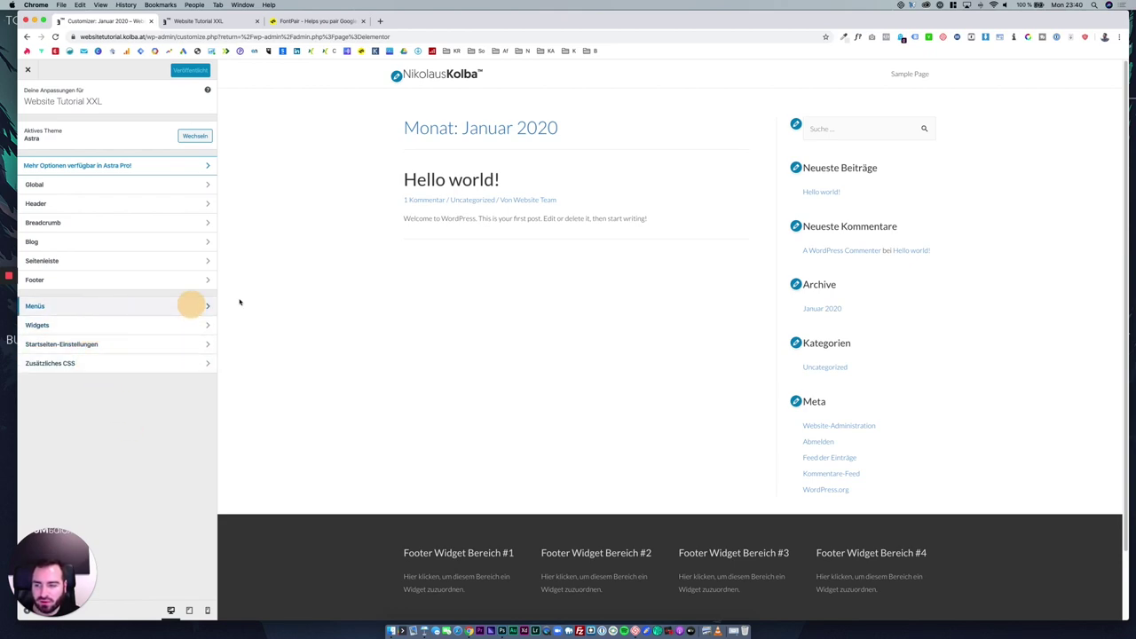
Exit the Customizer, visit Design > Menüs and Widgets, and open the Seiten list.
{"action": "left_click", "coordinate": [37, 73]}
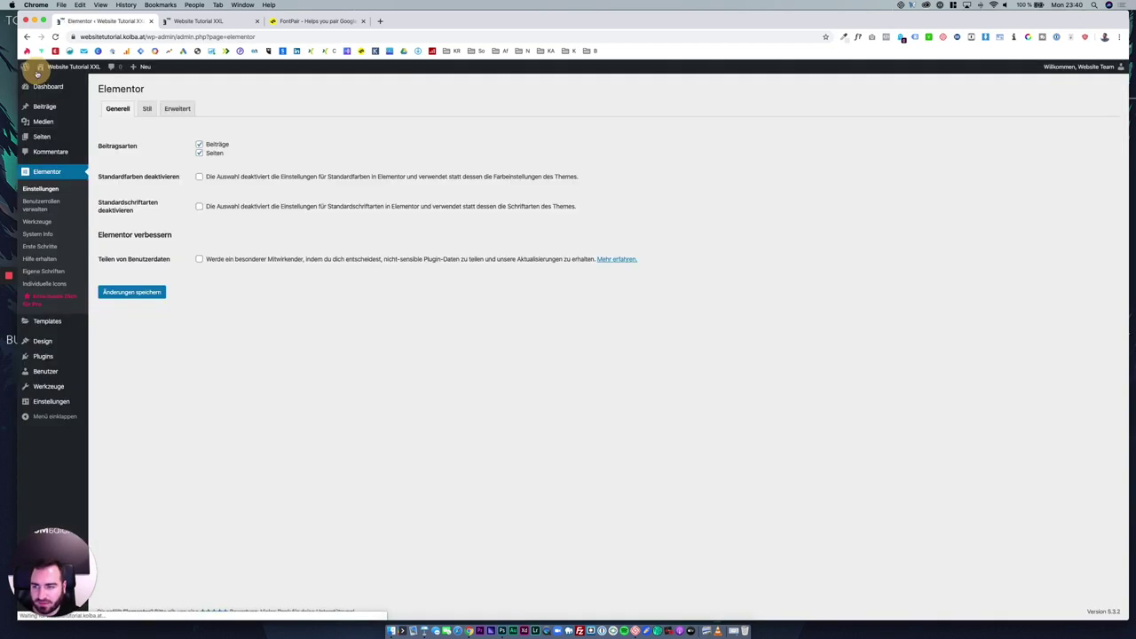
{"action": "left_click_drag", "start_coordinate": [125, 157], "coordinate": [166, 375]}
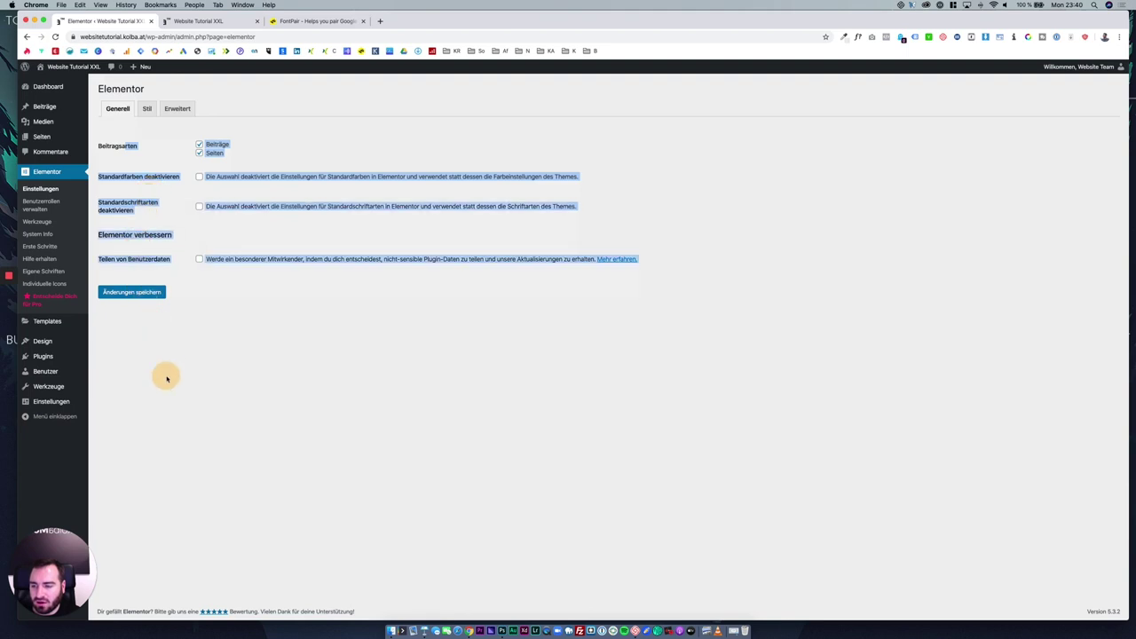
{"action": "left_click", "coordinate": [165, 375]}
{"action": "mouse_move", "coordinate": [63, 342]}
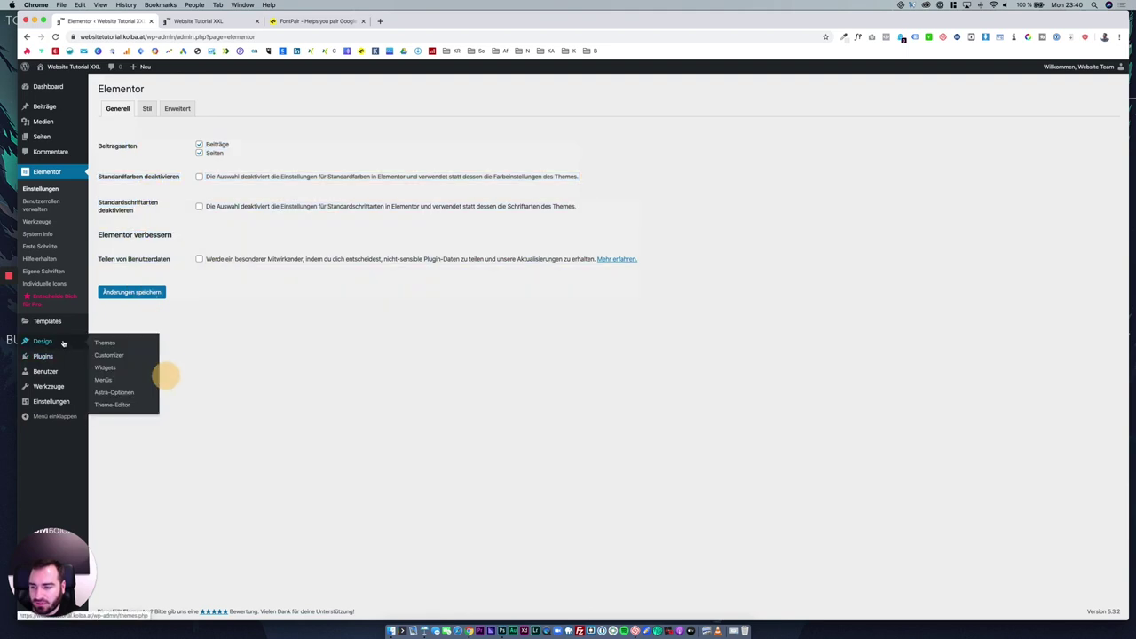
{"action": "left_click", "coordinate": [118, 379]}
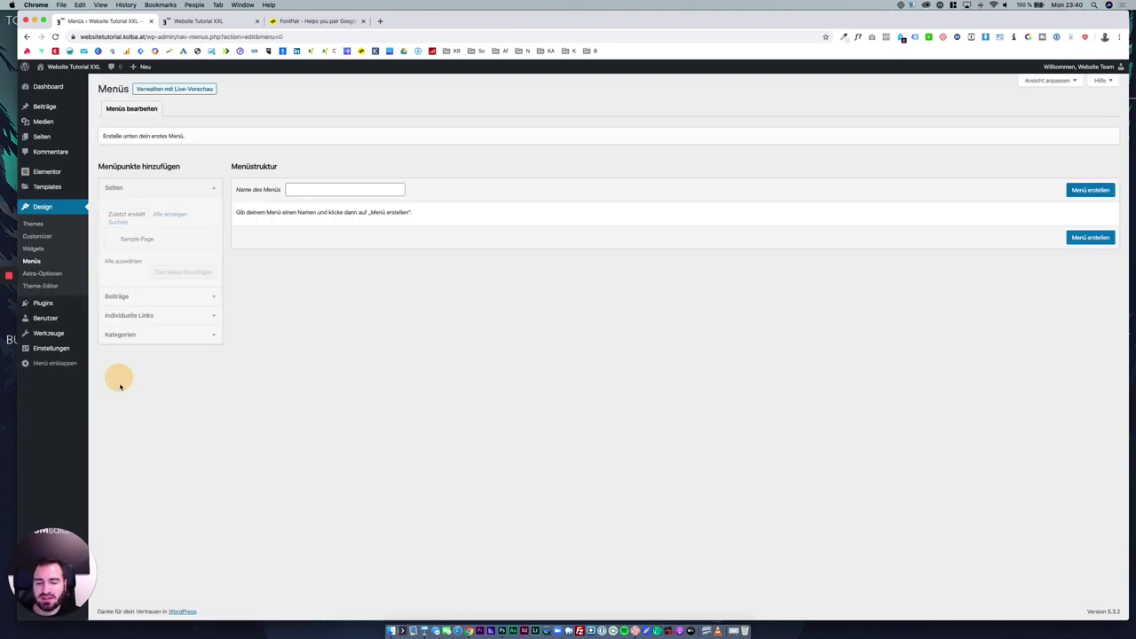
{"action": "left_click", "coordinate": [43, 248]}
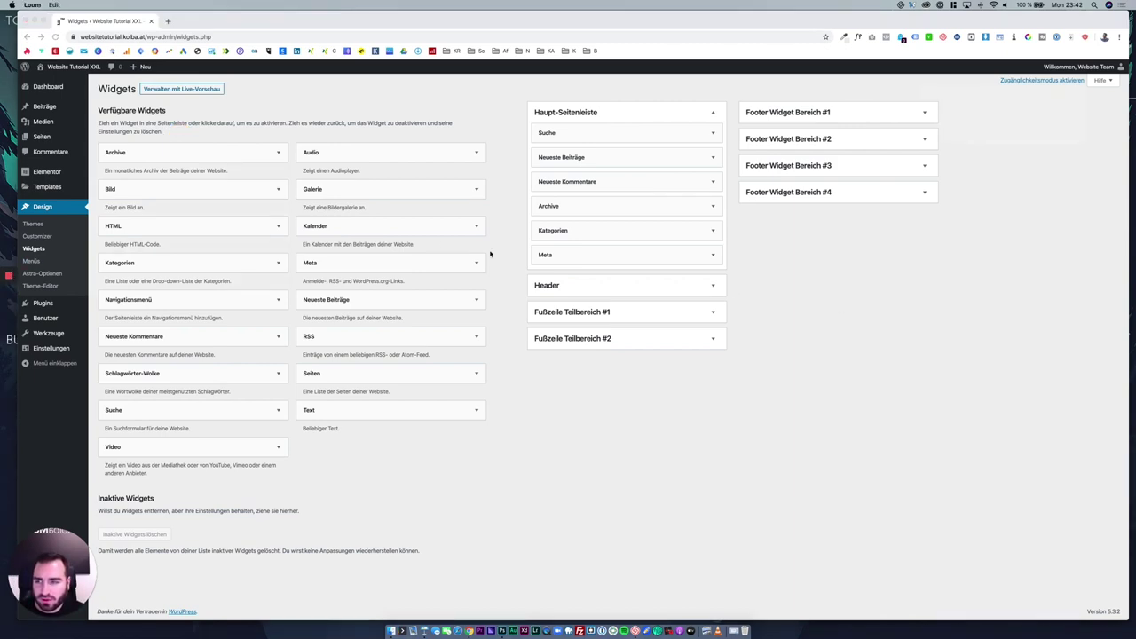
{"action": "left_click", "coordinate": [80, 140]}
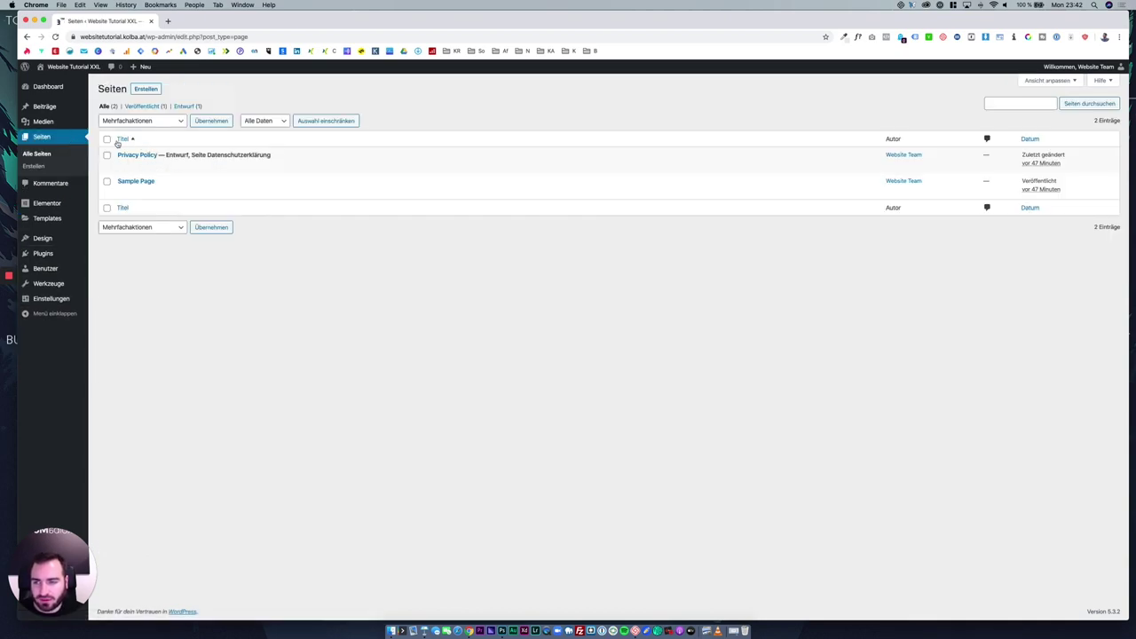
Trash Privacy Policy and Sample Page, empty the Papierkorb, then view Beiträge.
{"action": "left_click", "coordinate": [107, 139]}
{"action": "left_click", "coordinate": [135, 122]}
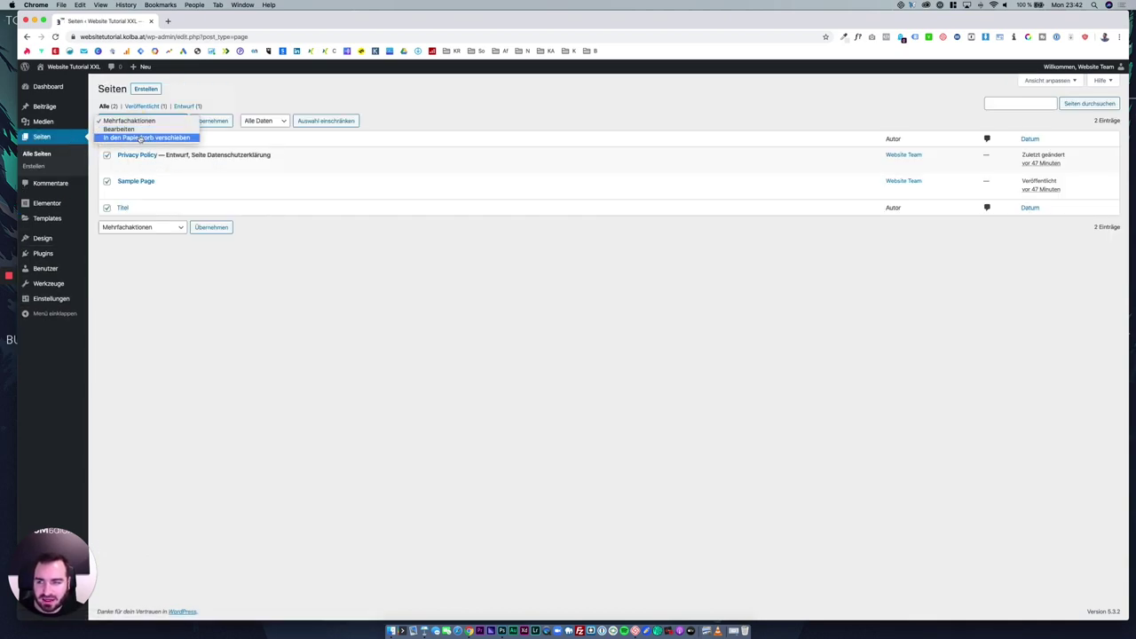
{"action": "left_click", "coordinate": [142, 135]}
{"action": "left_click", "coordinate": [206, 121]}
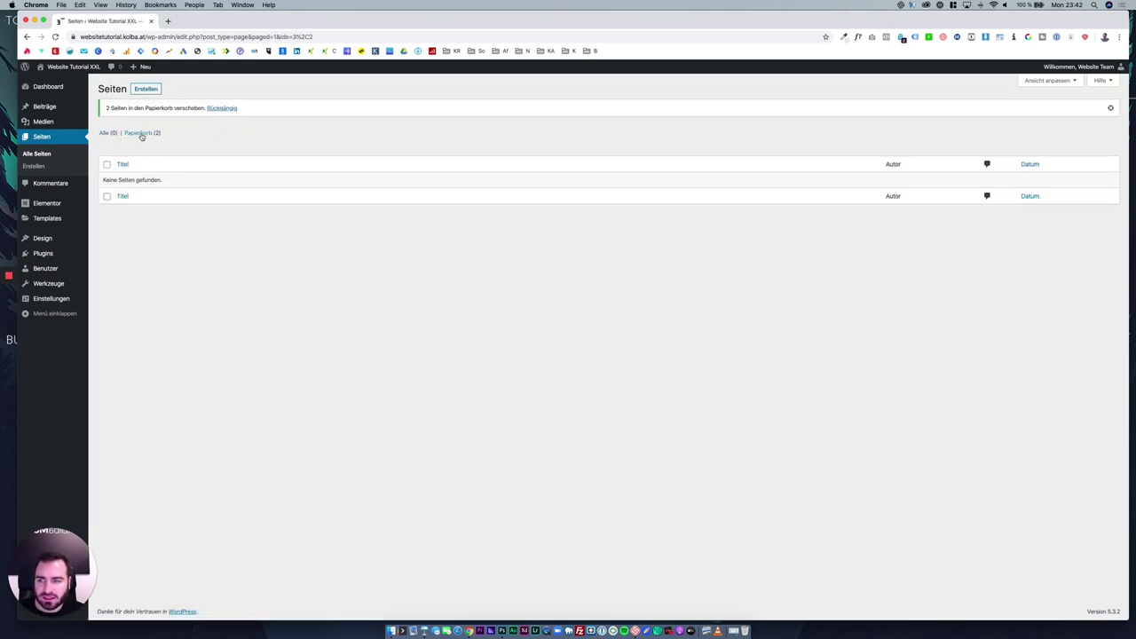
{"action": "left_click", "coordinate": [141, 133]}
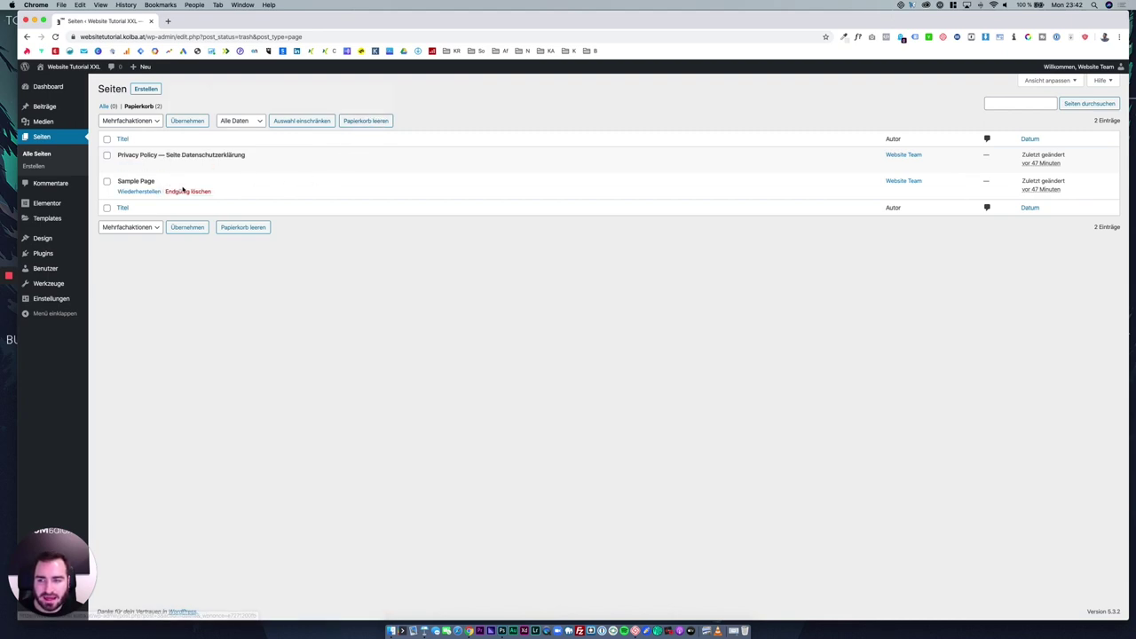
{"action": "left_click", "coordinate": [375, 120]}
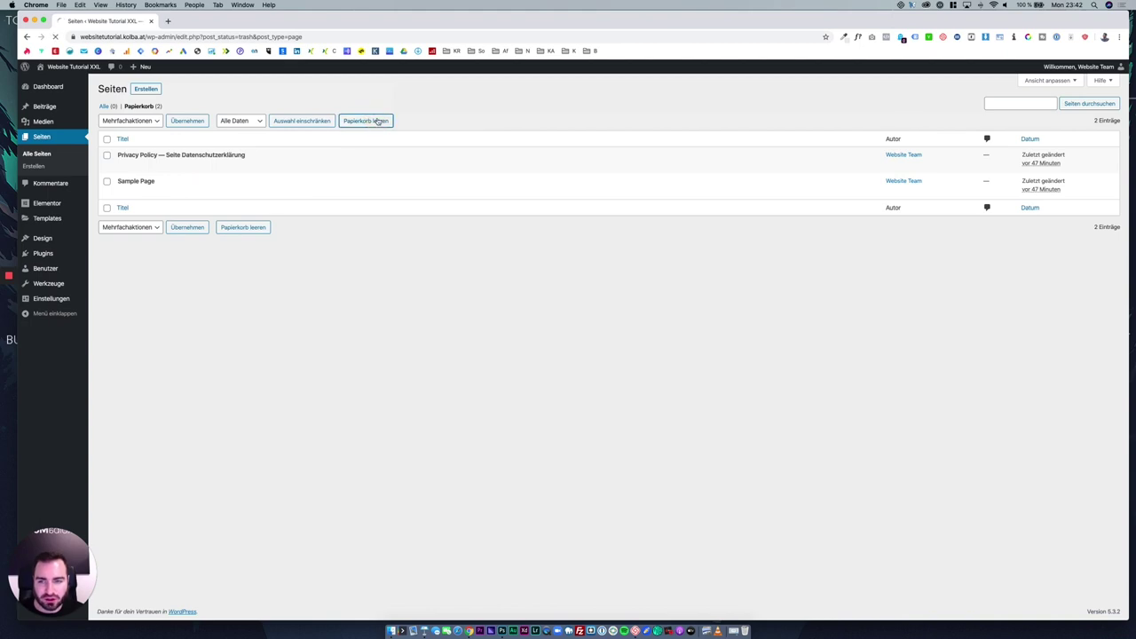
{"action": "left_click", "coordinate": [60, 110]}
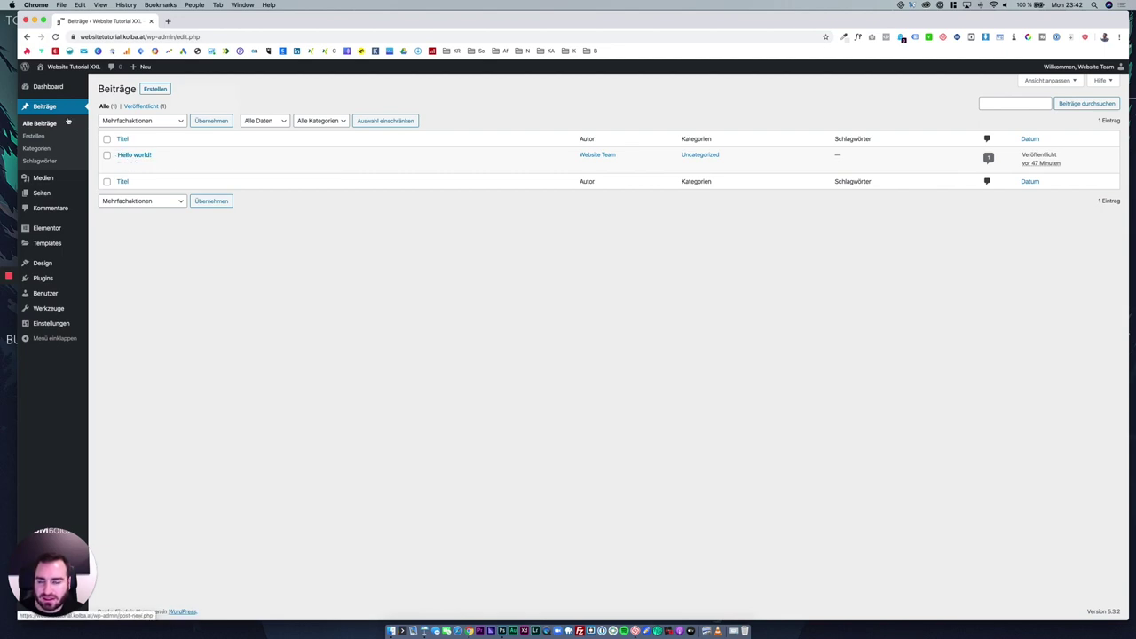
Create a new page from Seiten and title it 'Home'.
{"action": "left_click", "coordinate": [57, 194]}
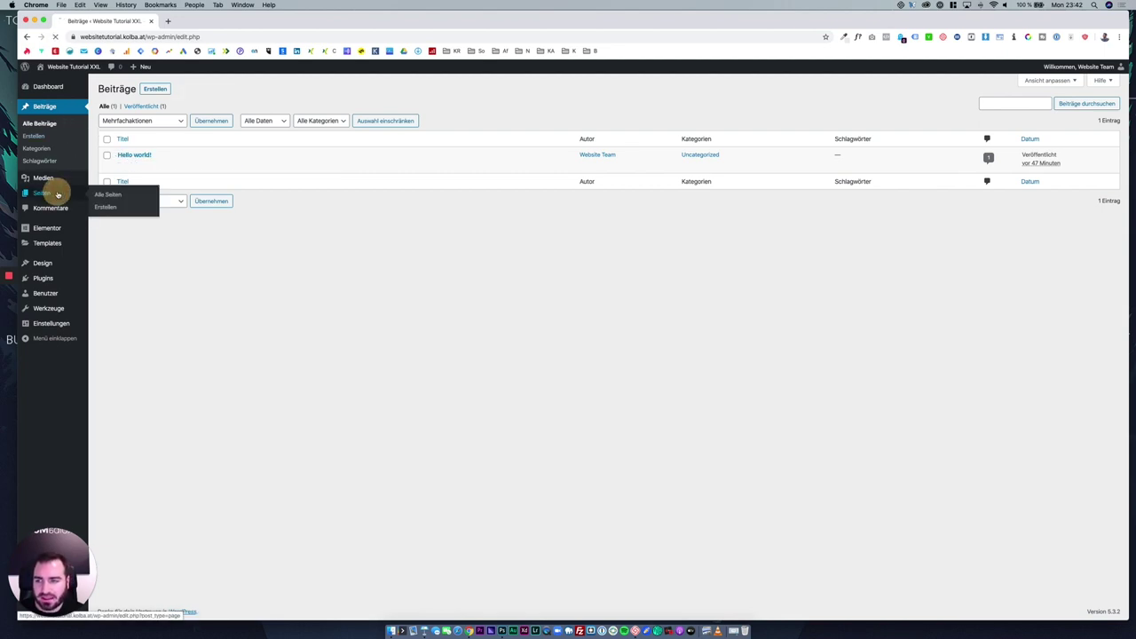
{"action": "left_click", "coordinate": [146, 89]}
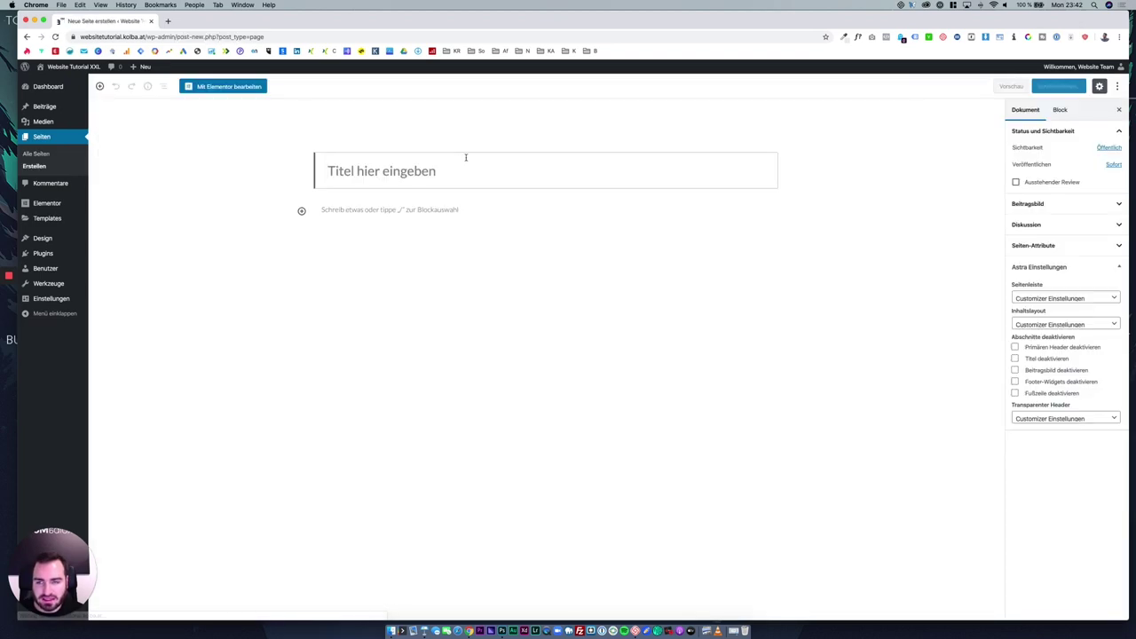
{"action": "type", "text": "Hofri"}
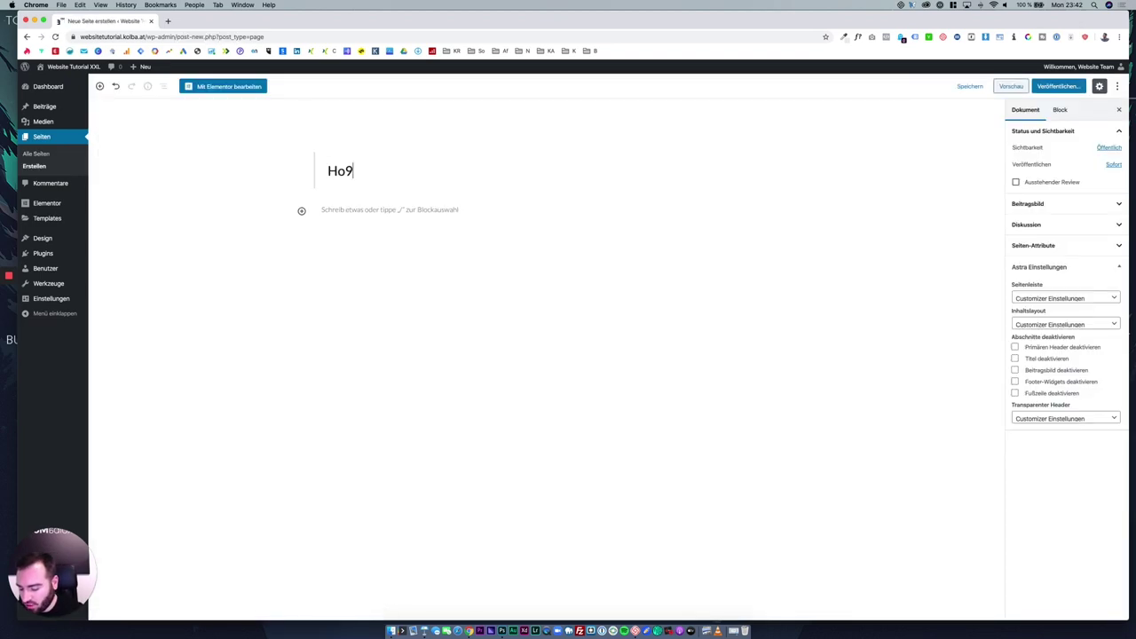
{"action": "key", "text": "BackSpace"}
{"action": "type", "text": "e"}
{"action": "key", "text": "BackSpace"}
{"action": "key", "text": "BackSpace"}
{"action": "key", "text": "BackSpace"}
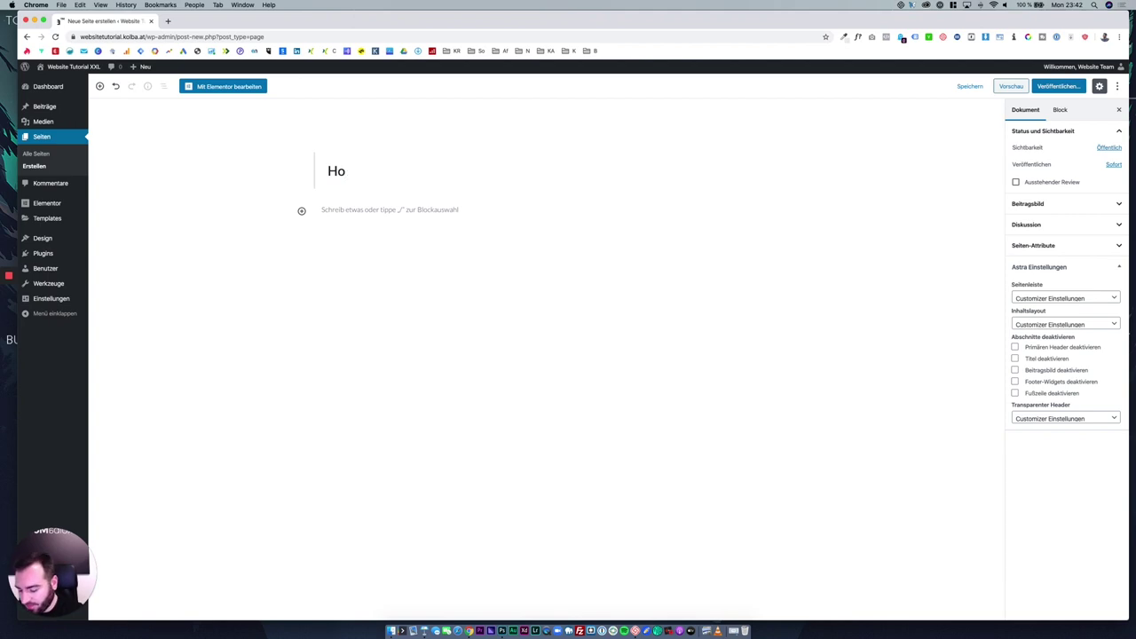
{"action": "type", "text": "me"}
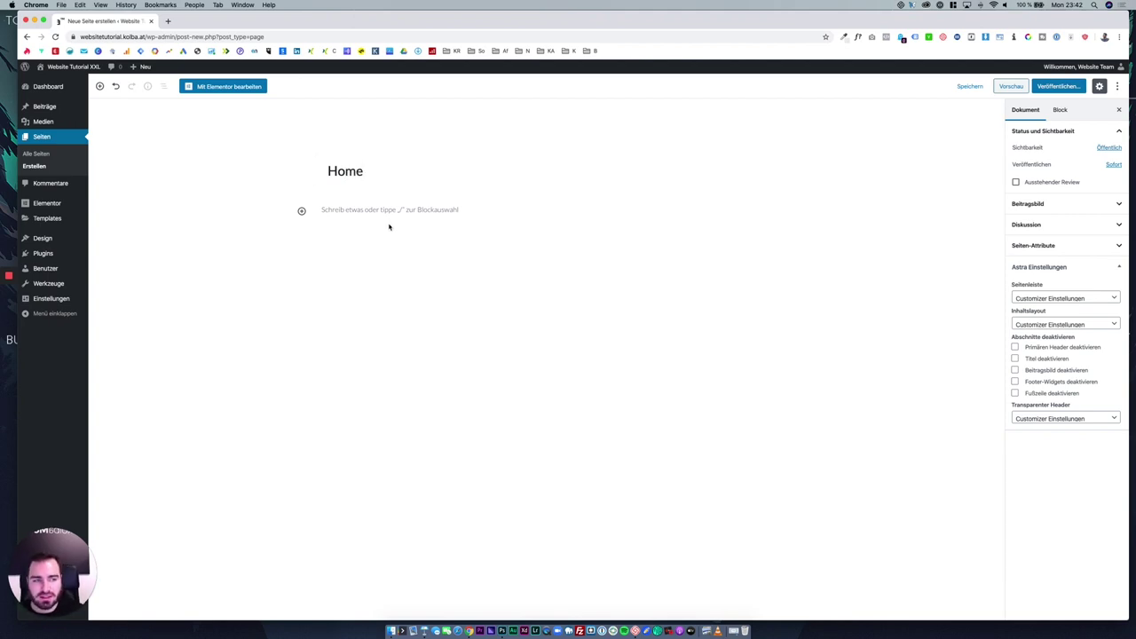
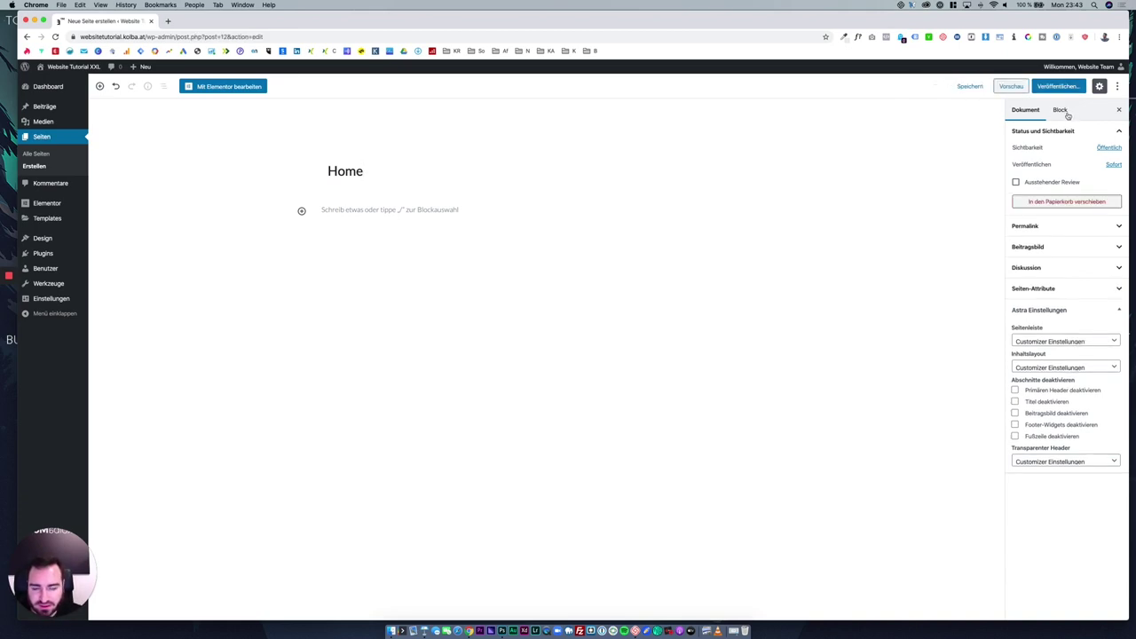
Preview the empty Home page, then bring up its Öffentlich visibility options under Status und Sichtbarkeit.
{"action": "left_click", "coordinate": [1011, 86]}
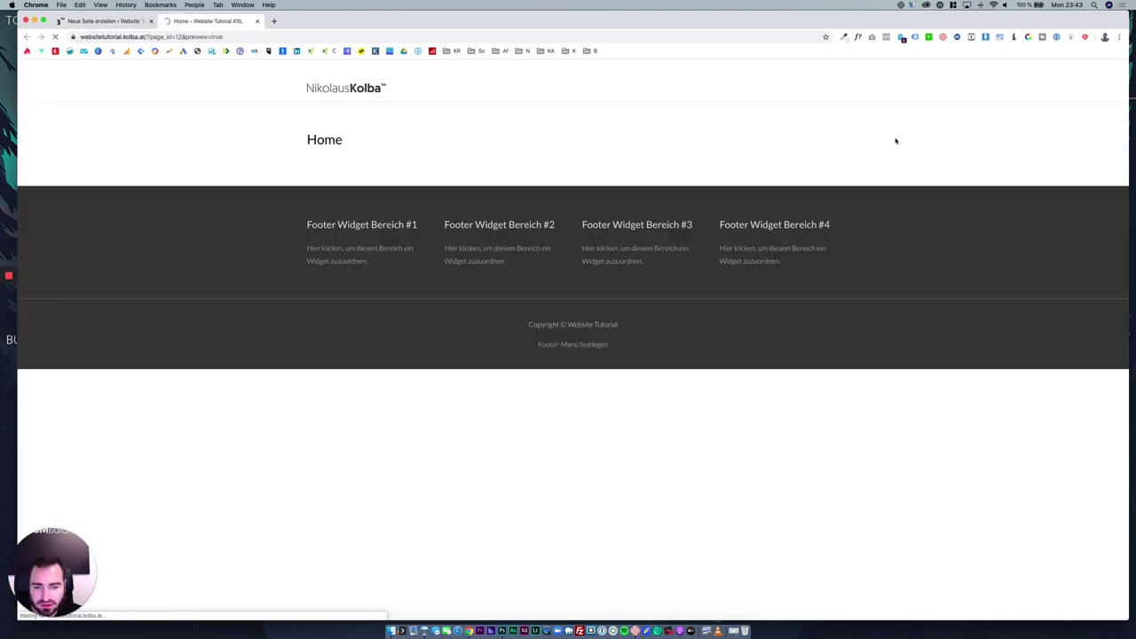
{"action": "left_click", "coordinate": [256, 20]}
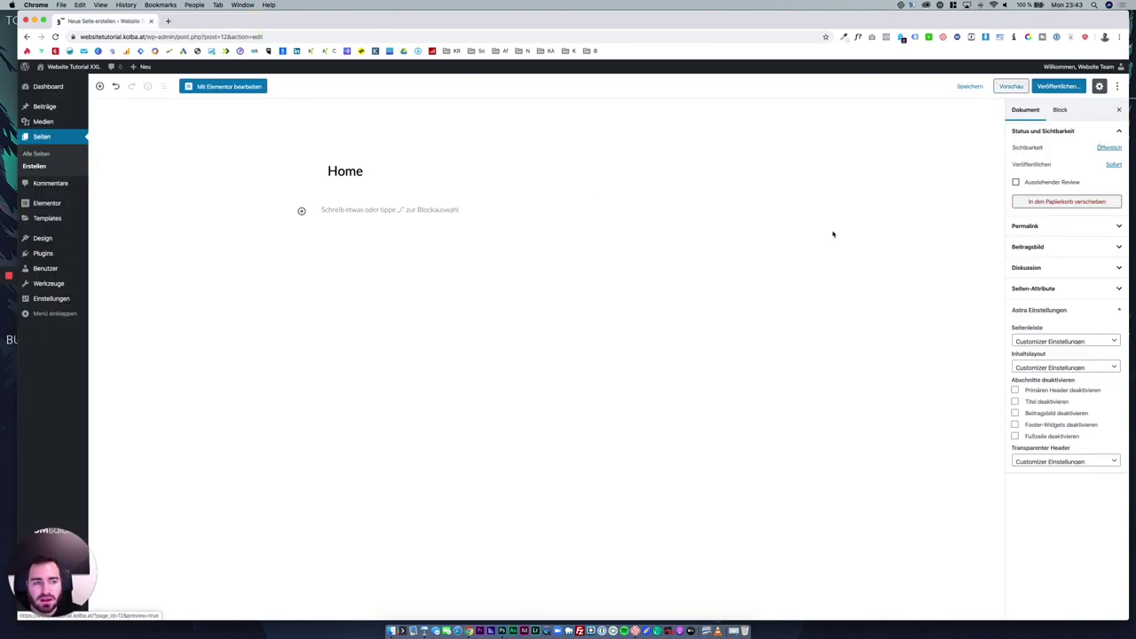
{"action": "left_click", "coordinate": [1059, 109]}
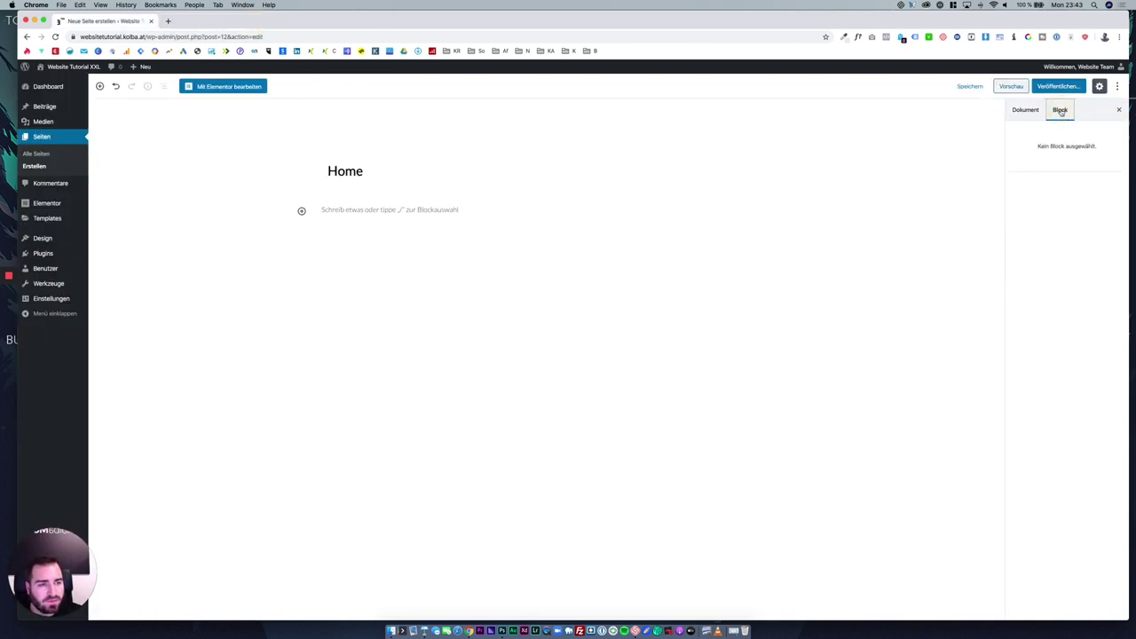
{"action": "left_click", "coordinate": [1044, 110]}
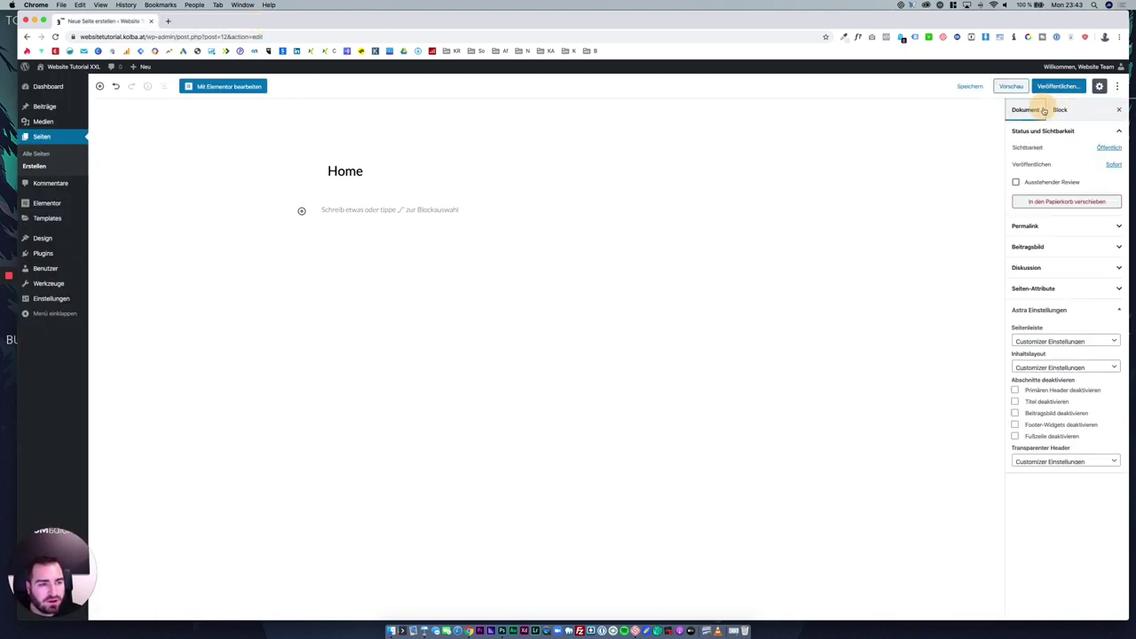
{"action": "left_click", "coordinate": [1108, 149]}
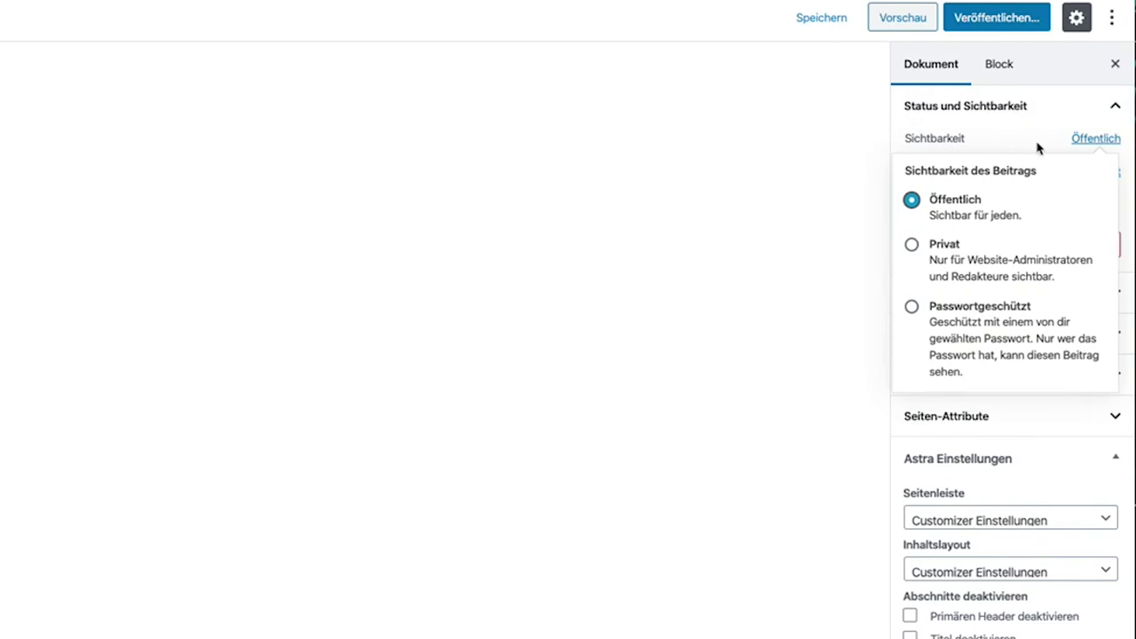
Keep the page Öffentlich, publishing Sofort, and confirm the permalink slug is 'home'.
{"action": "left_click", "coordinate": [1085, 139]}
{"action": "left_click", "coordinate": [1105, 174]}
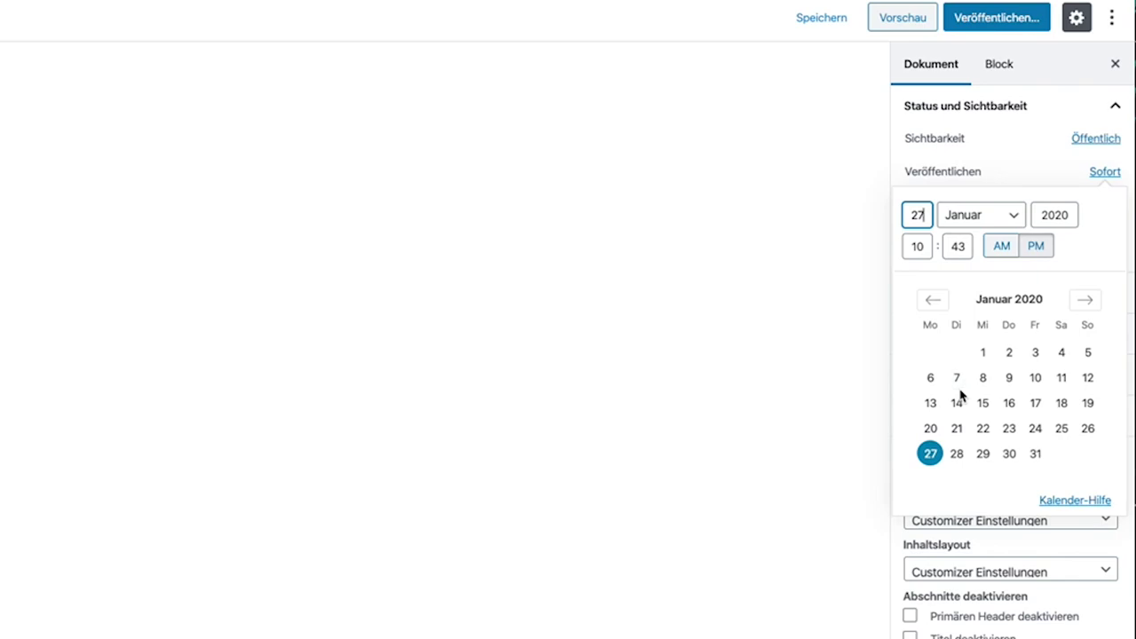
{"action": "left_click", "coordinate": [1006, 170]}
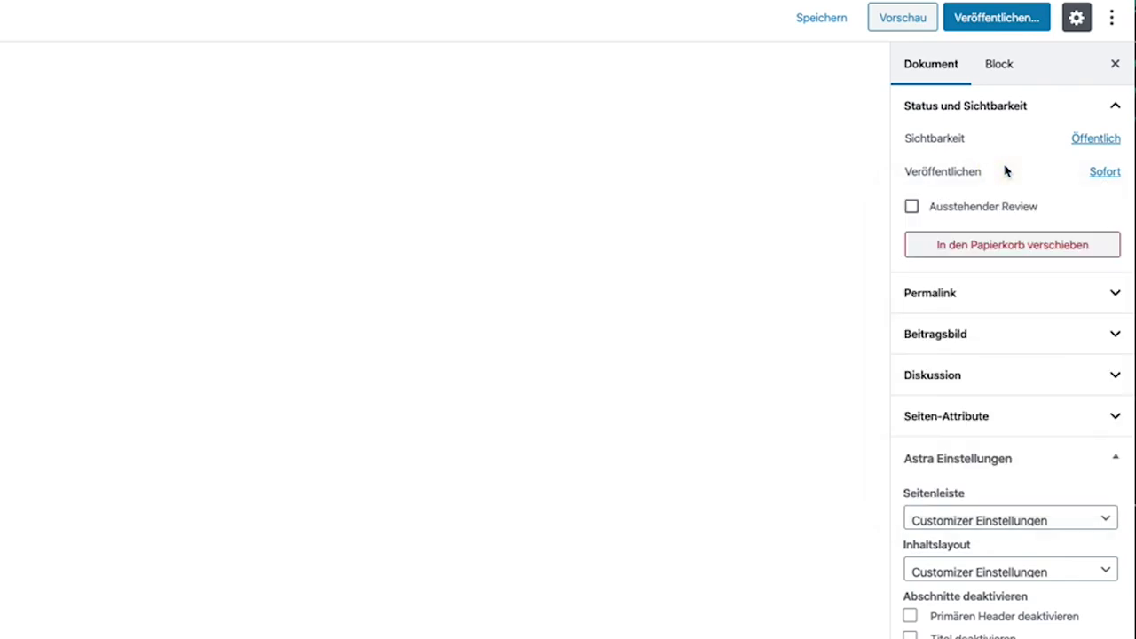
{"action": "left_click", "coordinate": [1019, 294]}
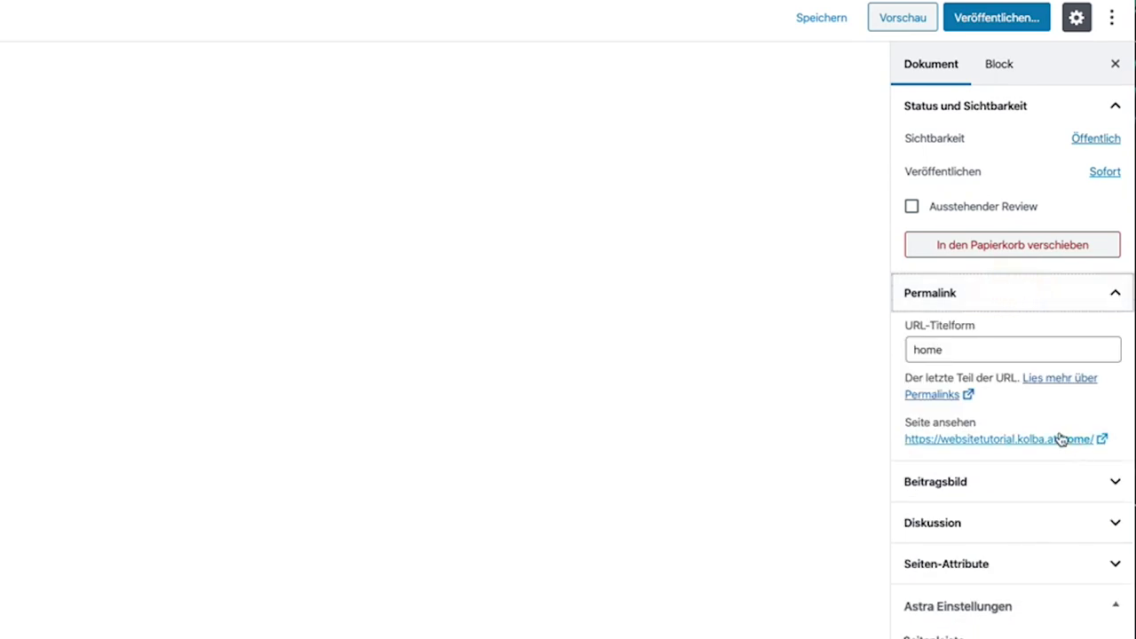
{"action": "left_click", "coordinate": [1025, 308]}
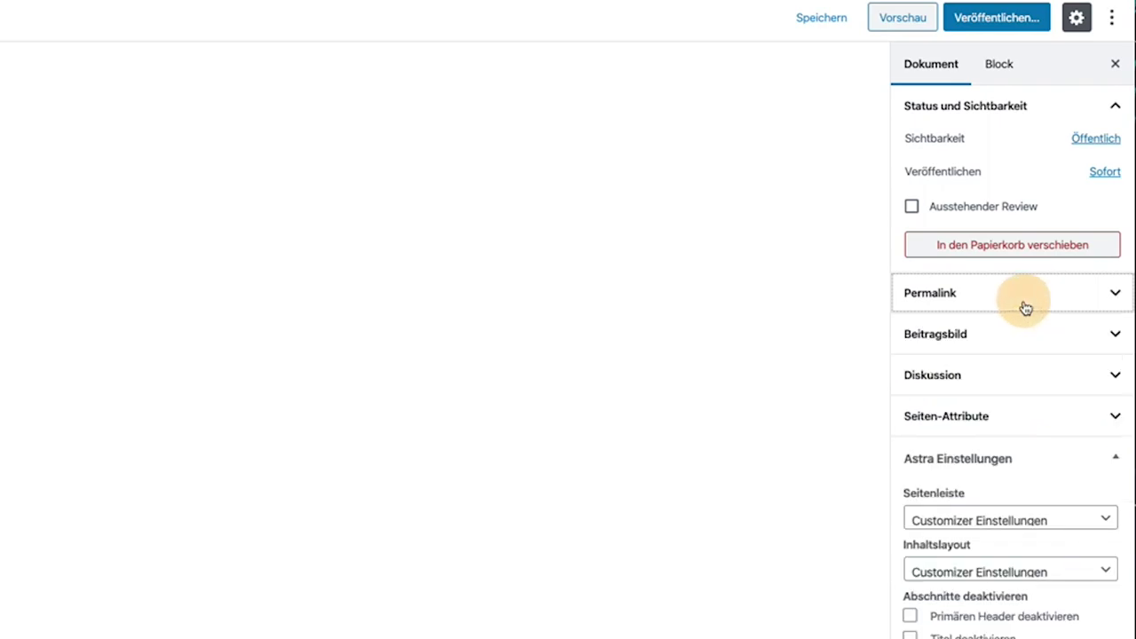
Collapse the Status and Astra panels and glance at the Beitragsbild settings.
{"action": "left_click", "coordinate": [1020, 117]}
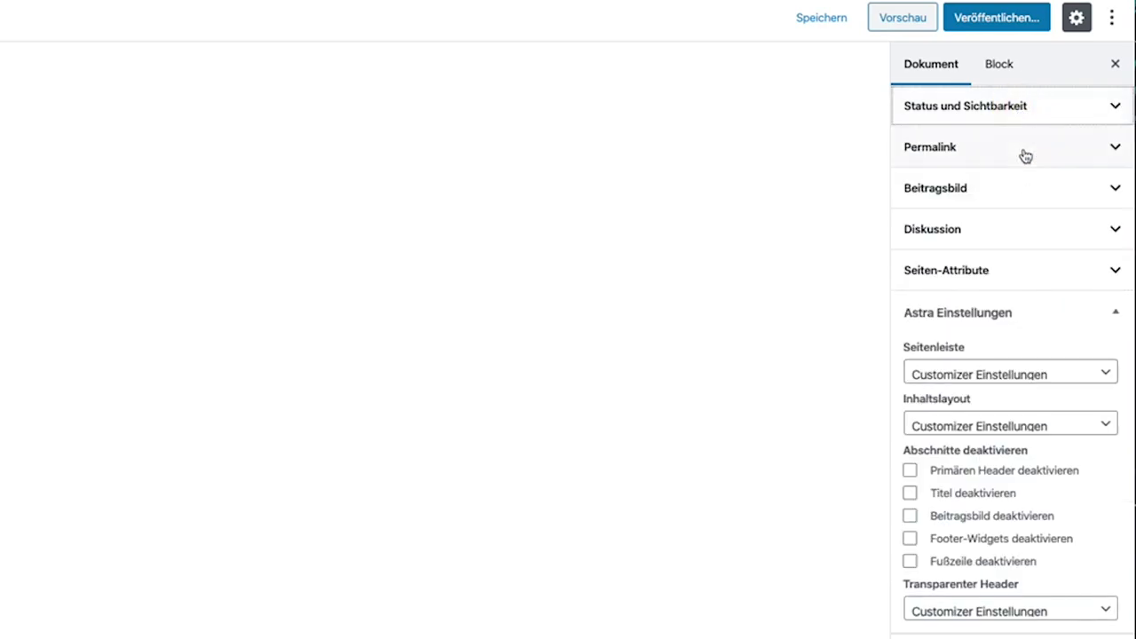
{"action": "left_click", "coordinate": [1013, 304]}
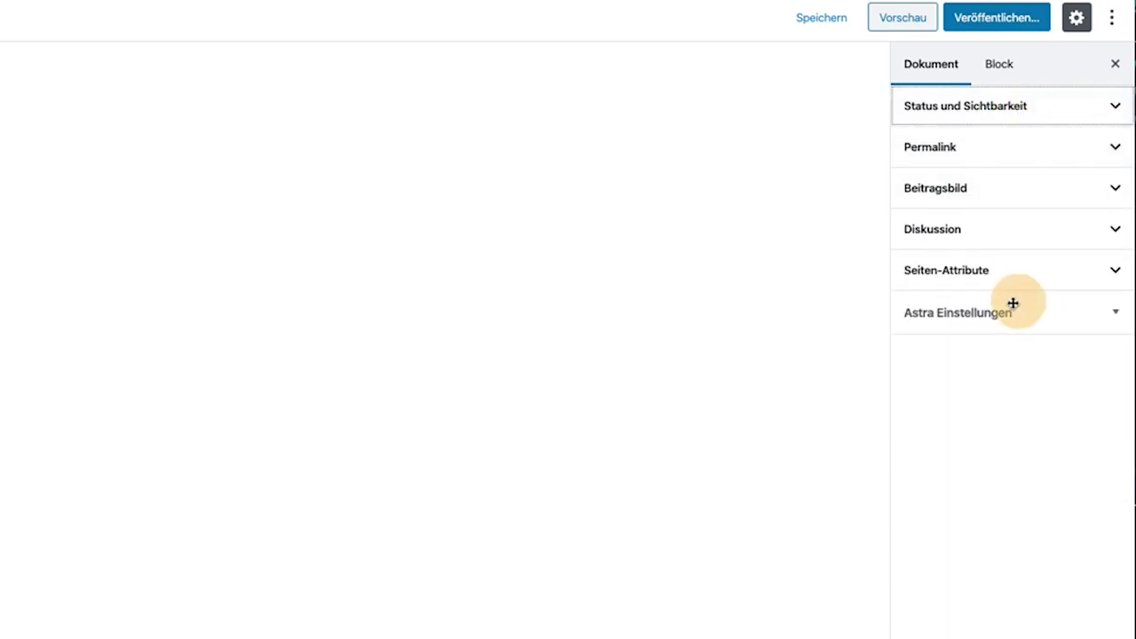
{"action": "left_click", "coordinate": [978, 194]}
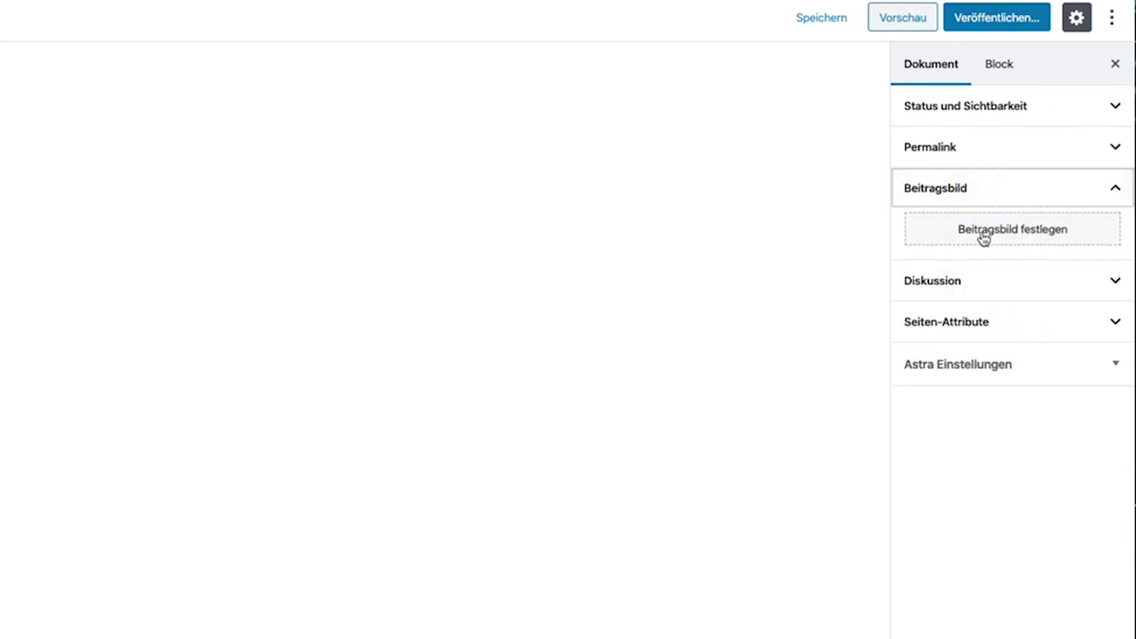
{"action": "left_click", "coordinate": [981, 197]}
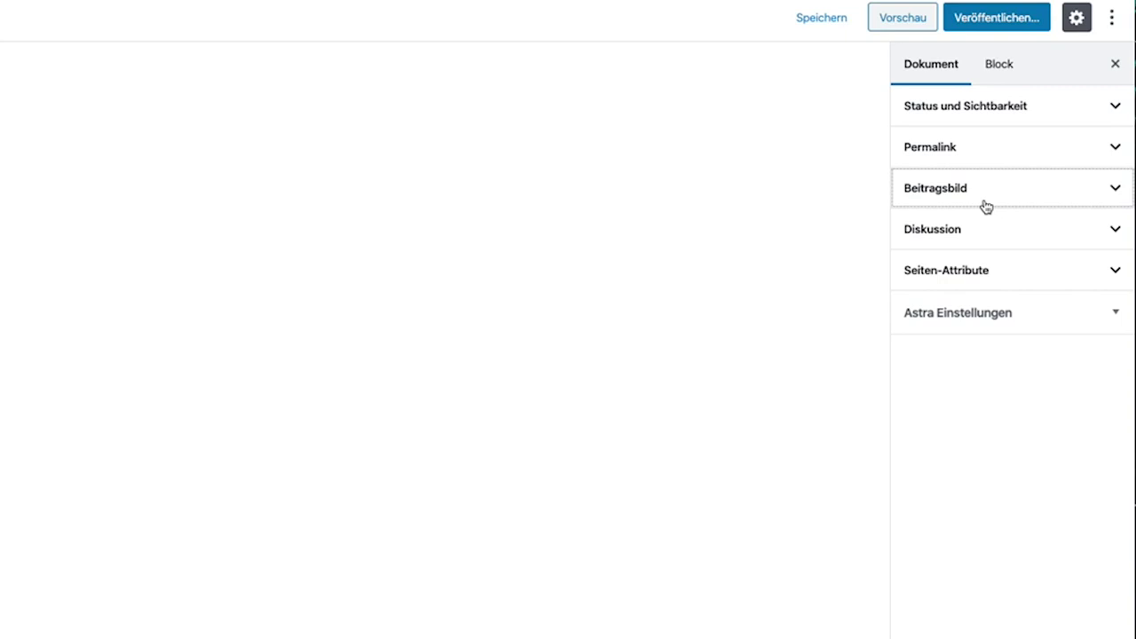
Leave Kommentare erlauben unticked and open the Seiten-Attribute Template dropdown.
{"action": "left_click", "coordinate": [991, 217]}
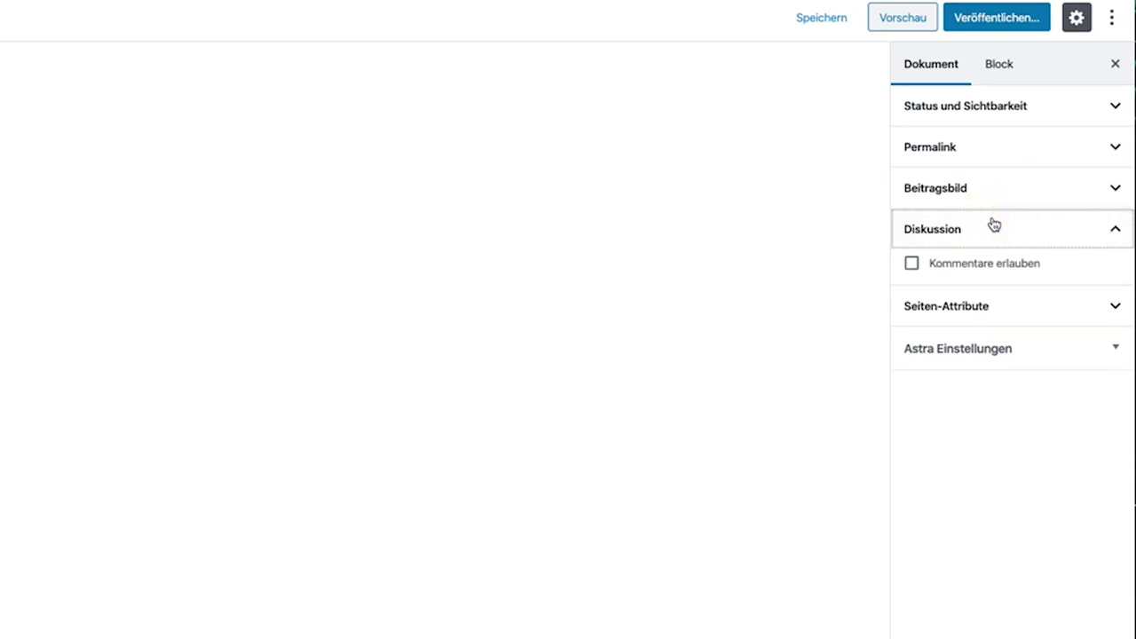
{"action": "left_click", "coordinate": [984, 261]}
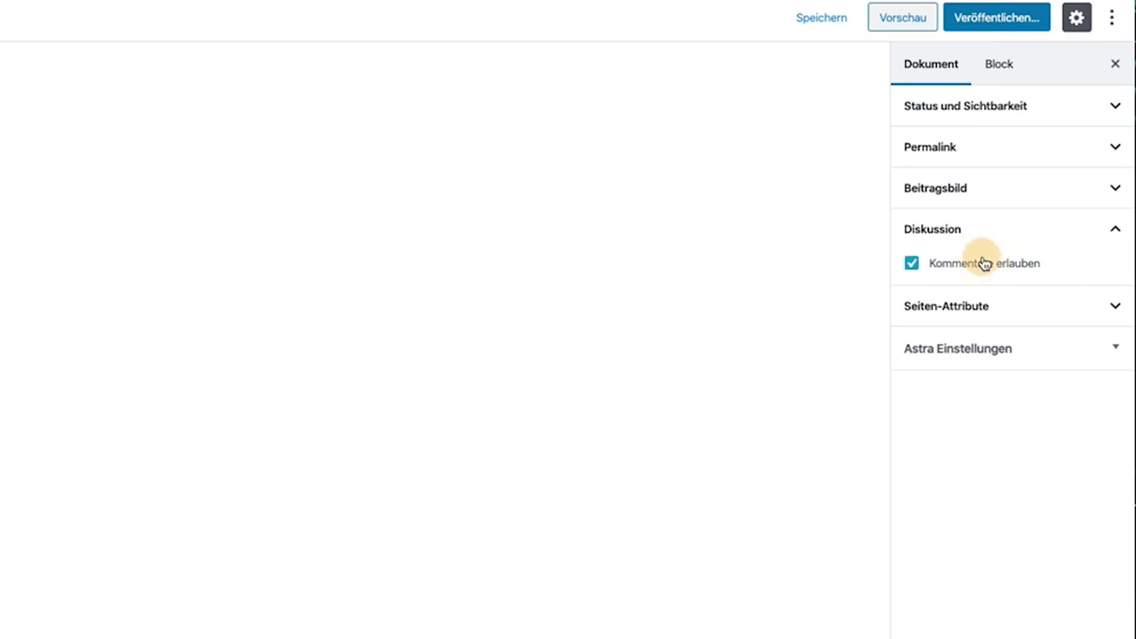
{"action": "left_click", "coordinate": [984, 263]}
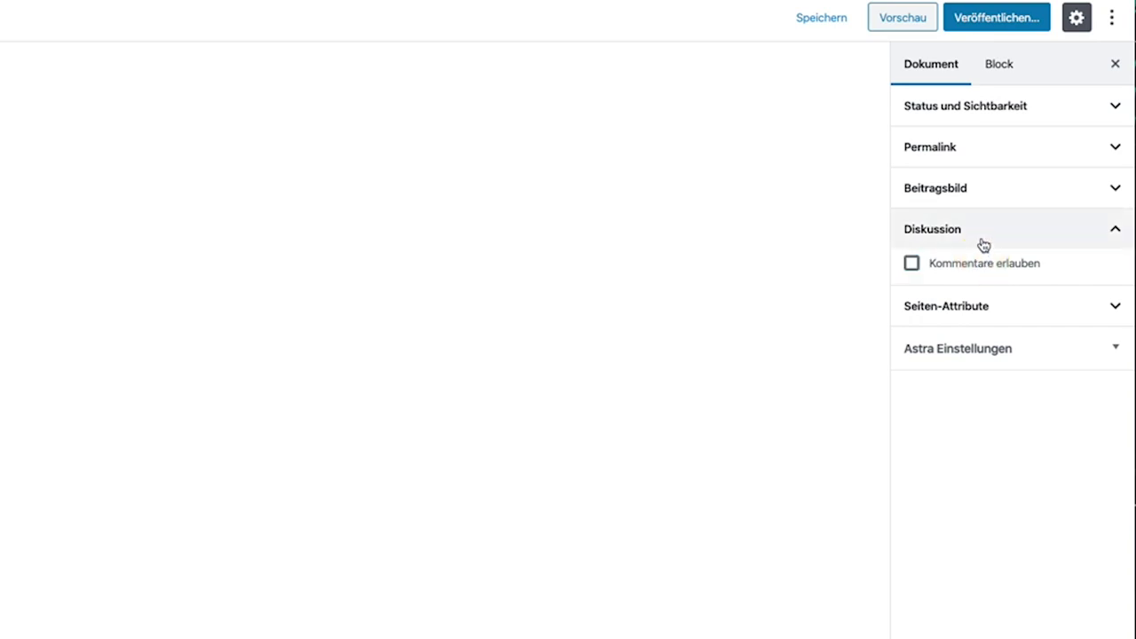
{"action": "left_click", "coordinate": [983, 244]}
{"action": "left_click", "coordinate": [983, 272]}
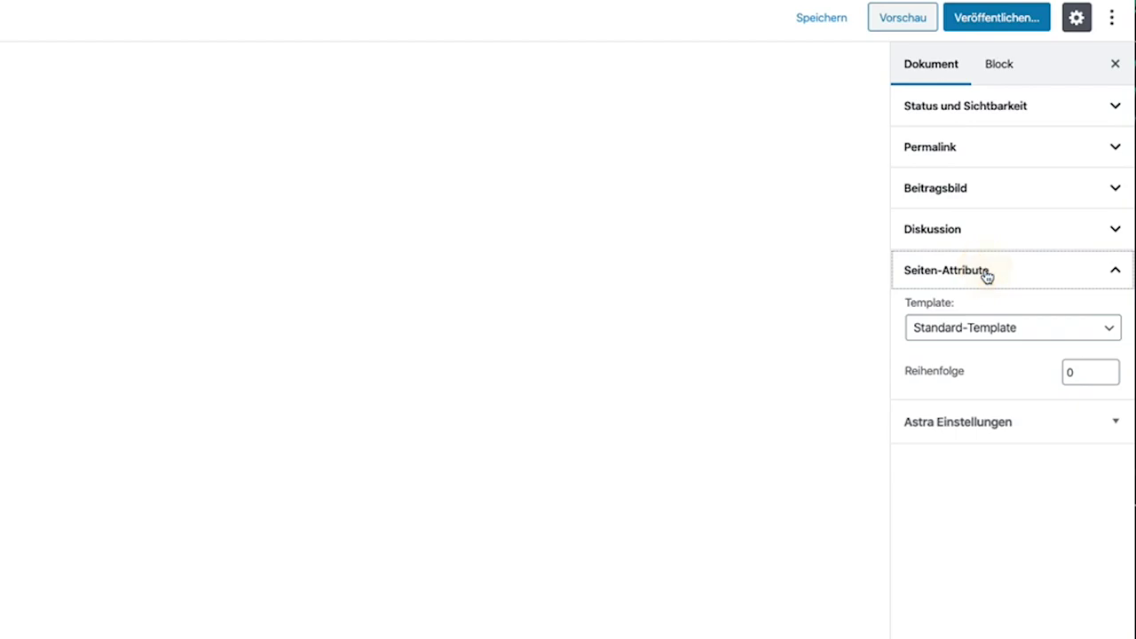
{"action": "left_click", "coordinate": [989, 324]}
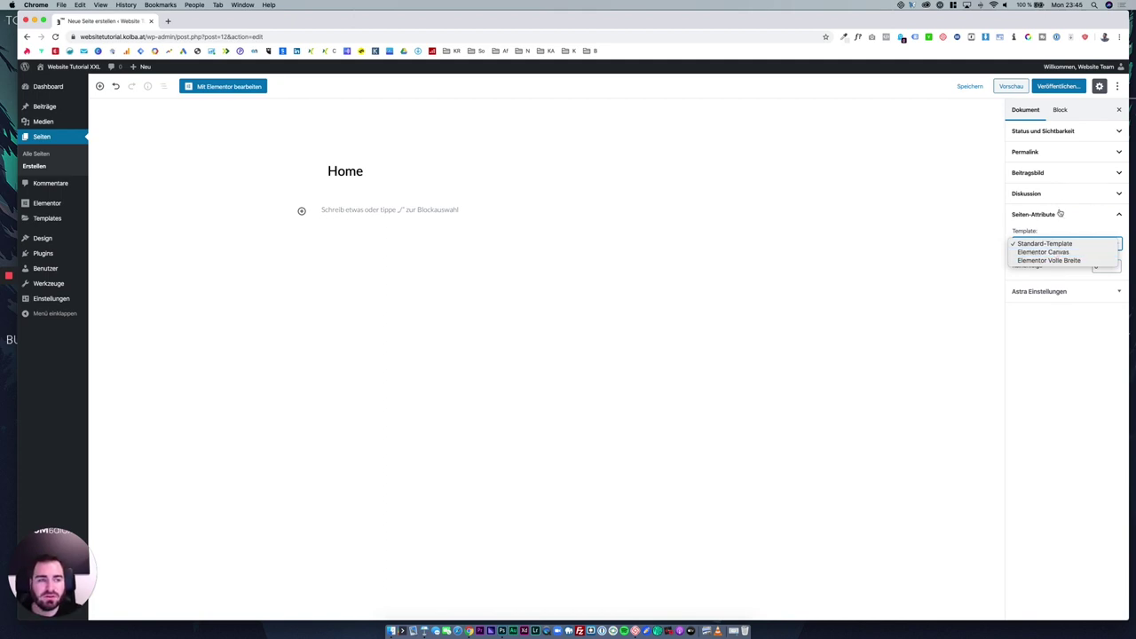
Preview the Home page with Standard-Template.
{"action": "left_click", "coordinate": [1012, 87]}
{"action": "left_click", "coordinate": [1013, 87]}
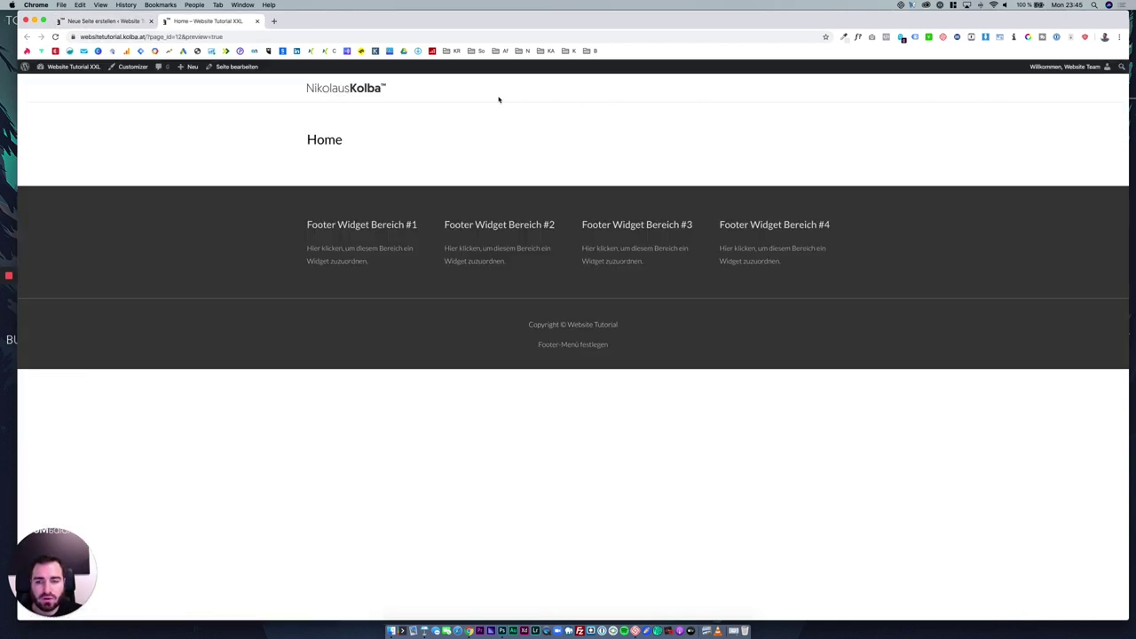
{"action": "left_click", "coordinate": [107, 20]}
Preview the page with Elementor Canvas, then set the template back to Standard-Template.
{"action": "left_click", "coordinate": [1069, 243]}
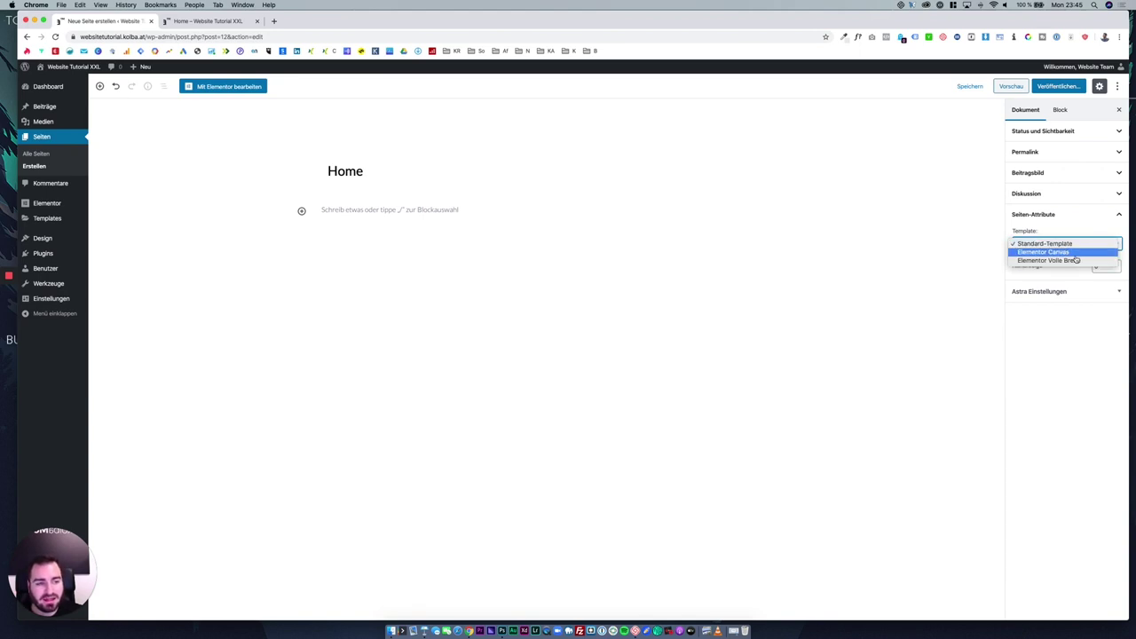
{"action": "left_click", "coordinate": [1075, 256]}
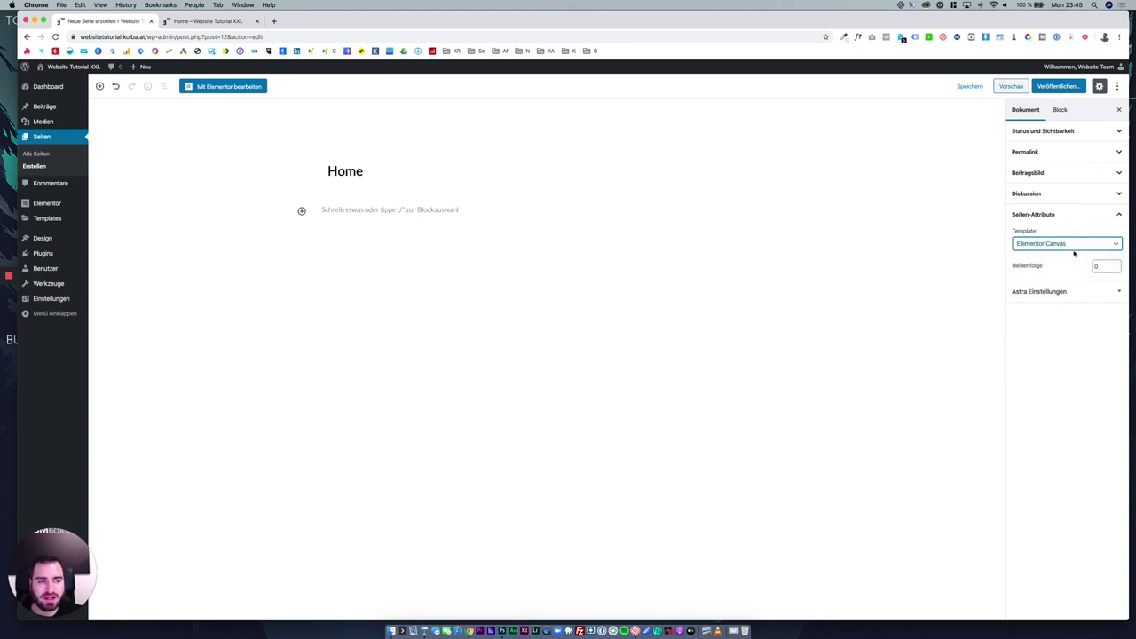
{"action": "left_click", "coordinate": [1011, 86]}
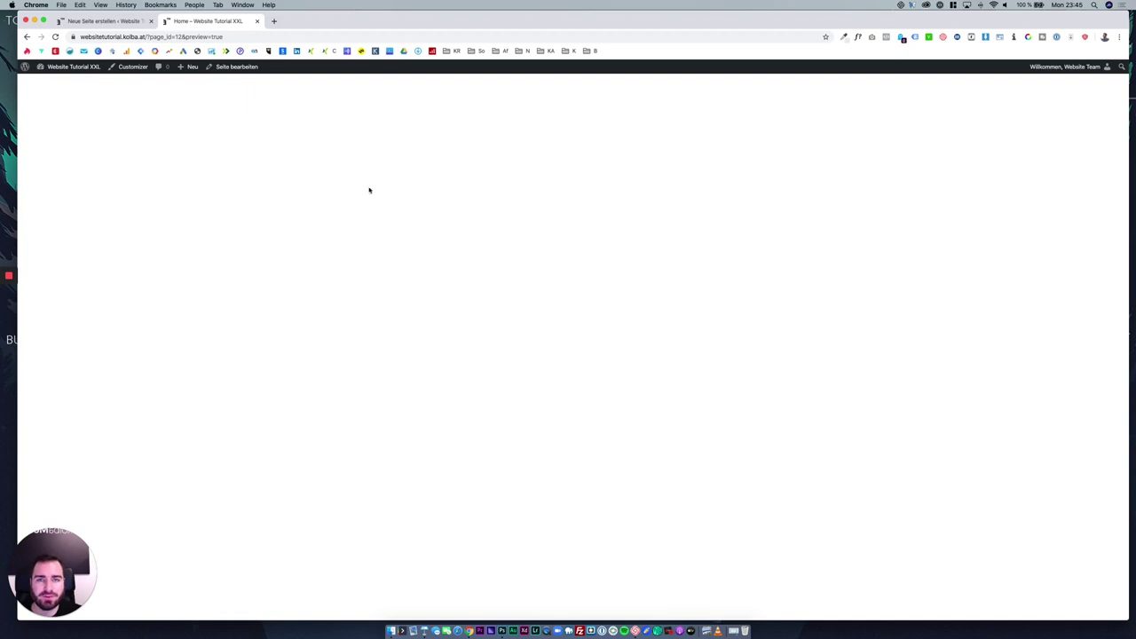
{"action": "left_click", "coordinate": [258, 22]}
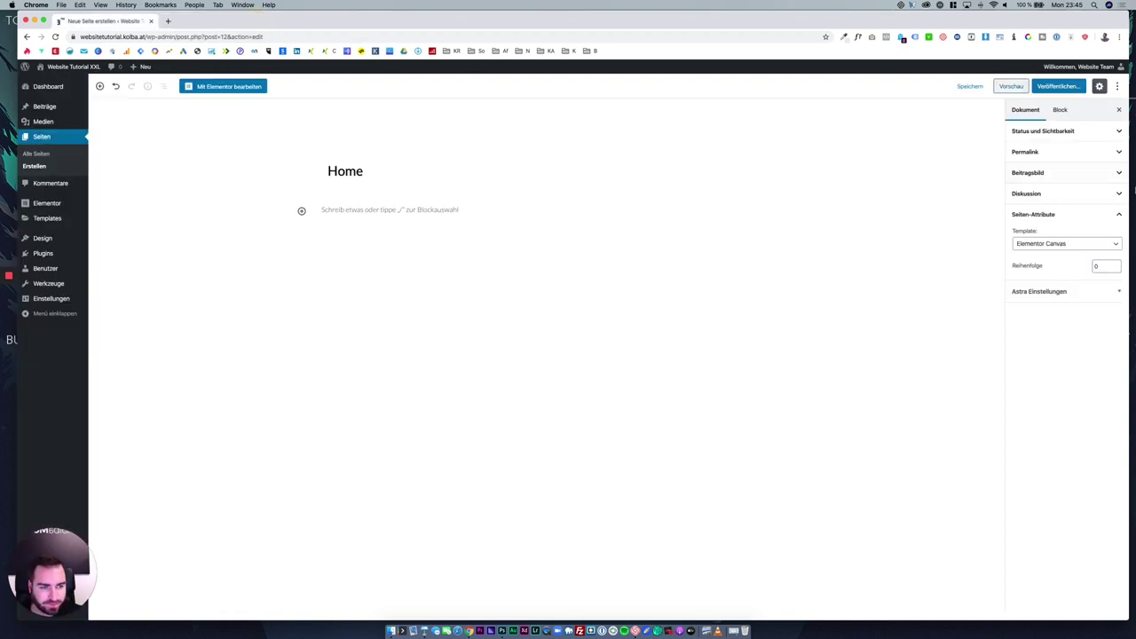
{"action": "left_click", "coordinate": [1072, 245]}
{"action": "left_click", "coordinate": [1056, 236]}
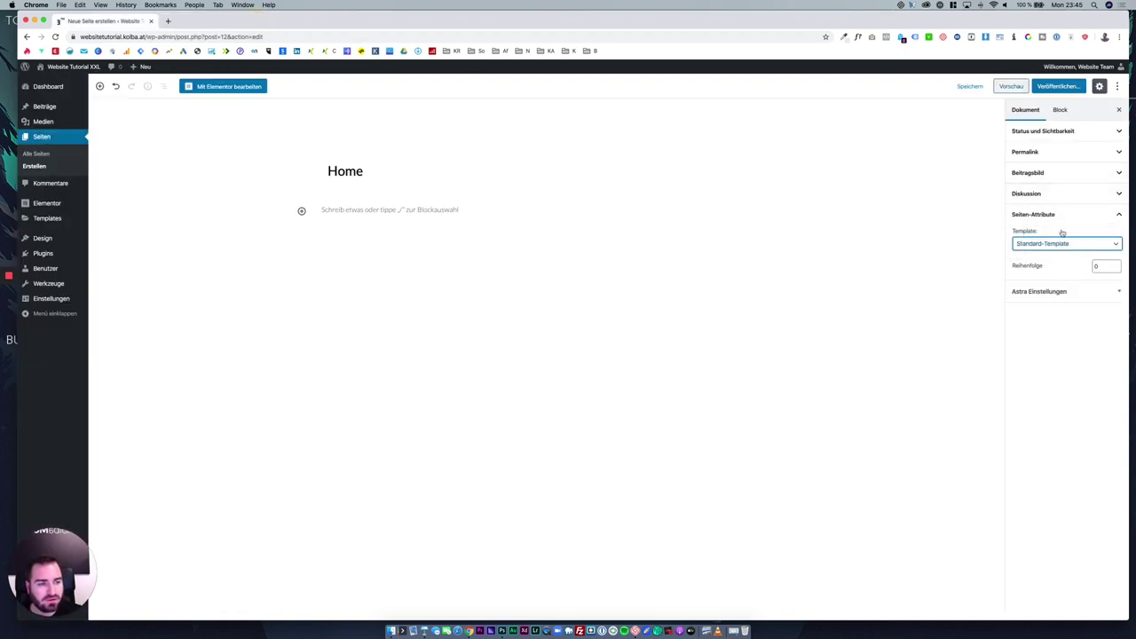
Review the Astra header options without changing them, then open the Veröffentlichen pre-publish check.
{"action": "left_click", "coordinate": [1061, 215]}
{"action": "left_click", "coordinate": [1063, 236]}
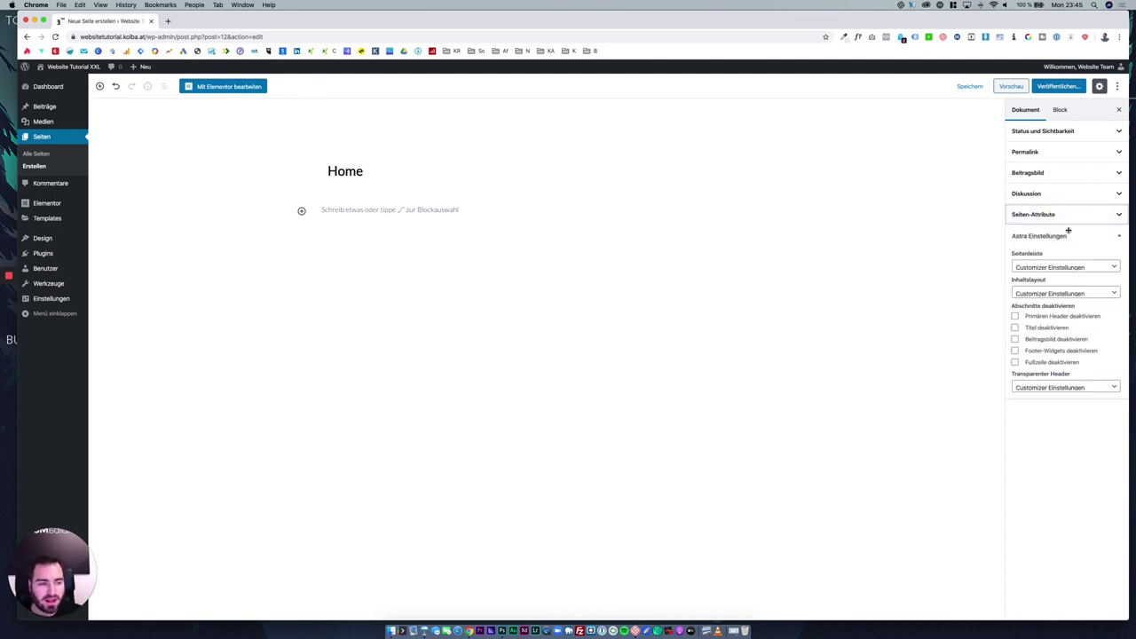
{"action": "left_click", "coordinate": [1066, 317]}
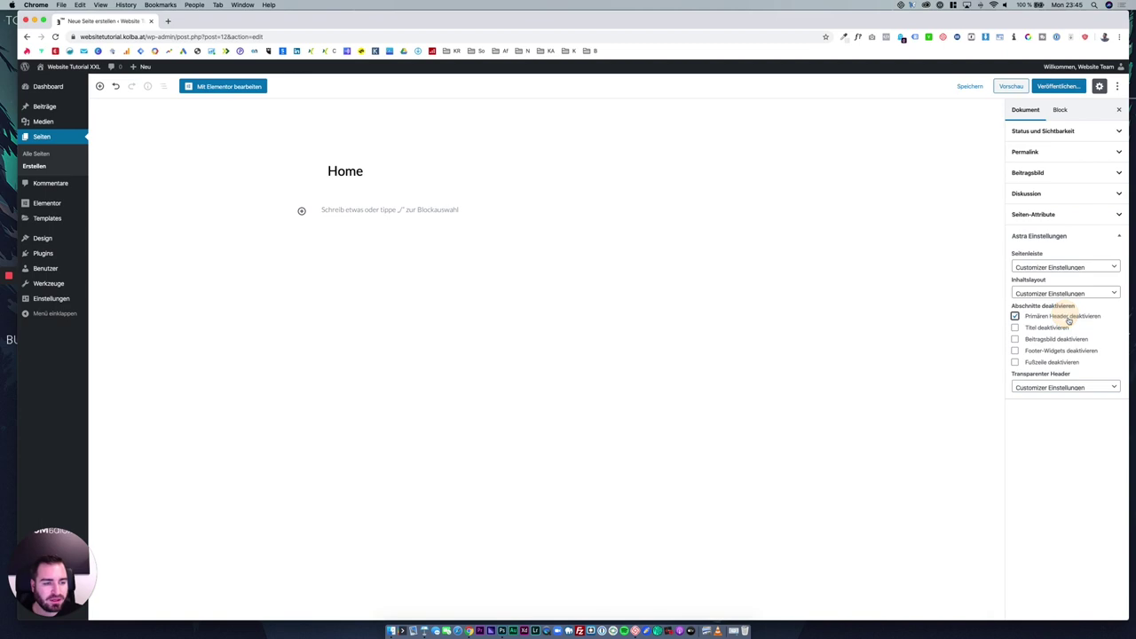
{"action": "left_click", "coordinate": [1068, 318]}
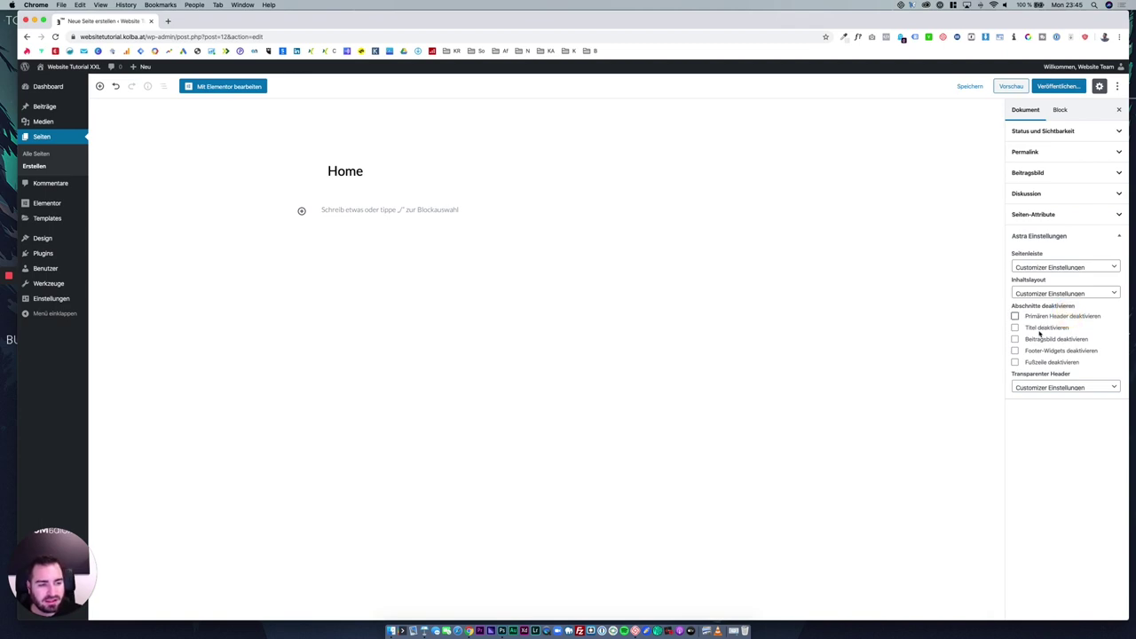
{"action": "left_click", "coordinate": [1056, 386]}
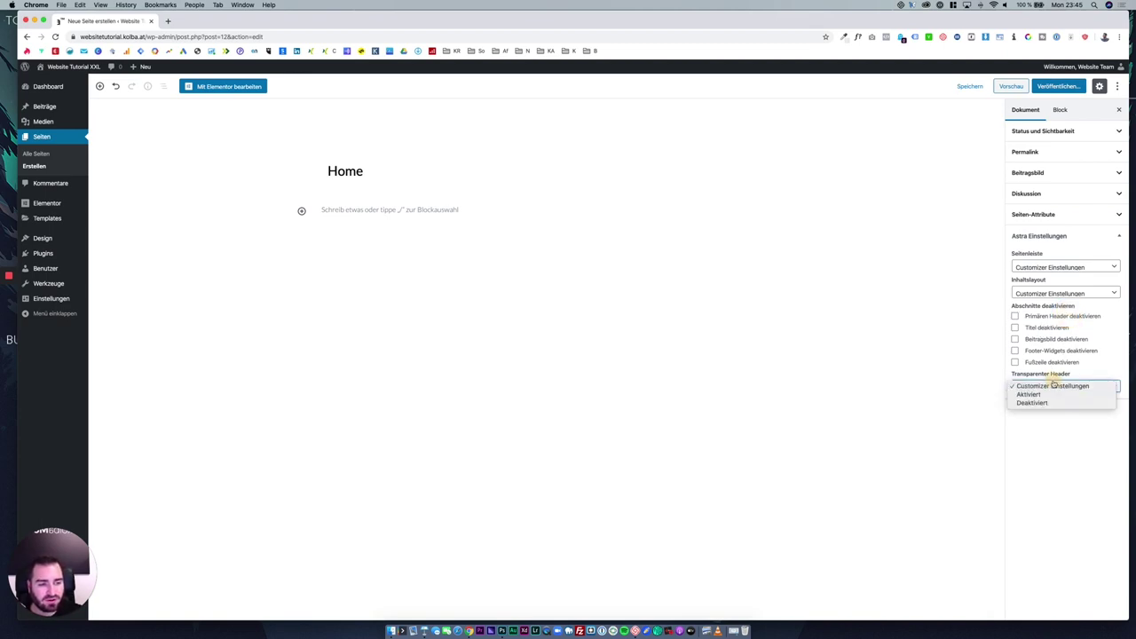
{"action": "left_click", "coordinate": [1090, 431]}
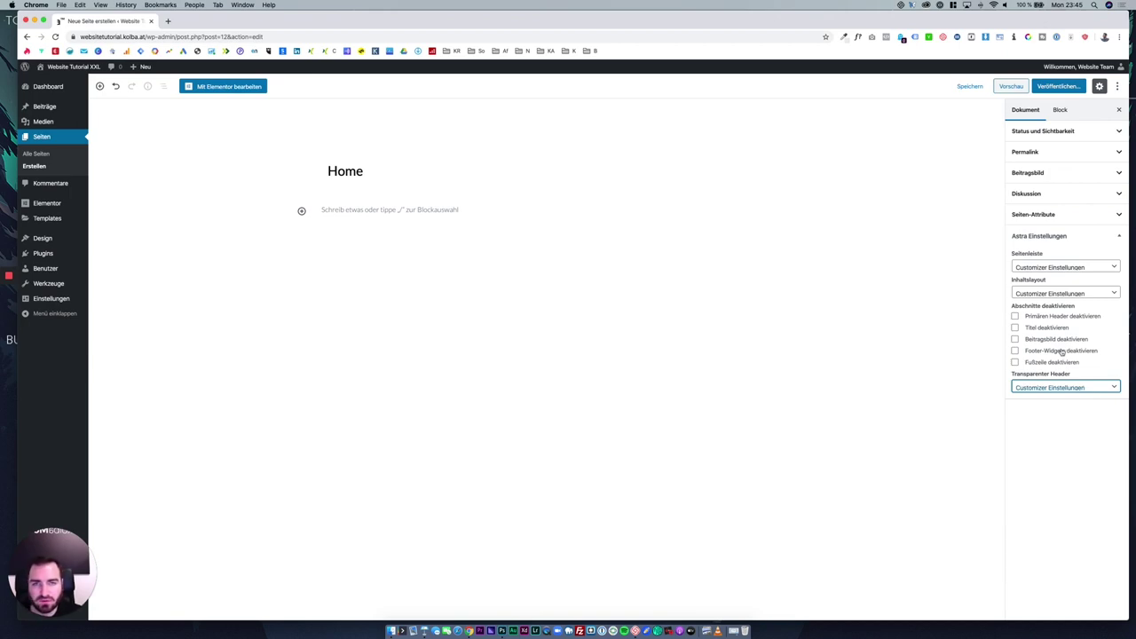
{"action": "left_click", "coordinate": [1036, 235]}
{"action": "left_click", "coordinate": [1053, 89]}
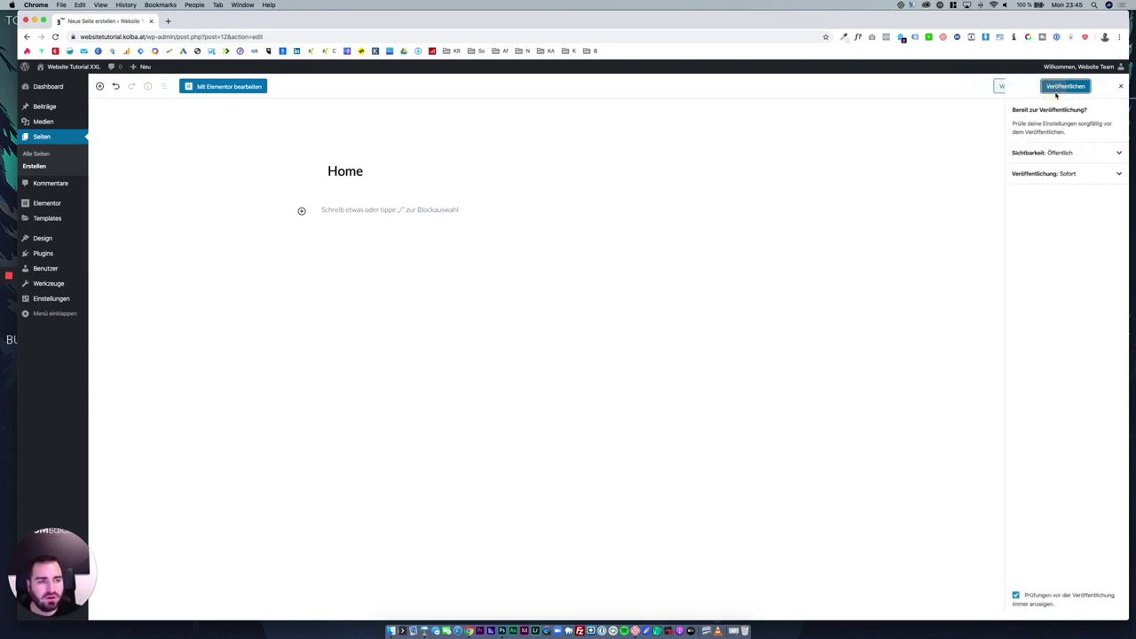
Publish the Home page, close the confirmation, and dismiss the block inserter unused.
{"action": "left_click", "coordinate": [1066, 88]}
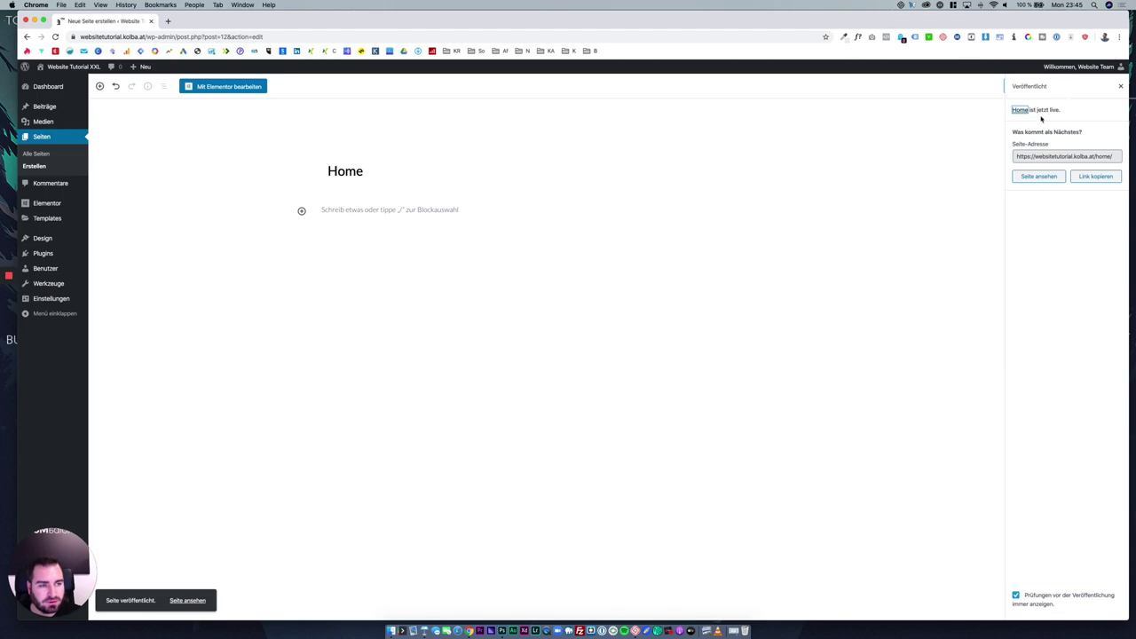
{"action": "left_click", "coordinate": [1120, 86]}
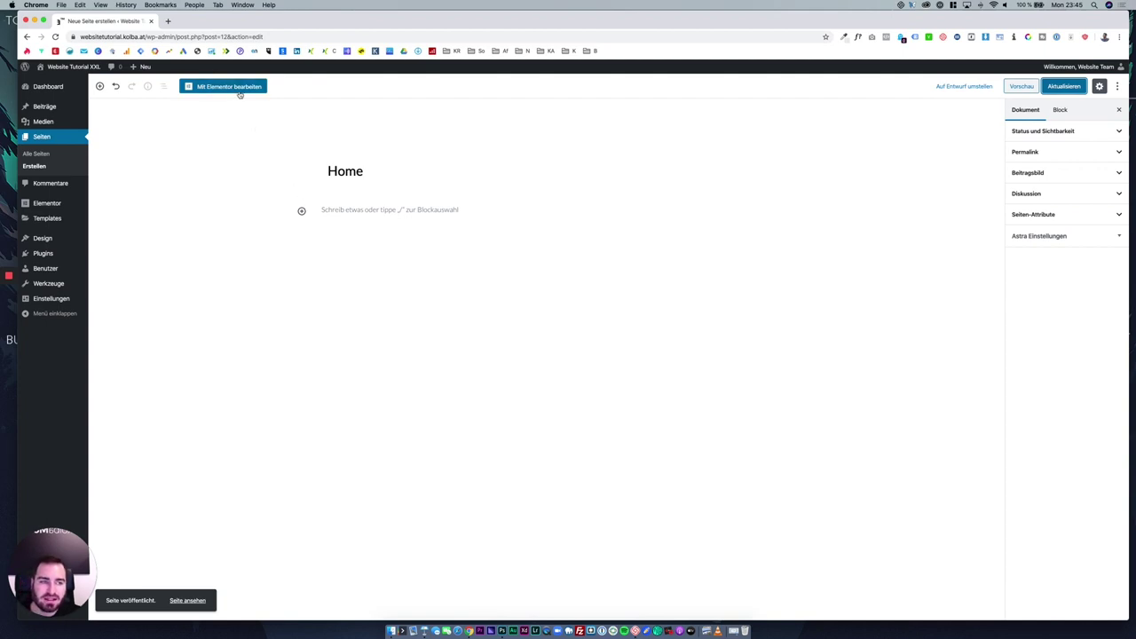
{"action": "left_click", "coordinate": [100, 86]}
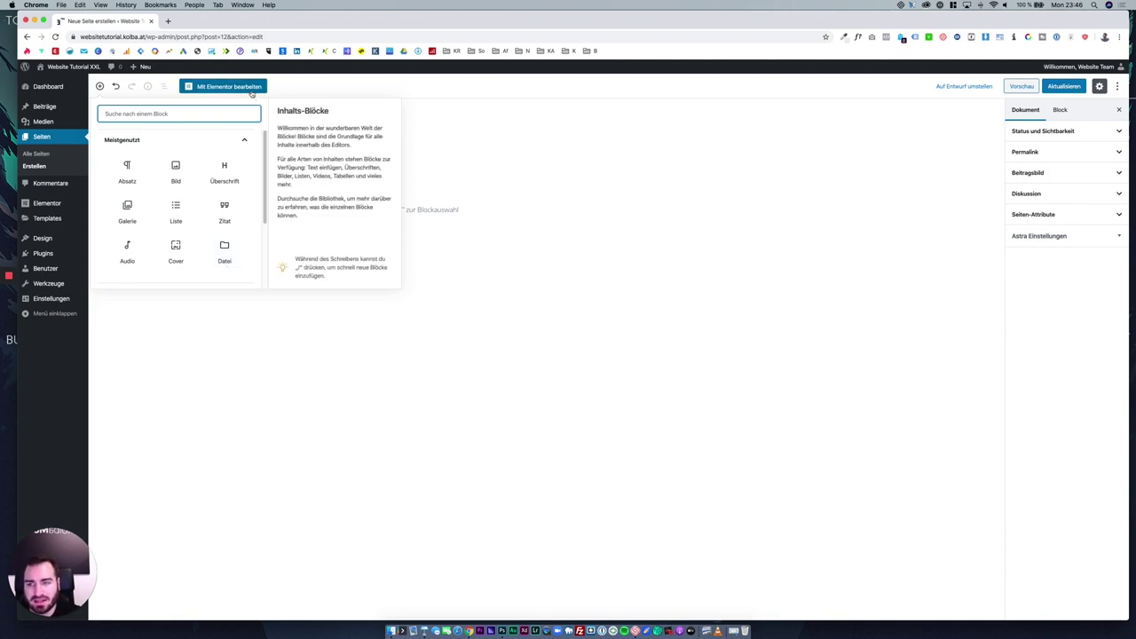
{"action": "left_click", "coordinate": [314, 86]}
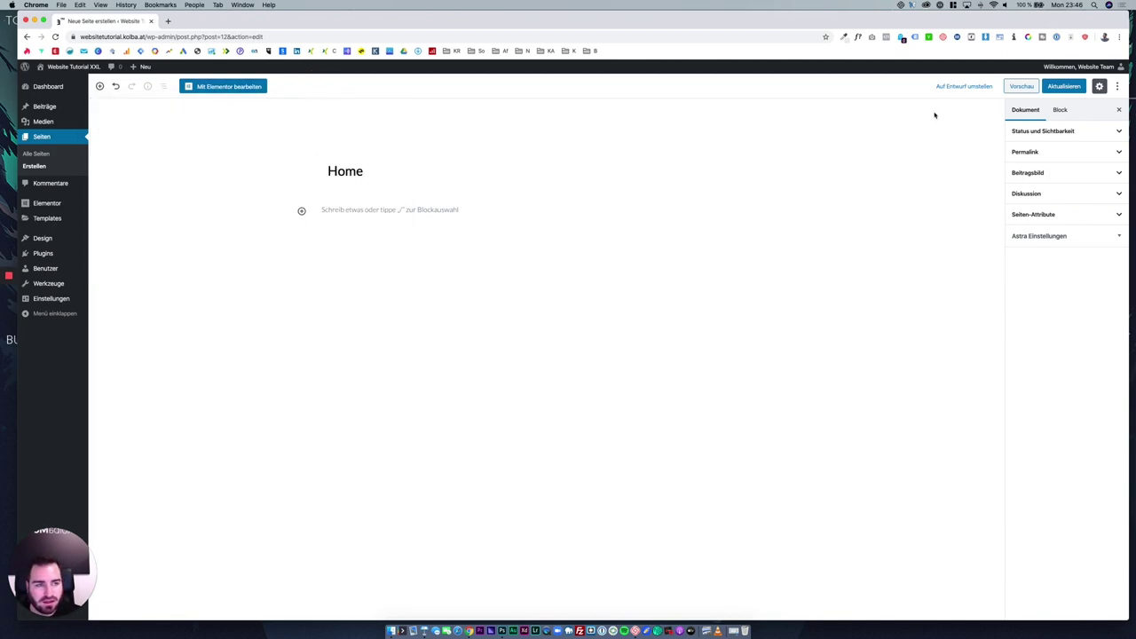
Tick Titel deaktivieren in the Astra settings and update the Home page.
{"action": "left_click", "coordinate": [1020, 86]}
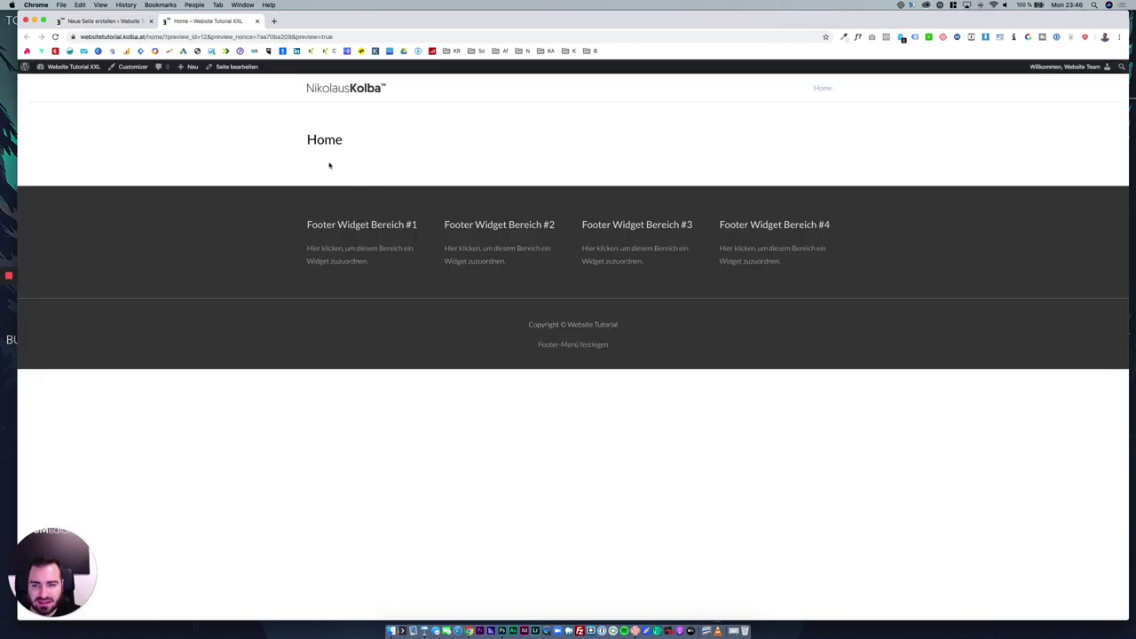
{"action": "left_click_drag", "start_coordinate": [307, 144], "coordinate": [358, 139]}
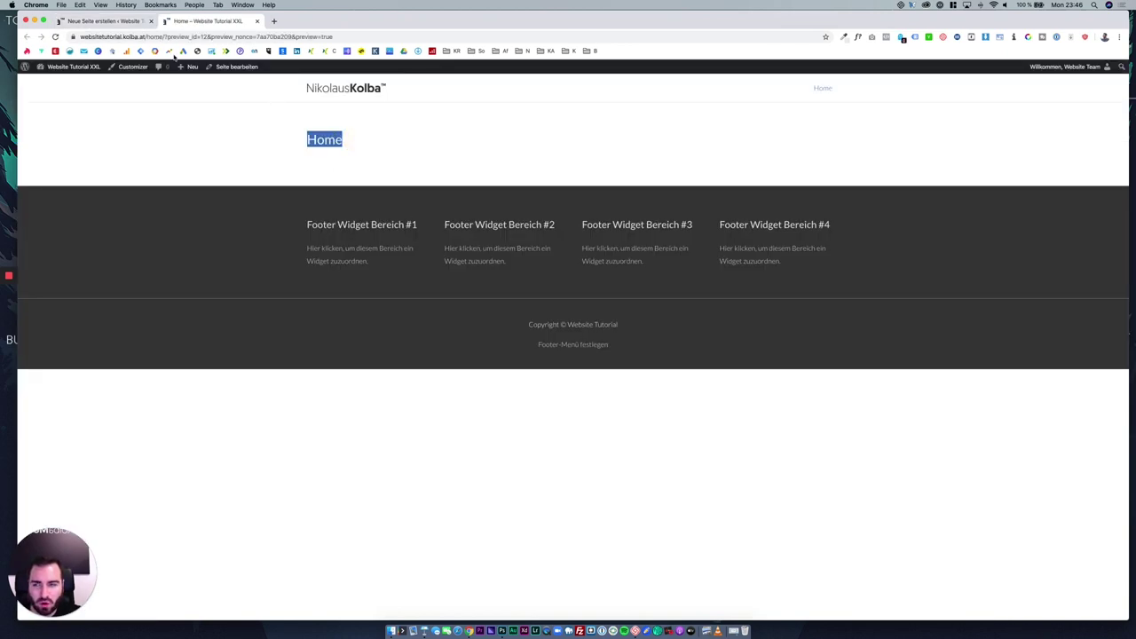
{"action": "left_click", "coordinate": [125, 20]}
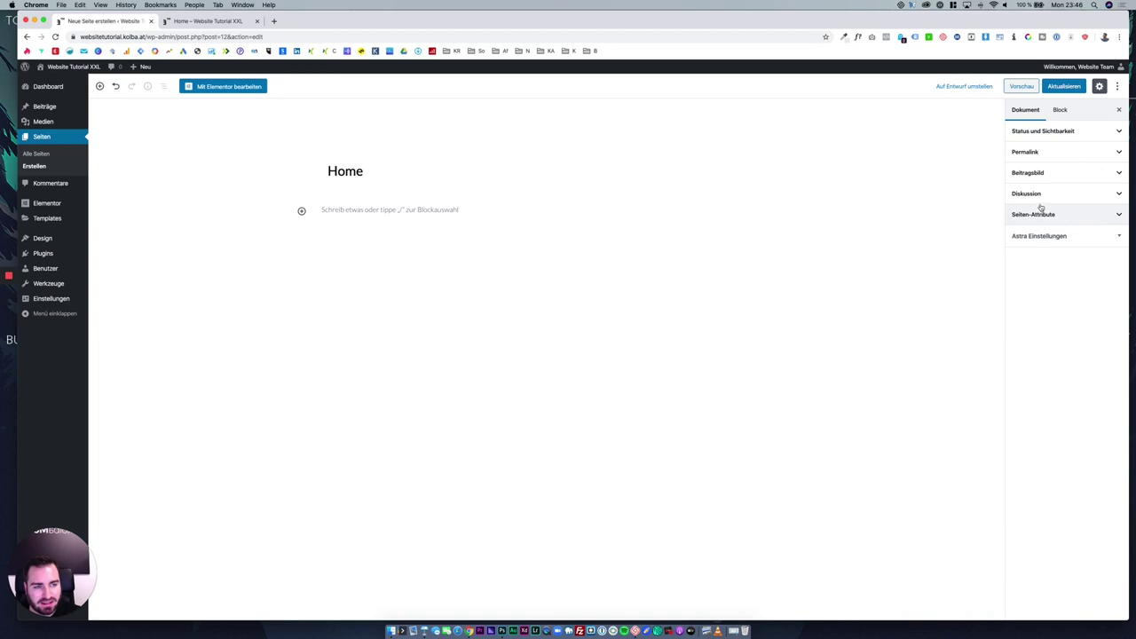
{"action": "left_click", "coordinate": [1056, 236]}
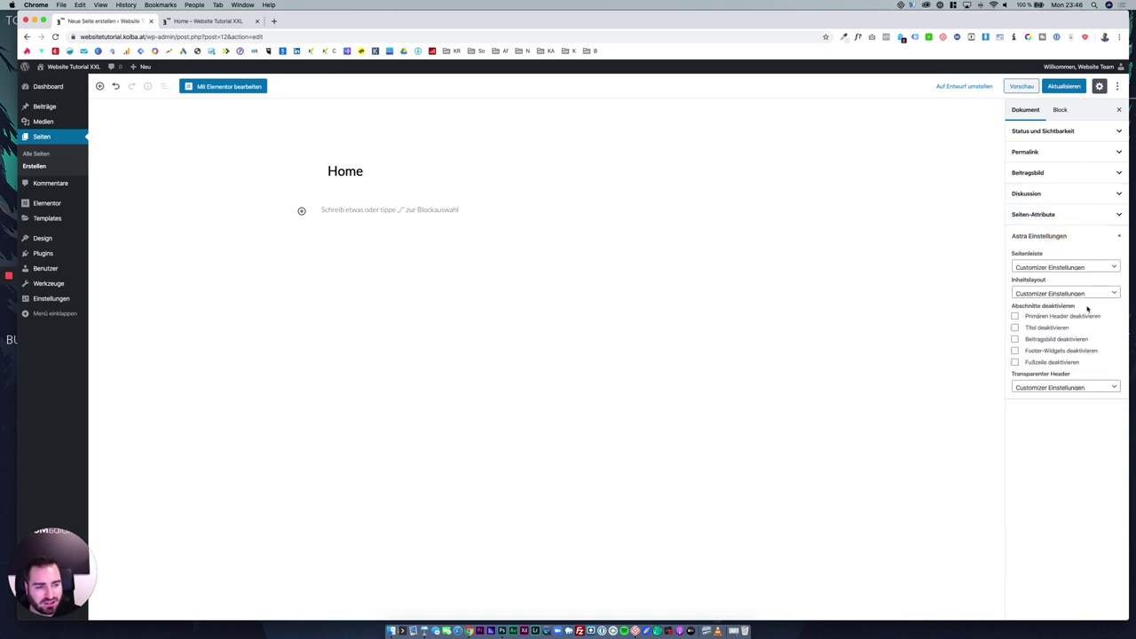
{"action": "left_click", "coordinate": [1033, 330]}
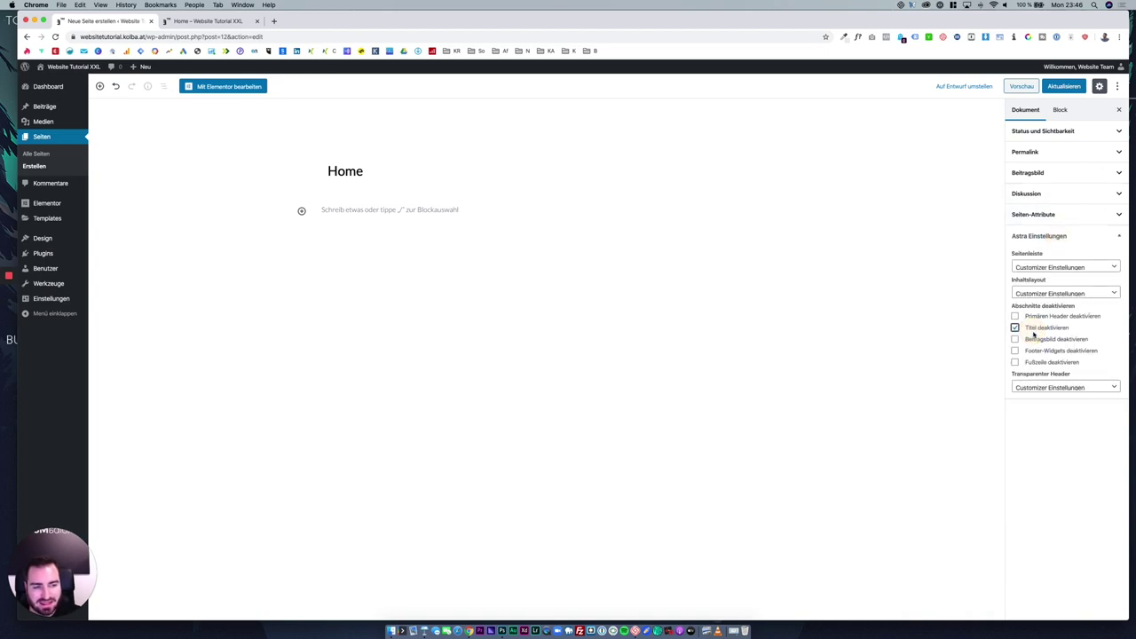
{"action": "left_click", "coordinate": [1075, 86]}
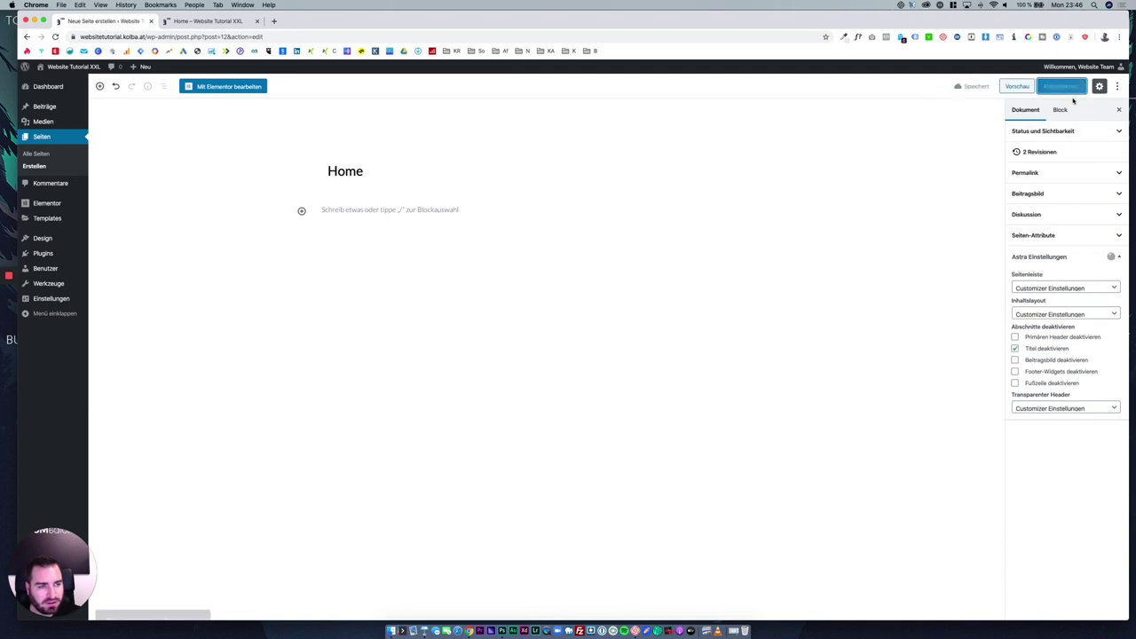
Preview the page without its title, then open it with Mit Elementor bearbeiten.
{"action": "left_click", "coordinate": [1020, 86]}
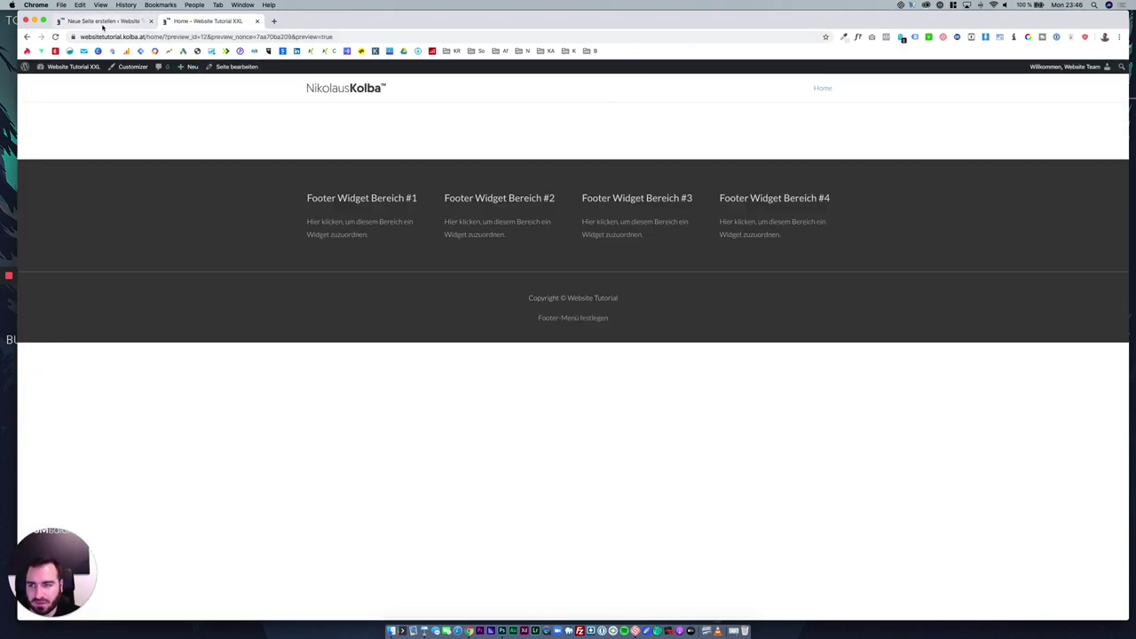
{"action": "left_click", "coordinate": [106, 20]}
{"action": "left_click", "coordinate": [256, 20]}
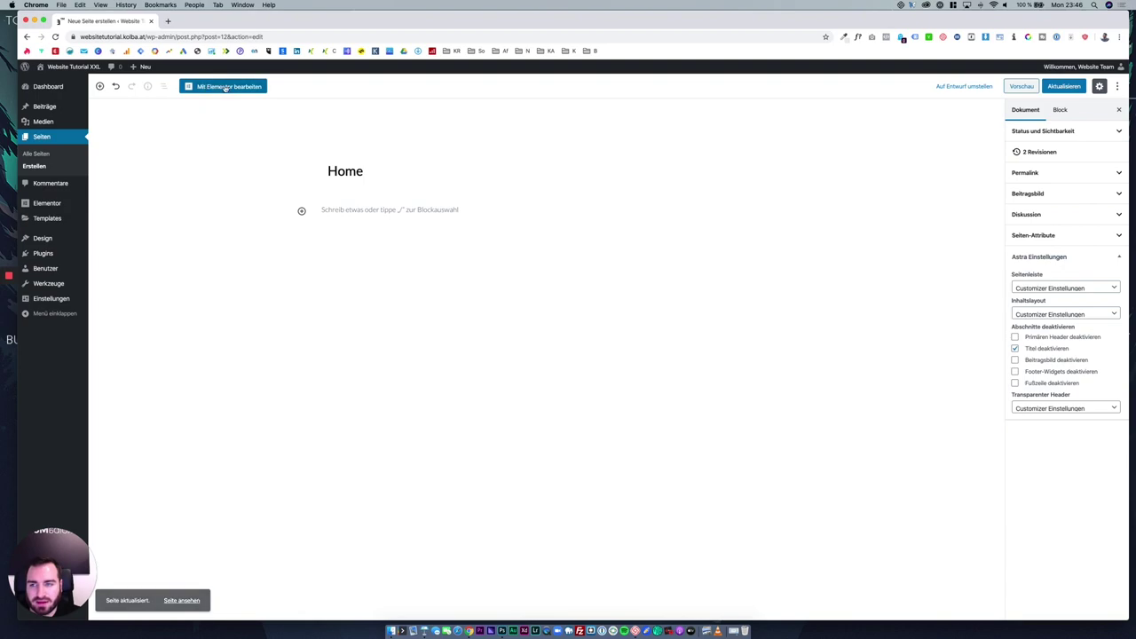
{"action": "left_click", "coordinate": [226, 87]}
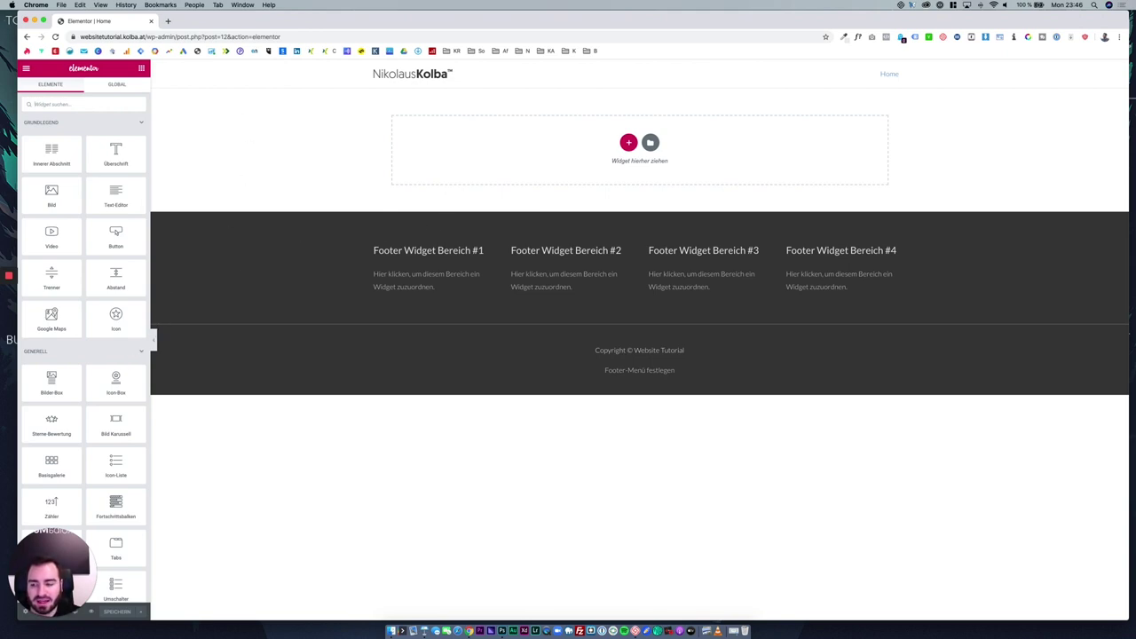
Drop a two-column Innerer Abschnitt into the empty section, then delete it.
{"action": "left_click_drag", "start_coordinate": [53, 563], "coordinate": [1073, 525]}
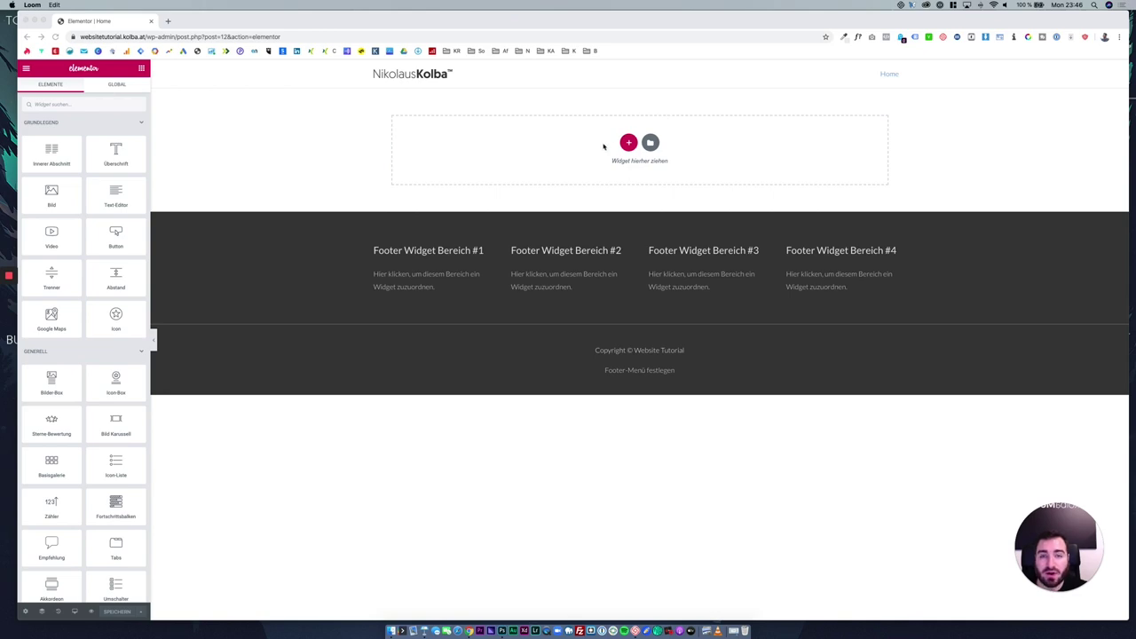
{"action": "left_click", "coordinate": [51, 147]}
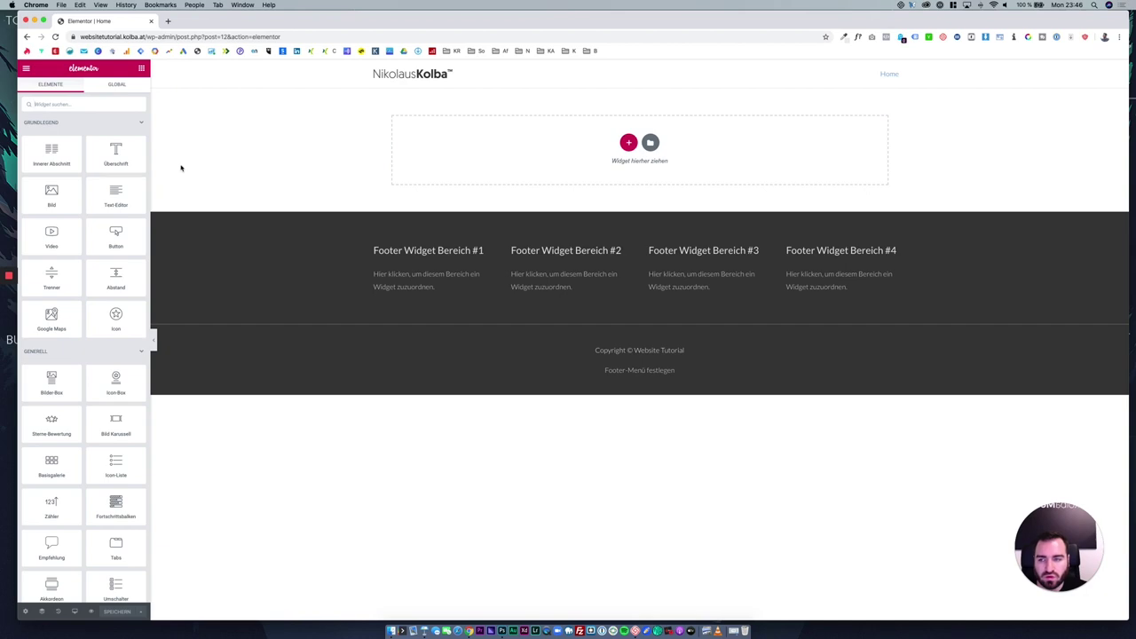
{"action": "left_click_drag", "start_coordinate": [52, 151], "coordinate": [622, 133]}
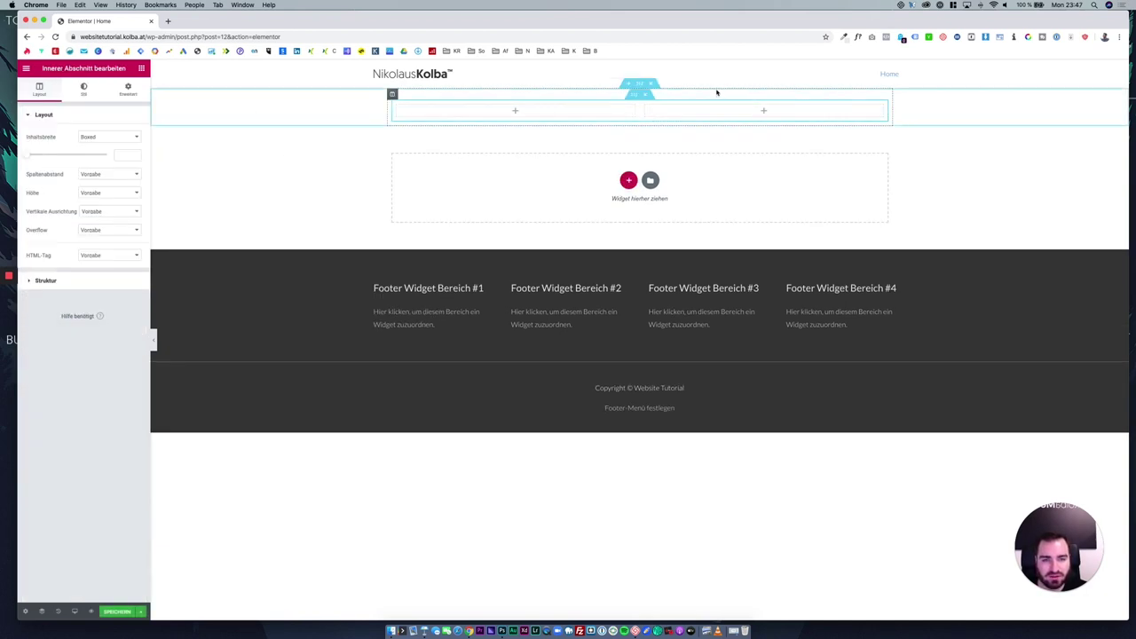
{"action": "left_click", "coordinate": [648, 96]}
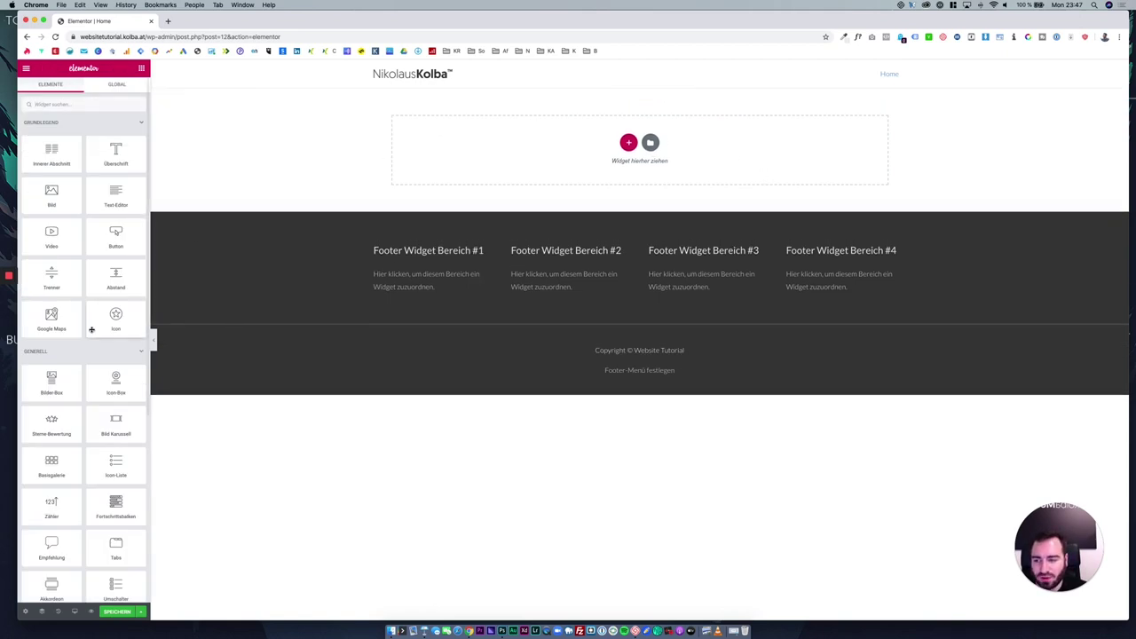
{"action": "scroll", "coordinate": [98, 337], "scroll_direction": "down", "scroll_amount": 6}
{"action": "scroll", "coordinate": [102, 354], "scroll_direction": "up", "scroll_amount": 8}
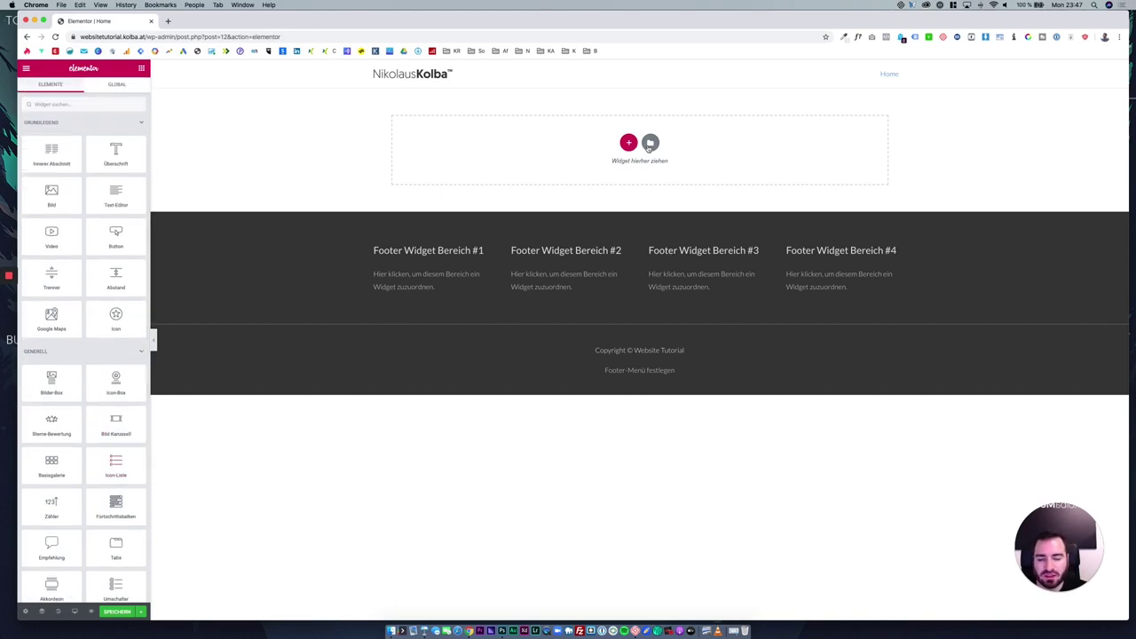
{"action": "left_click", "coordinate": [650, 144]}
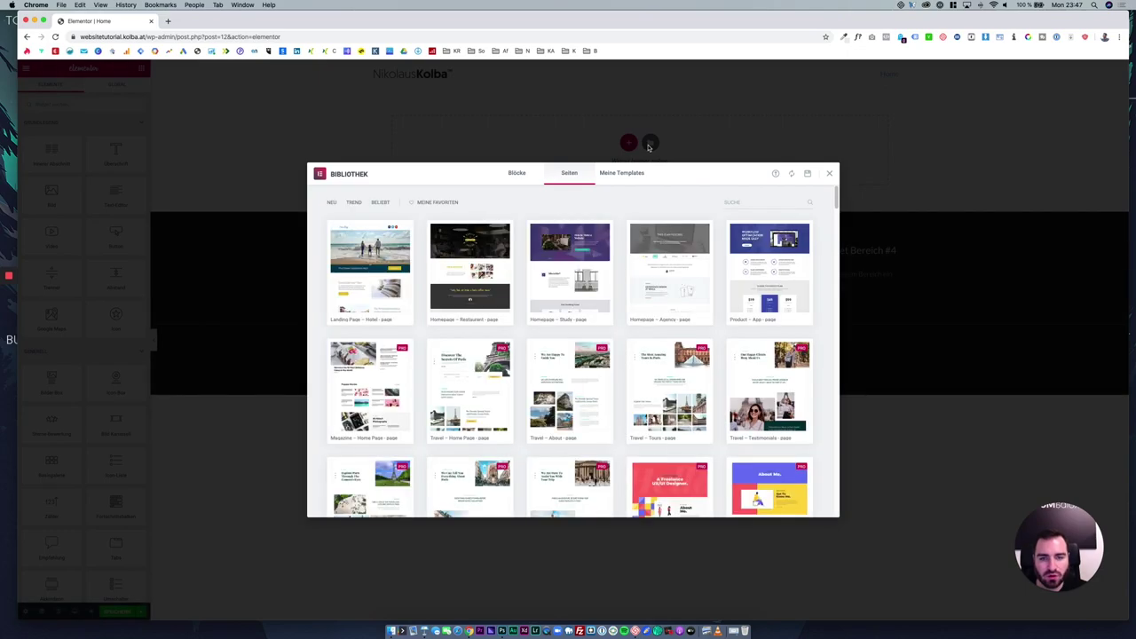
{"action": "left_click", "coordinate": [830, 174]}
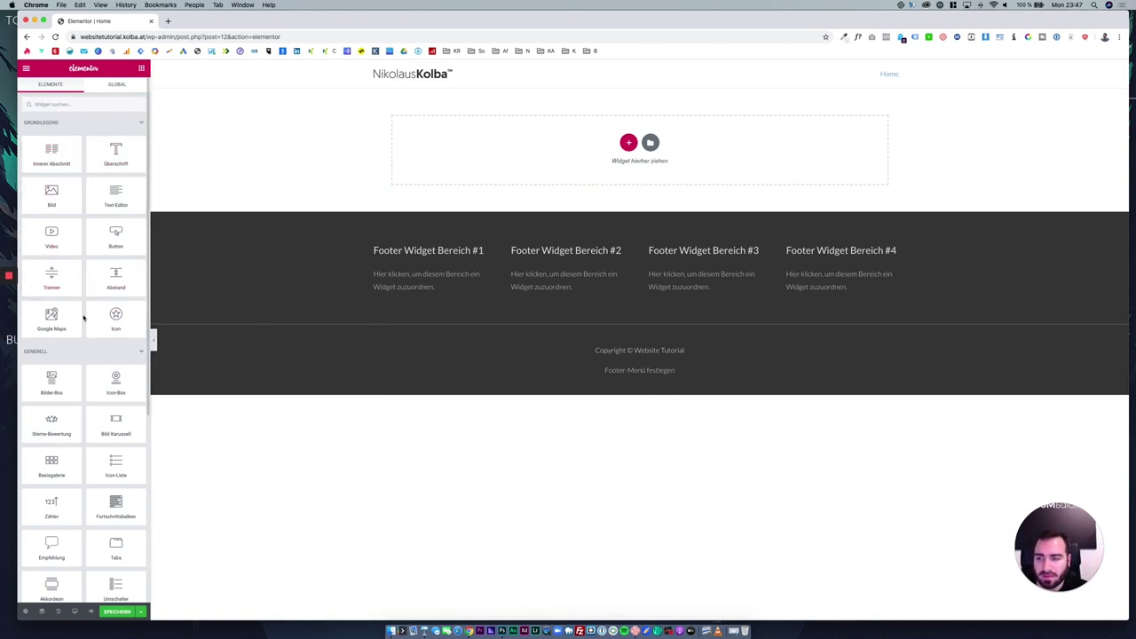
{"action": "scroll", "coordinate": [86, 319], "scroll_direction": "down", "scroll_amount": 5}
{"action": "scroll", "coordinate": [89, 327], "scroll_direction": "down", "scroll_amount": 3}
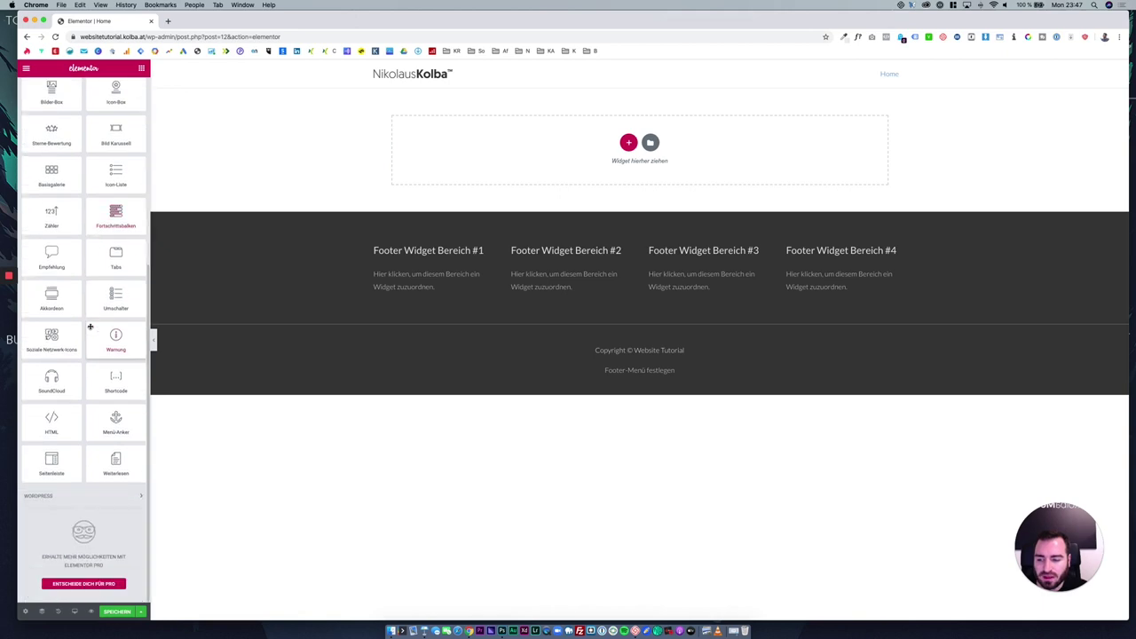
{"action": "left_click", "coordinate": [122, 497]}
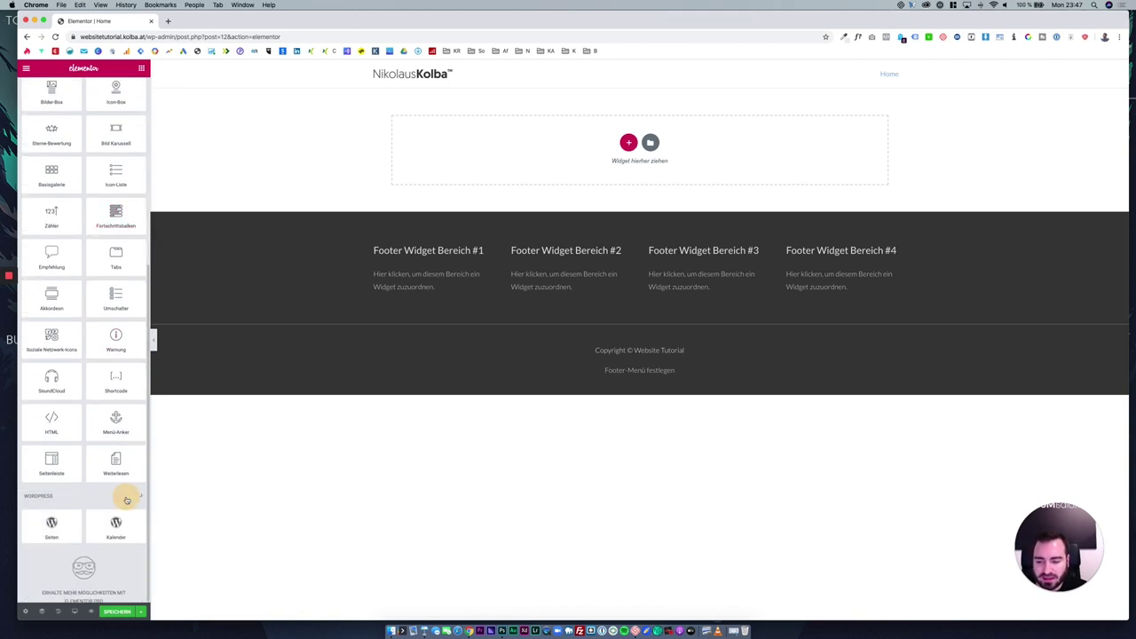
{"action": "left_click", "coordinate": [127, 501]}
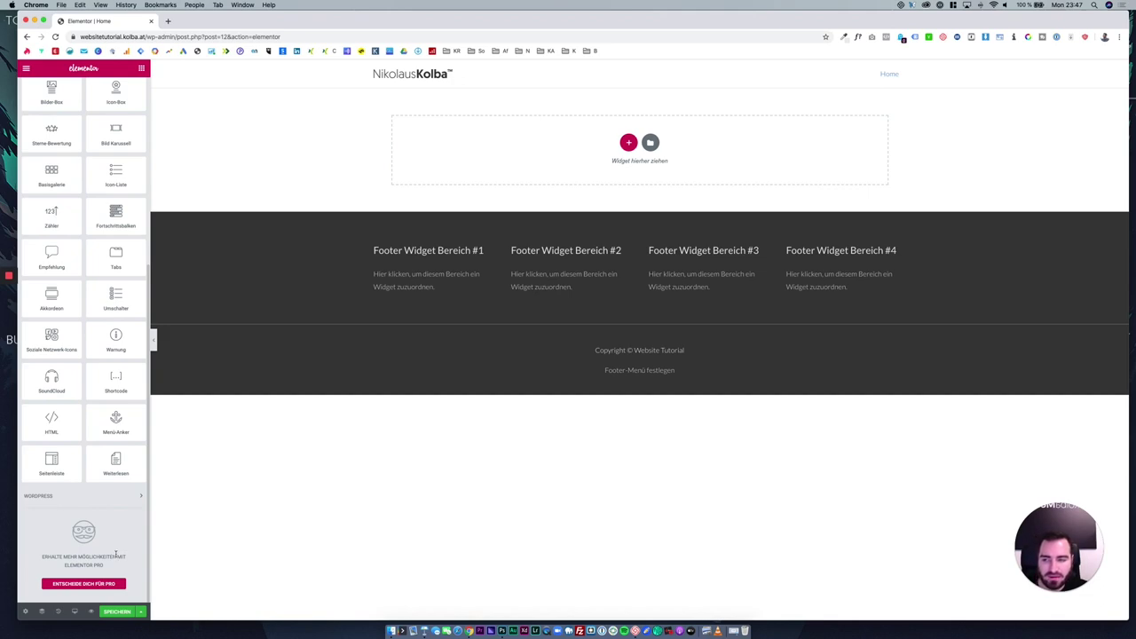
{"action": "scroll", "coordinate": [115, 554], "scroll_direction": "up", "scroll_amount": 8}
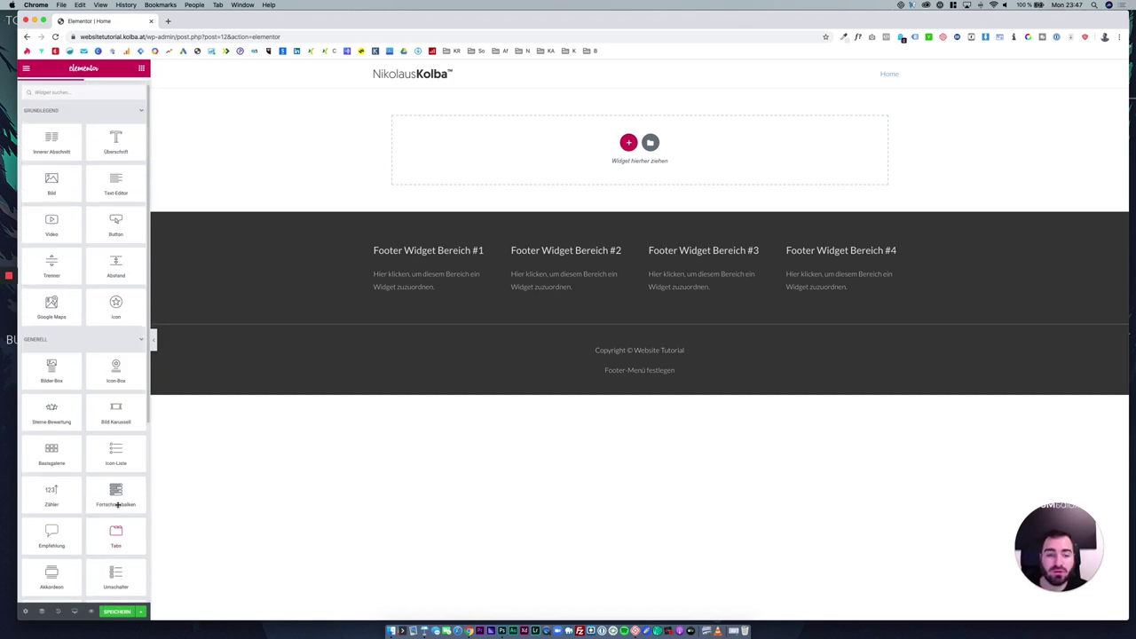
{"action": "scroll", "coordinate": [113, 488], "scroll_direction": "up", "scroll_amount": 1}
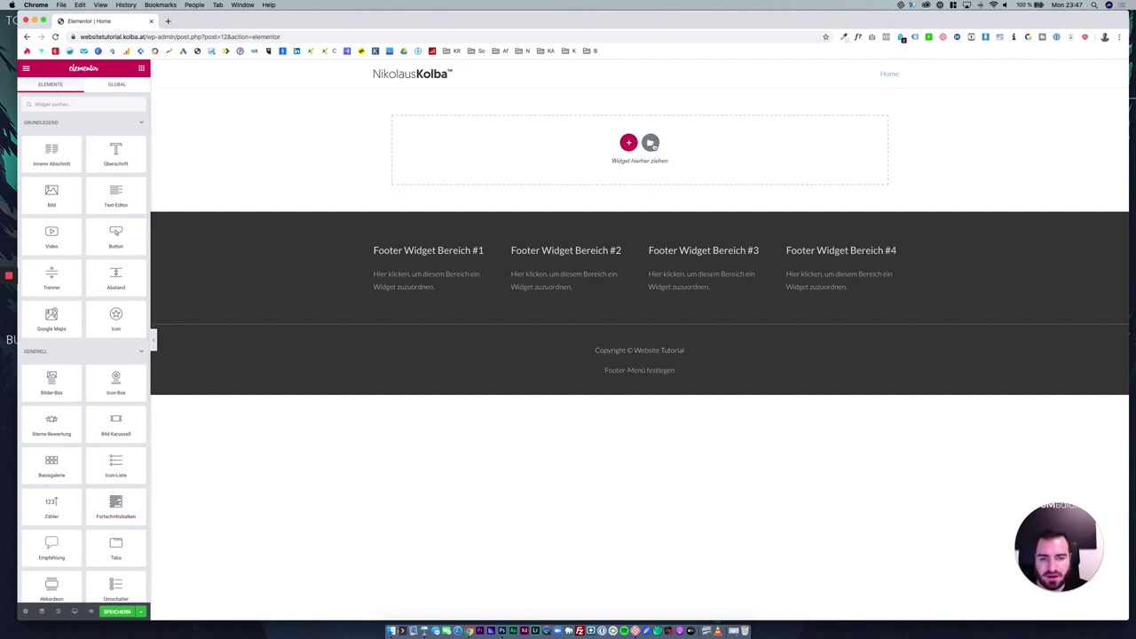
Open the Elementor template library and browse the Seiten page templates.
{"action": "left_click", "coordinate": [651, 143]}
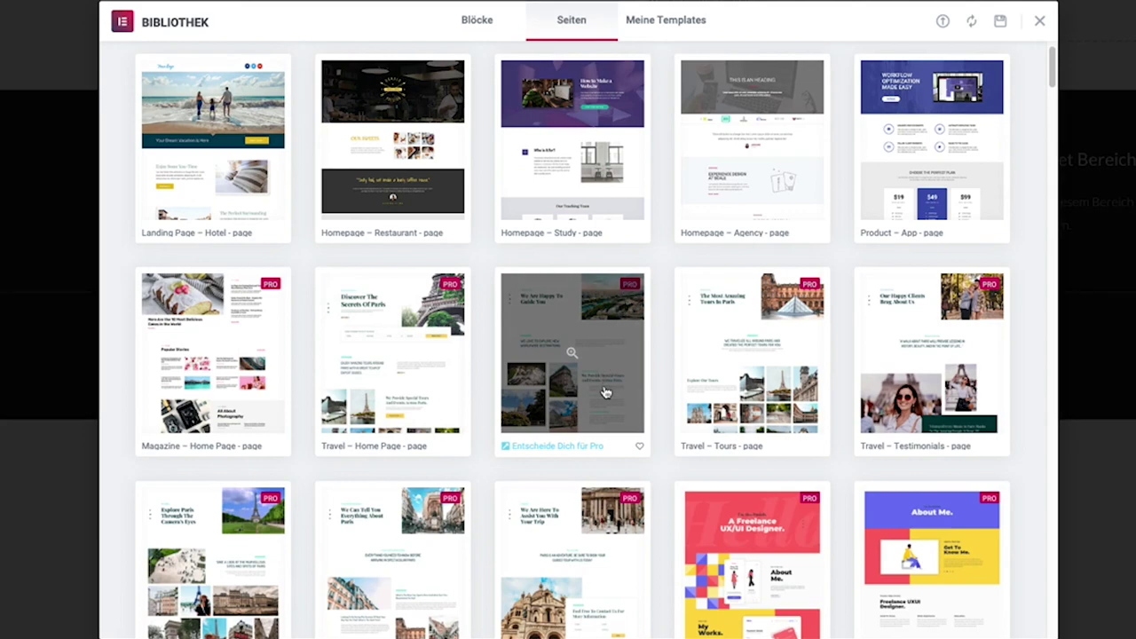
{"action": "scroll", "coordinate": [645, 379], "scroll_direction": "up", "scroll_amount": 1}
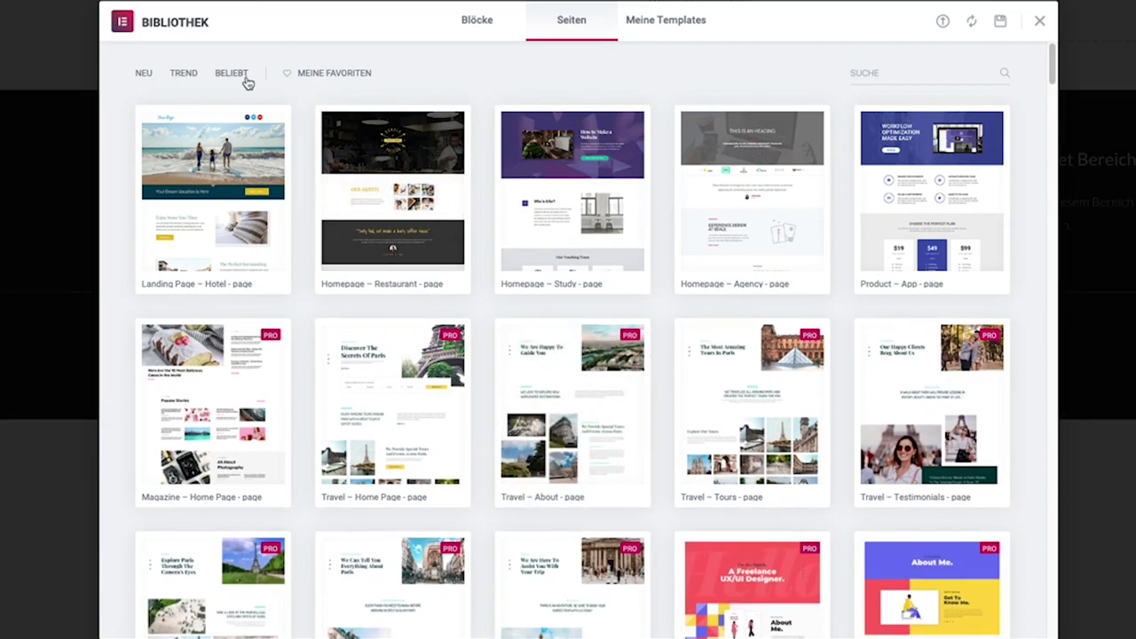
{"action": "scroll", "coordinate": [672, 302], "scroll_direction": "down", "scroll_amount": 10}
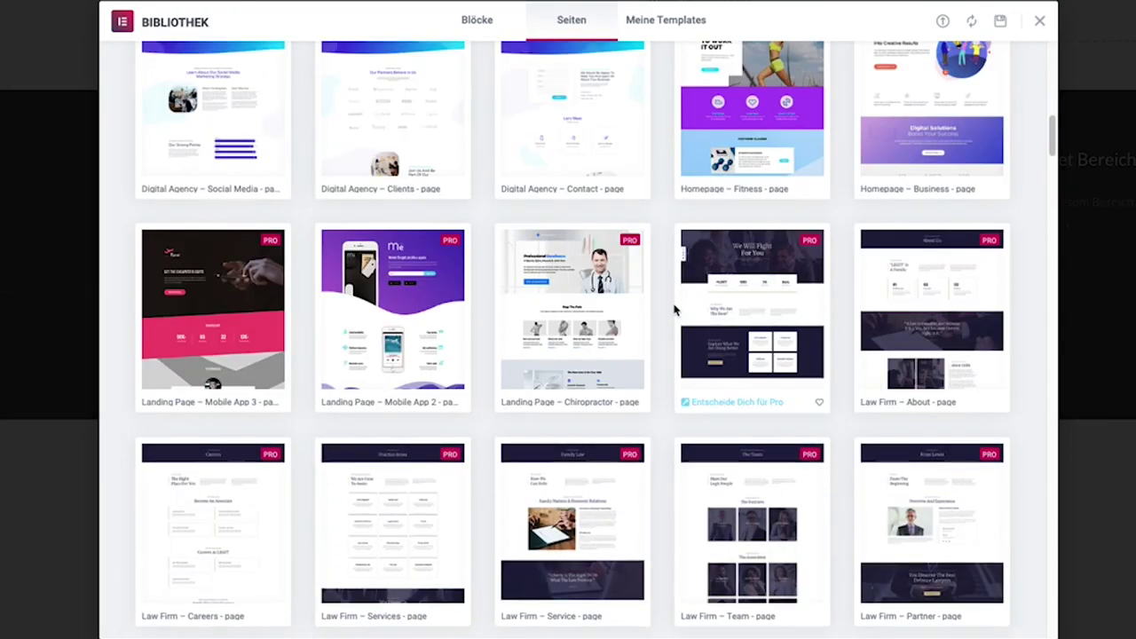
{"action": "scroll", "coordinate": [663, 340], "scroll_direction": "down", "scroll_amount": 1}
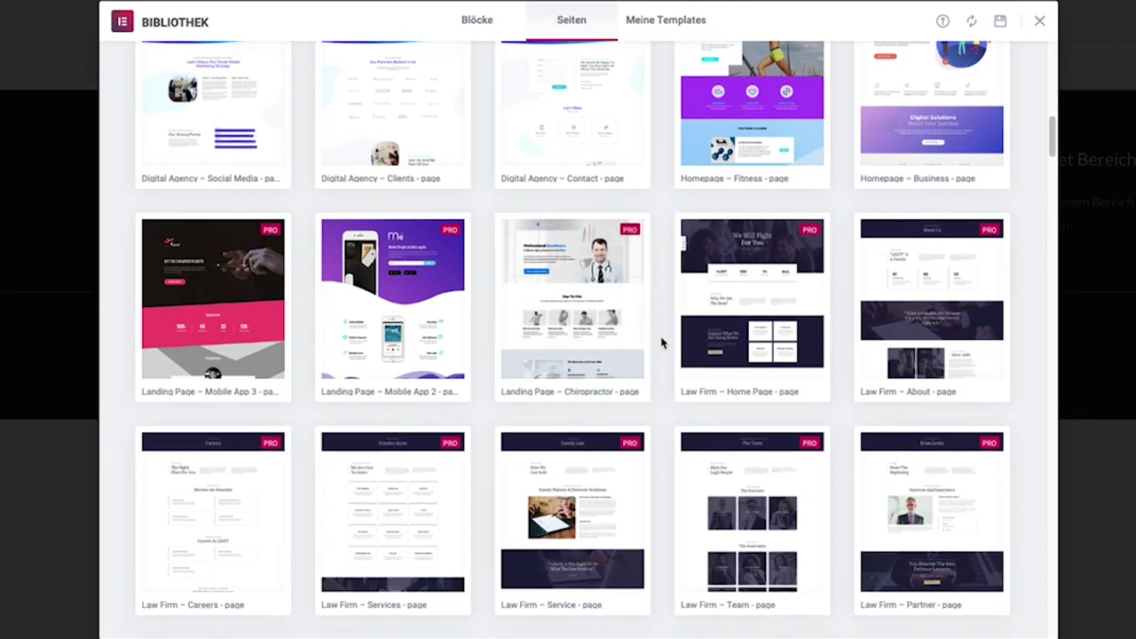
{"action": "scroll", "coordinate": [662, 340], "scroll_direction": "down", "scroll_amount": 3}
{"action": "scroll", "coordinate": [664, 338], "scroll_direction": "up", "scroll_amount": 15}
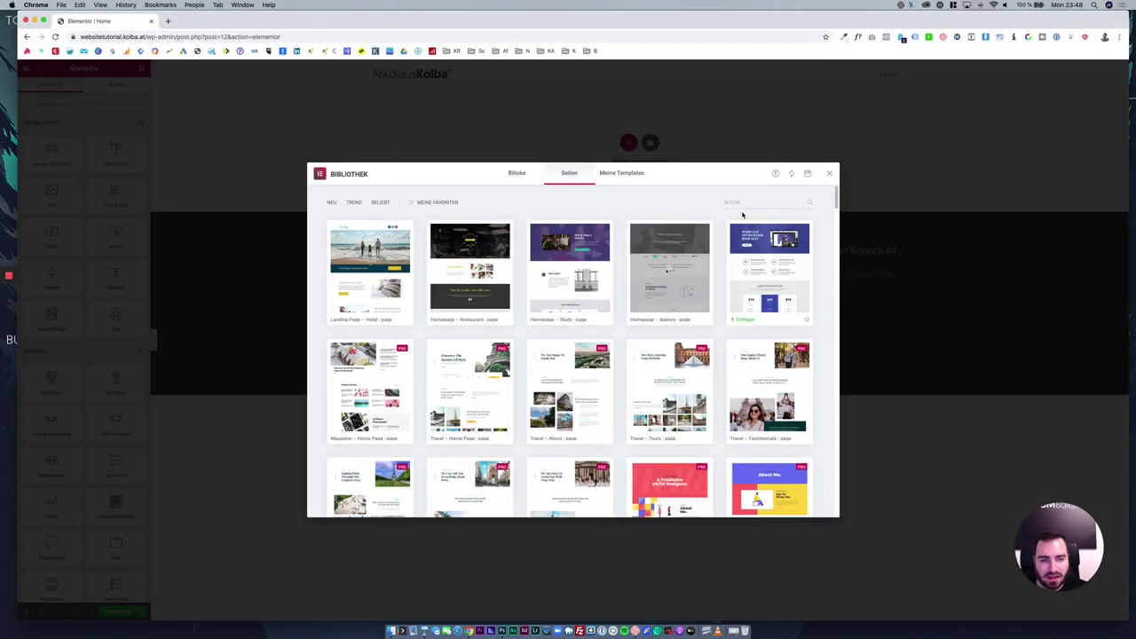
Search the page templates for 'home' and scroll through the homepage designs.
{"action": "left_click", "coordinate": [739, 202]}
{"action": "type", "text": "home"}
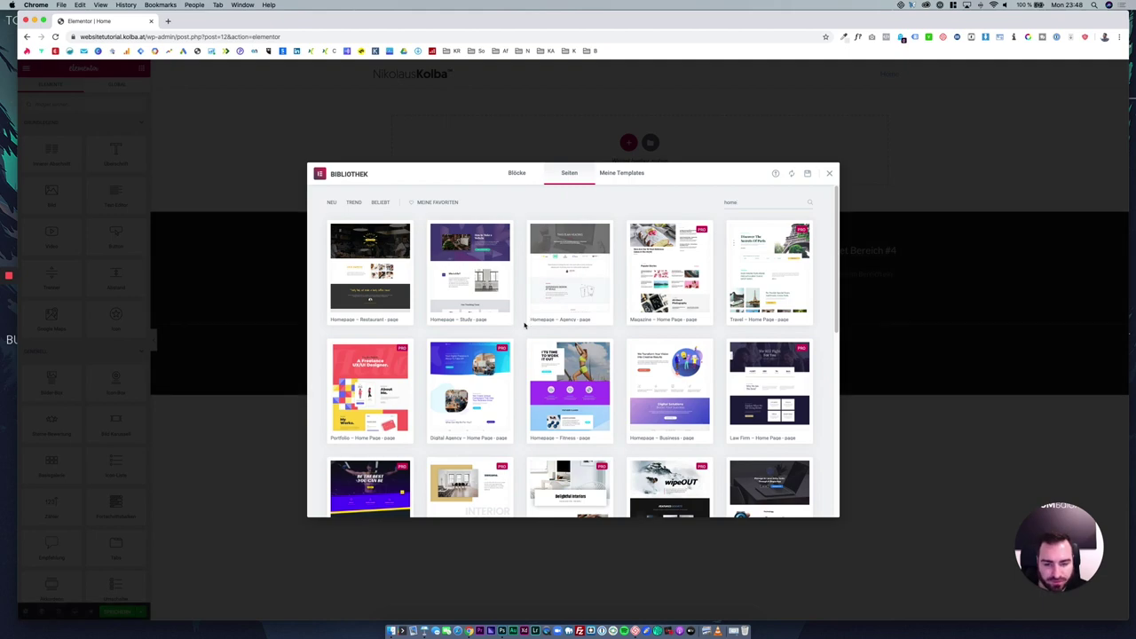
{"action": "scroll", "coordinate": [524, 327], "scroll_direction": "down", "scroll_amount": 2}
{"action": "scroll", "coordinate": [524, 326], "scroll_direction": "down", "scroll_amount": 3}
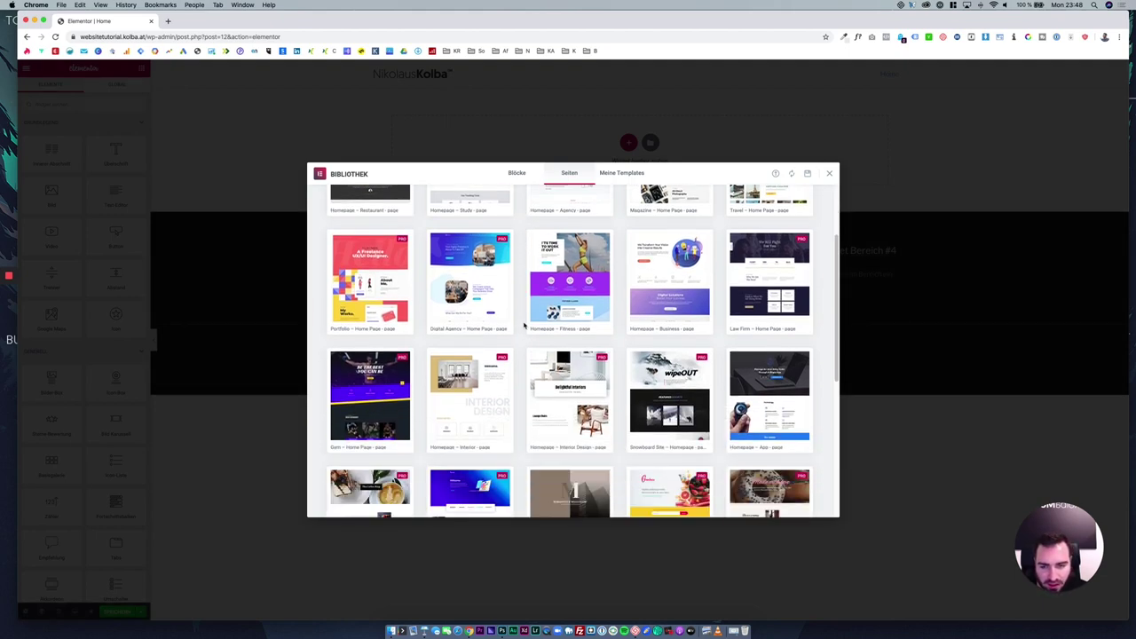
{"action": "scroll", "coordinate": [523, 327], "scroll_direction": "down", "scroll_amount": 2}
{"action": "scroll", "coordinate": [525, 324], "scroll_direction": "up", "scroll_amount": 6}
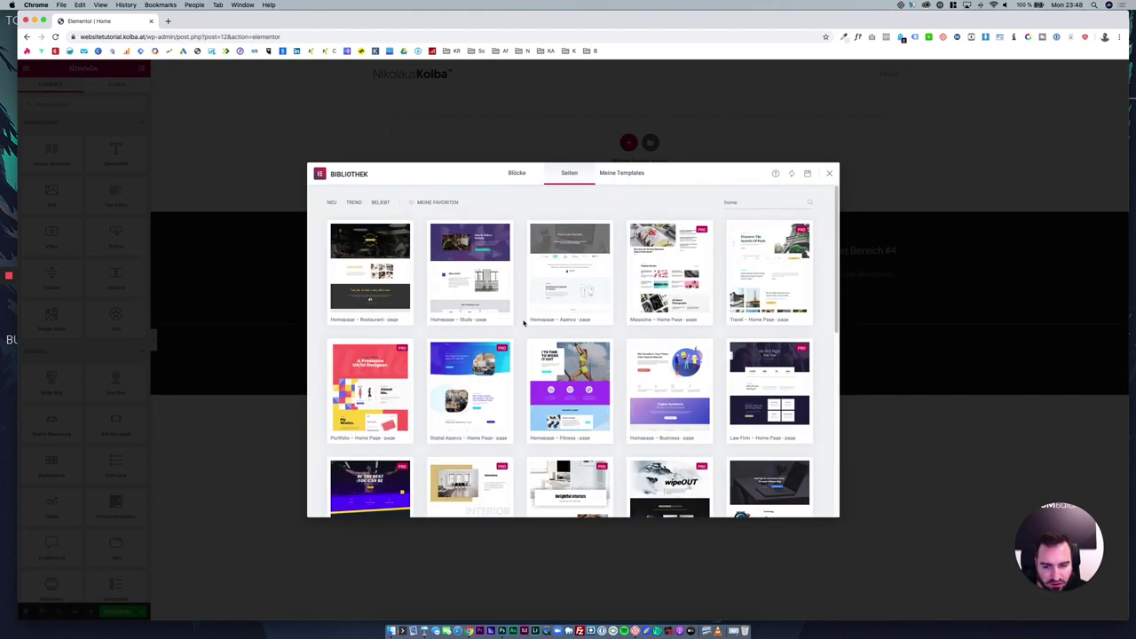
Preview the purple 'How to Make a Website' course template and scroll through it.
{"action": "left_click", "coordinate": [468, 275]}
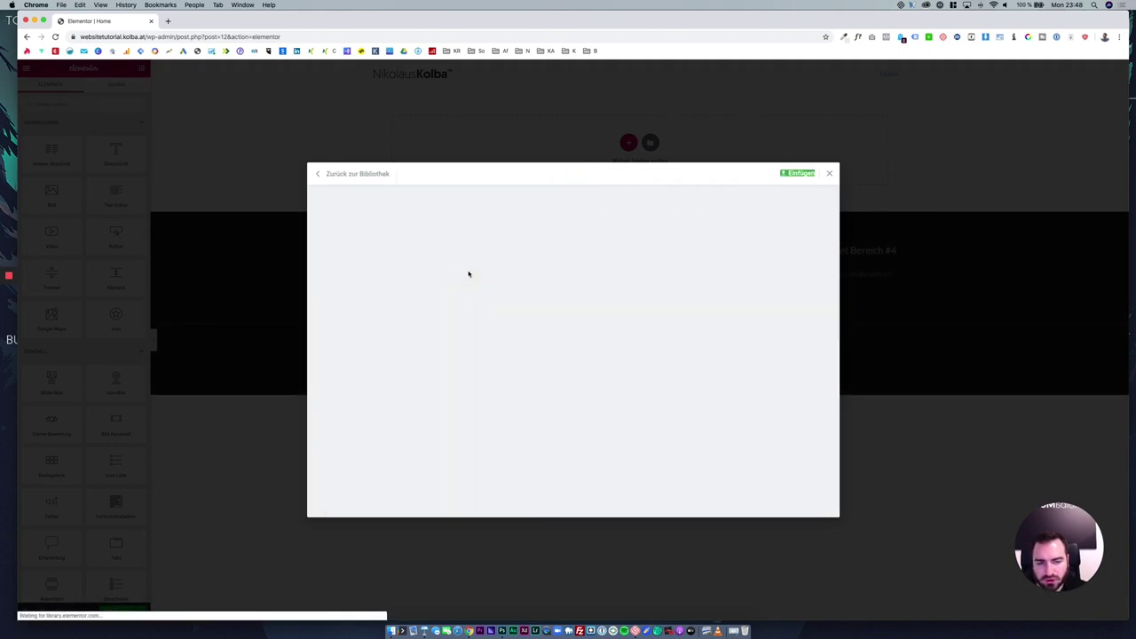
{"action": "left_click", "coordinate": [319, 174]}
{"action": "mouse_move", "coordinate": [475, 285]}
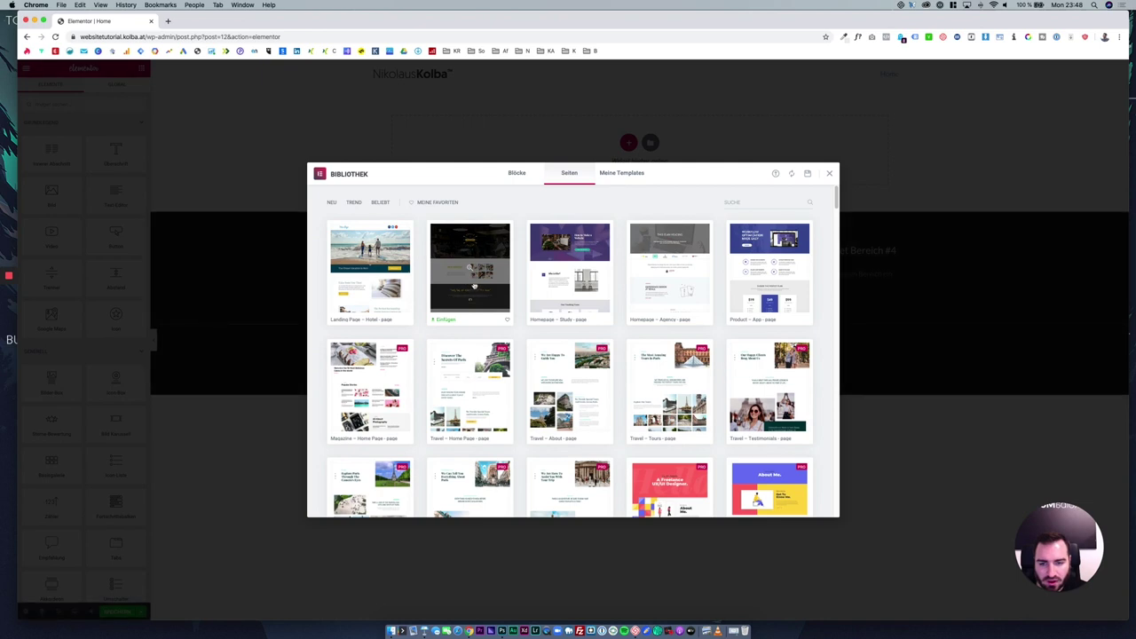
{"action": "left_click", "coordinate": [569, 271]}
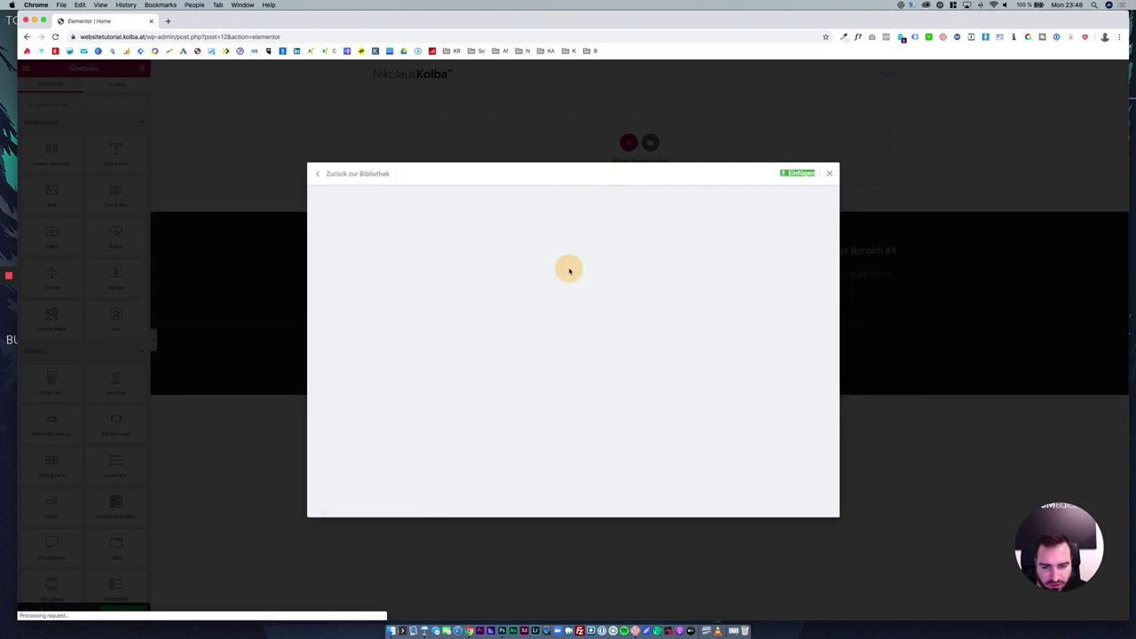
{"action": "scroll", "coordinate": [558, 340], "scroll_direction": "down", "scroll_amount": 10}
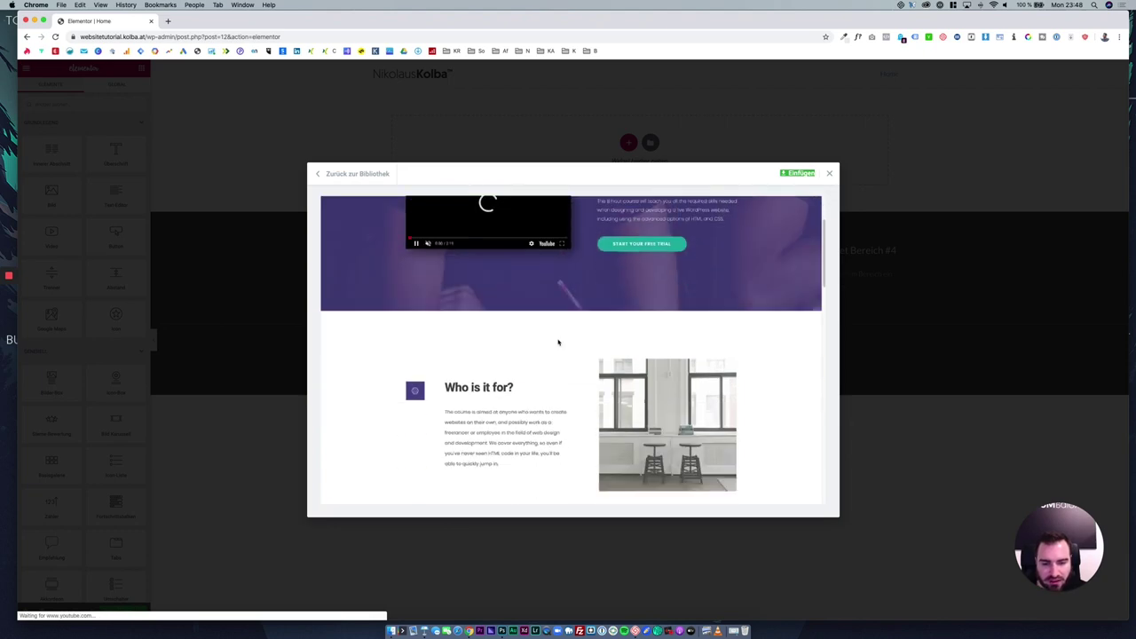
{"action": "scroll", "coordinate": [558, 341], "scroll_direction": "down", "scroll_amount": 8}
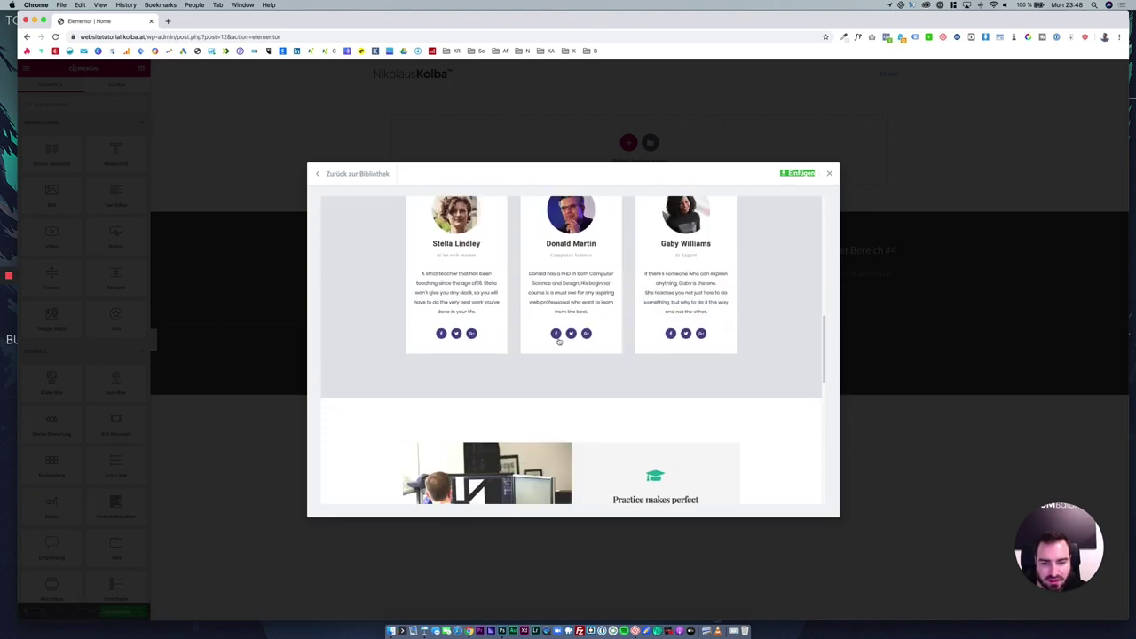
{"action": "scroll", "coordinate": [559, 339], "scroll_direction": "down", "scroll_amount": 5}
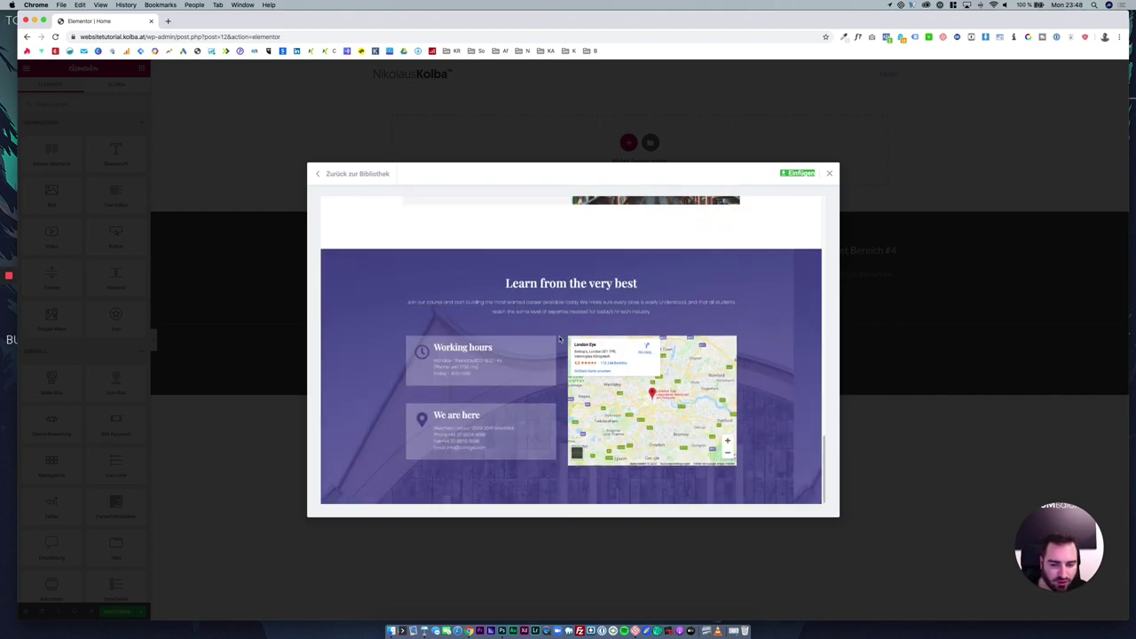
{"action": "scroll", "coordinate": [559, 339], "scroll_direction": "up", "scroll_amount": 20}
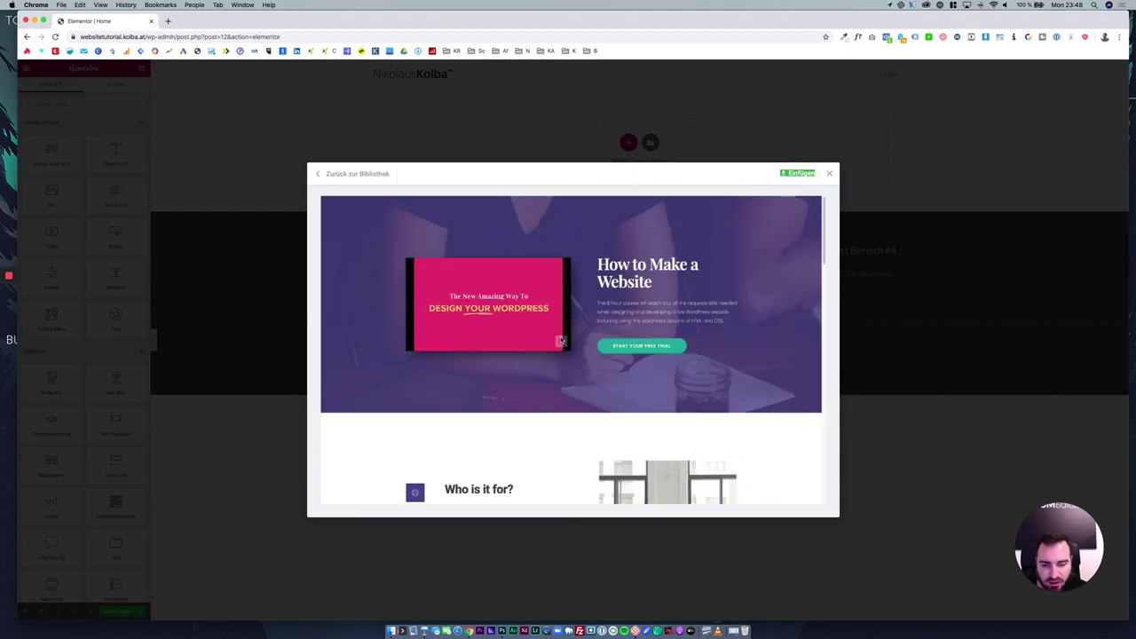
Insert that template into the Home page, connecting the library via Erste Schritte.
{"action": "left_click", "coordinate": [329, 178]}
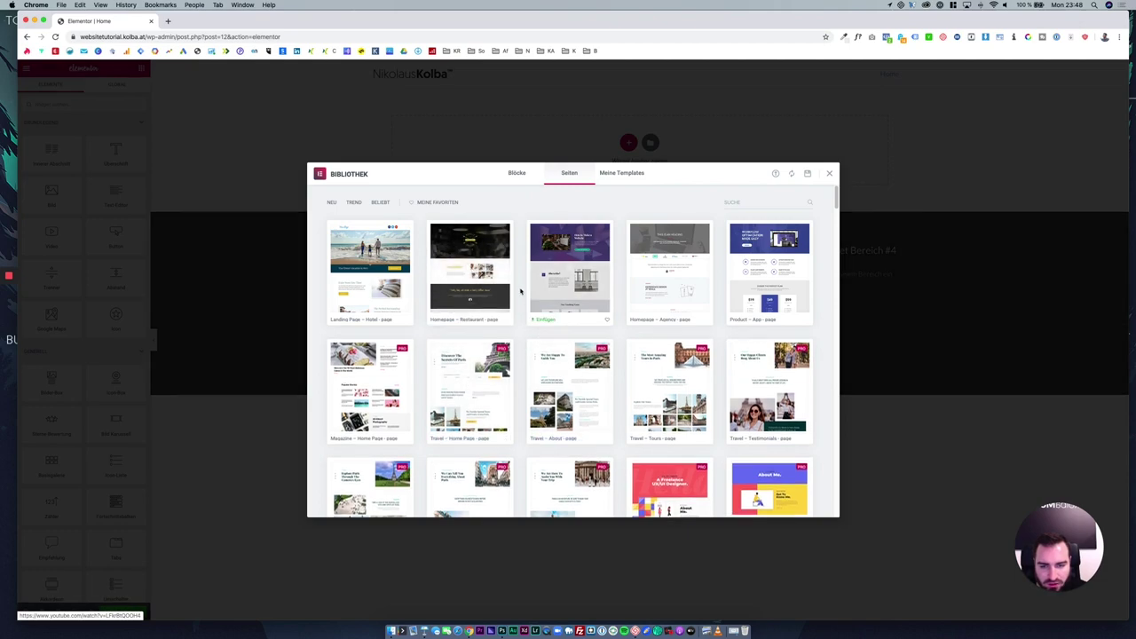
{"action": "left_click", "coordinate": [546, 320]}
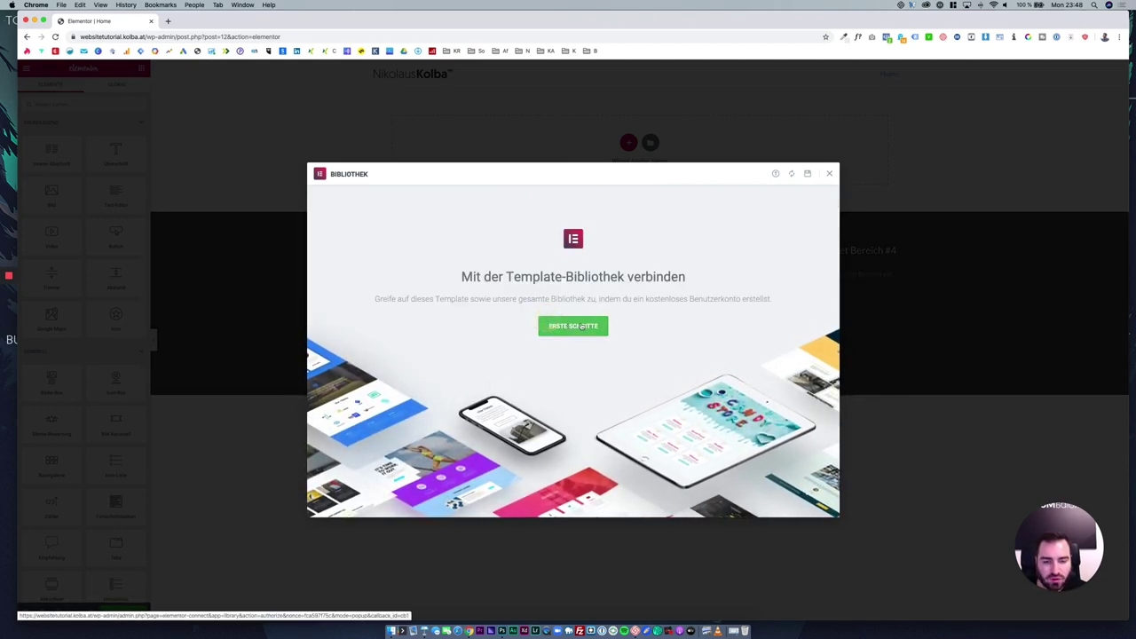
{"action": "left_click", "coordinate": [581, 326]}
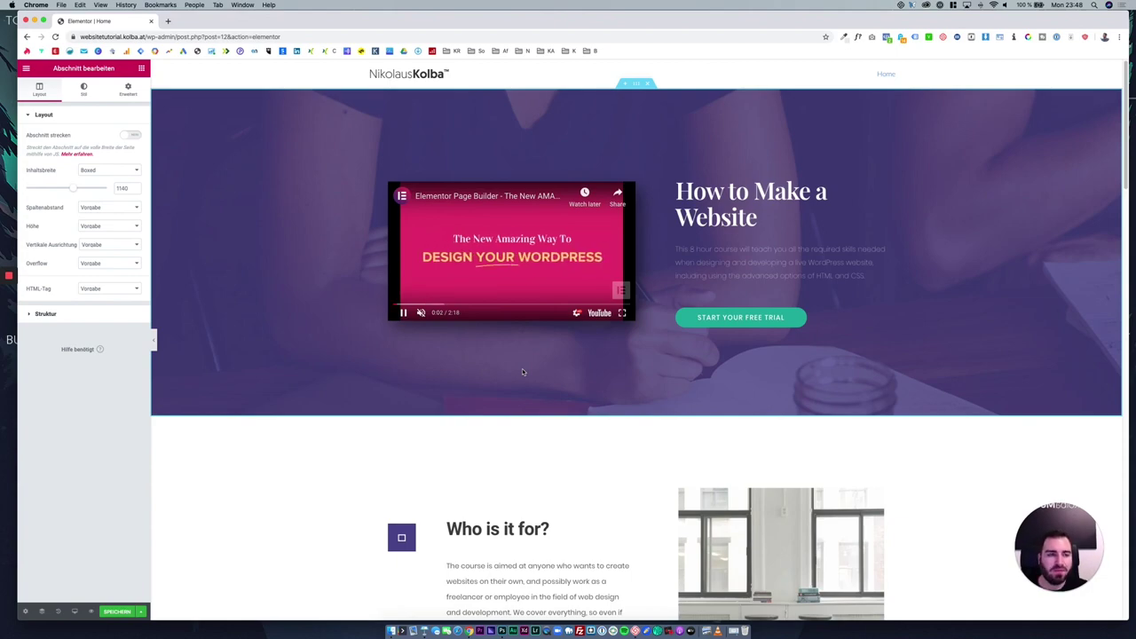
{"action": "scroll", "coordinate": [611, 397], "scroll_direction": "down", "scroll_amount": 5}
{"action": "scroll", "coordinate": [611, 397], "scroll_direction": "down", "scroll_amount": 10}
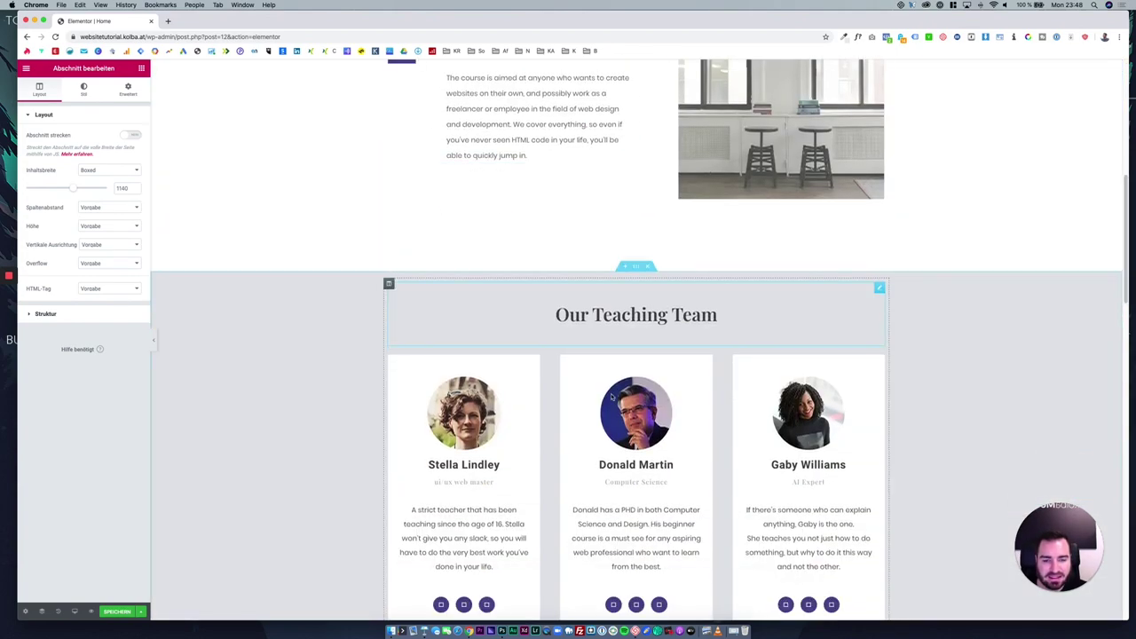
{"action": "scroll", "coordinate": [611, 397], "scroll_direction": "down", "scroll_amount": 11}
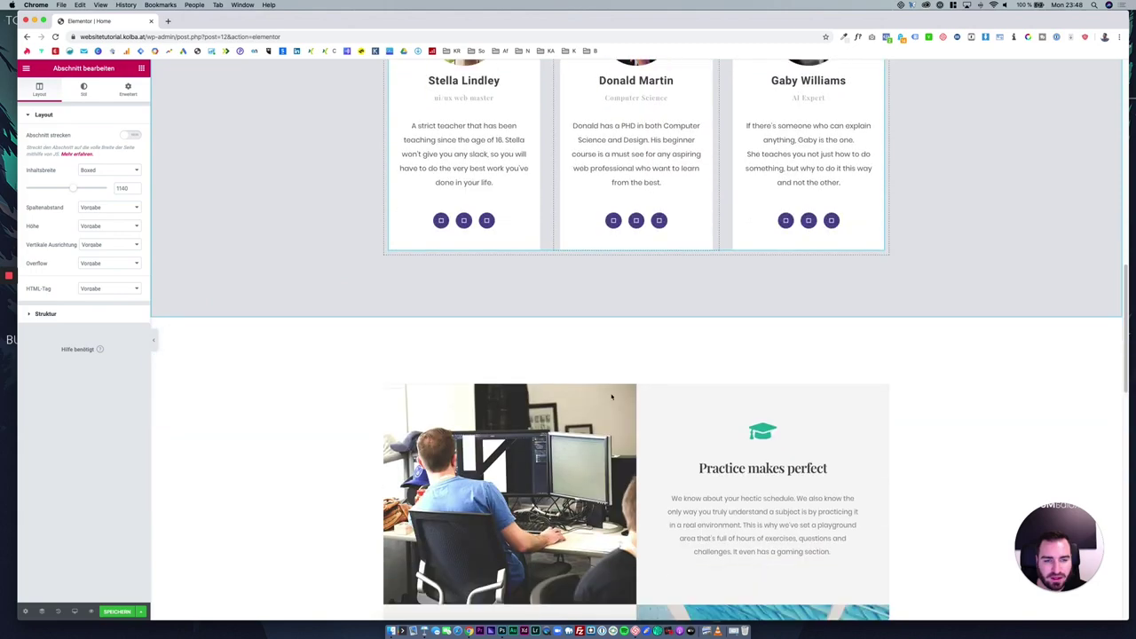
{"action": "scroll", "coordinate": [620, 413], "scroll_direction": "down", "scroll_amount": 12}
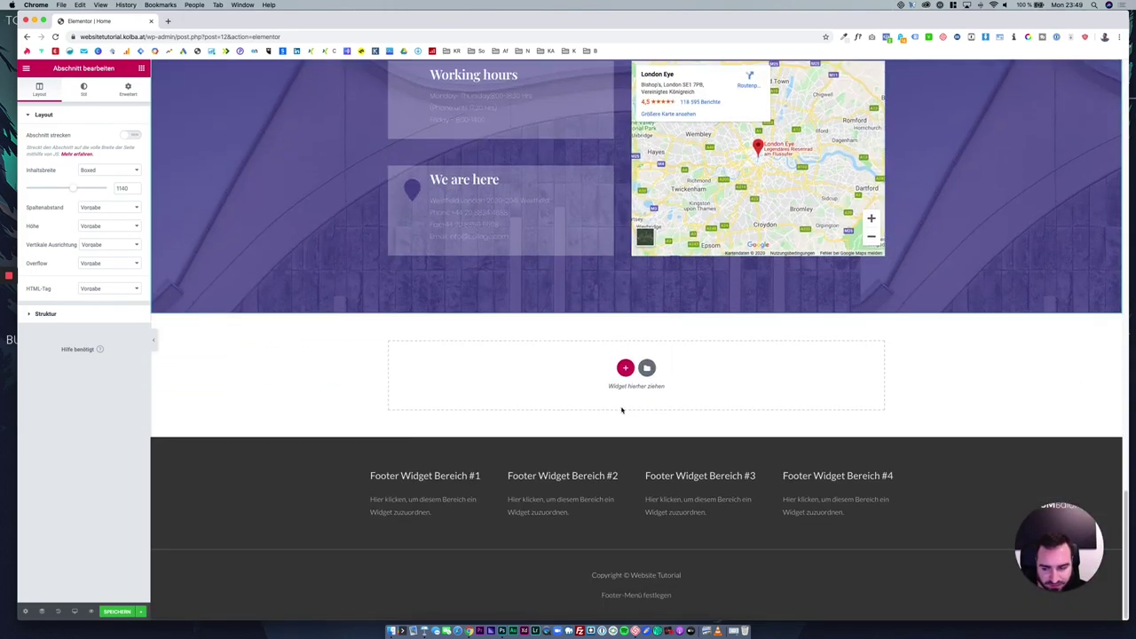
{"action": "scroll", "coordinate": [621, 410], "scroll_direction": "up", "scroll_amount": 20}
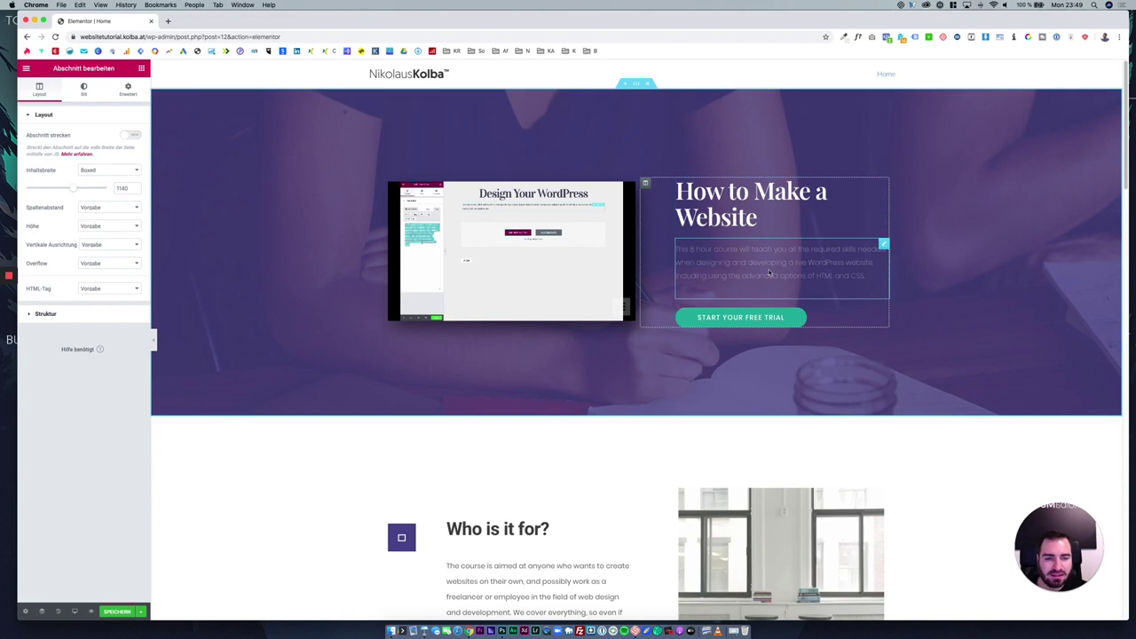
{"action": "mouse_move", "coordinate": [554, 238]}
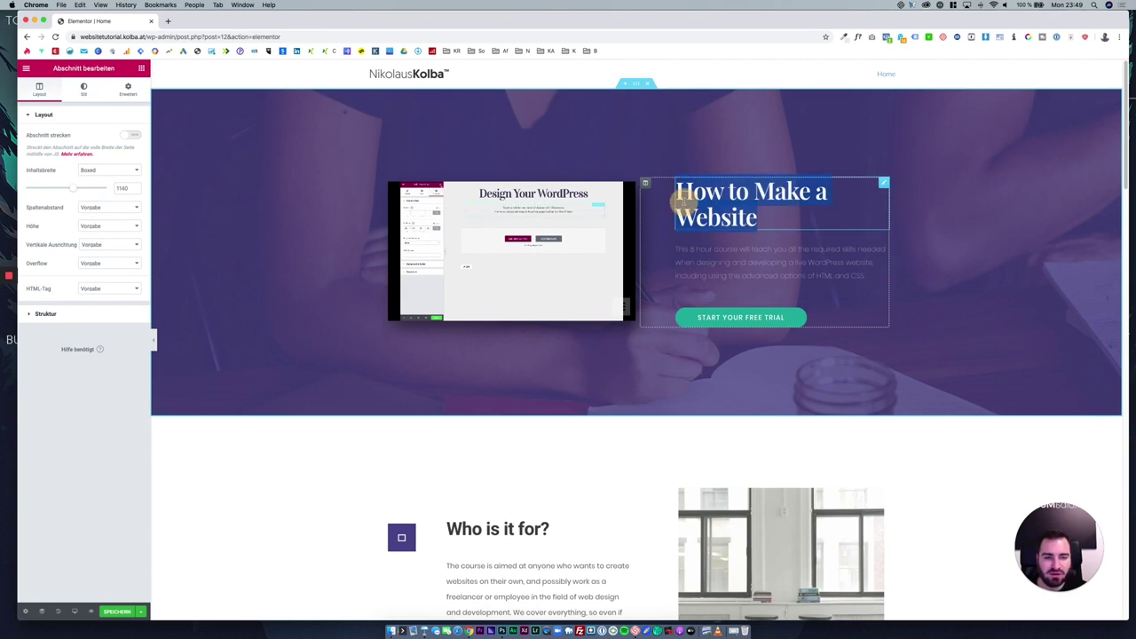
{"action": "left_click", "coordinate": [760, 214]}
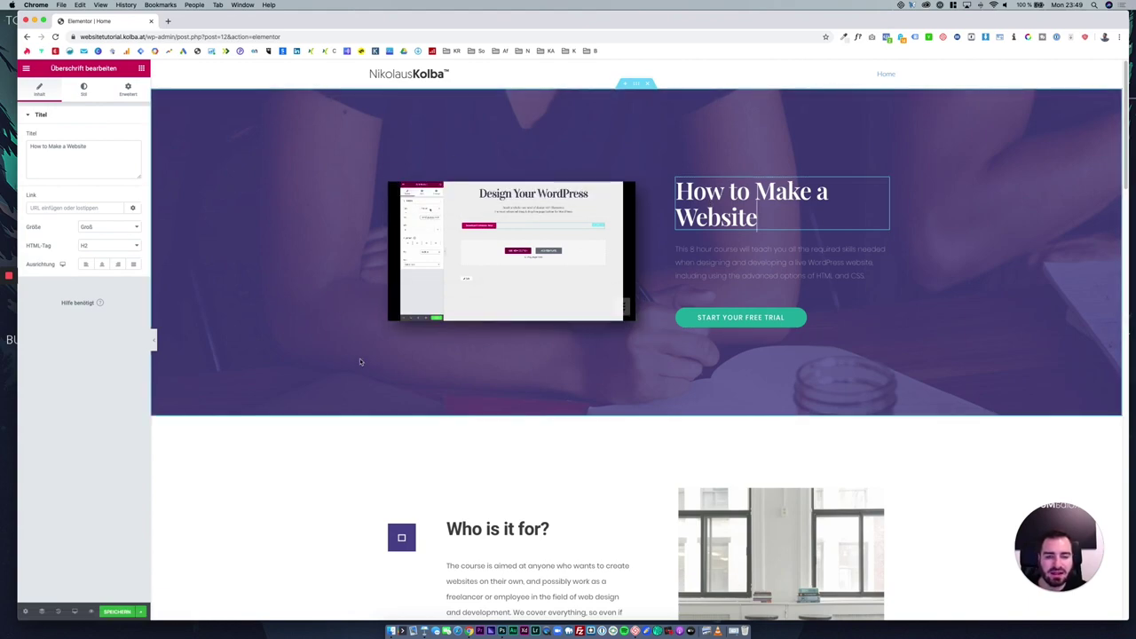
{"action": "scroll", "coordinate": [359, 361], "scroll_direction": "down", "scroll_amount": 10}
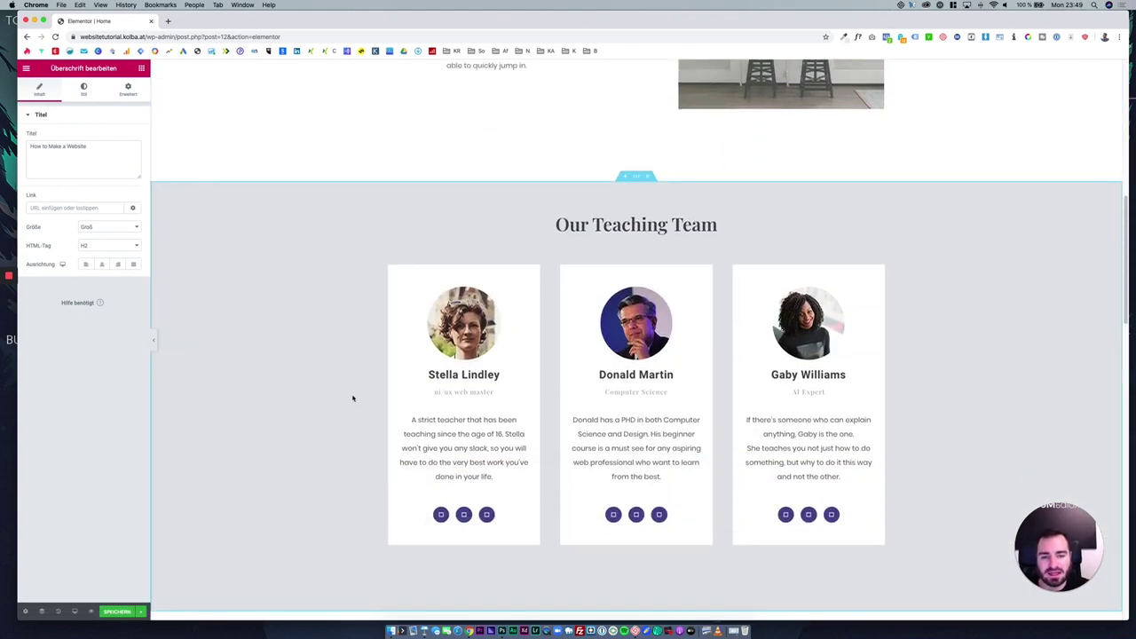
{"action": "scroll", "coordinate": [355, 401], "scroll_direction": "down", "scroll_amount": 6}
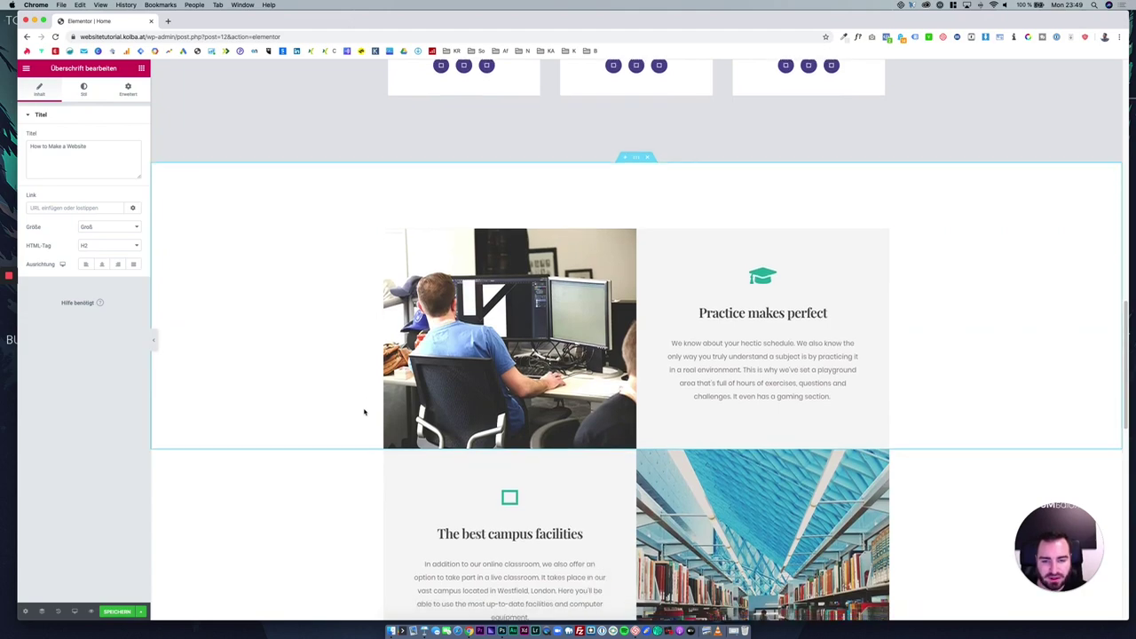
{"action": "scroll", "coordinate": [364, 410], "scroll_direction": "down", "scroll_amount": 3}
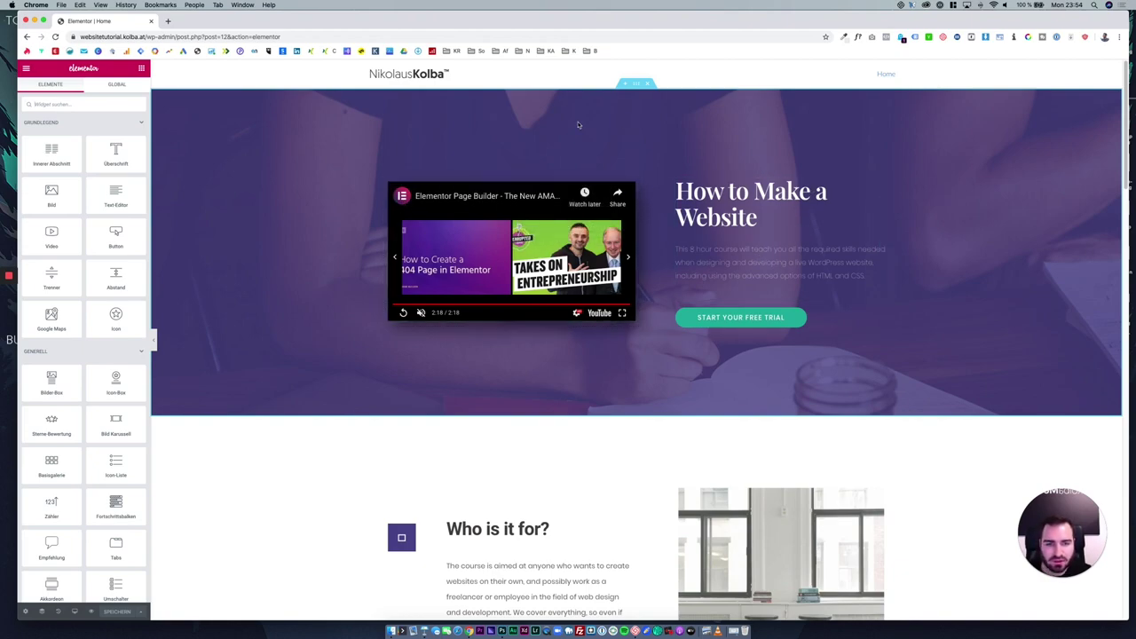
Inspect the hero's video, heading and paragraph widgets and the heading's style settings.
{"action": "mouse_move", "coordinate": [637, 87]}
{"action": "left_mouse_down"}
{"action": "mouse_move", "coordinate": [634, 160]}
{"action": "mouse_move", "coordinate": [627, 90]}
{"action": "left_mouse_up"}
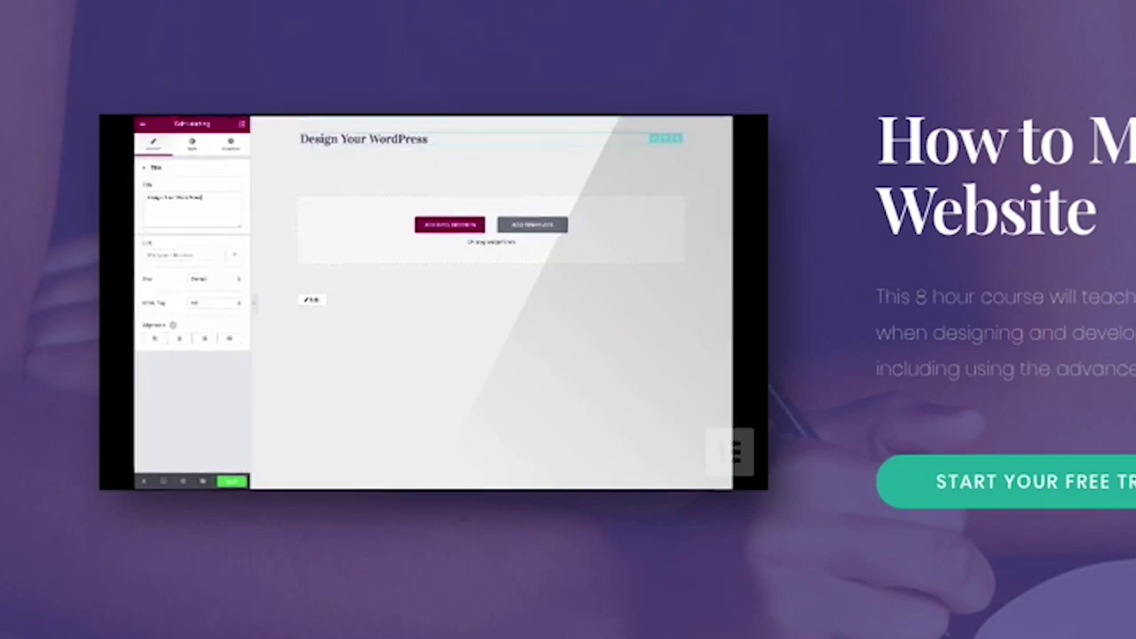
{"action": "right_click", "coordinate": [756, 129]}
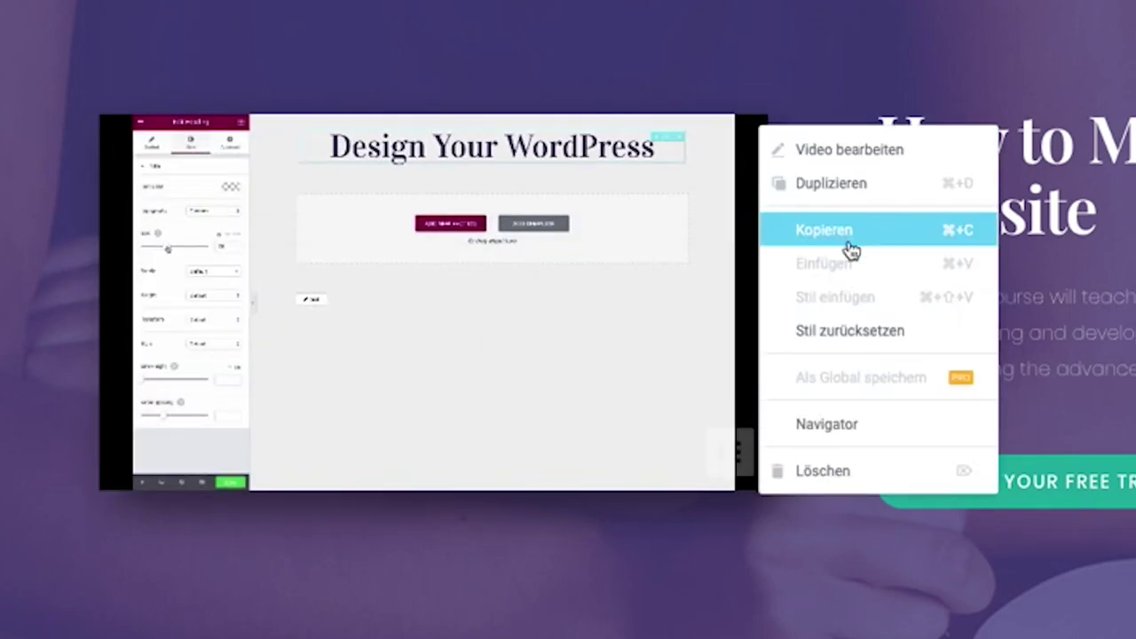
{"action": "left_click", "coordinate": [852, 163]}
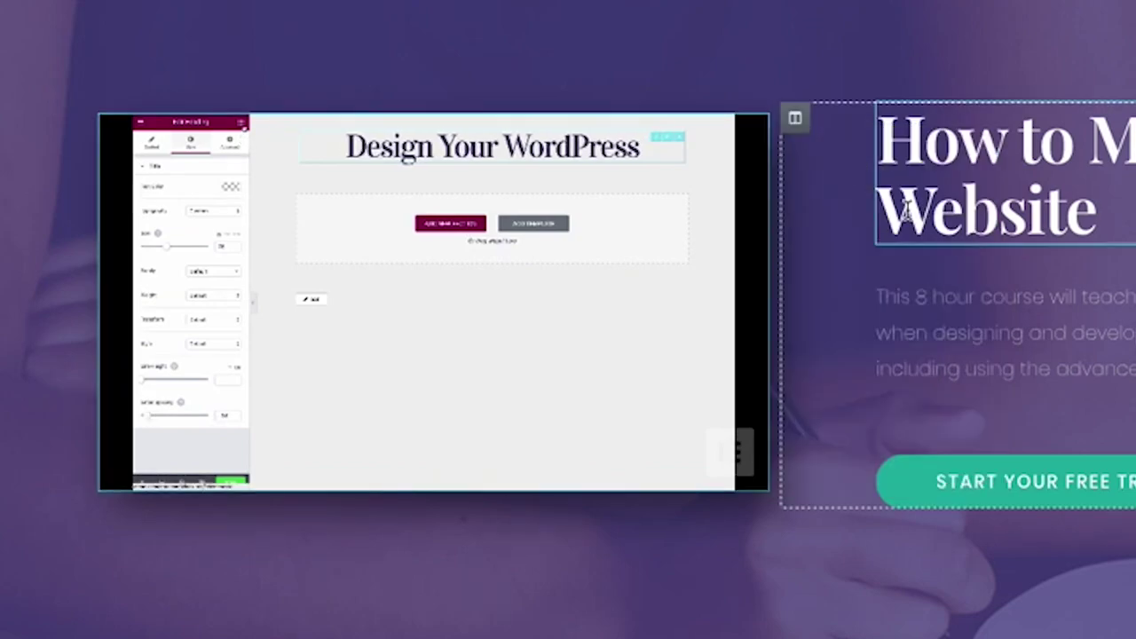
{"action": "left_click", "coordinate": [936, 153]}
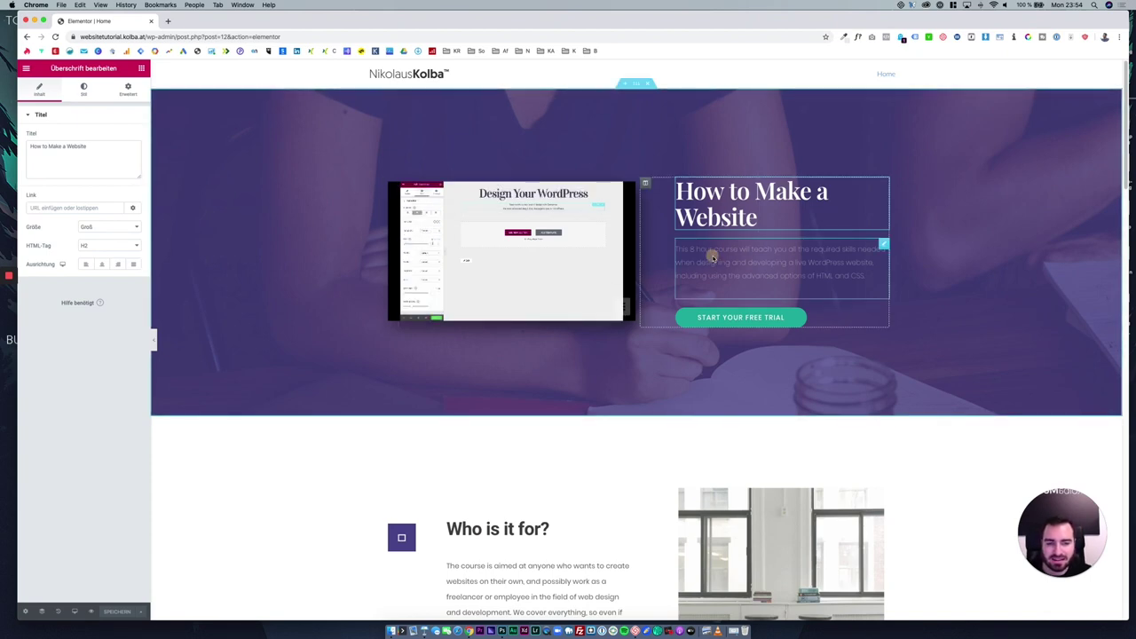
{"action": "left_click", "coordinate": [712, 257]}
{"action": "left_click", "coordinate": [724, 211]}
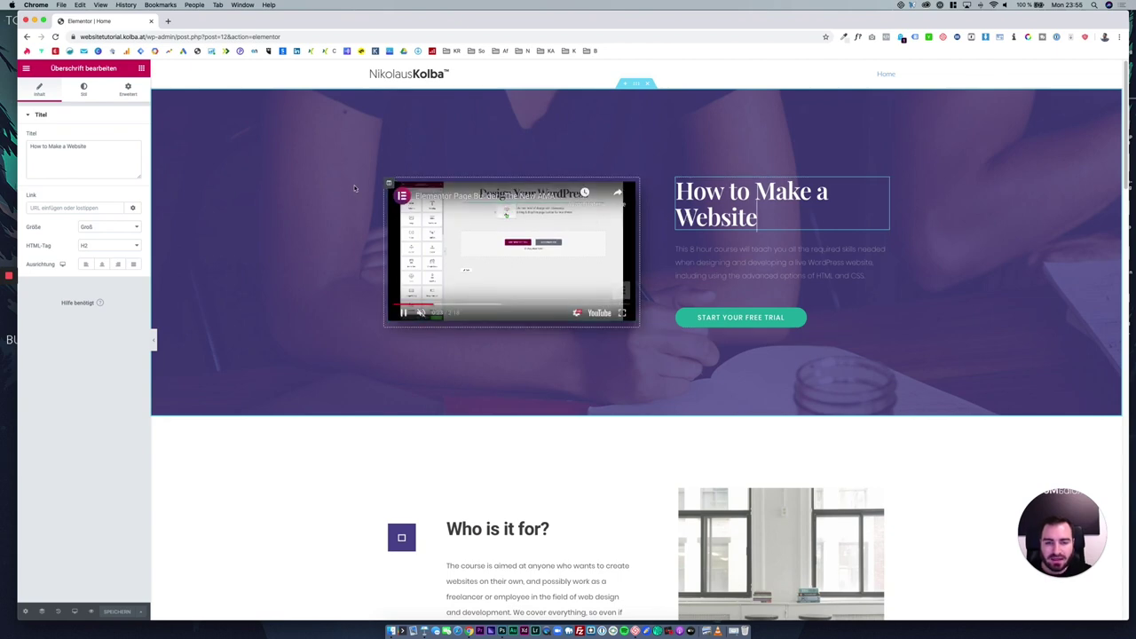
{"action": "left_click", "coordinate": [88, 92]}
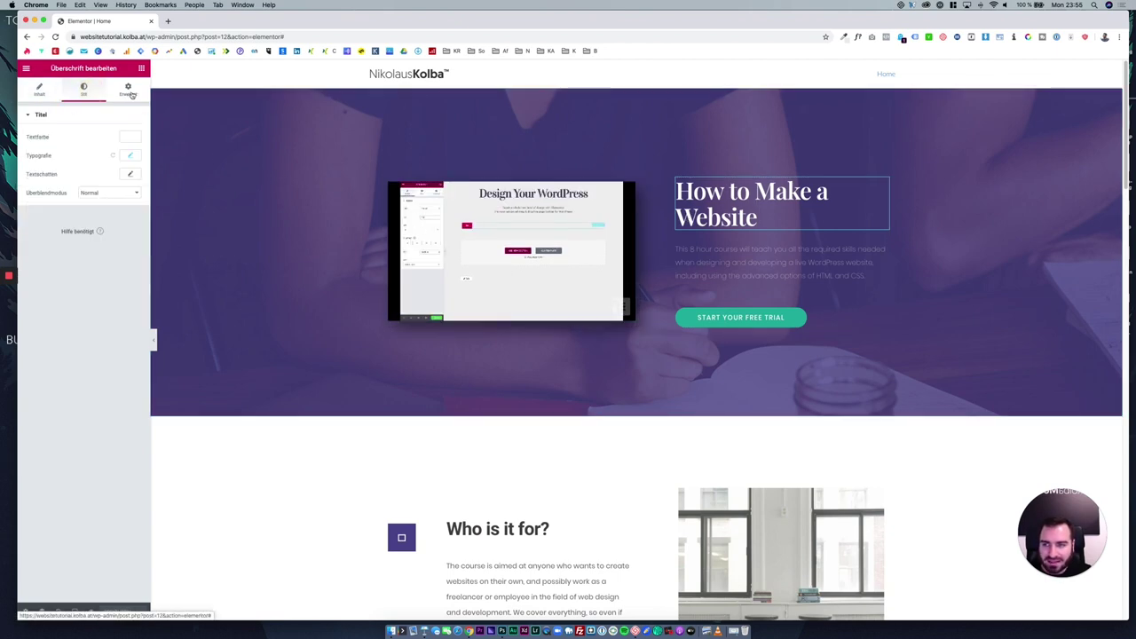
{"action": "left_click", "coordinate": [59, 94]}
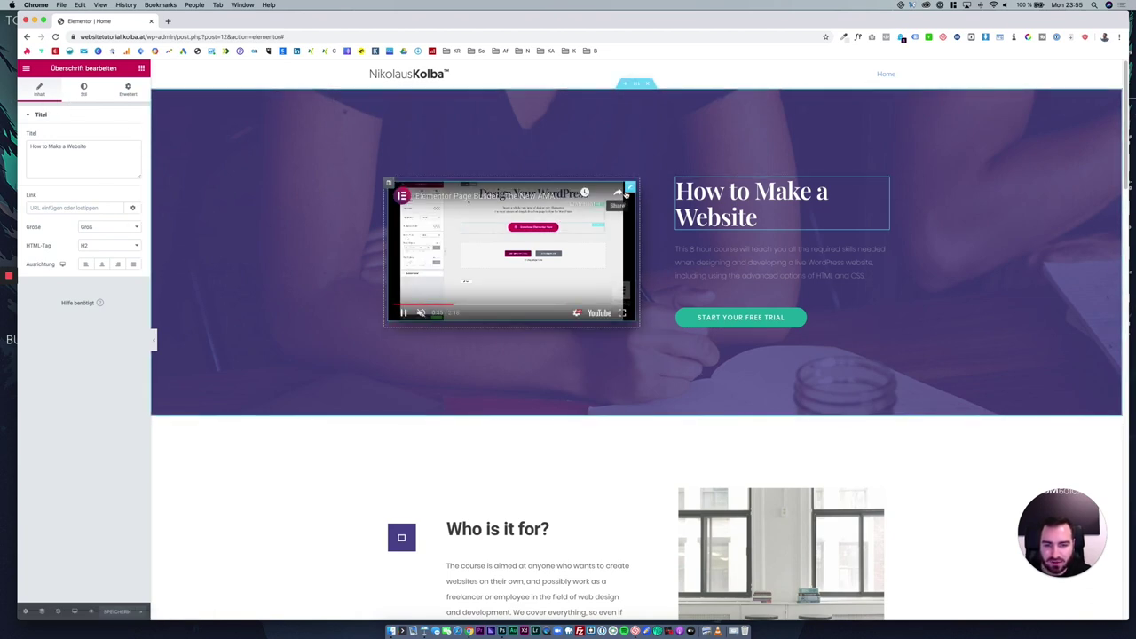
Open the video widget's style settings, then the hero heading's advanced settings.
{"action": "right_click", "coordinate": [628, 190]}
{"action": "left_click", "coordinate": [644, 196]}
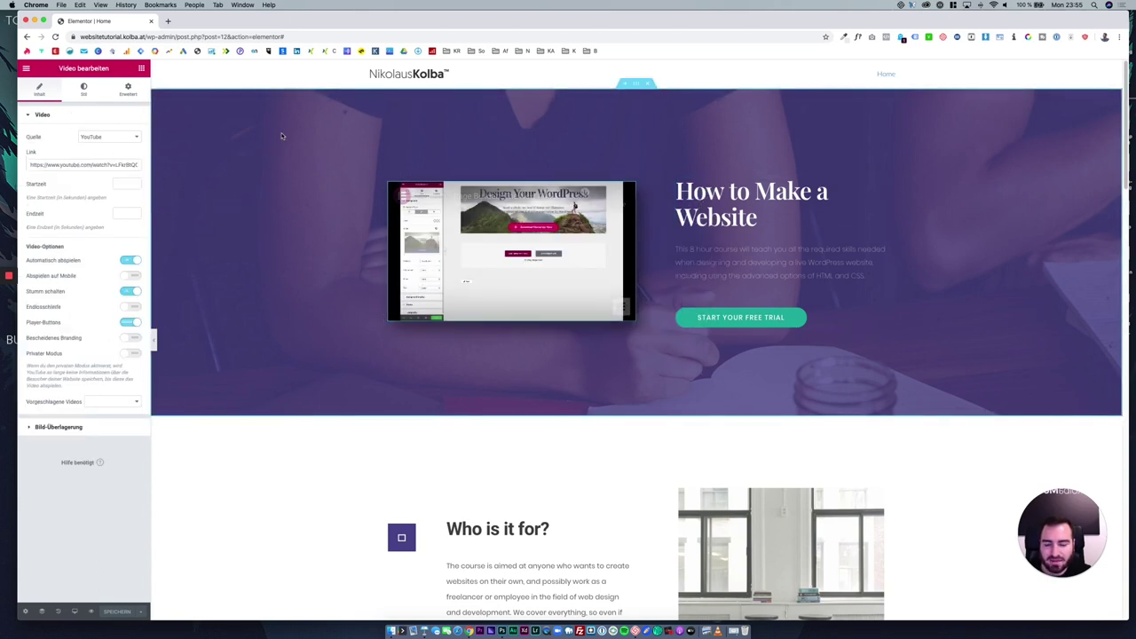
{"action": "left_click", "coordinate": [85, 90]}
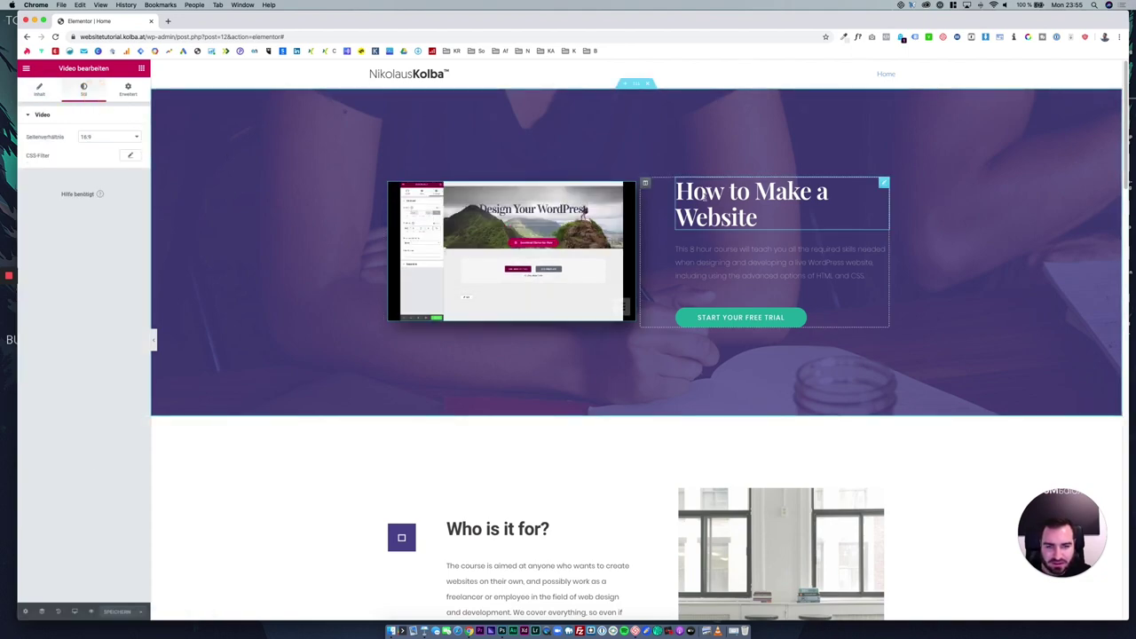
{"action": "left_click", "coordinate": [709, 202]}
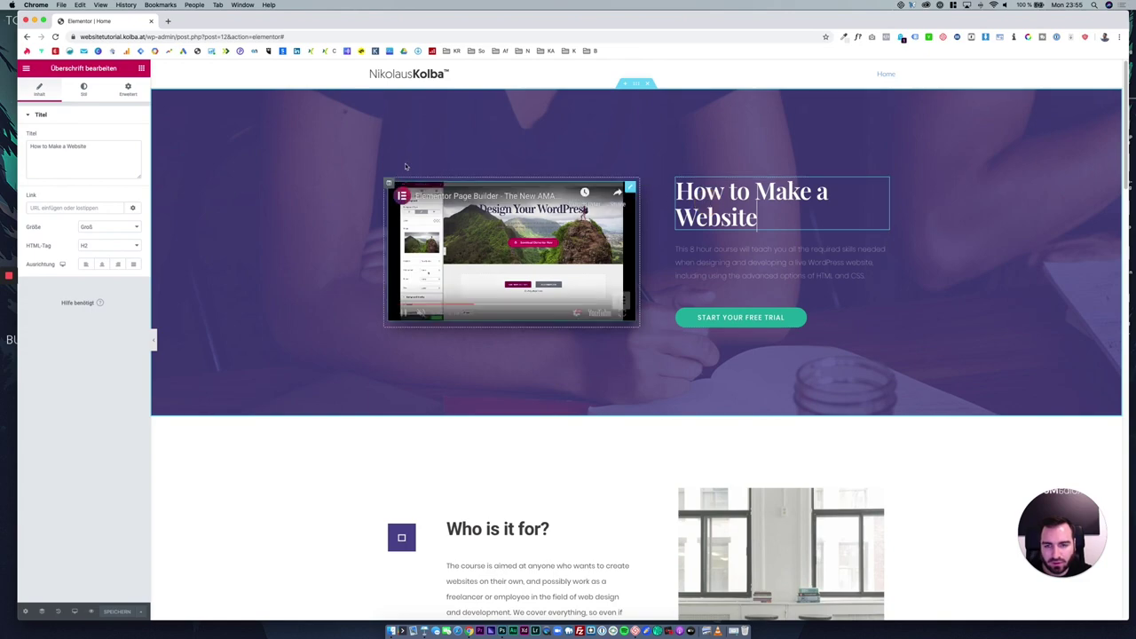
{"action": "left_click", "coordinate": [84, 90]}
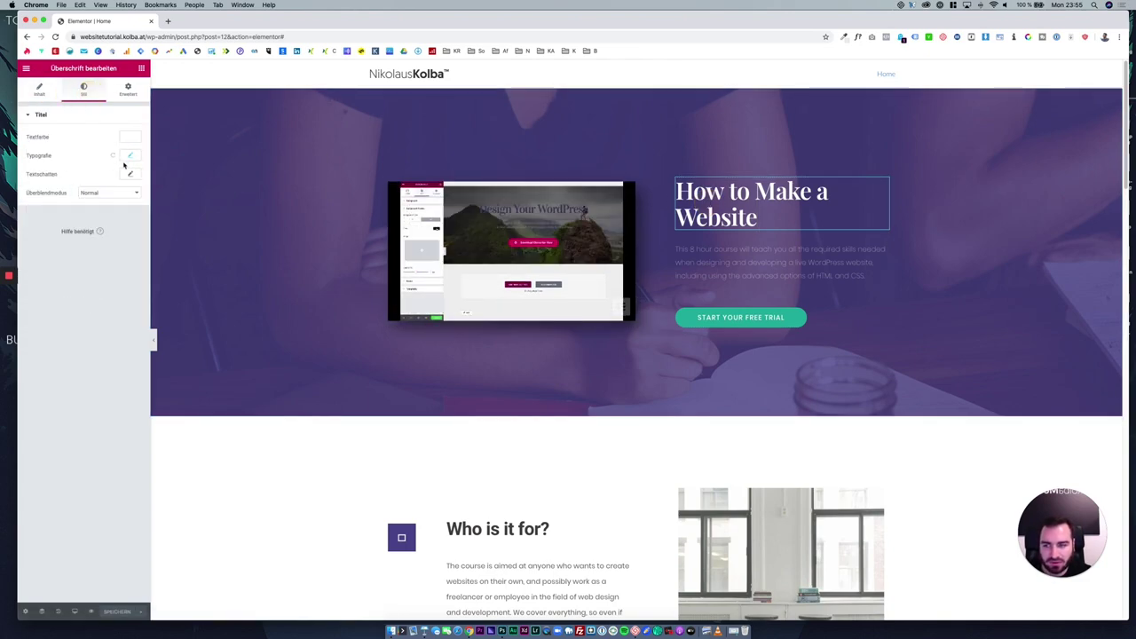
{"action": "left_click", "coordinate": [124, 94]}
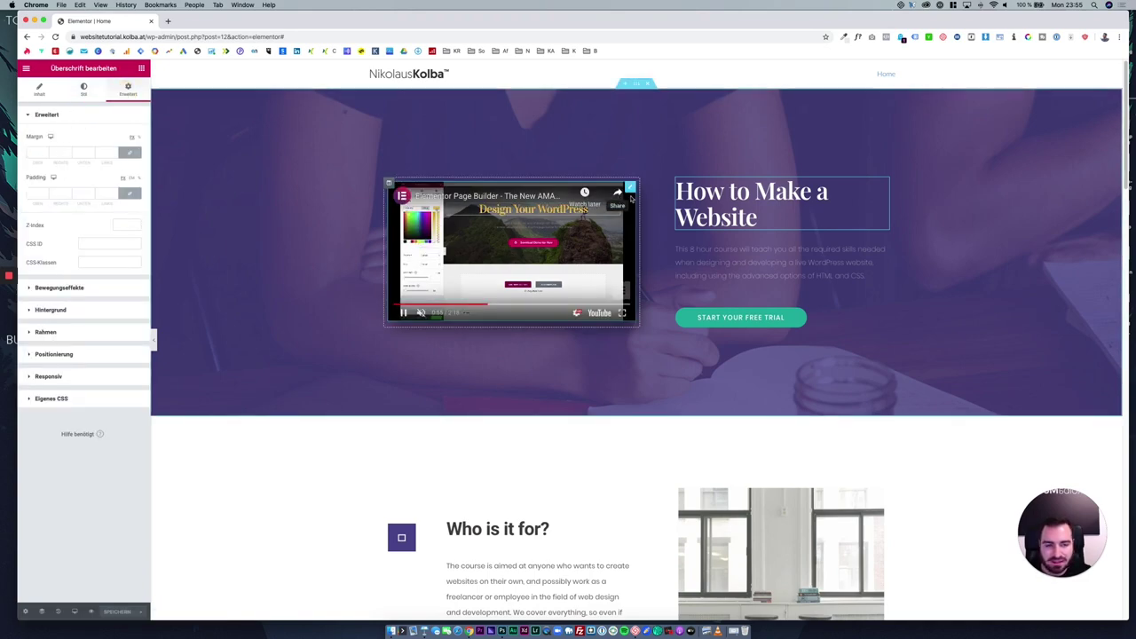
Try a linked margin of 100 on the hero heading, then clear it again.
{"action": "left_click", "coordinate": [42, 153]}
{"action": "type", "text": "100"}
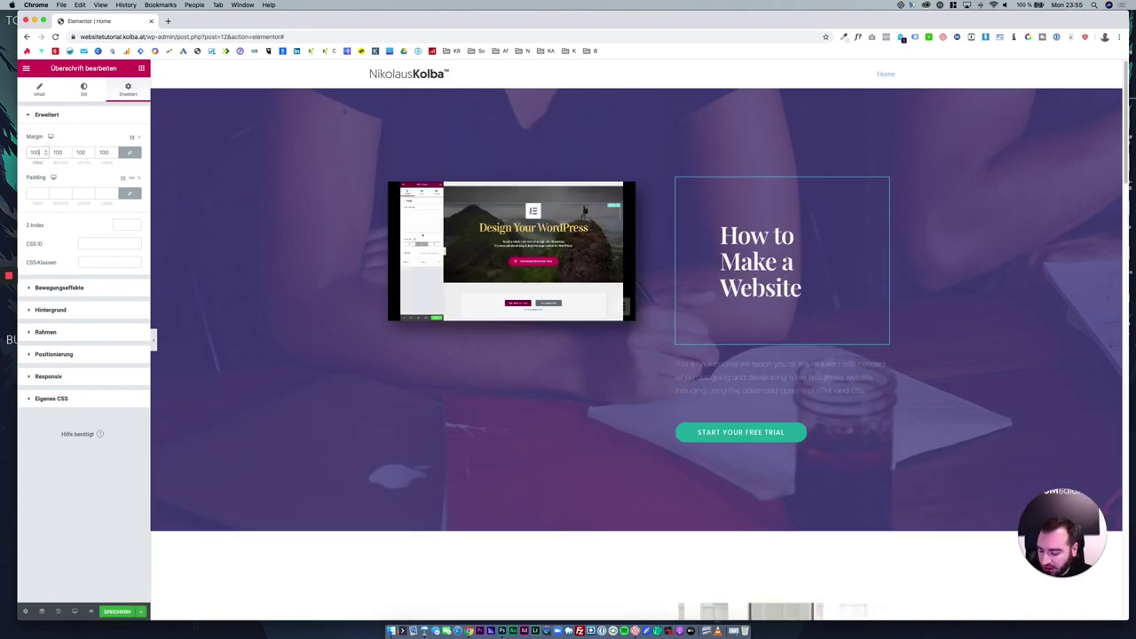
{"action": "key", "text": "BackSpace"}
{"action": "key", "text": "BackSpace"}
{"action": "key", "text": "BackSpace"}
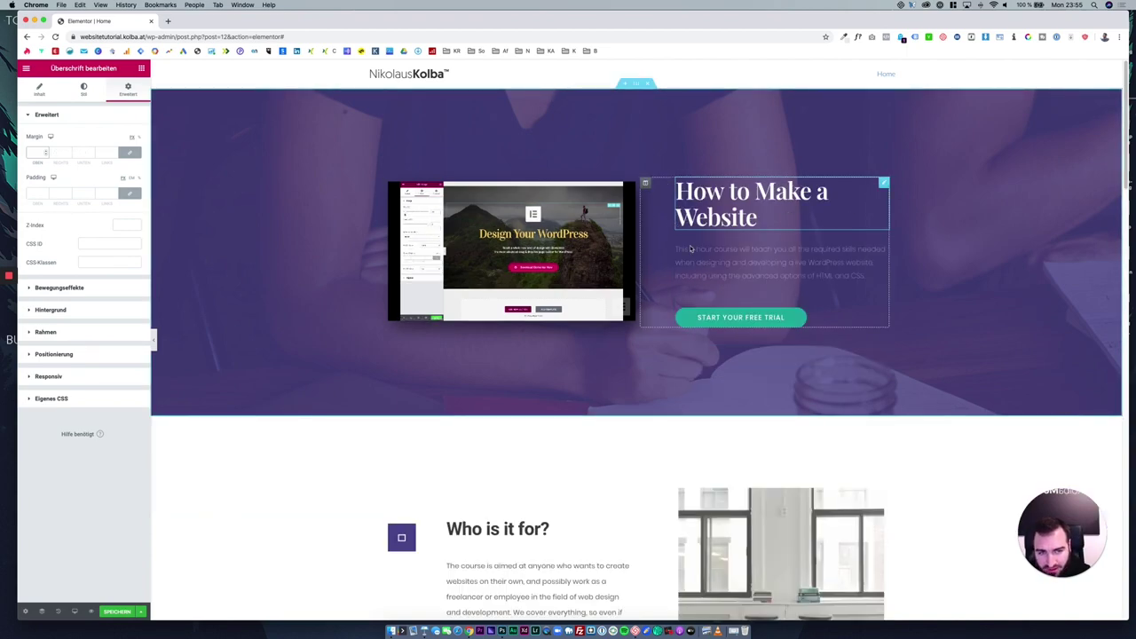
{"action": "right_click", "coordinate": [646, 183]}
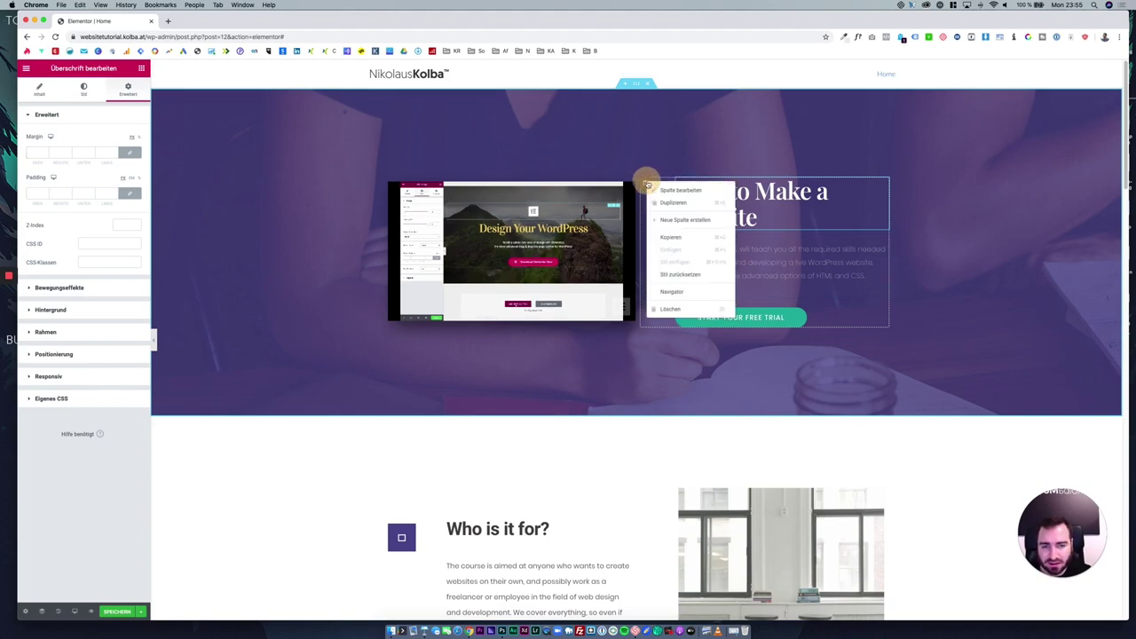
Set the hero text column's left padding to 0 in its advanced settings.
{"action": "left_click", "coordinate": [656, 196]}
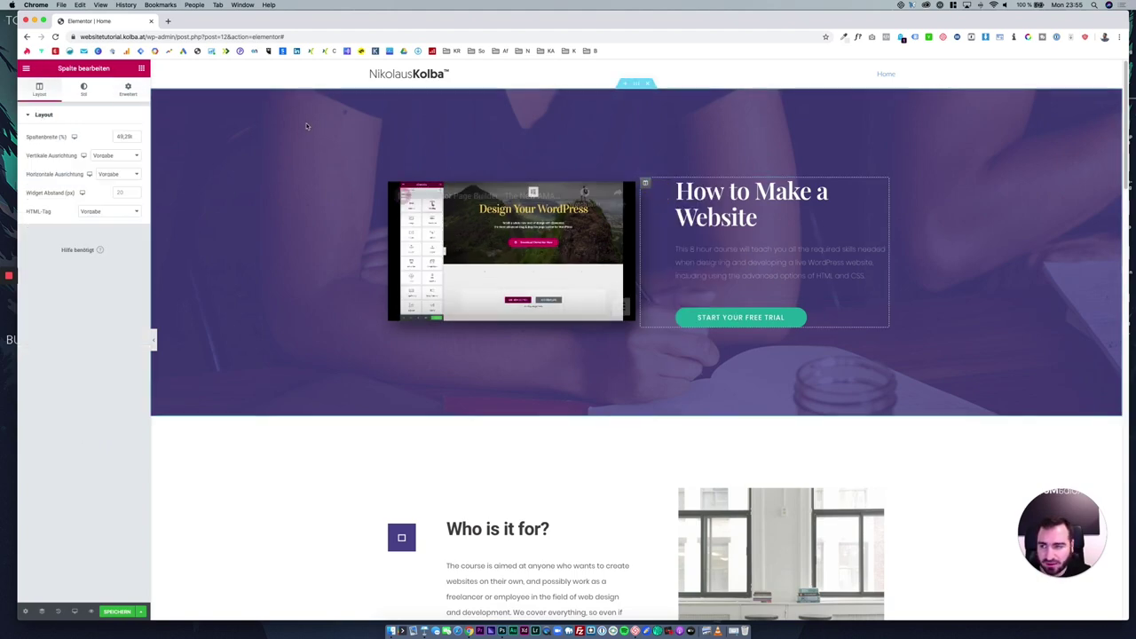
{"action": "left_click", "coordinate": [86, 88]}
{"action": "left_click", "coordinate": [123, 91]}
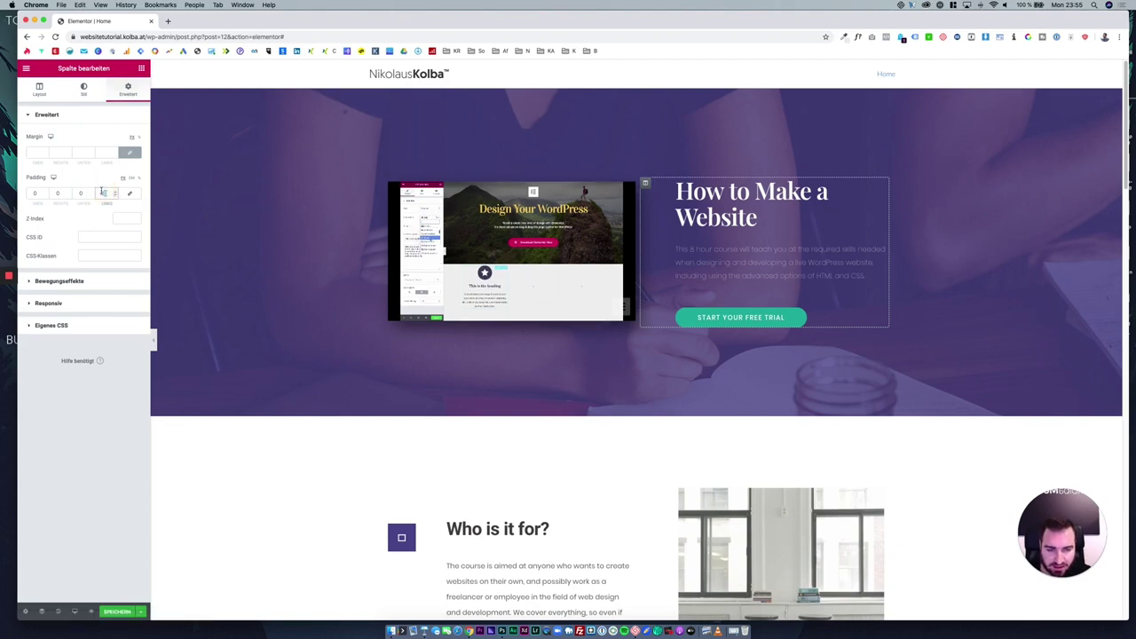
{"action": "type", "text": "0"}
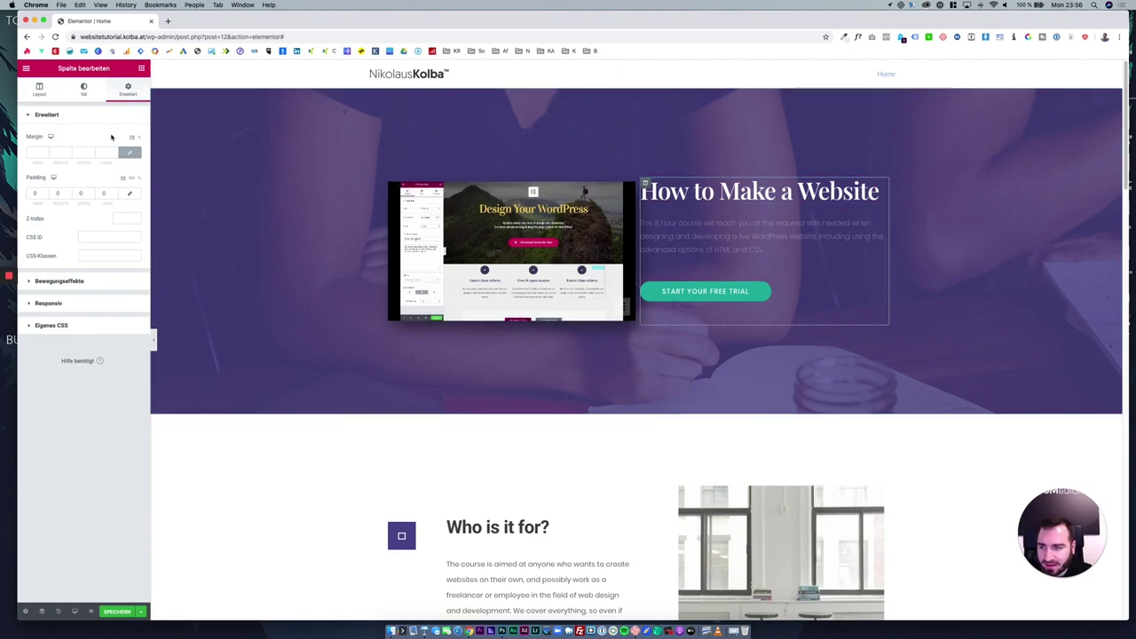
Give the column a Fade In entrance animation and scroll the page to check it.
{"action": "left_click", "coordinate": [75, 280]}
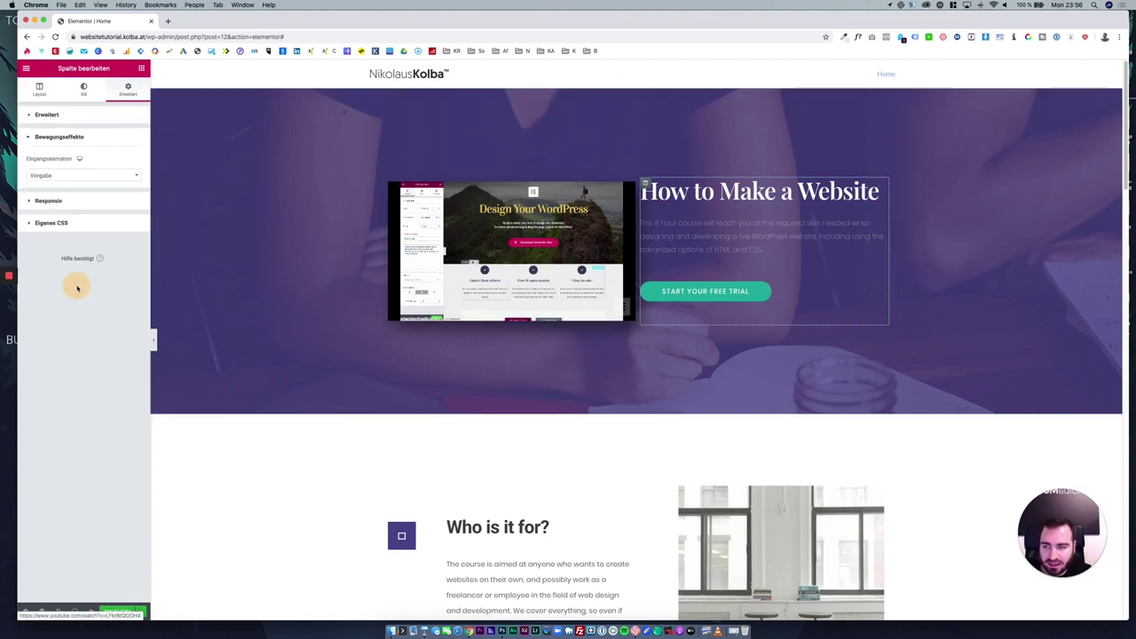
{"action": "left_click", "coordinate": [98, 175]}
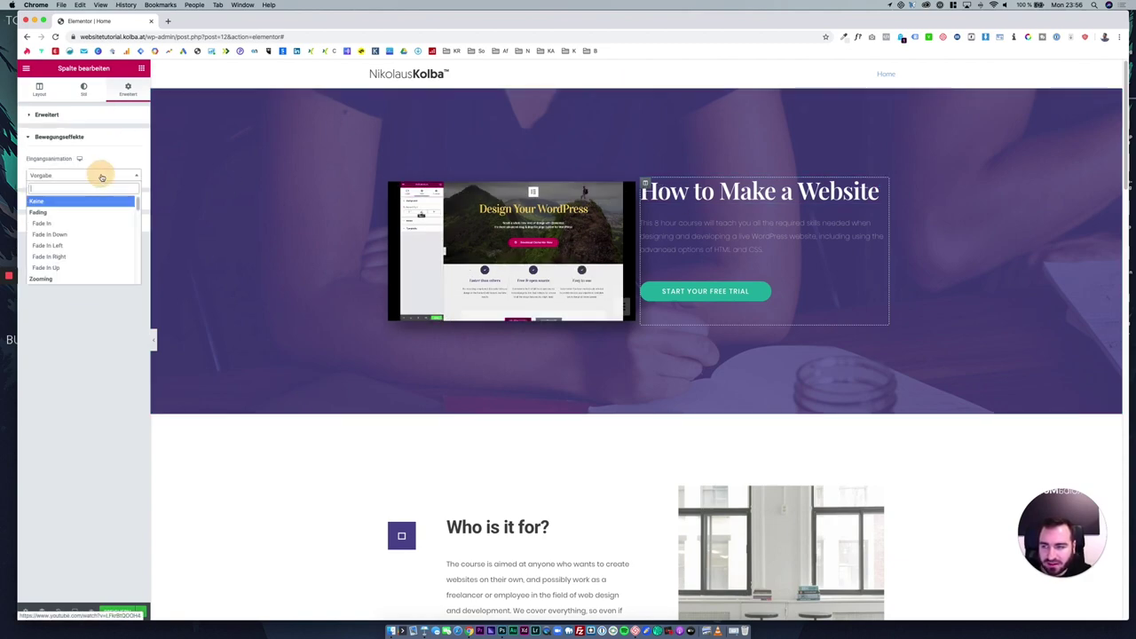
{"action": "left_click", "coordinate": [44, 223]}
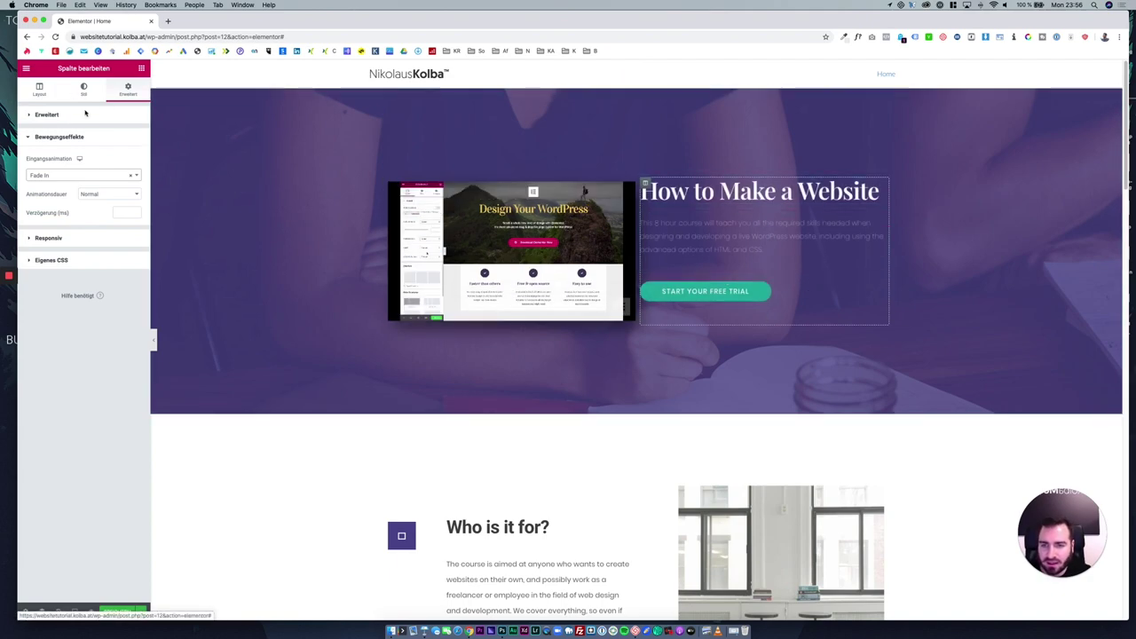
{"action": "left_click", "coordinate": [275, 169]}
{"action": "scroll", "coordinate": [363, 304], "scroll_direction": "down", "scroll_amount": 5}
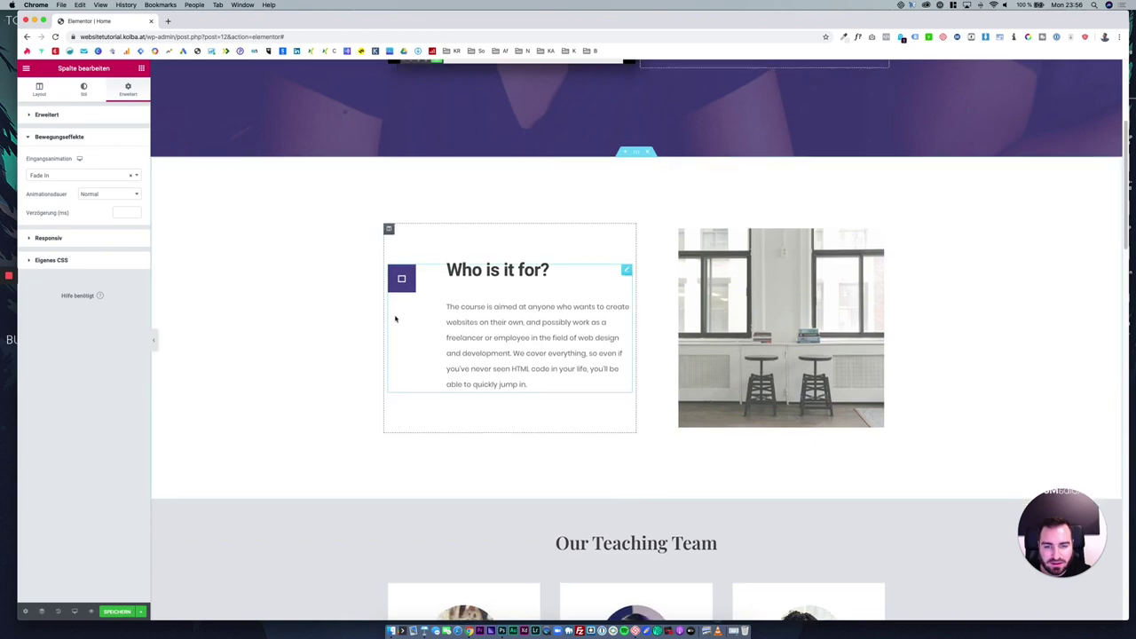
{"action": "scroll", "coordinate": [394, 320], "scroll_direction": "down", "scroll_amount": 7}
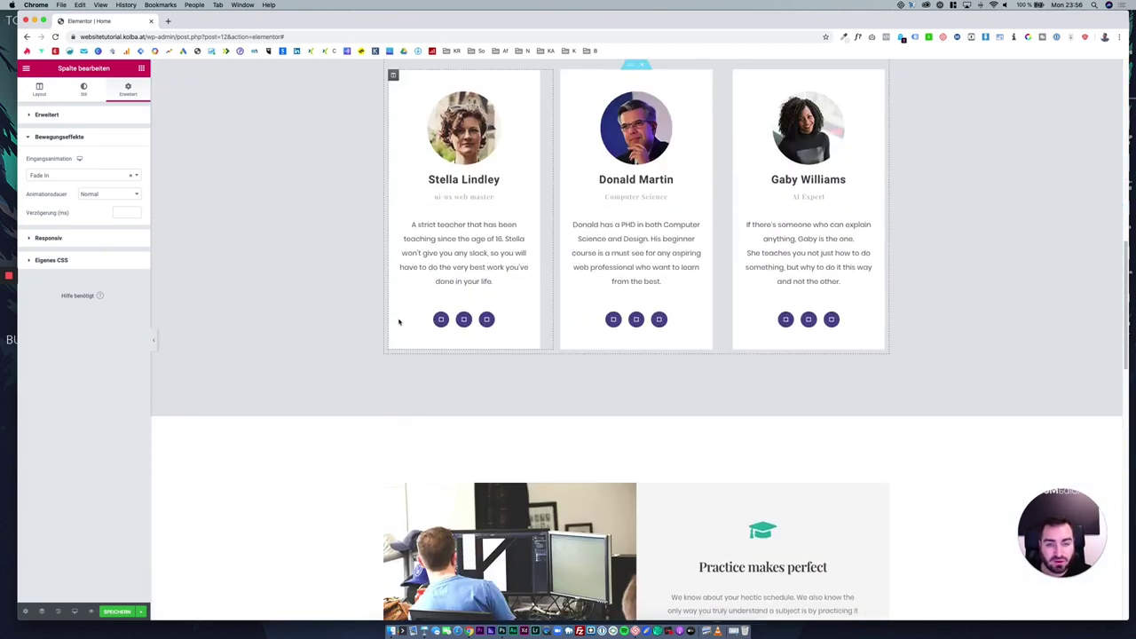
{"action": "scroll", "coordinate": [399, 322], "scroll_direction": "up", "scroll_amount": 12}
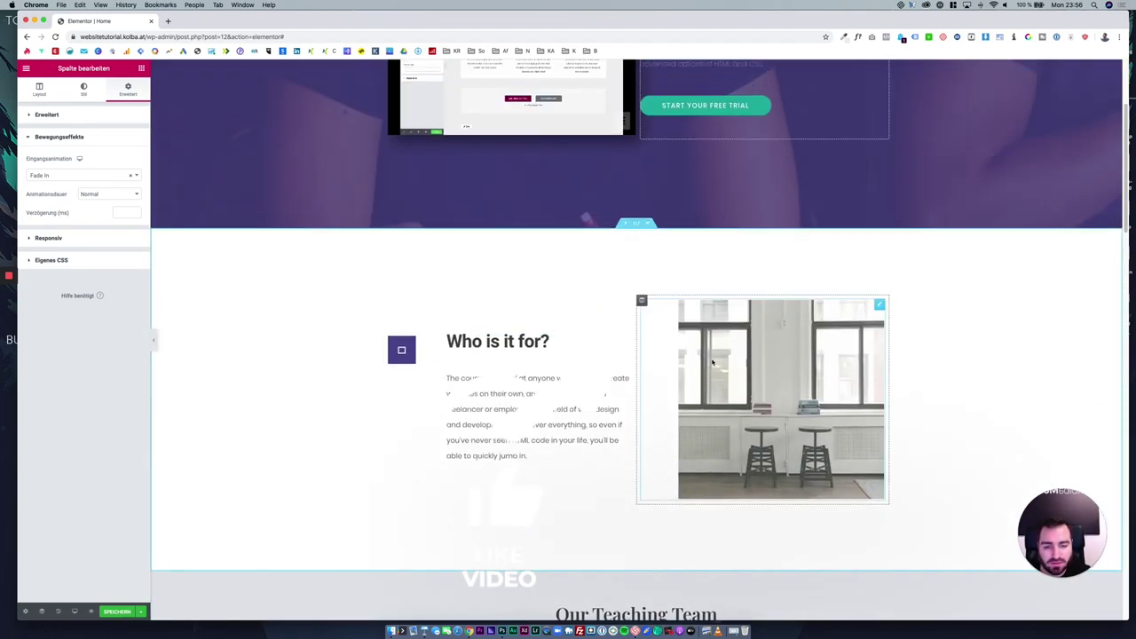
{"action": "scroll", "coordinate": [606, 321], "scroll_direction": "up", "scroll_amount": 1}
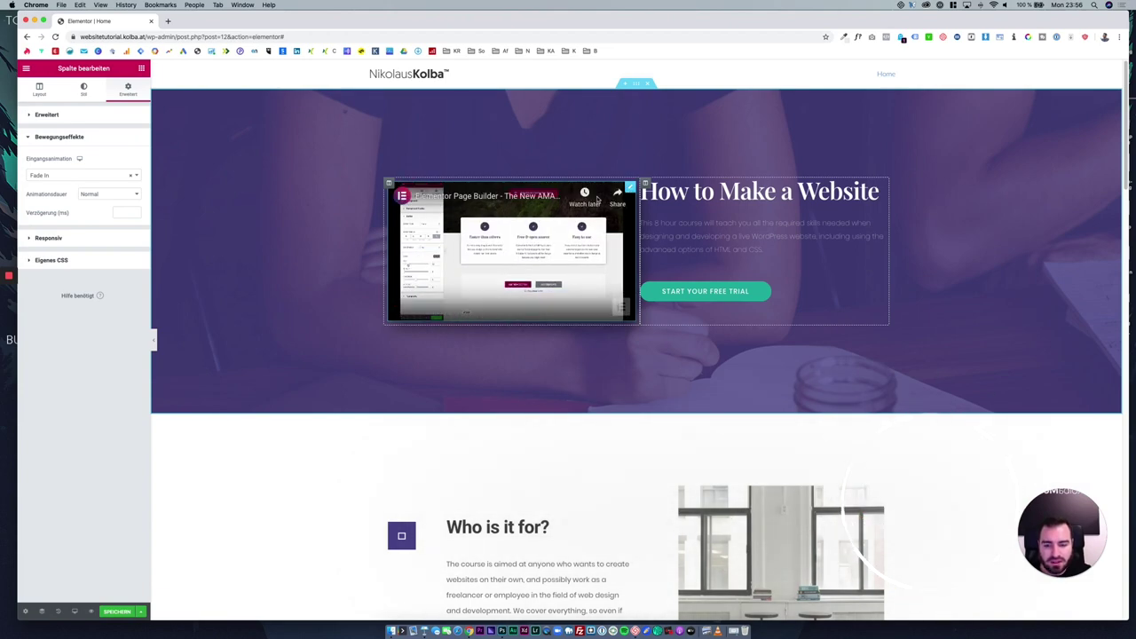
Delete the embedded video widget from the hero.
{"action": "right_click", "coordinate": [573, 200]}
{"action": "right_click", "coordinate": [632, 189]}
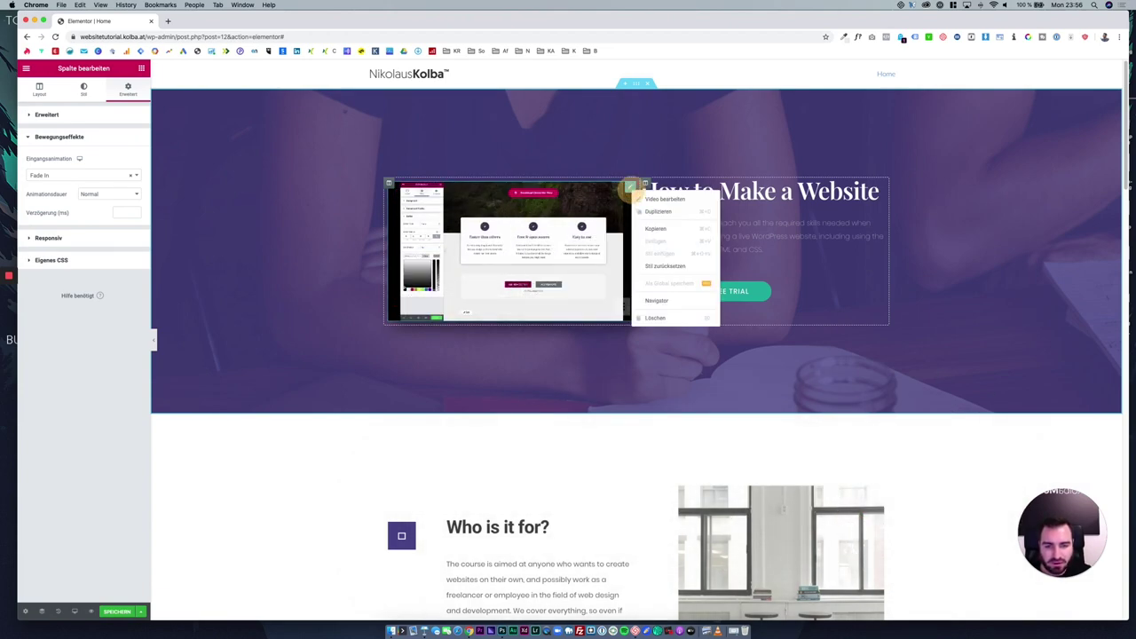
{"action": "left_click", "coordinate": [645, 297]}
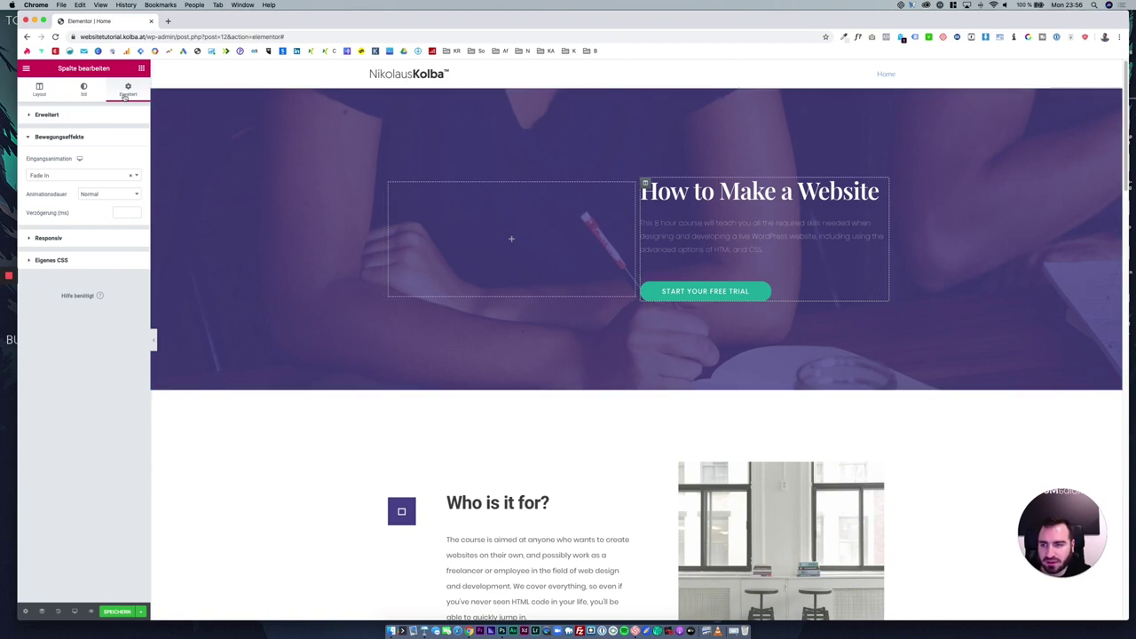
Place an Image widget from the widget list into the empty hero column.
{"action": "left_click", "coordinate": [140, 70]}
{"action": "mouse_move", "coordinate": [57, 191]}
{"action": "left_mouse_down"}
{"action": "mouse_move", "coordinate": [468, 220]}
{"action": "mouse_move", "coordinate": [51, 192]}
{"action": "left_mouse_up"}
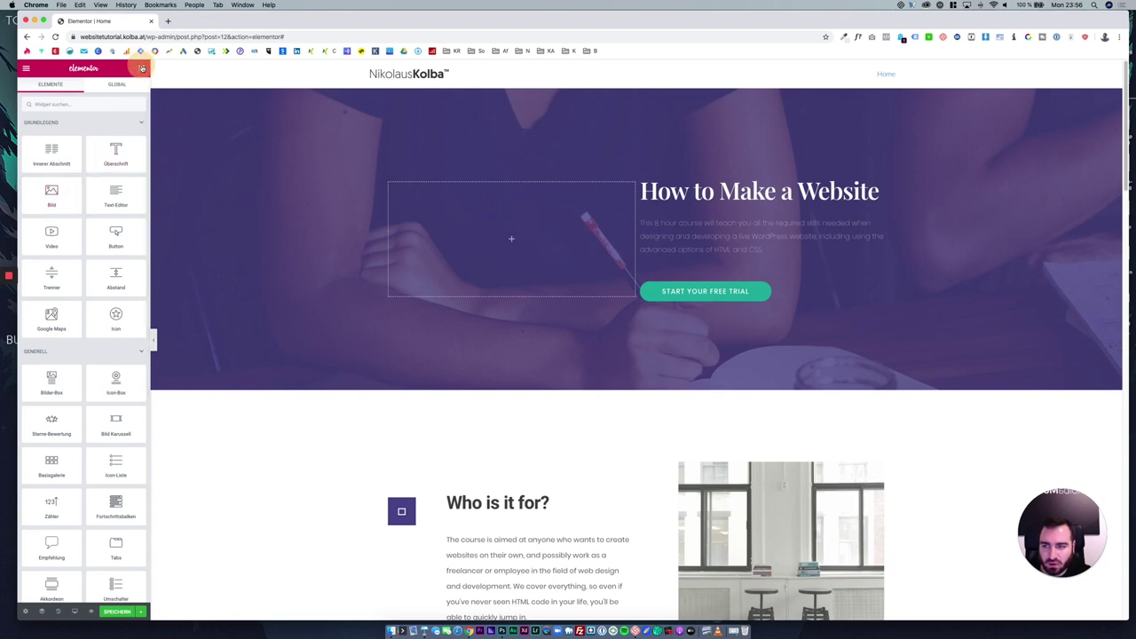
{"action": "left_click", "coordinate": [715, 191]}
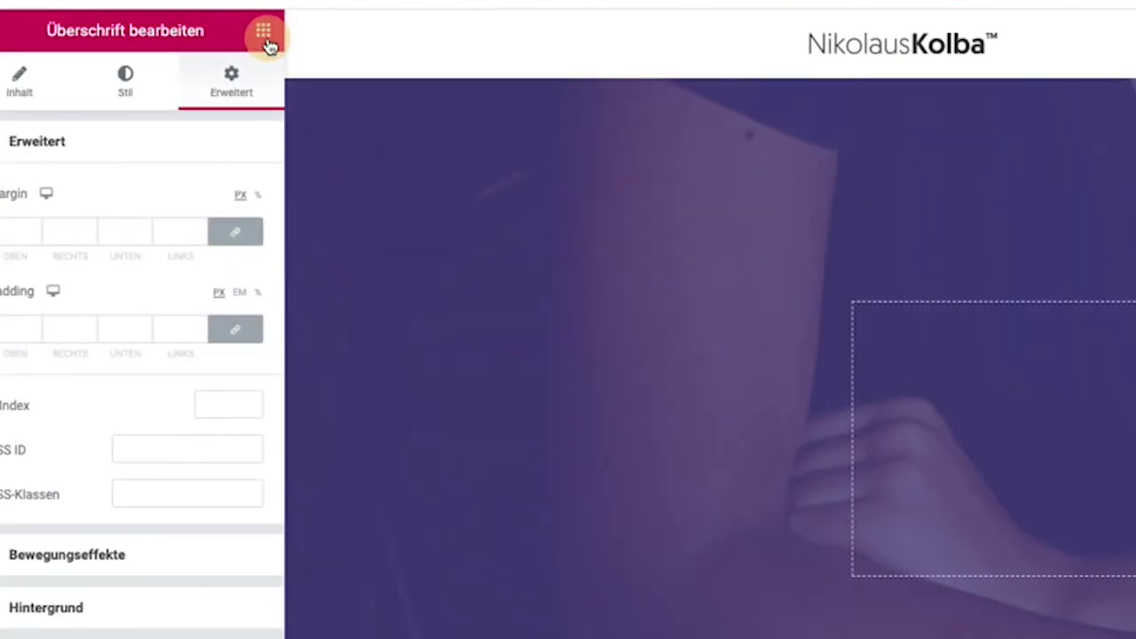
{"action": "left_click", "coordinate": [263, 34]}
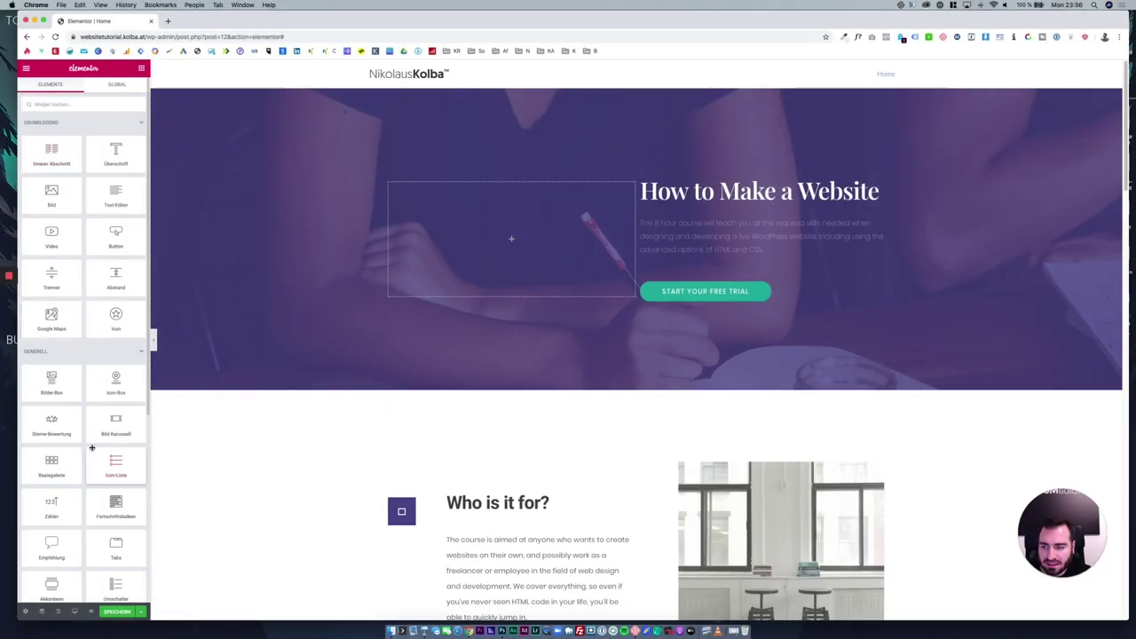
{"action": "scroll", "coordinate": [93, 444], "scroll_direction": "down", "scroll_amount": 3}
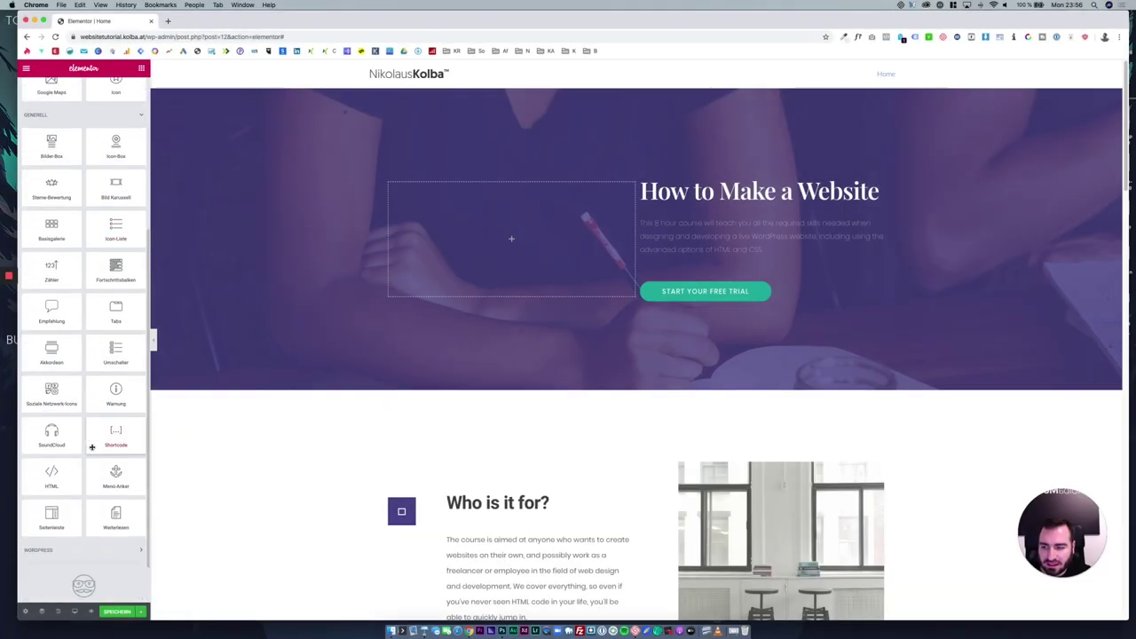
{"action": "scroll", "coordinate": [83, 418], "scroll_direction": "up", "scroll_amount": 3}
{"action": "left_click_drag", "start_coordinate": [152, 195], "coordinate": [470, 233]}
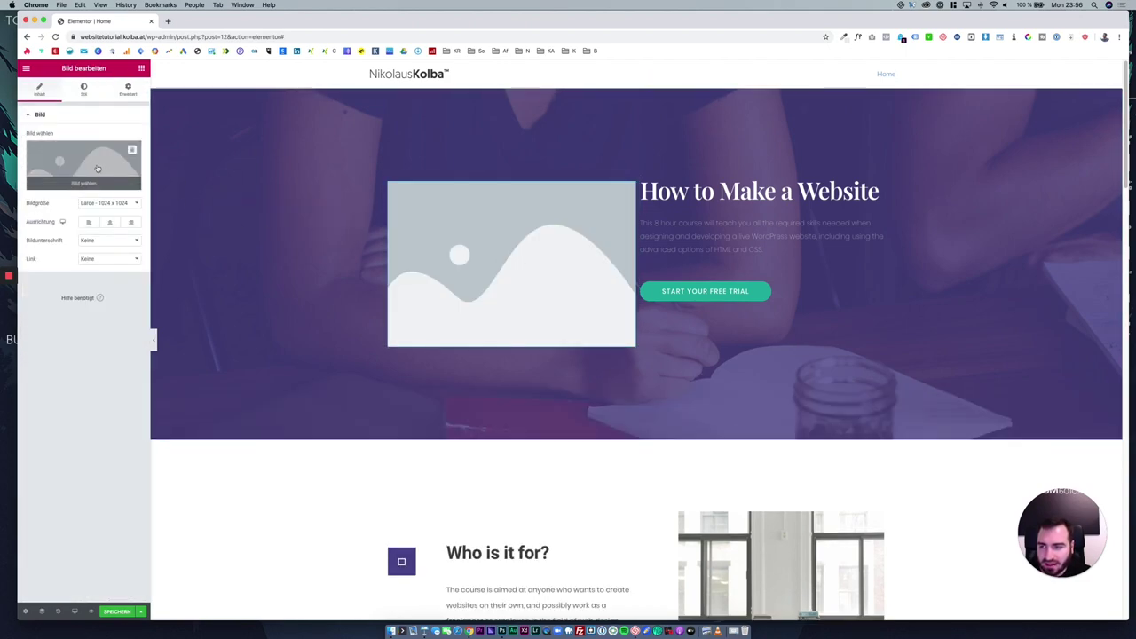
Upload the desktop photo schreibtisch-nk-300x212-1.jpg to the media library and insert it into the image widget.
{"action": "left_click", "coordinate": [89, 155]}
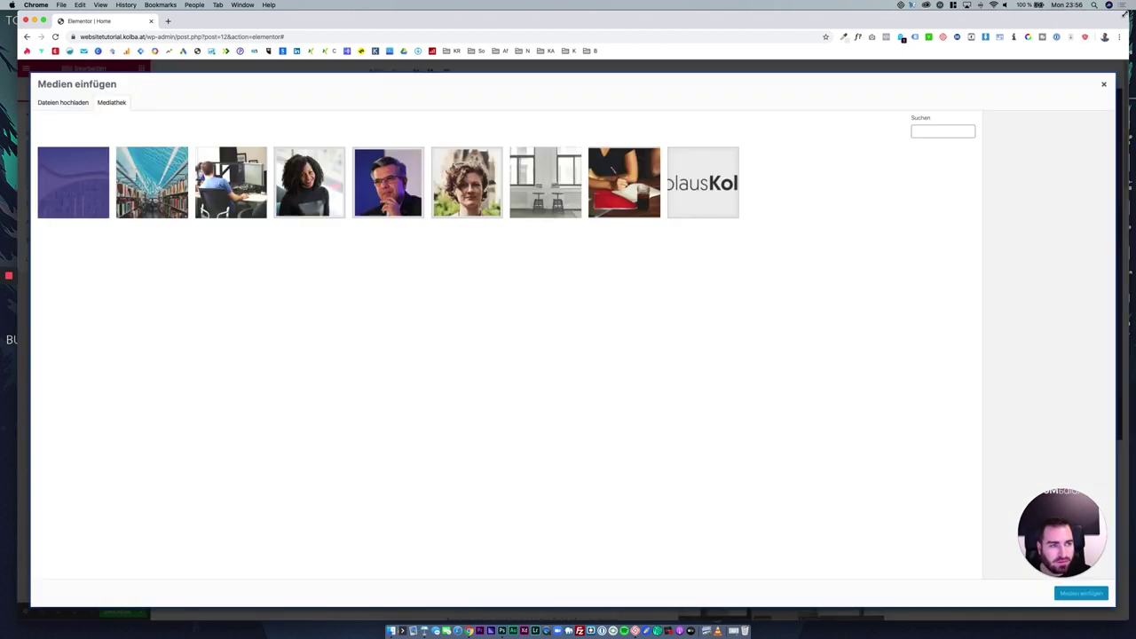
{"action": "left_click_drag", "start_coordinate": [1126, 12], "coordinate": [1100, 11]}
{"action": "left_click", "coordinate": [1117, 164]}
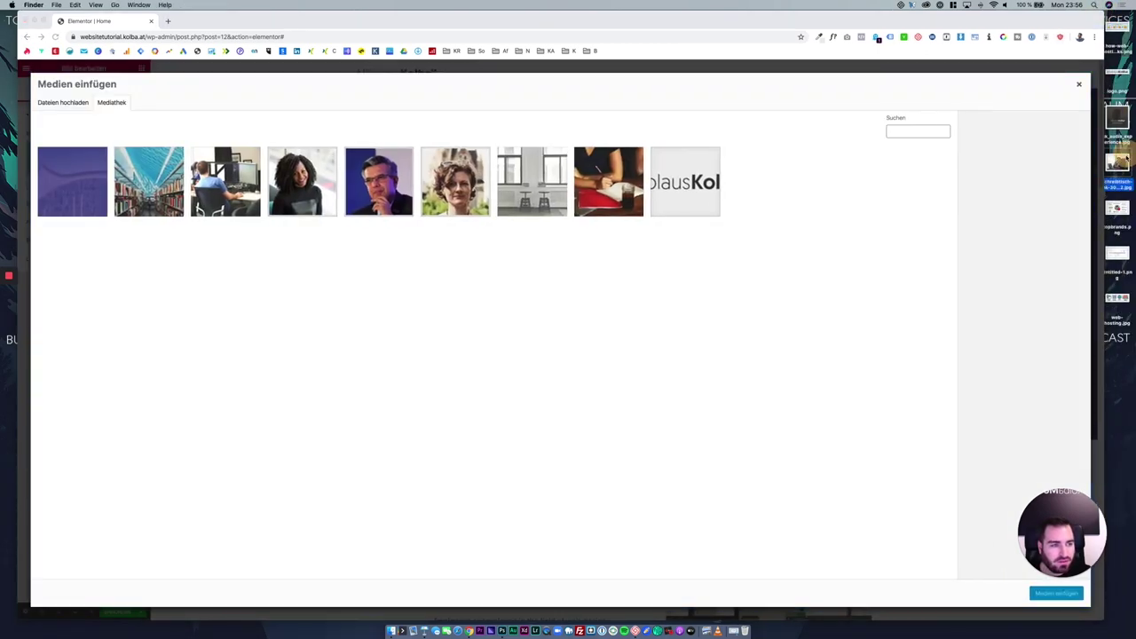
{"action": "left_click_drag", "start_coordinate": [1118, 165], "coordinate": [908, 289]}
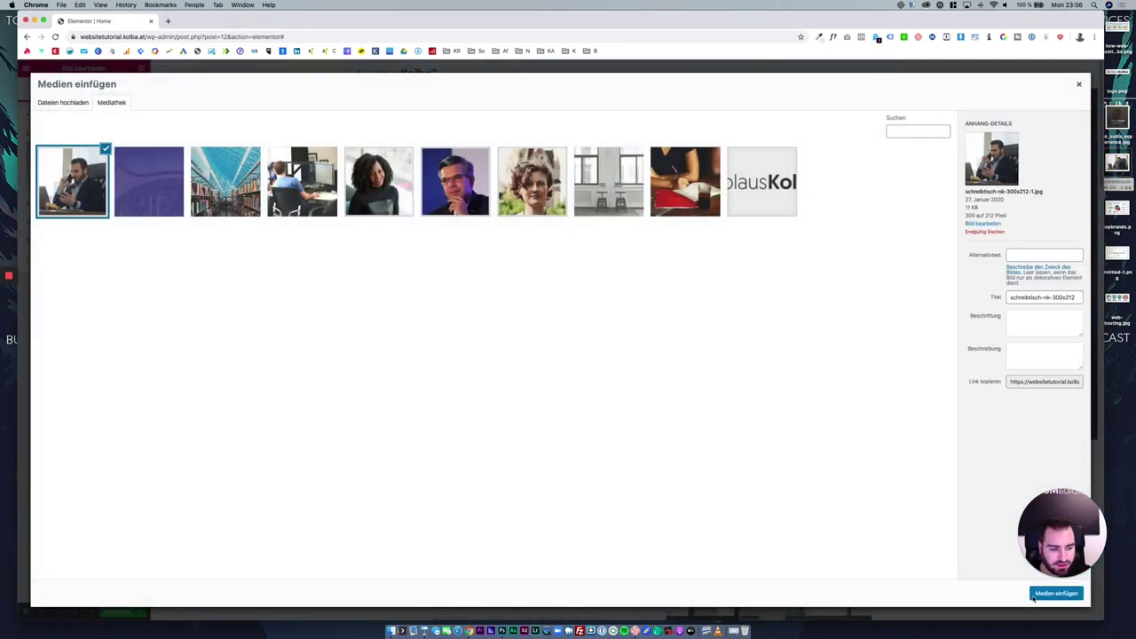
{"action": "left_click", "coordinate": [989, 561]}
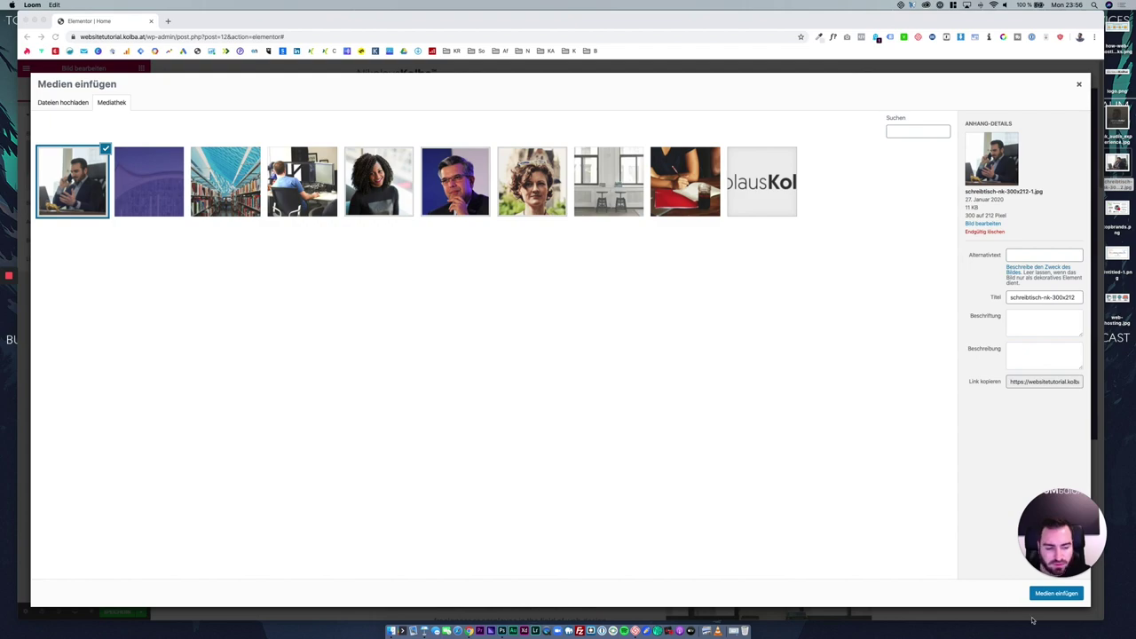
{"action": "left_click", "coordinate": [1055, 592]}
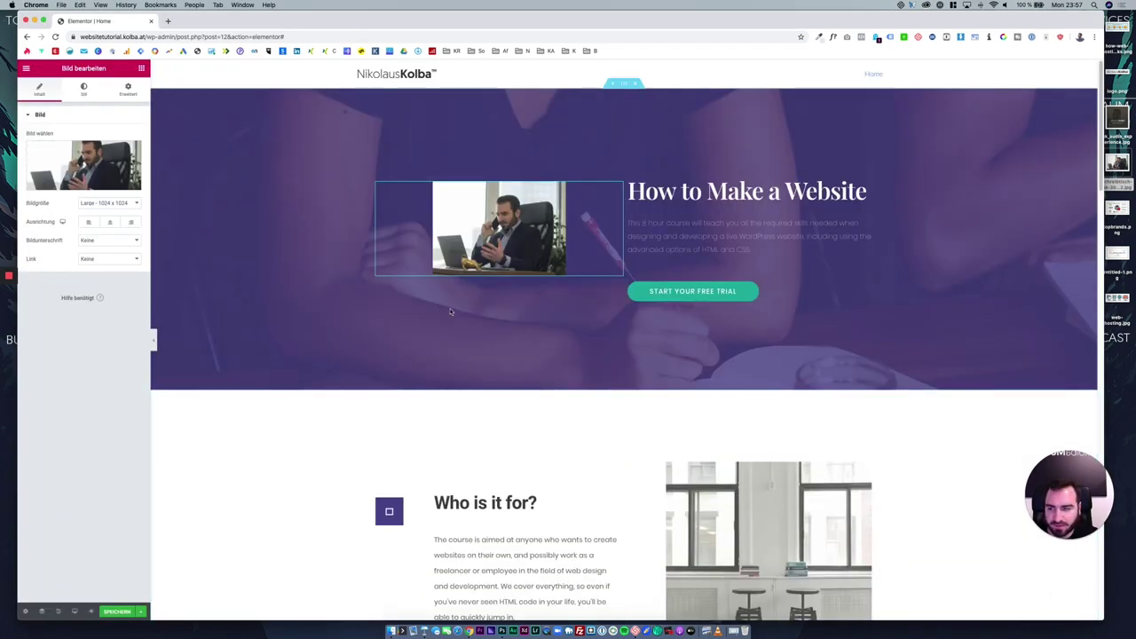
Show the hero image at its original size, centred in its column.
{"action": "left_click", "coordinate": [110, 202]}
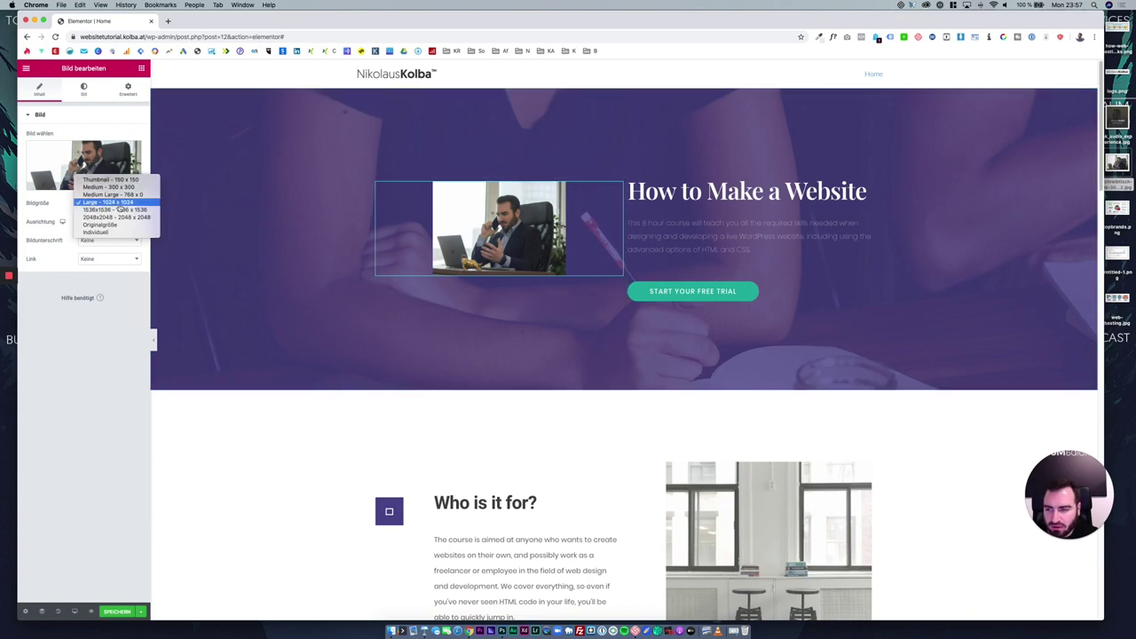
{"action": "left_click", "coordinate": [91, 226]}
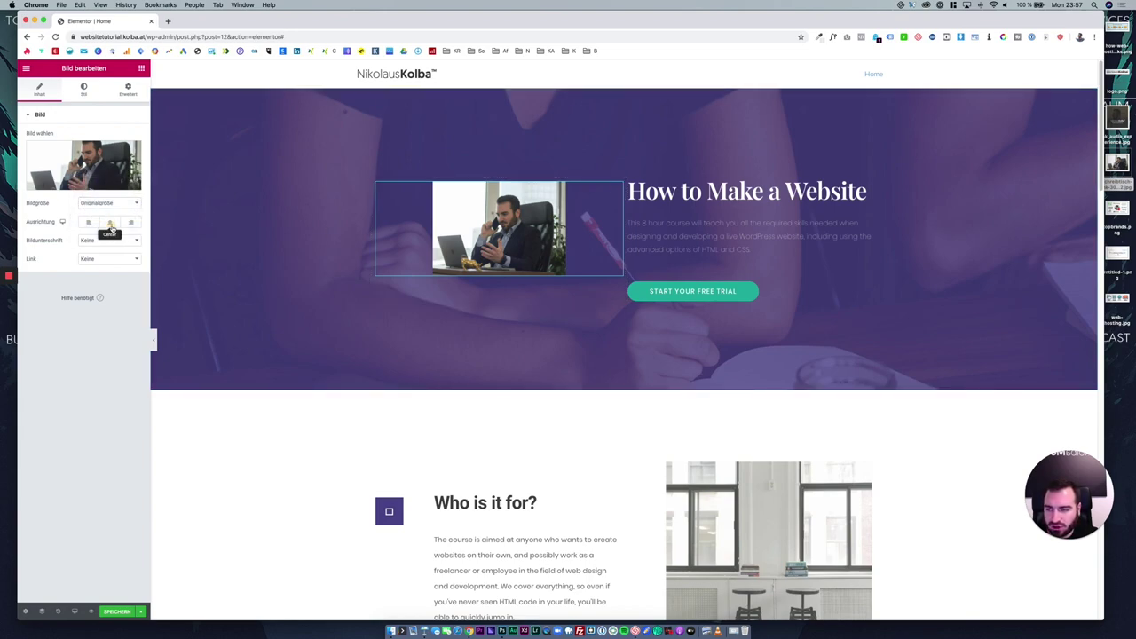
{"action": "left_click", "coordinate": [110, 225]}
Link the image to the site's Home page via a custom URL.
{"action": "left_click", "coordinate": [103, 259]}
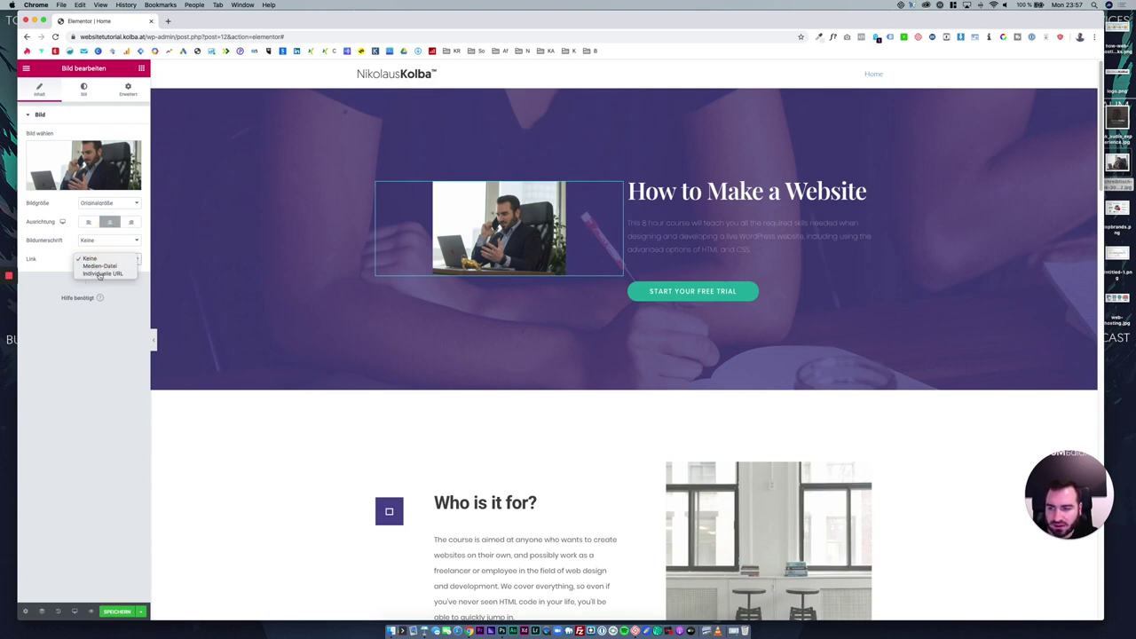
{"action": "left_click", "coordinate": [100, 274]}
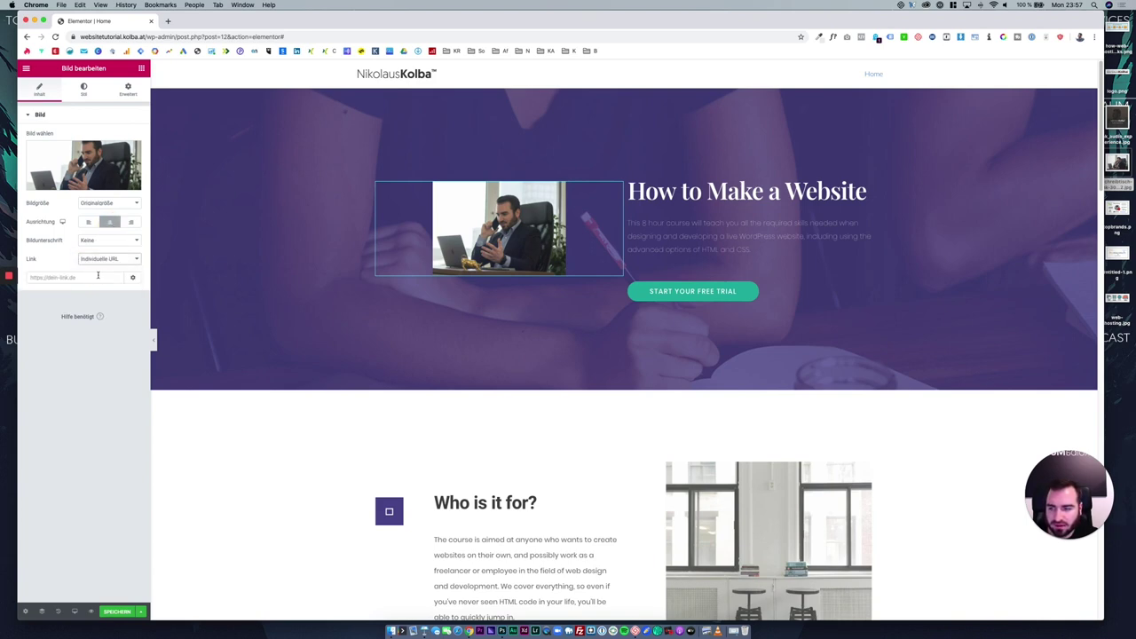
{"action": "left_click", "coordinate": [98, 277]}
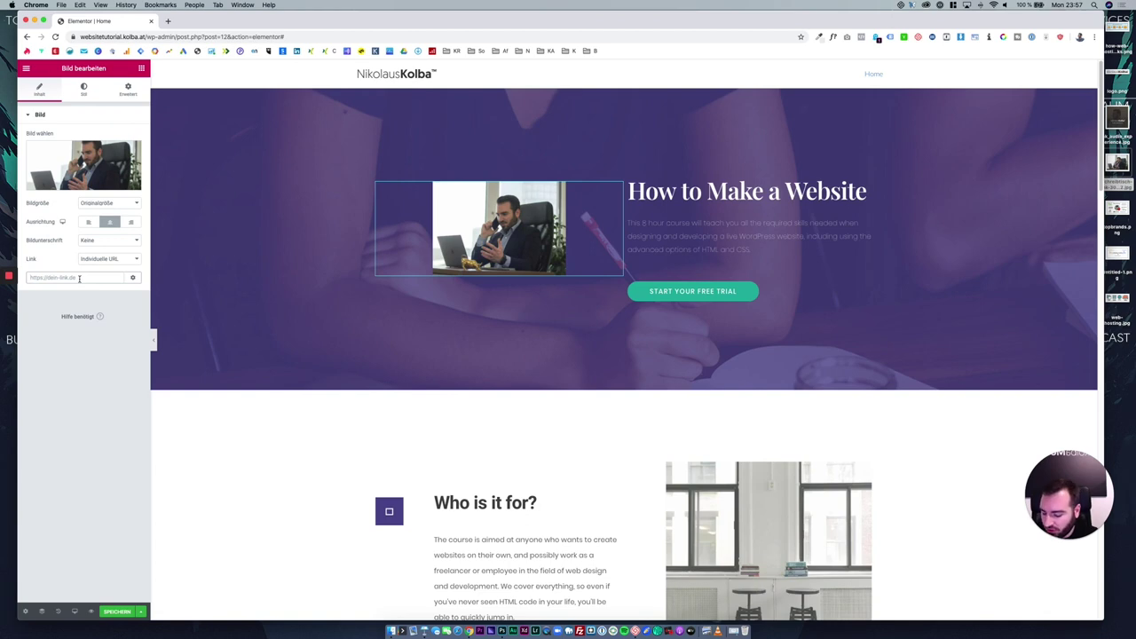
{"action": "type", "text": "htt"}
{"action": "type", "text": "e"}
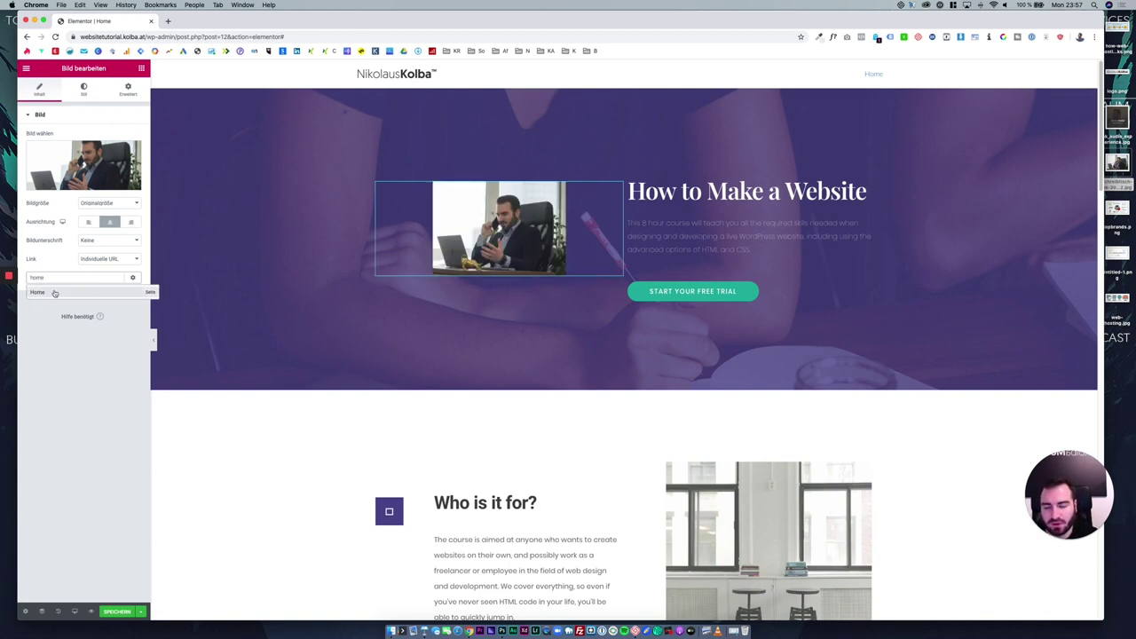
{"action": "left_click", "coordinate": [54, 292]}
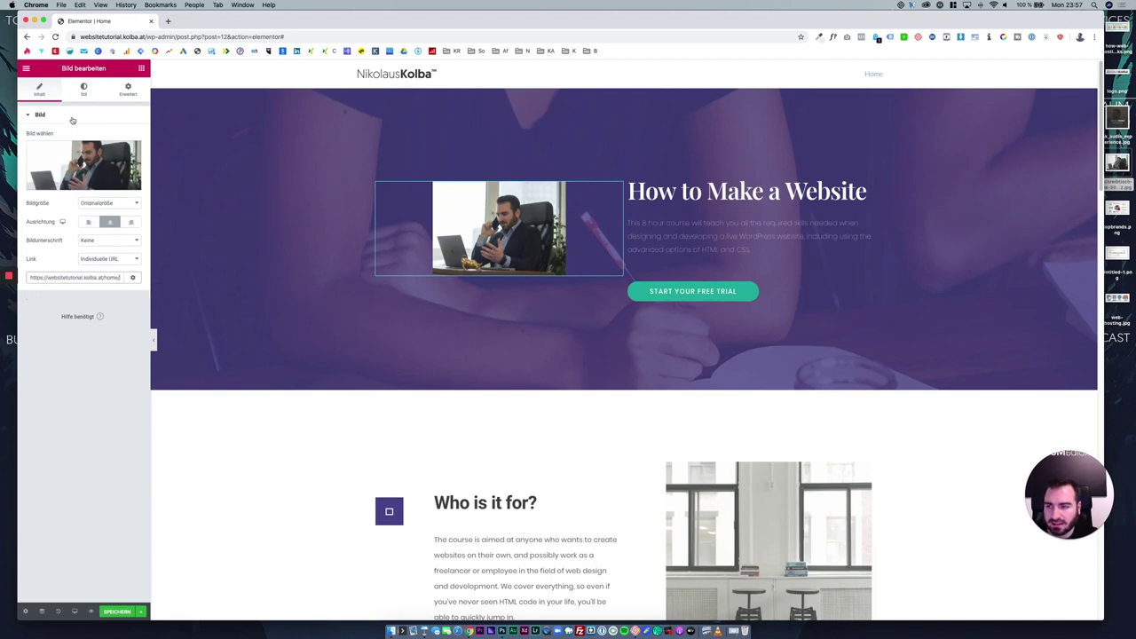
Set the image width to 100 in its Style settings.
{"action": "left_click", "coordinate": [84, 89]}
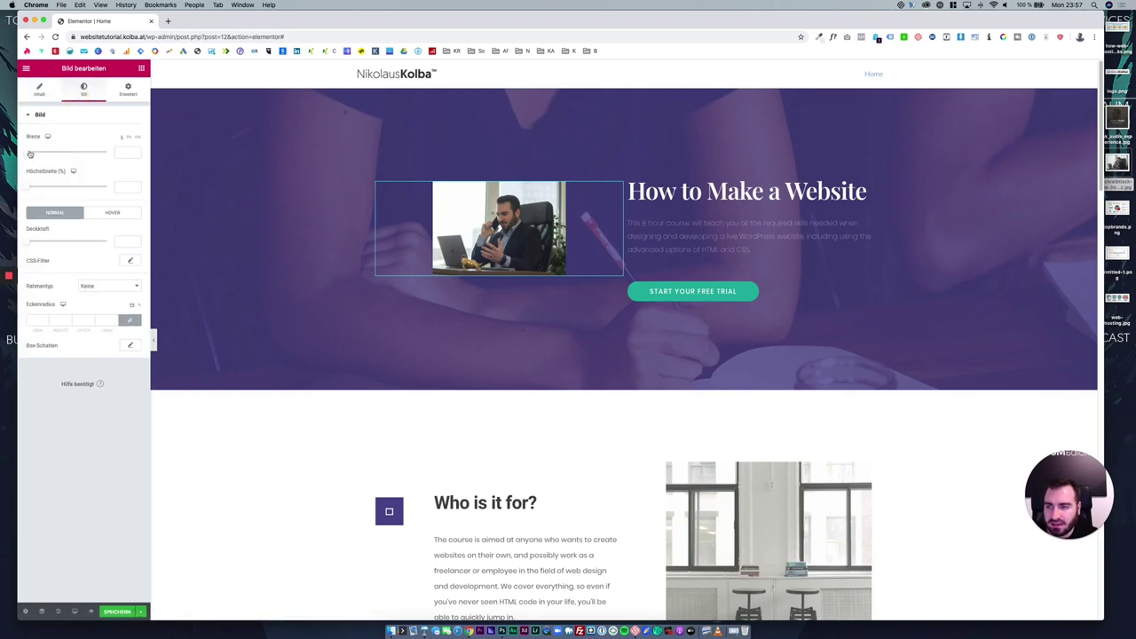
{"action": "left_click_drag", "start_coordinate": [30, 152], "coordinate": [197, 151]}
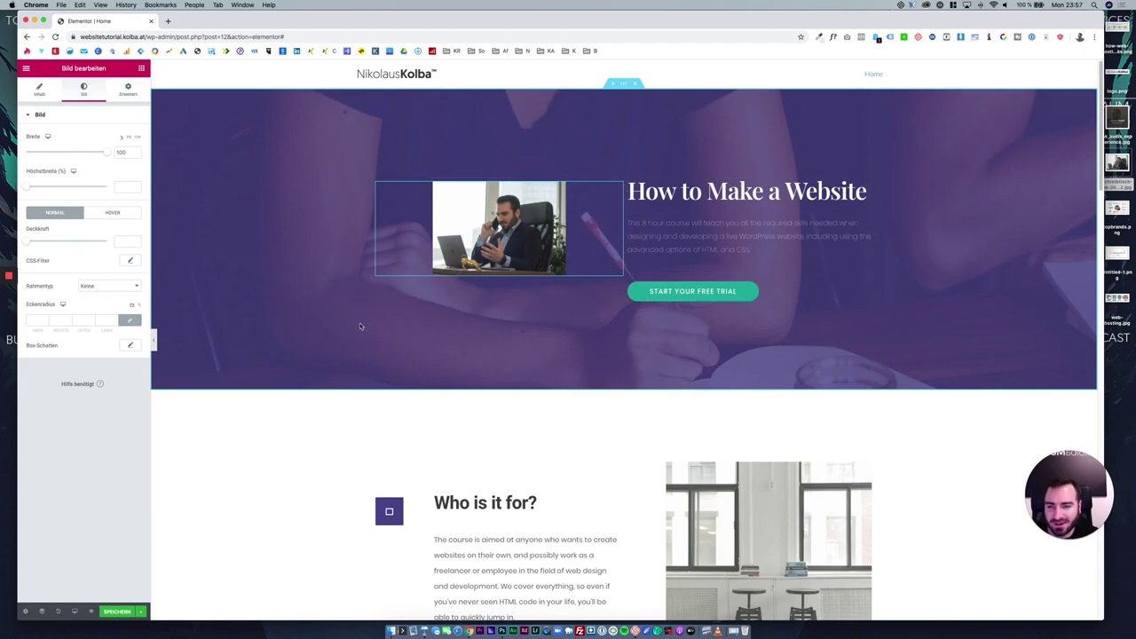
{"action": "left_click", "coordinate": [49, 96]}
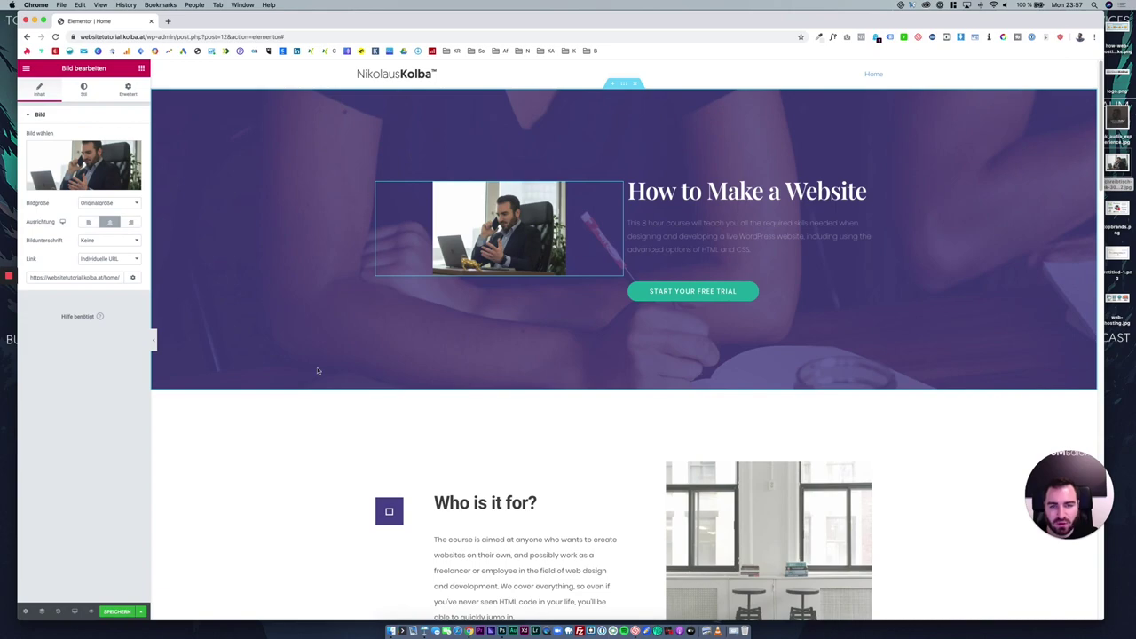
{"action": "right_click", "coordinate": [627, 85]}
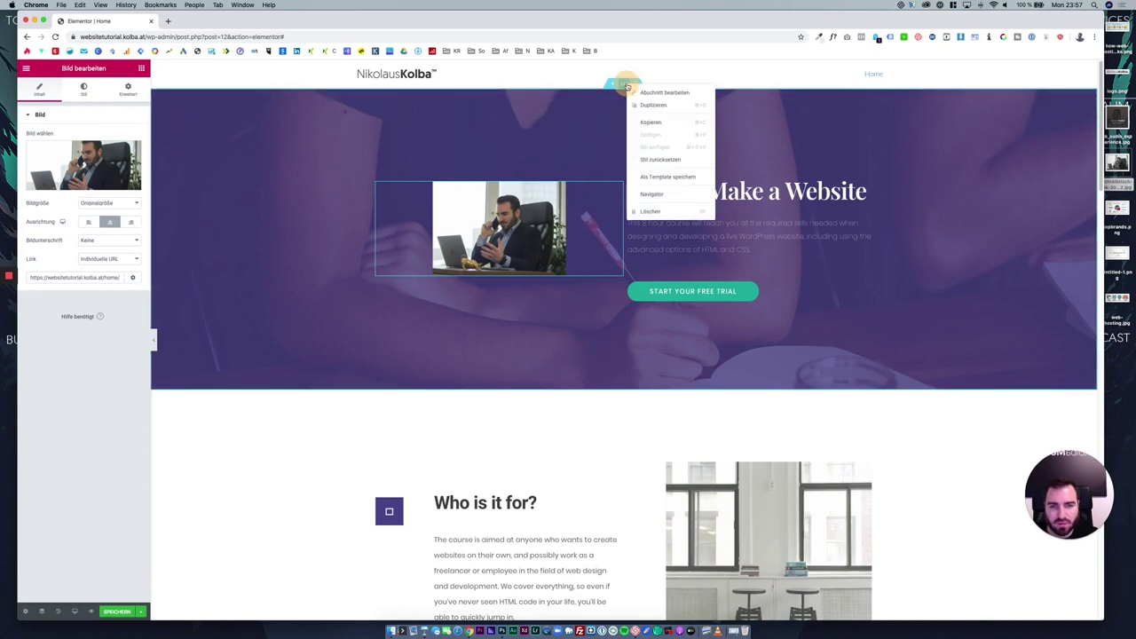
Replace the hero section's background photo with a flat preset colour.
{"action": "left_click", "coordinate": [655, 94]}
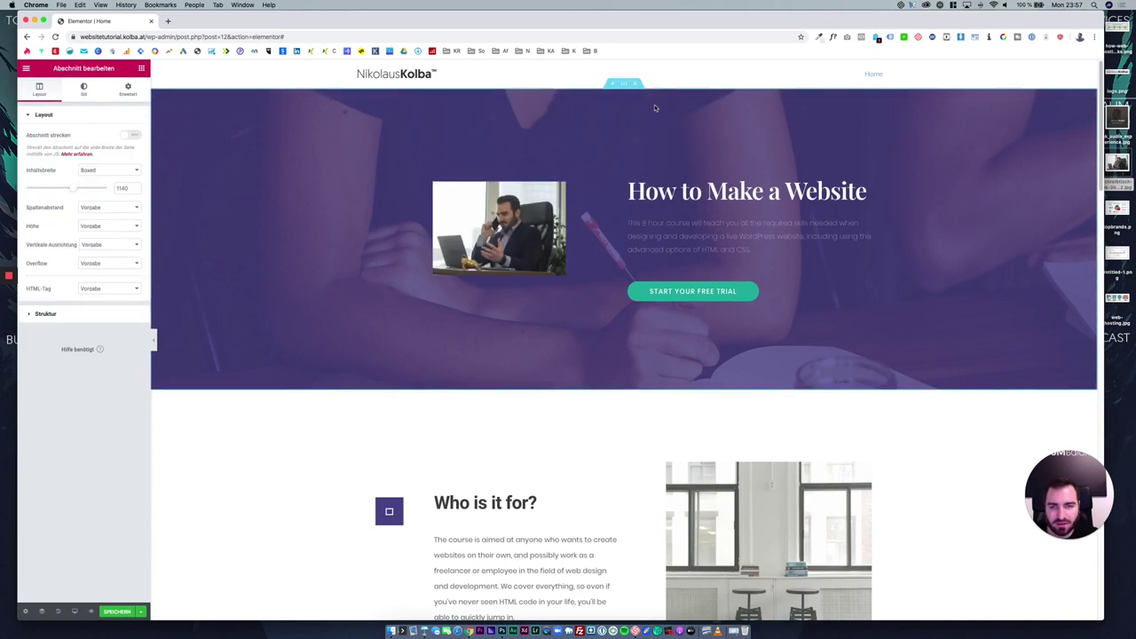
{"action": "left_click", "coordinate": [84, 92]}
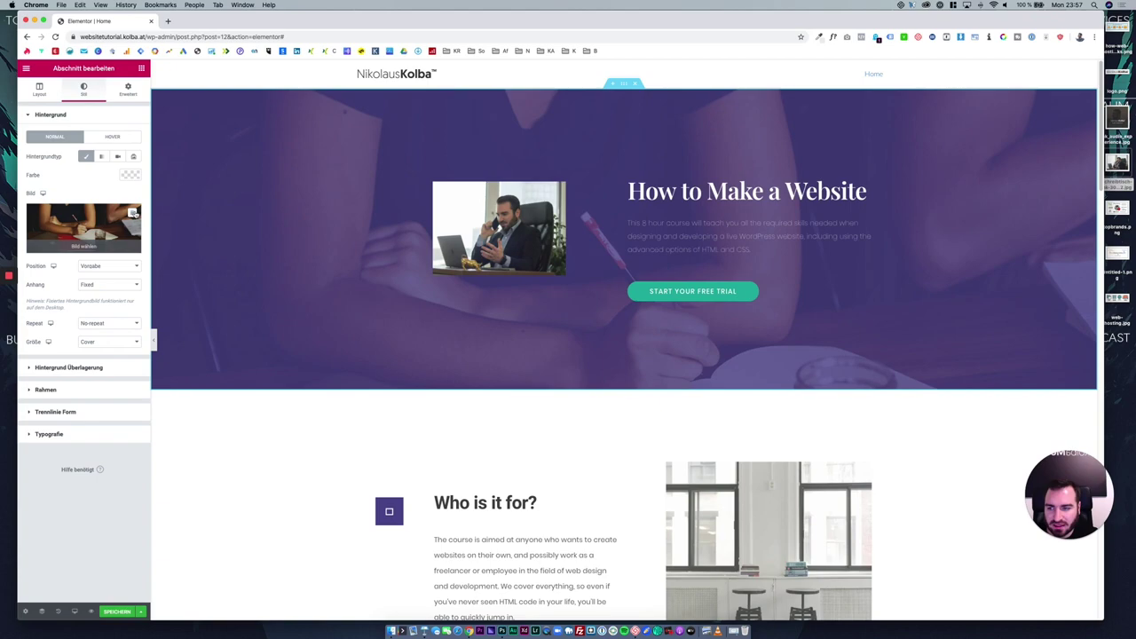
{"action": "left_click", "coordinate": [134, 213]}
{"action": "left_click", "coordinate": [130, 175]}
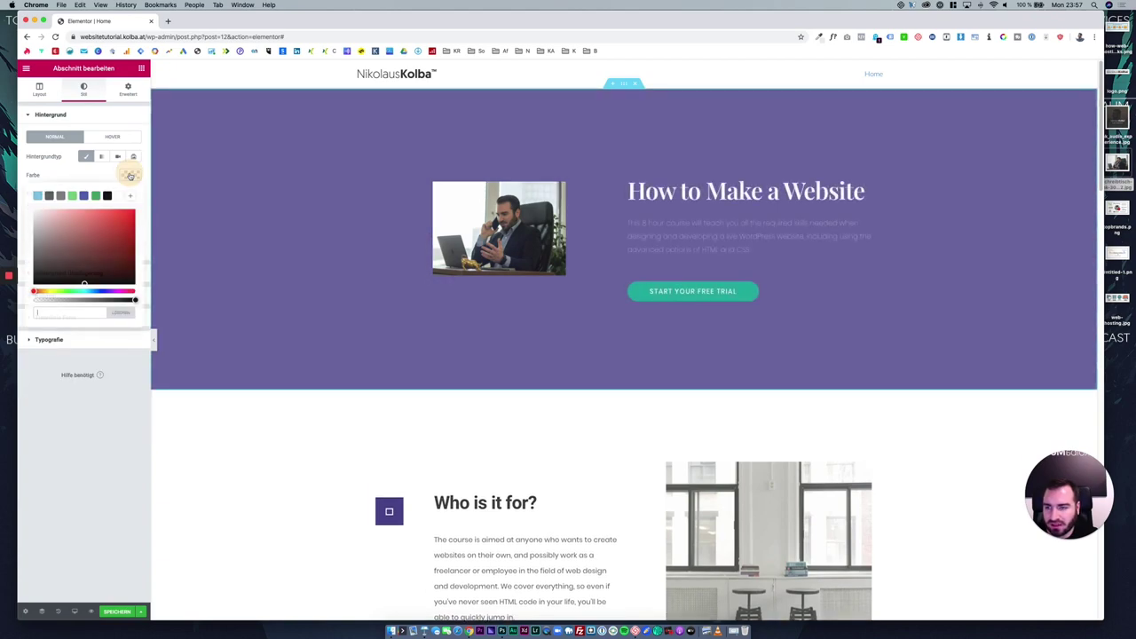
{"action": "left_click", "coordinate": [39, 197]}
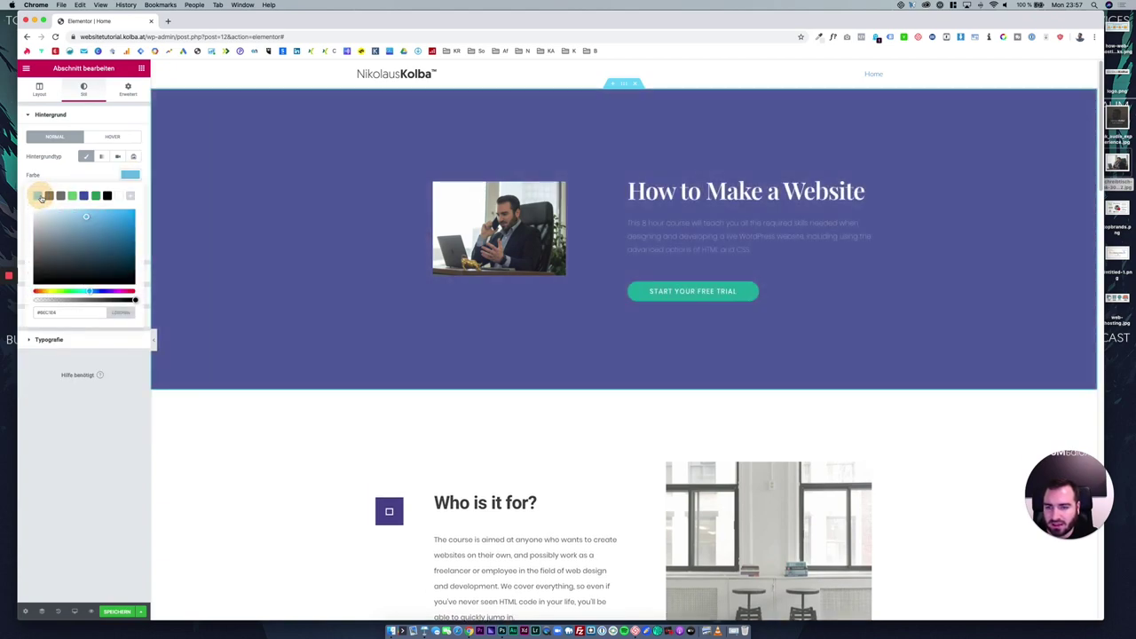
{"action": "left_click", "coordinate": [79, 183]}
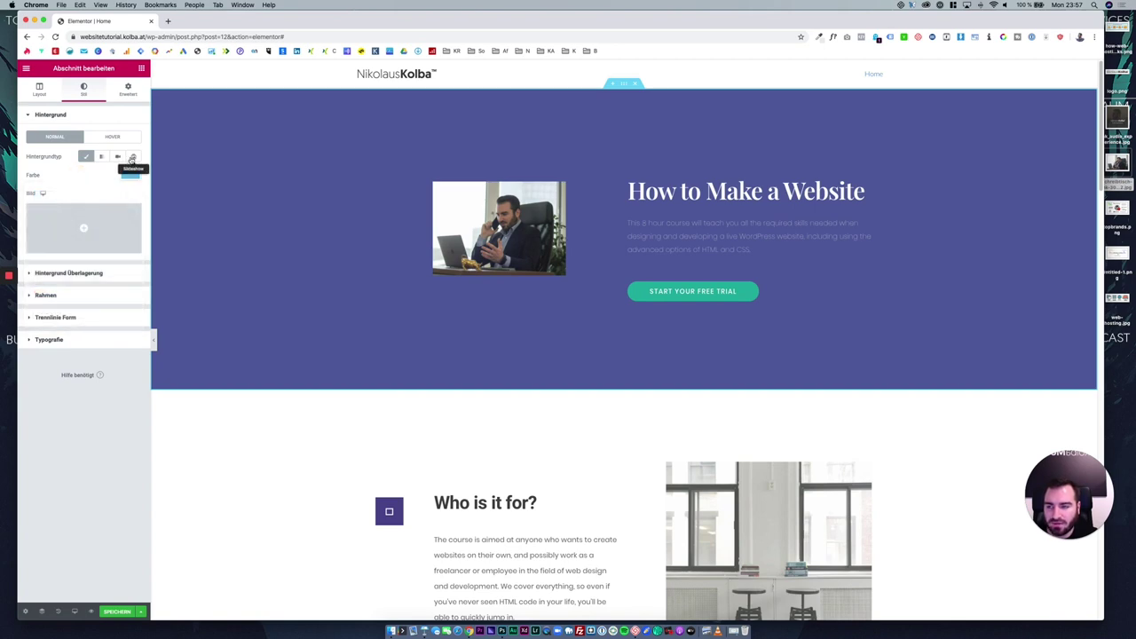
{"action": "left_click", "coordinate": [111, 137]}
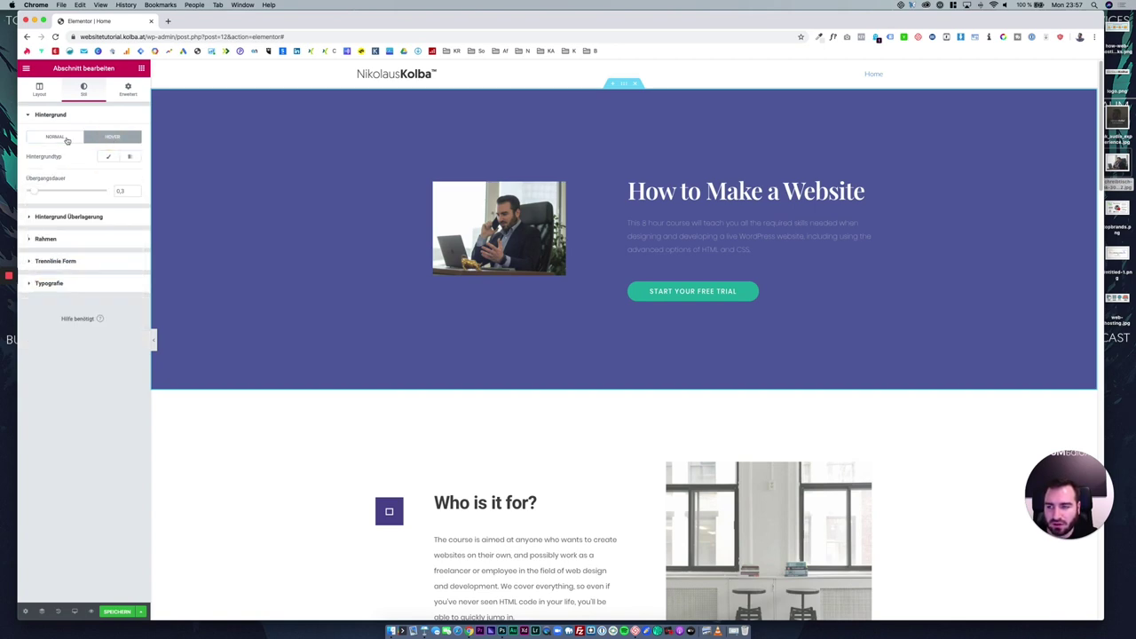
{"action": "left_click", "coordinate": [66, 139]}
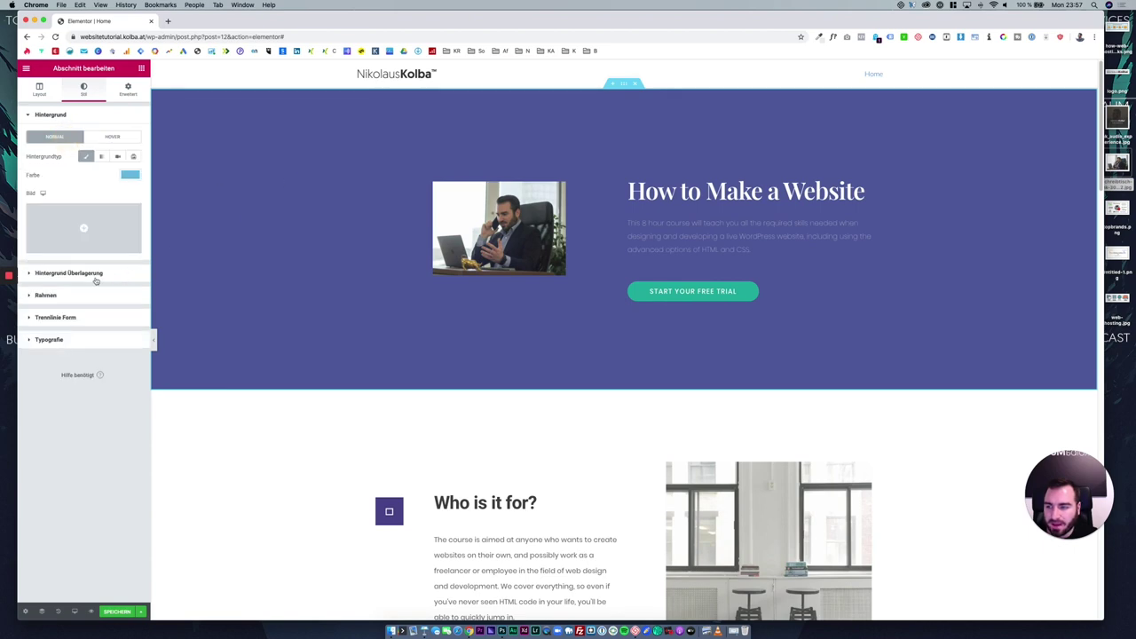
Try a red Zickzack shape divider on the section, then set its type back to Keine.
{"action": "left_click", "coordinate": [80, 322]}
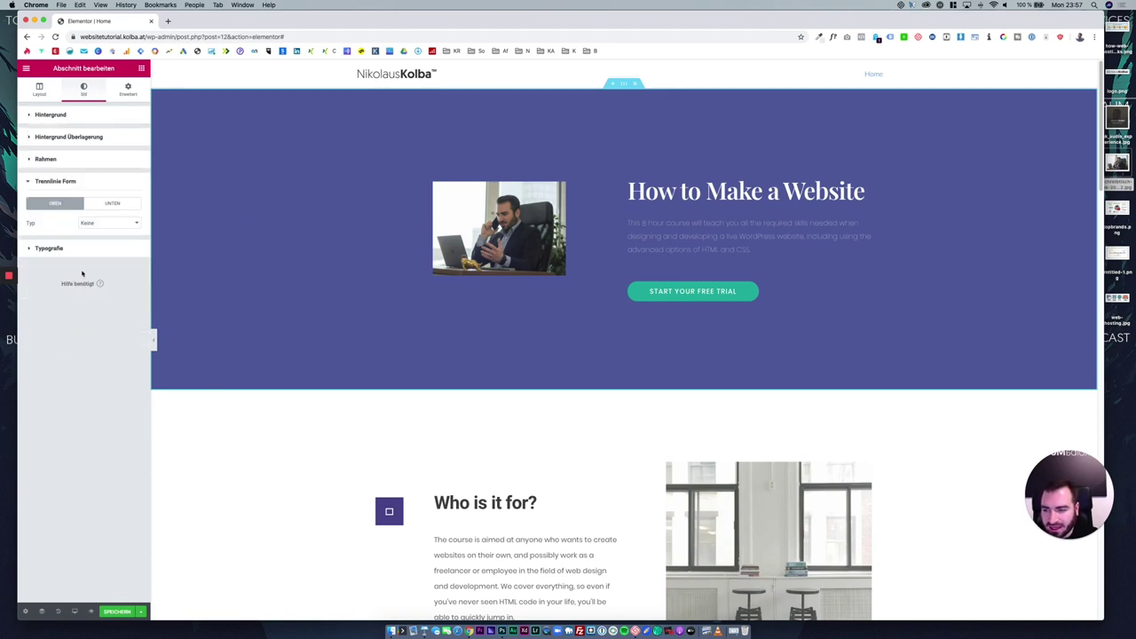
{"action": "left_click", "coordinate": [91, 222]}
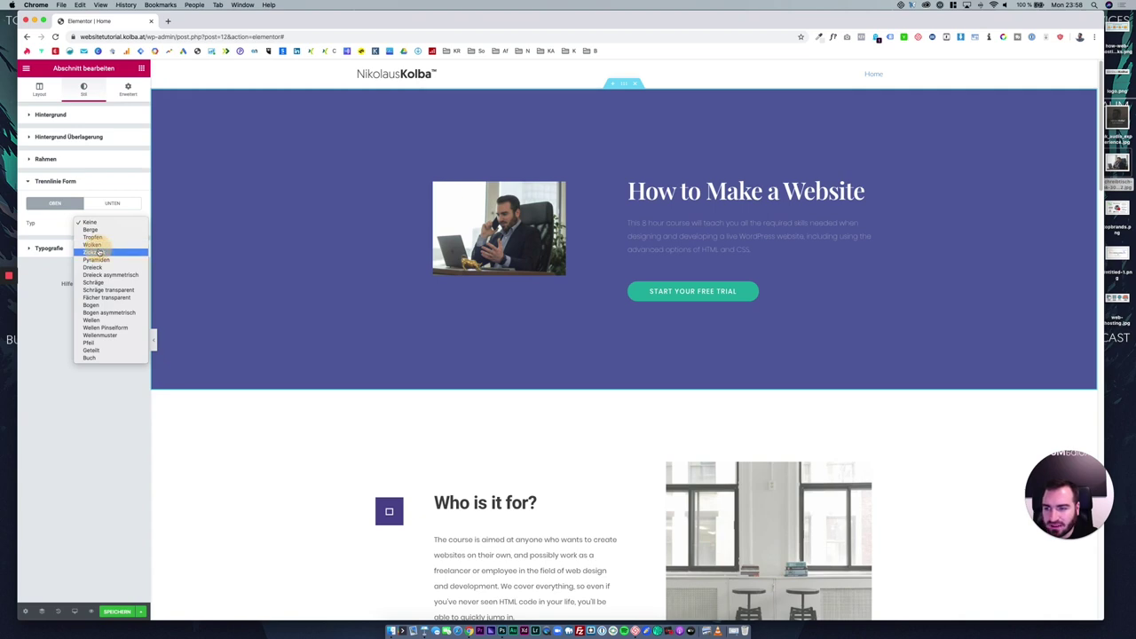
{"action": "left_click", "coordinate": [95, 252]}
{"action": "left_click", "coordinate": [127, 241]}
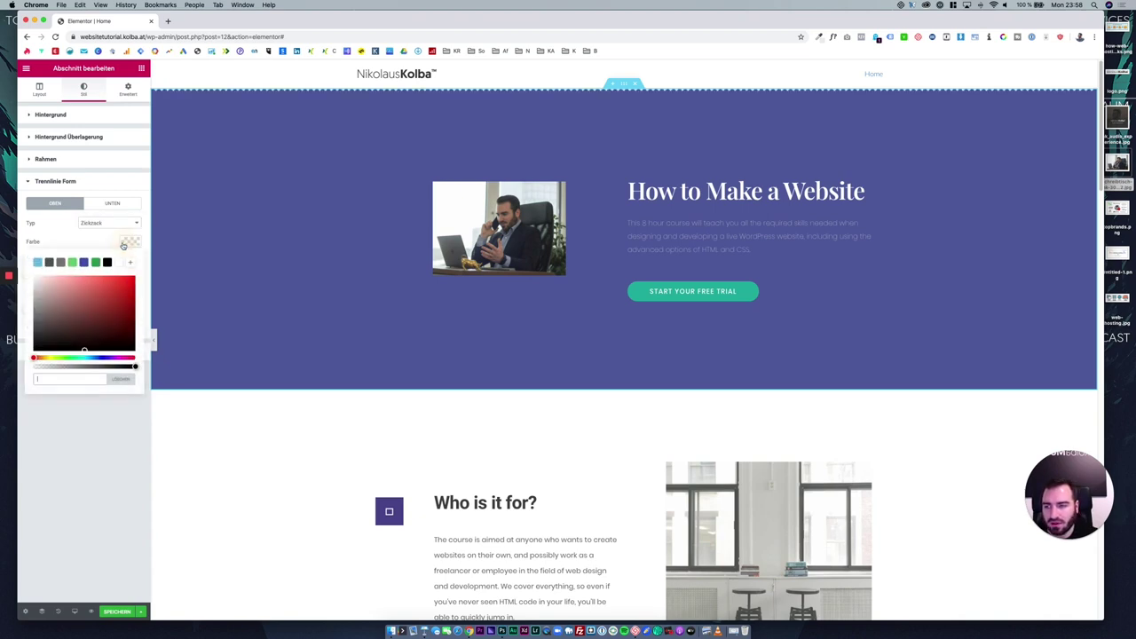
{"action": "left_click", "coordinate": [134, 282]}
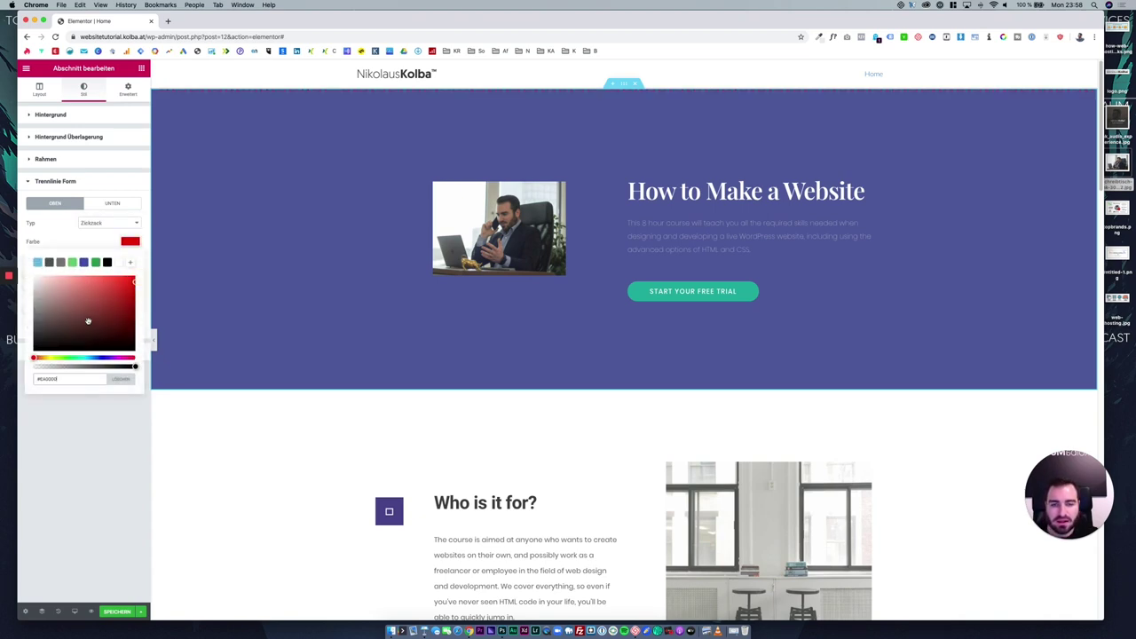
{"action": "left_click", "coordinate": [64, 222]}
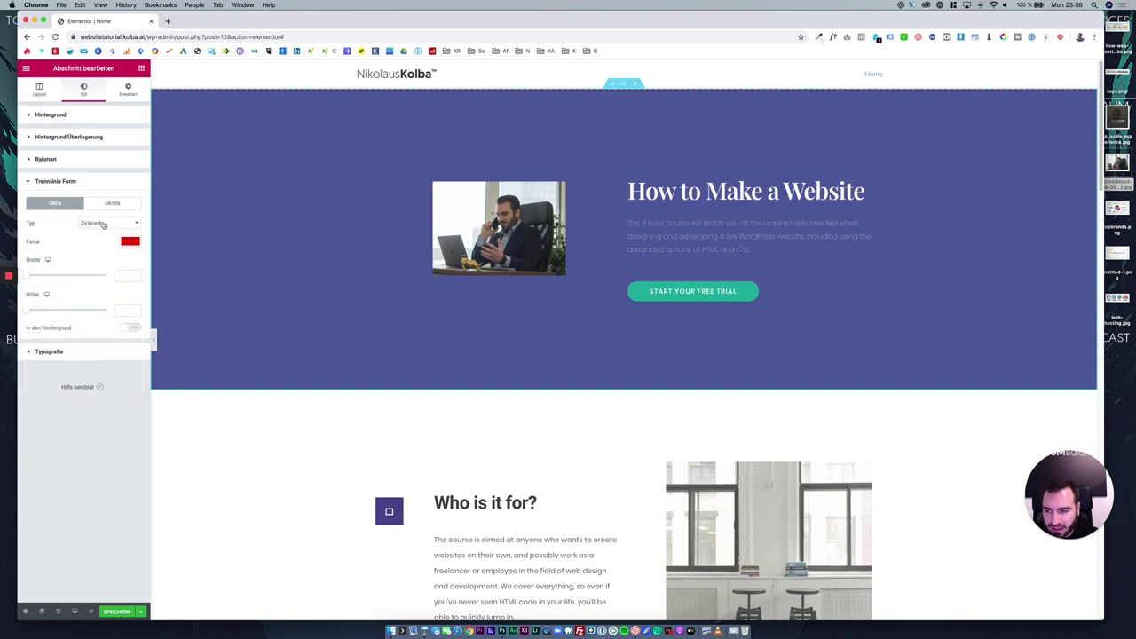
{"action": "left_click", "coordinate": [103, 223]}
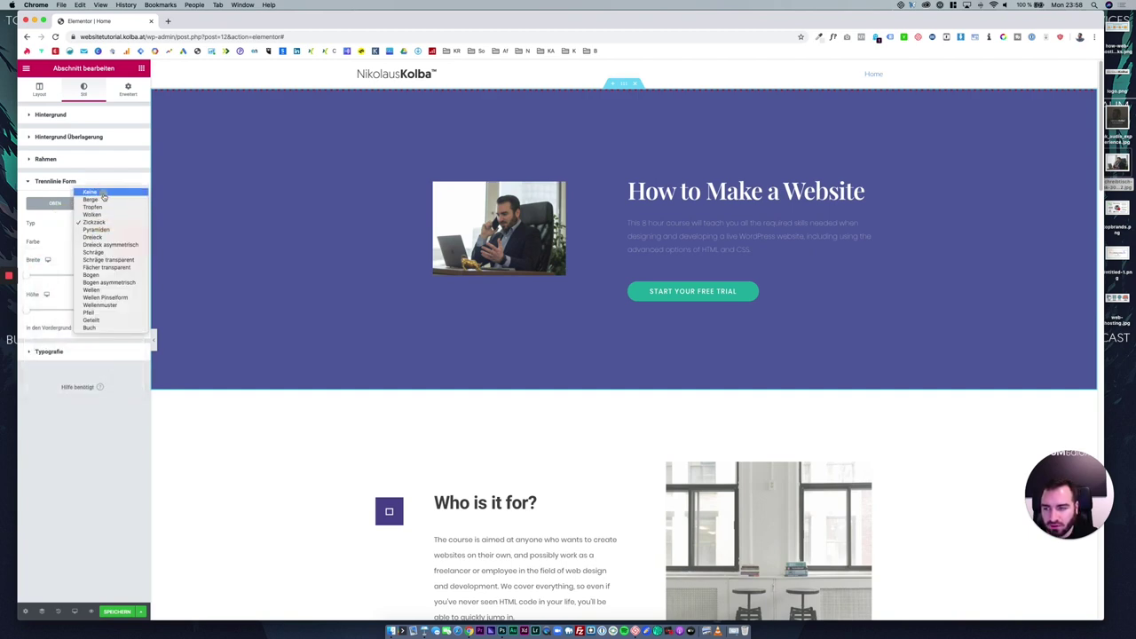
{"action": "left_click", "coordinate": [102, 185]}
{"action": "left_click", "coordinate": [101, 183]}
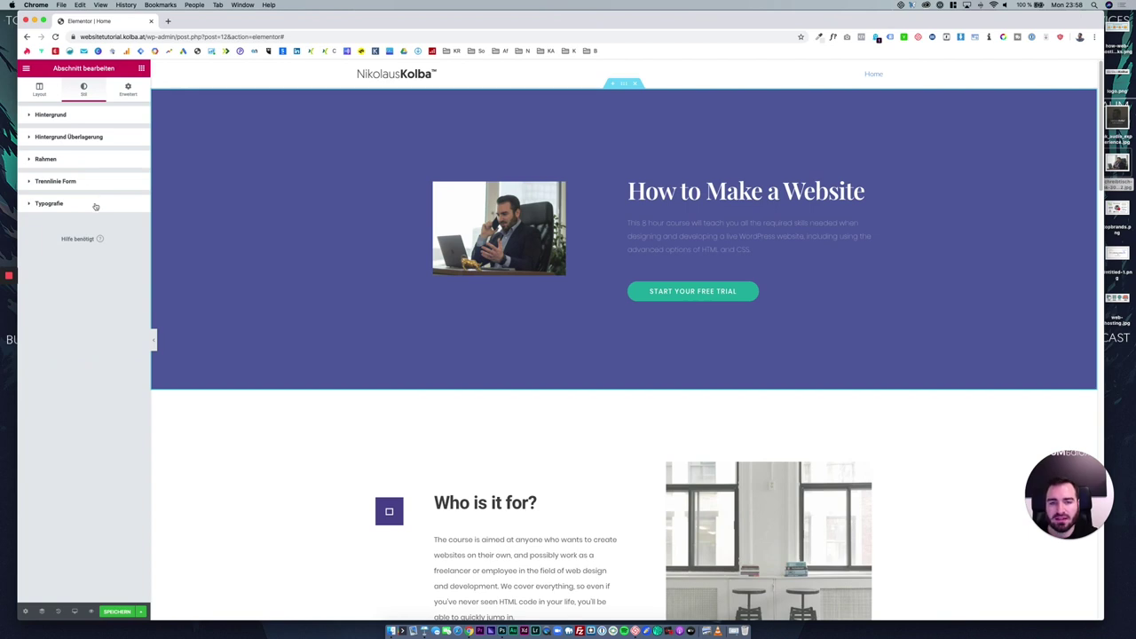
Glance at the section's typography settings, return to Layout, and select the hero heading.
{"action": "left_click", "coordinate": [96, 205]}
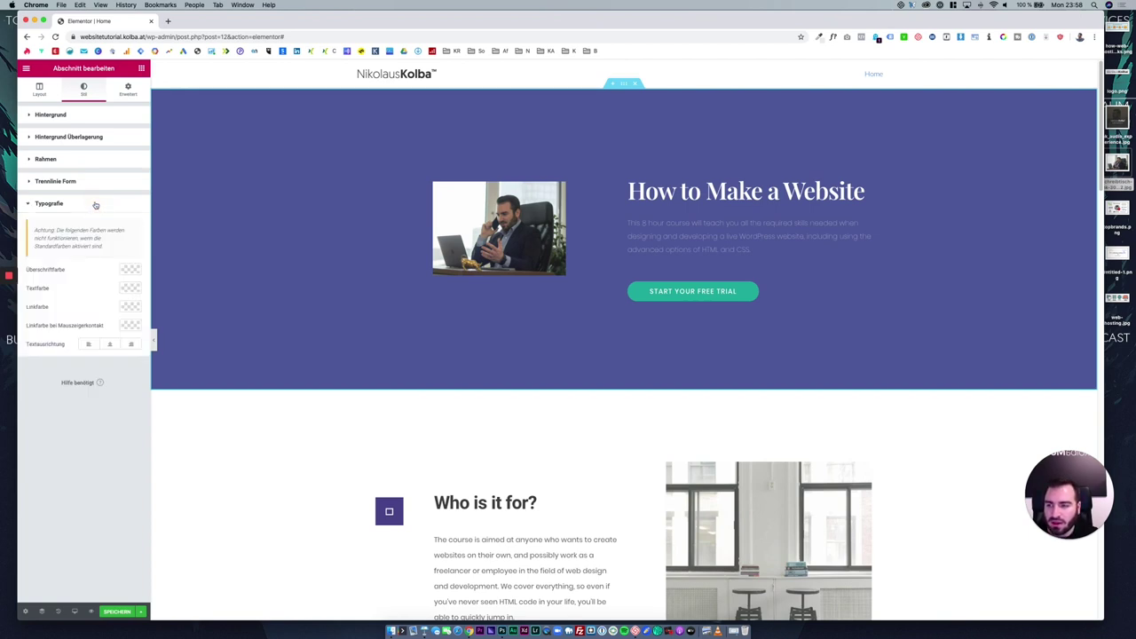
{"action": "left_click", "coordinate": [96, 204]}
{"action": "left_click", "coordinate": [40, 90]}
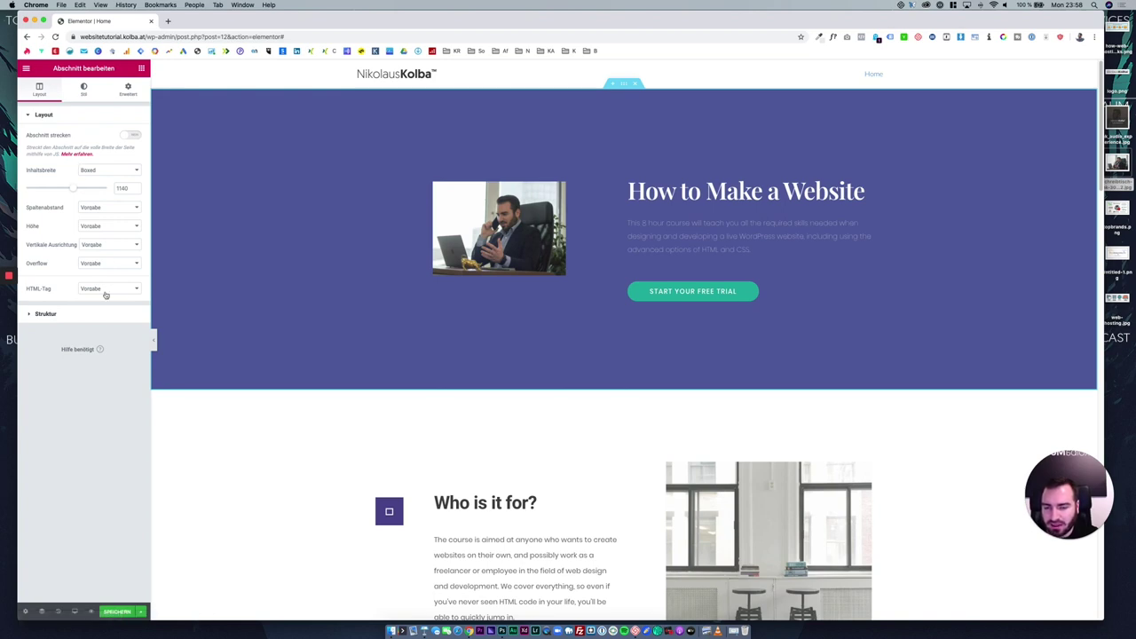
{"action": "left_click", "coordinate": [696, 190]}
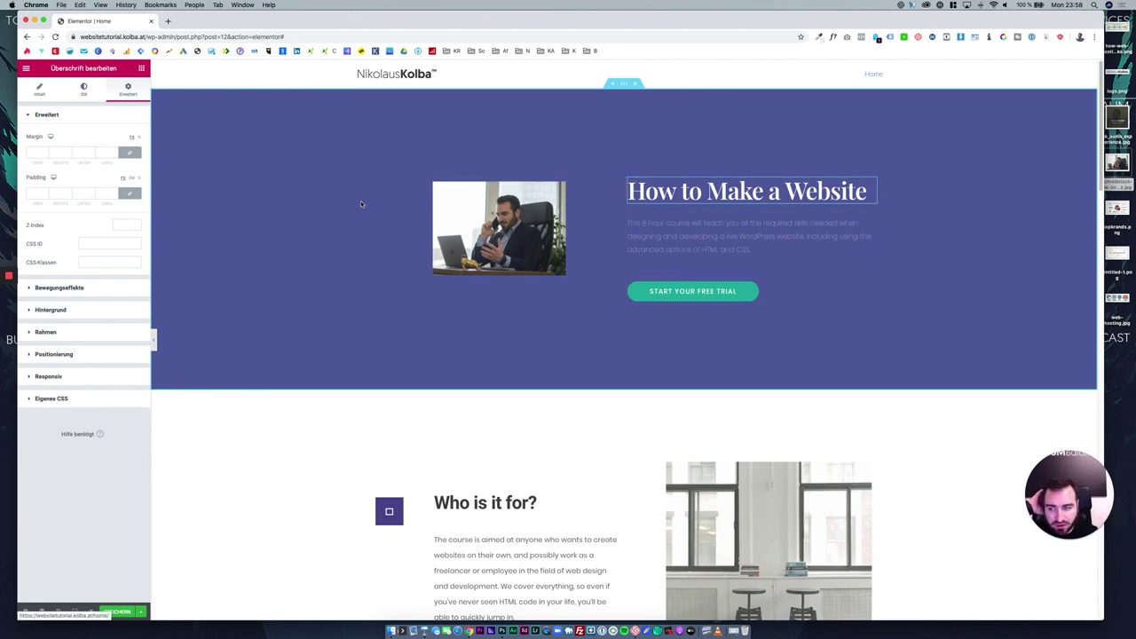
Reset the hero heading's typography to defaults and view the paragraph's style settings.
{"action": "left_click", "coordinate": [83, 90]}
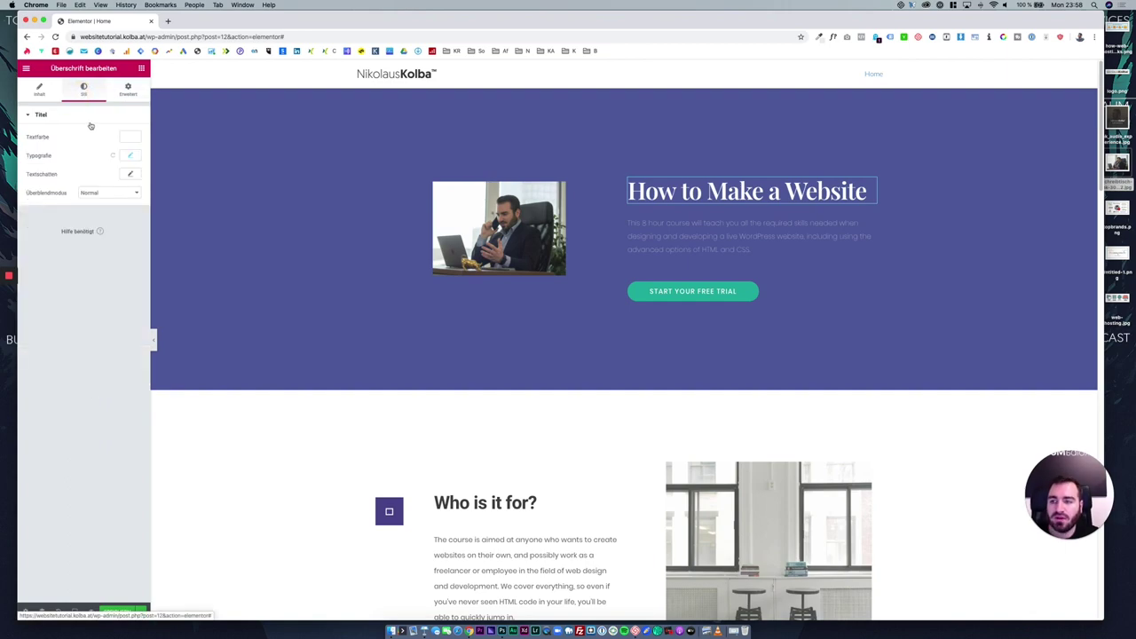
{"action": "left_click", "coordinate": [127, 158]}
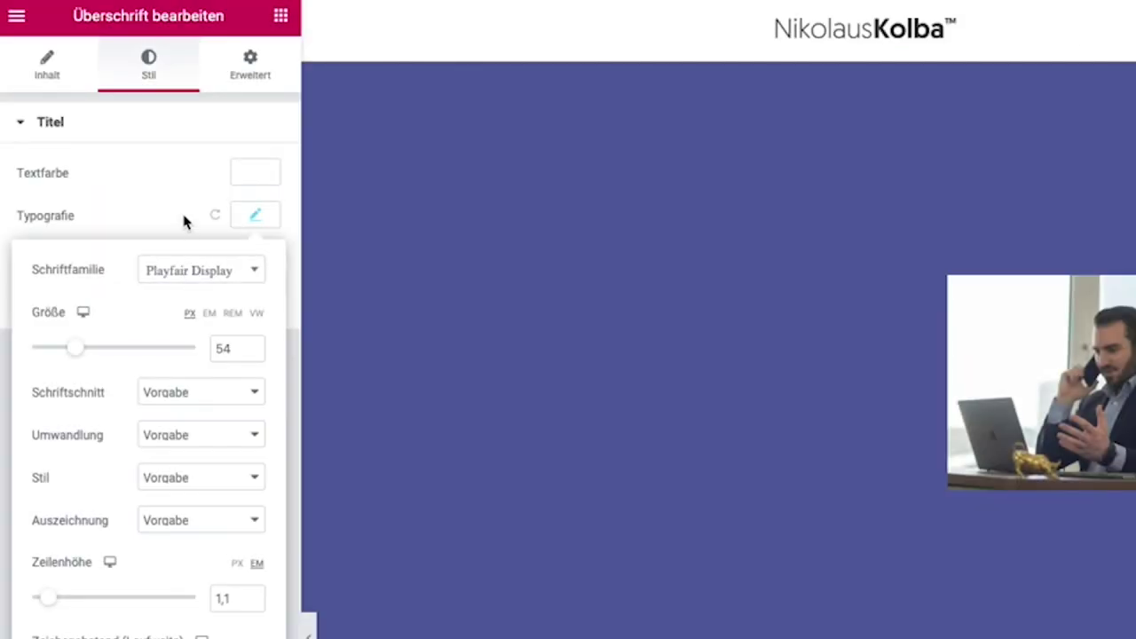
{"action": "left_click", "coordinate": [101, 160]}
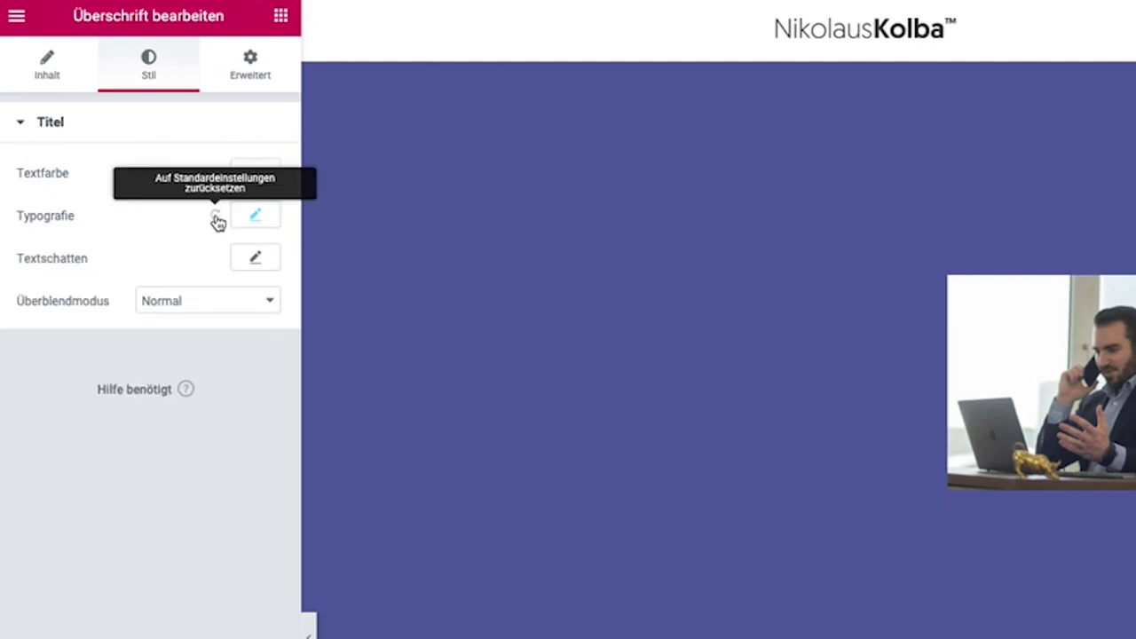
{"action": "left_click", "coordinate": [216, 218]}
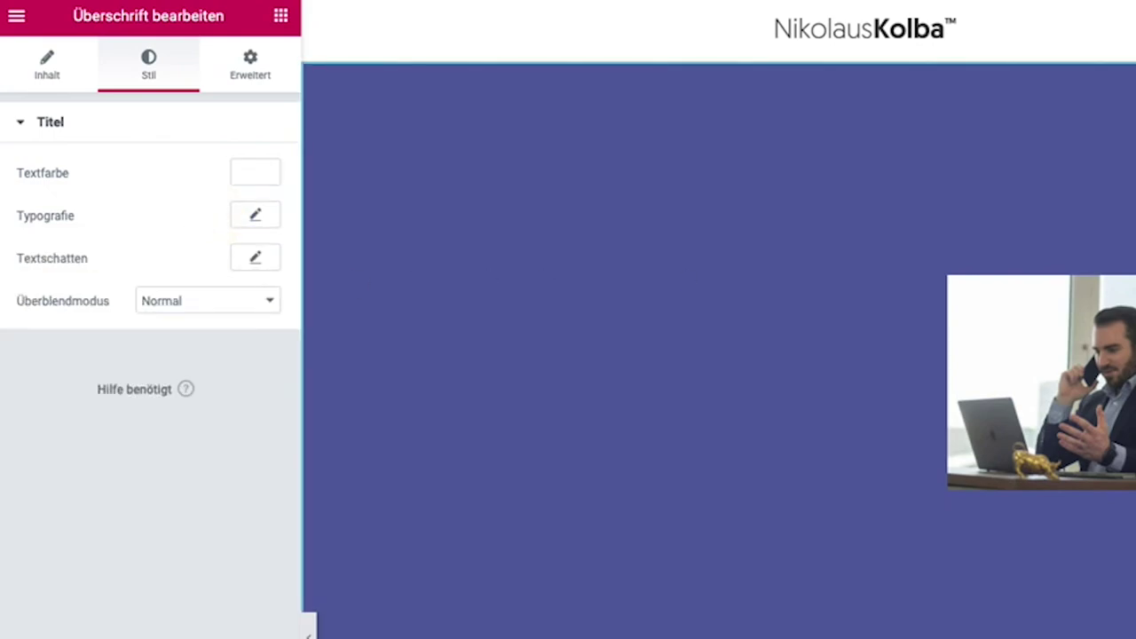
{"action": "left_click", "coordinate": [751, 228]}
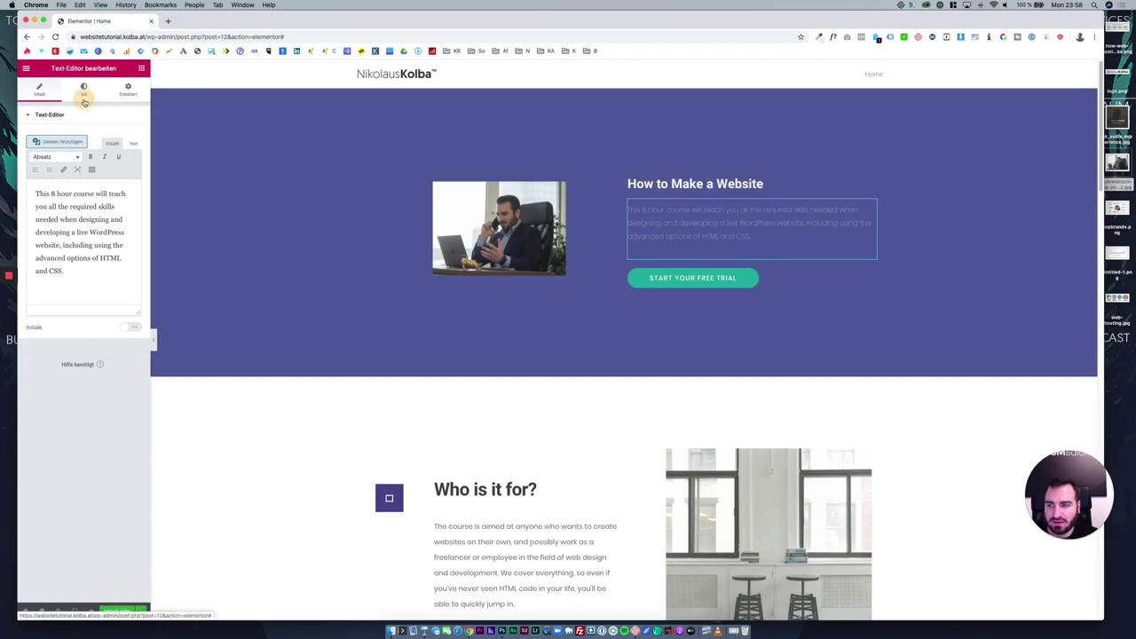
{"action": "left_click", "coordinate": [149, 69]}
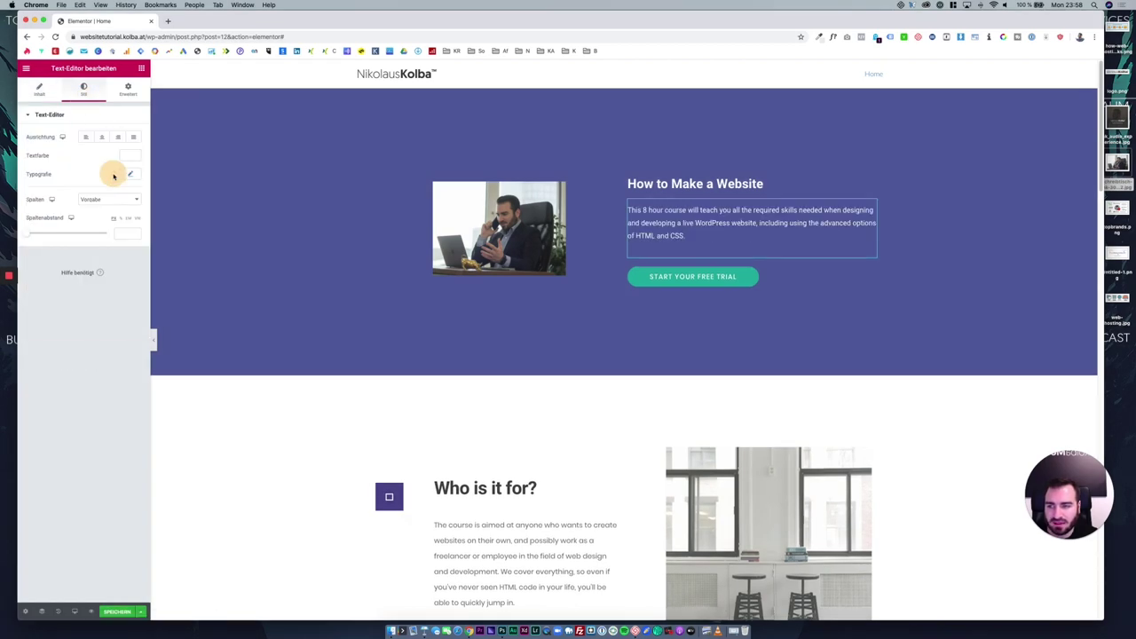
Reset the Start Your Free Trial button's typography, then delete the button.
{"action": "left_click", "coordinate": [786, 276]}
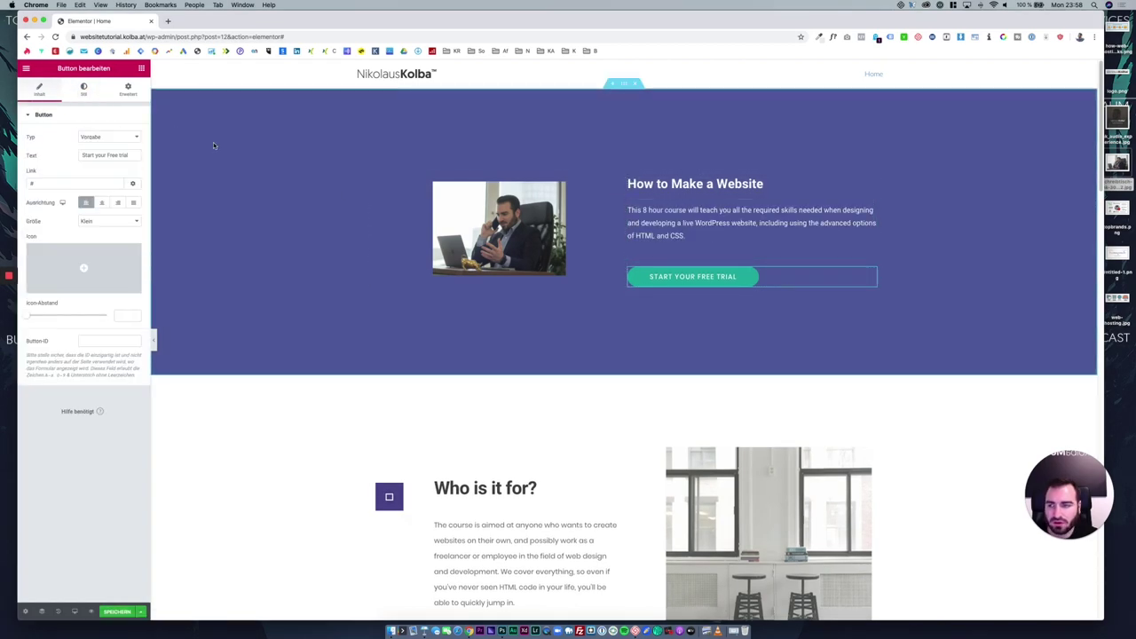
{"action": "left_click", "coordinate": [84, 88]}
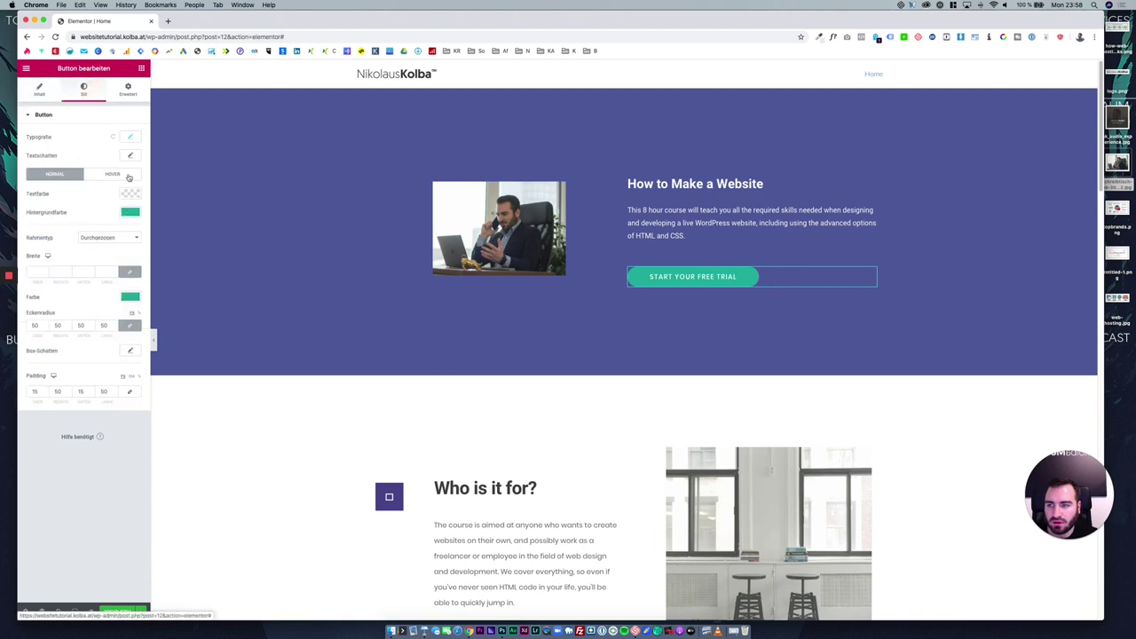
{"action": "left_click", "coordinate": [113, 136]}
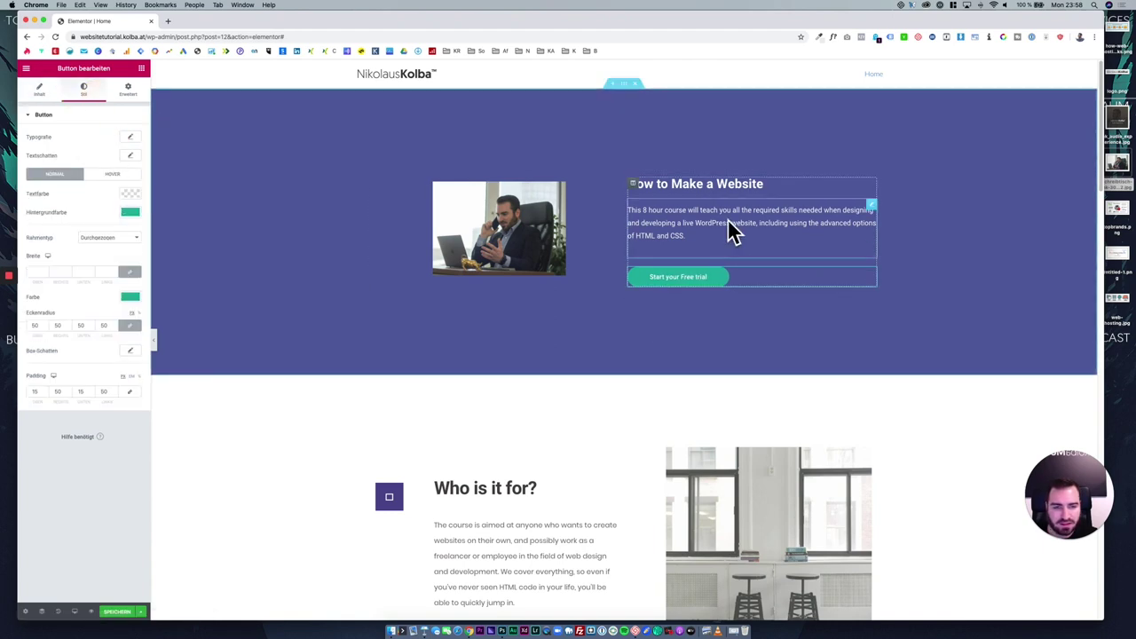
{"action": "right_click", "coordinate": [769, 277]}
{"action": "left_click", "coordinate": [811, 405]}
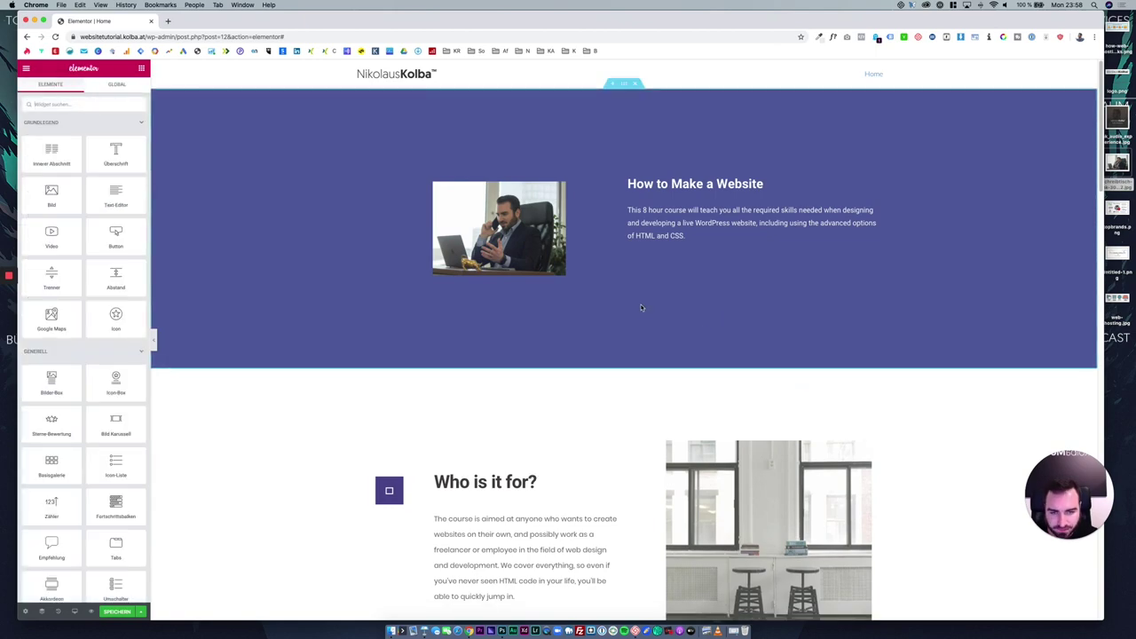
Select the heading's title text and start typing 'Wie man eine' over it.
{"action": "left_click", "coordinate": [666, 184]}
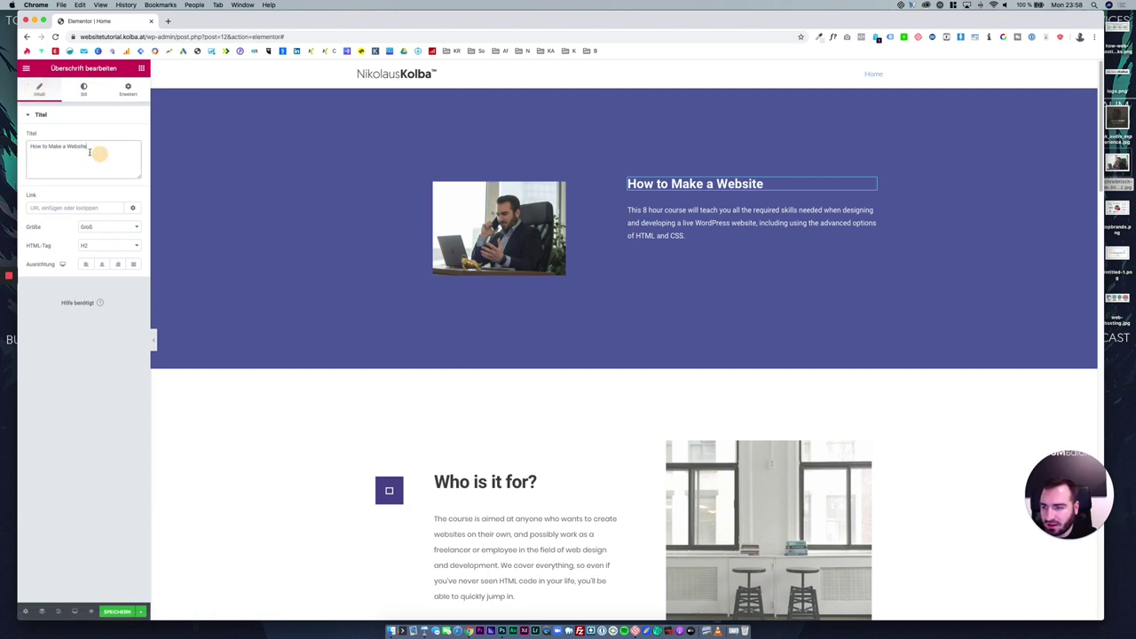
{"action": "left_click_drag", "start_coordinate": [94, 147], "coordinate": [19, 148]}
{"action": "type", "text": "Wie man"}
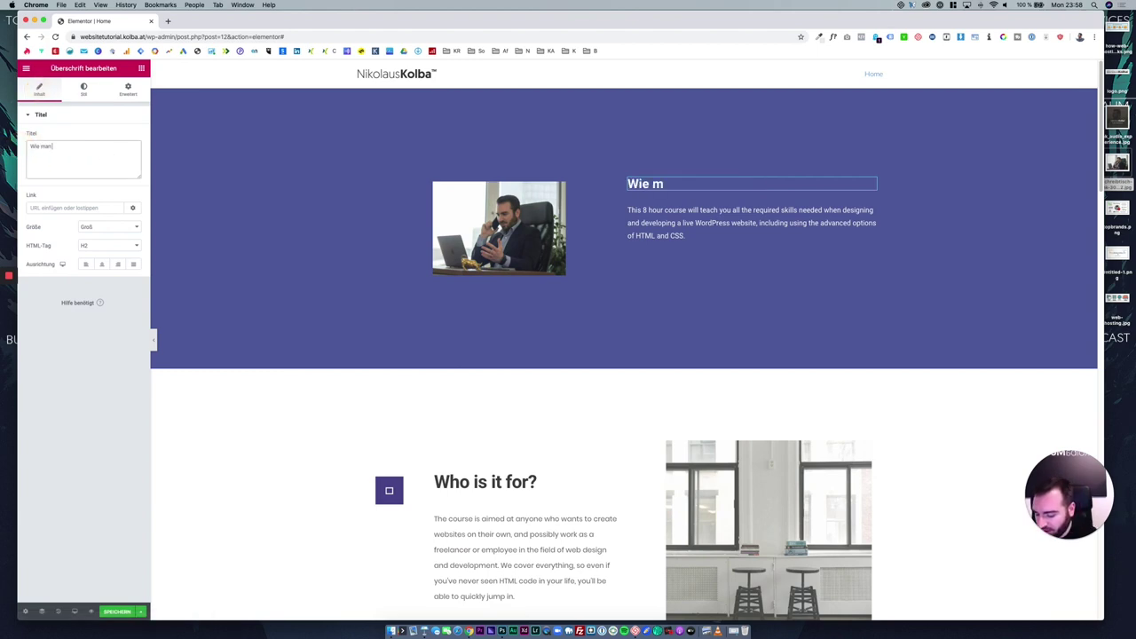
{"action": "type", "text": " eine Webseite baut"}
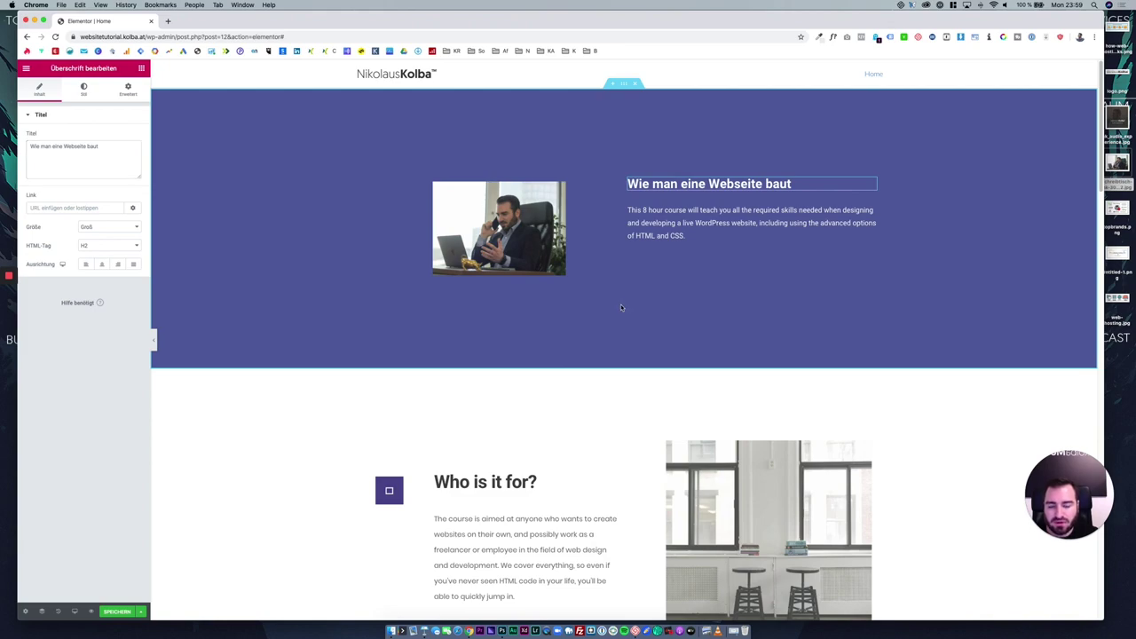
Duplicate the hero image, then delete the copy again.
{"action": "right_click", "coordinate": [474, 201]}
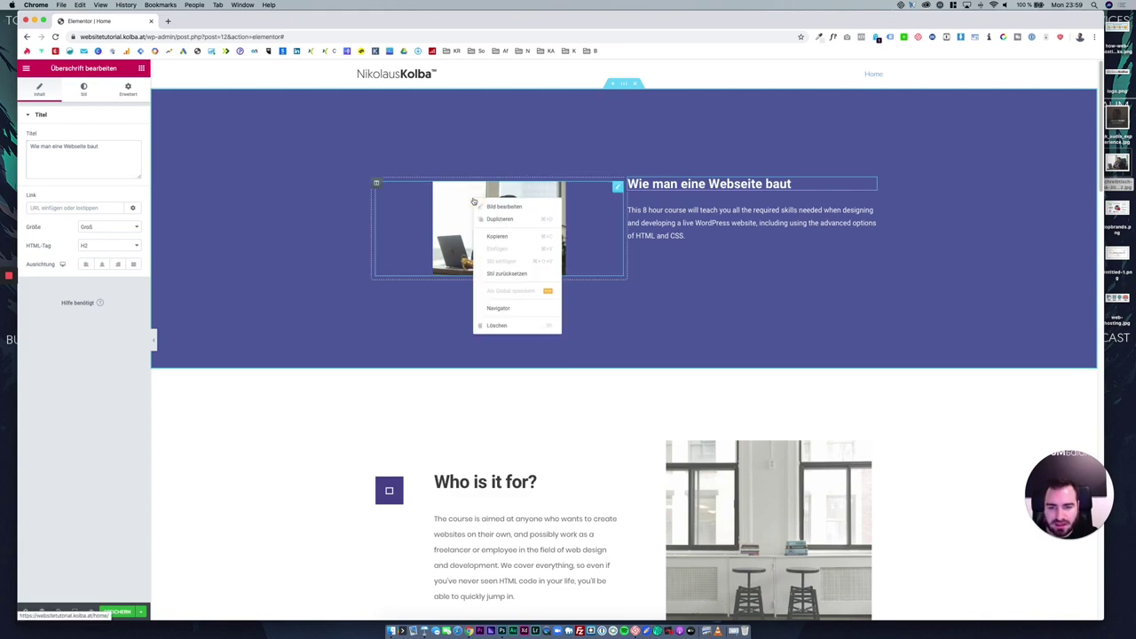
{"action": "left_click", "coordinate": [497, 219]}
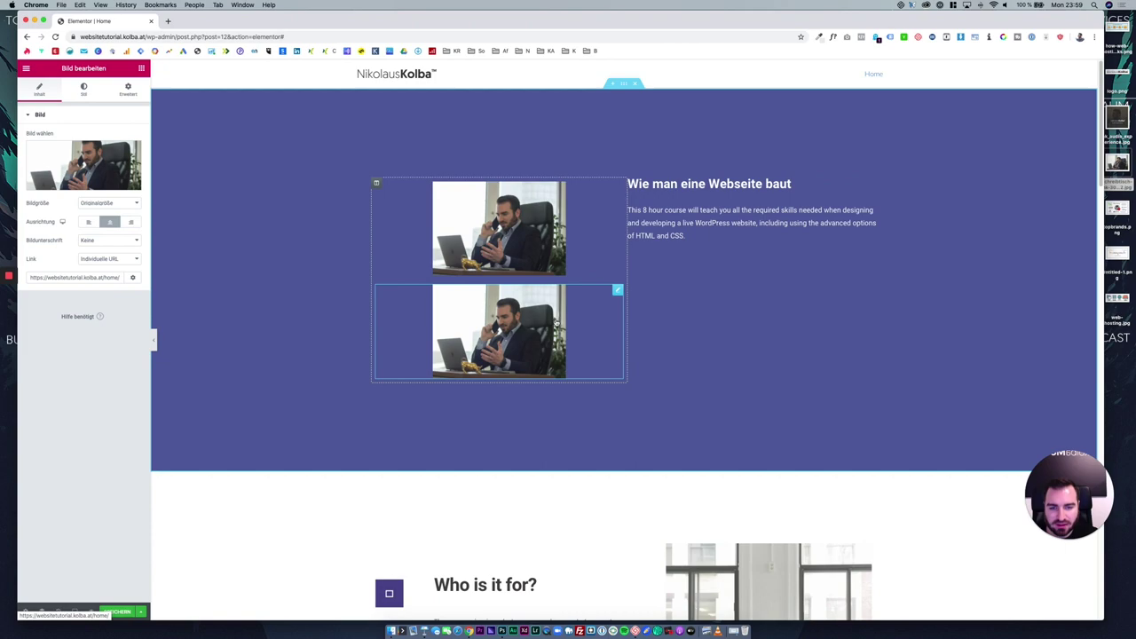
{"action": "right_click", "coordinate": [557, 322]}
{"action": "left_click", "coordinate": [584, 443]}
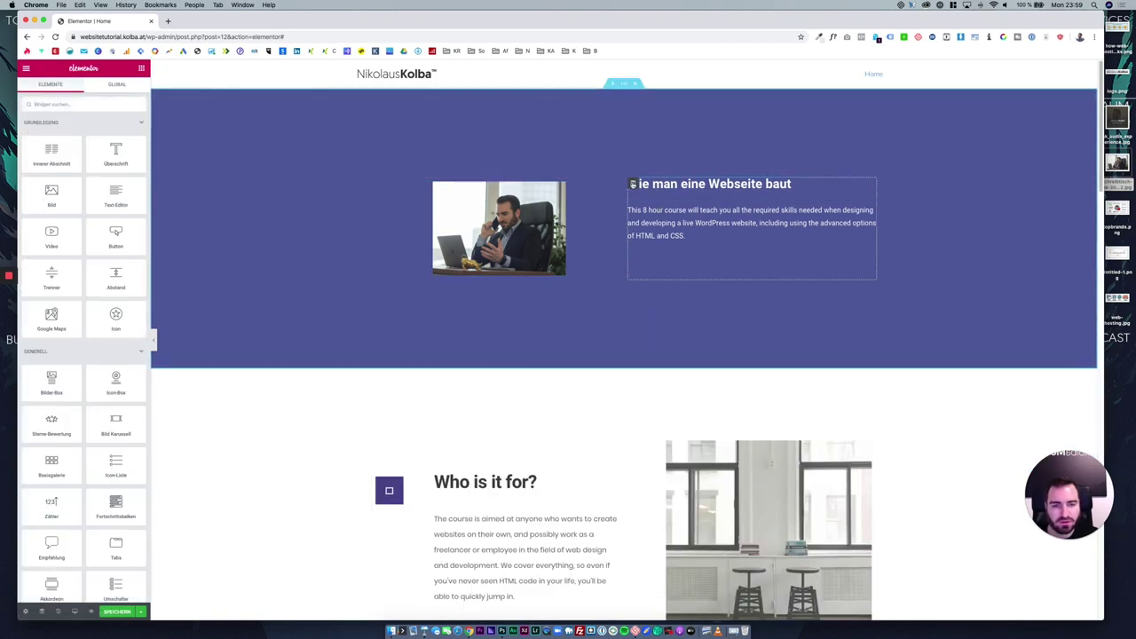
Duplicate the heading-and-text column, then add and remove an empty inner section.
{"action": "right_click", "coordinate": [632, 183]}
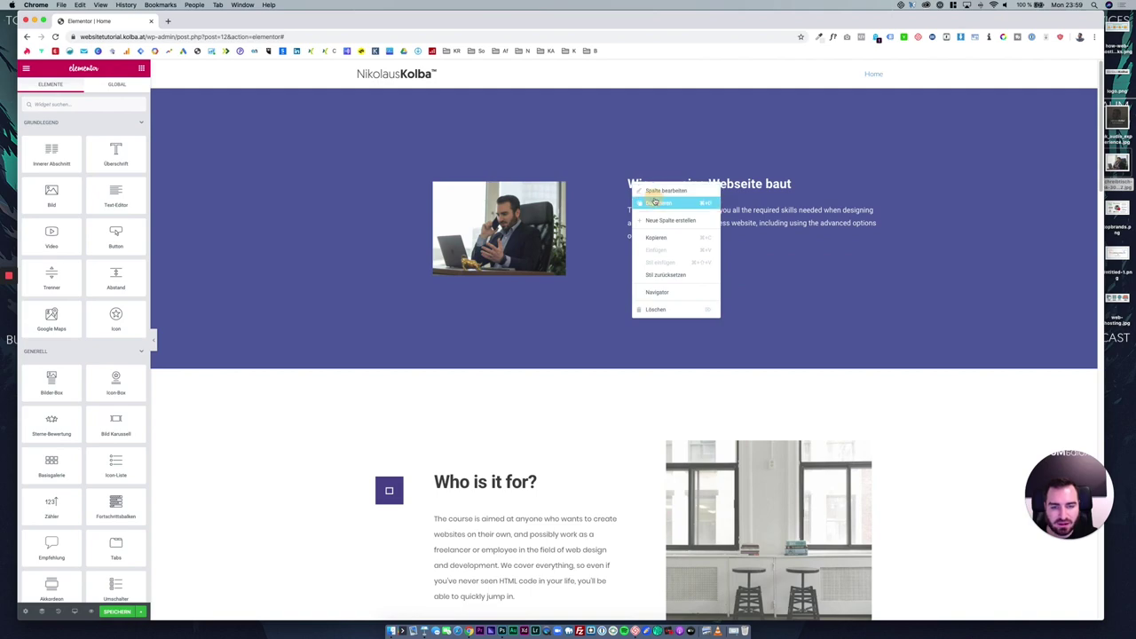
{"action": "left_click", "coordinate": [654, 203]}
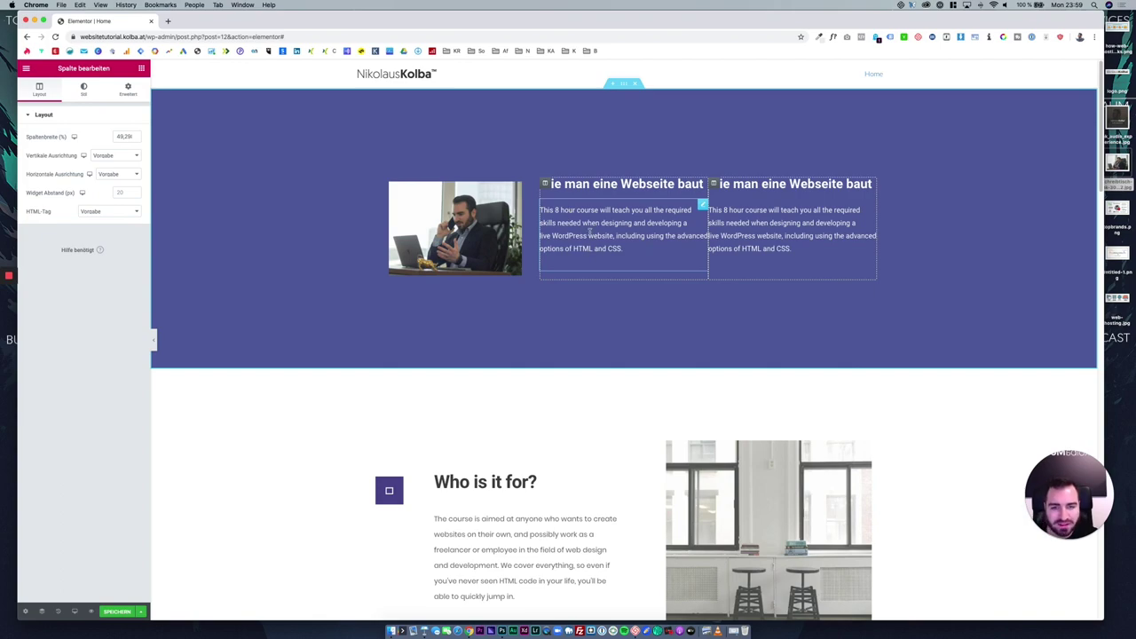
{"action": "left_click", "coordinate": [141, 69]}
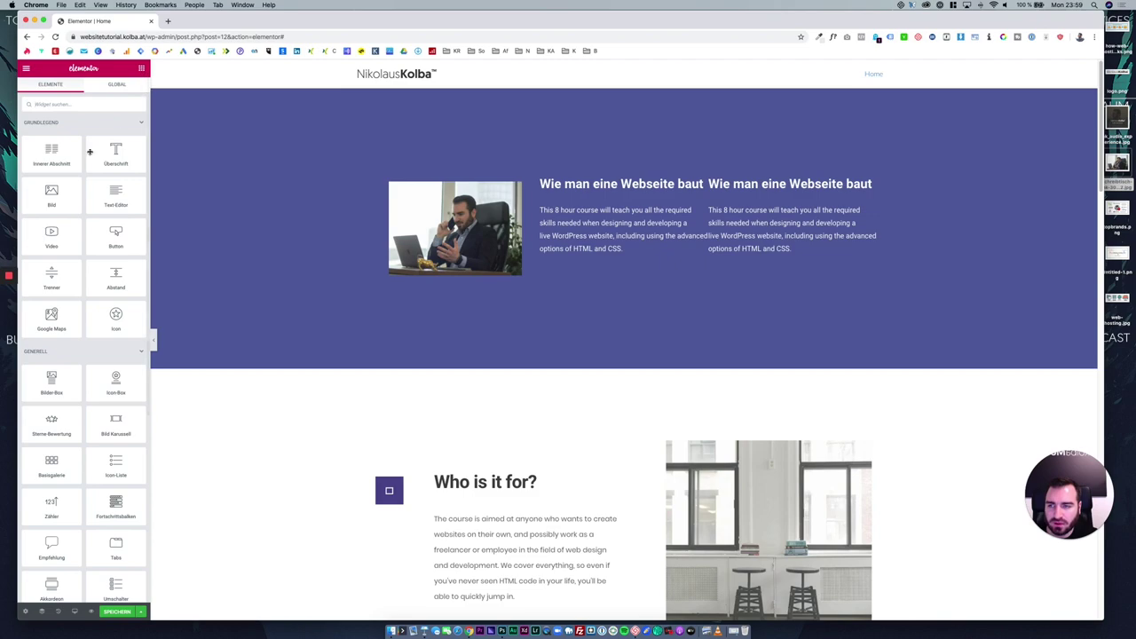
{"action": "left_click_drag", "start_coordinate": [53, 153], "coordinate": [660, 271]}
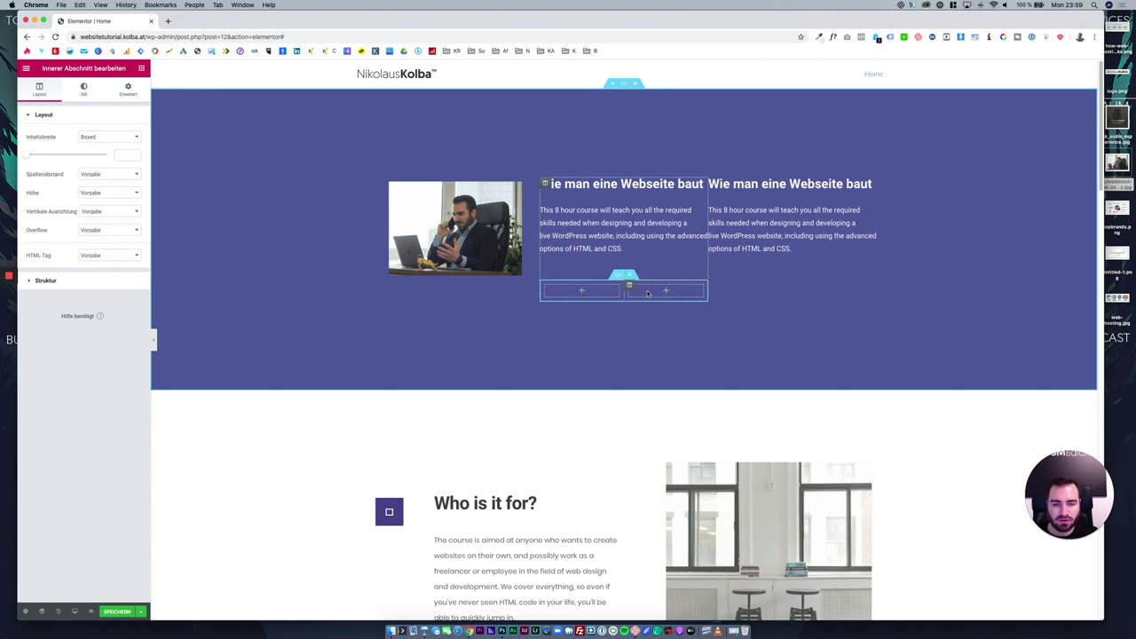
{"action": "left_click", "coordinate": [633, 278]}
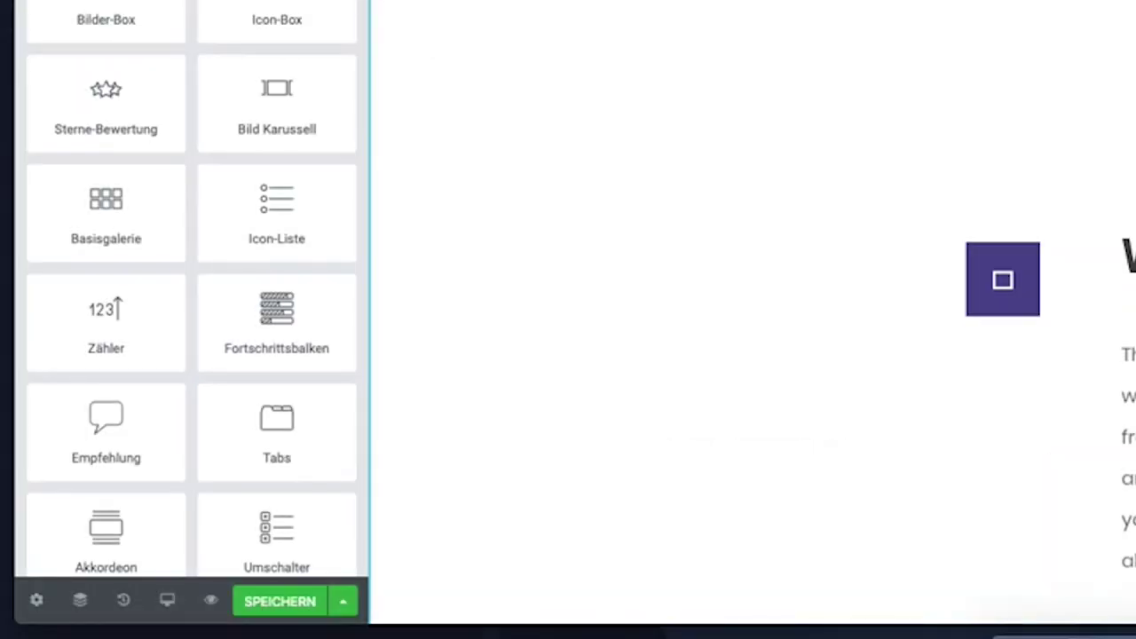
Preview the page at tablet and mobile widths, then return to desktop.
{"action": "left_click", "coordinate": [166, 600]}
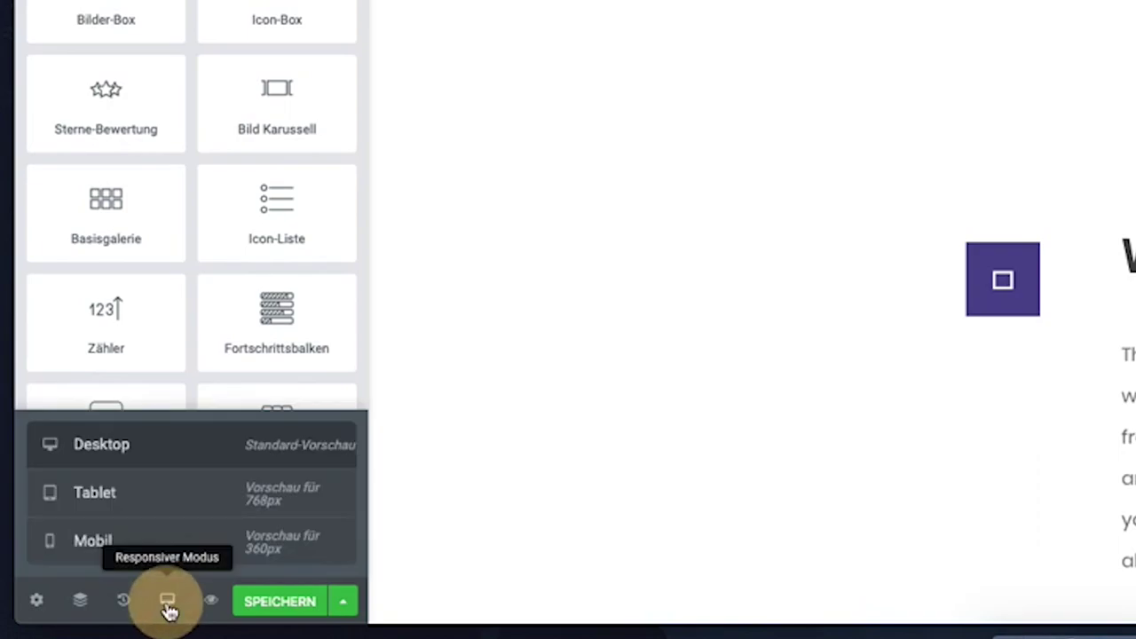
{"action": "left_click", "coordinate": [173, 514]}
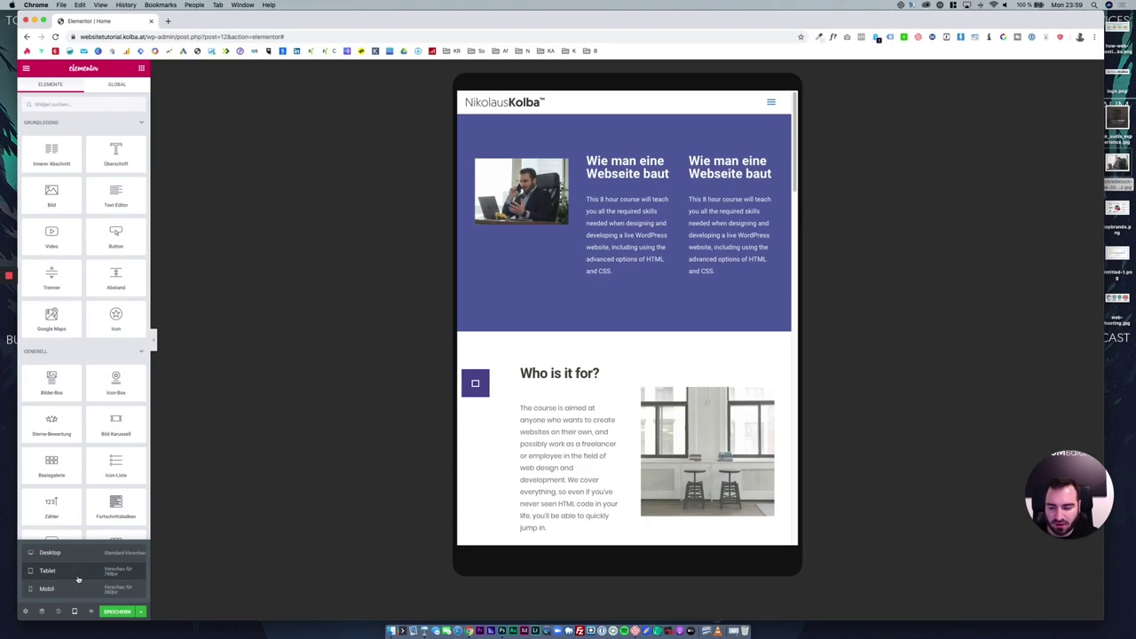
{"action": "left_click", "coordinate": [77, 589]}
{"action": "scroll", "coordinate": [644, 253], "scroll_direction": "down", "scroll_amount": 3}
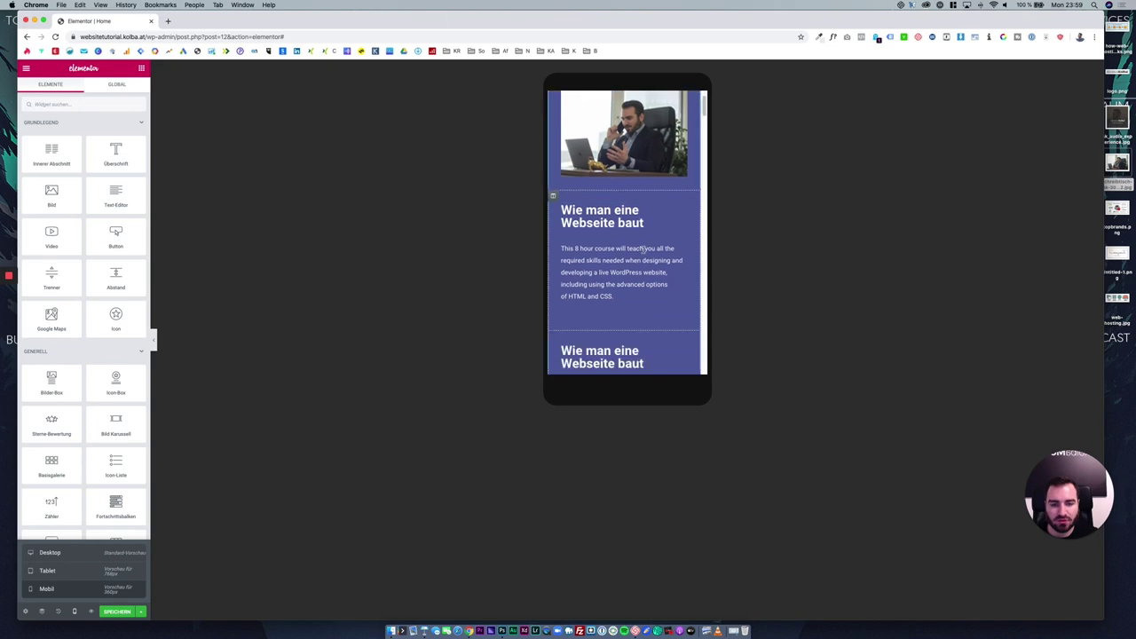
{"action": "scroll", "coordinate": [643, 253], "scroll_direction": "down", "scroll_amount": 2}
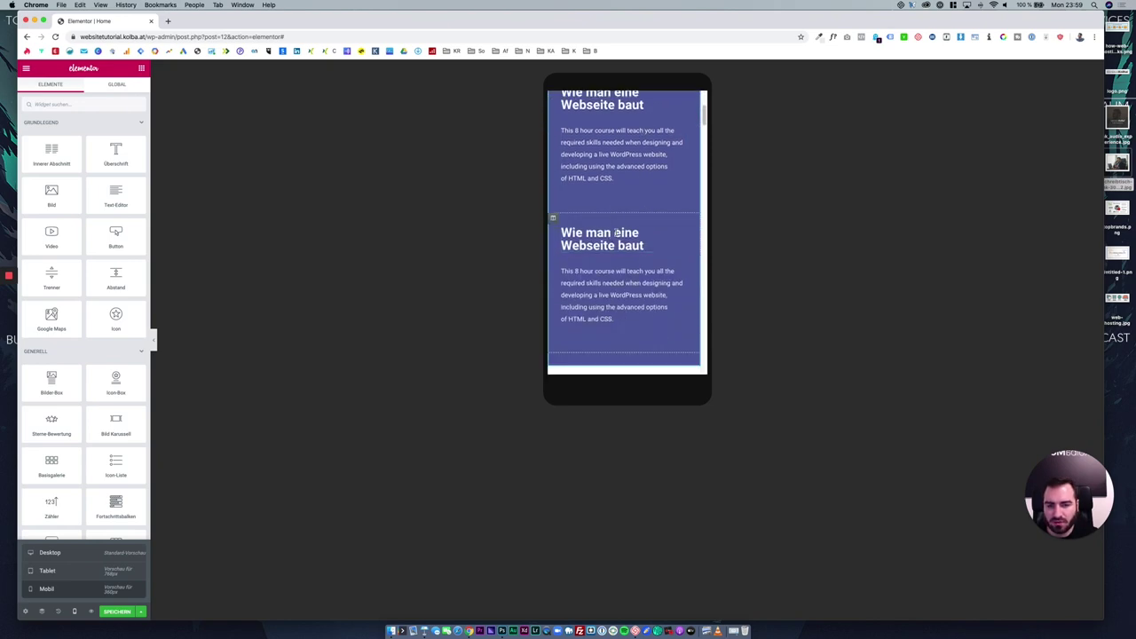
{"action": "scroll", "coordinate": [579, 240], "scroll_direction": "up", "scroll_amount": 5}
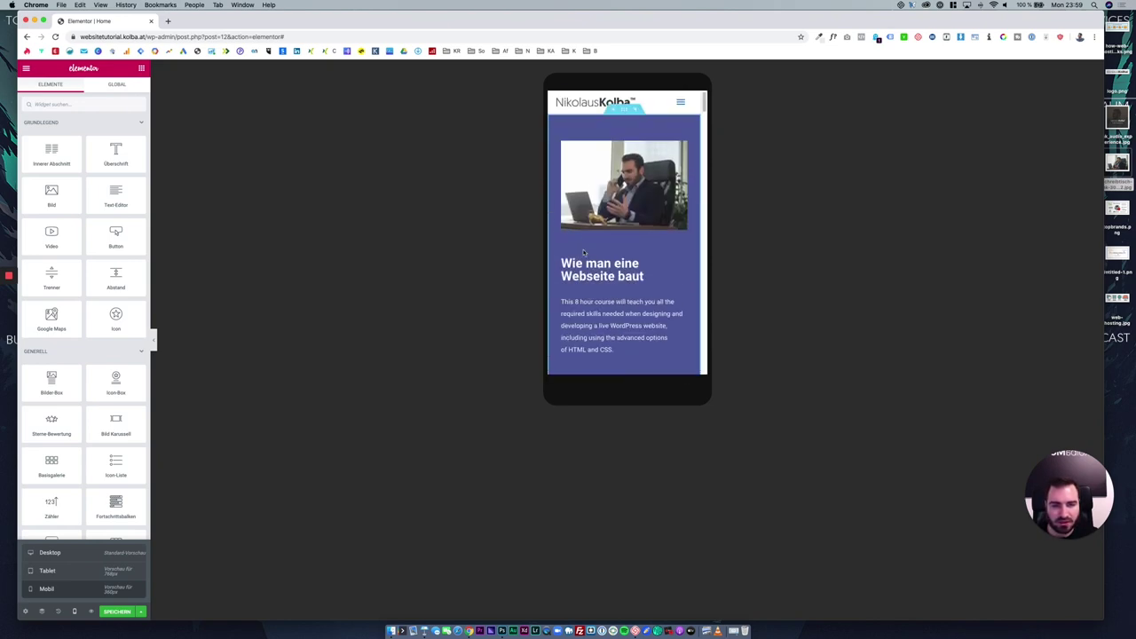
{"action": "left_click", "coordinate": [51, 553]}
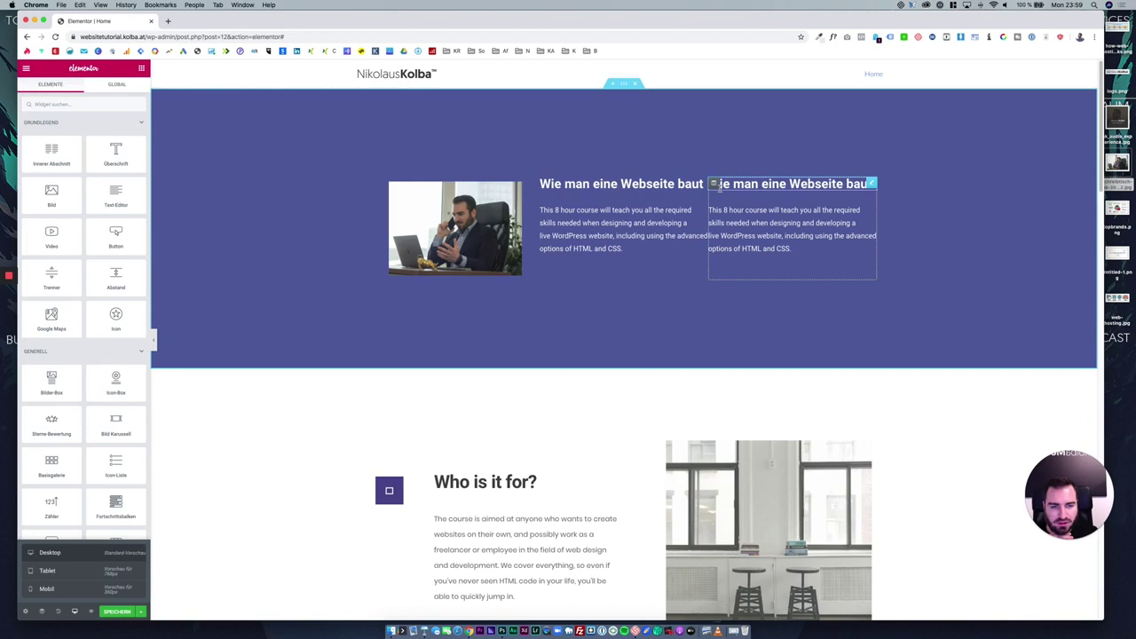
Delete the duplicated right text column and switch to the mobile preview.
{"action": "right_click", "coordinate": [718, 188]}
{"action": "left_click", "coordinate": [747, 312]}
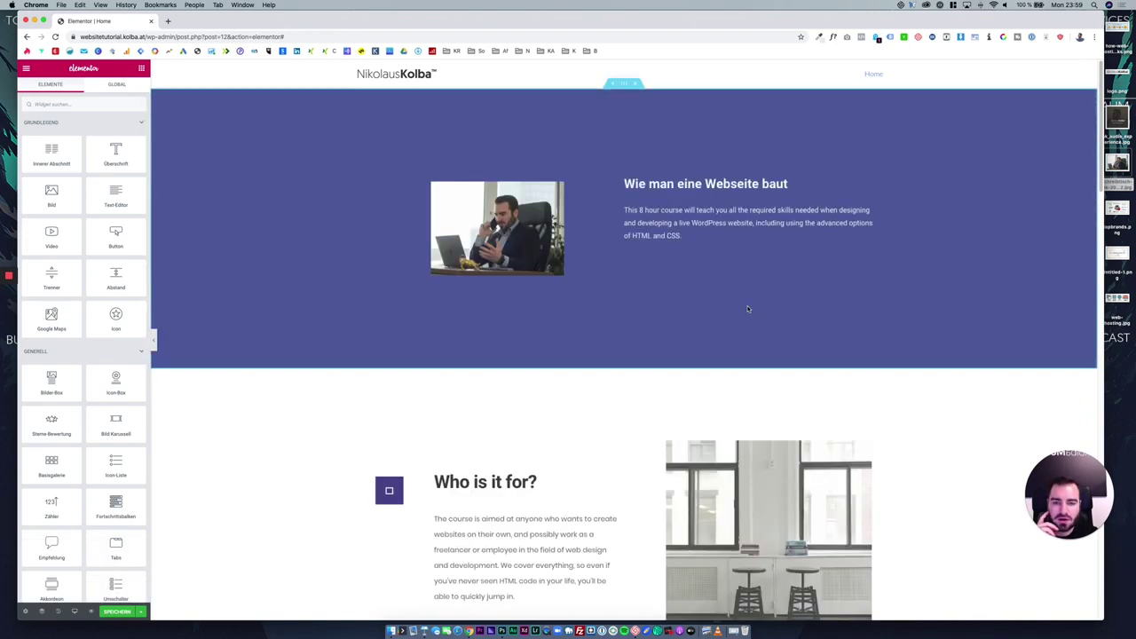
{"action": "left_click", "coordinate": [75, 610]}
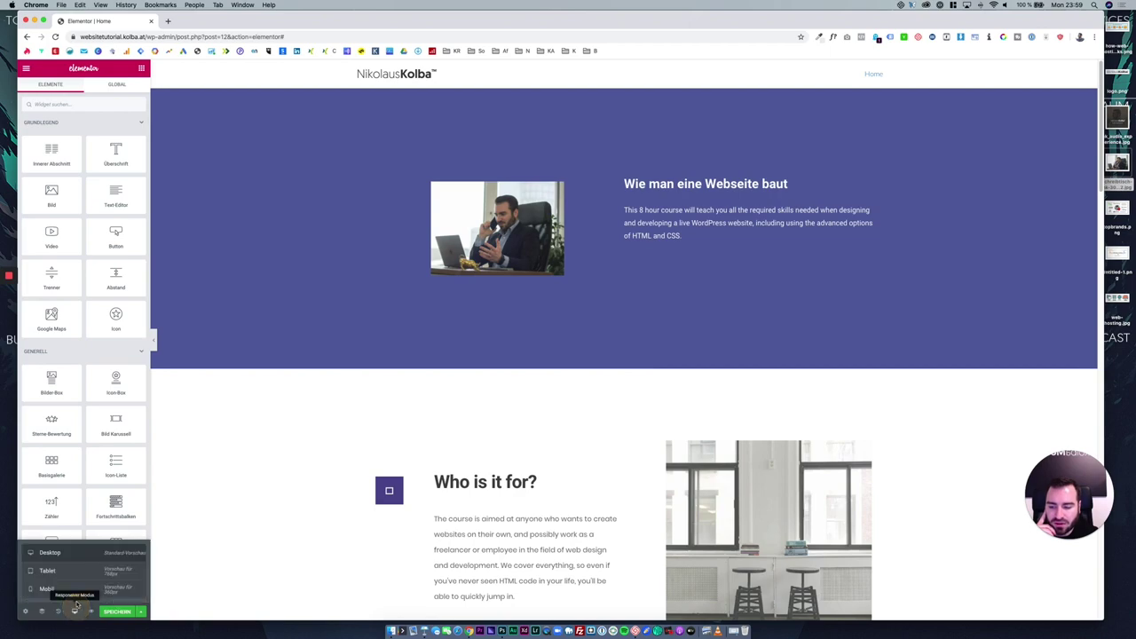
{"action": "left_click", "coordinate": [76, 593]}
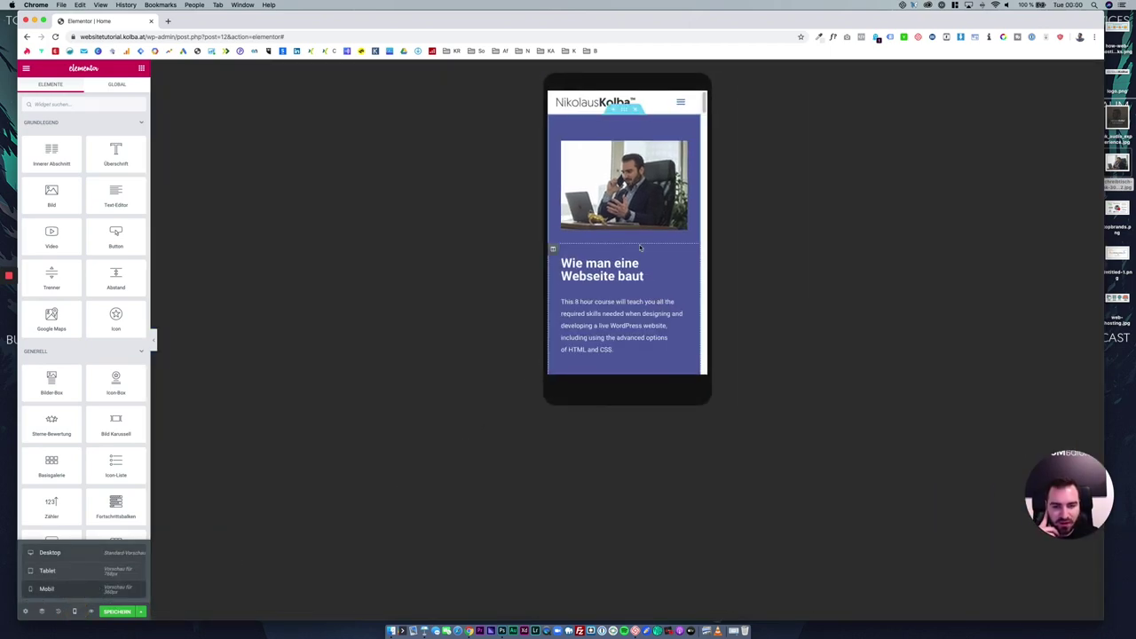
Reset the hero heading's typography font family to Default.
{"action": "left_click", "coordinate": [619, 274]}
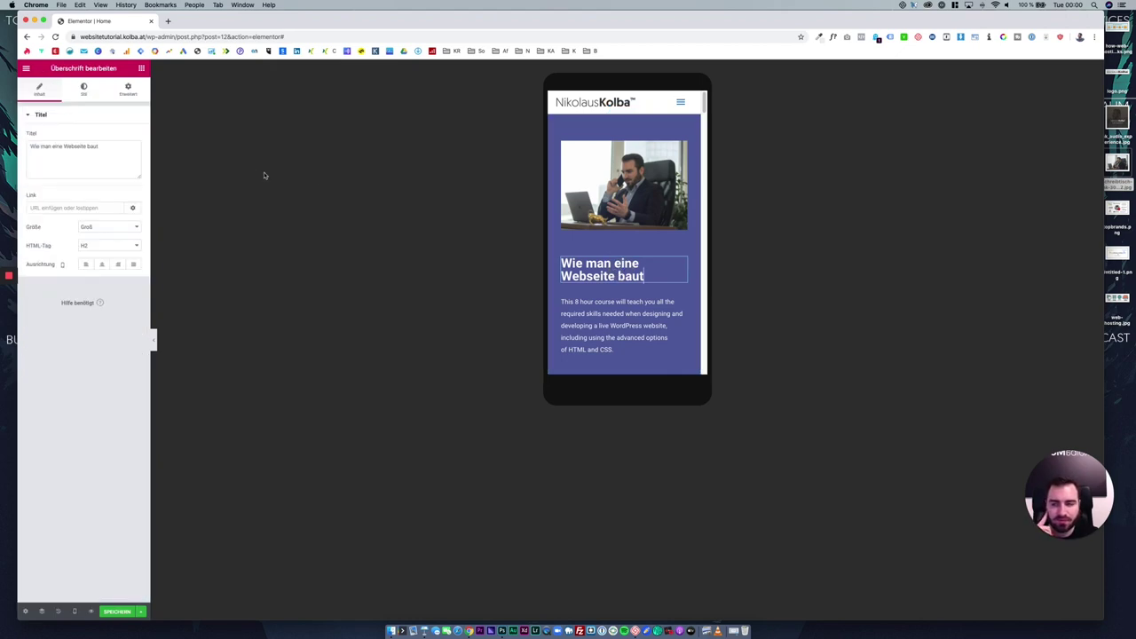
{"action": "left_click", "coordinate": [81, 97]}
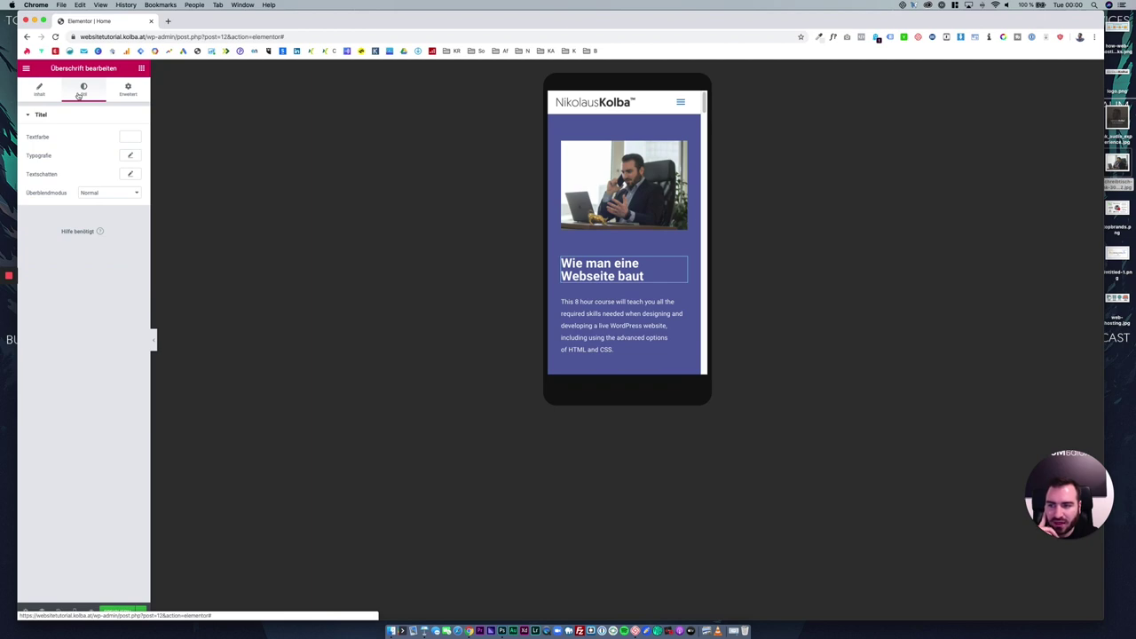
{"action": "left_click", "coordinate": [131, 158]}
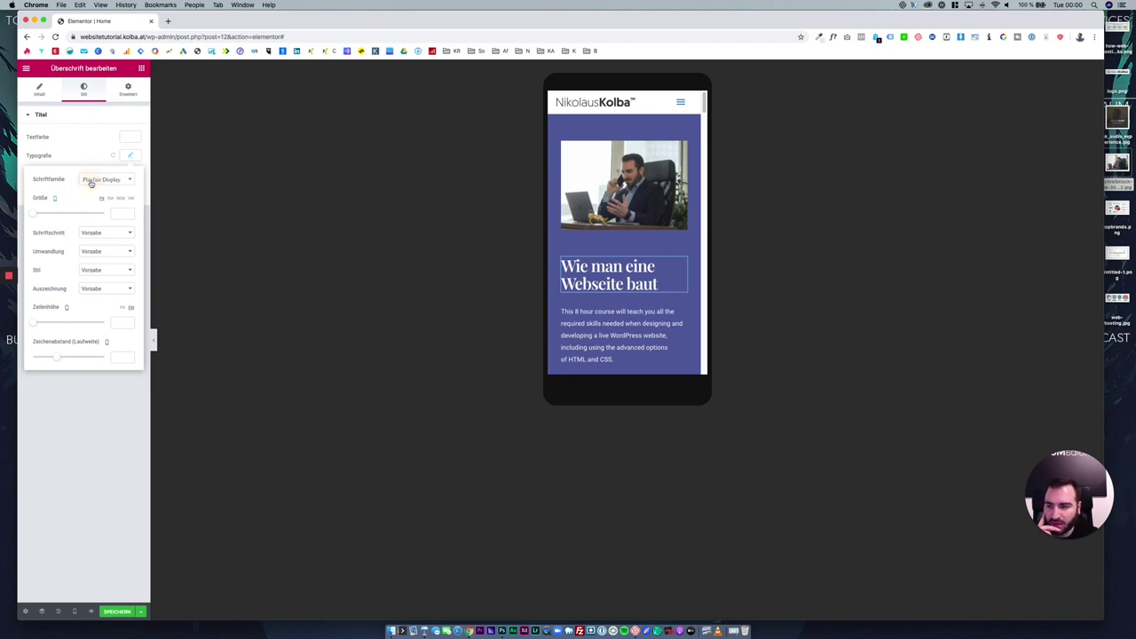
{"action": "left_click", "coordinate": [92, 180]}
{"action": "scroll", "coordinate": [124, 244], "scroll_direction": "up", "scroll_amount": 2}
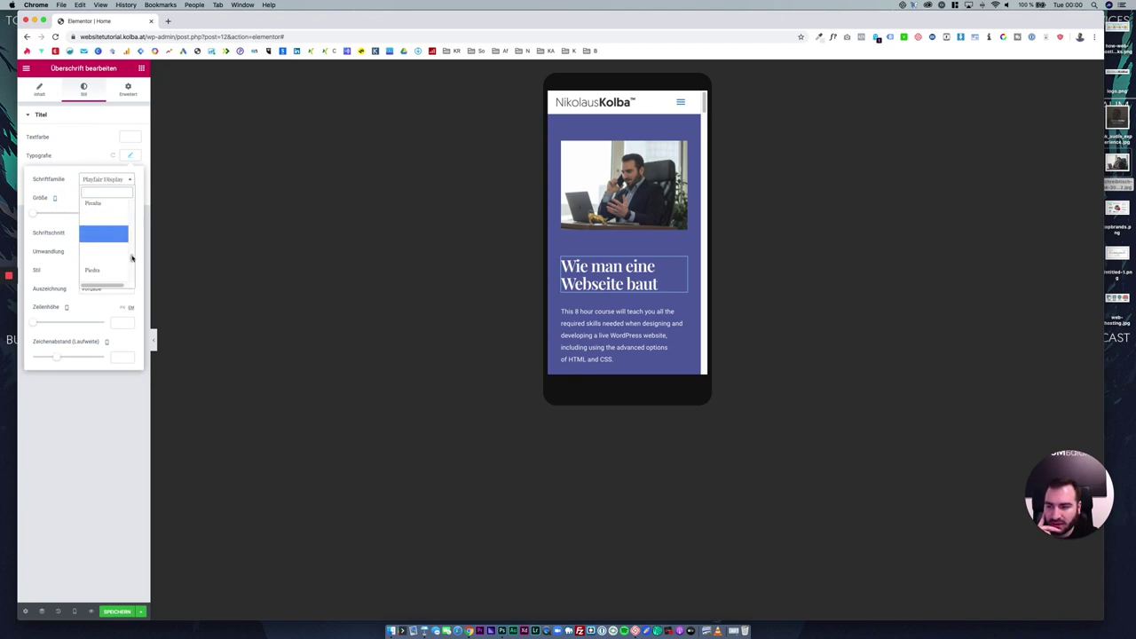
{"action": "left_click_drag", "start_coordinate": [133, 257], "coordinate": [135, 197]}
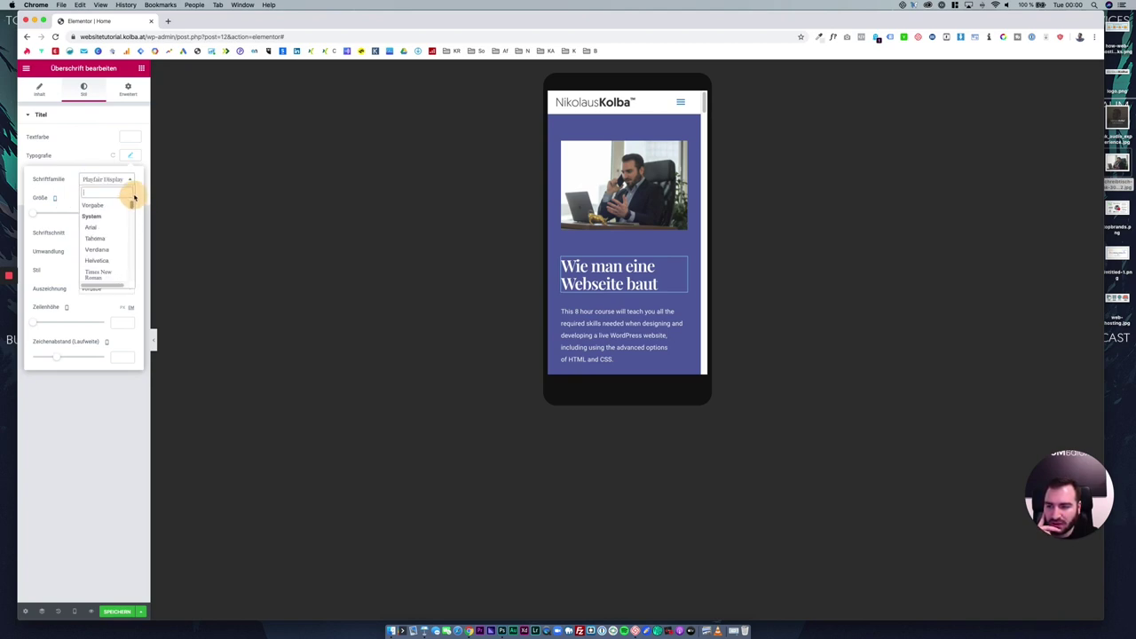
{"action": "left_click", "coordinate": [94, 205]}
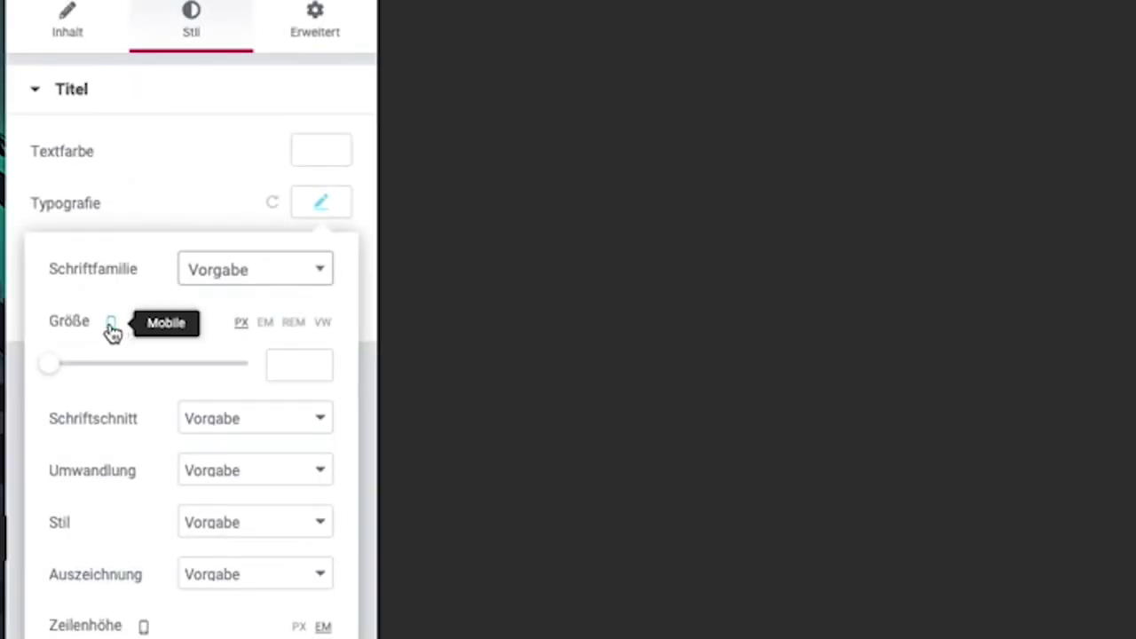
Set the hero heading's mobile font size to 70.
{"action": "left_click", "coordinate": [111, 323]}
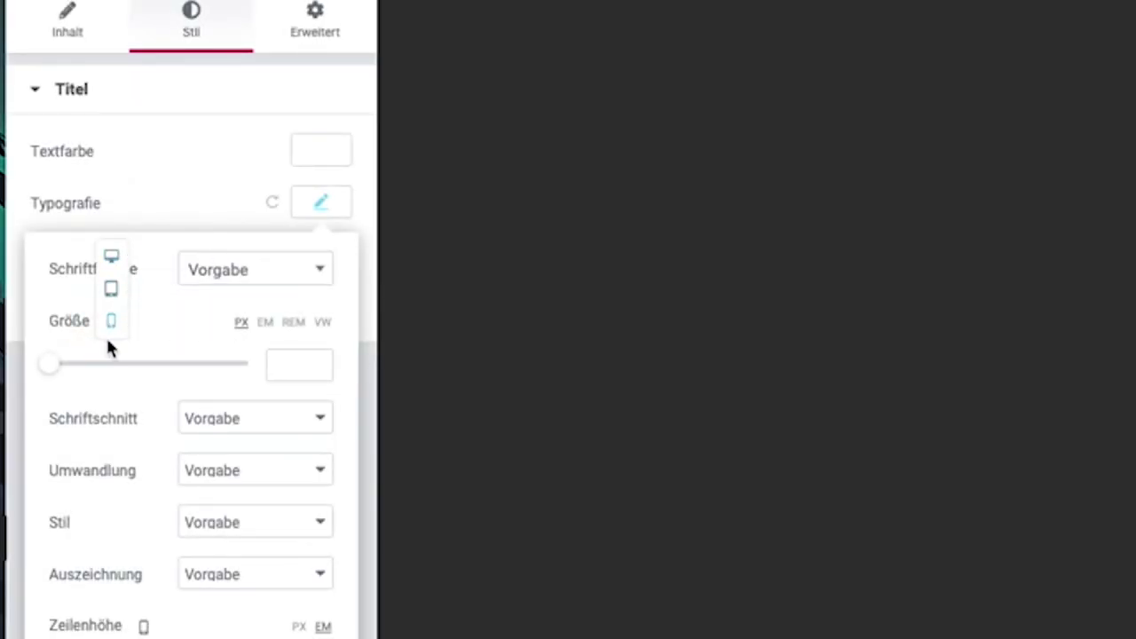
{"action": "left_click", "coordinate": [111, 291]}
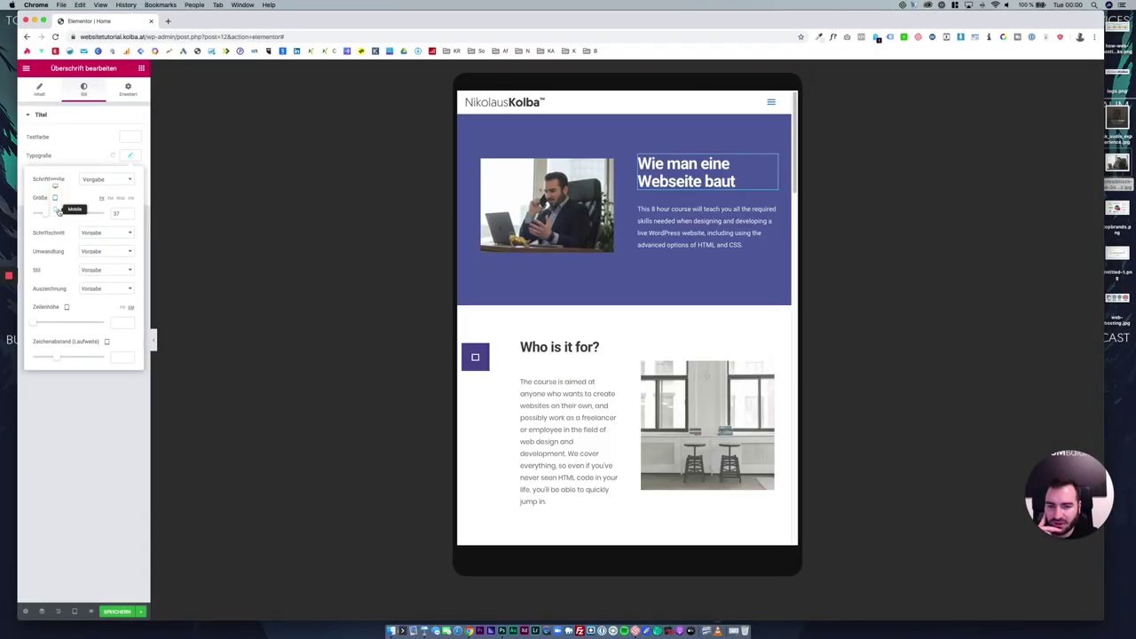
{"action": "left_click", "coordinate": [59, 210]}
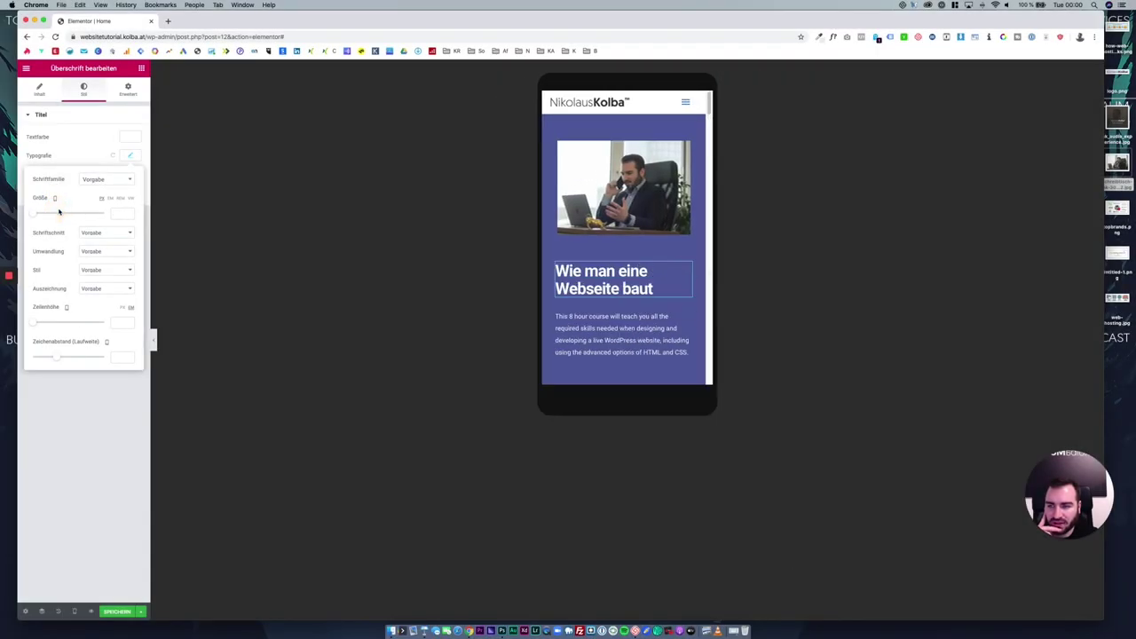
{"action": "left_click_drag", "start_coordinate": [36, 216], "coordinate": [56, 214]}
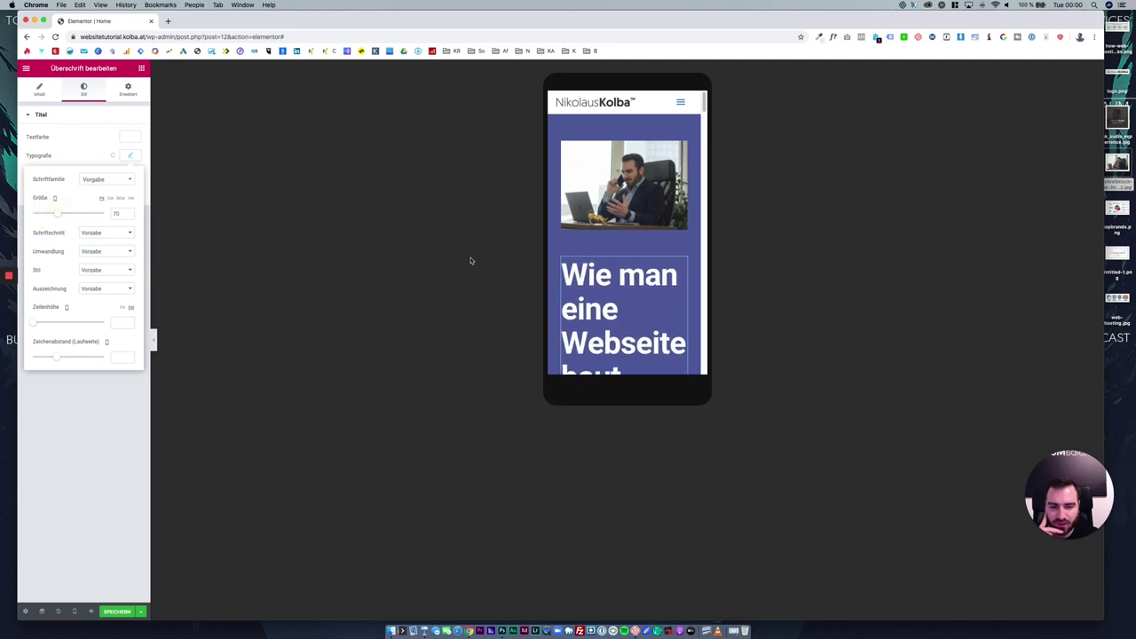
{"action": "scroll", "coordinate": [634, 242], "scroll_direction": "down", "scroll_amount": 3}
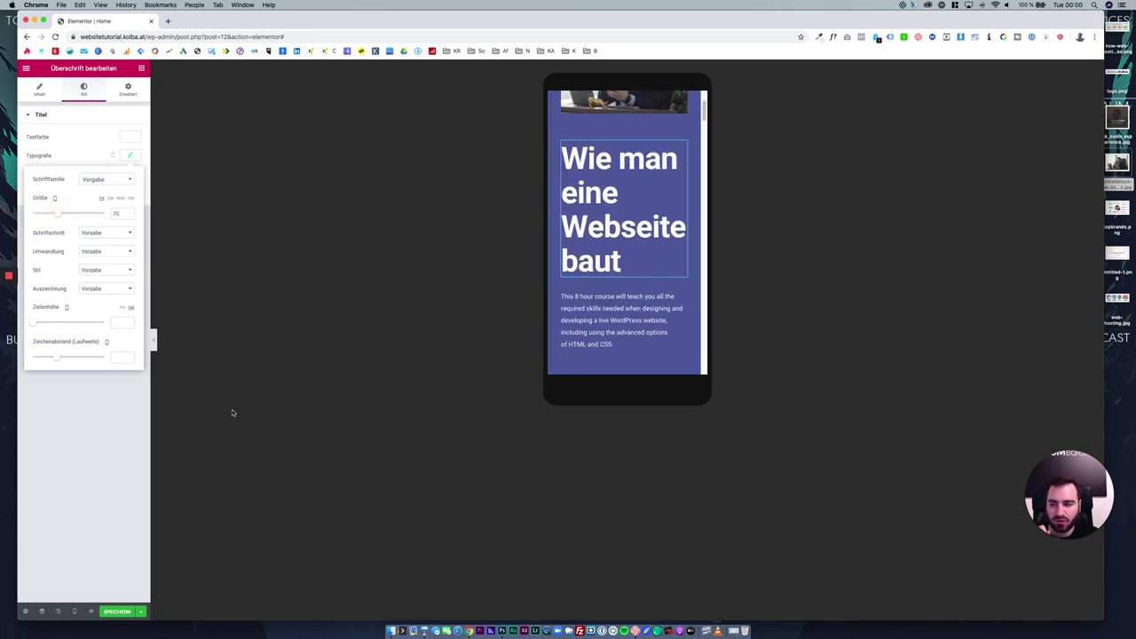
{"action": "left_click", "coordinate": [80, 439]}
Set the hero heading's desktop font size to 34.
{"action": "left_click", "coordinate": [74, 611]}
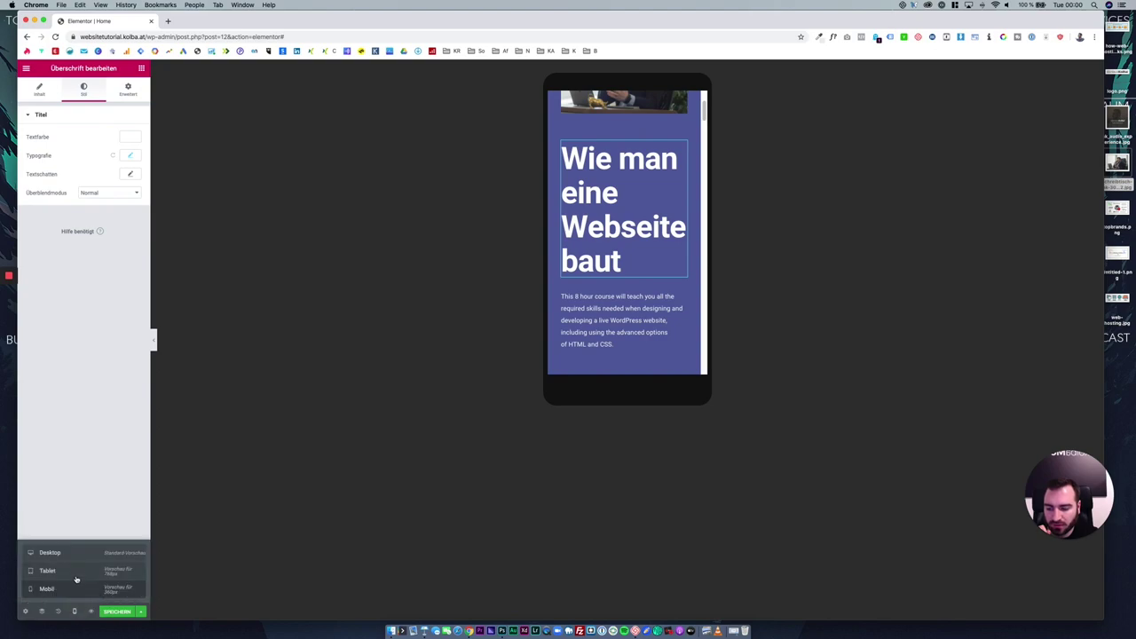
{"action": "left_click", "coordinate": [77, 572]}
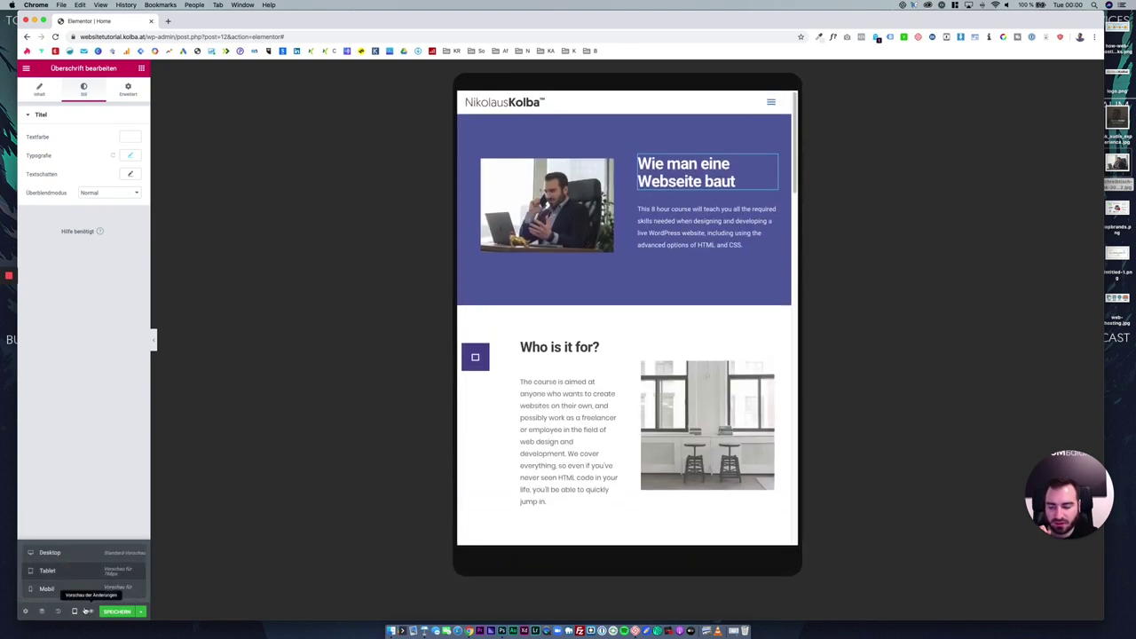
{"action": "left_click", "coordinate": [68, 556]}
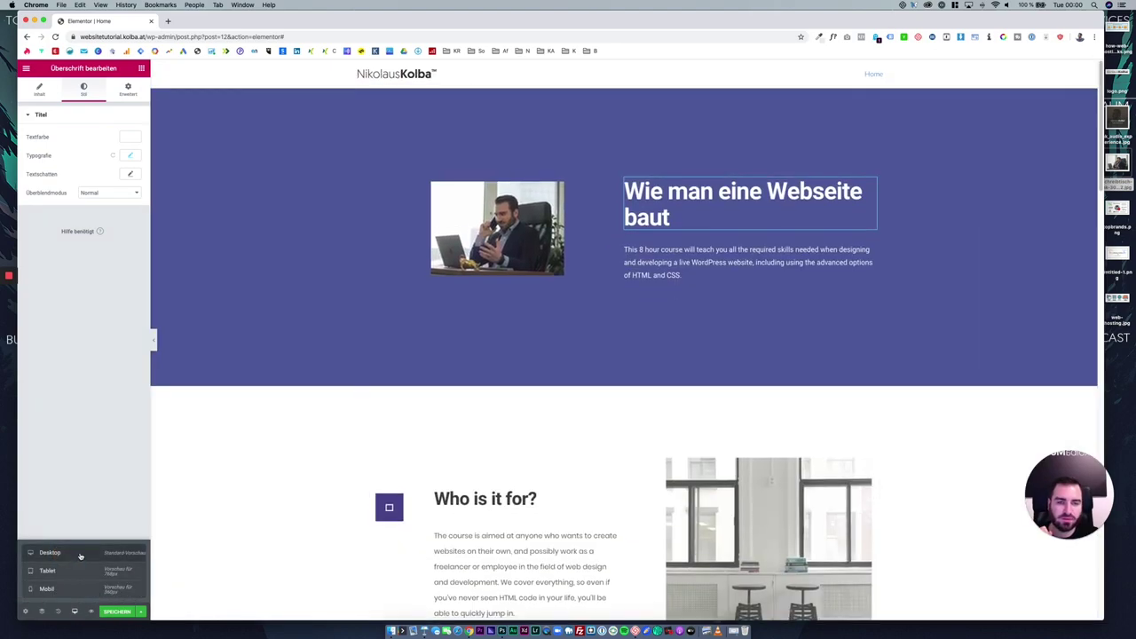
{"action": "left_click", "coordinate": [133, 155]}
{"action": "left_click_drag", "start_coordinate": [54, 214], "coordinate": [47, 215]}
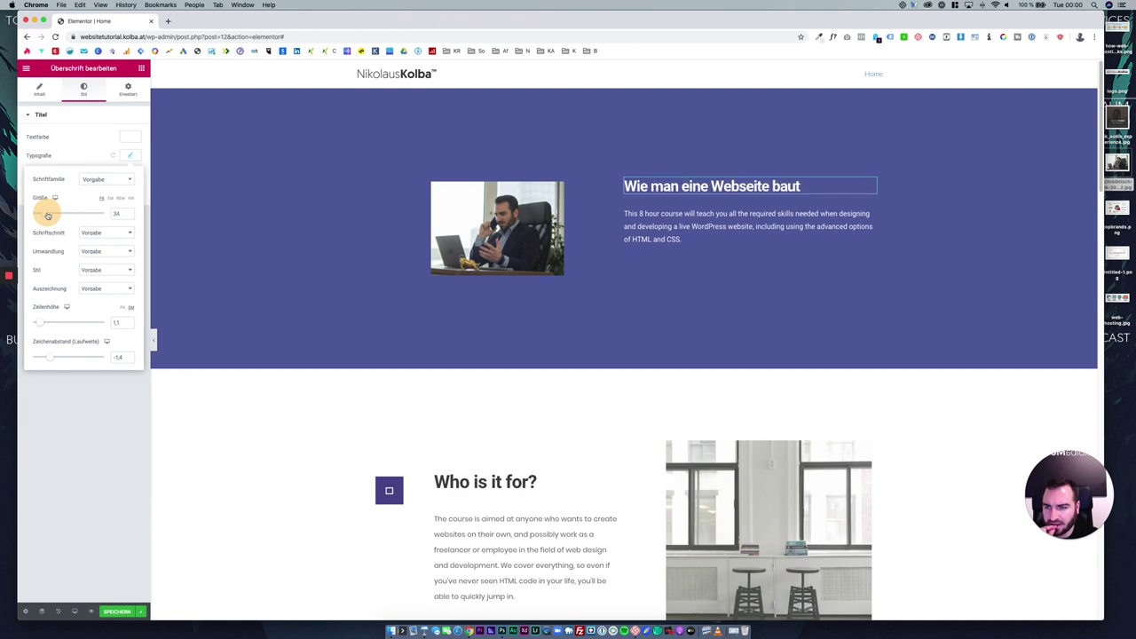
{"action": "left_click", "coordinate": [111, 394]}
Check the heading at mobile size, then return the preview to desktop.
{"action": "left_click", "coordinate": [76, 611]}
{"action": "left_click", "coordinate": [75, 589]}
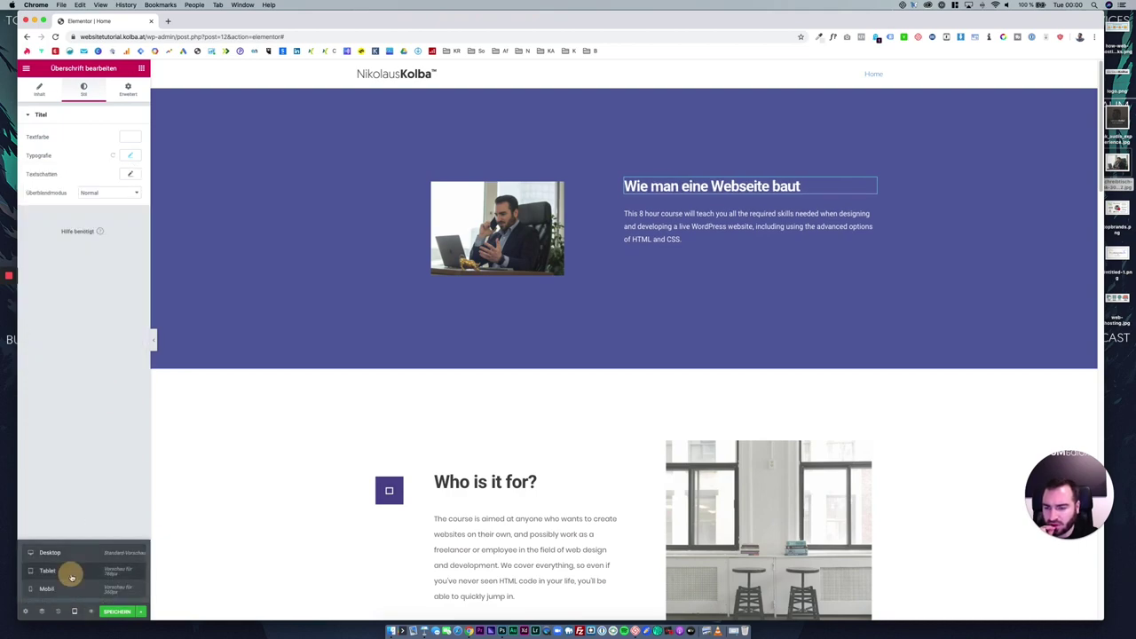
{"action": "left_click", "coordinate": [74, 591]}
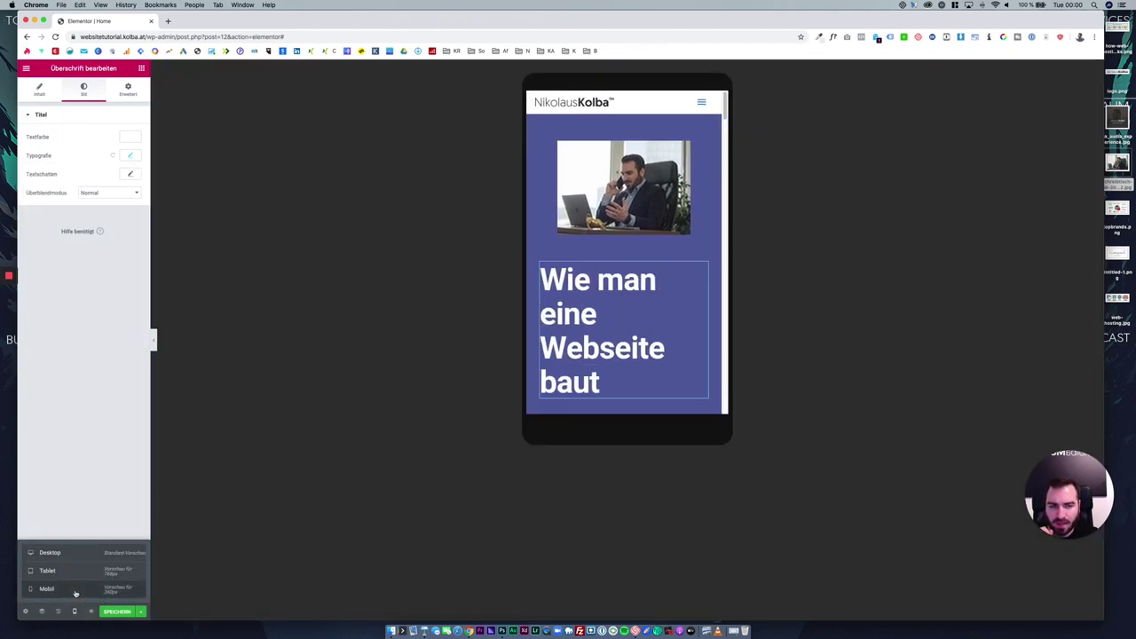
{"action": "left_click", "coordinate": [103, 549]}
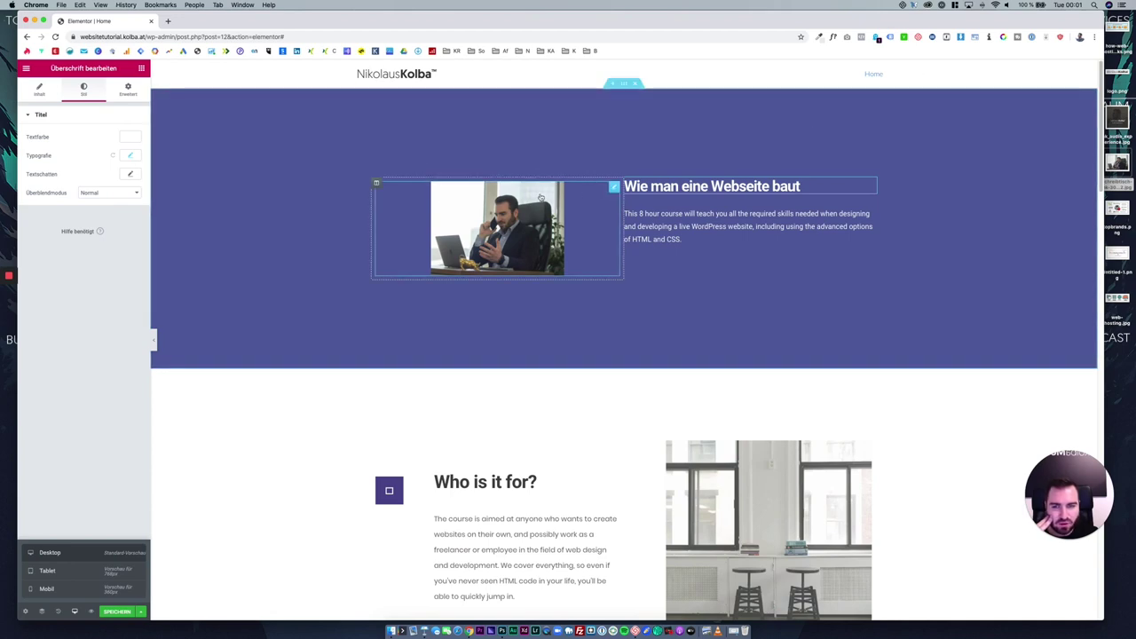
Left-align the hero image and review its column's advanced spacing settings.
{"action": "left_click", "coordinate": [507, 203]}
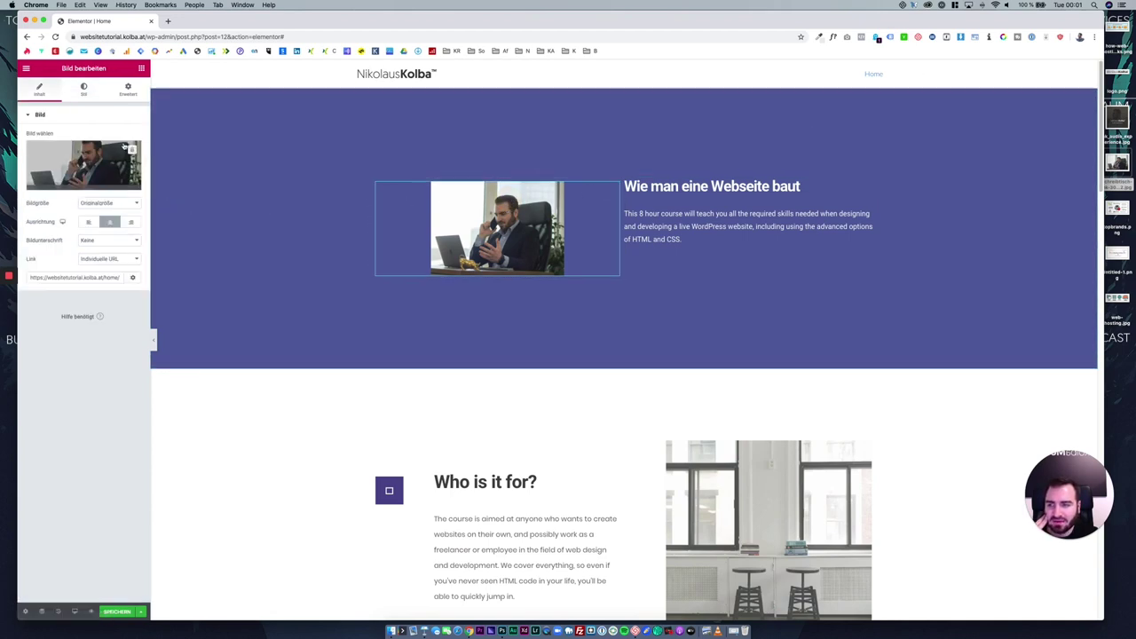
{"action": "left_click", "coordinate": [86, 222]}
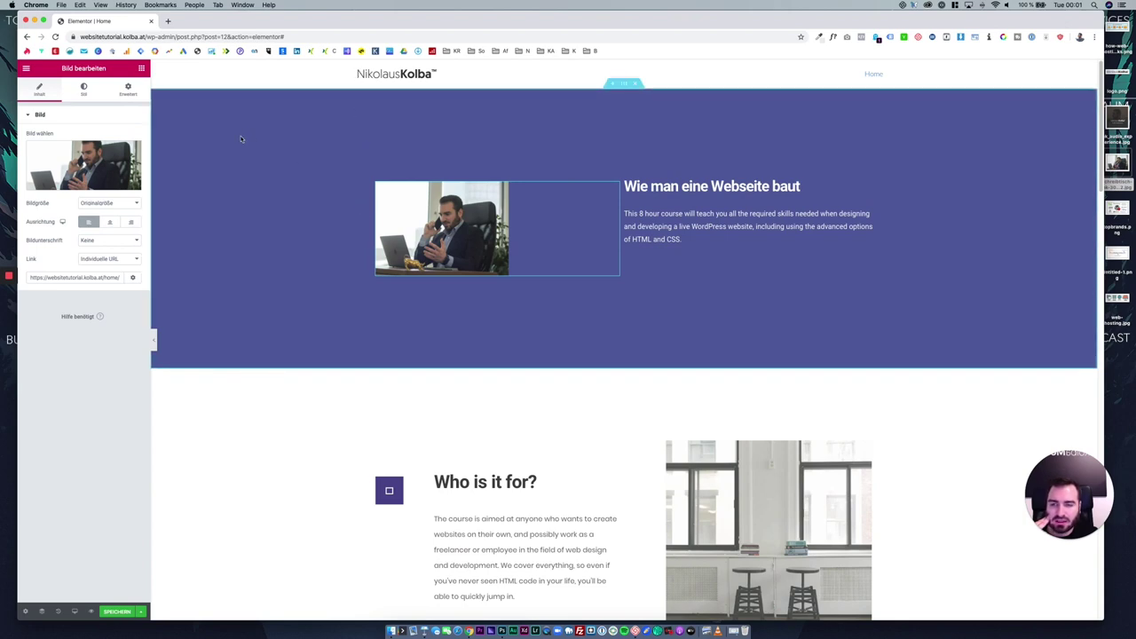
{"action": "right_click", "coordinate": [376, 184]}
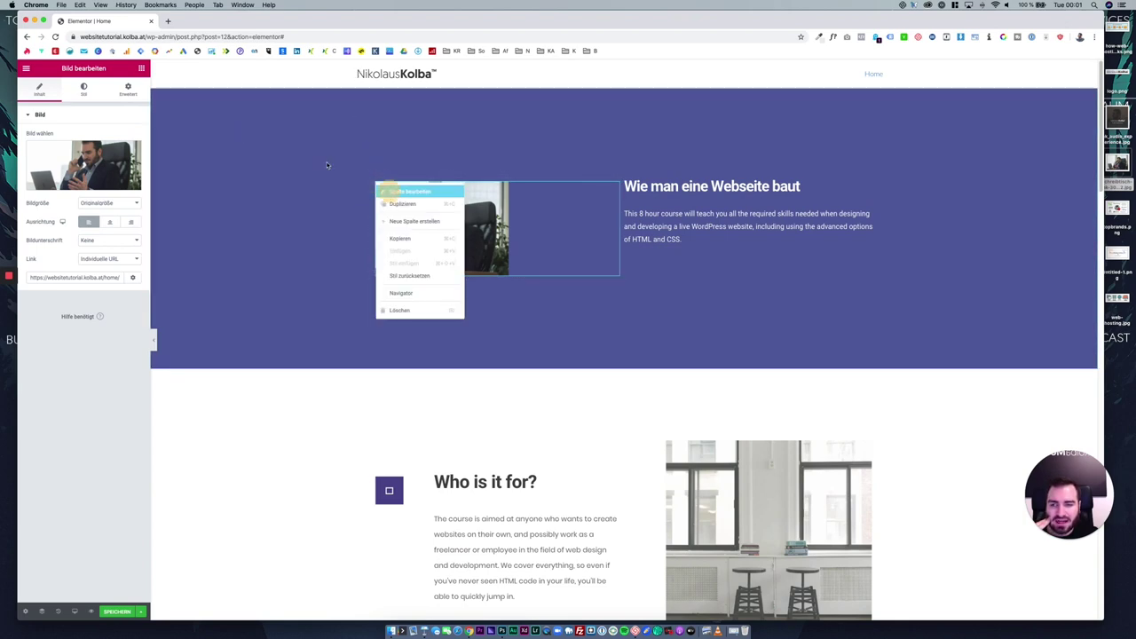
{"action": "left_click", "coordinate": [395, 190]}
{"action": "left_click", "coordinate": [129, 89]}
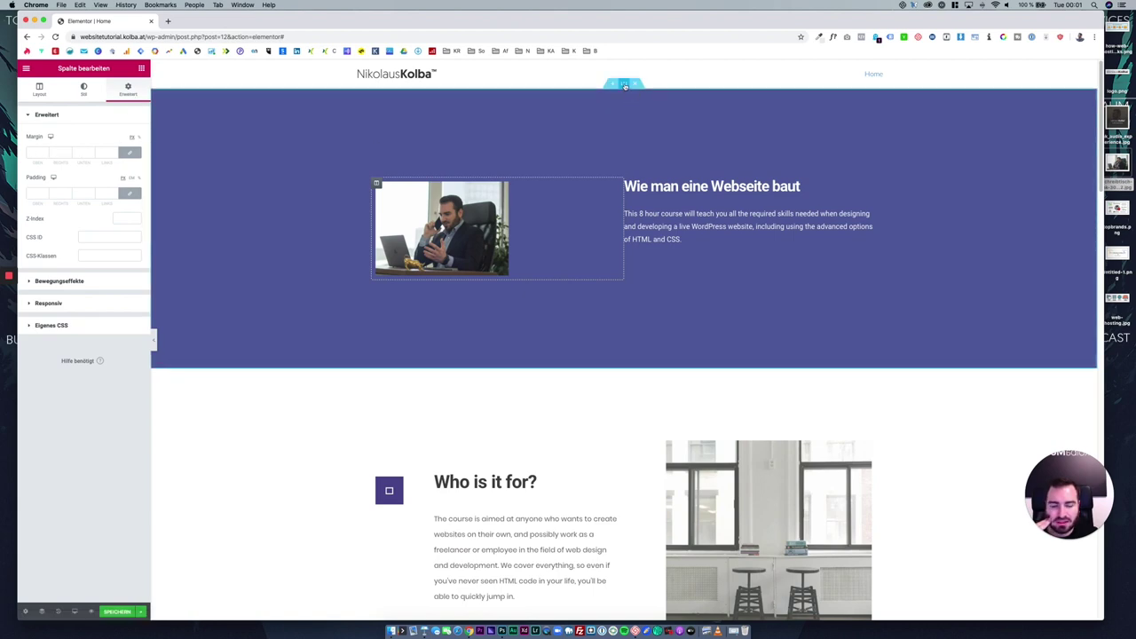
Set the hero section's top and bottom padding to 100.
{"action": "right_click", "coordinate": [624, 86]}
{"action": "left_click", "coordinate": [632, 92]}
{"action": "left_click", "coordinate": [133, 94]}
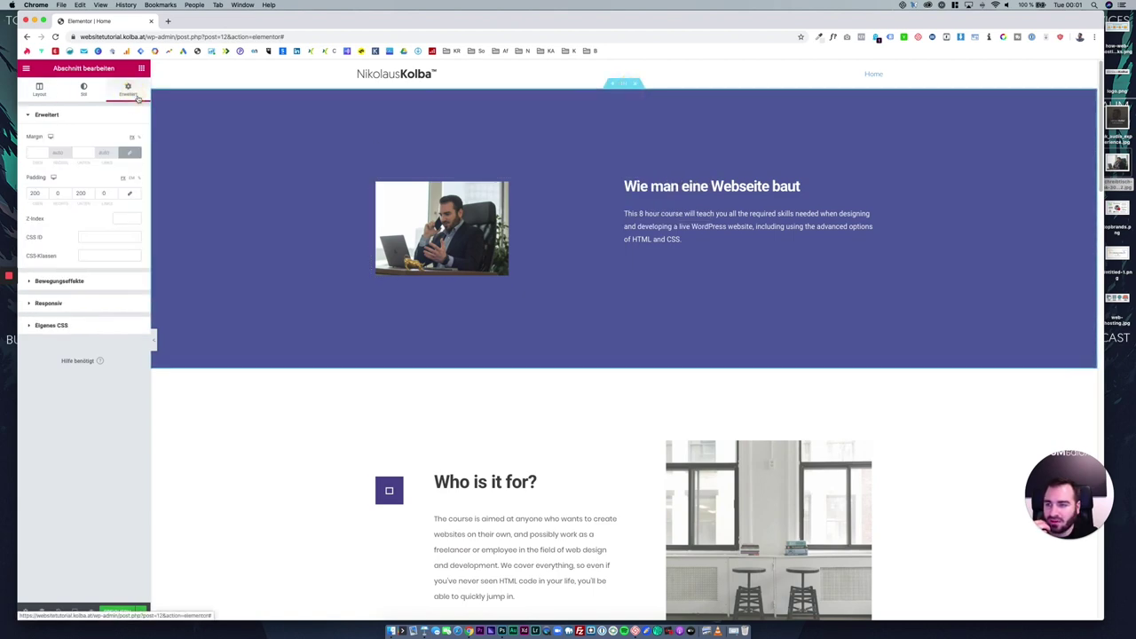
{"action": "double_click", "coordinate": [38, 195]}
{"action": "type", "text": "0"}
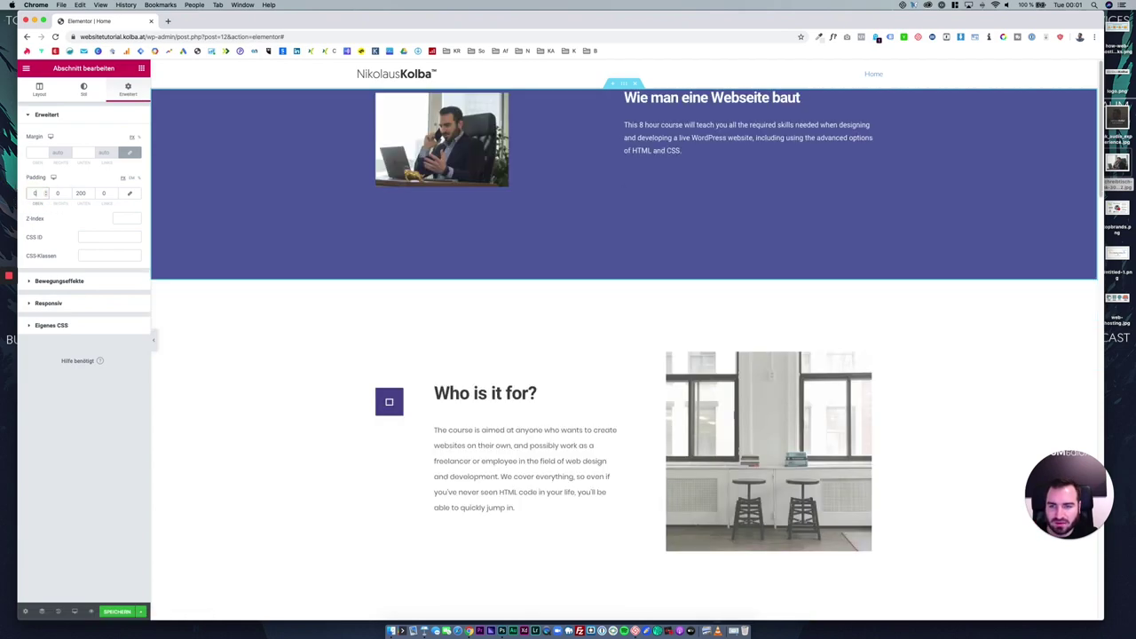
{"action": "left_click", "coordinate": [131, 195]}
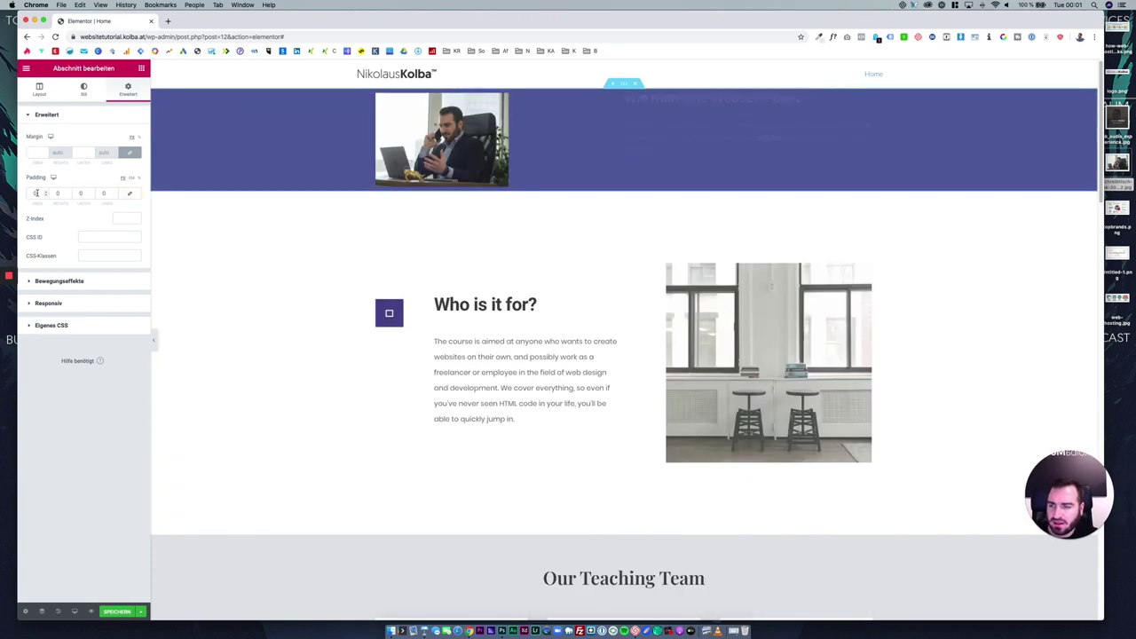
{"action": "left_click", "coordinate": [34, 193]}
{"action": "type", "text": "100"}
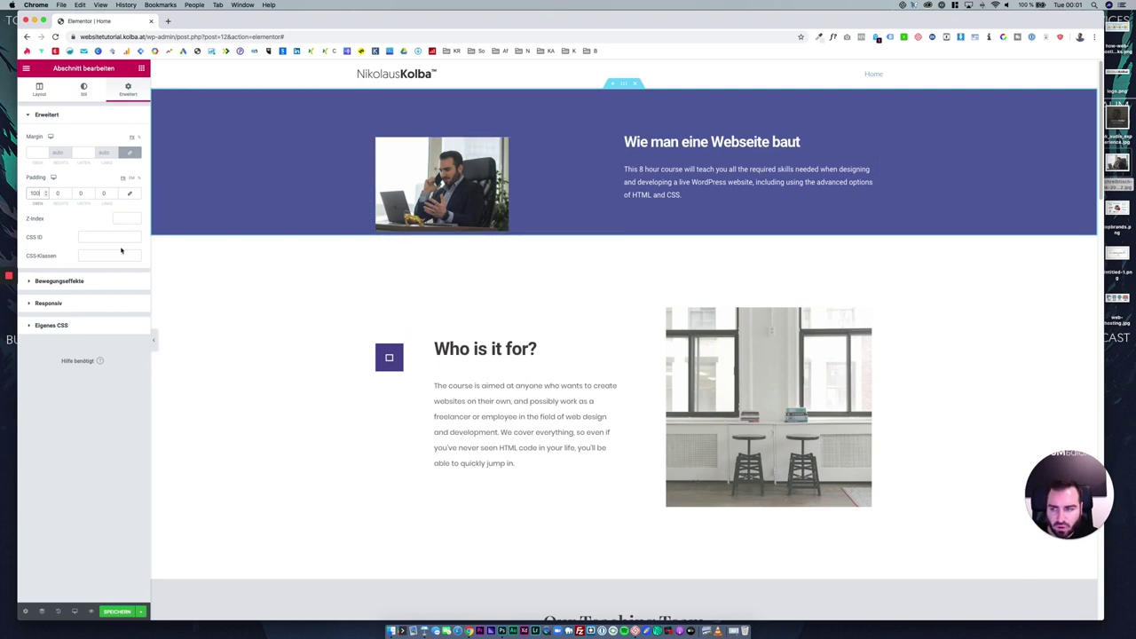
{"action": "double_click", "coordinate": [79, 193]}
{"action": "type", "text": "100"}
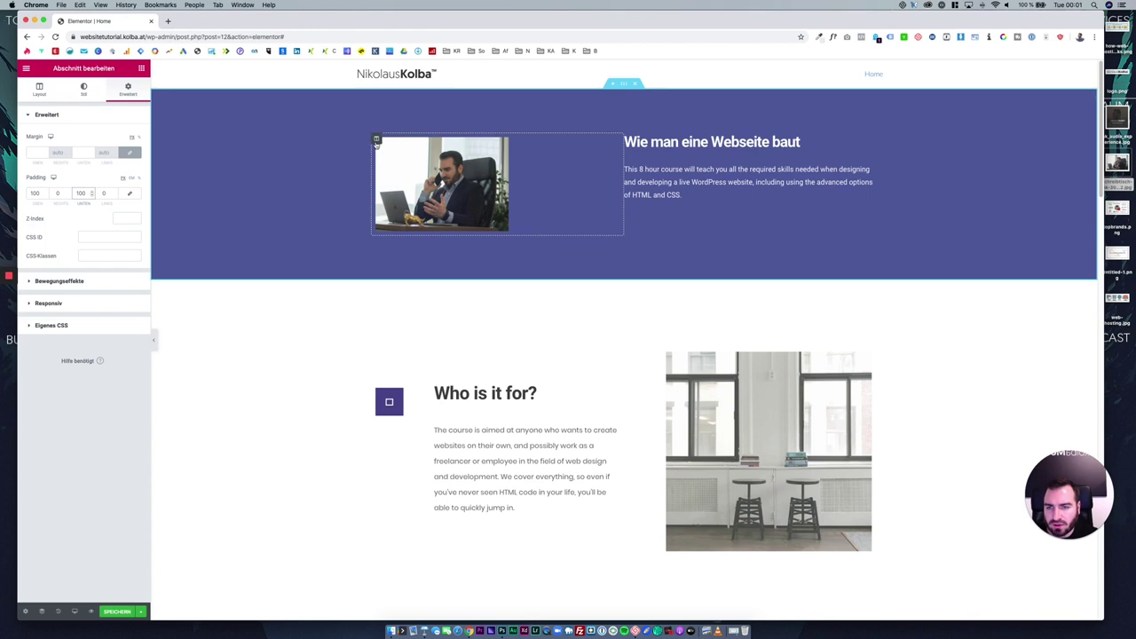
Set the image column's margin and padding to 0.
{"action": "right_click", "coordinate": [377, 140]}
{"action": "left_click", "coordinate": [384, 148]}
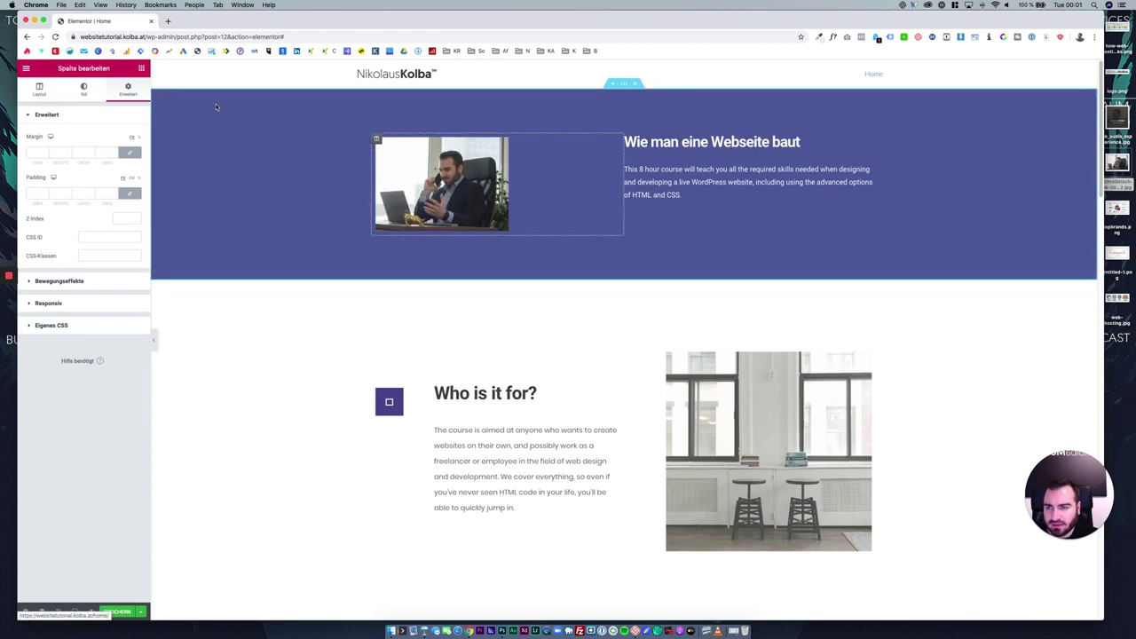
{"action": "left_click", "coordinate": [39, 152]}
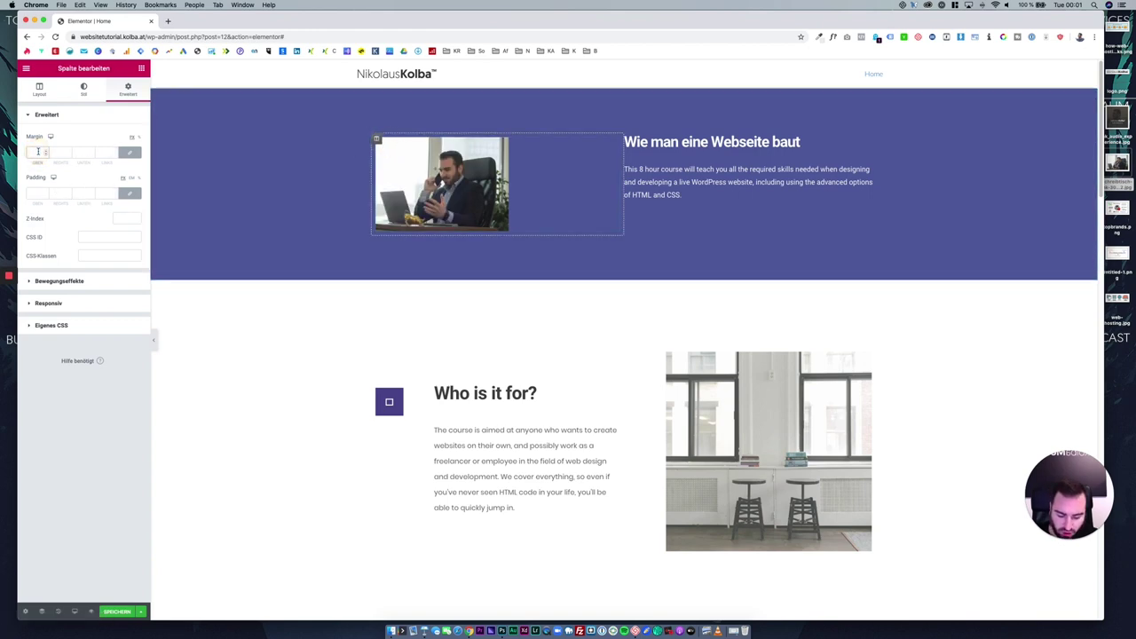
{"action": "type", "text": "0"}
{"action": "left_click", "coordinate": [36, 192]}
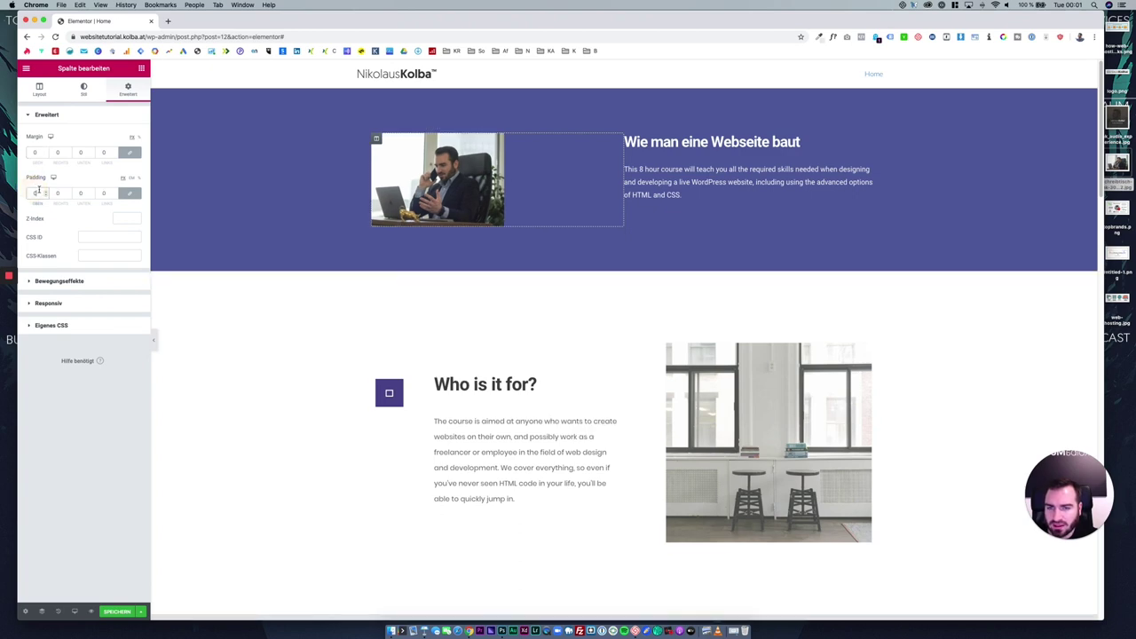
{"action": "type", "text": "0"}
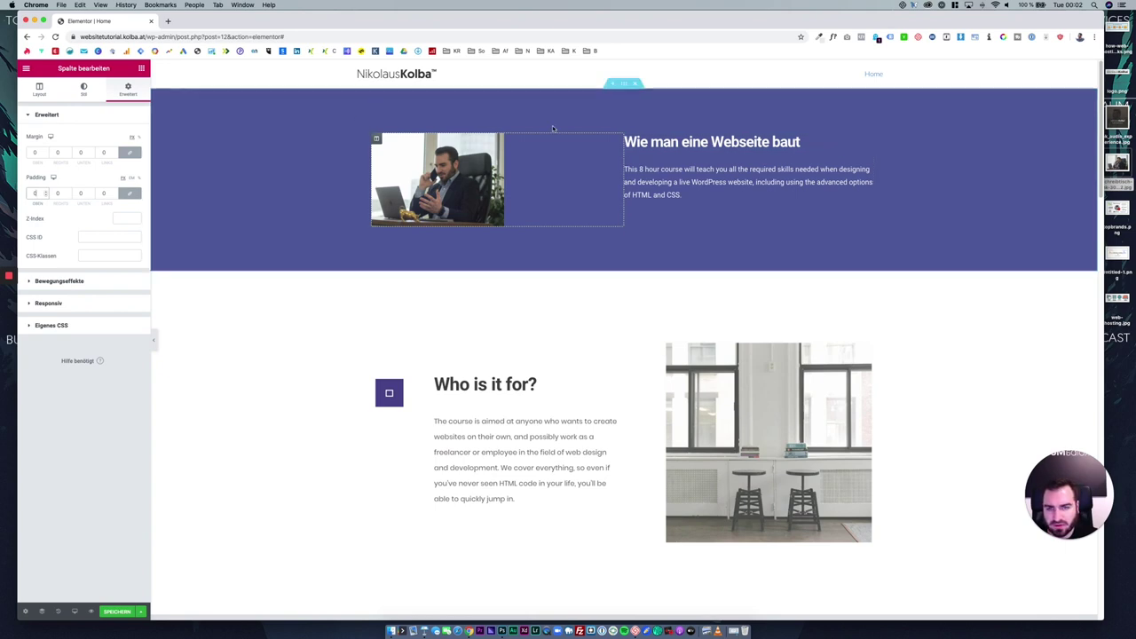
Set the hero section's vertical margin to 0.
{"action": "left_click", "coordinate": [611, 111]}
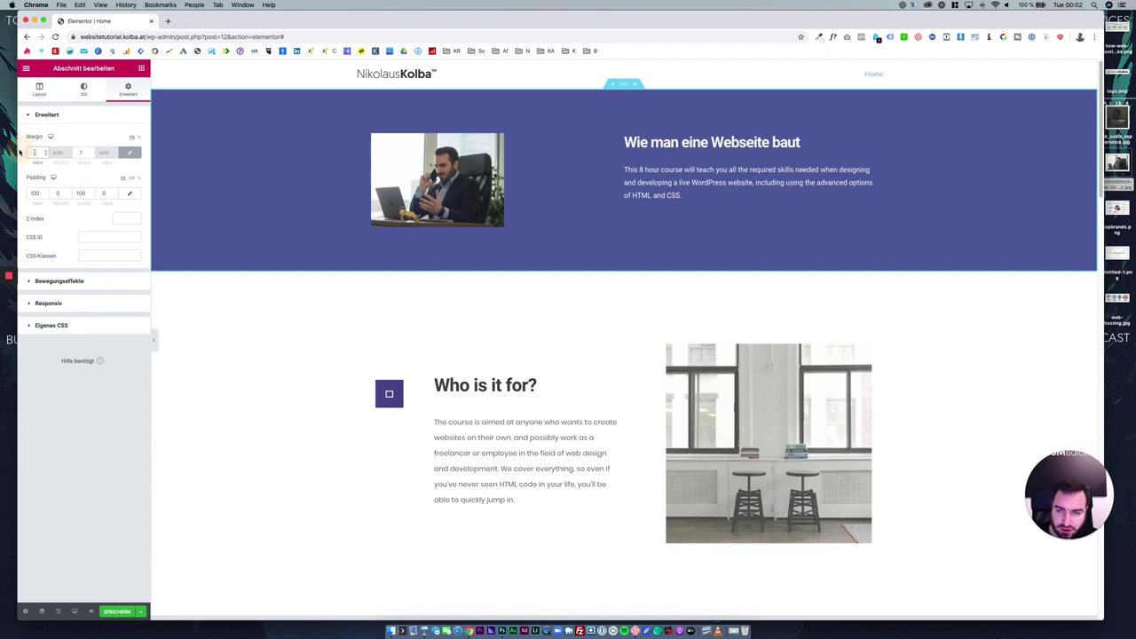
{"action": "key", "text": "Down"}
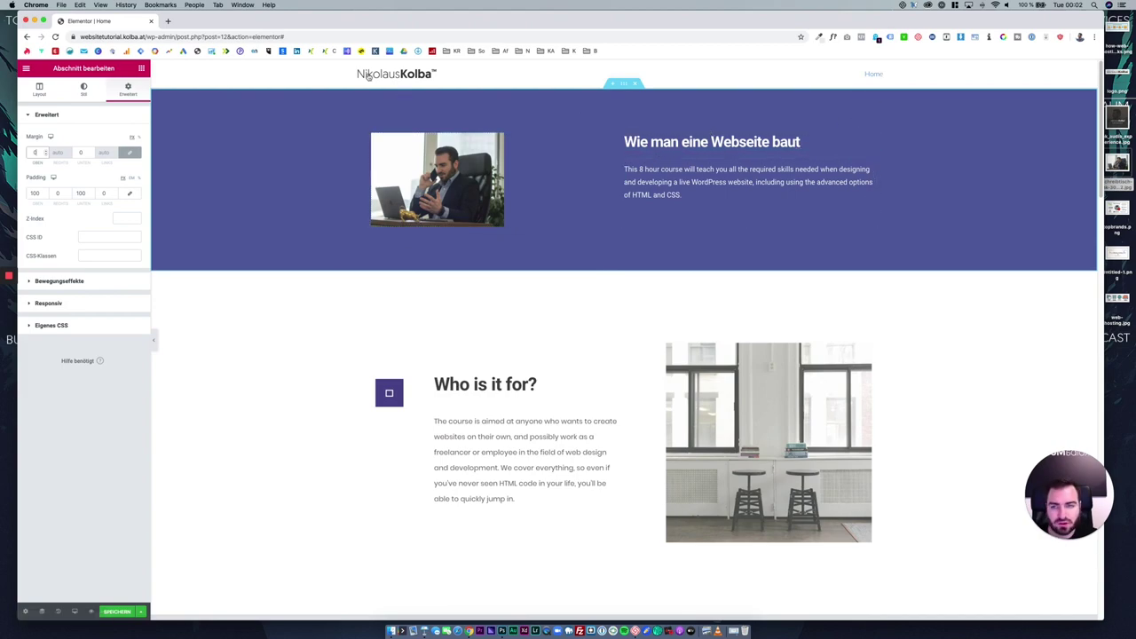
{"action": "scroll", "coordinate": [381, 160], "scroll_direction": "down", "scroll_amount": 10}
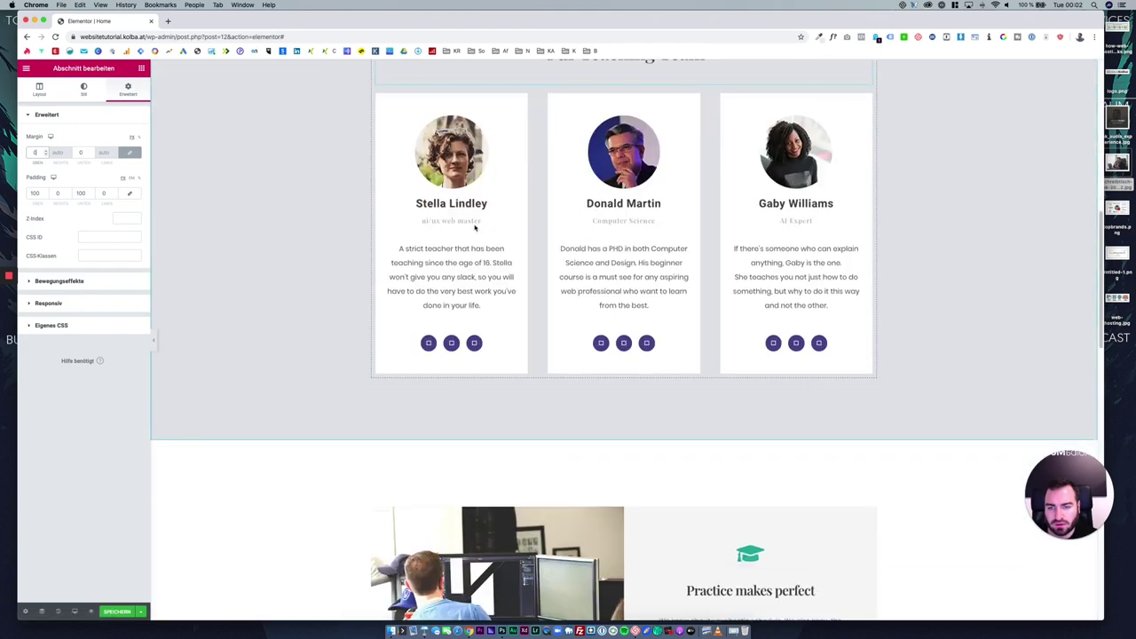
{"action": "scroll", "coordinate": [426, 322], "scroll_direction": "up", "scroll_amount": 10}
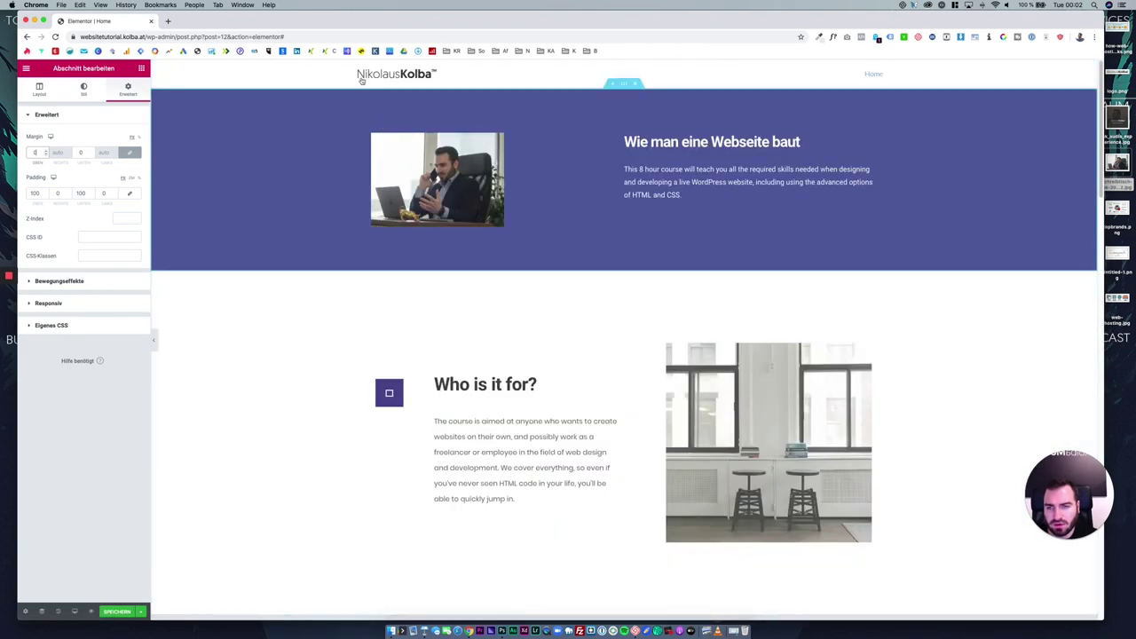
Adjust the image column's width in its layout settings.
{"action": "left_click", "coordinate": [377, 139]}
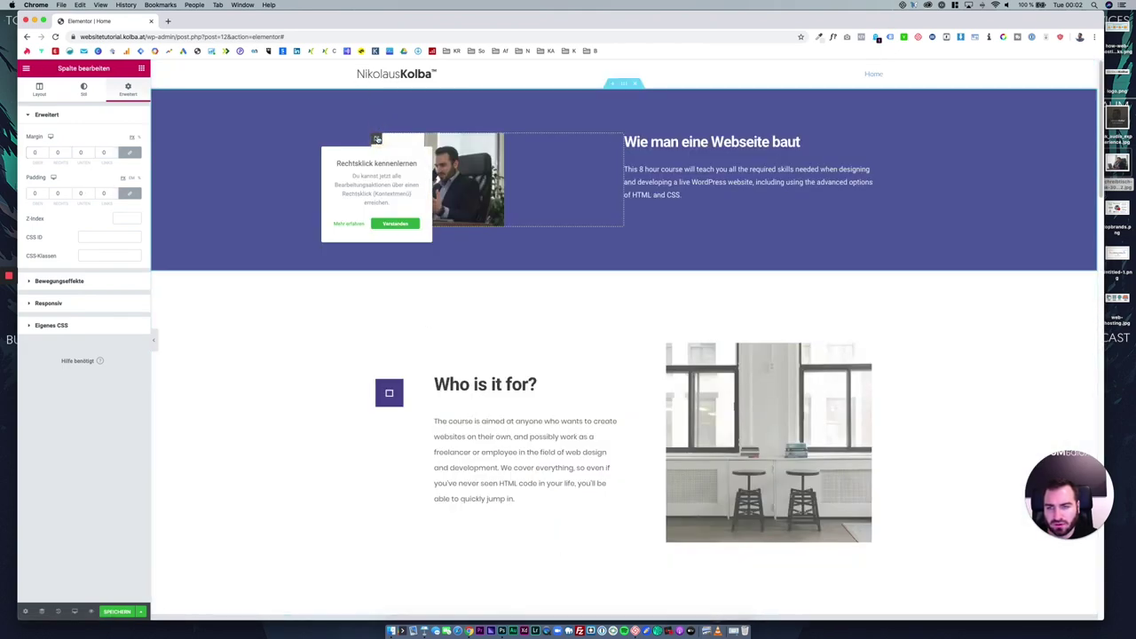
{"action": "left_click", "coordinate": [390, 223]}
{"action": "right_click", "coordinate": [375, 131]}
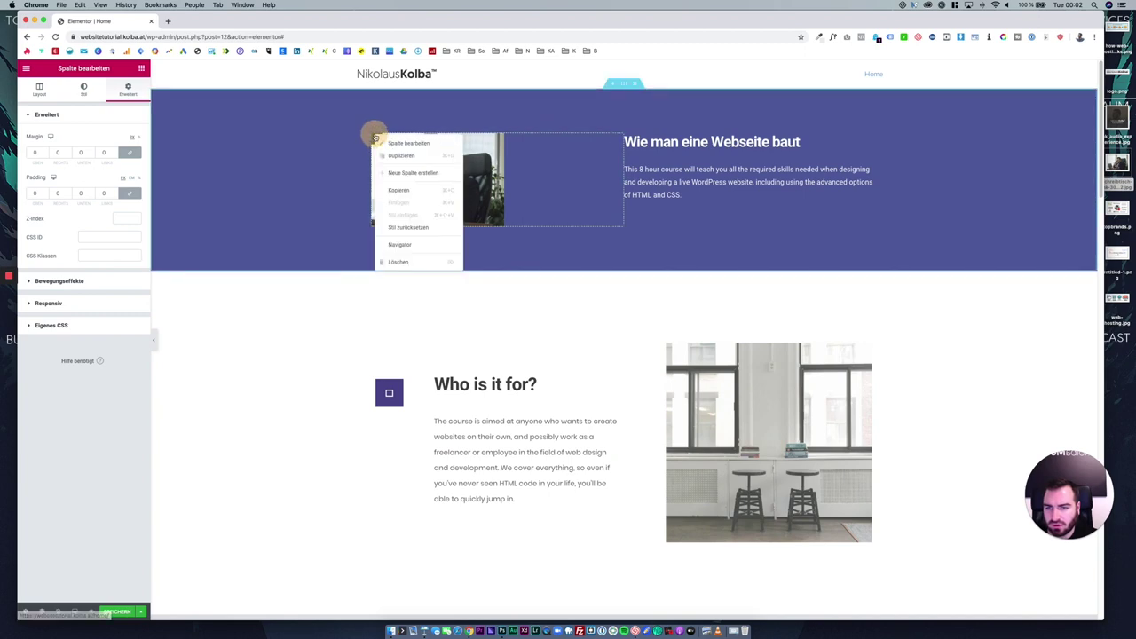
{"action": "left_click", "coordinate": [94, 132]}
{"action": "left_click", "coordinate": [85, 89]}
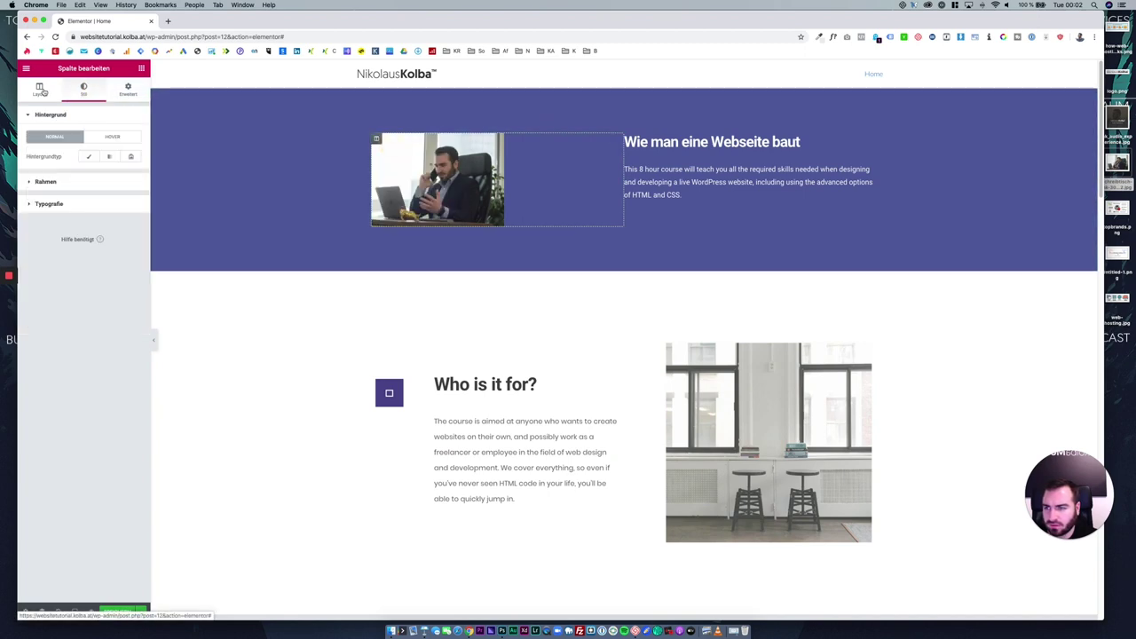
{"action": "left_click", "coordinate": [39, 89]}
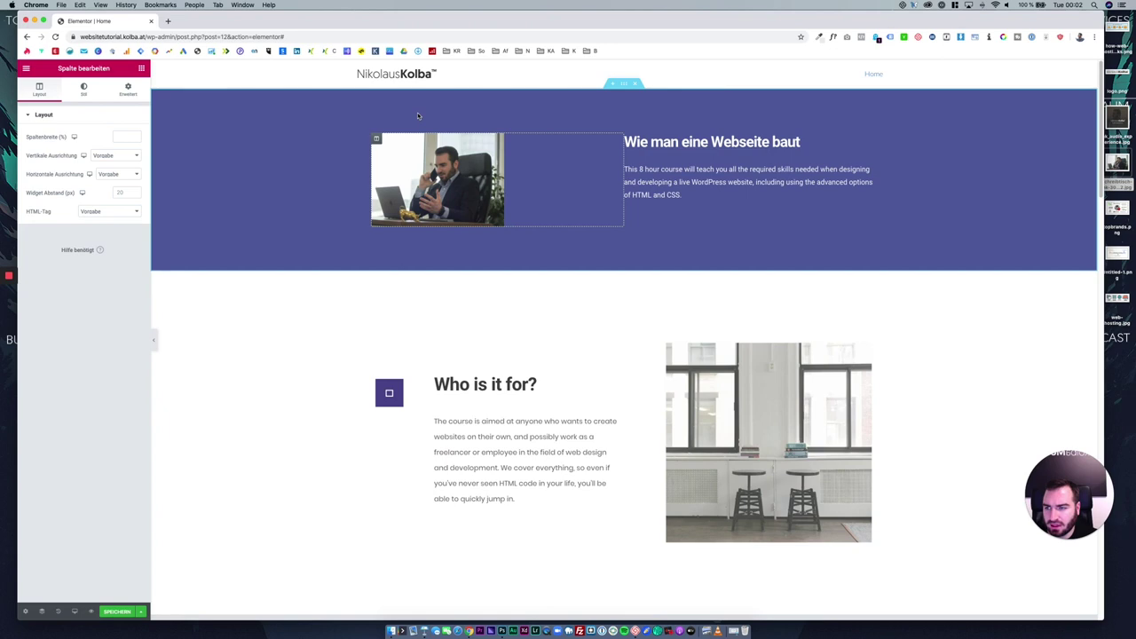
{"action": "left_click", "coordinate": [120, 136]}
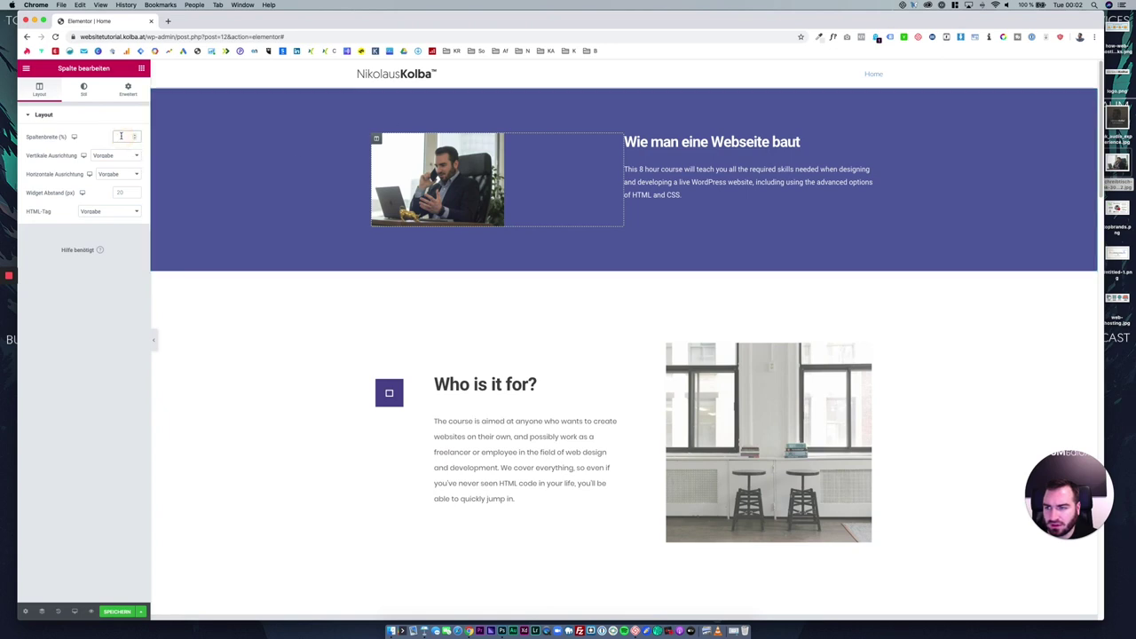
Set the hero section's boxed content width to 1200.
{"action": "right_click", "coordinate": [623, 83]}
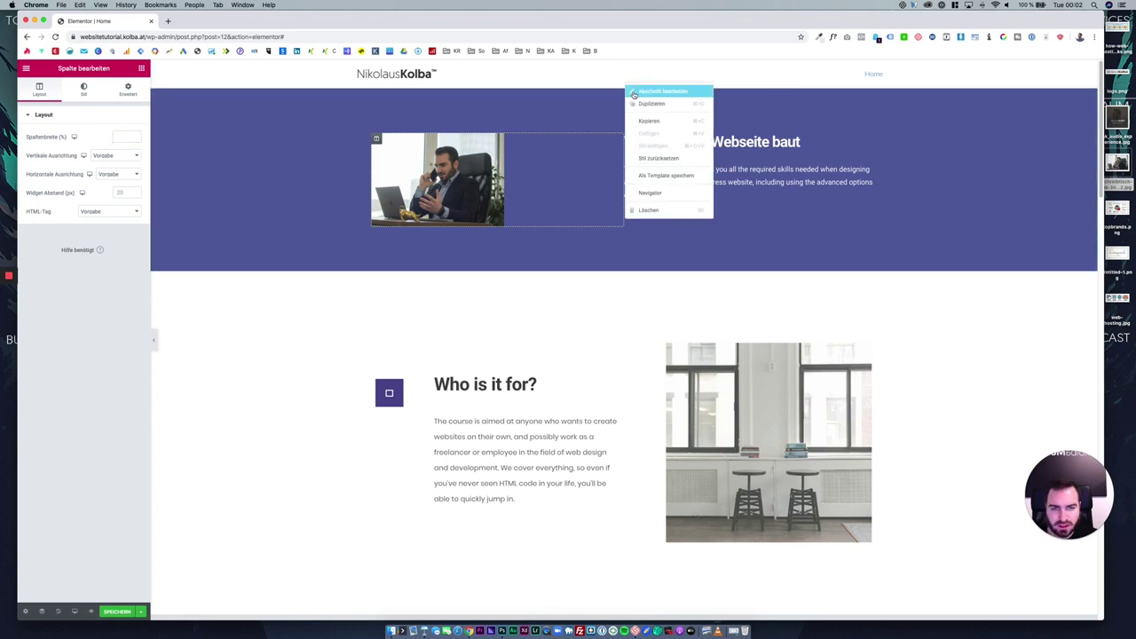
{"action": "left_click", "coordinate": [641, 93]}
{"action": "left_click", "coordinate": [40, 89]}
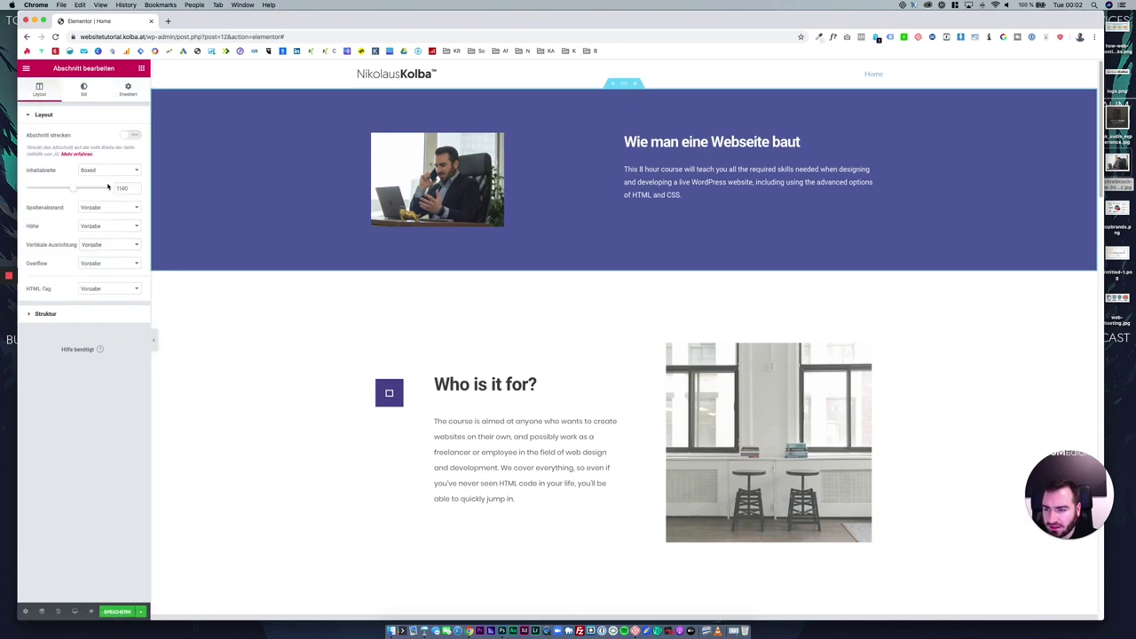
{"action": "left_click_drag", "start_coordinate": [77, 191], "coordinate": [82, 189]}
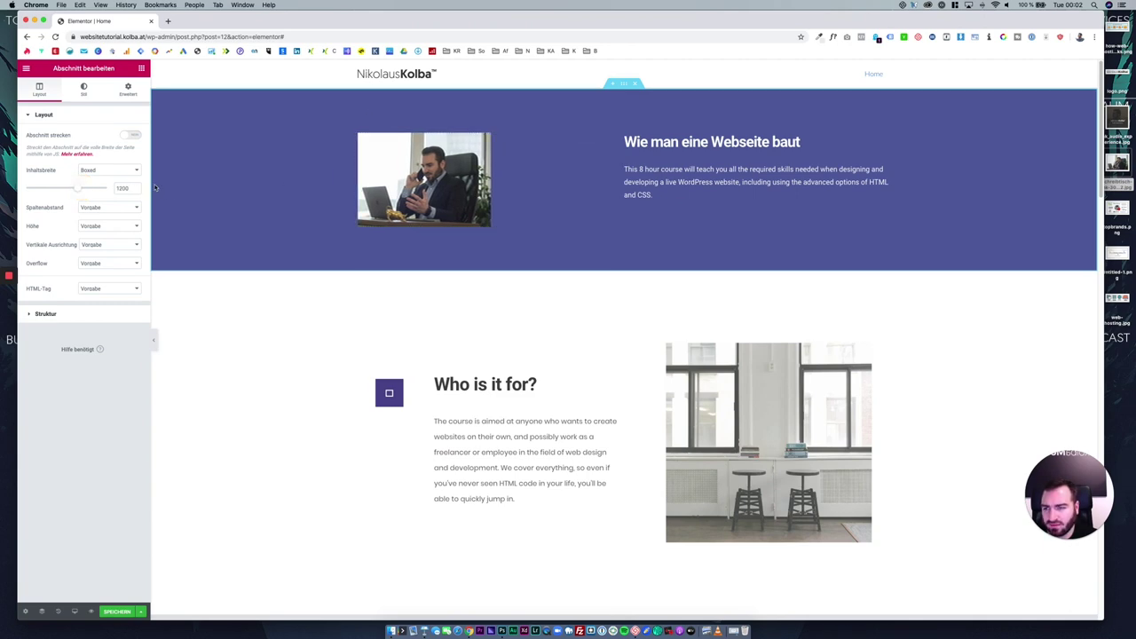
{"action": "double_click", "coordinate": [118, 188]}
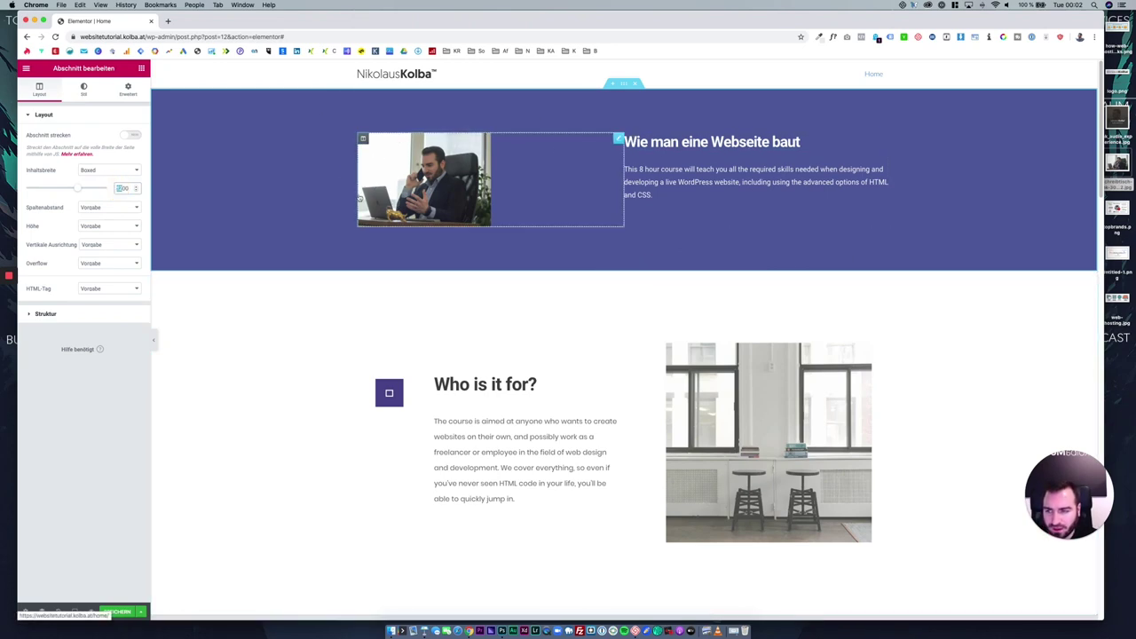
{"action": "left_click", "coordinate": [252, 339]}
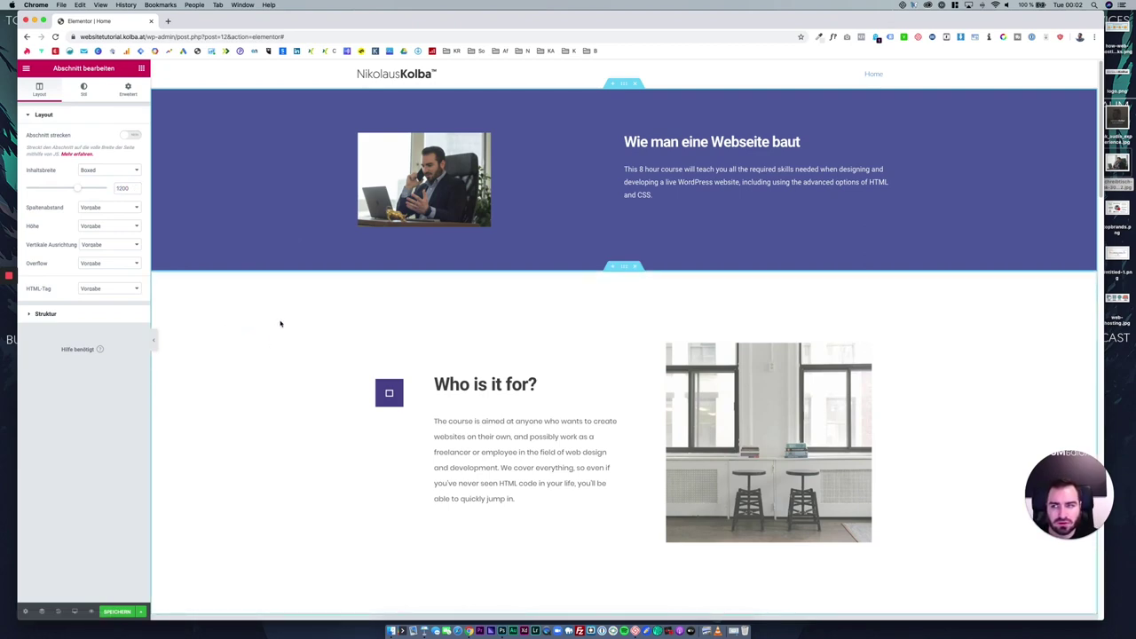
Add a centred star rating above the information boxes.
{"action": "left_click", "coordinate": [141, 68]}
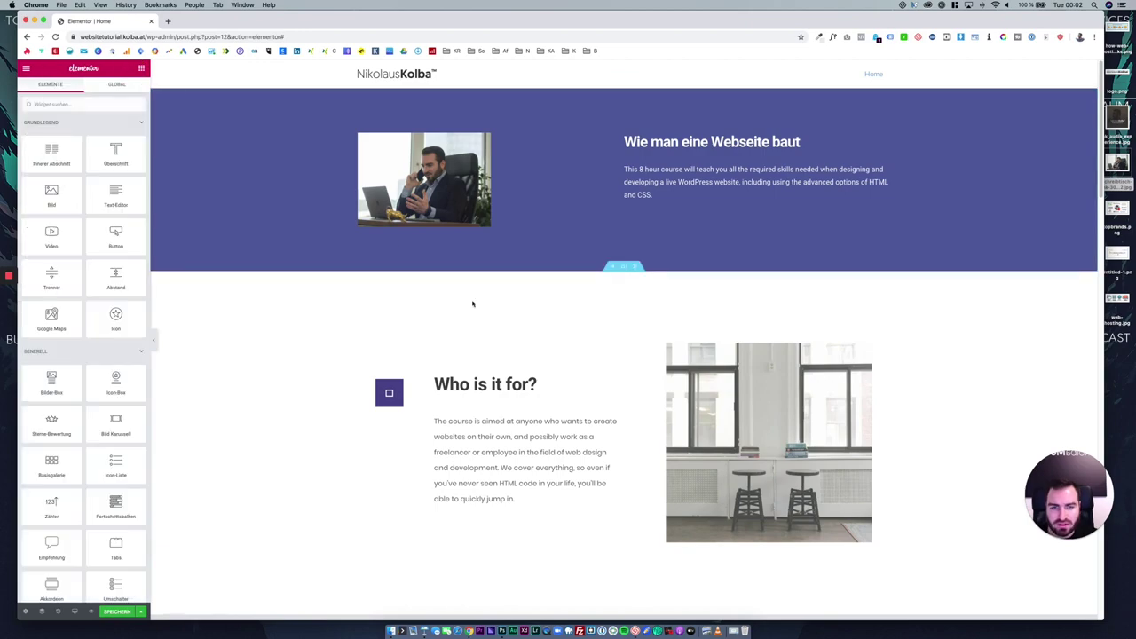
{"action": "scroll", "coordinate": [472, 302], "scroll_direction": "down", "scroll_amount": 10}
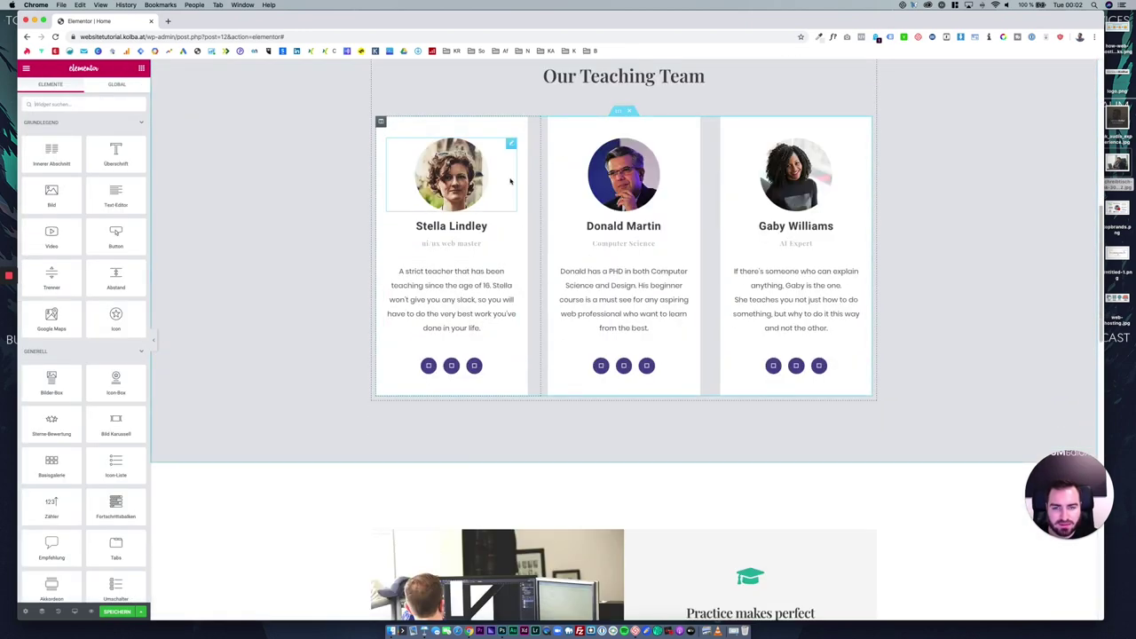
{"action": "scroll", "coordinate": [606, 254], "scroll_direction": "down", "scroll_amount": 5}
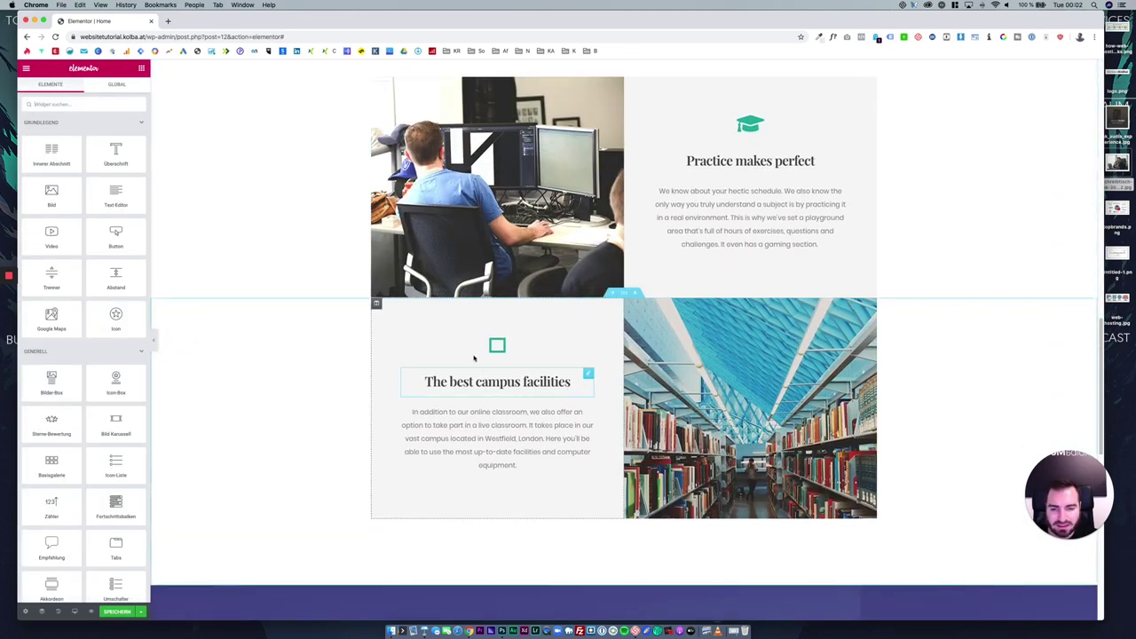
{"action": "scroll", "coordinate": [618, 380], "scroll_direction": "down", "scroll_amount": 5}
{"action": "scroll", "coordinate": [613, 393], "scroll_direction": "down", "scroll_amount": 2}
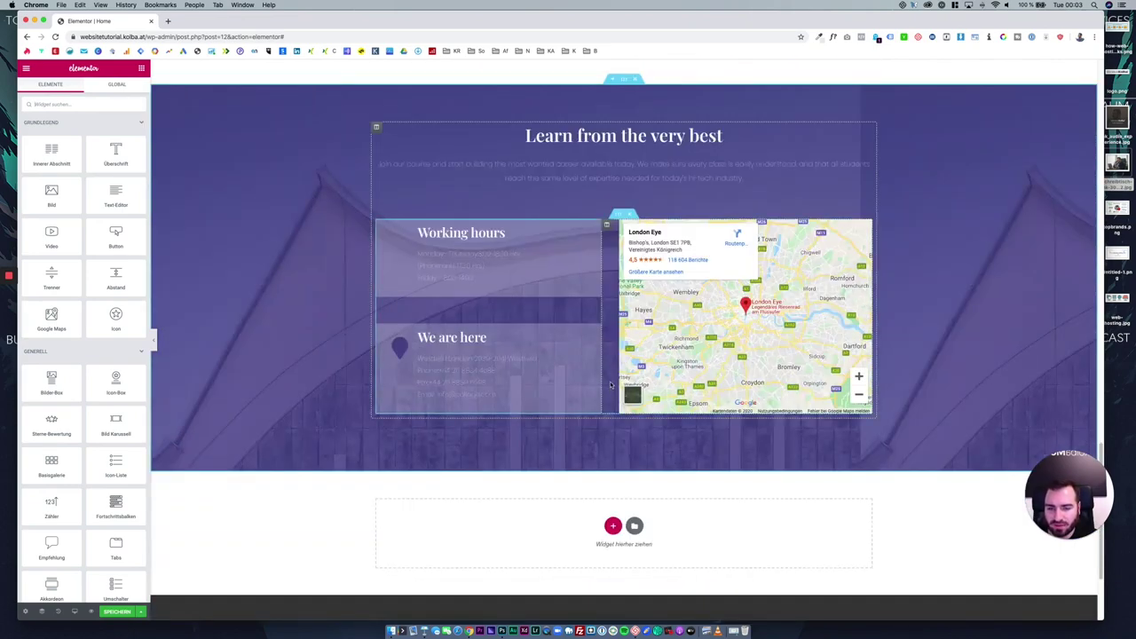
{"action": "scroll", "coordinate": [107, 263], "scroll_direction": "down", "scroll_amount": 2}
{"action": "scroll", "coordinate": [107, 263], "scroll_direction": "down", "scroll_amount": 1}
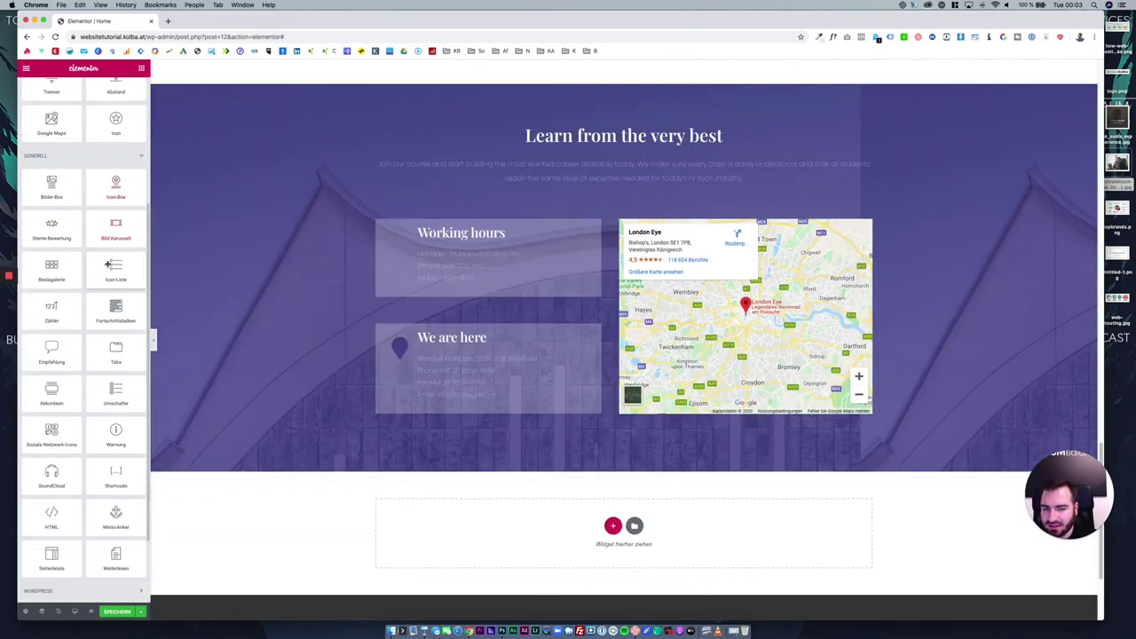
{"action": "scroll", "coordinate": [107, 263], "scroll_direction": "down", "scroll_amount": 1}
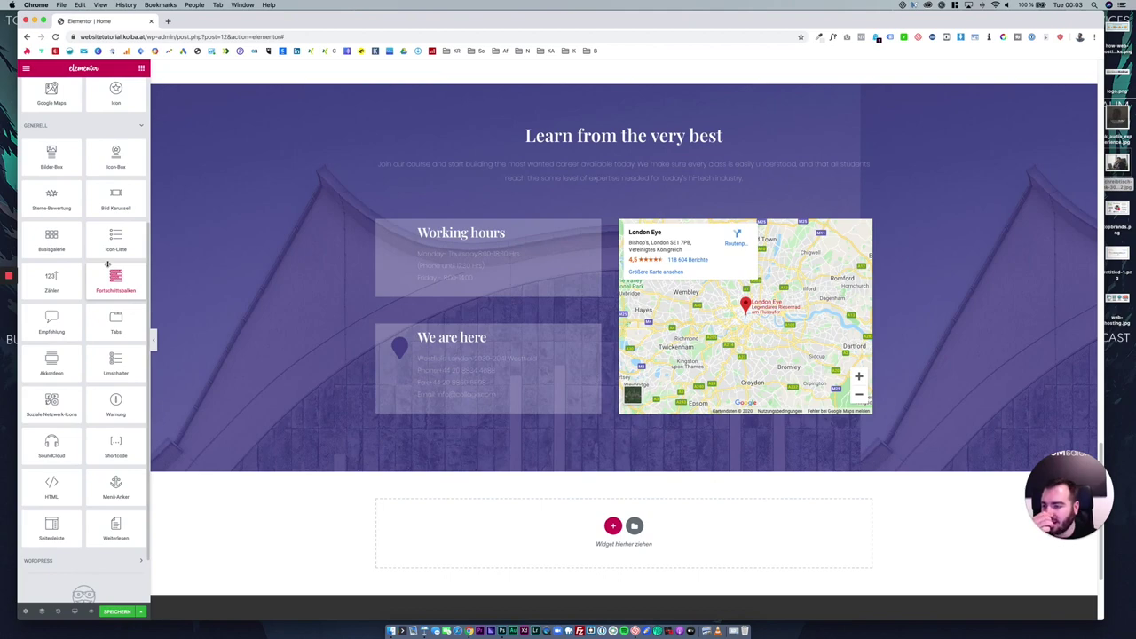
{"action": "scroll", "coordinate": [108, 264], "scroll_direction": "down", "scroll_amount": 1}
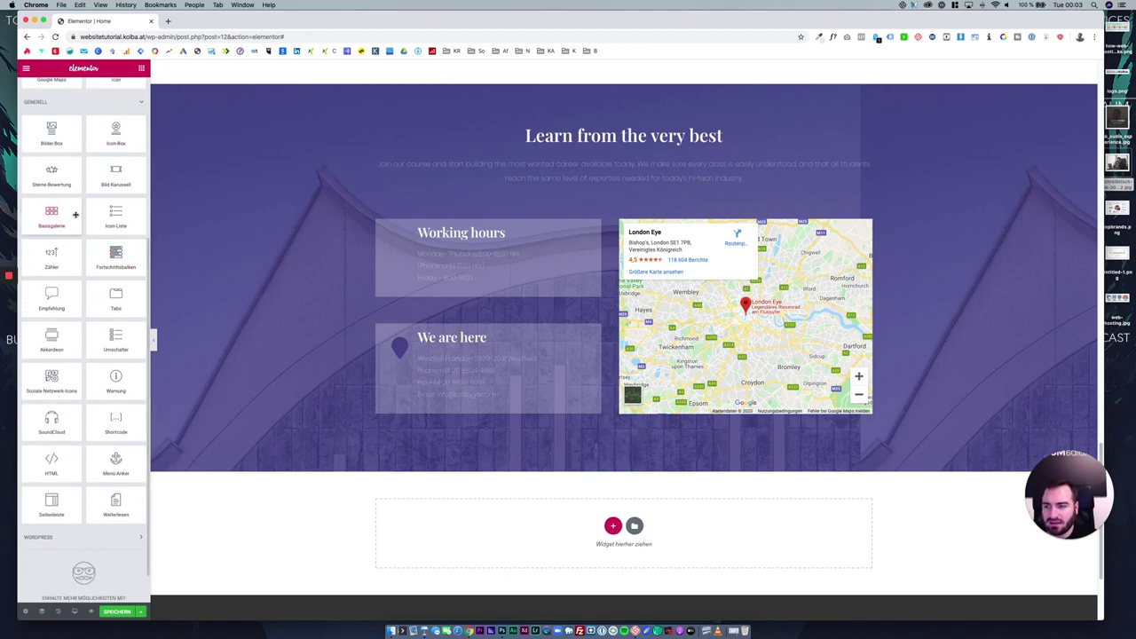
{"action": "left_click_drag", "start_coordinate": [59, 171], "coordinate": [653, 188]}
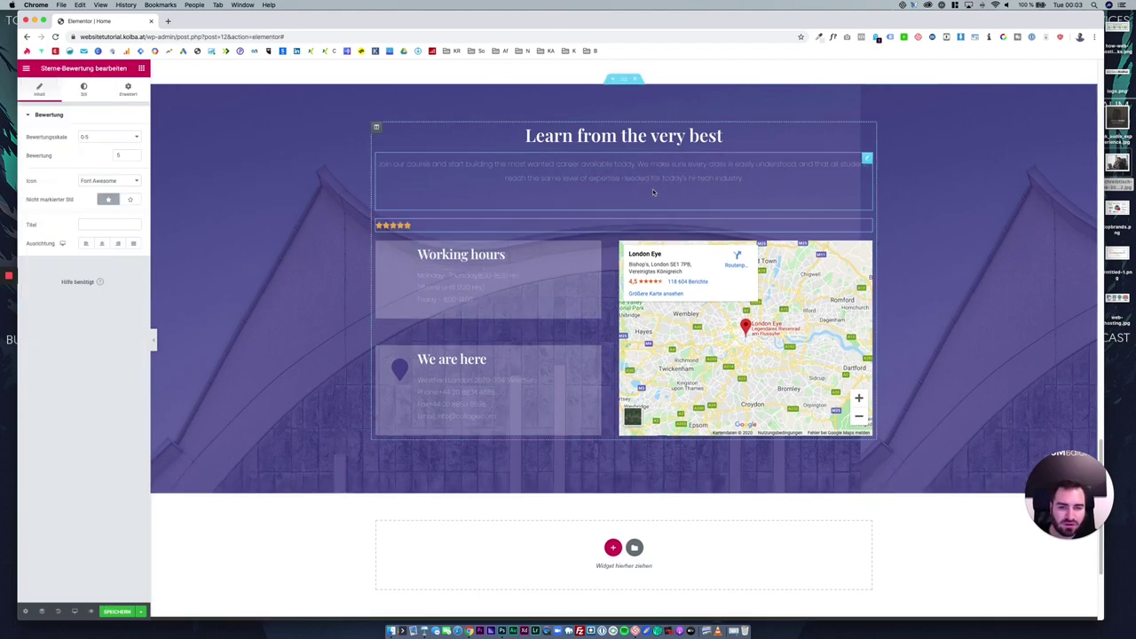
{"action": "left_click", "coordinate": [102, 244]}
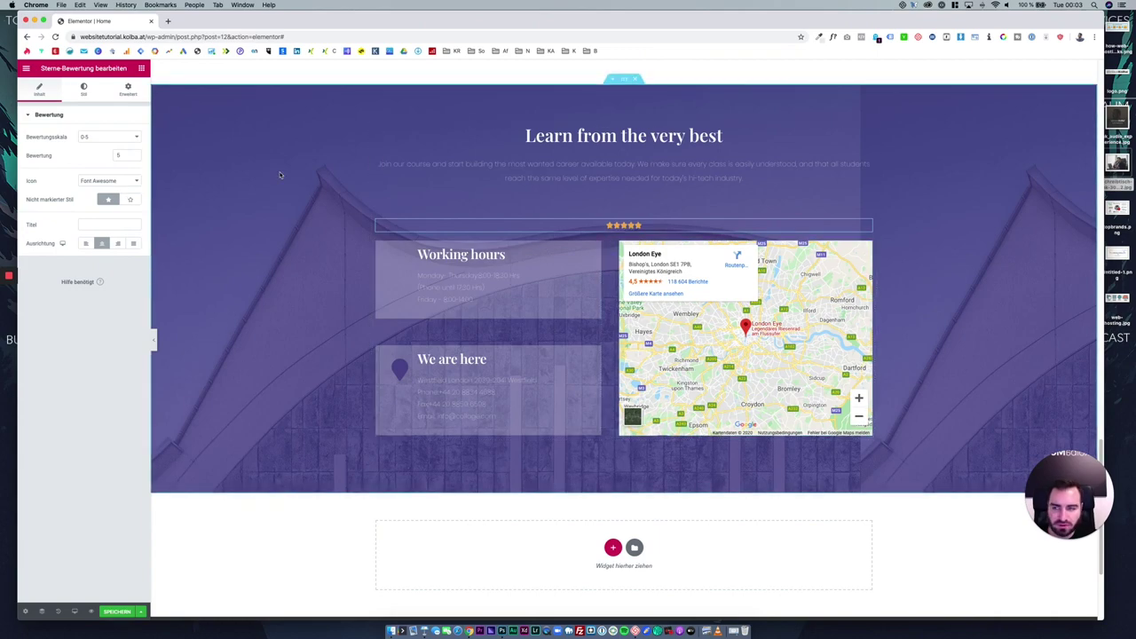
Add an icon under the section heading and change it to the Tools icon.
{"action": "left_click", "coordinate": [141, 70]}
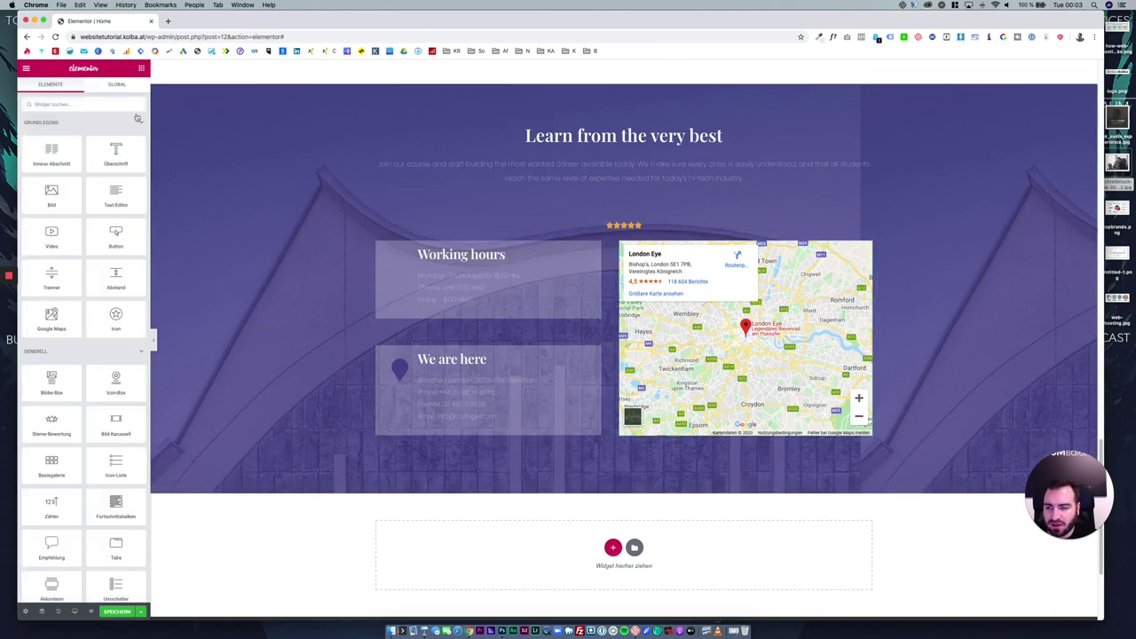
{"action": "left_click_drag", "start_coordinate": [115, 320], "coordinate": [628, 178]}
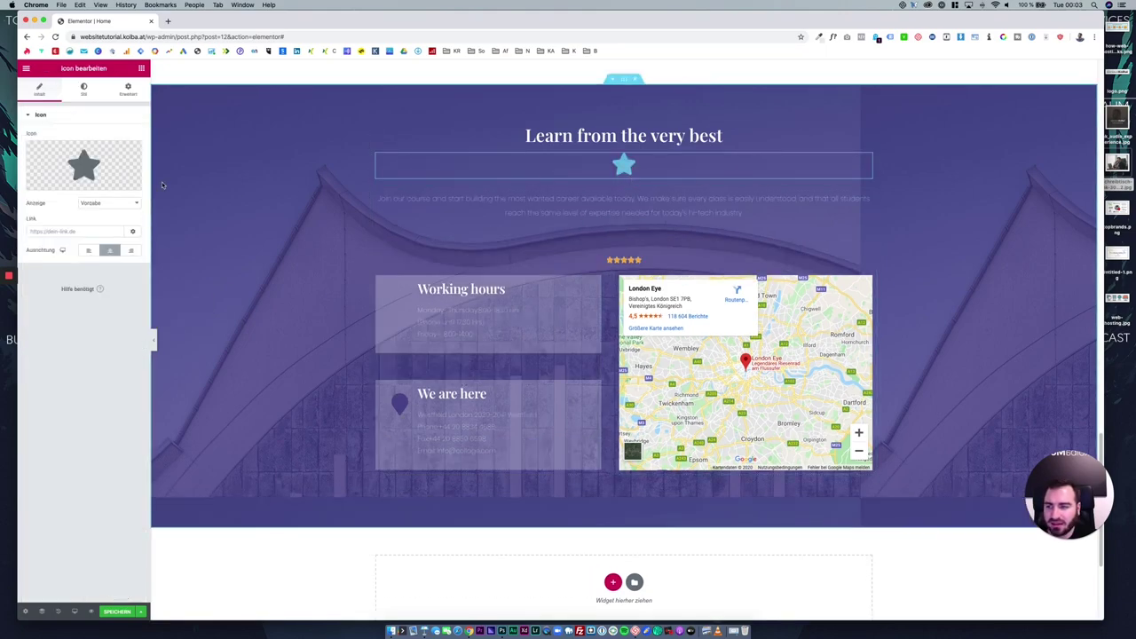
{"action": "left_click", "coordinate": [102, 166]}
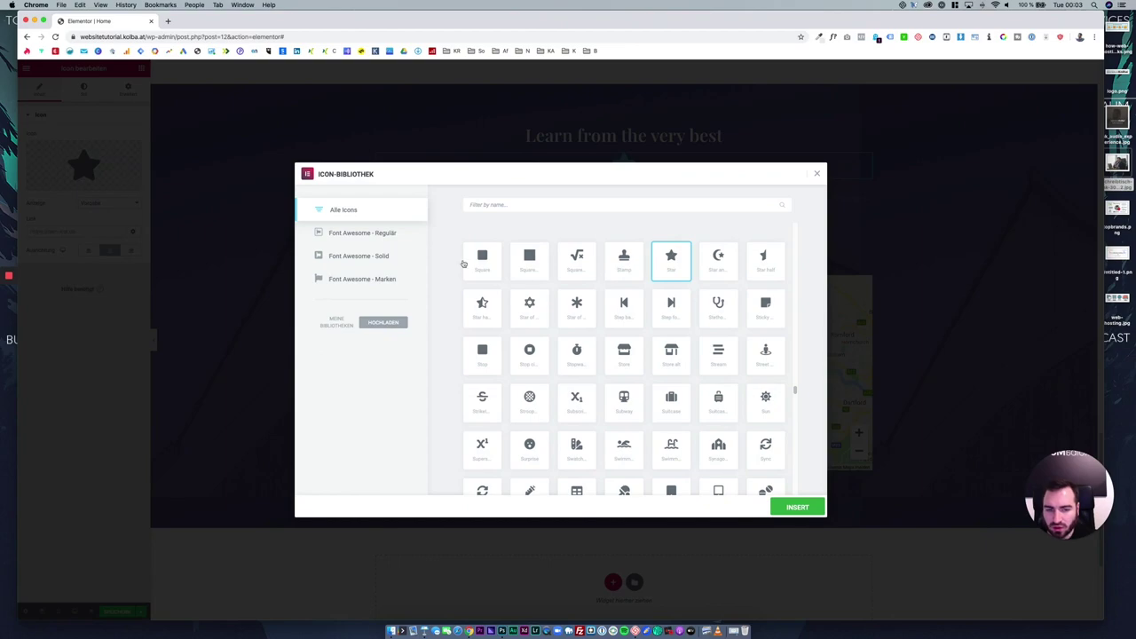
{"action": "scroll", "coordinate": [602, 298], "scroll_direction": "down", "scroll_amount": 10}
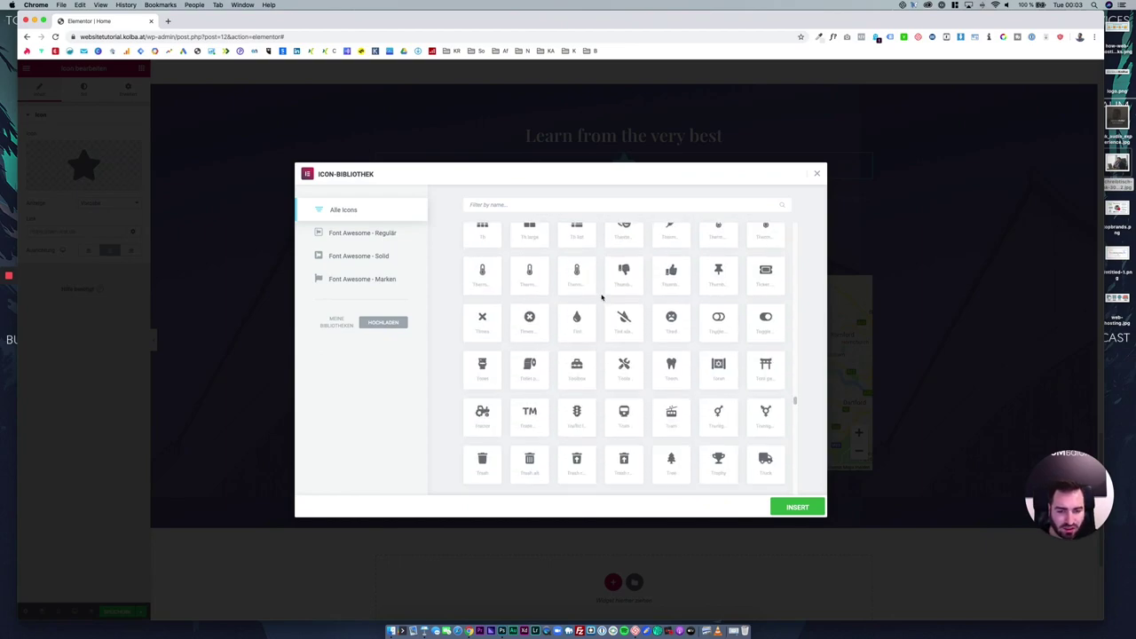
{"action": "scroll", "coordinate": [621, 310], "scroll_direction": "down", "scroll_amount": 1}
{"action": "left_click", "coordinate": [616, 311]}
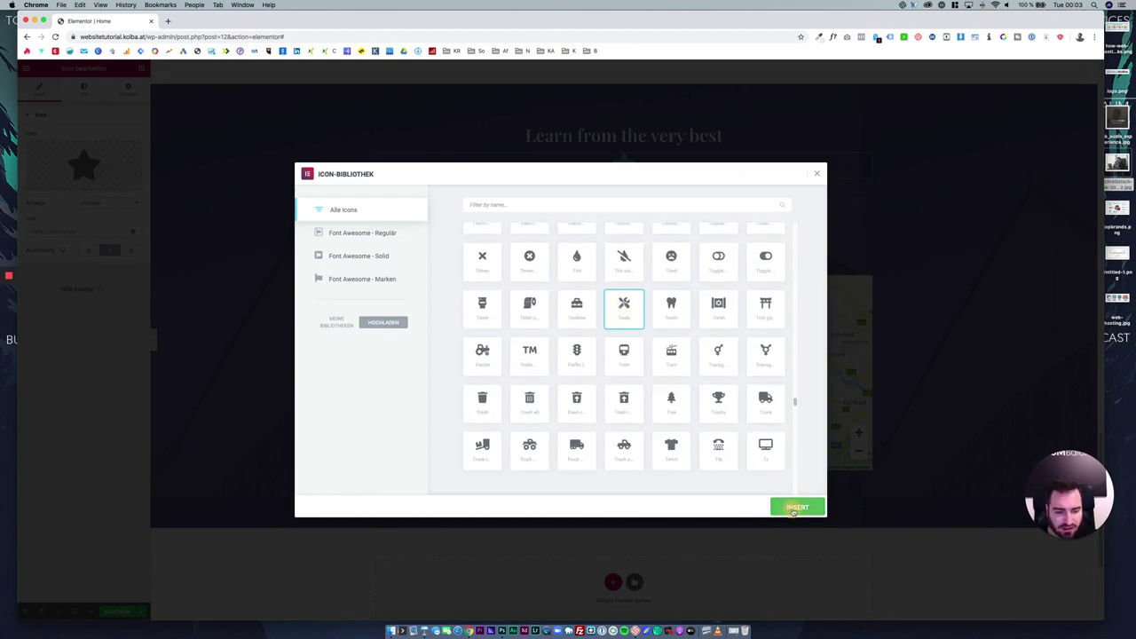
{"action": "left_click", "coordinate": [797, 507]}
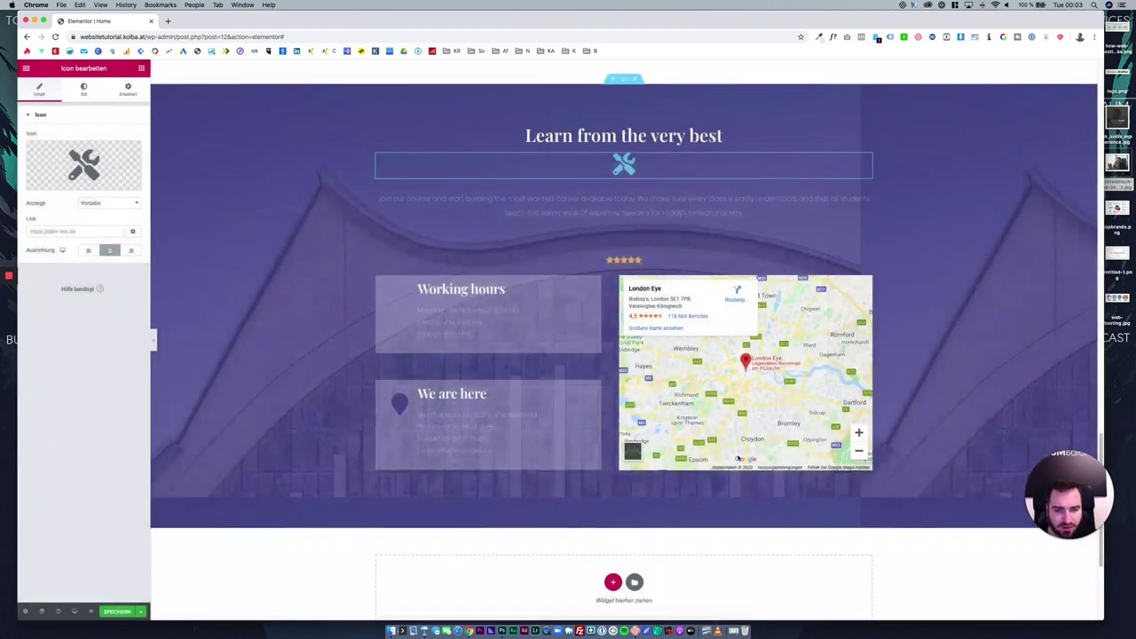
Colour the tools icon white.
{"action": "left_click", "coordinate": [83, 90]}
{"action": "left_click", "coordinate": [128, 156]}
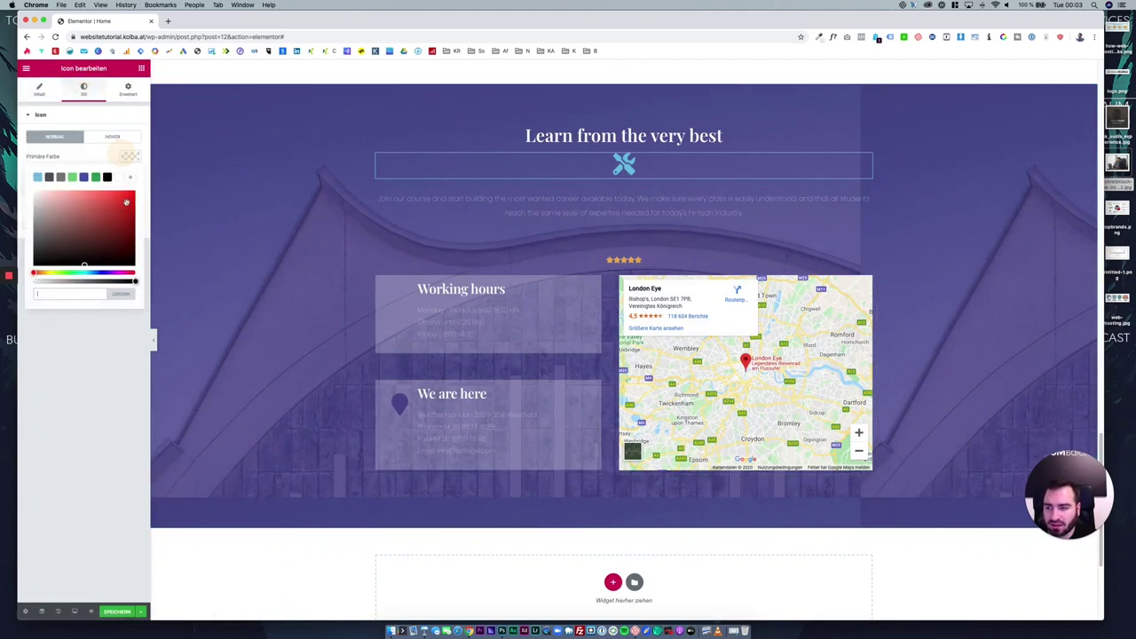
{"action": "mouse_move", "coordinate": [73, 209]}
{"action": "left_mouse_down"}
{"action": "mouse_move", "coordinate": [26, 185]}
{"action": "mouse_move", "coordinate": [91, 190]}
{"action": "left_mouse_up"}
{"action": "left_click", "coordinate": [88, 358]}
Delete the purple hero section and the 'Who is it for?' section.
{"action": "left_click", "coordinate": [399, 279]}
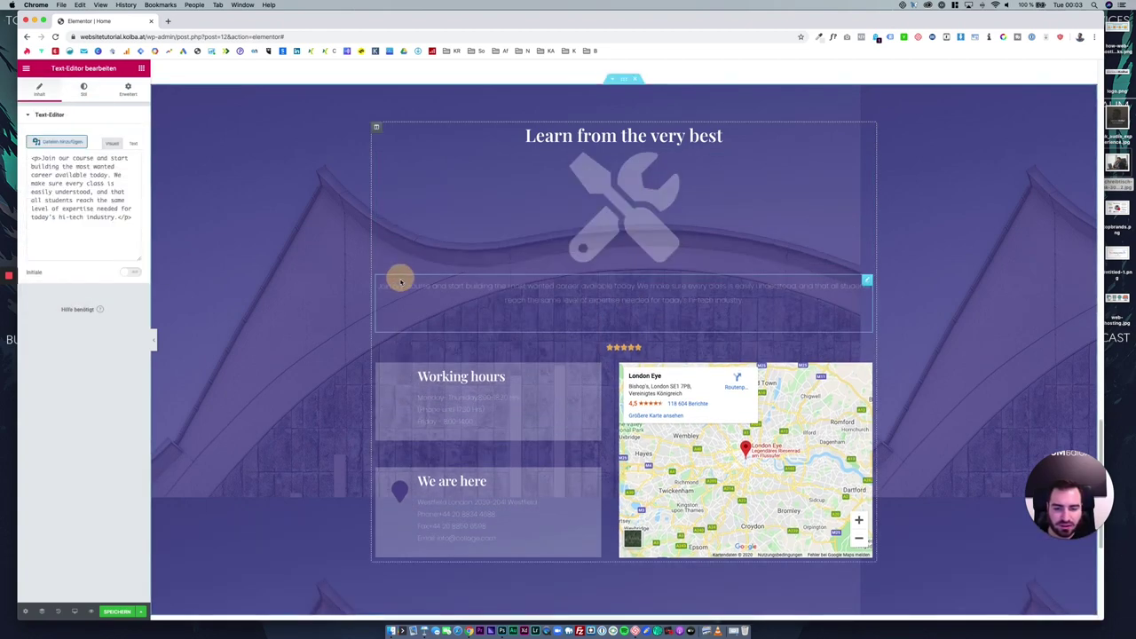
{"action": "scroll", "coordinate": [404, 337], "scroll_direction": "down", "scroll_amount": 10}
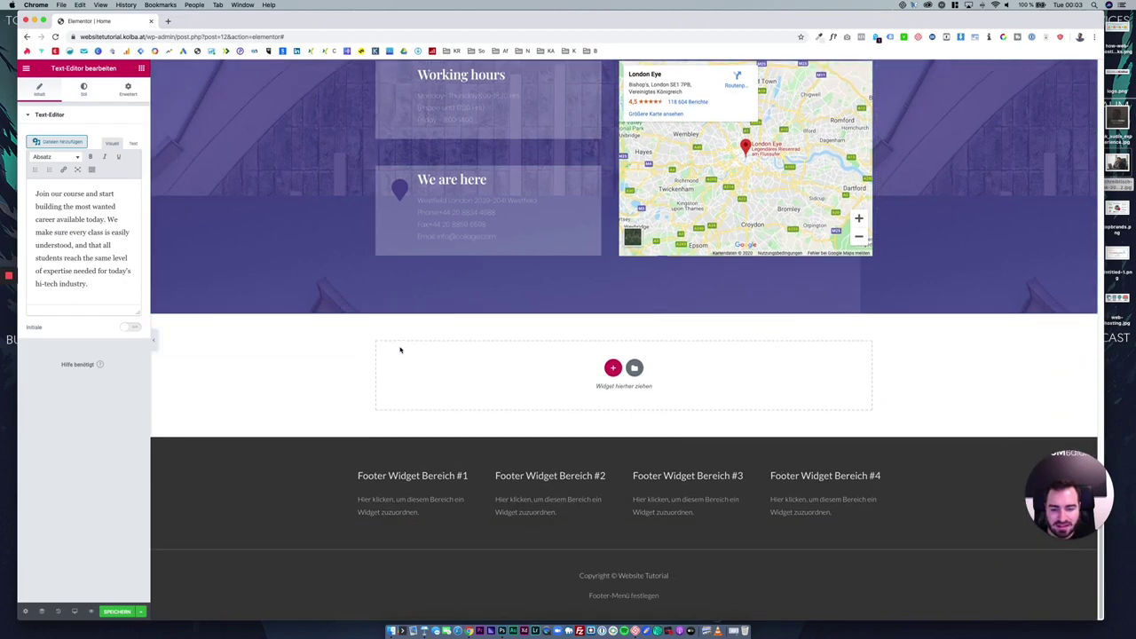
{"action": "scroll", "coordinate": [410, 355], "scroll_direction": "up", "scroll_amount": 20}
{"action": "scroll", "coordinate": [423, 359], "scroll_direction": "down", "scroll_amount": 3}
{"action": "scroll", "coordinate": [423, 358], "scroll_direction": "down", "scroll_amount": 10}
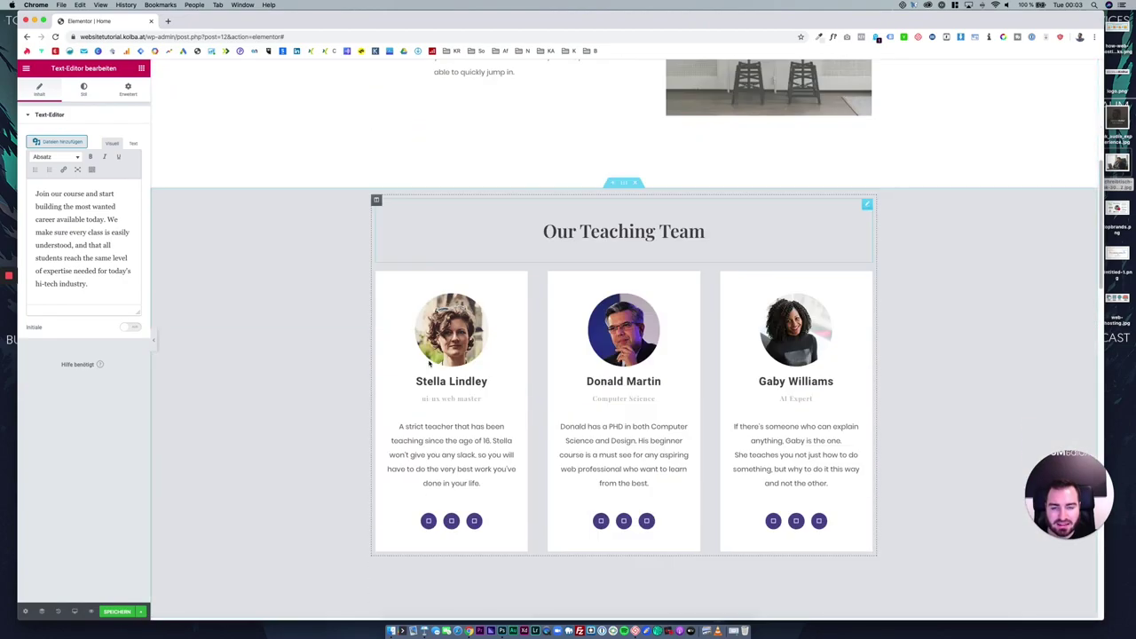
{"action": "scroll", "coordinate": [432, 362], "scroll_direction": "down", "scroll_amount": 10}
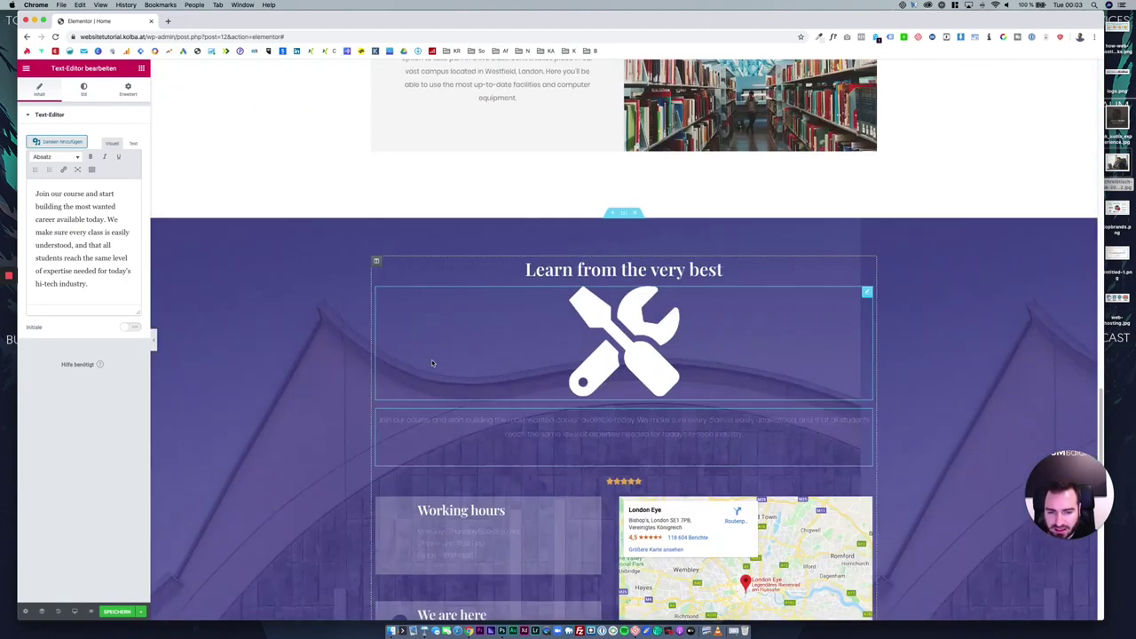
{"action": "scroll", "coordinate": [432, 362], "scroll_direction": "up", "scroll_amount": 20}
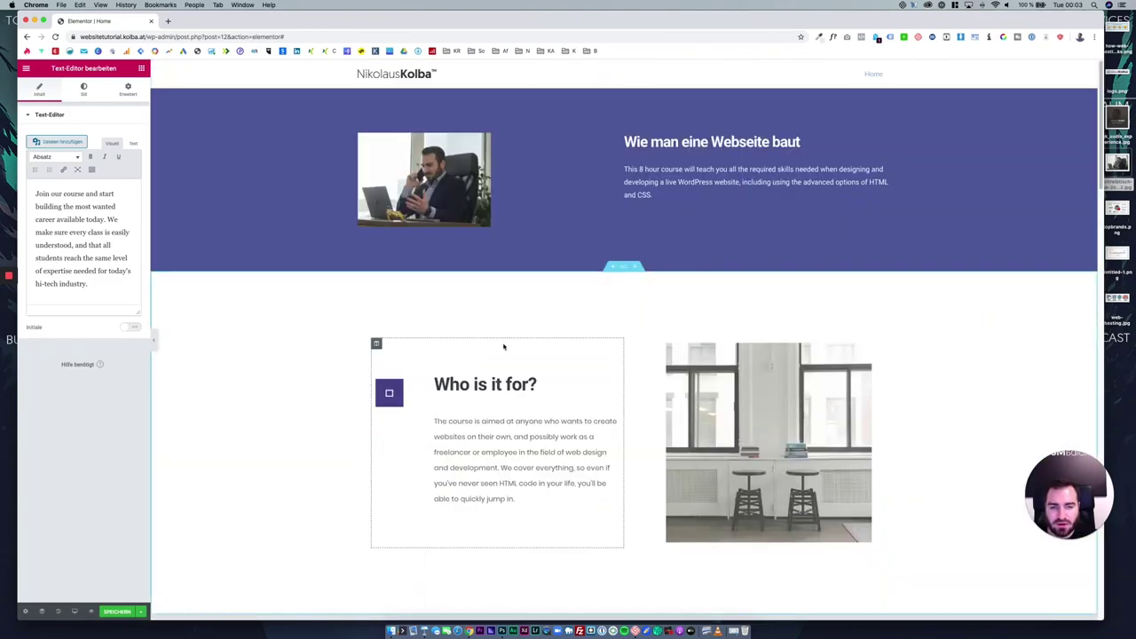
{"action": "left_click", "coordinate": [639, 84]}
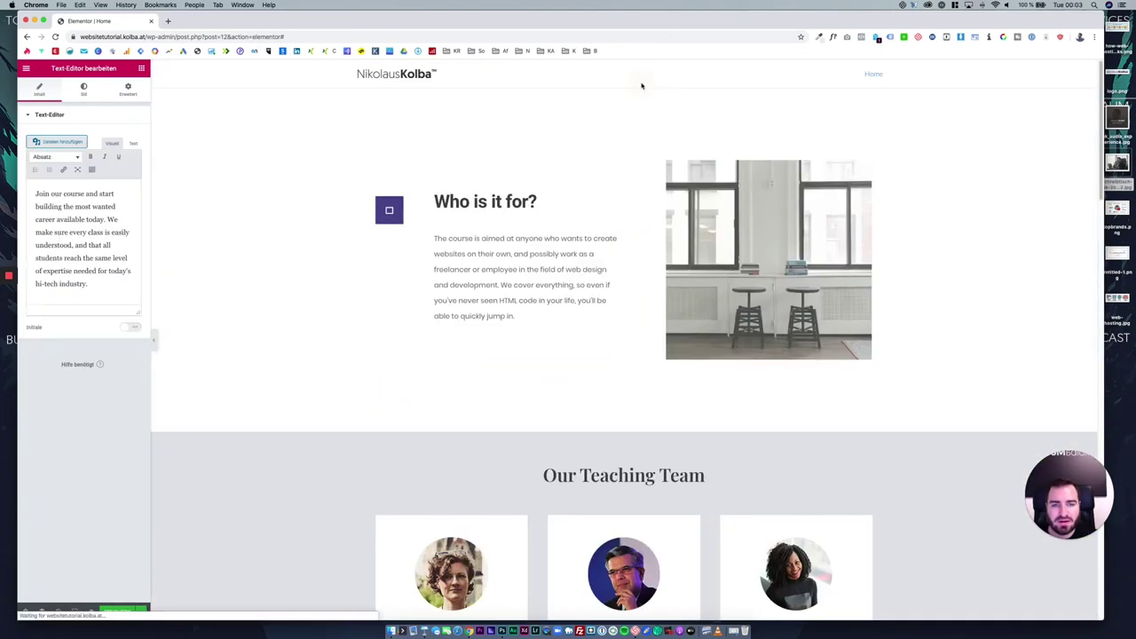
{"action": "left_click", "coordinate": [637, 86]}
Browse the ready-made Blocks in the template library.
{"action": "scroll", "coordinate": [638, 97], "scroll_direction": "down", "scroll_amount": 15}
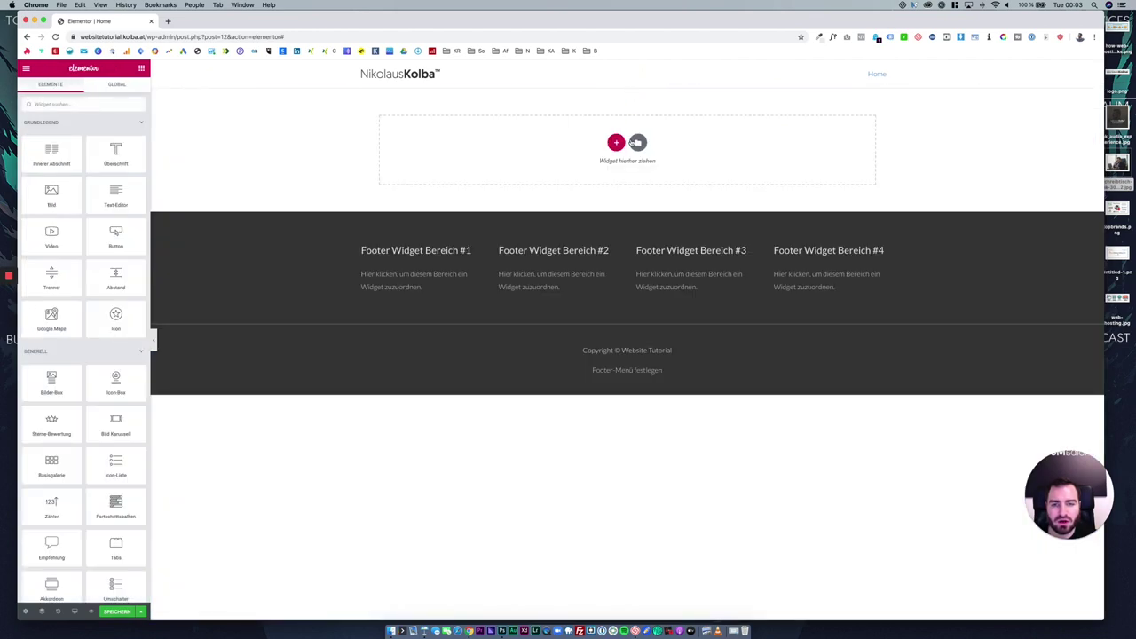
{"action": "left_click", "coordinate": [636, 143]}
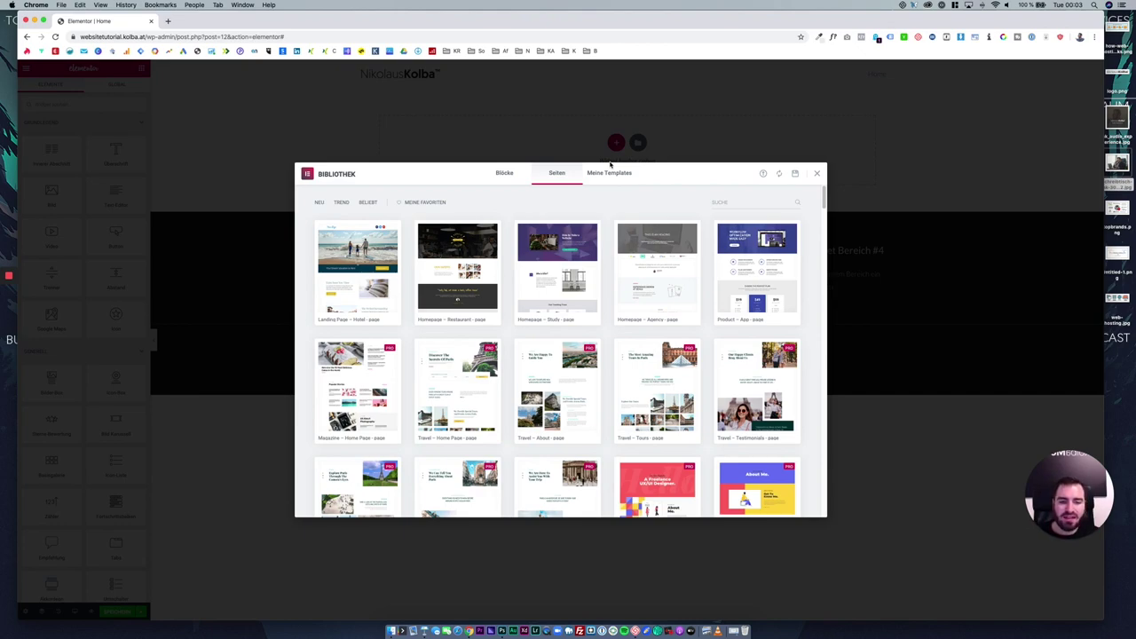
{"action": "mouse_move", "coordinate": [552, 273]}
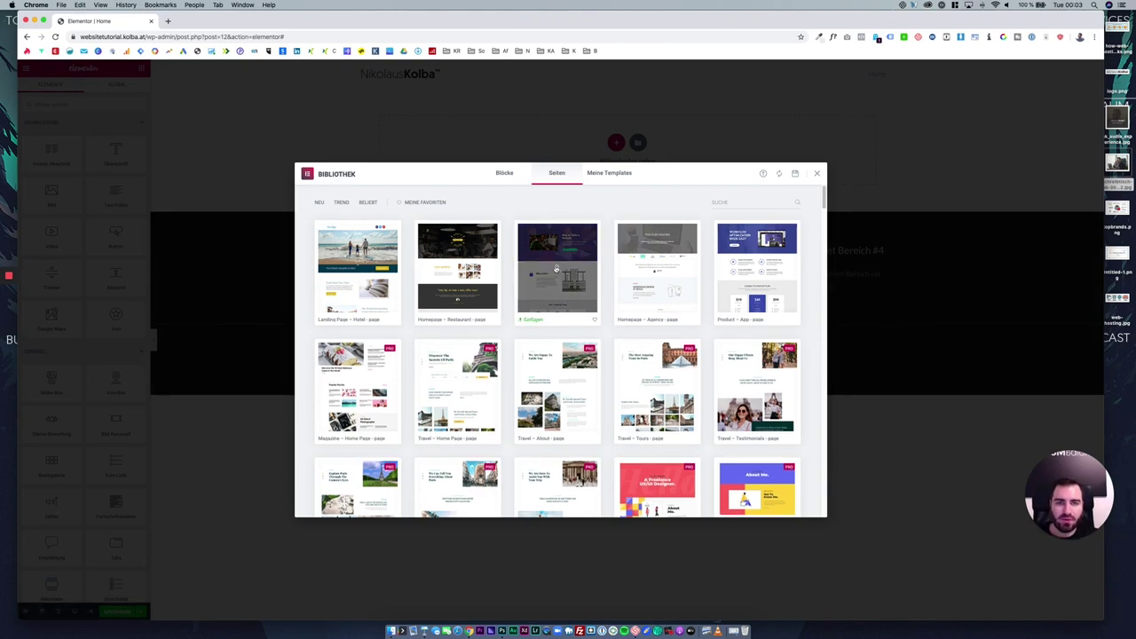
{"action": "left_click", "coordinate": [498, 177]}
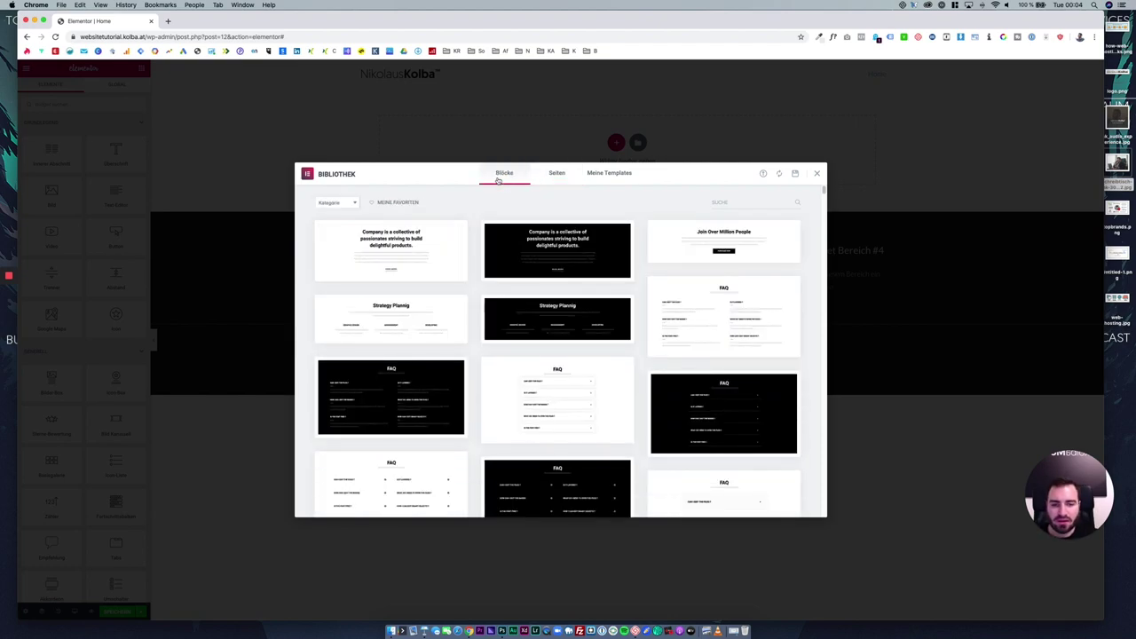
{"action": "scroll", "coordinate": [572, 315], "scroll_direction": "down", "scroll_amount": 10}
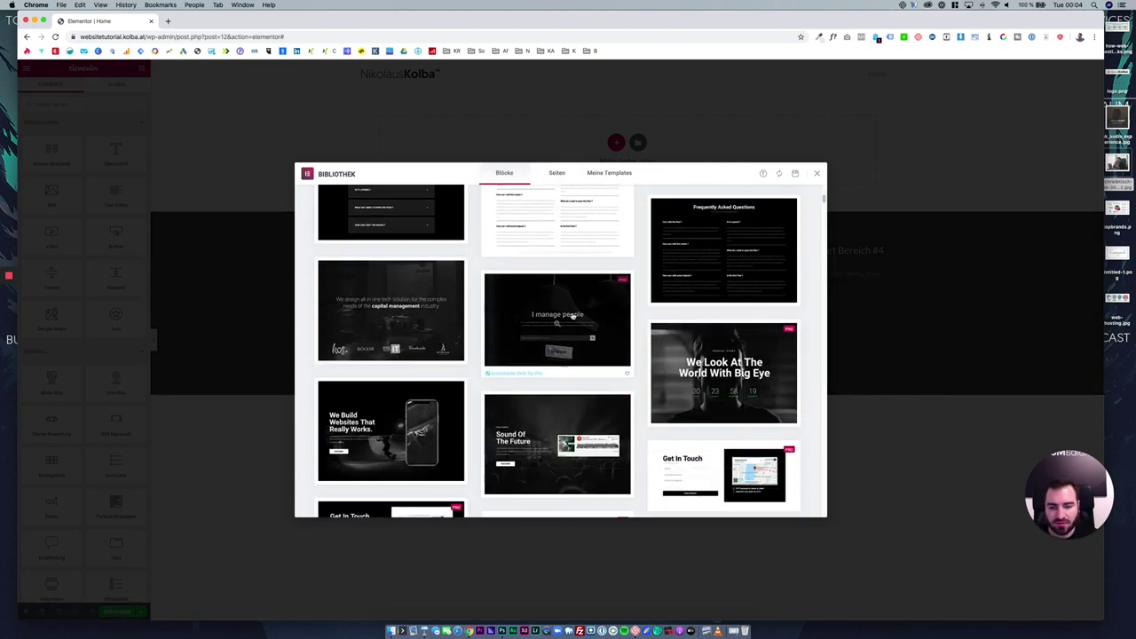
{"action": "scroll", "coordinate": [548, 341], "scroll_direction": "down", "scroll_amount": 5}
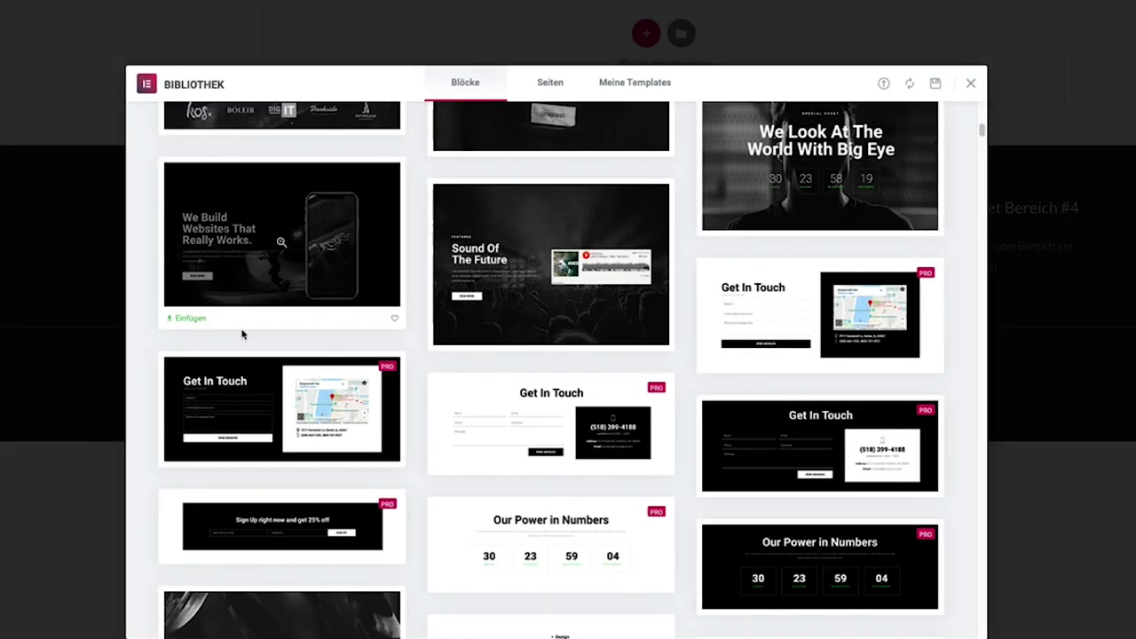
{"action": "scroll", "coordinate": [242, 333], "scroll_direction": "up", "scroll_amount": 15}
Look through the block categories list without applying a filter.
{"action": "left_click", "coordinate": [189, 133]}
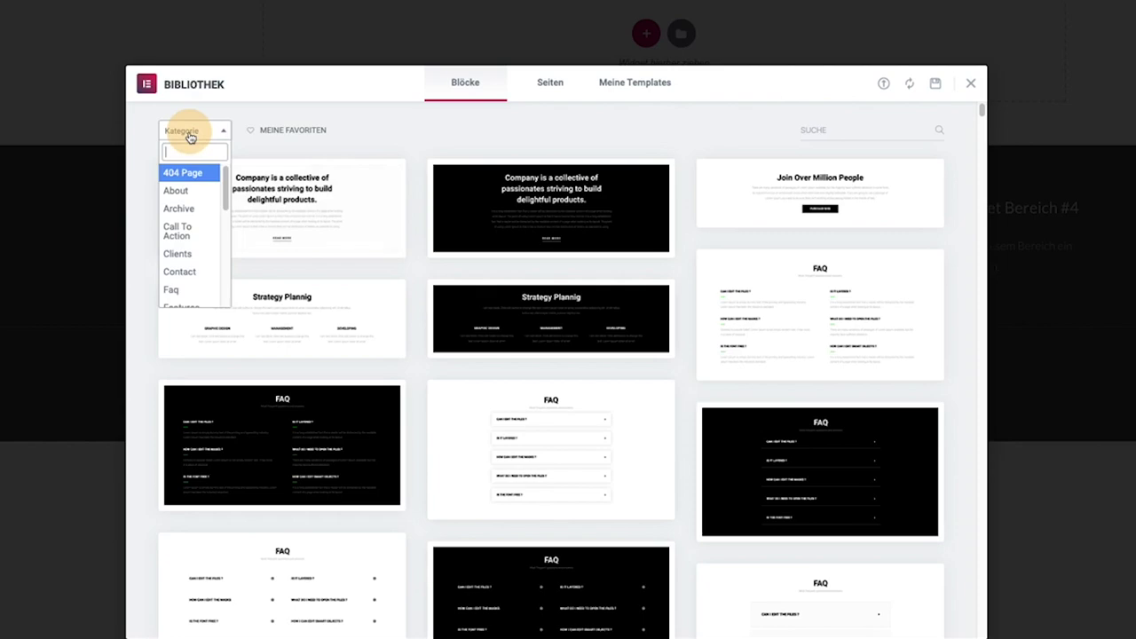
{"action": "scroll", "coordinate": [186, 229], "scroll_direction": "down", "scroll_amount": 3}
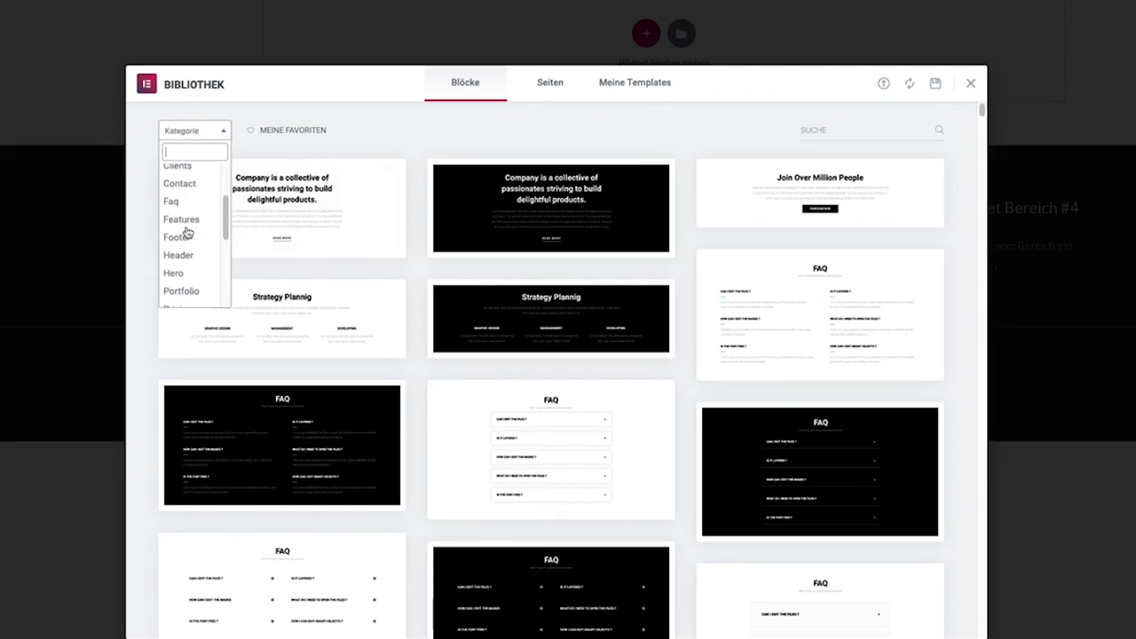
{"action": "scroll", "coordinate": [189, 221], "scroll_direction": "down", "scroll_amount": 1}
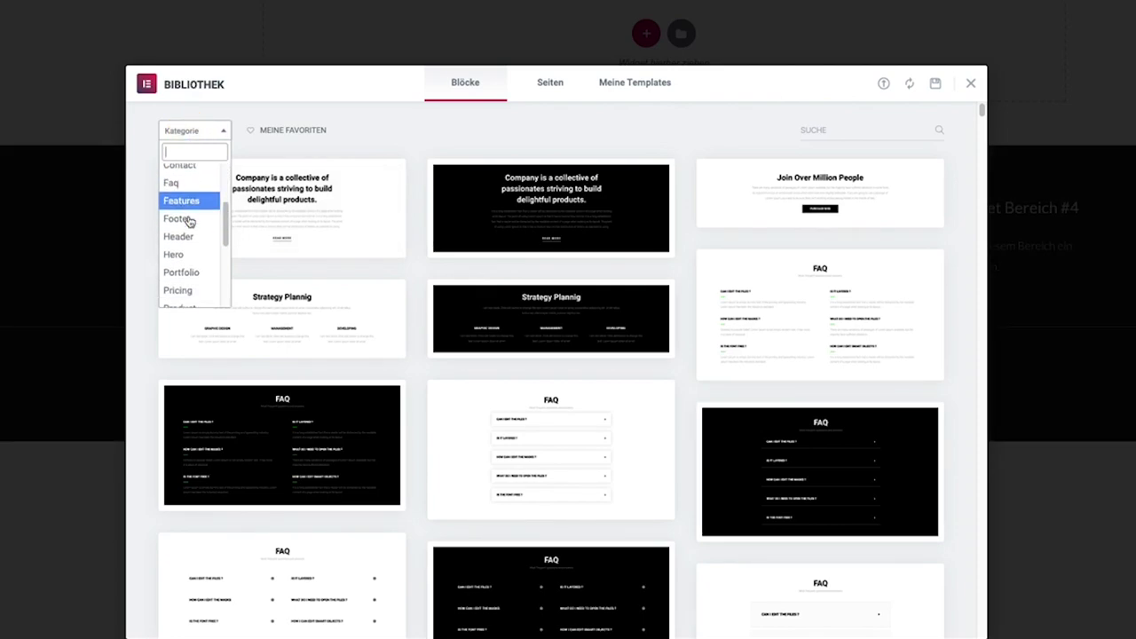
{"action": "scroll", "coordinate": [188, 221], "scroll_direction": "down", "scroll_amount": 2}
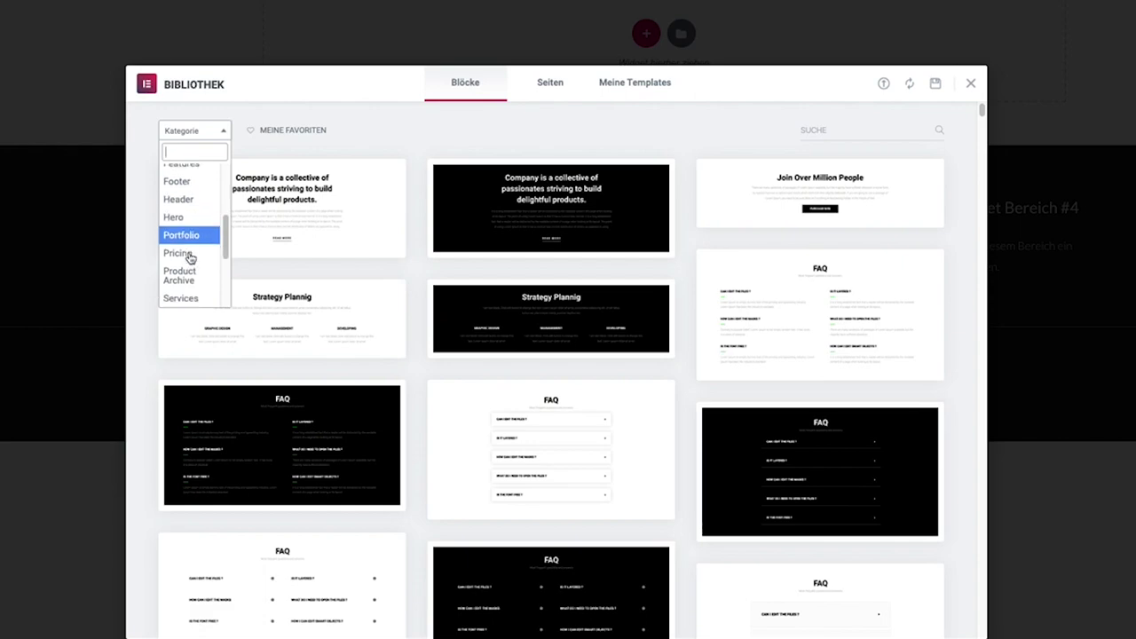
{"action": "scroll", "coordinate": [189, 257], "scroll_direction": "down", "scroll_amount": 5}
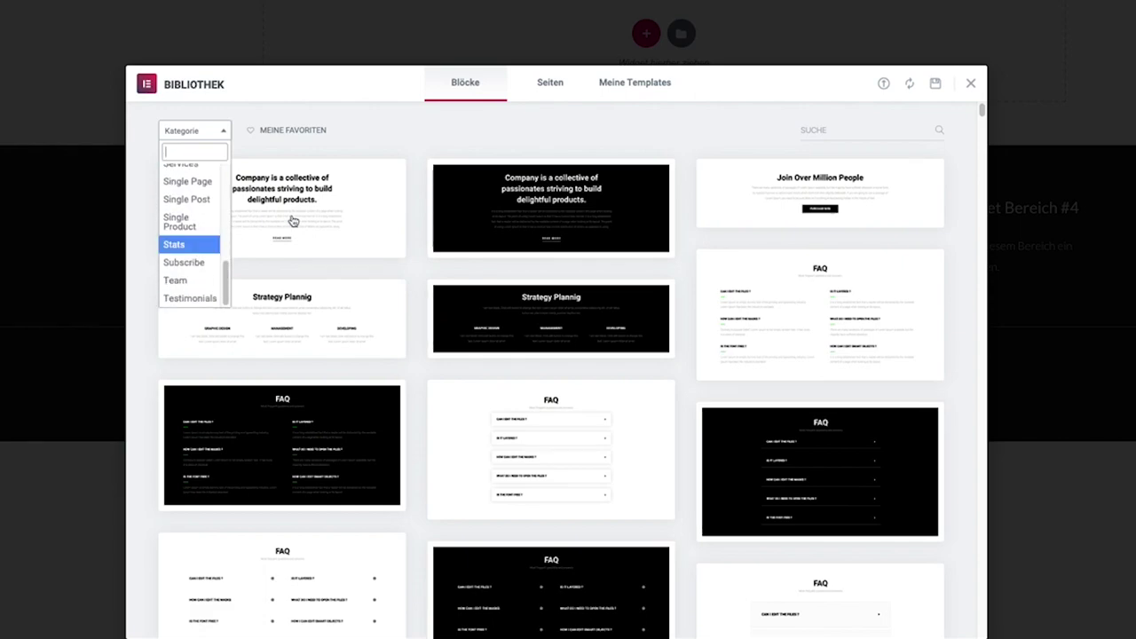
{"action": "left_click", "coordinate": [400, 139]}
Insert the 'We Build Websites That Really Works.' block.
{"action": "scroll", "coordinate": [550, 358], "scroll_direction": "down", "scroll_amount": 5}
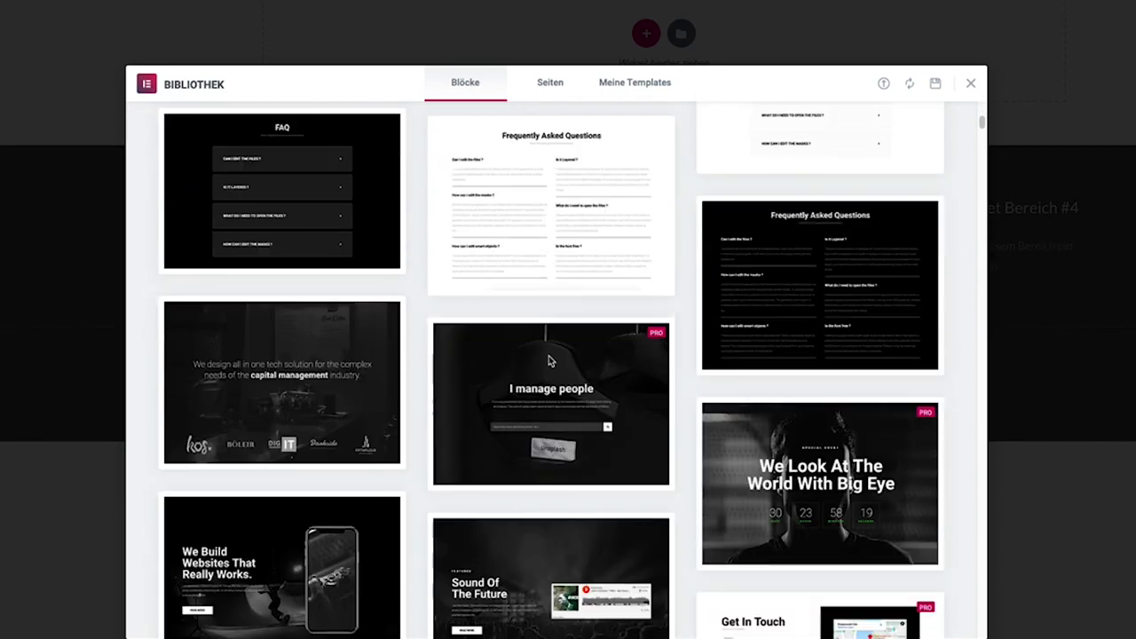
{"action": "scroll", "coordinate": [548, 359], "scroll_direction": "down", "scroll_amount": 2}
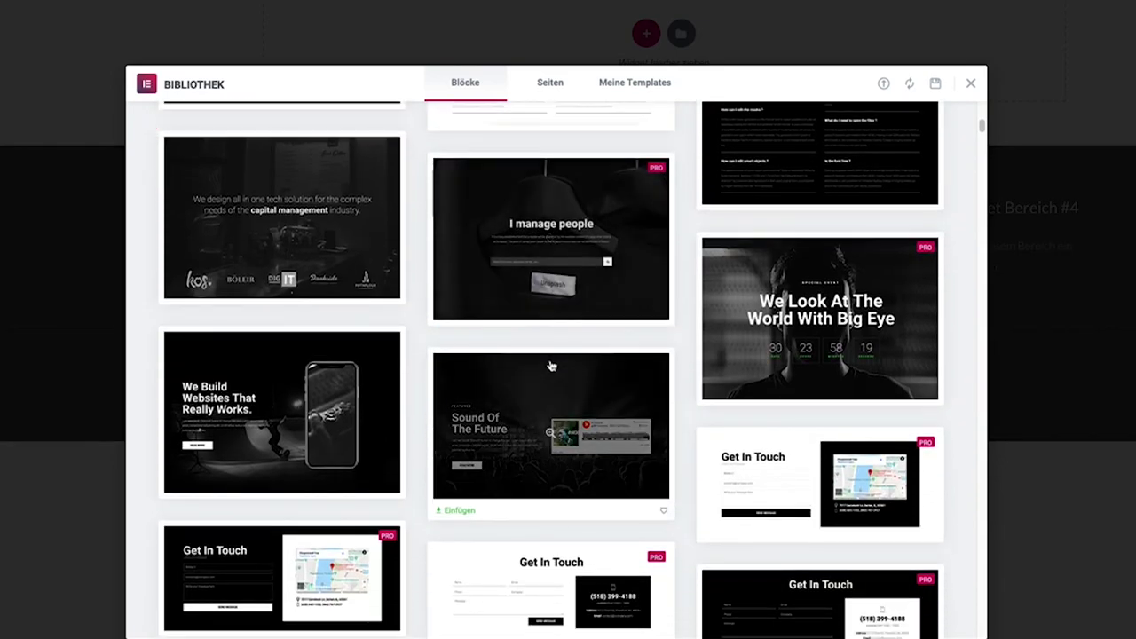
{"action": "scroll", "coordinate": [550, 366], "scroll_direction": "down", "scroll_amount": 1}
{"action": "left_click", "coordinate": [189, 429]}
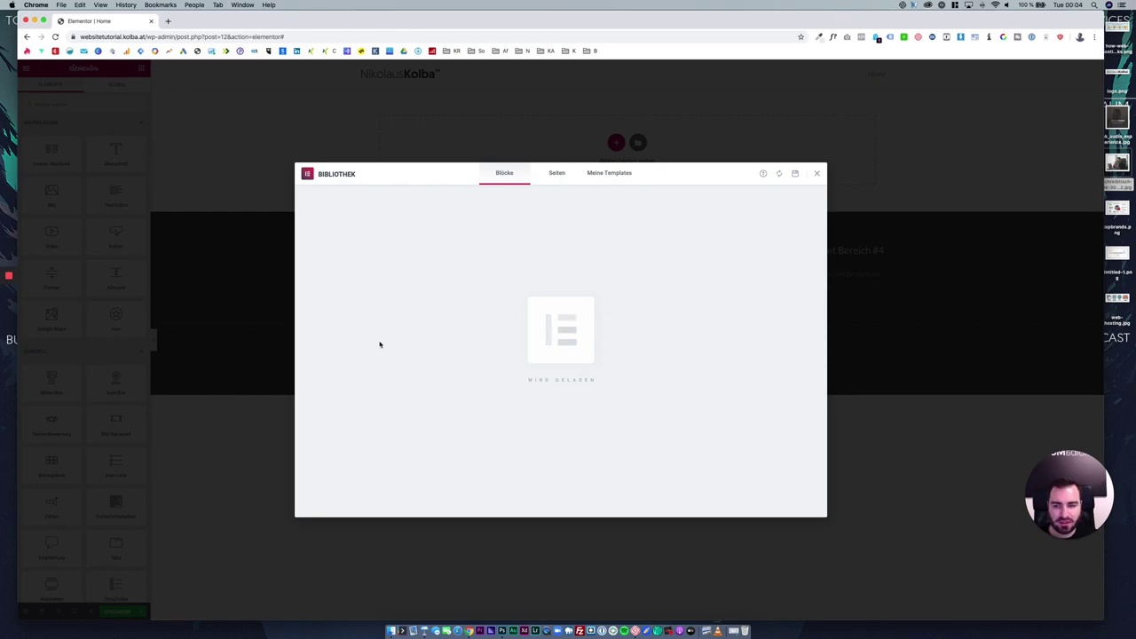
{"action": "scroll", "coordinate": [569, 356], "scroll_direction": "down", "scroll_amount": 3}
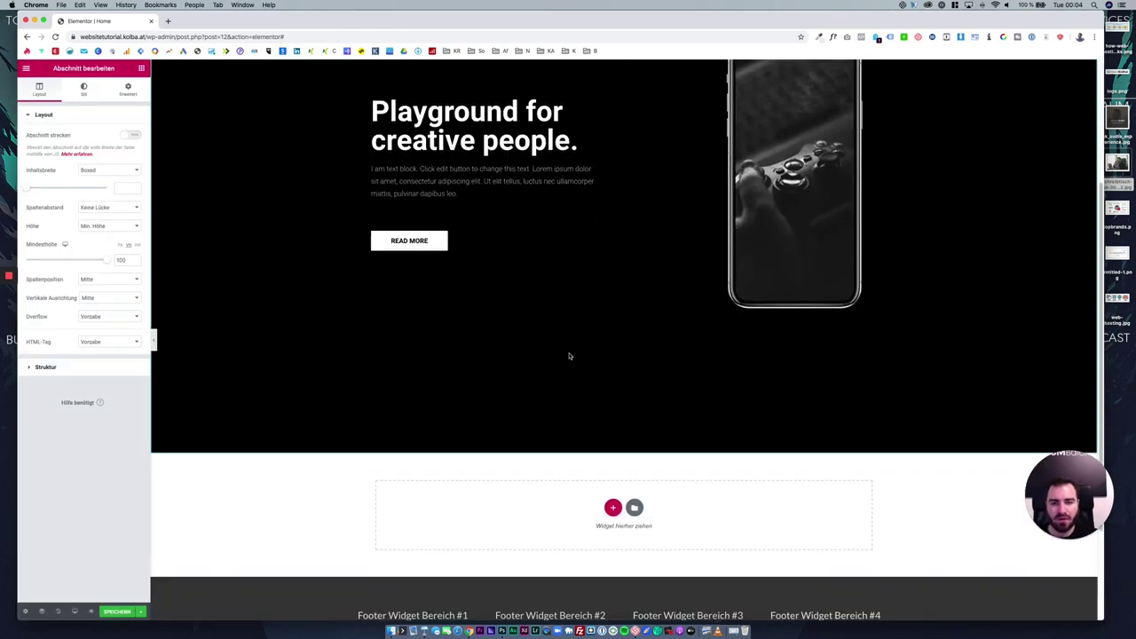
{"action": "scroll", "coordinate": [569, 356], "scroll_direction": "down", "scroll_amount": 1}
{"action": "scroll", "coordinate": [569, 356], "scroll_direction": "up", "scroll_amount": 4}
{"action": "scroll", "coordinate": [568, 353], "scroll_direction": "down", "scroll_amount": 2}
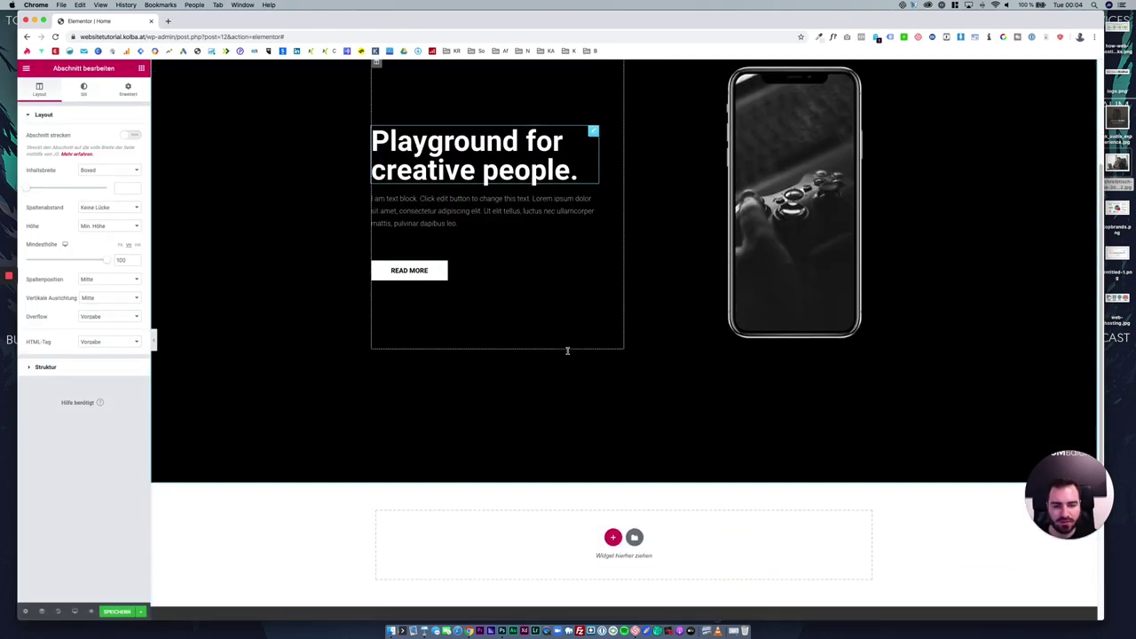
{"action": "scroll", "coordinate": [567, 351], "scroll_direction": "down", "scroll_amount": 2}
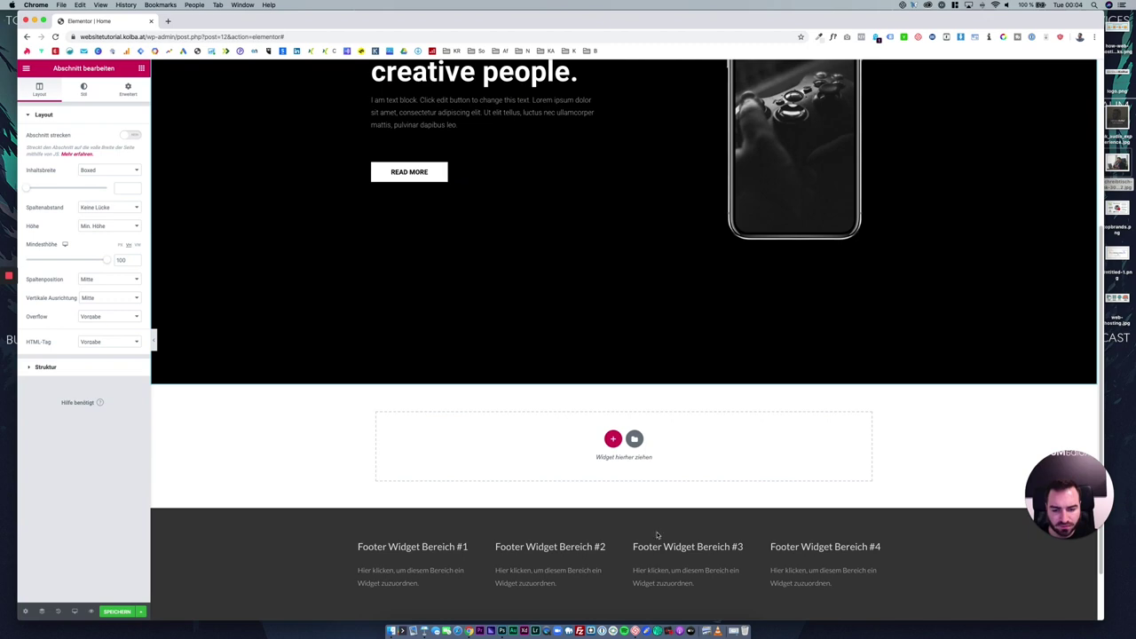
Start a new section in the empty area to show the structure choices.
{"action": "left_click", "coordinate": [612, 438]}
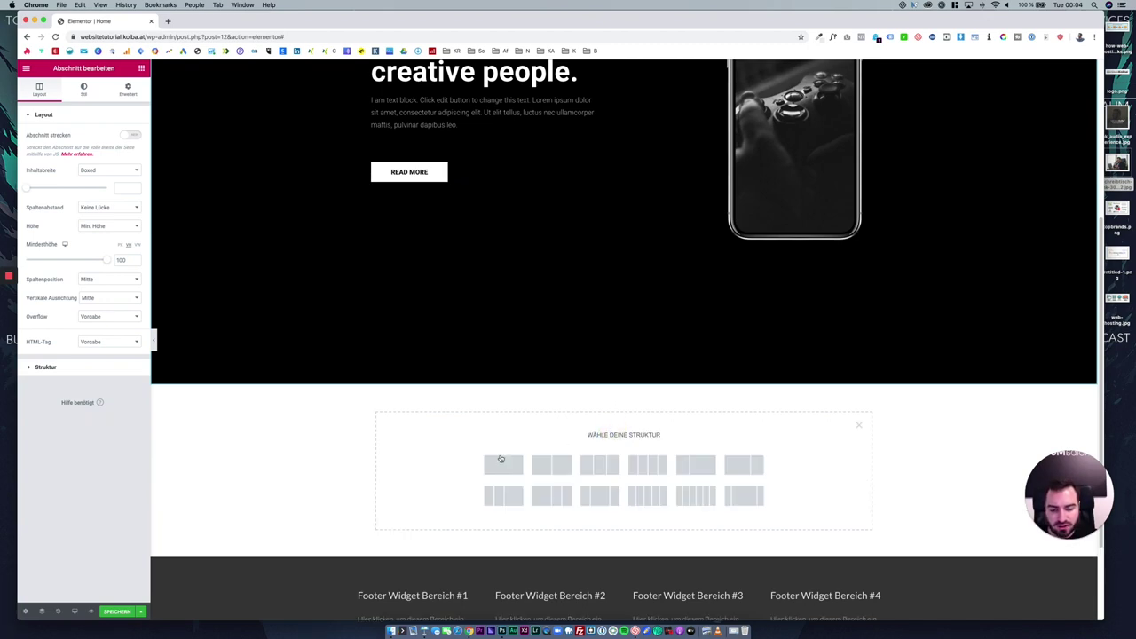
{"action": "scroll", "coordinate": [577, 351], "scroll_direction": "up", "scroll_amount": 5}
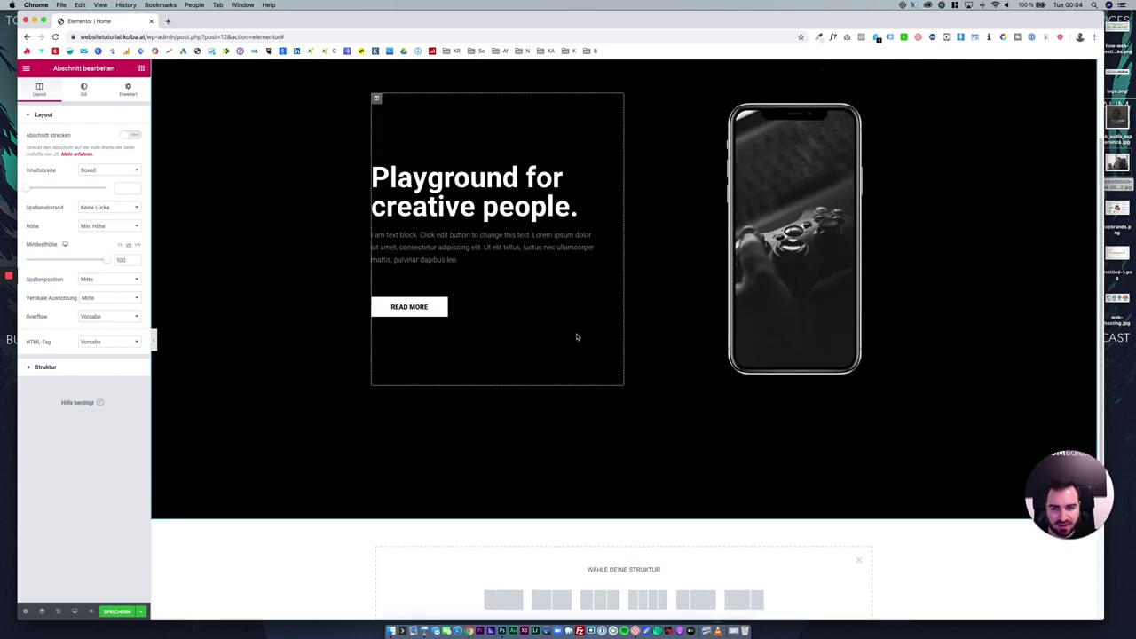
{"action": "scroll", "coordinate": [637, 87], "scroll_direction": "down", "scroll_amount": 5}
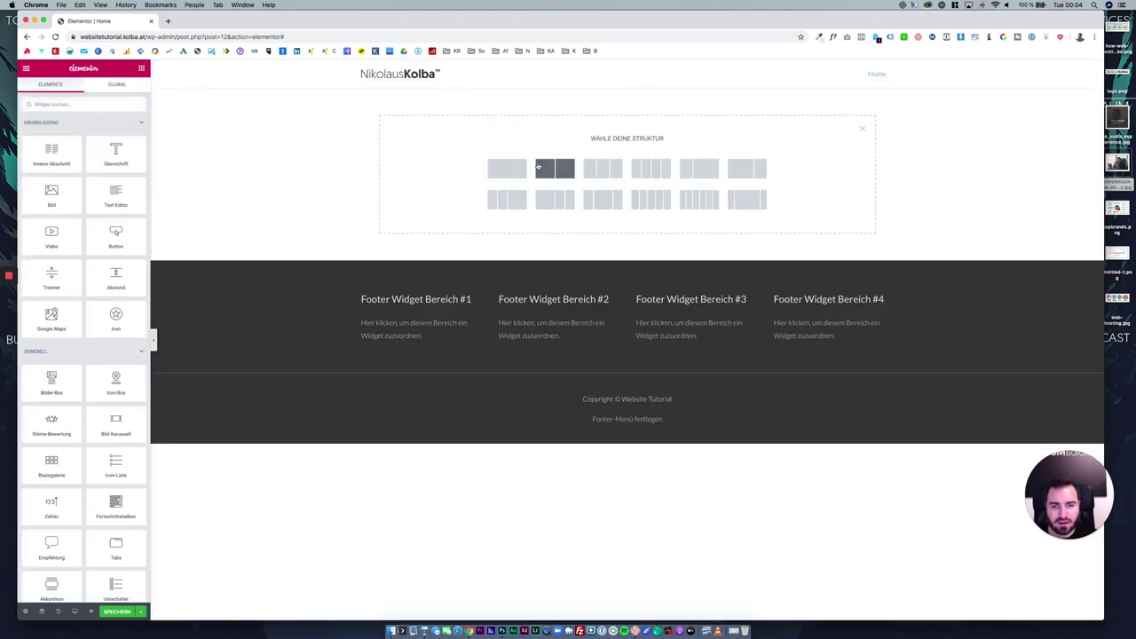
Create a single-column section holding a heading and a text block.
{"action": "left_click", "coordinate": [519, 168]}
{"action": "left_click", "coordinate": [624, 98]}
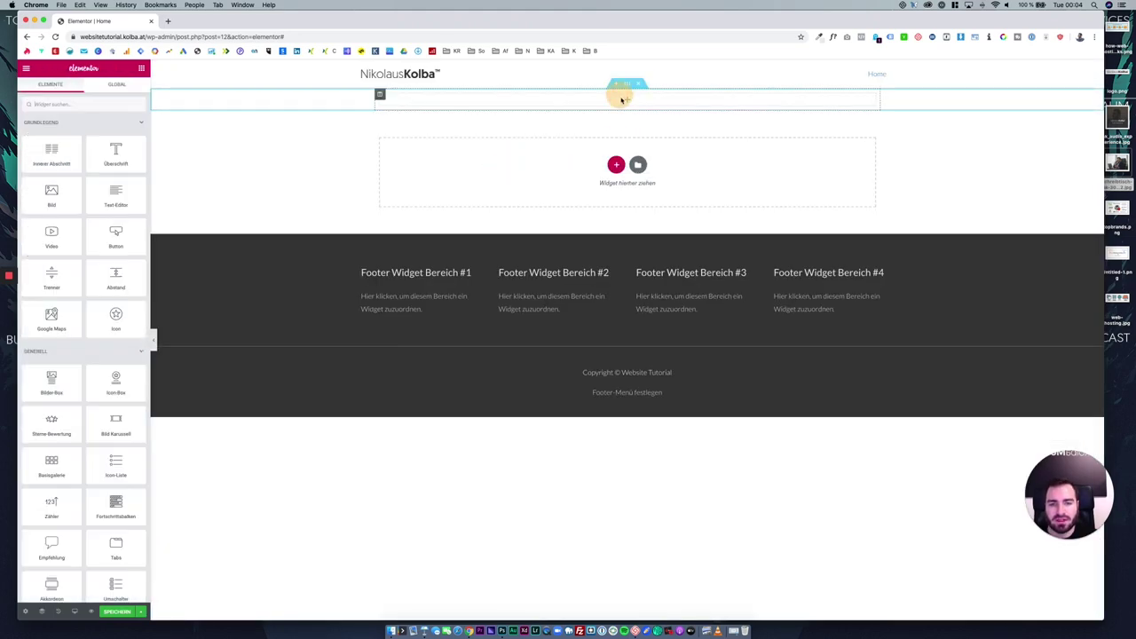
{"action": "left_click_drag", "start_coordinate": [114, 169], "coordinate": [622, 101]}
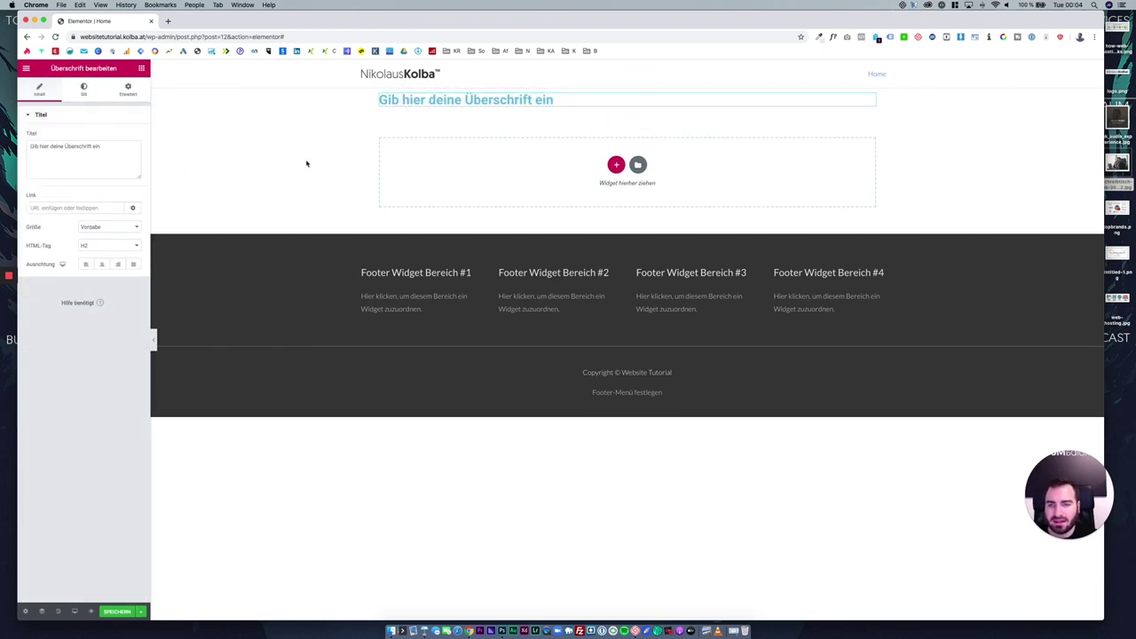
{"action": "left_click", "coordinate": [278, 143]}
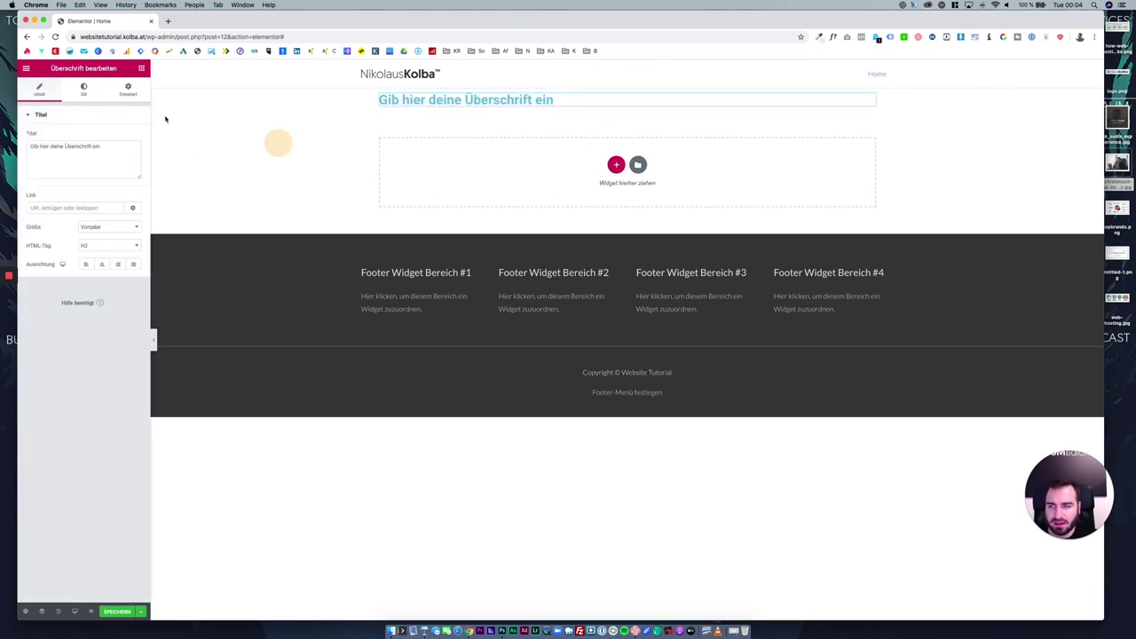
{"action": "left_click", "coordinate": [145, 69]}
{"action": "left_click_drag", "start_coordinate": [116, 195], "coordinate": [504, 108]}
Duplicate the column and remove the heading and text from the left copy.
{"action": "right_click", "coordinate": [380, 96]}
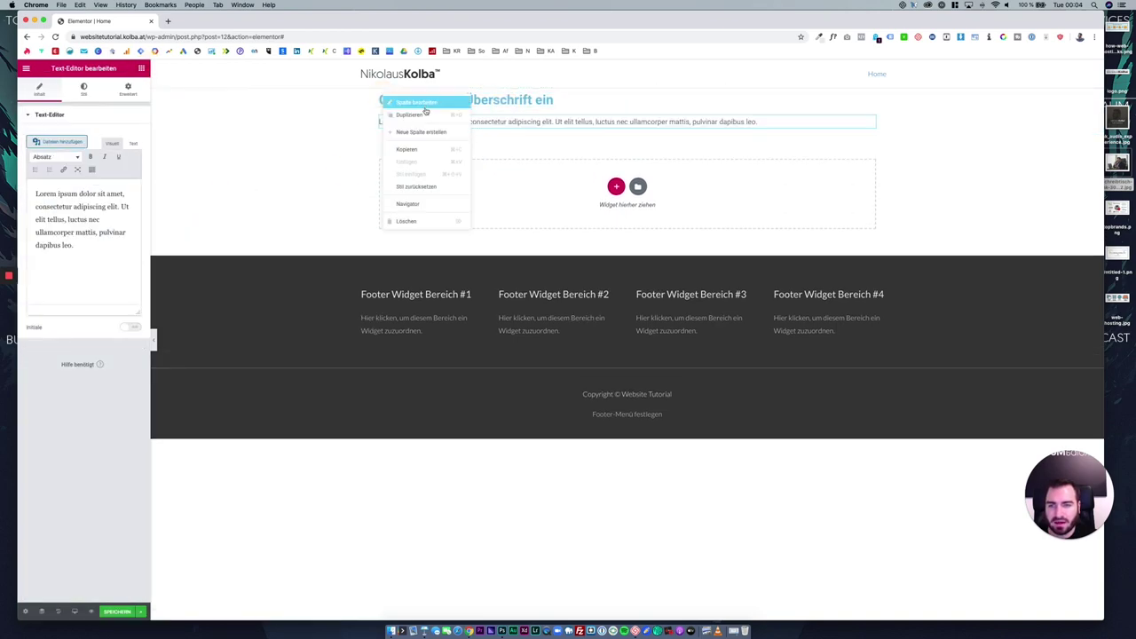
{"action": "left_click", "coordinate": [426, 114]}
{"action": "right_click", "coordinate": [543, 99]}
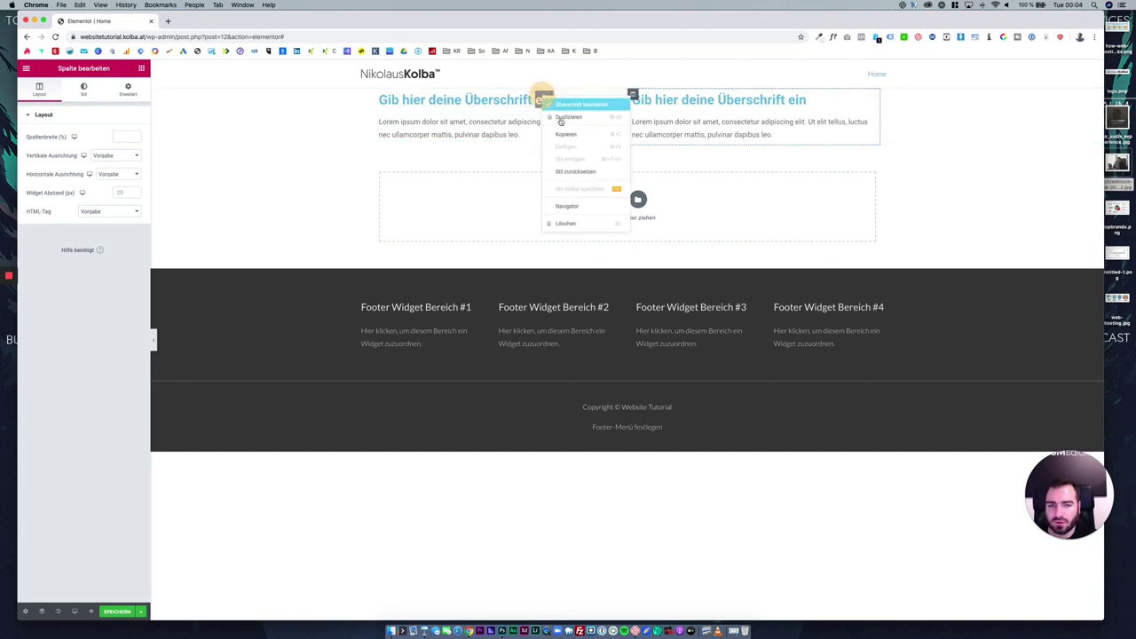
{"action": "left_click", "coordinate": [578, 222]}
{"action": "right_click", "coordinate": [508, 110]}
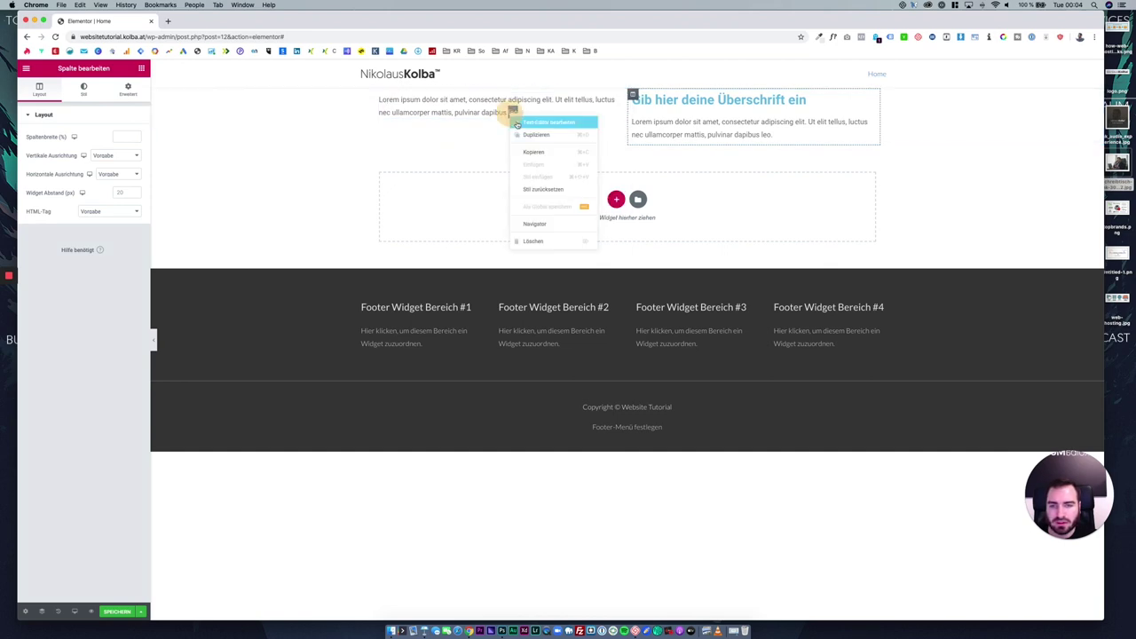
{"action": "left_click", "coordinate": [542, 234]}
{"action": "left_click", "coordinate": [94, 87]}
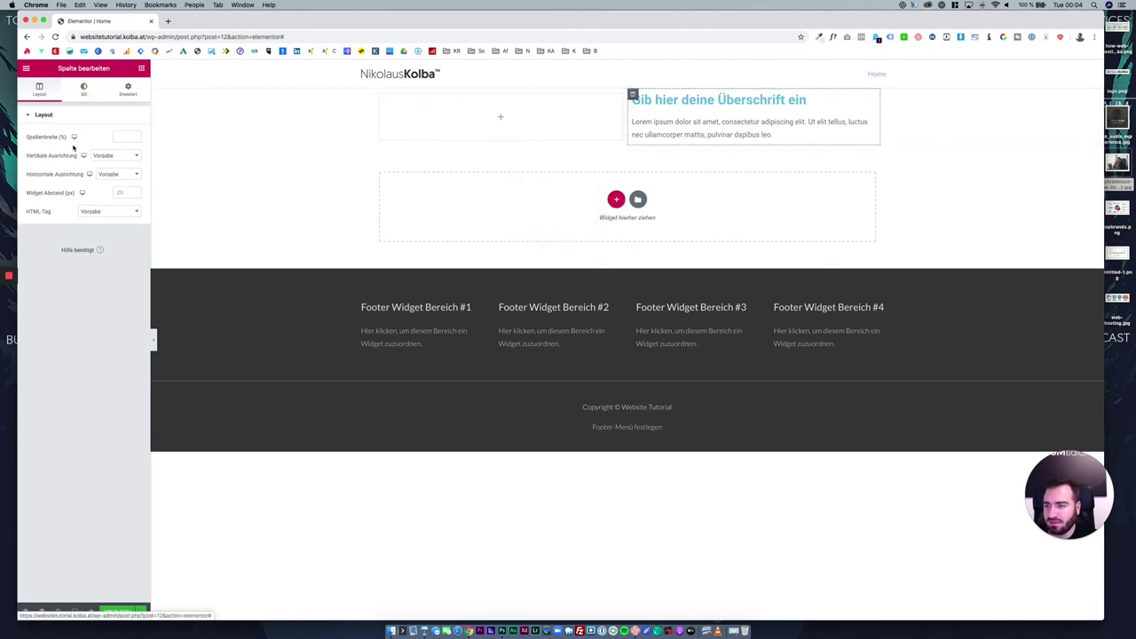
Put the laptop photo in the left column and begin saving the section as a template.
{"action": "left_click", "coordinate": [140, 69]}
{"action": "left_click_drag", "start_coordinate": [50, 197], "coordinate": [476, 117]}
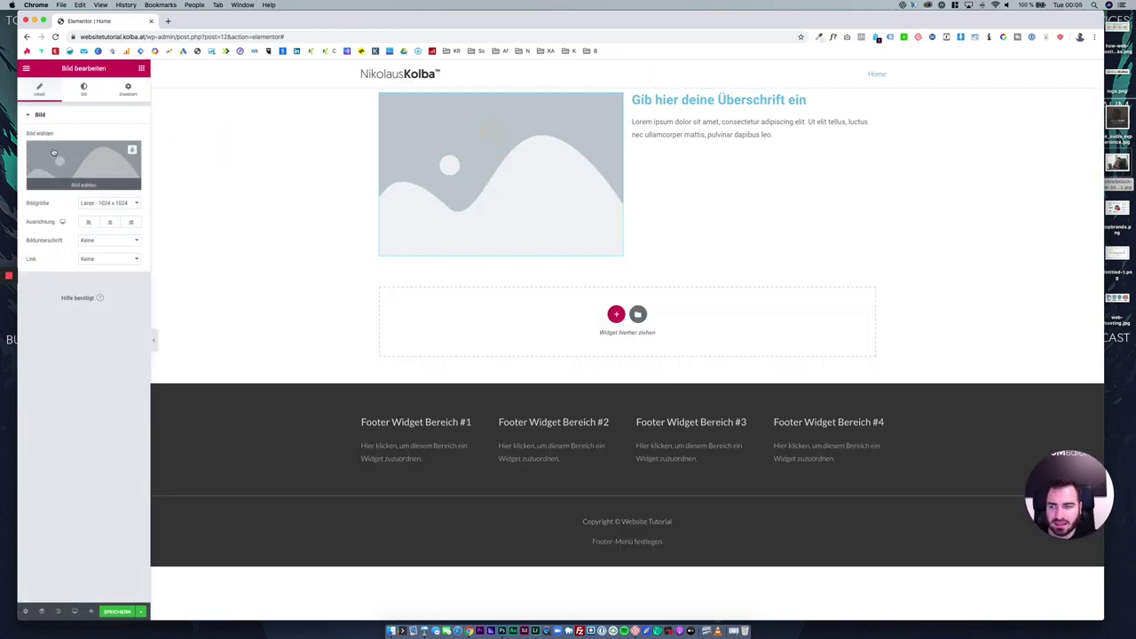
{"action": "left_click", "coordinate": [398, 209]}
{"action": "left_click", "coordinate": [98, 177]}
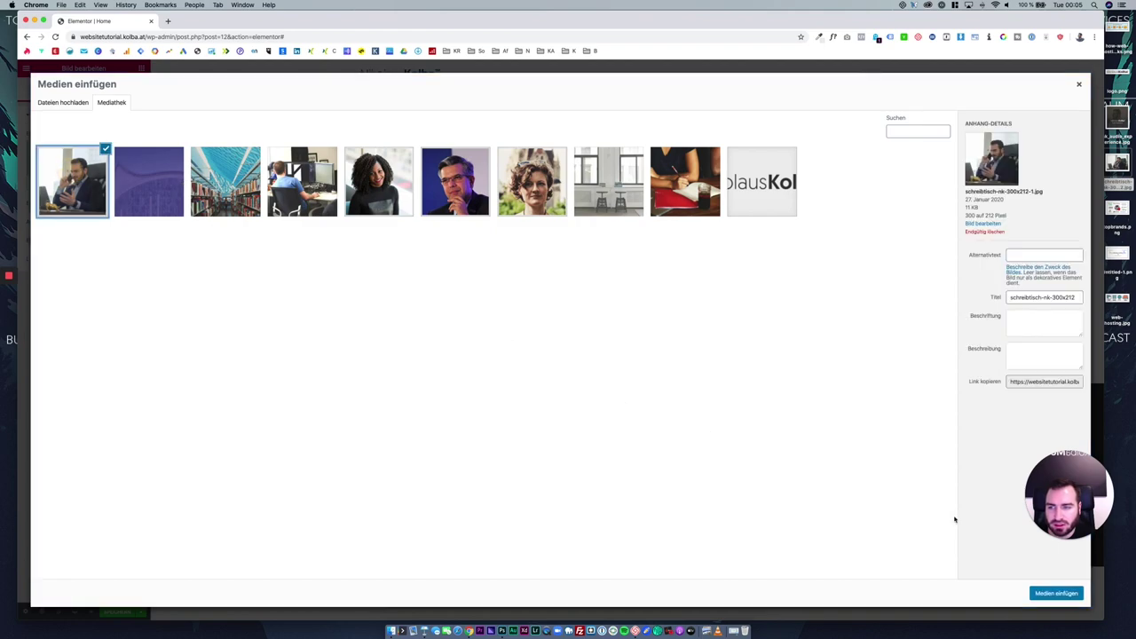
{"action": "left_click", "coordinate": [1031, 591]}
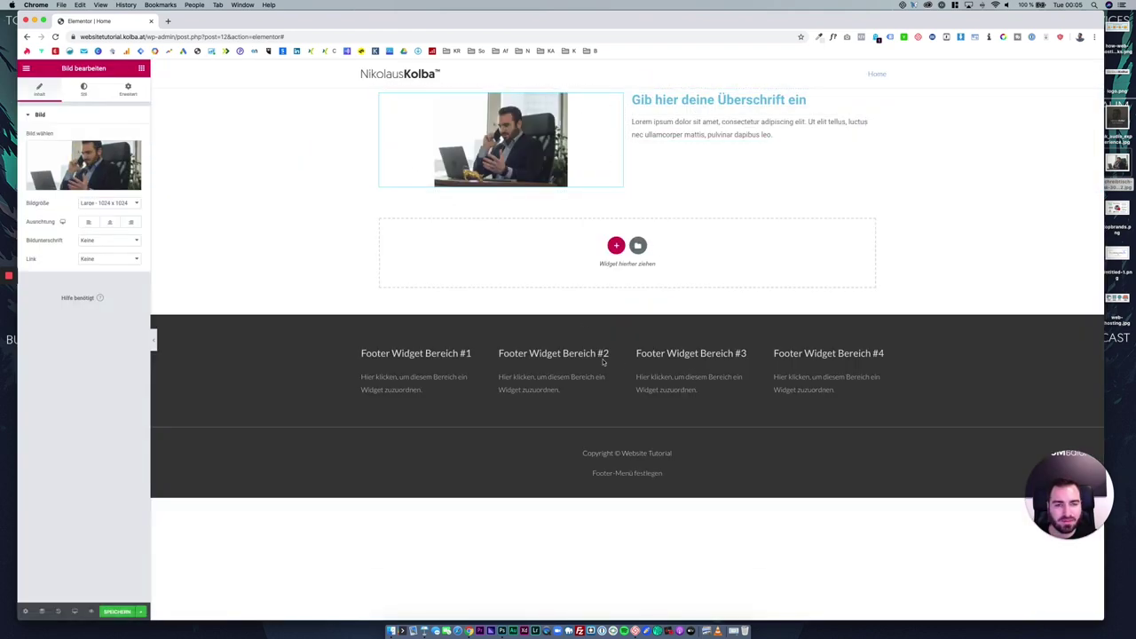
{"action": "right_click", "coordinate": [626, 86]}
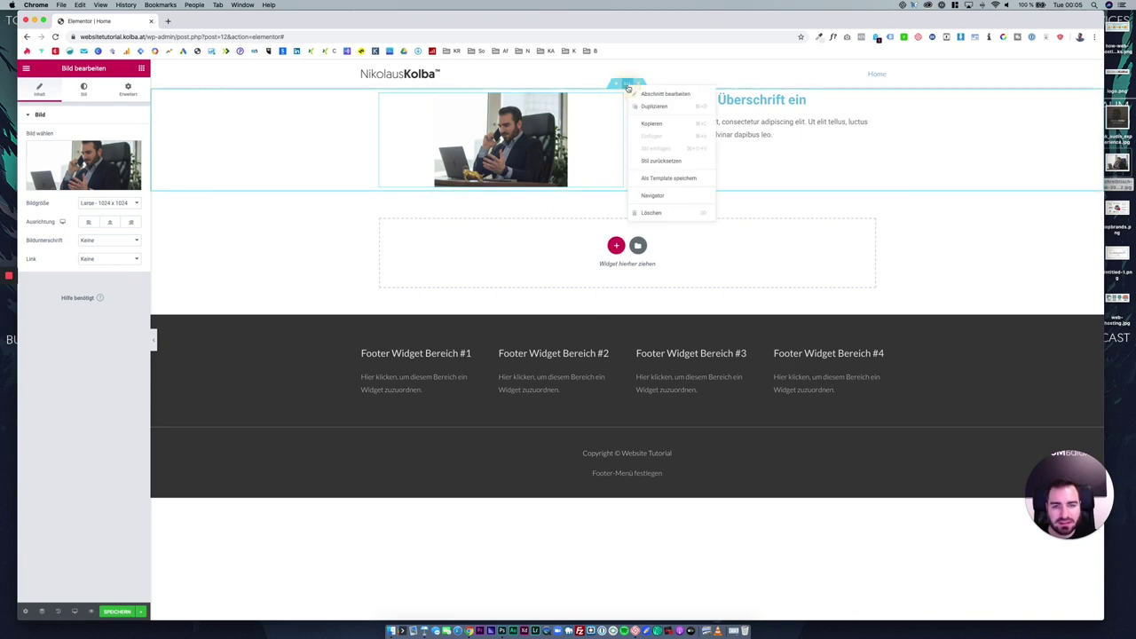
{"action": "left_click", "coordinate": [661, 181]}
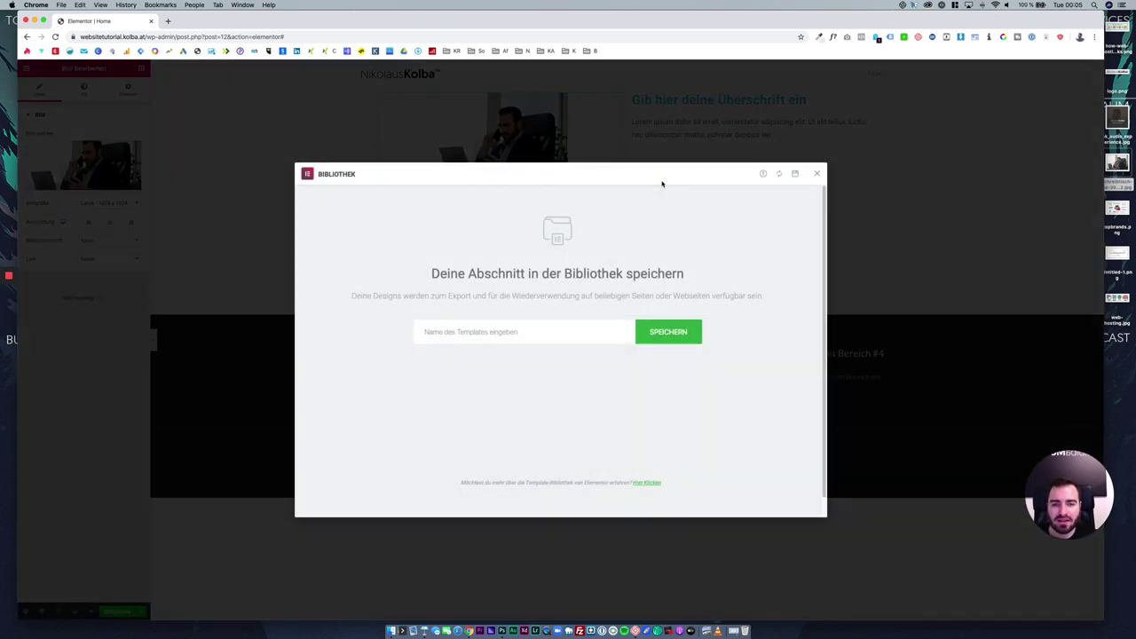
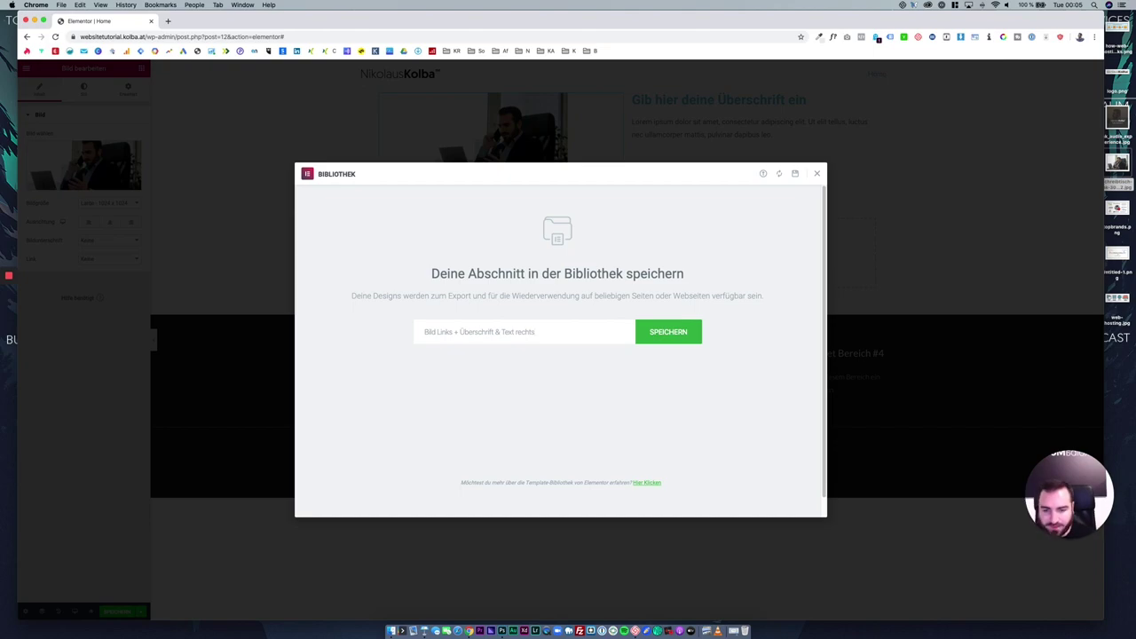
Save the image-left, heading-right section as a library template and browse the library's template tabs.
{"action": "left_click", "coordinate": [666, 342]}
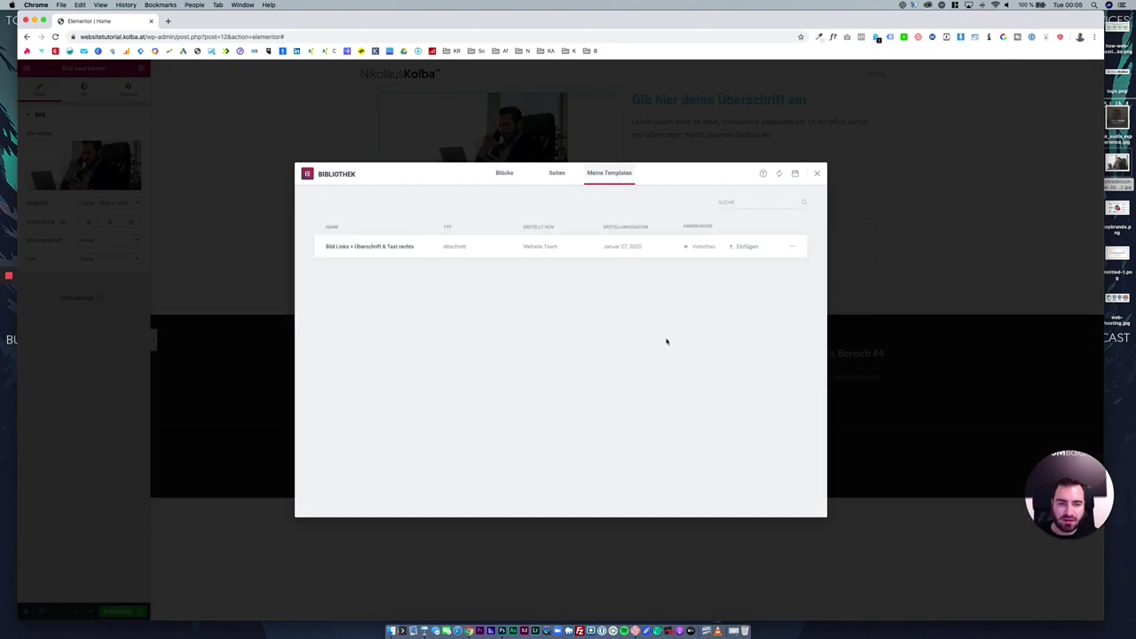
{"action": "left_click", "coordinate": [818, 174]}
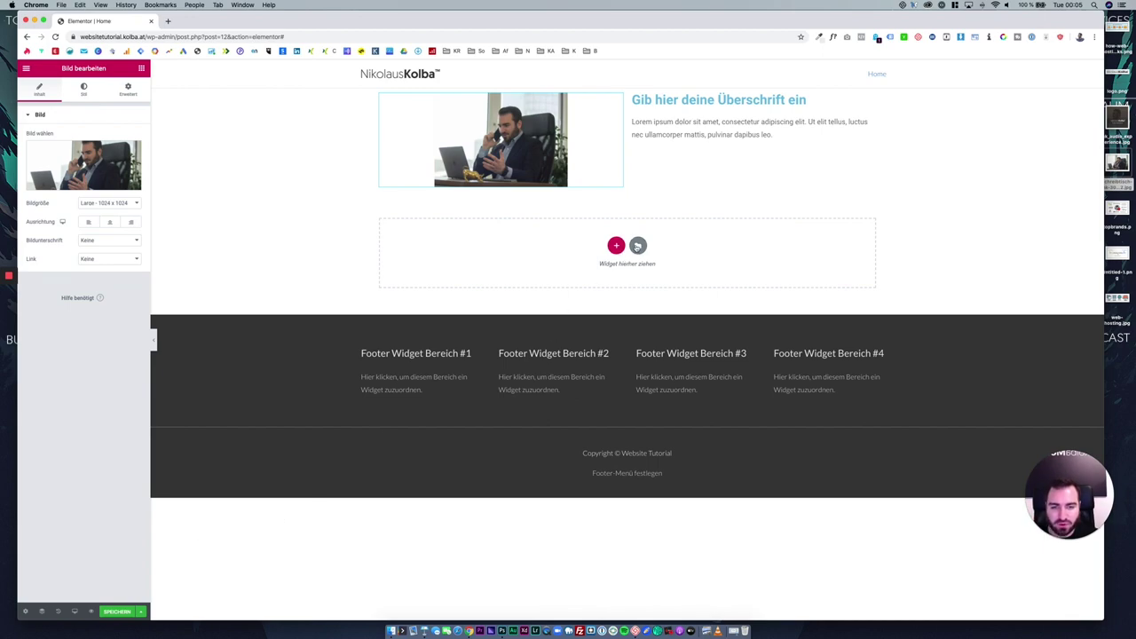
{"action": "left_click", "coordinate": [637, 245]}
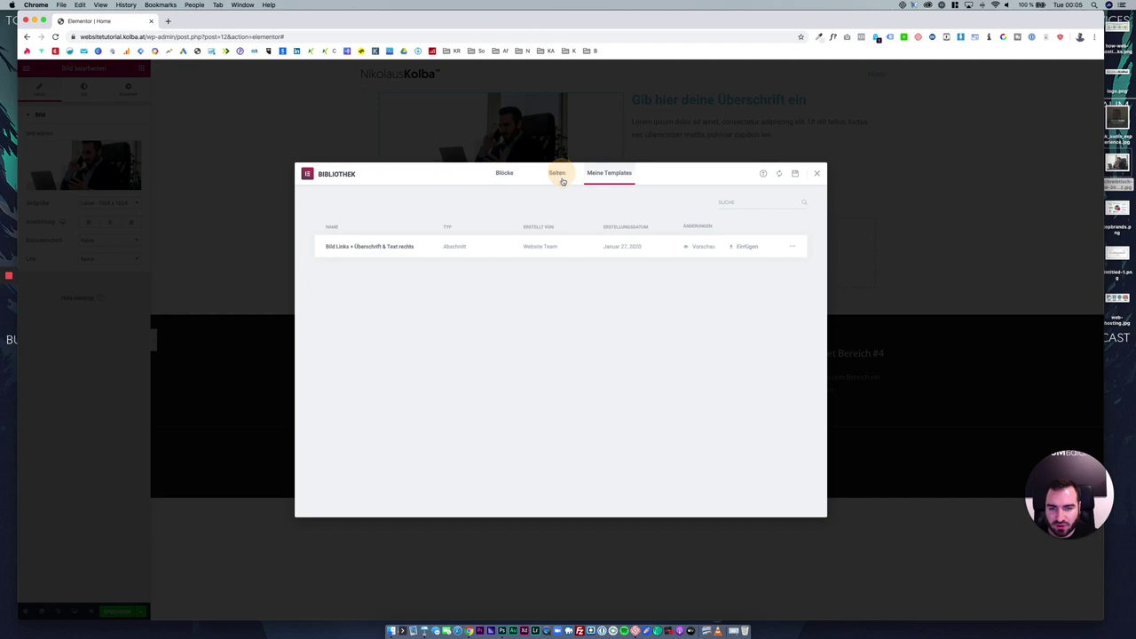
{"action": "left_click", "coordinate": [559, 175]}
{"action": "left_click", "coordinate": [505, 175]}
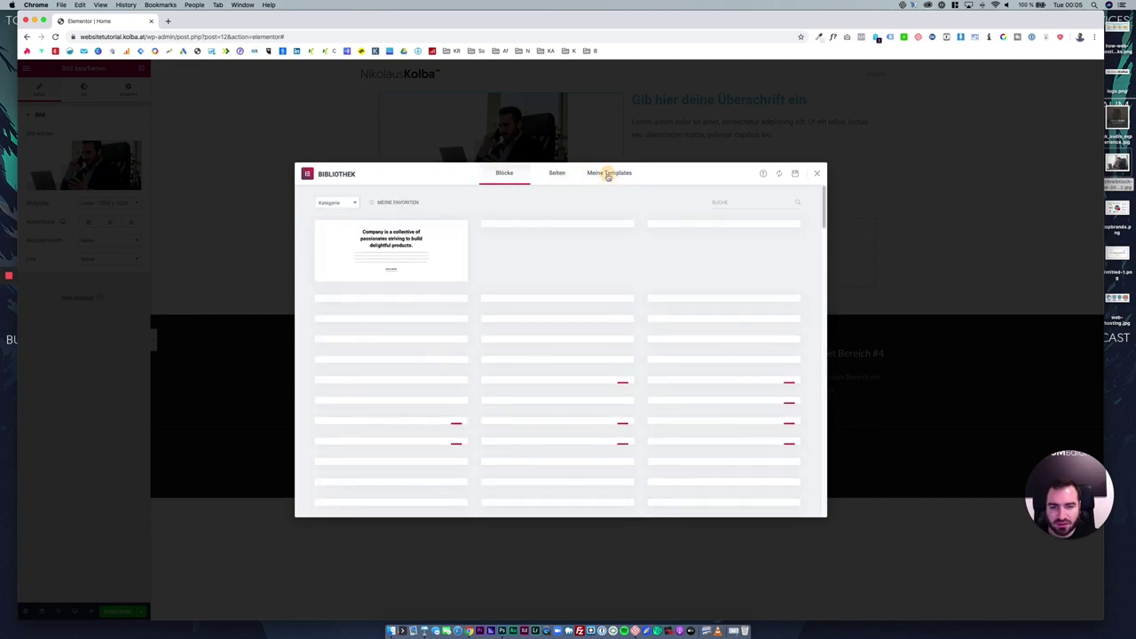
{"action": "left_click", "coordinate": [608, 174]}
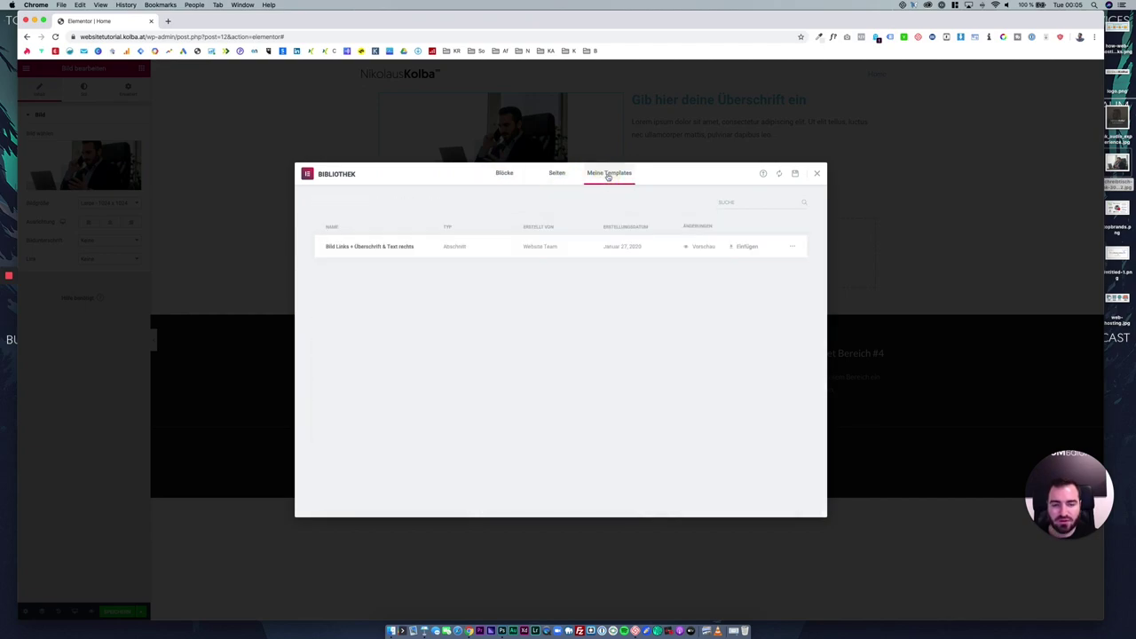
Insert the saved section template without its document settings, then delete both image-and-heading sections.
{"action": "left_click", "coordinate": [743, 246]}
{"action": "left_click", "coordinate": [519, 375]}
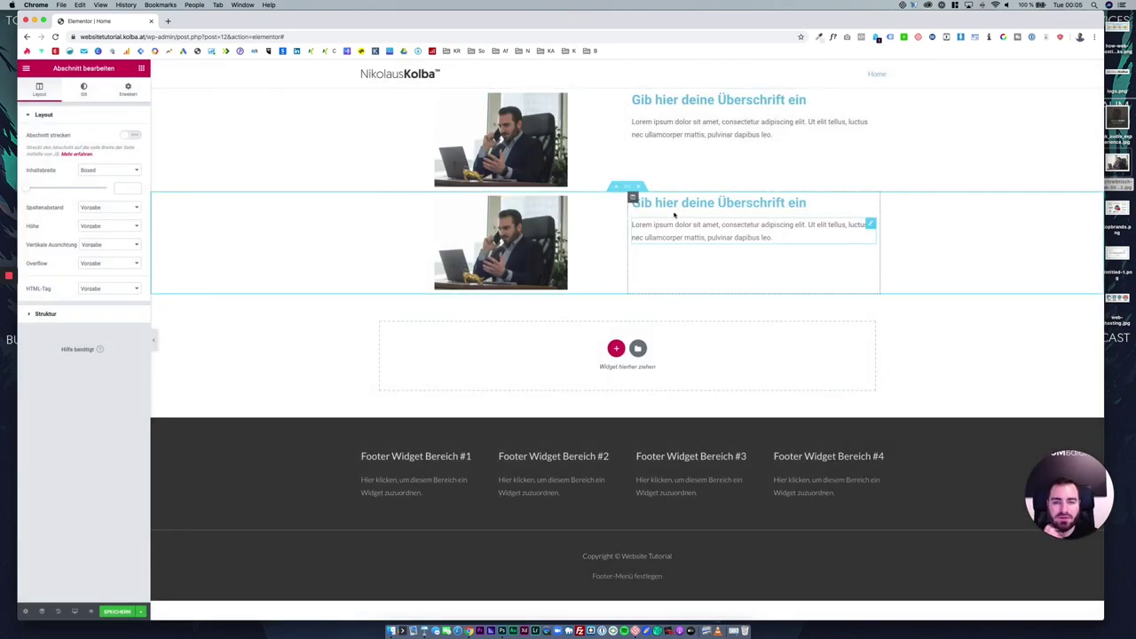
{"action": "left_click", "coordinate": [638, 186]}
{"action": "left_click", "coordinate": [638, 84]}
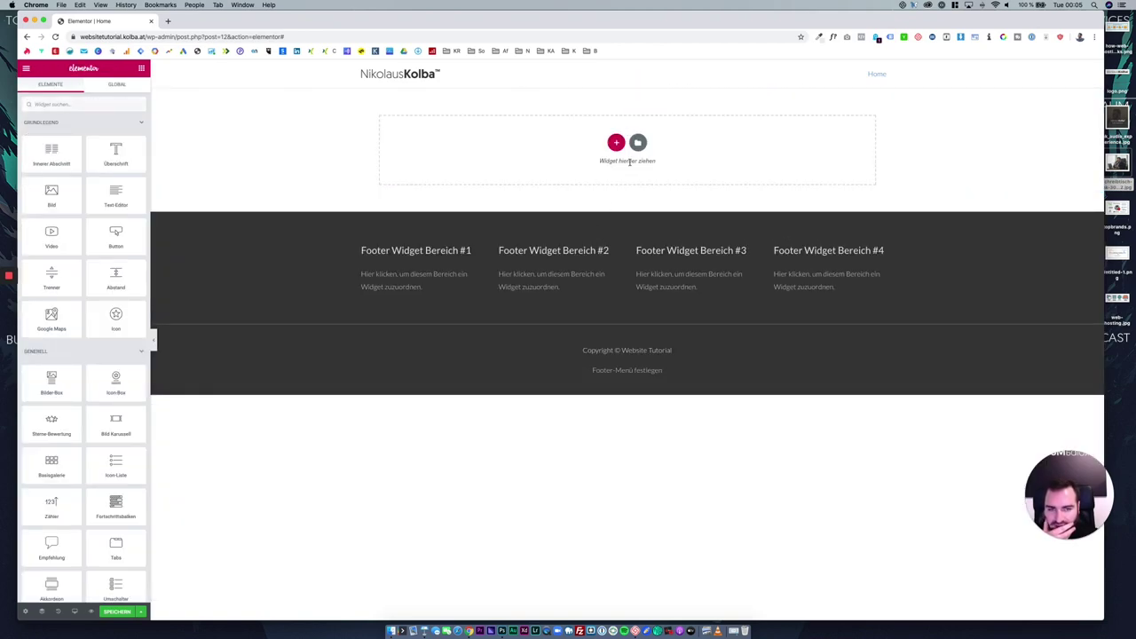
Search the page templates for 'home' and insert the Homepage – Study template.
{"action": "left_click", "coordinate": [637, 143]}
{"action": "left_click", "coordinate": [550, 175]}
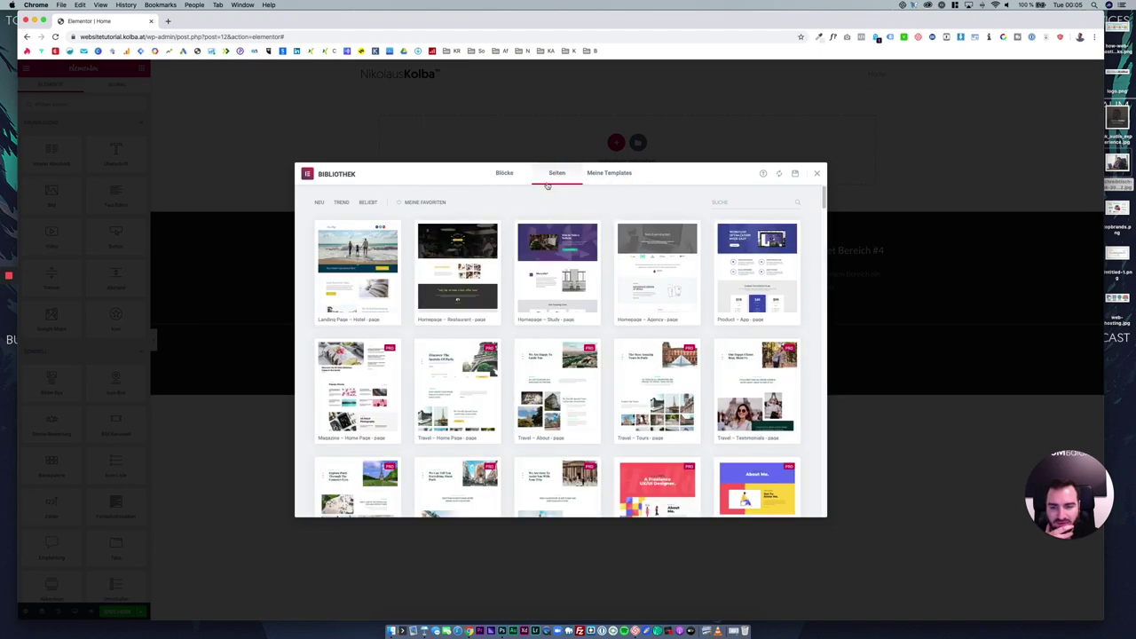
{"action": "left_click", "coordinate": [748, 202]}
{"action": "type", "text": "home"}
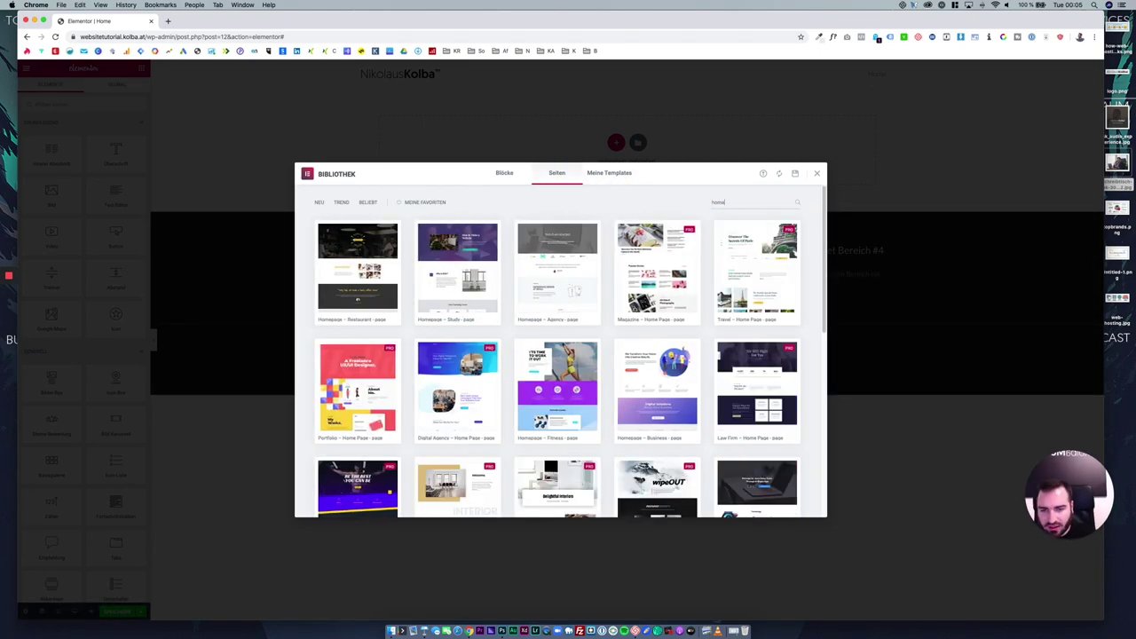
{"action": "left_click", "coordinate": [433, 320]}
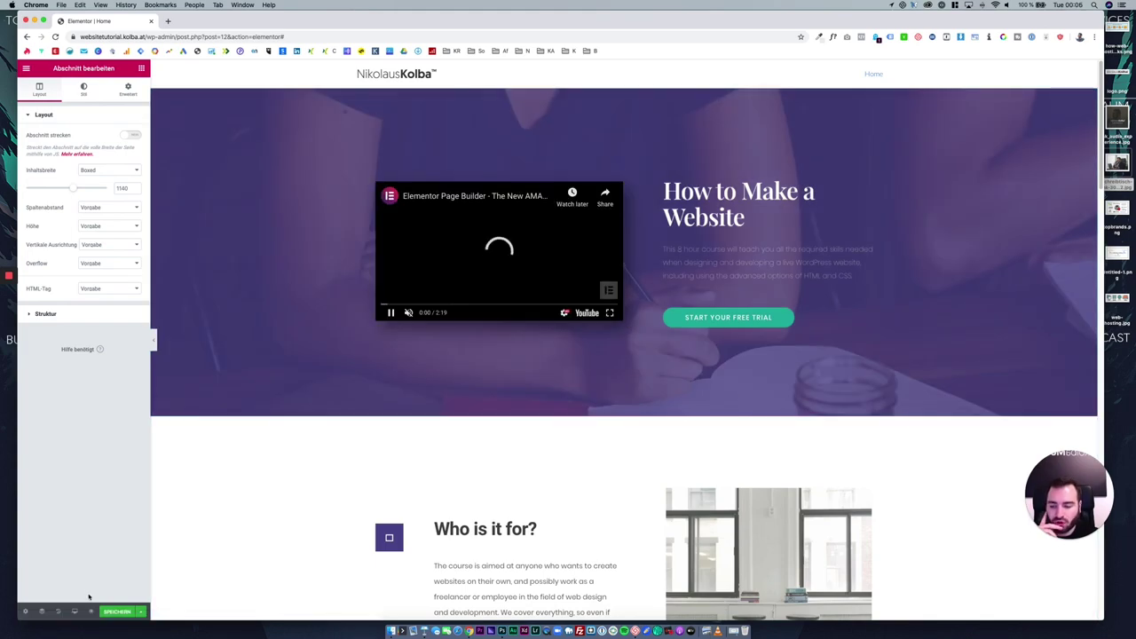
Save the Home page, review it in a preview tab, then close the preview.
{"action": "left_click", "coordinate": [107, 613]}
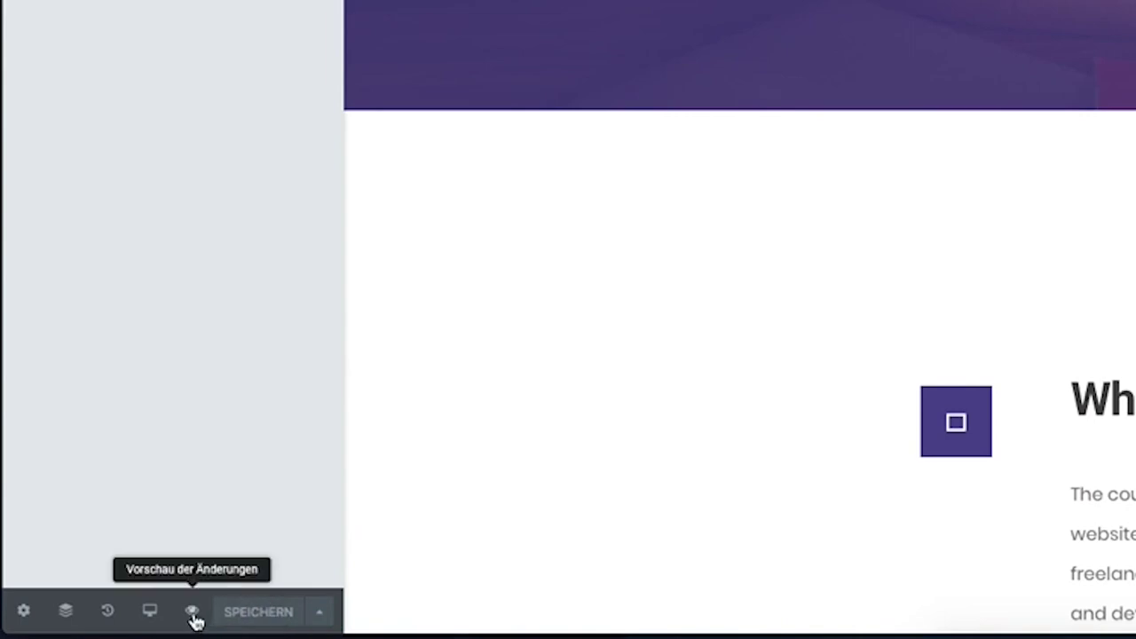
{"action": "left_click", "coordinate": [193, 611]}
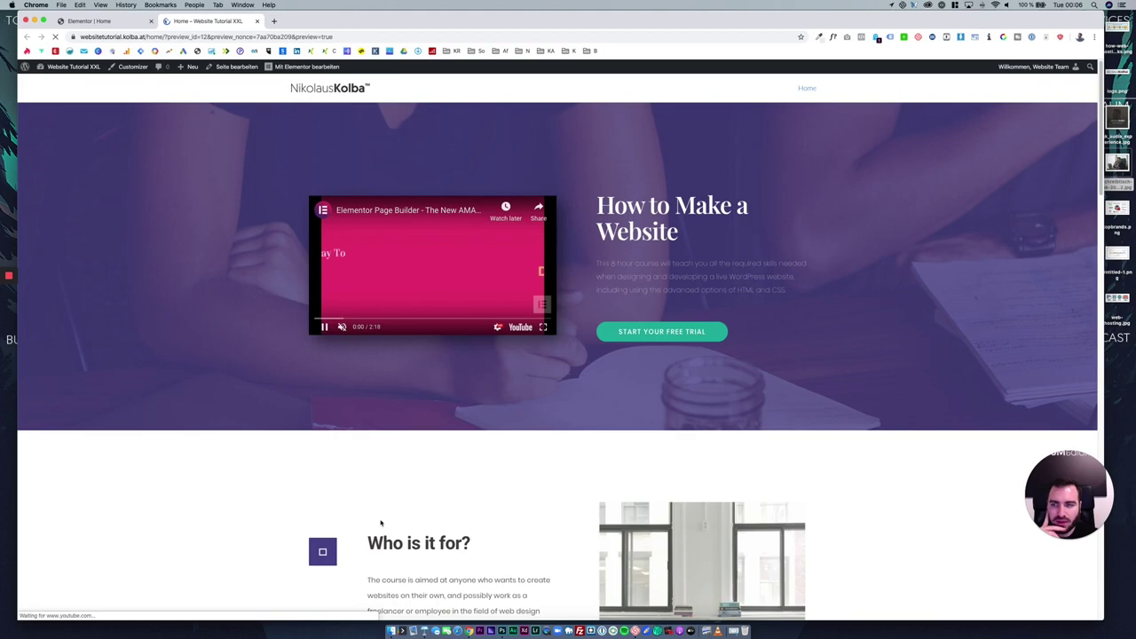
{"action": "scroll", "coordinate": [381, 522], "scroll_direction": "down", "scroll_amount": 10}
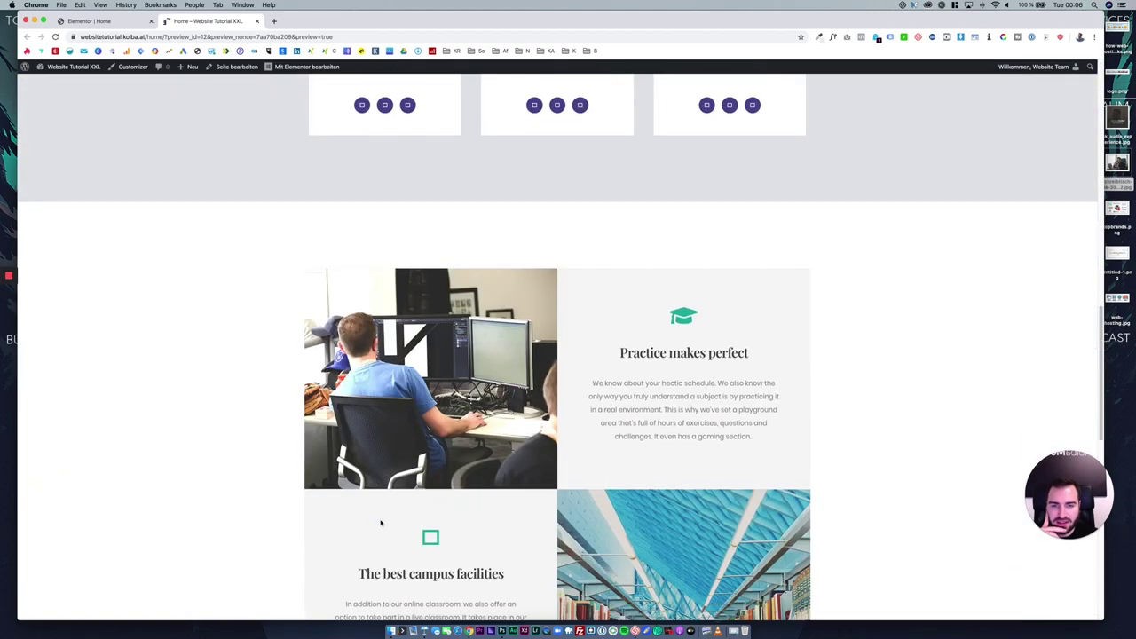
{"action": "scroll", "coordinate": [380, 523], "scroll_direction": "down", "scroll_amount": 10}
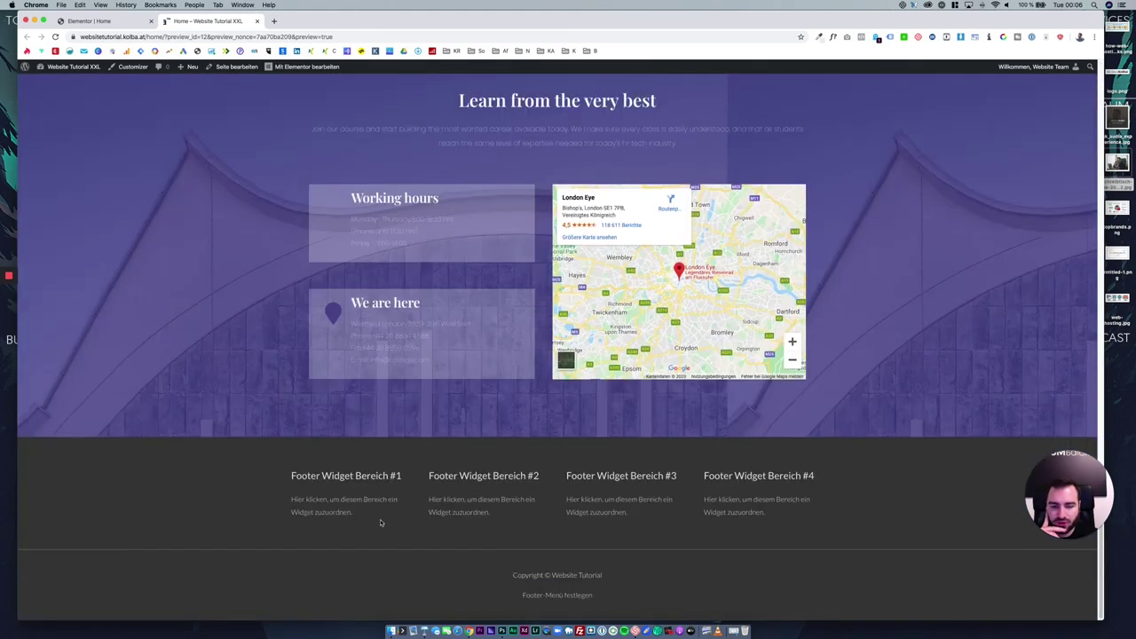
{"action": "scroll", "coordinate": [381, 523], "scroll_direction": "up", "scroll_amount": 20}
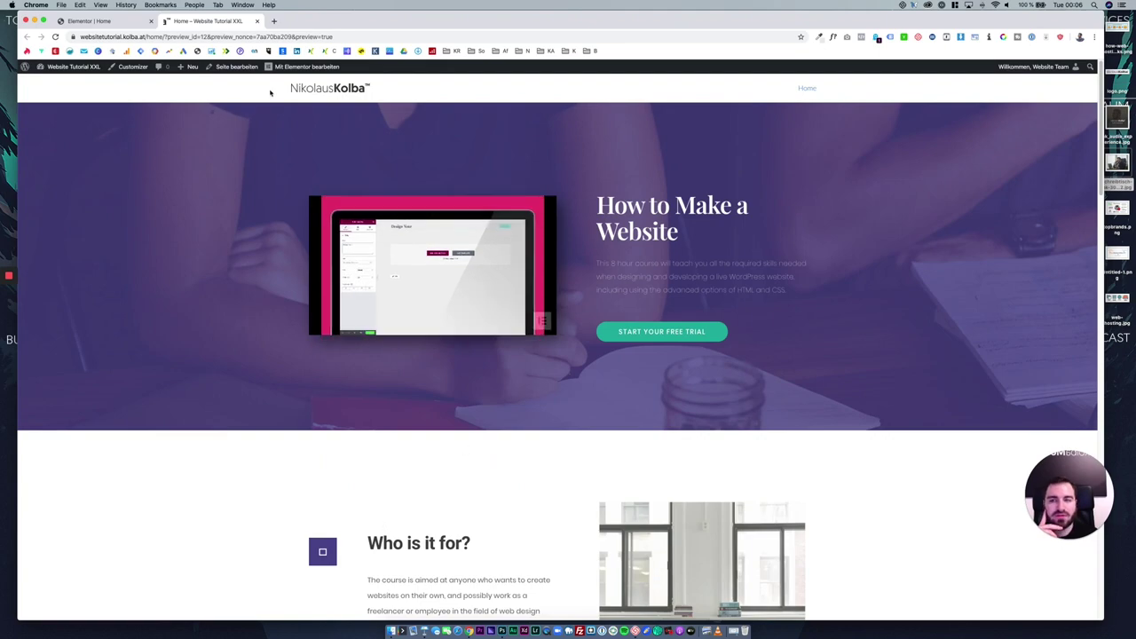
{"action": "left_click", "coordinate": [115, 20]}
{"action": "left_click", "coordinate": [256, 21]}
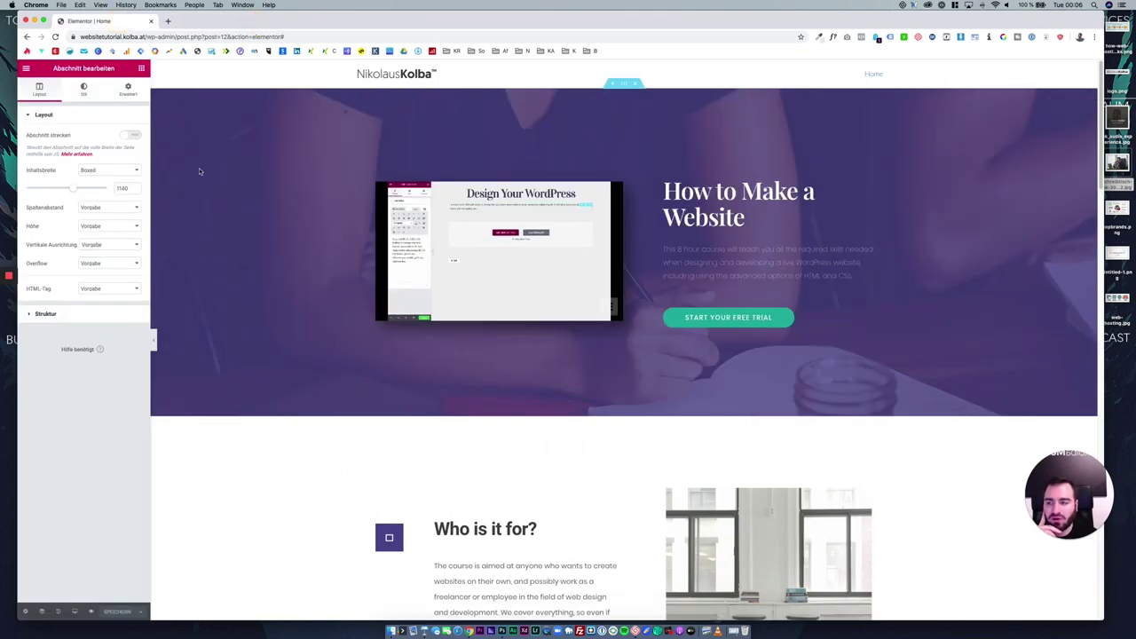
Inspect the page's sections, including Practice makes perfect, in the Navigator outline.
{"action": "left_click", "coordinate": [24, 610]}
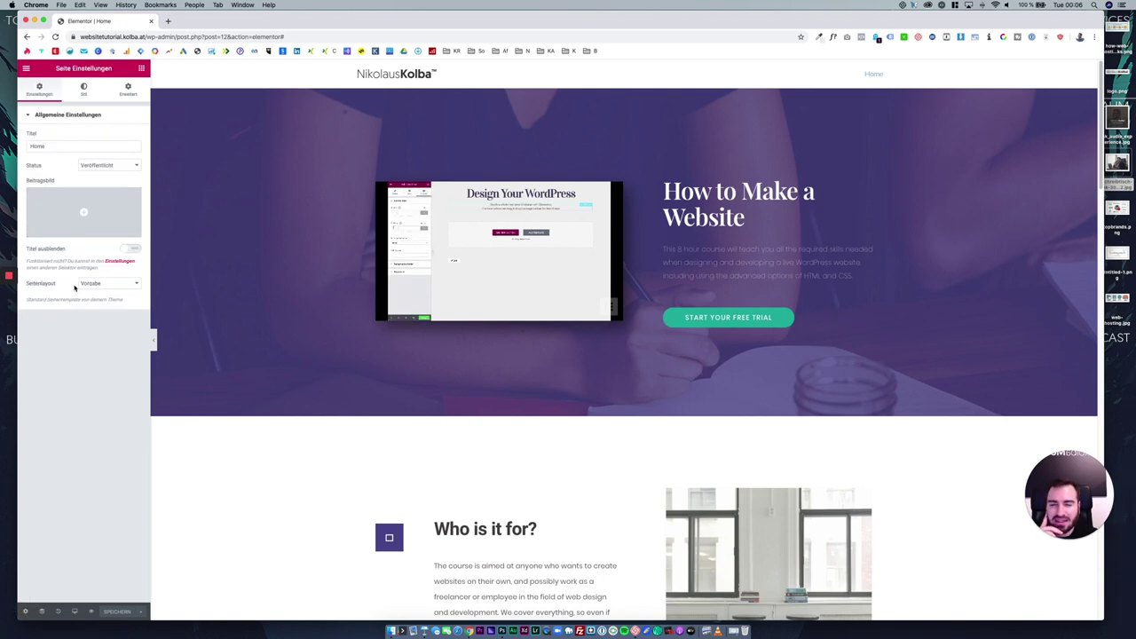
{"action": "left_click", "coordinate": [43, 613]}
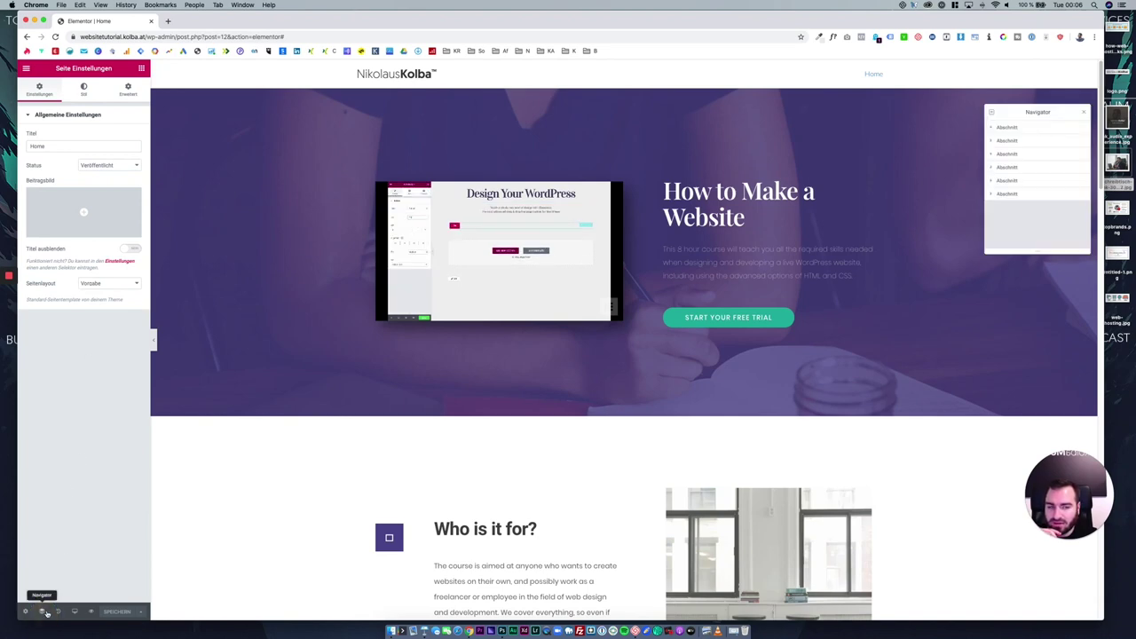
{"action": "left_click", "coordinate": [992, 140]}
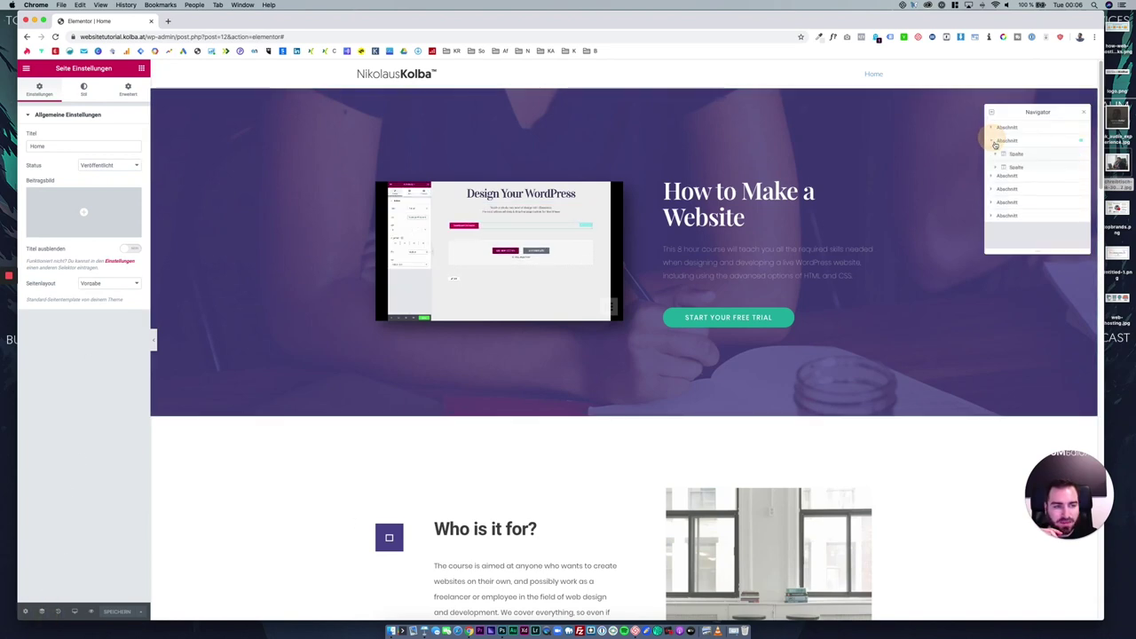
{"action": "left_click", "coordinate": [1006, 181]}
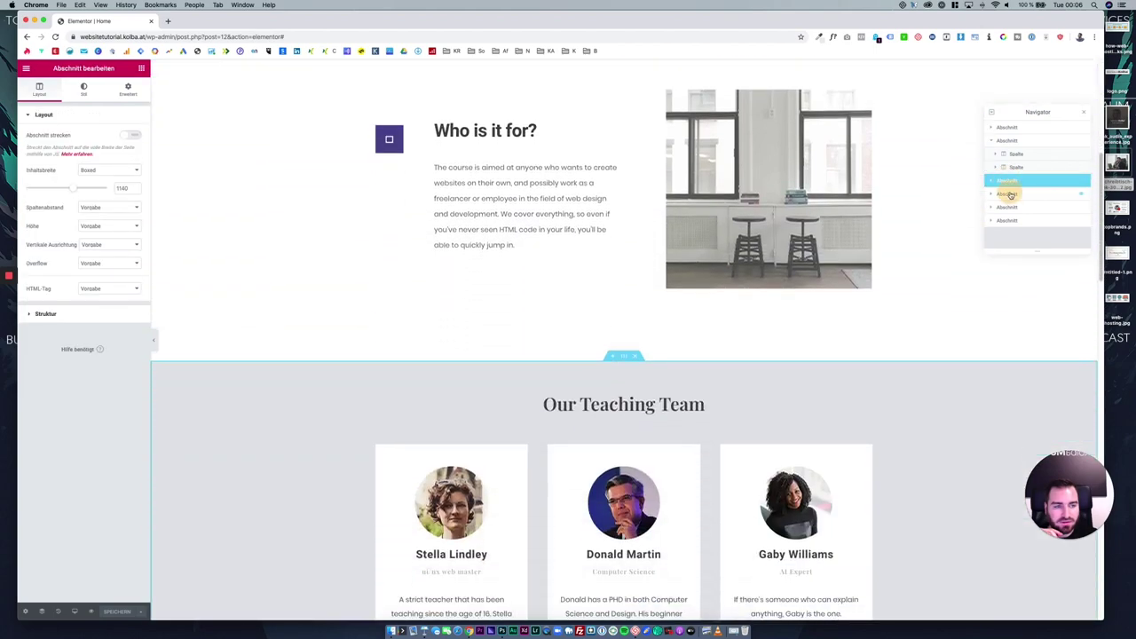
{"action": "left_click", "coordinate": [1009, 207]}
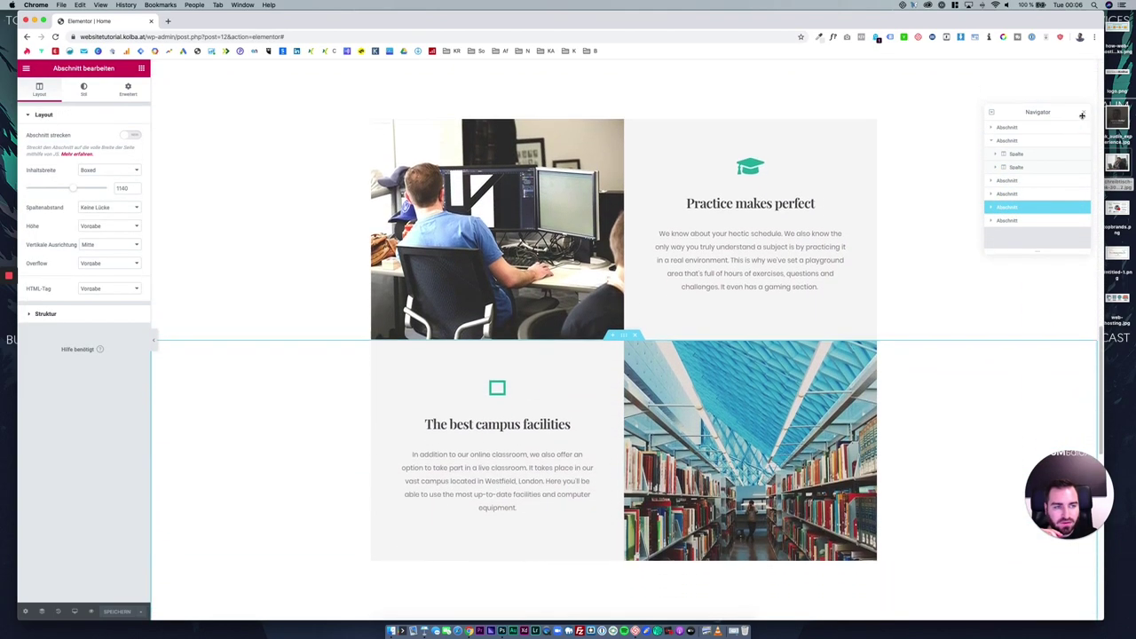
{"action": "left_click", "coordinate": [1083, 111]}
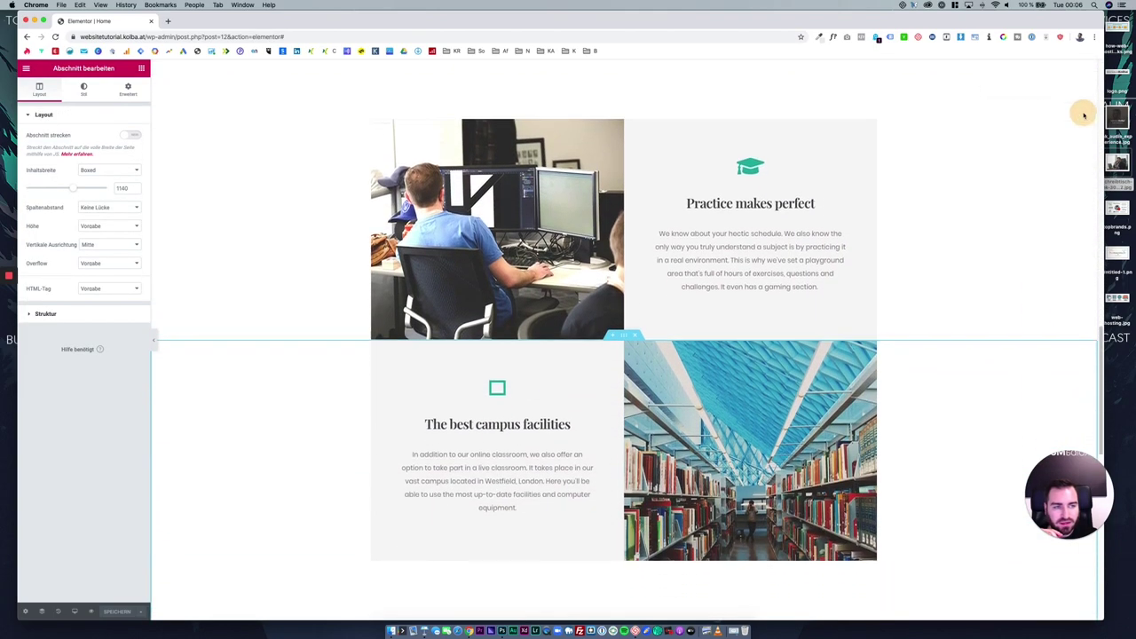
Restore the history state where the hero shows an image instead of video.
{"action": "left_click", "coordinate": [56, 613]}
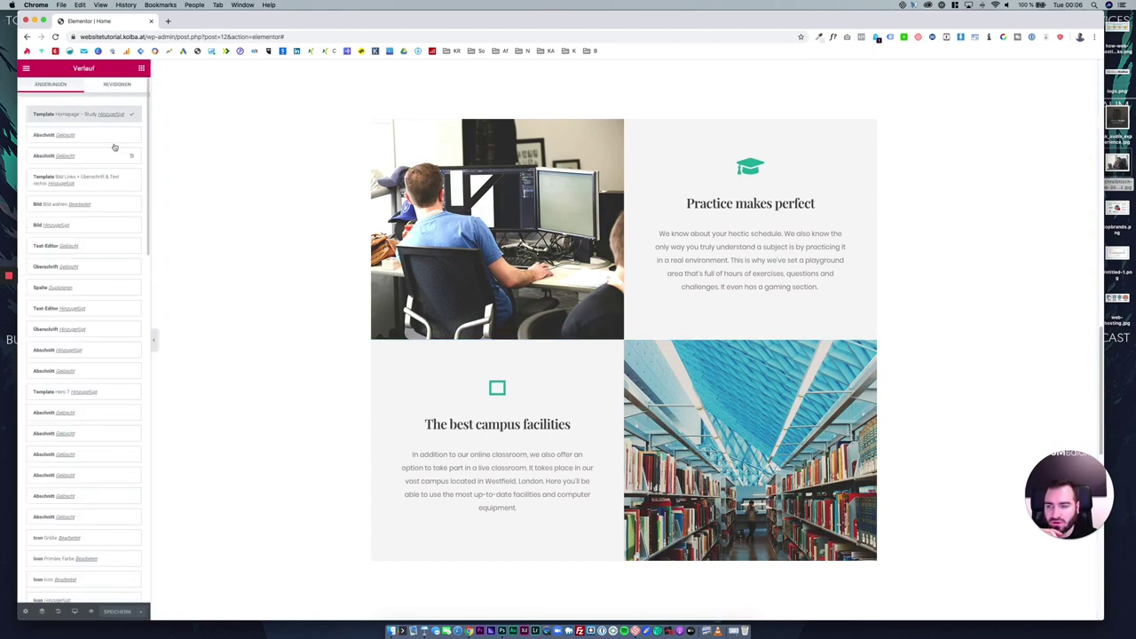
{"action": "scroll", "coordinate": [115, 328], "scroll_direction": "down", "scroll_amount": 15}
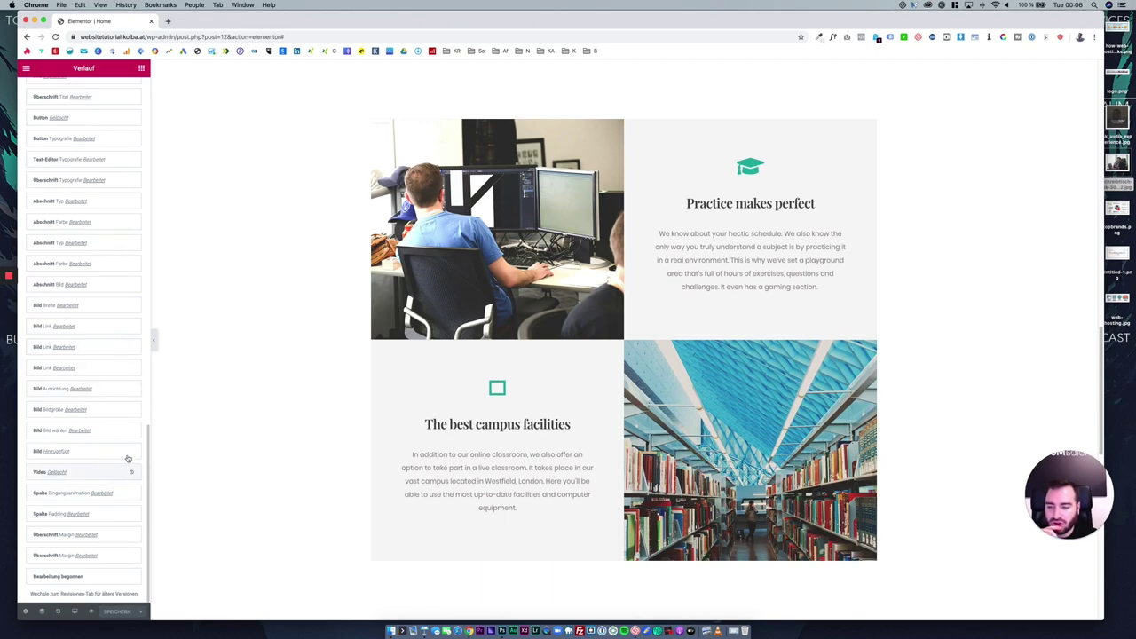
{"action": "left_click", "coordinate": [132, 477]}
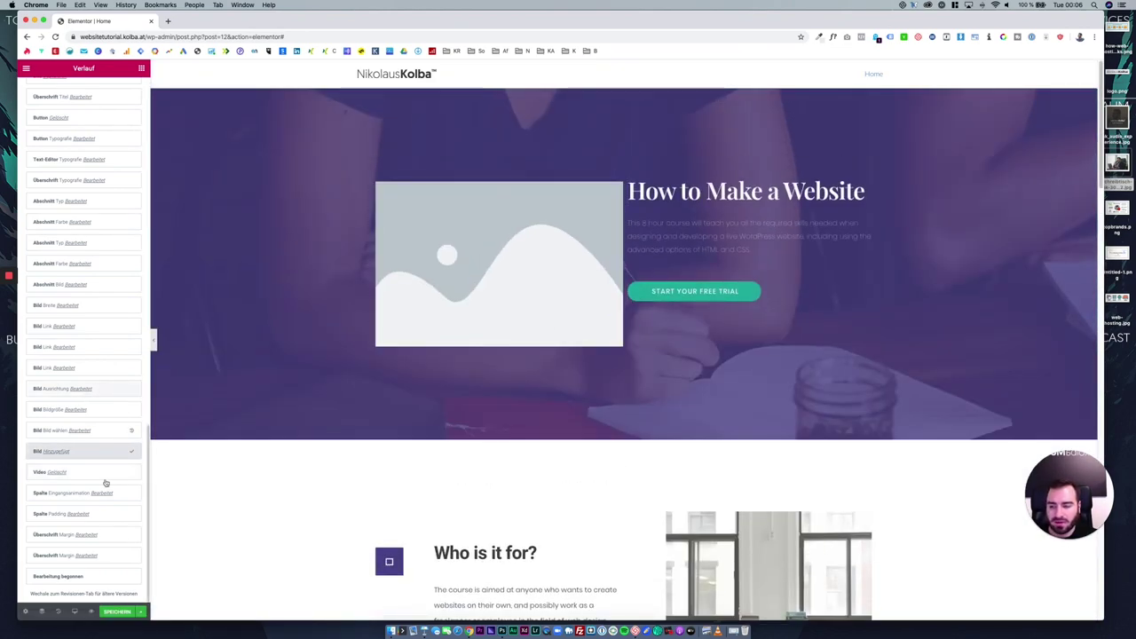
Set the hero image to the photo of the man on the phone and save the page.
{"action": "left_click", "coordinate": [541, 255]}
{"action": "left_click", "coordinate": [107, 167]}
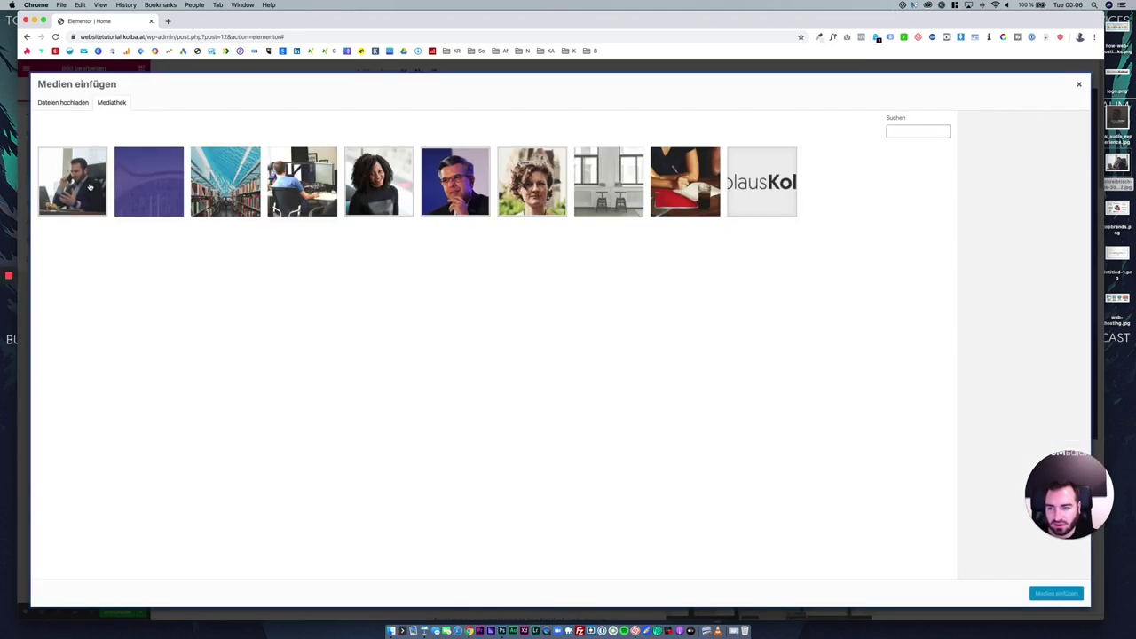
{"action": "left_click", "coordinate": [88, 186]}
{"action": "left_click", "coordinate": [1055, 592]}
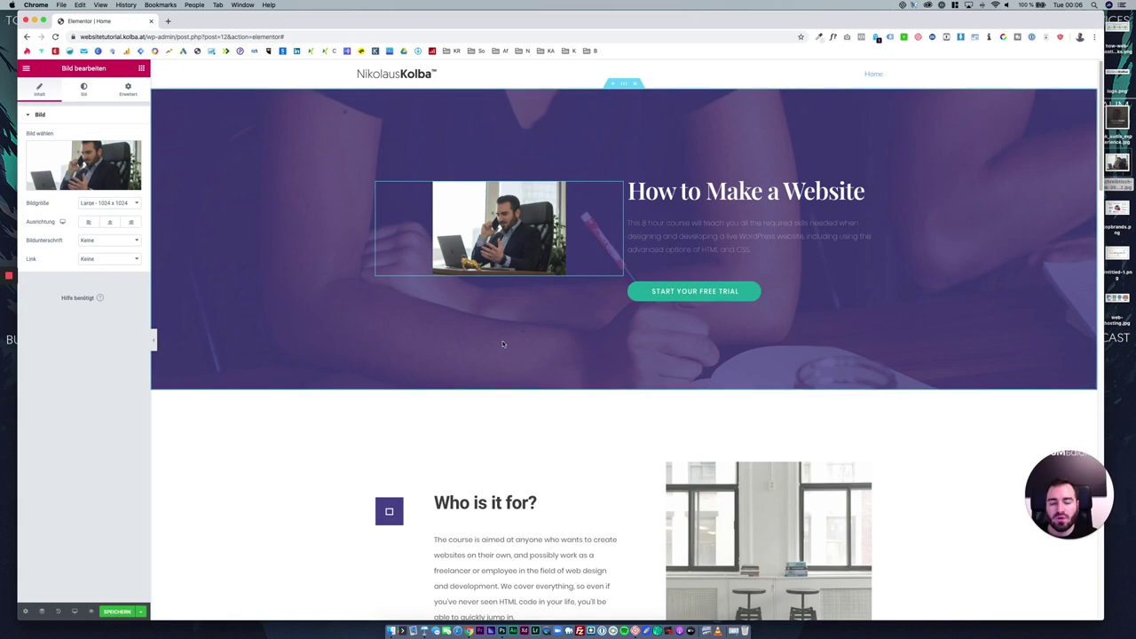
{"action": "left_click", "coordinate": [116, 611]}
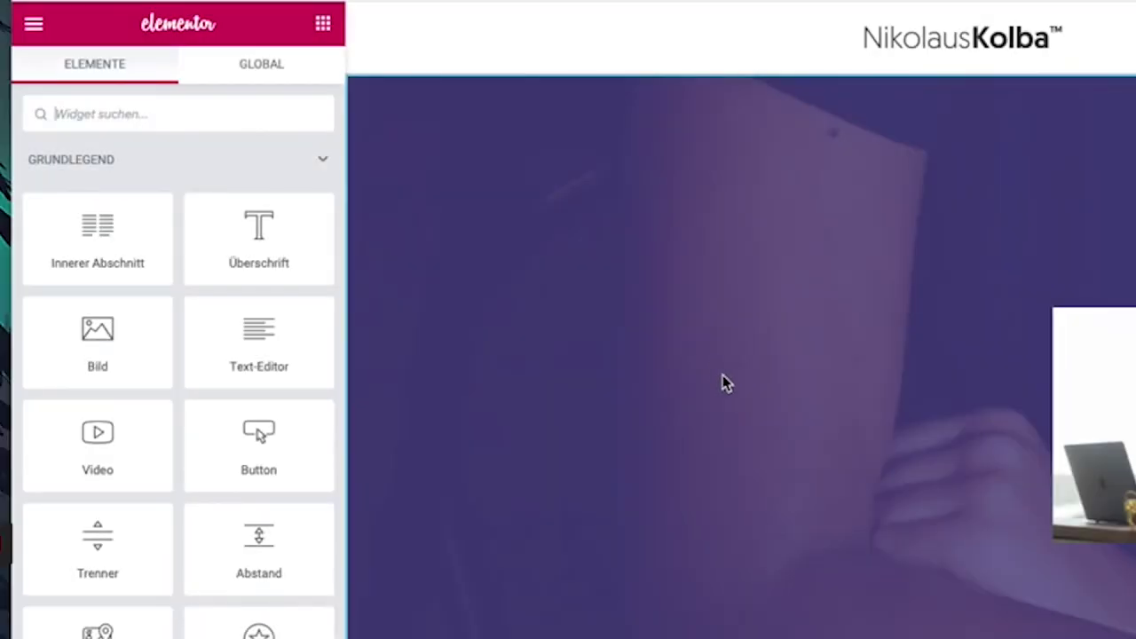
{"action": "left_click", "coordinate": [34, 27]}
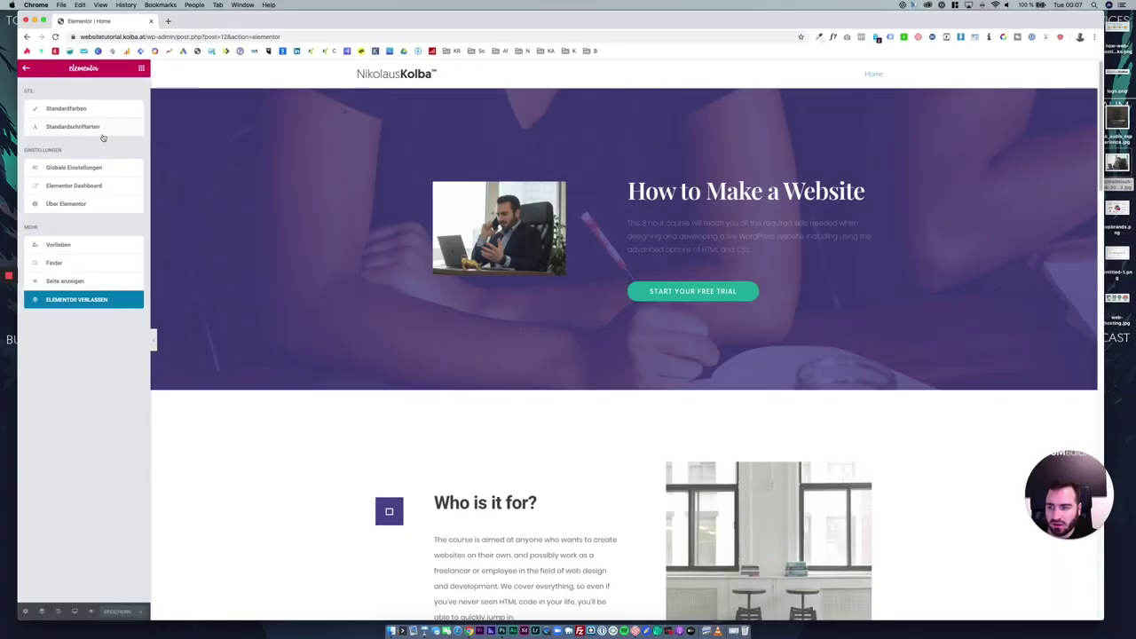
Create and publish an empty page titled 'Über mich'.
{"action": "left_click", "coordinate": [76, 299]}
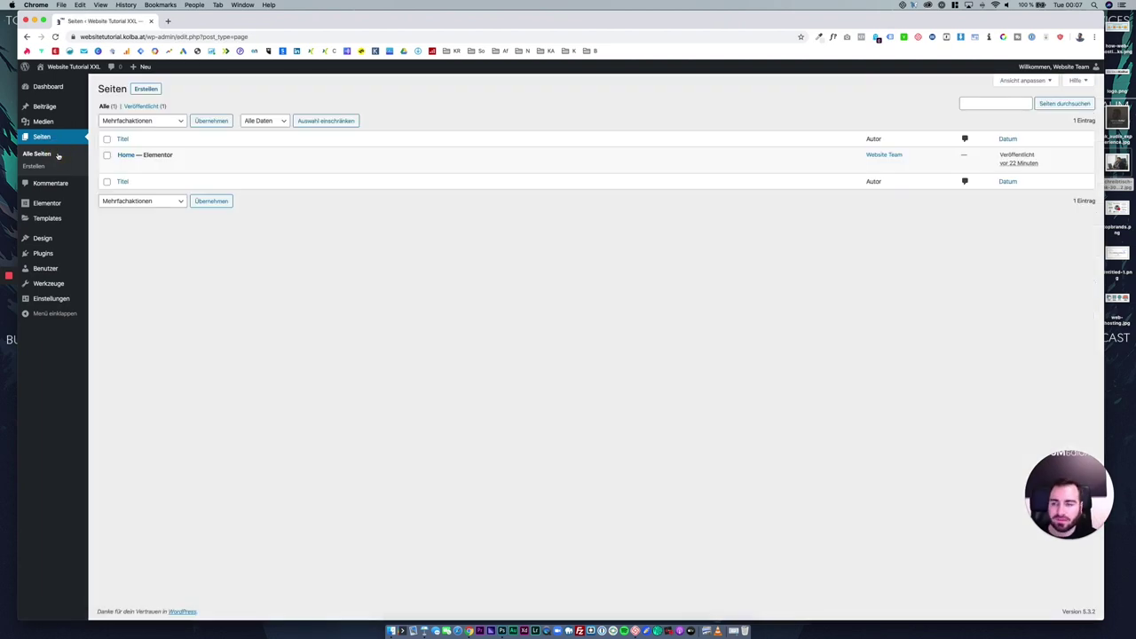
{"action": "left_click", "coordinate": [146, 91]}
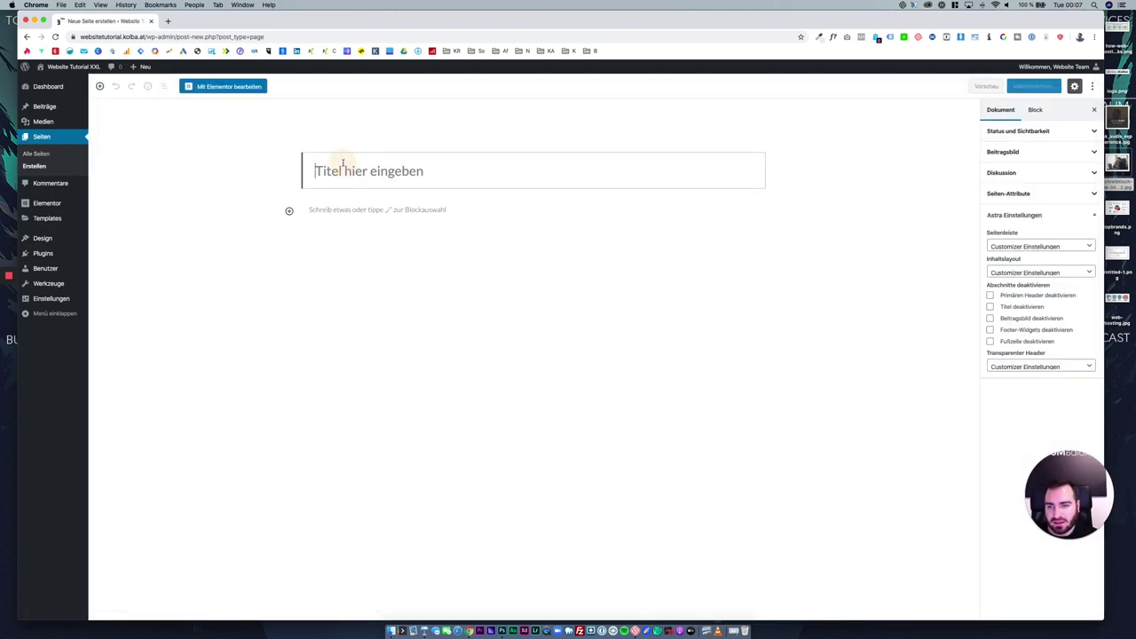
{"action": "type", "text": "Über"}
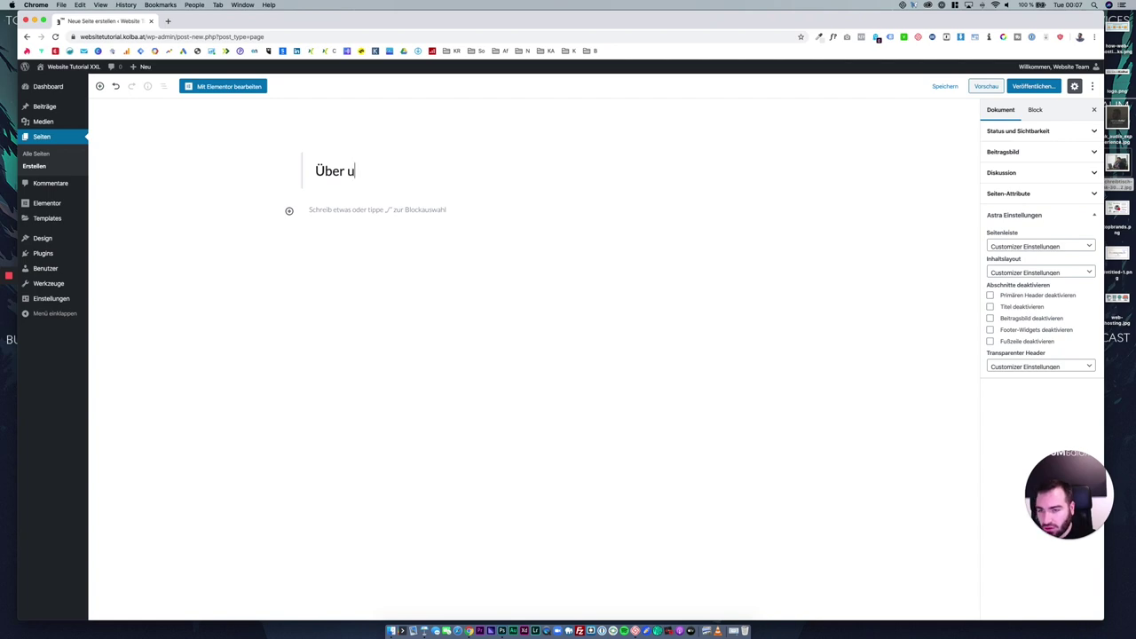
{"action": "type", "text": " u"}
{"action": "key", "text": "BackSpace"}
{"action": "type", "text": "mich"}
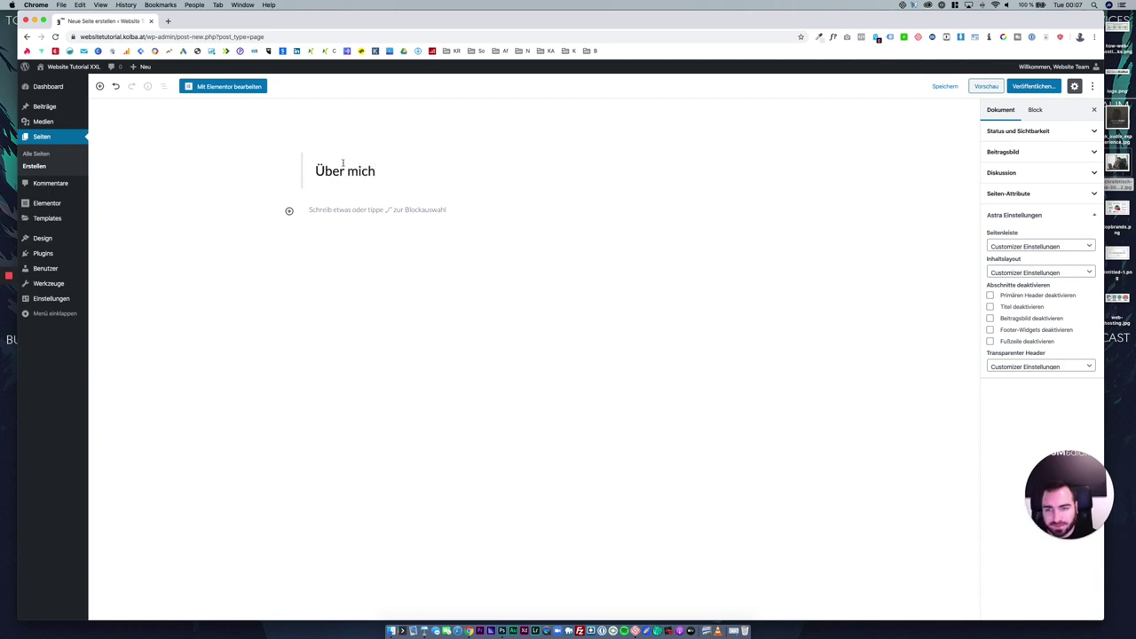
{"action": "left_click", "coordinate": [1033, 86]}
{"action": "left_click", "coordinate": [1032, 88]}
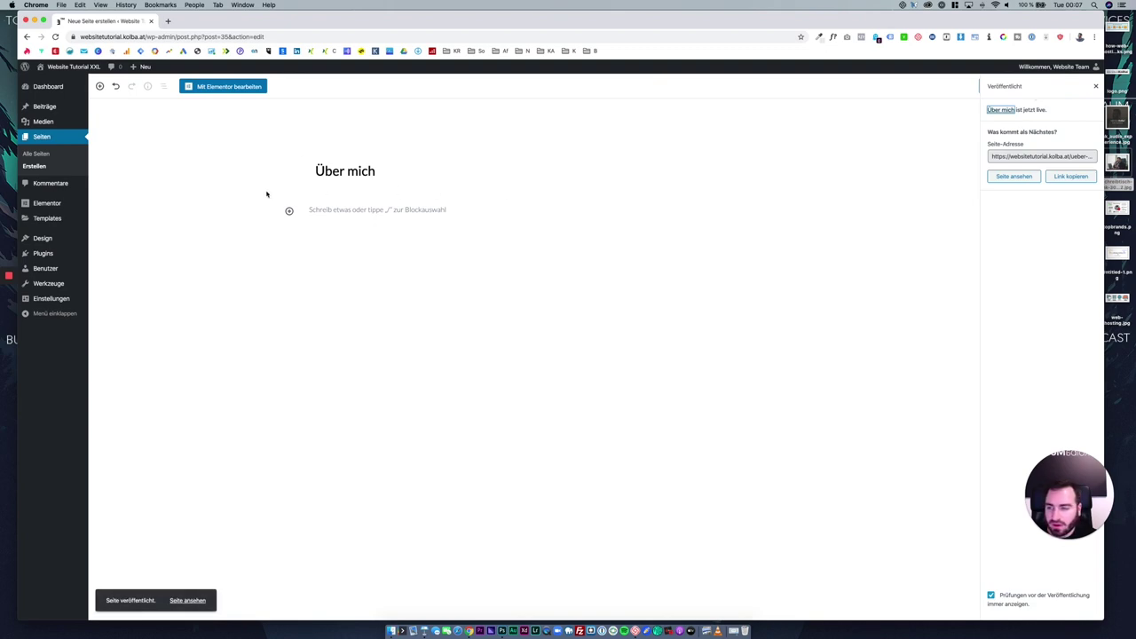
Create and publish an empty page titled 'Kontakt'.
{"action": "left_click", "coordinate": [55, 167]}
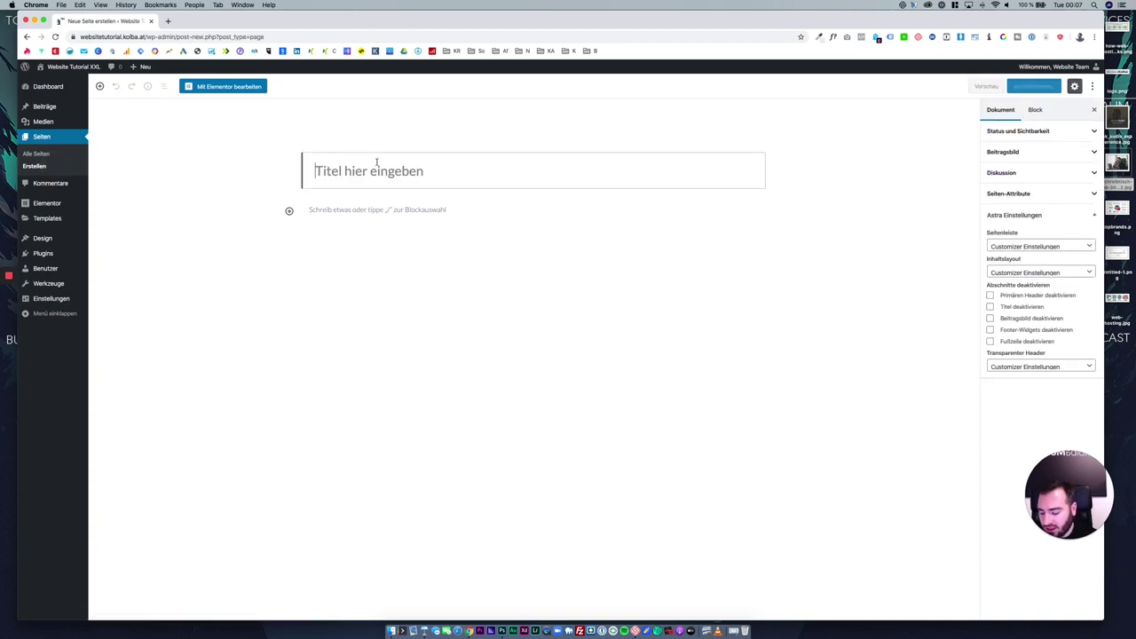
{"action": "type", "text": "Komnta"}
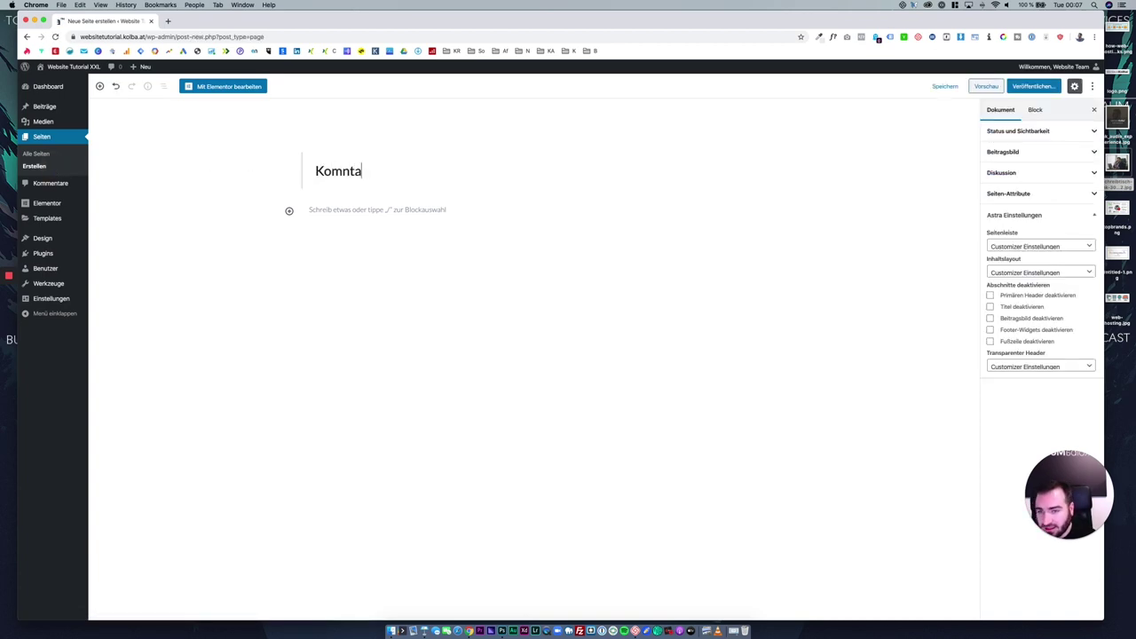
{"action": "key", "text": "BackSpace"}
{"action": "key", "text": "BackSpace"}
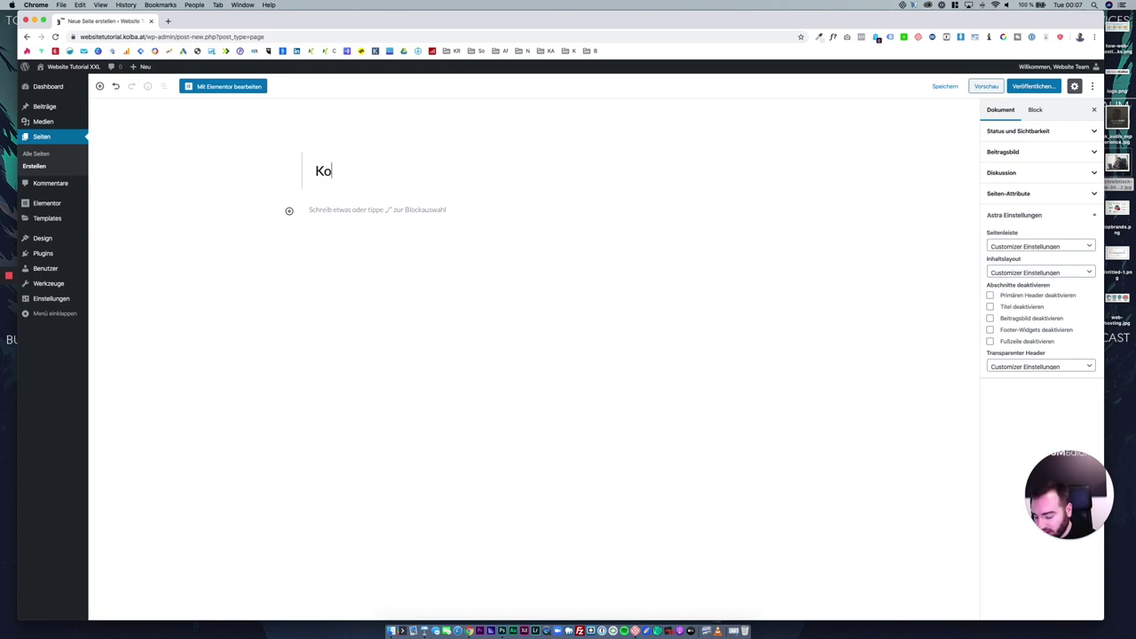
{"action": "type", "text": "ntakt"}
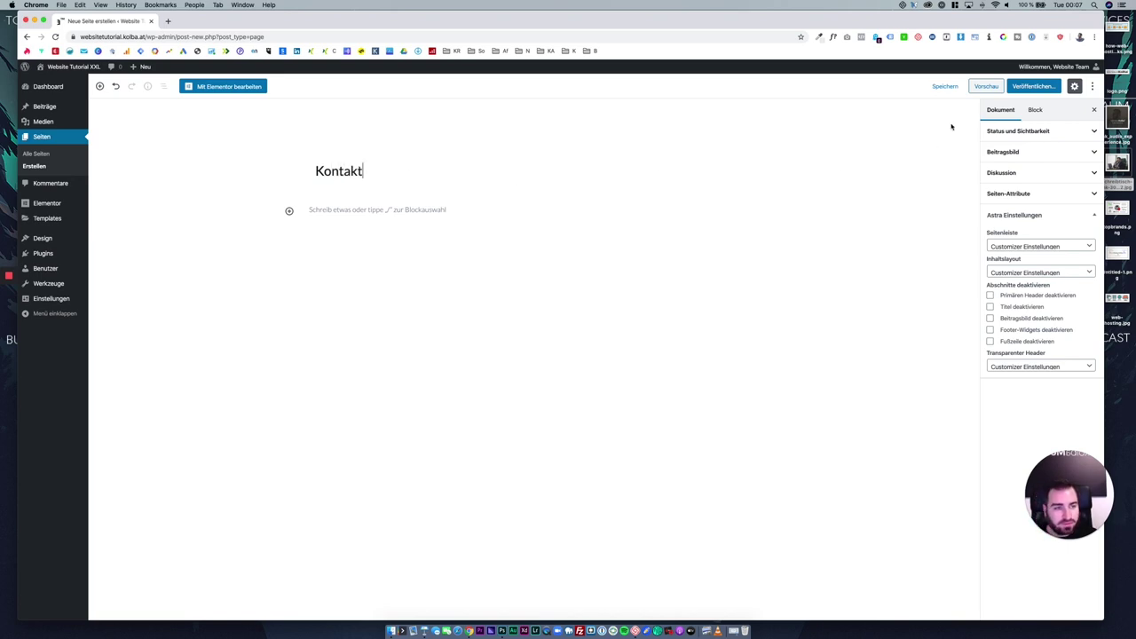
{"action": "left_click", "coordinate": [1016, 86]}
{"action": "left_click", "coordinate": [1021, 86]}
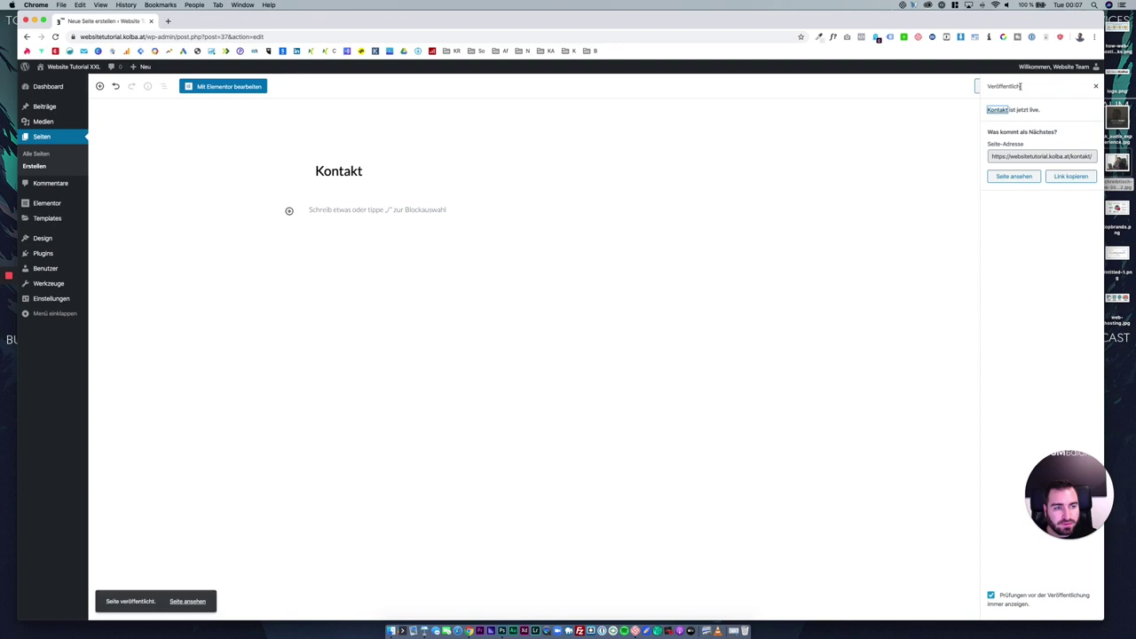
Create and publish an empty page titled 'Blog'.
{"action": "left_click", "coordinate": [36, 166]}
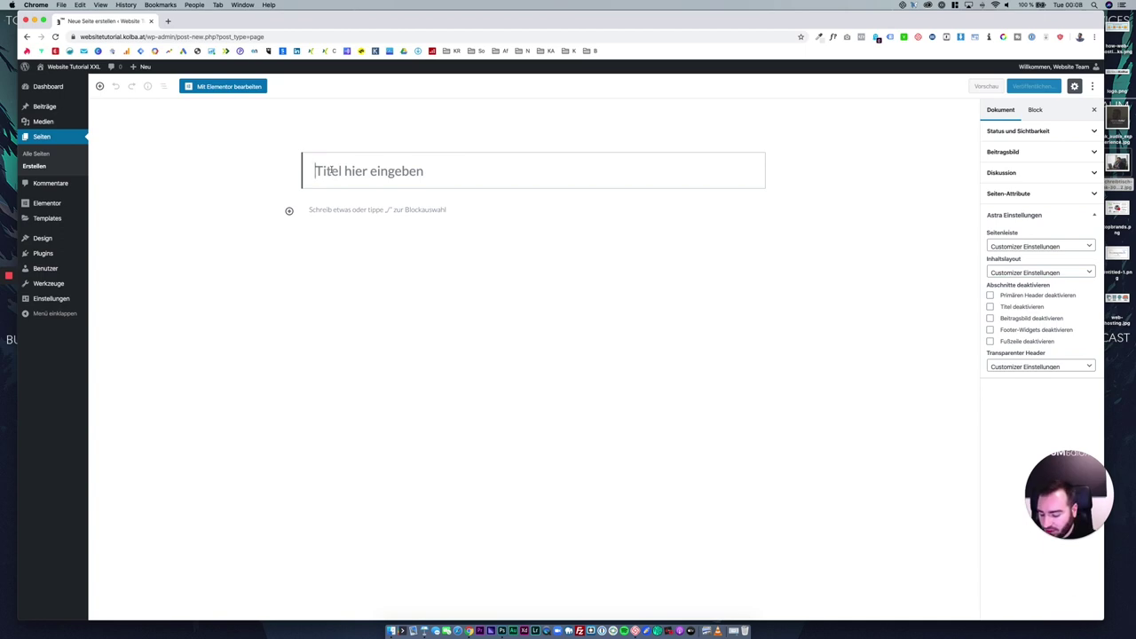
{"action": "left_click", "coordinate": [329, 171]}
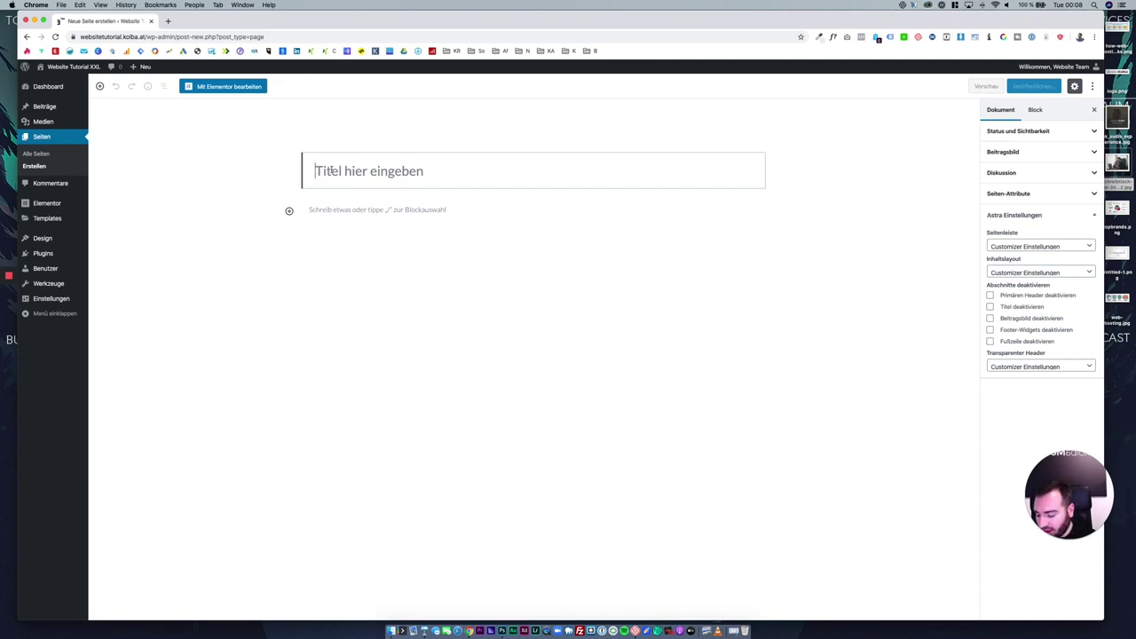
{"action": "type", "text": "Blog"}
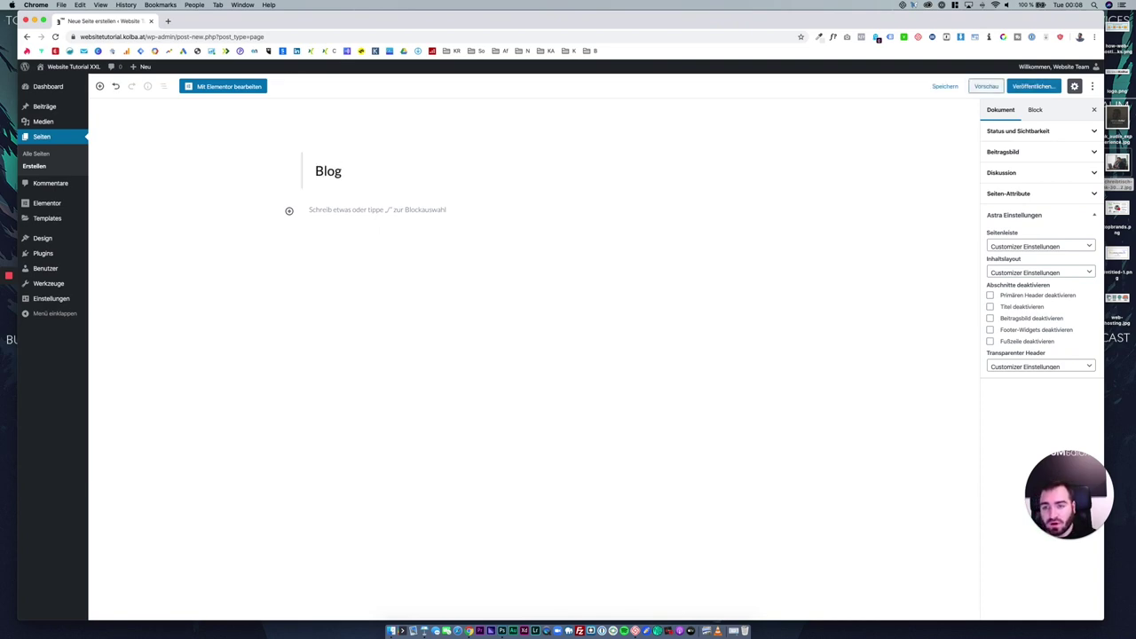
{"action": "left_click", "coordinate": [1032, 86]}
{"action": "left_click", "coordinate": [1030, 86]}
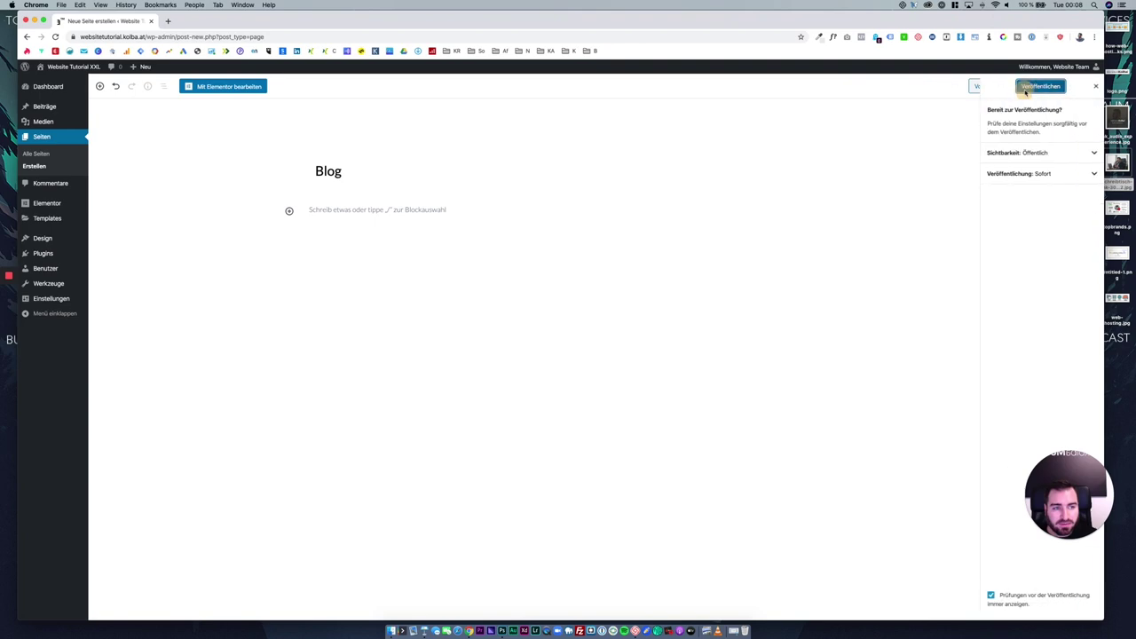
Create and publish an empty page titled 'Impressum'.
{"action": "left_click", "coordinate": [34, 167]}
{"action": "left_click", "coordinate": [357, 173]}
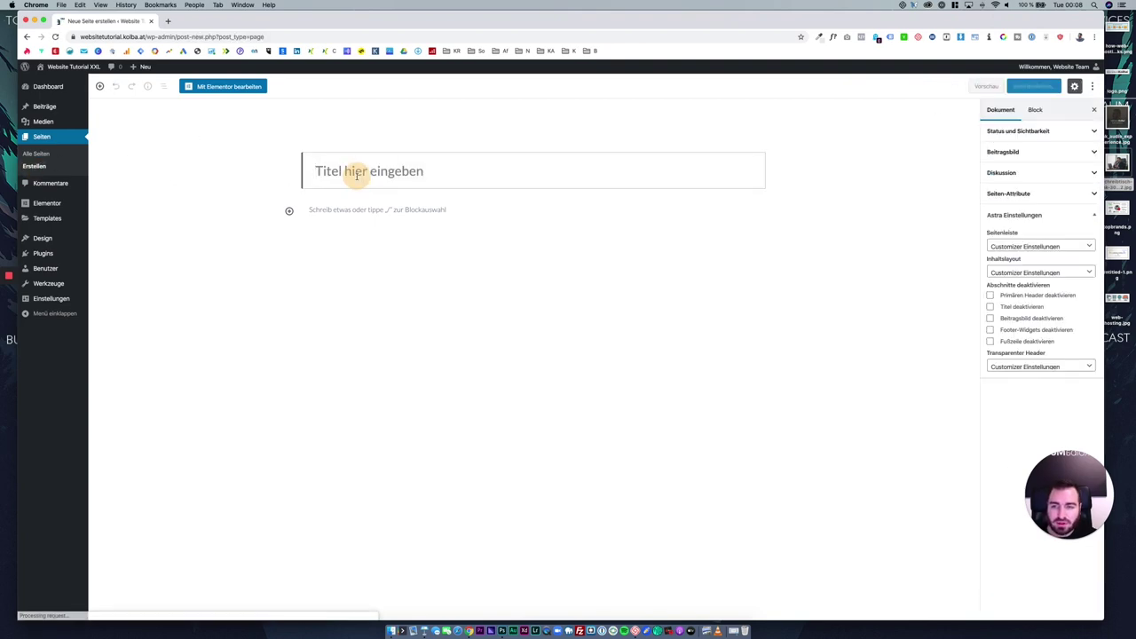
{"action": "type", "text": "Impressuk"}
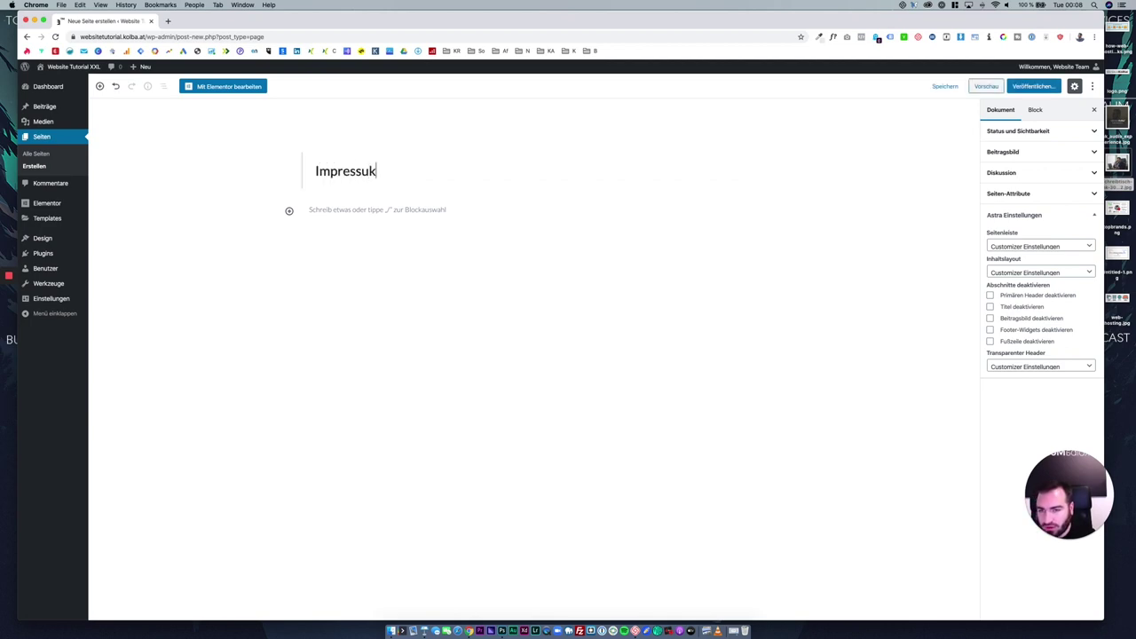
{"action": "key", "text": "BackSpace"}
{"action": "type", "text": "m"}
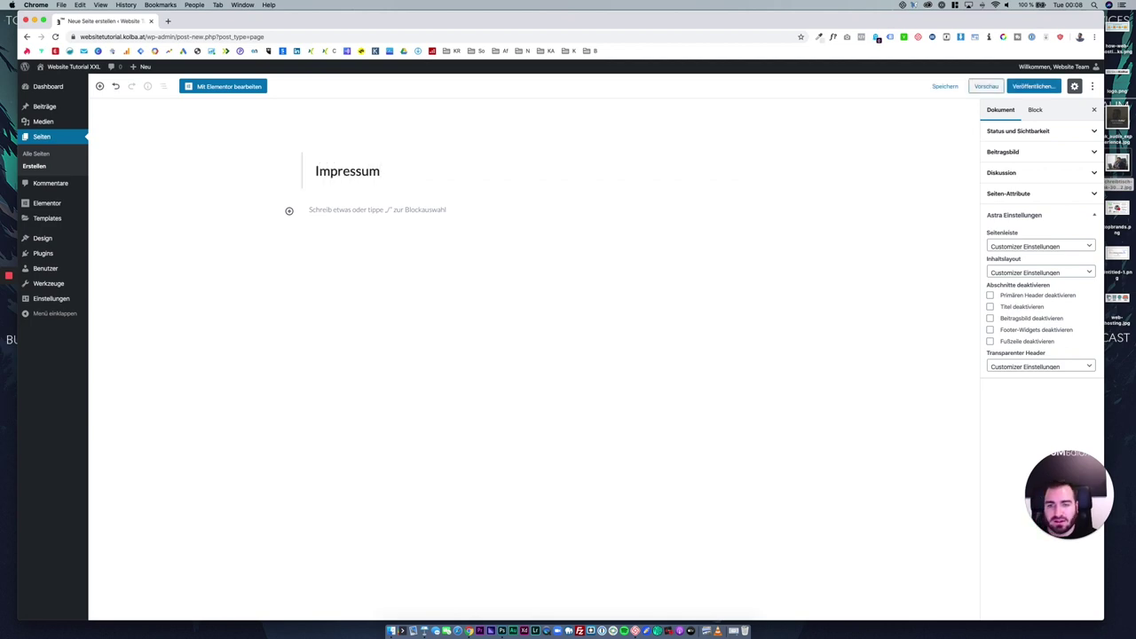
{"action": "left_click", "coordinate": [1025, 88]}
{"action": "left_click", "coordinate": [1034, 89]}
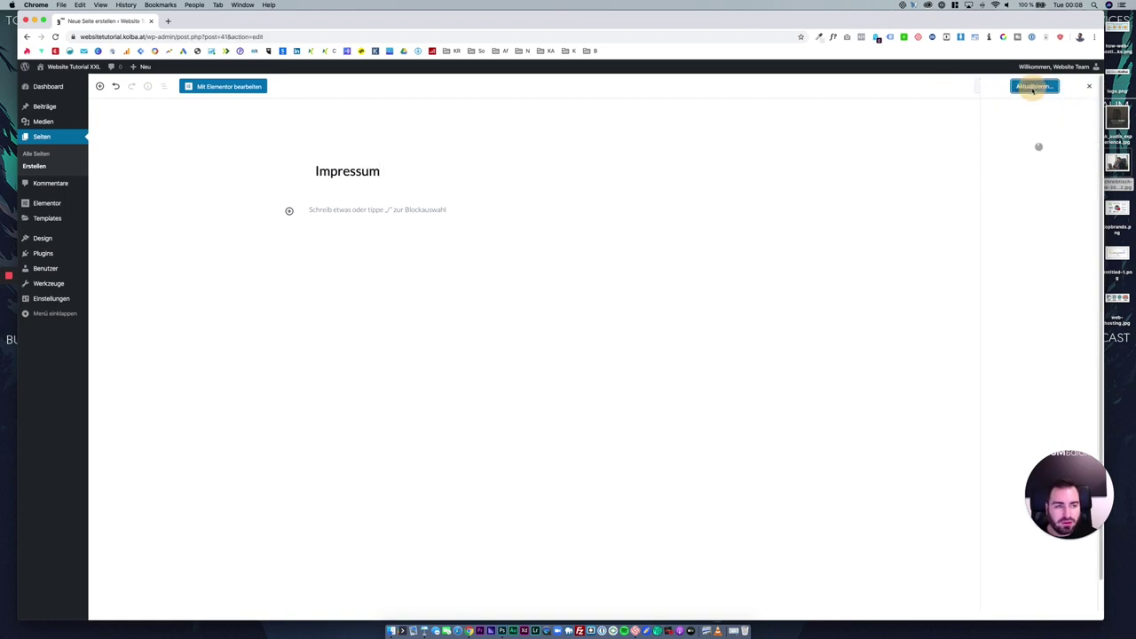
Create and publish a 'Datenschutz' page, then show the list of all pages.
{"action": "left_click", "coordinate": [52, 166]}
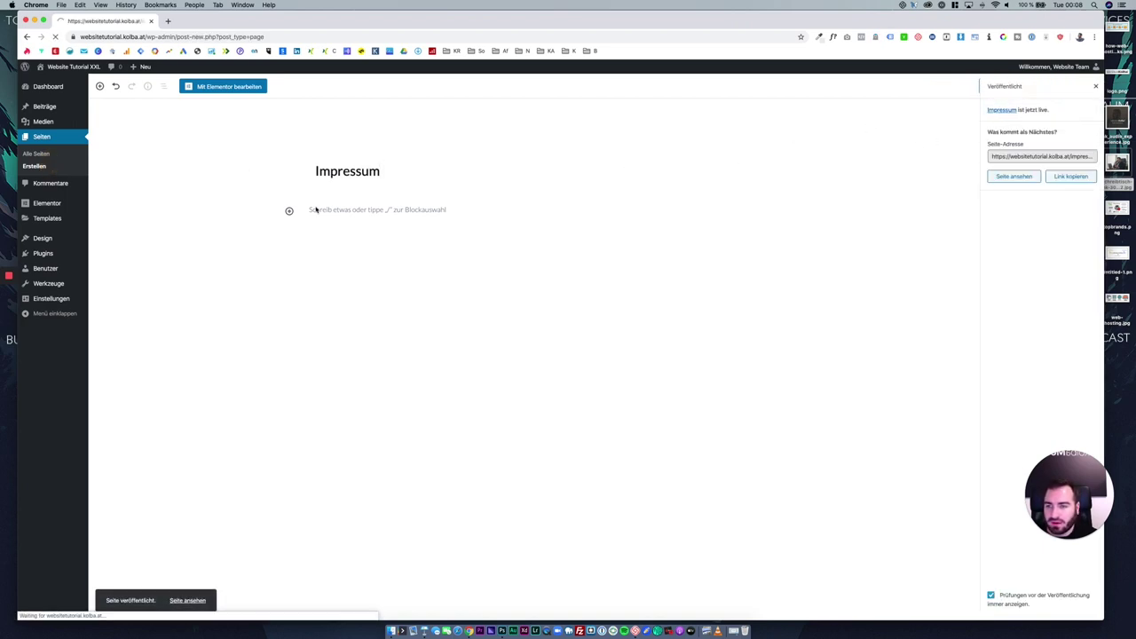
{"action": "type", "text": "Datenschuz"}
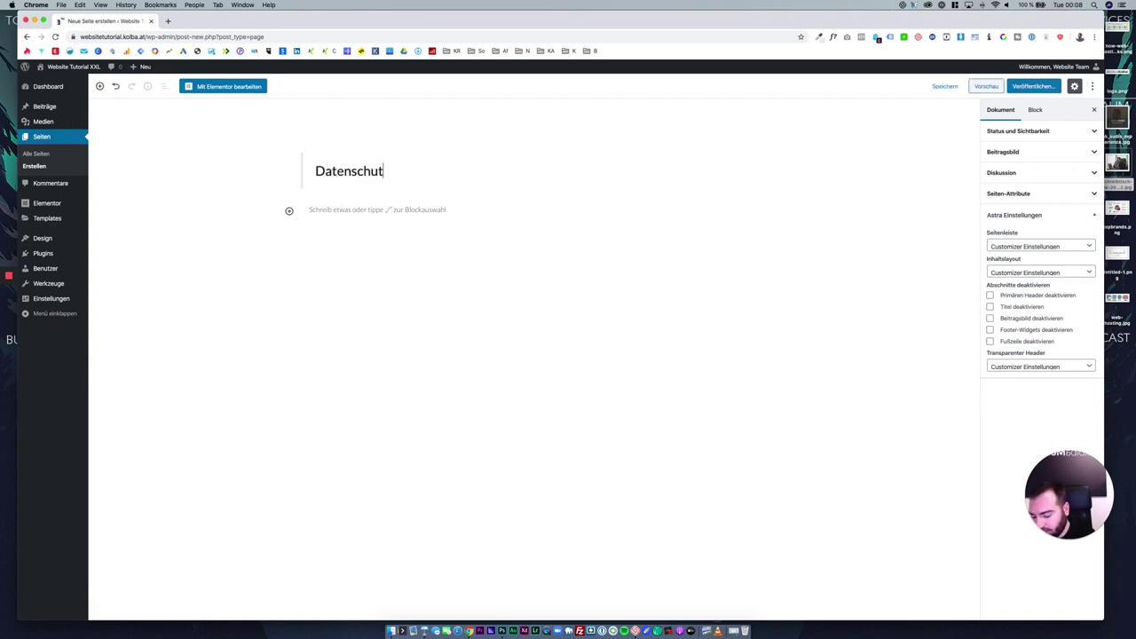
{"action": "type", "text": "z"}
{"action": "left_click", "coordinate": [1021, 89]}
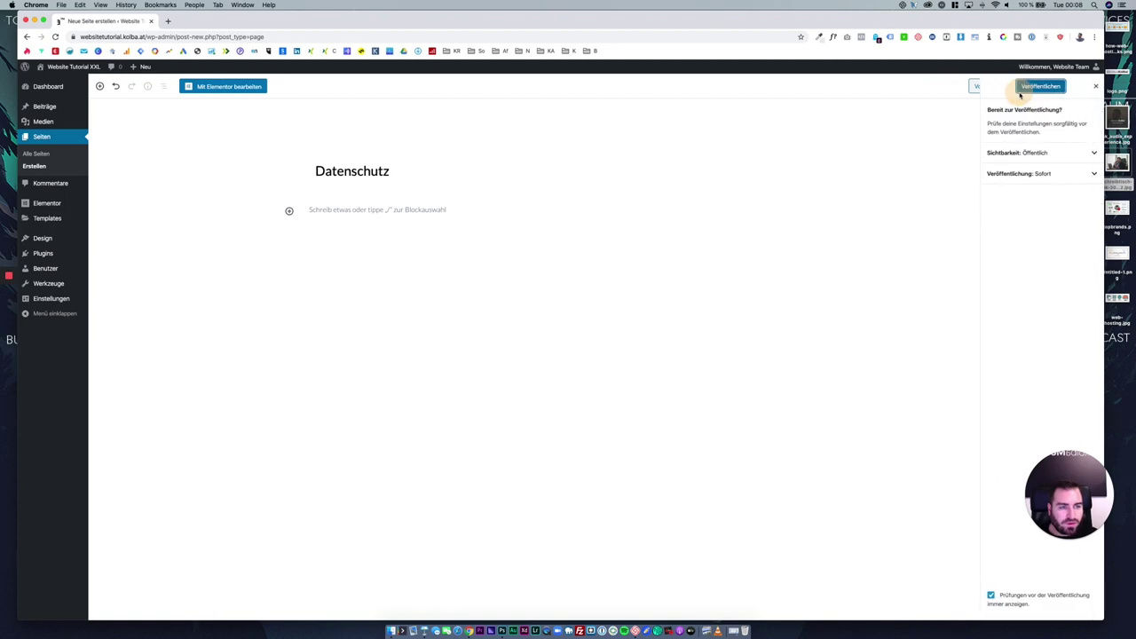
{"action": "left_click", "coordinate": [1022, 89]}
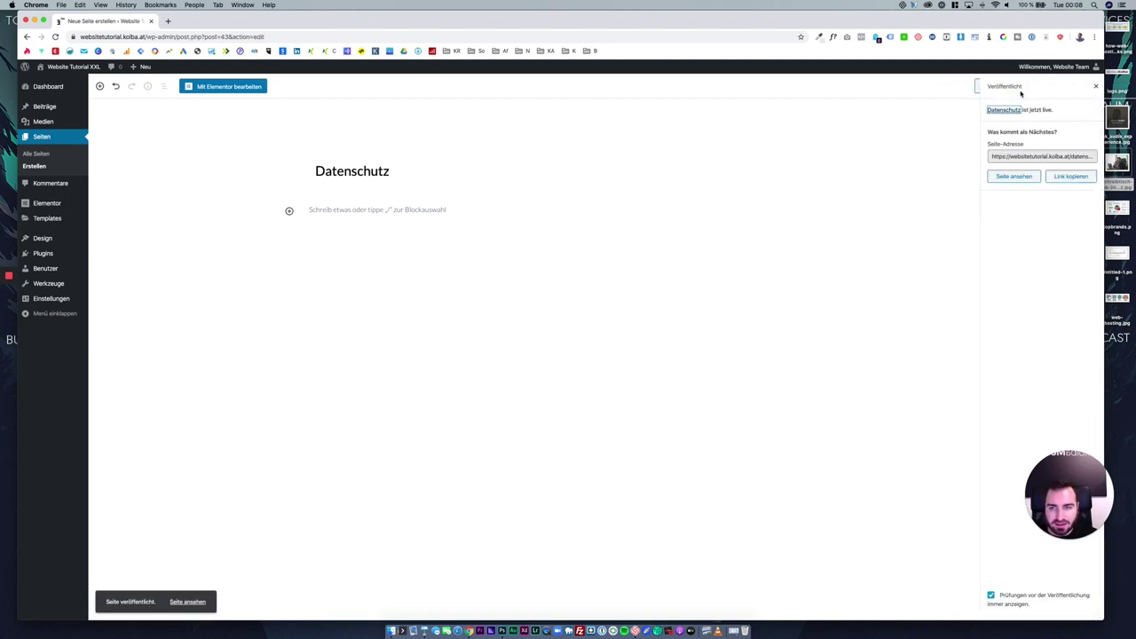
{"action": "left_click", "coordinate": [37, 155]}
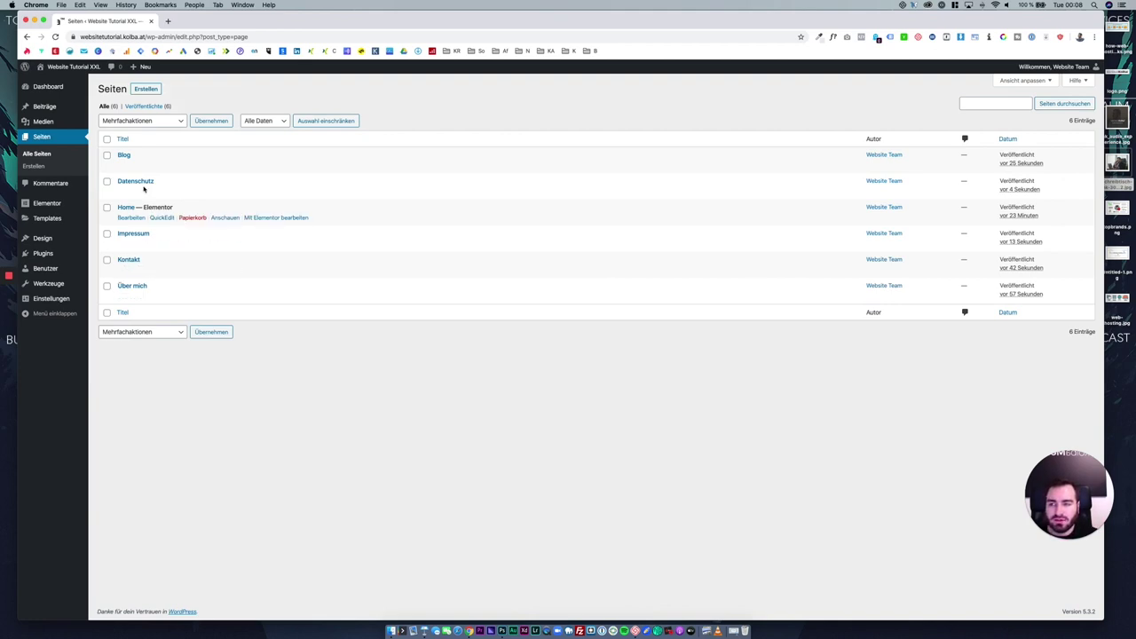
{"action": "right_click", "coordinate": [68, 70]}
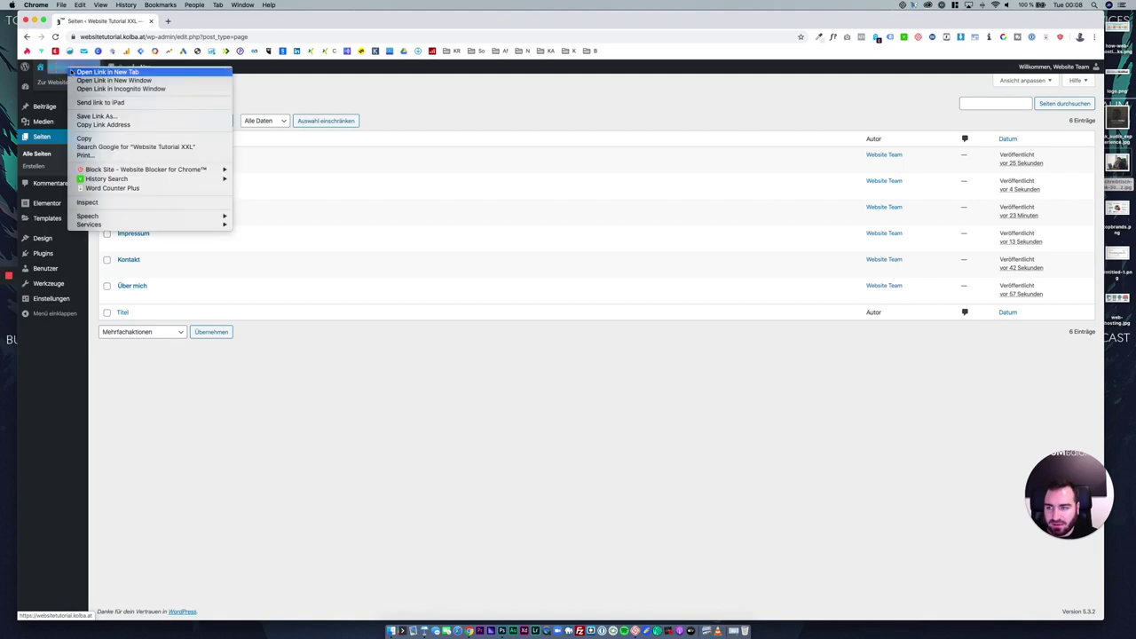
{"action": "left_click", "coordinate": [78, 71]}
{"action": "left_click", "coordinate": [209, 23]}
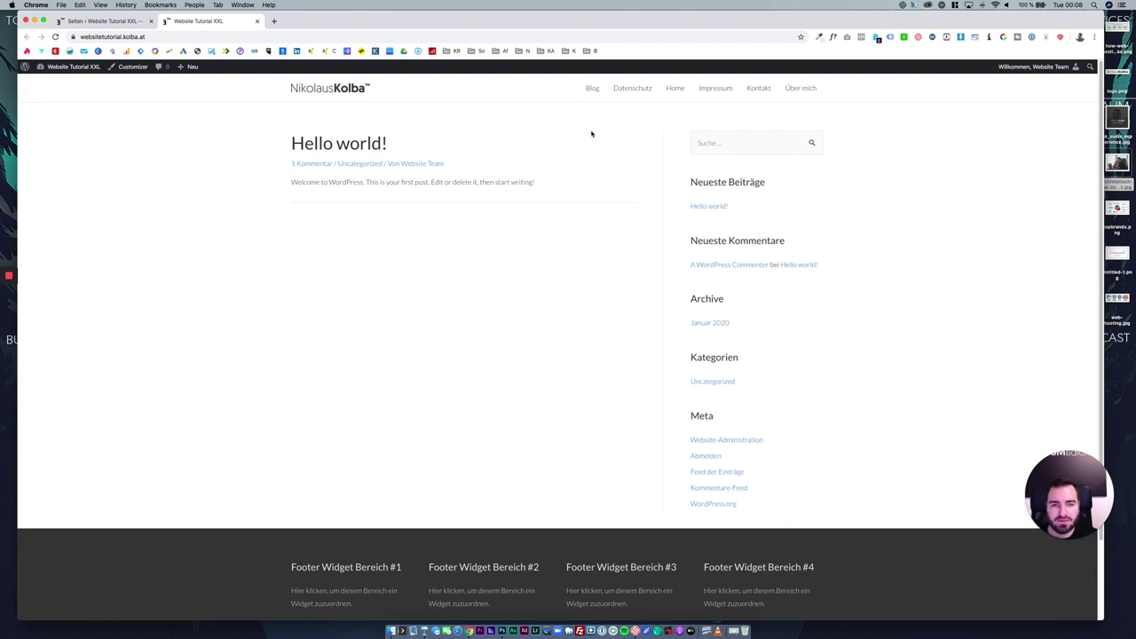
{"action": "scroll", "coordinate": [586, 289], "scroll_direction": "down", "scroll_amount": 3}
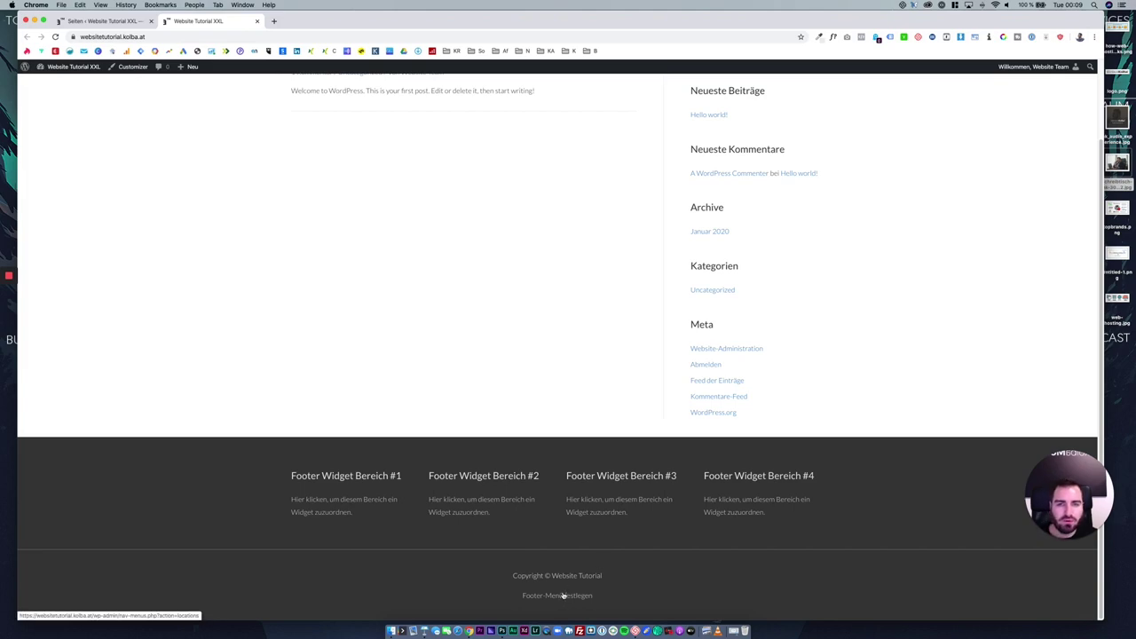
{"action": "left_click", "coordinate": [256, 22]}
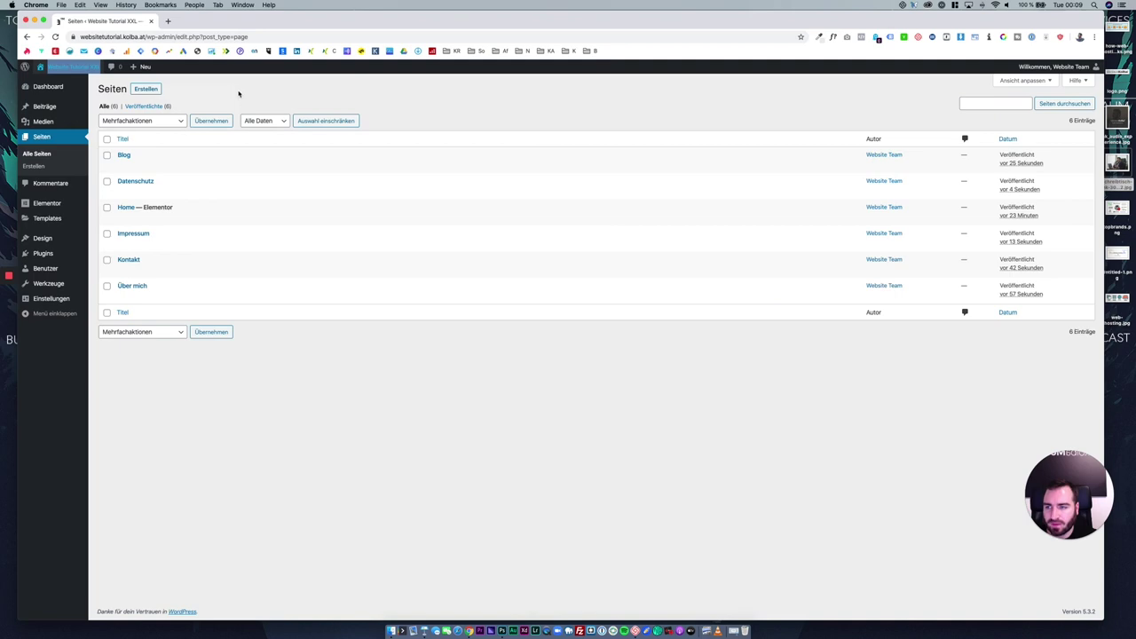
{"action": "mouse_move", "coordinate": [39, 240]}
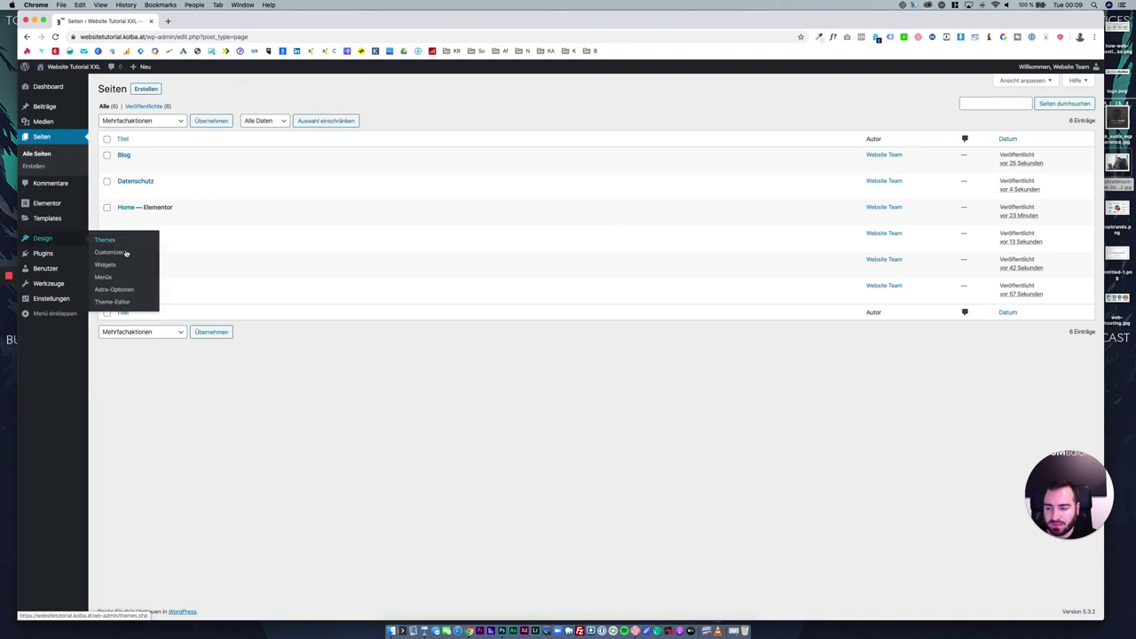
Create a new navigation menu named Hauptmenü.
{"action": "left_click", "coordinate": [118, 276]}
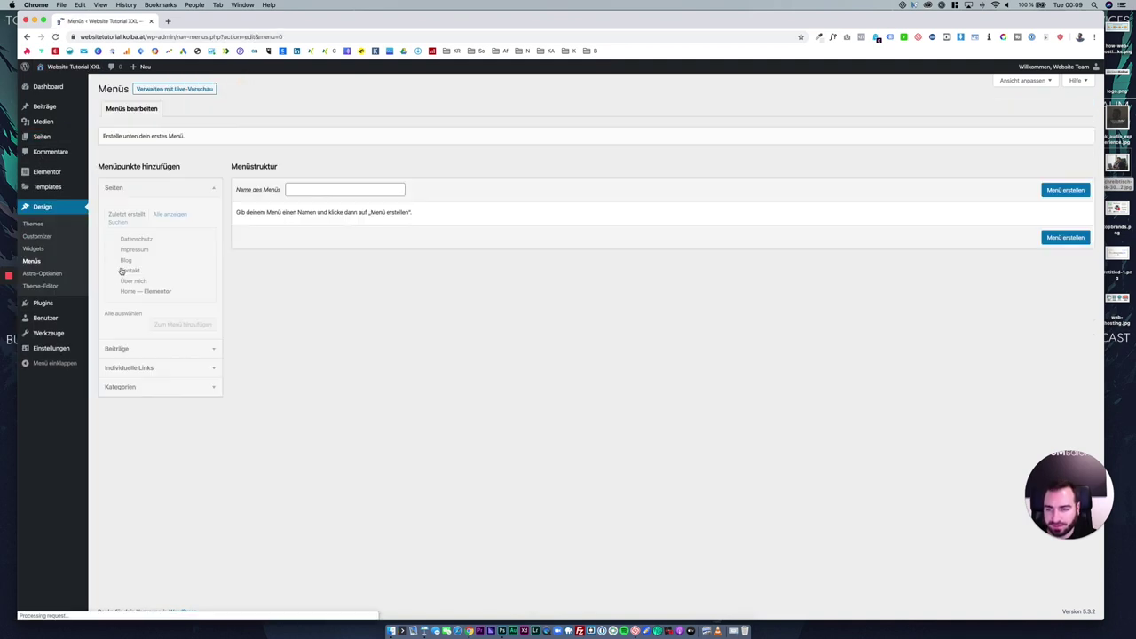
{"action": "left_click", "coordinate": [327, 191]}
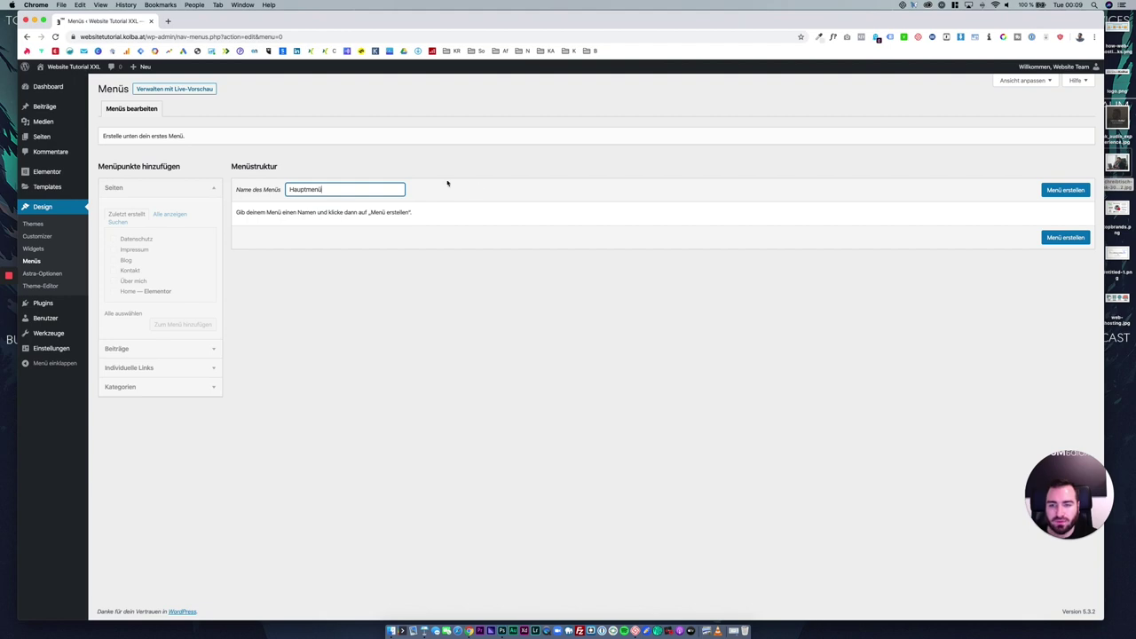
{"action": "left_click", "coordinate": [1065, 190]}
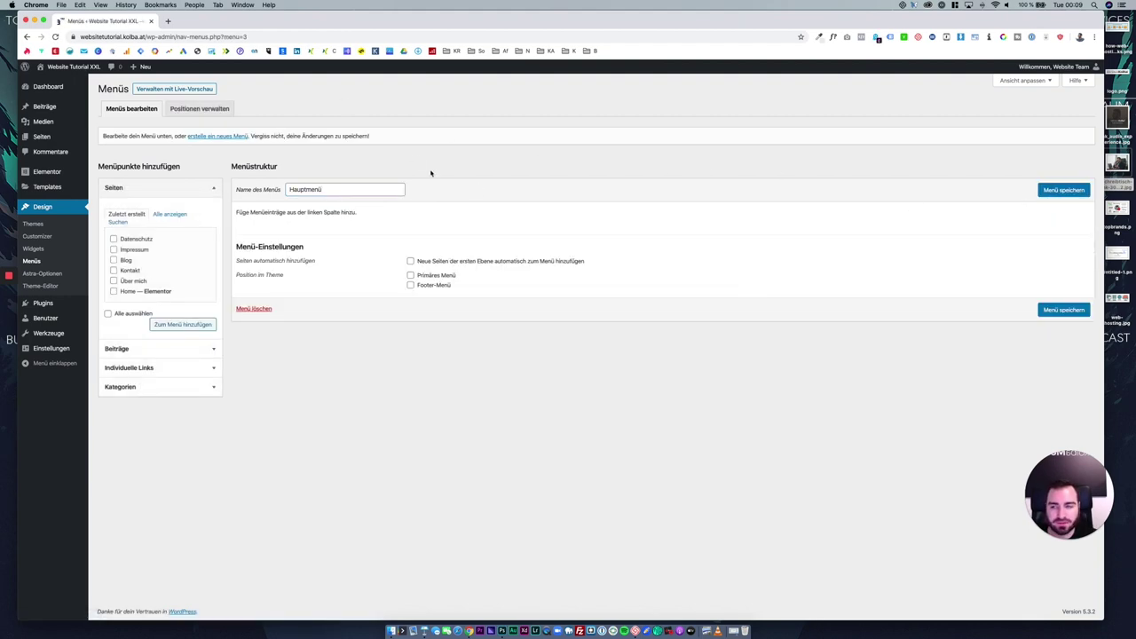
Add the Home, Über mich, Kontakt and Blog pages, save the menu, and open the live site in a new tab.
{"action": "left_click", "coordinate": [134, 291]}
{"action": "left_click", "coordinate": [132, 281]}
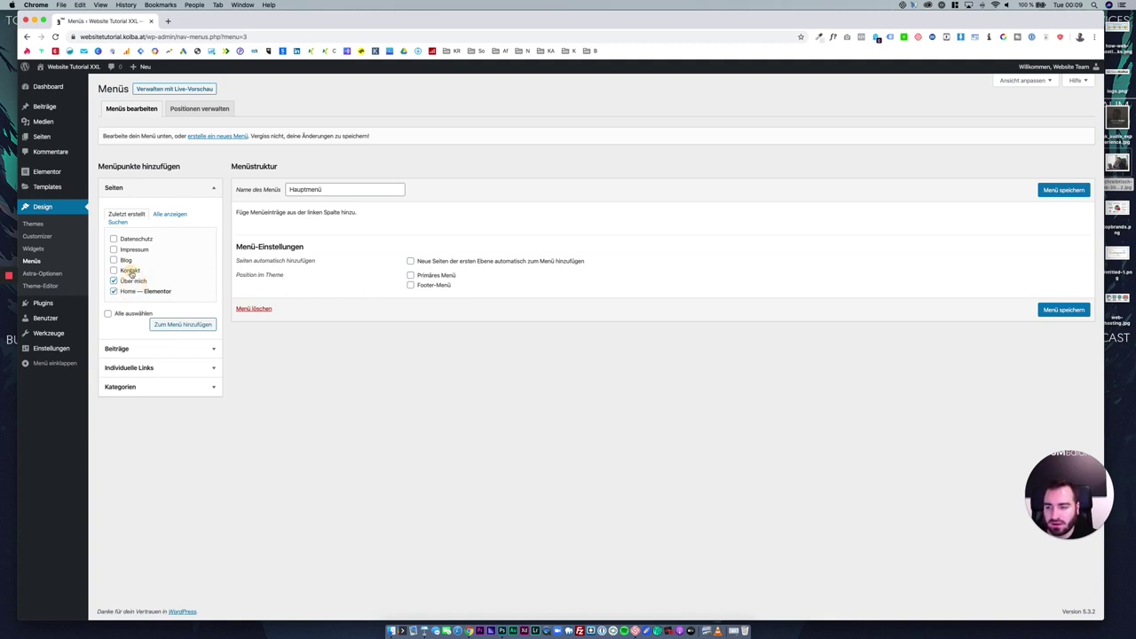
{"action": "left_click", "coordinate": [130, 270]}
{"action": "left_click", "coordinate": [125, 260]}
{"action": "left_click", "coordinate": [182, 324]}
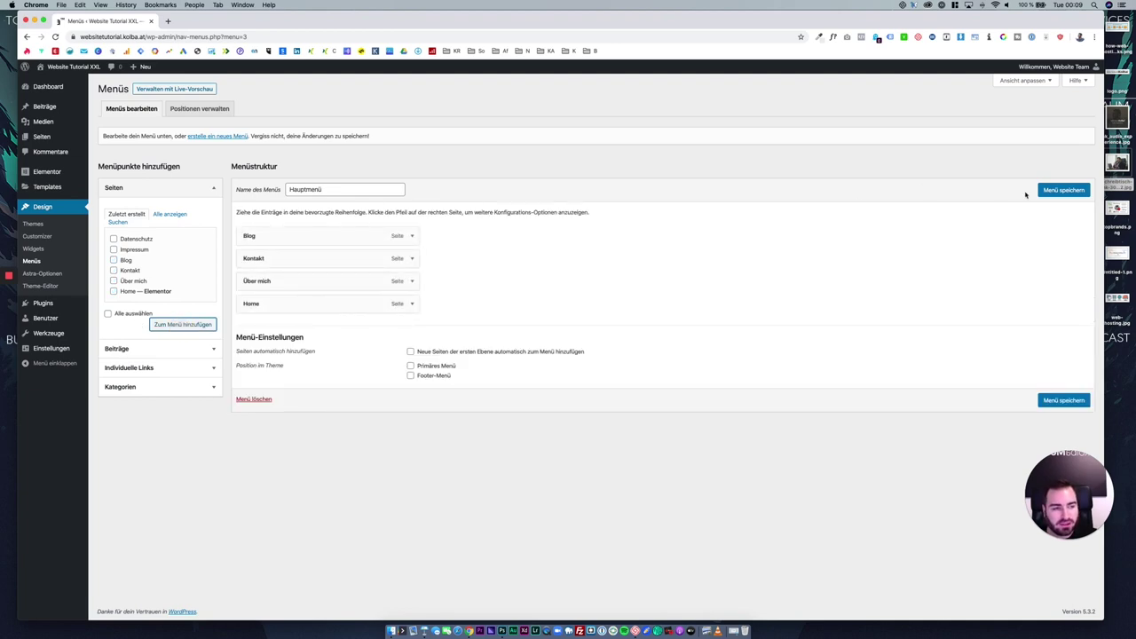
{"action": "left_click", "coordinate": [1051, 190]}
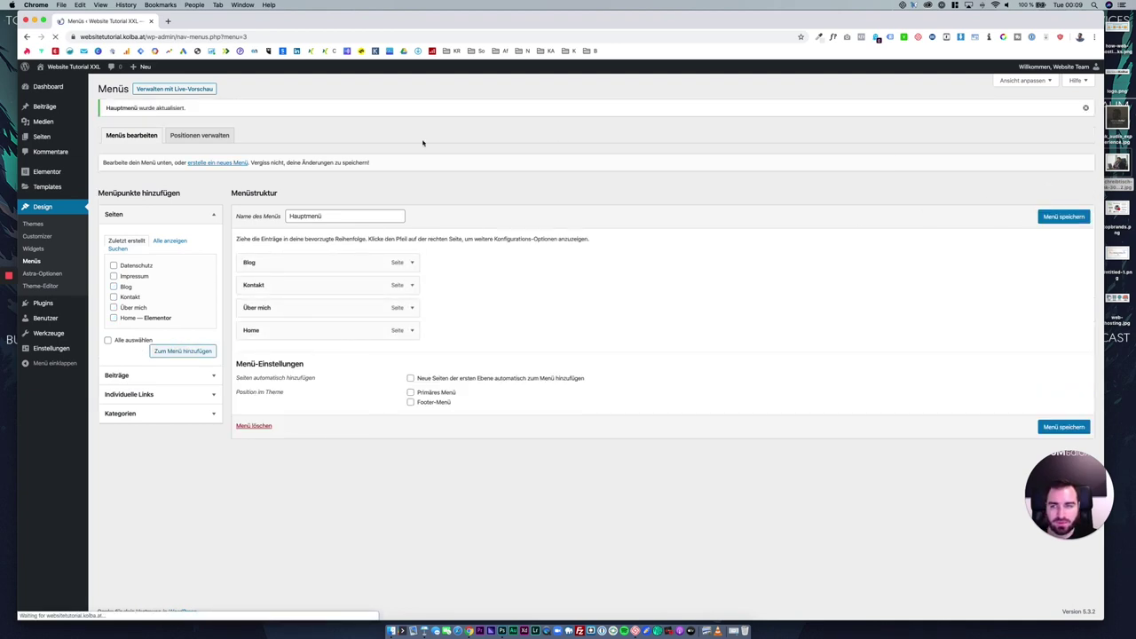
{"action": "right_click", "coordinate": [82, 64]}
{"action": "left_click", "coordinate": [124, 66]}
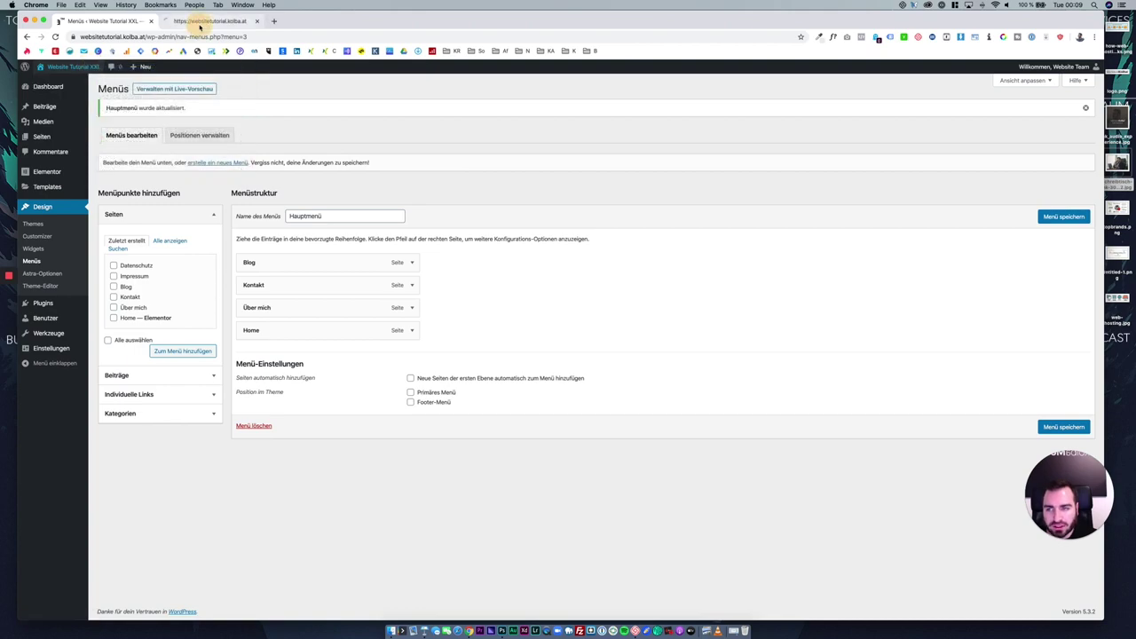
Assign Hauptmenü to the Primäres Menü position and confirm the header on the reloaded site.
{"action": "left_click", "coordinate": [204, 21]}
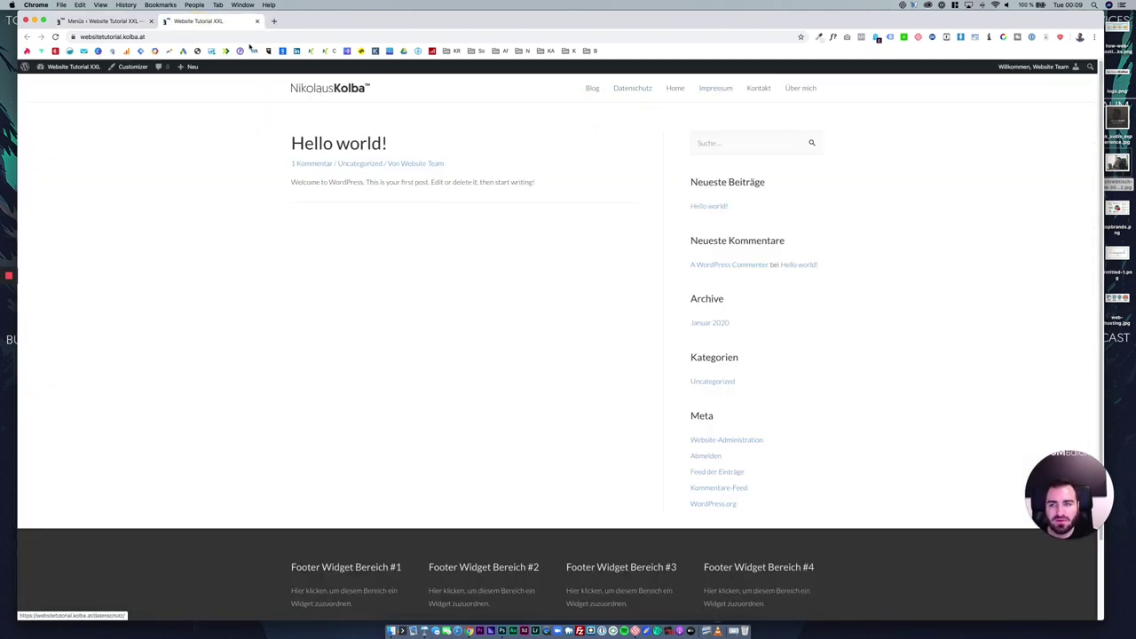
{"action": "left_click", "coordinate": [106, 20]}
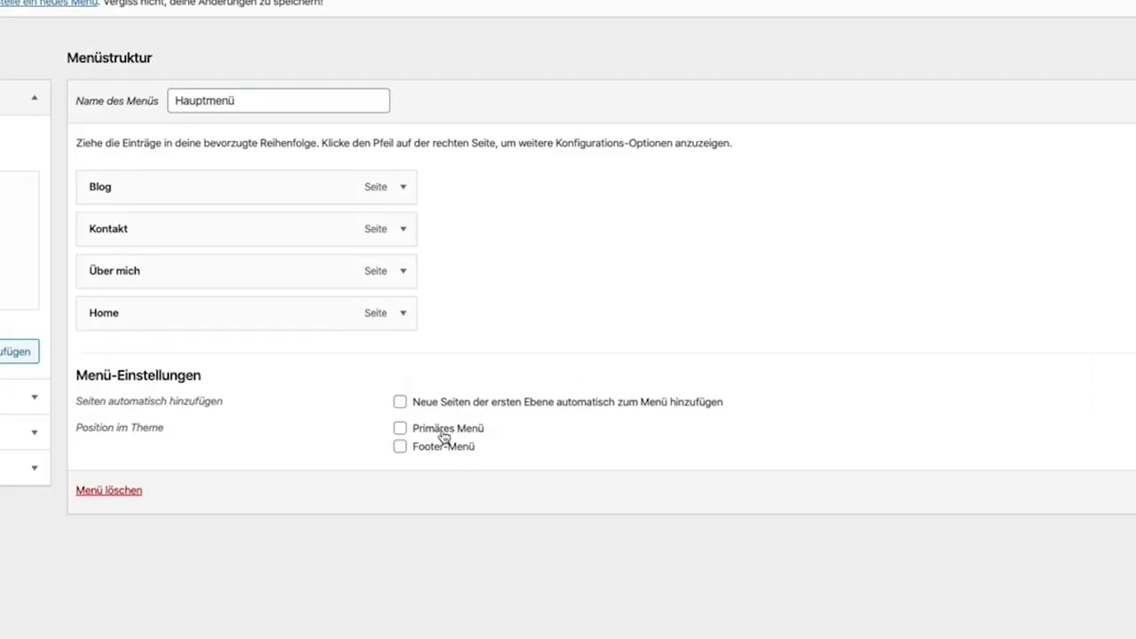
{"action": "left_click", "coordinate": [435, 394]}
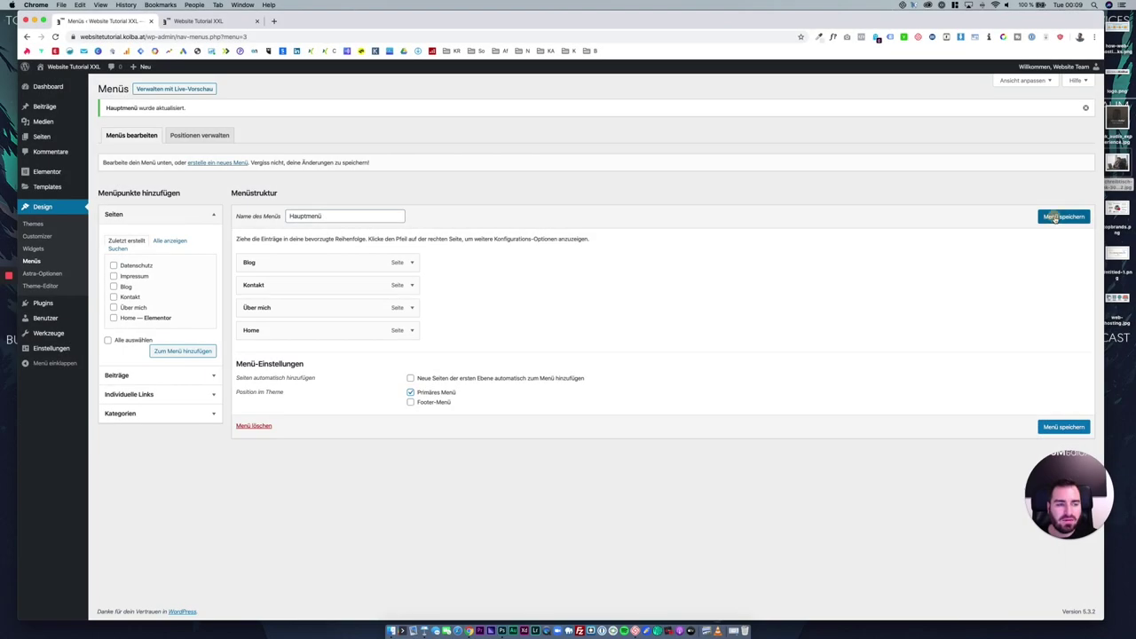
{"action": "left_click", "coordinate": [230, 24]}
{"action": "left_click", "coordinate": [55, 38]}
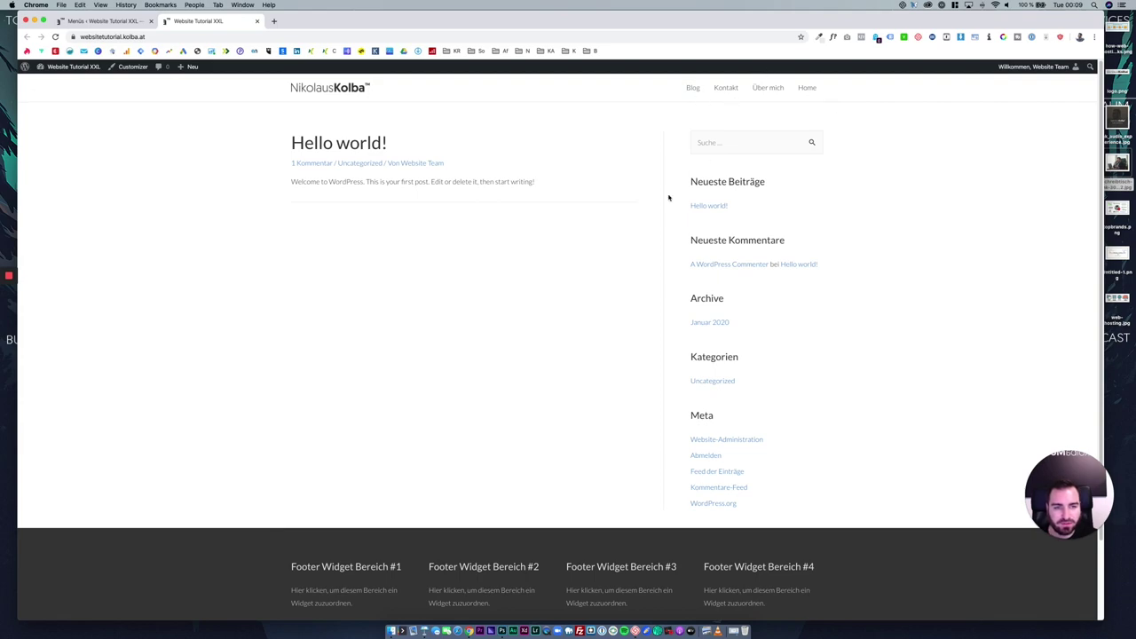
{"action": "scroll", "coordinate": [625, 288], "scroll_direction": "down", "scroll_amount": 3}
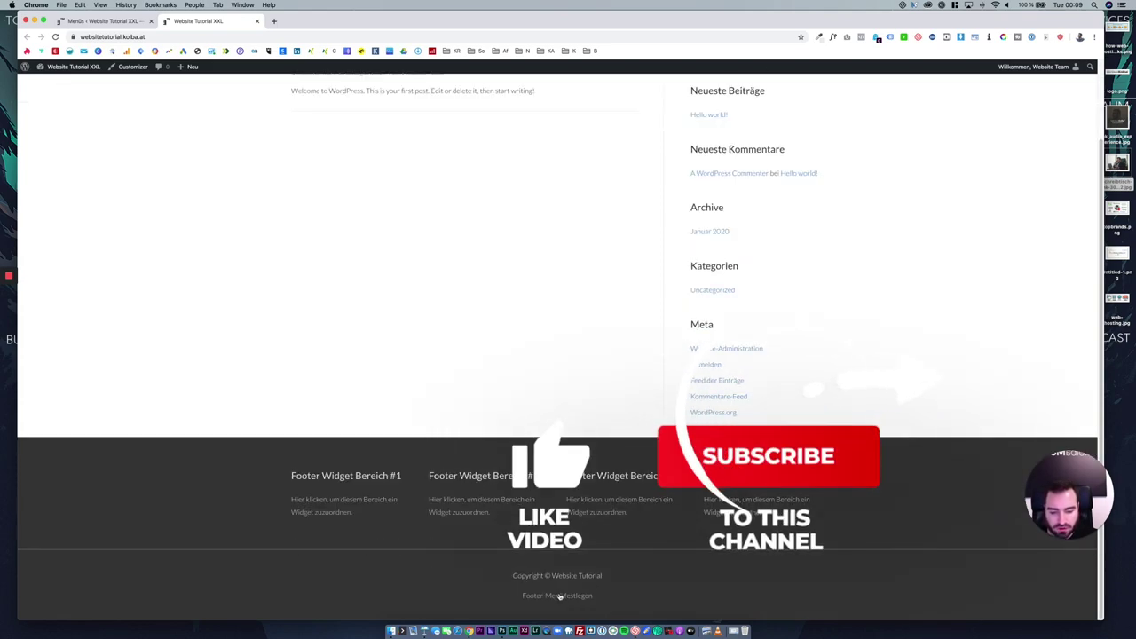
{"action": "scroll", "coordinate": [685, 86], "scroll_direction": "up", "scroll_amount": 3}
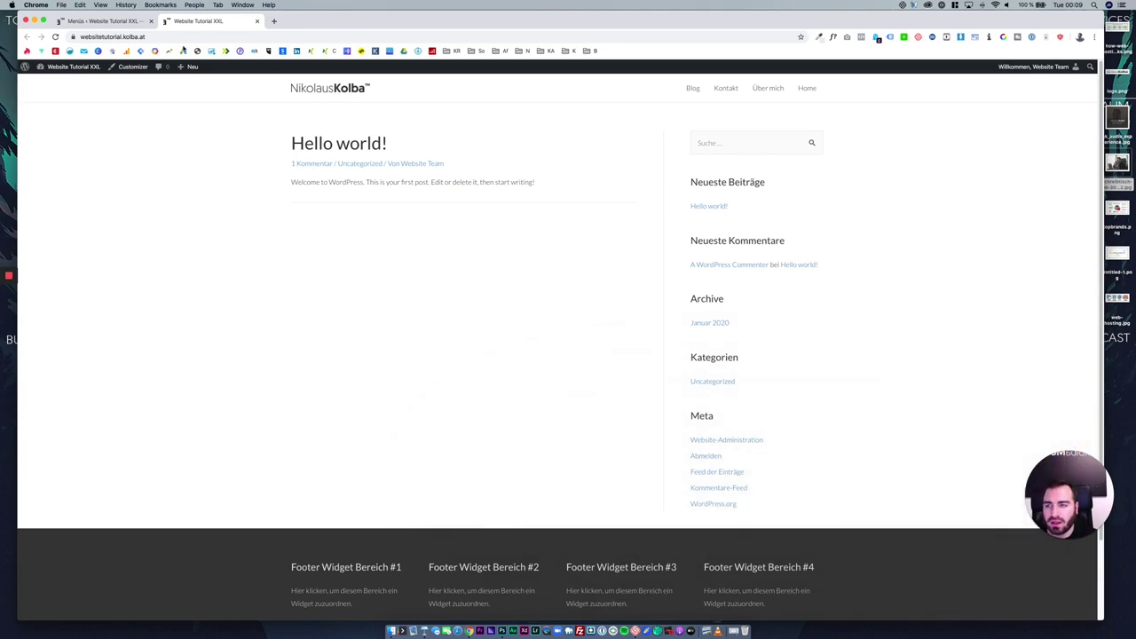
{"action": "left_click", "coordinate": [139, 26]}
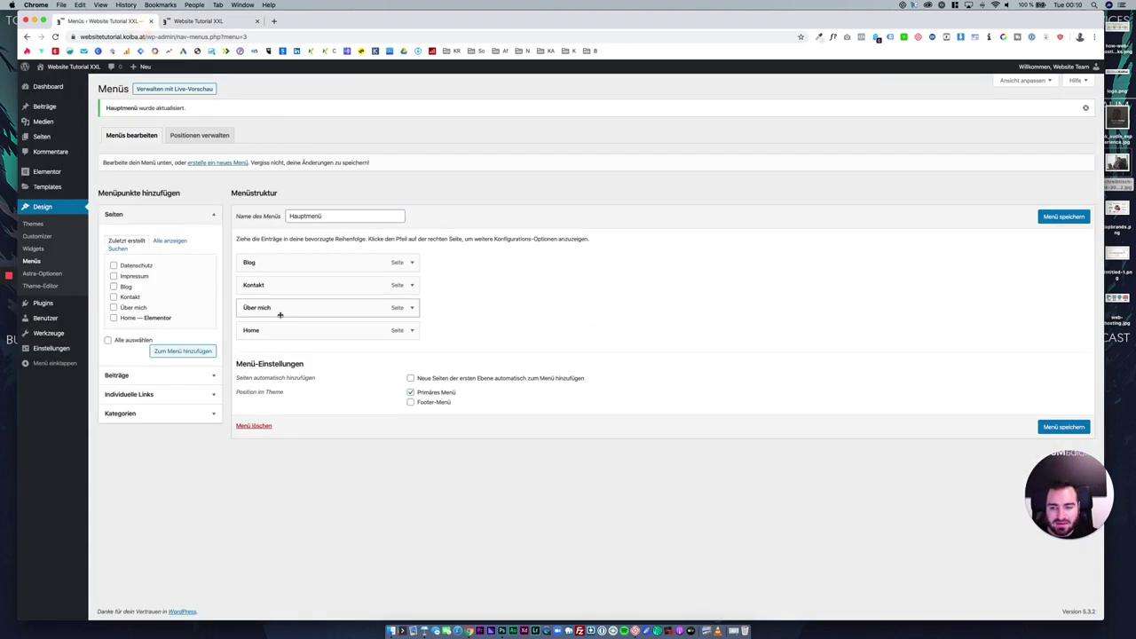
Reorder the menu to Home, Über mich, Blog, with Kontakt nested under Blog, and save.
{"action": "left_click_drag", "start_coordinate": [279, 330], "coordinate": [284, 260]}
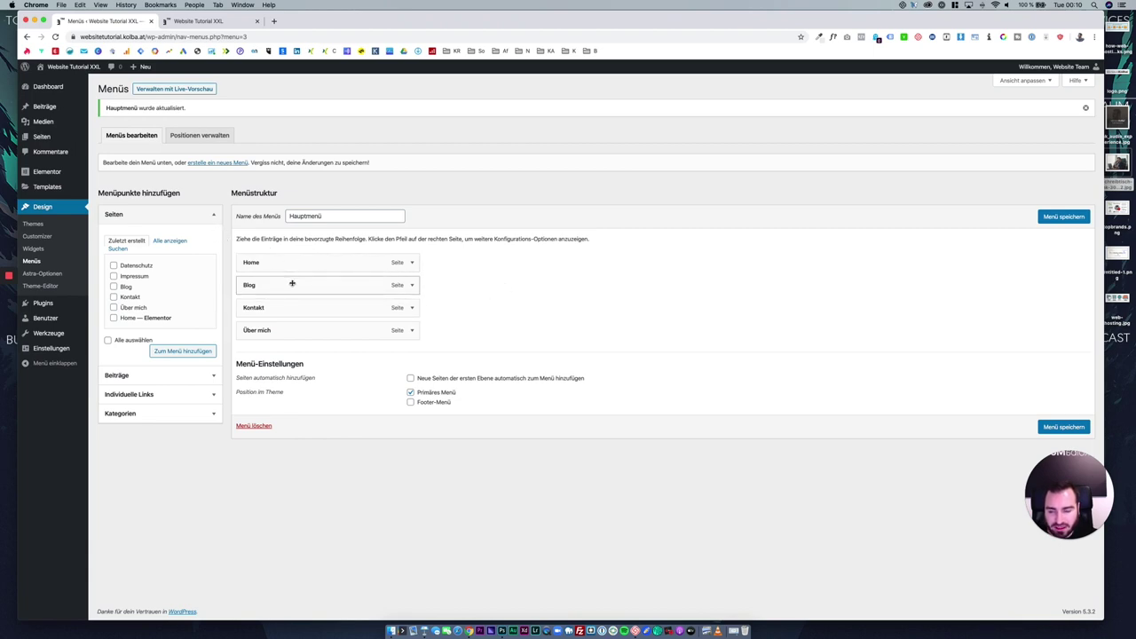
{"action": "left_click_drag", "start_coordinate": [293, 329], "coordinate": [304, 284]}
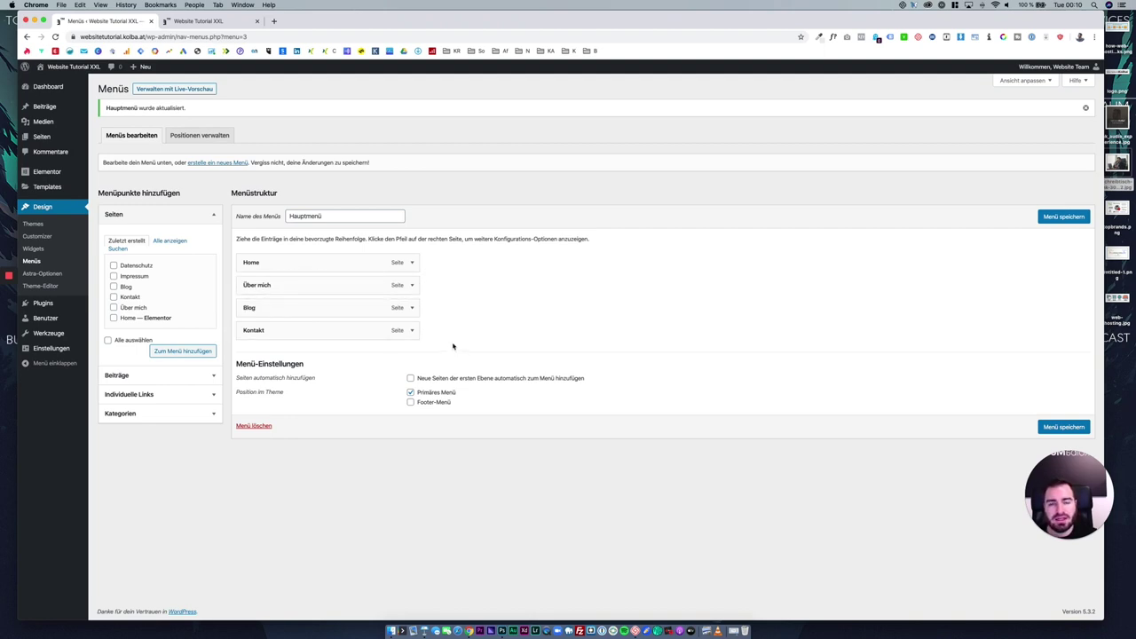
{"action": "left_click_drag", "start_coordinate": [296, 329], "coordinate": [446, 333]}
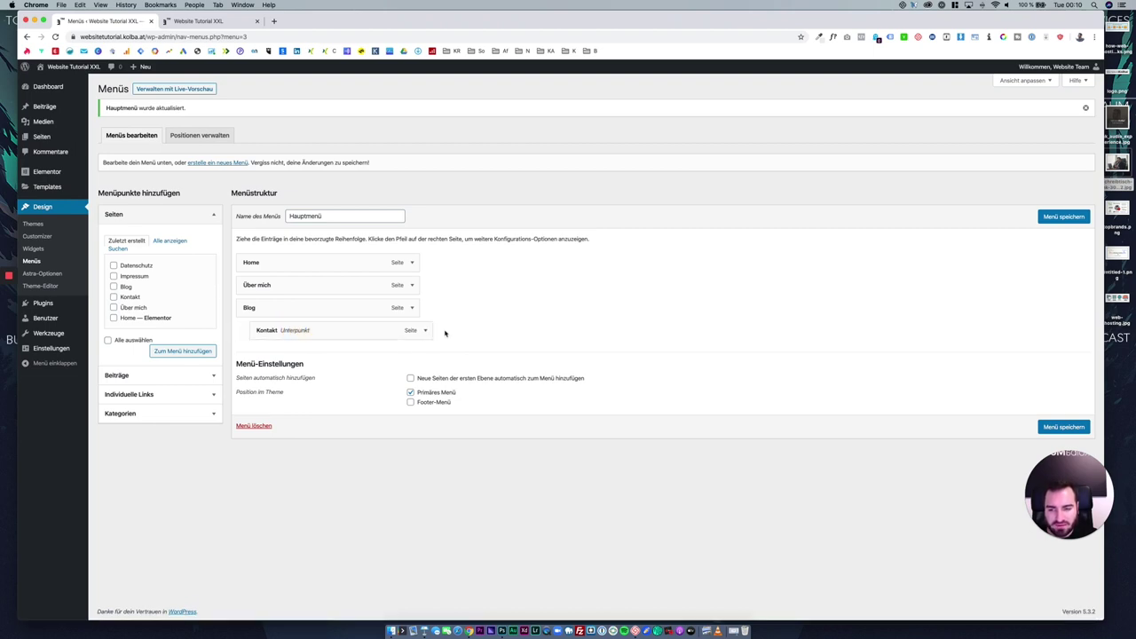
{"action": "left_click", "coordinate": [1045, 217]}
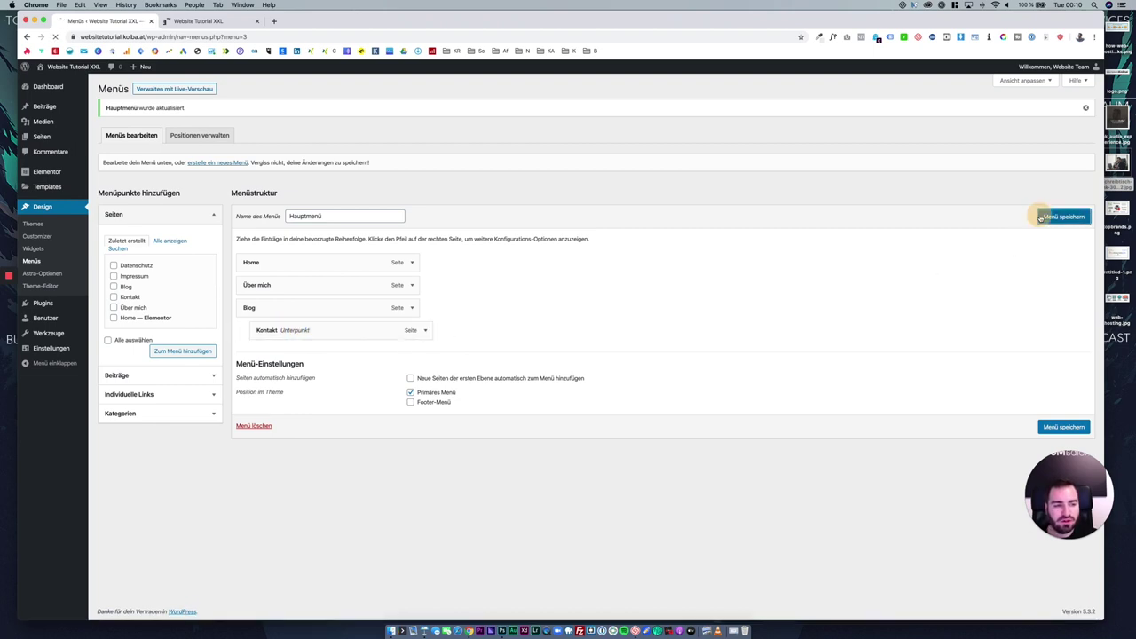
Check the new order on the reloaded site, then move Kontakt back to top level.
{"action": "left_click", "coordinate": [229, 21]}
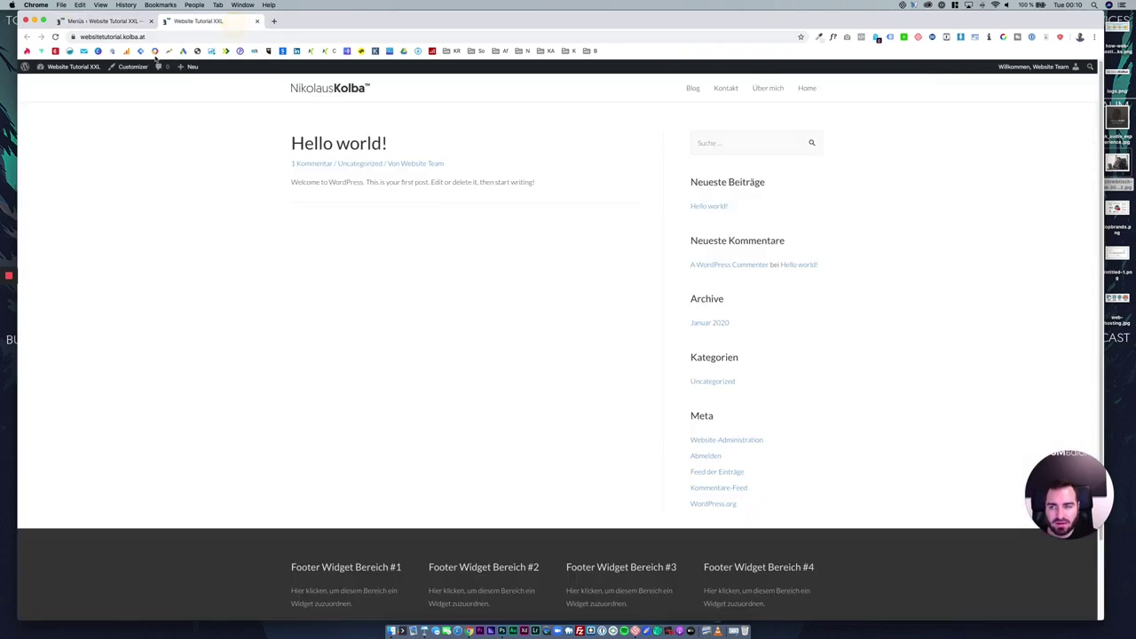
{"action": "left_click", "coordinate": [56, 37]}
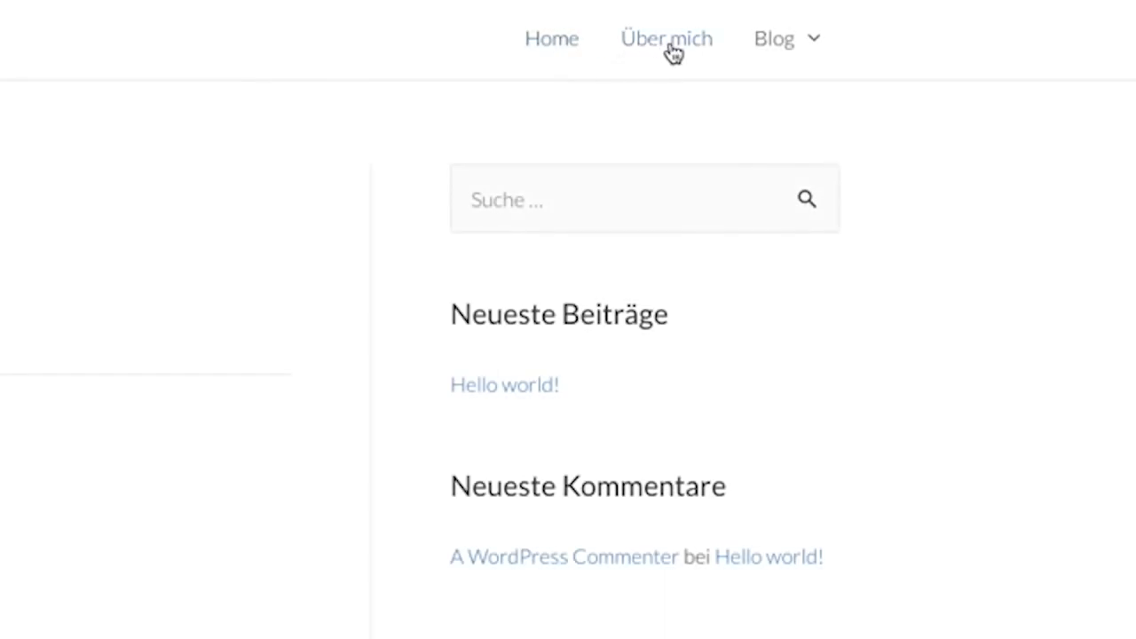
{"action": "mouse_move", "coordinate": [798, 93]}
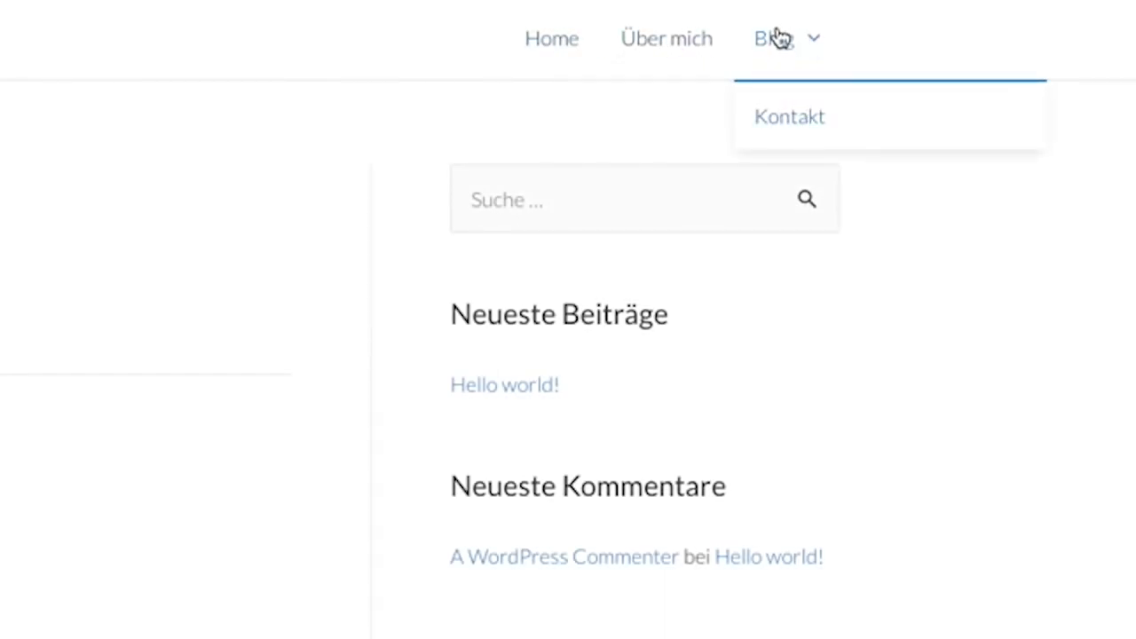
{"action": "mouse_move", "coordinate": [746, 55]}
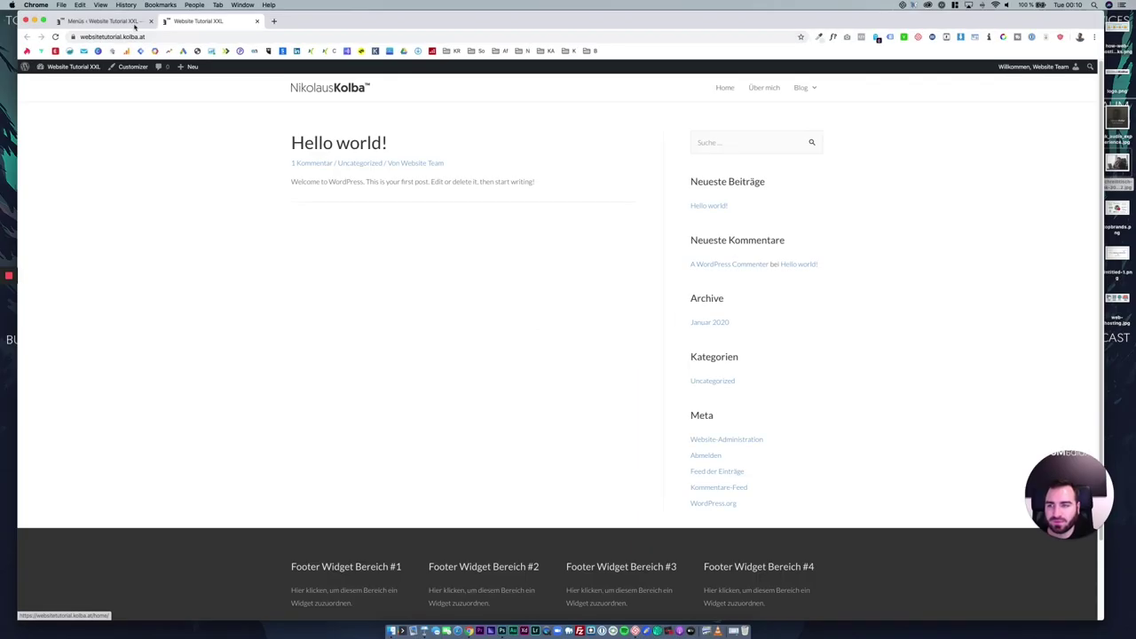
{"action": "left_click", "coordinate": [104, 19]}
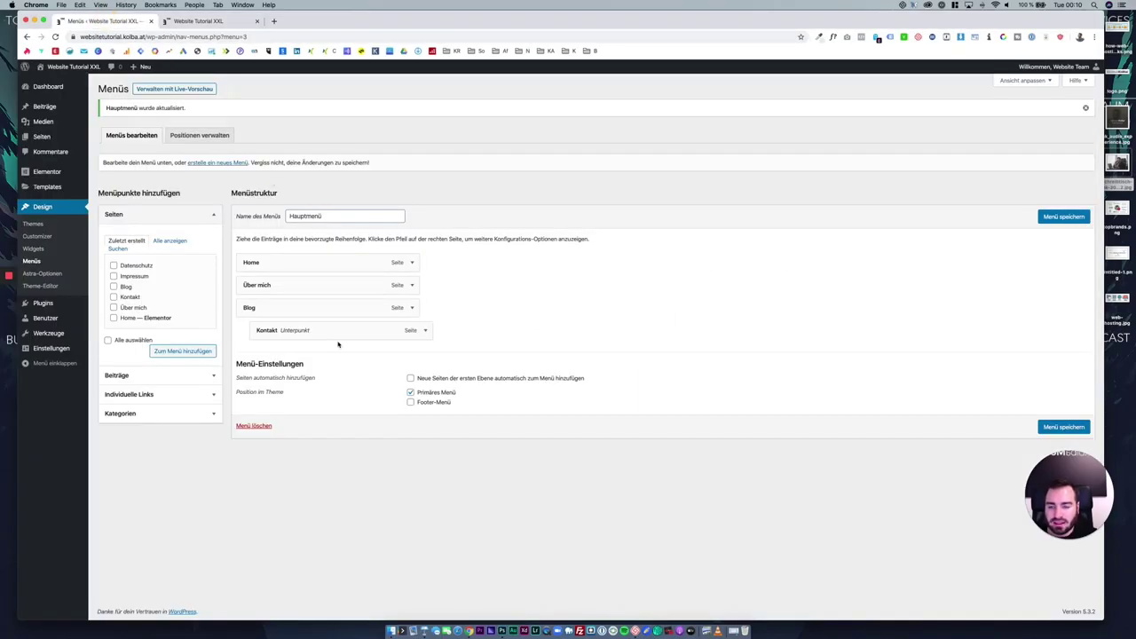
{"action": "mouse_move", "coordinate": [337, 343]}
{"action": "left_mouse_down"}
{"action": "mouse_move", "coordinate": [315, 333]}
{"action": "mouse_move", "coordinate": [338, 340]}
{"action": "left_mouse_up"}
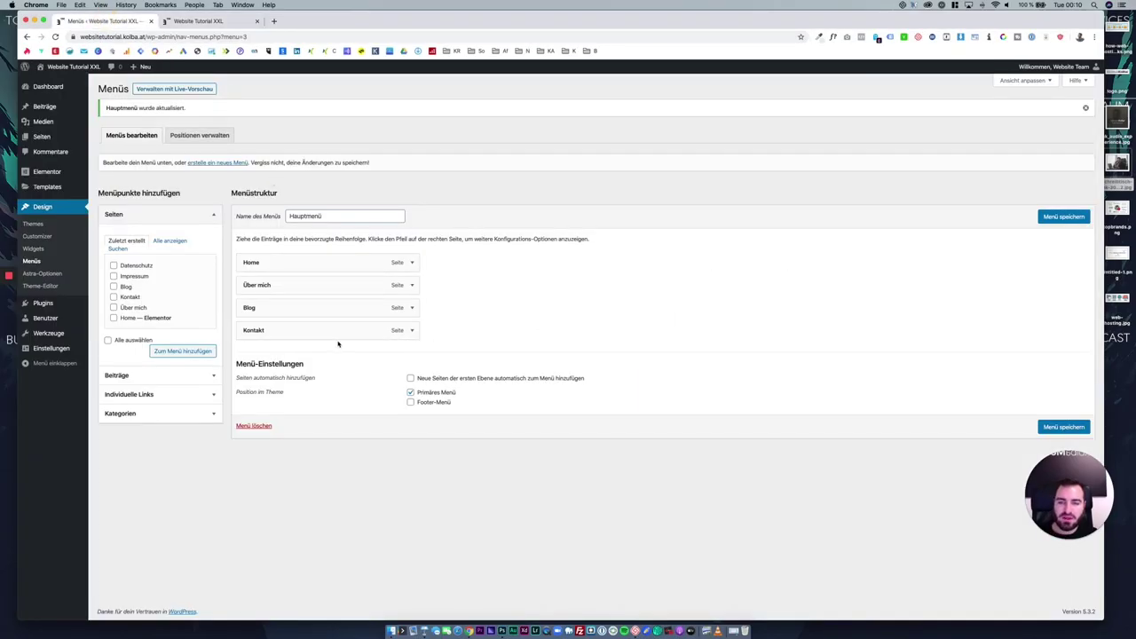
Enable the Linkziel option in Ansicht anpassen and review the Über mich item's settings.
{"action": "left_click", "coordinate": [187, 219]}
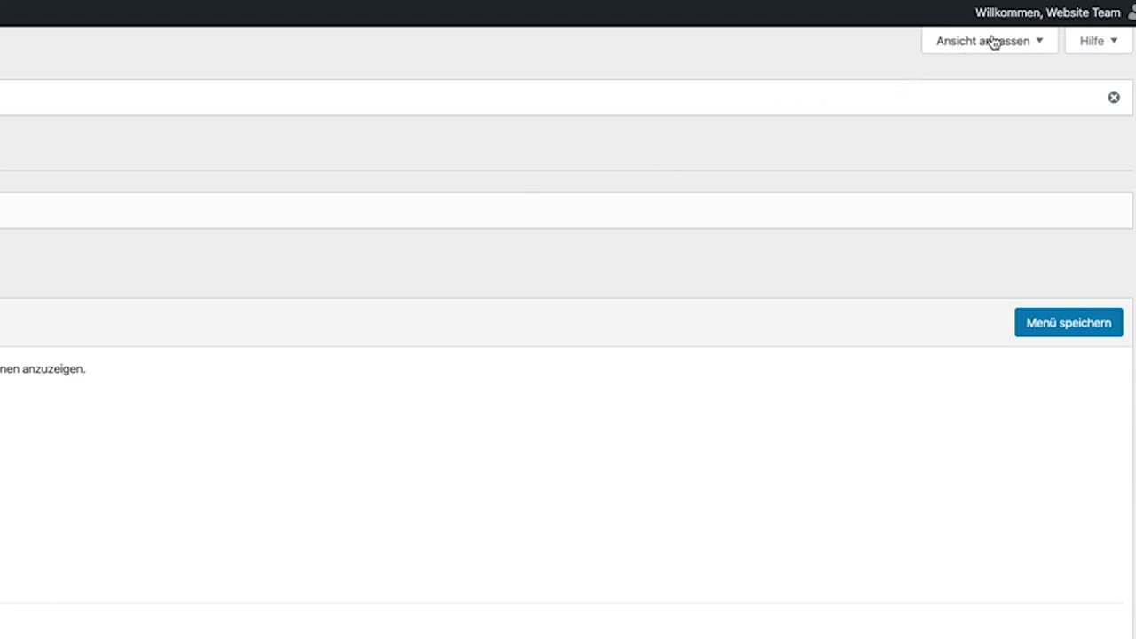
{"action": "left_click", "coordinate": [993, 42]}
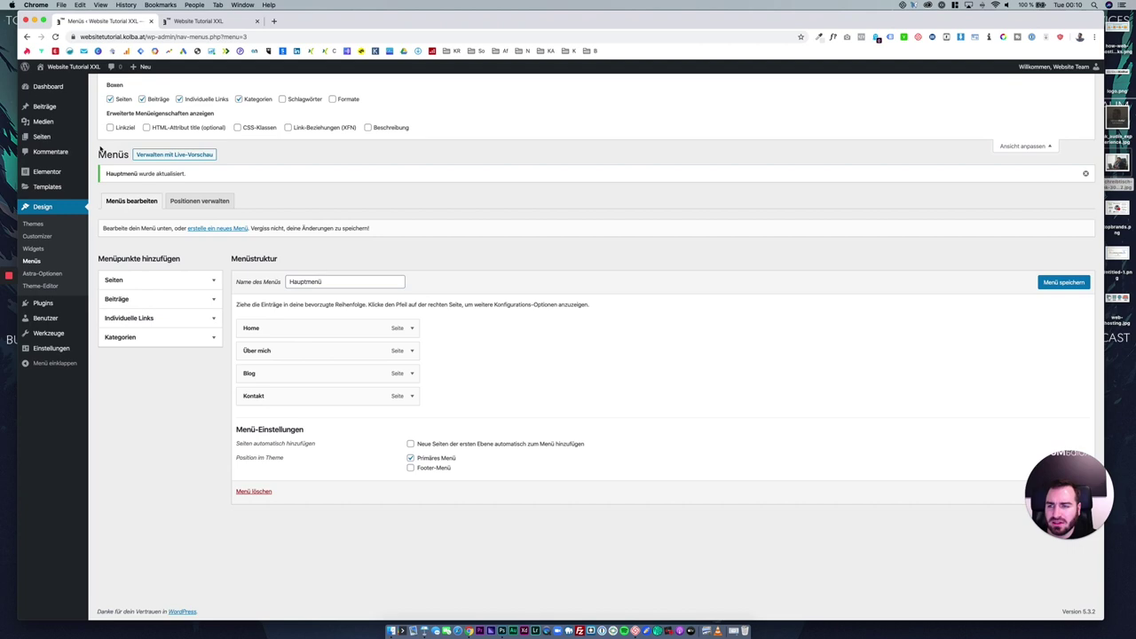
{"action": "left_click", "coordinate": [124, 130]}
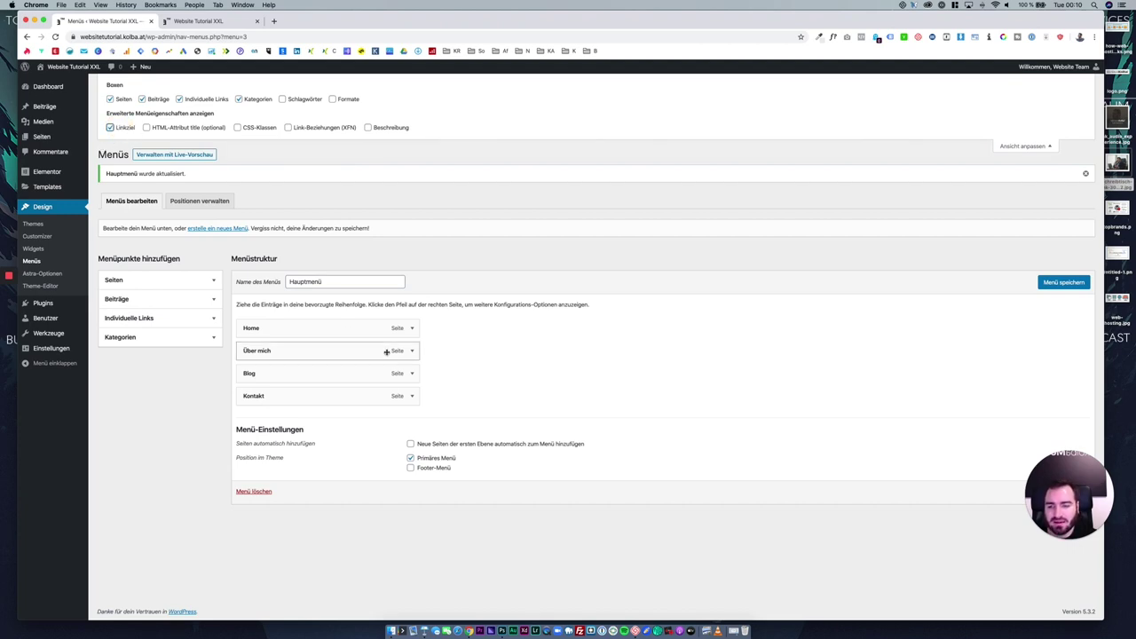
{"action": "left_click", "coordinate": [413, 351]}
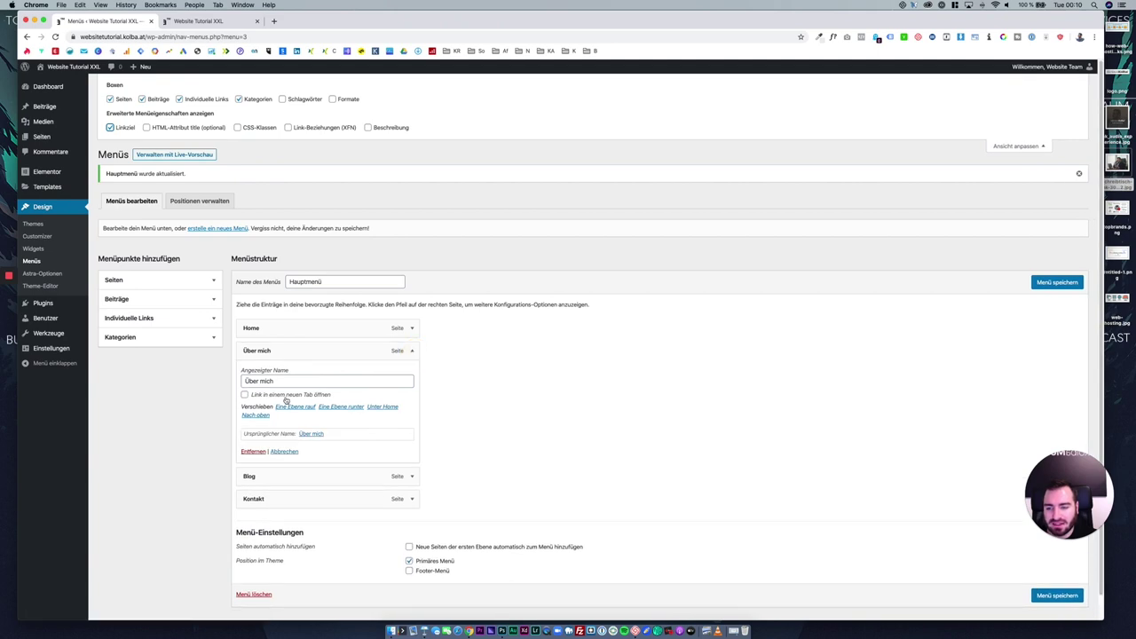
{"action": "left_click", "coordinate": [412, 351]}
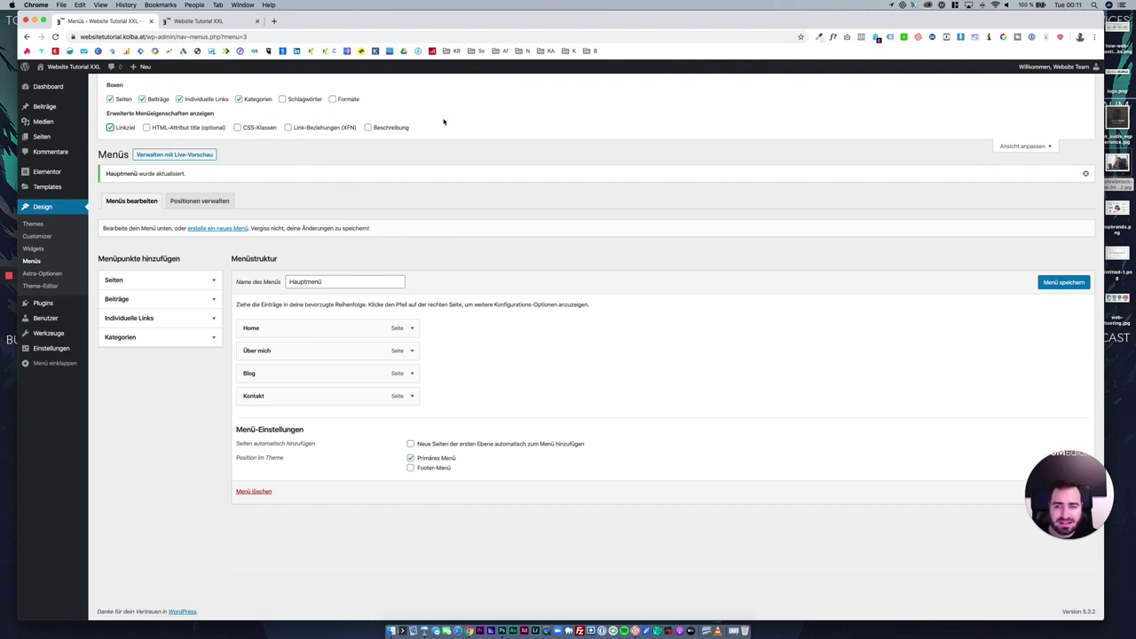
{"action": "left_click", "coordinate": [1022, 146]}
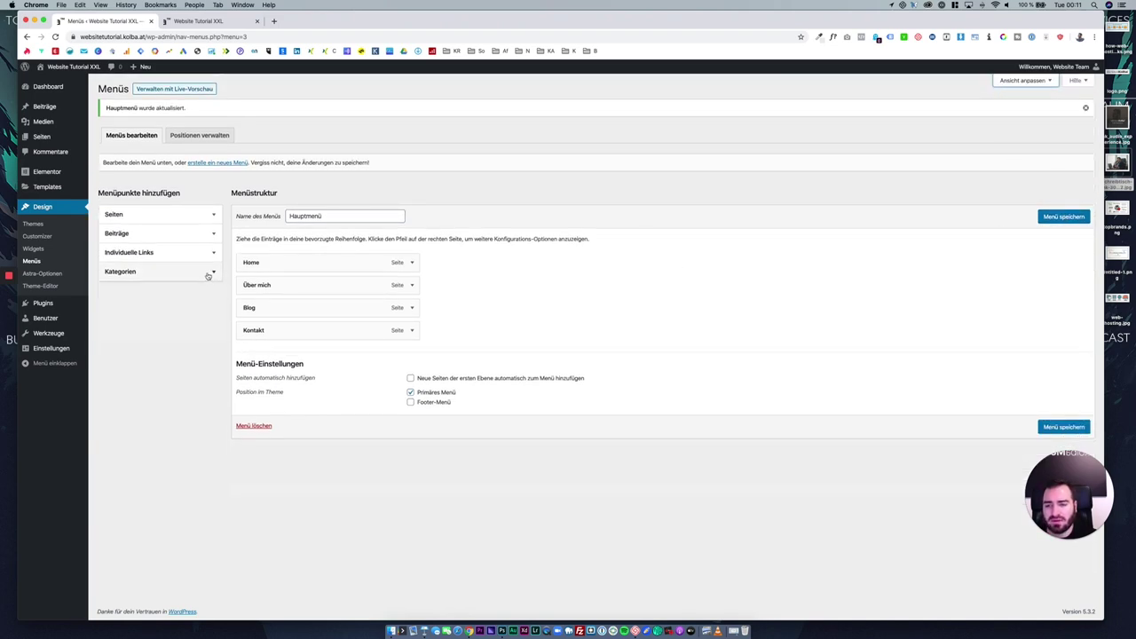
Add the Hello world! post to the Hauptmenü.
{"action": "left_click", "coordinate": [211, 234]}
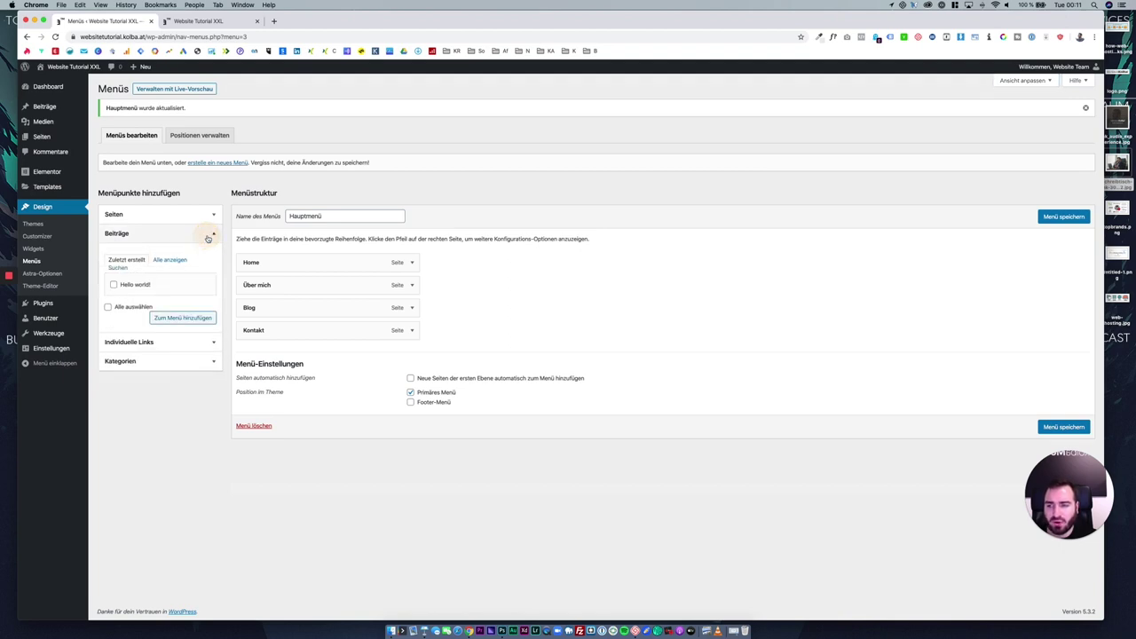
{"action": "left_click", "coordinate": [133, 284]}
{"action": "left_click", "coordinate": [188, 318]}
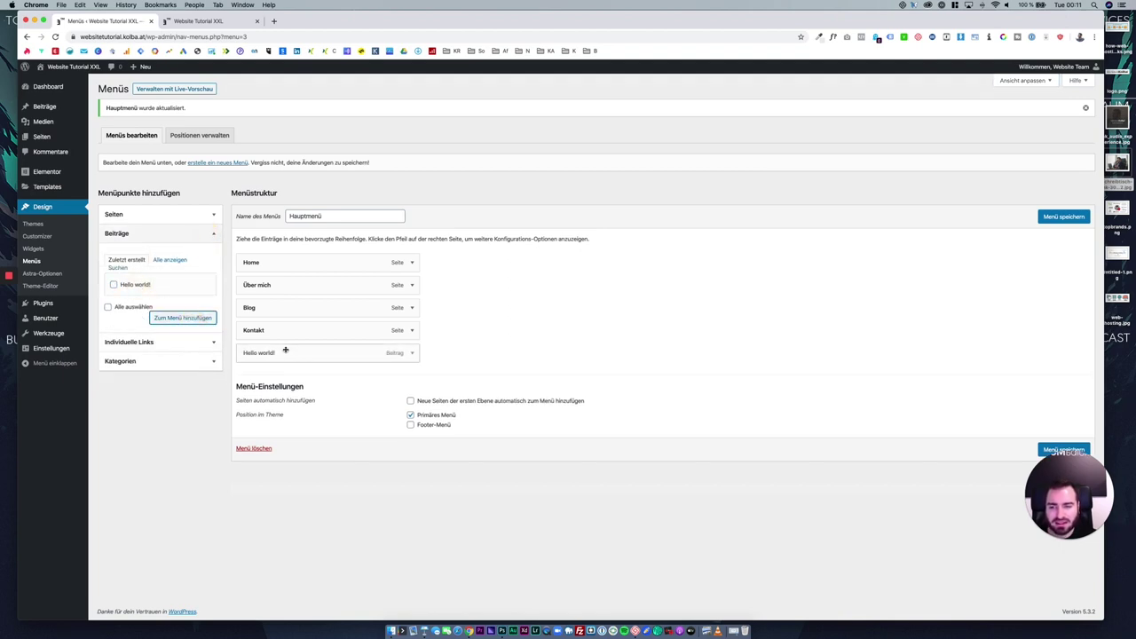
{"action": "left_click", "coordinate": [211, 342]}
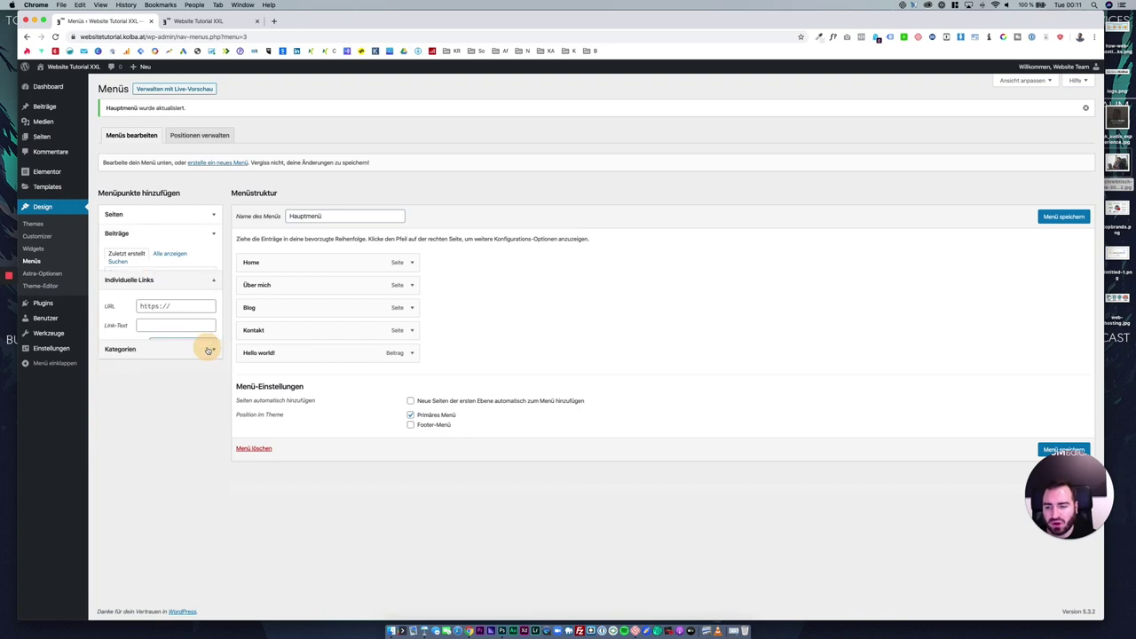
{"action": "triple_click", "coordinate": [169, 280]}
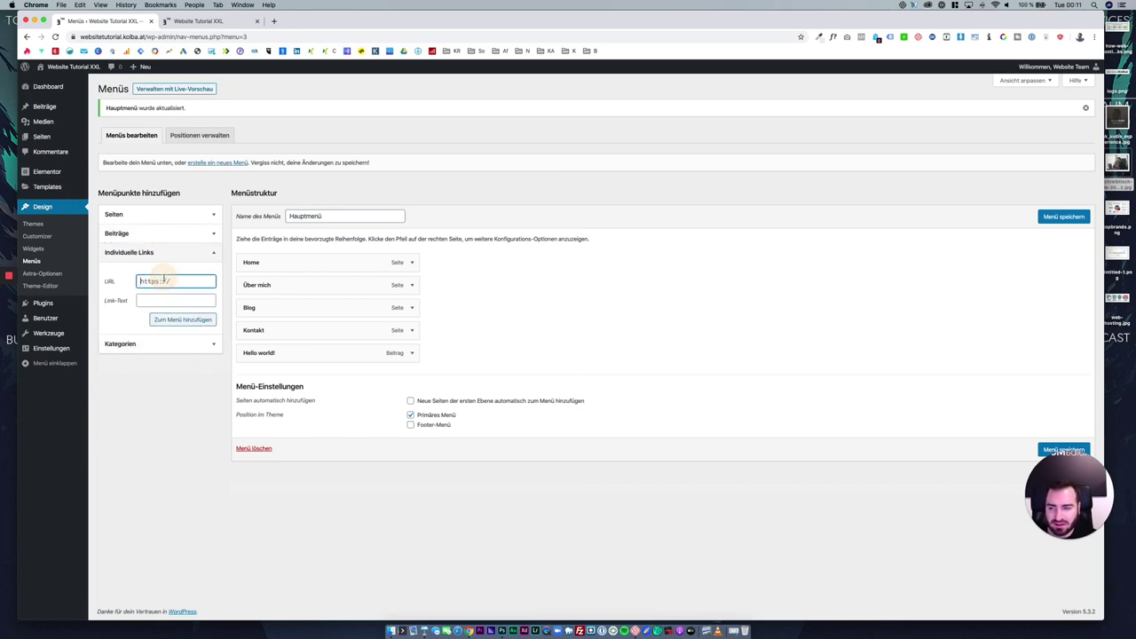
{"action": "type", "text": "#"}
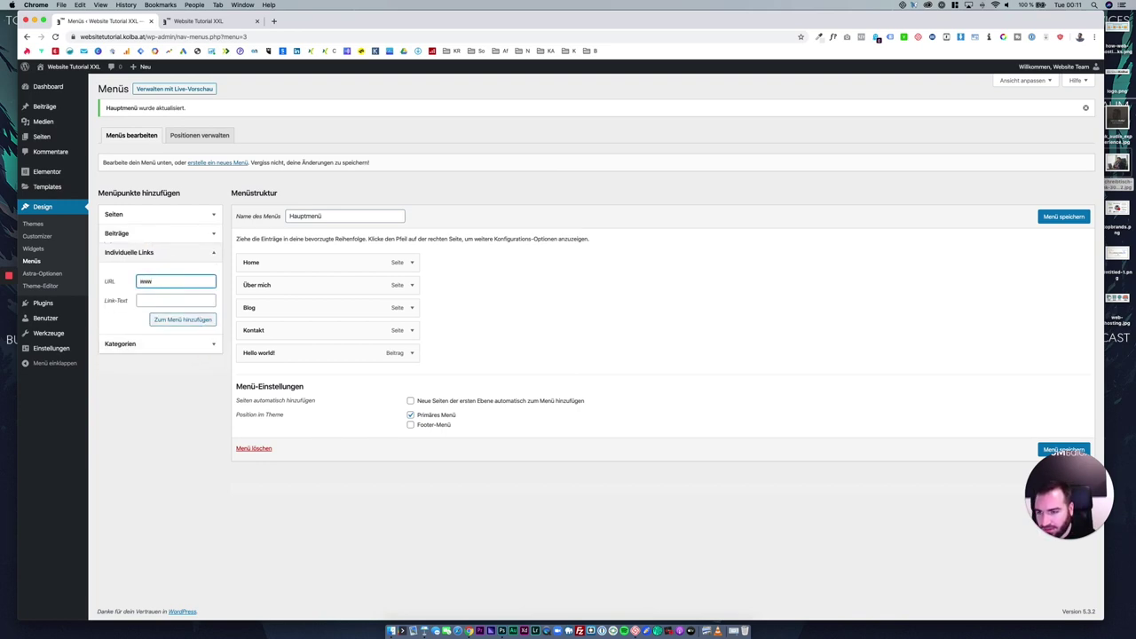
{"action": "type", "text": "ww.googe"}
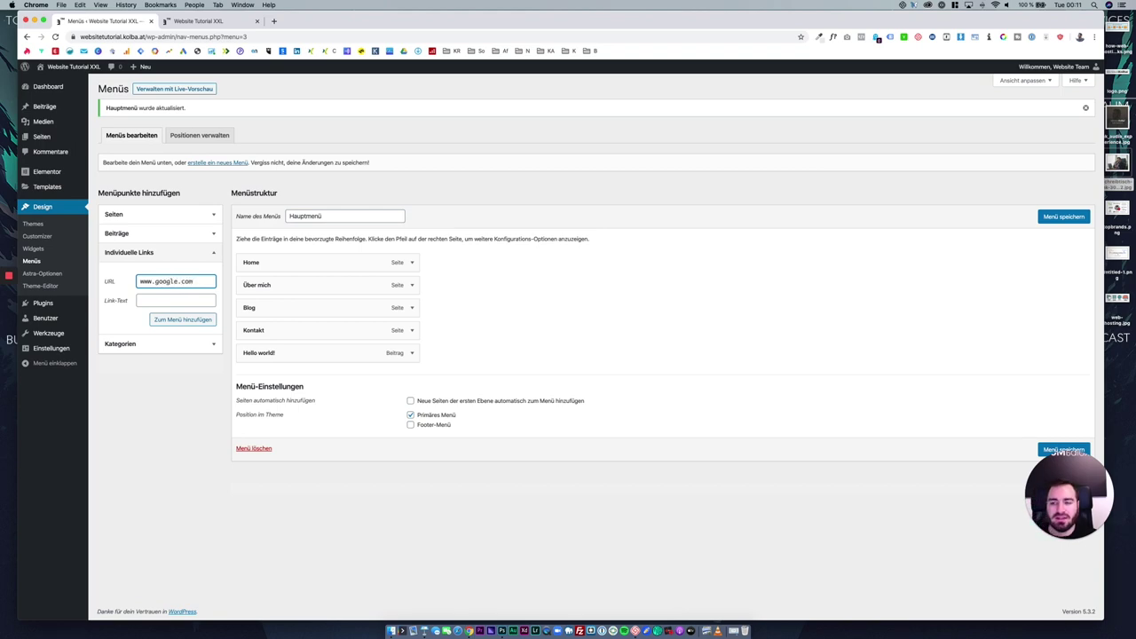
{"action": "left_click", "coordinate": [141, 299]}
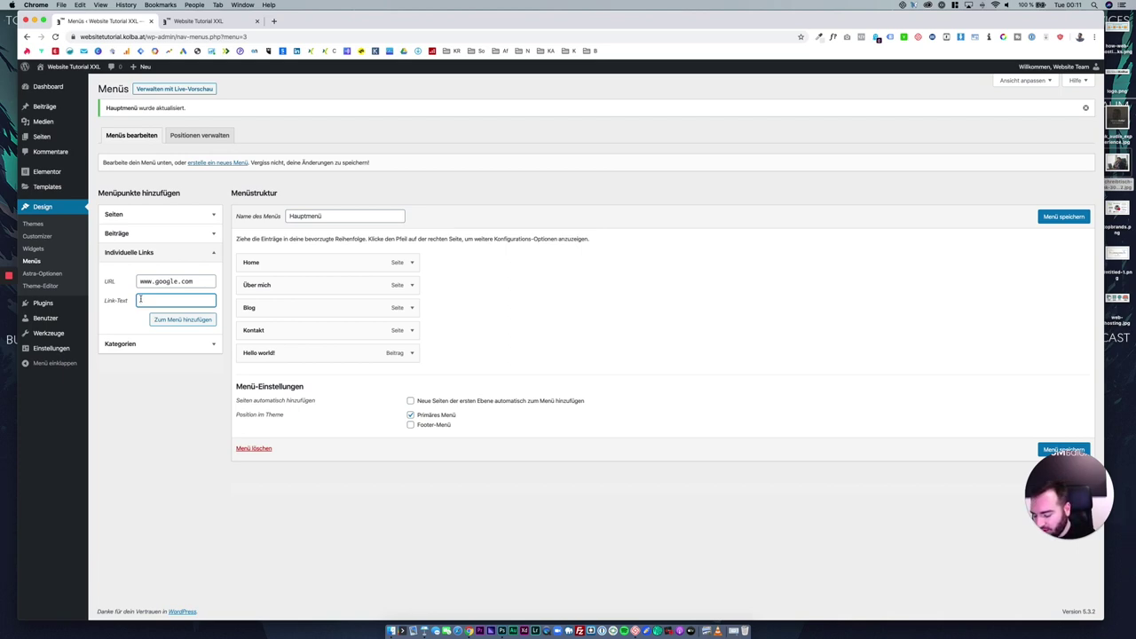
{"action": "type", "text": "Zu google"}
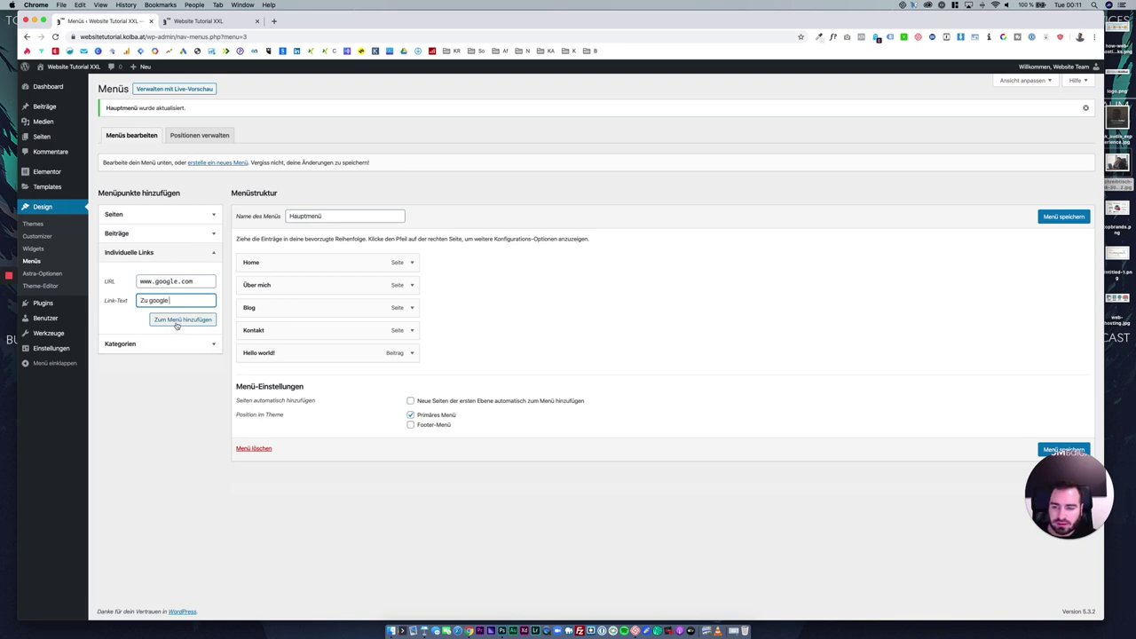
{"action": "left_click", "coordinate": [179, 319]}
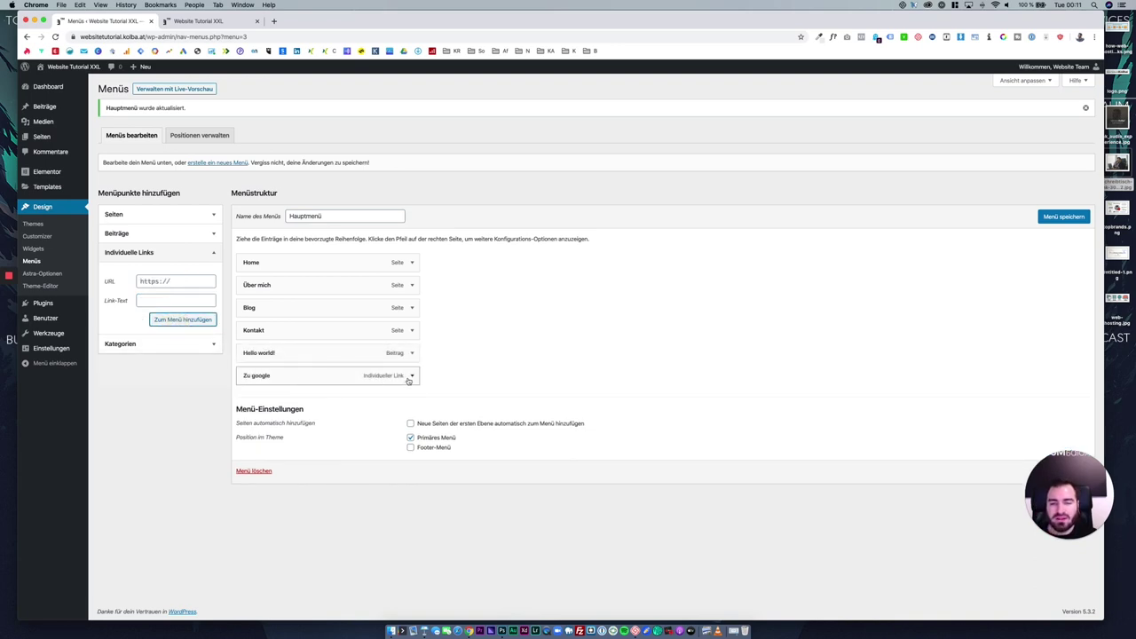
Set the Zu google link to open in a new tab.
{"action": "left_click", "coordinate": [413, 376]}
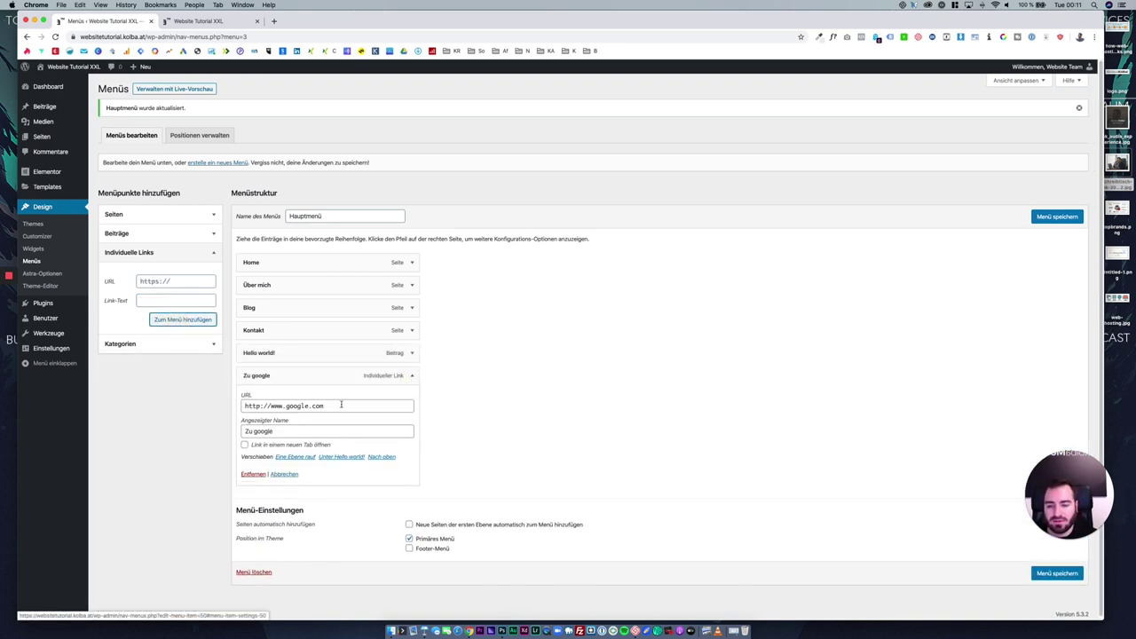
{"action": "left_click", "coordinate": [256, 446]}
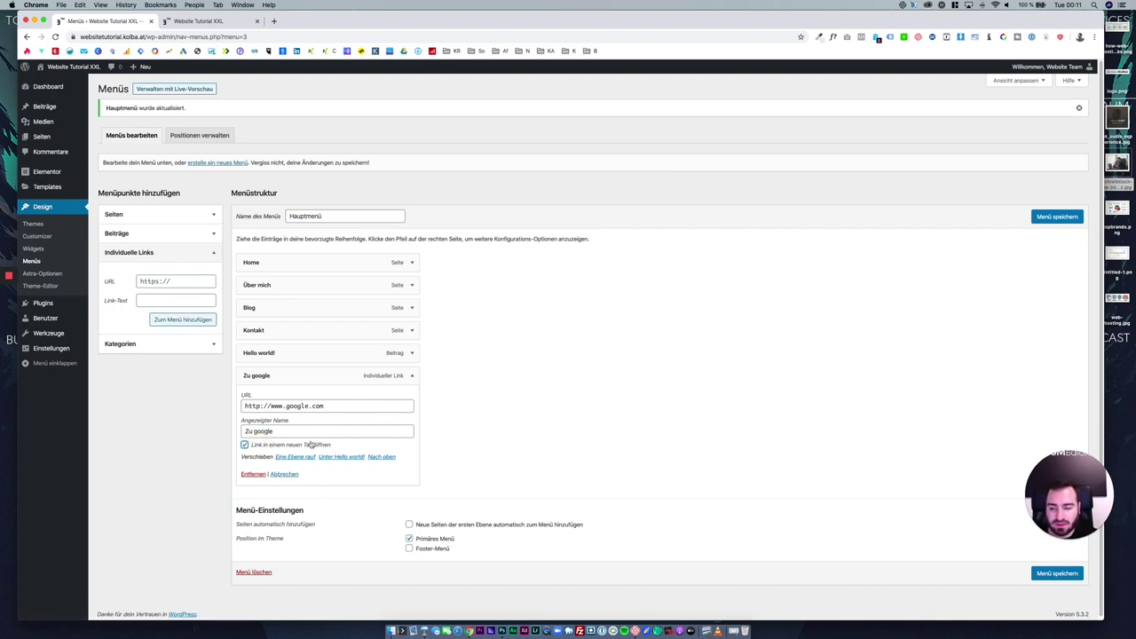
{"action": "left_click", "coordinate": [411, 376]}
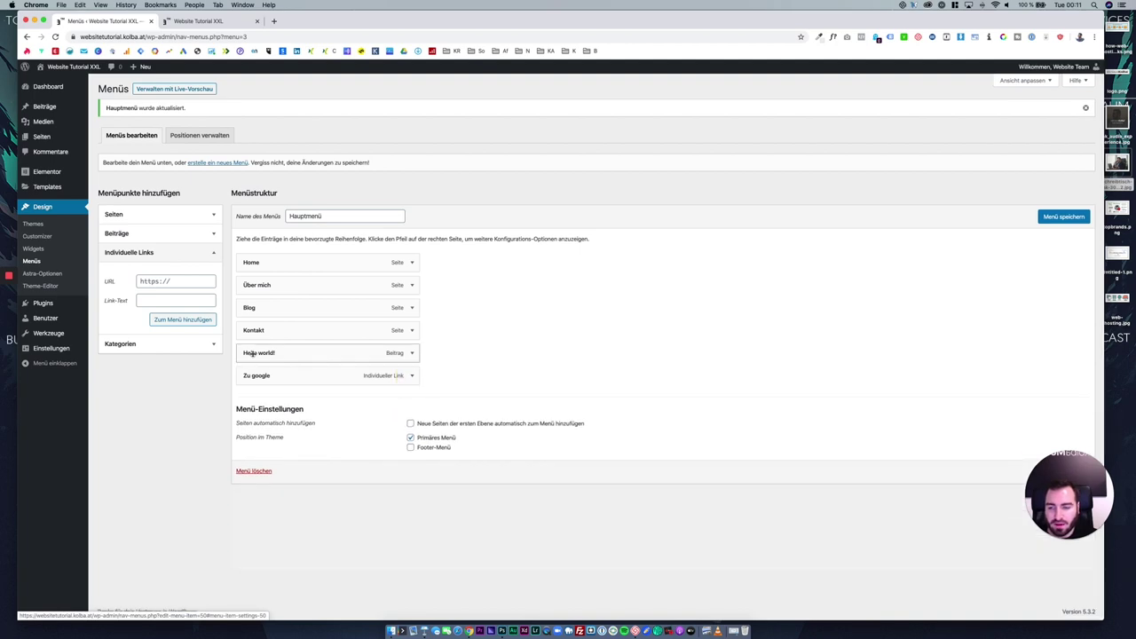
Add the Uncategorized category, nest it under Blog, and save the menu.
{"action": "left_click", "coordinate": [186, 343]}
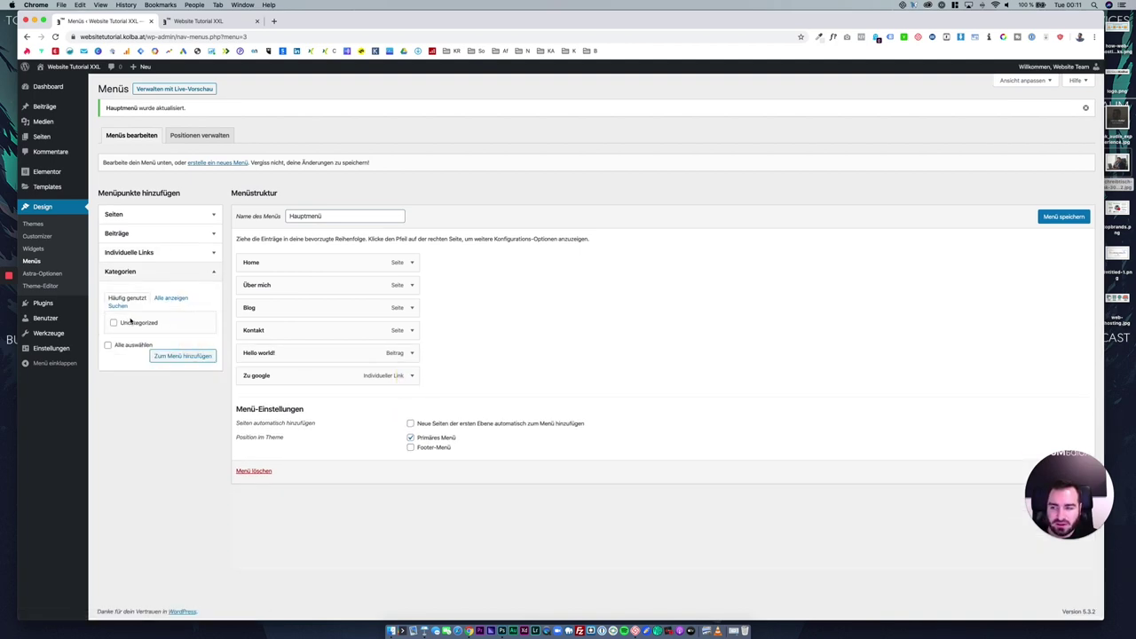
{"action": "mouse_move", "coordinate": [67, 111]}
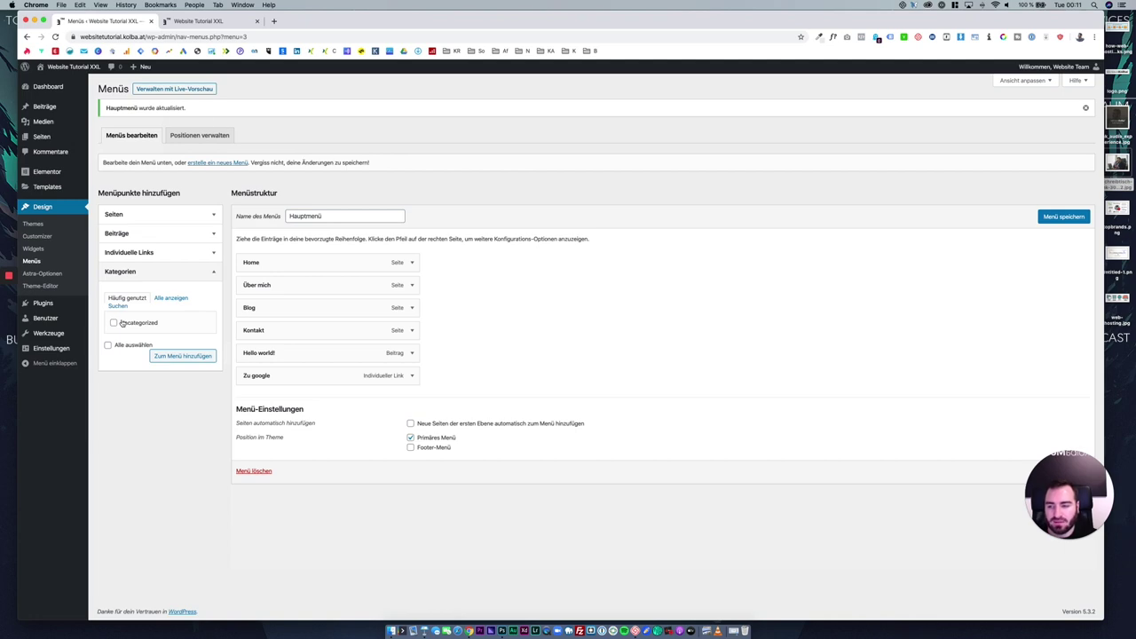
{"action": "left_click", "coordinate": [121, 323]}
{"action": "left_click", "coordinate": [183, 356]}
{"action": "left_click_drag", "start_coordinate": [294, 399], "coordinate": [346, 324]}
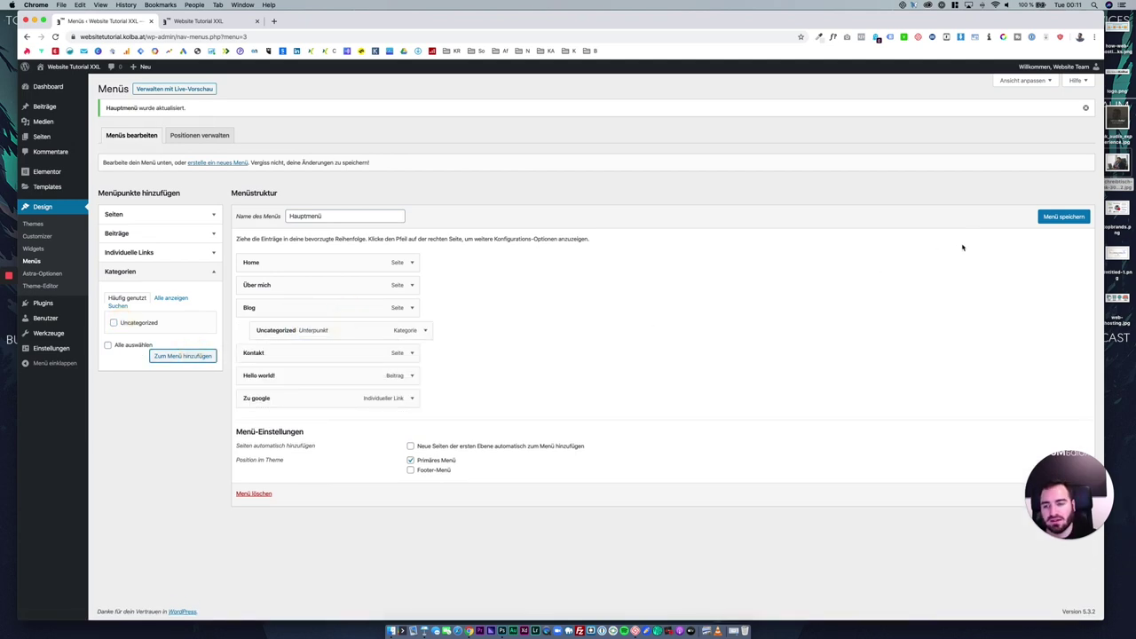
{"action": "left_click", "coordinate": [1064, 218]}
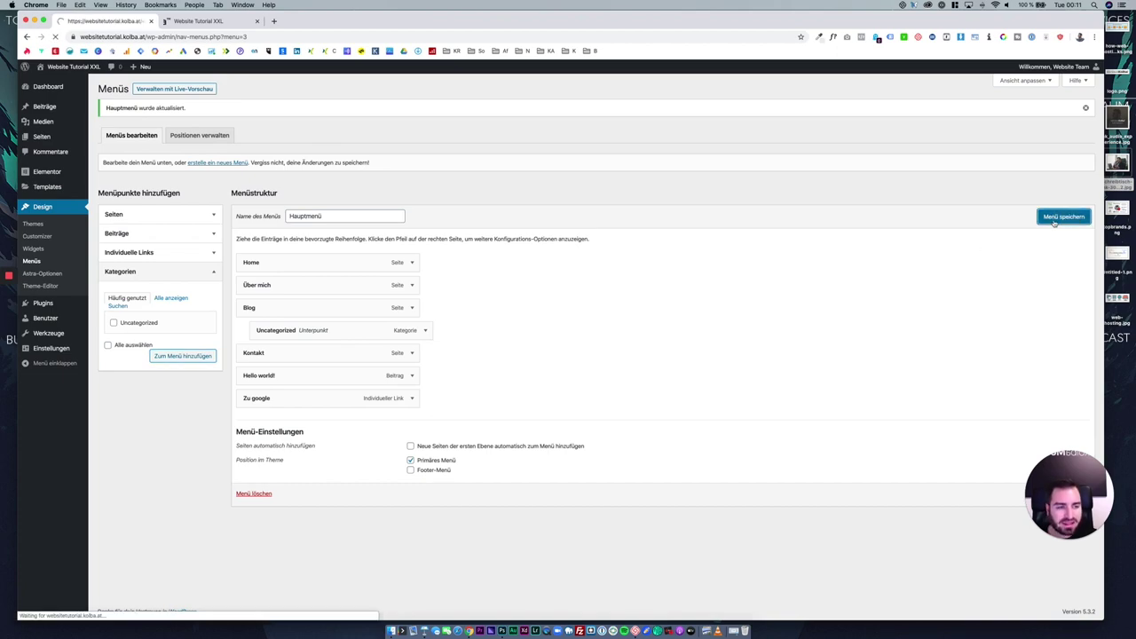
Reload the live site and open the Blog > Uncategorized category page.
{"action": "left_click", "coordinate": [233, 22]}
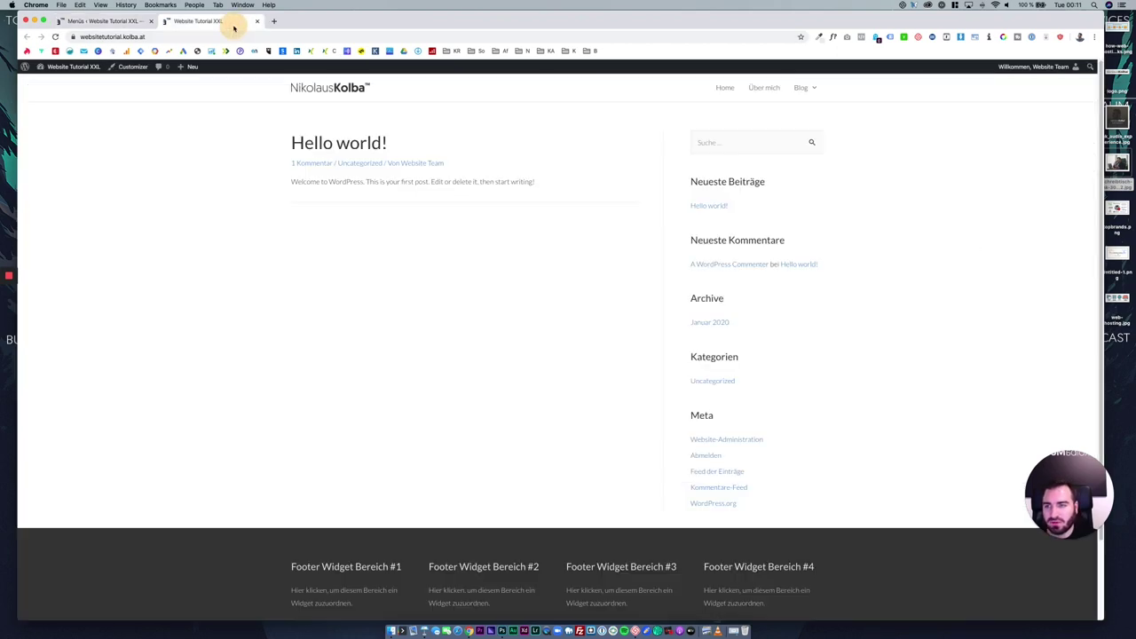
{"action": "left_click", "coordinate": [55, 37]}
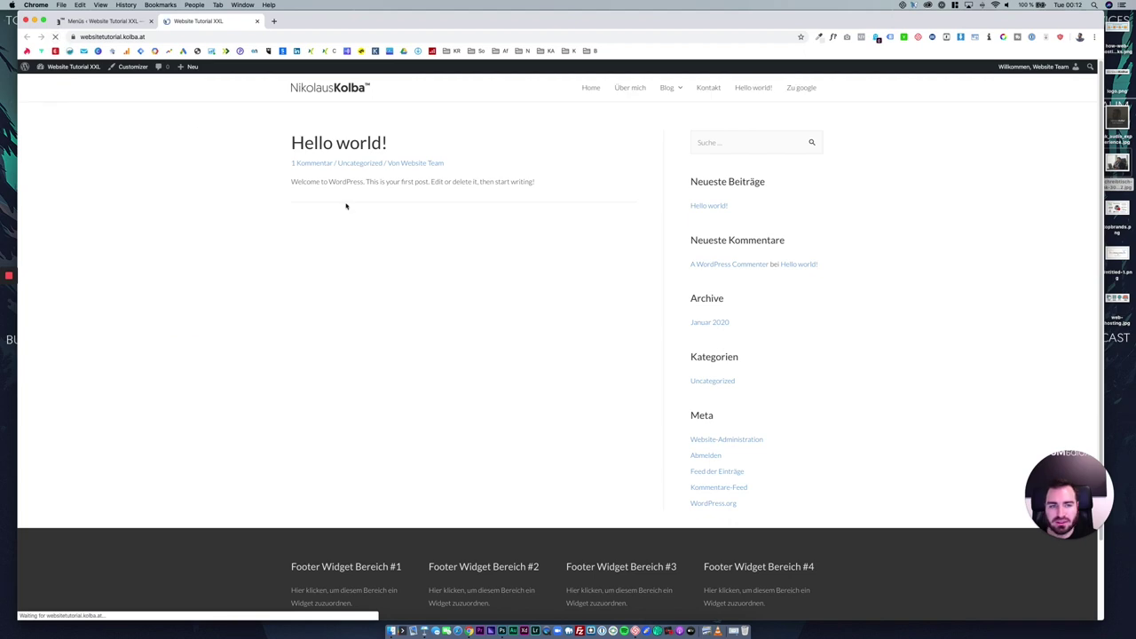
{"action": "mouse_move", "coordinate": [670, 92]}
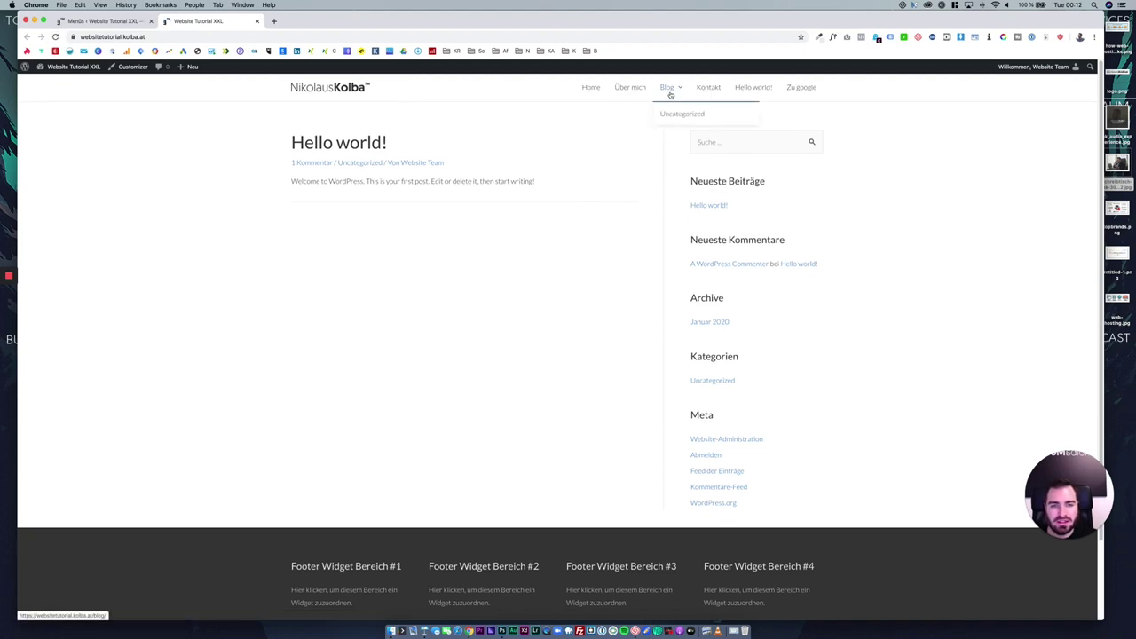
{"action": "left_click", "coordinate": [674, 114]}
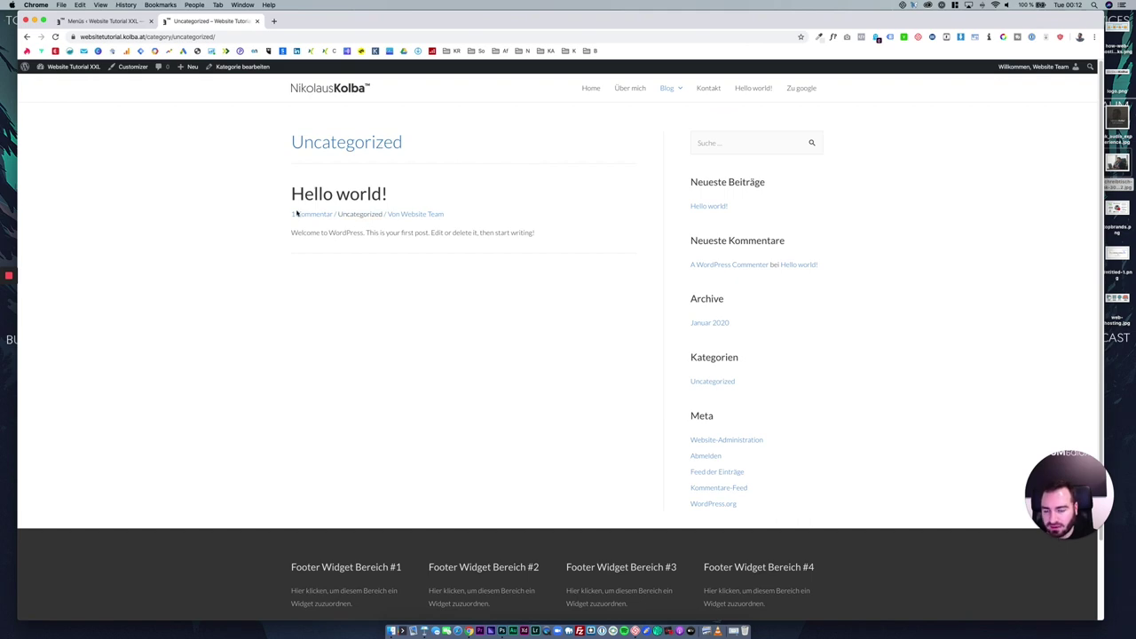
Try the Kontakt, Home, Über mich and Zu google links, then close the Google tab.
{"action": "left_click", "coordinate": [710, 89]}
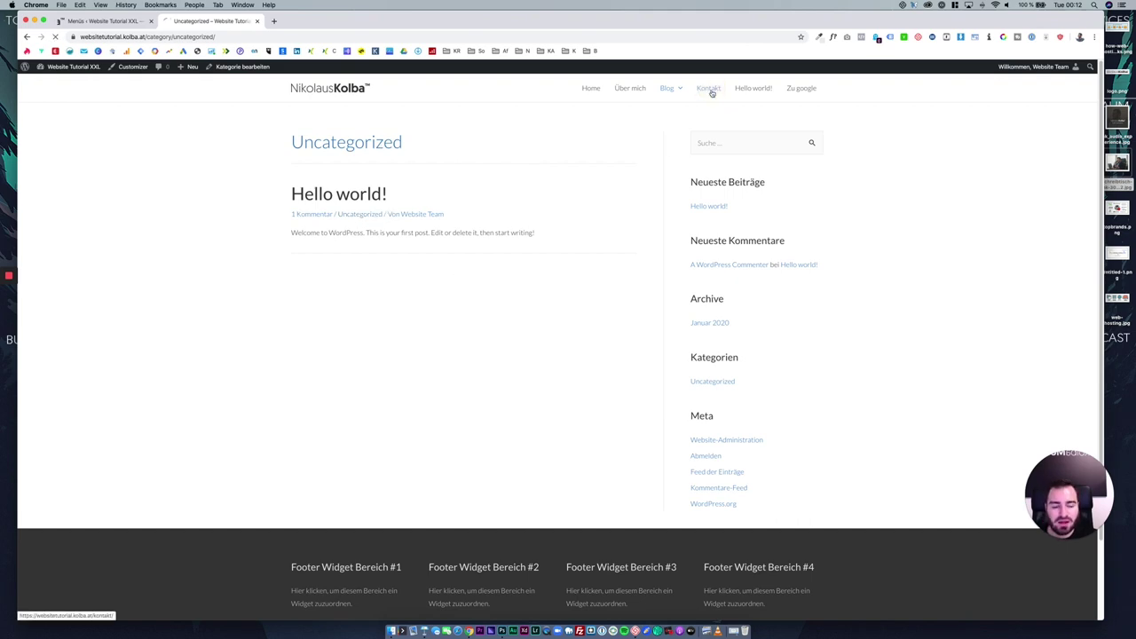
{"action": "left_click", "coordinate": [595, 89]}
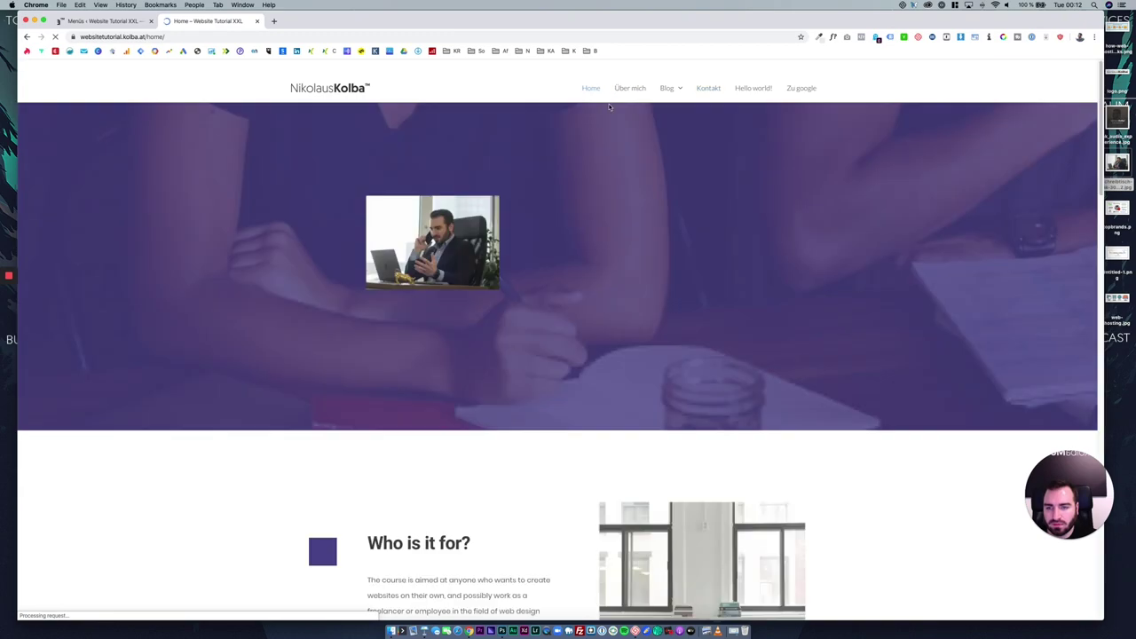
{"action": "left_click", "coordinate": [632, 89]}
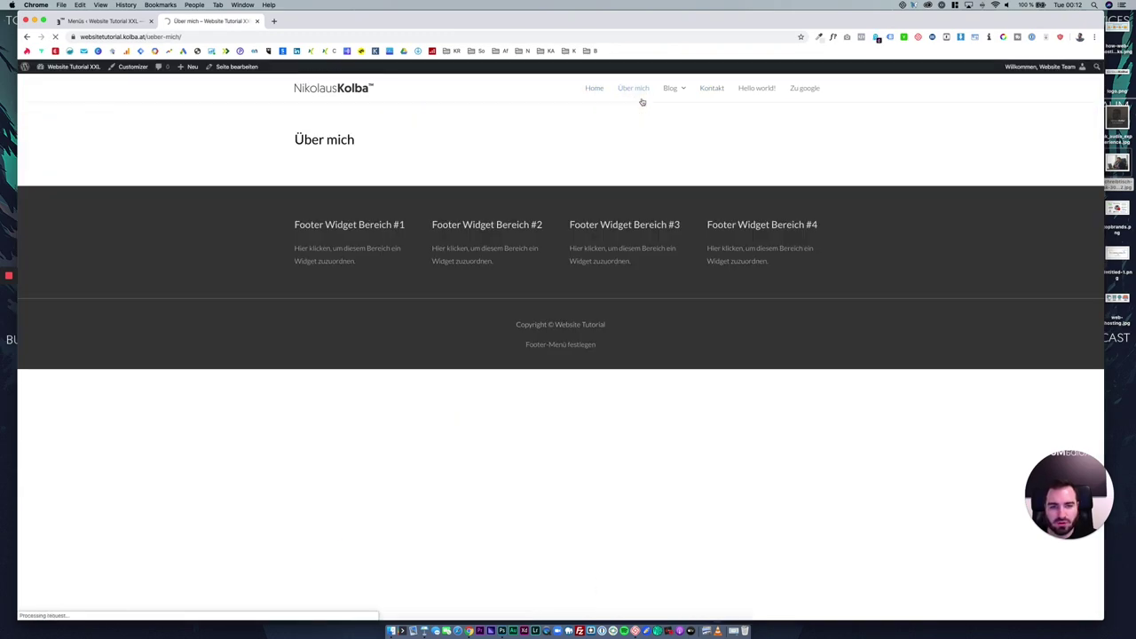
{"action": "mouse_move", "coordinate": [672, 89]}
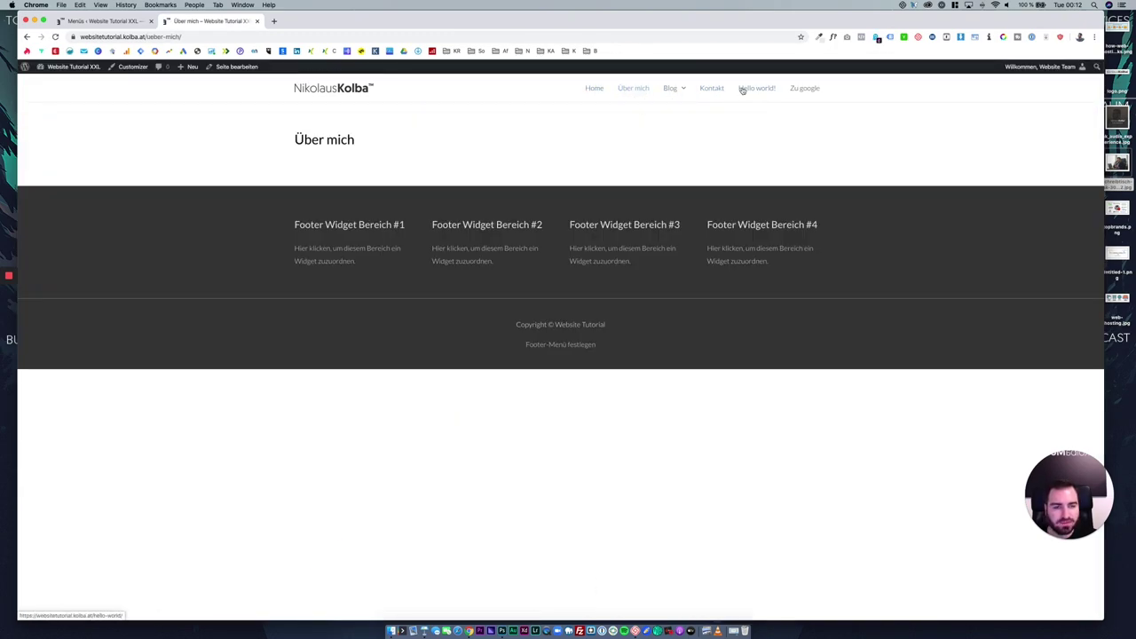
{"action": "left_click", "coordinate": [803, 88]}
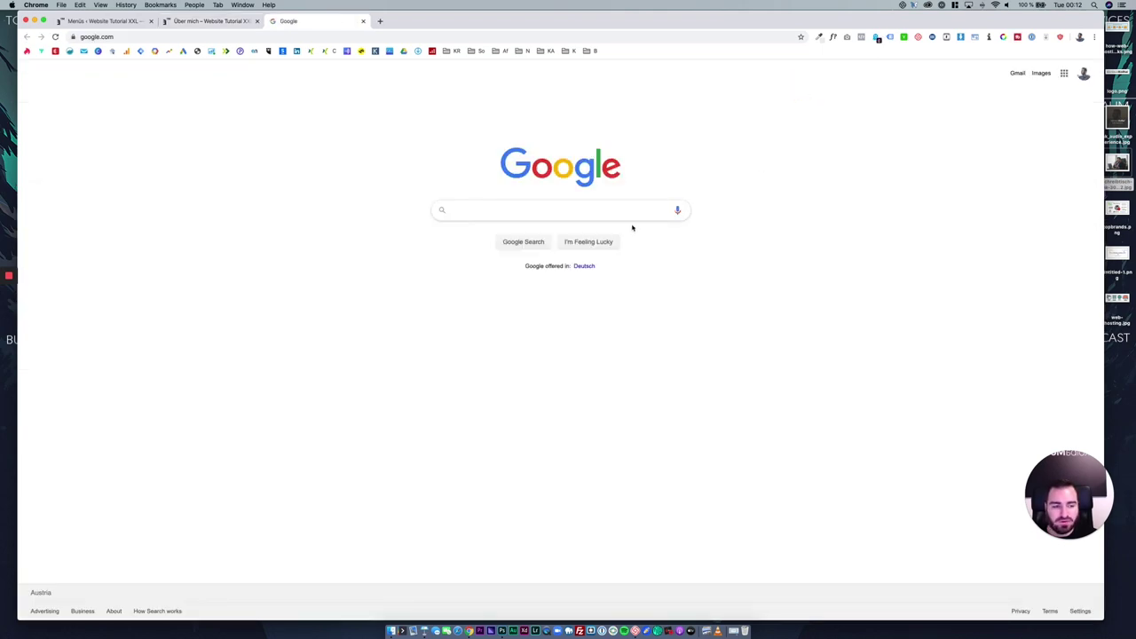
{"action": "left_click", "coordinate": [363, 21]}
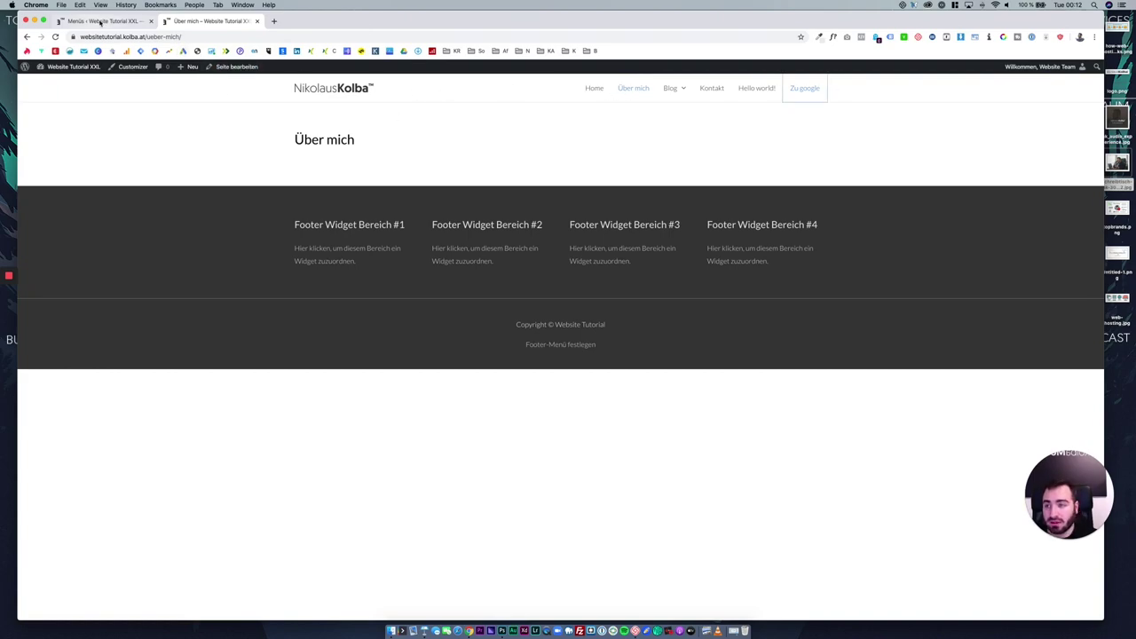
{"action": "left_click", "coordinate": [125, 22]}
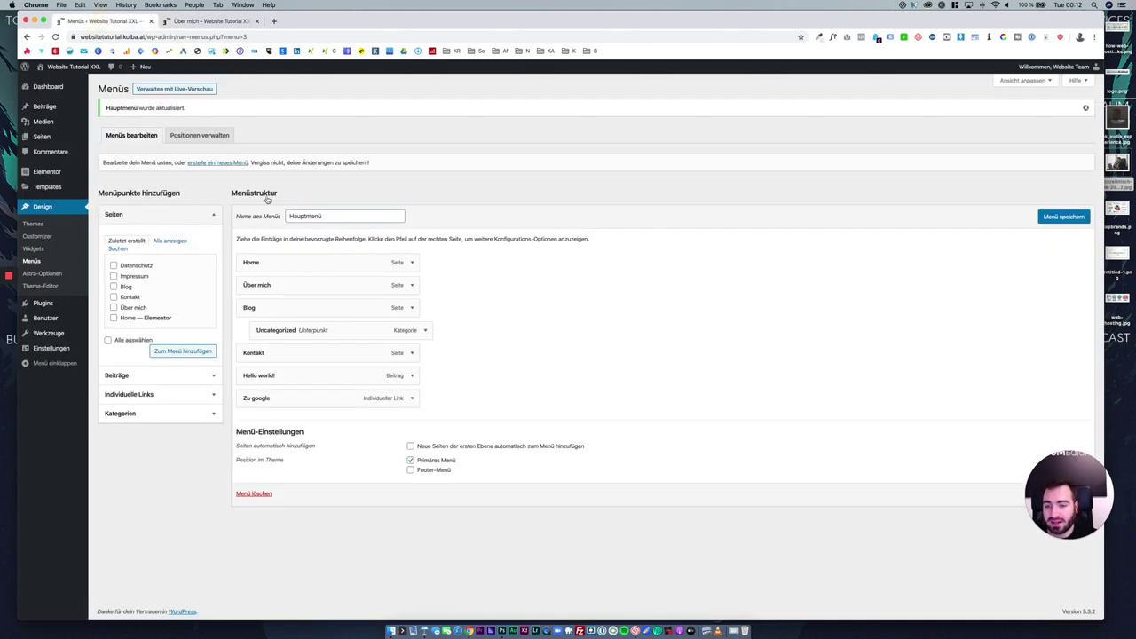
Remove Uncategorized, Hello world! and Zu google from the Hauptmenü and save it.
{"action": "left_click", "coordinate": [425, 330]}
{"action": "left_click", "coordinate": [259, 431]}
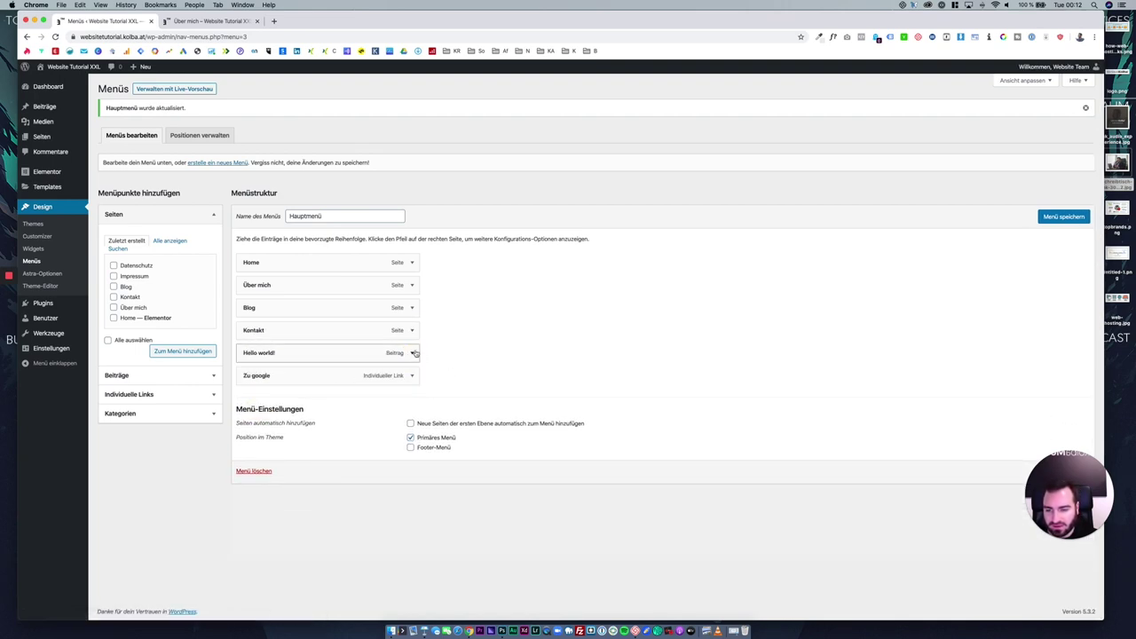
{"action": "left_click", "coordinate": [411, 353]}
{"action": "left_click", "coordinate": [257, 451]}
{"action": "left_click", "coordinate": [412, 353]}
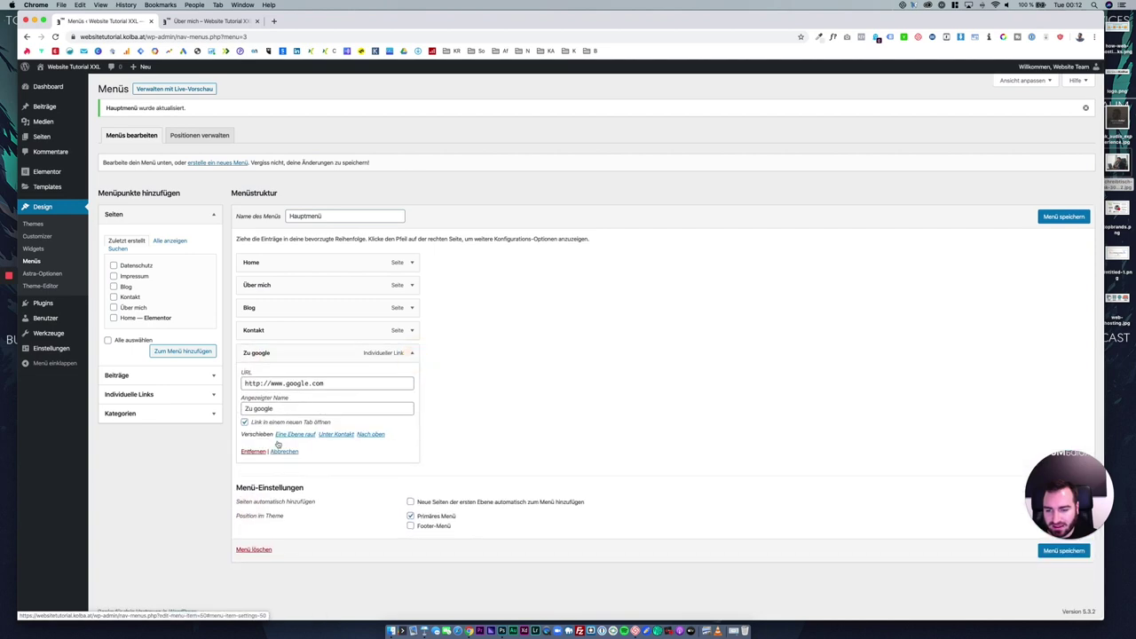
{"action": "left_click", "coordinate": [254, 451]}
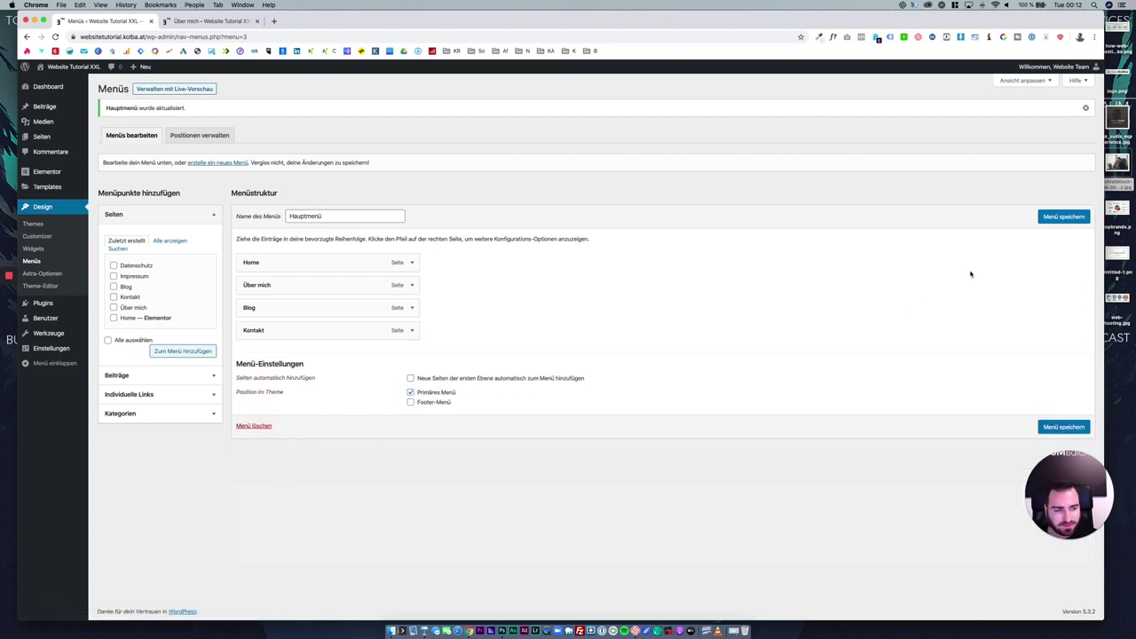
{"action": "left_click", "coordinate": [1052, 220]}
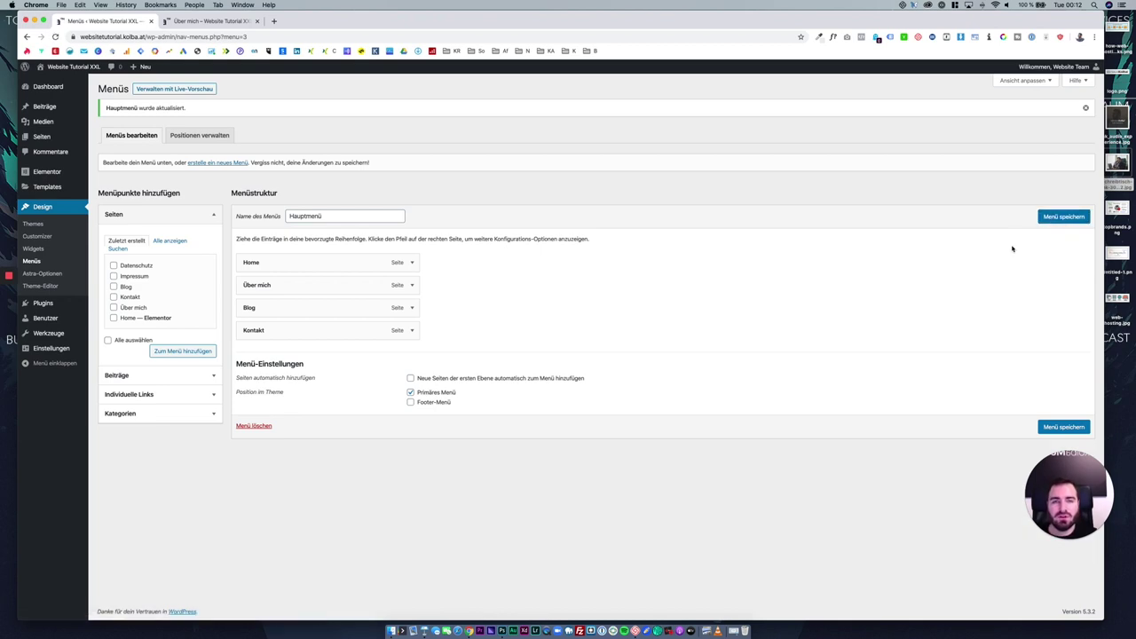
Start creating a new menu with the 'erstelle ein neues Menü' link.
{"action": "left_click_drag", "start_coordinate": [465, 413], "coordinate": [385, 379]}
{"action": "left_click", "coordinate": [456, 411]}
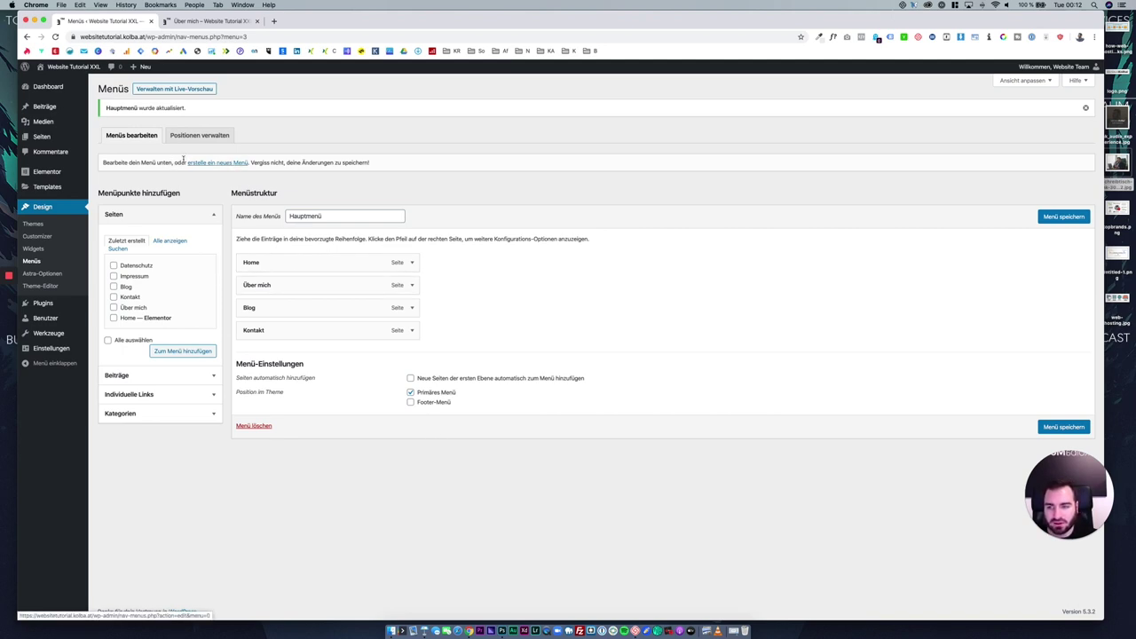
{"action": "left_click_drag", "start_coordinate": [104, 163], "coordinate": [243, 164]}
{"action": "left_click", "coordinate": [242, 165]}
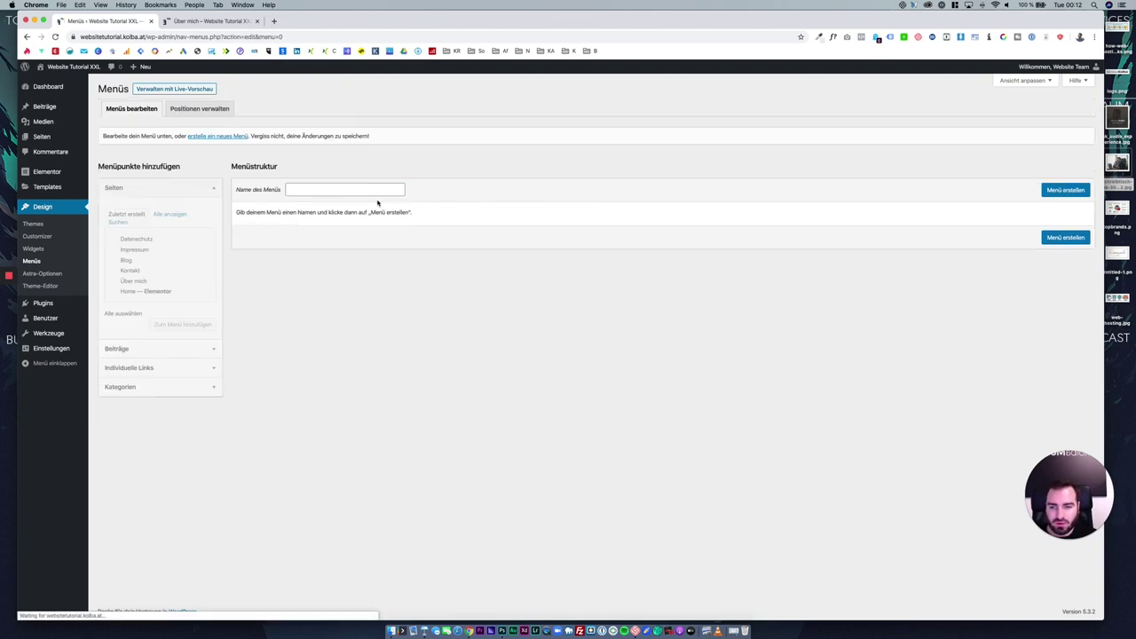
Create the Footer Menü with the Impressum and Datenschutz pages, Impressum first.
{"action": "left_click", "coordinate": [363, 192]}
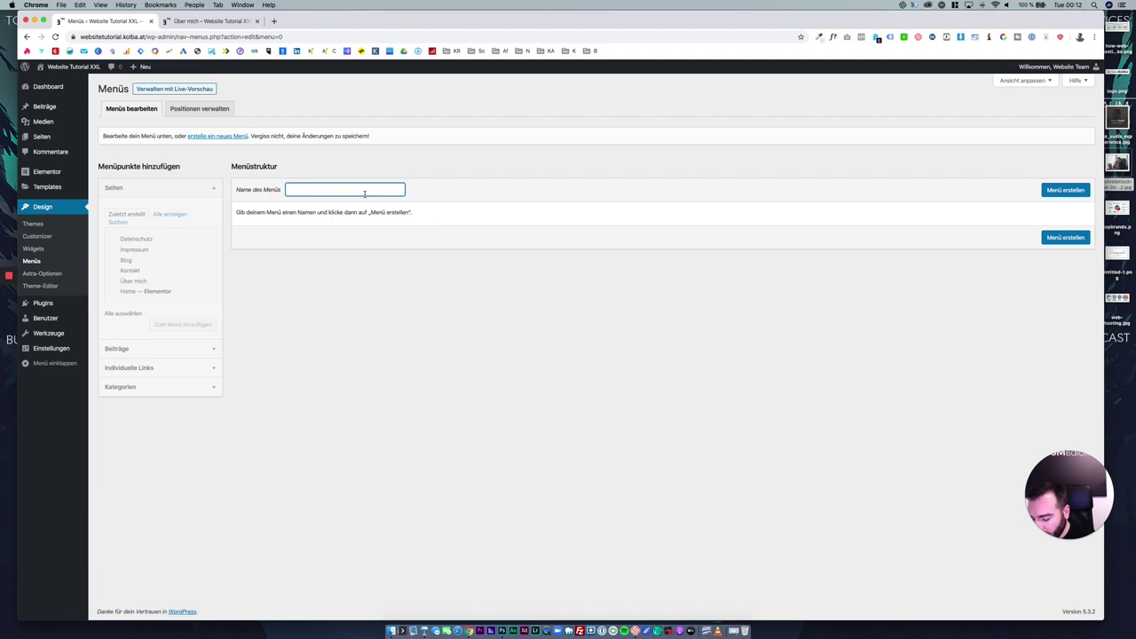
{"action": "type", "text": "Footer Menü"}
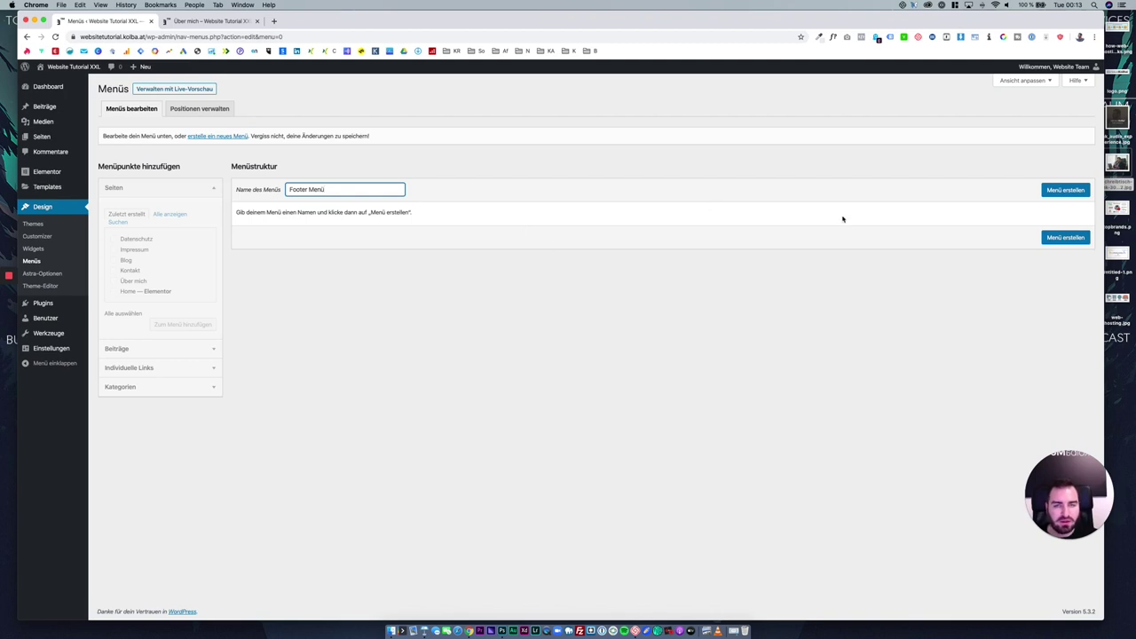
{"action": "left_click", "coordinate": [1064, 190]}
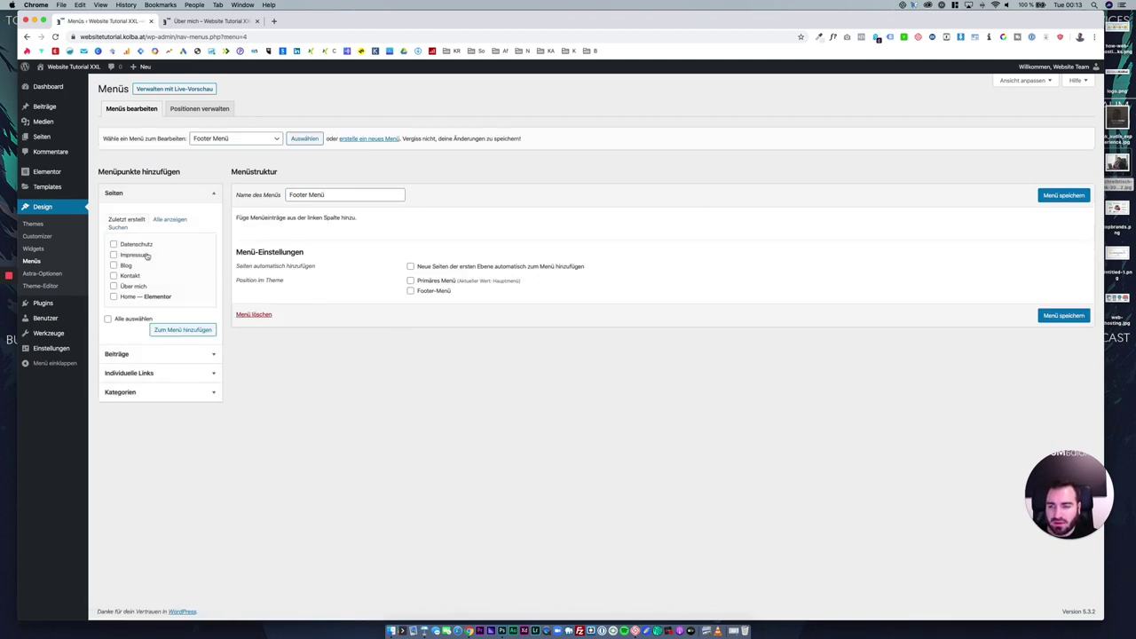
{"action": "left_click", "coordinate": [147, 255]}
{"action": "left_click", "coordinate": [147, 244]}
{"action": "left_click", "coordinate": [183, 329]}
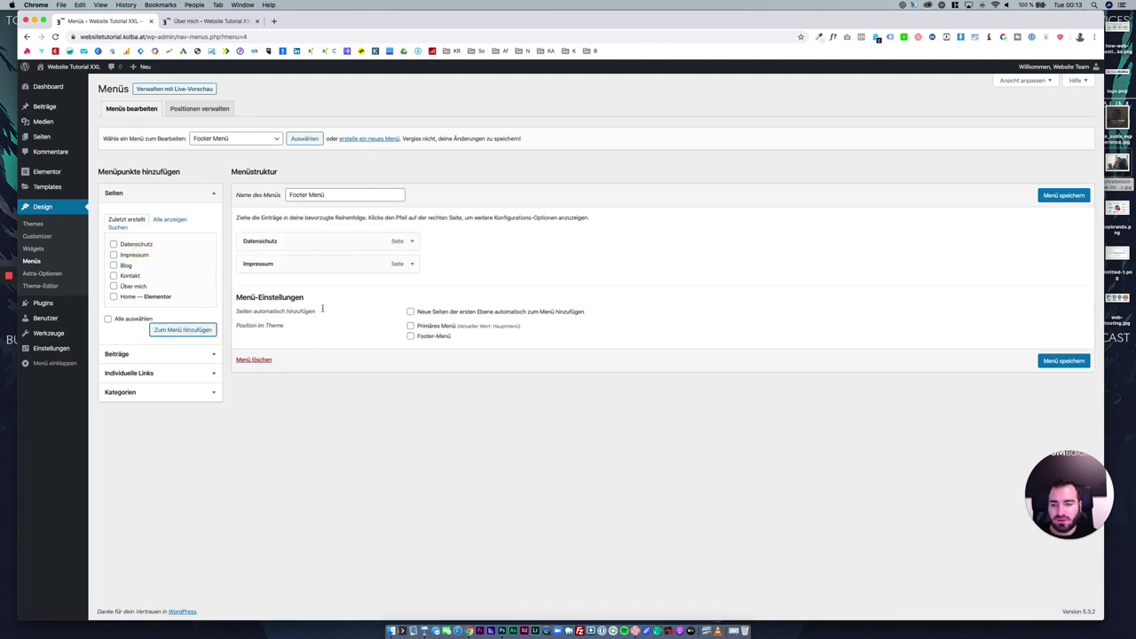
{"action": "left_click_drag", "start_coordinate": [344, 263], "coordinate": [346, 233]}
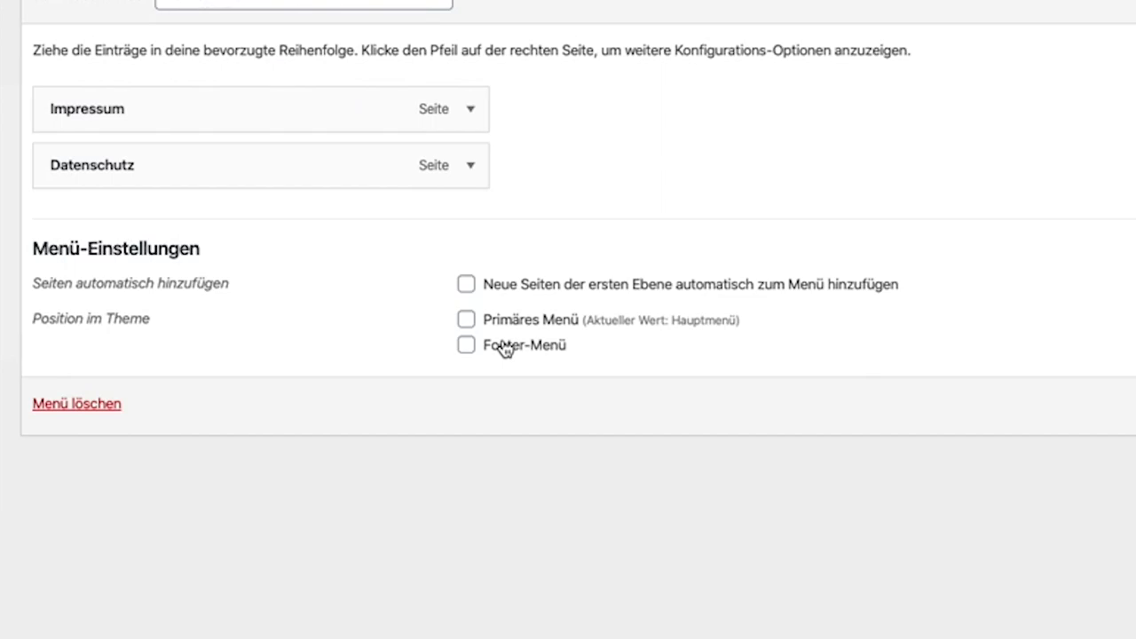
Assign Footer Menü to the Footer-Menü position, save, and check the live footer.
{"action": "left_click", "coordinate": [426, 338]}
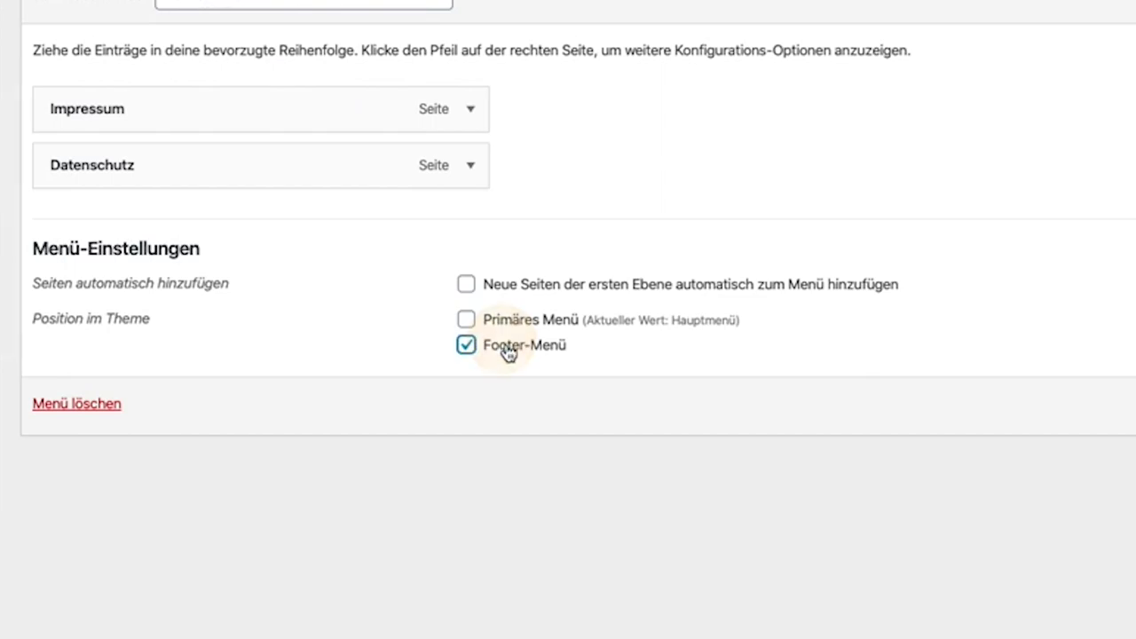
{"action": "left_click", "coordinate": [1063, 361]}
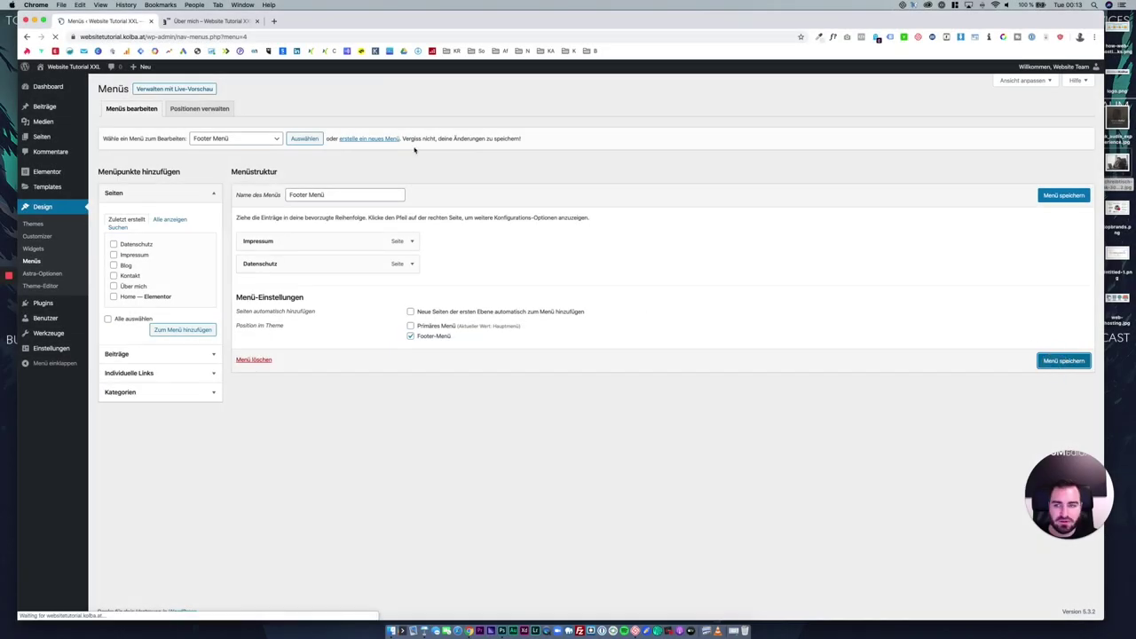
{"action": "left_click", "coordinate": [213, 20]}
{"action": "key", "text": "super+r"}
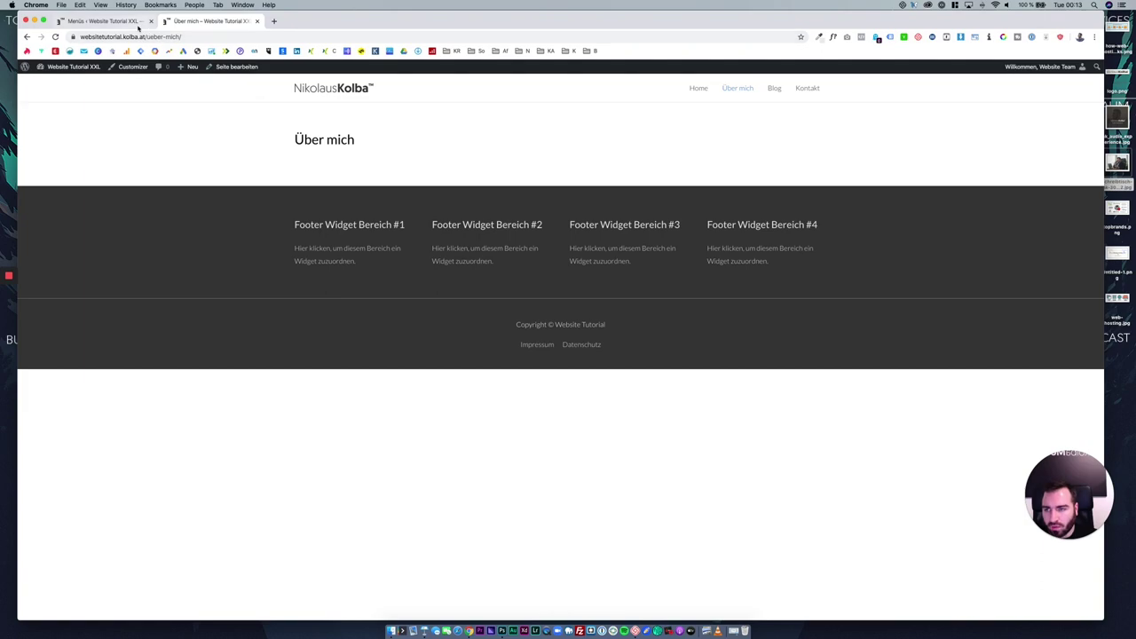
{"action": "left_click", "coordinate": [256, 21]}
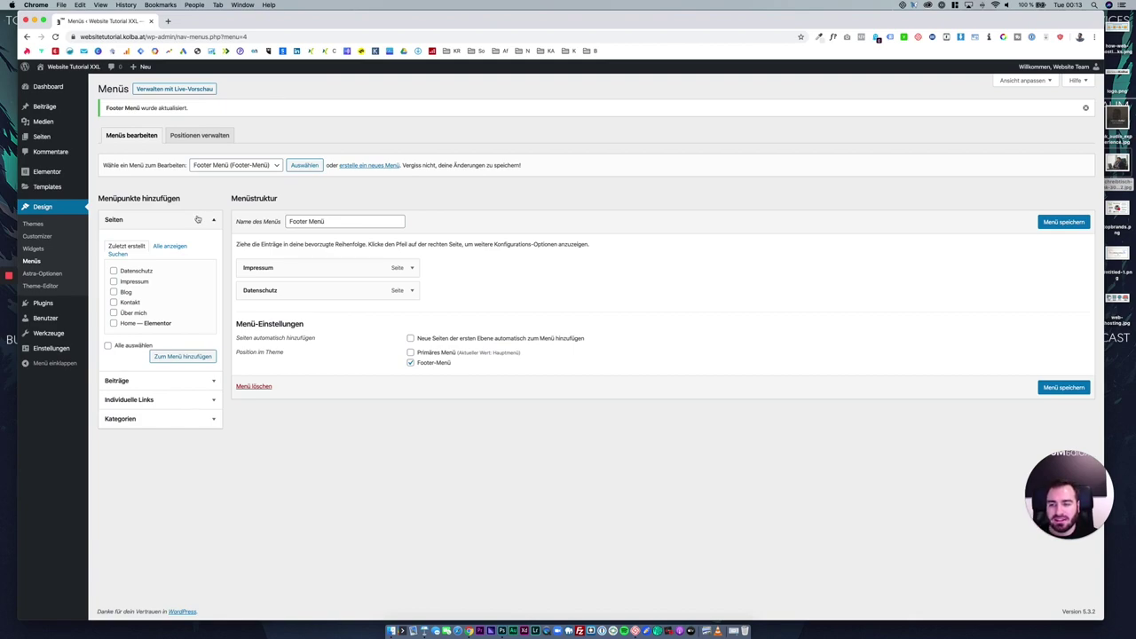
From Astra-Optionen > Header-Optionen, navigate the Customizer to Header > Primäres Menü.
{"action": "left_click", "coordinate": [51, 275]}
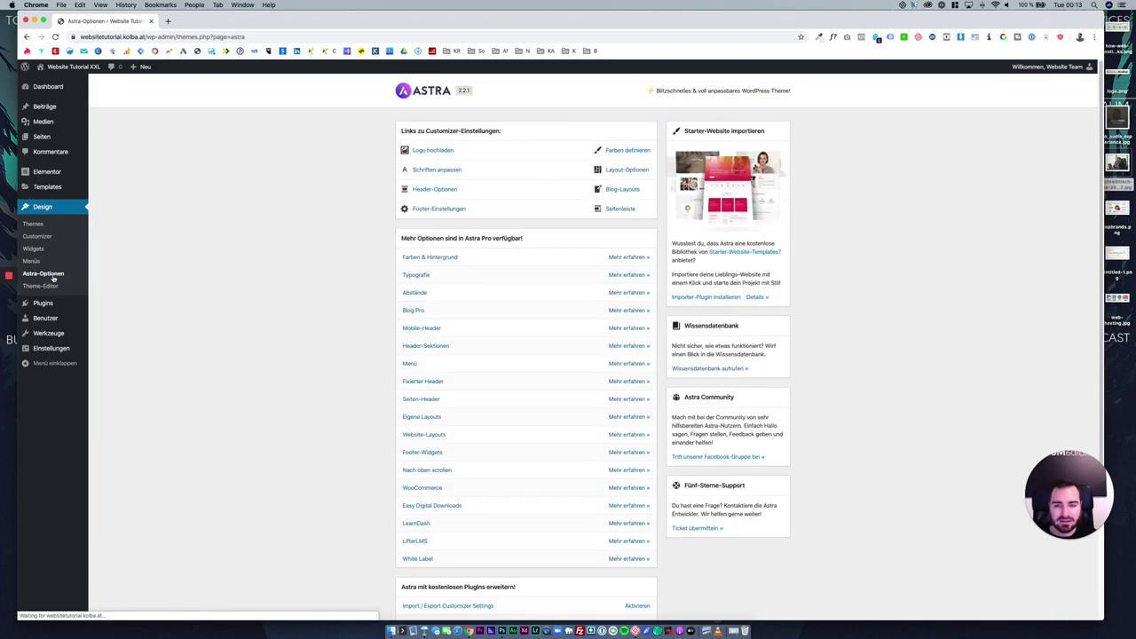
{"action": "left_click", "coordinate": [454, 191]}
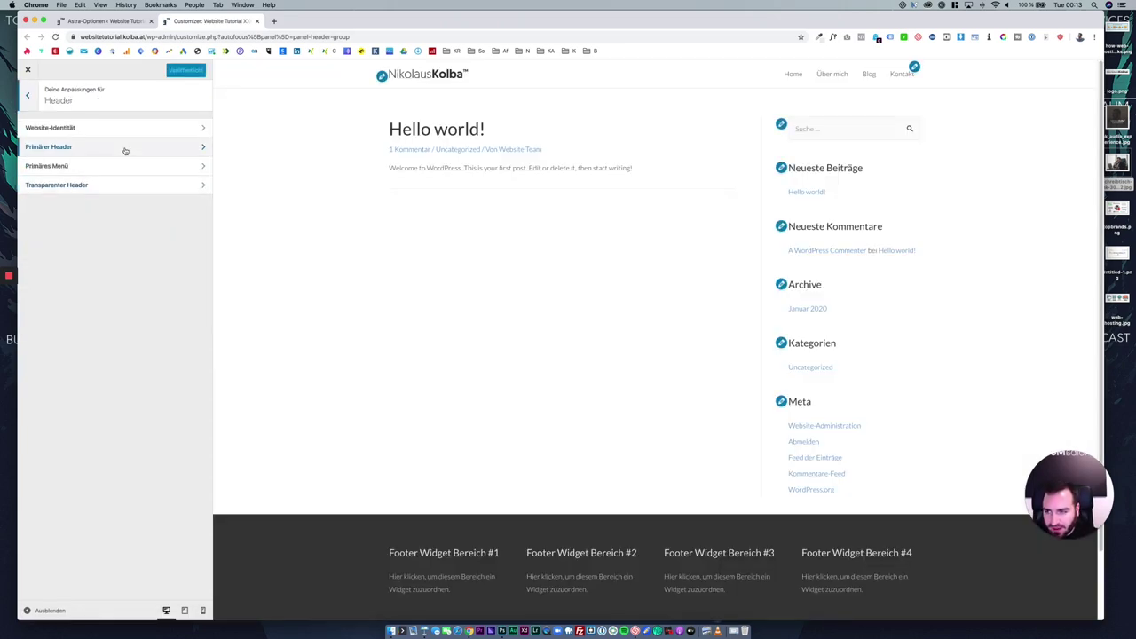
{"action": "left_click", "coordinate": [123, 148]}
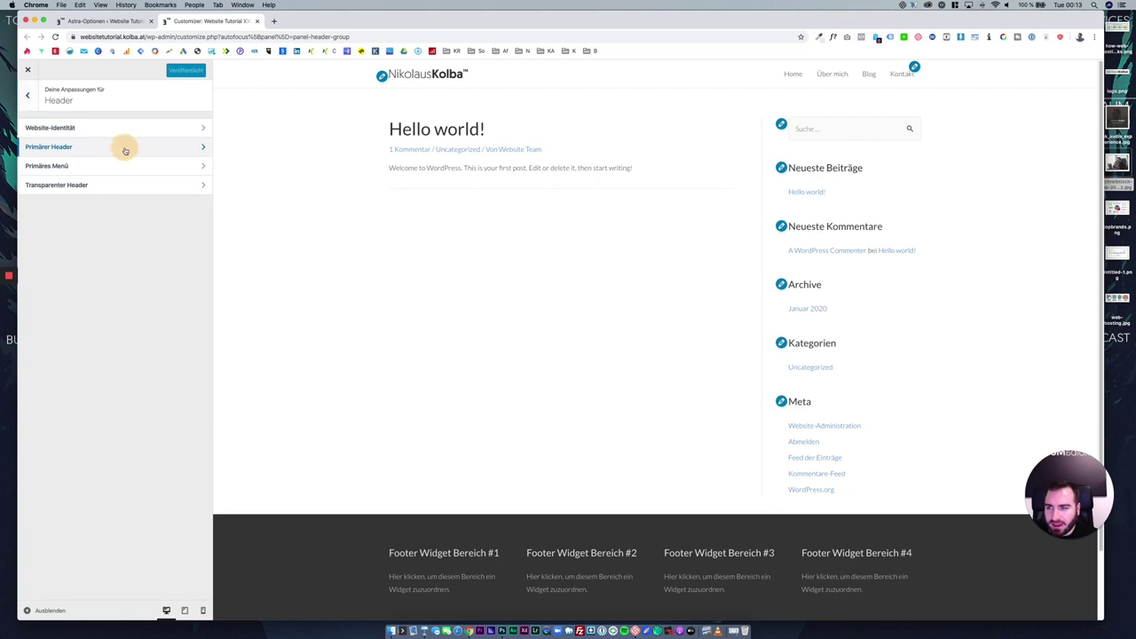
{"action": "left_click", "coordinate": [29, 96]}
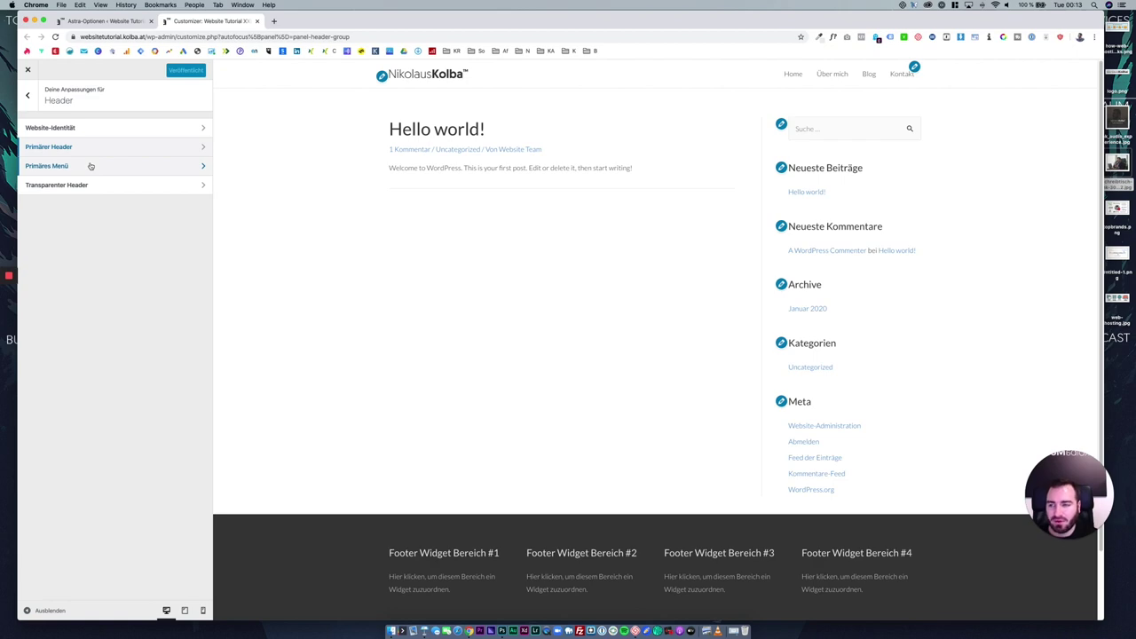
{"action": "left_click", "coordinate": [89, 166]}
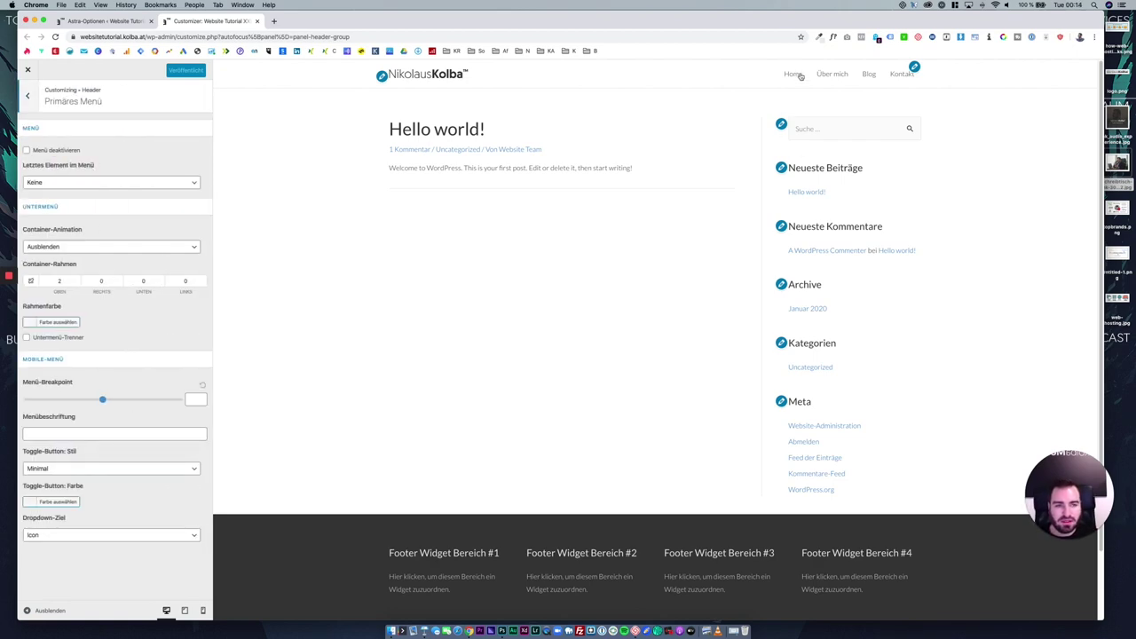
{"action": "left_click", "coordinate": [917, 70]}
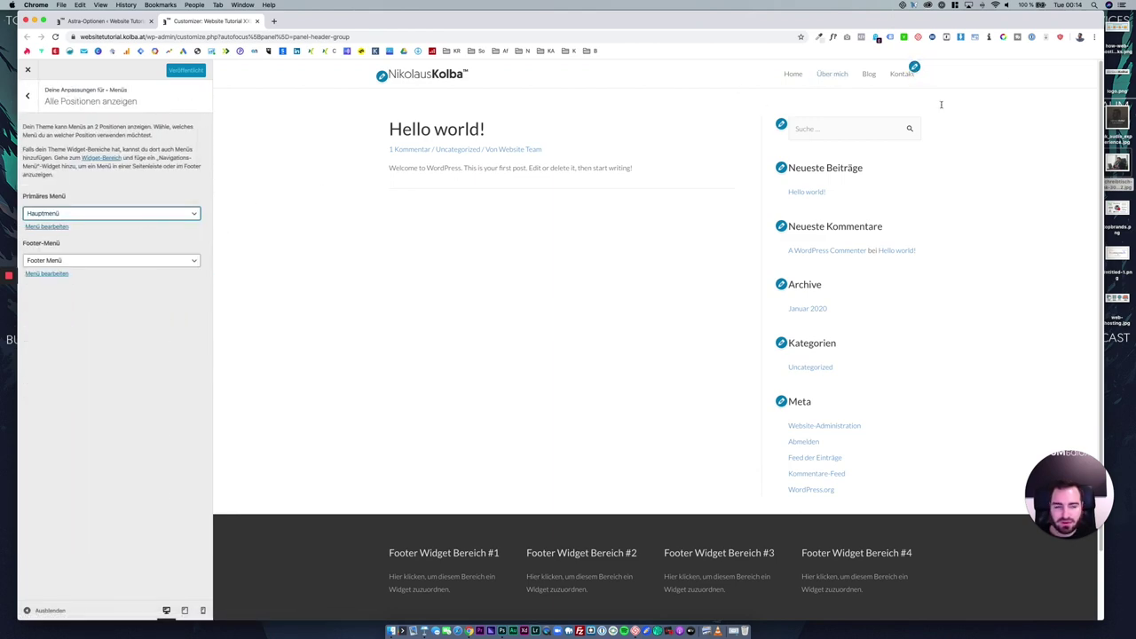
{"action": "left_click", "coordinate": [28, 95]}
{"action": "left_click", "coordinate": [27, 95]}
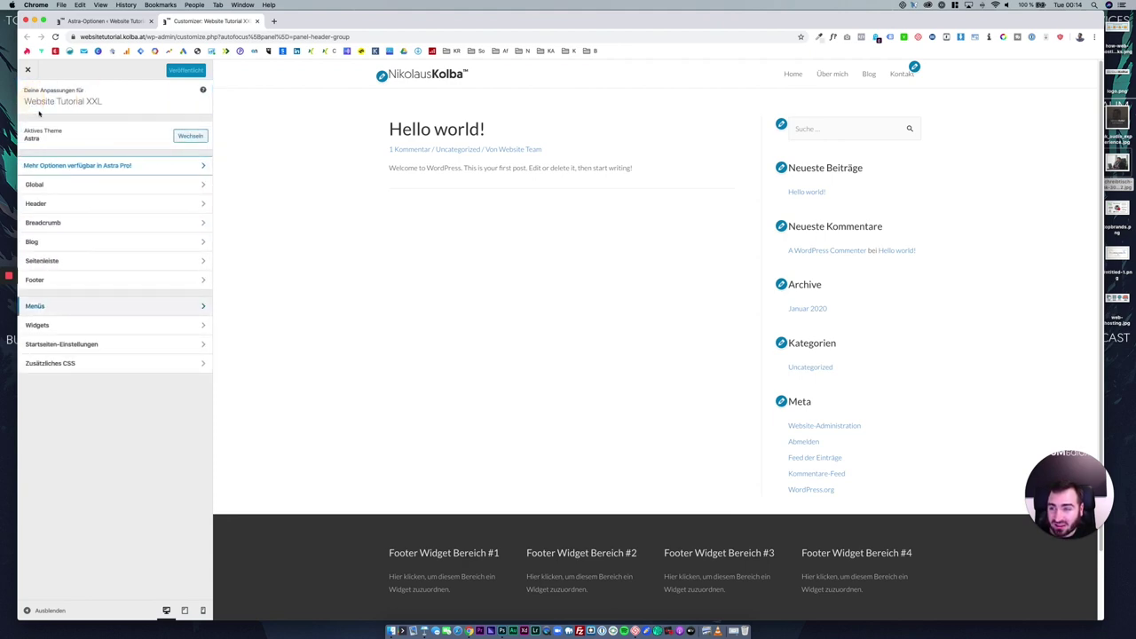
{"action": "left_click", "coordinate": [65, 206]}
{"action": "left_click", "coordinate": [71, 167]}
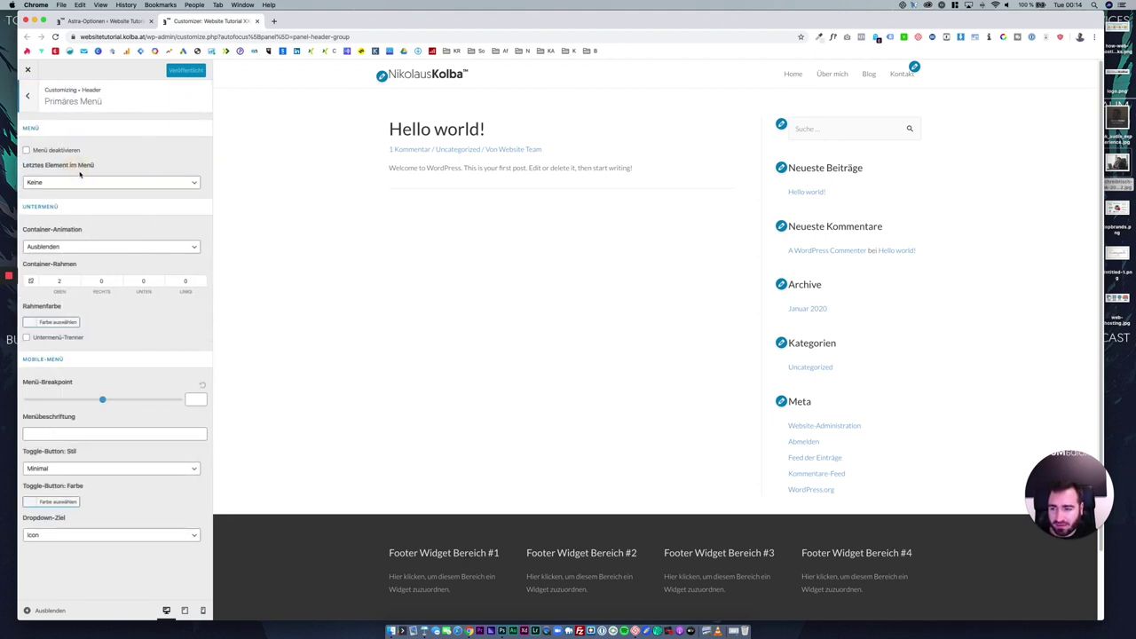
Set the menu's last element to a Button labelled Kontakt.
{"action": "left_click", "coordinate": [108, 183]}
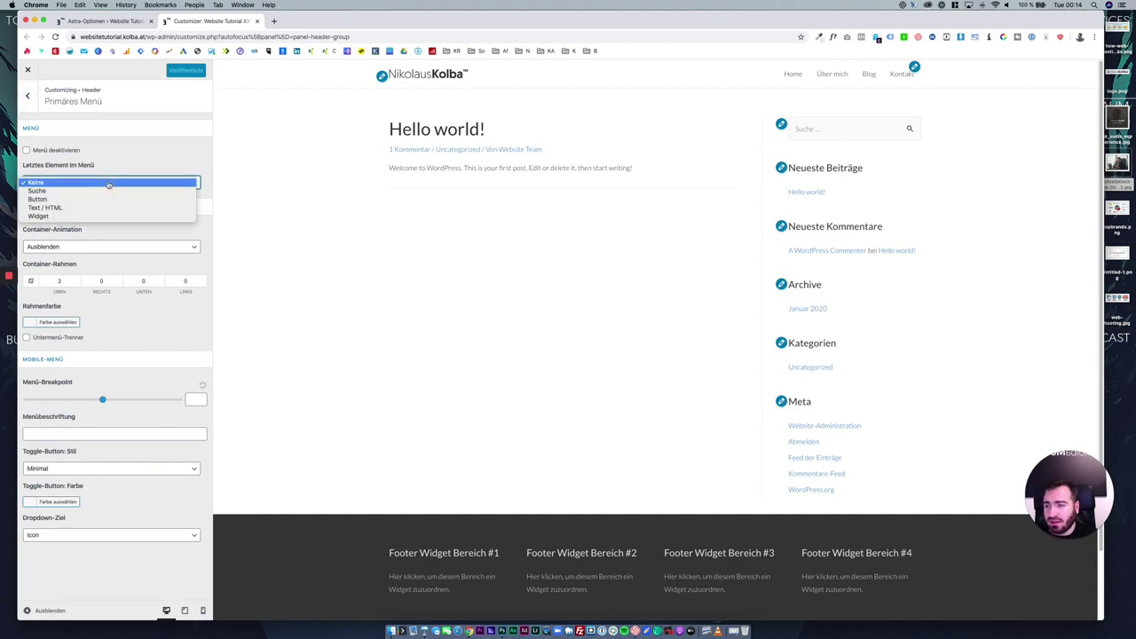
{"action": "left_click", "coordinate": [96, 198]}
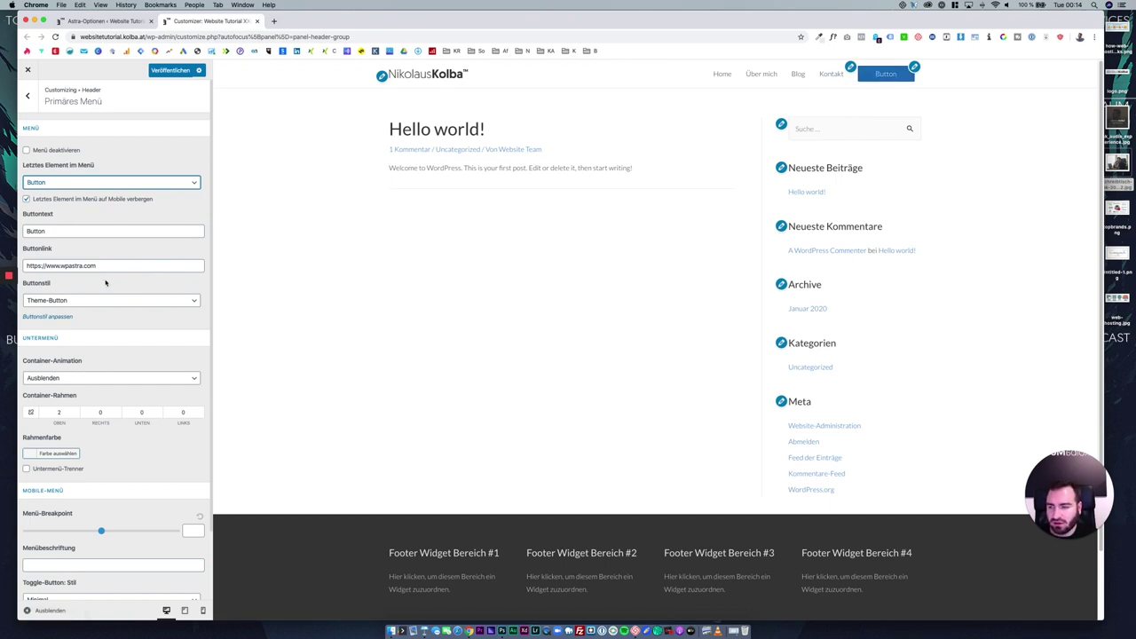
{"action": "double_click", "coordinate": [97, 227]}
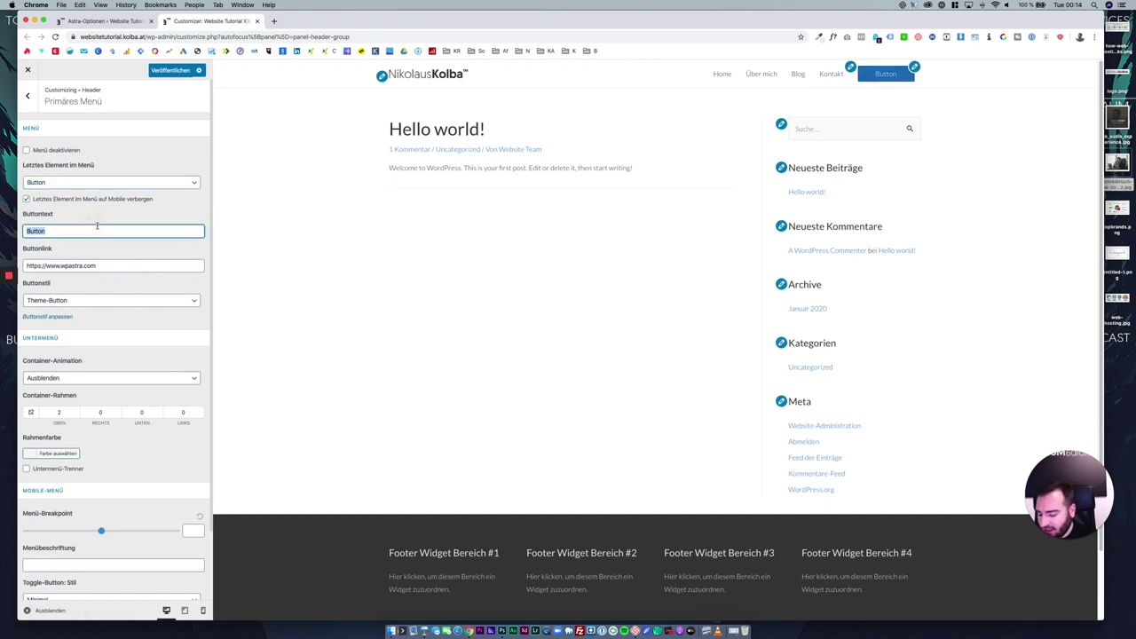
{"action": "type", "text": "Kontakt"}
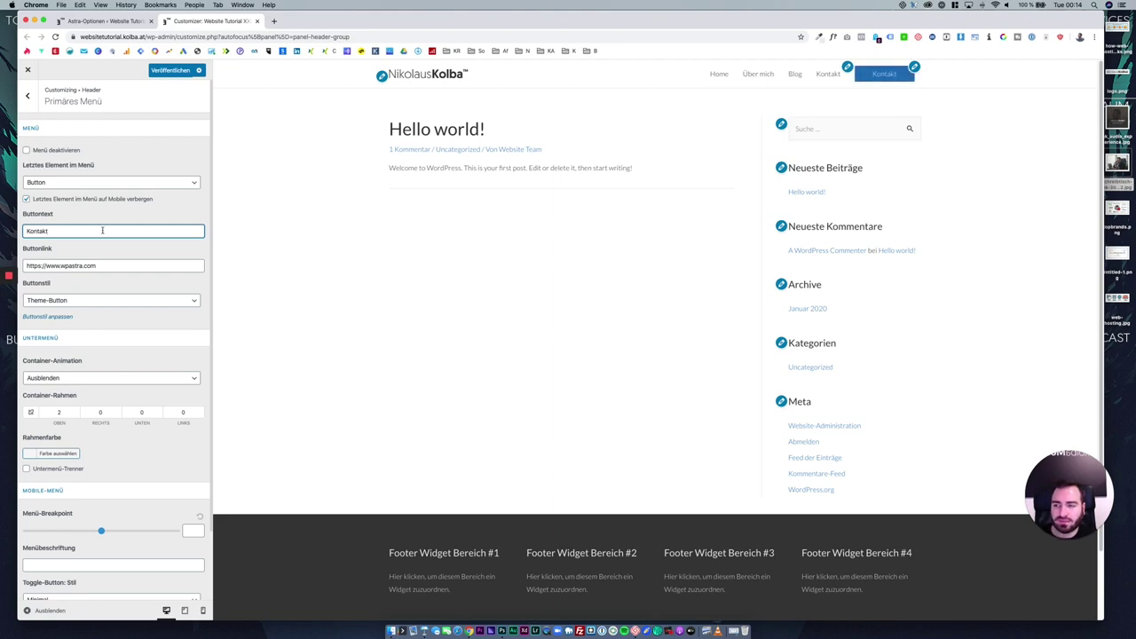
{"action": "left_click", "coordinate": [131, 265]}
{"action": "left_click_drag", "start_coordinate": [119, 264], "coordinate": [29, 264]}
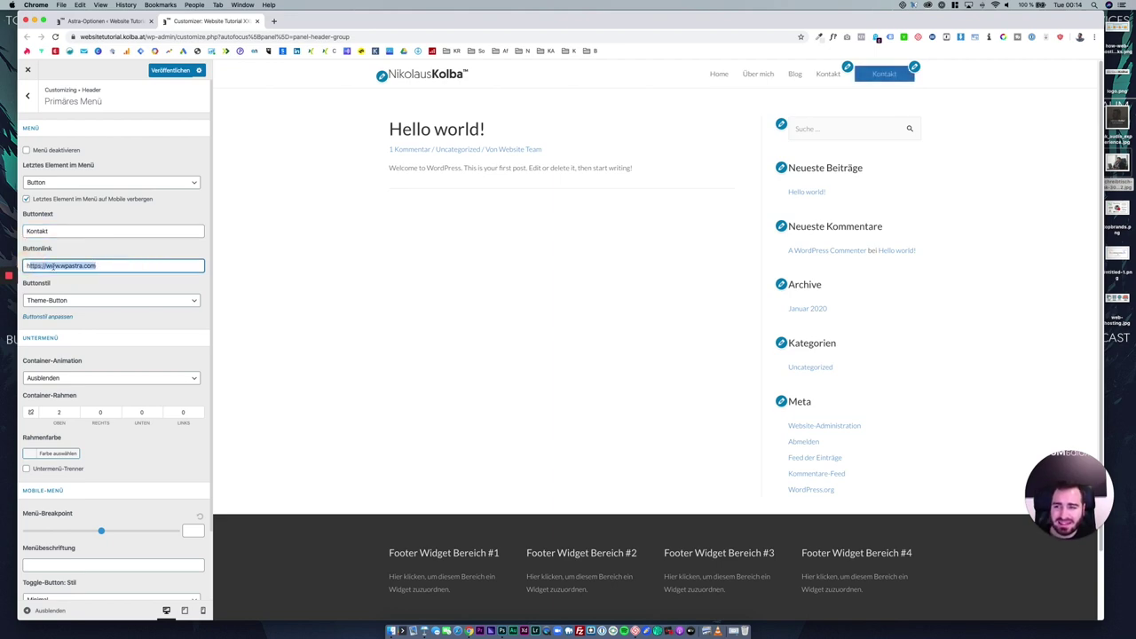
{"action": "left_click_drag", "start_coordinate": [142, 36], "coordinate": [78, 37]}
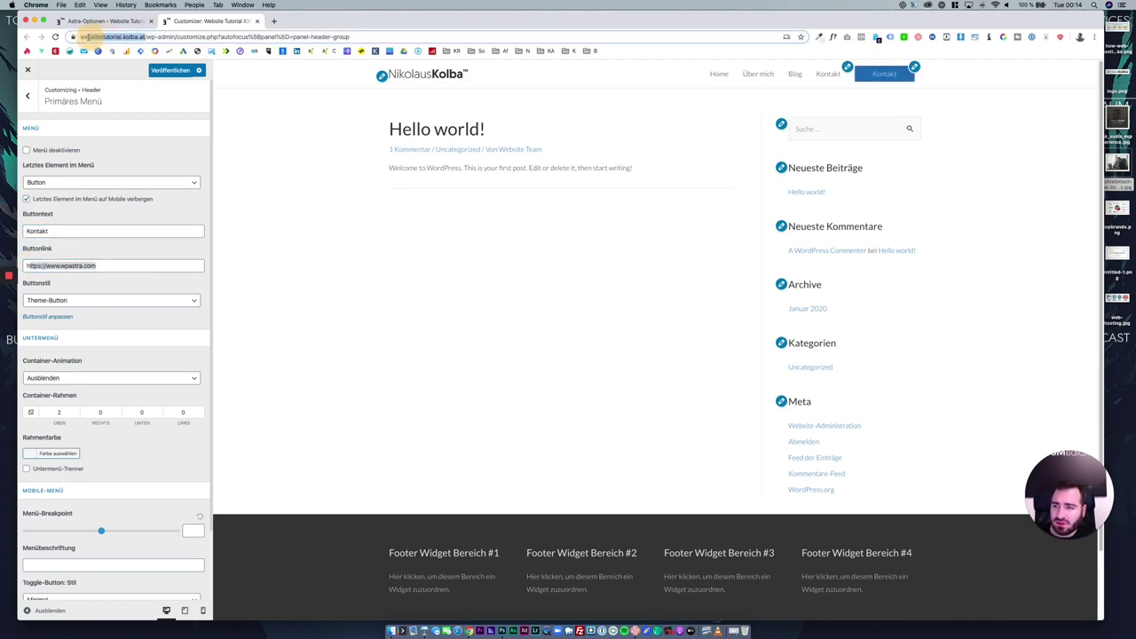
{"action": "key", "text": "ctrl+c"}
{"action": "left_click_drag", "start_coordinate": [112, 265], "coordinate": [26, 265]}
{"action": "key", "text": "ctrl+v"}
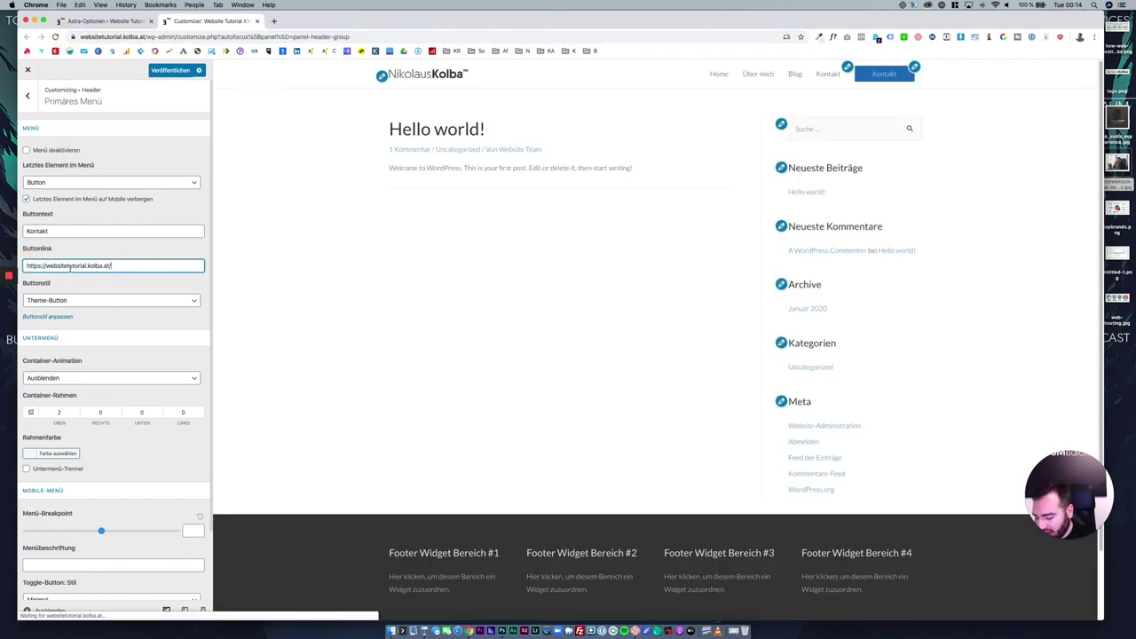
{"action": "type", "text": "kontakt"}
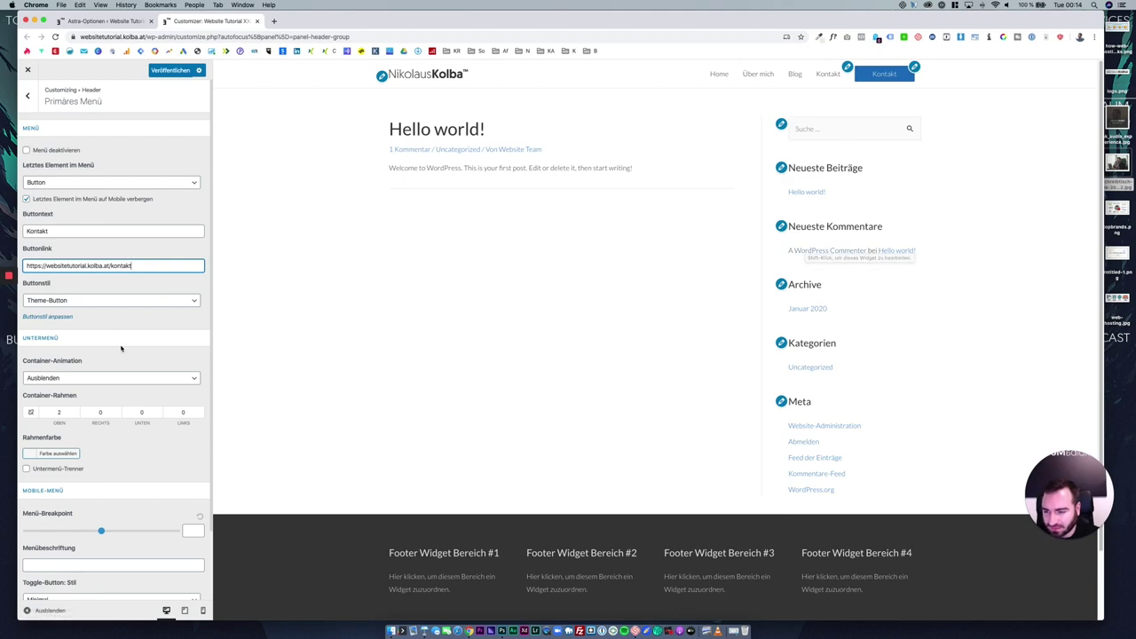
Scroll the Customizer panel and switch the preview to mobile view.
{"action": "scroll", "coordinate": [121, 348], "scroll_direction": "down", "scroll_amount": 2}
{"action": "scroll", "coordinate": [135, 376], "scroll_direction": "down", "scroll_amount": 2}
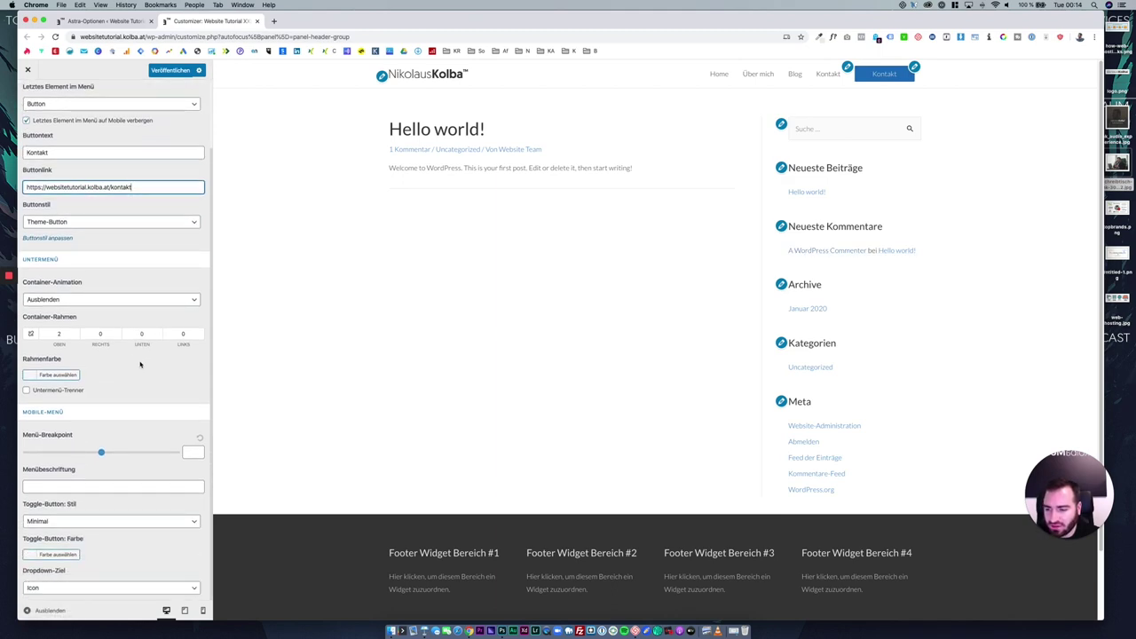
{"action": "scroll", "coordinate": [149, 430], "scroll_direction": "up", "scroll_amount": 4}
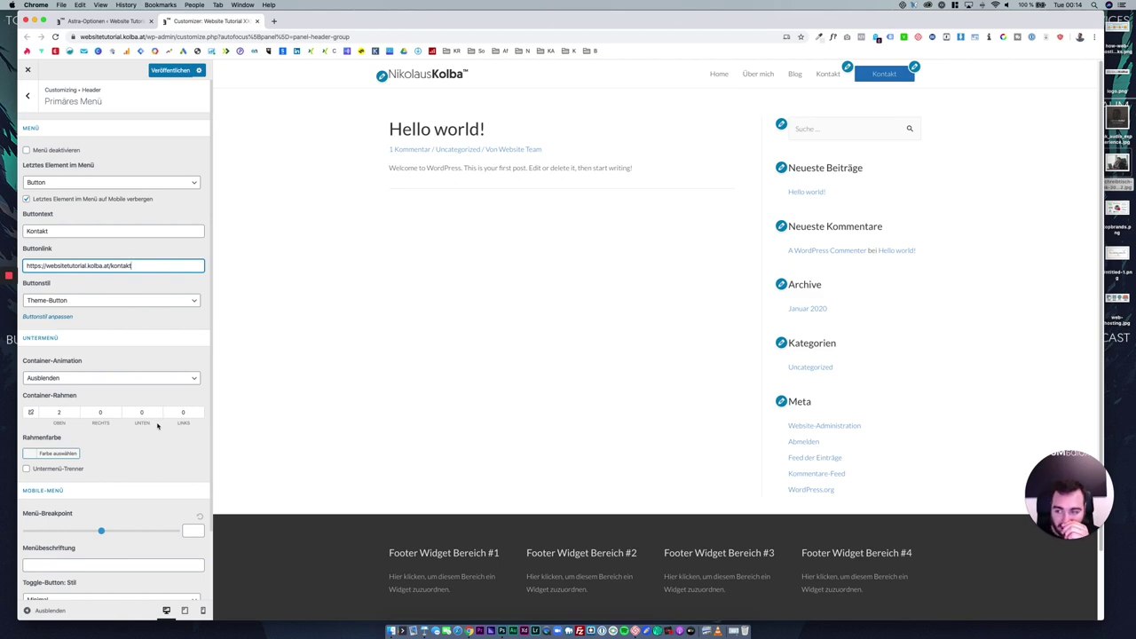
{"action": "scroll", "coordinate": [160, 431], "scroll_direction": "down", "scroll_amount": 4}
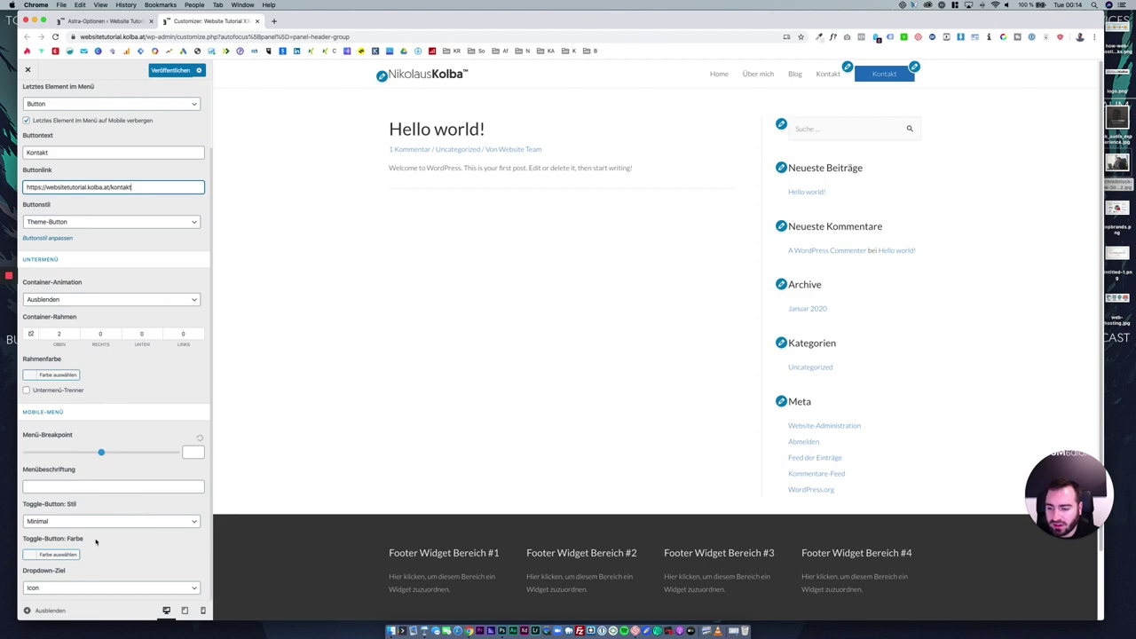
{"action": "left_click", "coordinate": [202, 610]}
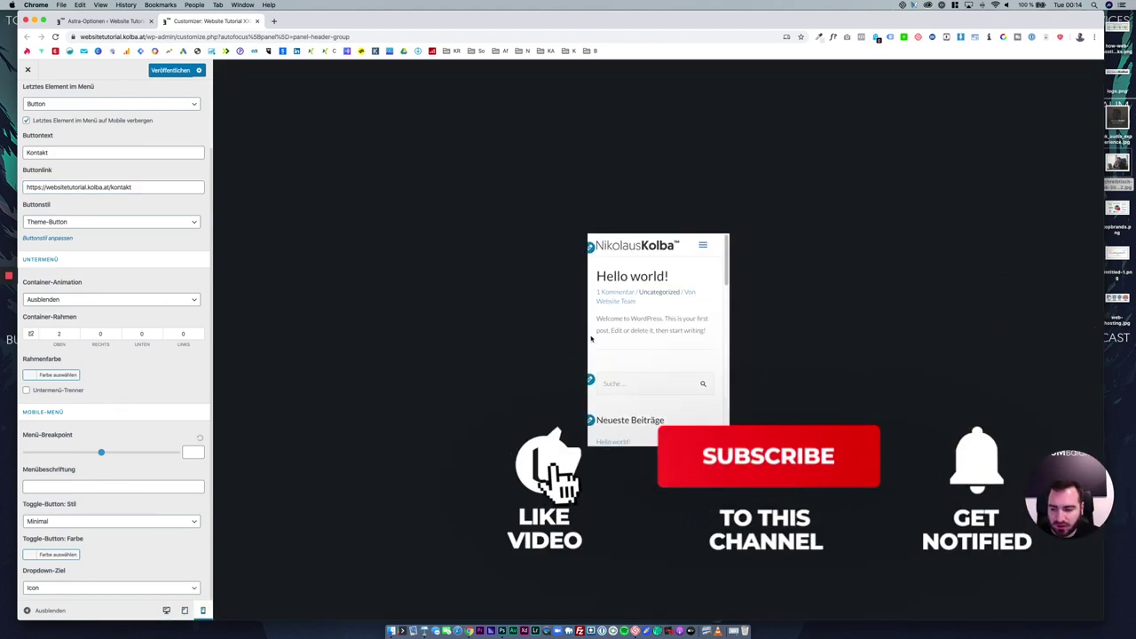
Set the mobile toggle button style to Outline and test the mobile menu.
{"action": "left_click", "coordinate": [105, 486]}
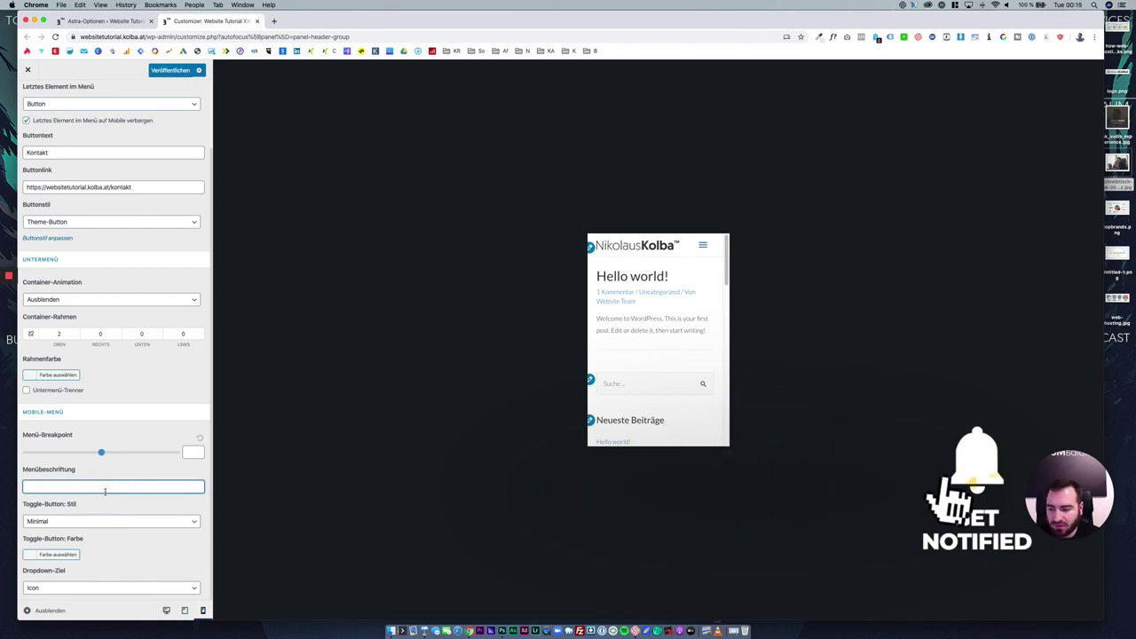
{"action": "left_click", "coordinate": [99, 521]}
{"action": "left_click", "coordinate": [98, 514]}
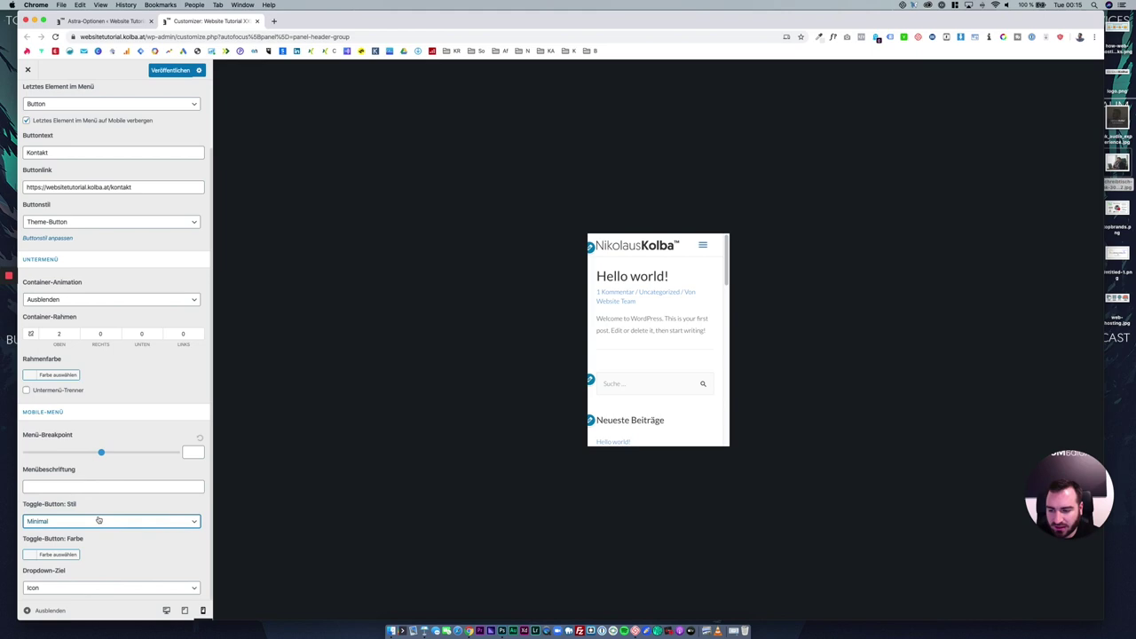
{"action": "left_click", "coordinate": [702, 245]}
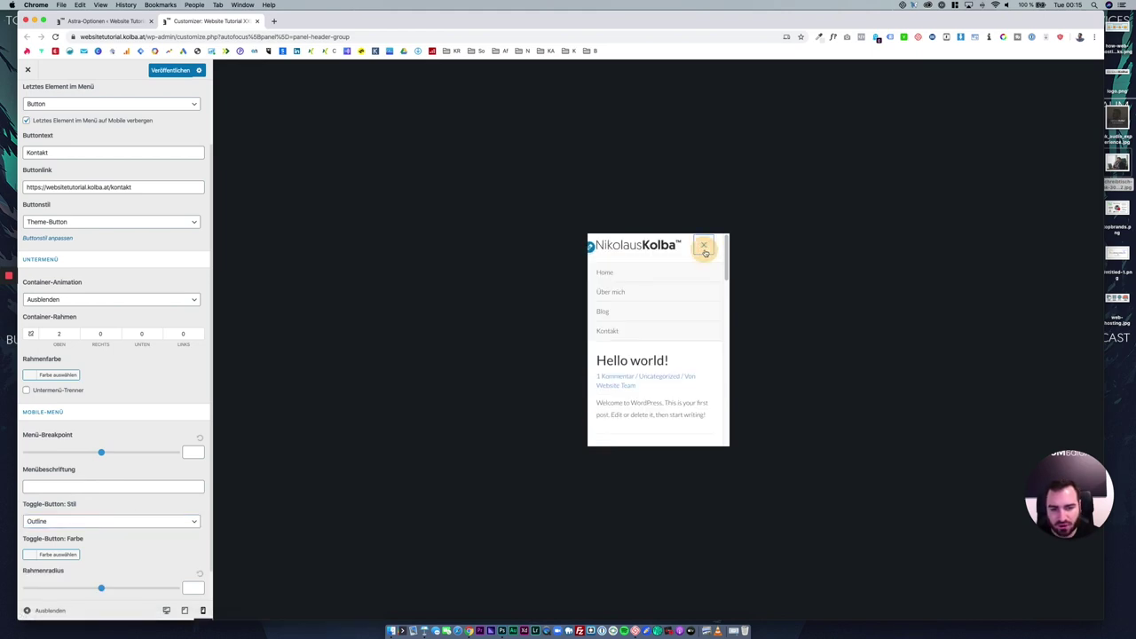
{"action": "left_click", "coordinate": [702, 245]}
Switch the toggle style to Gefüllt and test the mobile menu again.
{"action": "left_click", "coordinate": [106, 520]}
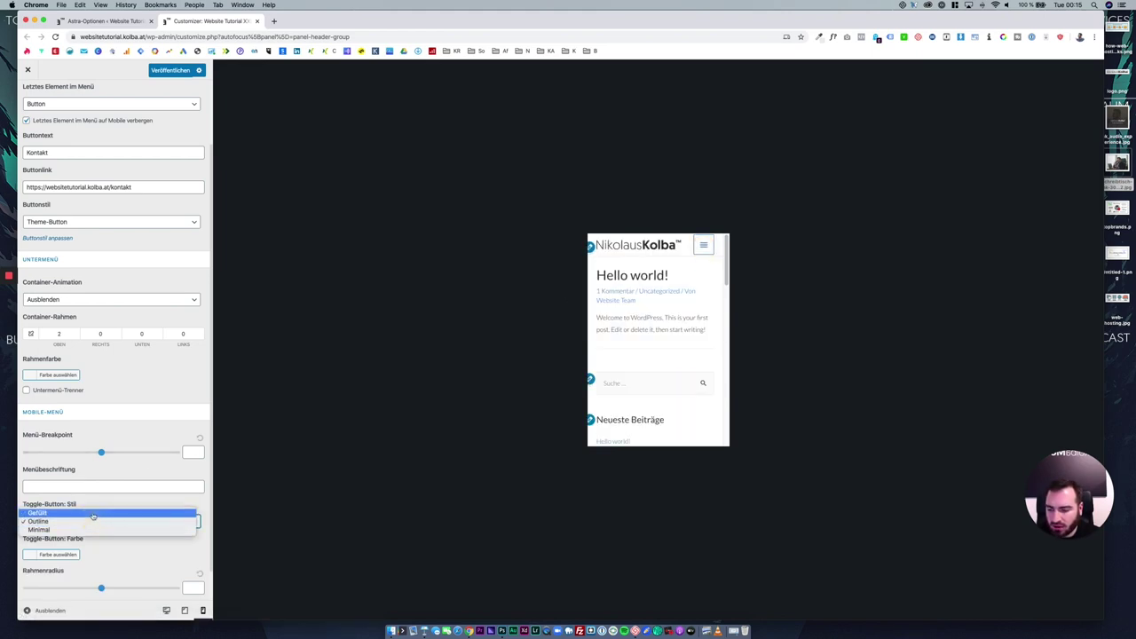
{"action": "left_click", "coordinate": [99, 509]}
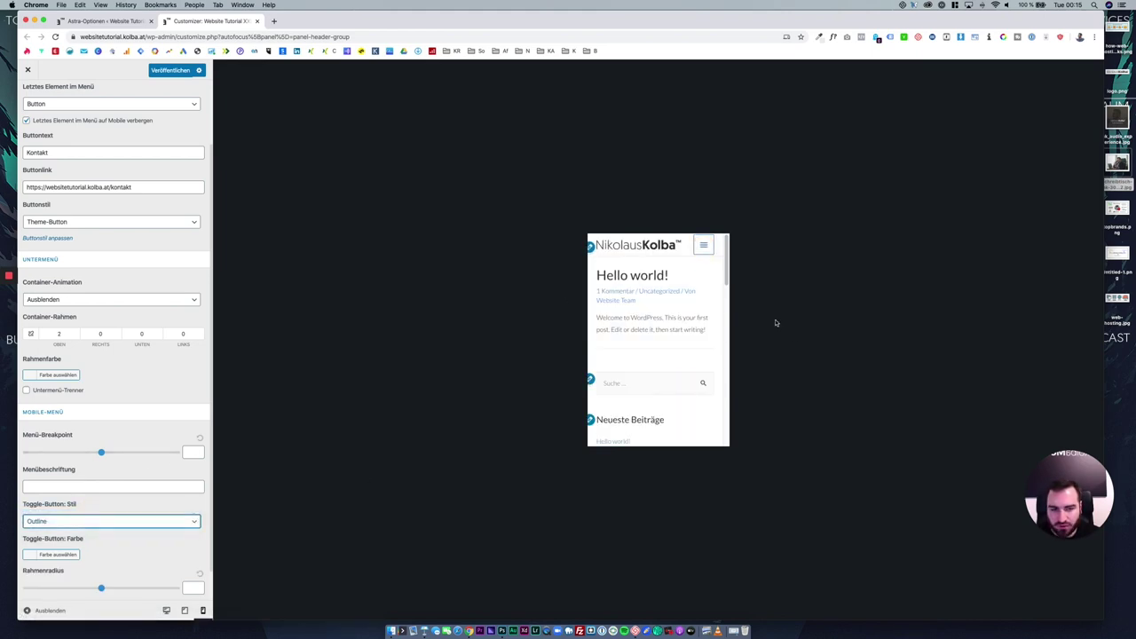
{"action": "left_click", "coordinate": [702, 245]}
{"action": "left_click", "coordinate": [703, 245]}
Settle on the Minimal toggle style, then preview at tablet and desktop widths.
{"action": "left_click", "coordinate": [94, 521]}
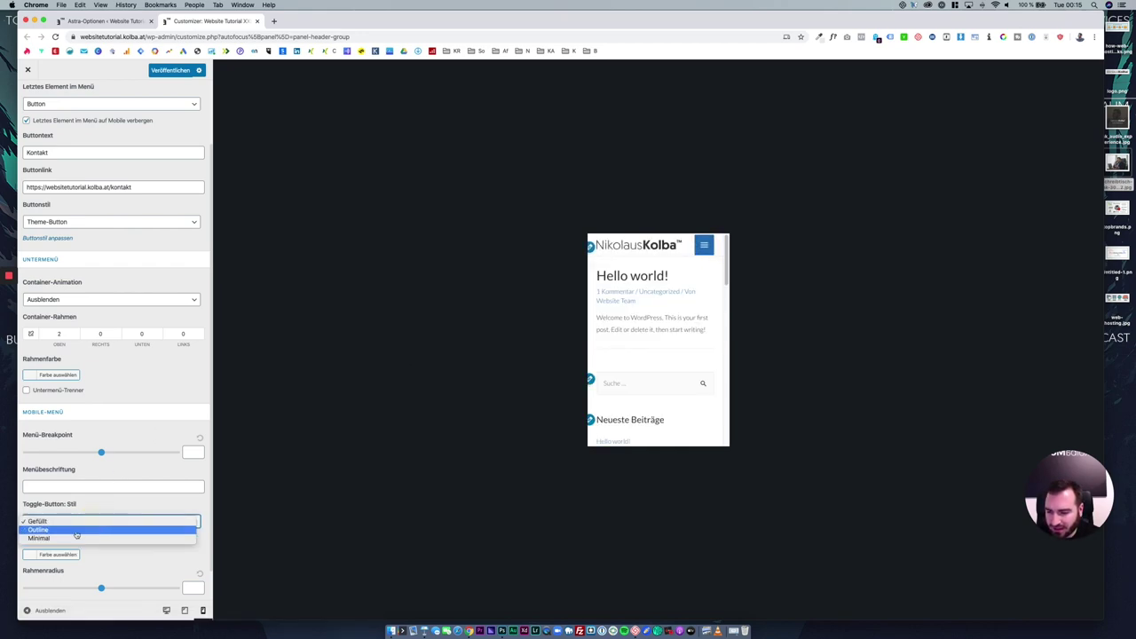
{"action": "left_click", "coordinate": [77, 539]}
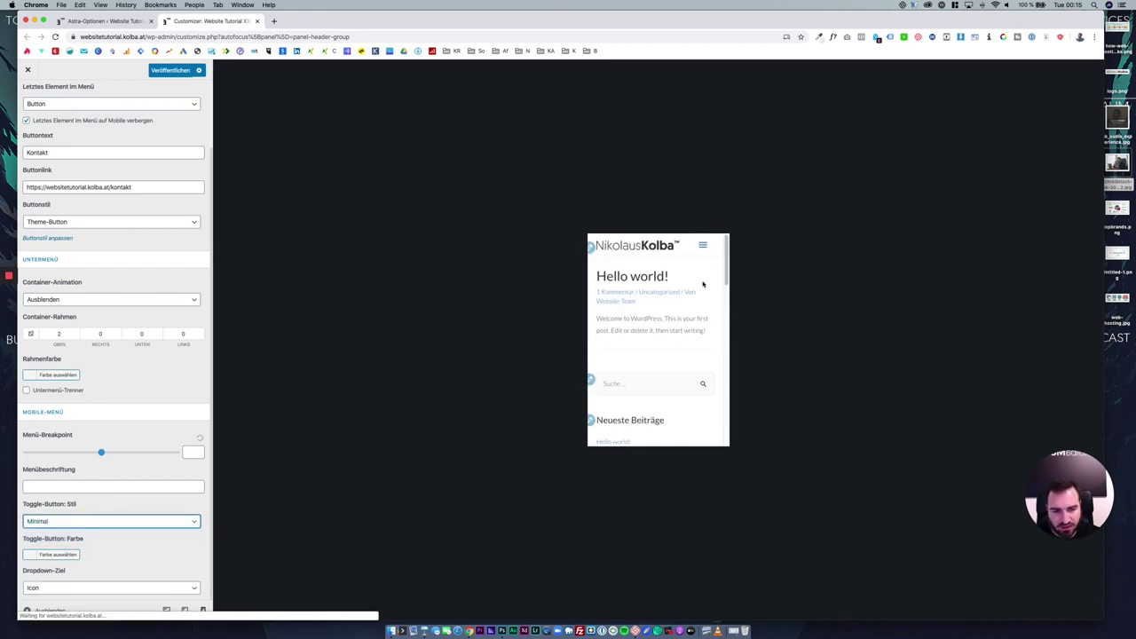
{"action": "left_click", "coordinate": [701, 245]}
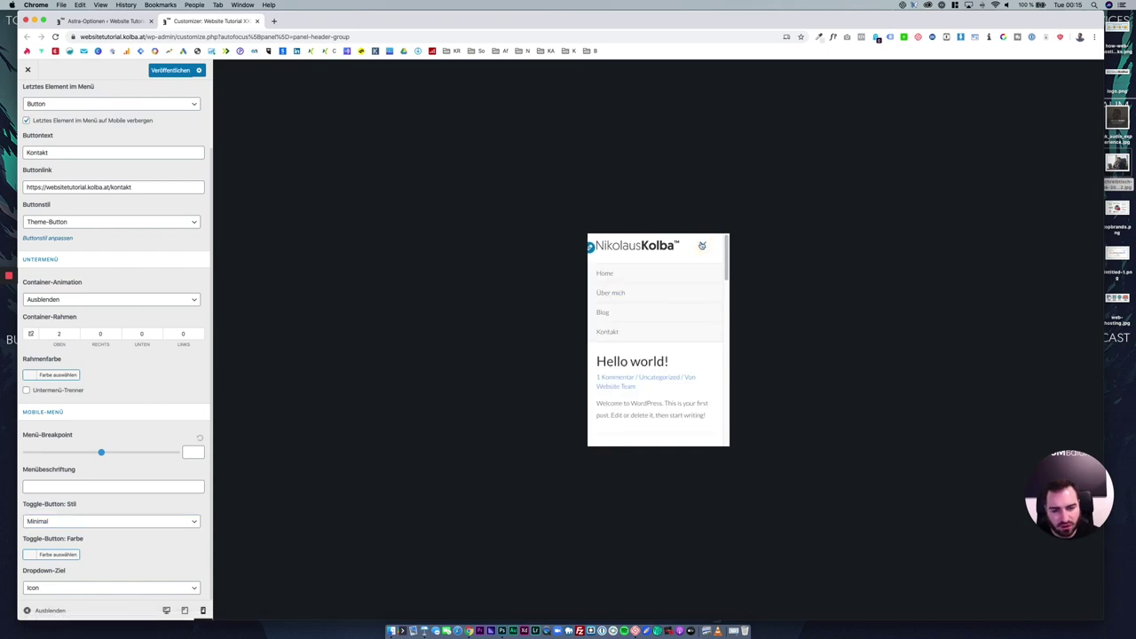
{"action": "left_click", "coordinate": [701, 245]}
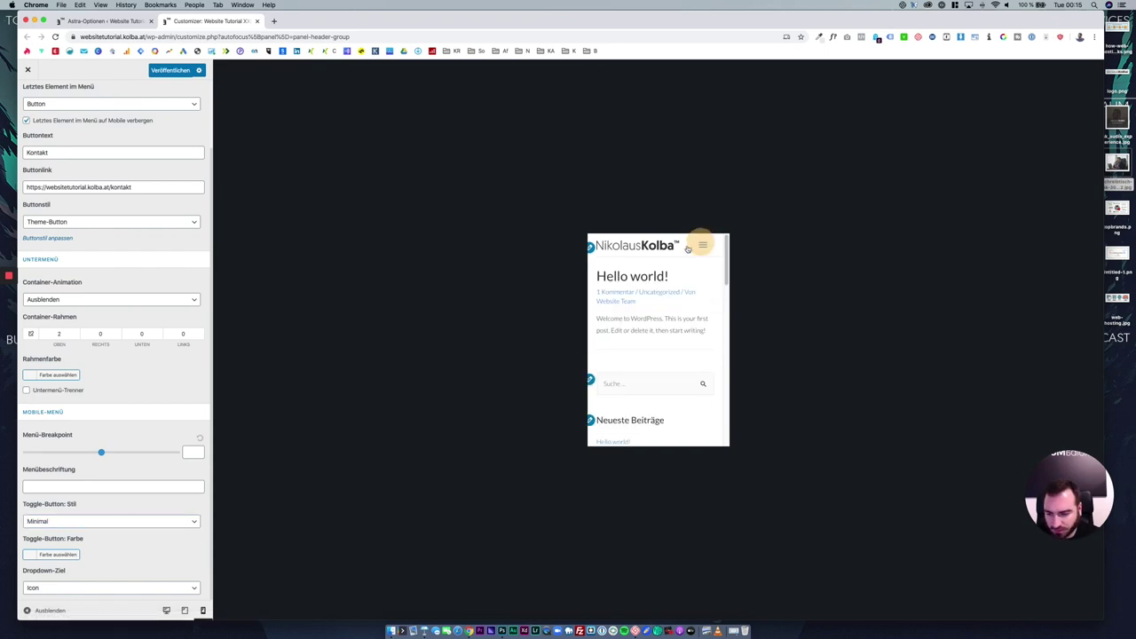
{"action": "left_click", "coordinate": [181, 610]}
{"action": "left_click", "coordinate": [167, 610]}
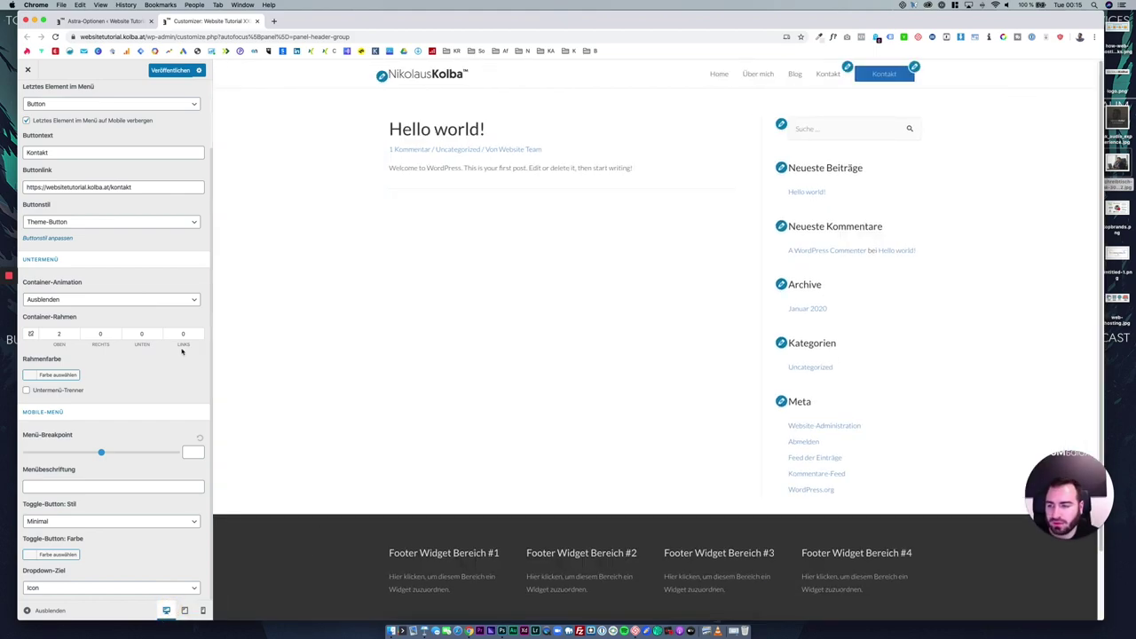
Back out to the main Customizer panel, publish via Veröffentlichen, and close the Customizer.
{"action": "scroll", "coordinate": [182, 352], "scroll_direction": "up", "scroll_amount": 3}
{"action": "left_click", "coordinate": [31, 106]}
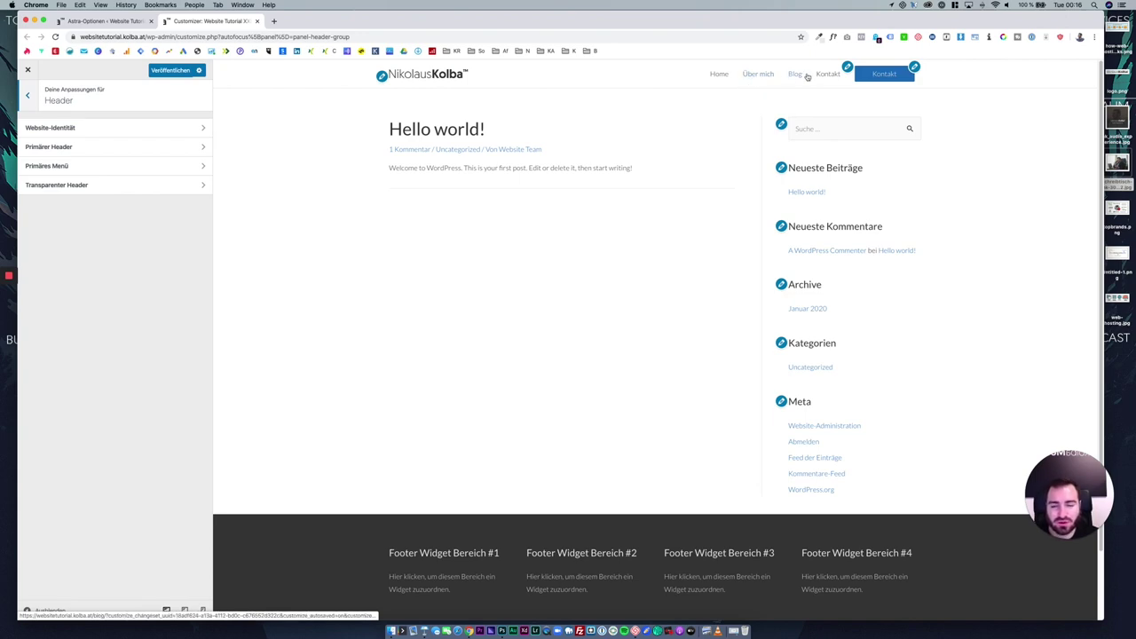
{"action": "left_click", "coordinate": [36, 99]}
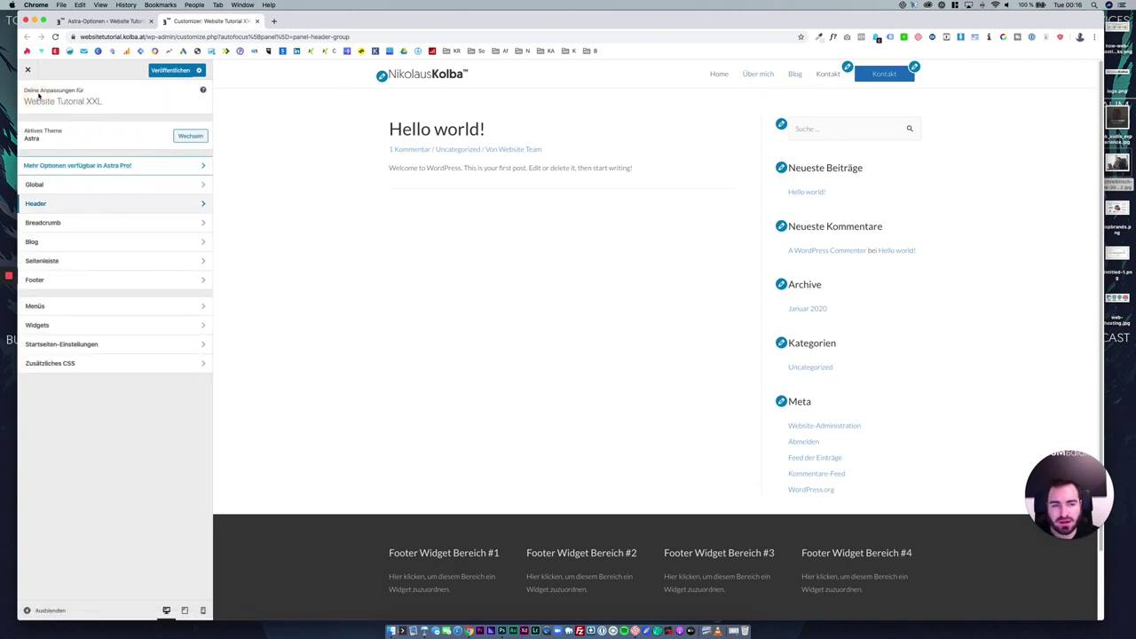
{"action": "left_click", "coordinate": [183, 71]}
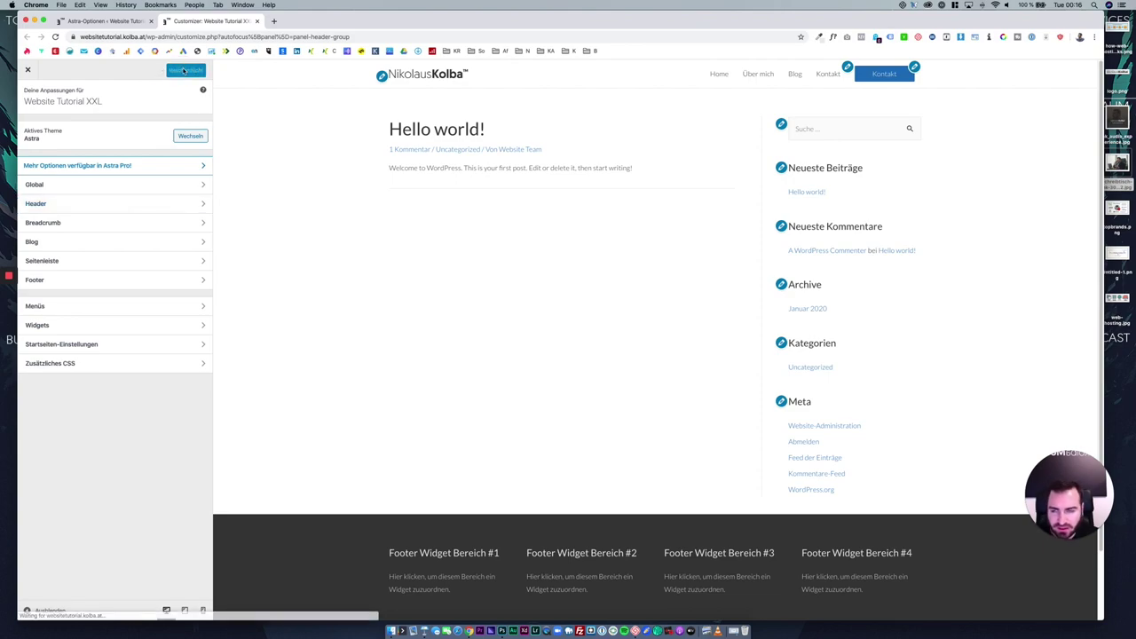
{"action": "left_click", "coordinate": [31, 74]}
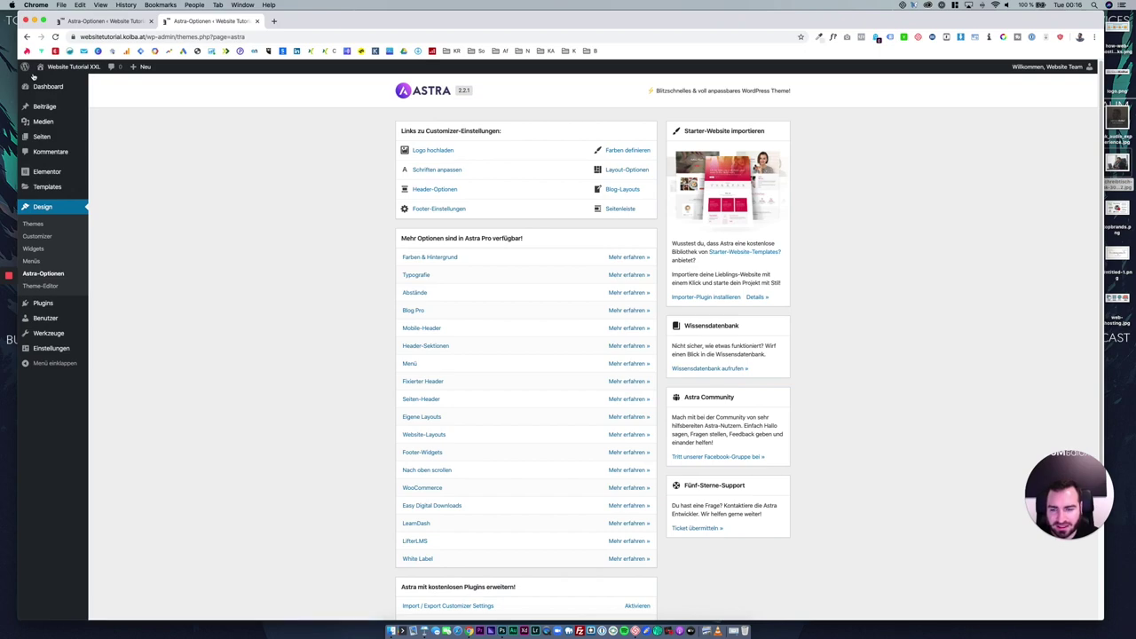
Load the Hauptmenü, remove its Kontakt item, and save the menu.
{"action": "left_click", "coordinate": [39, 263]}
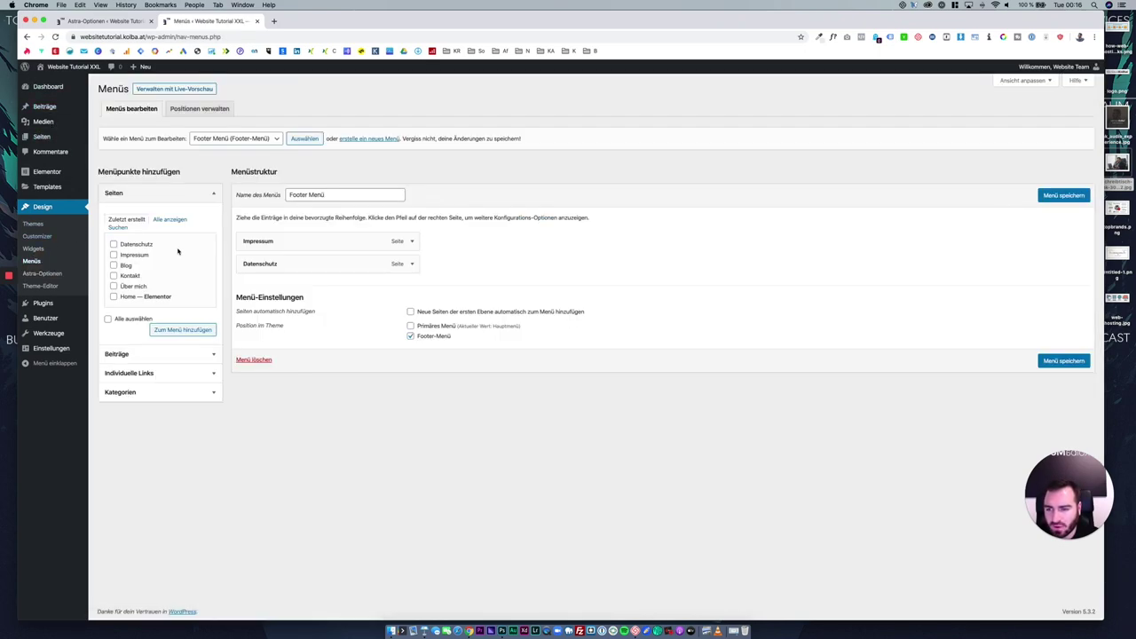
{"action": "left_click", "coordinate": [262, 142]}
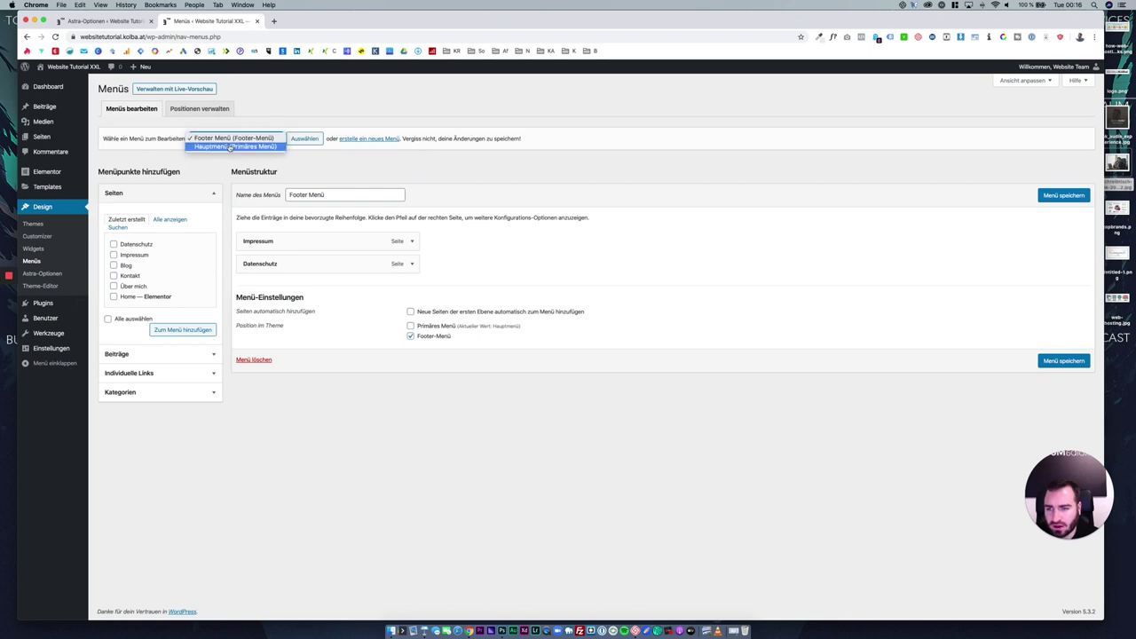
{"action": "left_click", "coordinate": [266, 150]}
{"action": "left_click", "coordinate": [303, 139]}
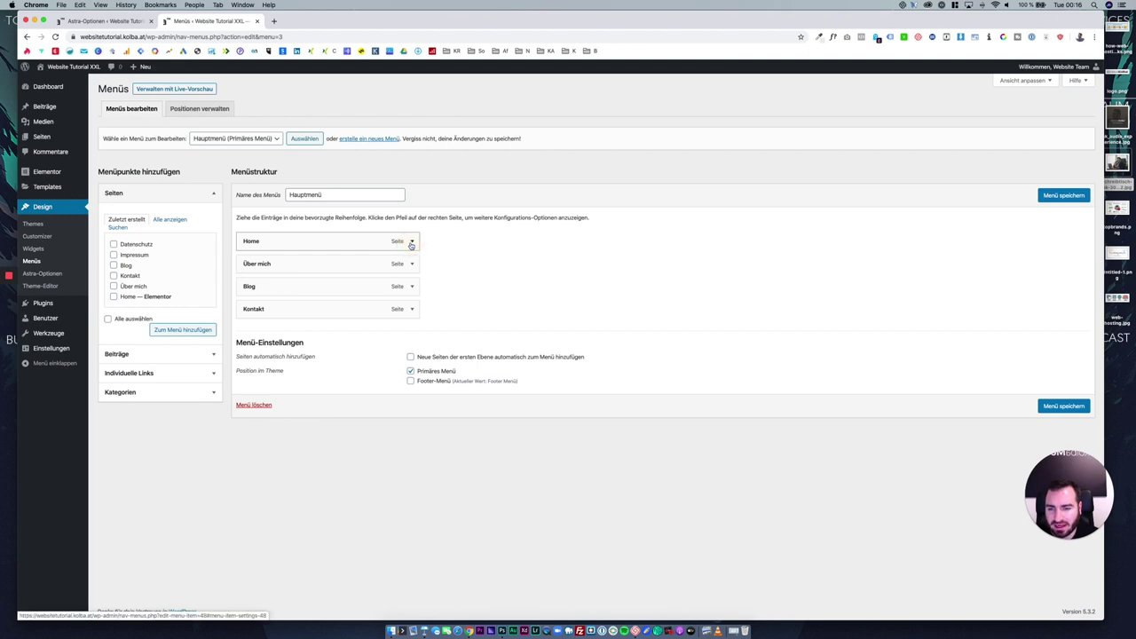
{"action": "left_click", "coordinate": [411, 308]}
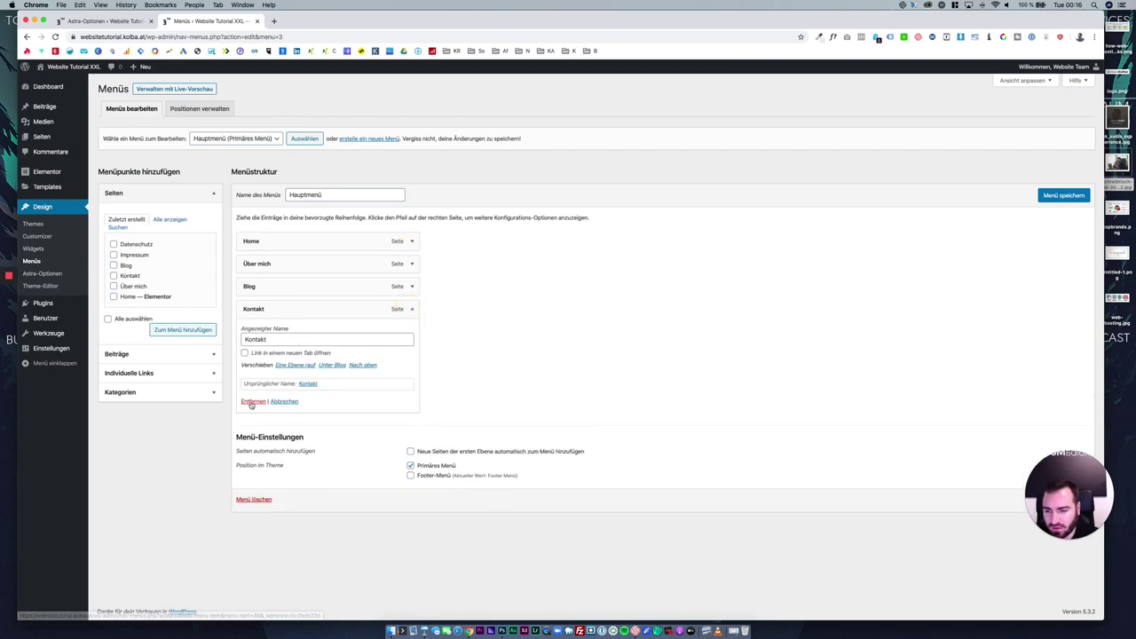
{"action": "left_click", "coordinate": [252, 402]}
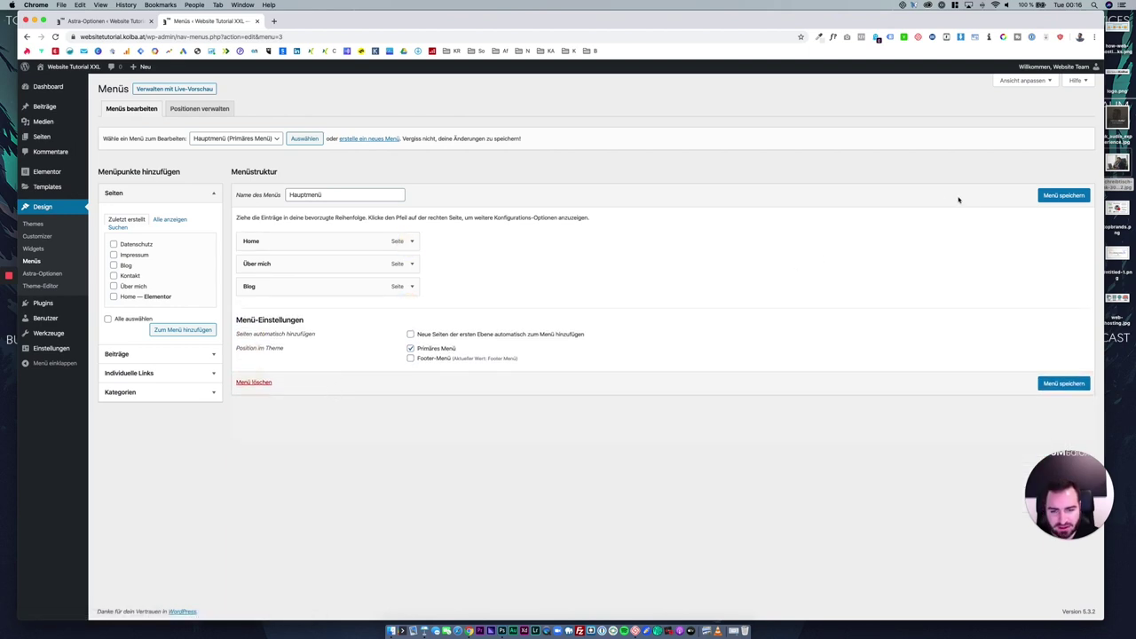
{"action": "left_click", "coordinate": [1056, 198]}
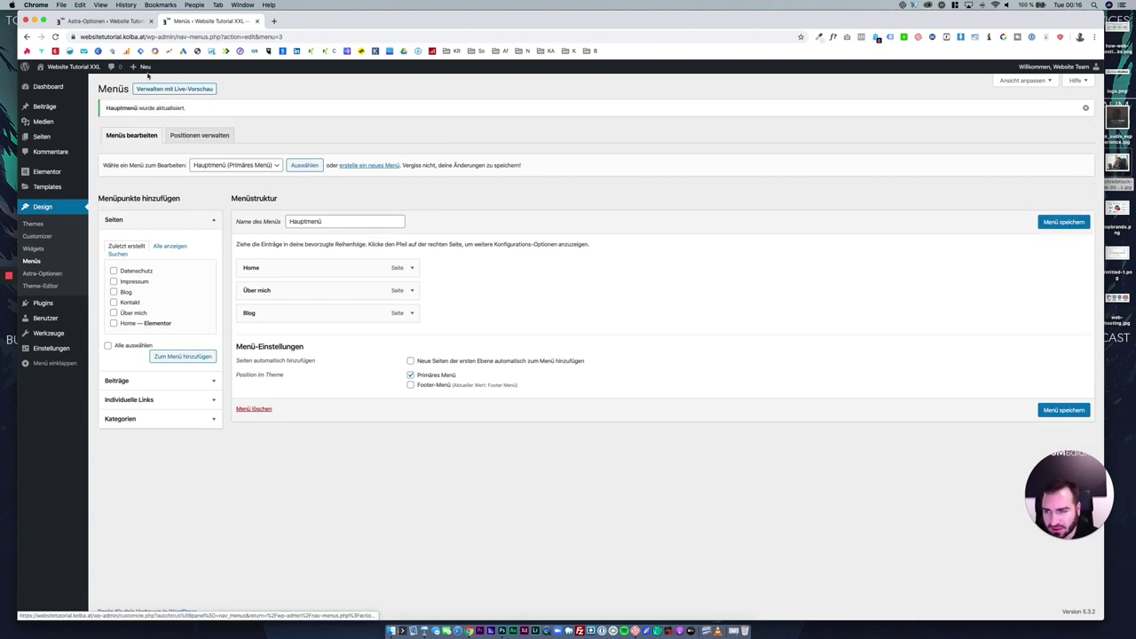
Check the live site's header in a new tab, then return to the menu editor.
{"action": "right_click", "coordinate": [104, 68]}
{"action": "left_click", "coordinate": [111, 67]}
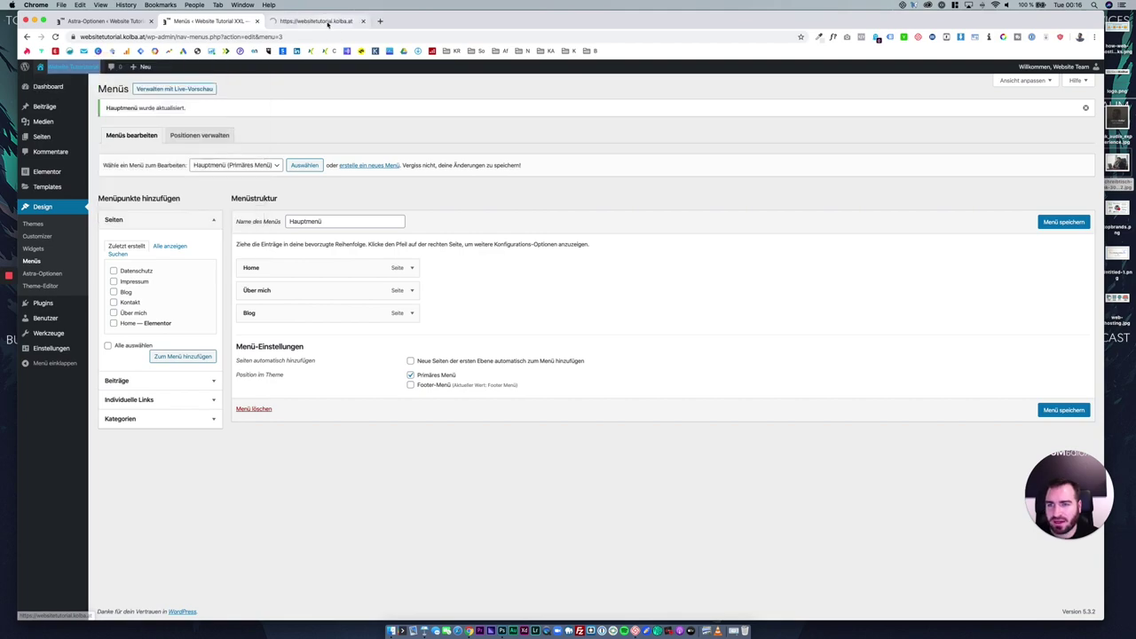
{"action": "left_click", "coordinate": [325, 22]}
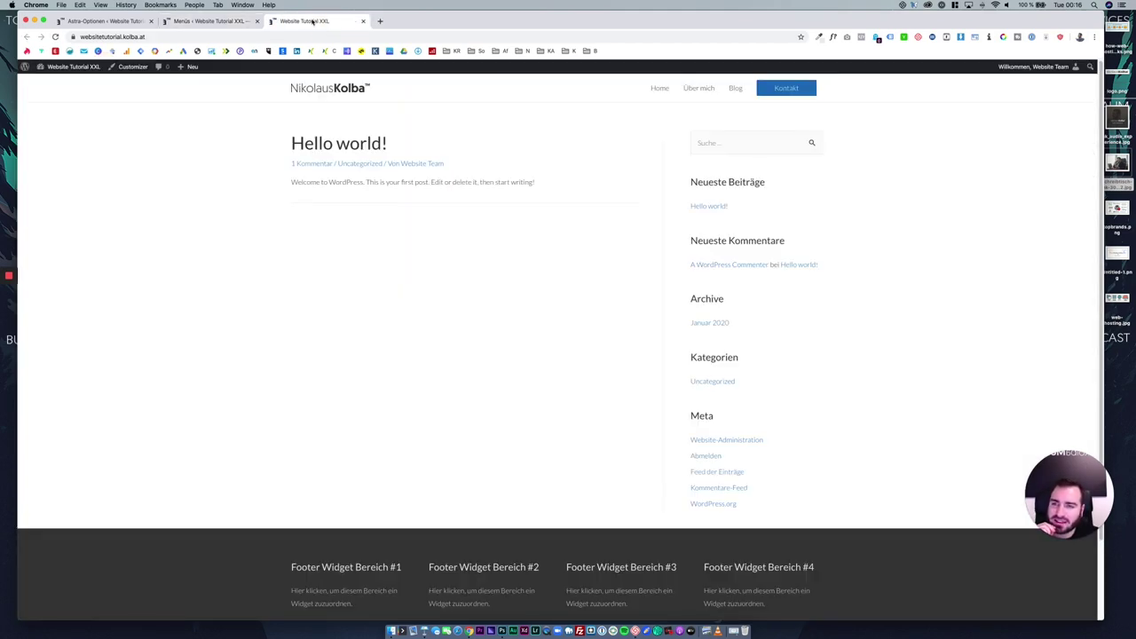
{"action": "left_click", "coordinate": [235, 26]}
In the Reading settings, make the front page a static page set to Home.
{"action": "mouse_move", "coordinate": [69, 350]}
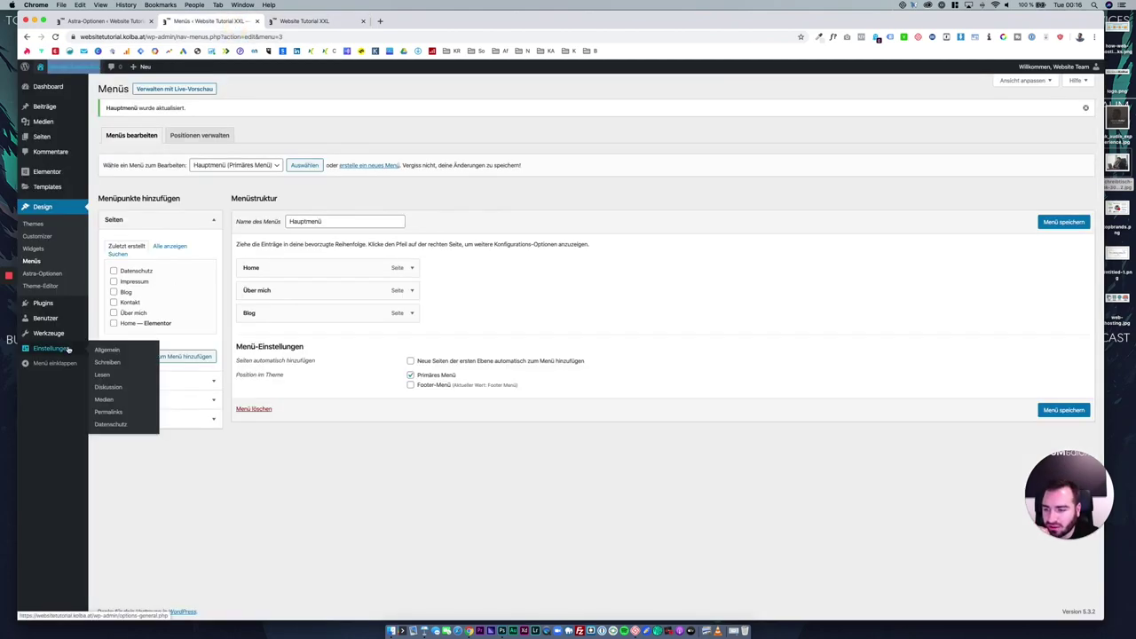
{"action": "left_click", "coordinate": [105, 374]}
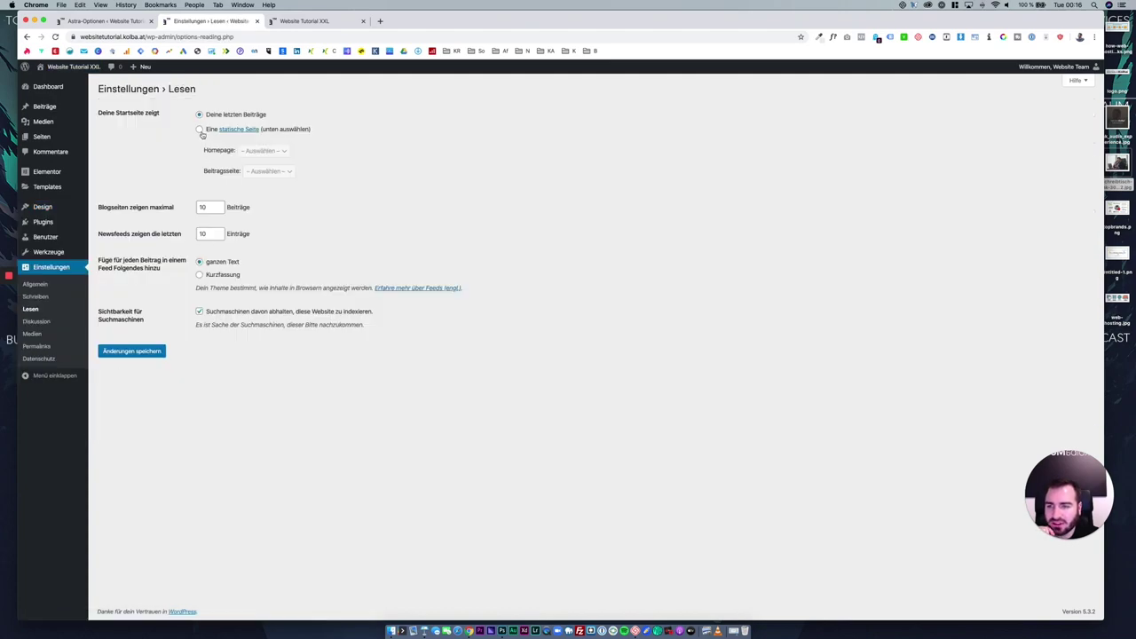
{"action": "left_click", "coordinate": [201, 130]}
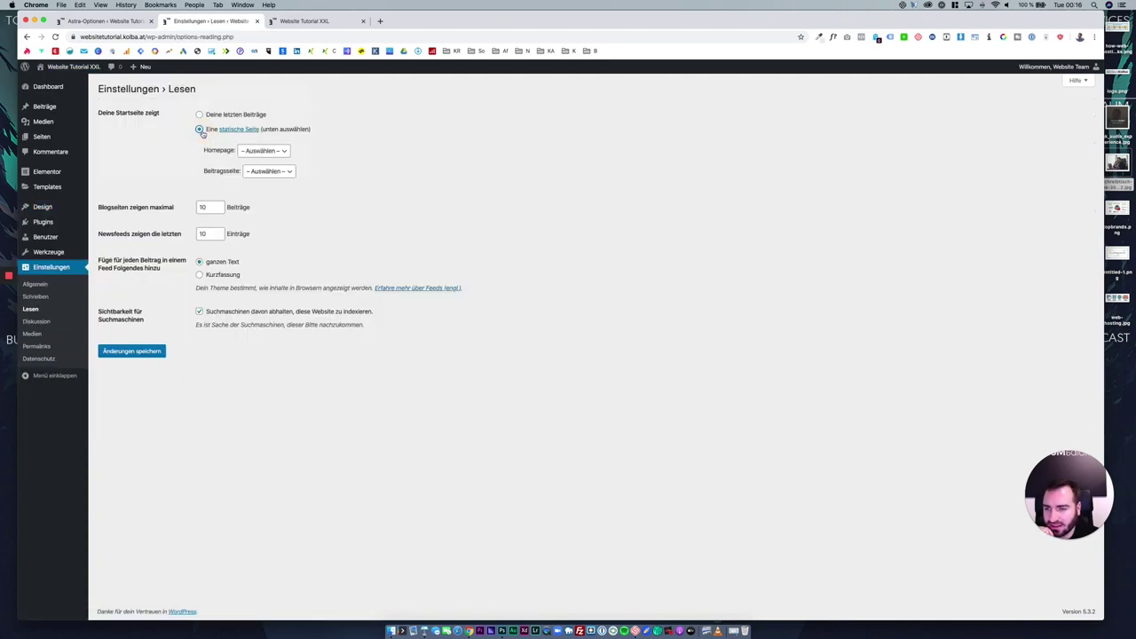
{"action": "left_click", "coordinate": [253, 151]}
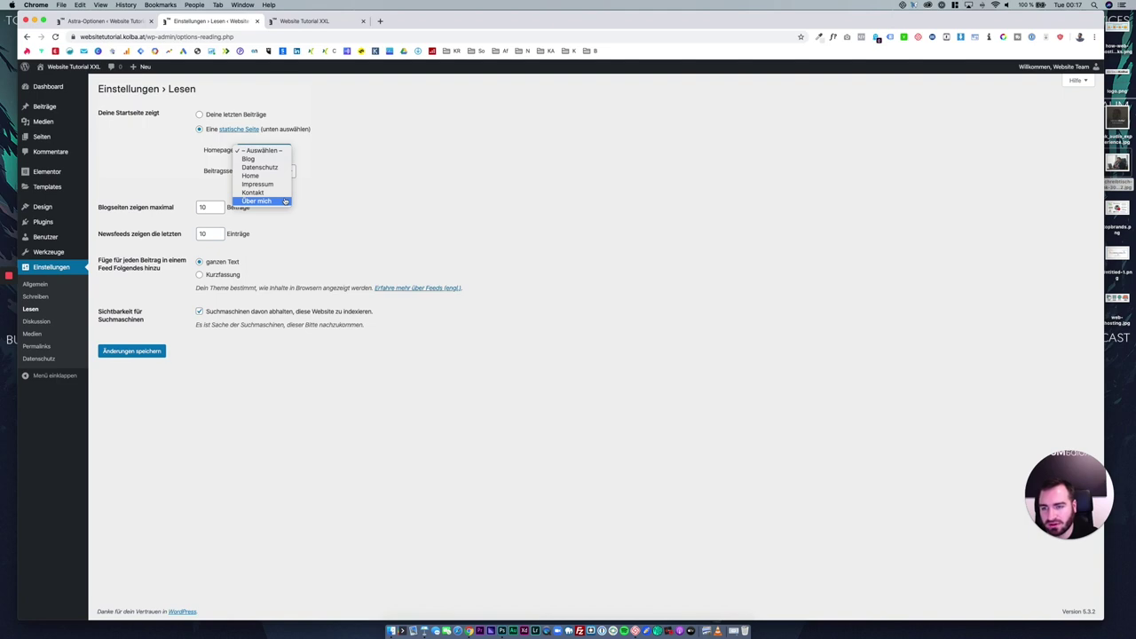
{"action": "left_click", "coordinate": [265, 177]}
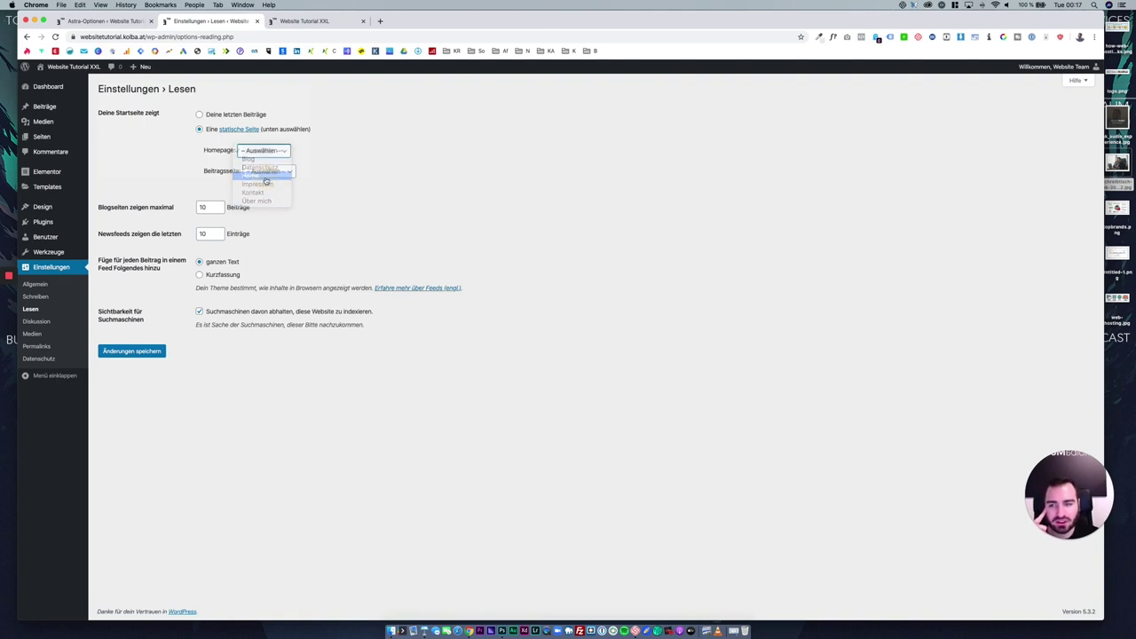
Set Blog as the posts page, save the settings, and reload the live site.
{"action": "left_click", "coordinate": [265, 174]}
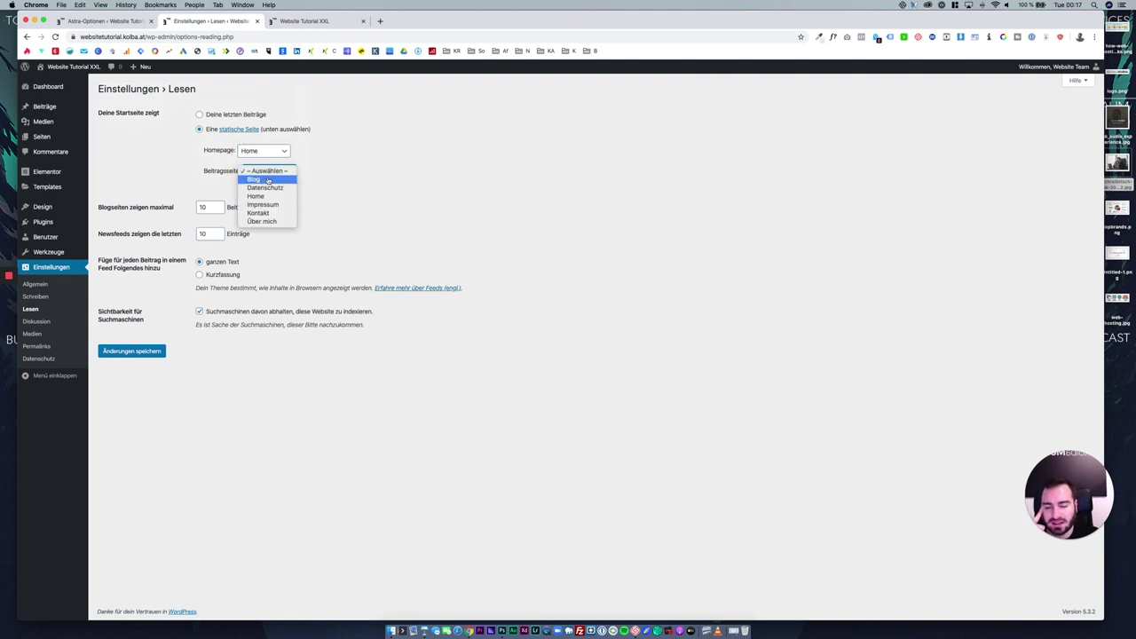
{"action": "left_click", "coordinate": [268, 180]}
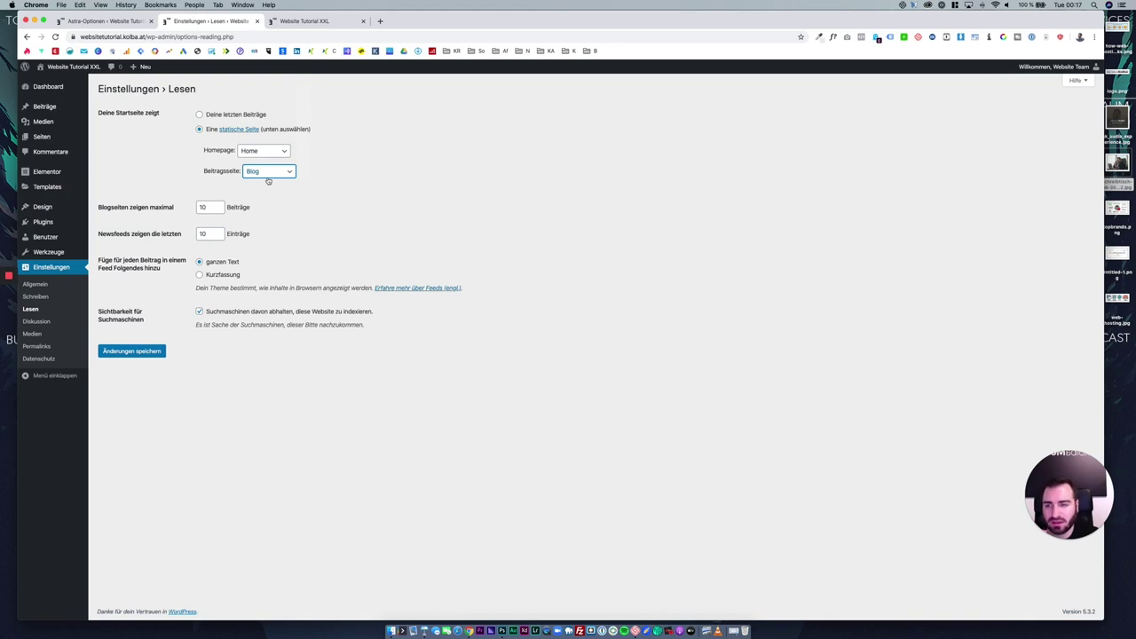
{"action": "left_click", "coordinate": [268, 173]}
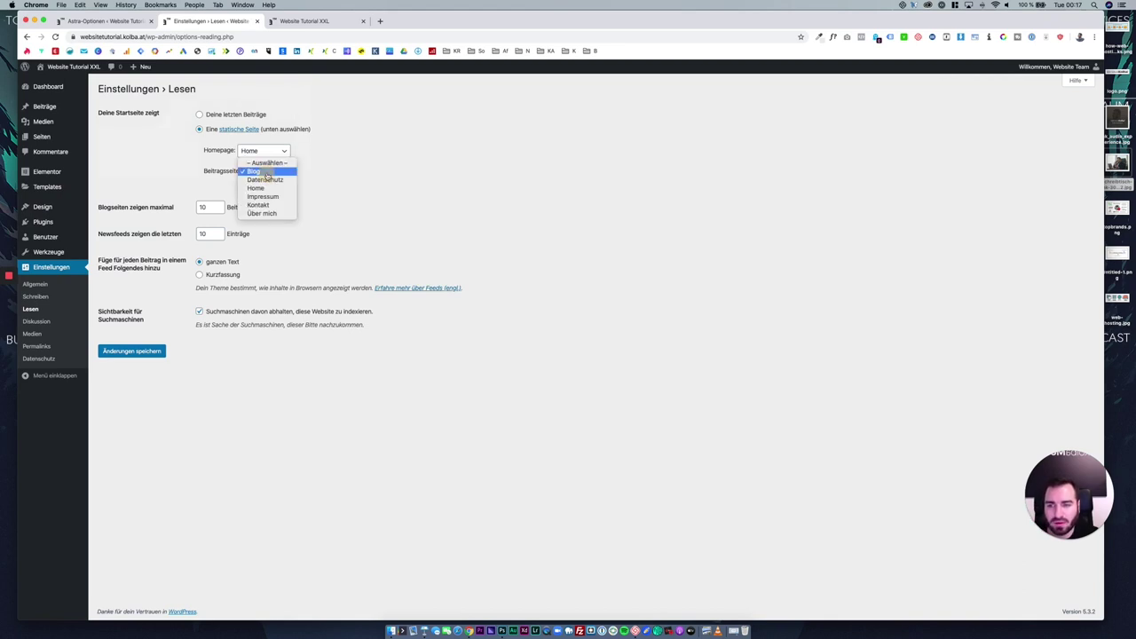
{"action": "left_click", "coordinate": [395, 172]}
{"action": "left_click", "coordinate": [253, 171]}
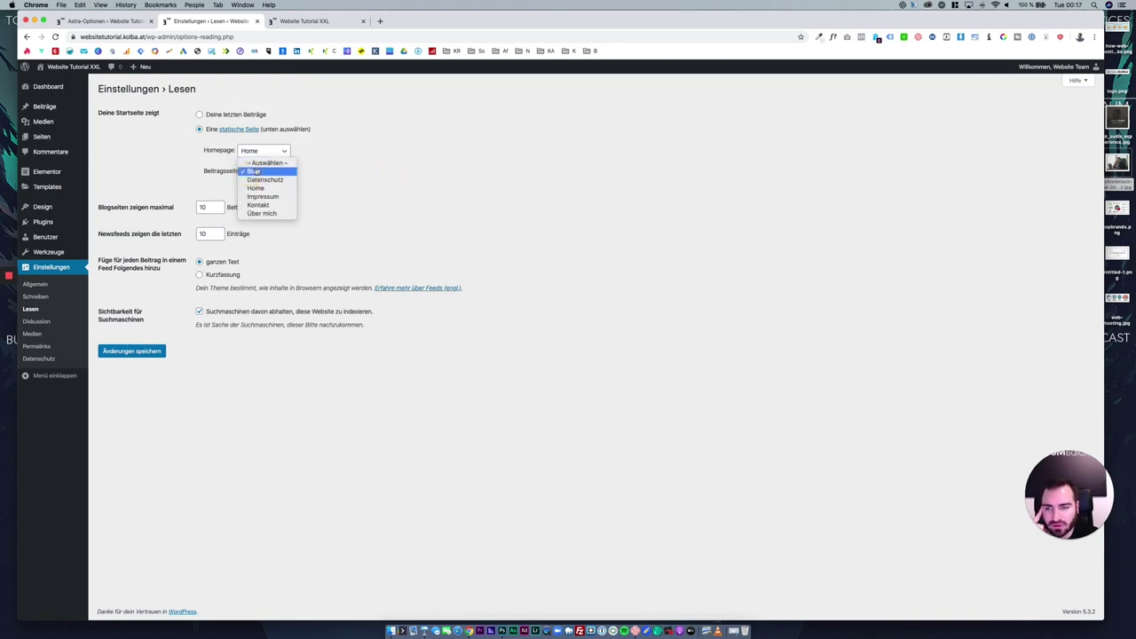
{"action": "left_click", "coordinate": [322, 178]}
{"action": "left_click", "coordinate": [145, 351]}
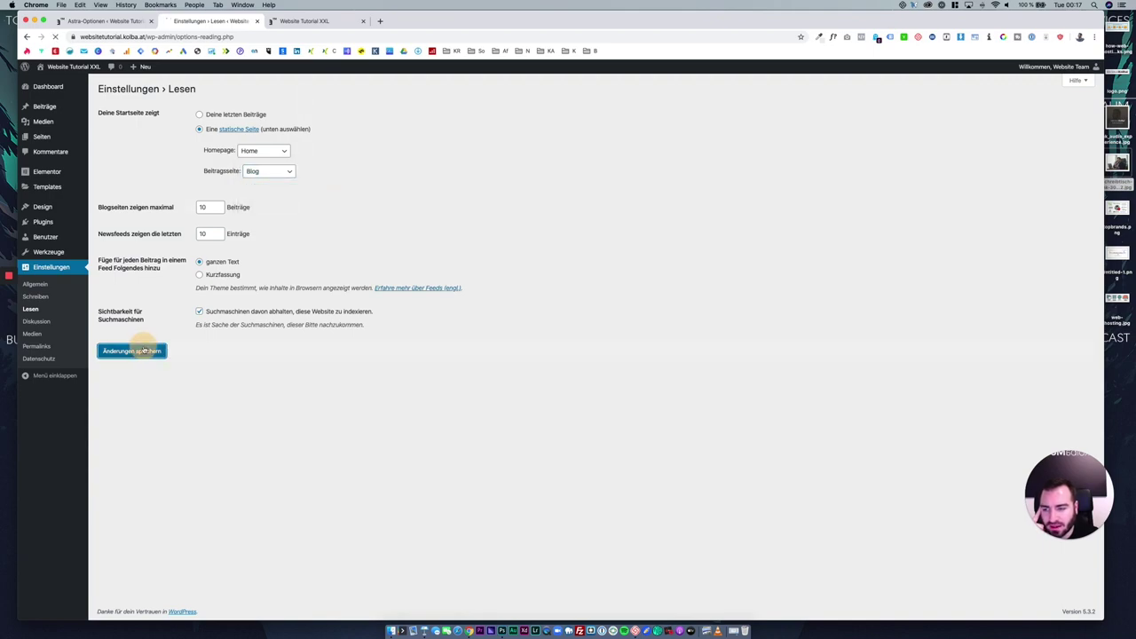
{"action": "left_click", "coordinate": [295, 22]}
{"action": "left_click", "coordinate": [56, 38]}
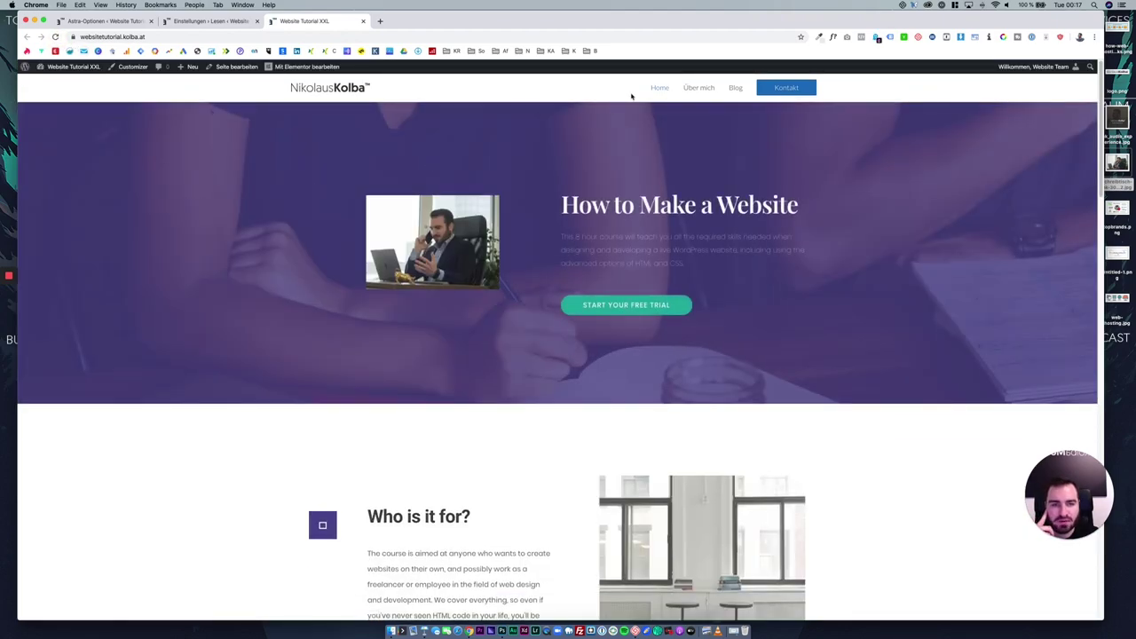
Visit Kontakt, Blog, Home and Über mich on the live site, then edit Über mich via Seite bearbeiten.
{"action": "double_click", "coordinate": [684, 20]}
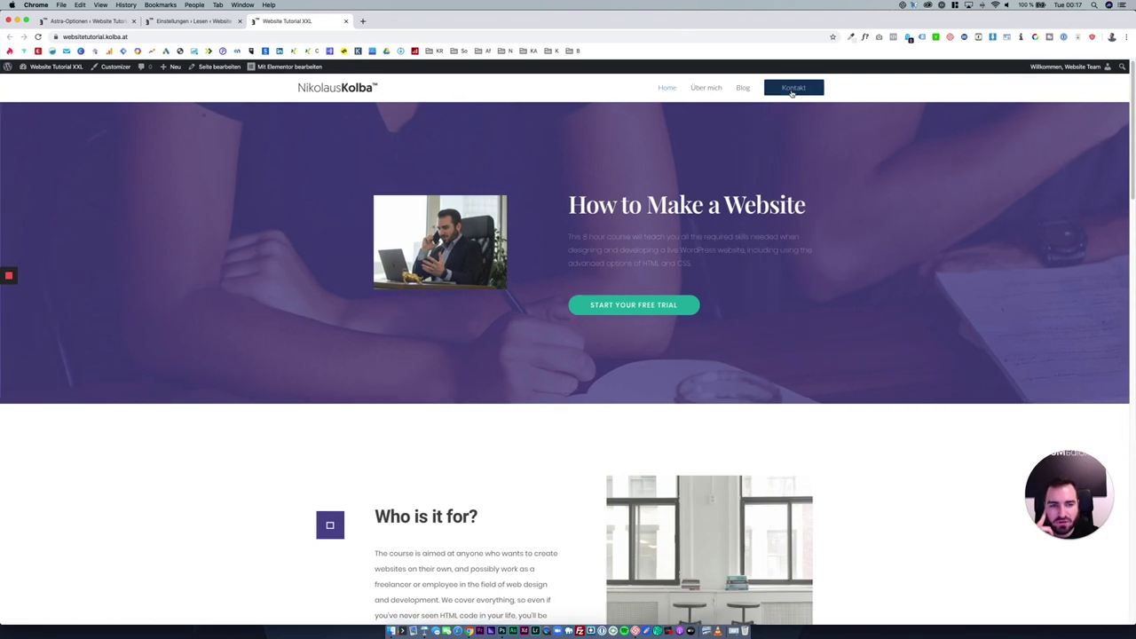
{"action": "left_click", "coordinate": [792, 89]}
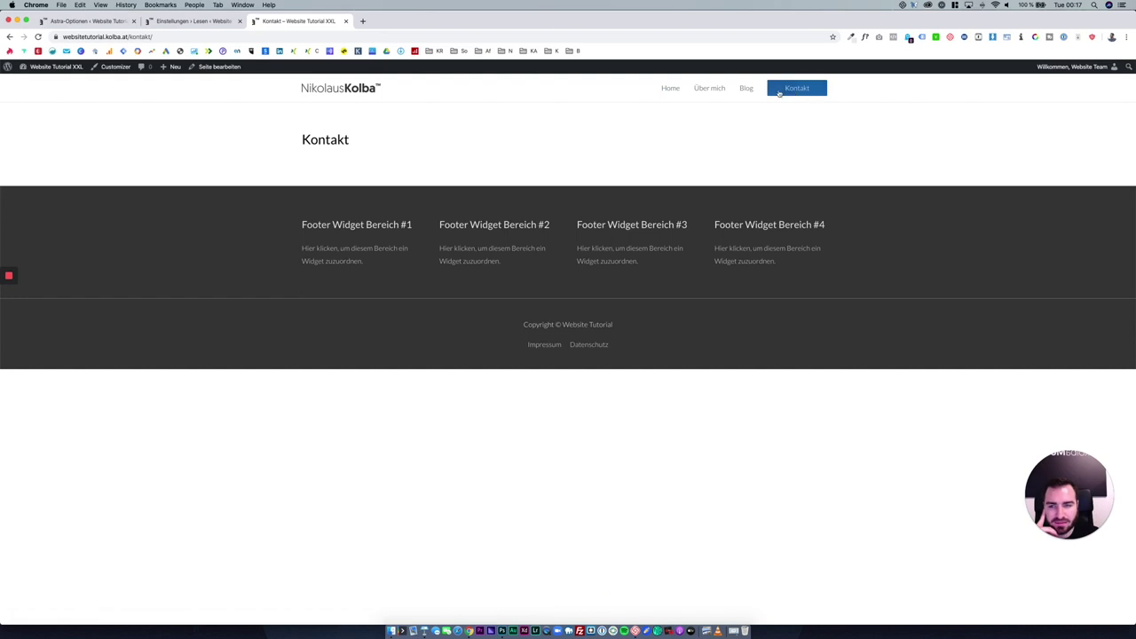
{"action": "left_click", "coordinate": [746, 90]}
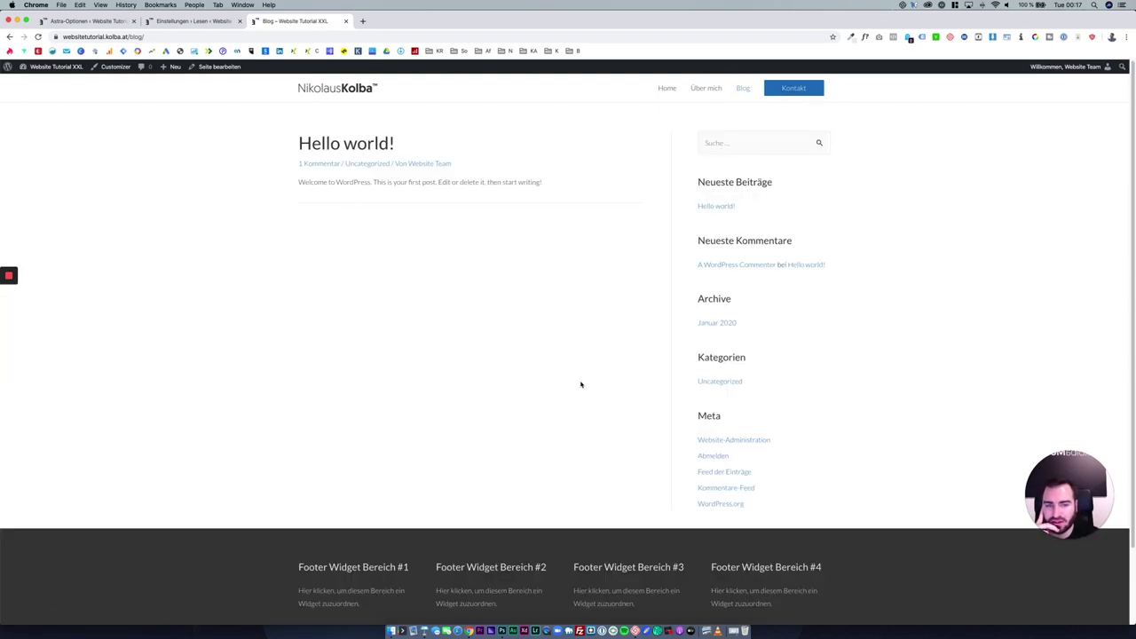
{"action": "left_click", "coordinate": [664, 92]}
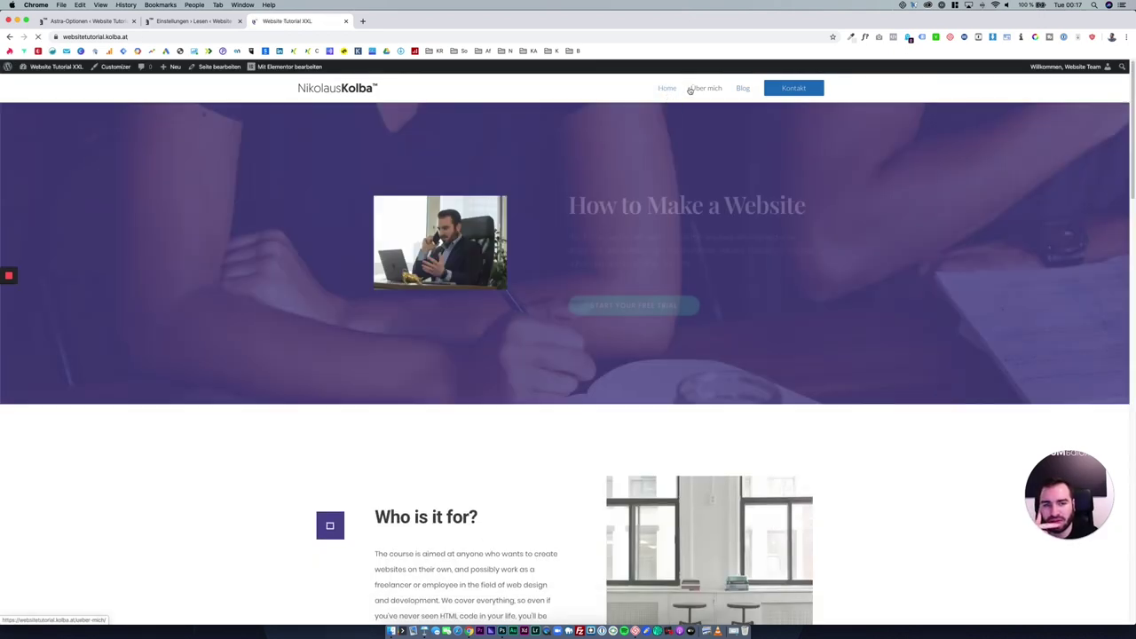
{"action": "left_click", "coordinate": [691, 89]}
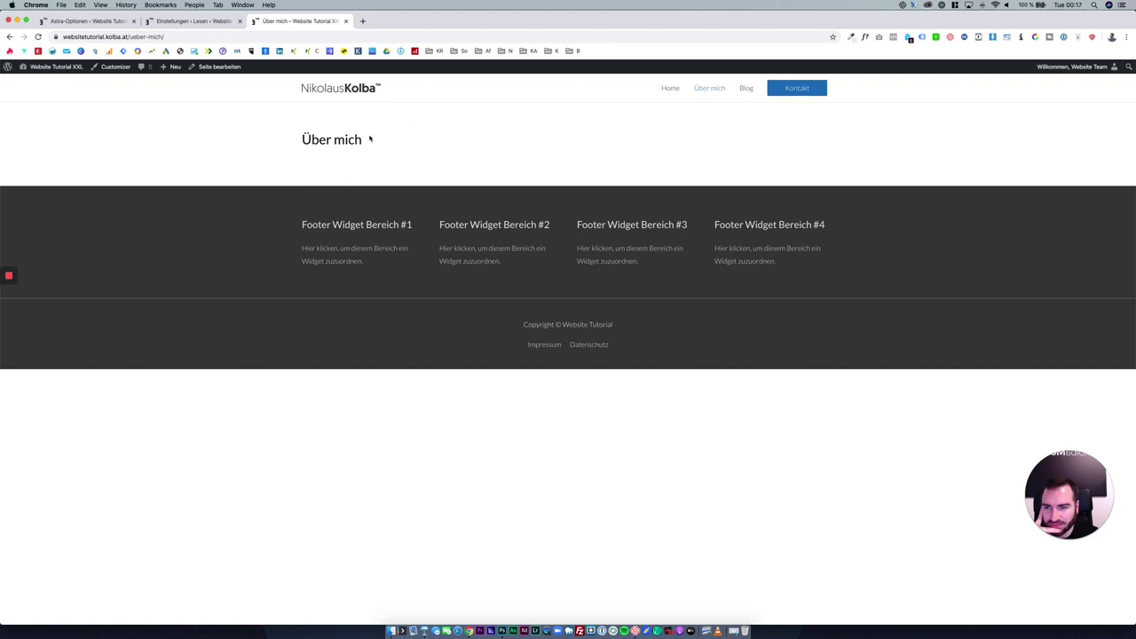
{"action": "left_click", "coordinate": [222, 69]}
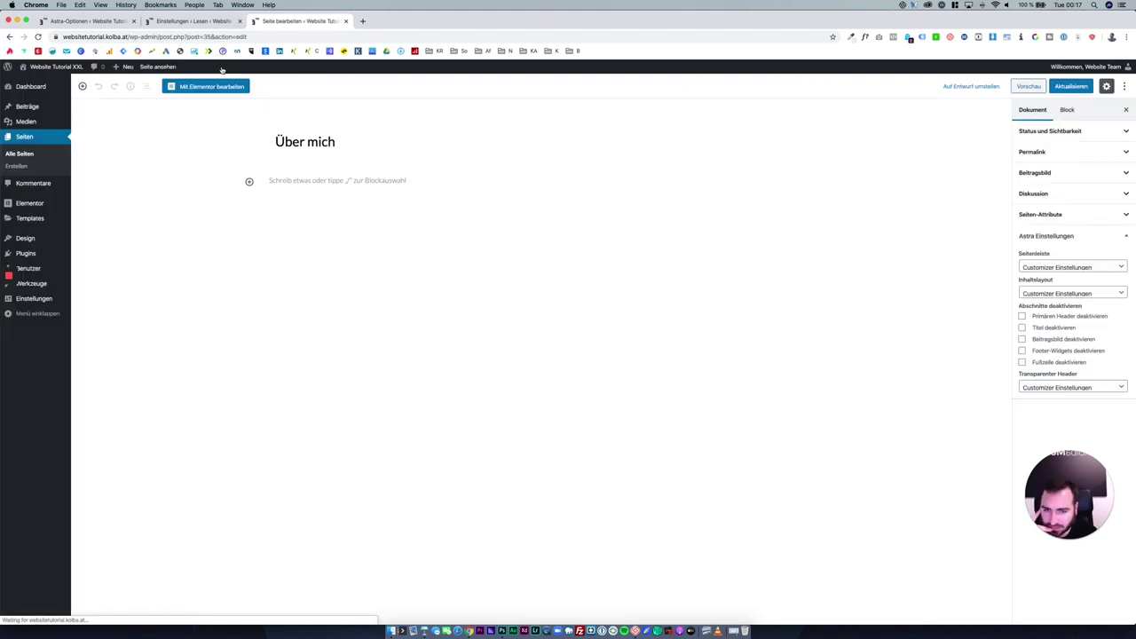
Disable the Über mich page title in Astra settings, update the page, and open Elementor's template library.
{"action": "left_click", "coordinate": [1056, 331]}
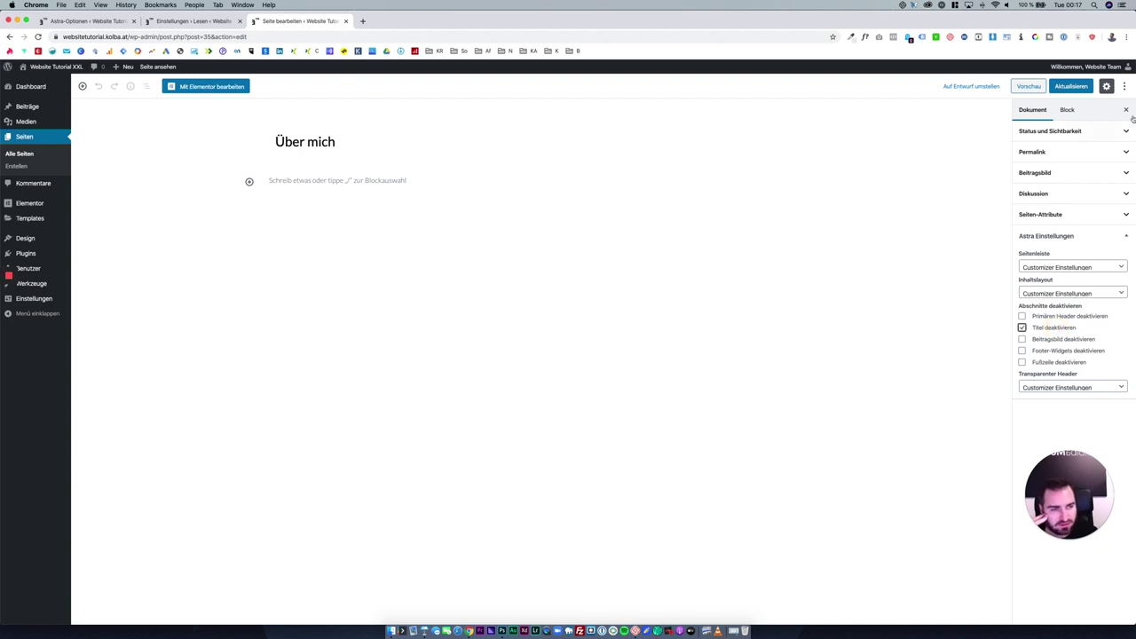
{"action": "left_click", "coordinate": [1083, 85]}
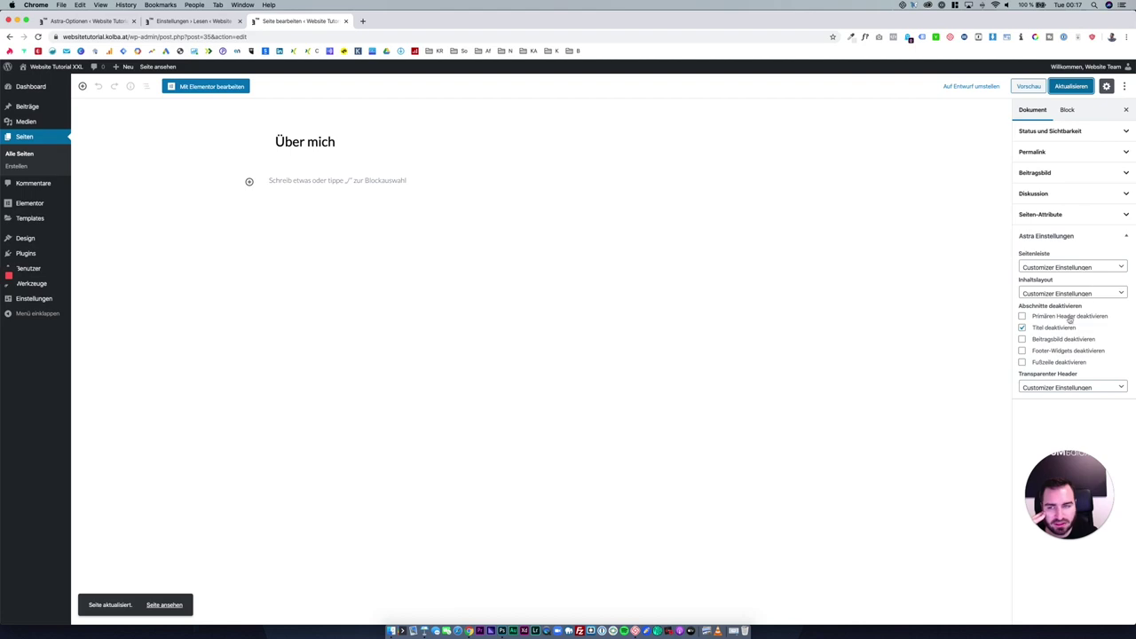
{"action": "left_click", "coordinate": [233, 89]}
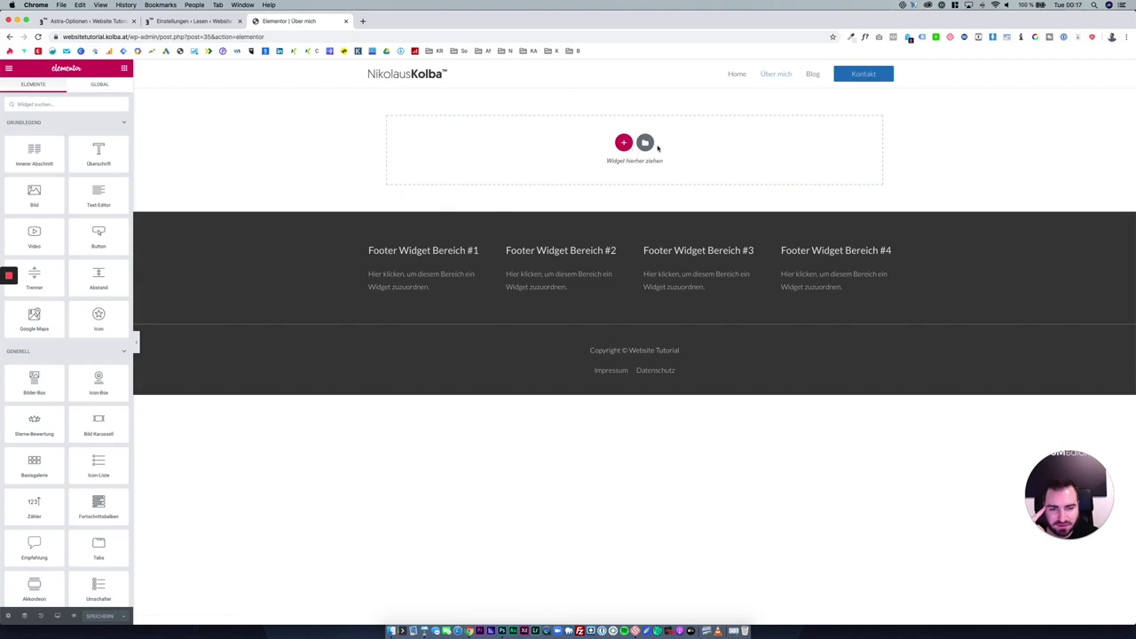
{"action": "left_click", "coordinate": [645, 143]}
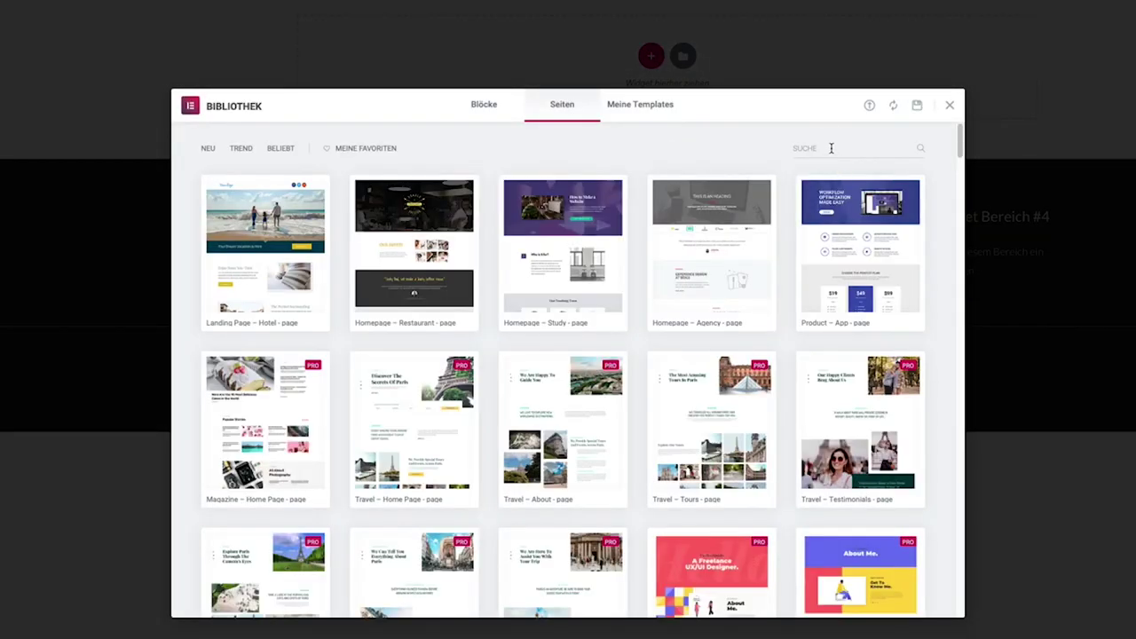
Search the page templates for 'about' and preview the About – CV template.
{"action": "left_click", "coordinate": [831, 148]}
{"action": "type", "text": "about us"}
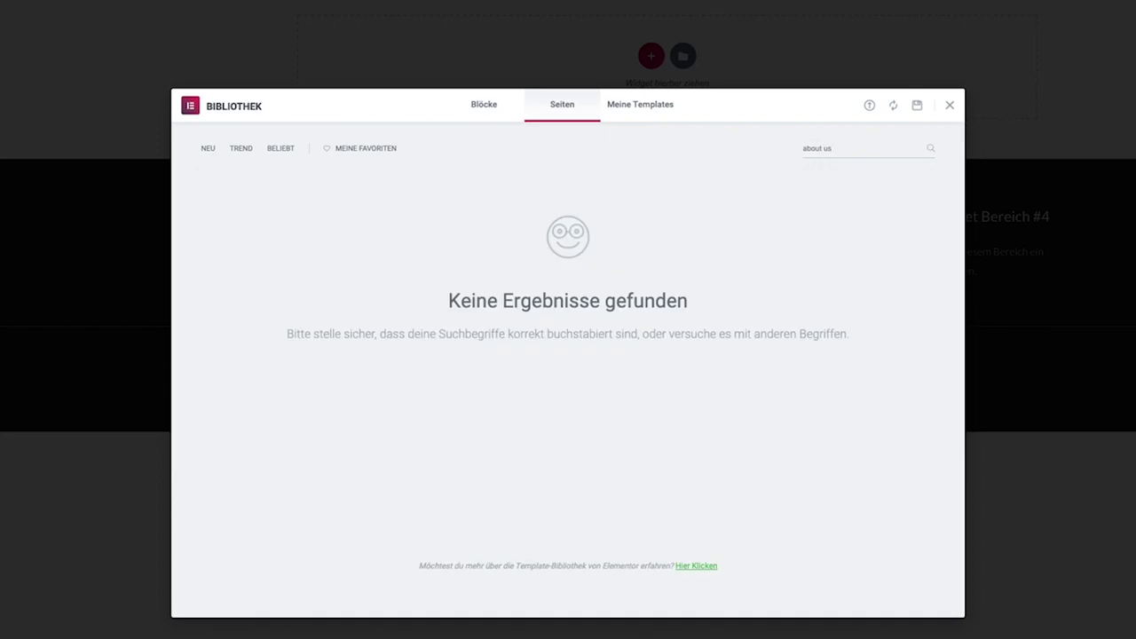
{"action": "type", "text": "abo"}
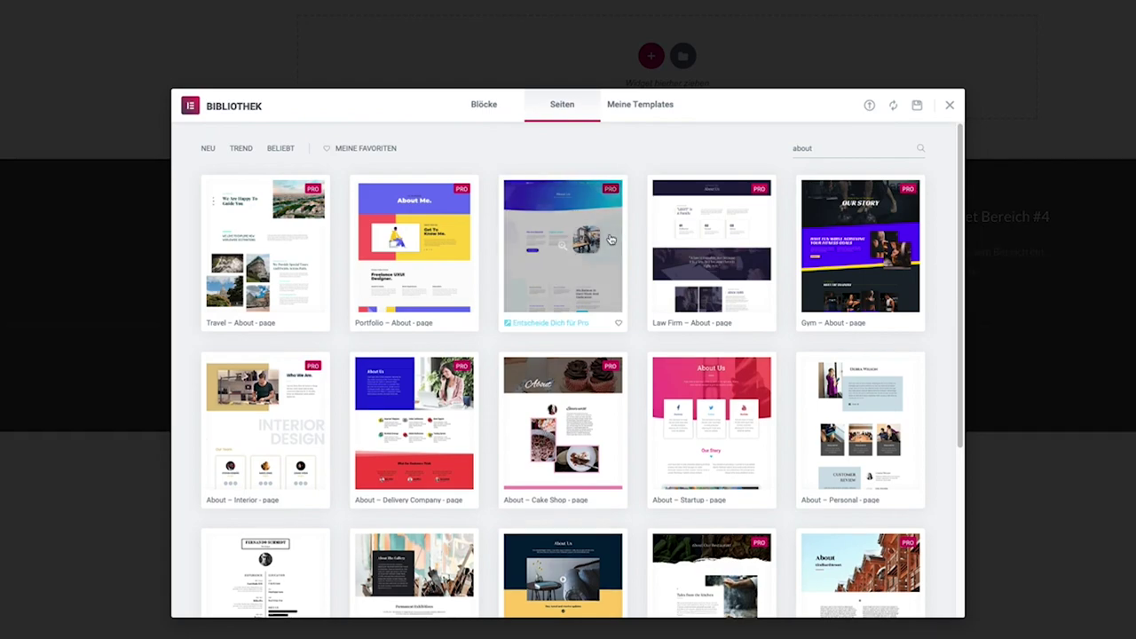
{"action": "scroll", "coordinate": [544, 284], "scroll_direction": "down", "scroll_amount": 3}
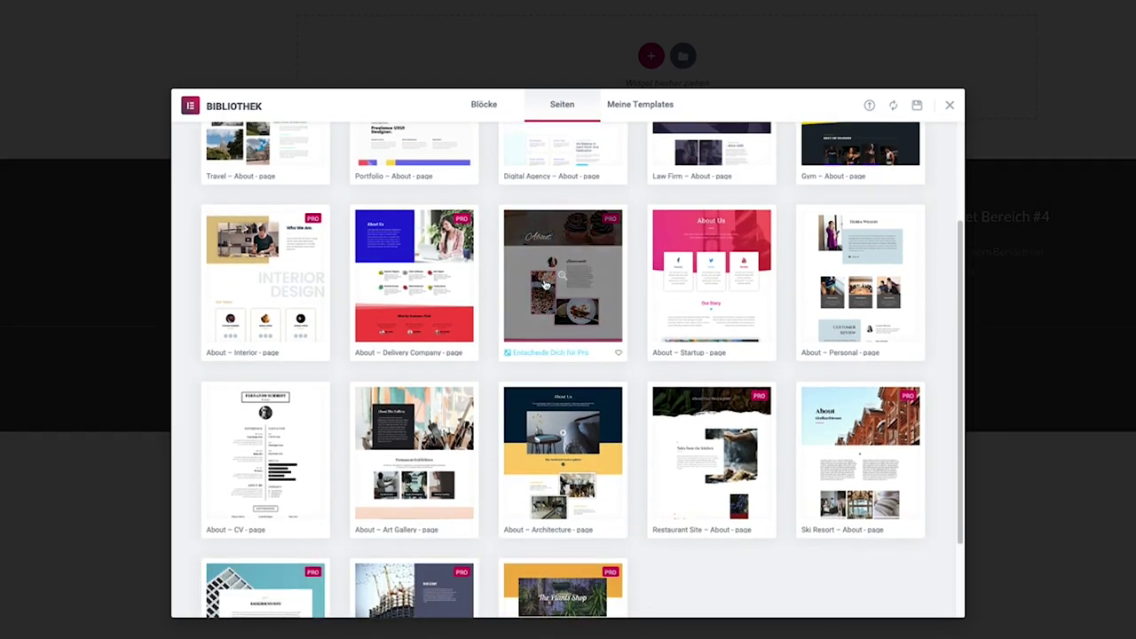
{"action": "scroll", "coordinate": [544, 284], "scroll_direction": "down", "scroll_amount": 2}
{"action": "left_click", "coordinate": [267, 344]}
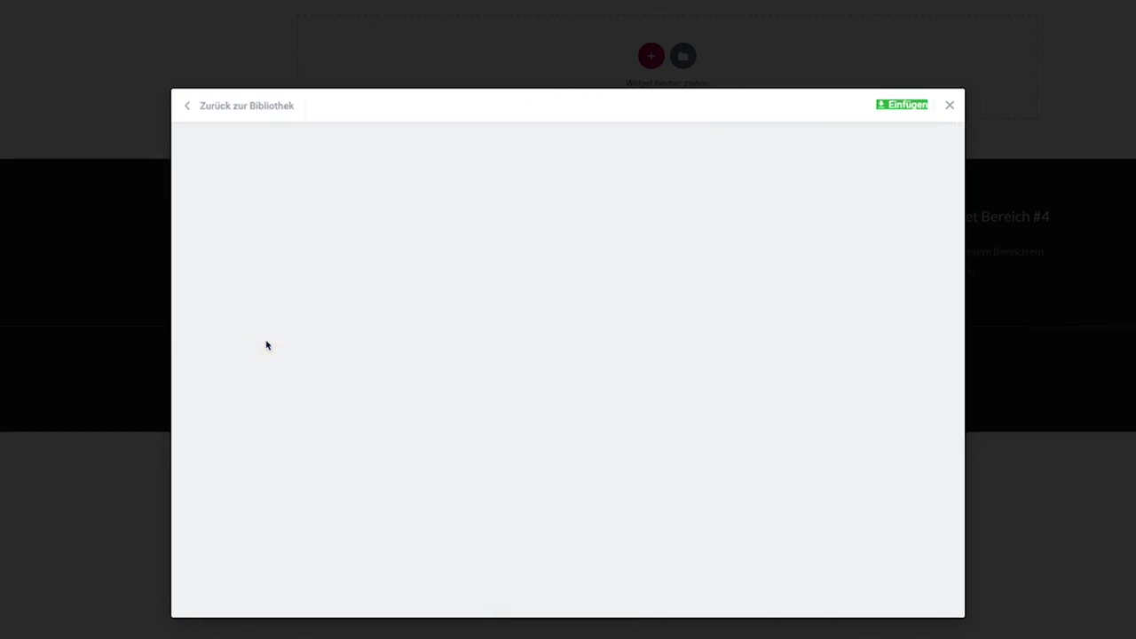
{"action": "scroll", "coordinate": [448, 339], "scroll_direction": "down", "scroll_amount": 3}
{"action": "scroll", "coordinate": [449, 339], "scroll_direction": "up", "scroll_amount": 3}
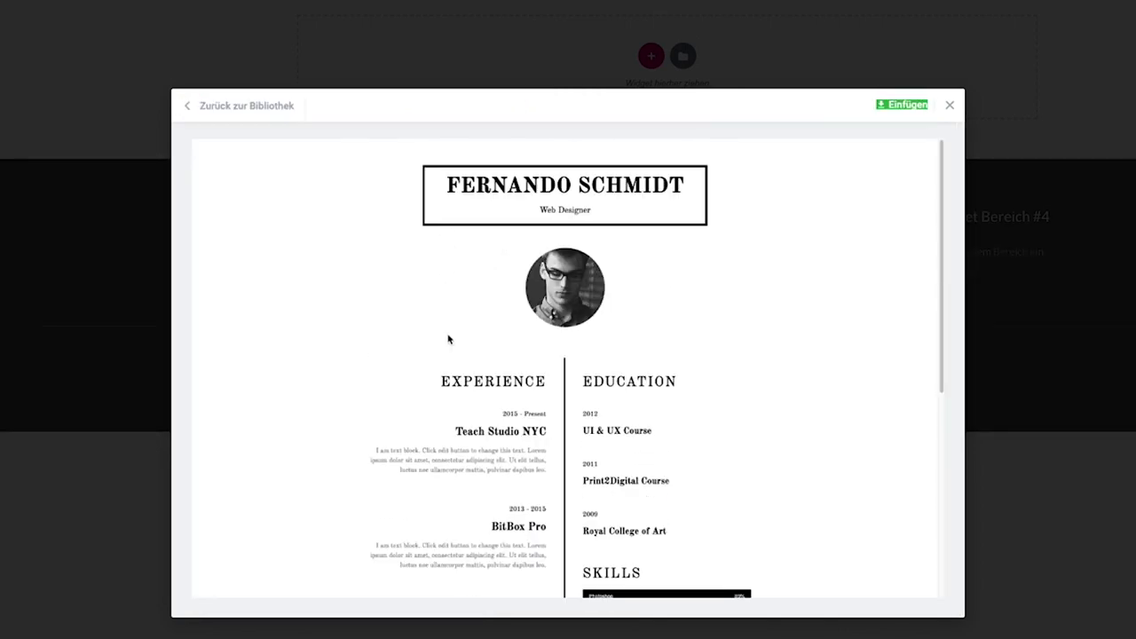
{"action": "scroll", "coordinate": [454, 344], "scroll_direction": "down", "scroll_amount": 3}
{"action": "scroll", "coordinate": [462, 346], "scroll_direction": "up", "scroll_amount": 3}
{"action": "left_click", "coordinate": [224, 106]}
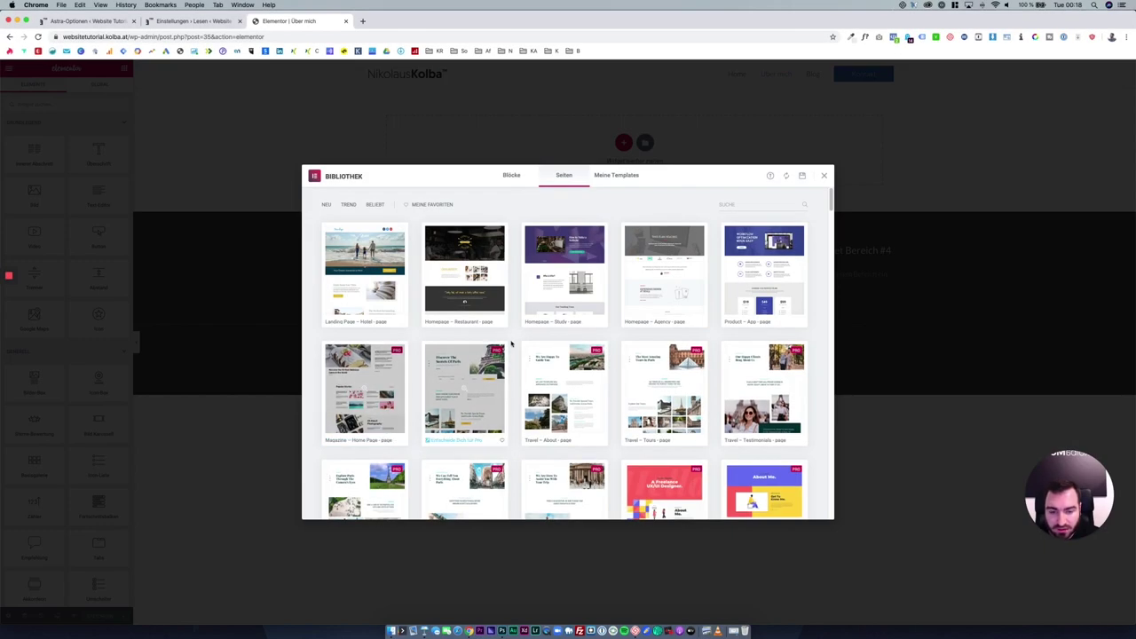
Search again for 'ab' and insert the About – CV template into Über mich.
{"action": "left_click", "coordinate": [750, 203]}
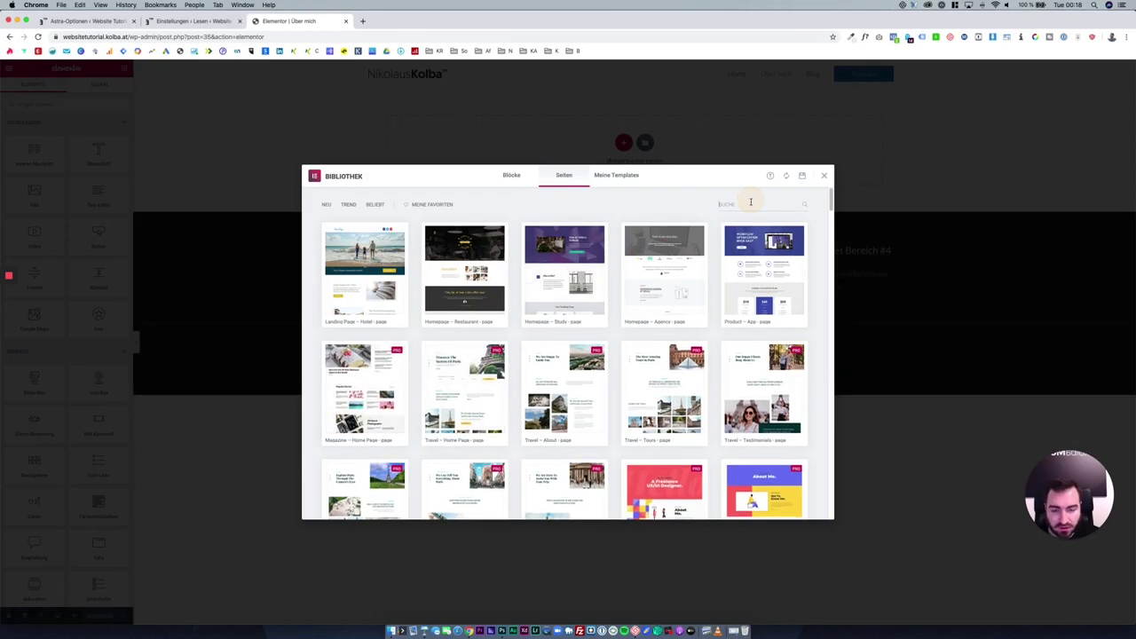
{"action": "type", "text": "about"}
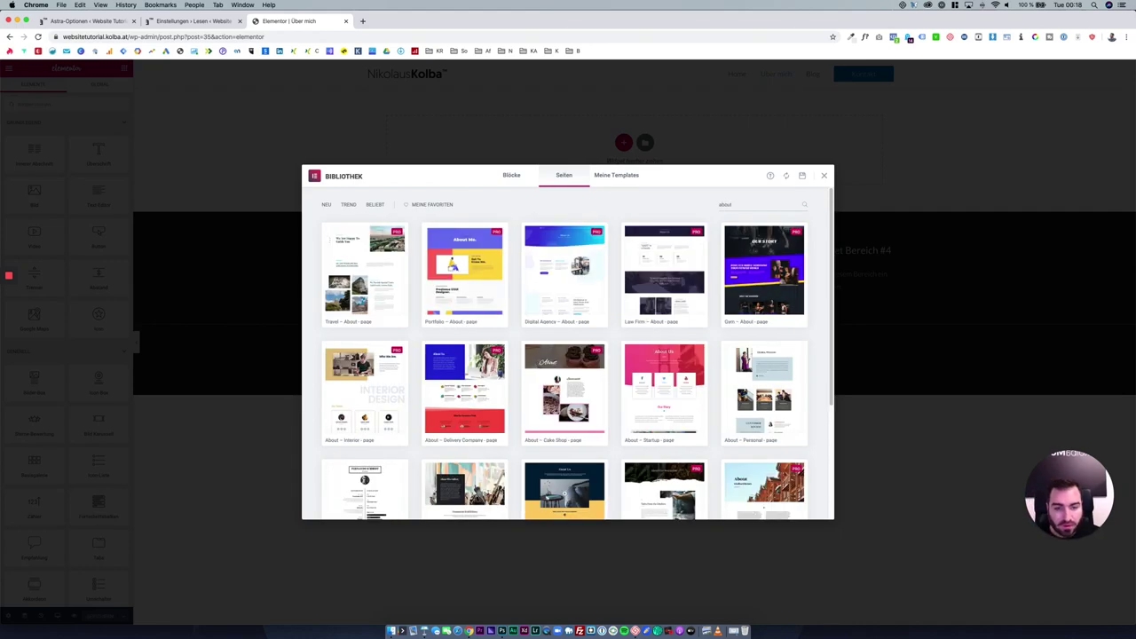
{"action": "scroll", "coordinate": [537, 315], "scroll_direction": "down", "scroll_amount": 4}
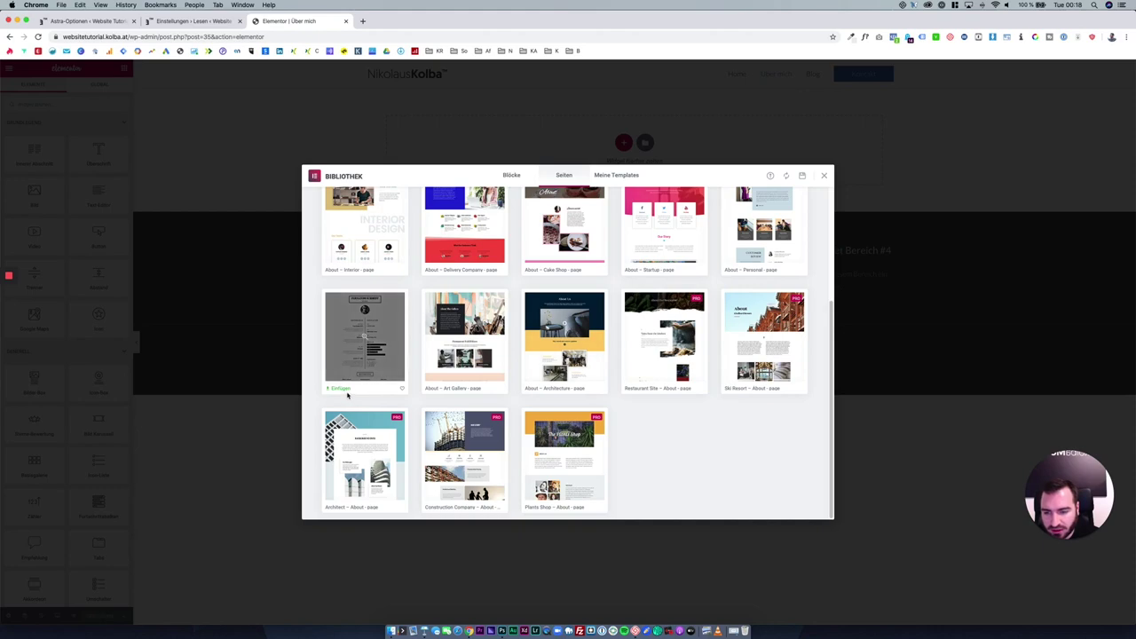
{"action": "left_click", "coordinate": [341, 389]}
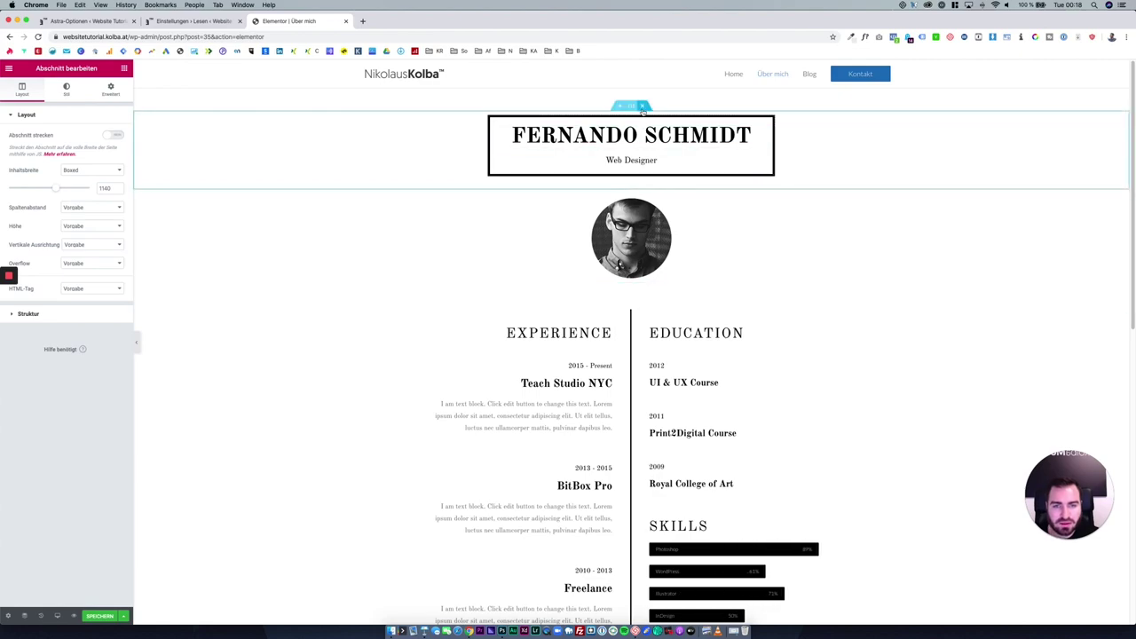
Delete the top name heading section and swap the round portrait for the man-on-phone photo.
{"action": "left_click", "coordinate": [642, 105]}
{"action": "left_click", "coordinate": [626, 152]}
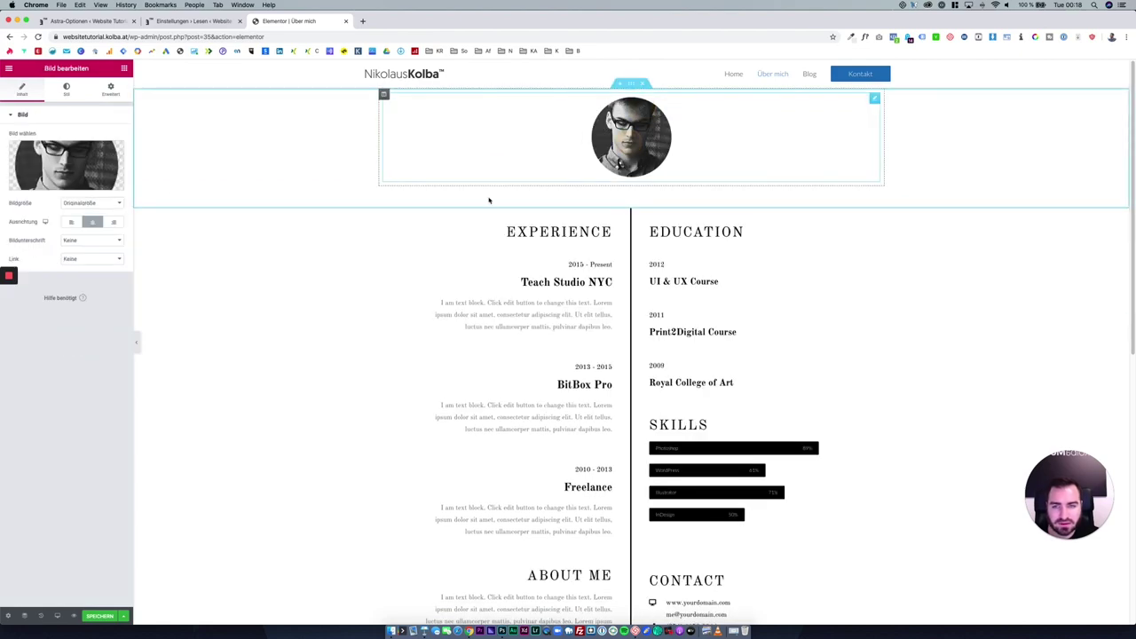
{"action": "left_click", "coordinate": [89, 187]}
{"action": "left_click", "coordinate": [299, 200]}
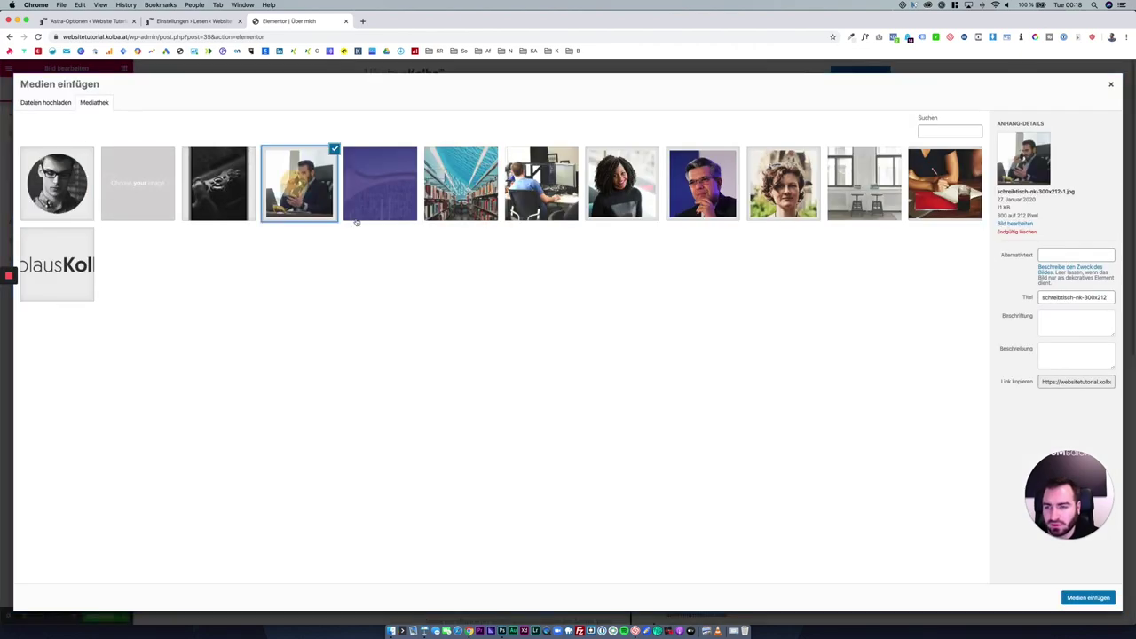
{"action": "left_click", "coordinate": [1105, 600]}
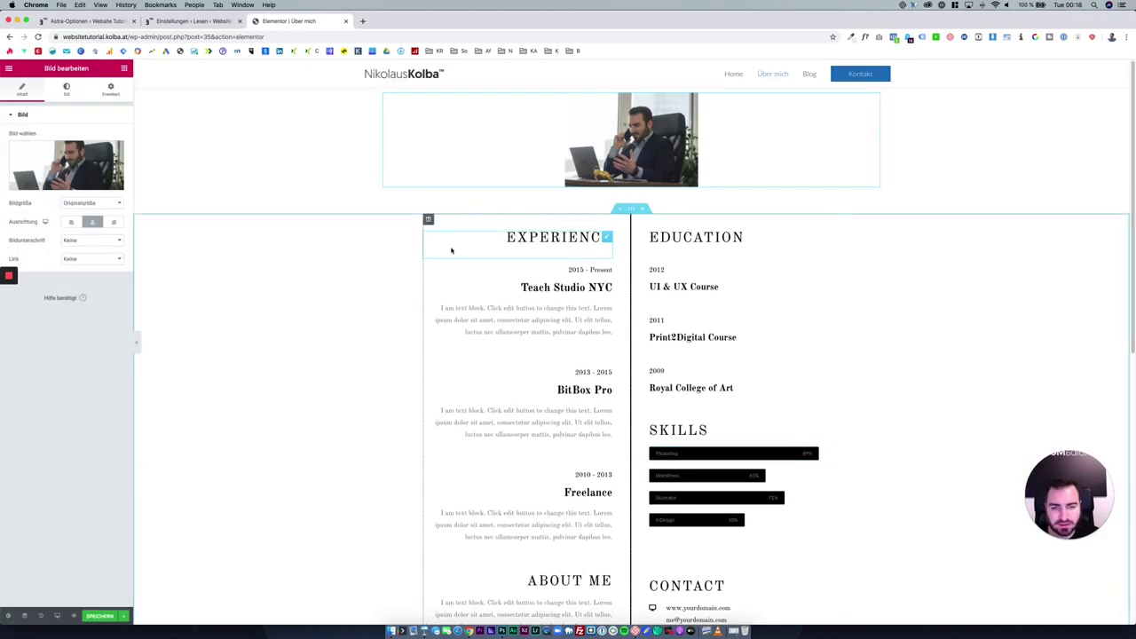
Review the CV layout and save the Über mich page changes.
{"action": "scroll", "coordinate": [387, 311], "scroll_direction": "down", "scroll_amount": 5}
{"action": "scroll", "coordinate": [560, 383], "scroll_direction": "down", "scroll_amount": 5}
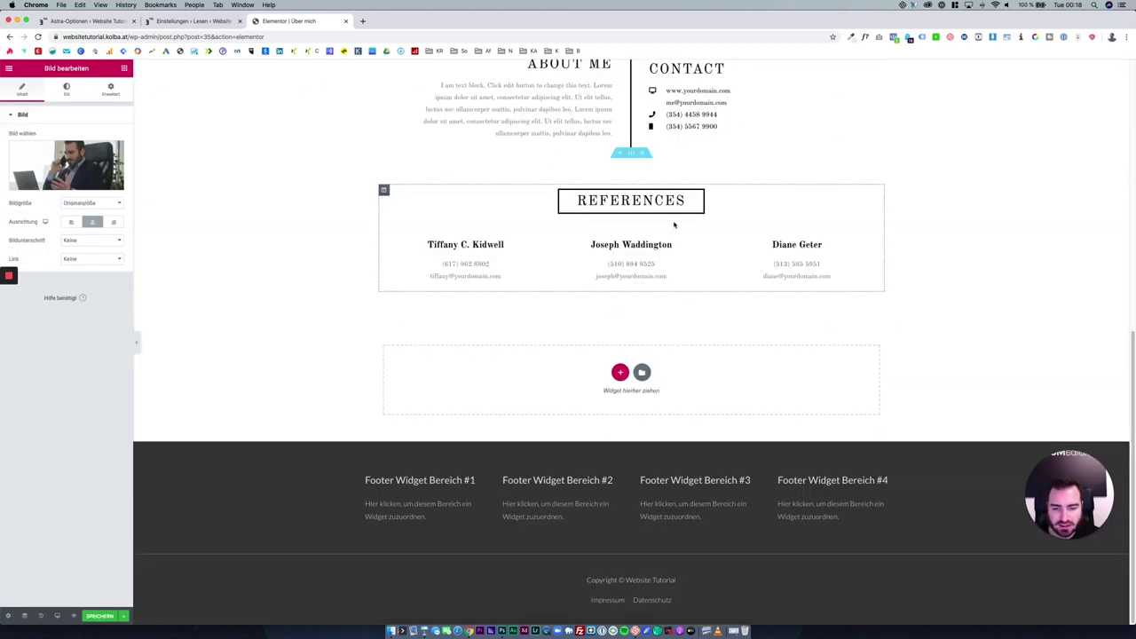
{"action": "scroll", "coordinate": [681, 284], "scroll_direction": "up", "scroll_amount": 4}
{"action": "scroll", "coordinate": [693, 382], "scroll_direction": "down", "scroll_amount": 1}
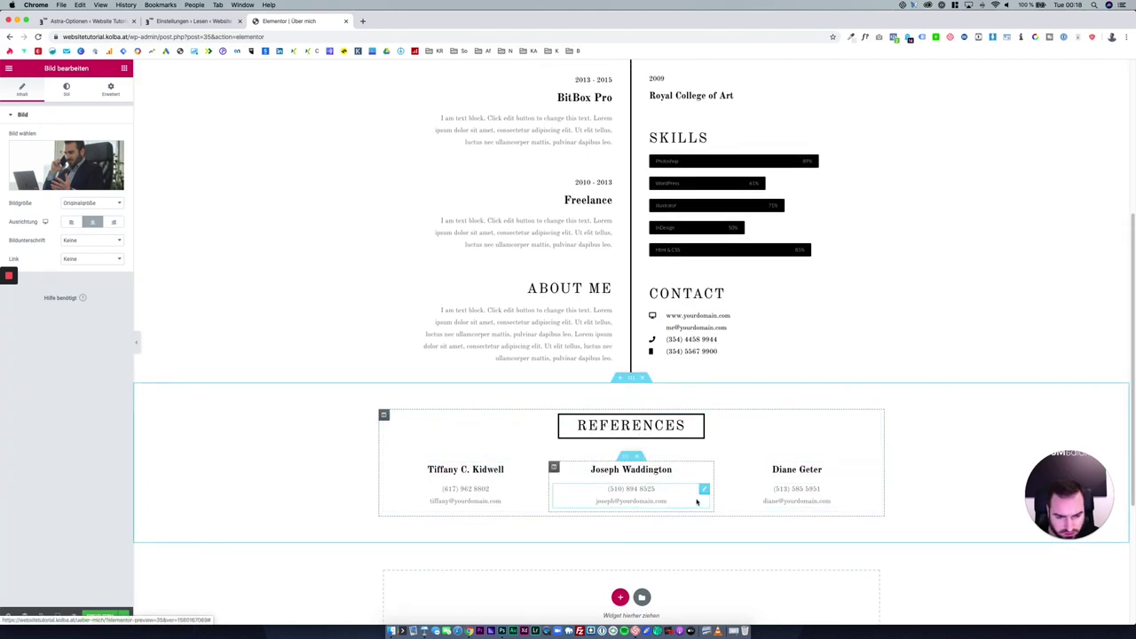
{"action": "scroll", "coordinate": [701, 466], "scroll_direction": "down", "scroll_amount": 3}
{"action": "scroll", "coordinate": [673, 464], "scroll_direction": "up", "scroll_amount": 6}
{"action": "scroll", "coordinate": [673, 464], "scroll_direction": "up", "scroll_amount": 2}
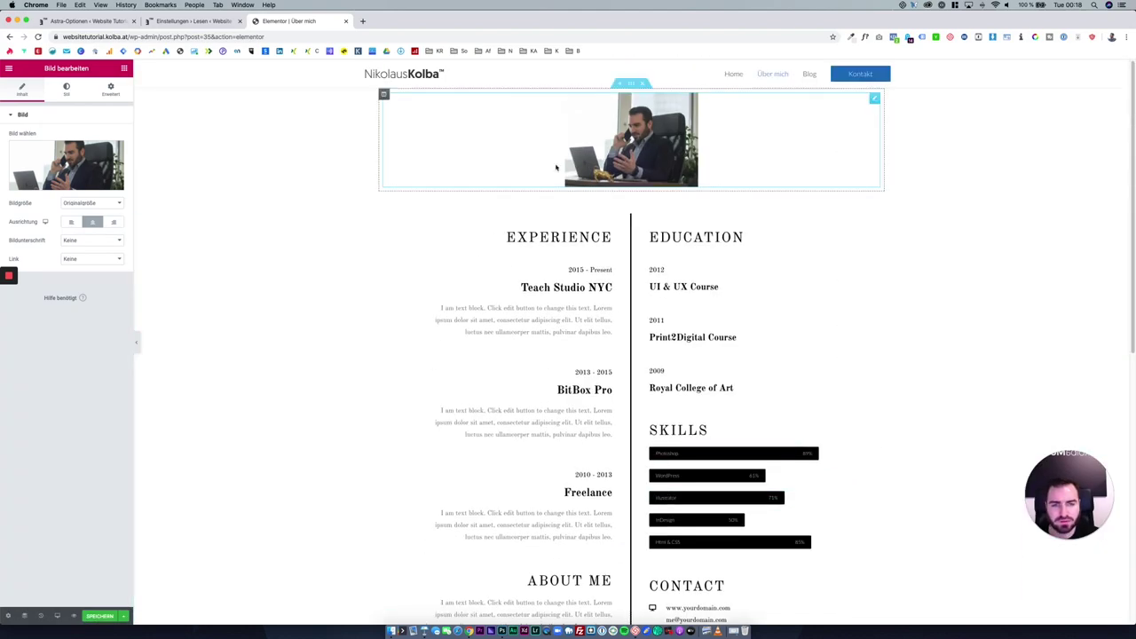
{"action": "left_click", "coordinate": [92, 621]}
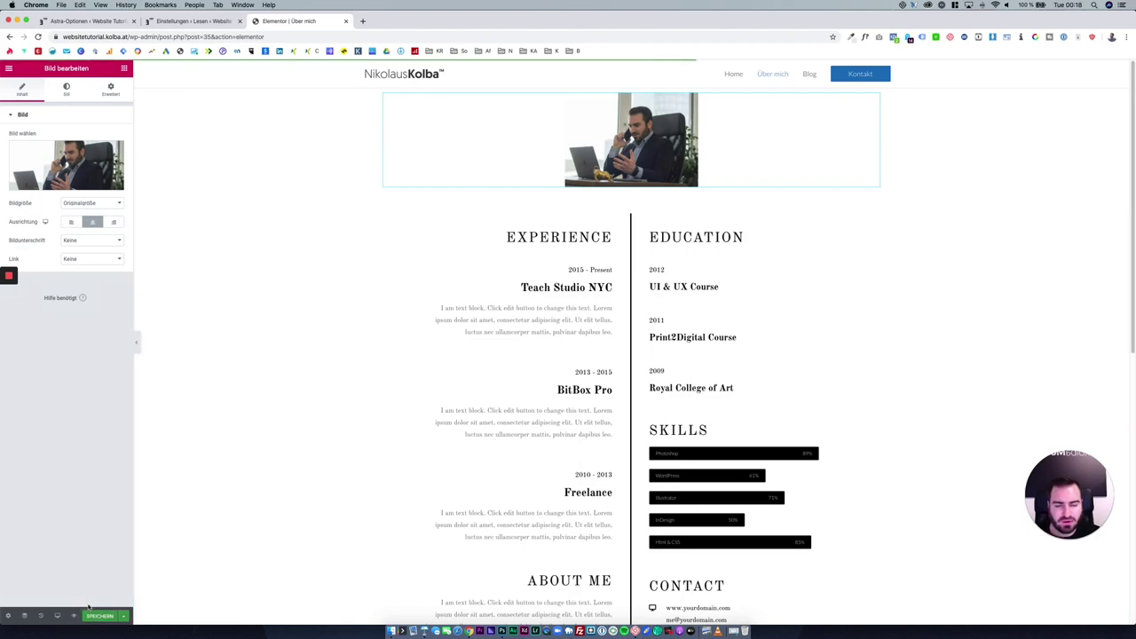
Open the template library for the empty section below References.
{"action": "scroll", "coordinate": [431, 434], "scroll_direction": "down", "scroll_amount": 3}
{"action": "scroll", "coordinate": [432, 434], "scroll_direction": "down", "scroll_amount": 5}
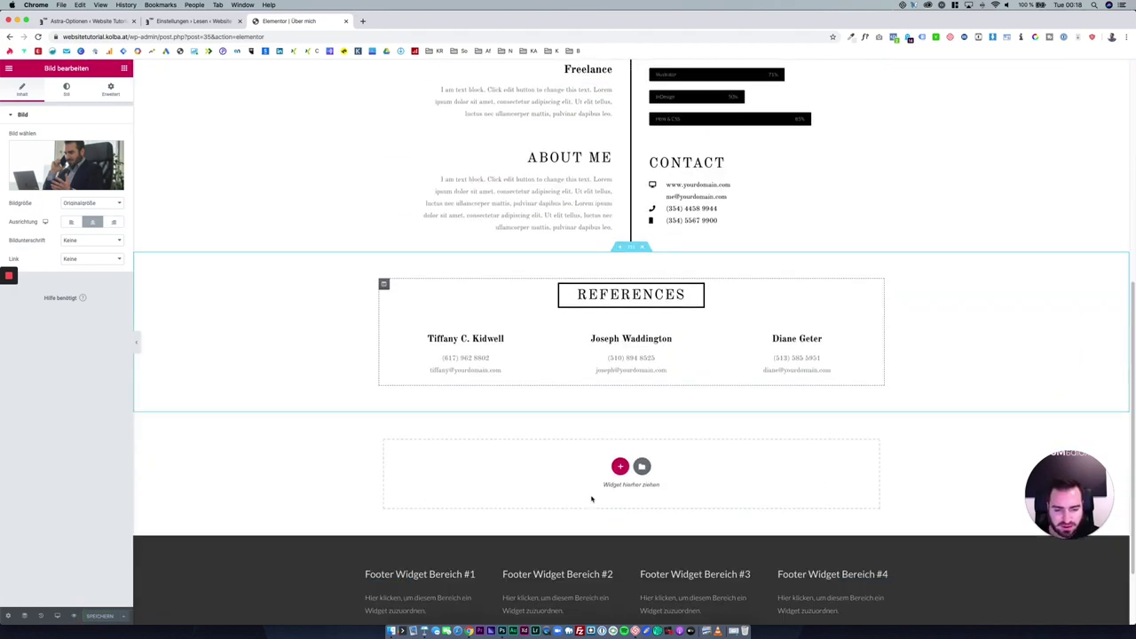
{"action": "left_click", "coordinate": [641, 469]}
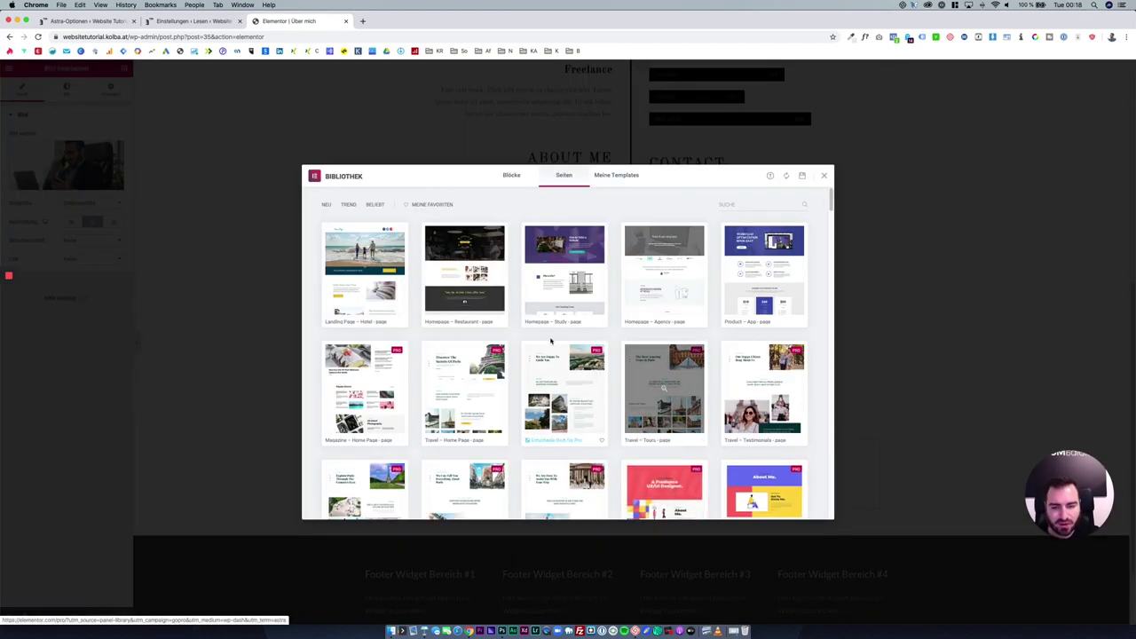
Preview the Homepage – Fitness template, then close the library without inserting it.
{"action": "scroll", "coordinate": [567, 327], "scroll_direction": "down", "scroll_amount": 3}
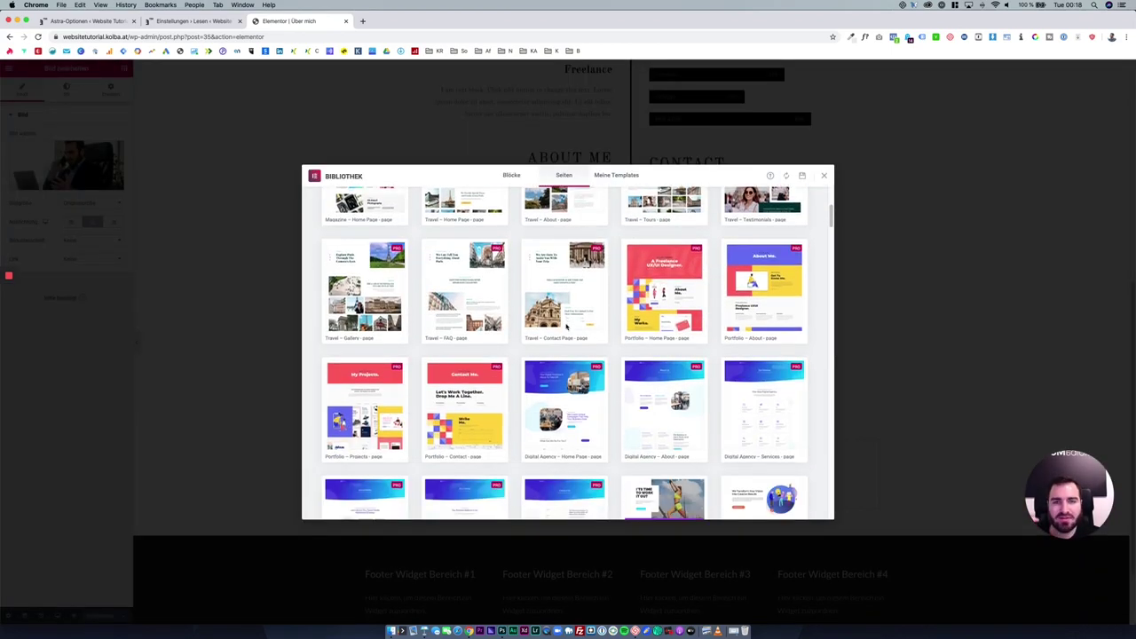
{"action": "scroll", "coordinate": [566, 328], "scroll_direction": "down", "scroll_amount": 2}
{"action": "scroll", "coordinate": [566, 328], "scroll_direction": "down", "scroll_amount": 3}
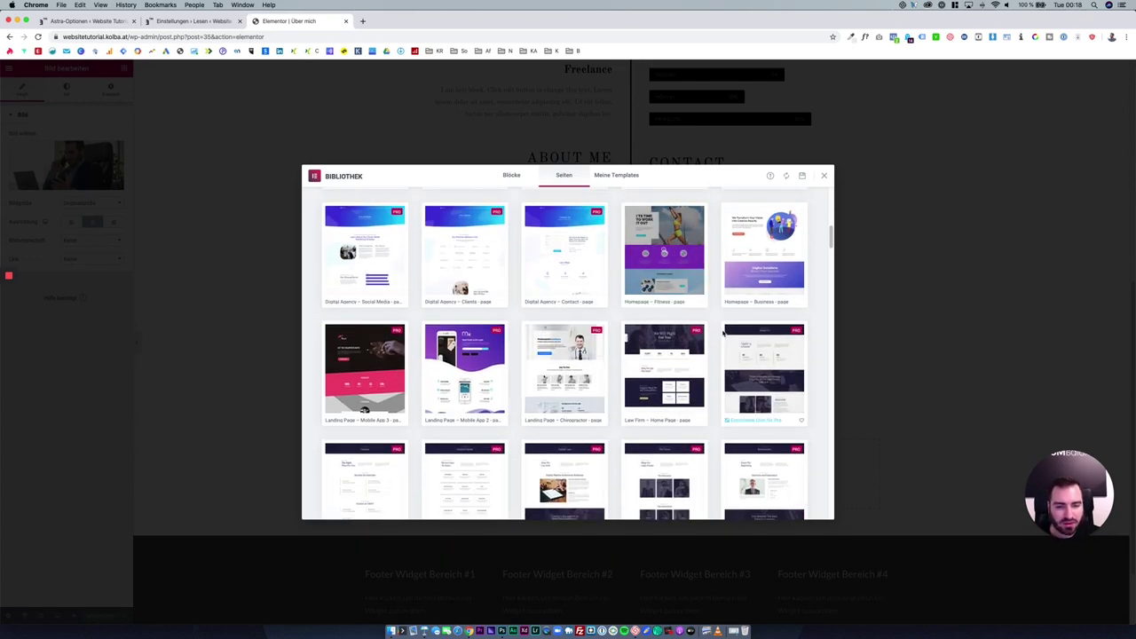
{"action": "left_click", "coordinate": [671, 254]}
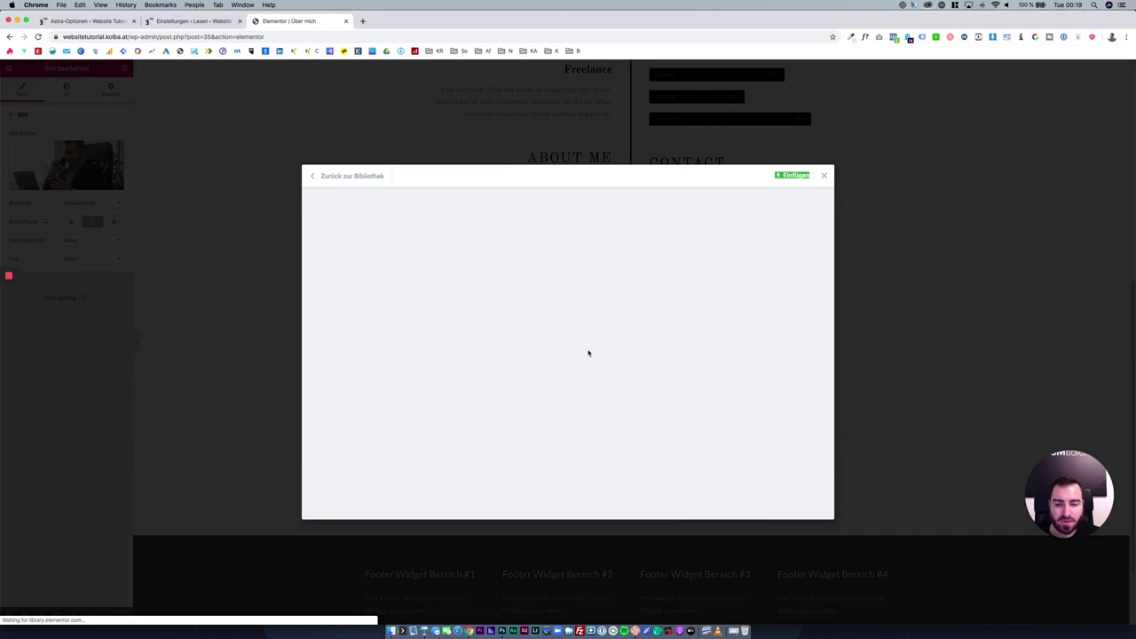
{"action": "scroll", "coordinate": [588, 355], "scroll_direction": "down", "scroll_amount": 5}
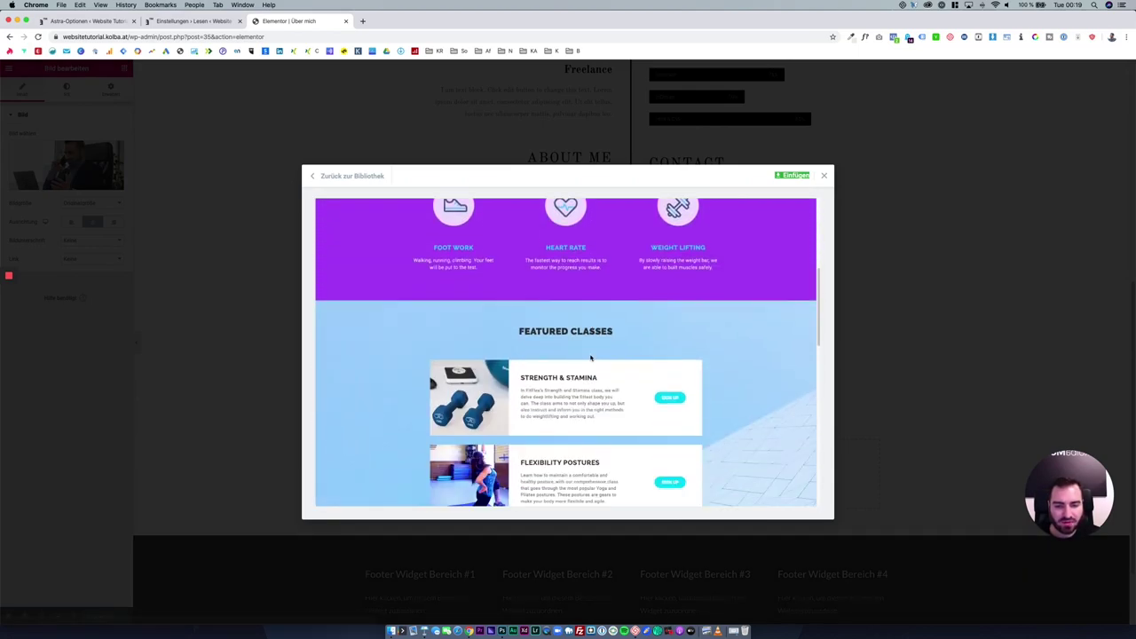
{"action": "scroll", "coordinate": [590, 357], "scroll_direction": "down", "scroll_amount": 5}
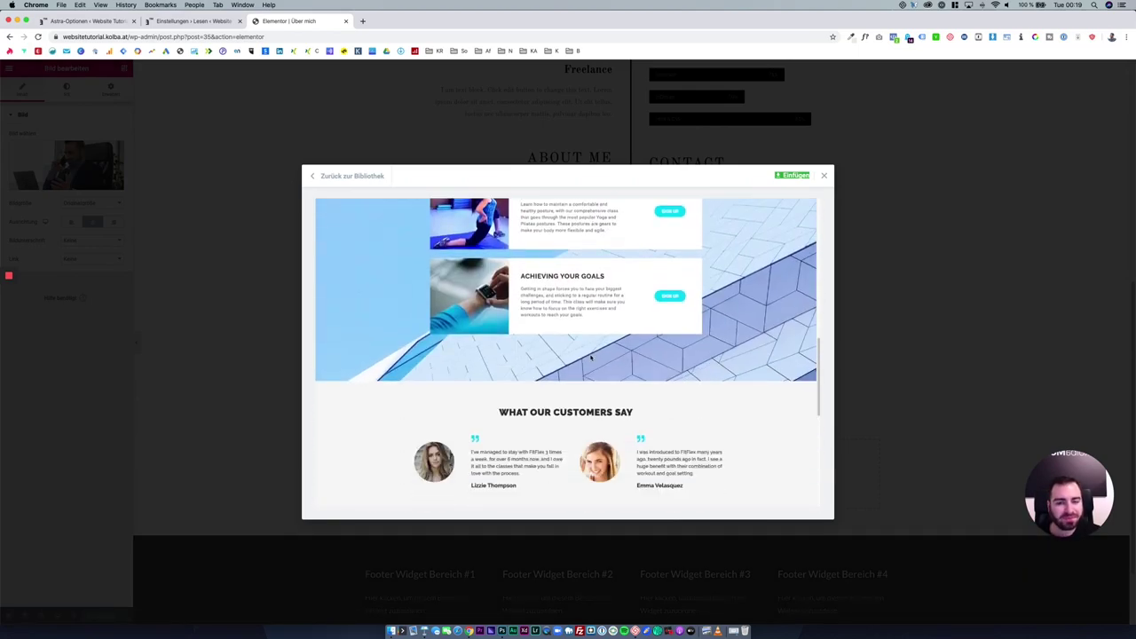
{"action": "scroll", "coordinate": [590, 357], "scroll_direction": "down", "scroll_amount": 5}
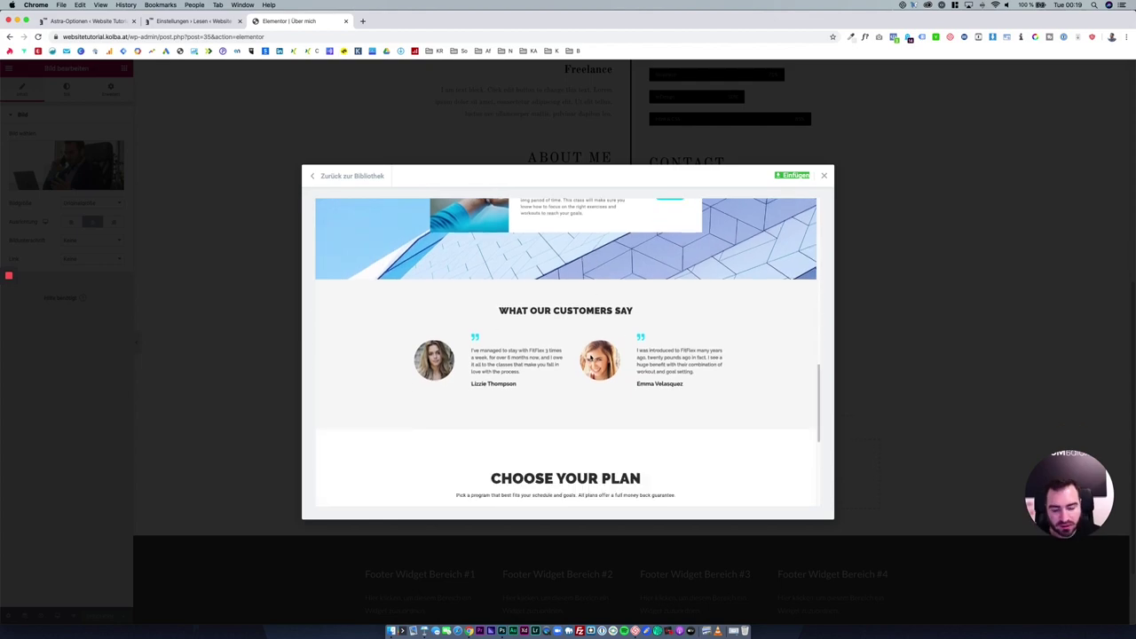
{"action": "scroll", "coordinate": [593, 358], "scroll_direction": "down", "scroll_amount": 2}
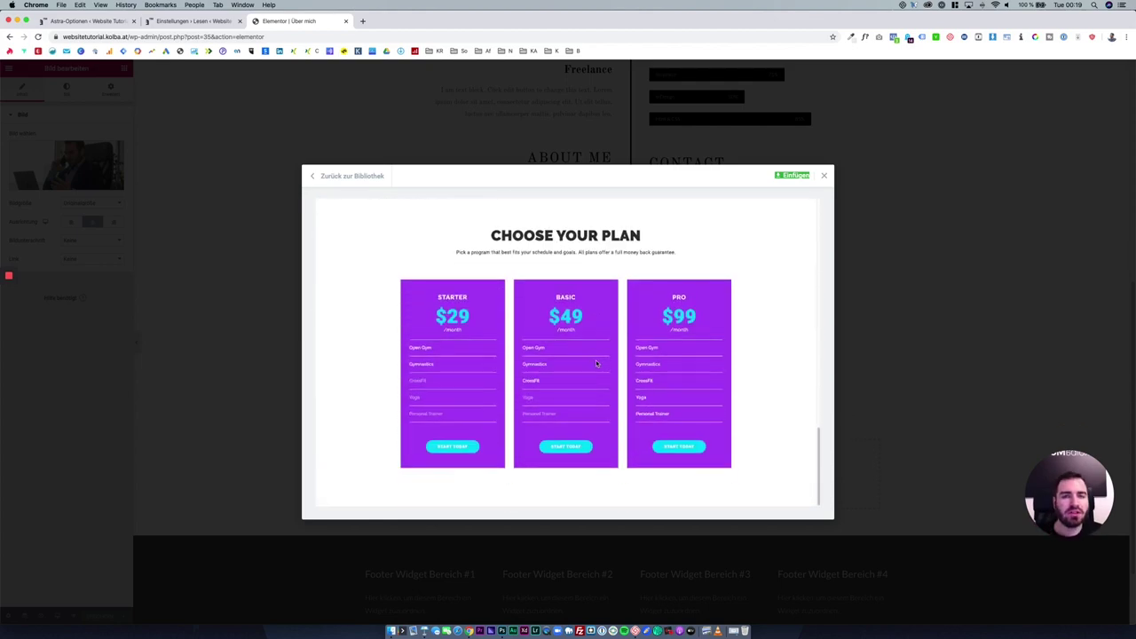
{"action": "scroll", "coordinate": [596, 363], "scroll_direction": "up", "scroll_amount": 3}
{"action": "scroll", "coordinate": [618, 371], "scroll_direction": "up", "scroll_amount": 5}
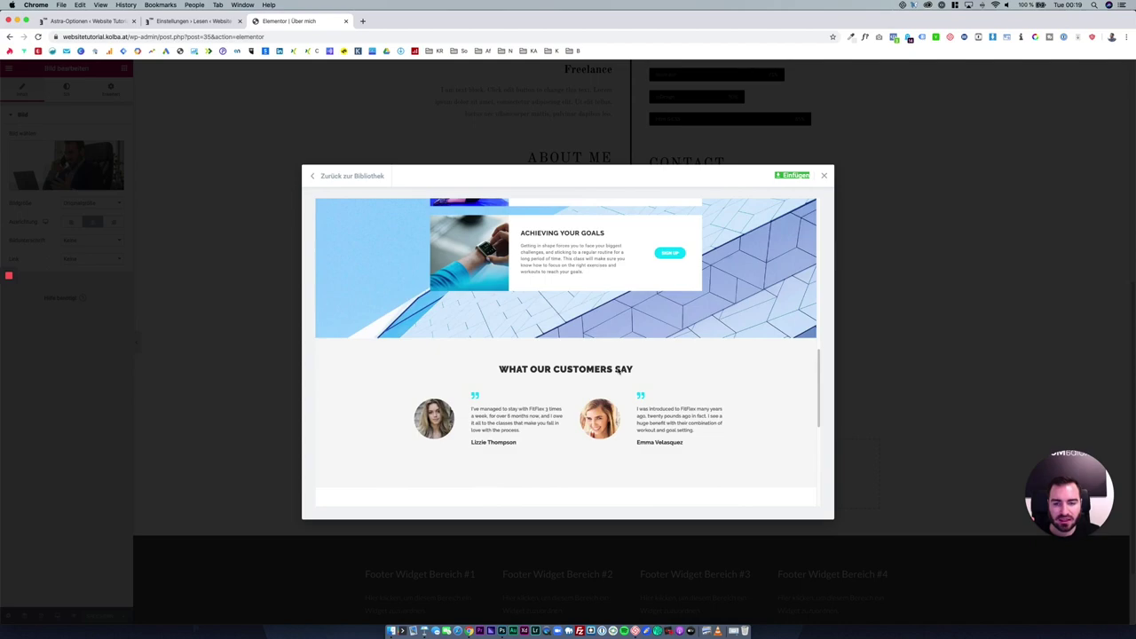
{"action": "left_click", "coordinate": [355, 177]}
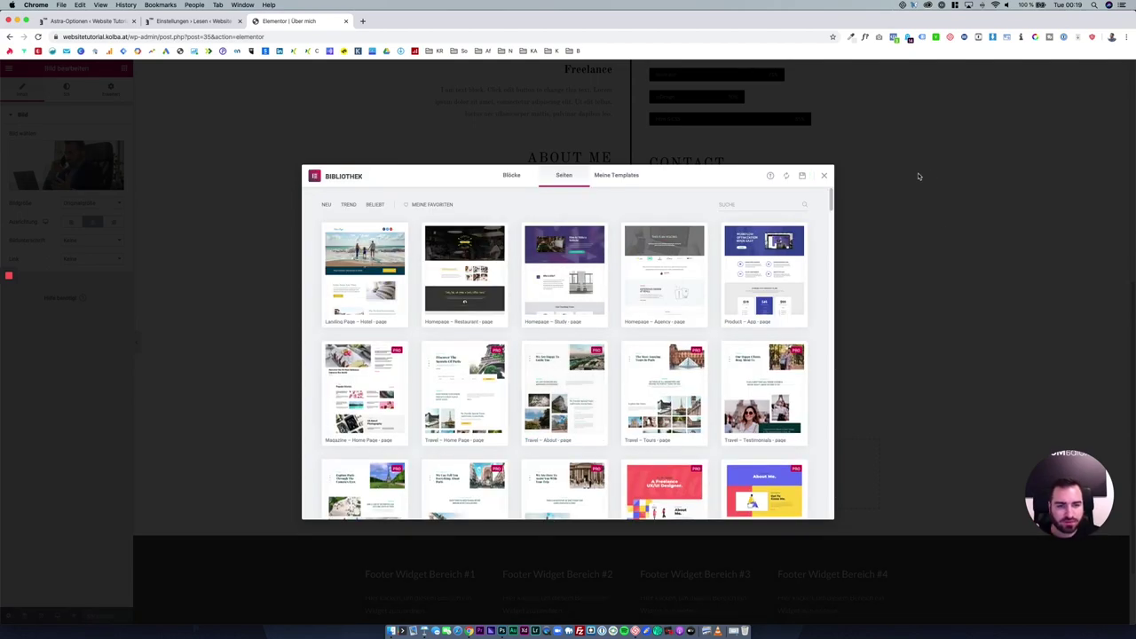
{"action": "left_click", "coordinate": [823, 176]}
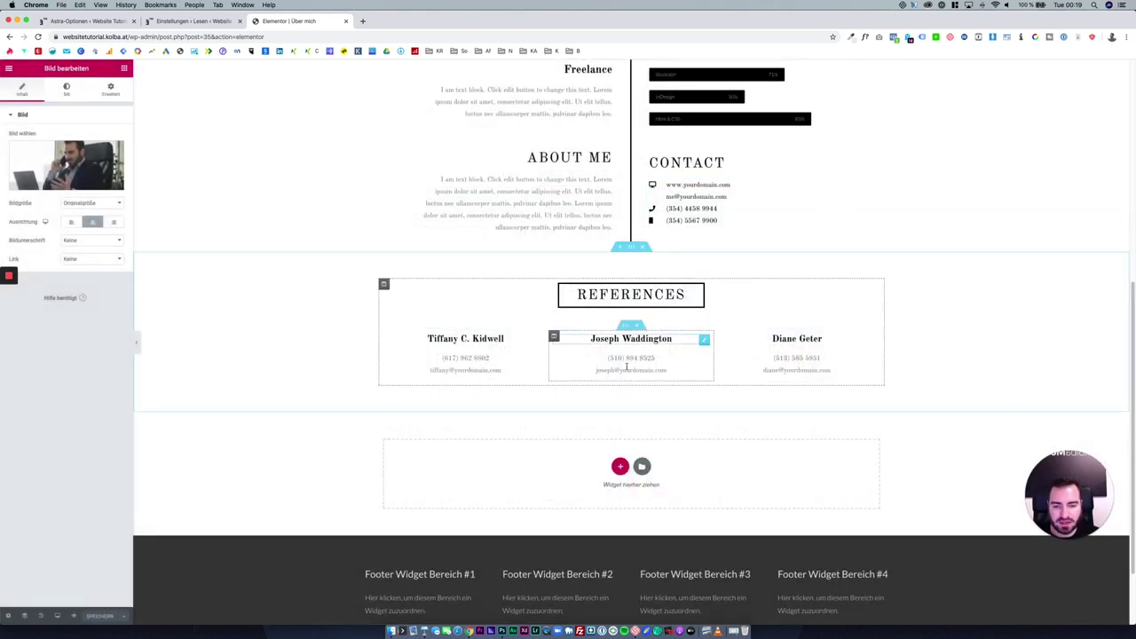
Reset the Experience and Education headings' typography to the default font.
{"action": "scroll", "coordinate": [590, 391], "scroll_direction": "up", "scroll_amount": 5}
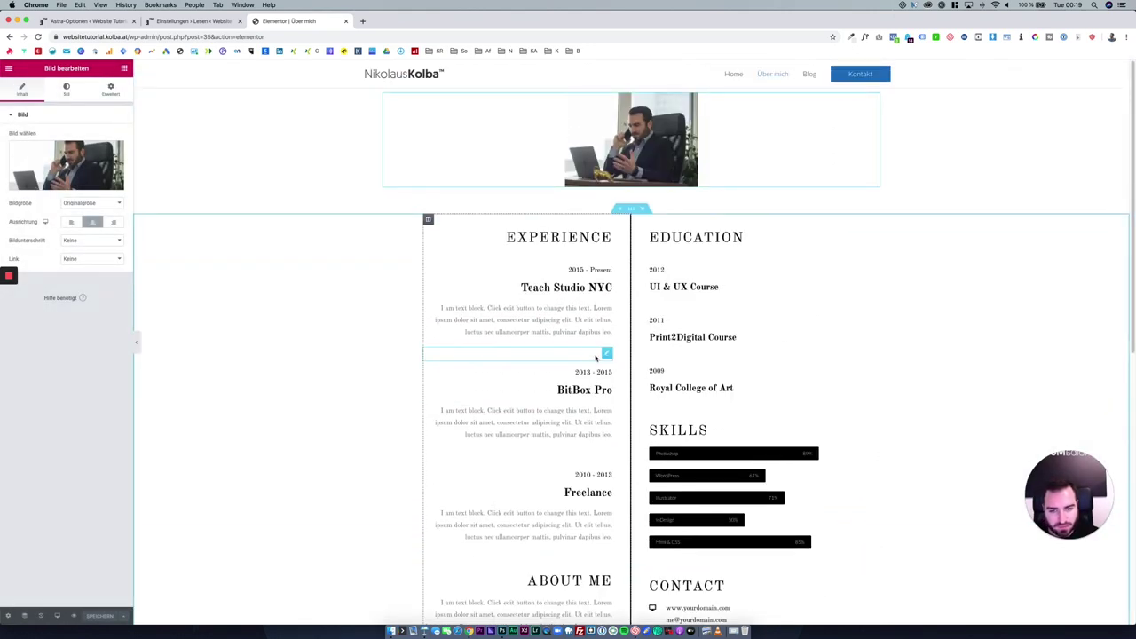
{"action": "left_click", "coordinate": [582, 238]}
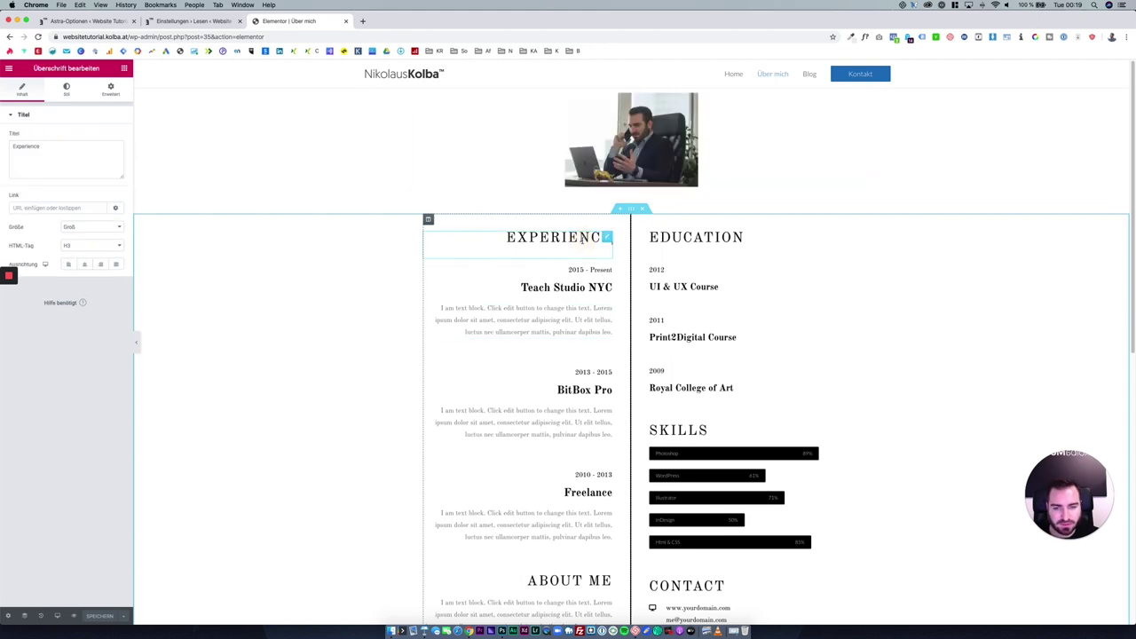
{"action": "left_click", "coordinate": [77, 92]}
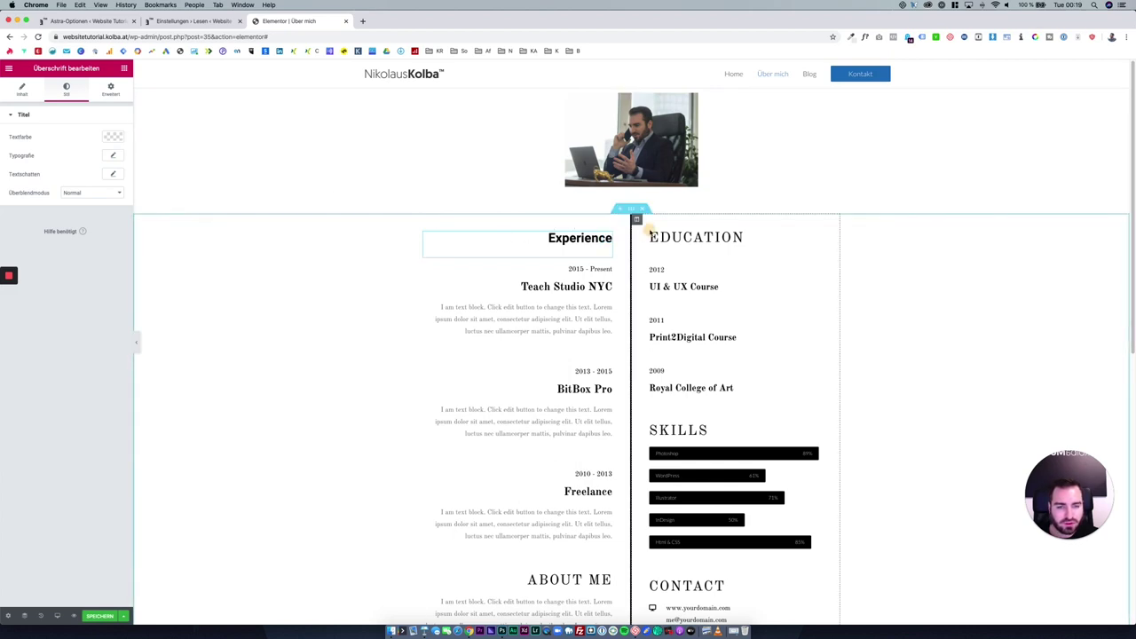
{"action": "left_click", "coordinate": [675, 238]}
{"action": "left_click", "coordinate": [67, 89]}
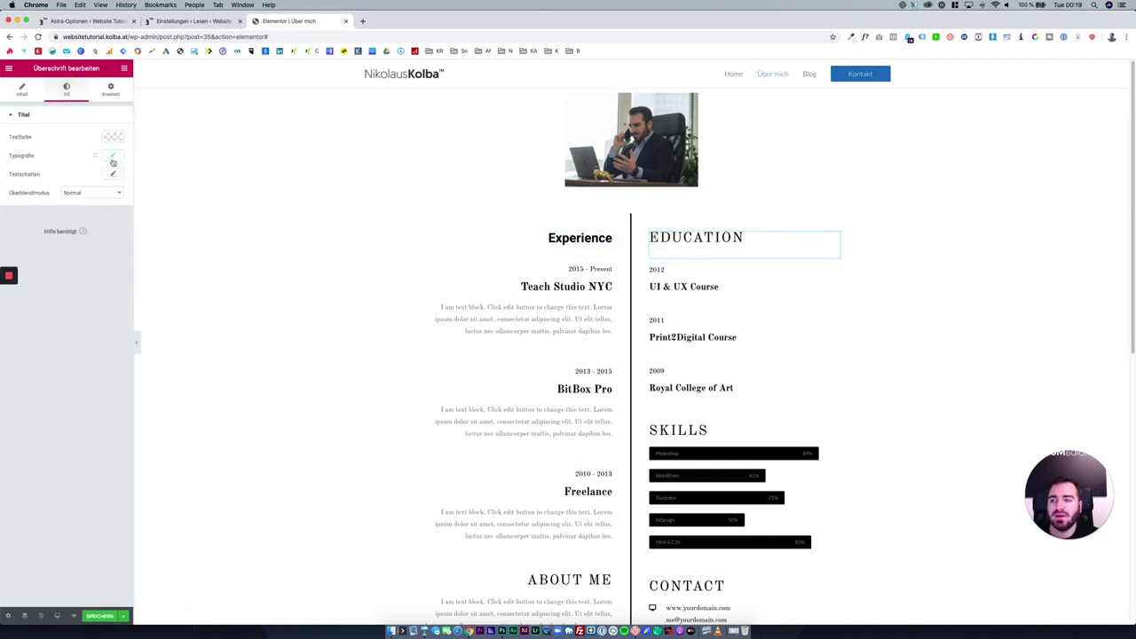
{"action": "left_click", "coordinate": [98, 157]}
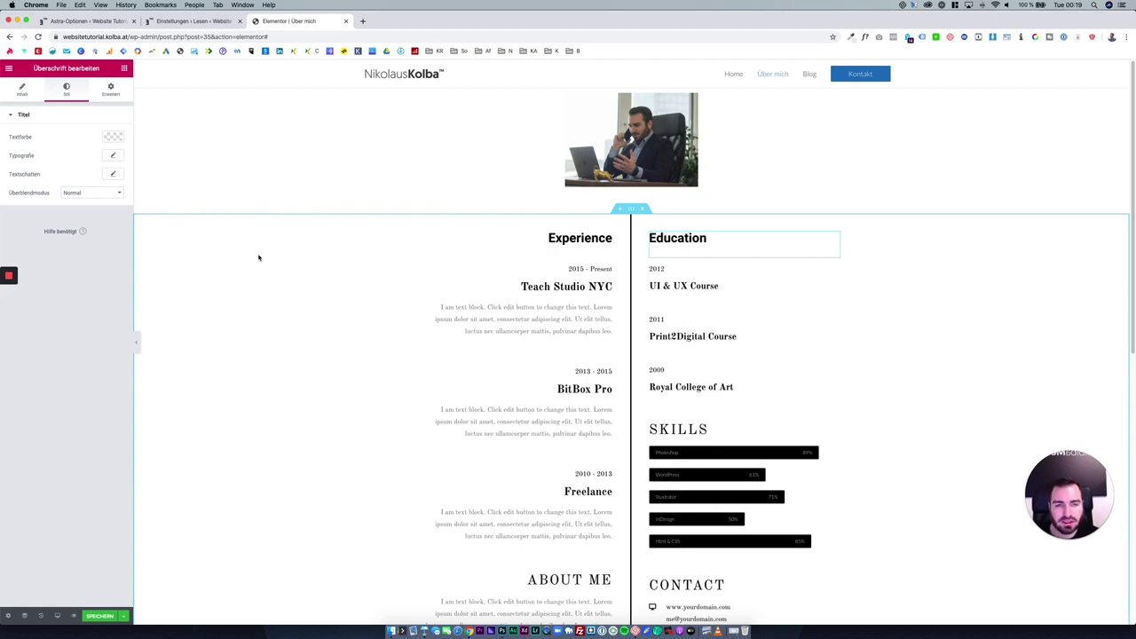
Save the Über mich page with the updated headings.
{"action": "scroll", "coordinate": [322, 316], "scroll_direction": "down", "scroll_amount": 5}
{"action": "scroll", "coordinate": [322, 317], "scroll_direction": "up", "scroll_amount": 5}
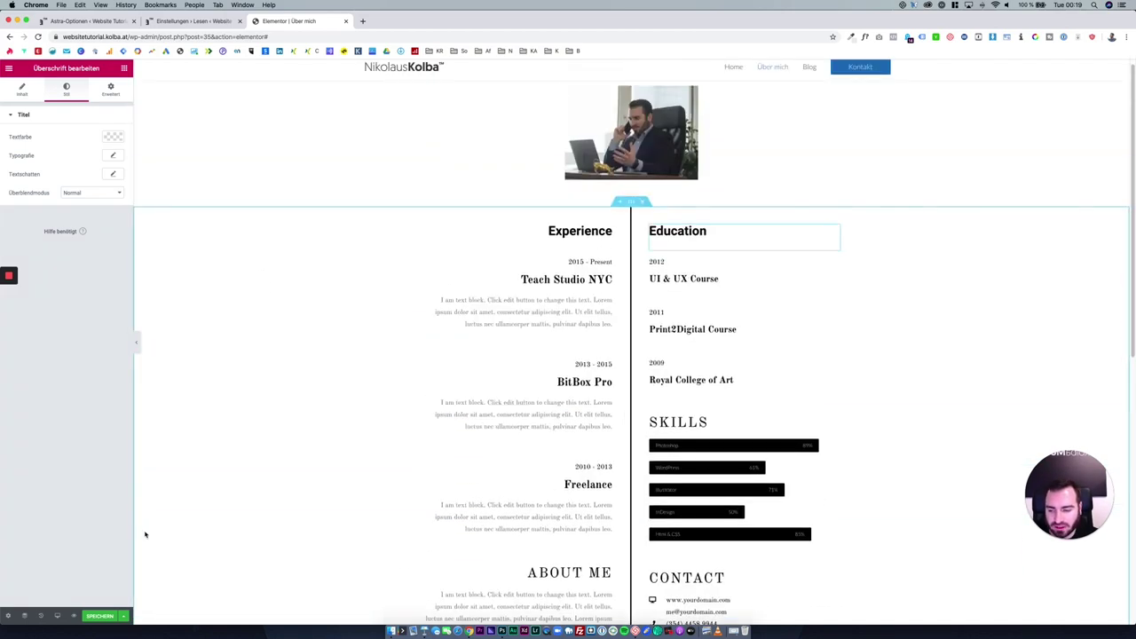
{"action": "left_click", "coordinate": [98, 615]}
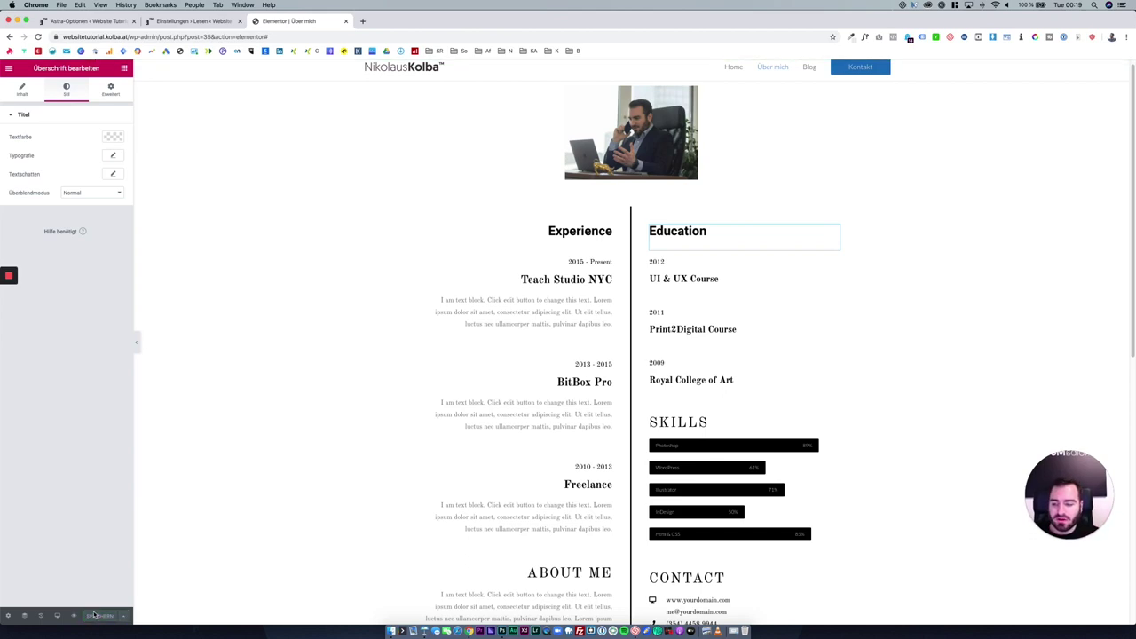
{"action": "left_click", "coordinate": [10, 69]}
Exit Elementor, view the live Blog page with Hello world!, and launch the Customizer.
{"action": "left_click", "coordinate": [58, 299]}
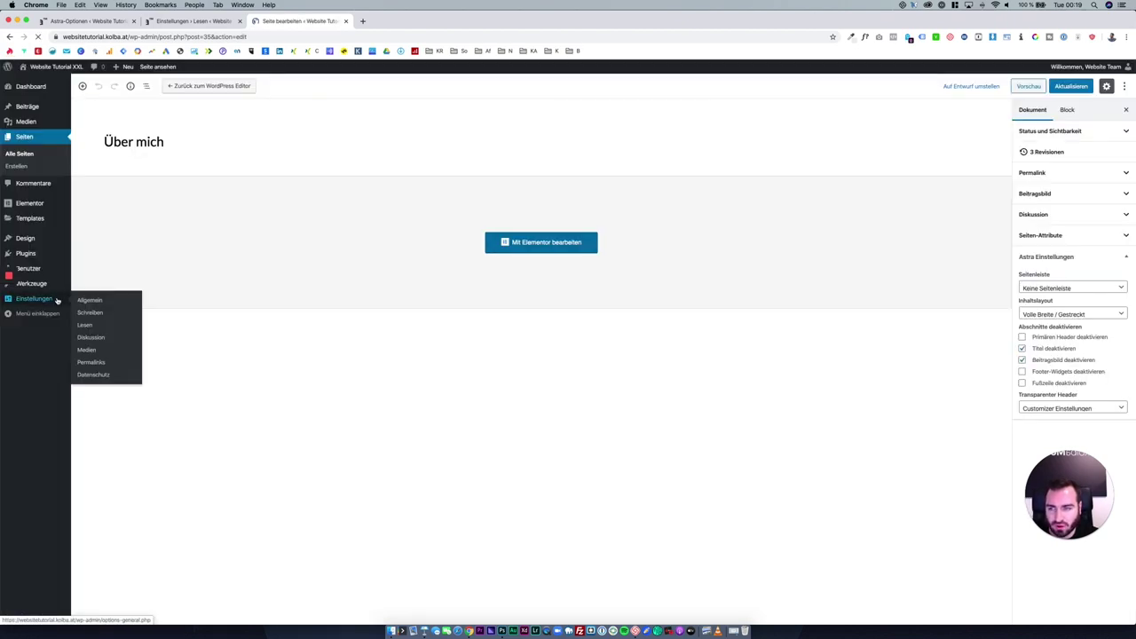
{"action": "left_click", "coordinate": [58, 68]}
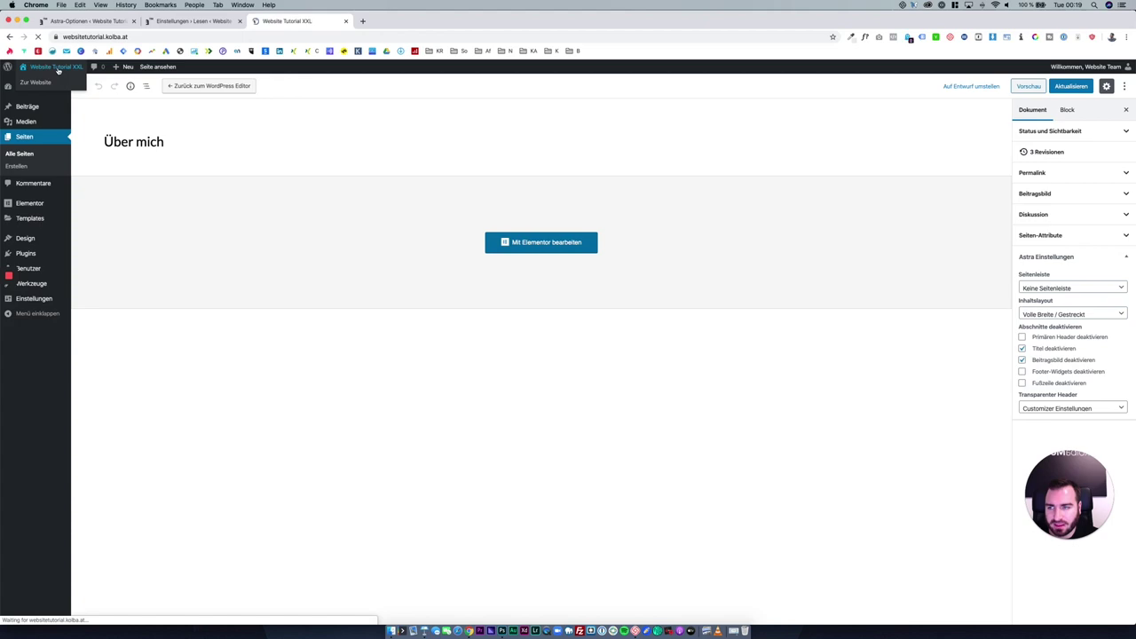
{"action": "left_click", "coordinate": [745, 92]}
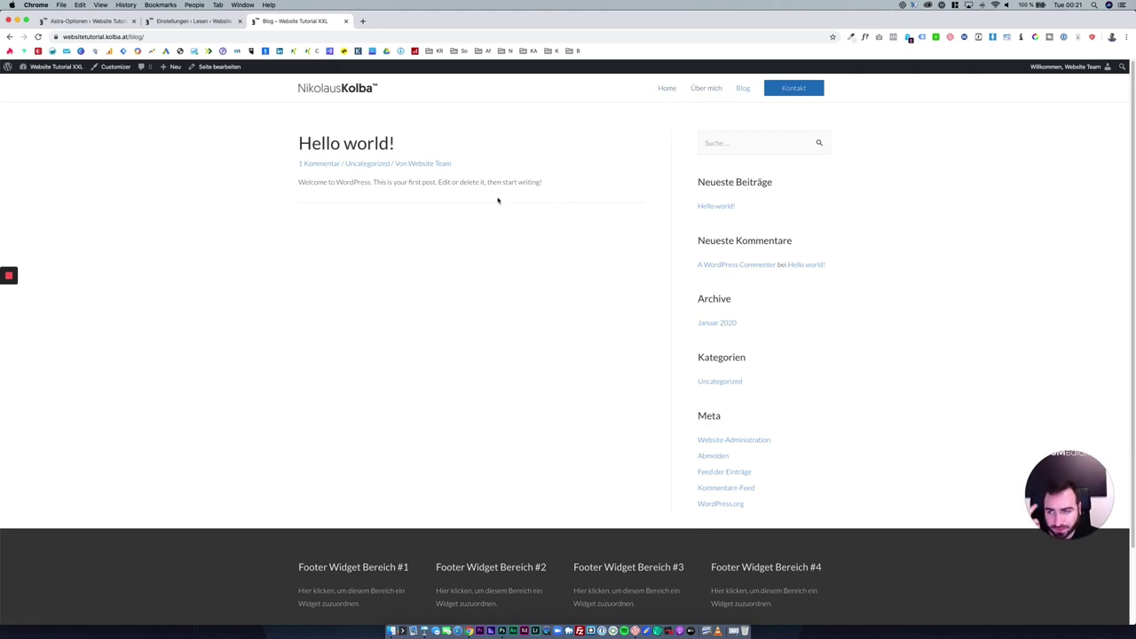
{"action": "left_click", "coordinate": [118, 69]}
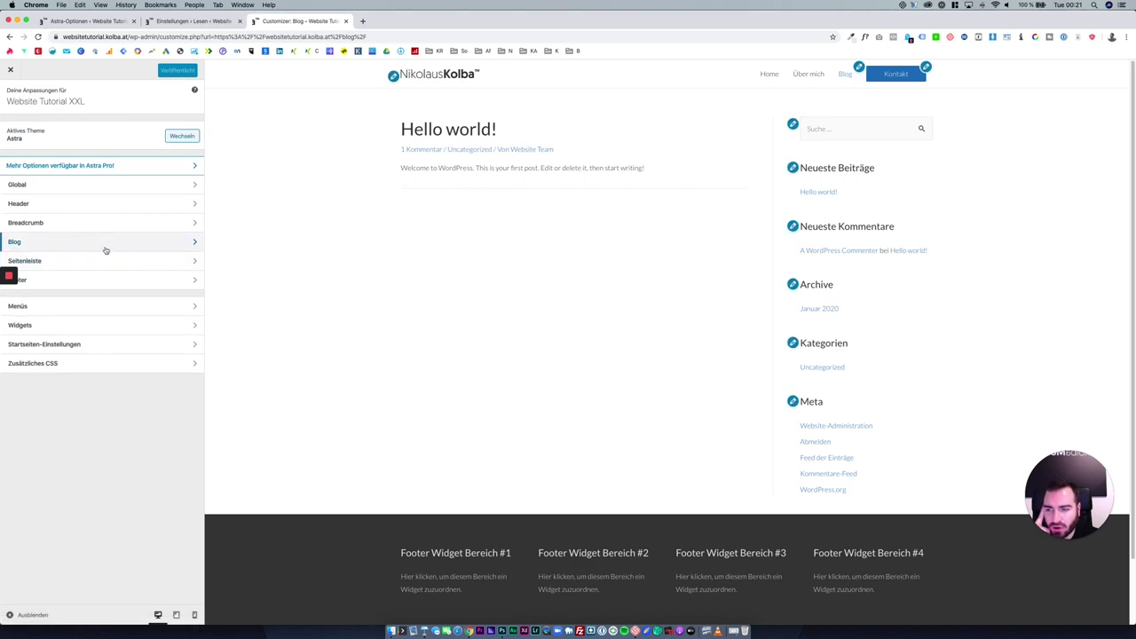
Go to the Customizer's Blog > Blog / Archive settings.
{"action": "left_click", "coordinate": [113, 242]}
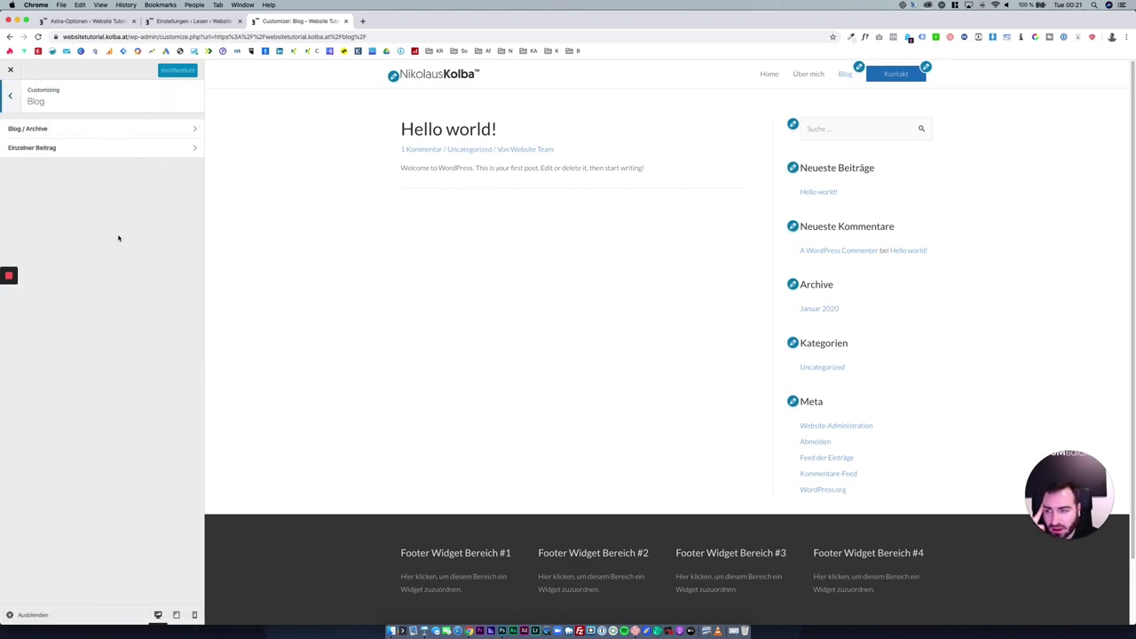
{"action": "left_click", "coordinate": [120, 127]}
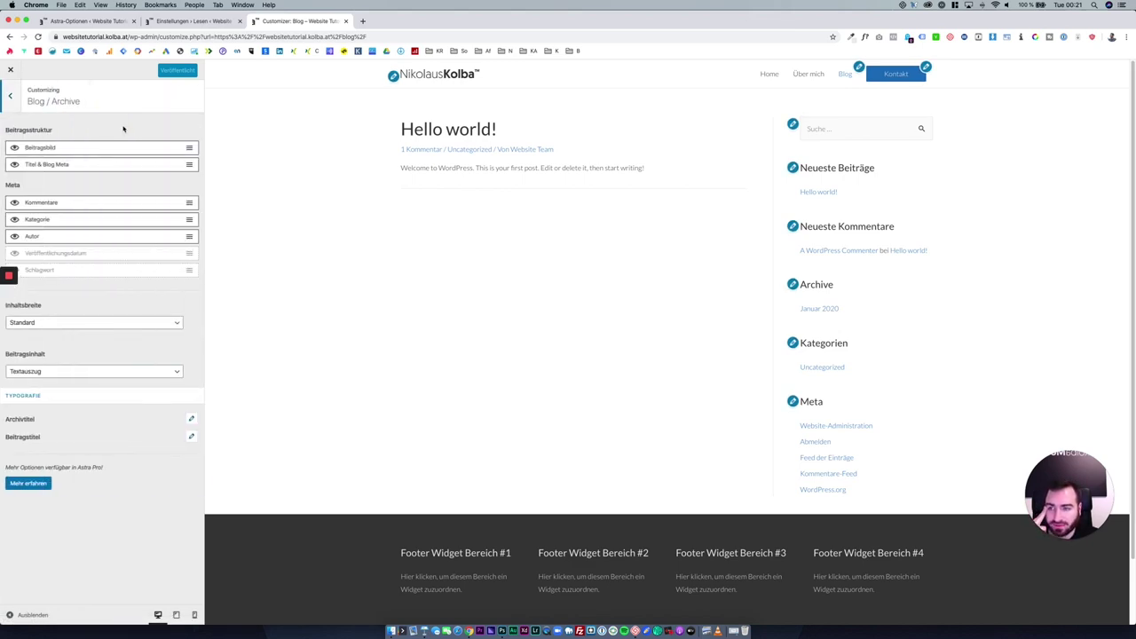
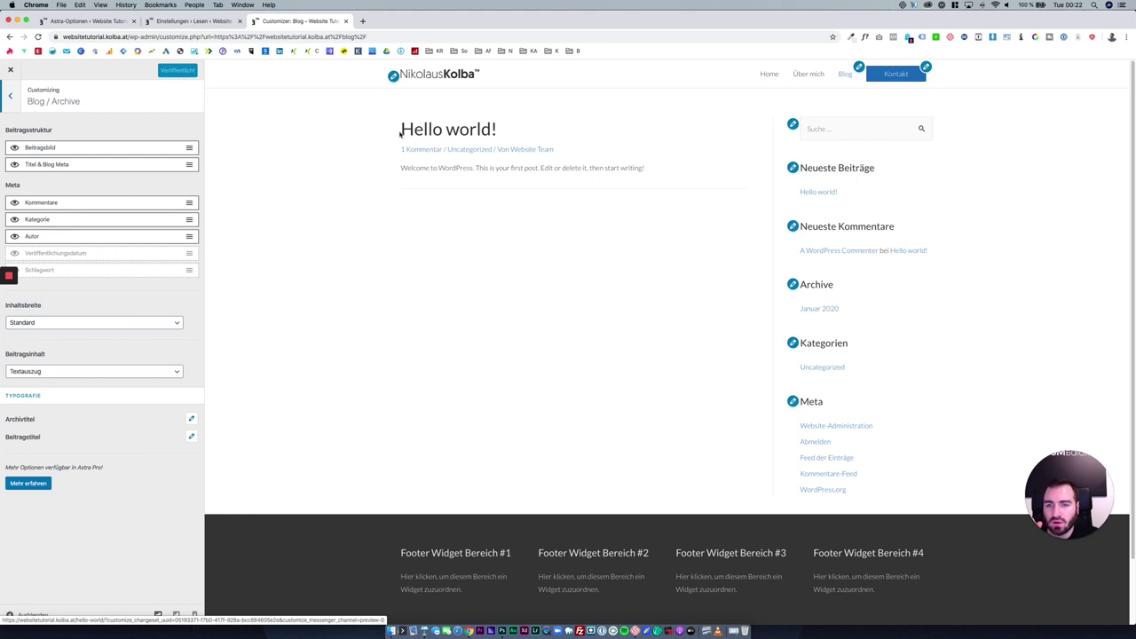
Move category above comments in post meta, hide comments, author and category, and show the publish date.
{"action": "left_click_drag", "start_coordinate": [400, 132], "coordinate": [520, 124]}
{"action": "left_click", "coordinate": [518, 132]}
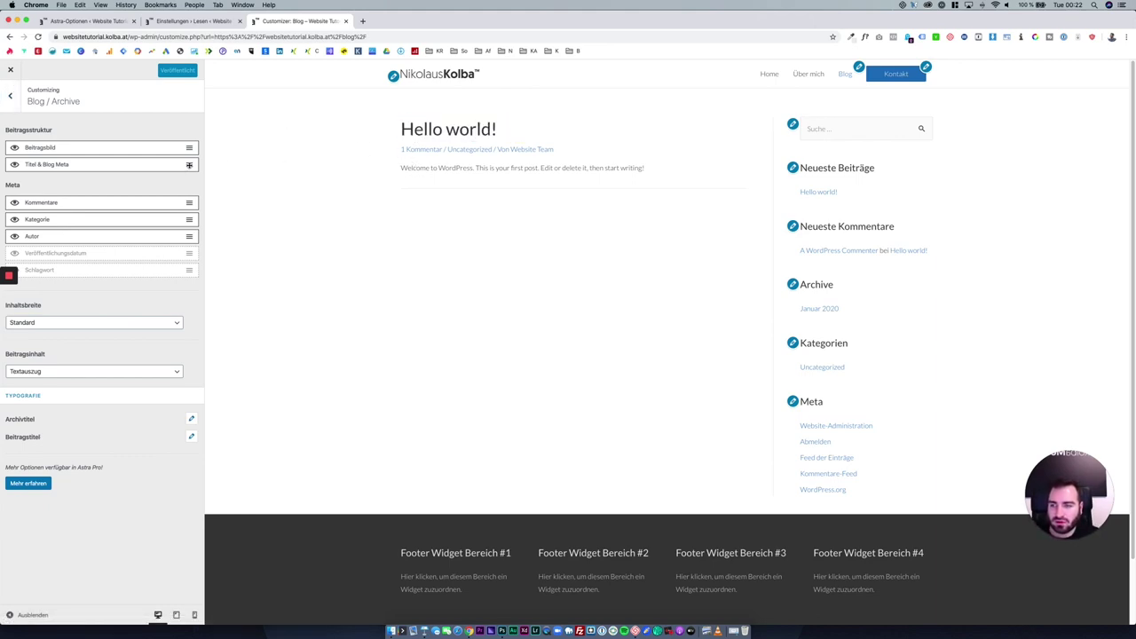
{"action": "left_click_drag", "start_coordinate": [189, 165], "coordinate": [182, 222]}
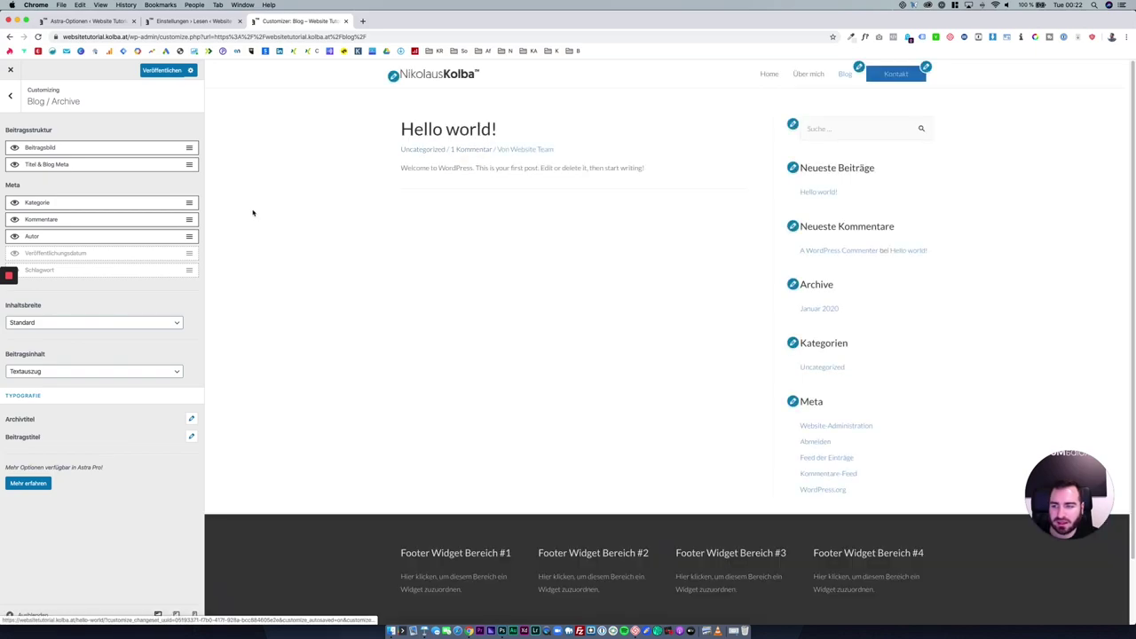
{"action": "left_click", "coordinate": [15, 219]}
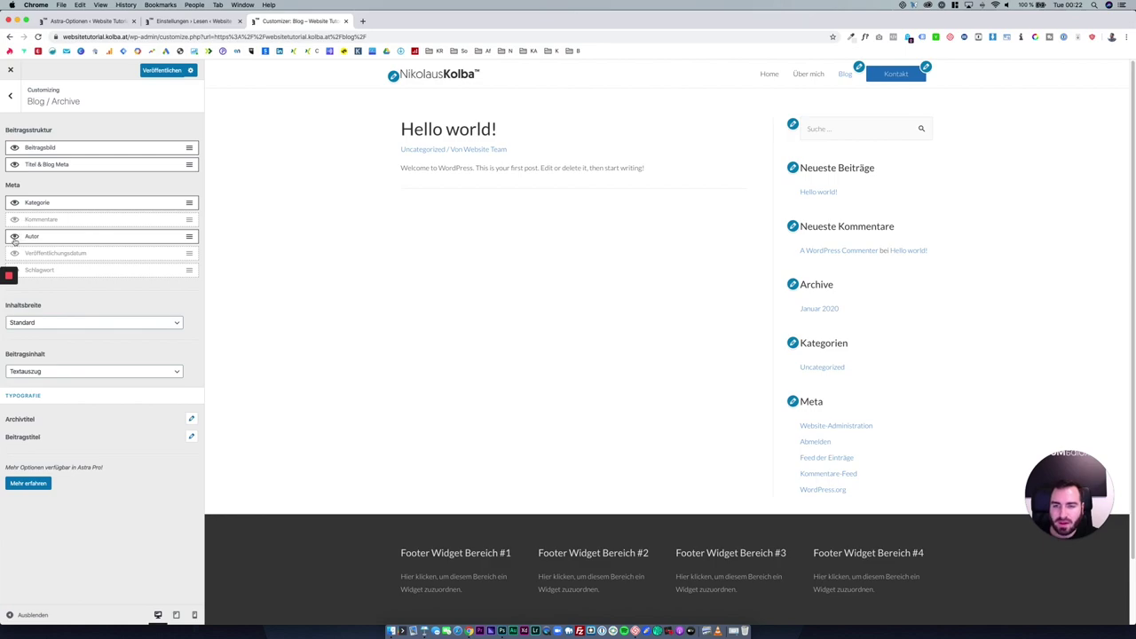
{"action": "left_click", "coordinate": [15, 237]}
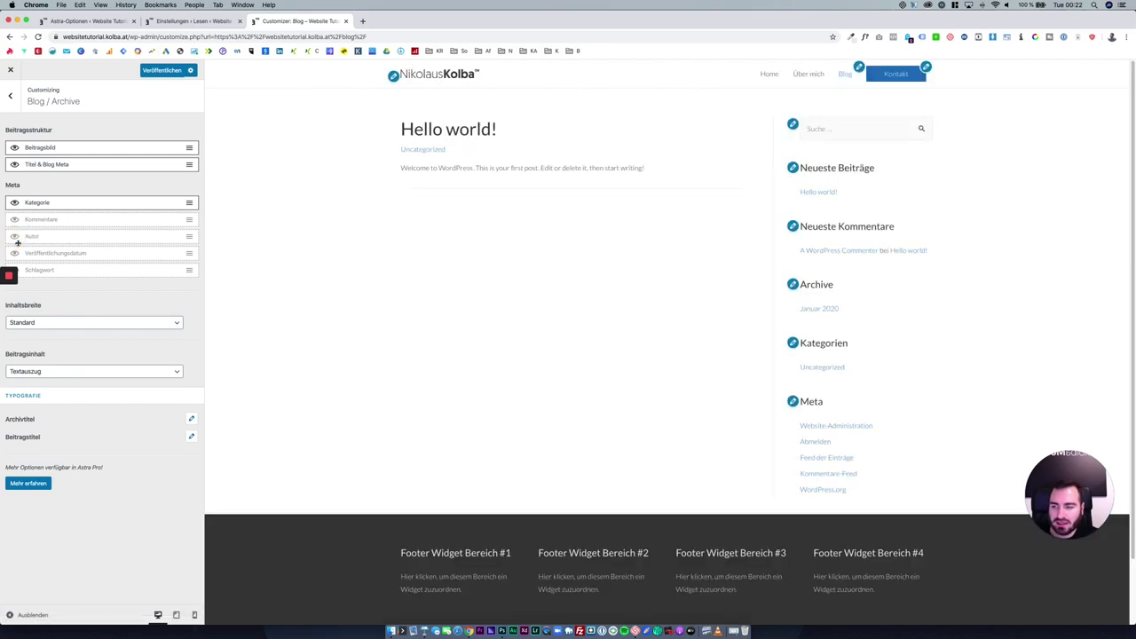
{"action": "left_click", "coordinate": [14, 203]}
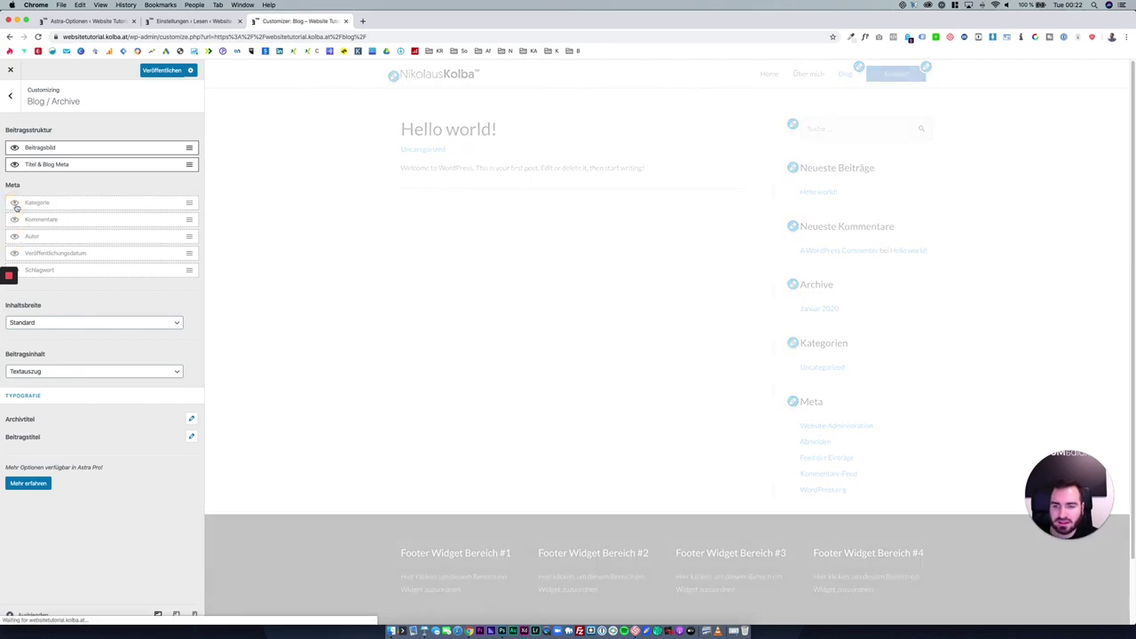
{"action": "left_click", "coordinate": [14, 255]}
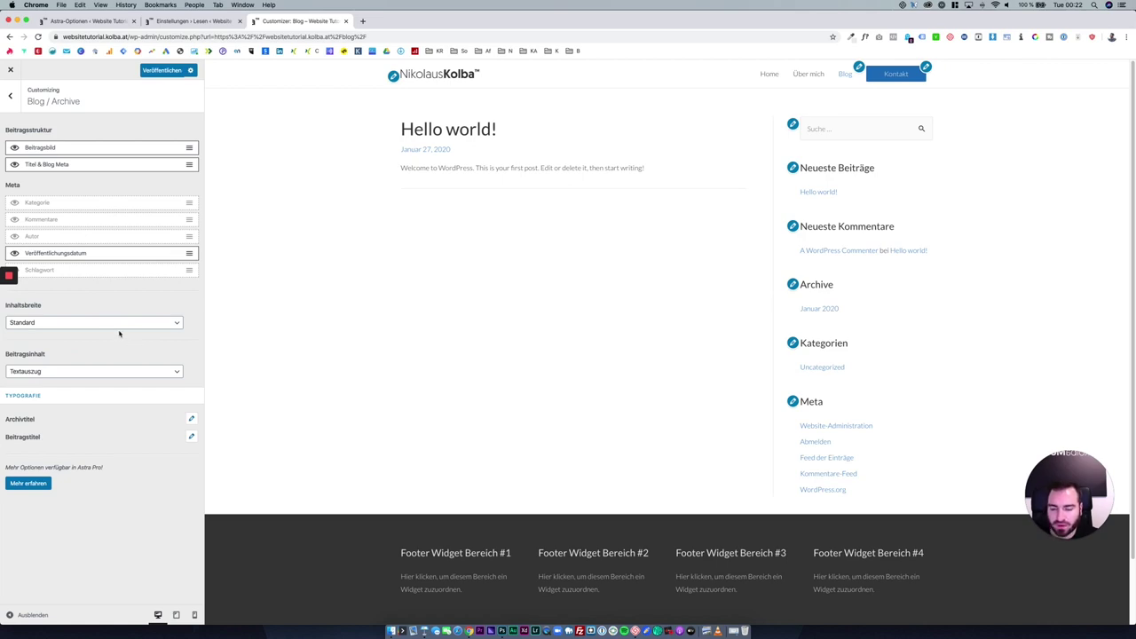
Try full post content on the archive, then revert it to Textauszug (excerpt).
{"action": "left_click", "coordinate": [189, 420]}
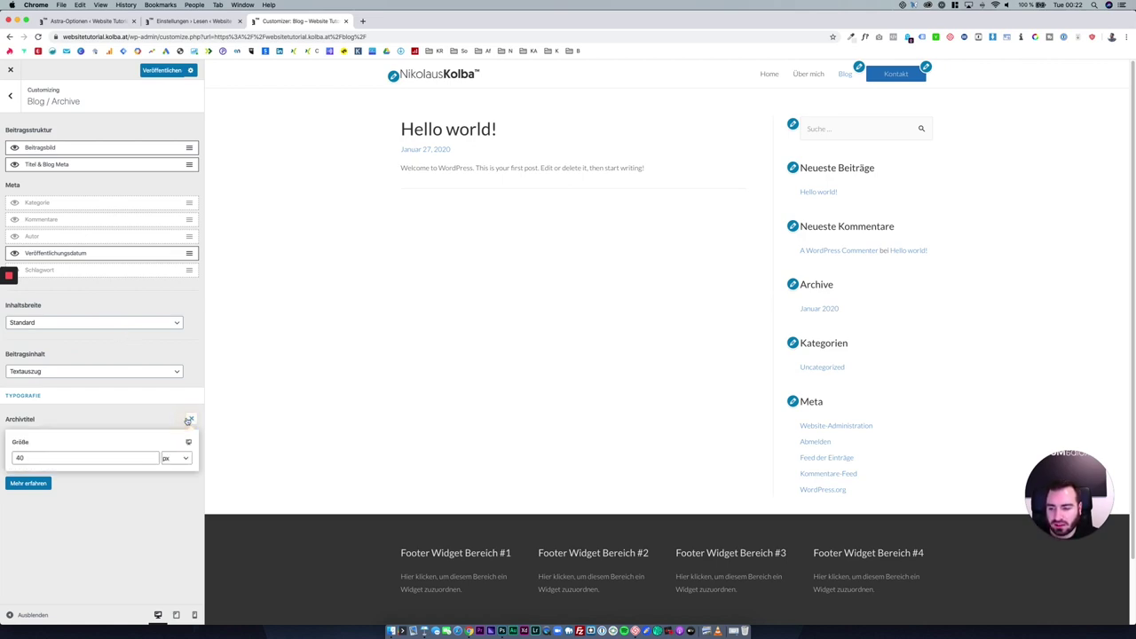
{"action": "left_click", "coordinate": [142, 422]}
{"action": "left_click", "coordinate": [191, 436]}
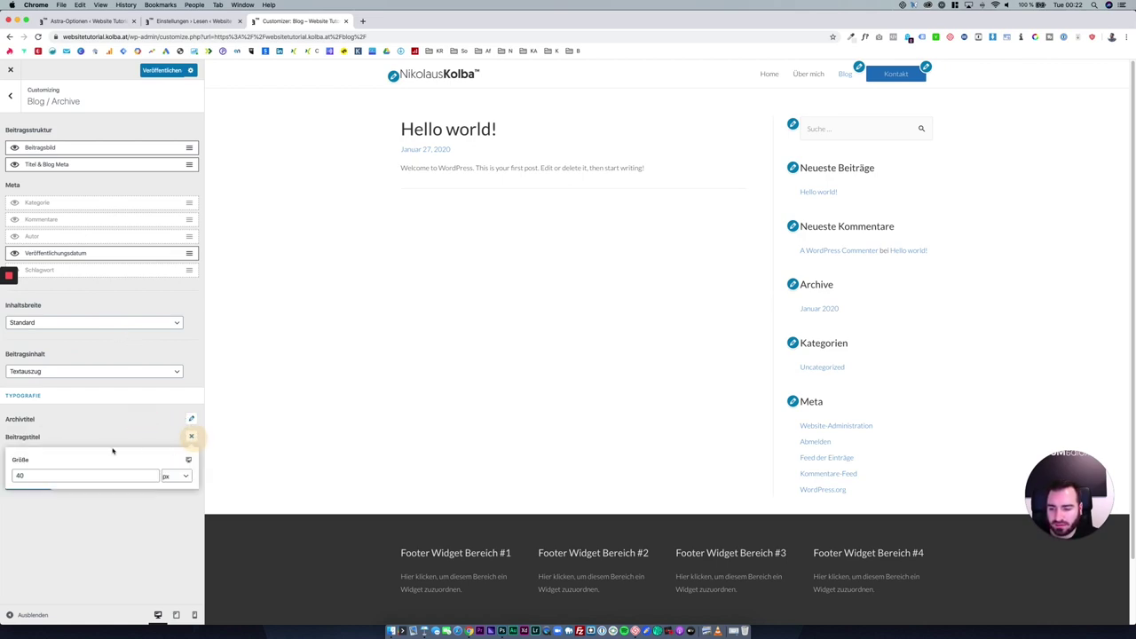
{"action": "left_click", "coordinate": [142, 438]}
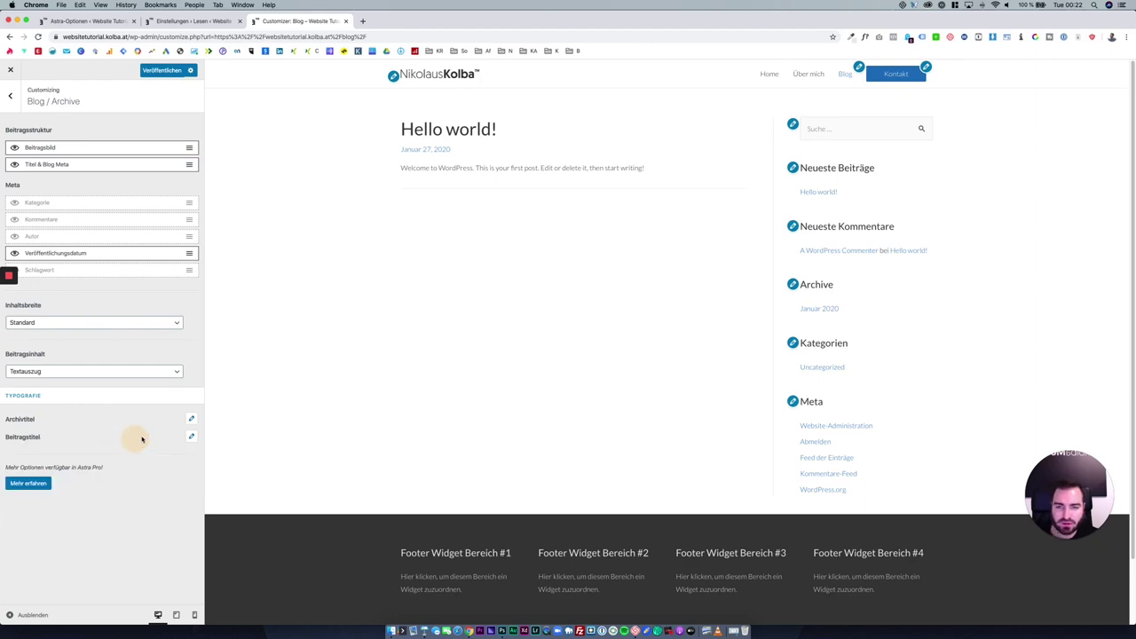
{"action": "left_click", "coordinate": [104, 373]}
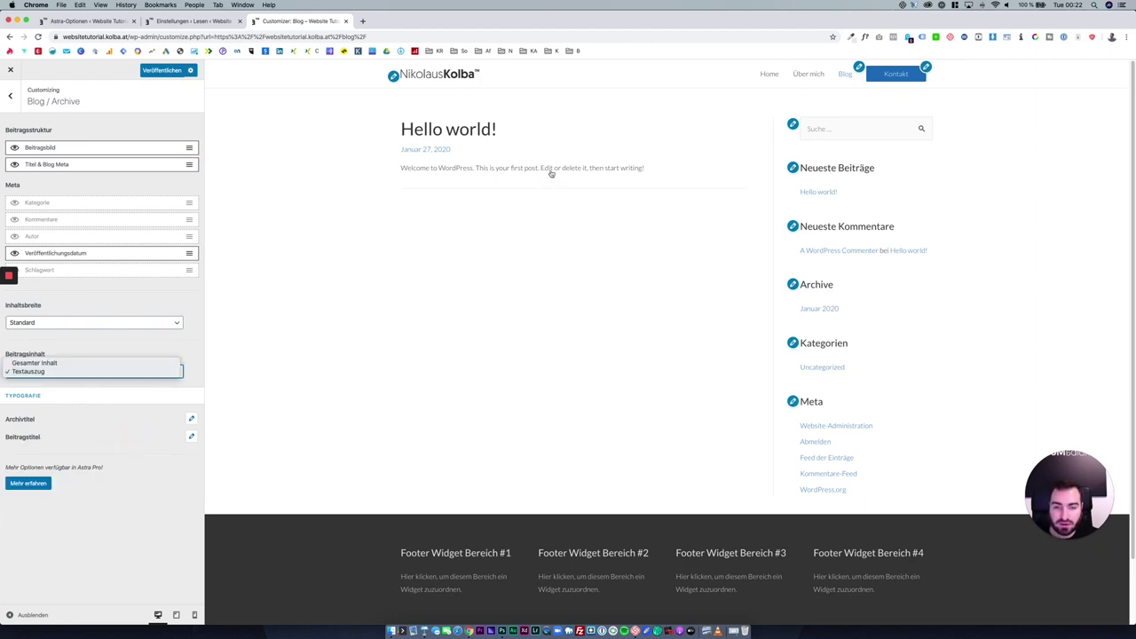
{"action": "left_click", "coordinate": [119, 364]}
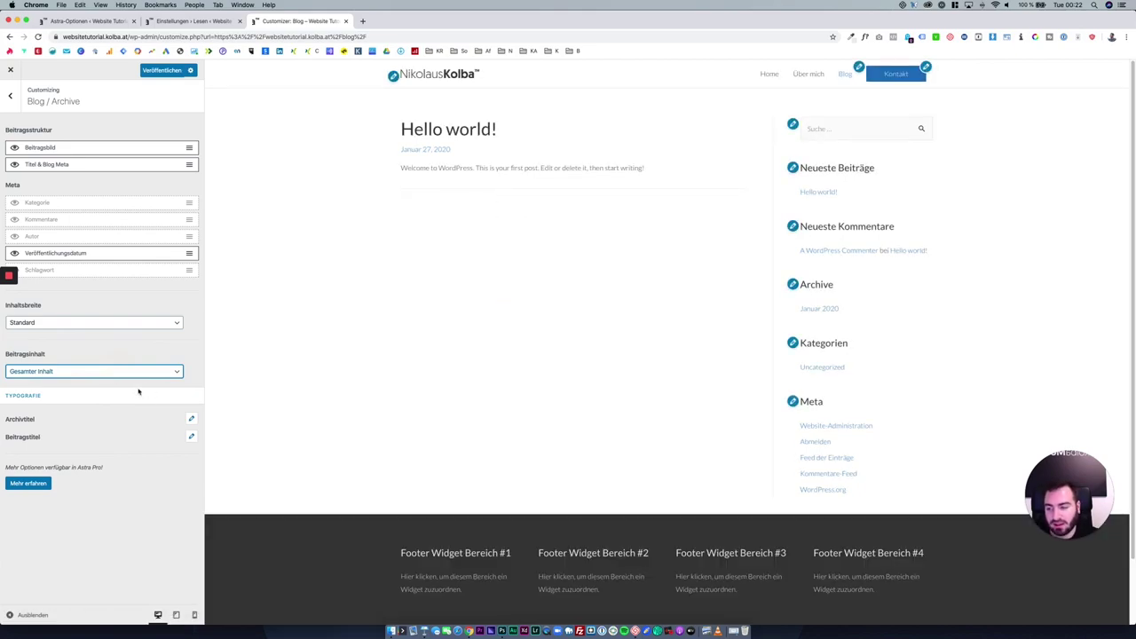
{"action": "left_click", "coordinate": [111, 371]}
{"action": "left_click", "coordinate": [89, 380]}
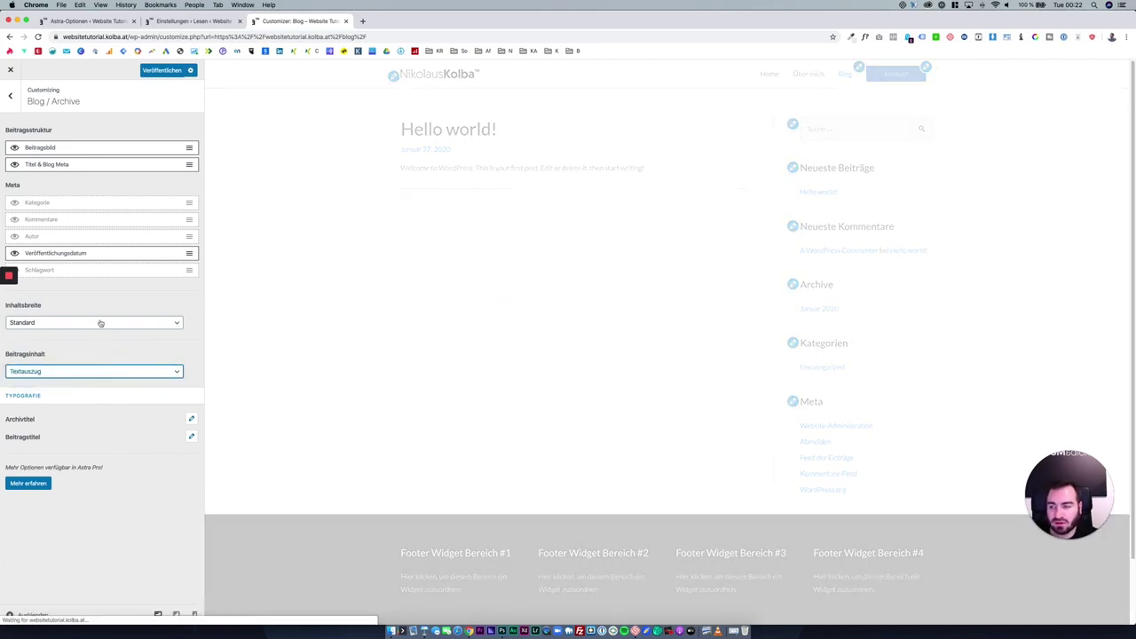
Test a custom content width, then set it back to Standard and keep the title and meta shown.
{"action": "left_click", "coordinate": [100, 323]}
{"action": "left_click", "coordinate": [102, 330]}
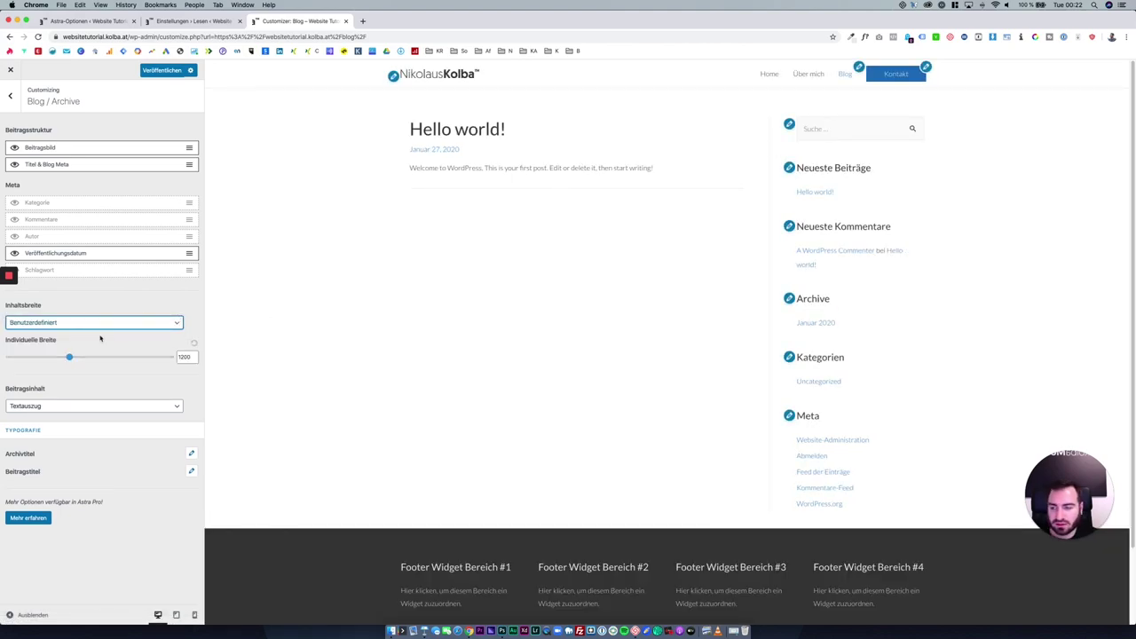
{"action": "left_click_drag", "start_coordinate": [69, 355], "coordinate": [132, 356]}
{"action": "left_click", "coordinate": [193, 342]}
{"action": "left_click", "coordinate": [138, 323]}
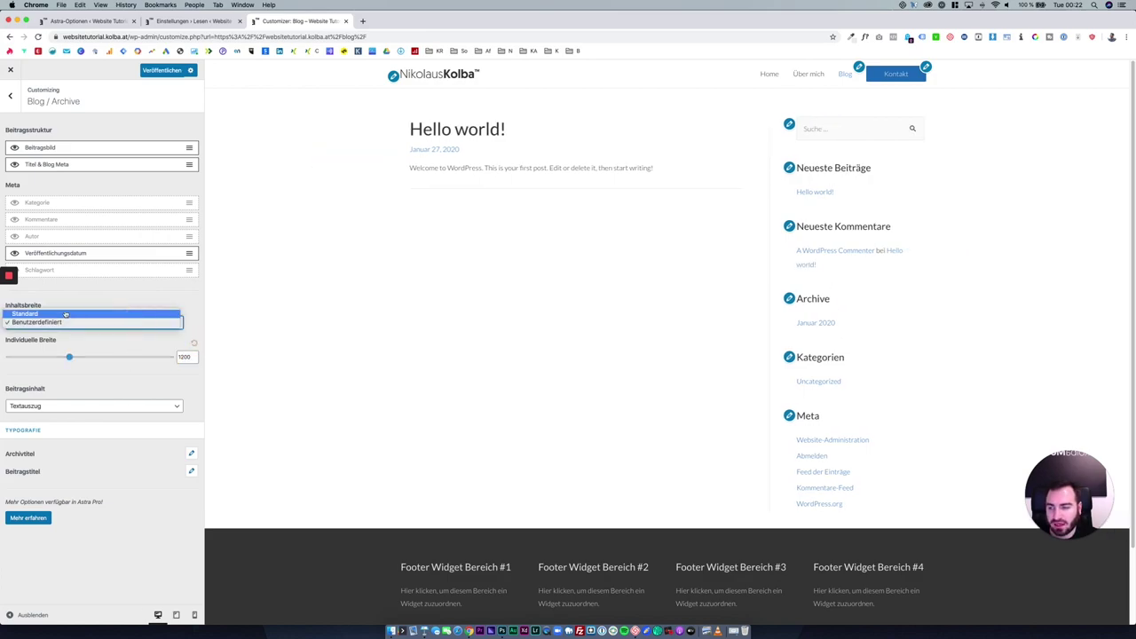
{"action": "left_click", "coordinate": [98, 313]}
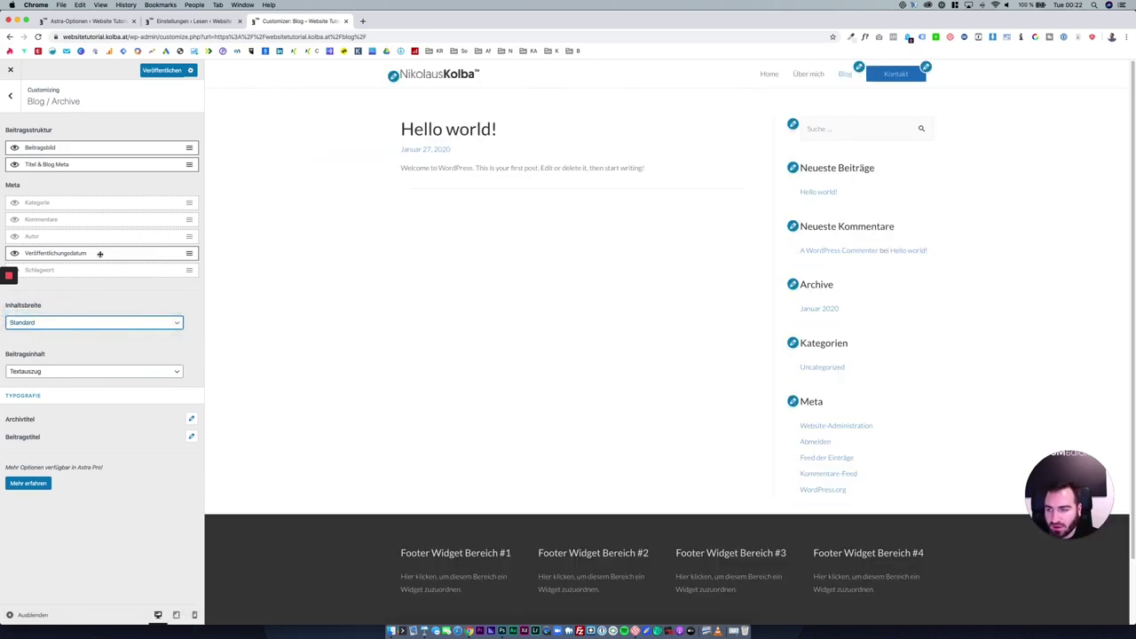
{"action": "left_click", "coordinate": [15, 165]}
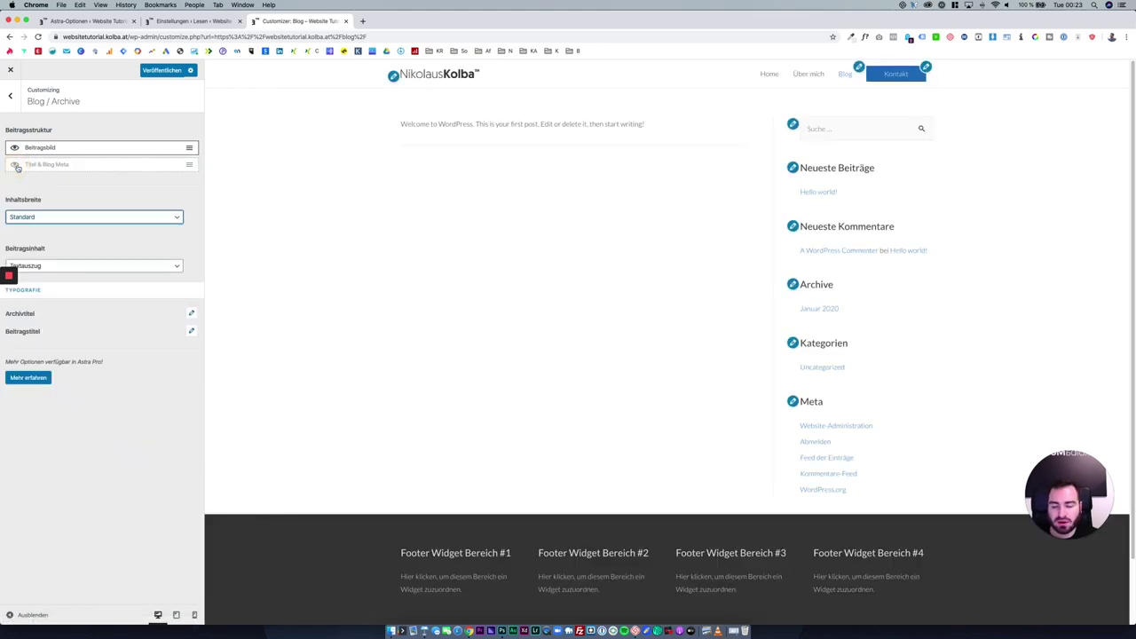
{"action": "left_click", "coordinate": [15, 165]}
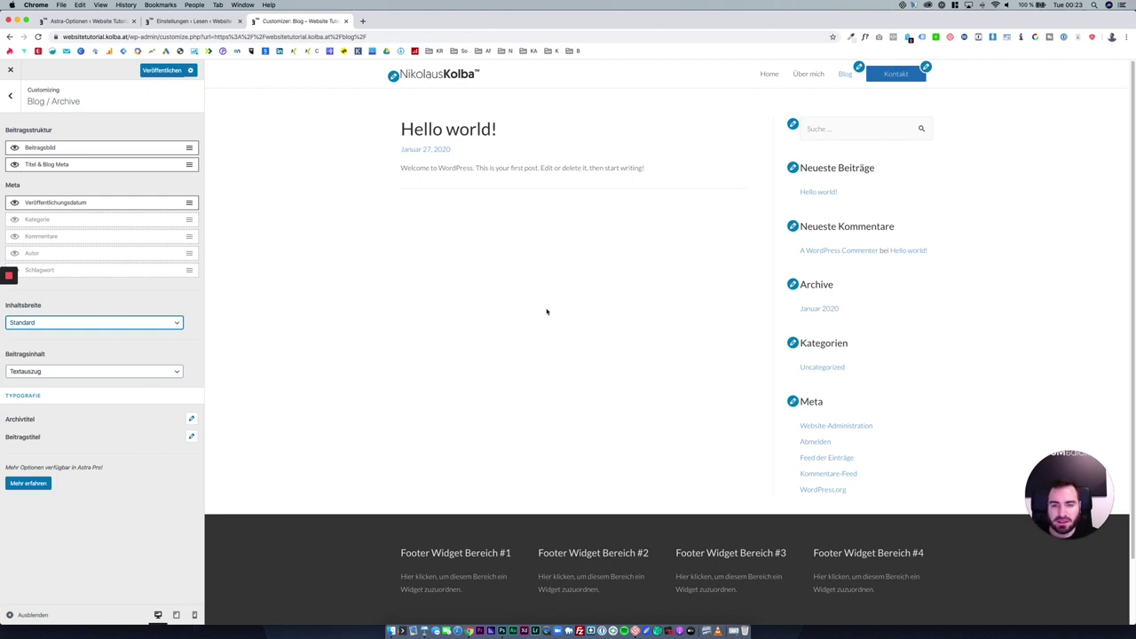
Publish the Blog / Archive changes and close the Customizer.
{"action": "left_click", "coordinate": [151, 71]}
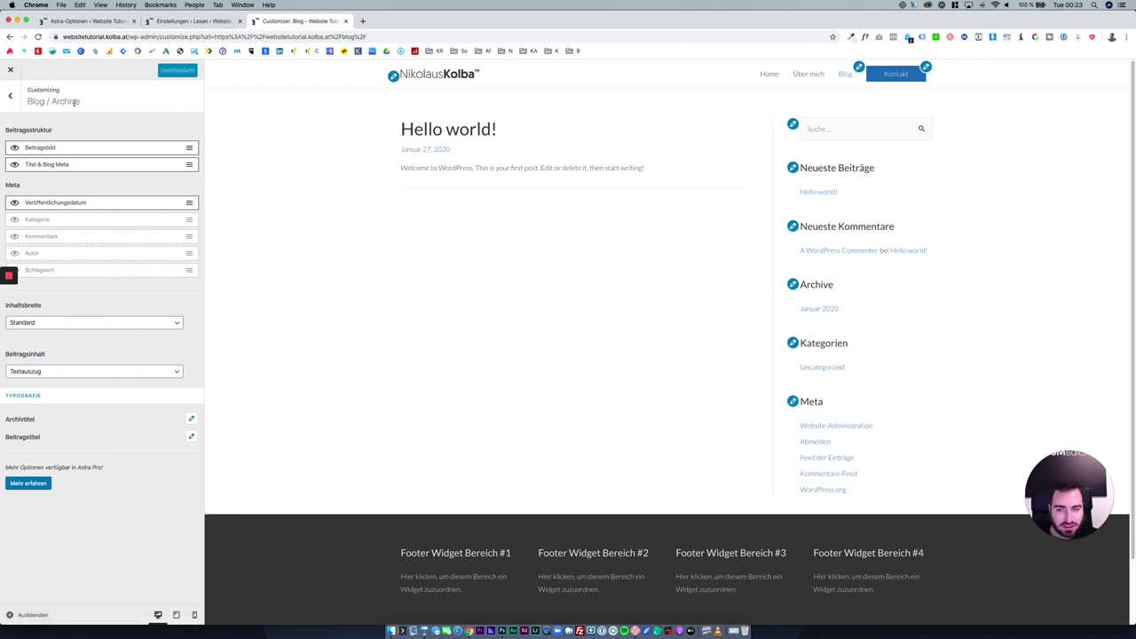
{"action": "left_click", "coordinate": [10, 96]}
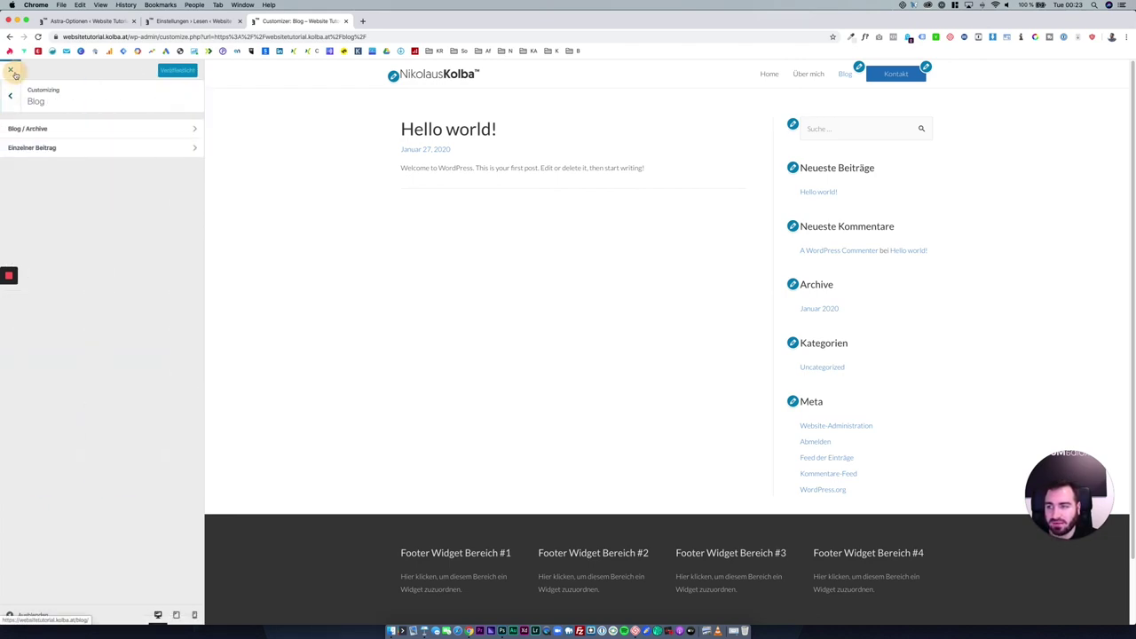
{"action": "left_click", "coordinate": [11, 71]}
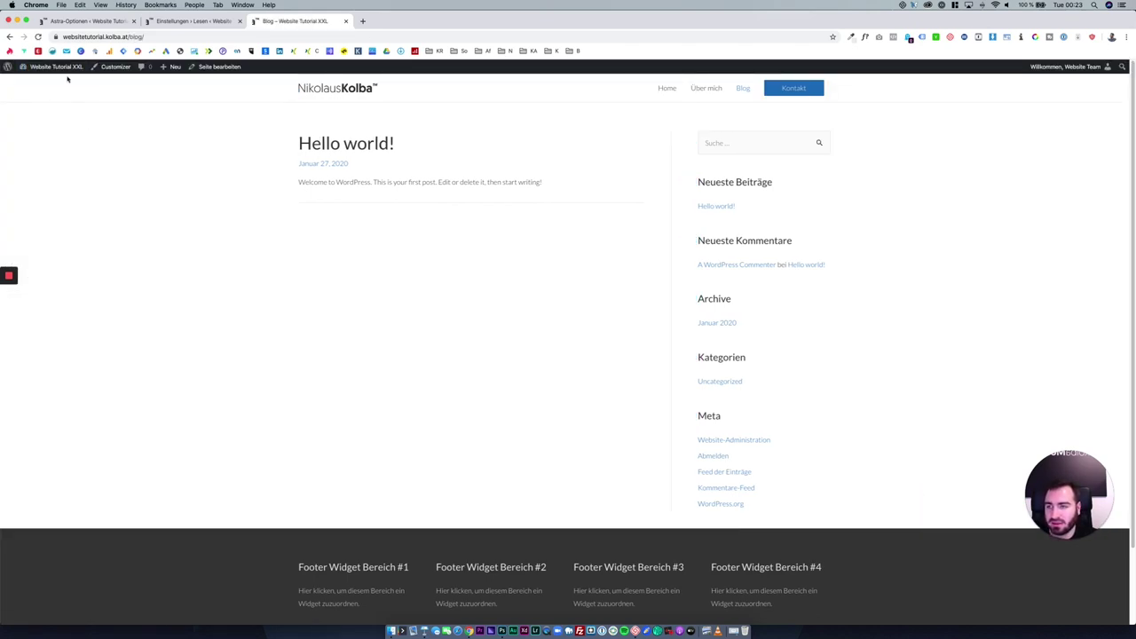
Open the Hello world! post from the Beiträge list in the dashboard.
{"action": "left_click", "coordinate": [58, 67]}
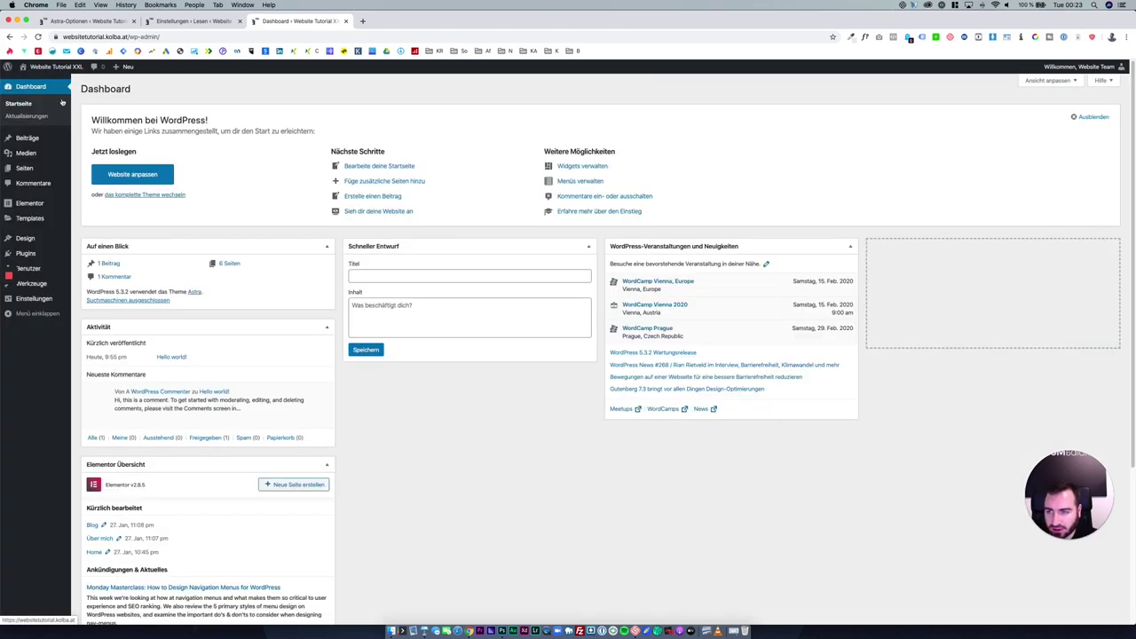
{"action": "left_click", "coordinate": [44, 139]}
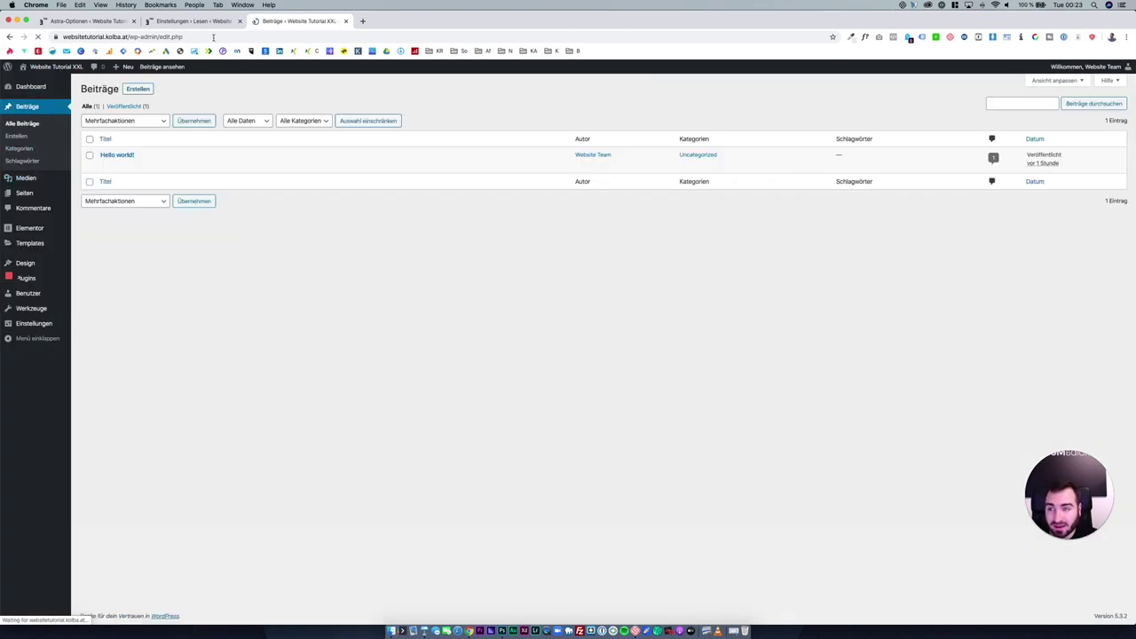
{"action": "left_click", "coordinate": [116, 156]}
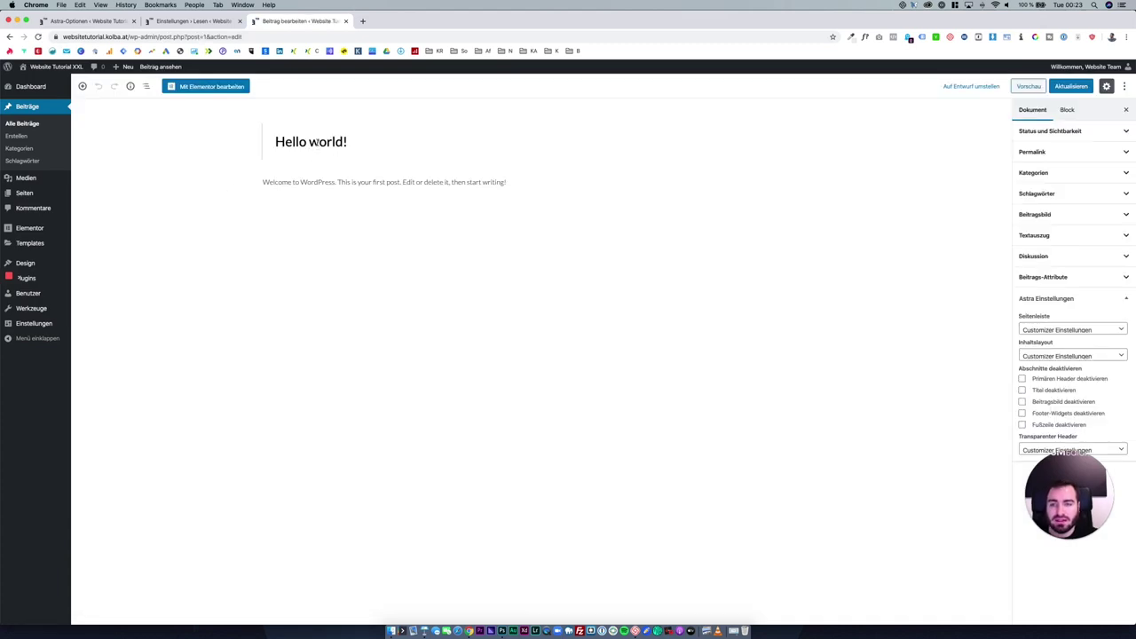
Retitle the post 'Wie funktioniert eine Domain' and enable Astra's Titel deaktivieren option.
{"action": "left_click", "coordinate": [345, 142]}
{"action": "left_click_drag", "start_coordinate": [347, 142], "coordinate": [269, 141]}
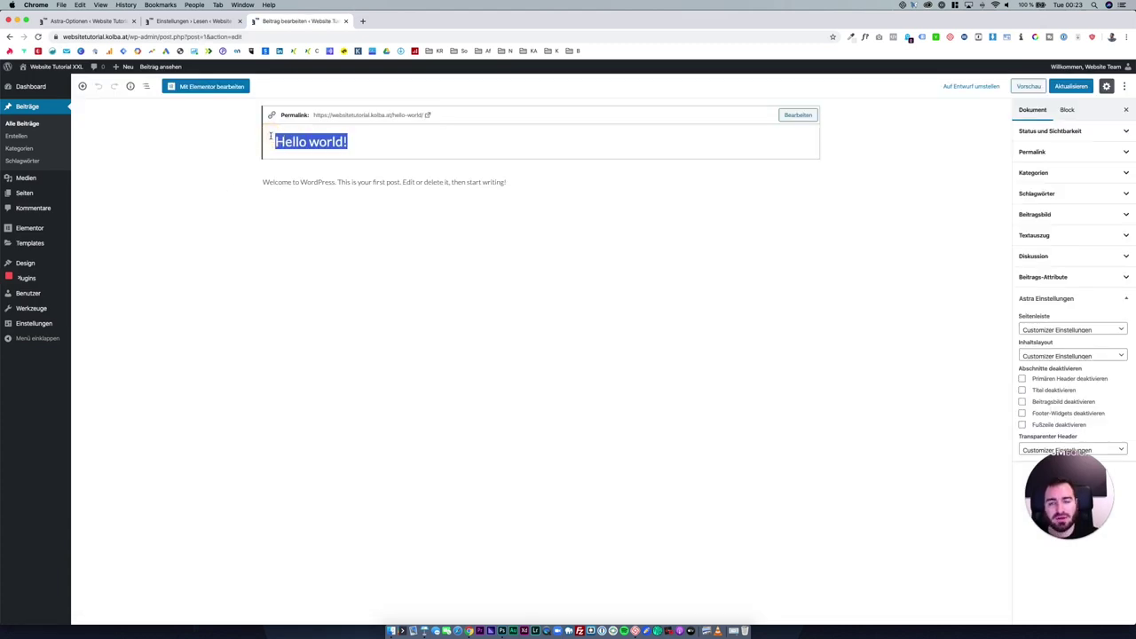
{"action": "type", "text": "Was ist"}
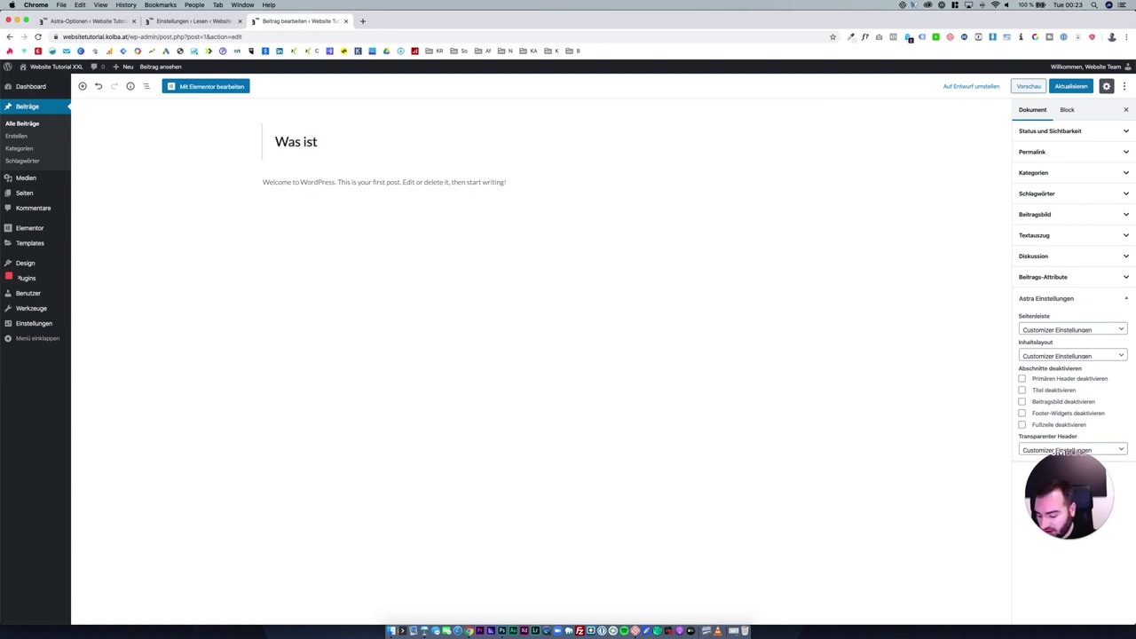
{"action": "key", "text": "super+a"}
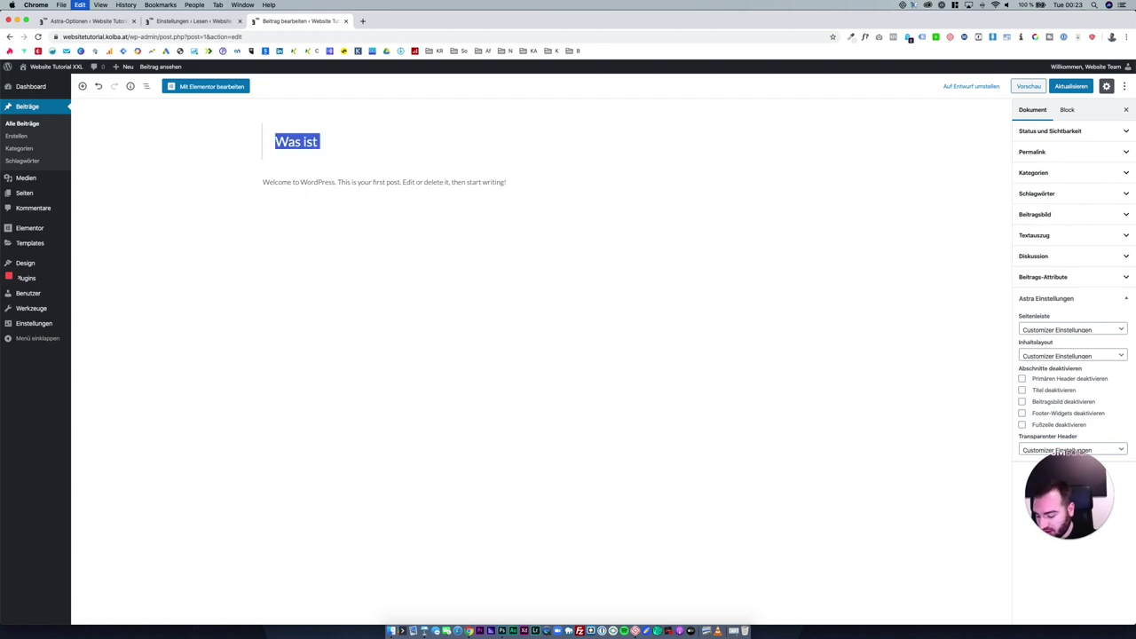
{"action": "type", "text": "Wie funktionier"}
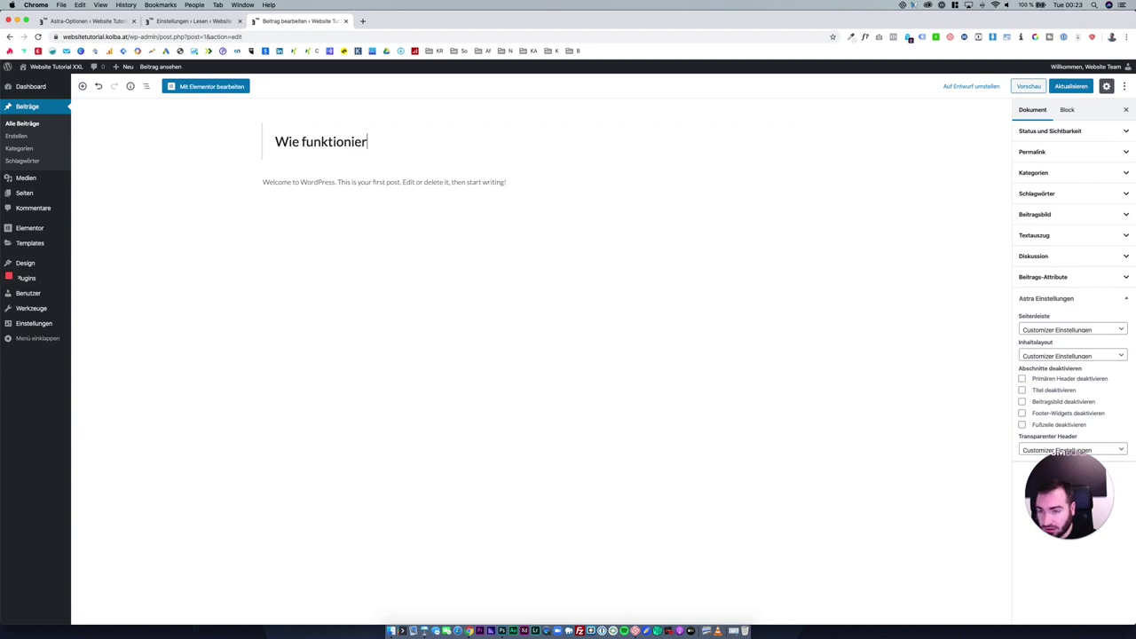
{"action": "type", "text": "t s"}
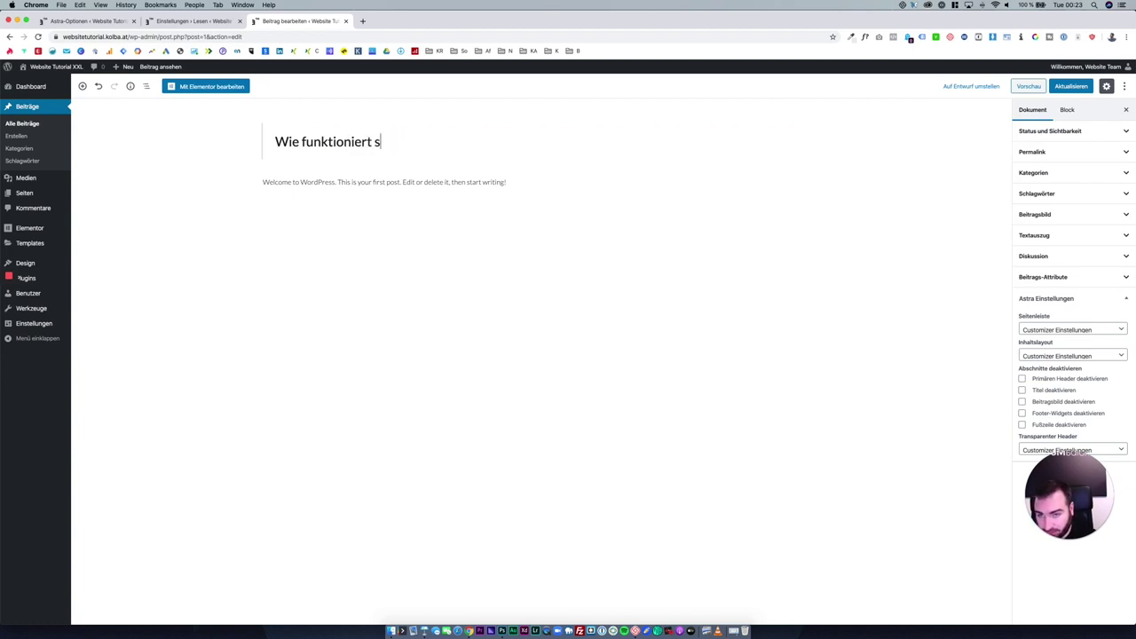
{"action": "type", "text": "eineeine Domain"}
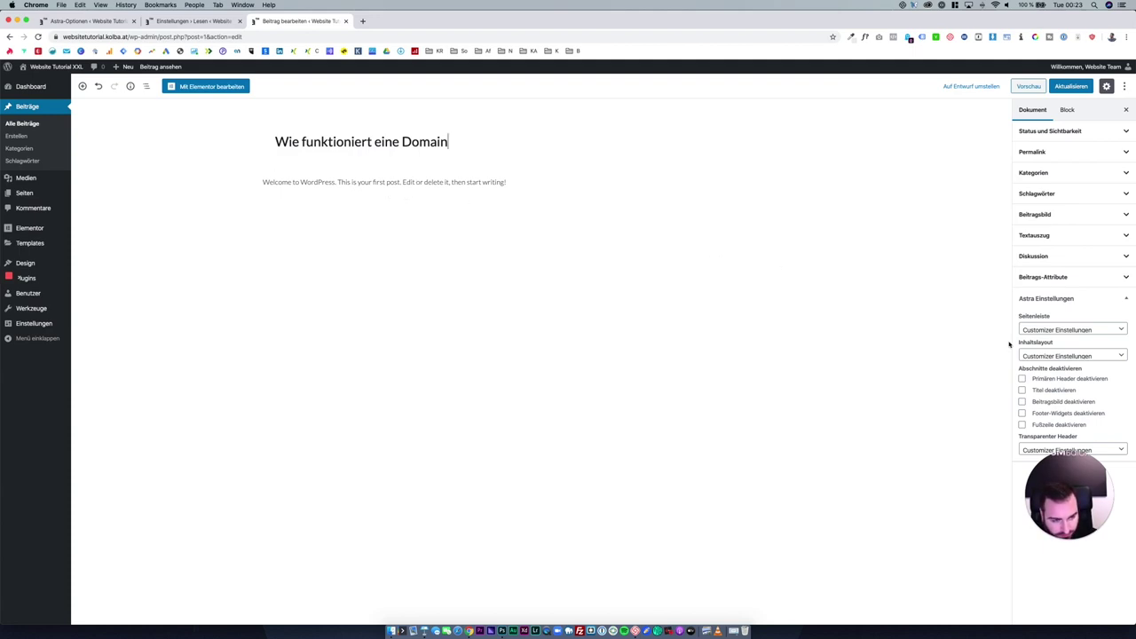
{"action": "left_click", "coordinate": [1052, 394]}
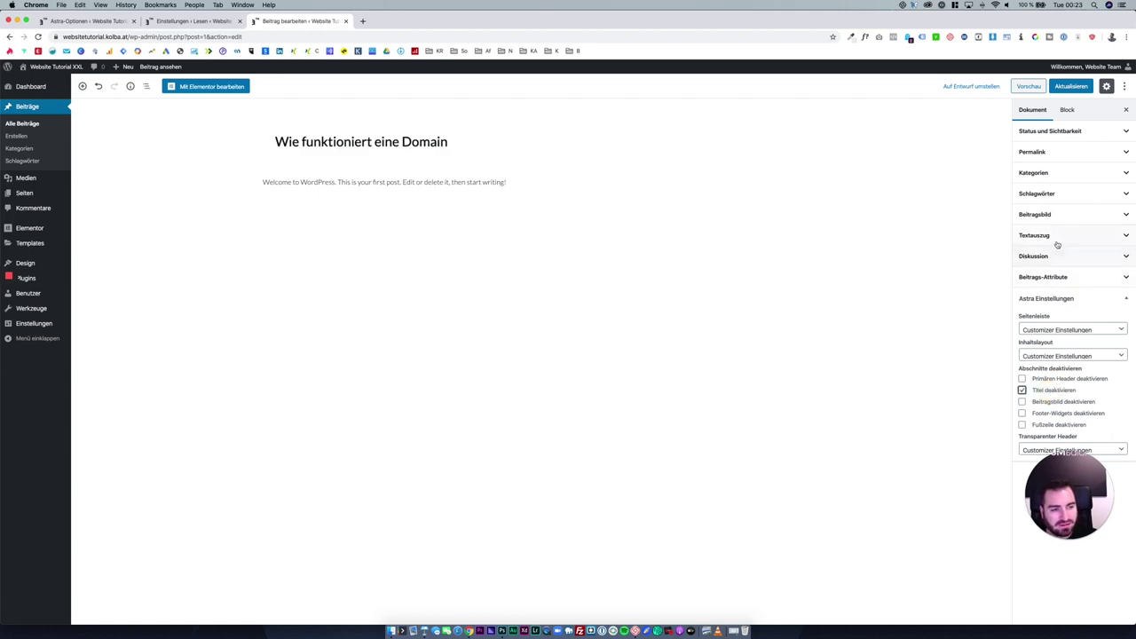
{"action": "left_click", "coordinate": [1056, 214]}
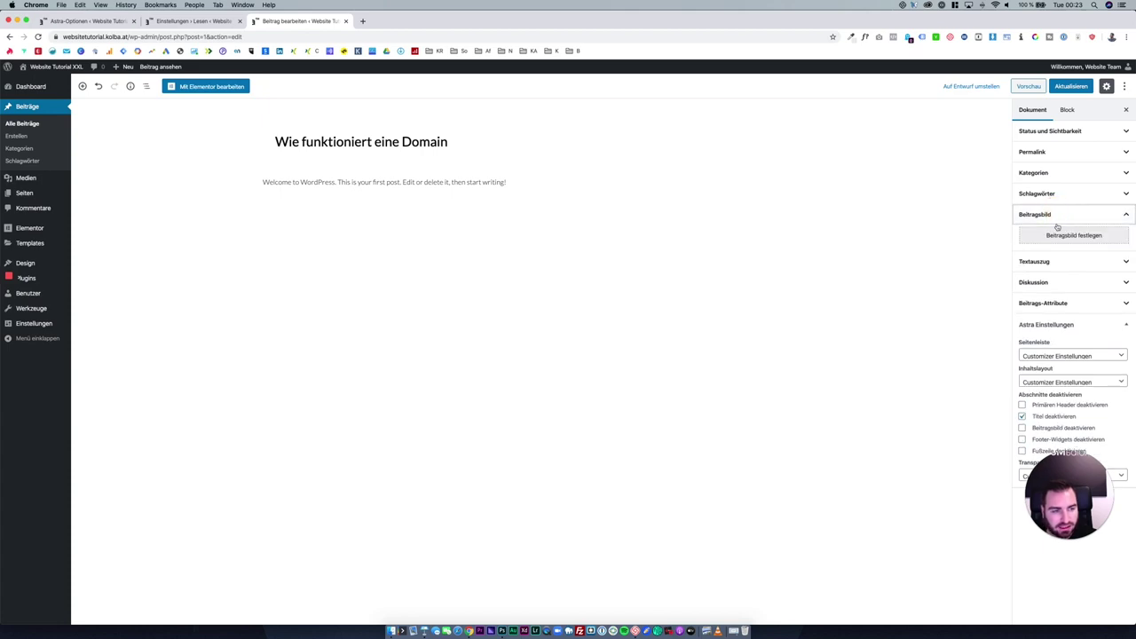
Upload Untitled-1.png from the desktop as the post's featured image and update the post.
{"action": "left_click", "coordinate": [1061, 236]}
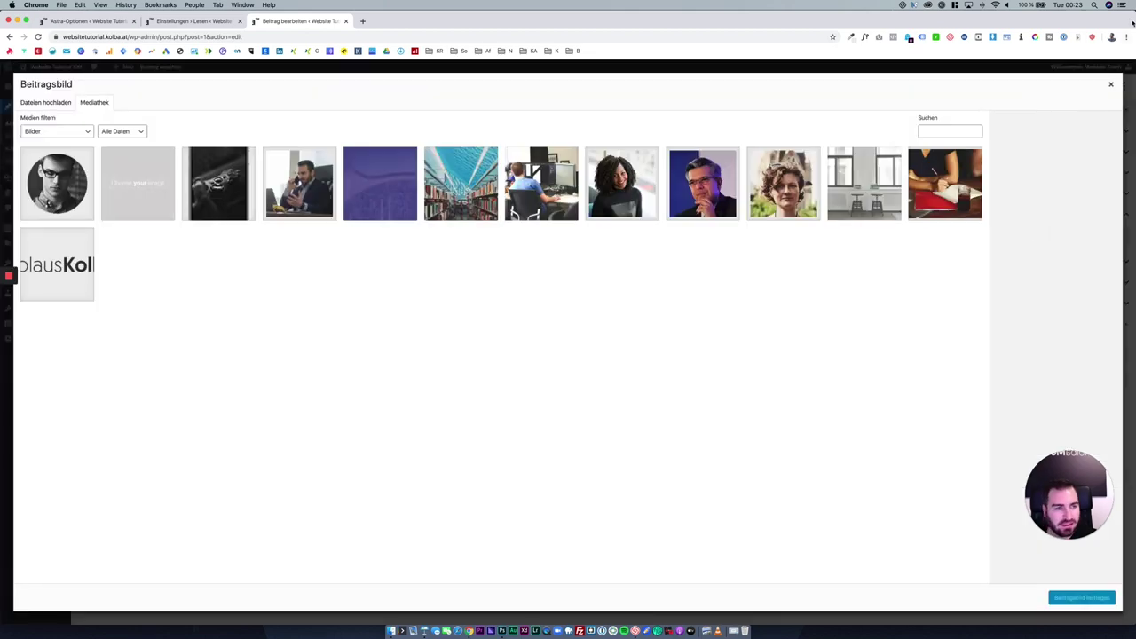
{"action": "left_click_drag", "start_coordinate": [1133, 17], "coordinate": [1081, 17]}
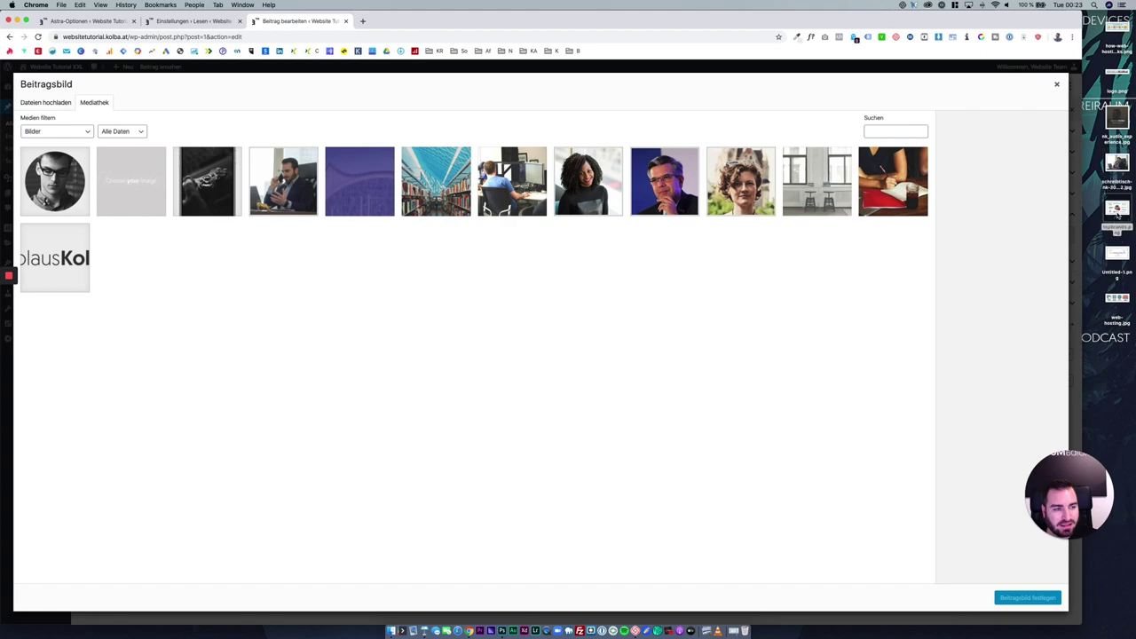
{"action": "left_click", "coordinate": [1118, 213]}
{"action": "left_click_drag", "start_coordinate": [1123, 251], "coordinate": [639, 253]}
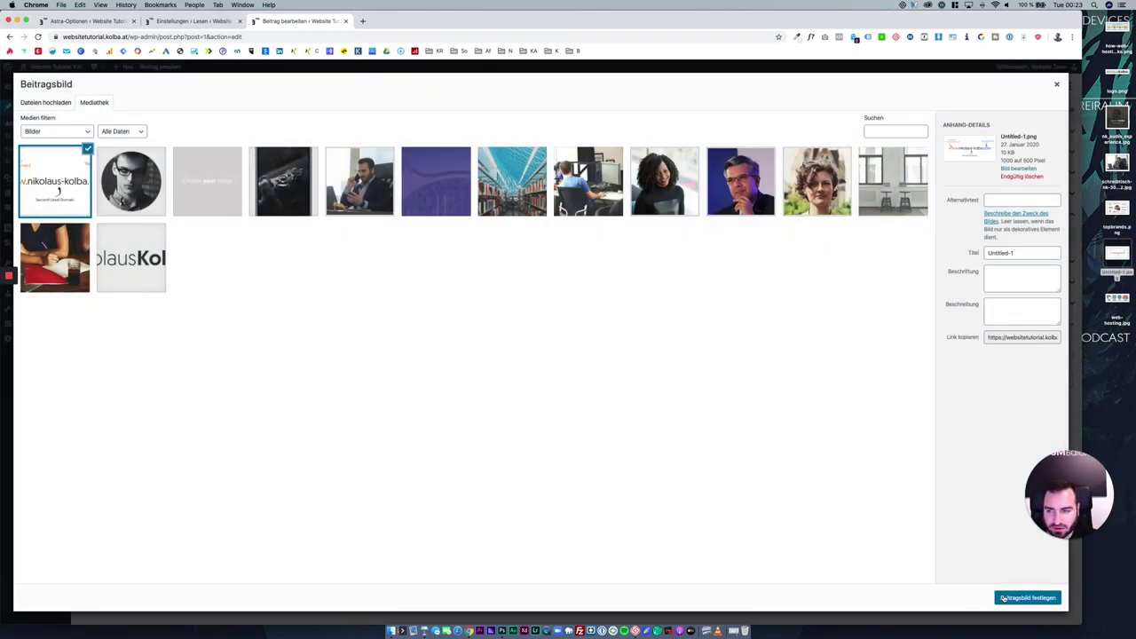
{"action": "left_click", "coordinate": [1003, 598]}
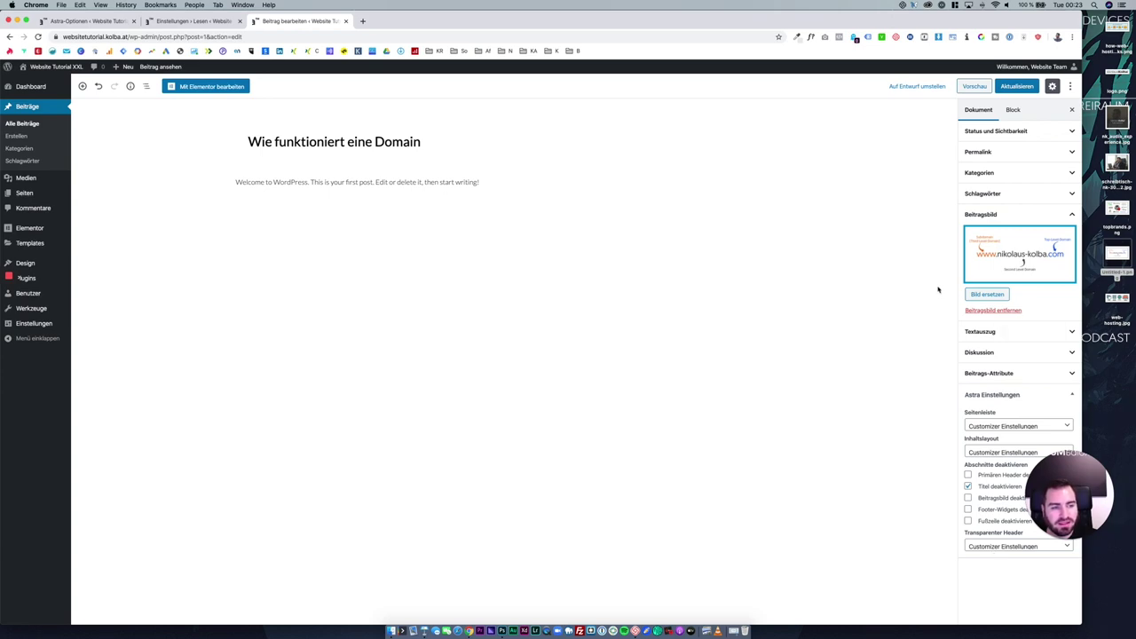
{"action": "left_click", "coordinate": [1019, 88]}
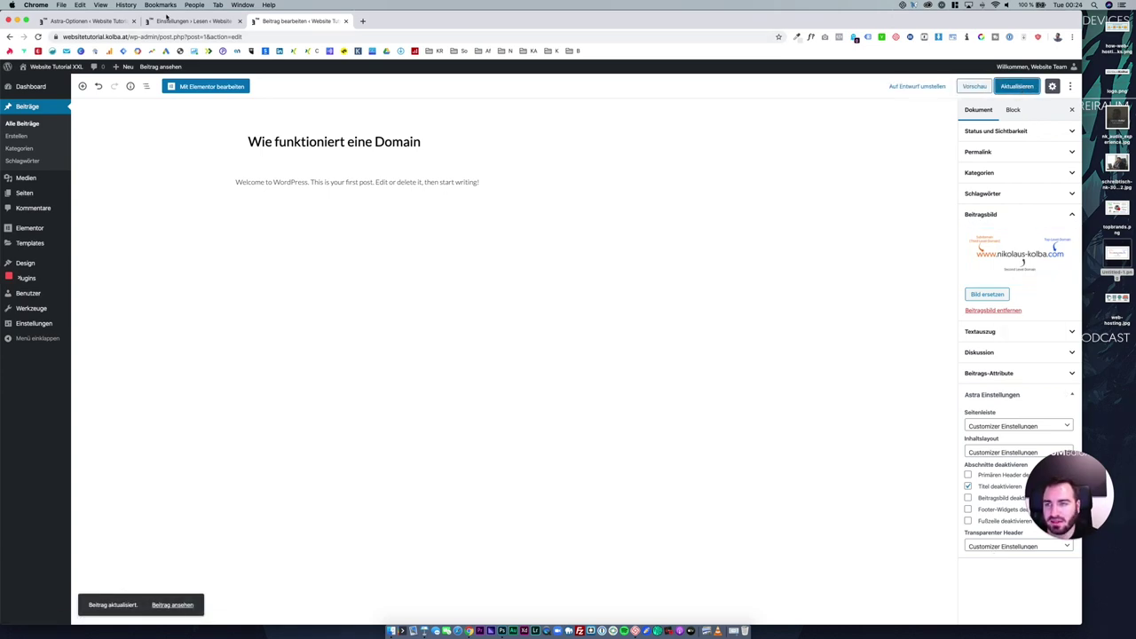
{"action": "left_click", "coordinate": [168, 20]}
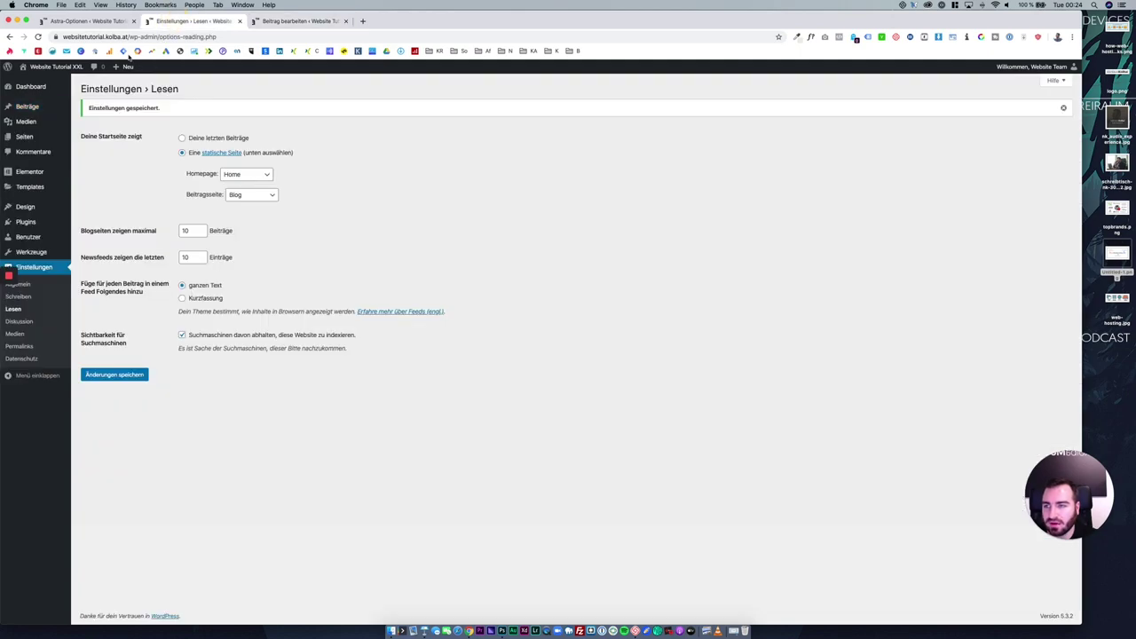
Check the domain post on the live blog, then open it with Mit Elementor bearbeiten.
{"action": "left_click", "coordinate": [132, 20]}
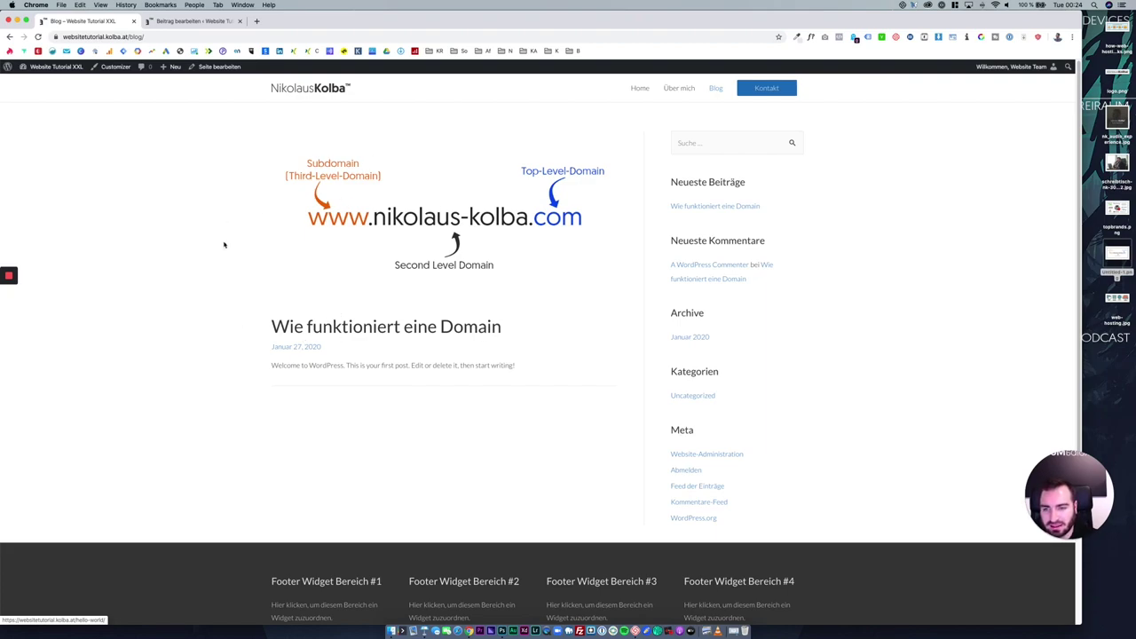
{"action": "left_click", "coordinate": [360, 238]}
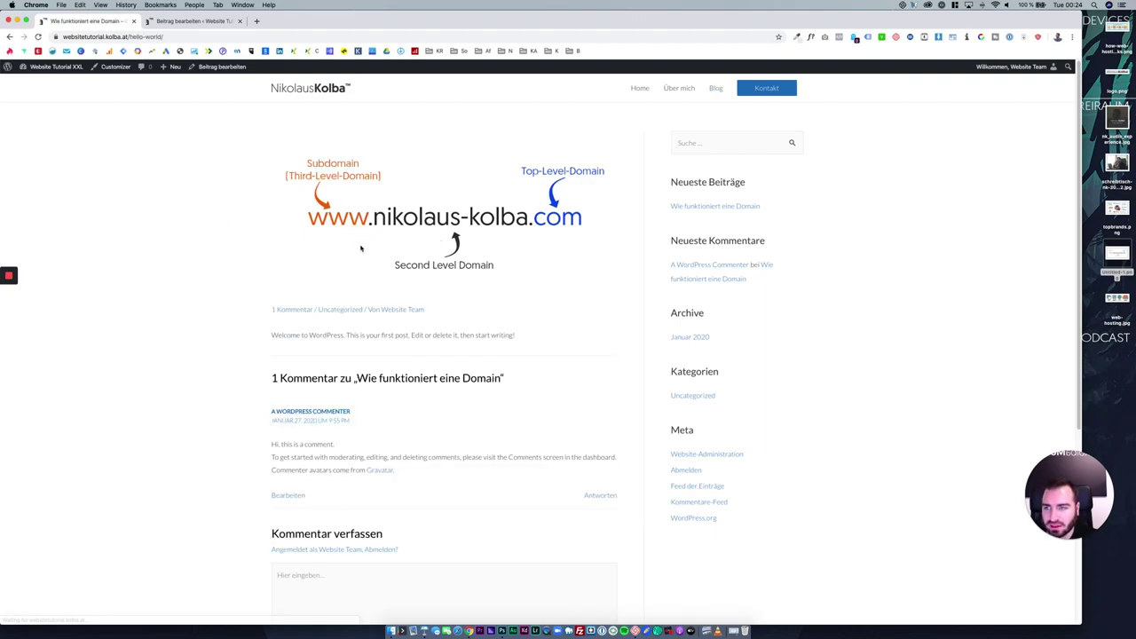
{"action": "scroll", "coordinate": [376, 343], "scroll_direction": "down", "scroll_amount": 1}
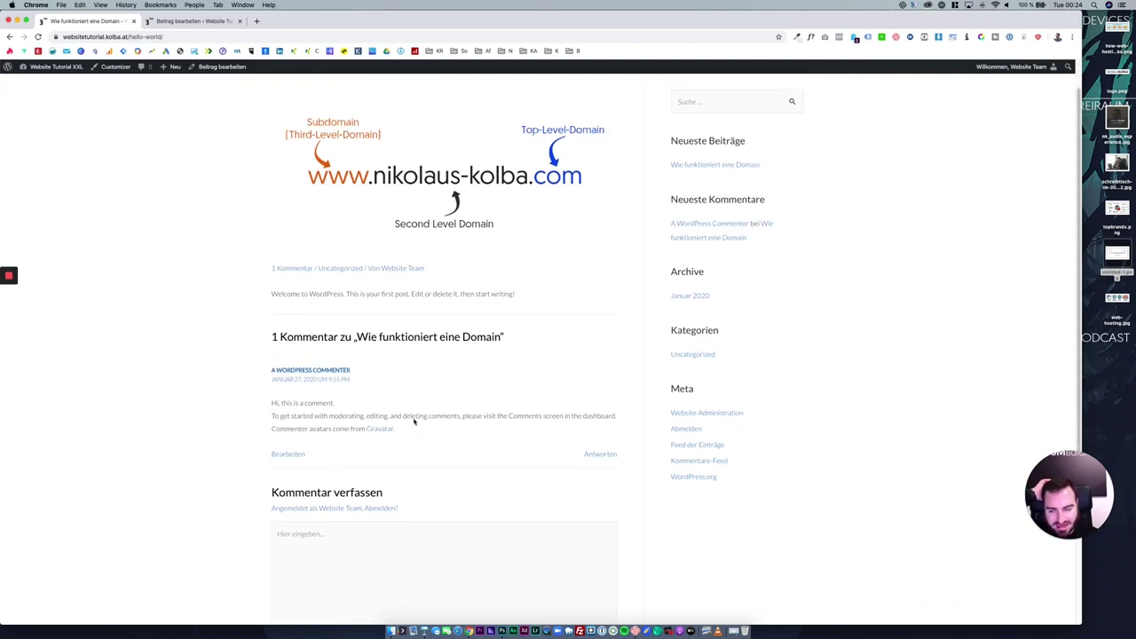
{"action": "scroll", "coordinate": [414, 400], "scroll_direction": "up", "scroll_amount": 1}
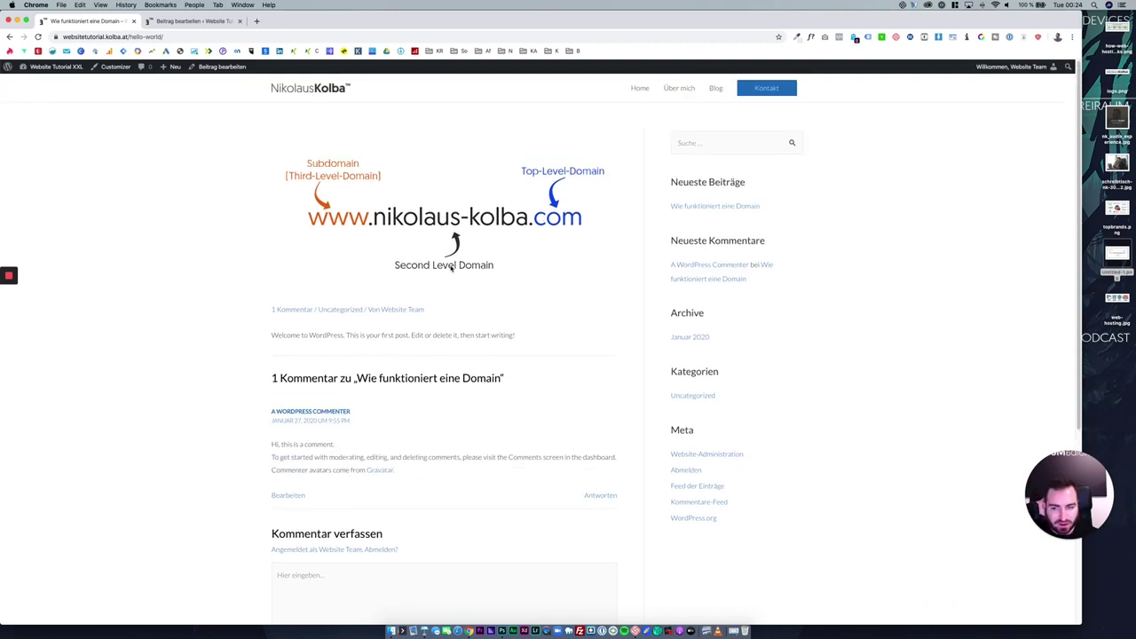
{"action": "left_click", "coordinate": [188, 20]}
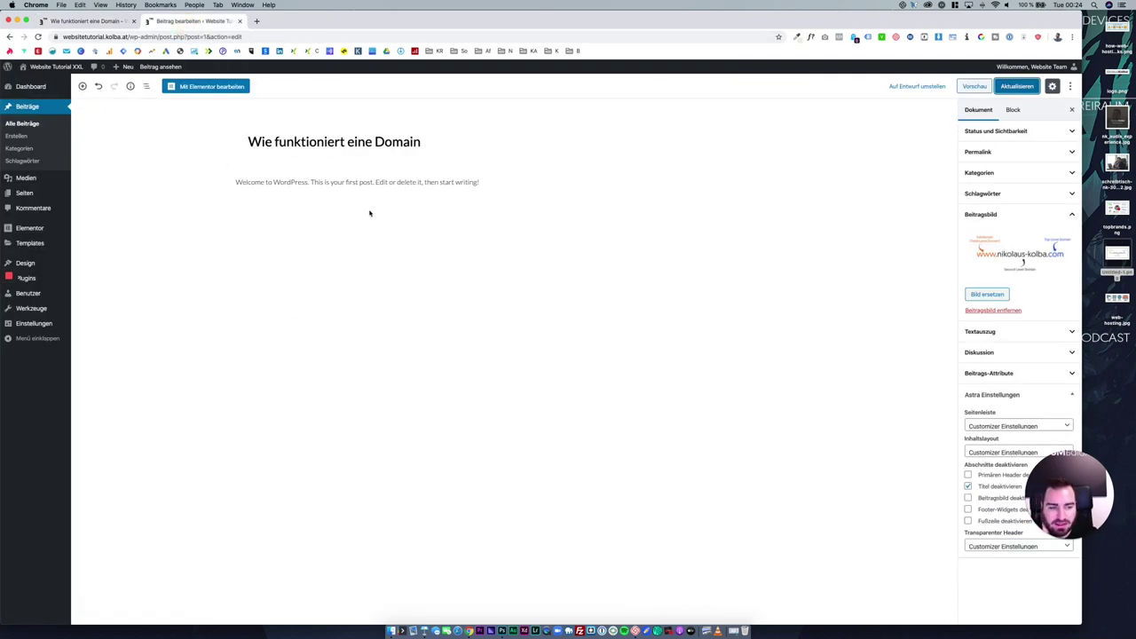
{"action": "left_click", "coordinate": [238, 88]}
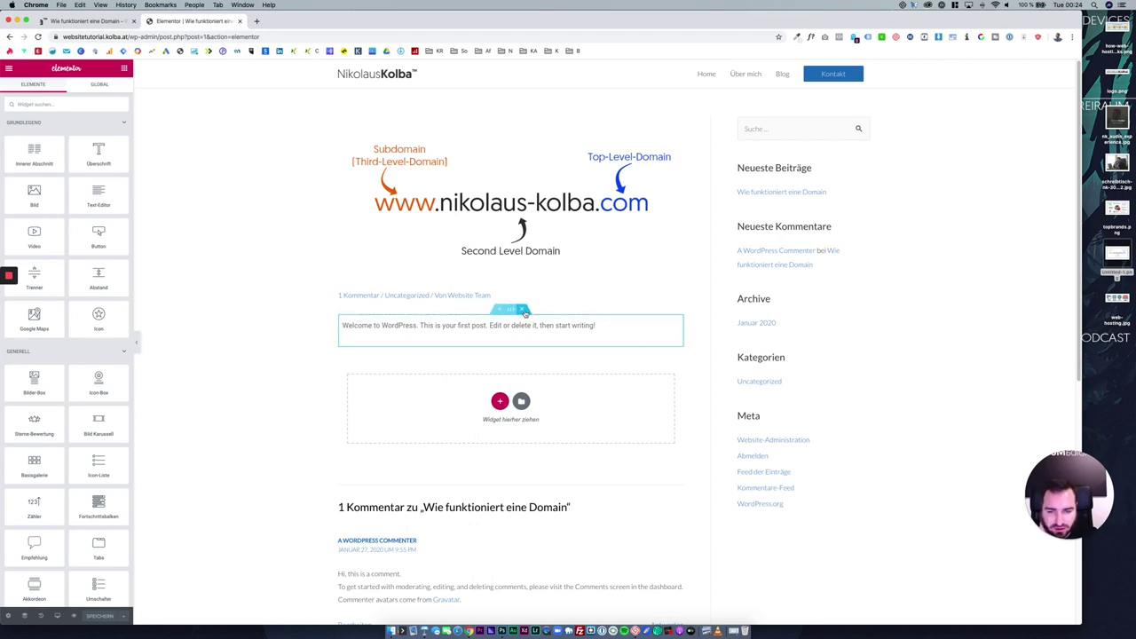
Delete the Welcome to WordPress text and add a Text-Editor widget to the empty section.
{"action": "left_click", "coordinate": [525, 311]}
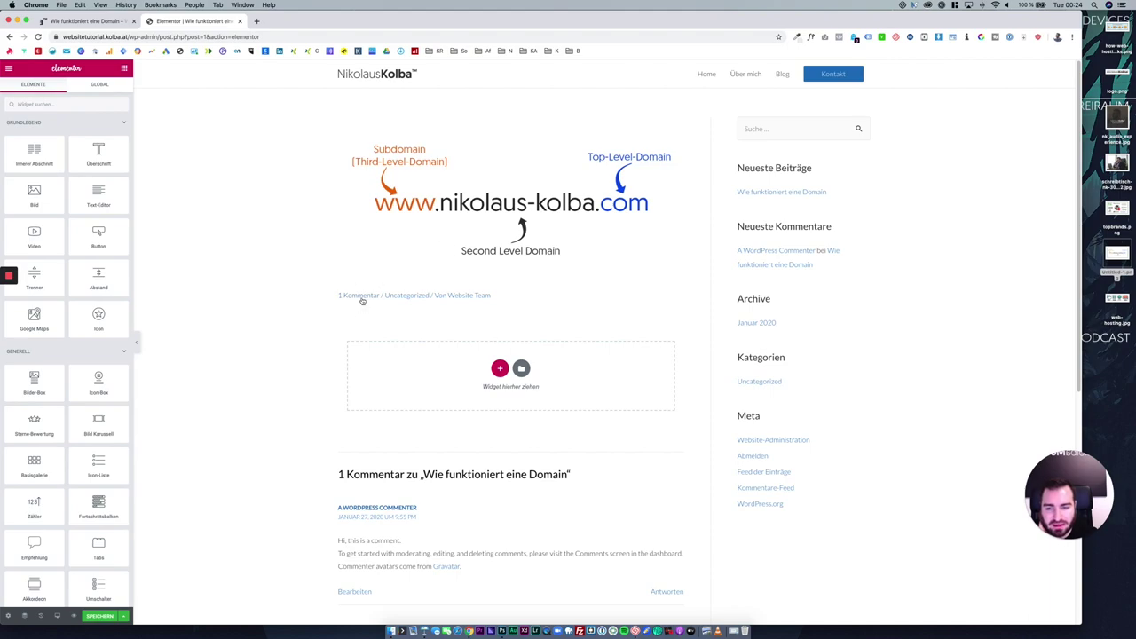
{"action": "left_click_drag", "start_coordinate": [498, 304], "coordinate": [325, 294]}
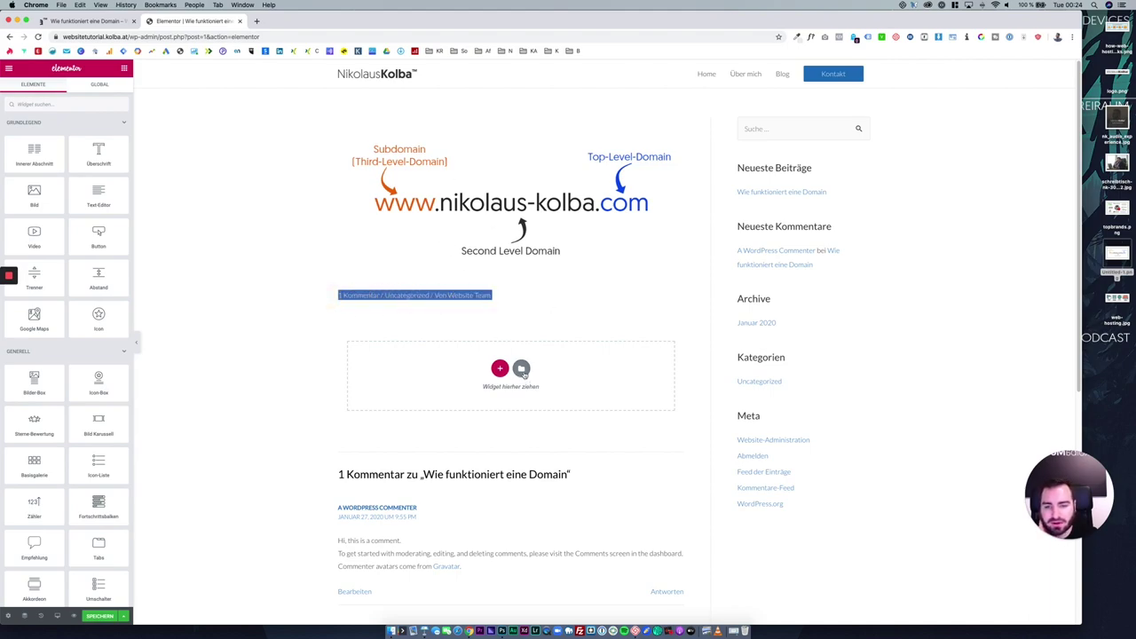
{"action": "left_click", "coordinate": [521, 369]}
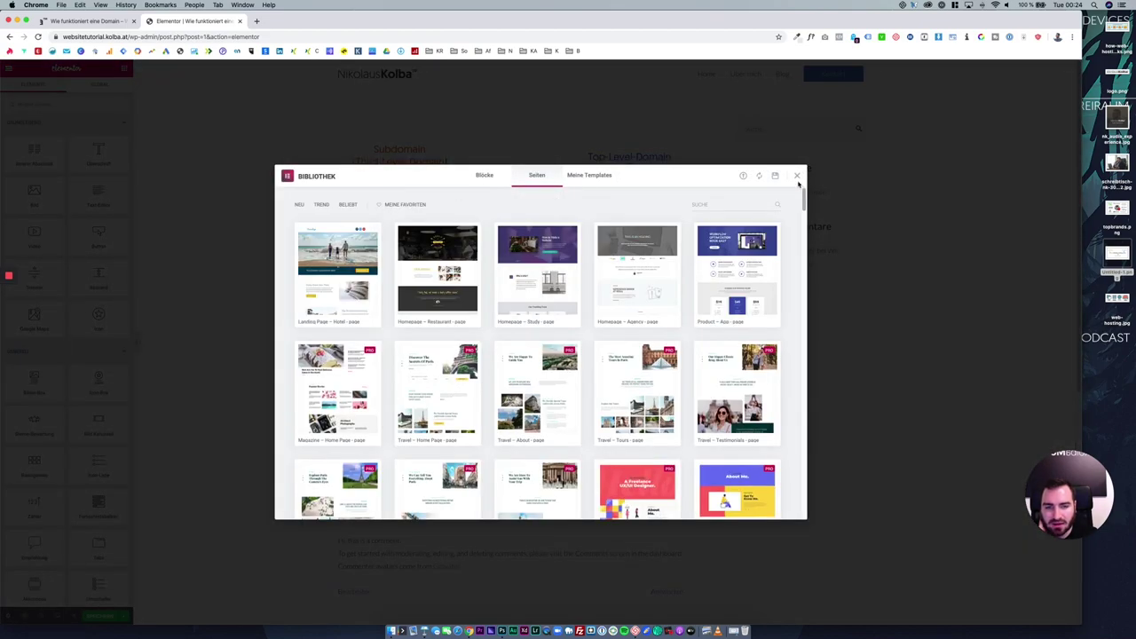
{"action": "left_click", "coordinate": [796, 175]}
{"action": "left_click_drag", "start_coordinate": [98, 197], "coordinate": [515, 387]}
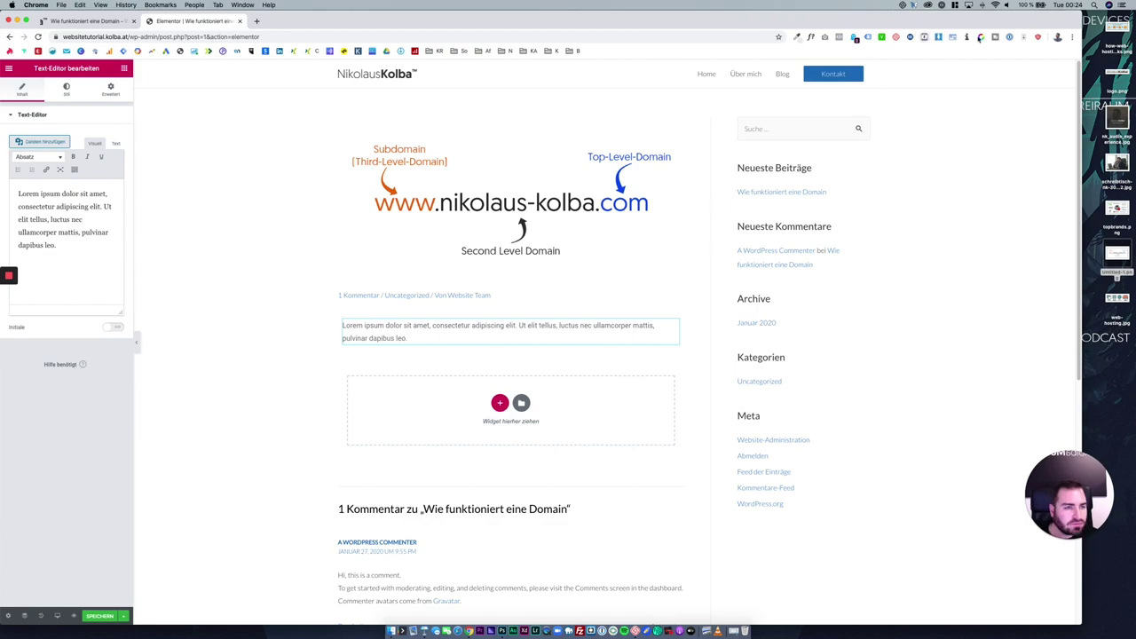
Generate a longer Lorem ipsum text and paste it into the text widget.
{"action": "left_click", "coordinate": [968, 38]}
{"action": "left_click", "coordinate": [905, 94]}
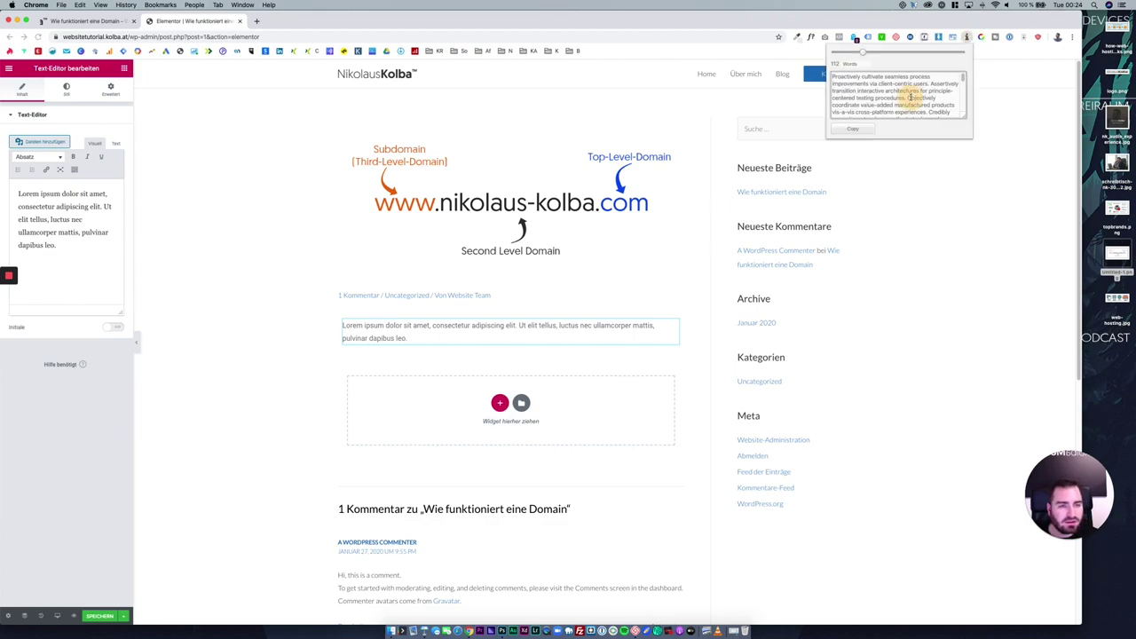
{"action": "left_click_drag", "start_coordinate": [865, 53], "coordinate": [960, 51]}
{"action": "left_click", "coordinate": [896, 99]}
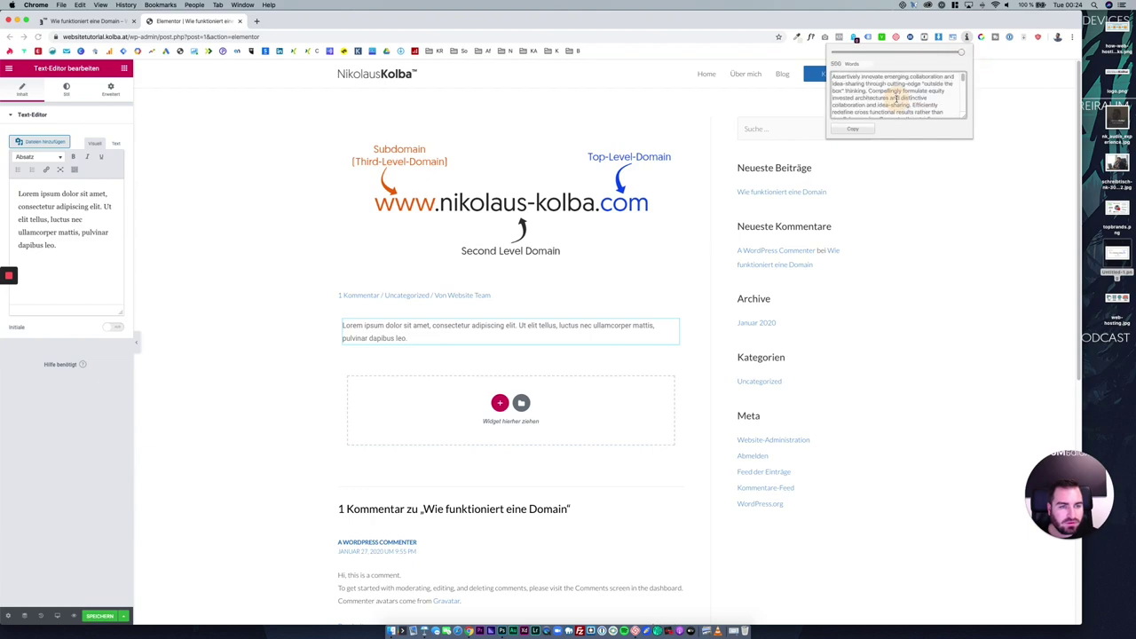
{"action": "left_click", "coordinate": [852, 129]}
{"action": "left_click", "coordinate": [45, 256]}
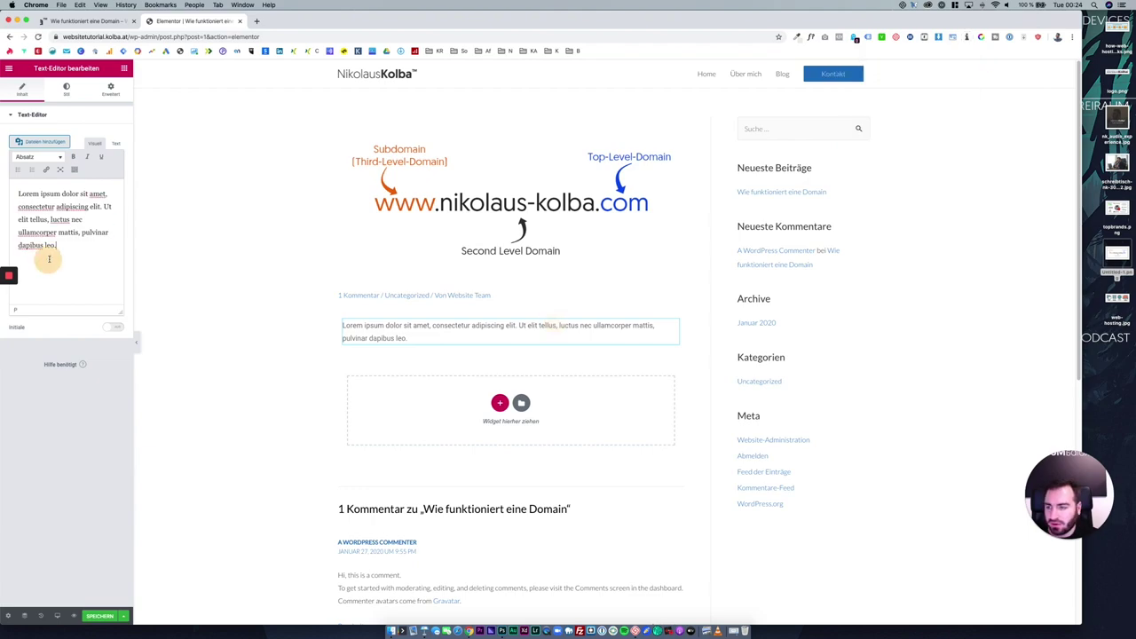
{"action": "key", "text": "super+v"}
{"action": "scroll", "coordinate": [258, 317], "scroll_direction": "down", "scroll_amount": 10}
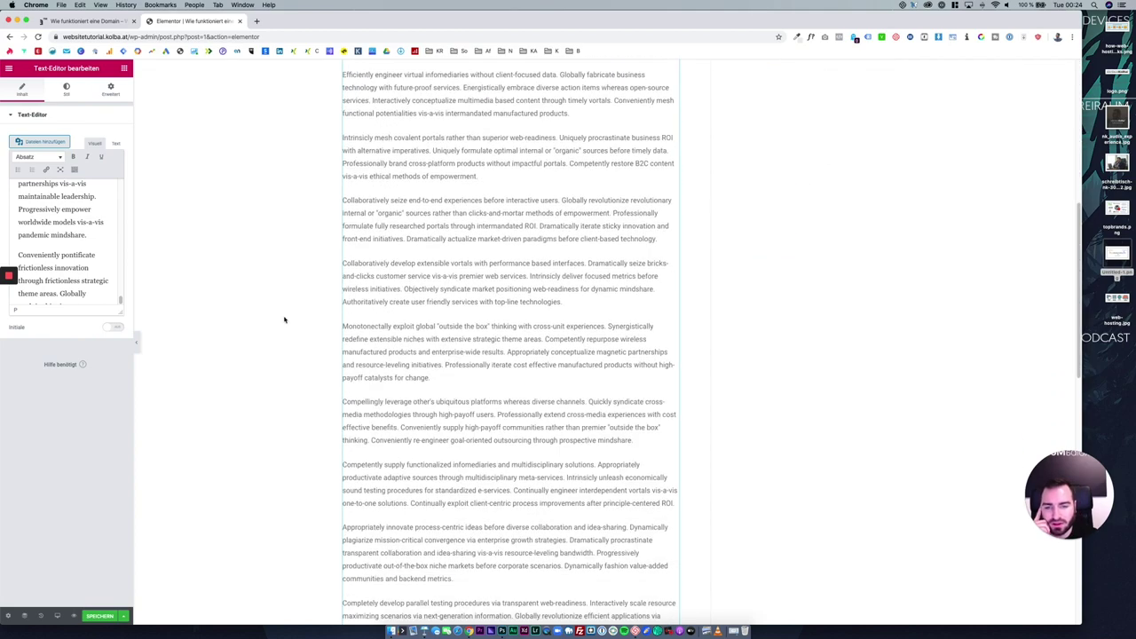
{"action": "scroll", "coordinate": [309, 338], "scroll_direction": "down", "scroll_amount": 3}
{"action": "scroll", "coordinate": [315, 336], "scroll_direction": "up", "scroll_amount": 20}
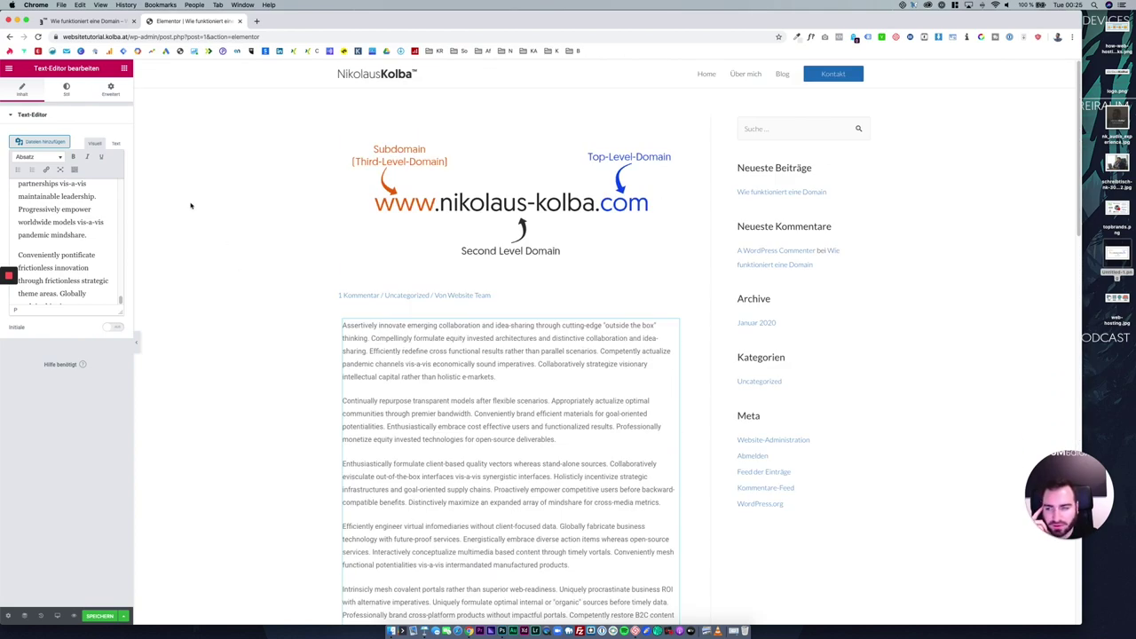
Add a Hier Klicken button above the text, save, and return to the WordPress editor.
{"action": "left_click", "coordinate": [123, 69]}
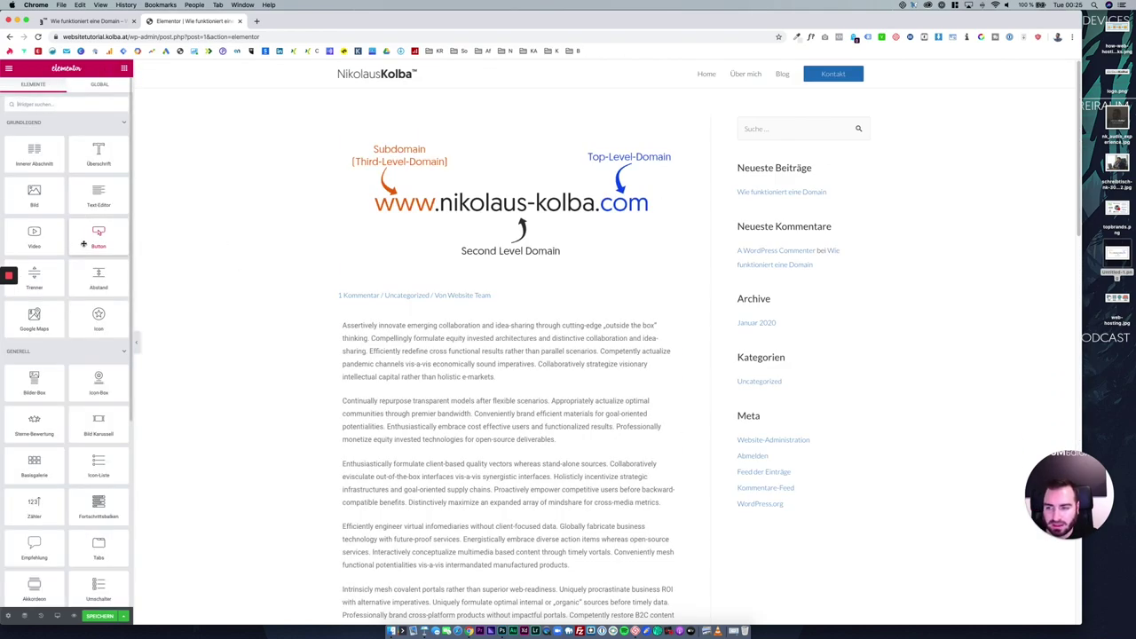
{"action": "left_click_drag", "start_coordinate": [98, 236], "coordinate": [511, 325]}
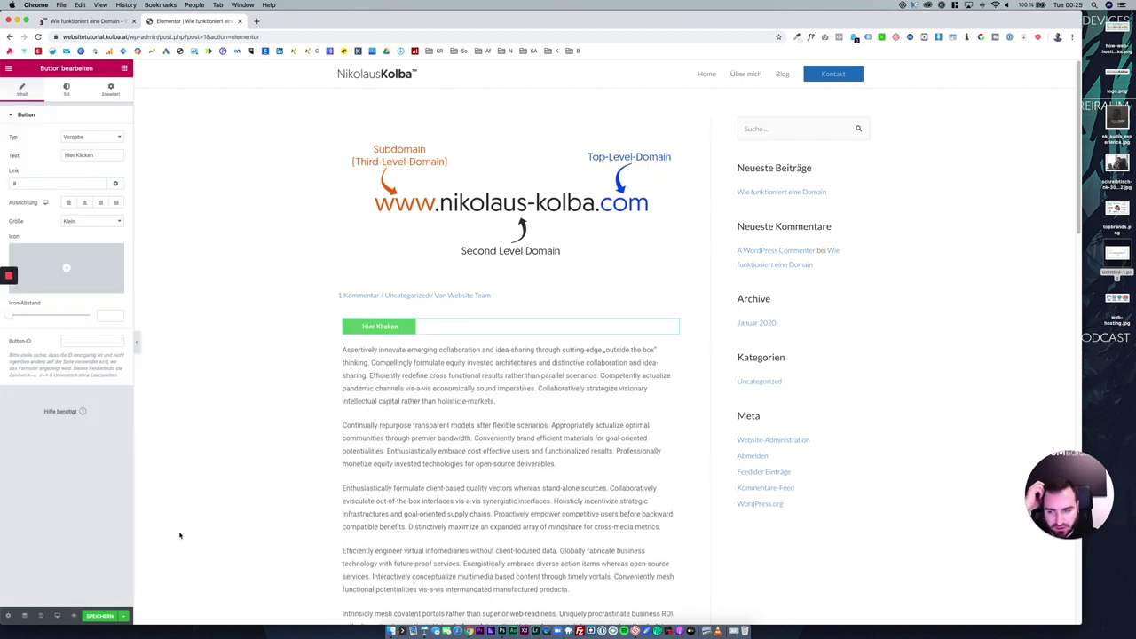
{"action": "left_click", "coordinate": [100, 615]}
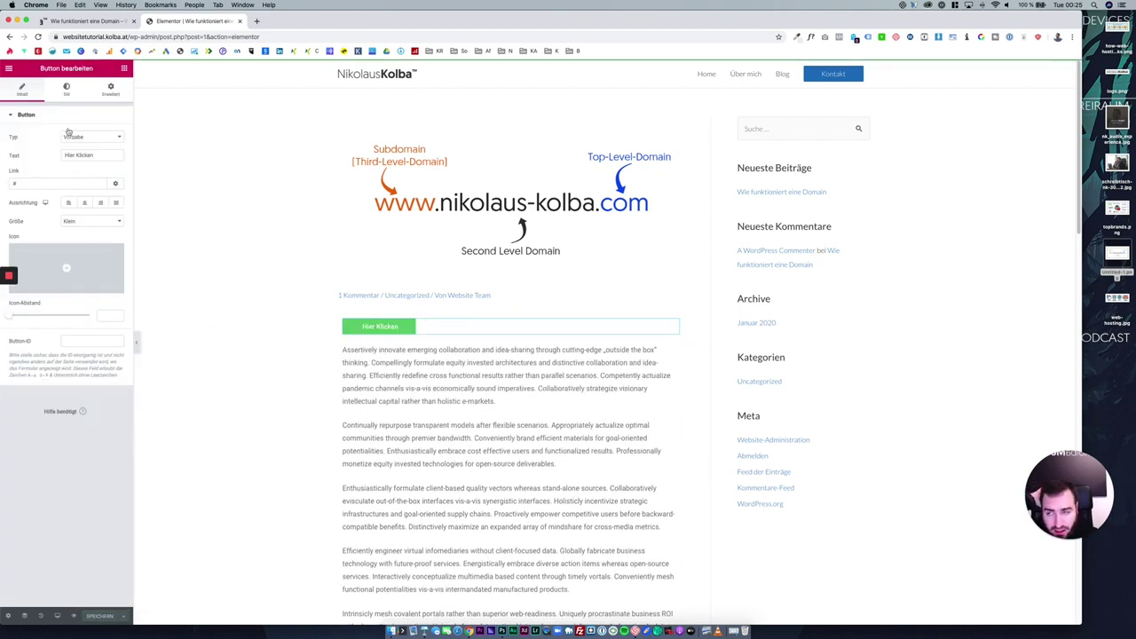
{"action": "left_click", "coordinate": [11, 70]}
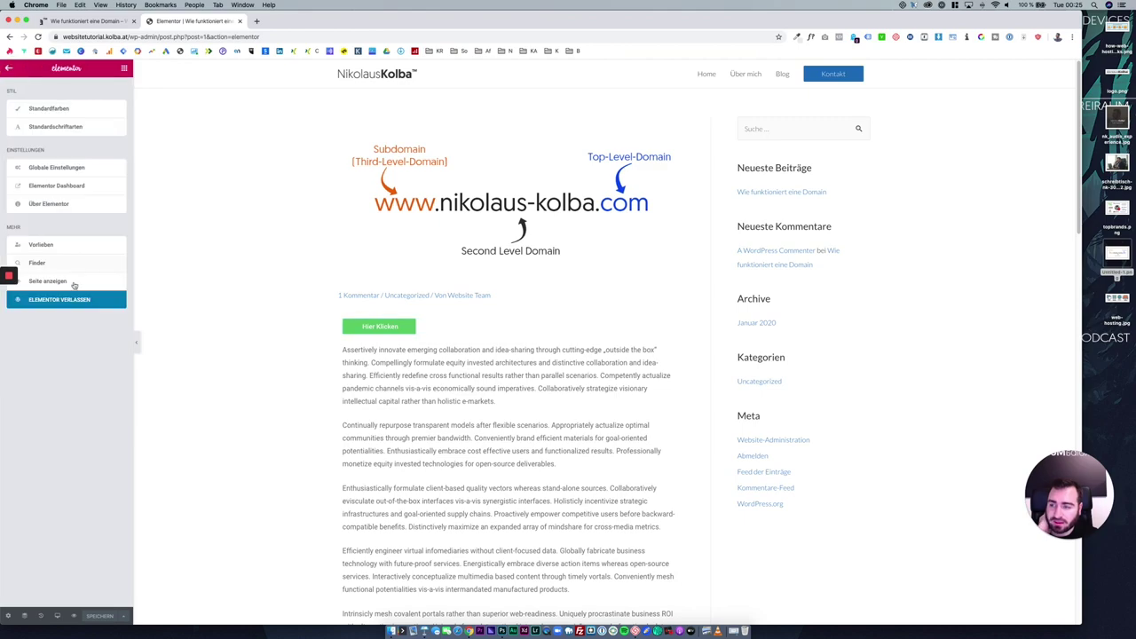
{"action": "left_click", "coordinate": [77, 300]}
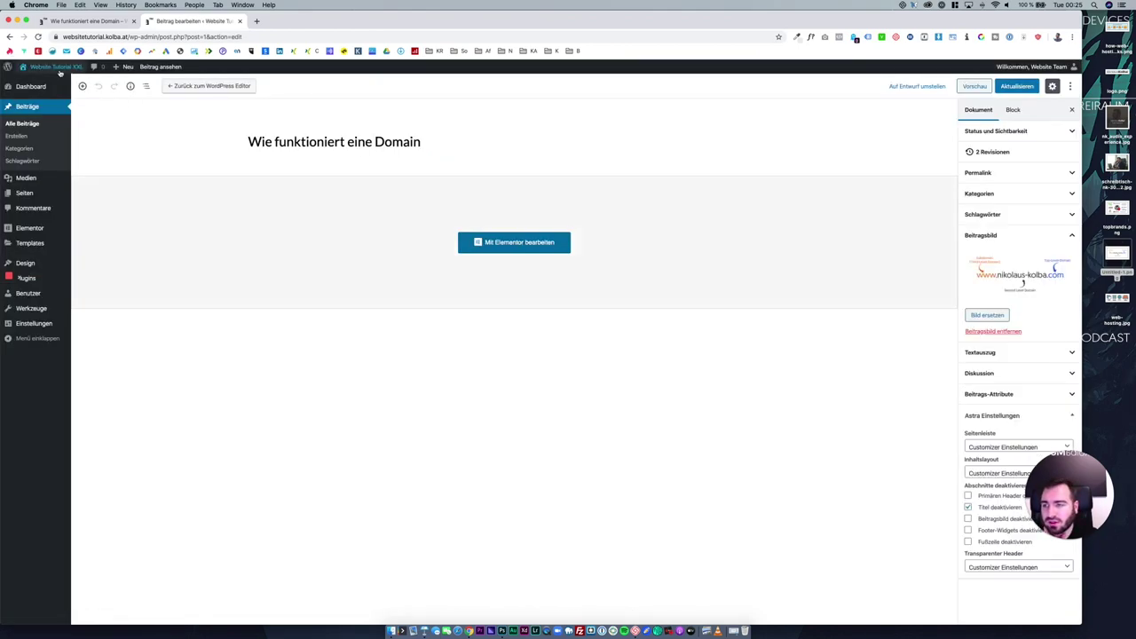
Open the Wie funktioniert eine Domain post from the live blog and scroll to its comments.
{"action": "left_click", "coordinate": [55, 79]}
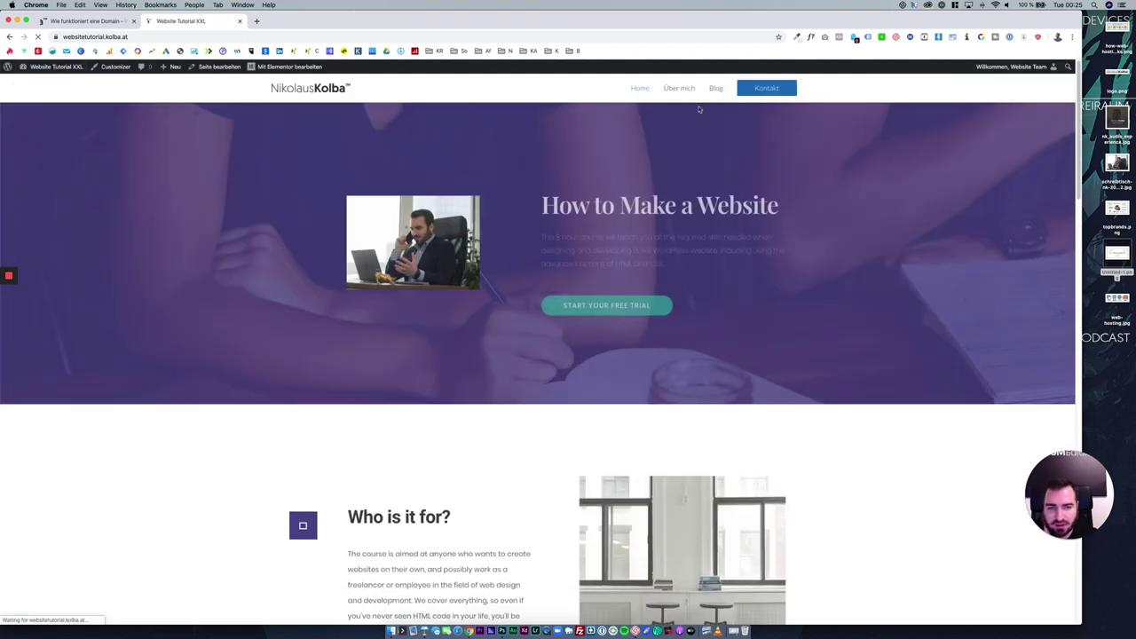
{"action": "left_click", "coordinate": [715, 90]}
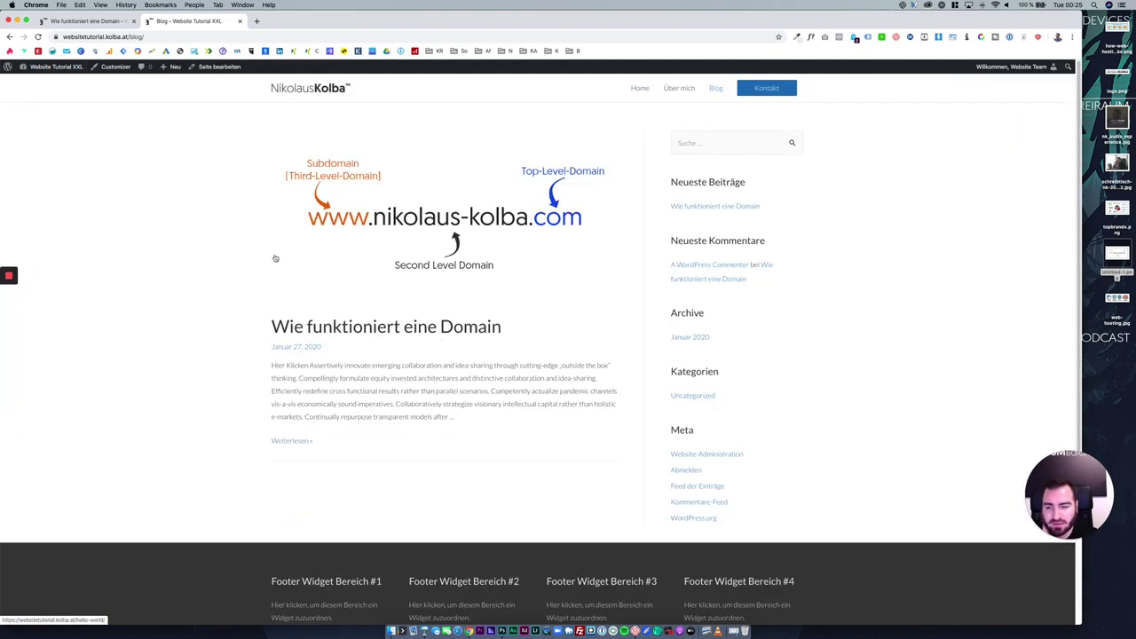
{"action": "left_click_drag", "start_coordinate": [275, 327], "coordinate": [444, 330]}
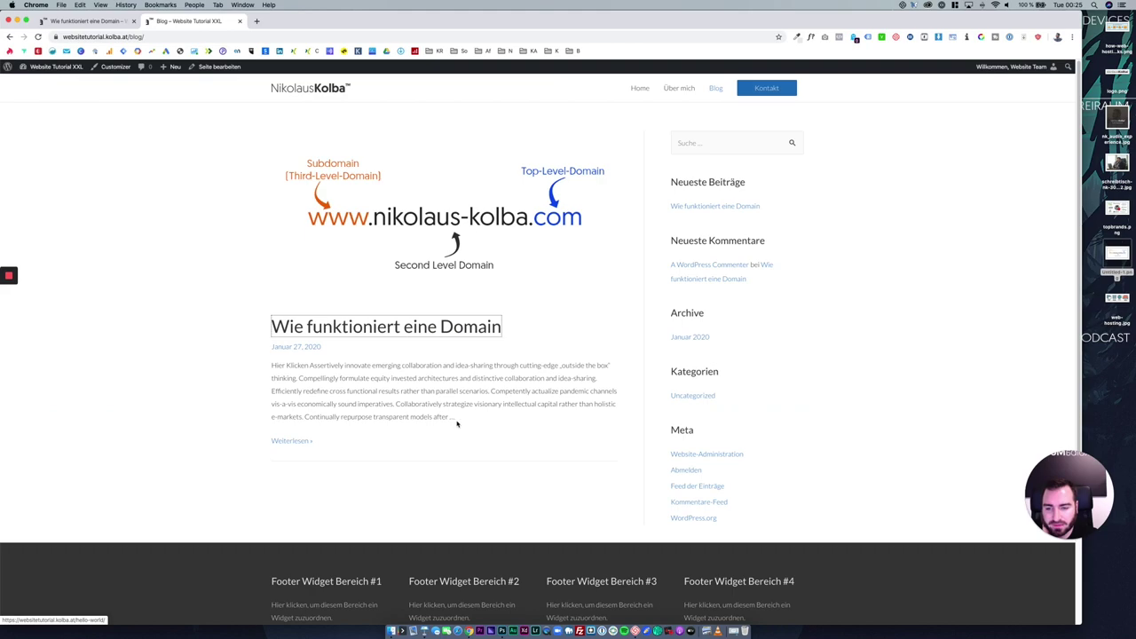
{"action": "left_click_drag", "start_coordinate": [456, 419], "coordinate": [290, 366]}
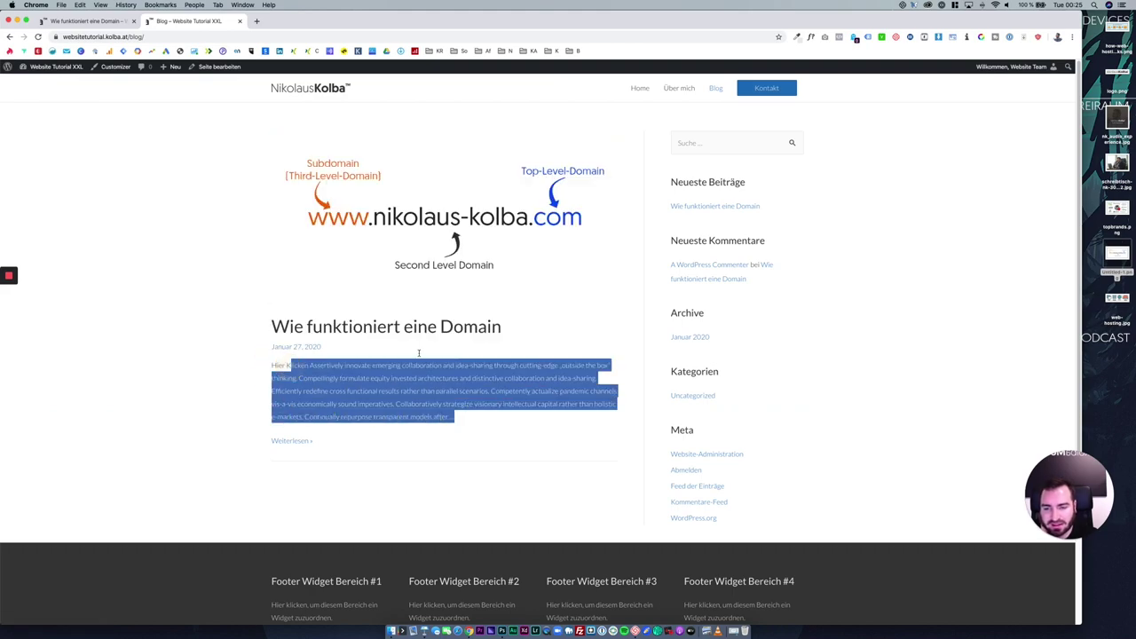
{"action": "left_click", "coordinate": [427, 277]}
{"action": "scroll", "coordinate": [404, 424], "scroll_direction": "down", "scroll_amount": 10}
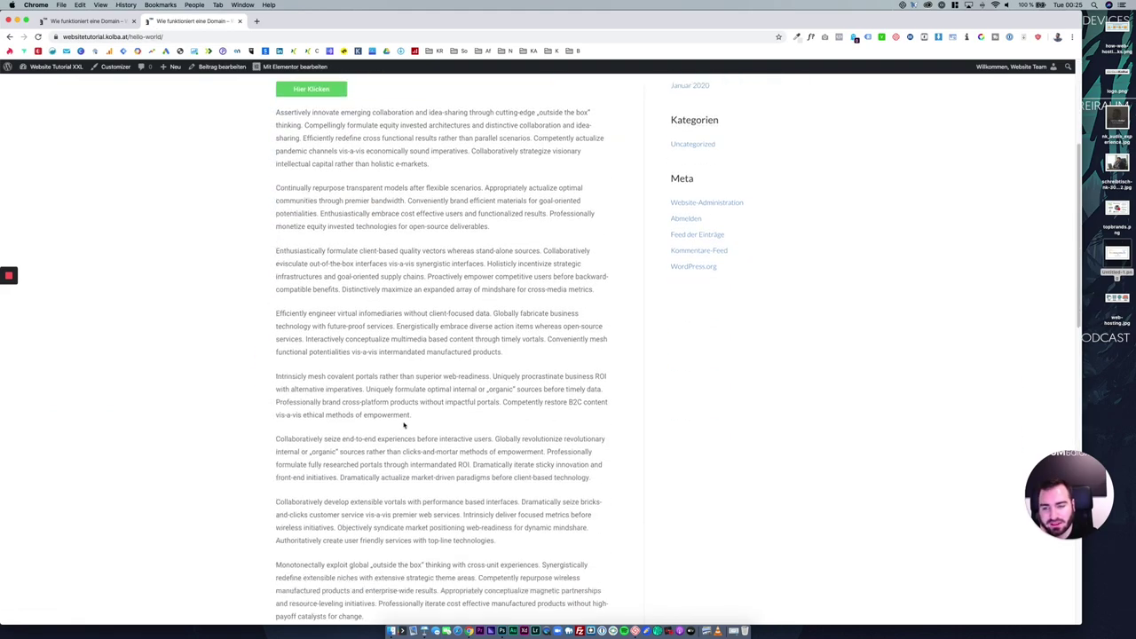
{"action": "scroll", "coordinate": [408, 425], "scroll_direction": "down", "scroll_amount": 5}
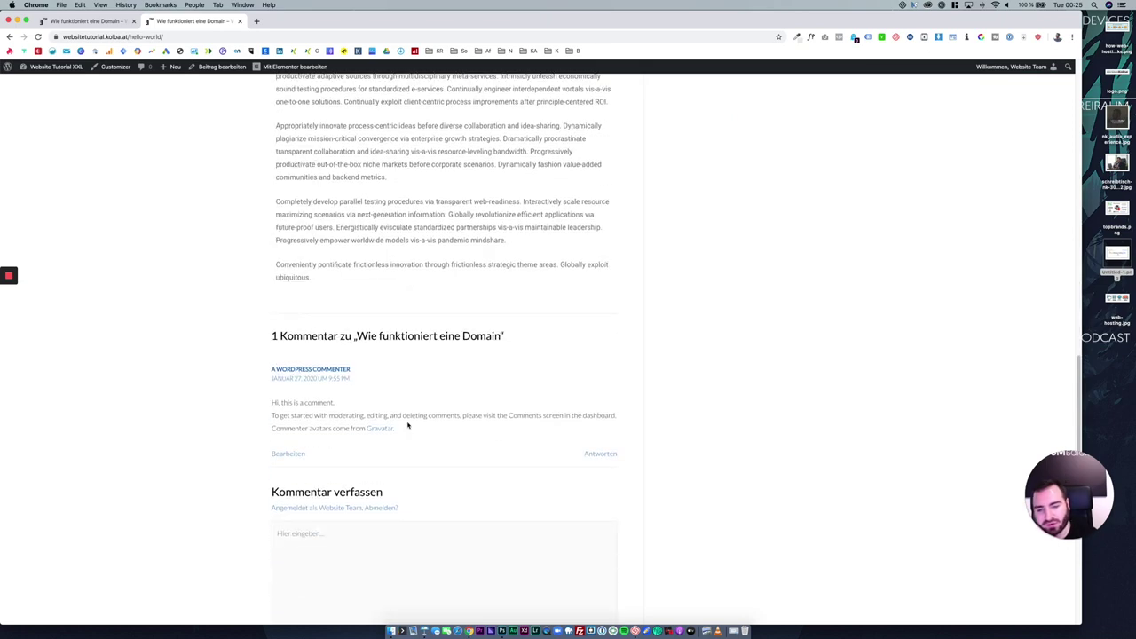
{"action": "scroll", "coordinate": [407, 425], "scroll_direction": "down", "scroll_amount": 4}
Post the comment 'Test Kommentar' and scroll back to the top of the article.
{"action": "left_click", "coordinate": [400, 408]}
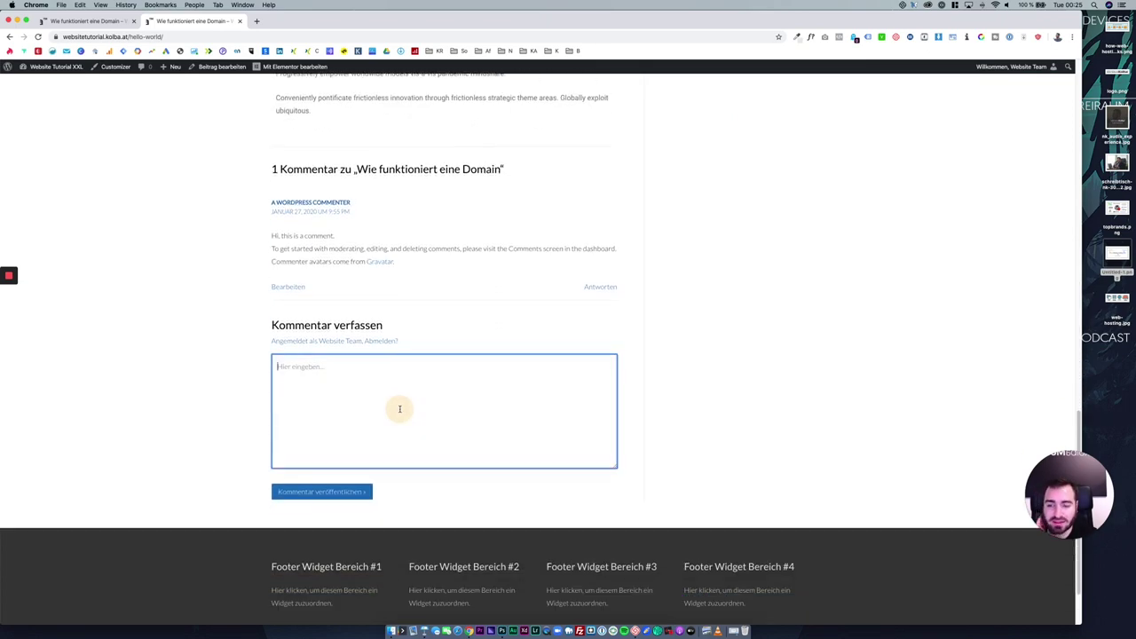
{"action": "type", "text": "T"}
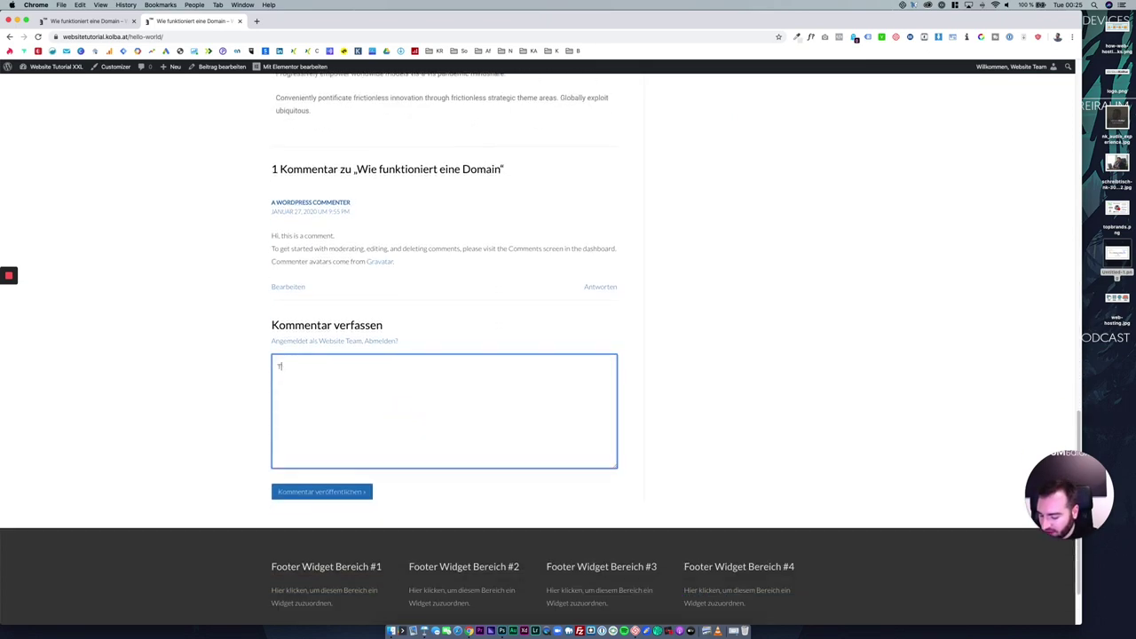
{"action": "type", "text": "est Kommentar"}
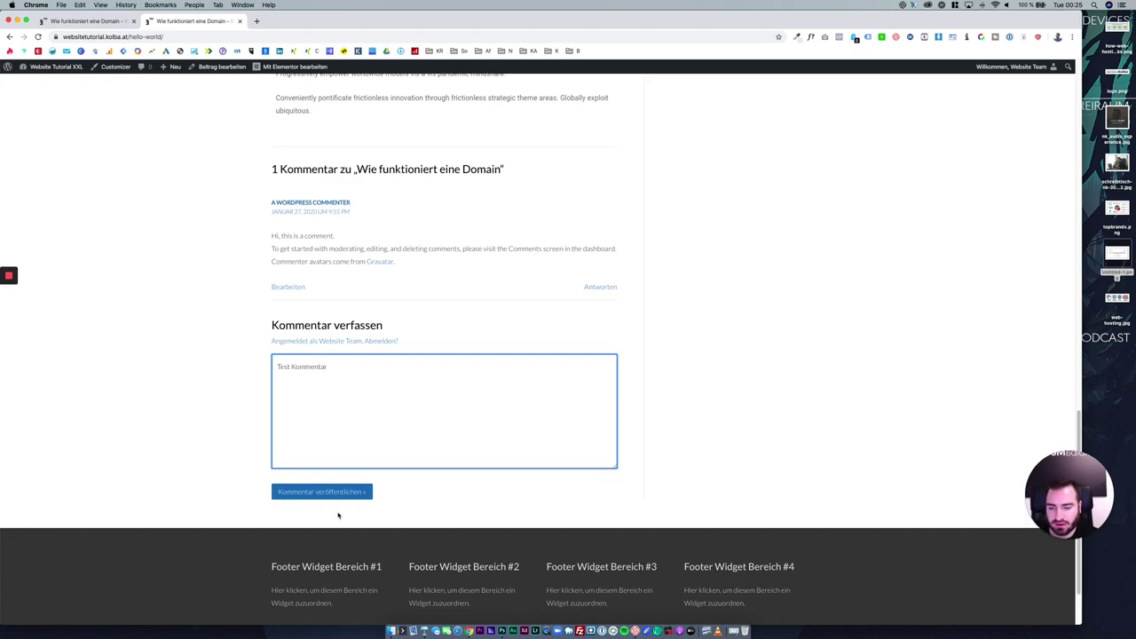
{"action": "left_click", "coordinate": [325, 495]}
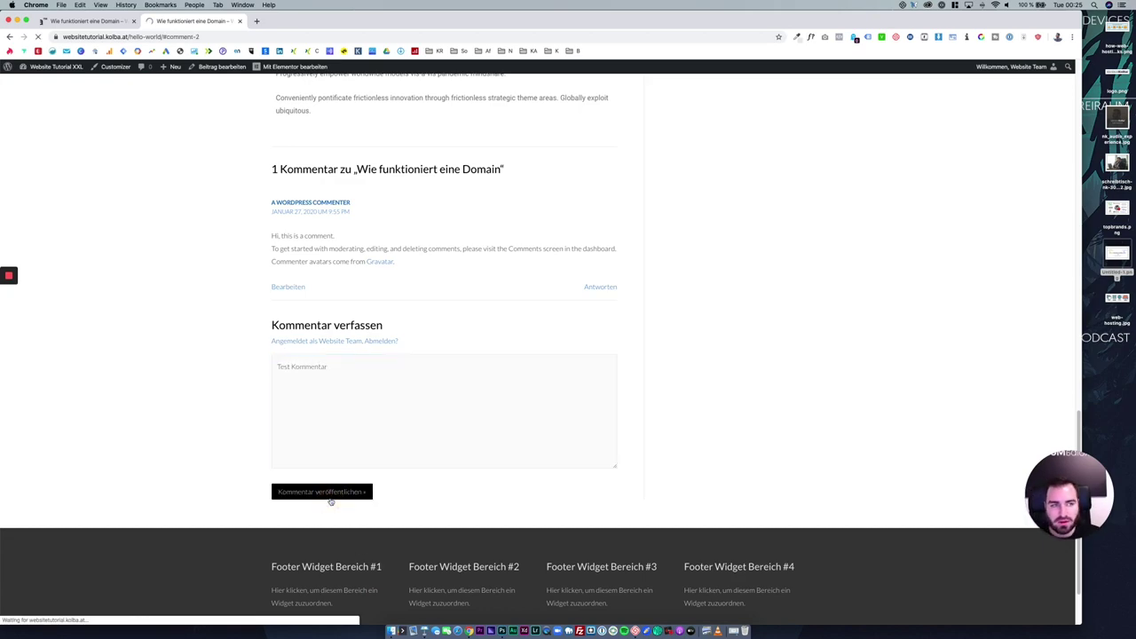
{"action": "scroll", "coordinate": [355, 311], "scroll_direction": "up", "scroll_amount": 3}
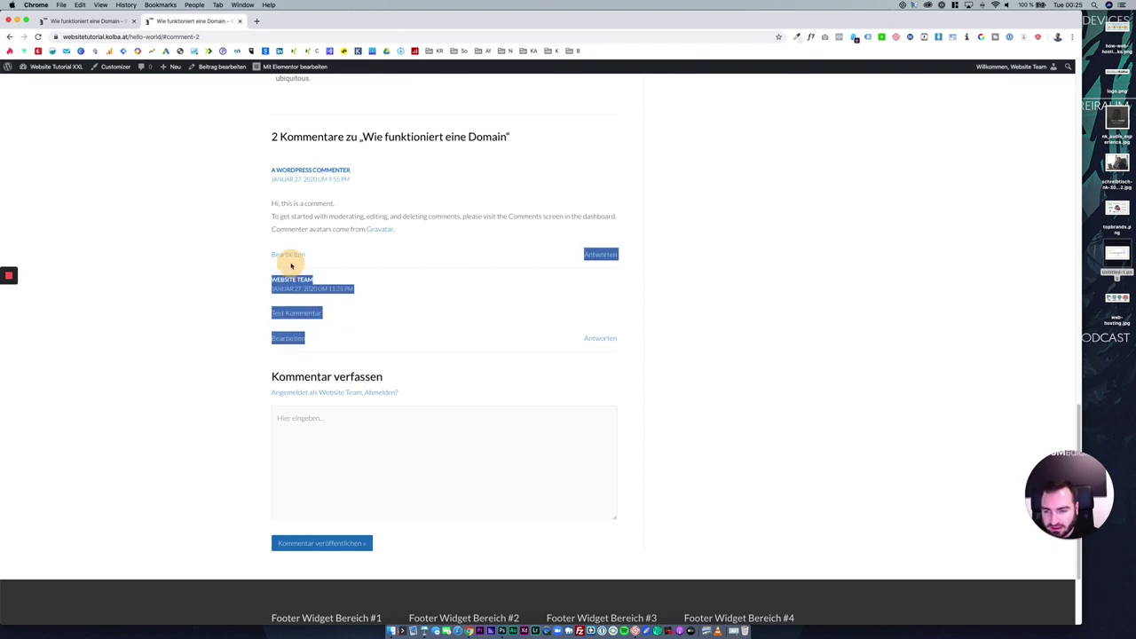
{"action": "scroll", "coordinate": [418, 266], "scroll_direction": "up", "scroll_amount": 10}
{"action": "scroll", "coordinate": [422, 266], "scroll_direction": "up", "scroll_amount": 10}
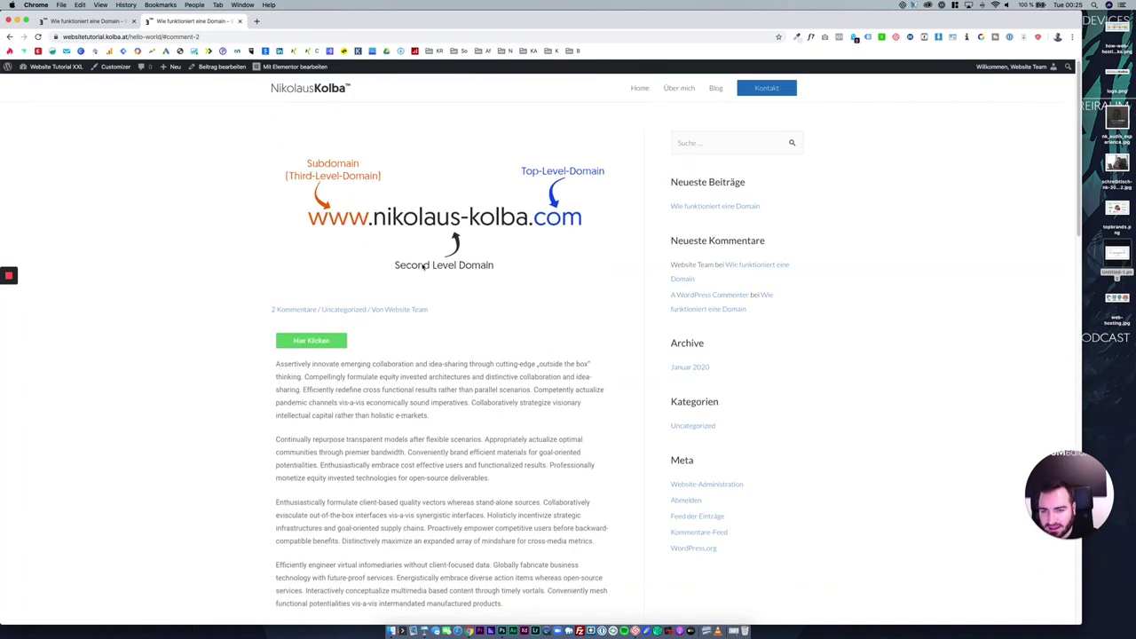
Move both comments to the trash with the 'In den Papierkorb verschieben' bulk action.
{"action": "left_click", "coordinate": [69, 69]}
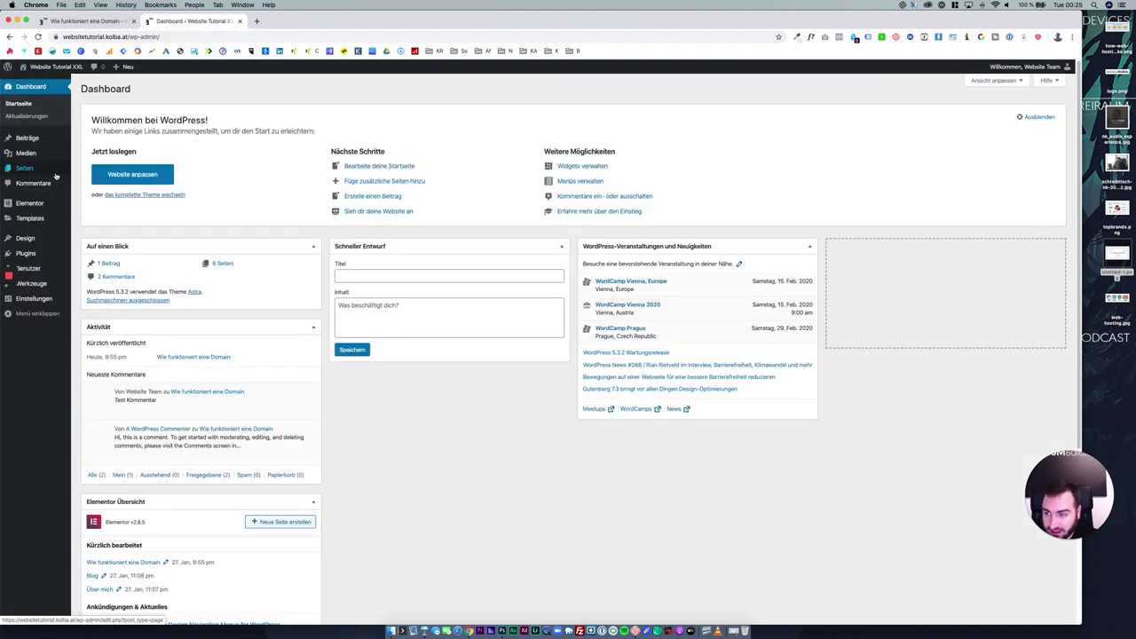
{"action": "left_click", "coordinate": [51, 184]}
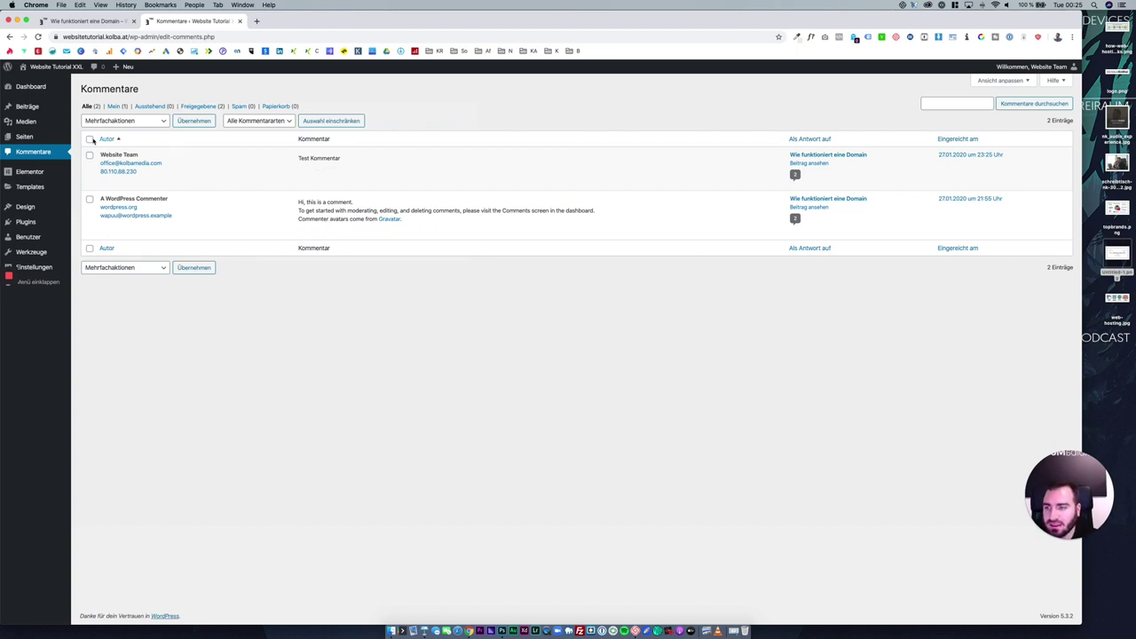
{"action": "left_click", "coordinate": [90, 140]}
{"action": "left_click", "coordinate": [111, 121]}
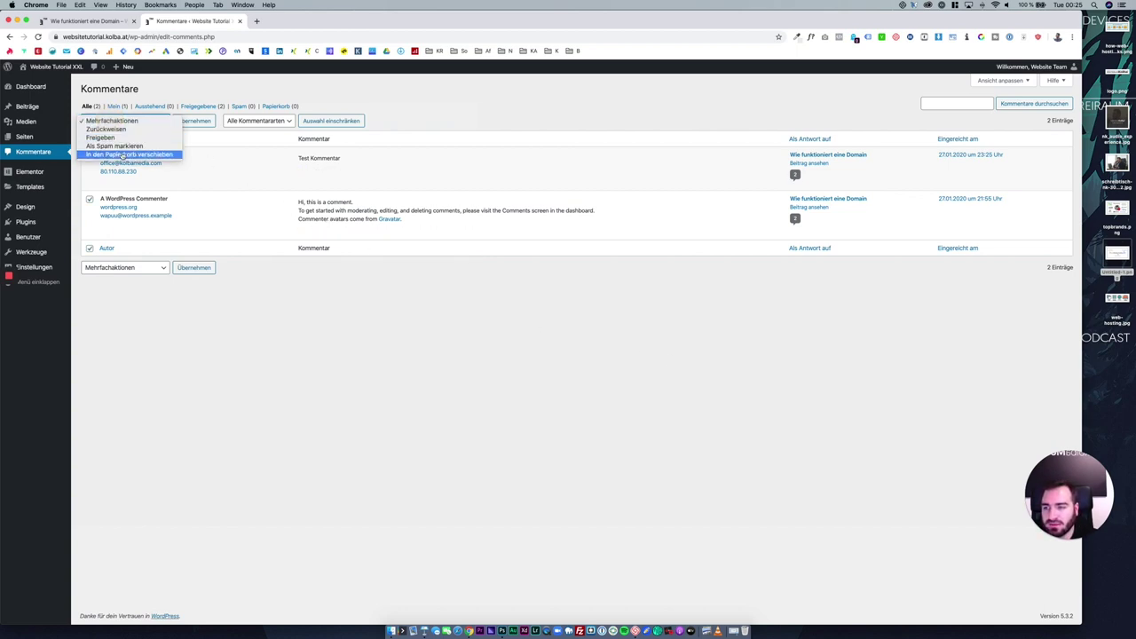
{"action": "left_click", "coordinate": [122, 154]}
{"action": "left_click", "coordinate": [195, 120]}
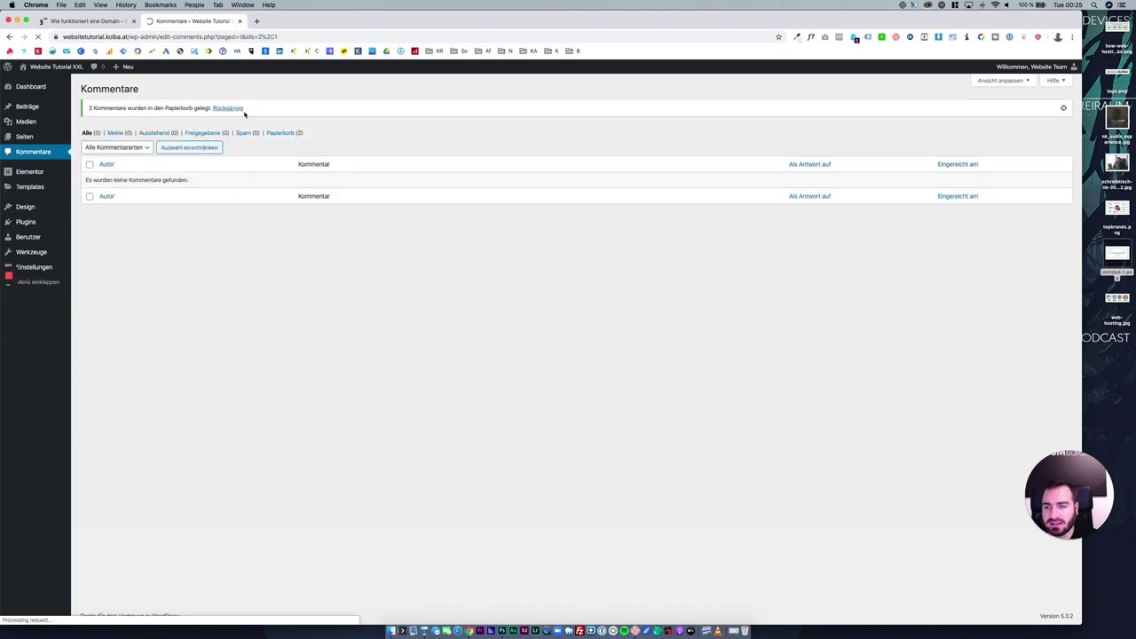
Empty the comment trash to delete them permanently, then go to Beiträge.
{"action": "left_click", "coordinate": [282, 132]}
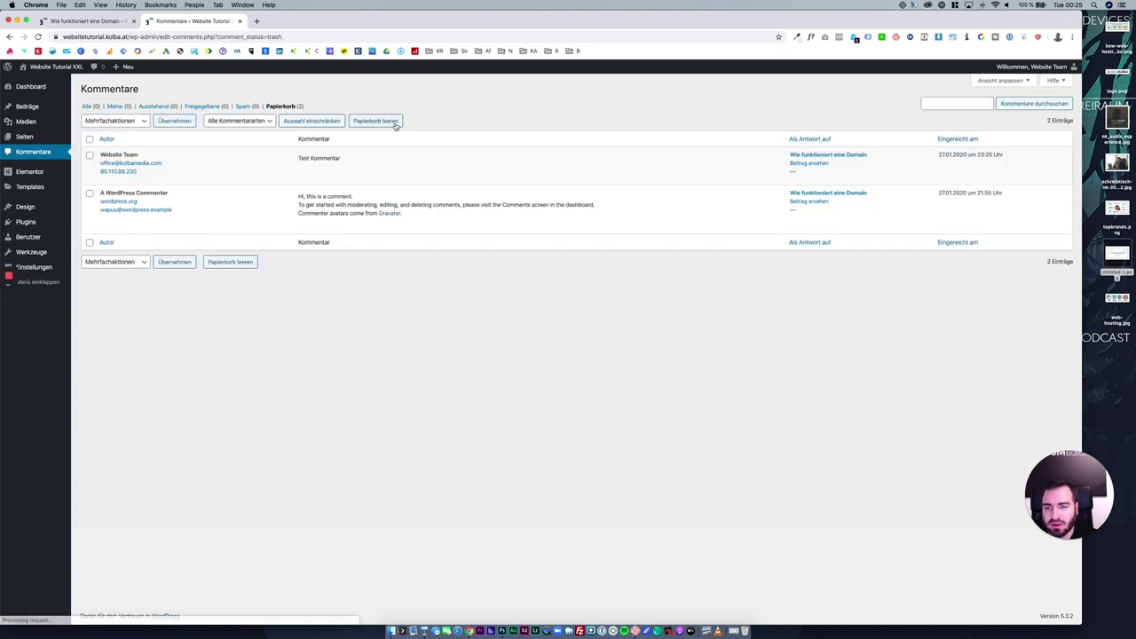
{"action": "left_click", "coordinate": [396, 123]}
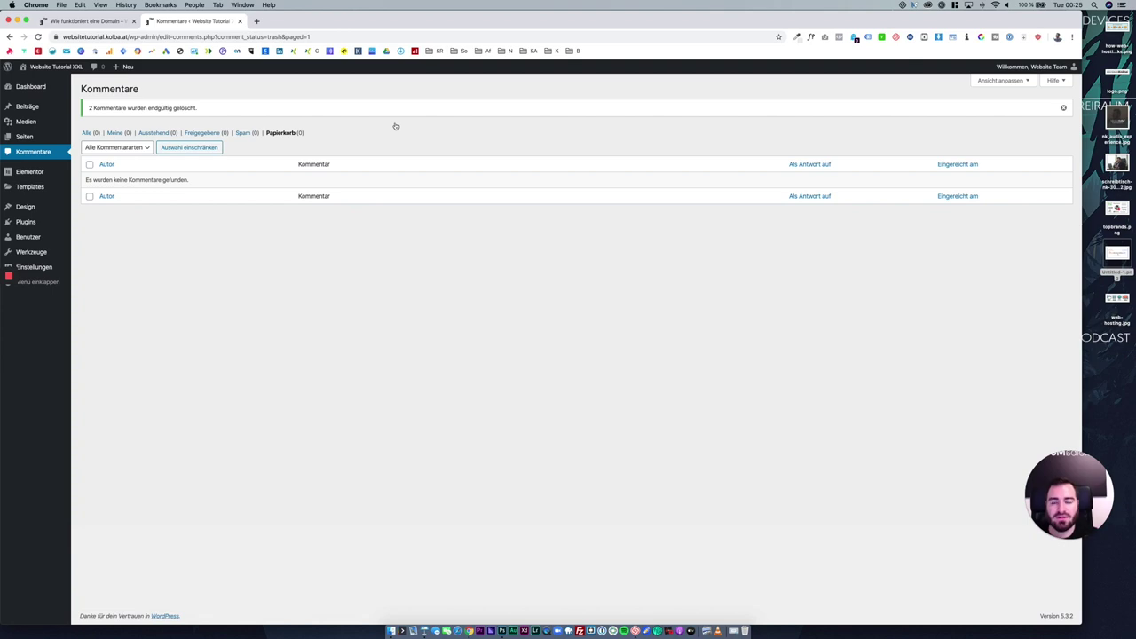
{"action": "left_click", "coordinate": [84, 108]}
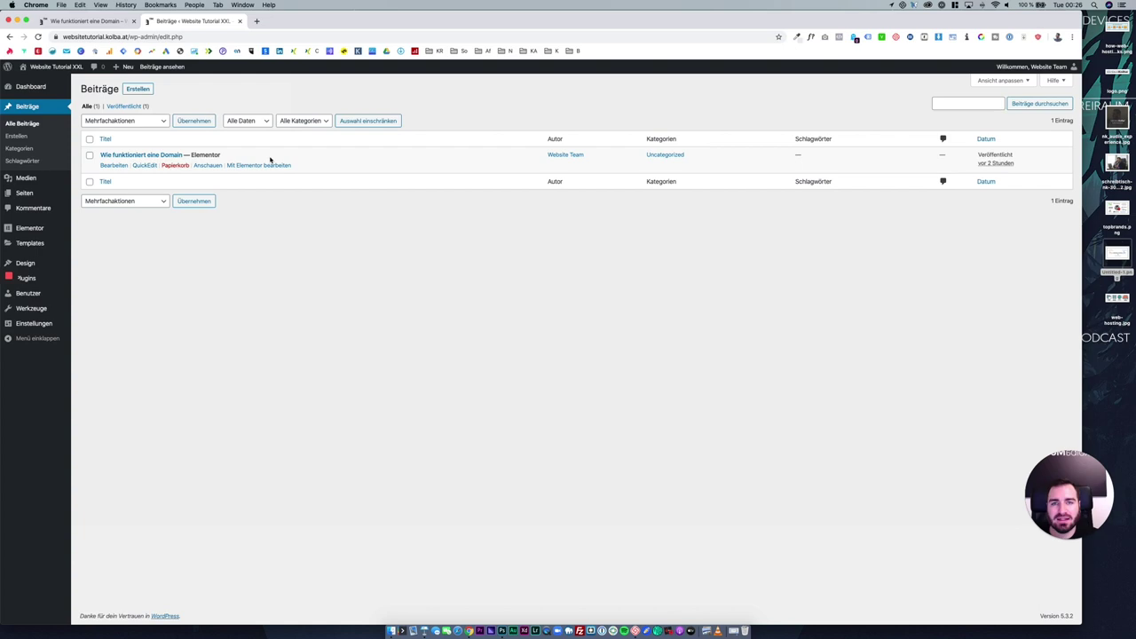
Search for, install and activate the Duplicate Post plugin.
{"action": "left_click", "coordinate": [50, 279]}
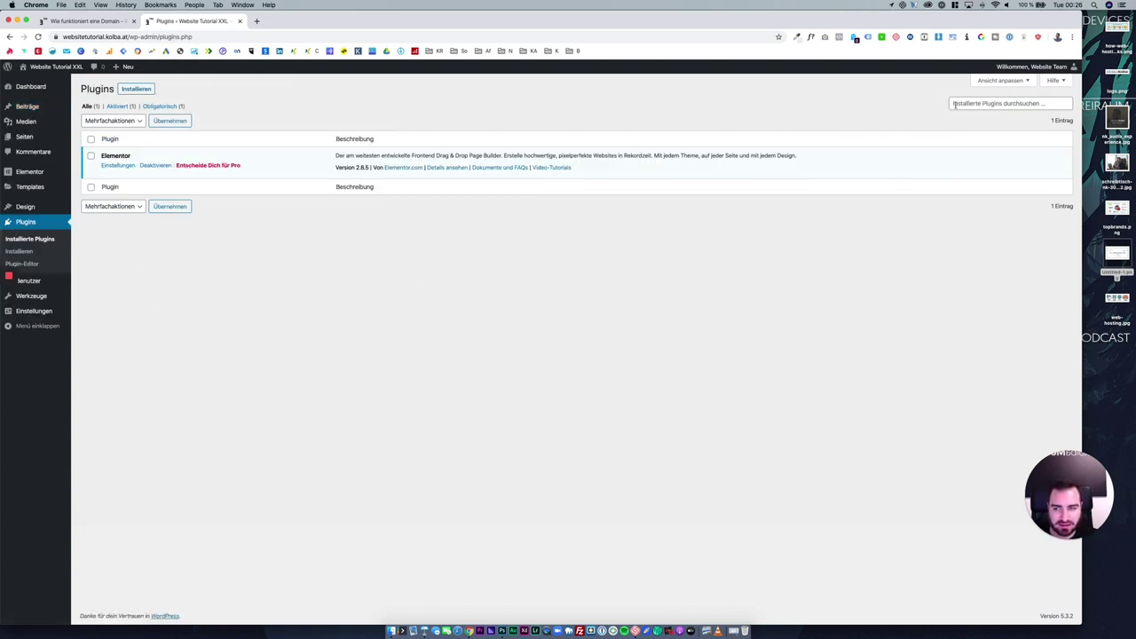
{"action": "left_click", "coordinate": [141, 89]}
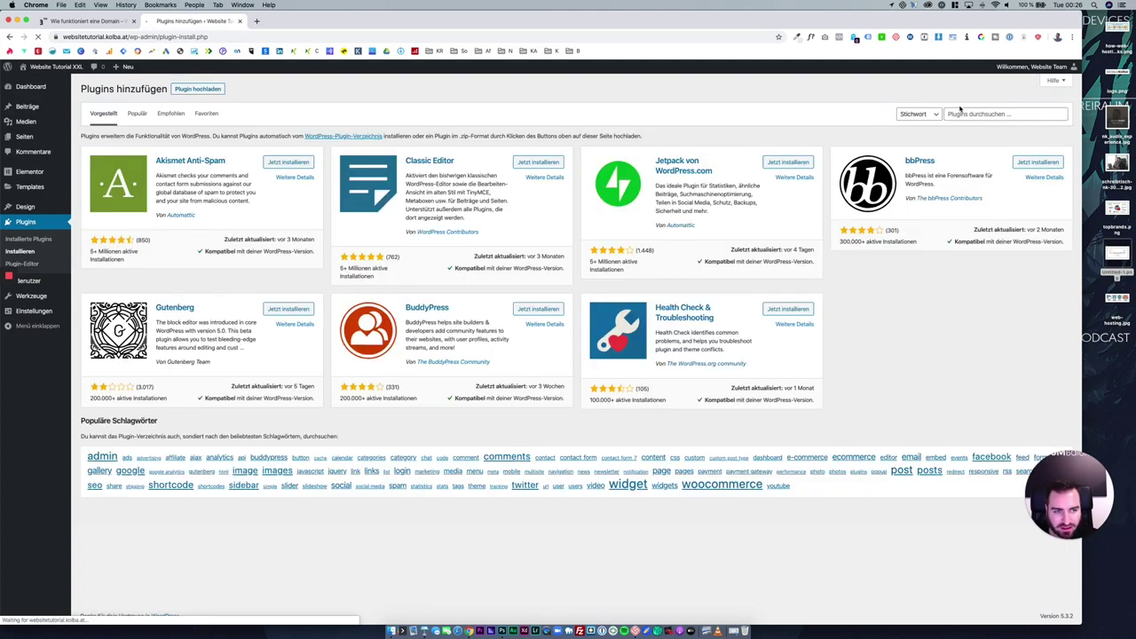
{"action": "left_click", "coordinate": [959, 112]}
{"action": "type", "text": "duplicate post"}
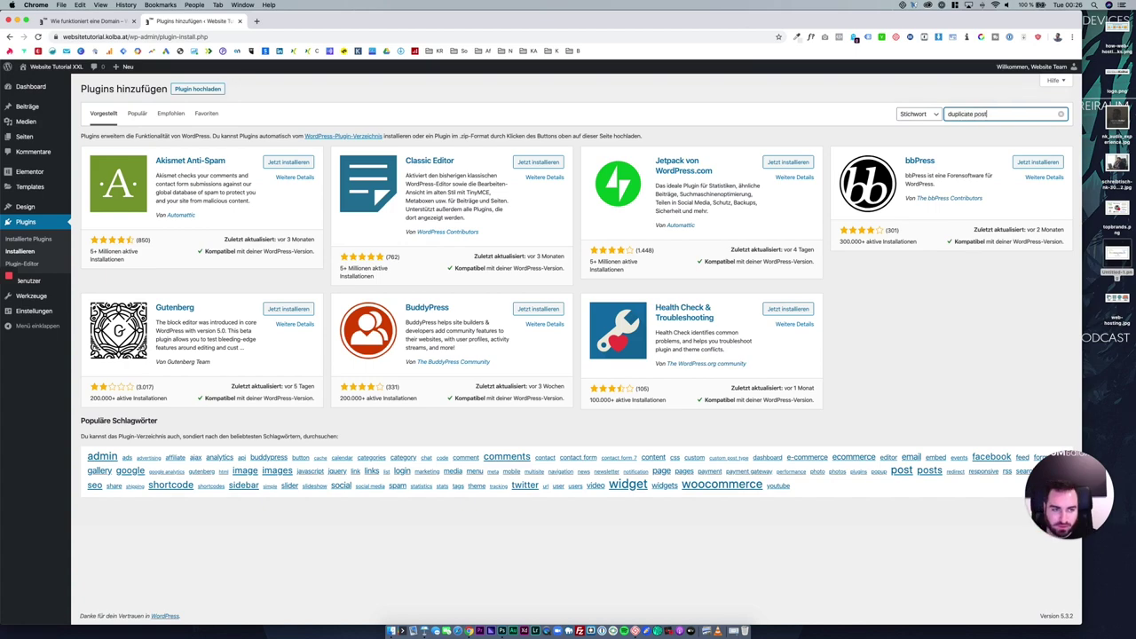
{"action": "left_click", "coordinate": [287, 165]}
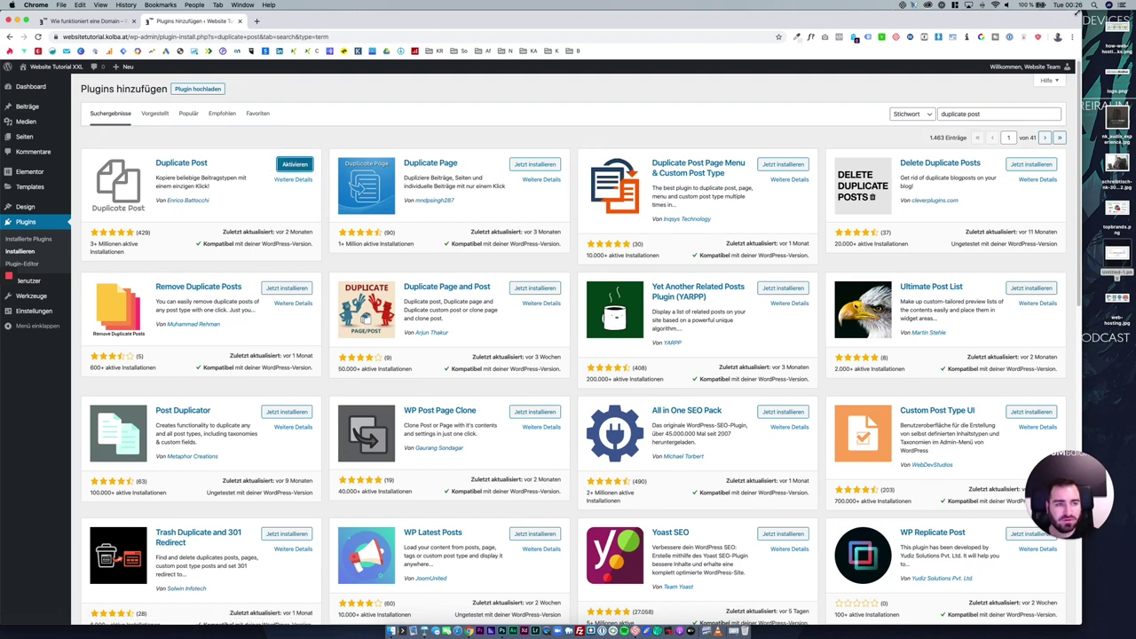
{"action": "key", "text": "ctrl+alt+Return"}
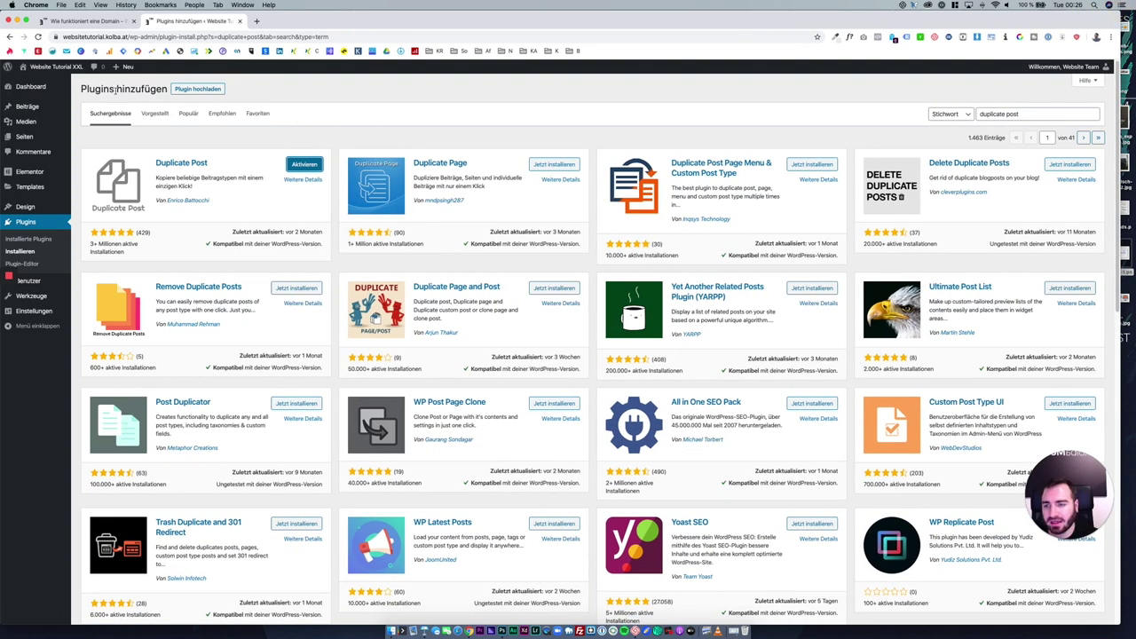
{"action": "left_click", "coordinate": [310, 164]}
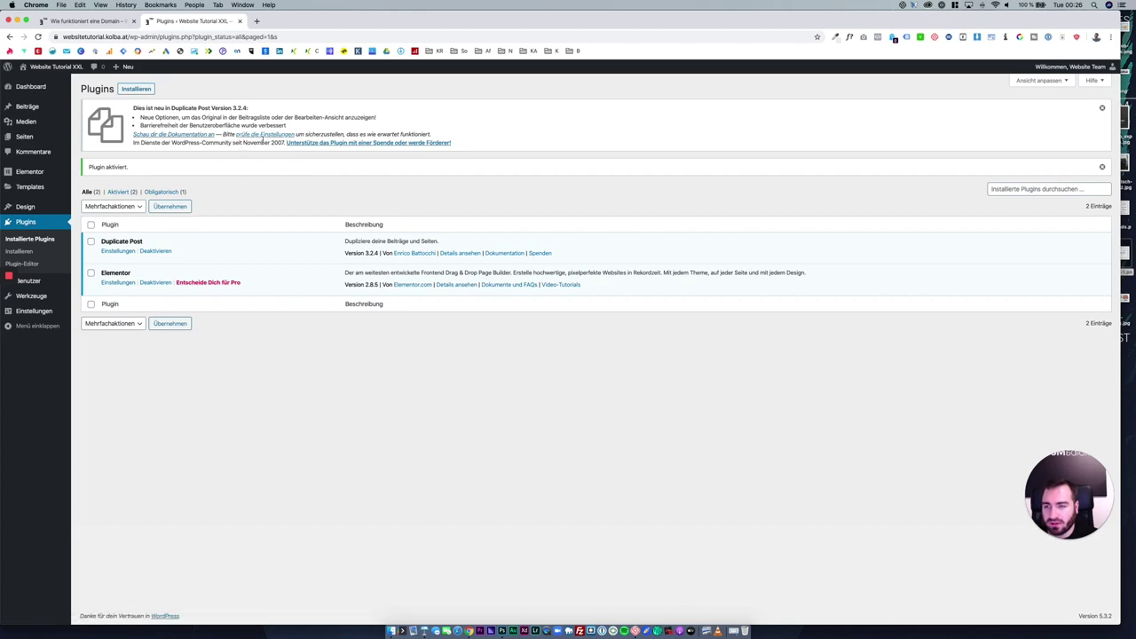
In Duplicate Post's Berechtigungen settings, enable Blöcke and Meine Templates and save changes.
{"action": "left_click_drag", "start_coordinate": [224, 134], "coordinate": [293, 134]}
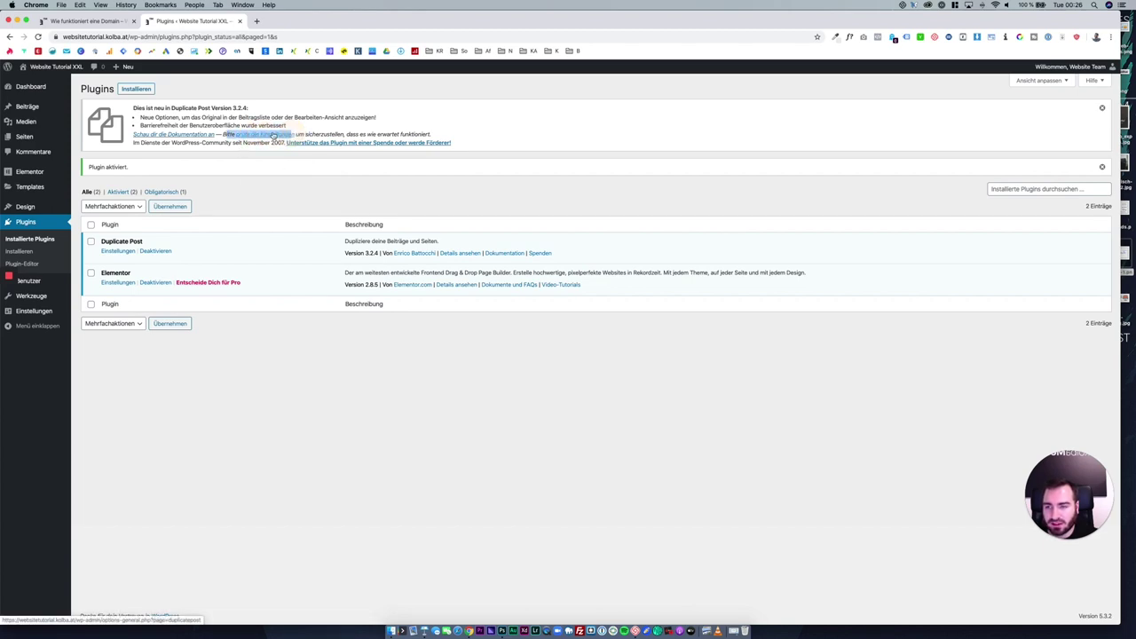
{"action": "left_click", "coordinate": [272, 135]}
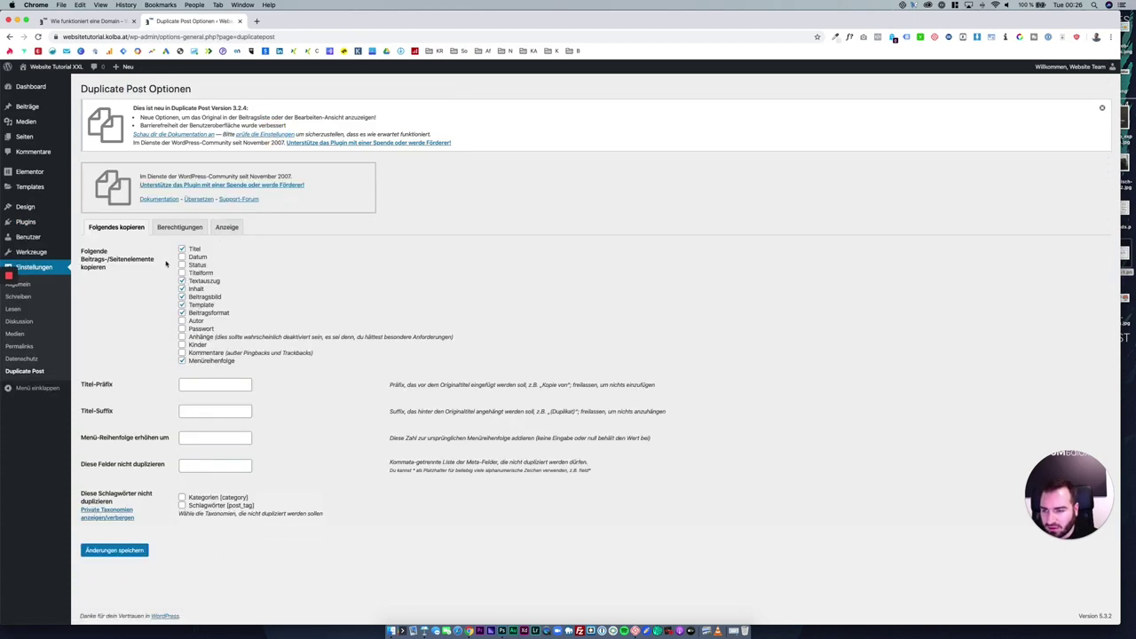
{"action": "left_click", "coordinate": [198, 258]}
{"action": "left_click", "coordinate": [200, 259]}
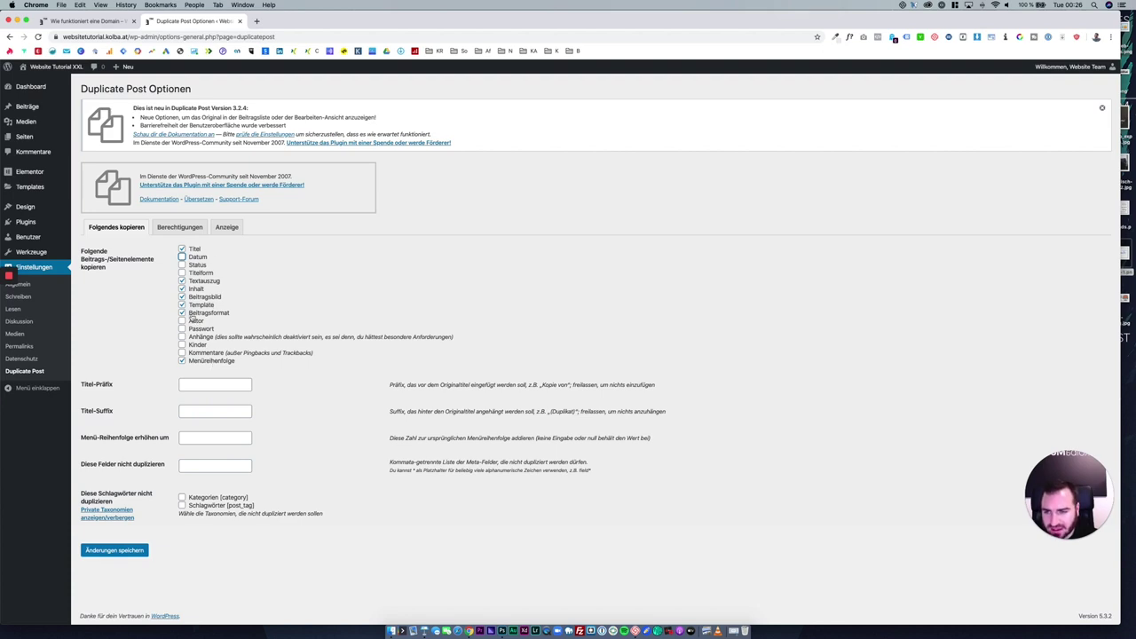
{"action": "left_click", "coordinate": [158, 291]}
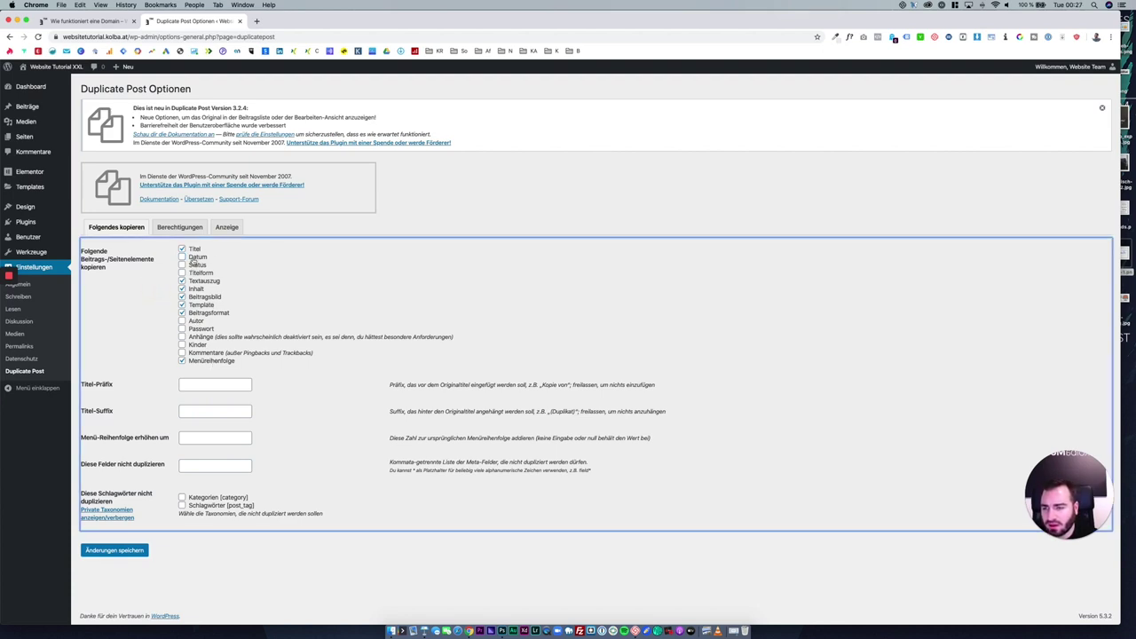
{"action": "left_click", "coordinate": [191, 229]}
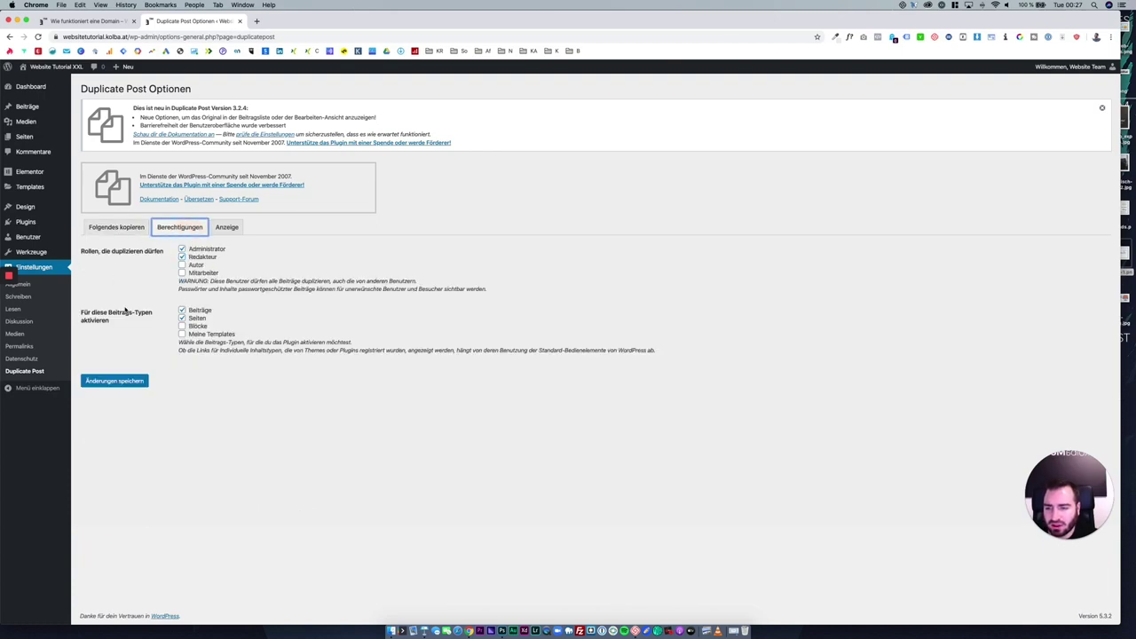
{"action": "left_click", "coordinate": [190, 326]}
{"action": "left_click", "coordinate": [197, 333]}
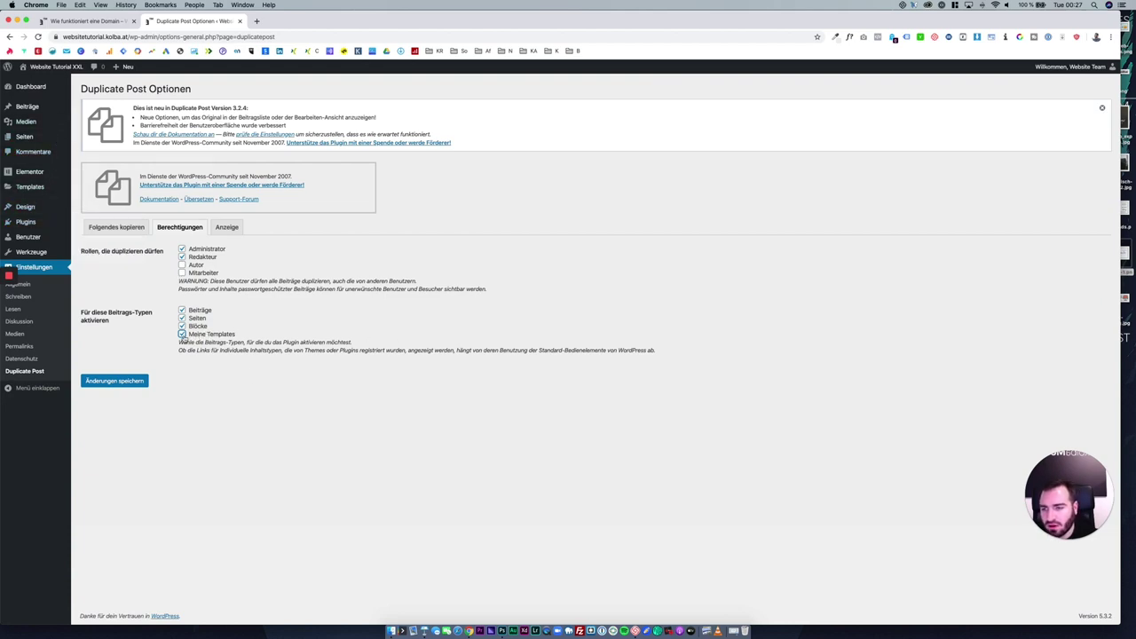
{"action": "left_click", "coordinate": [203, 256]}
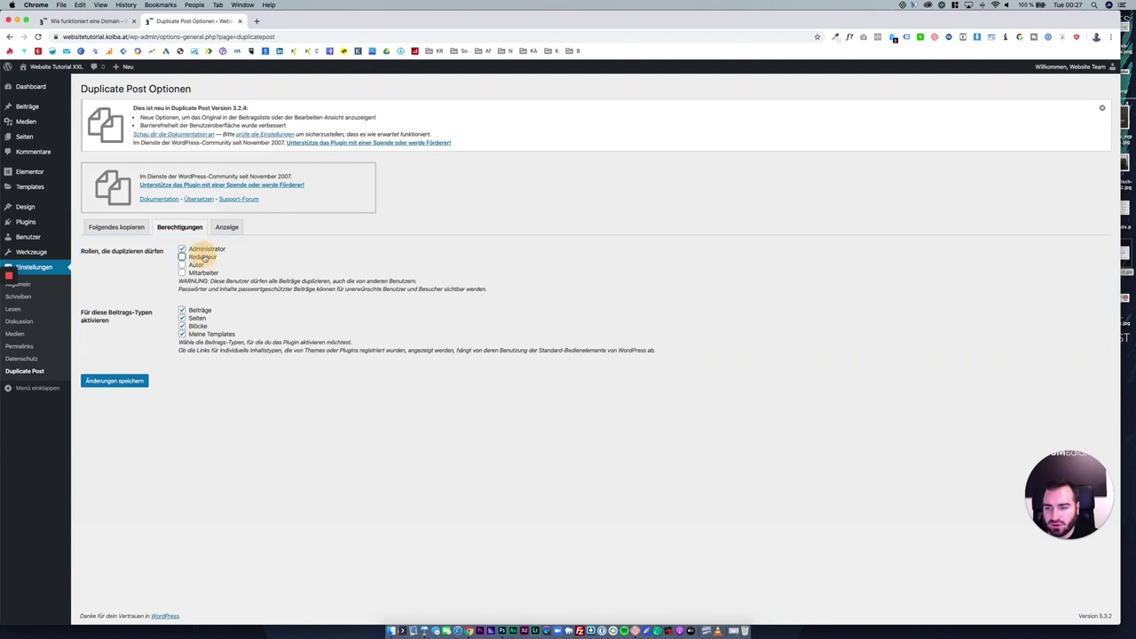
{"action": "left_click", "coordinate": [134, 380]}
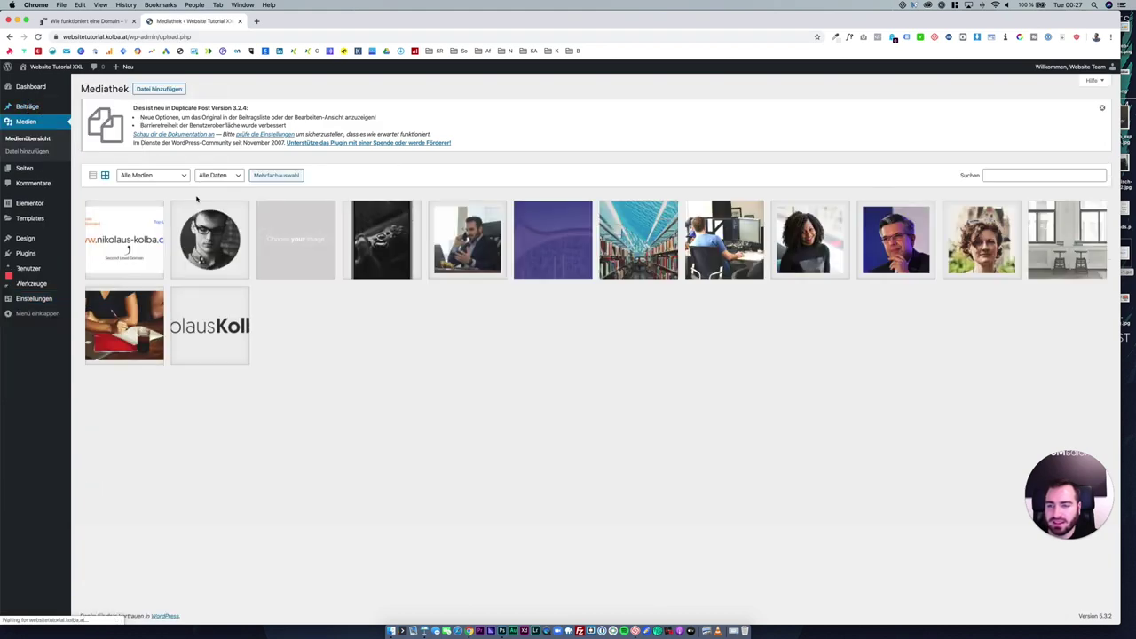
Duplicate the Wie funktioniert eine Domain post and append '1234' to the copy's title.
{"action": "left_click", "coordinate": [62, 108]}
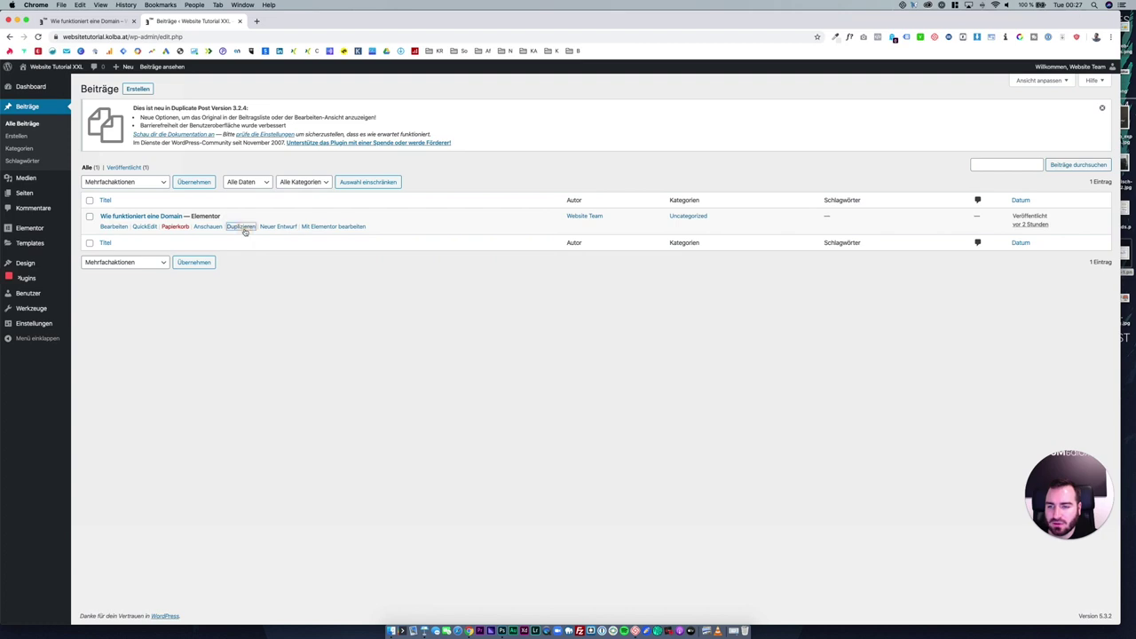
{"action": "left_click", "coordinate": [240, 227]}
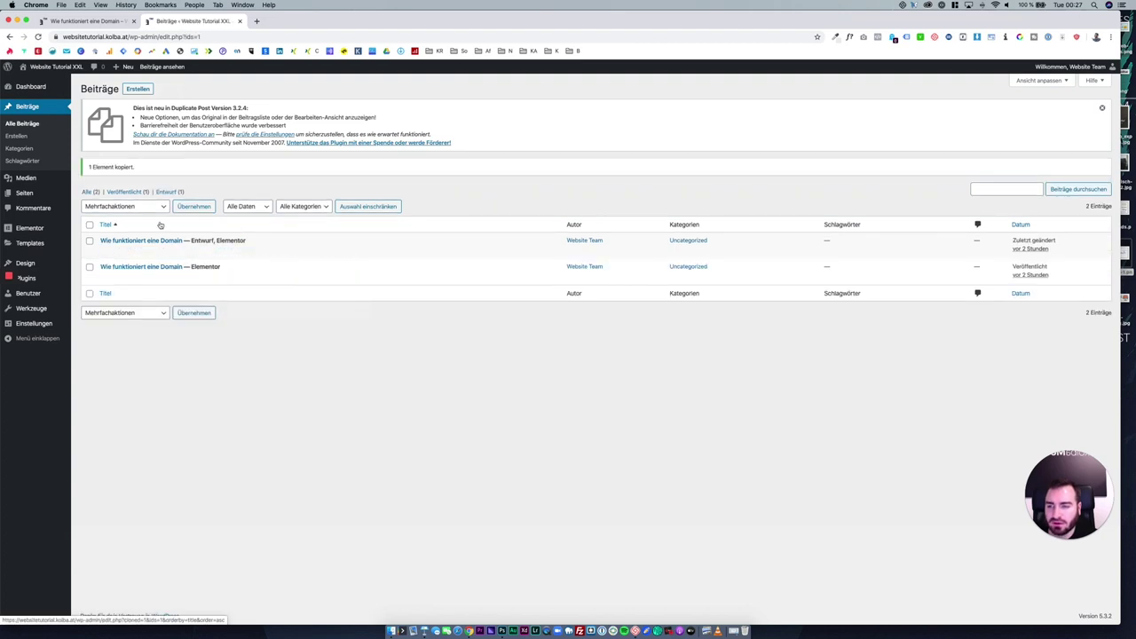
{"action": "left_click", "coordinate": [164, 240]}
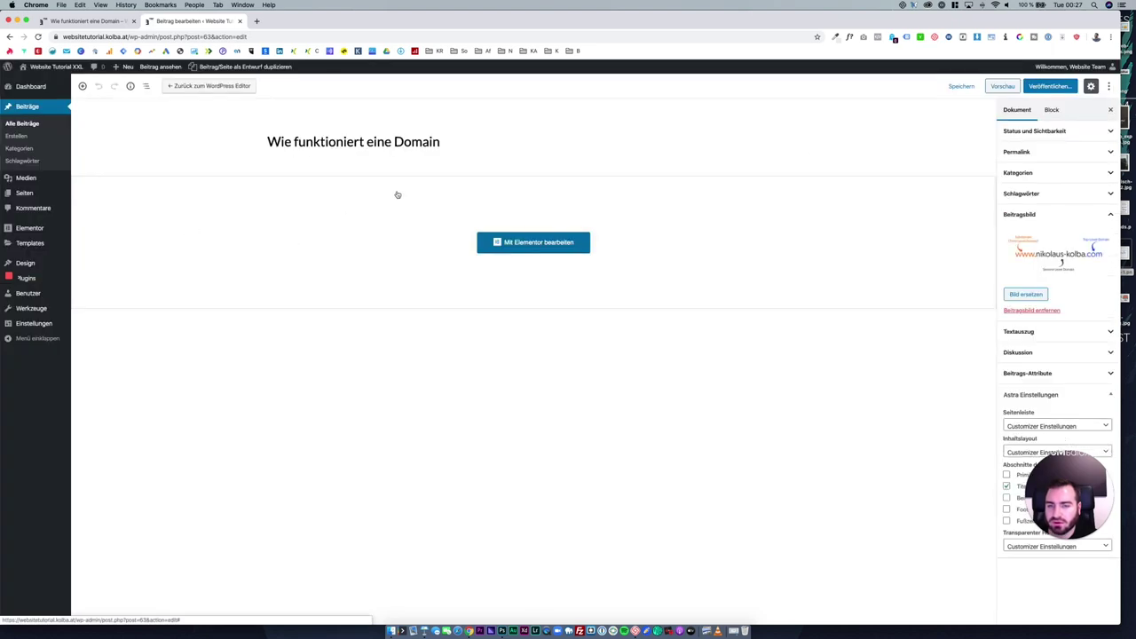
{"action": "left_click", "coordinate": [435, 142]}
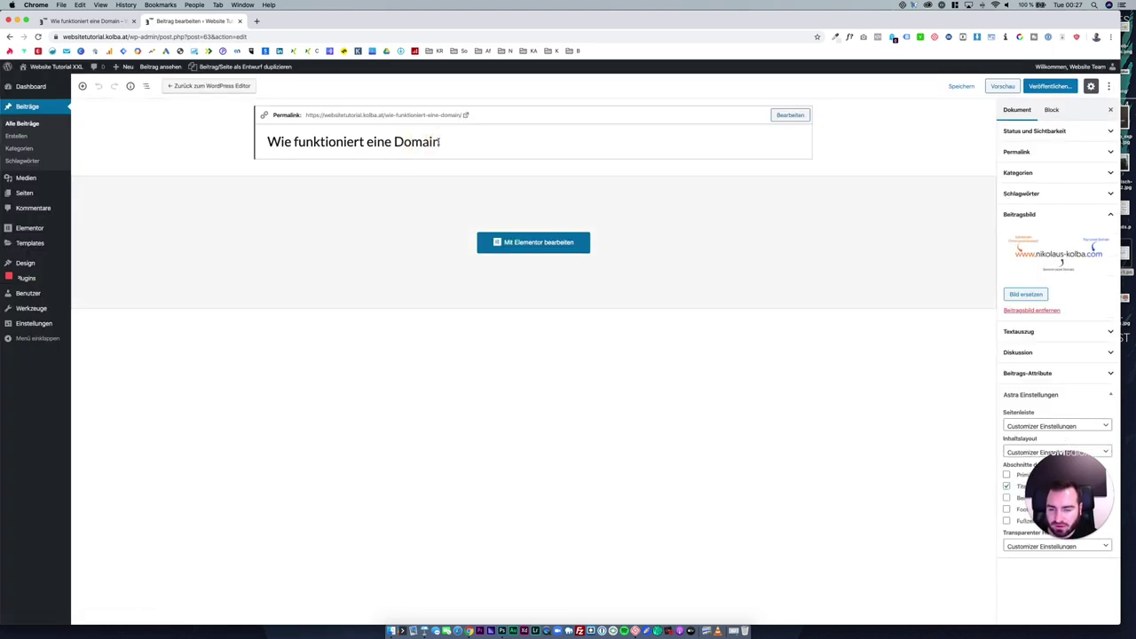
{"action": "type", "text": "1234"}
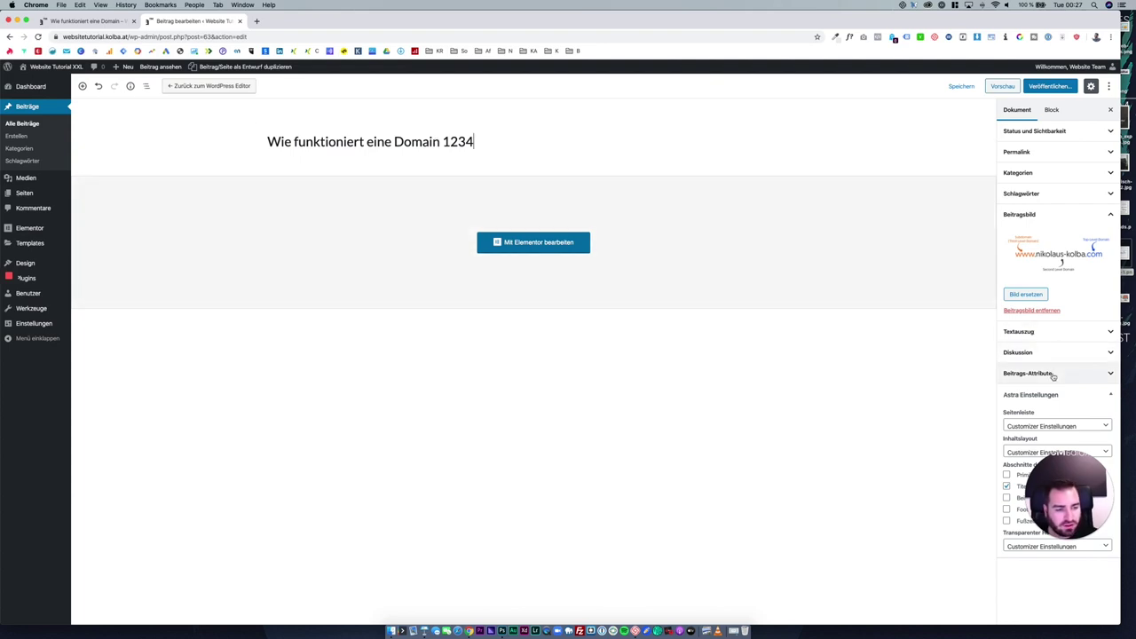
Publish the duplicated post and view it on the live site.
{"action": "left_click", "coordinate": [1051, 88]}
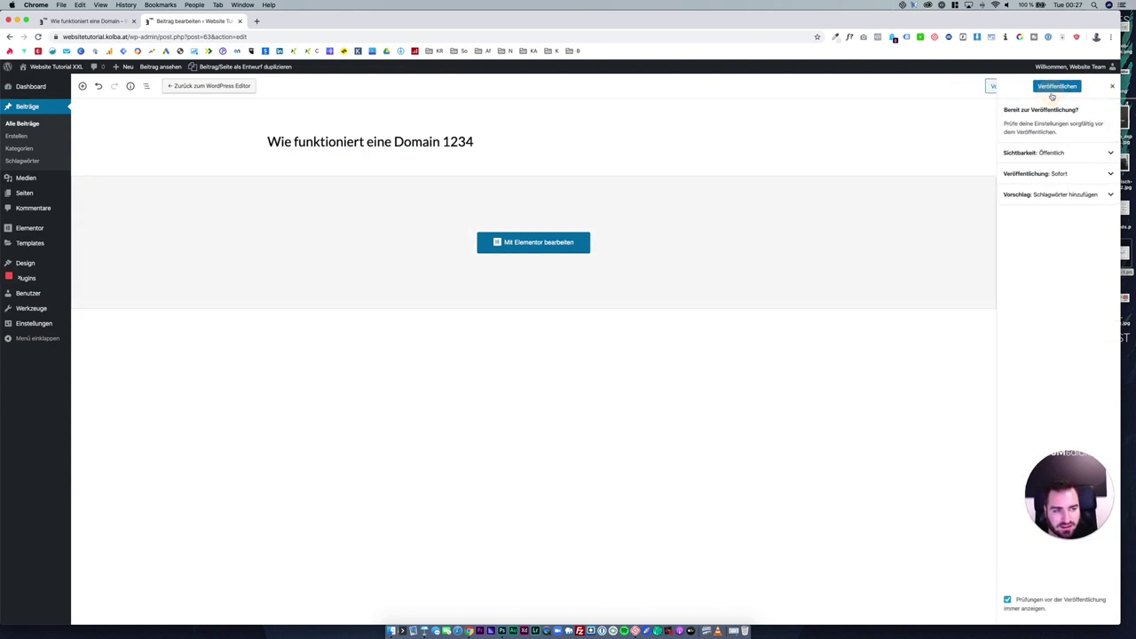
{"action": "left_click", "coordinate": [1049, 87]}
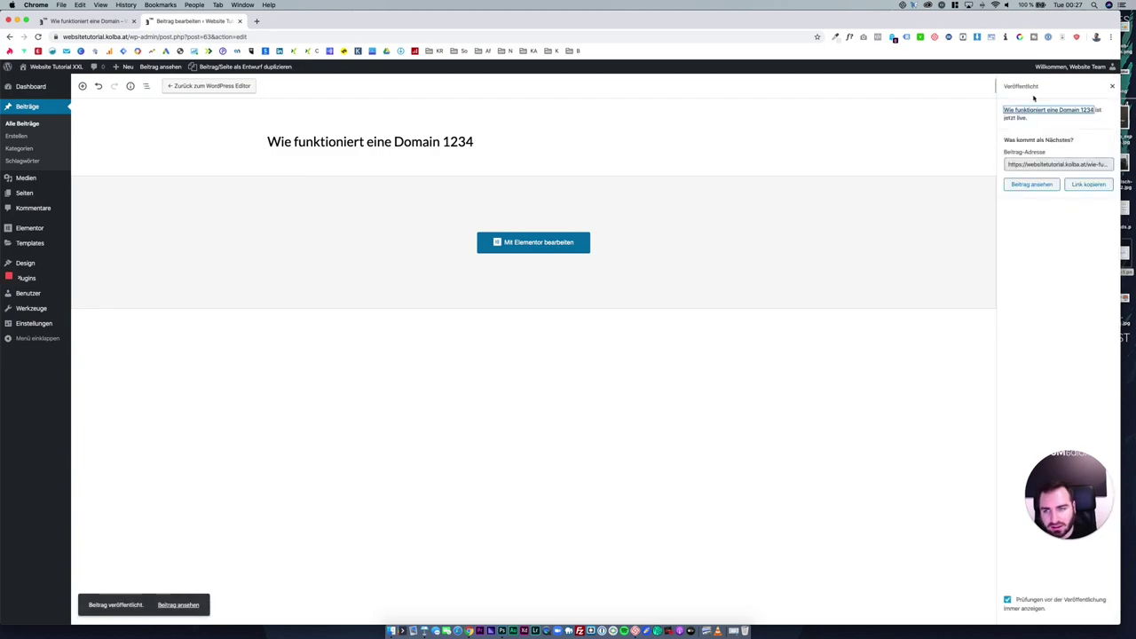
{"action": "left_click", "coordinate": [1031, 184]}
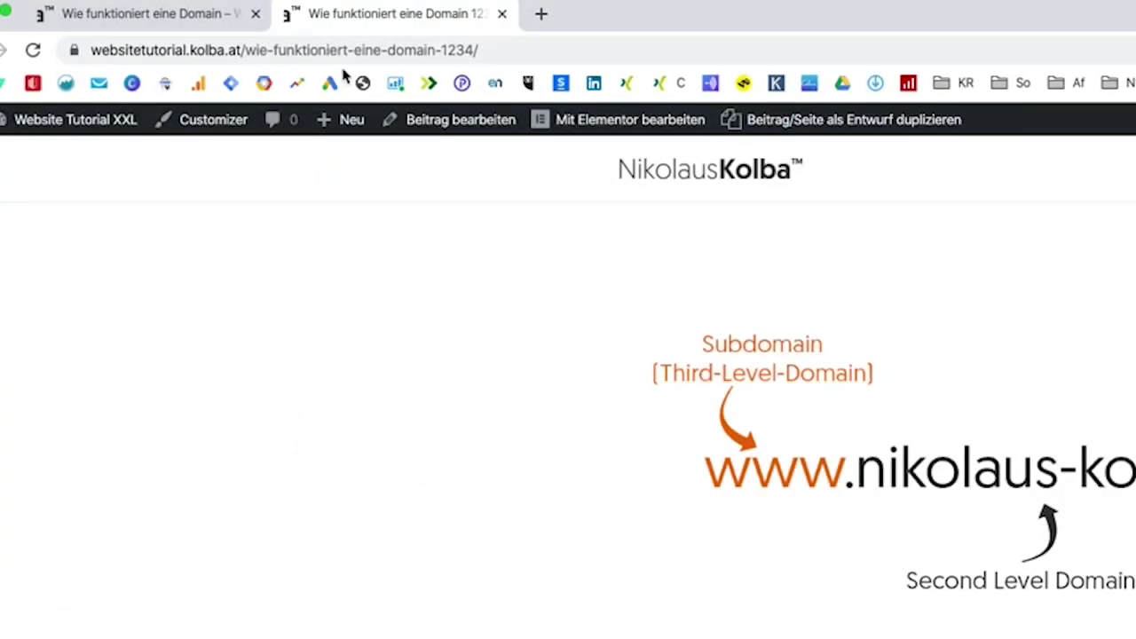
{"action": "left_click_drag", "start_coordinate": [394, 50], "coordinate": [489, 51]}
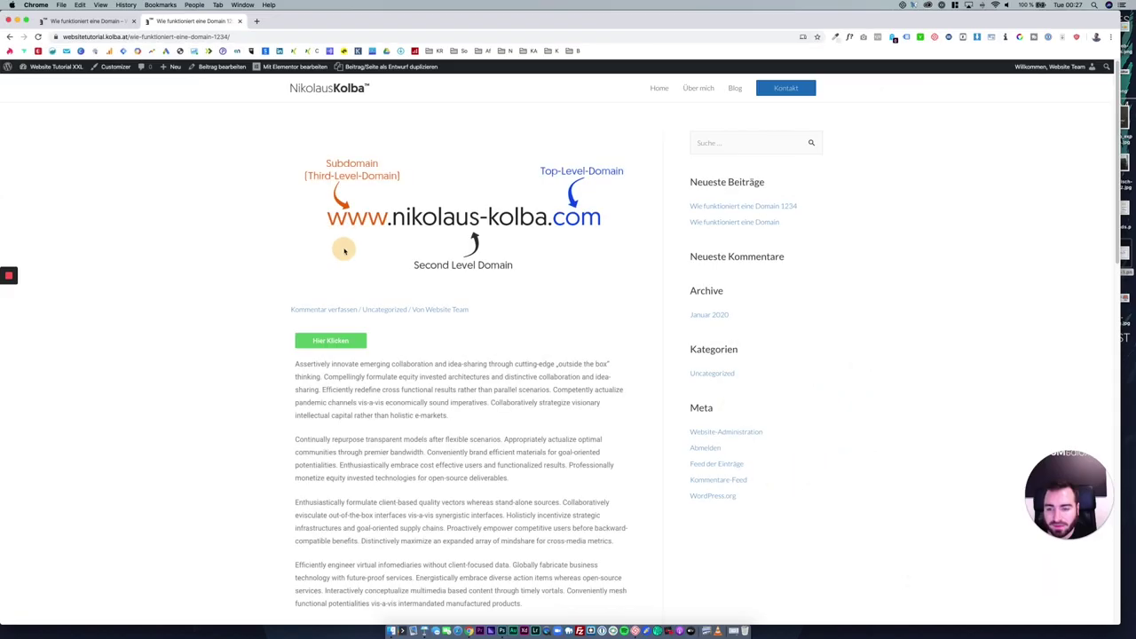
Open the live Blog listing and scroll through its posts and recent-posts sidebar.
{"action": "scroll", "coordinate": [627, 154], "scroll_direction": "down", "scroll_amount": 5}
{"action": "scroll", "coordinate": [627, 154], "scroll_direction": "up", "scroll_amount": 5}
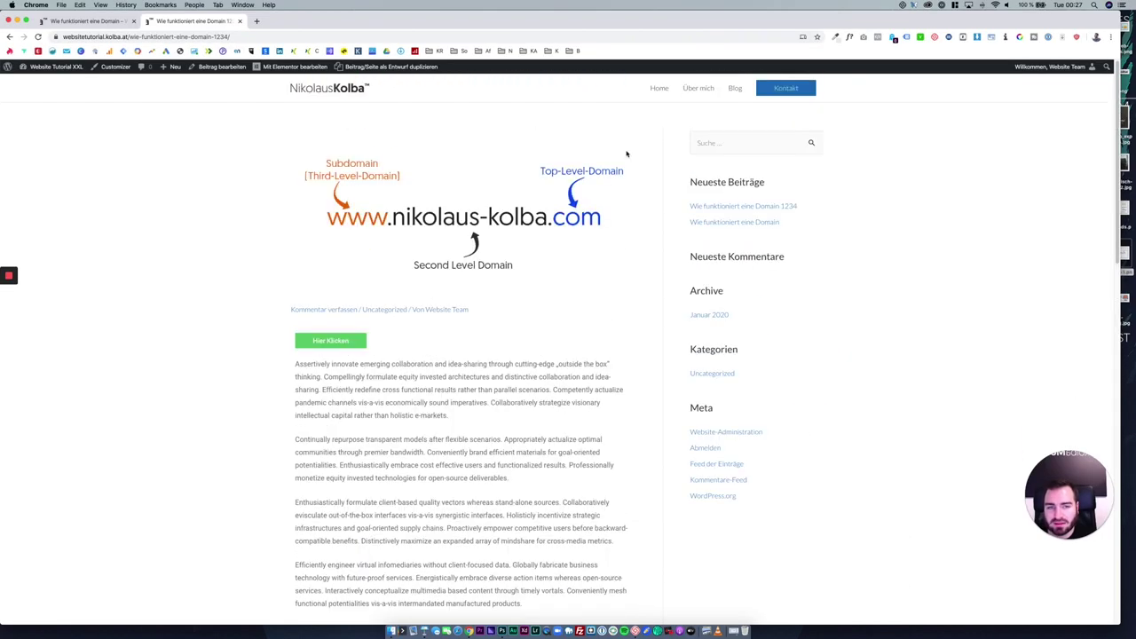
{"action": "left_click", "coordinate": [729, 89]}
{"action": "scroll", "coordinate": [497, 292], "scroll_direction": "down", "scroll_amount": 3}
{"action": "scroll", "coordinate": [479, 310], "scroll_direction": "down", "scroll_amount": 1}
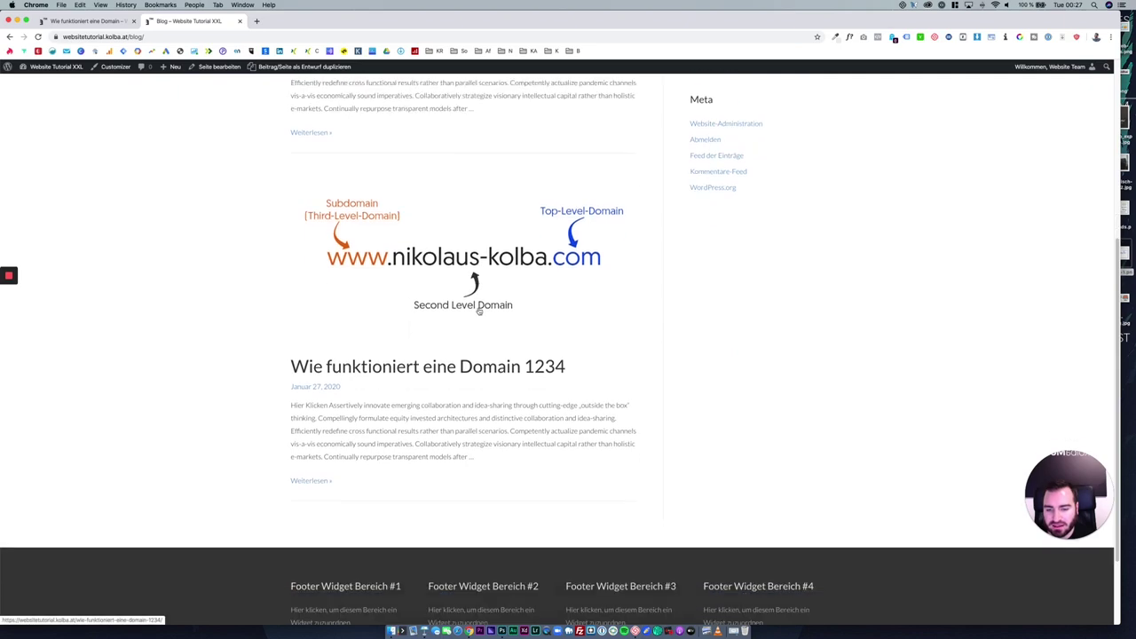
{"action": "scroll", "coordinate": [452, 428], "scroll_direction": "up", "scroll_amount": 5}
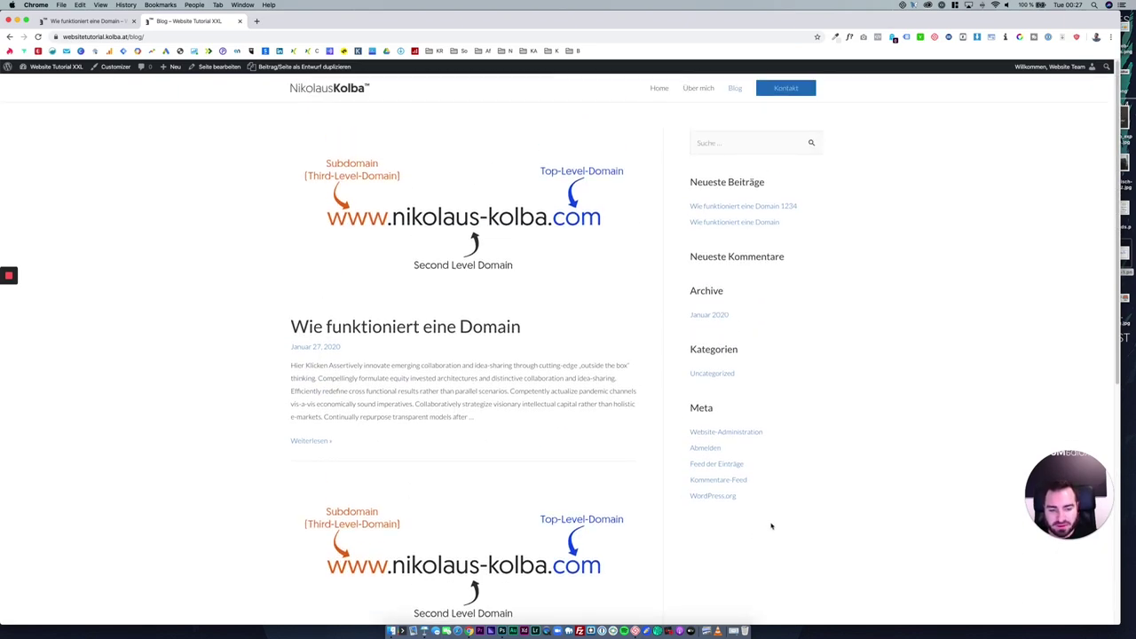
{"action": "left_click_drag", "start_coordinate": [771, 527], "coordinate": [684, 142]}
{"action": "left_click", "coordinate": [831, 225]}
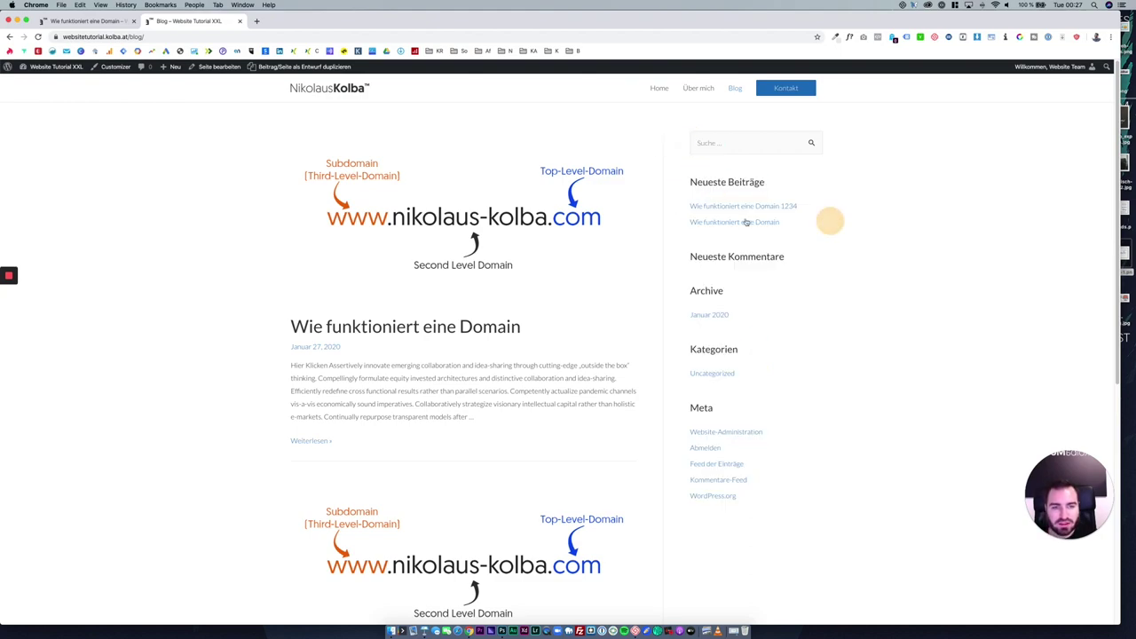
Go back to the WordPress Dashboard from the admin bar.
{"action": "left_click", "coordinate": [85, 25]}
{"action": "left_click", "coordinate": [171, 21]}
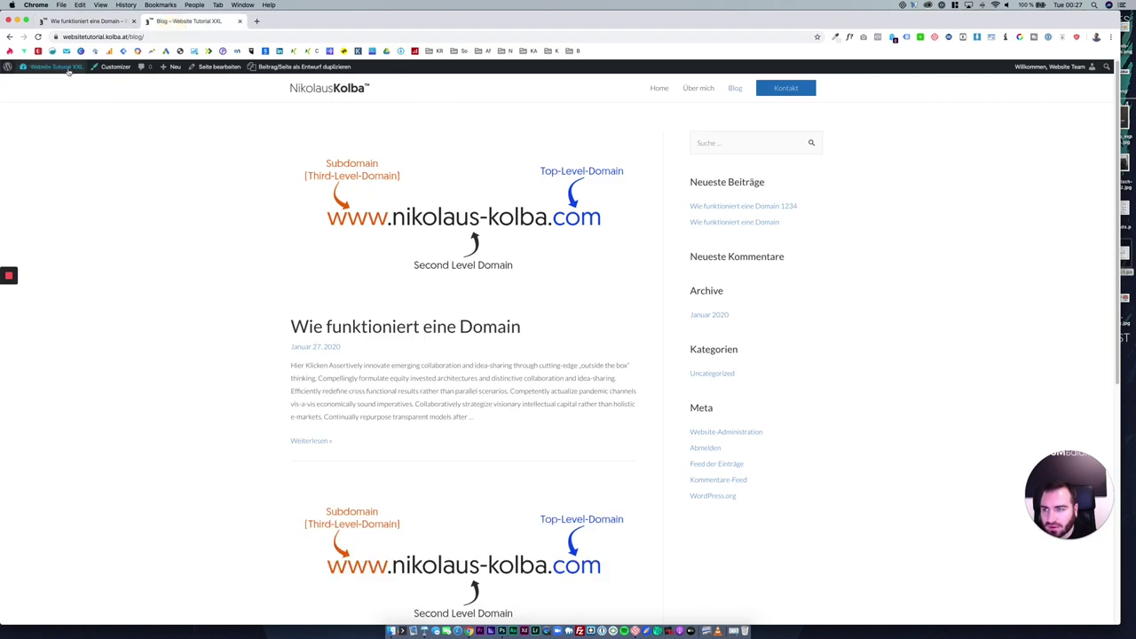
{"action": "left_click", "coordinate": [62, 68]}
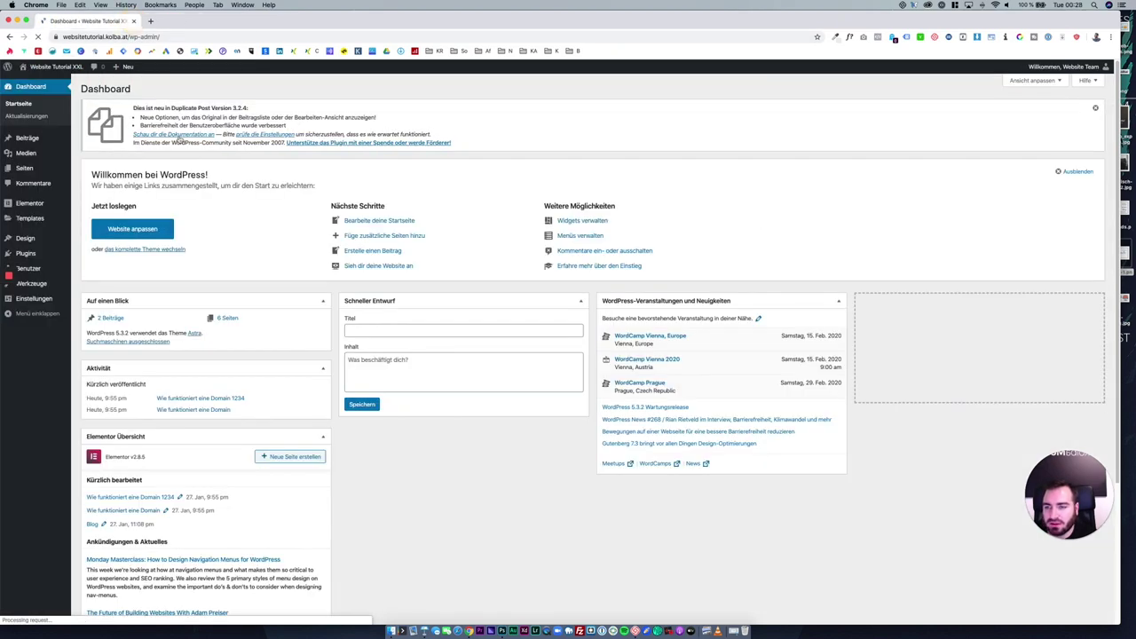
Rename the Uncategorized category to Allgemein with slug allgemein.
{"action": "left_click", "coordinate": [46, 139]}
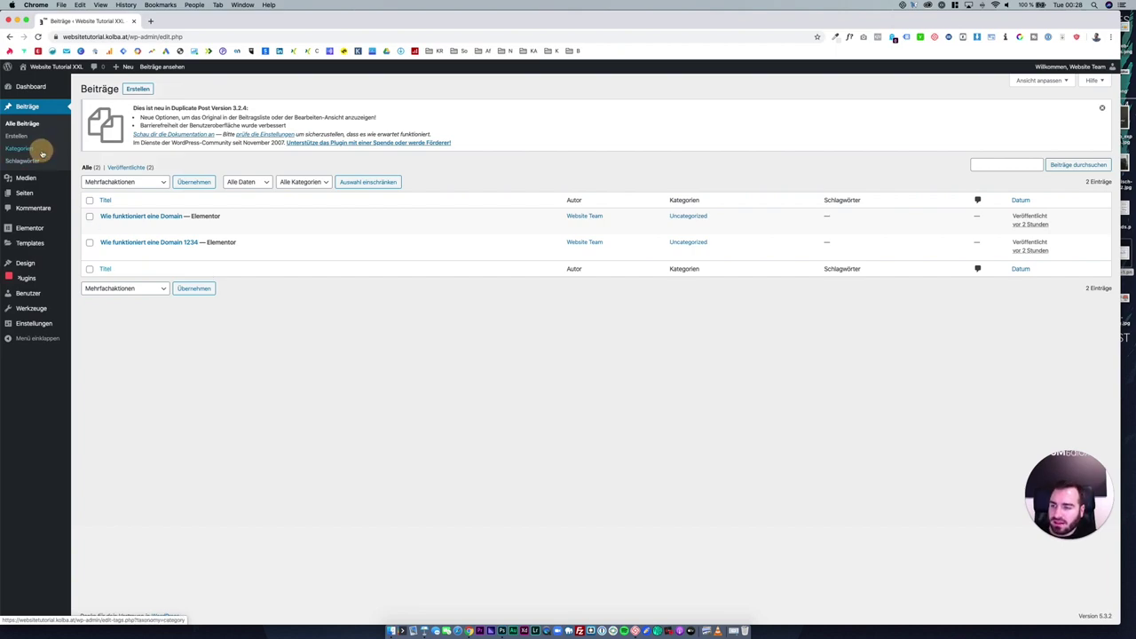
{"action": "left_click", "coordinate": [41, 151]}
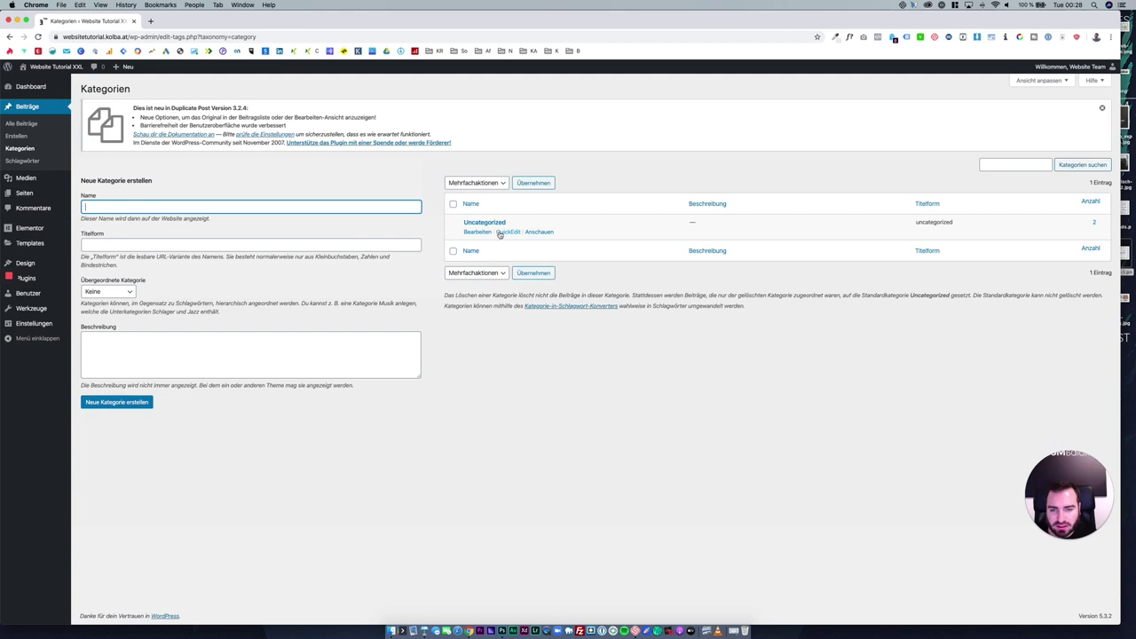
{"action": "left_click", "coordinate": [499, 234]}
{"action": "type", "text": "Al"}
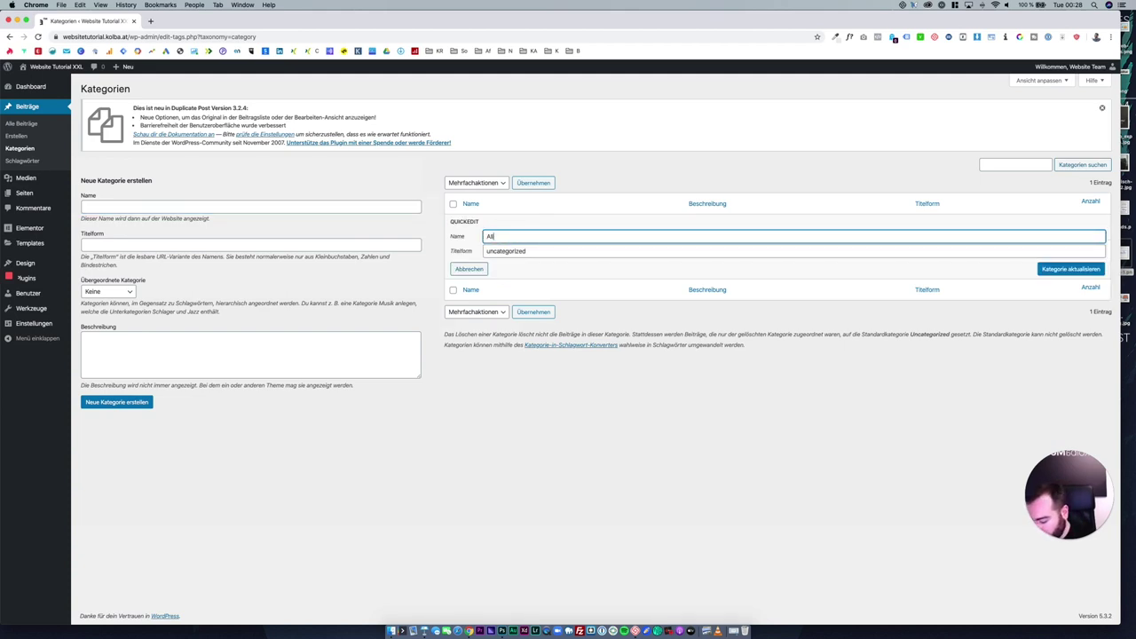
{"action": "type", "text": "lgemein"}
{"action": "key", "text": "Tab"}
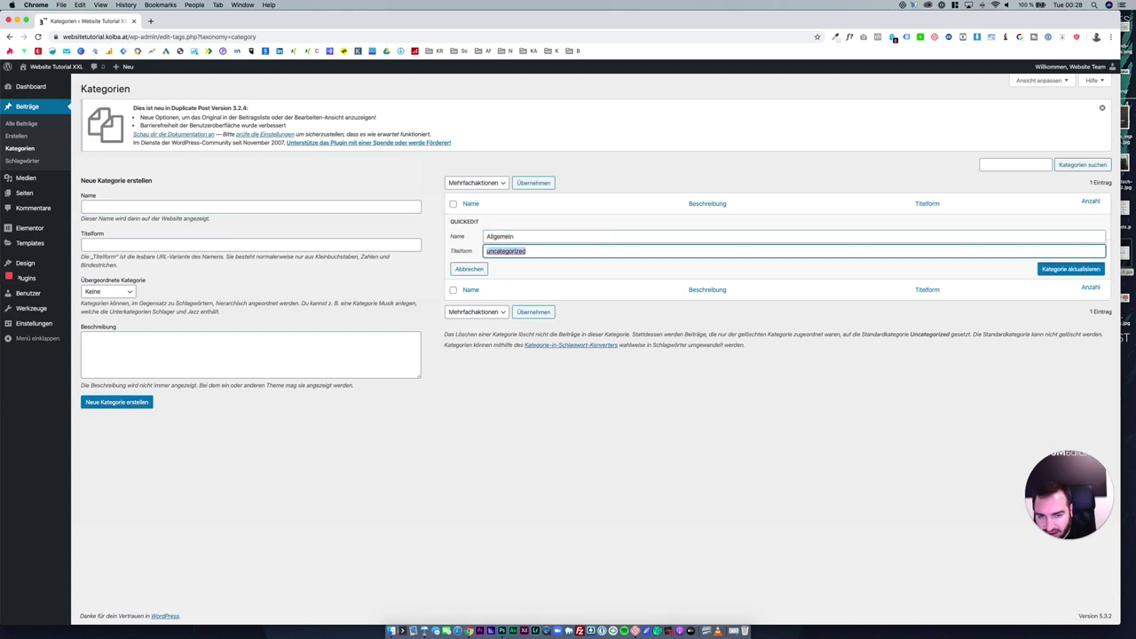
{"action": "type", "text": "allgemein"}
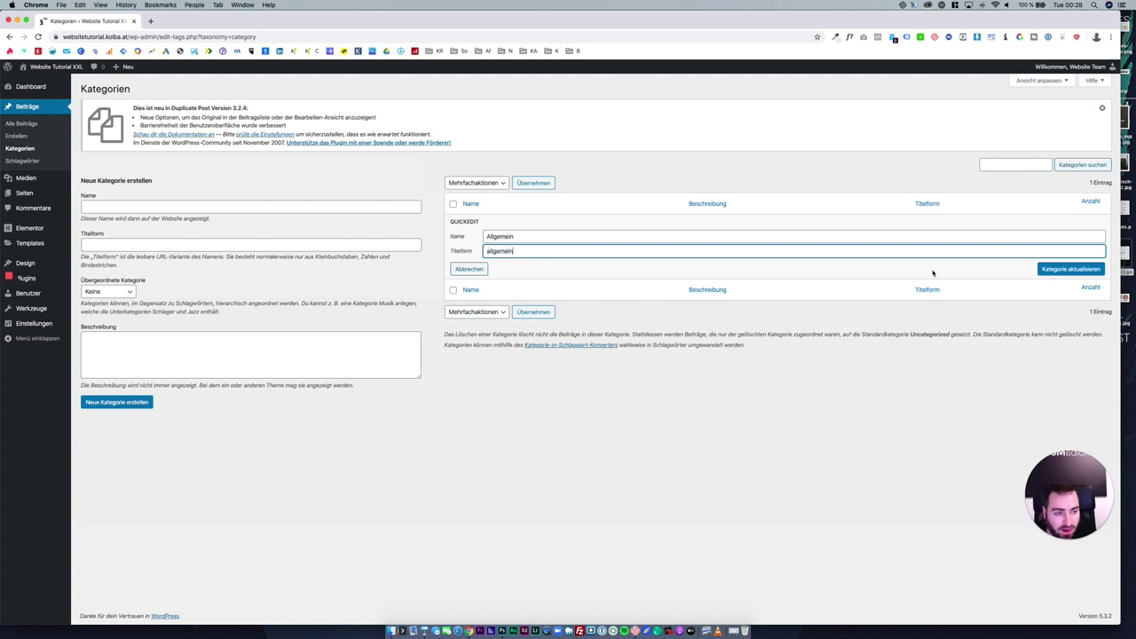
{"action": "left_click", "coordinate": [1065, 269]}
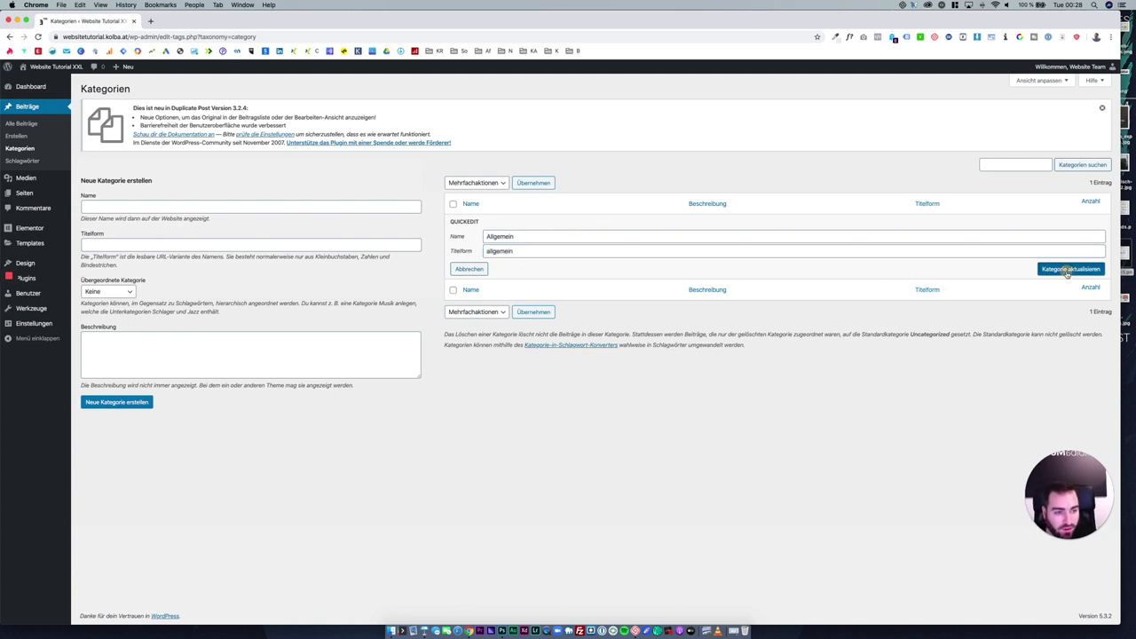
Create the new categories Domain and Tutorials, then open the list of all posts.
{"action": "left_click", "coordinate": [100, 206]}
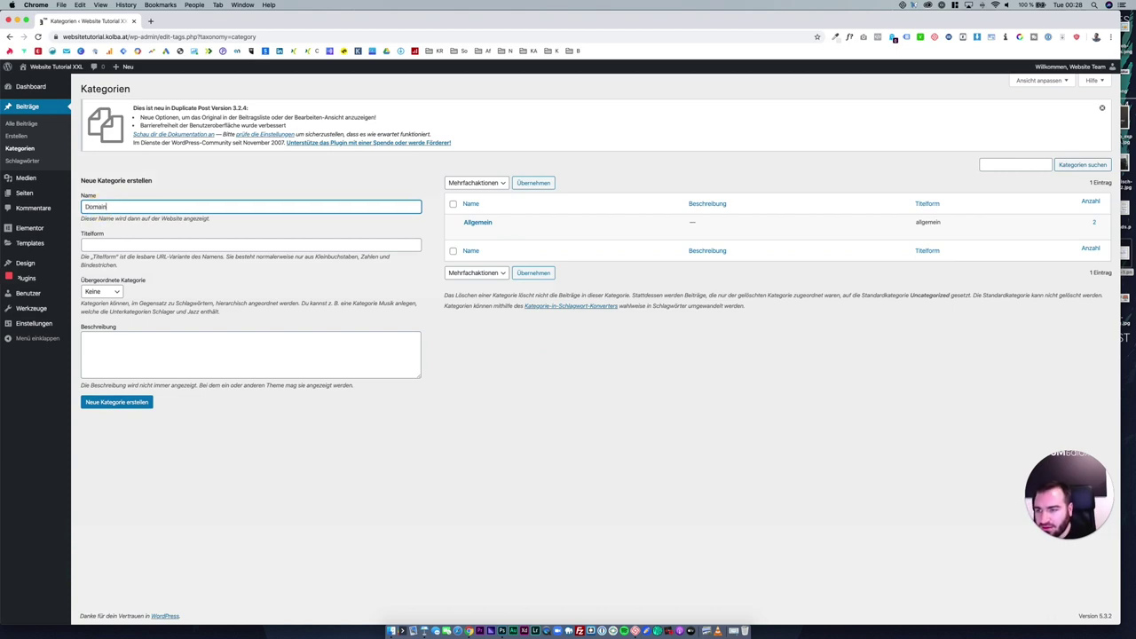
{"action": "left_click", "coordinate": [160, 350]}
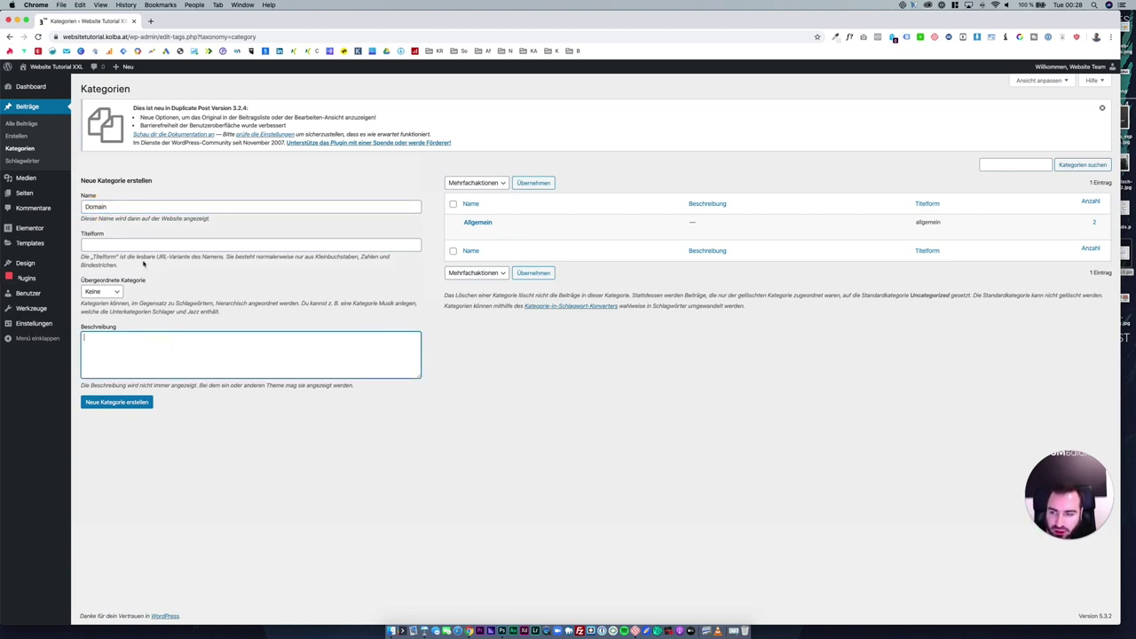
{"action": "left_click", "coordinate": [142, 242]}
{"action": "key", "text": "Tab"}
{"action": "left_click", "coordinate": [144, 406]}
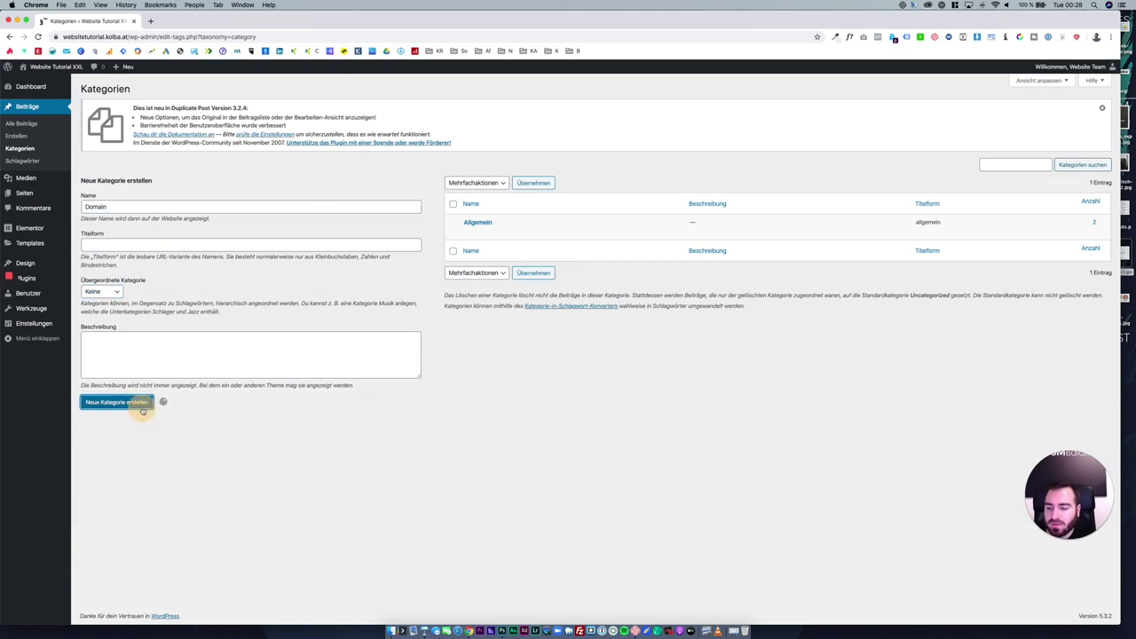
{"action": "left_click", "coordinate": [177, 209]}
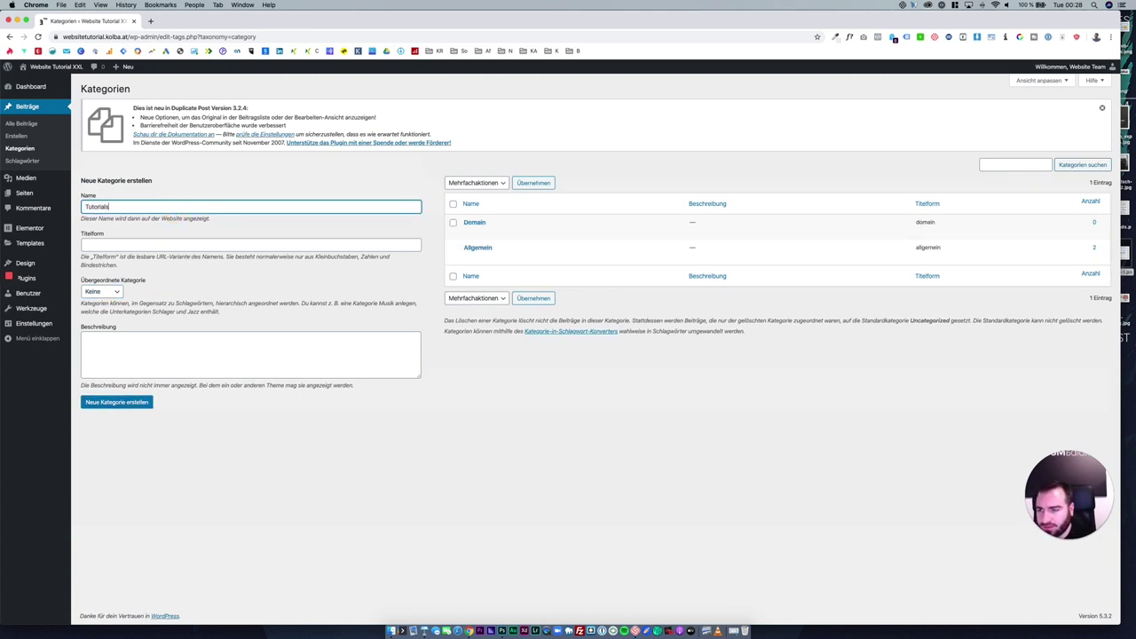
{"action": "left_click", "coordinate": [147, 402]}
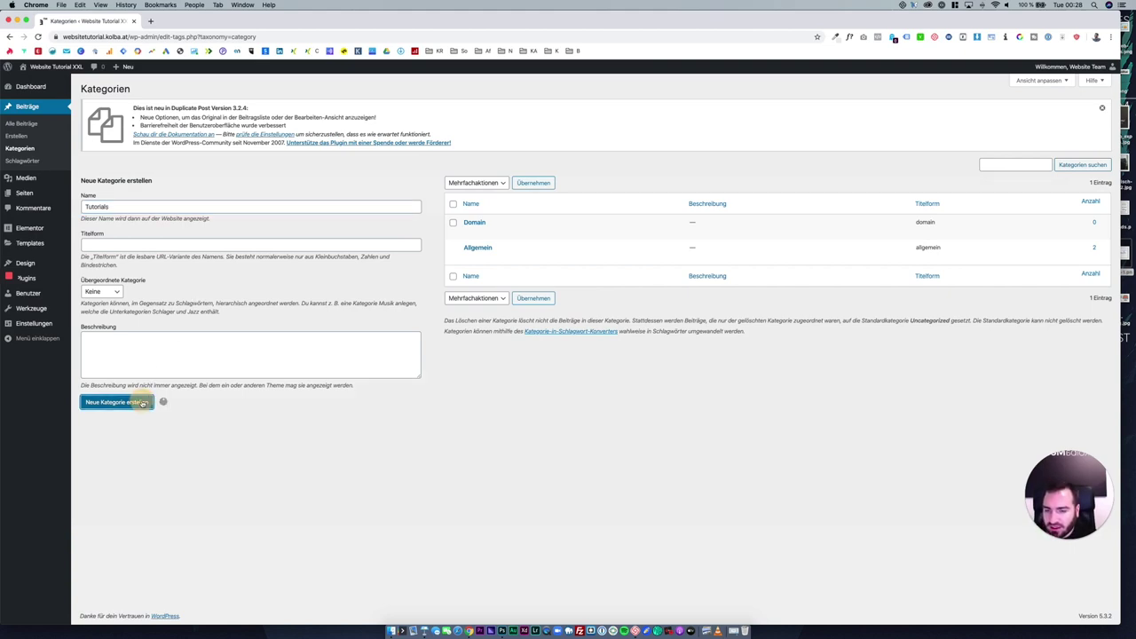
{"action": "left_click", "coordinate": [22, 126]}
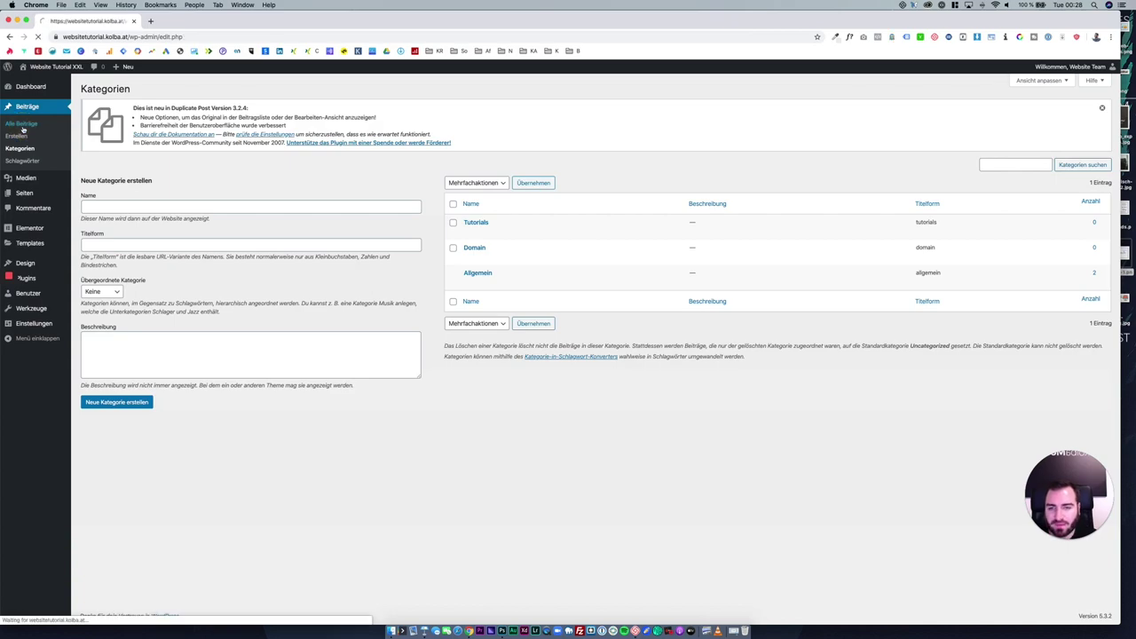
{"action": "mouse_move", "coordinate": [182, 255]}
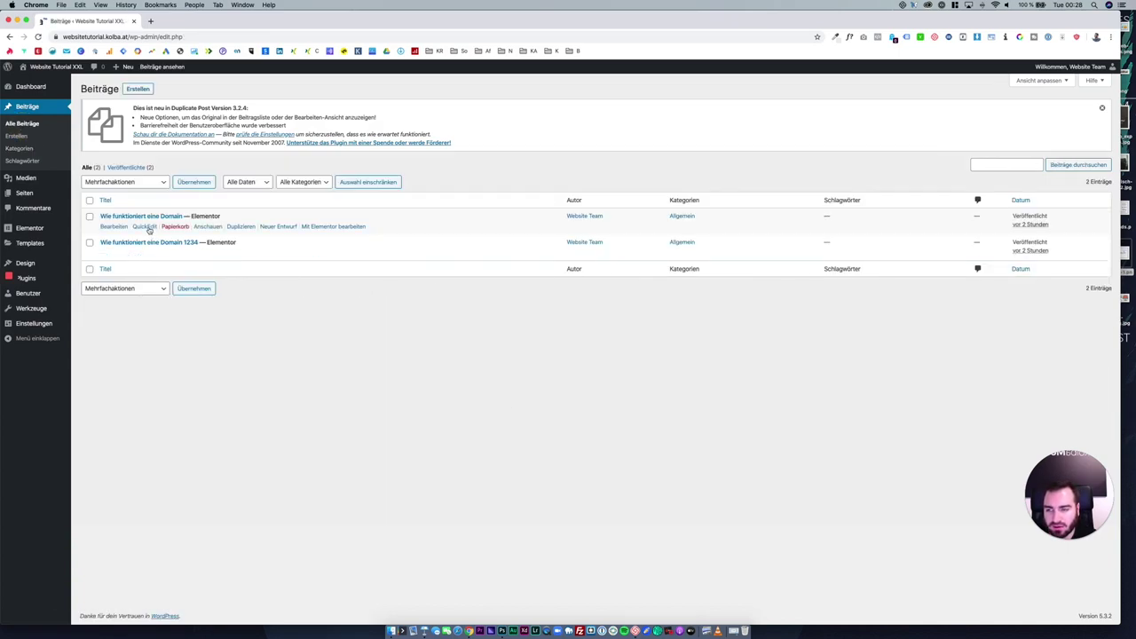
Add 'Wie funktioniert eine Domain' to Domain and its 1234 copy to Tutorials.
{"action": "left_click", "coordinate": [145, 227]}
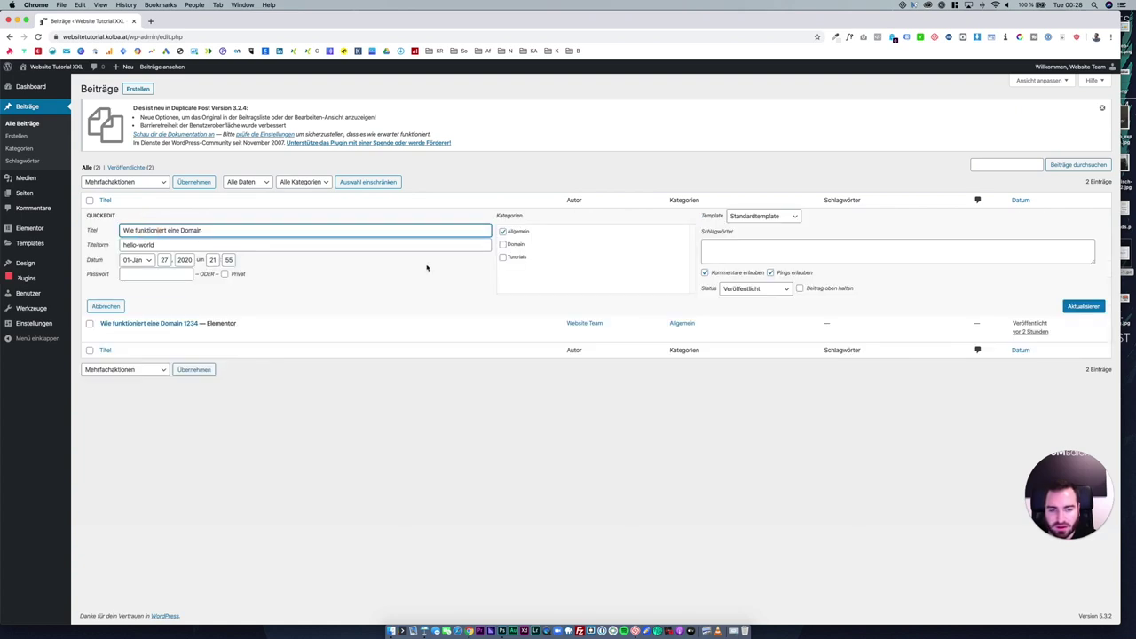
{"action": "left_click", "coordinate": [516, 245]}
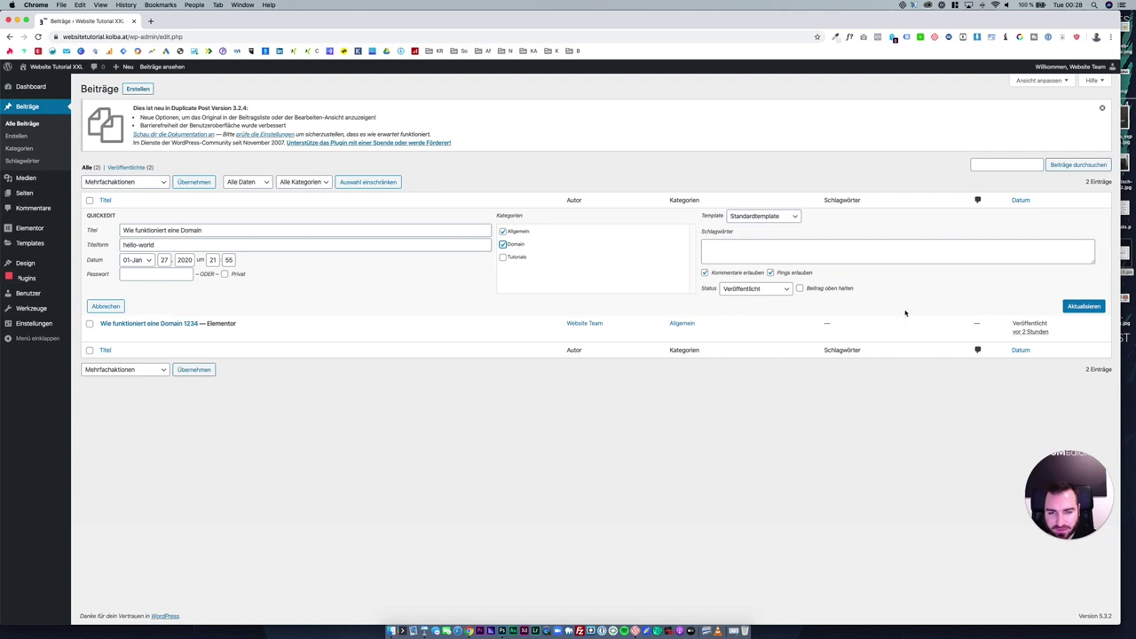
{"action": "left_click", "coordinate": [1084, 306]}
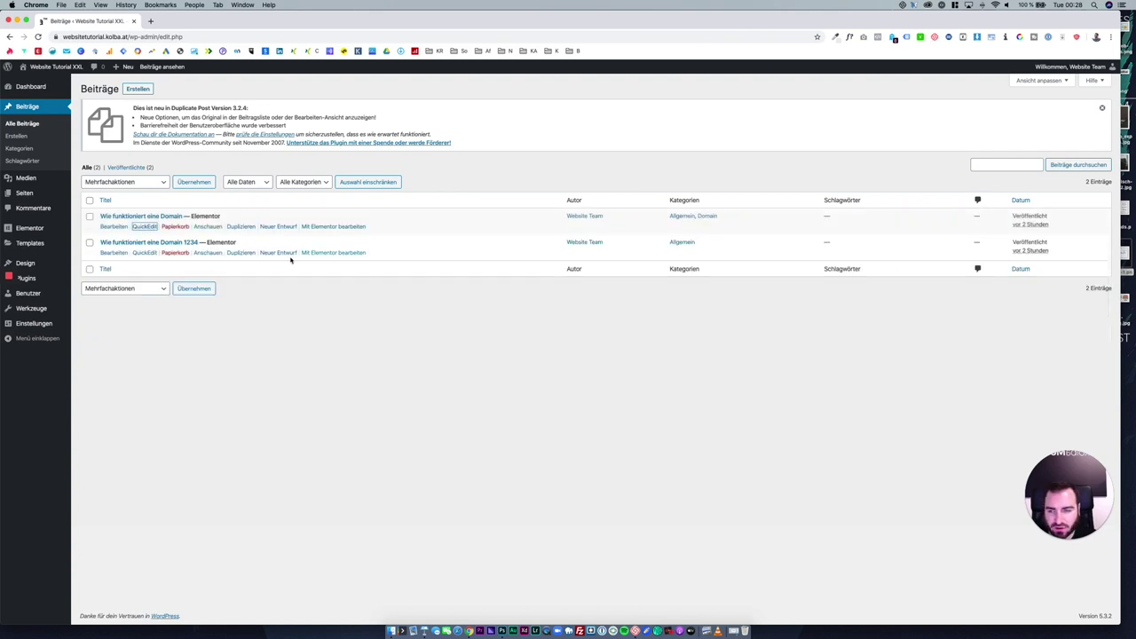
{"action": "left_click", "coordinate": [143, 253]}
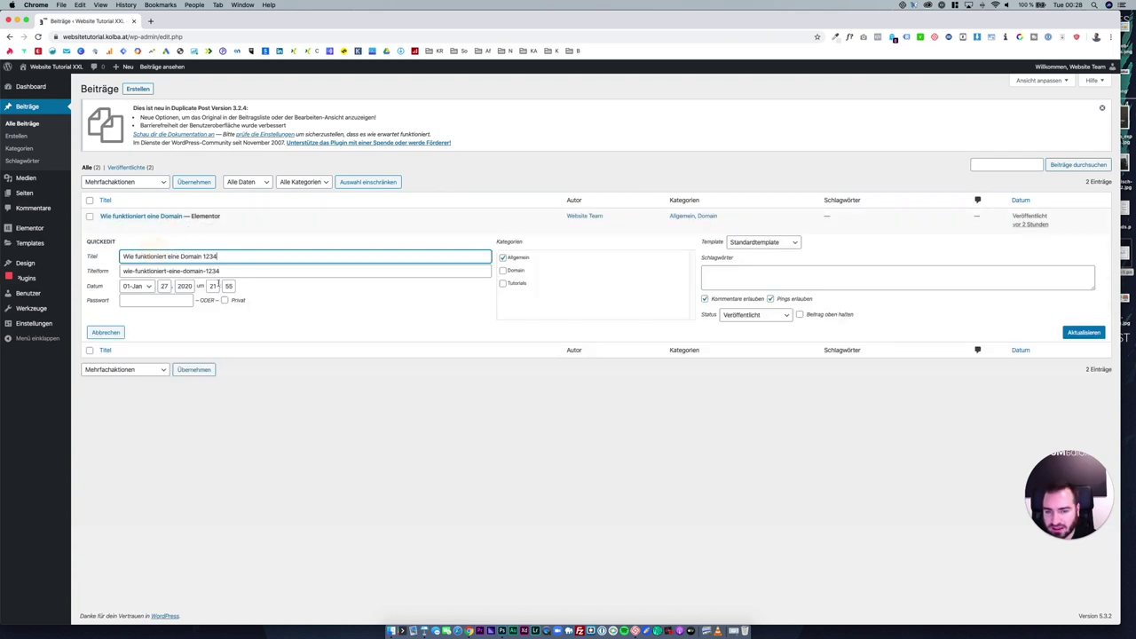
{"action": "left_click", "coordinate": [503, 283]}
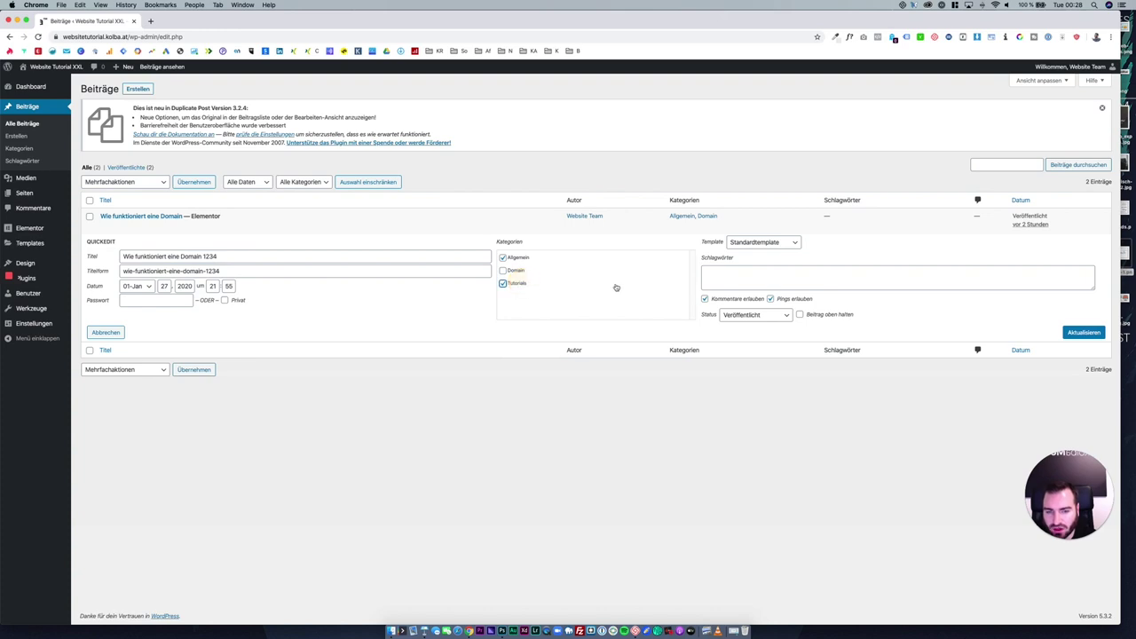
{"action": "left_click", "coordinate": [1081, 331]}
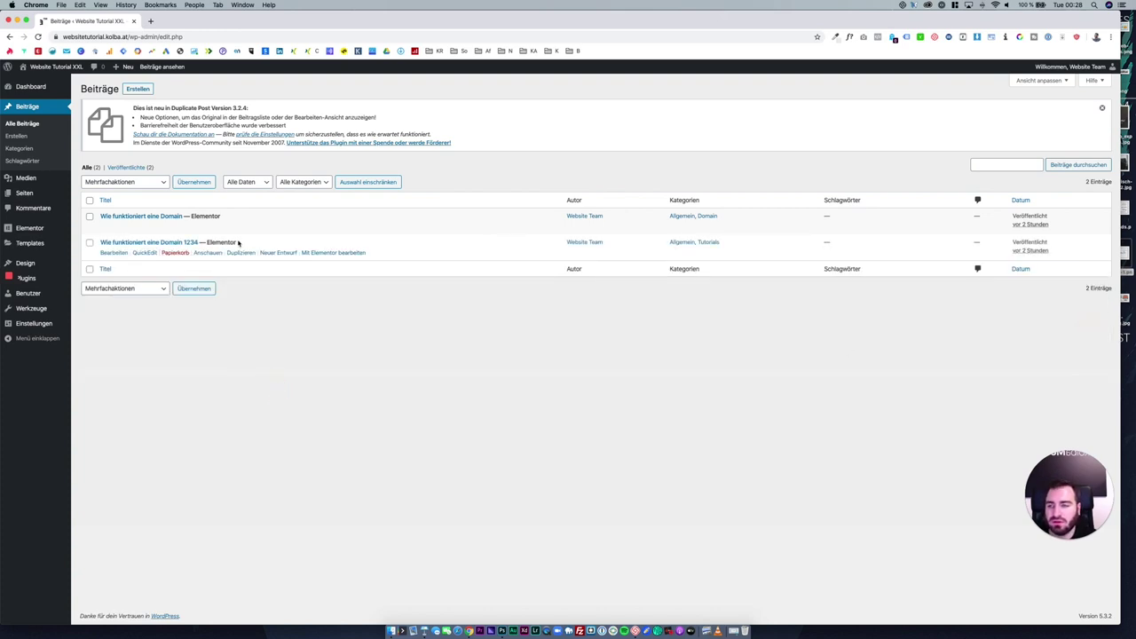
Open the site homepage in a new browser tab and switch to it.
{"action": "mouse_move", "coordinate": [243, 232]}
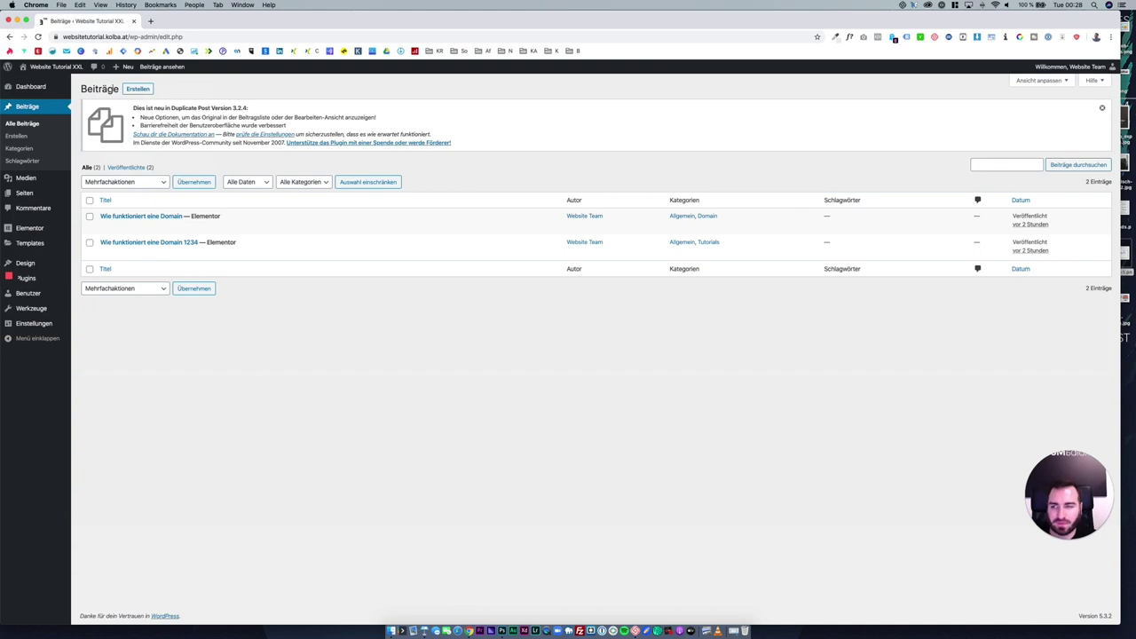
{"action": "right_click", "coordinate": [62, 67]}
{"action": "left_click", "coordinate": [98, 73]}
{"action": "left_click", "coordinate": [181, 22]}
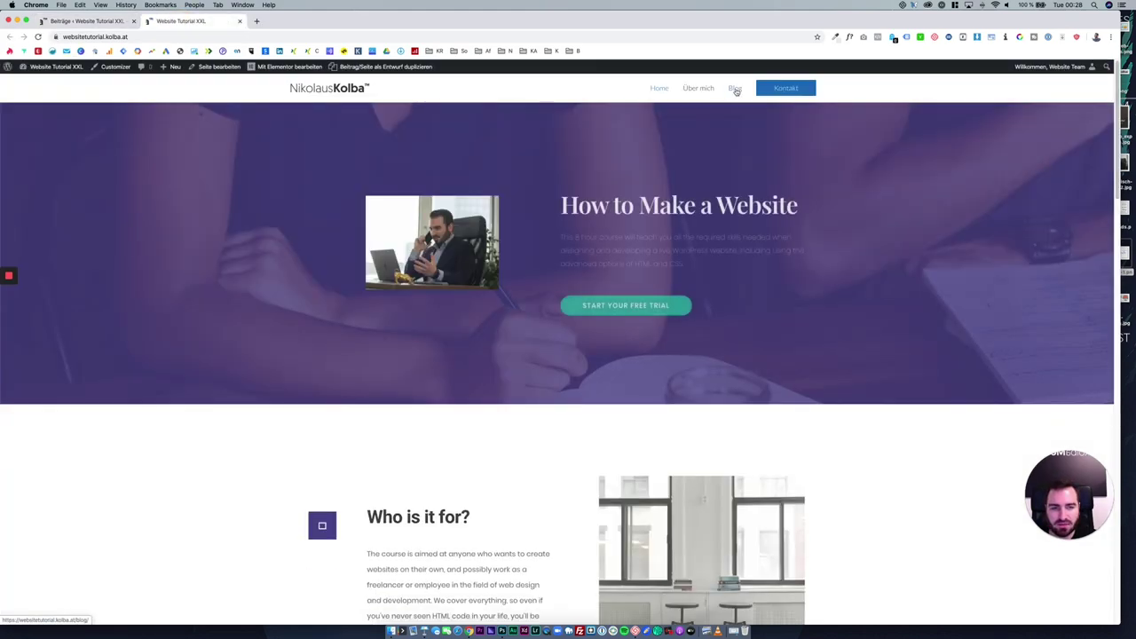
Review the live blog's sidebar recent posts, categories and footer widget texts.
{"action": "left_click", "coordinate": [735, 90]}
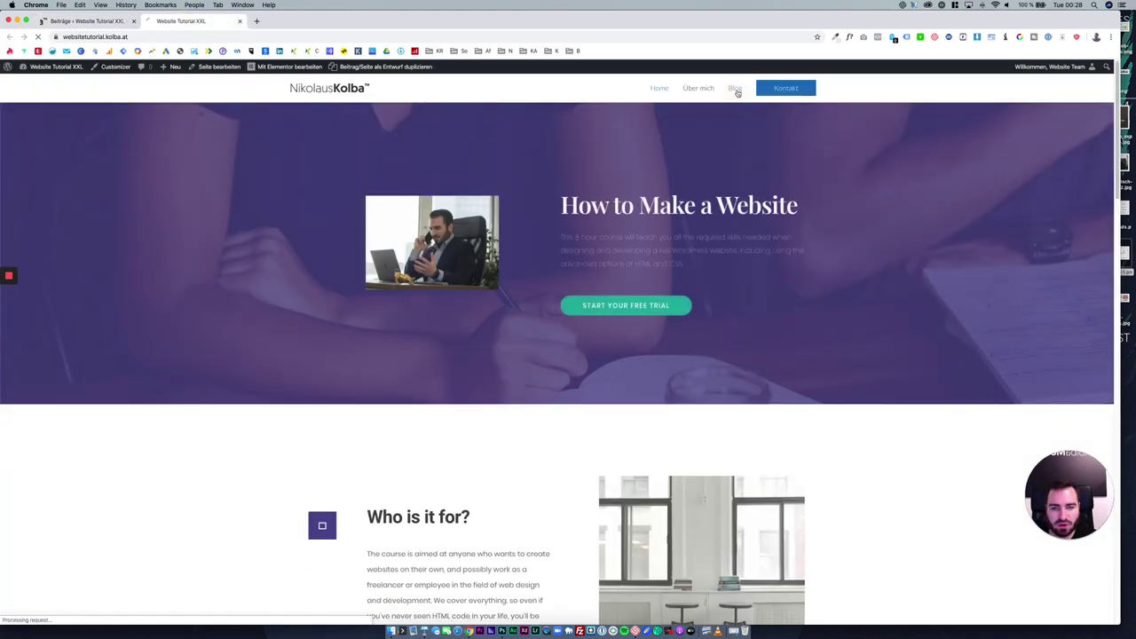
{"action": "left_click_drag", "start_coordinate": [741, 540], "coordinate": [684, 177]}
{"action": "left_click", "coordinate": [846, 252]}
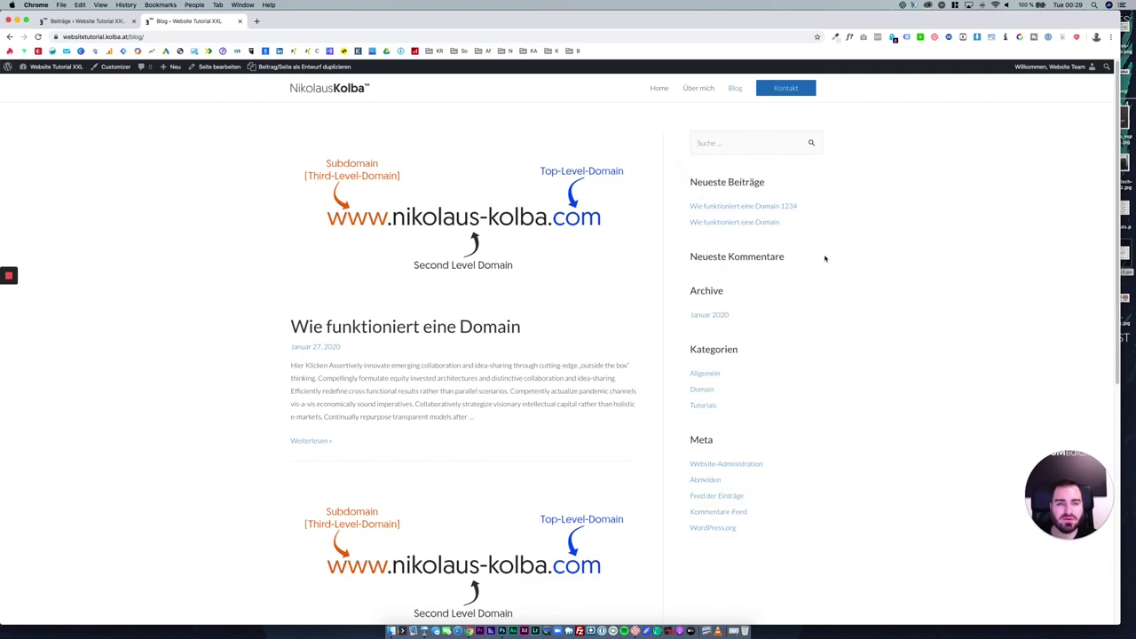
{"action": "scroll", "coordinate": [758, 223], "scroll_direction": "down", "scroll_amount": 5}
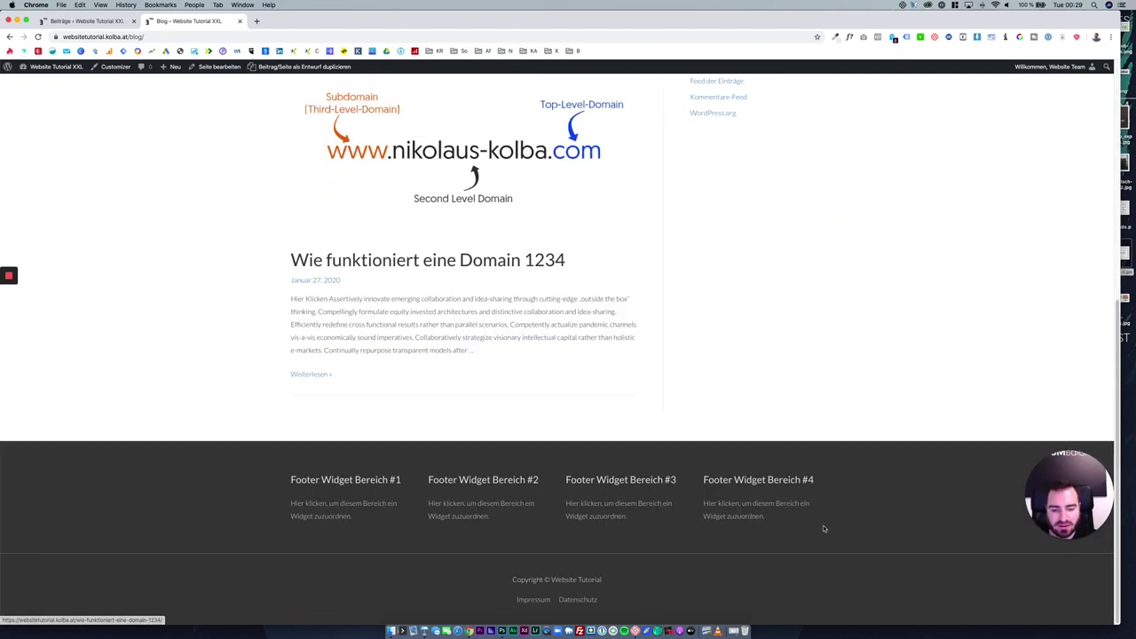
{"action": "left_click_drag", "start_coordinate": [823, 529], "coordinate": [240, 446]}
{"action": "left_click", "coordinate": [253, 449]}
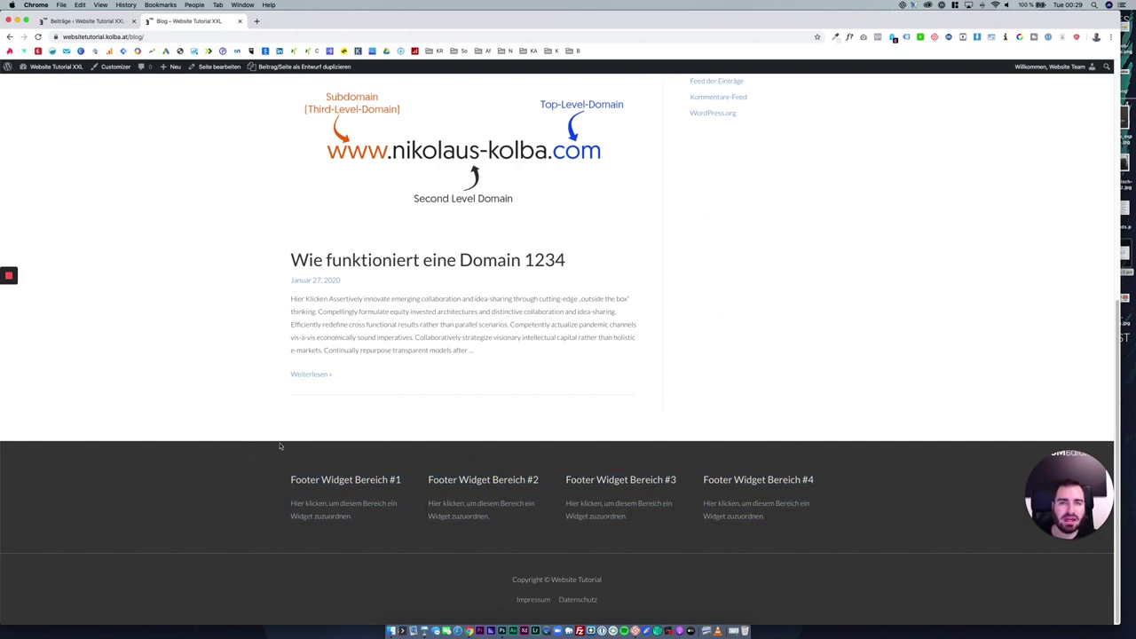
{"action": "scroll", "coordinate": [301, 423], "scroll_direction": "up", "scroll_amount": 5}
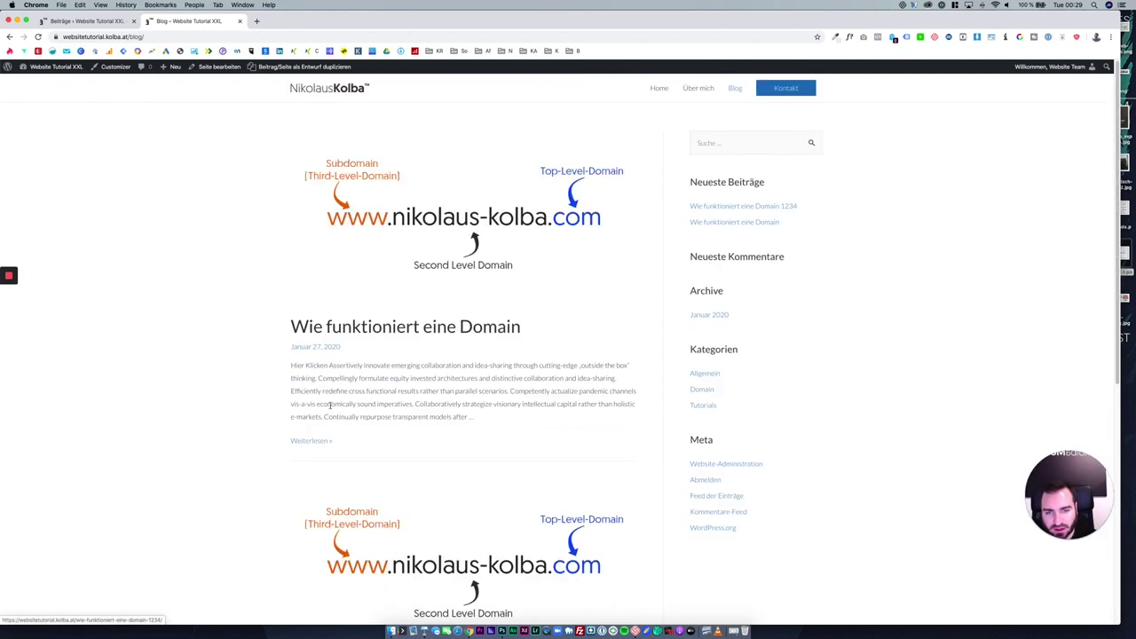
Open Design > Widgets in the admin and peek at the Meta widget's settings.
{"action": "left_click", "coordinate": [108, 25]}
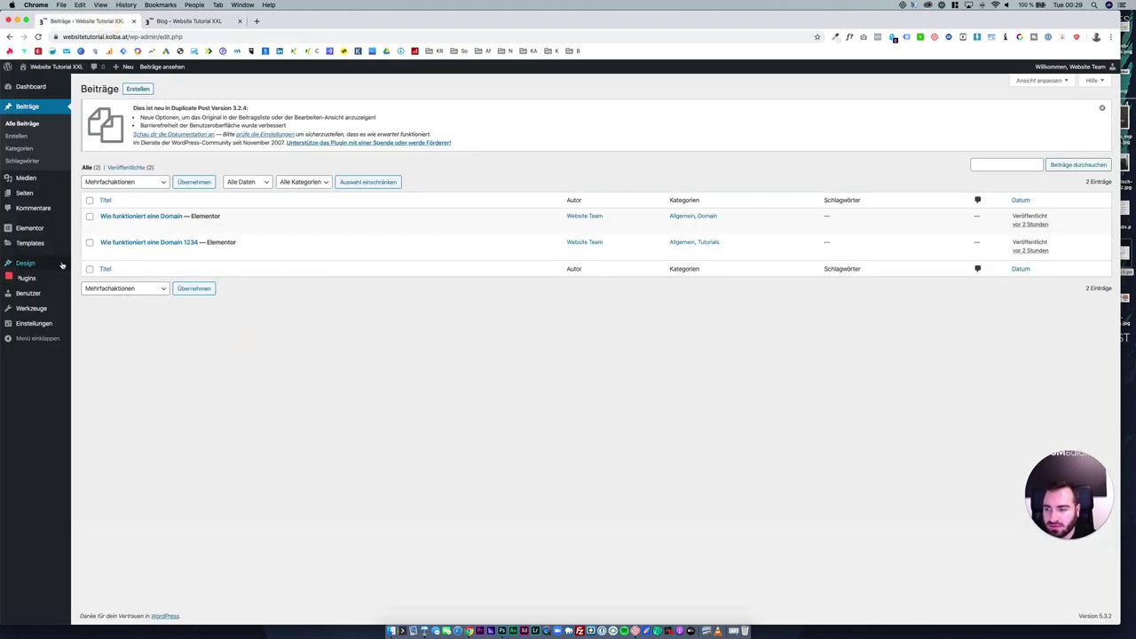
{"action": "mouse_move", "coordinate": [62, 265]}
{"action": "left_click", "coordinate": [91, 289]}
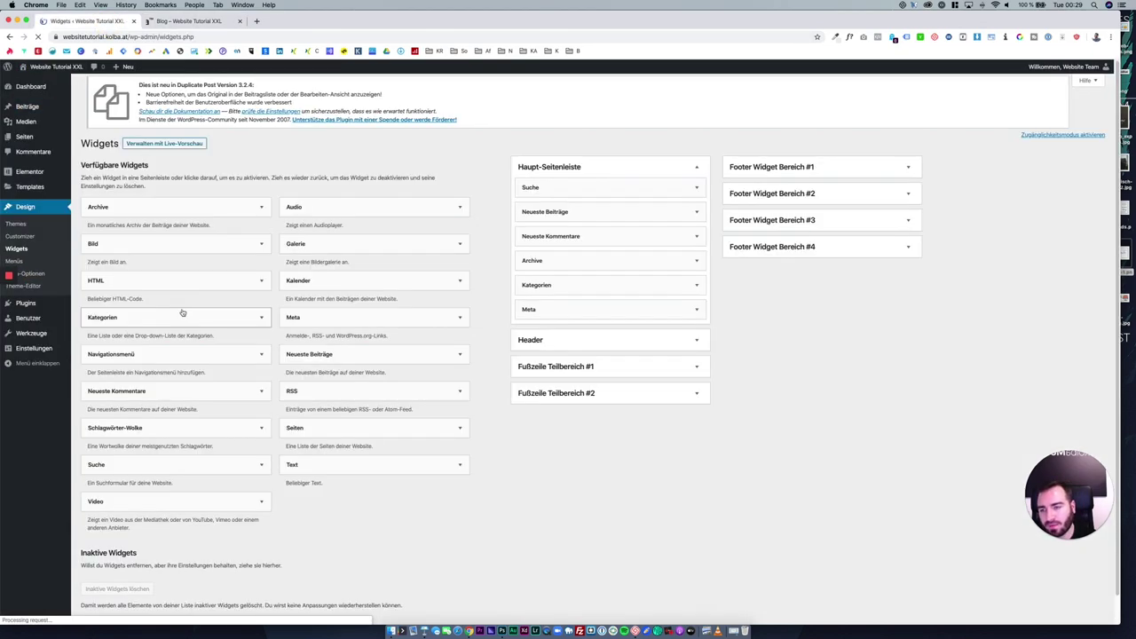
{"action": "left_click", "coordinate": [677, 313]}
{"action": "left_click", "coordinate": [585, 313]}
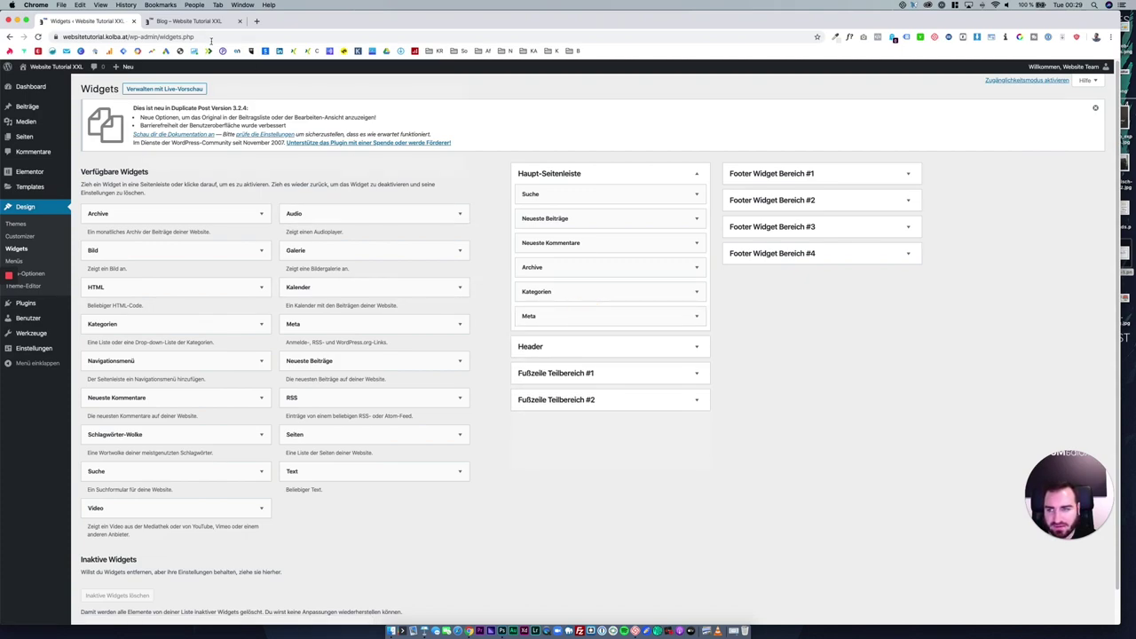
Compare the live blog sidebar's widgets with the admin list, then return to Widgets.
{"action": "left_click", "coordinate": [189, 21]}
{"action": "scroll", "coordinate": [502, 203], "scroll_direction": "down", "scroll_amount": 1}
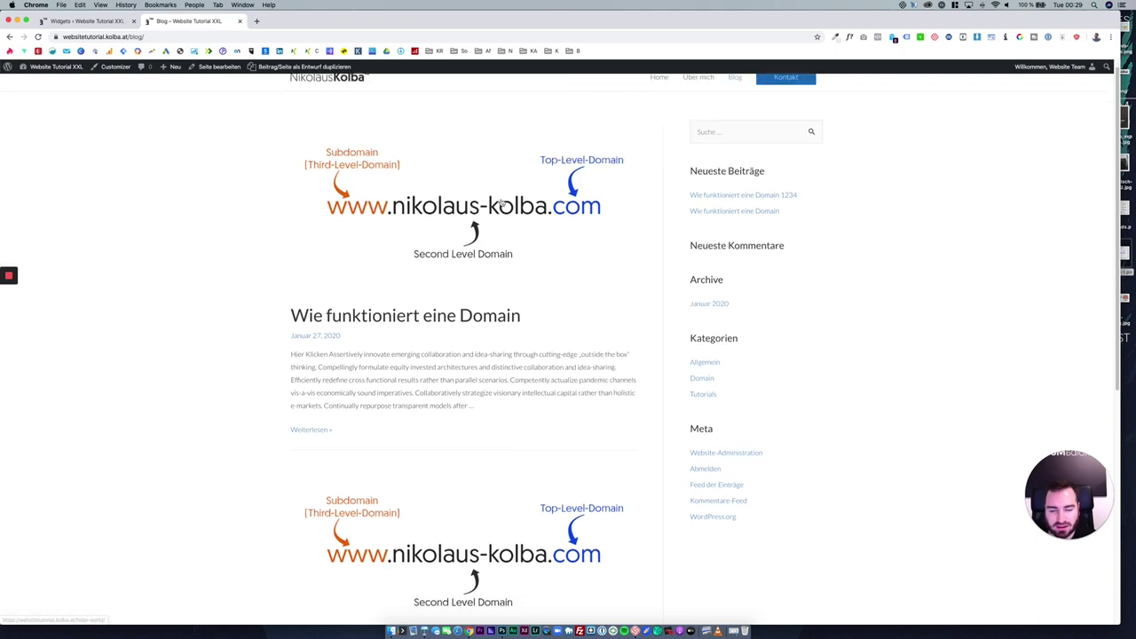
{"action": "scroll", "coordinate": [502, 204], "scroll_direction": "down", "scroll_amount": 1}
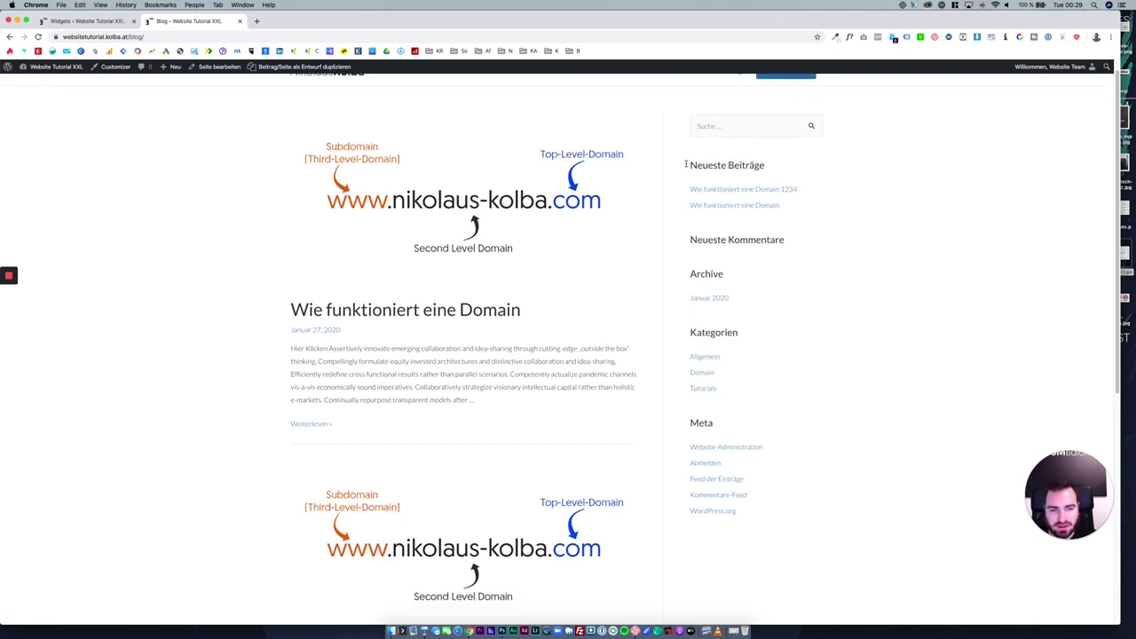
{"action": "left_click_drag", "start_coordinate": [686, 164], "coordinate": [784, 481]}
{"action": "left_click", "coordinate": [819, 459]}
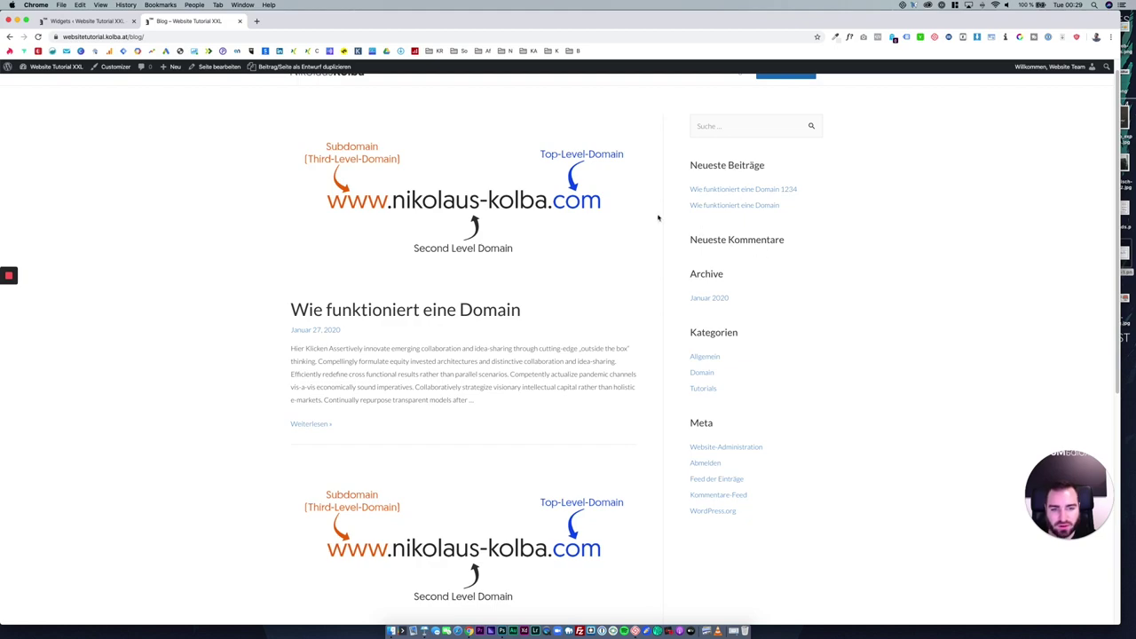
{"action": "left_click", "coordinate": [97, 21]}
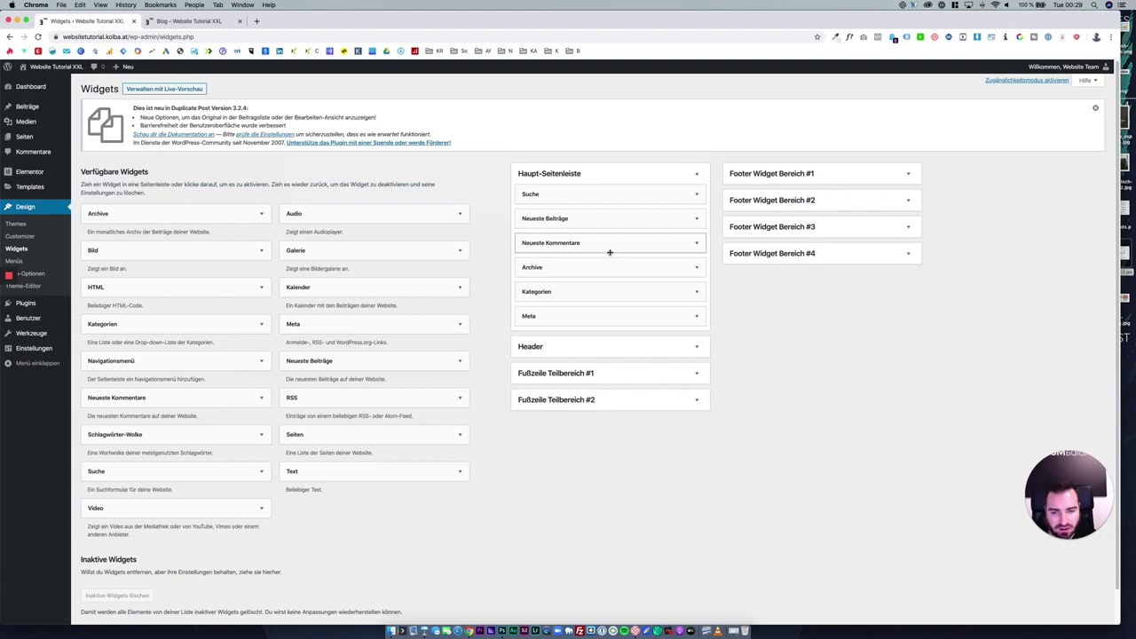
Delete the Meta, Kategorien, Archive, Neueste Kommentare and Neueste Beiträge widgets from Haupt-Seitenleiste.
{"action": "left_click", "coordinate": [696, 315]}
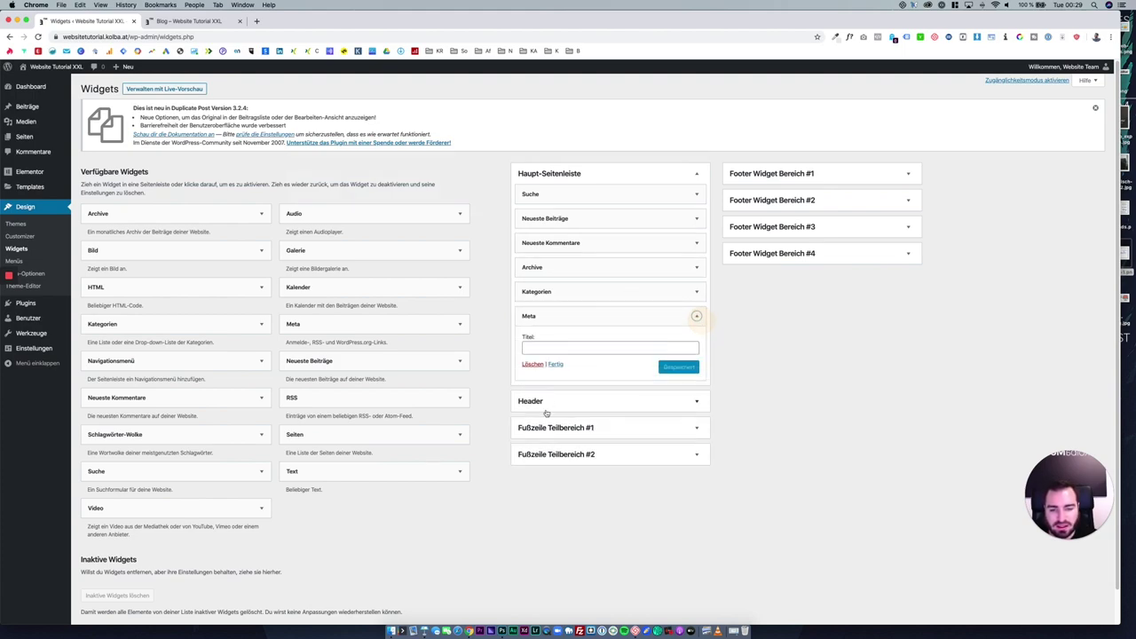
{"action": "left_click", "coordinate": [532, 365]}
{"action": "left_click", "coordinate": [696, 292]}
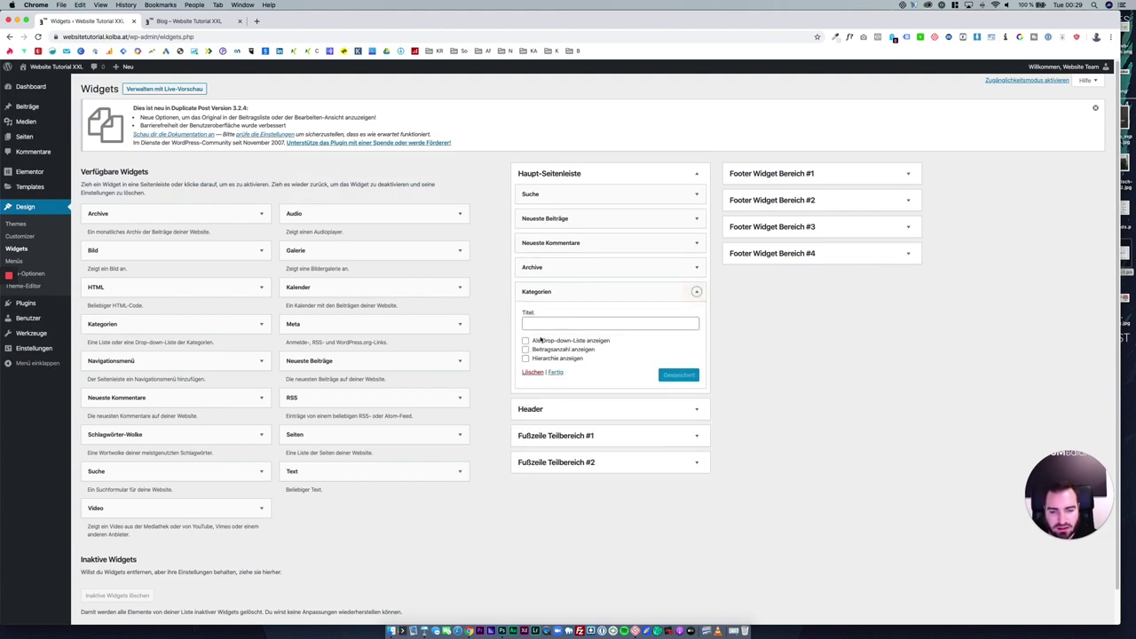
{"action": "left_click", "coordinate": [536, 374]}
{"action": "left_click", "coordinate": [695, 267]}
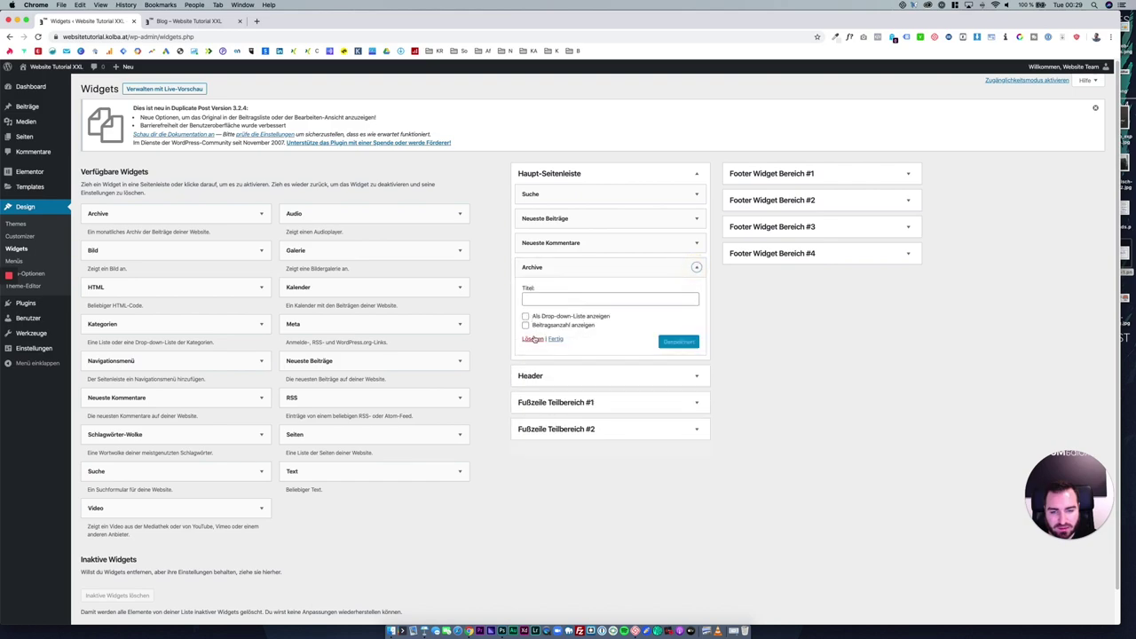
{"action": "left_click", "coordinate": [533, 340]}
{"action": "left_click", "coordinate": [697, 242]}
{"action": "left_click", "coordinate": [532, 312]}
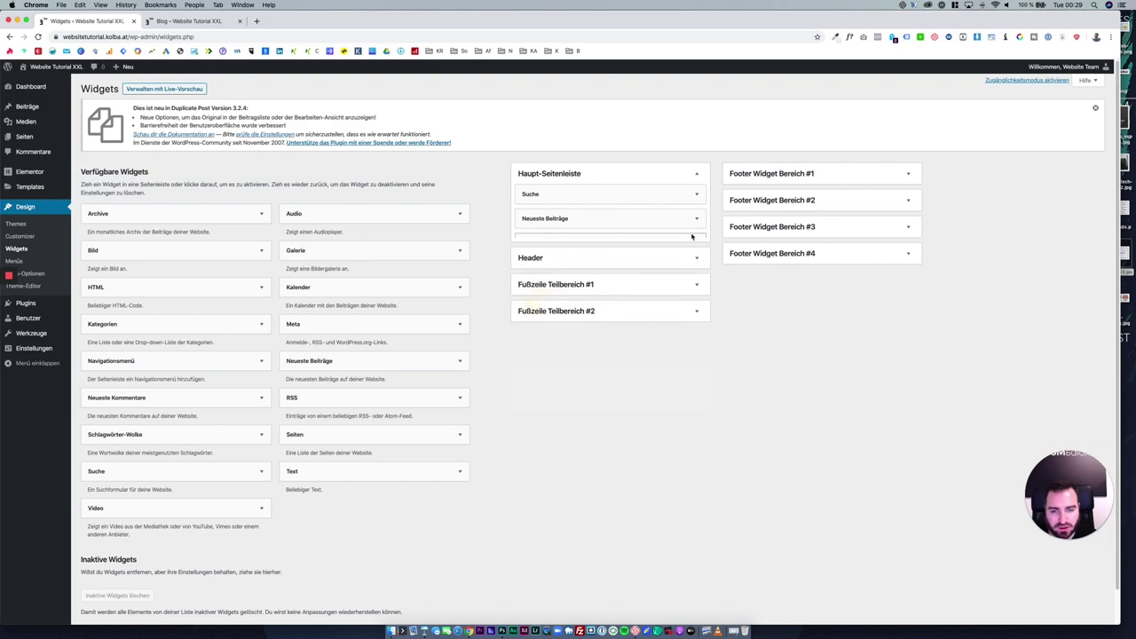
{"action": "left_click", "coordinate": [696, 219]}
{"action": "left_click", "coordinate": [533, 300]}
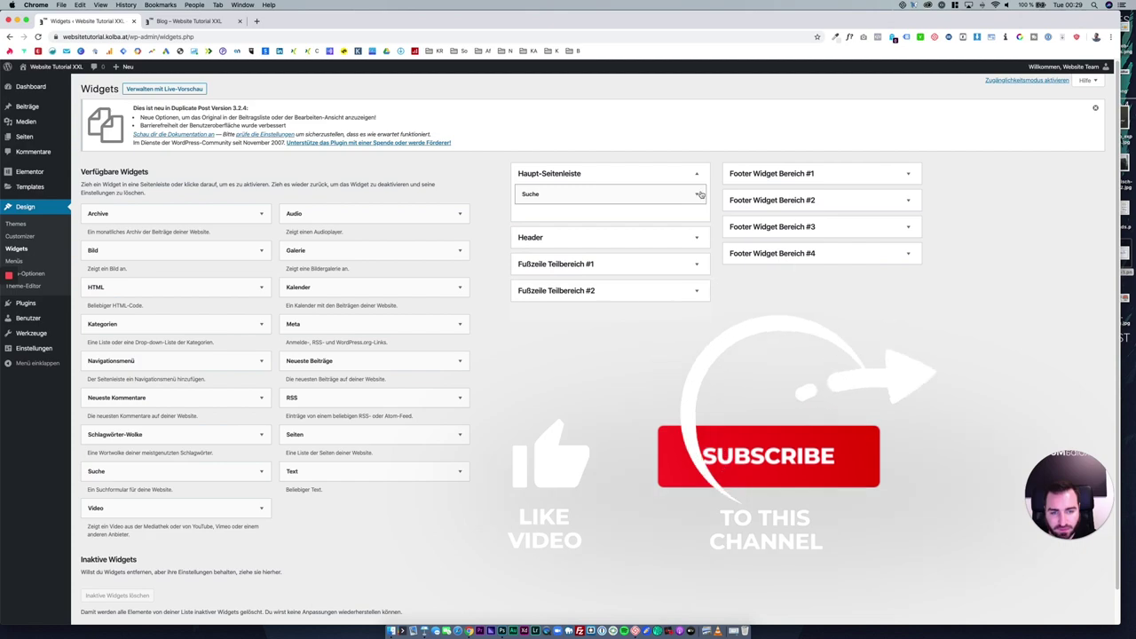
Title the remaining Suche widget "Nach was suchst du?".
{"action": "left_click", "coordinate": [697, 194]}
{"action": "left_click", "coordinate": [698, 194]}
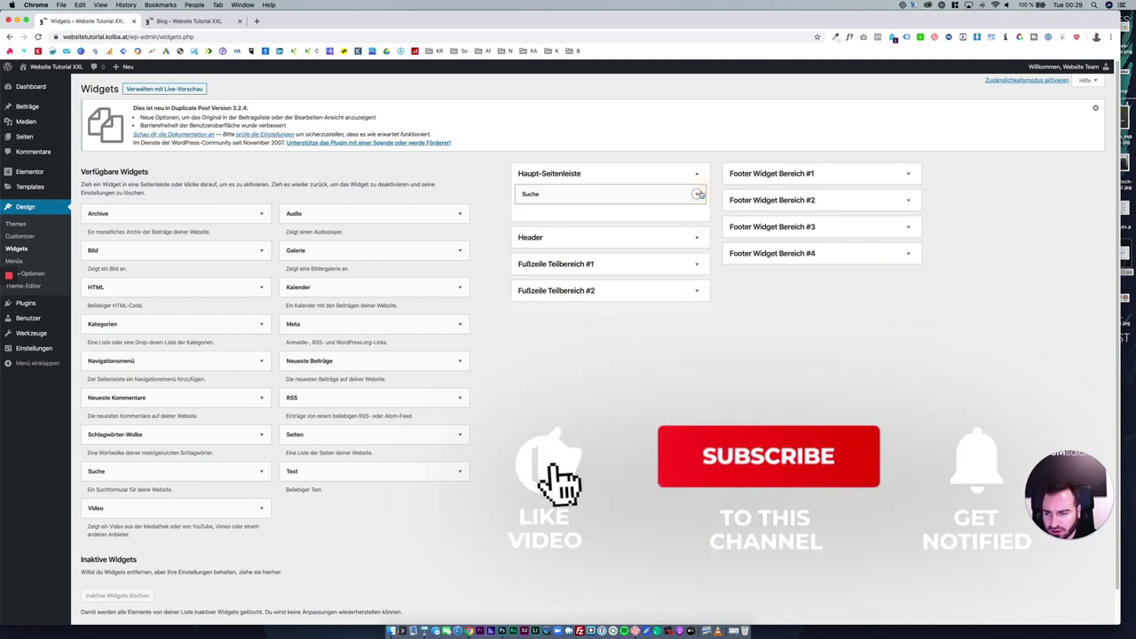
{"action": "left_click", "coordinate": [697, 193]}
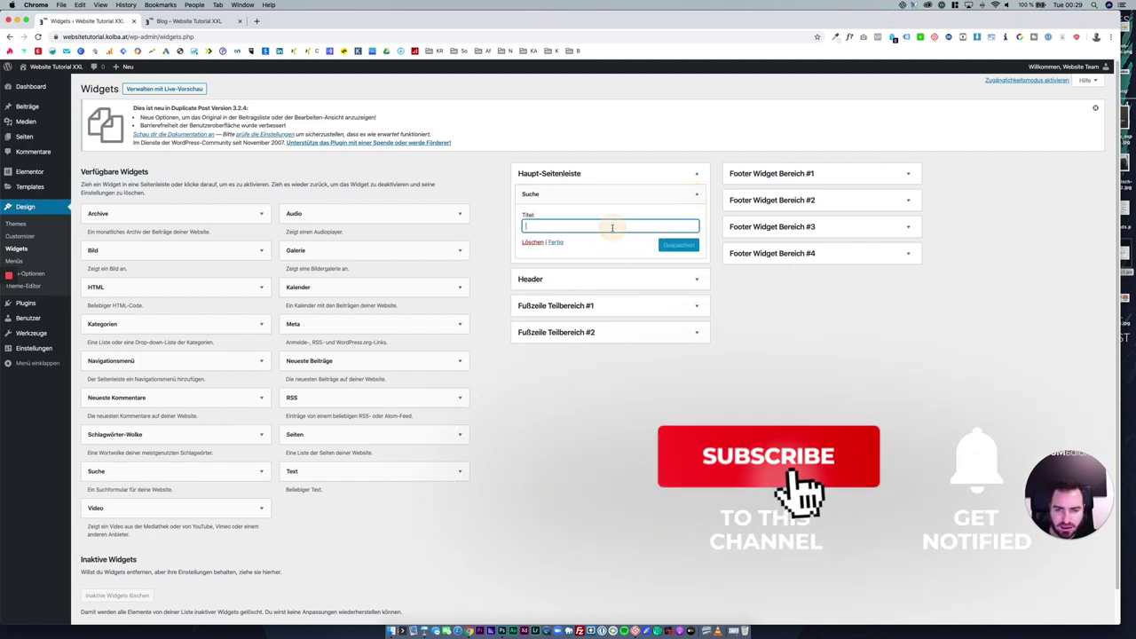
{"action": "type", "text": "N"}
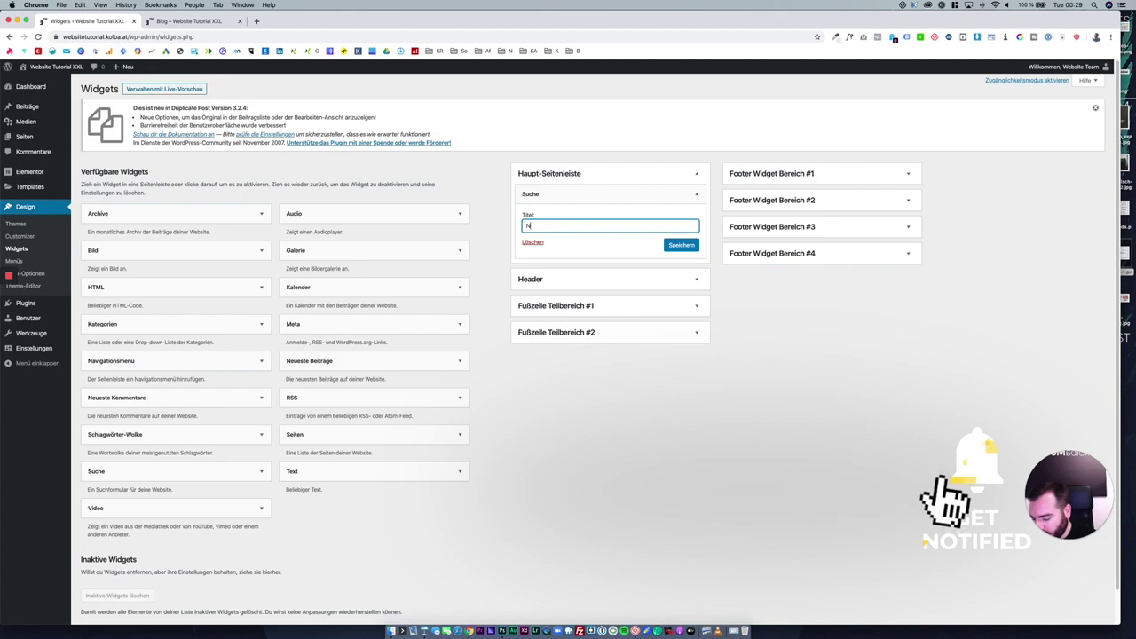
{"action": "type", "text": "ach was suchst du?"}
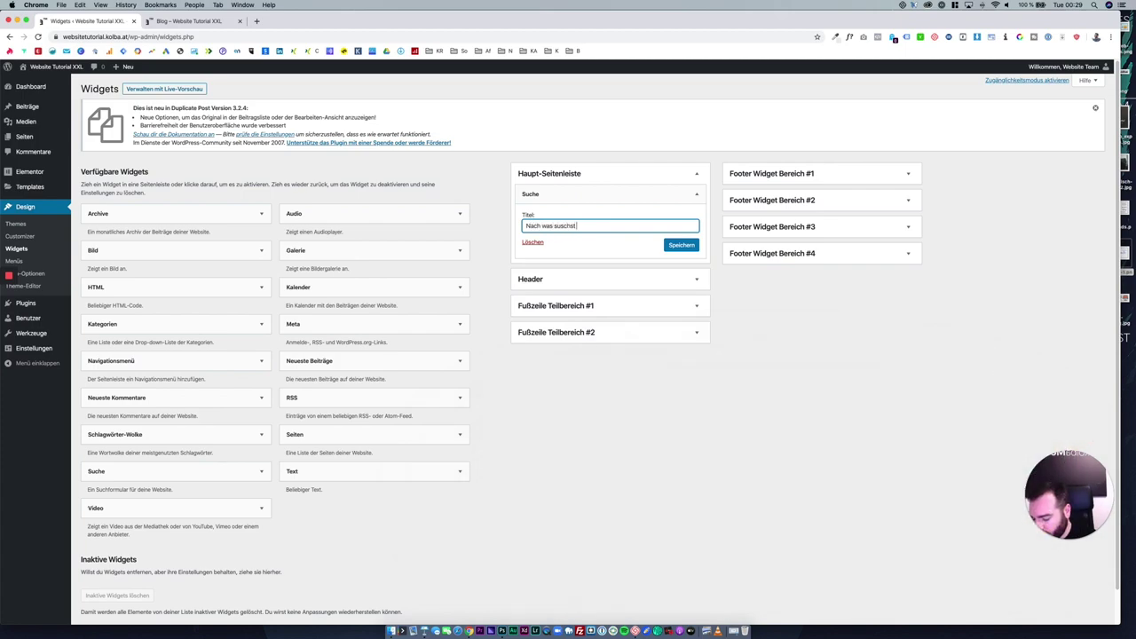
{"action": "left_click", "coordinate": [575, 226]}
{"action": "key", "text": "BackSpace"}
{"action": "key", "text": "BackSpace"}
{"action": "key", "text": "BackSpace"}
{"action": "key", "text": "BackSpace"}
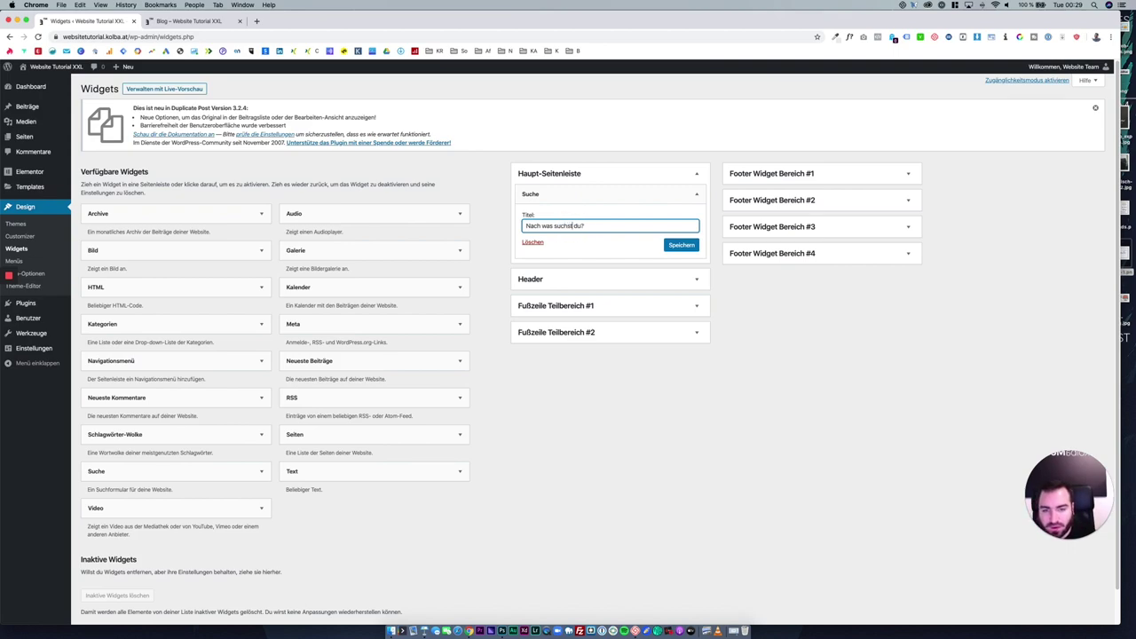
{"action": "left_click", "coordinate": [720, 387]}
{"action": "left_click", "coordinate": [646, 196]}
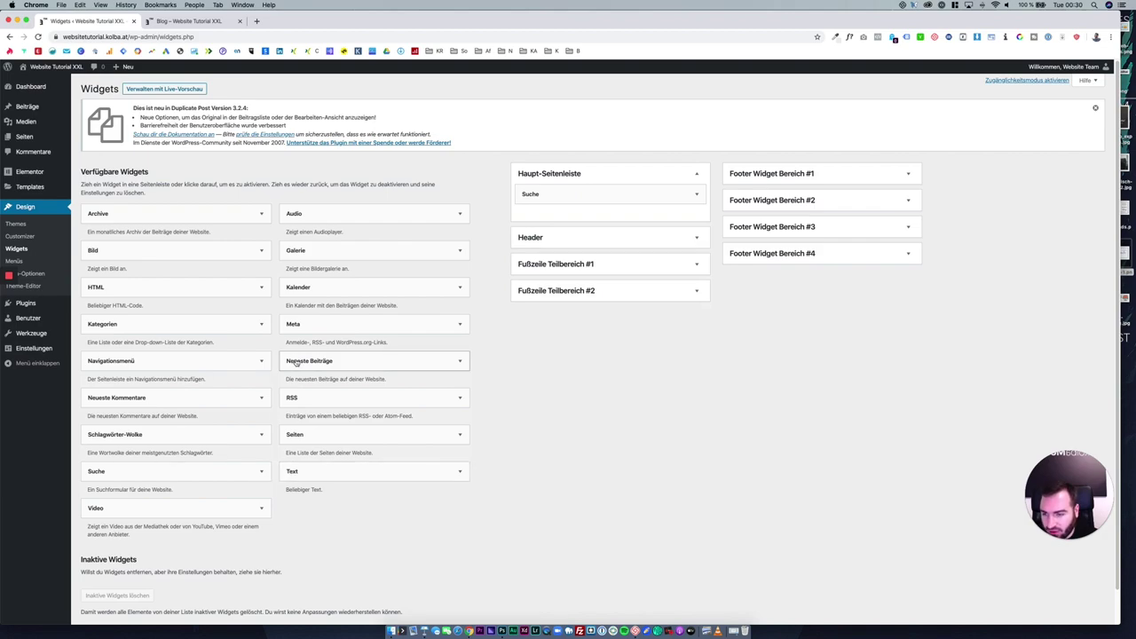
{"action": "left_click", "coordinate": [248, 325]}
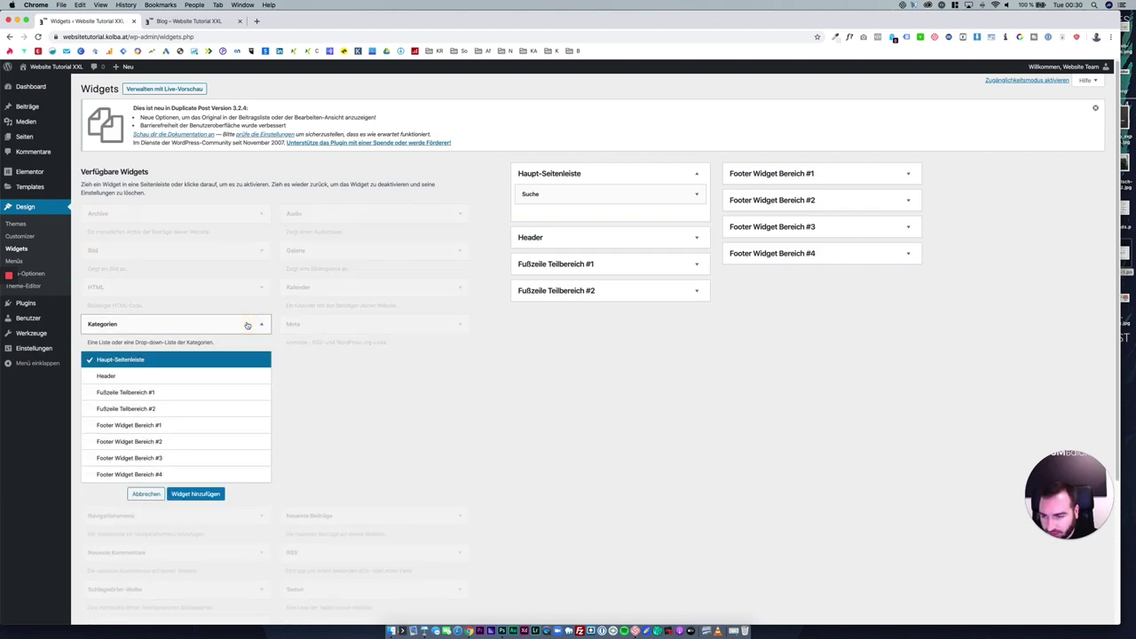
Add a Kategorien widget titled "Blog Kategorien" with post counts and hierarchy, and save it.
{"action": "mouse_move", "coordinate": [157, 330]}
{"action": "left_mouse_down"}
{"action": "mouse_move", "coordinate": [406, 300]}
{"action": "mouse_move", "coordinate": [570, 198]}
{"action": "mouse_move", "coordinate": [147, 347]}
{"action": "left_mouse_up"}
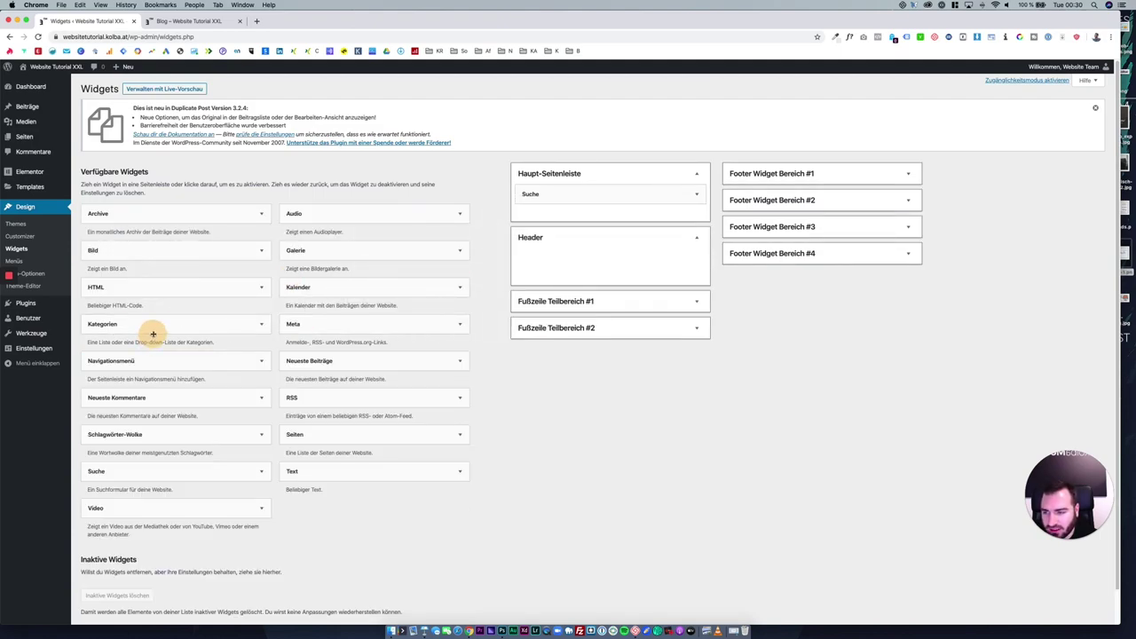
{"action": "left_click", "coordinate": [154, 330]}
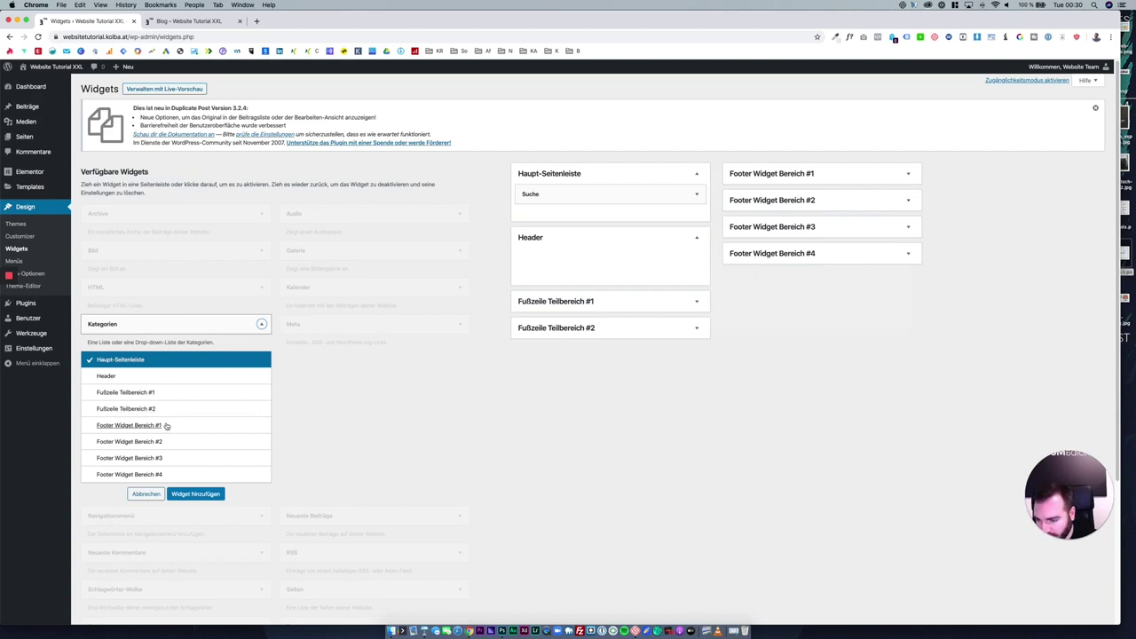
{"action": "scroll", "coordinate": [153, 407], "scroll_direction": "down", "scroll_amount": 1}
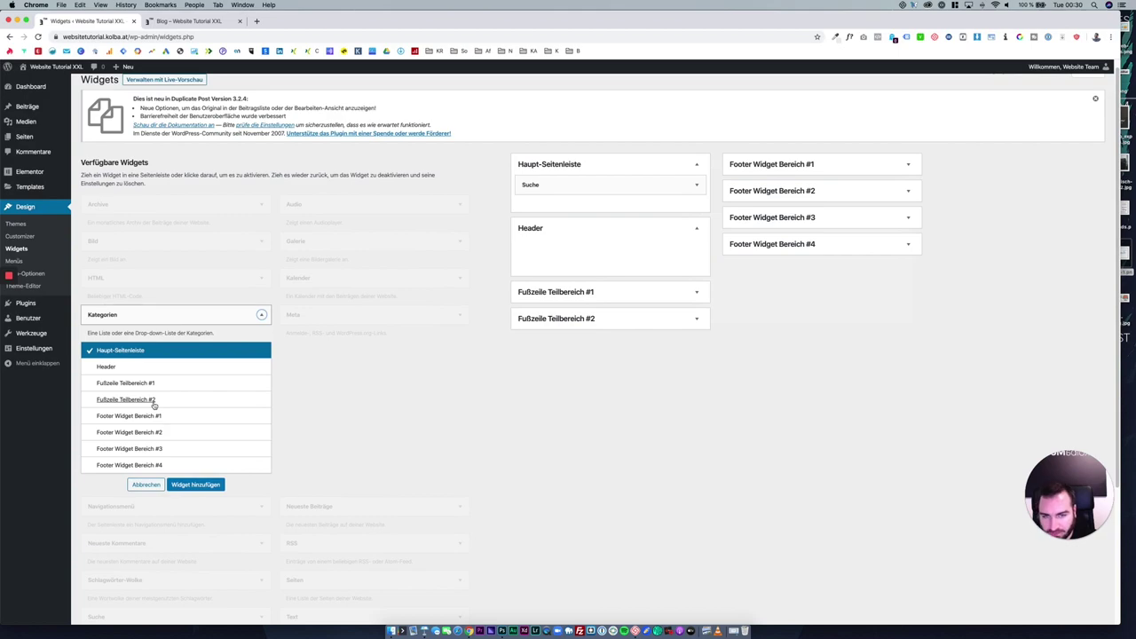
{"action": "left_click", "coordinate": [195, 484]}
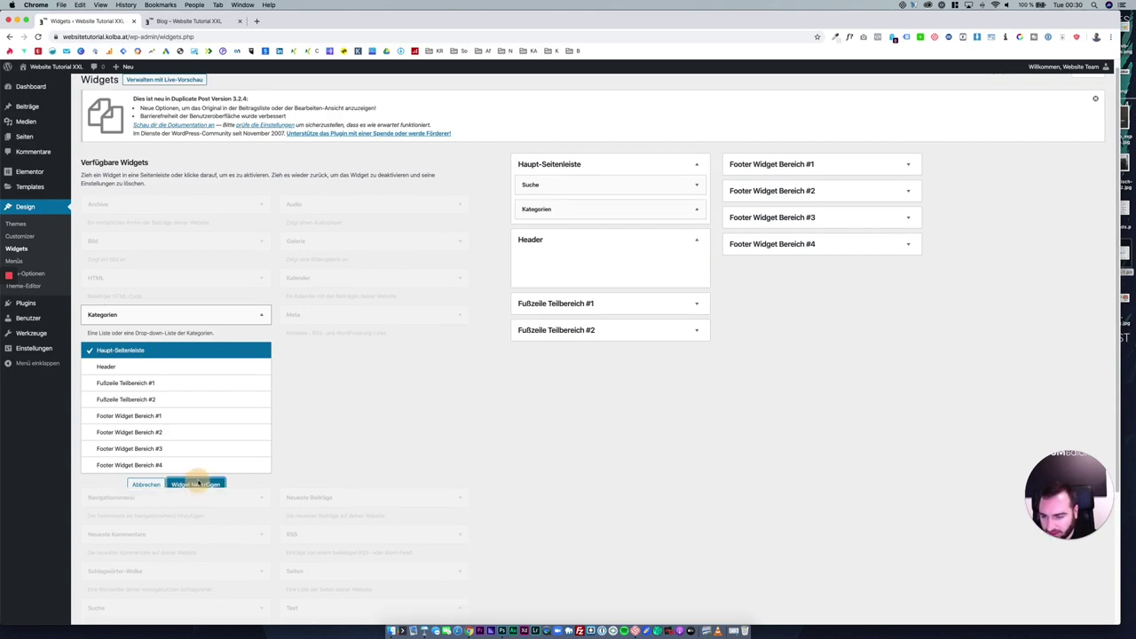
{"action": "left_click", "coordinate": [630, 243]}
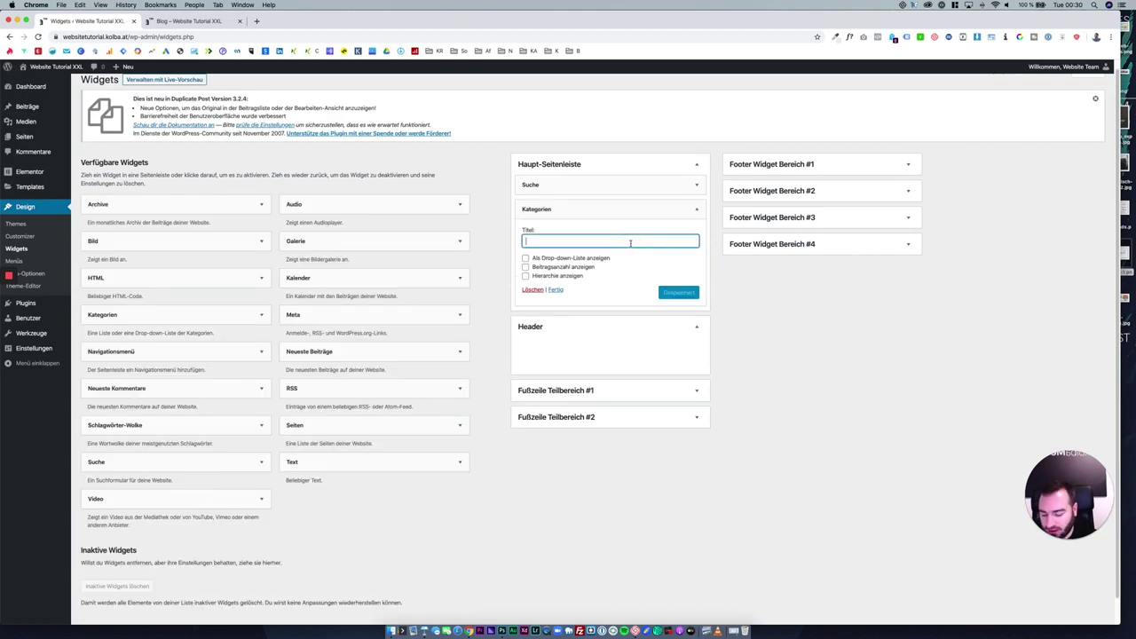
{"action": "type", "text": "Blog Kategorien"}
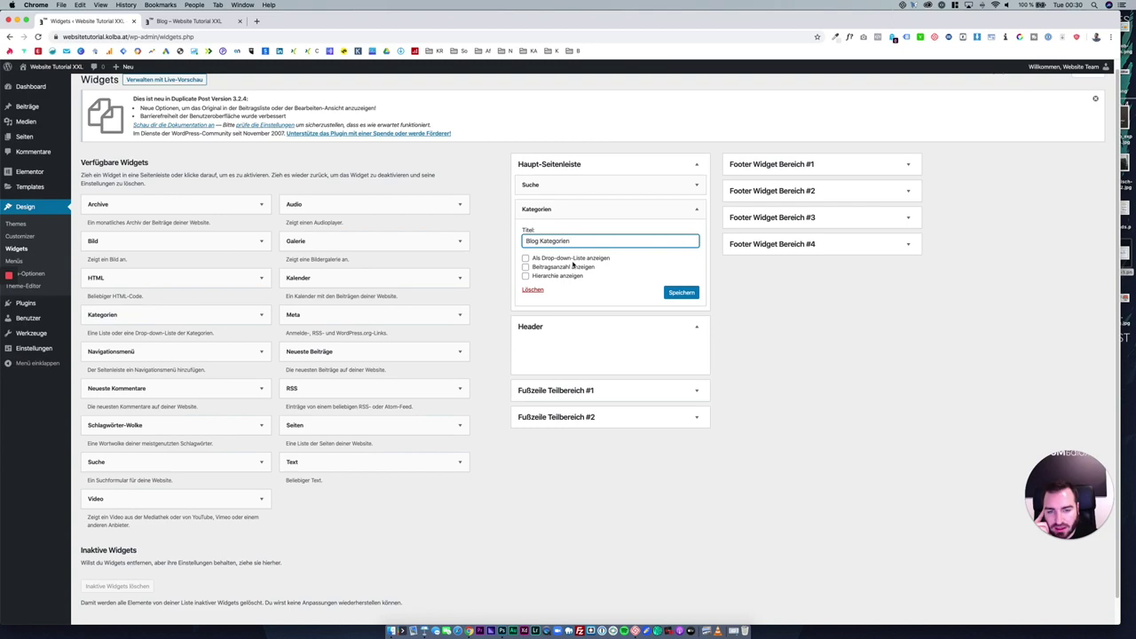
{"action": "left_click", "coordinate": [572, 266]}
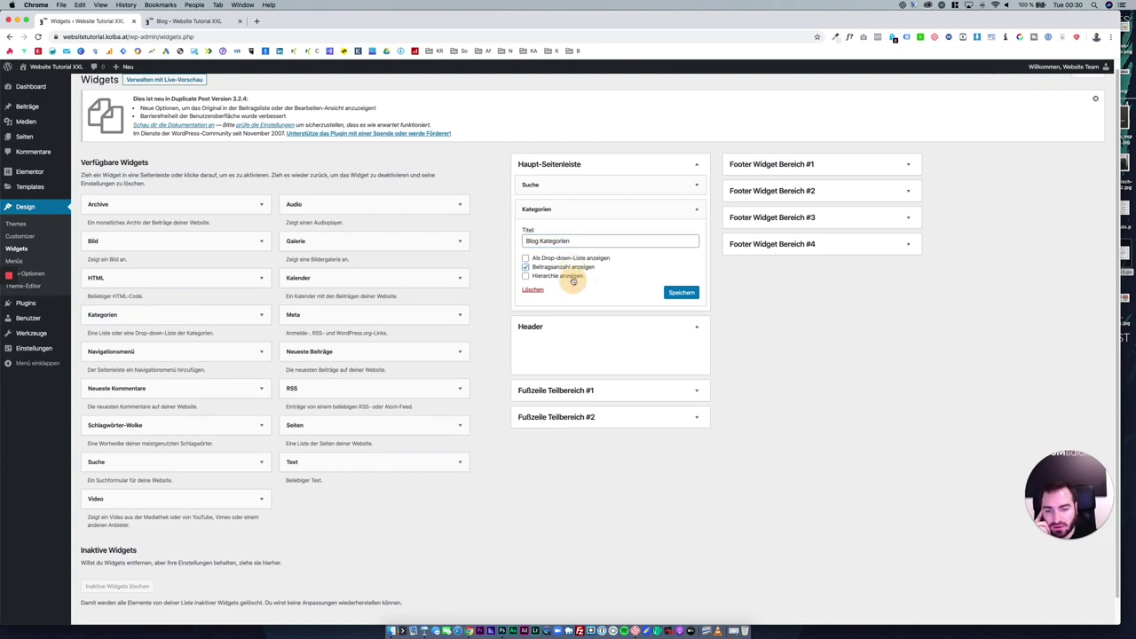
{"action": "left_click", "coordinate": [568, 276]}
{"action": "left_click", "coordinate": [681, 298]}
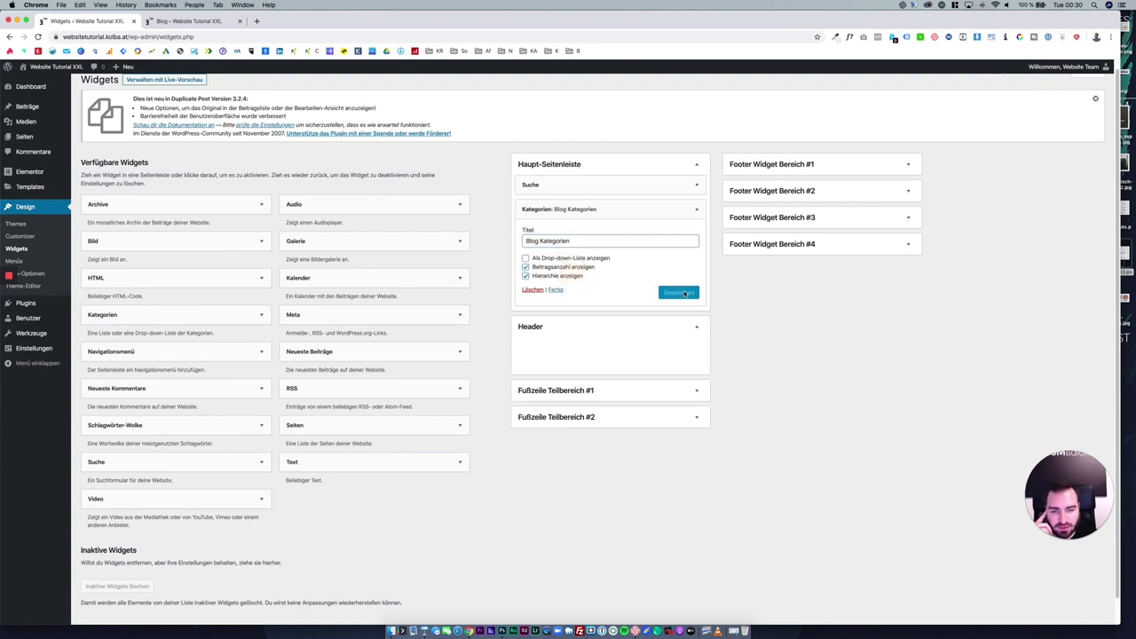
Save the Suche widget's title and switch to the live blog tab.
{"action": "left_click", "coordinate": [598, 184]}
{"action": "left_click", "coordinate": [689, 238]}
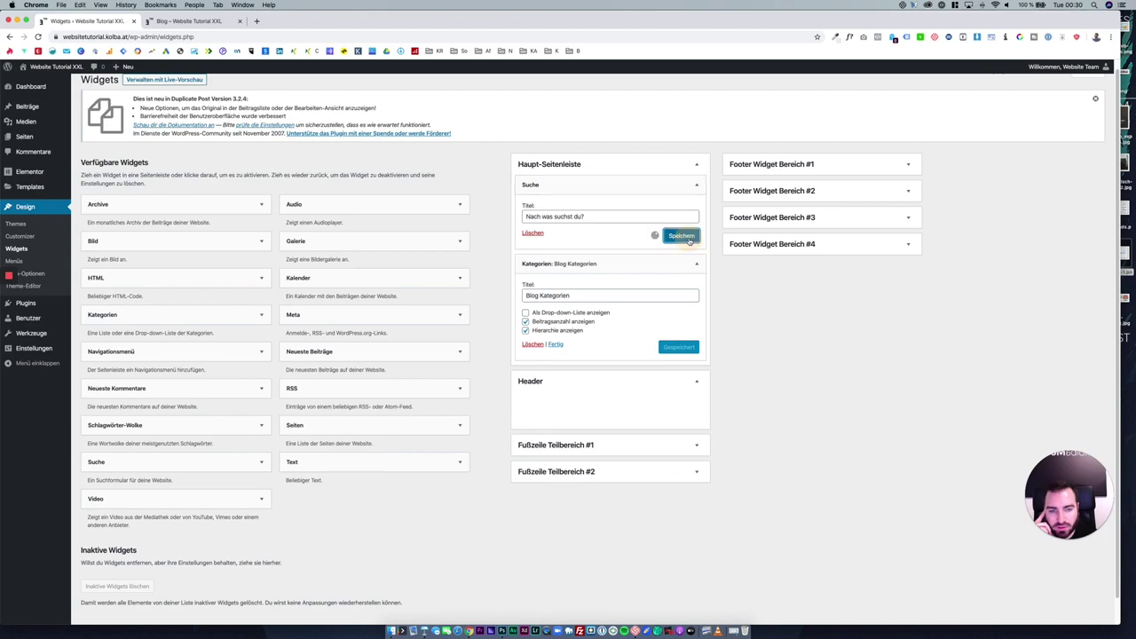
{"action": "left_click", "coordinate": [185, 25]}
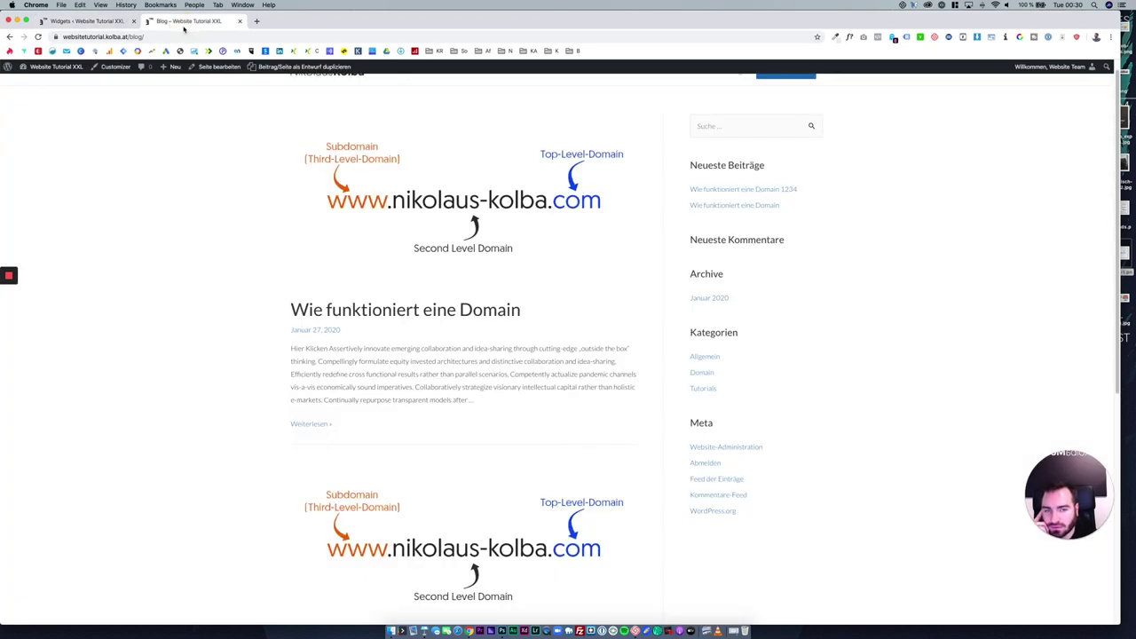
Reload the blog to check the new search and Blog Kategorien widgets and footer, then return to Widgets.
{"action": "left_click", "coordinate": [38, 36]}
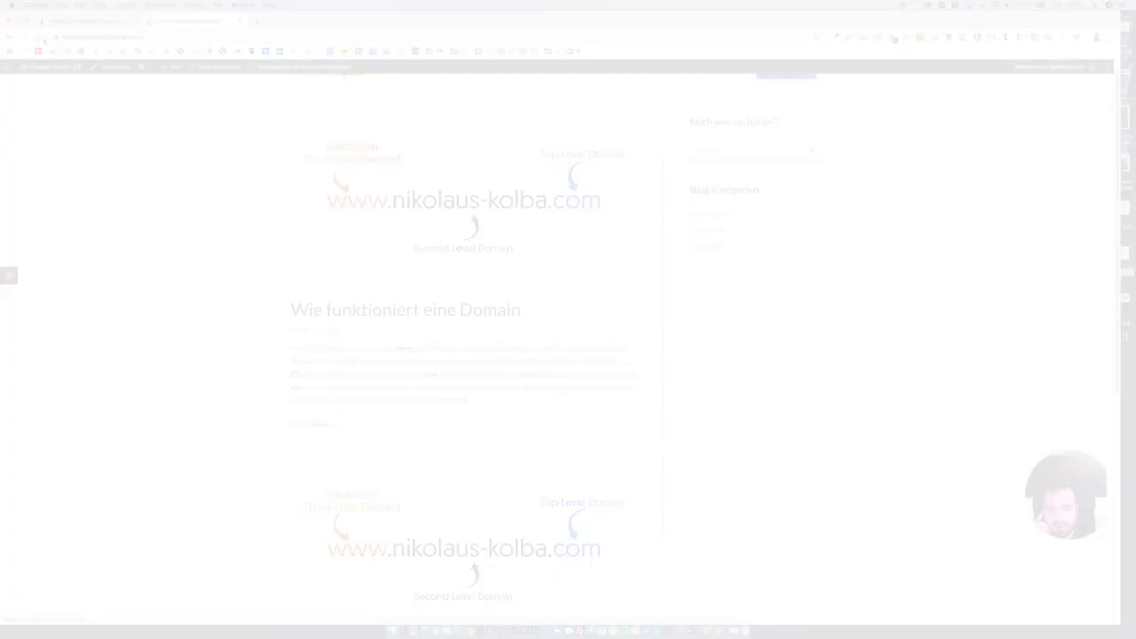
{"action": "left_click_drag", "start_coordinate": [691, 166], "coordinate": [963, 455]}
{"action": "left_click", "coordinate": [963, 455]}
{"action": "scroll", "coordinate": [963, 456], "scroll_direction": "down", "scroll_amount": 5}
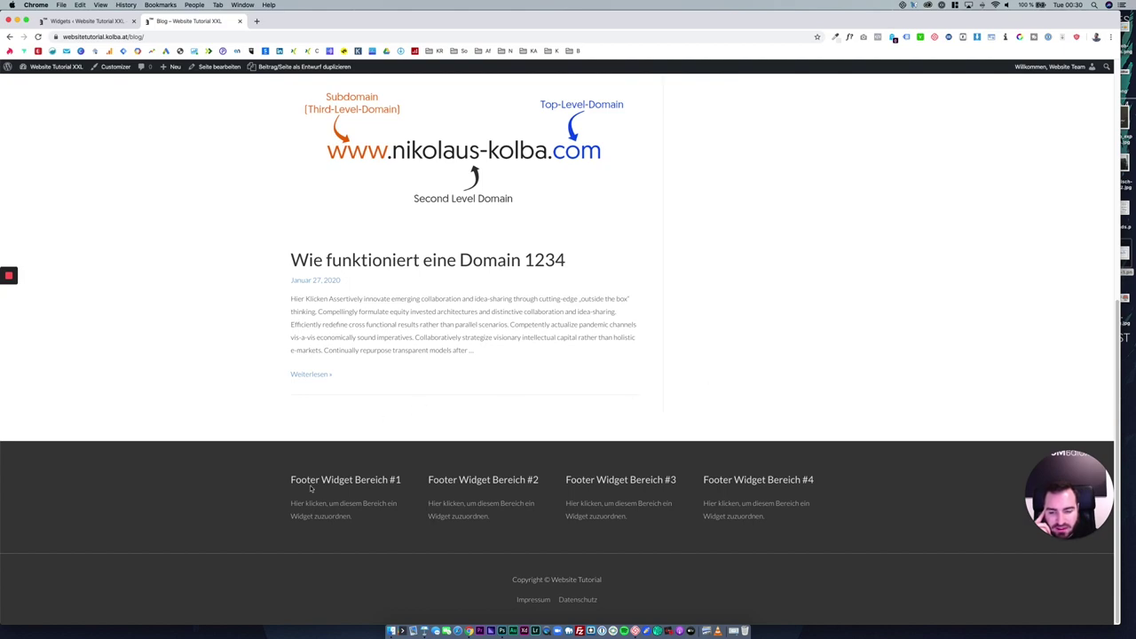
{"action": "left_click_drag", "start_coordinate": [286, 470], "coordinate": [772, 521]}
{"action": "left_click", "coordinate": [772, 522]}
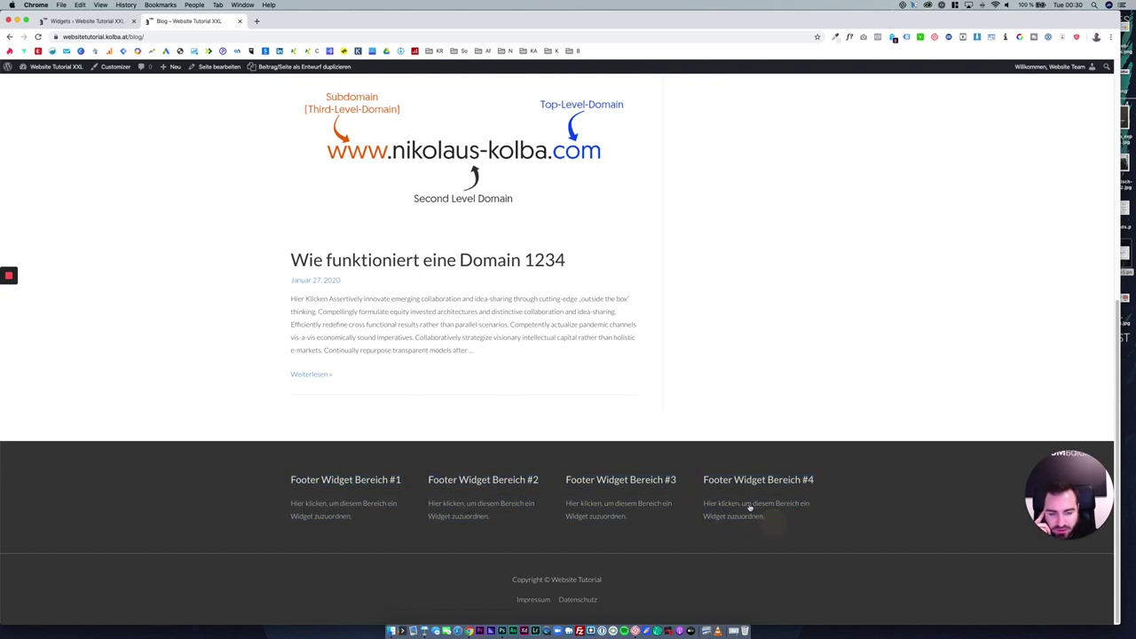
{"action": "left_click", "coordinate": [111, 20]}
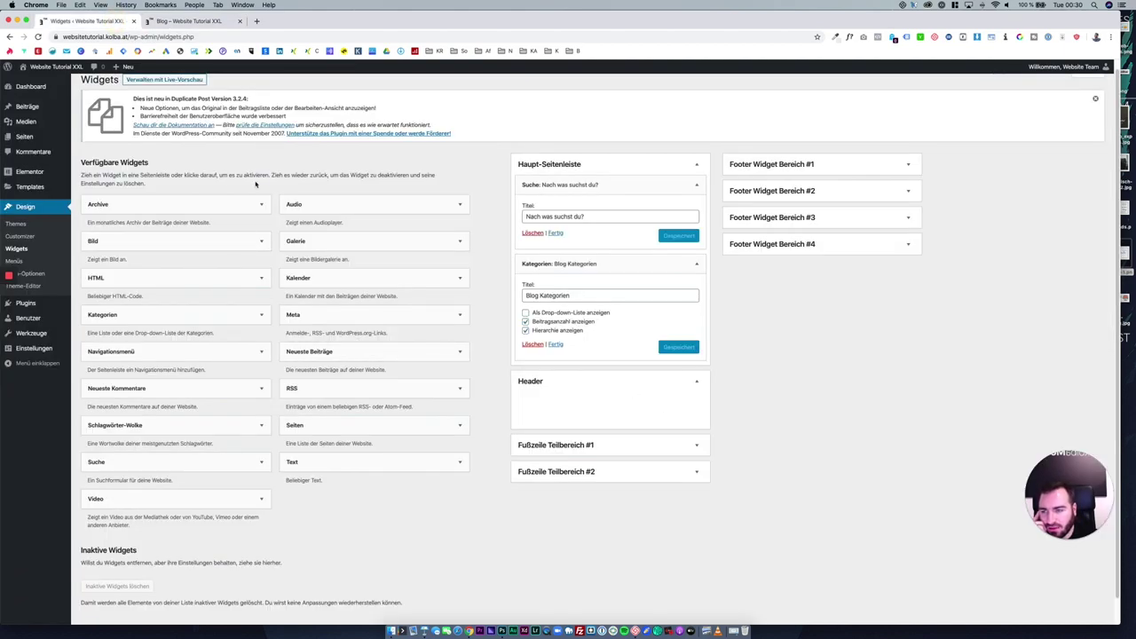
Collapse Haupt-Seitenleiste and Header, and toggle the Fußzeile Teilbereich and Footer Widget Bereich #1 areas.
{"action": "left_click", "coordinate": [657, 166]}
{"action": "left_click", "coordinate": [659, 191]}
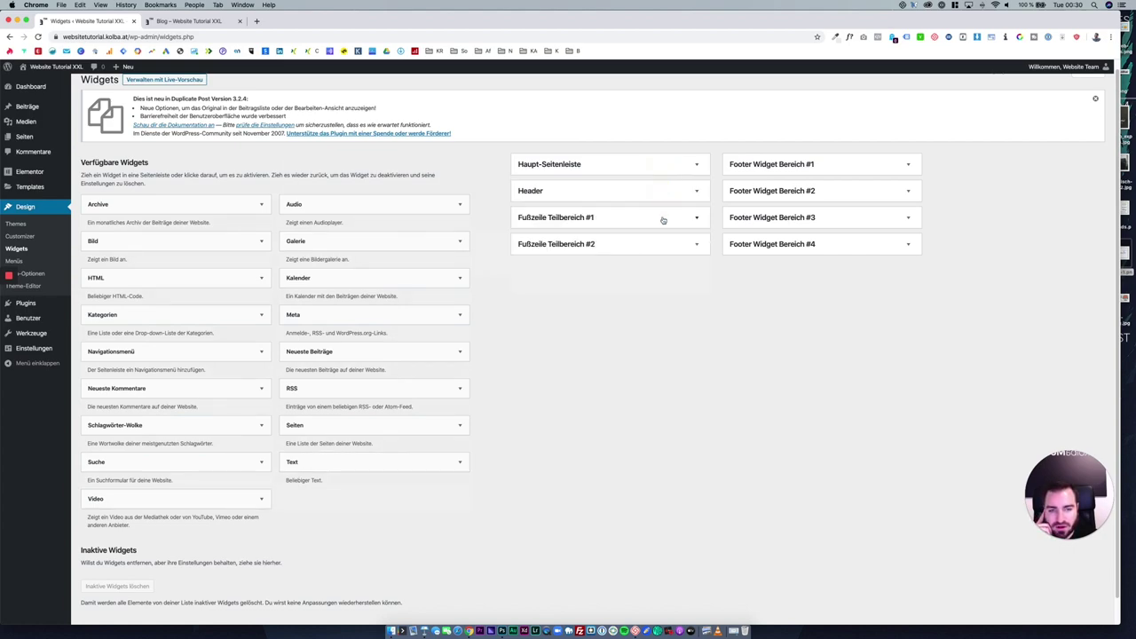
{"action": "left_click", "coordinate": [663, 220]}
{"action": "left_click", "coordinate": [680, 284]}
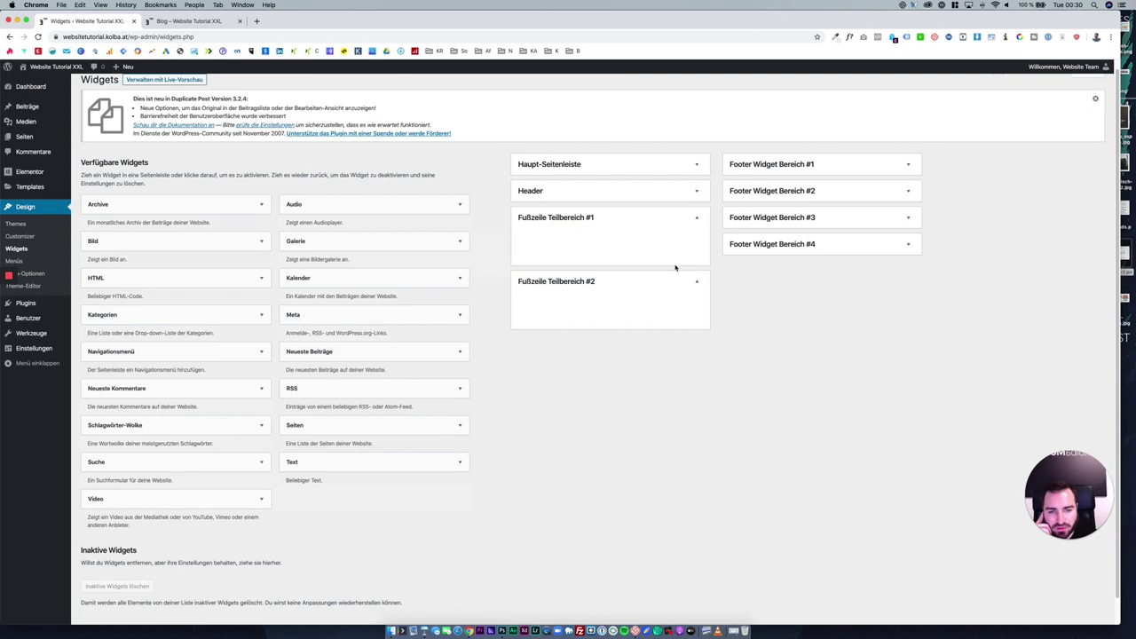
{"action": "left_click", "coordinate": [658, 221]}
{"action": "left_click", "coordinate": [668, 244]}
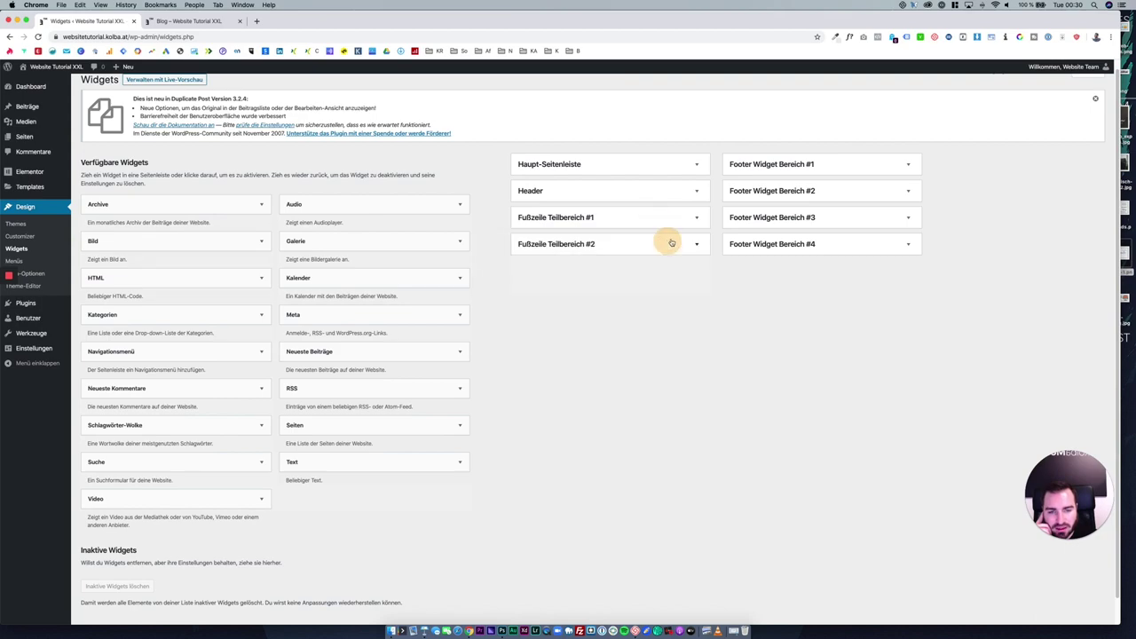
{"action": "left_click", "coordinate": [791, 166]}
{"action": "left_click", "coordinate": [791, 166]}
Compare the blog's Footer Widget Bereich #1 heading, then toggle Header and Fußzeile Teilbereich #1 closed.
{"action": "left_click", "coordinate": [188, 21]}
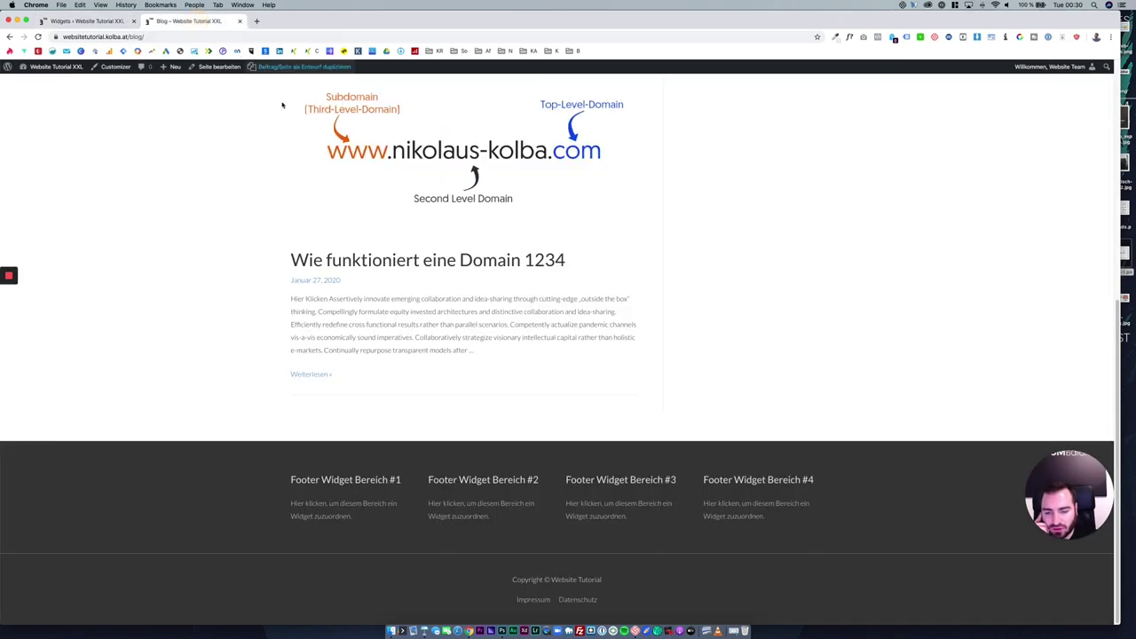
{"action": "left_click_drag", "start_coordinate": [293, 478], "coordinate": [401, 479]}
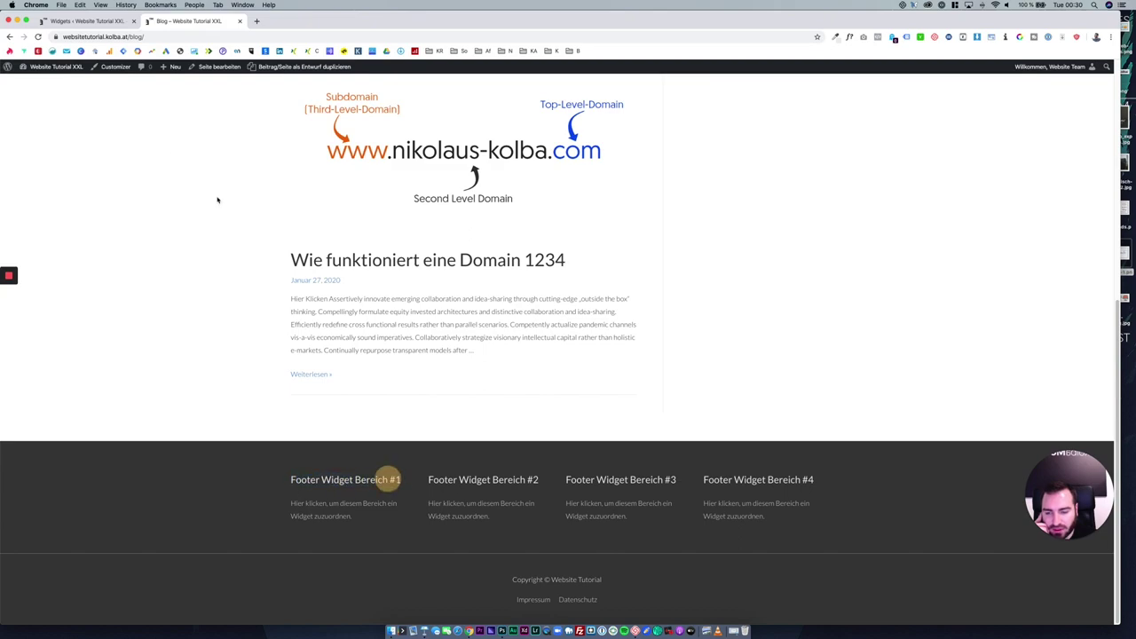
{"action": "left_click", "coordinate": [122, 22]}
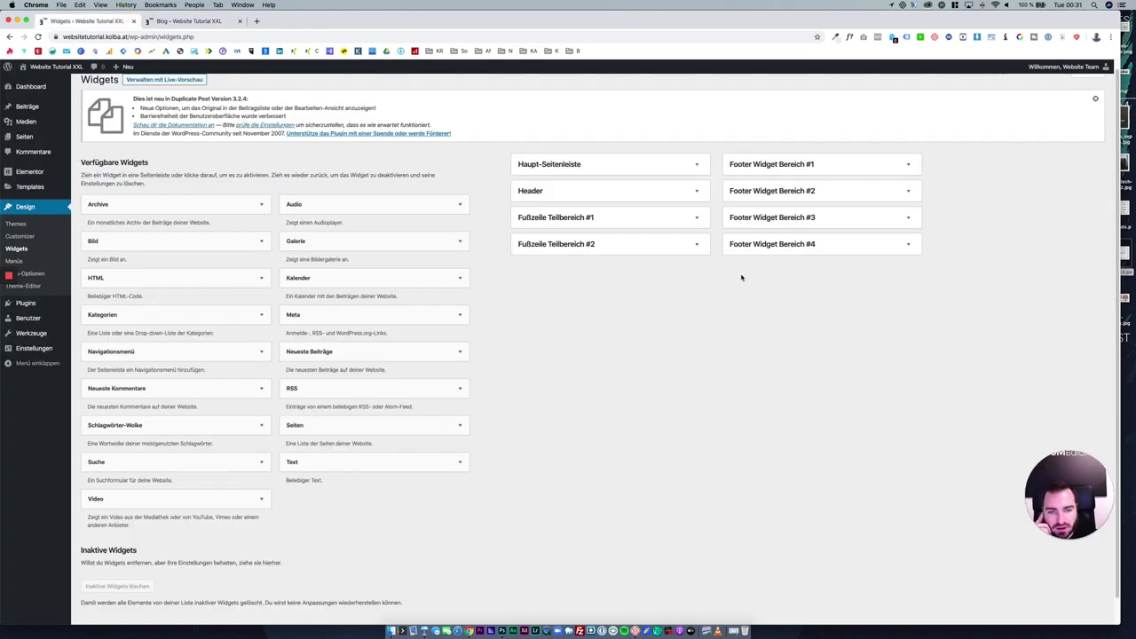
{"action": "left_click", "coordinate": [557, 192]}
{"action": "left_click", "coordinate": [557, 192]}
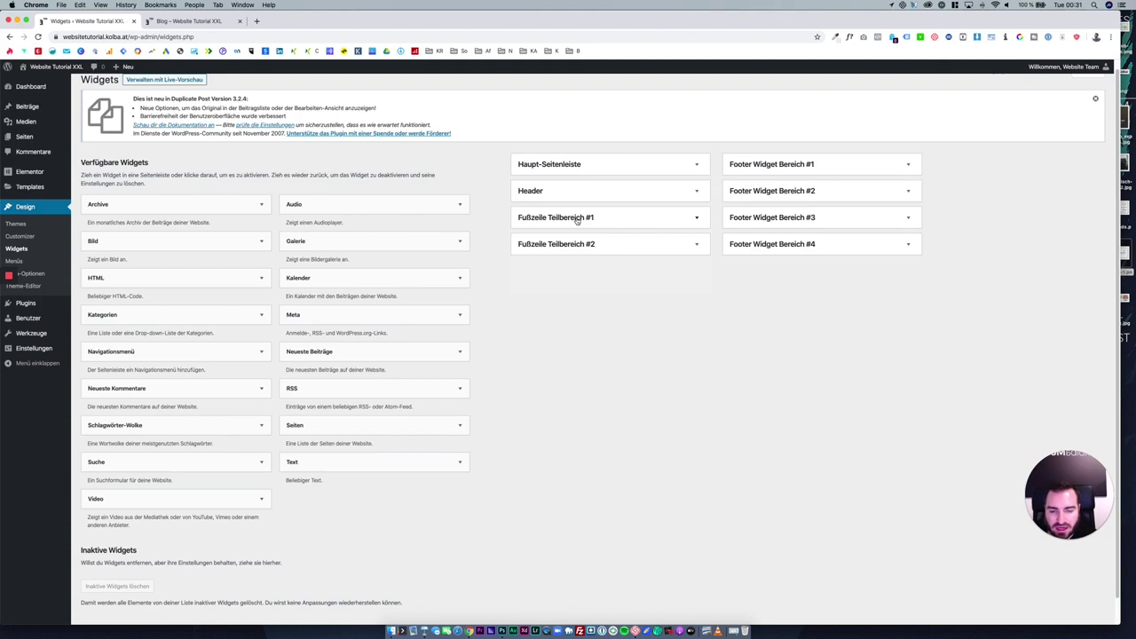
{"action": "left_click", "coordinate": [577, 219]}
{"action": "left_click", "coordinate": [577, 218]}
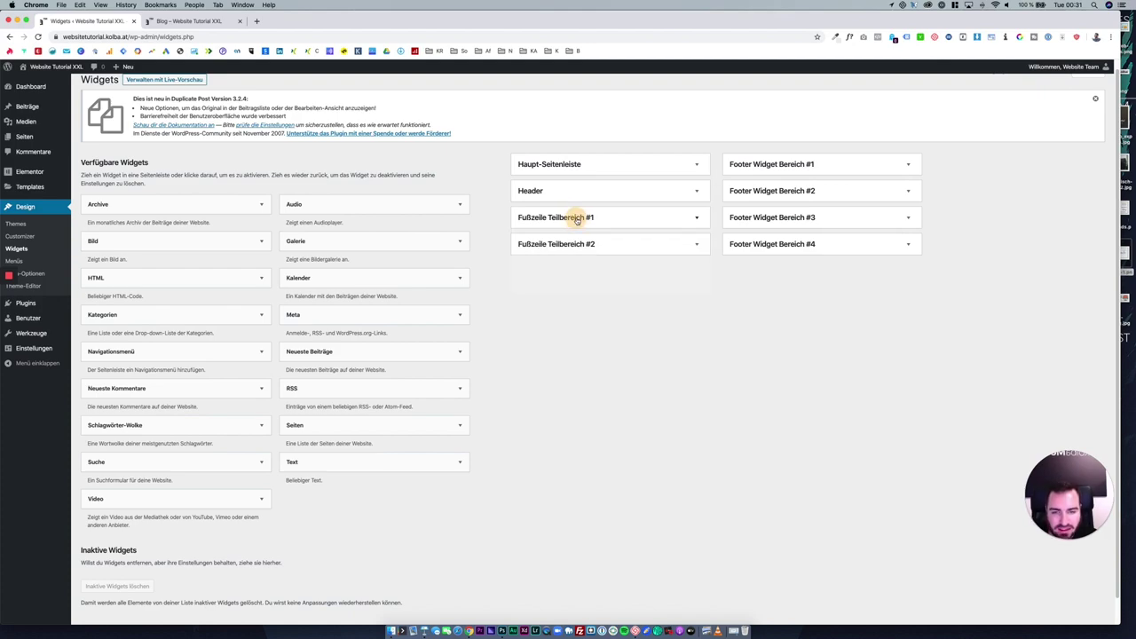
{"action": "left_click", "coordinate": [195, 20]}
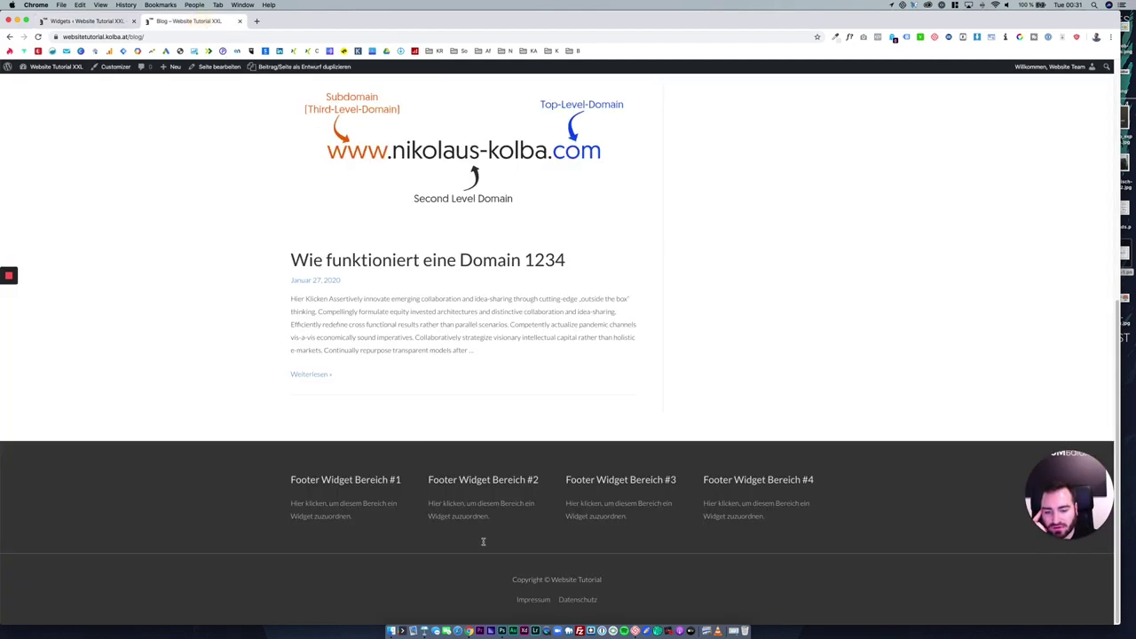
Scroll the blog down to its four empty footer areas, then return to the Widgets page.
{"action": "left_click", "coordinate": [89, 20]}
{"action": "left_click", "coordinate": [195, 20]}
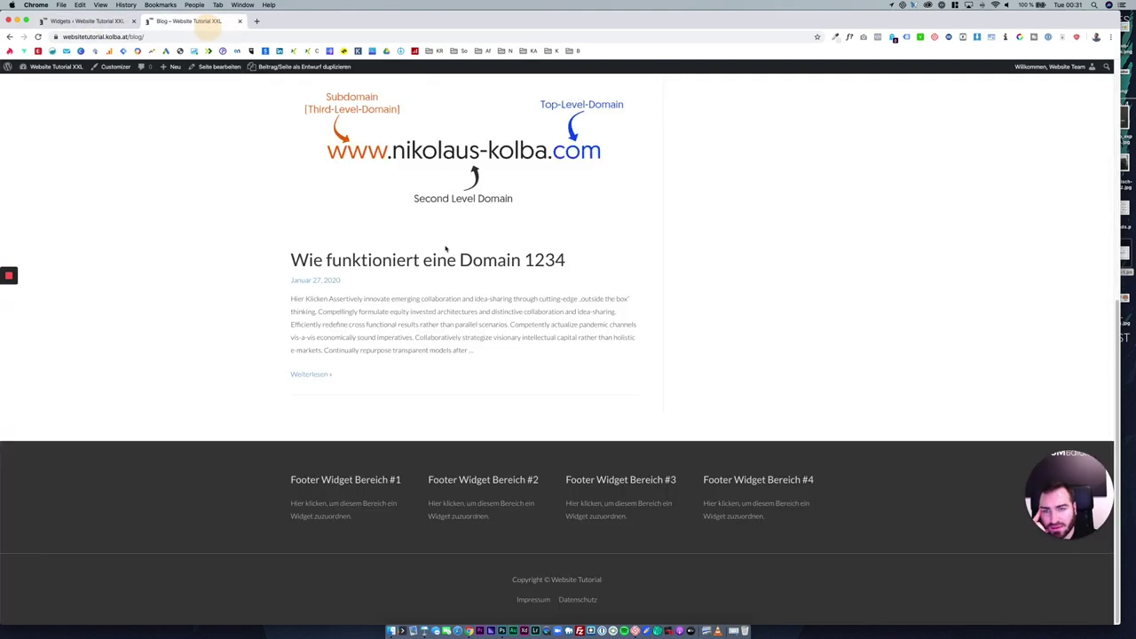
{"action": "scroll", "coordinate": [446, 248], "scroll_direction": "up", "scroll_amount": 10}
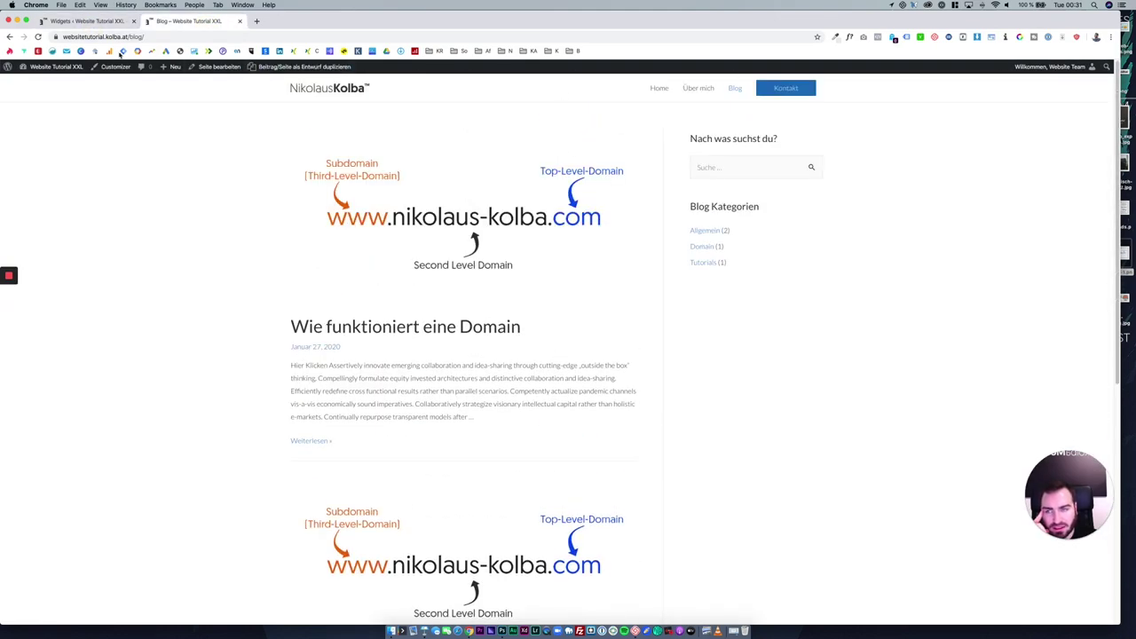
{"action": "scroll", "coordinate": [277, 329], "scroll_direction": "down", "scroll_amount": 5}
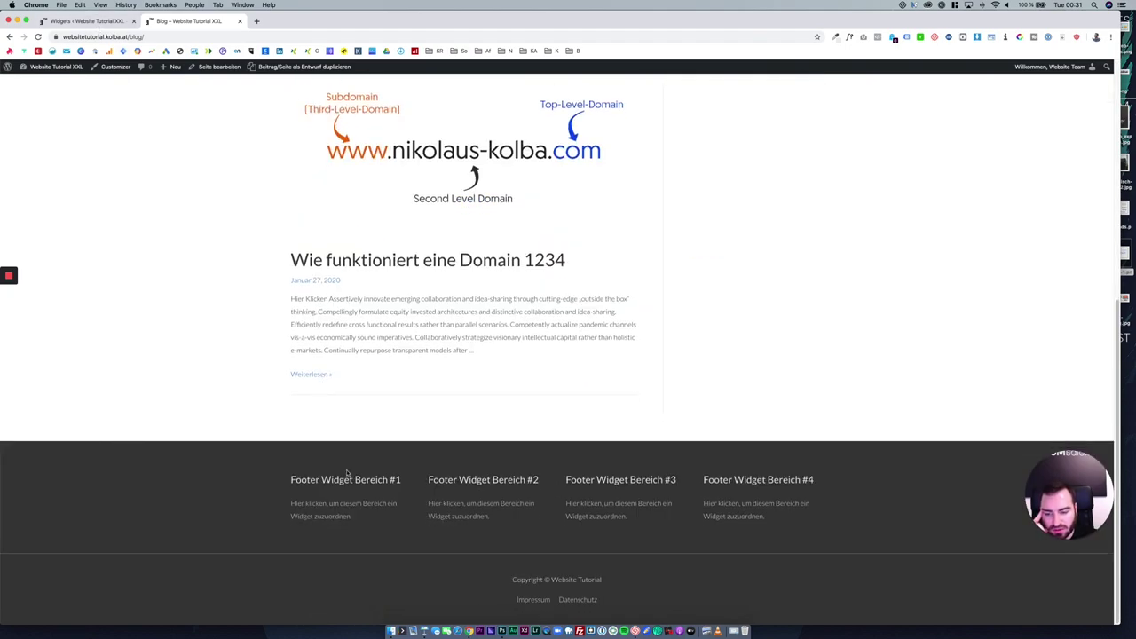
{"action": "left_click", "coordinate": [108, 20]}
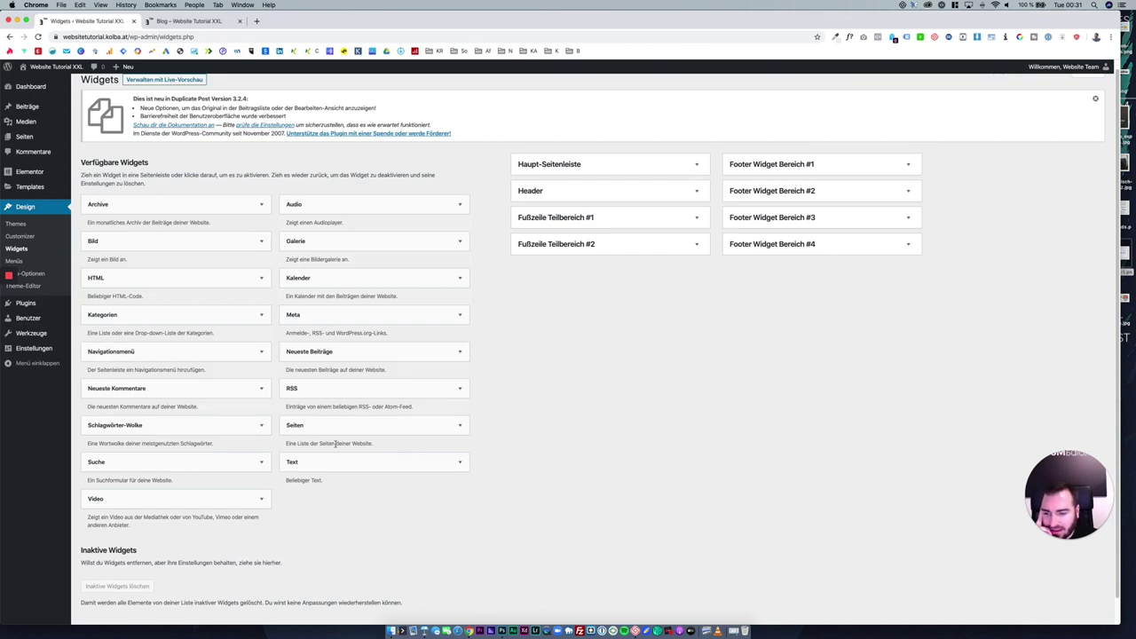
Drop a Text widget titled "Über mich" with a short self-introduction into Footer Widget Bereich #1.
{"action": "left_click_drag", "start_coordinate": [351, 454], "coordinate": [796, 174]}
{"action": "left_click", "coordinate": [788, 214]}
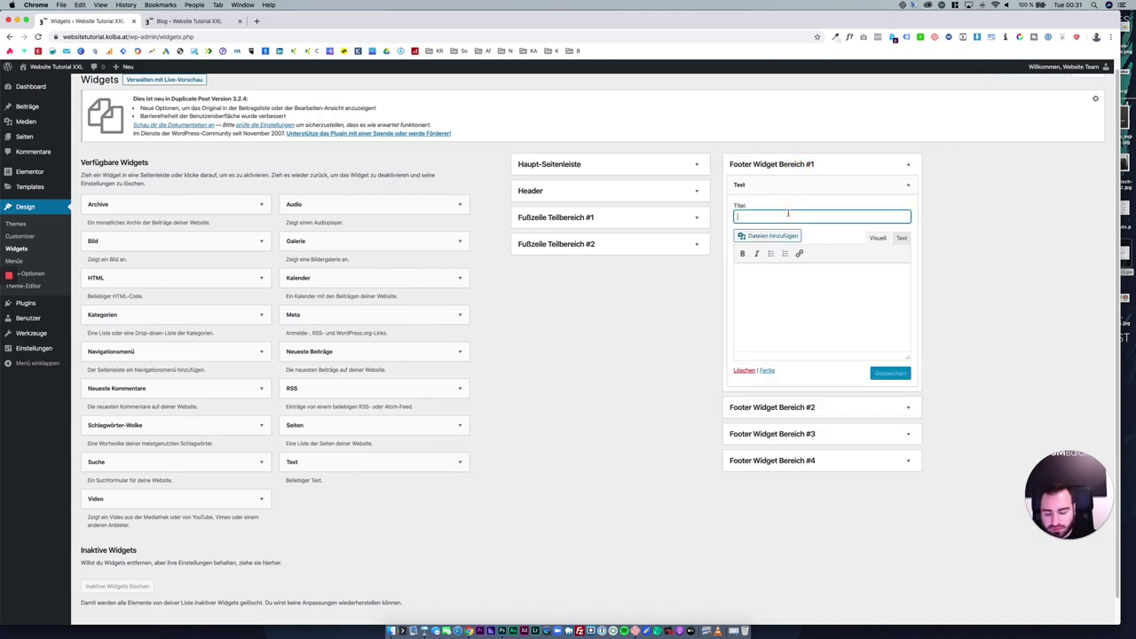
{"action": "type", "text": "Über mich"}
{"action": "key", "text": "Tab"}
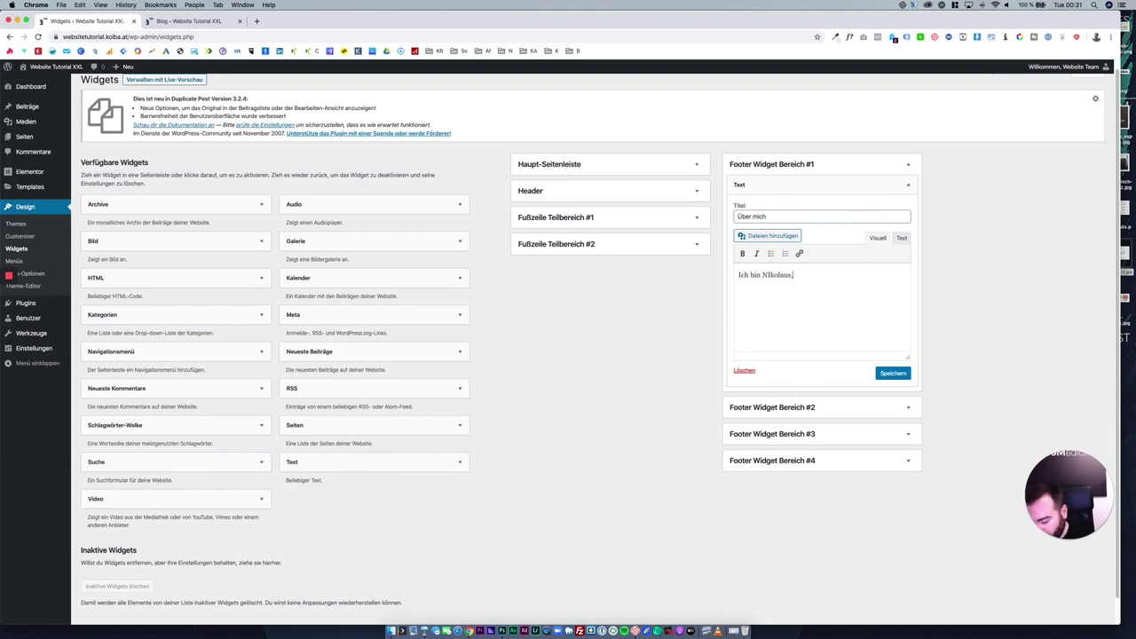
{"action": "type", "text": "baue gerne Webseiten"}
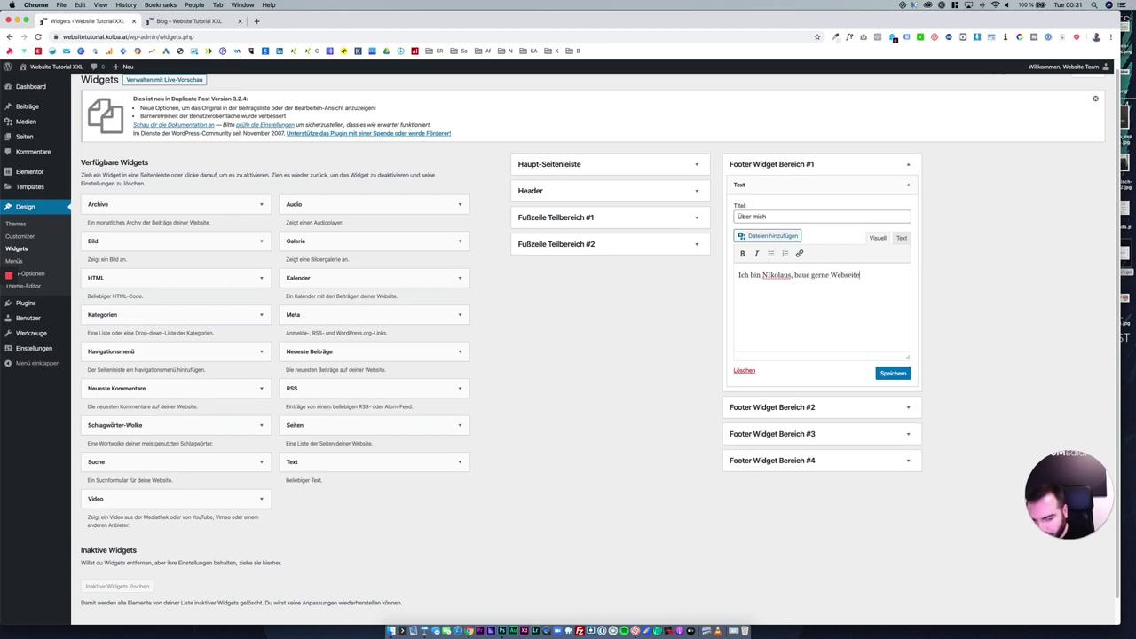
{"action": "left_click", "coordinate": [848, 188]}
{"action": "left_click", "coordinate": [768, 233]}
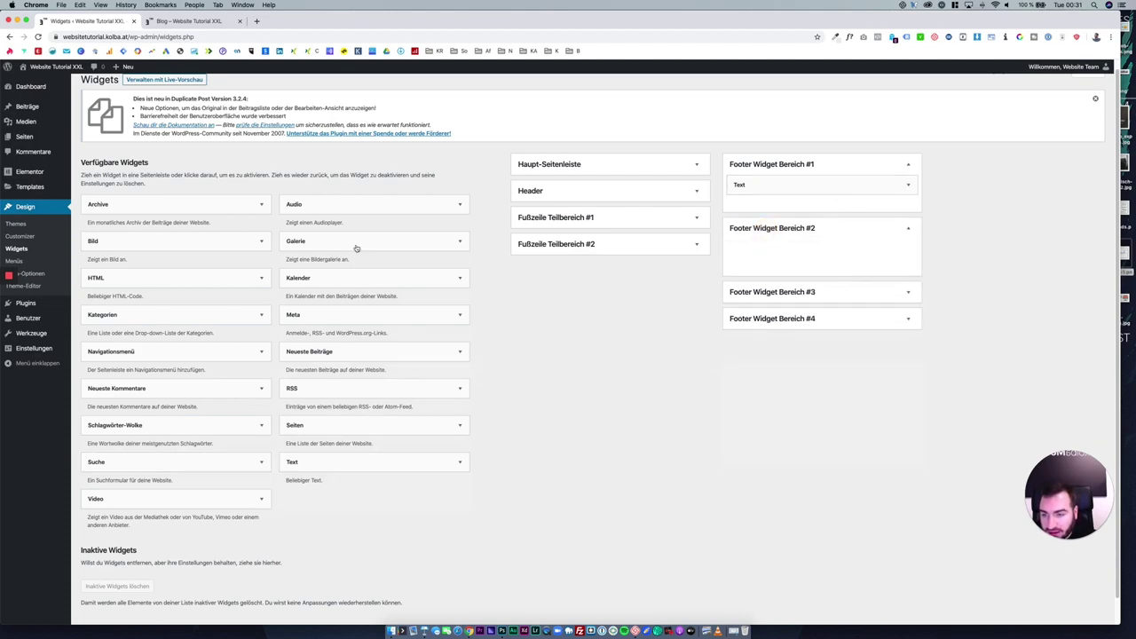
Add a Bild widget titled 'Ich bei der Arbeit' with the photo of the man phoning at his desk.
{"action": "left_click_drag", "start_coordinate": [126, 244], "coordinate": [760, 249]}
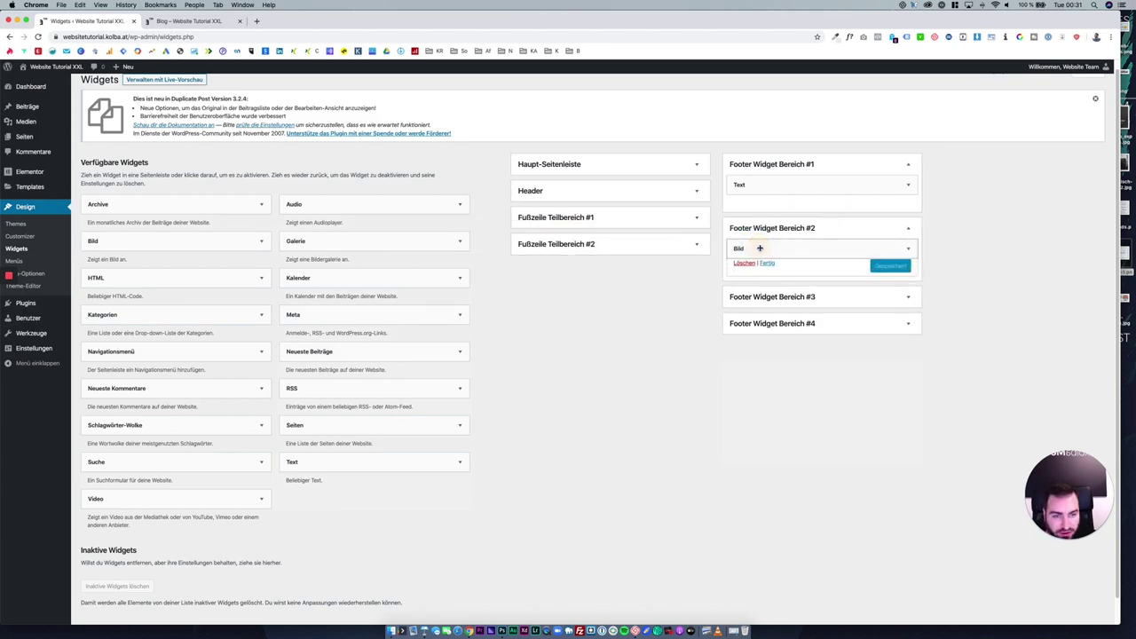
{"action": "left_click", "coordinate": [788, 298]}
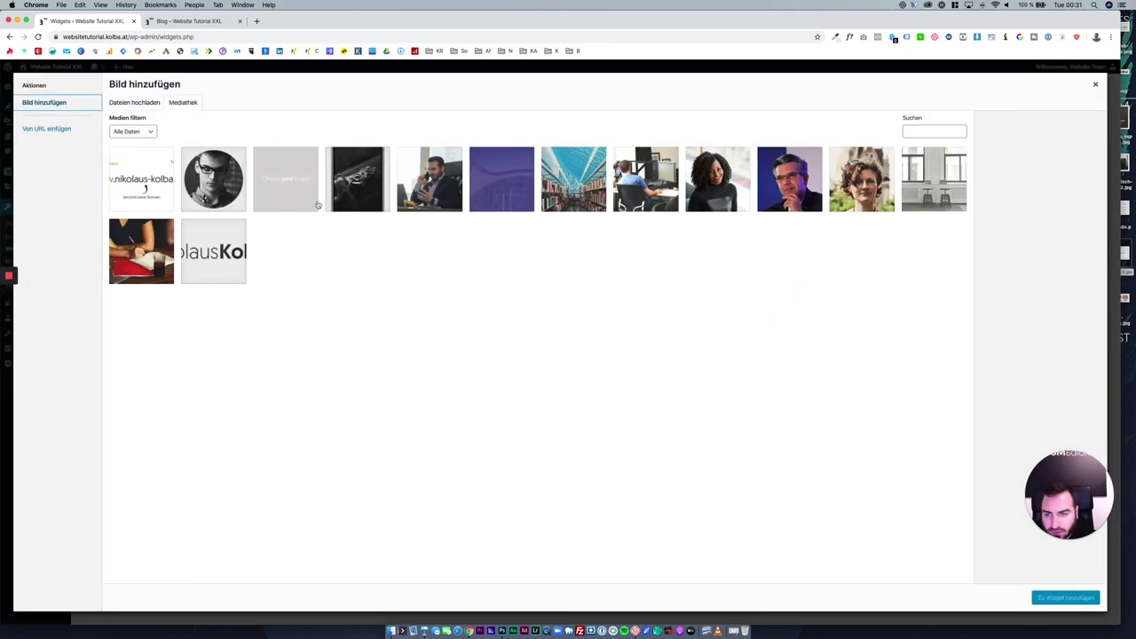
{"action": "left_click", "coordinate": [460, 201]}
{"action": "left_click", "coordinate": [1065, 597]}
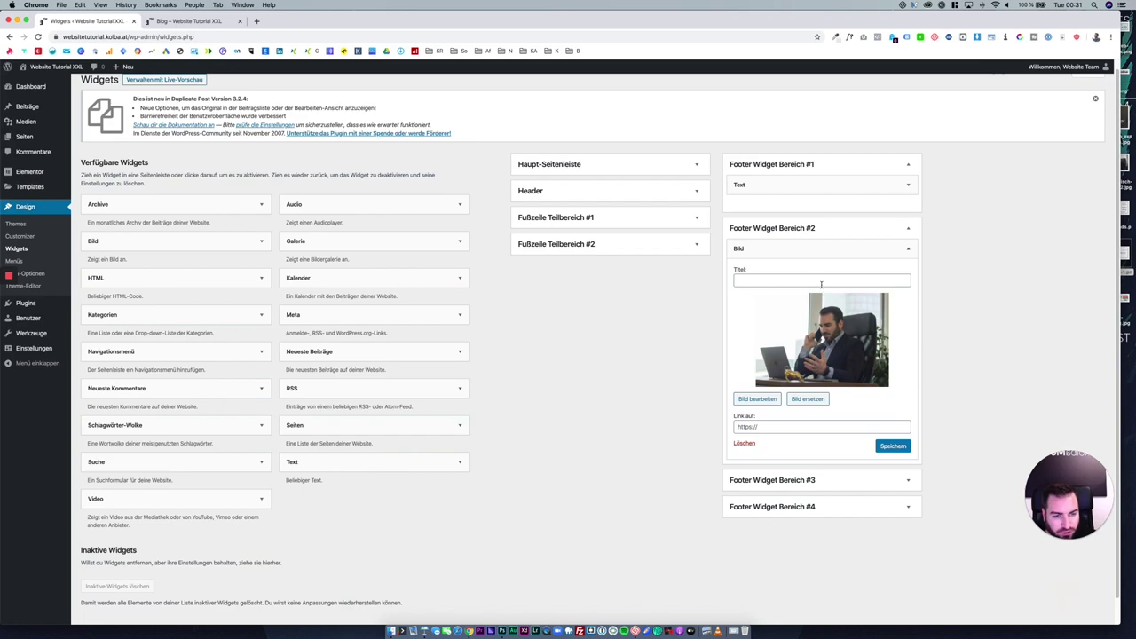
{"action": "left_click", "coordinate": [820, 280]}
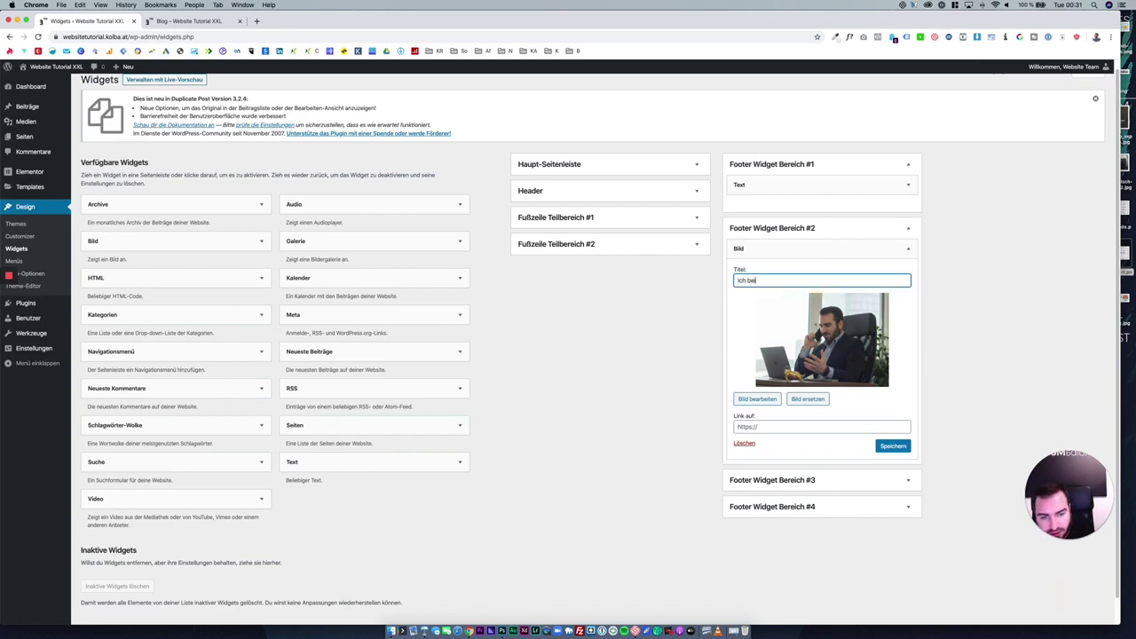
{"action": "left_click", "coordinate": [826, 228]}
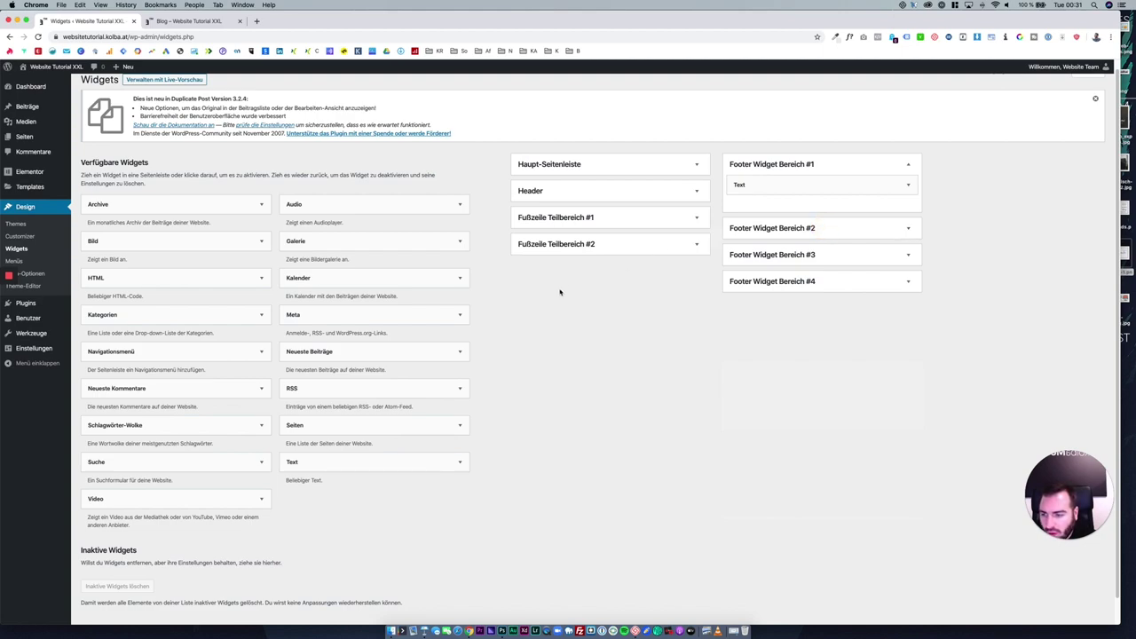
Add a Navigationsmenü widget titled 'Schnellnavigation' showing Hauptmenü, and save it.
{"action": "left_click_drag", "start_coordinate": [213, 348], "coordinate": [843, 278]}
{"action": "left_click", "coordinate": [816, 306]}
{"action": "type", "text": "Sc"}
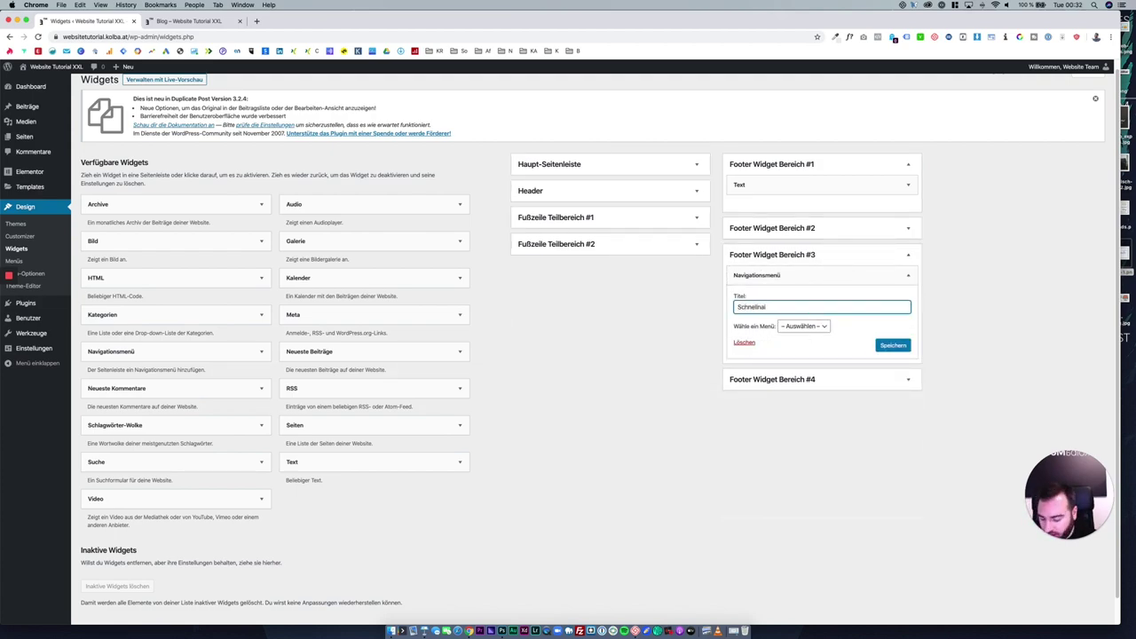
{"action": "type", "text": "hnellna"}
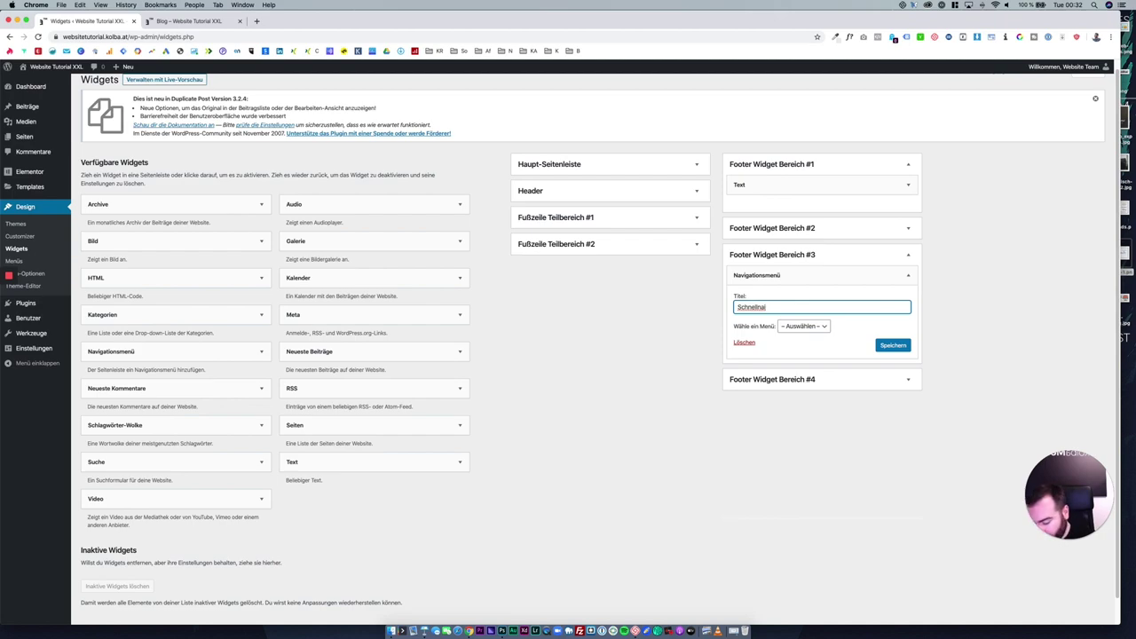
{"action": "type", "text": "vigation"}
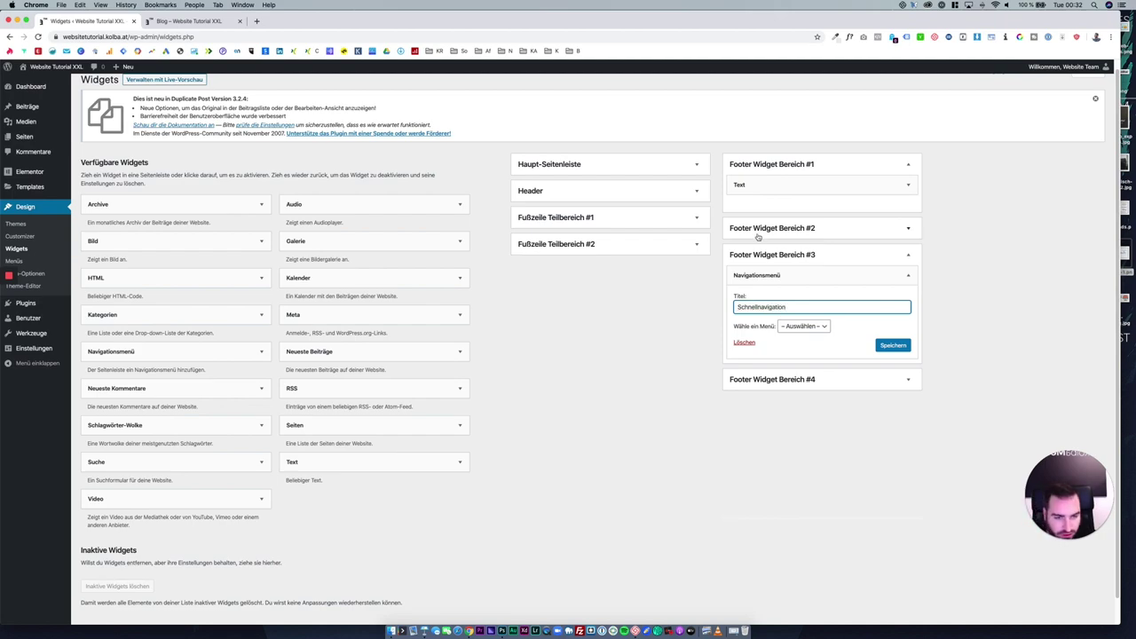
{"action": "left_click", "coordinate": [792, 325]}
{"action": "left_click", "coordinate": [802, 341]}
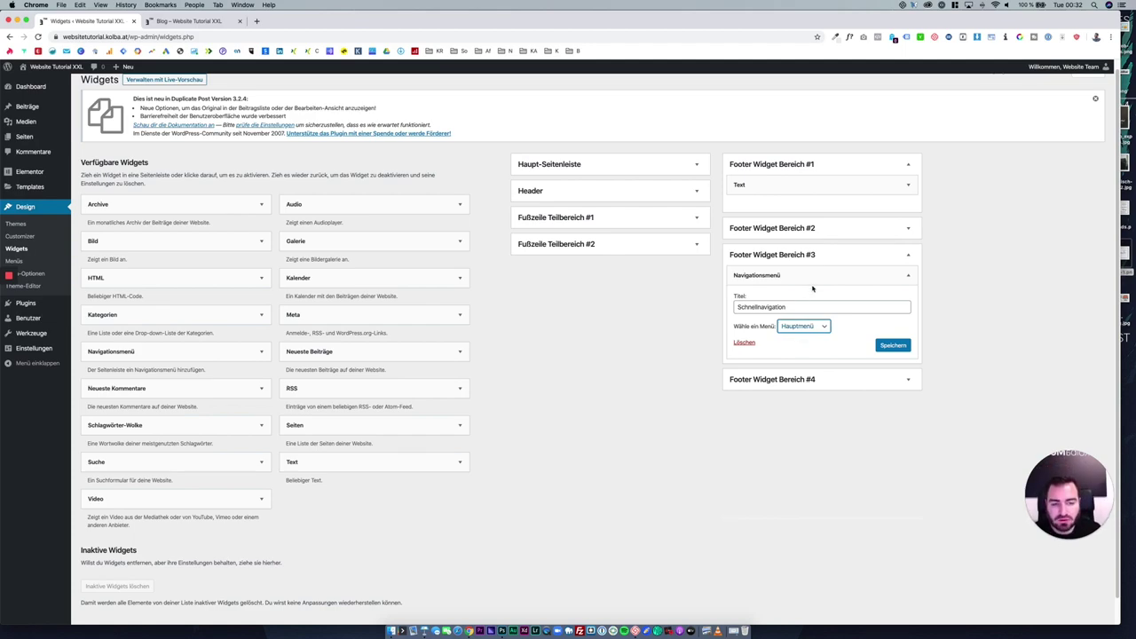
{"action": "left_click", "coordinate": [891, 344]}
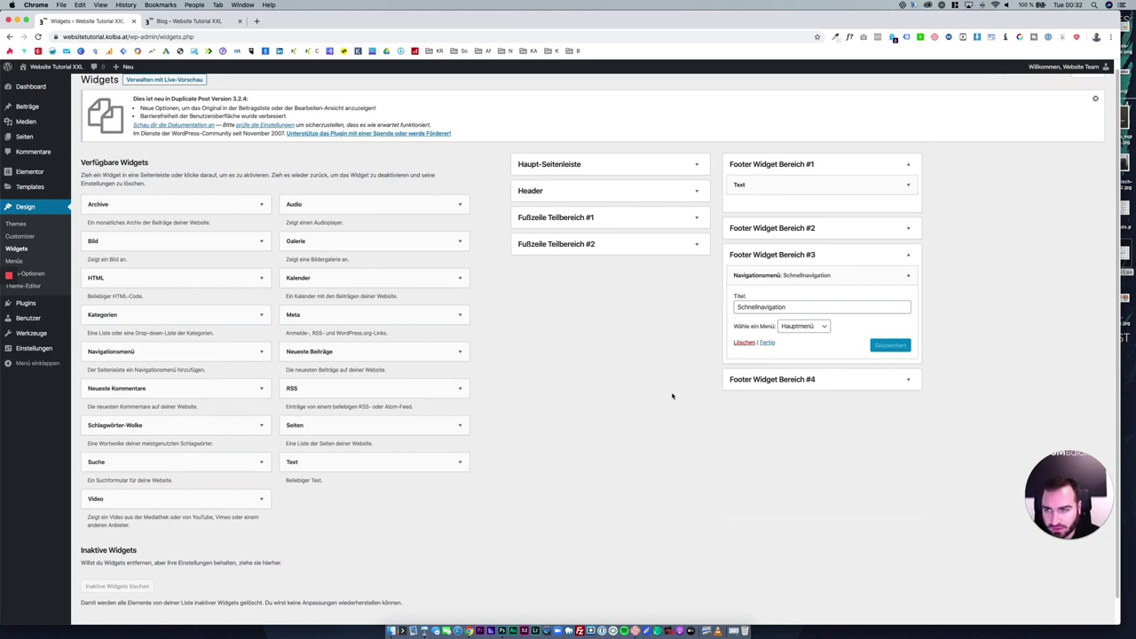
{"action": "left_click", "coordinate": [878, 255]}
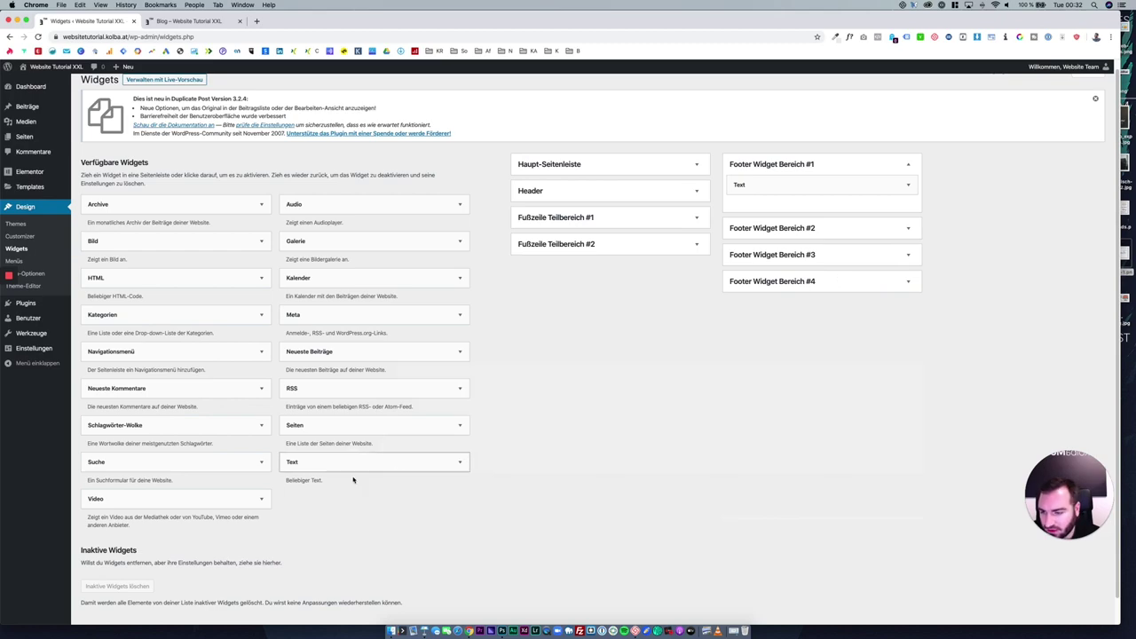
Try a video widget in Footer Widget Bereich #4, then remove it since no video is available.
{"action": "left_click_drag", "start_coordinate": [216, 504], "coordinate": [825, 299]}
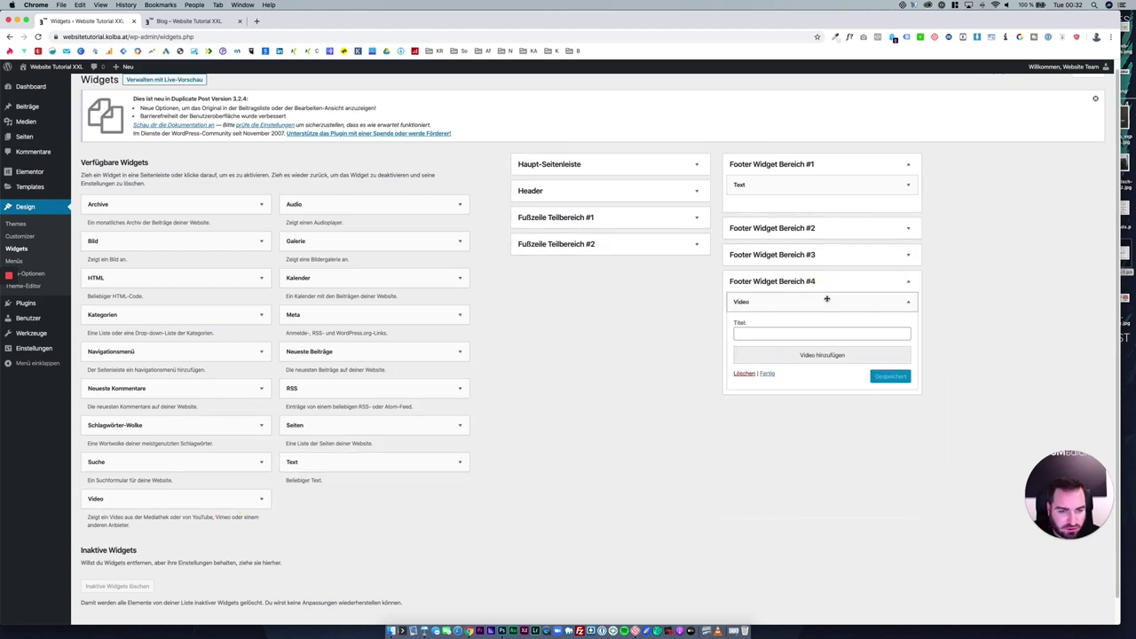
{"action": "left_click", "coordinate": [819, 355]}
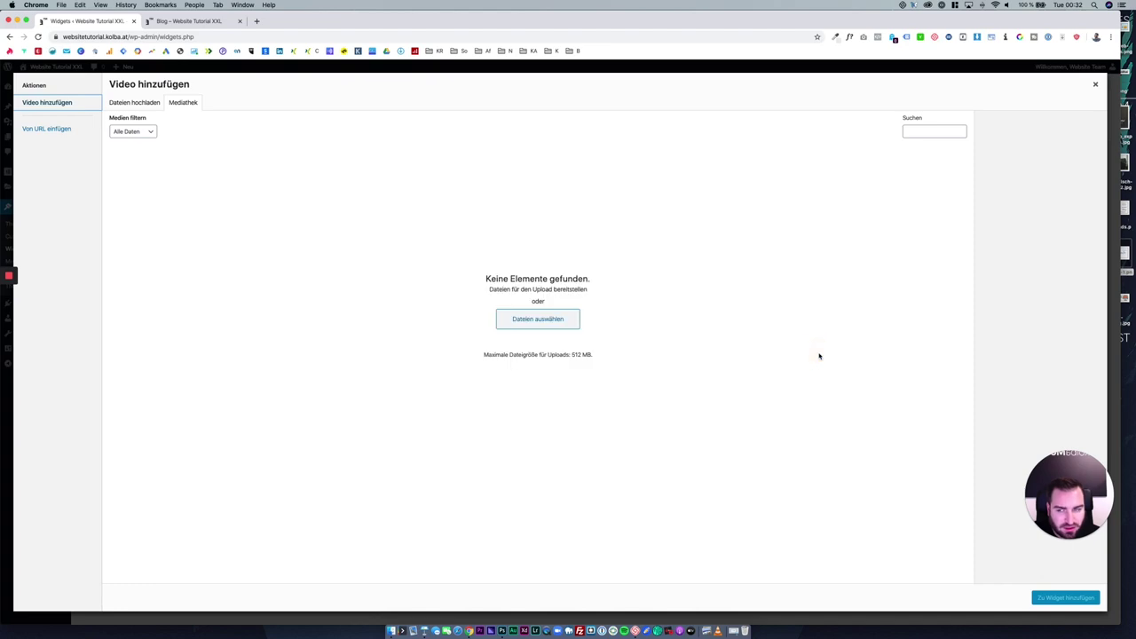
{"action": "left_click", "coordinate": [1094, 85]}
{"action": "left_click", "coordinate": [745, 374]}
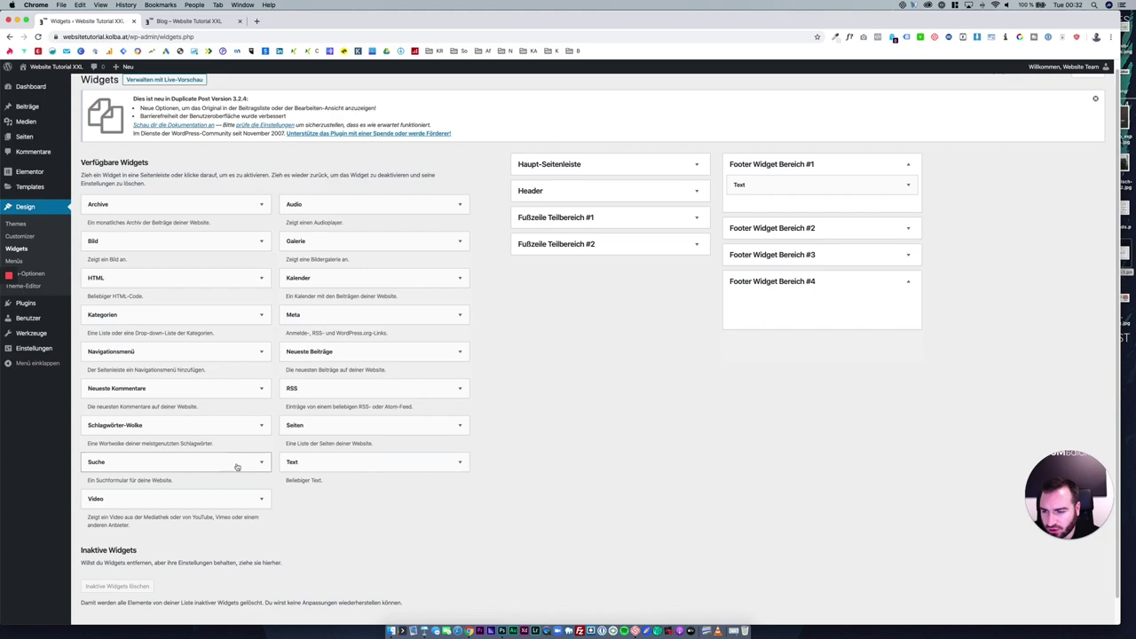
Add a Neueste Beiträge widget titled 'Neuste Beiträge' showing 4 posts with publish dates, and save it.
{"action": "left_click", "coordinate": [305, 354]}
{"action": "left_click_drag", "start_coordinate": [304, 354], "coordinate": [806, 325]}
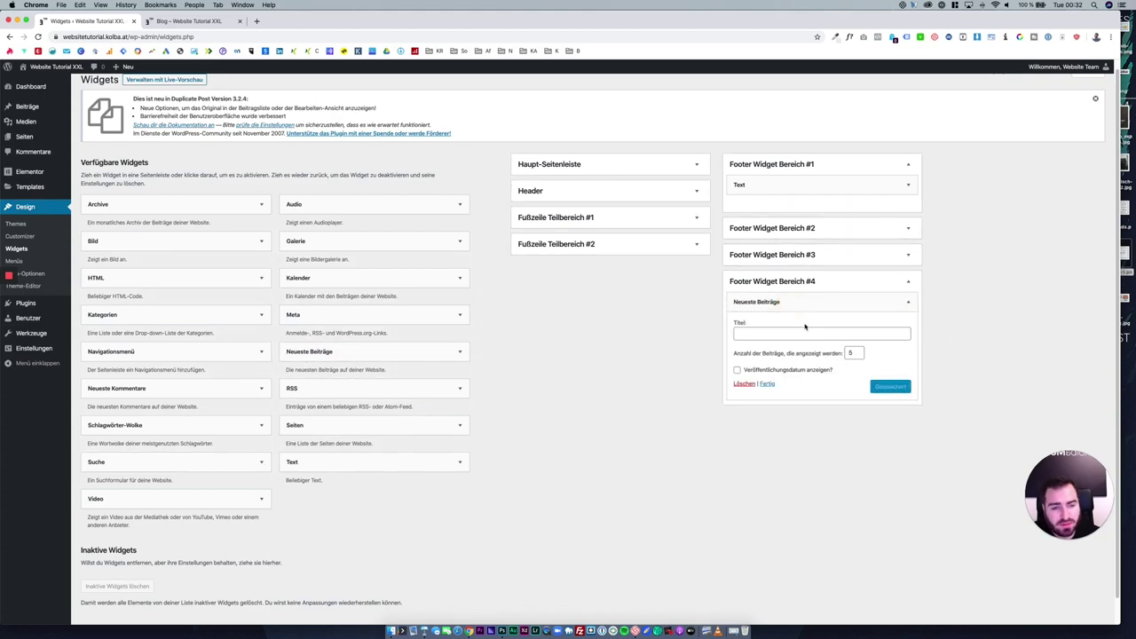
{"action": "left_click", "coordinate": [801, 333]}
{"action": "type", "text": "Neuste"}
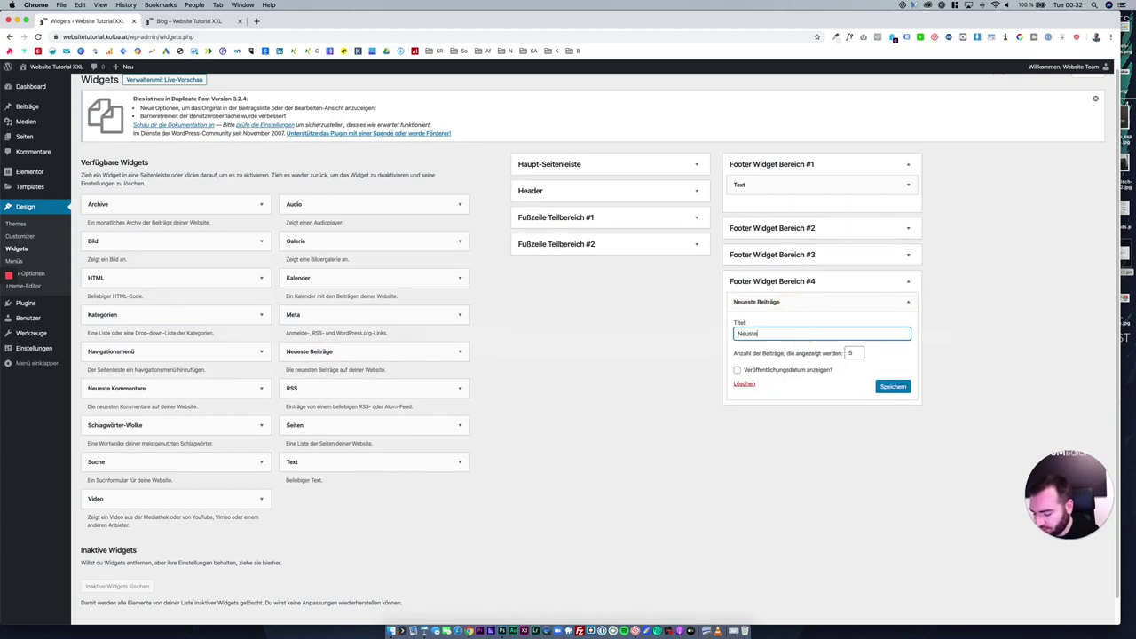
{"action": "type", "text": " Beiträge"}
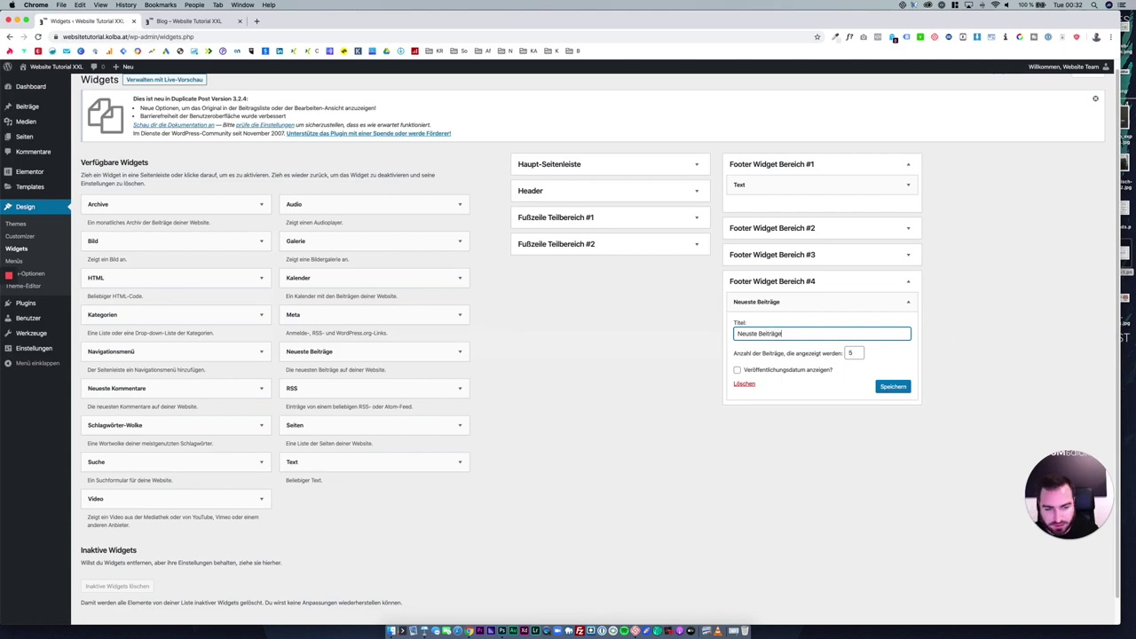
{"action": "left_click", "coordinate": [857, 355]}
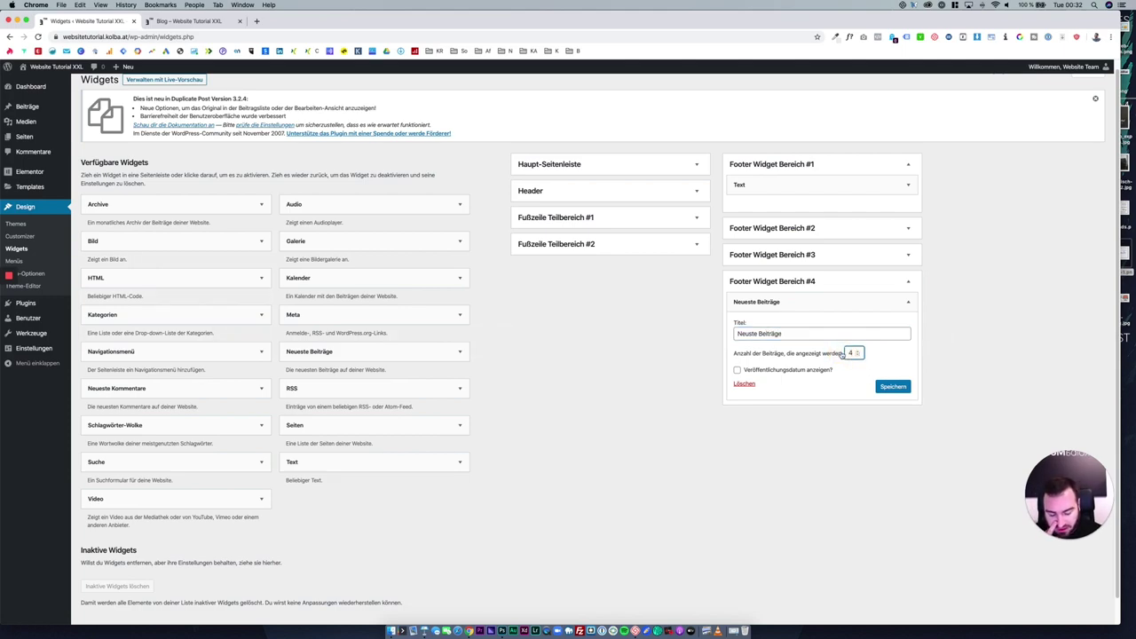
{"action": "left_click", "coordinate": [825, 370]}
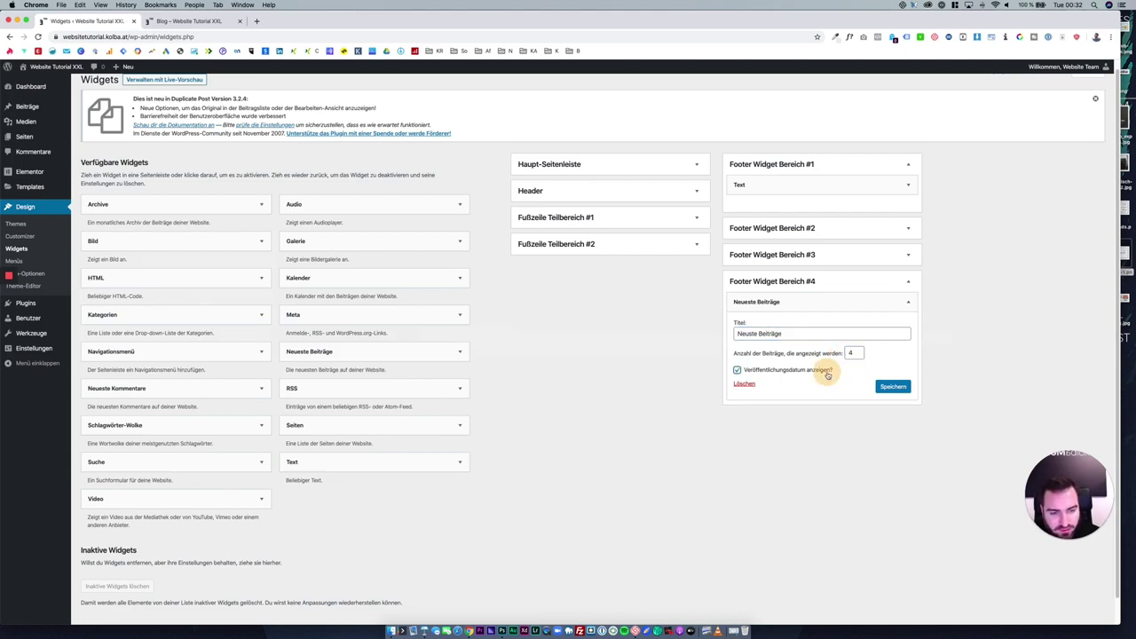
{"action": "left_click", "coordinate": [876, 386]}
{"action": "left_click", "coordinate": [908, 302]}
Review footer areas 3 and 2, re-save the image widget, and open the Über mich text widget.
{"action": "left_click", "coordinate": [907, 265]}
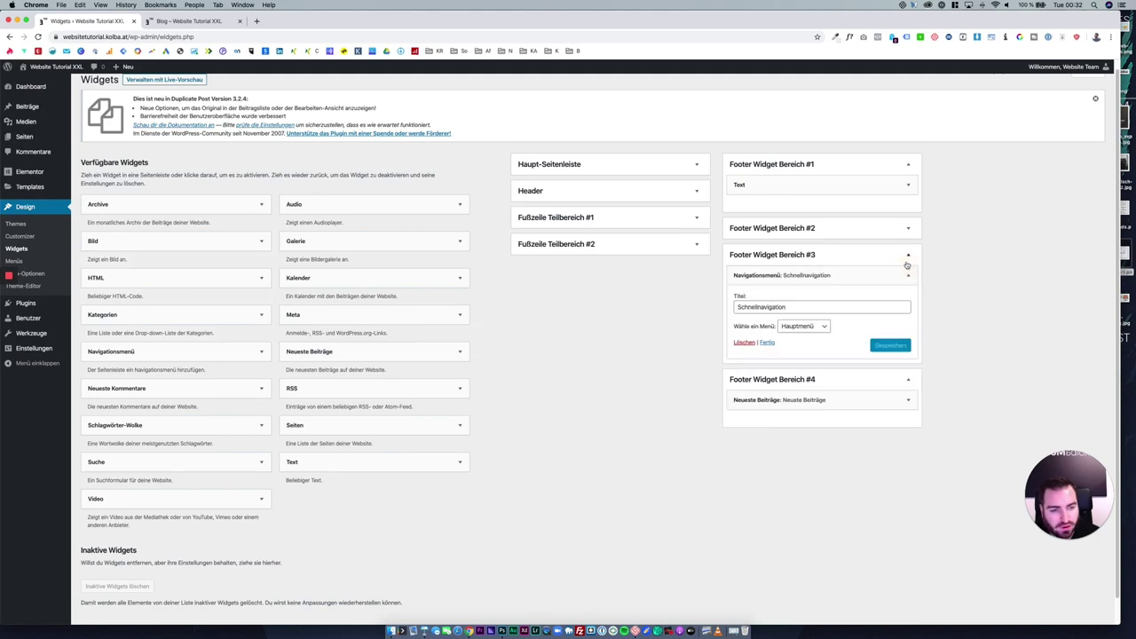
{"action": "left_click", "coordinate": [908, 228]}
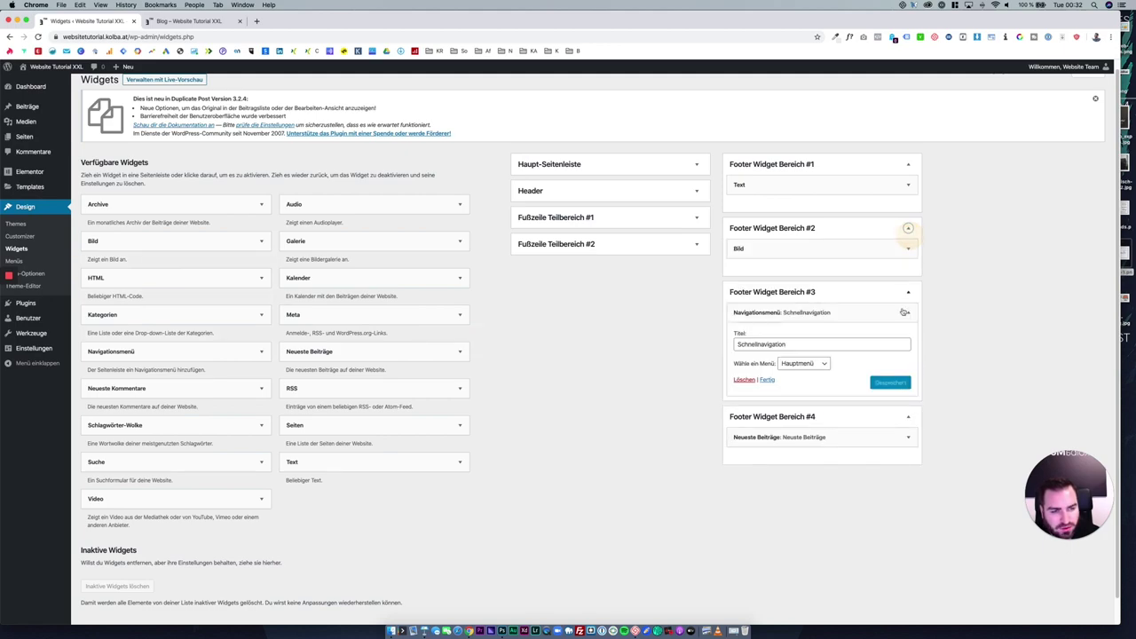
{"action": "left_click", "coordinate": [908, 248]}
{"action": "left_click", "coordinate": [893, 445]}
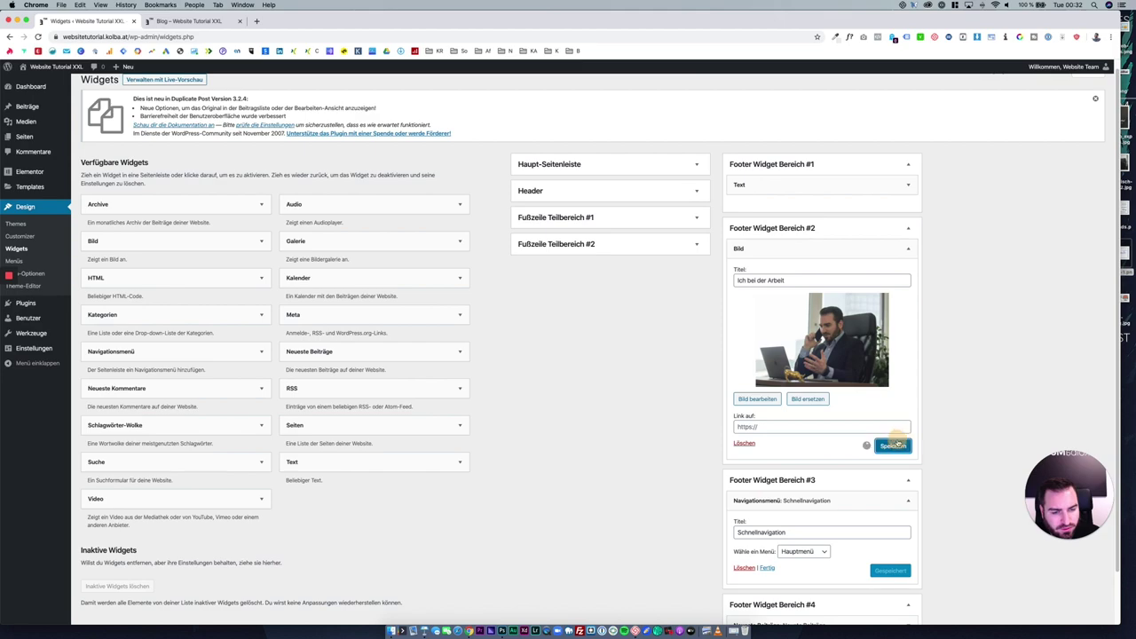
{"action": "left_click", "coordinate": [905, 184]}
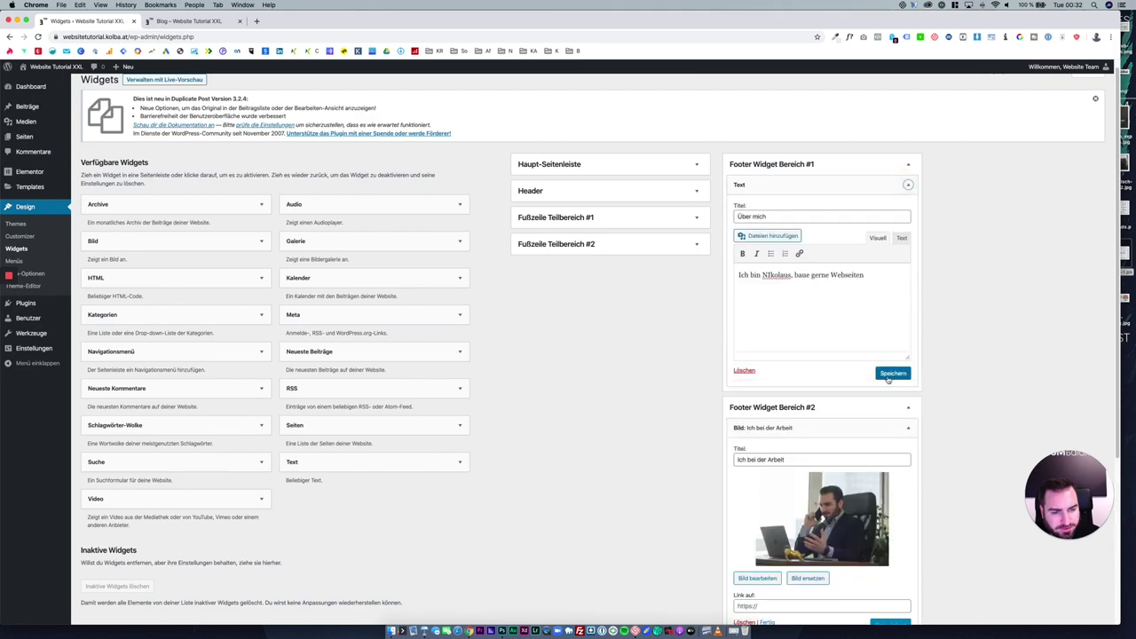
Reload the live Blog page and inspect the new footer widgets.
{"action": "left_click", "coordinate": [203, 23]}
{"action": "left_click", "coordinate": [38, 36]}
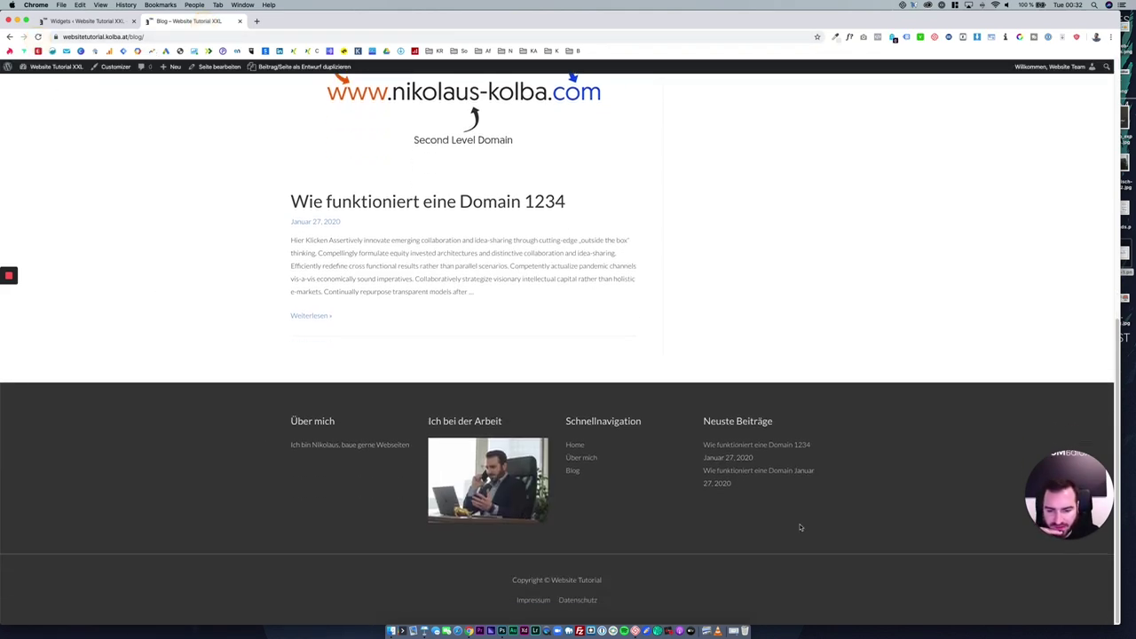
{"action": "left_click_drag", "start_coordinate": [888, 523], "coordinate": [256, 399]}
{"action": "left_click", "coordinate": [286, 452]}
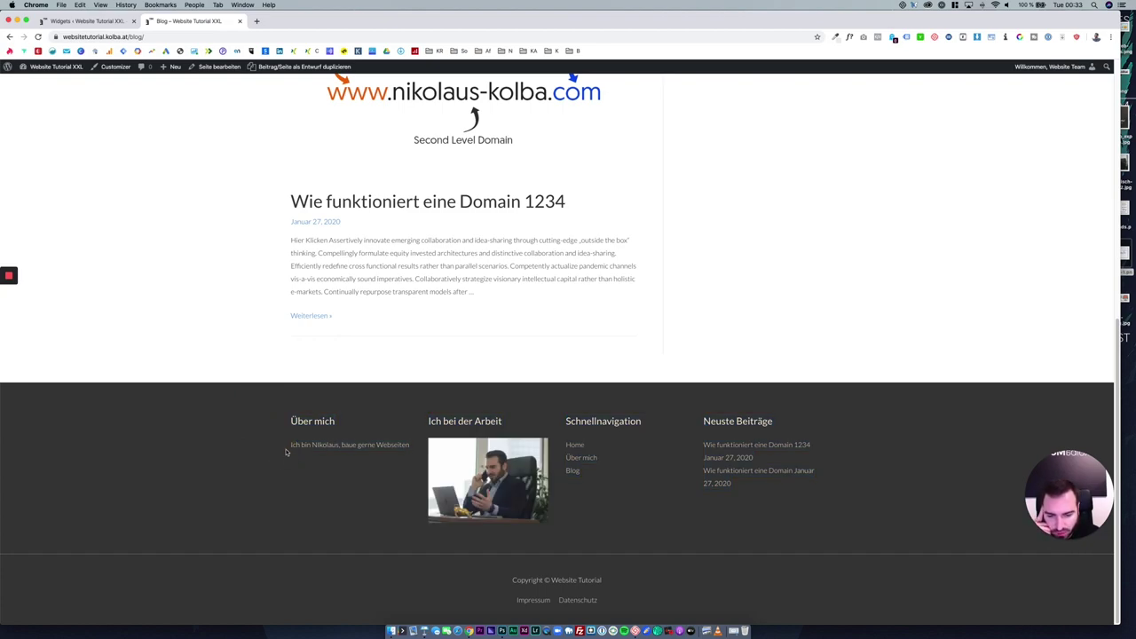
{"action": "scroll", "coordinate": [286, 453], "scroll_direction": "up", "scroll_amount": 10}
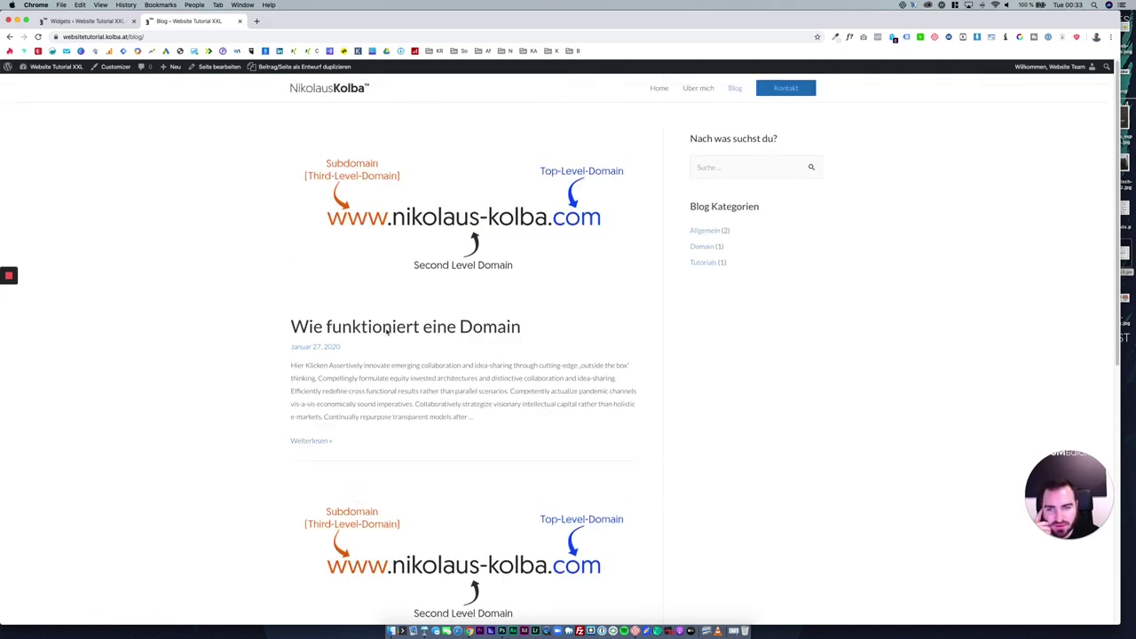
Go to the home page and inspect its footer columns and copyright line.
{"action": "left_click", "coordinate": [342, 92]}
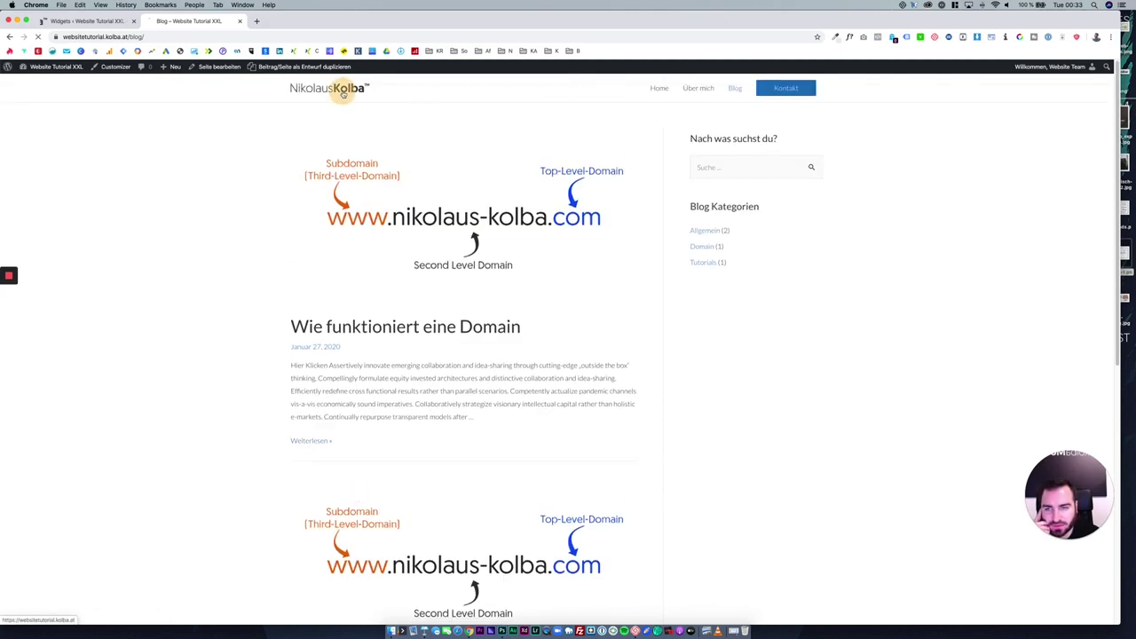
{"action": "scroll", "coordinate": [456, 461], "scroll_direction": "down", "scroll_amount": 10}
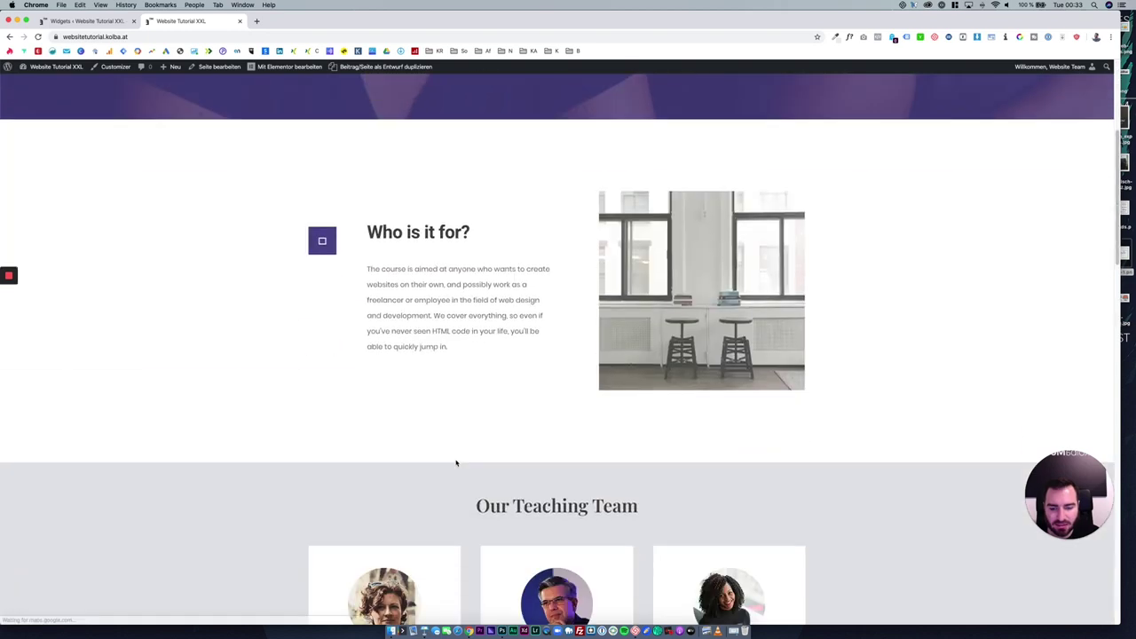
{"action": "scroll", "coordinate": [472, 473], "scroll_direction": "down", "scroll_amount": 10}
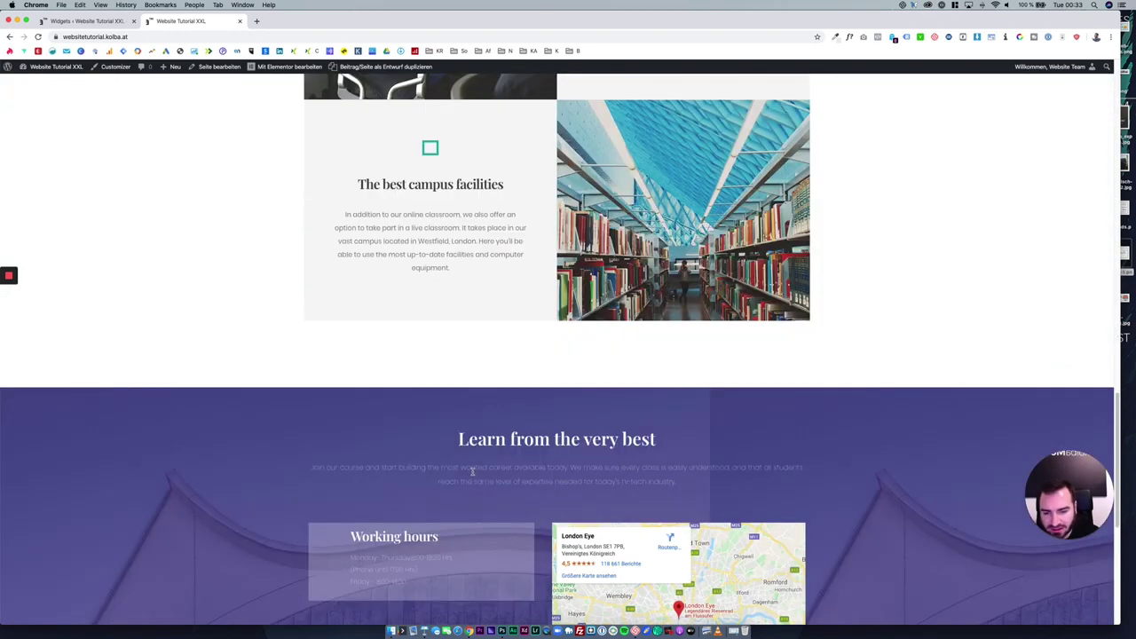
{"action": "scroll", "coordinate": [473, 476], "scroll_direction": "down", "scroll_amount": 2}
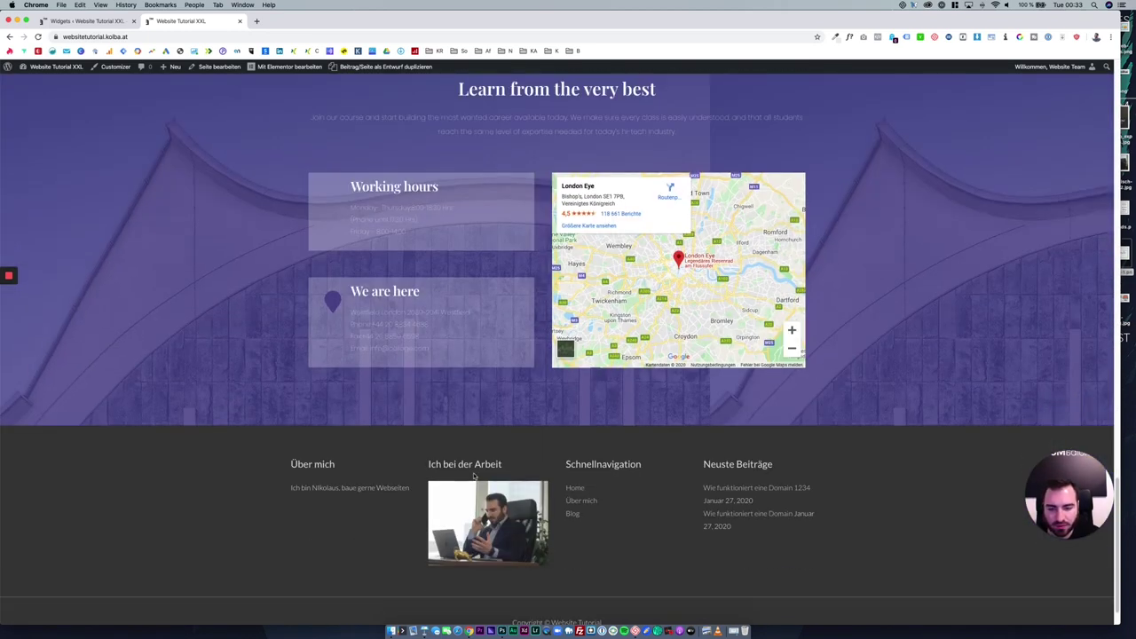
{"action": "scroll", "coordinate": [473, 477], "scroll_direction": "down", "scroll_amount": 2}
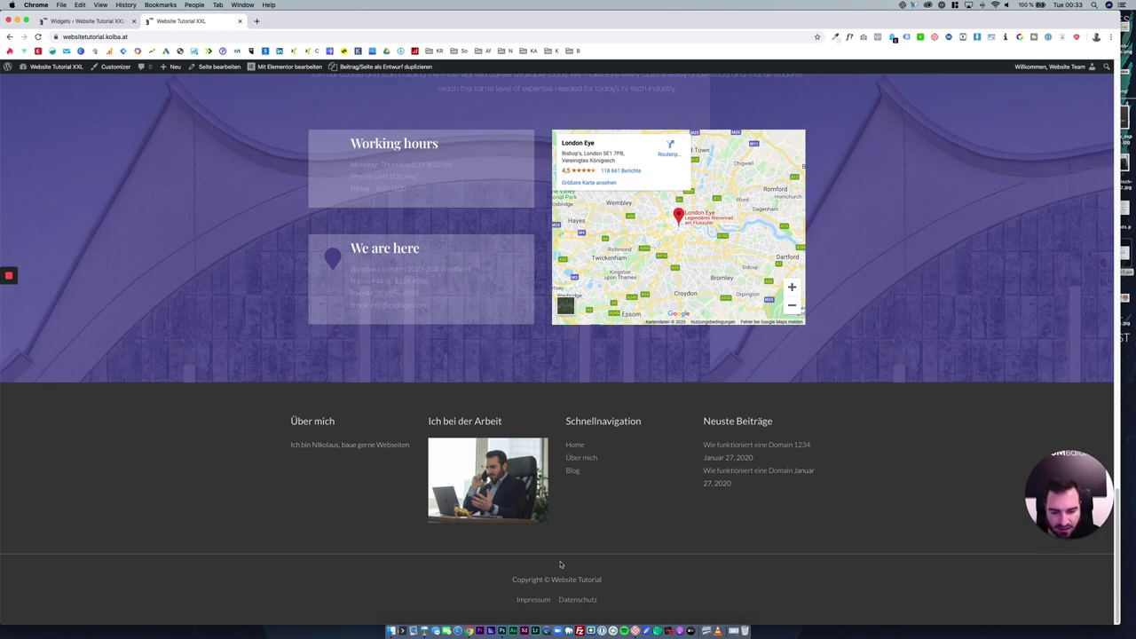
{"action": "scroll", "coordinate": [587, 511], "scroll_direction": "up", "scroll_amount": 10}
{"action": "scroll", "coordinate": [591, 501], "scroll_direction": "down", "scroll_amount": 10}
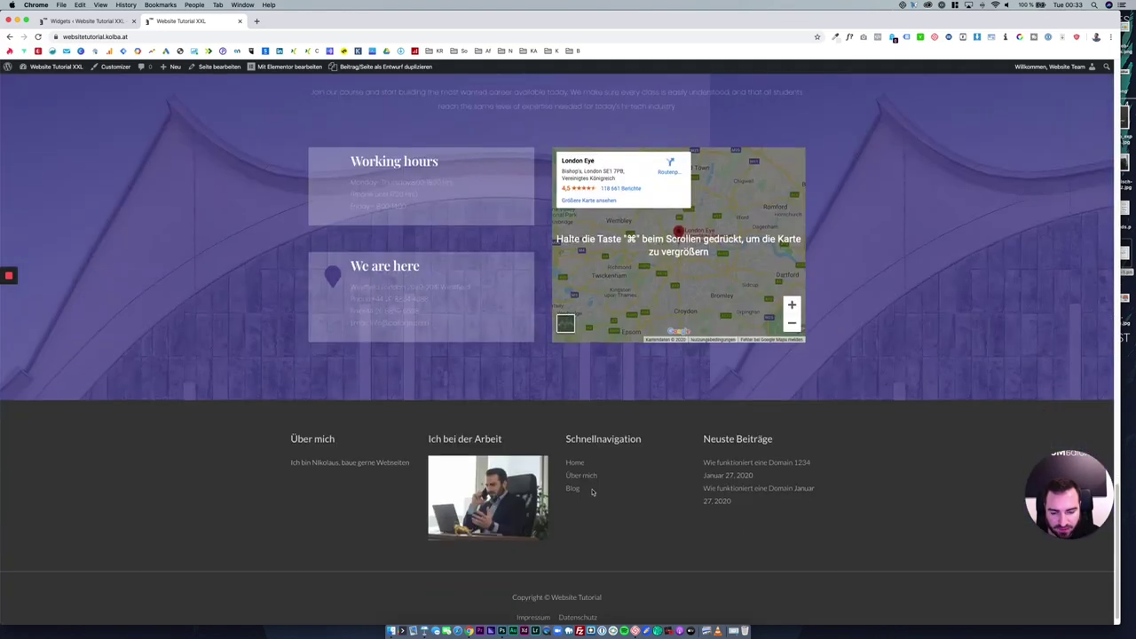
{"action": "left_click_drag", "start_coordinate": [269, 408], "coordinate": [700, 507]}
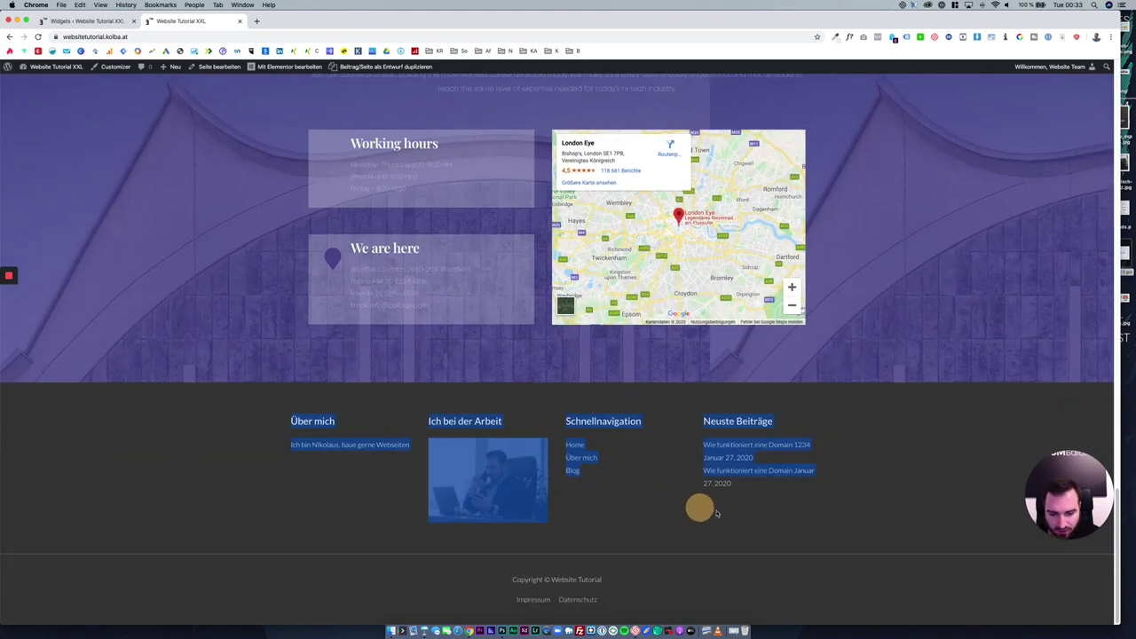
{"action": "left_click", "coordinate": [719, 522]}
{"action": "left_click_drag", "start_coordinate": [603, 583], "coordinate": [500, 577]}
{"action": "left_click", "coordinate": [505, 578]}
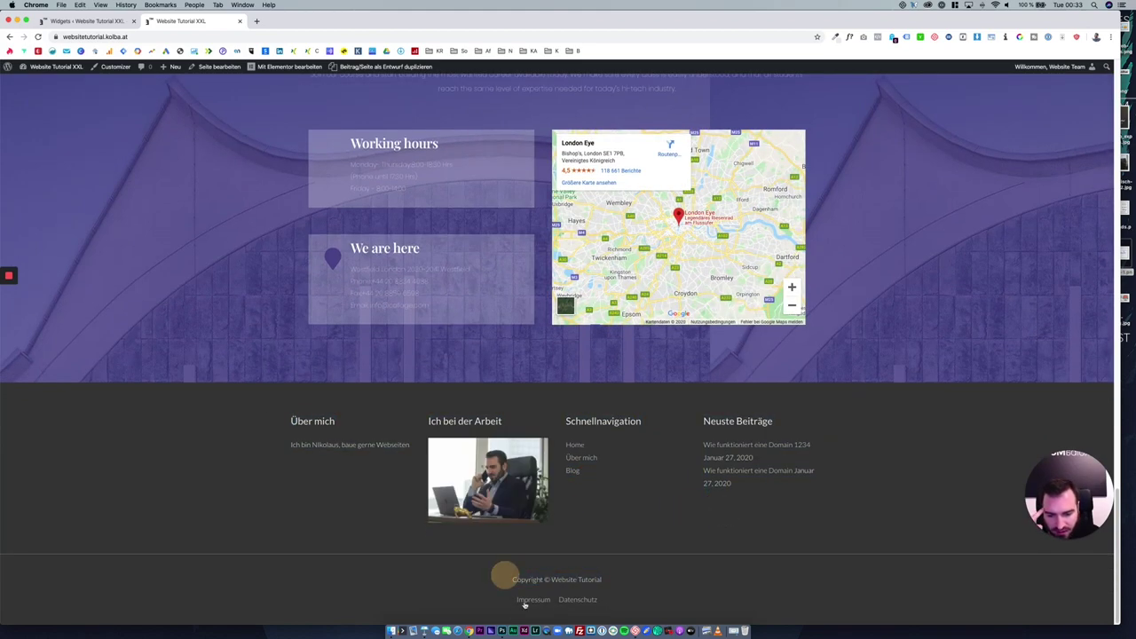
{"action": "scroll", "coordinate": [610, 510], "scroll_direction": "up", "scroll_amount": 20}
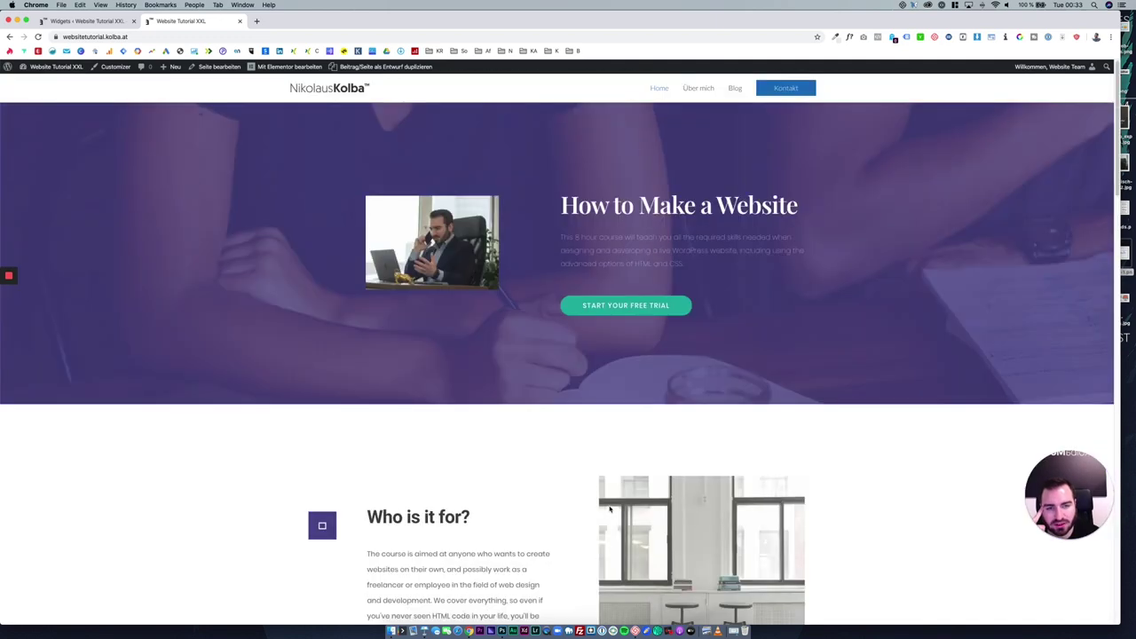
Browse the Über mich and Blog pages, ending on the Kontakt page.
{"action": "left_click", "coordinate": [700, 94]}
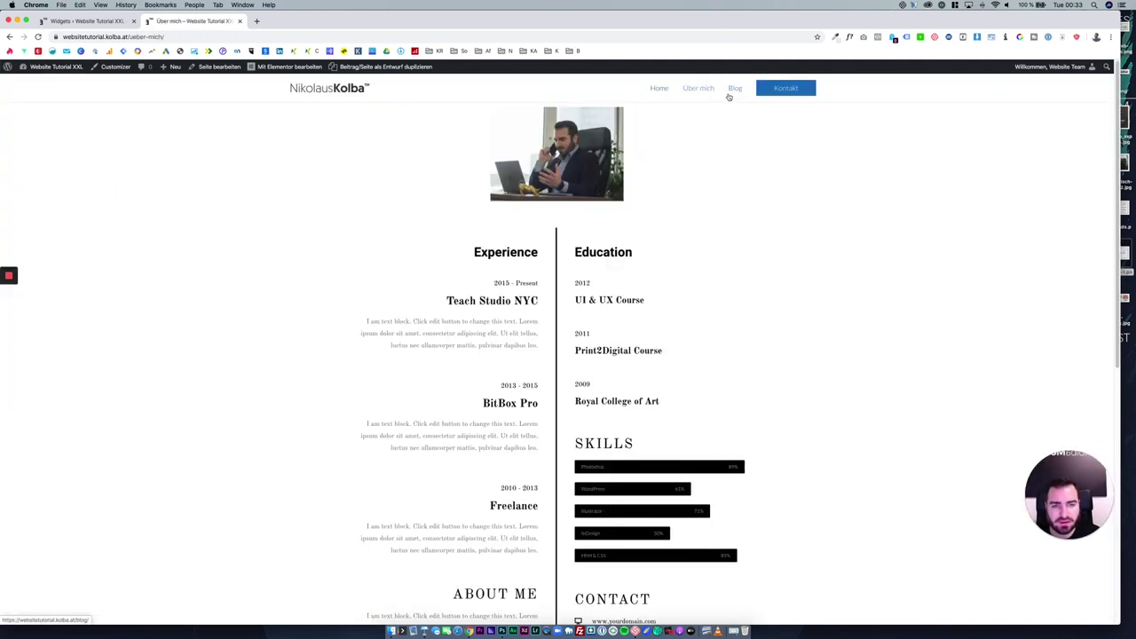
{"action": "left_click", "coordinate": [729, 97]}
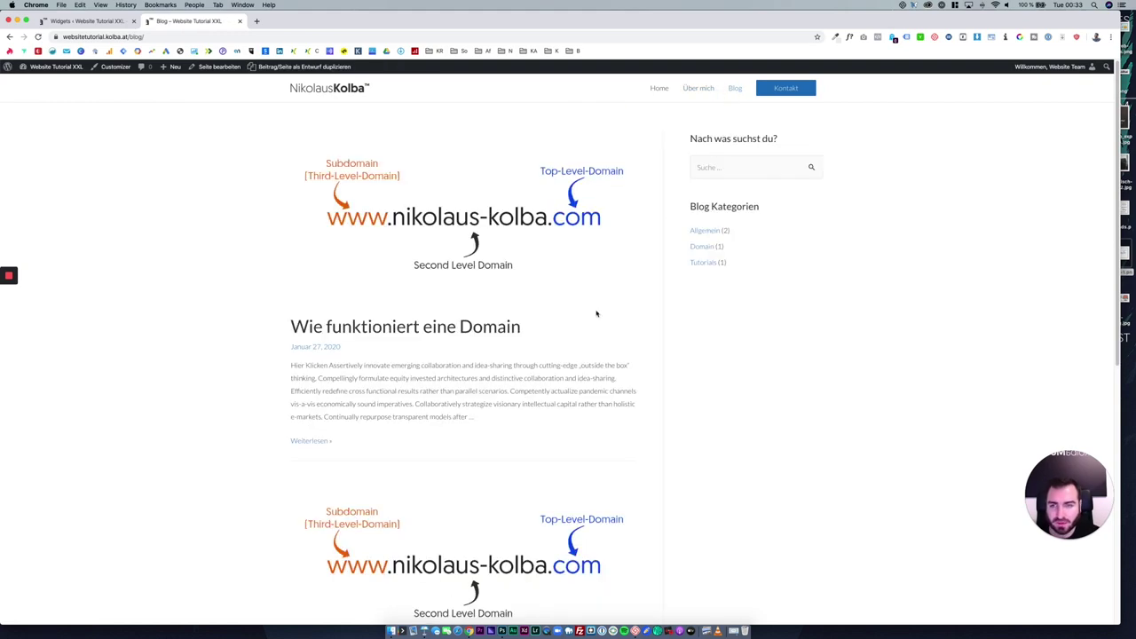
{"action": "scroll", "coordinate": [597, 313], "scroll_direction": "down", "scroll_amount": 5}
{"action": "scroll", "coordinate": [585, 358], "scroll_direction": "up", "scroll_amount": 10}
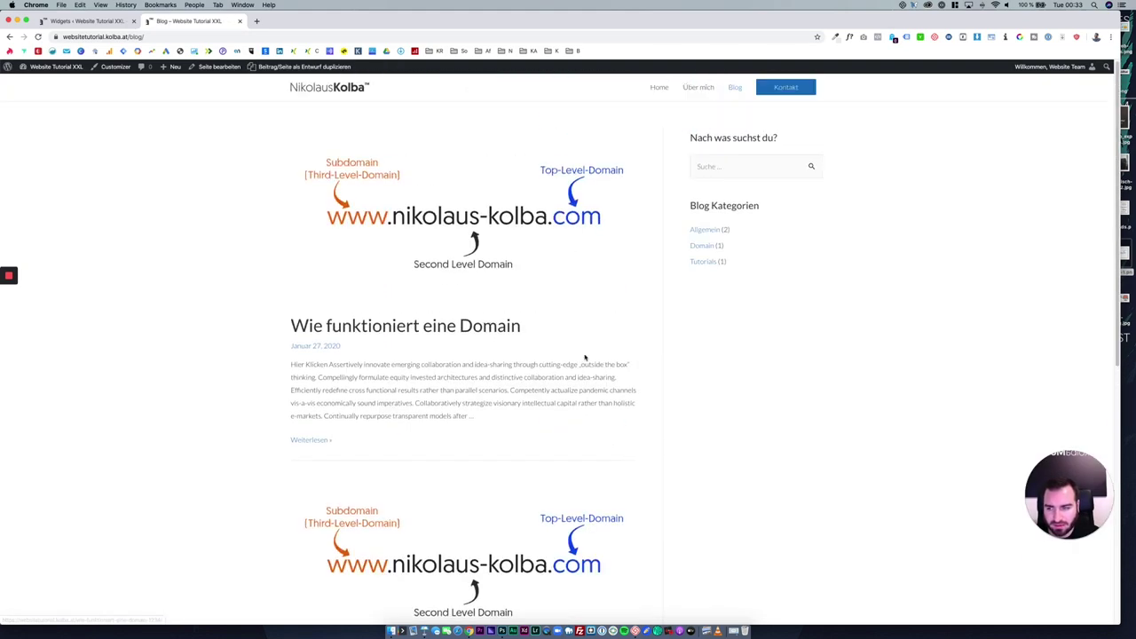
{"action": "left_click", "coordinate": [797, 89]}
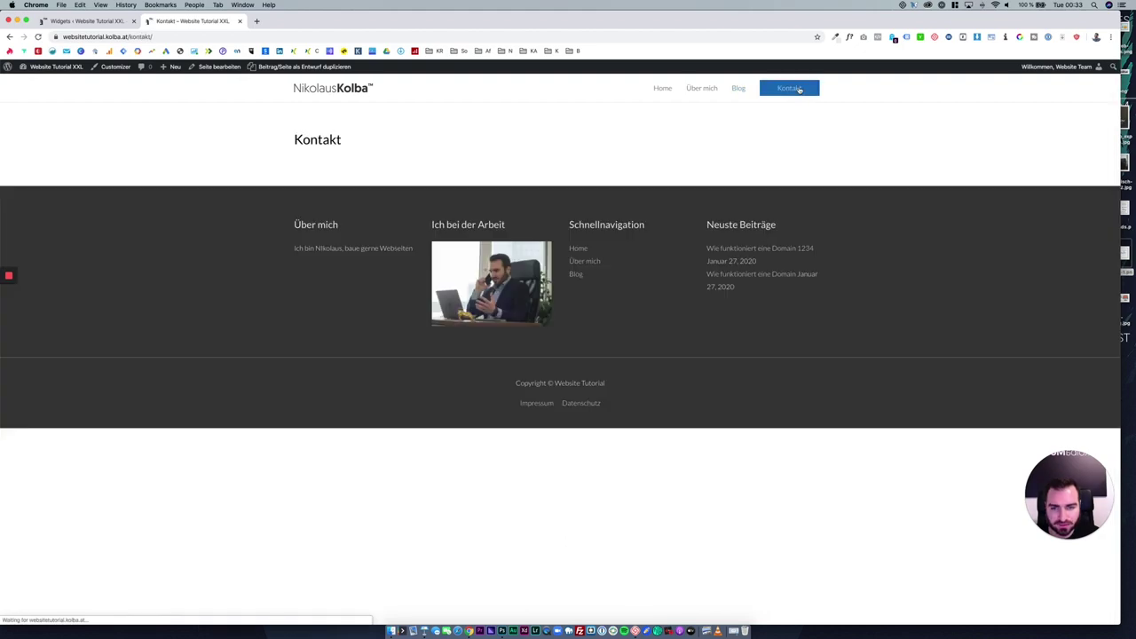
Tick 'Titel deaktivieren' for the Kontakt page, update it, and launch Elementor.
{"action": "left_click", "coordinate": [222, 69]}
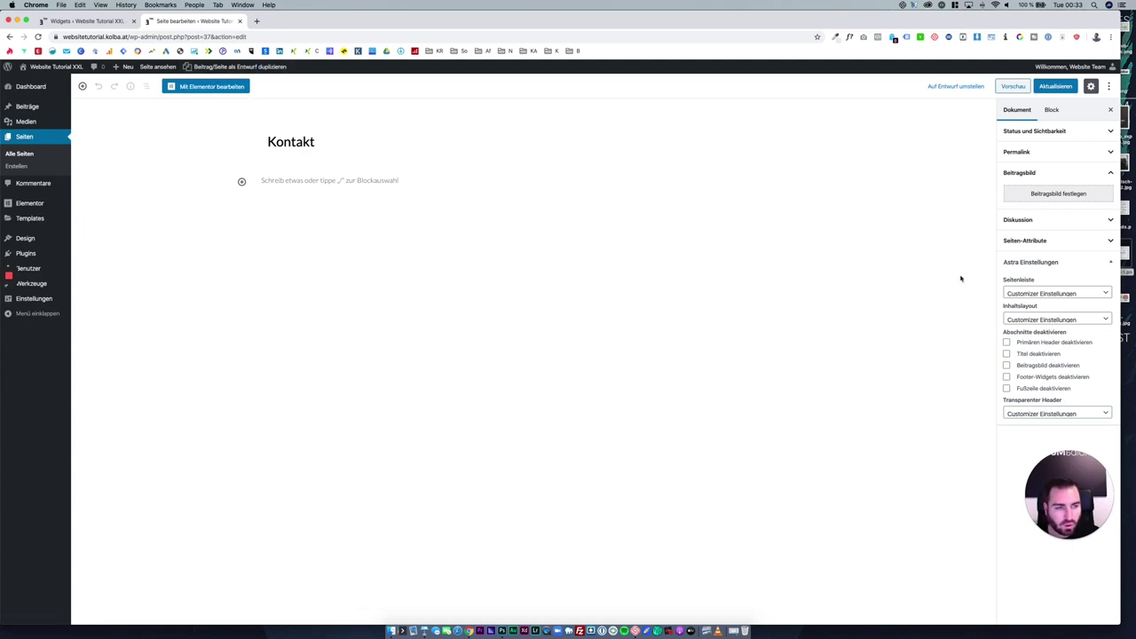
{"action": "left_click", "coordinate": [1033, 355]}
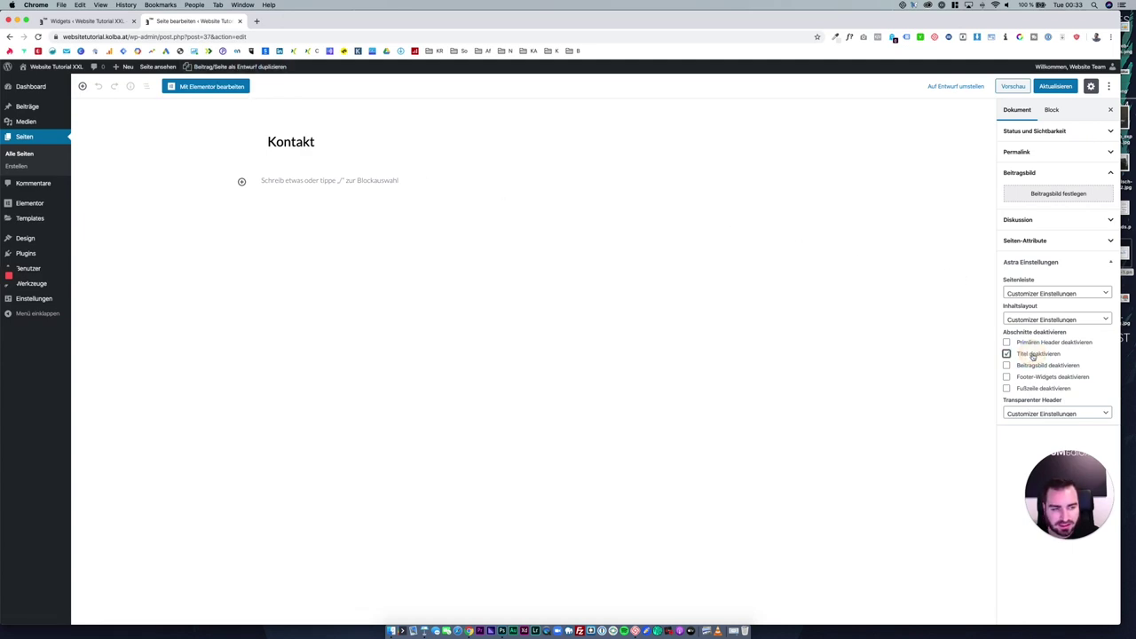
{"action": "left_click", "coordinate": [1052, 87]}
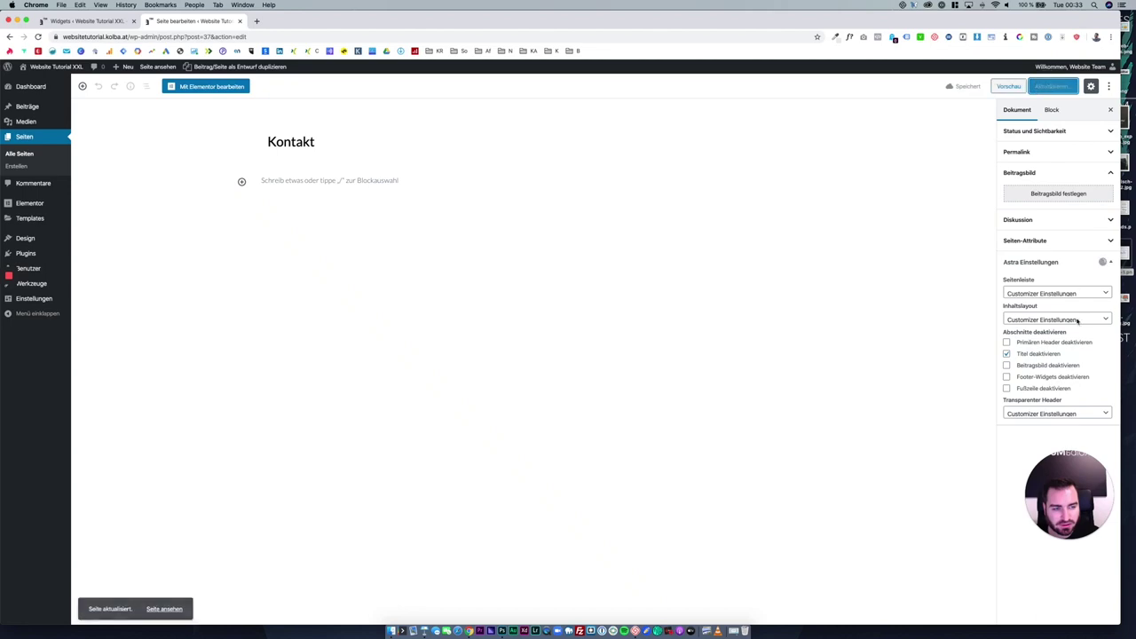
{"action": "left_click", "coordinate": [206, 88]}
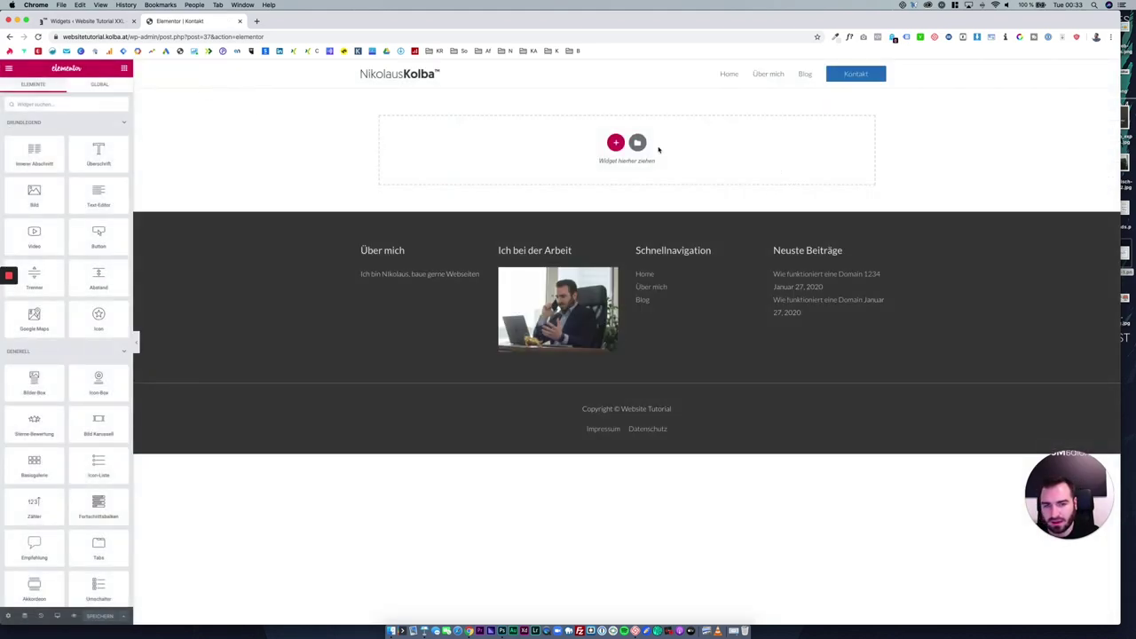
Search the template library for 'contact', preview Contact – Cake Shop, and insert it.
{"action": "left_click", "coordinate": [638, 143]}
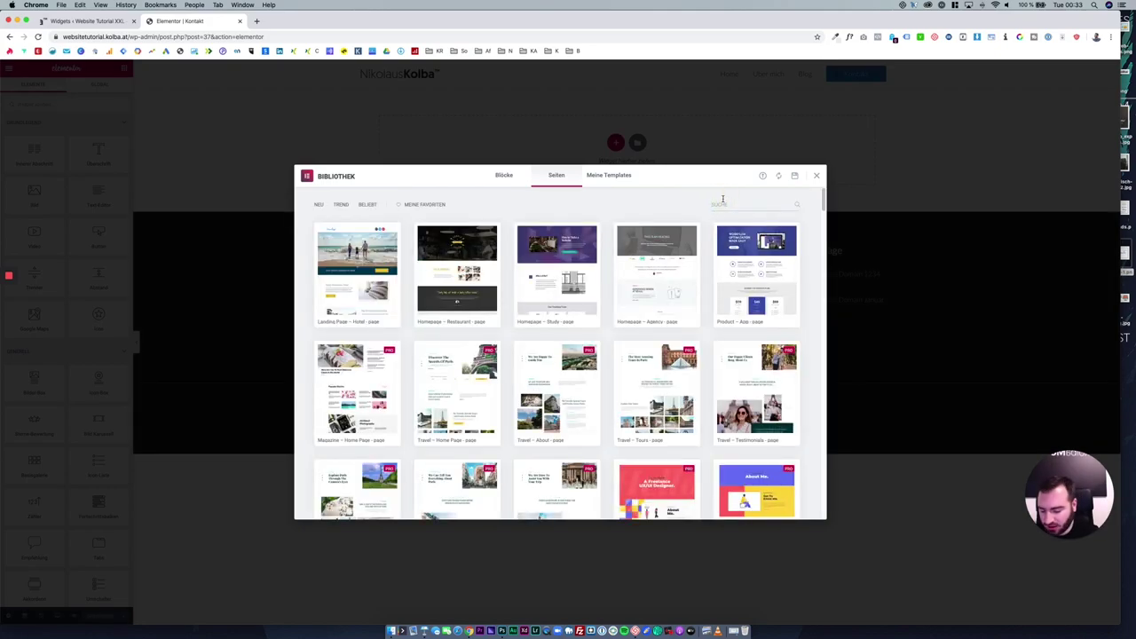
{"action": "type", "text": "cont"}
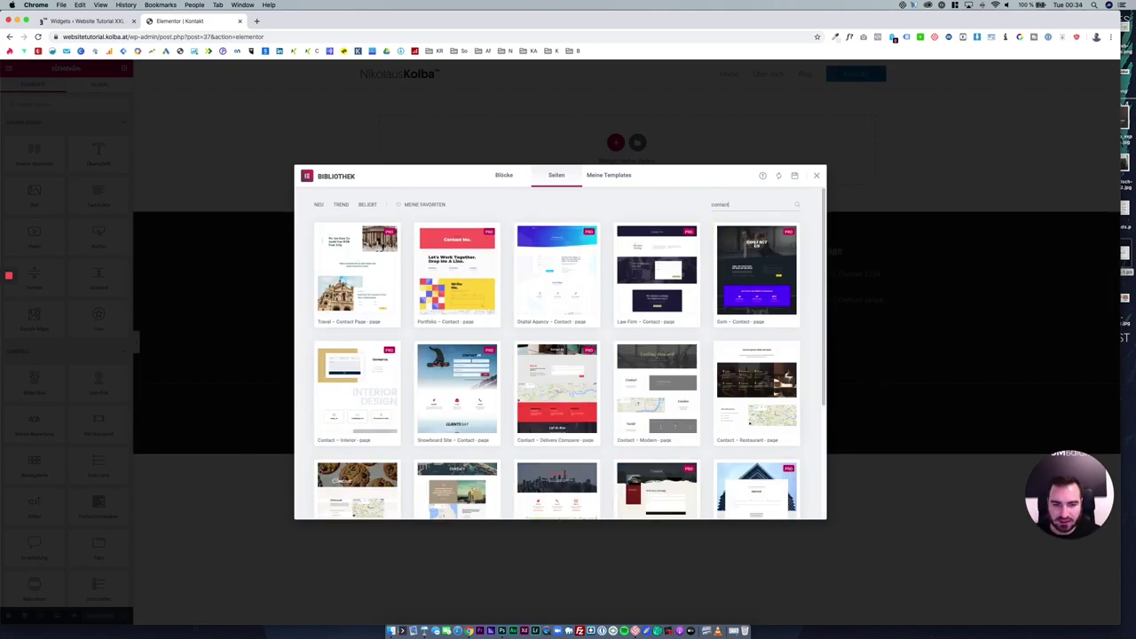
{"action": "type", "text": "act"}
{"action": "scroll", "coordinate": [598, 297], "scroll_direction": "down", "scroll_amount": 3}
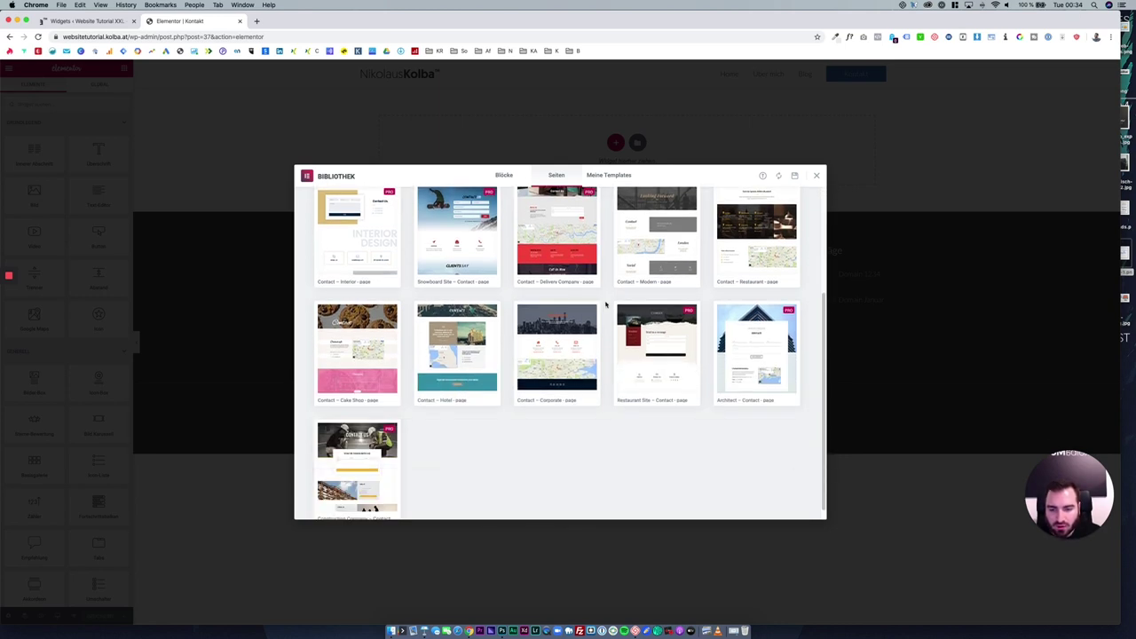
{"action": "scroll", "coordinate": [605, 303], "scroll_direction": "down", "scroll_amount": 1}
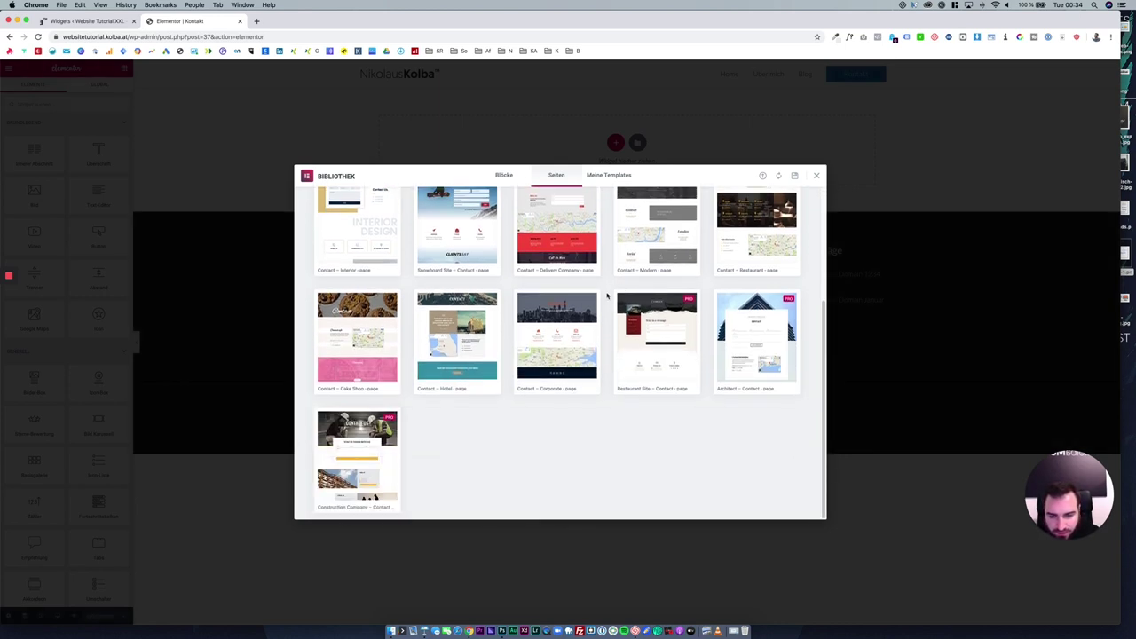
{"action": "left_click", "coordinate": [371, 335]}
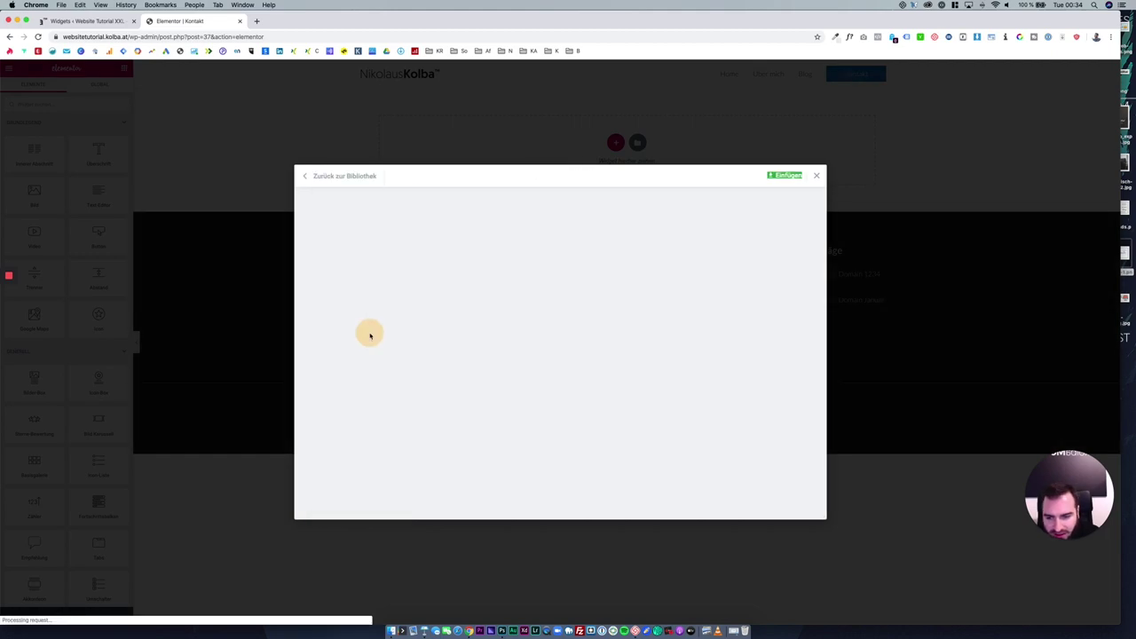
{"action": "scroll", "coordinate": [488, 360], "scroll_direction": "down", "scroll_amount": 5}
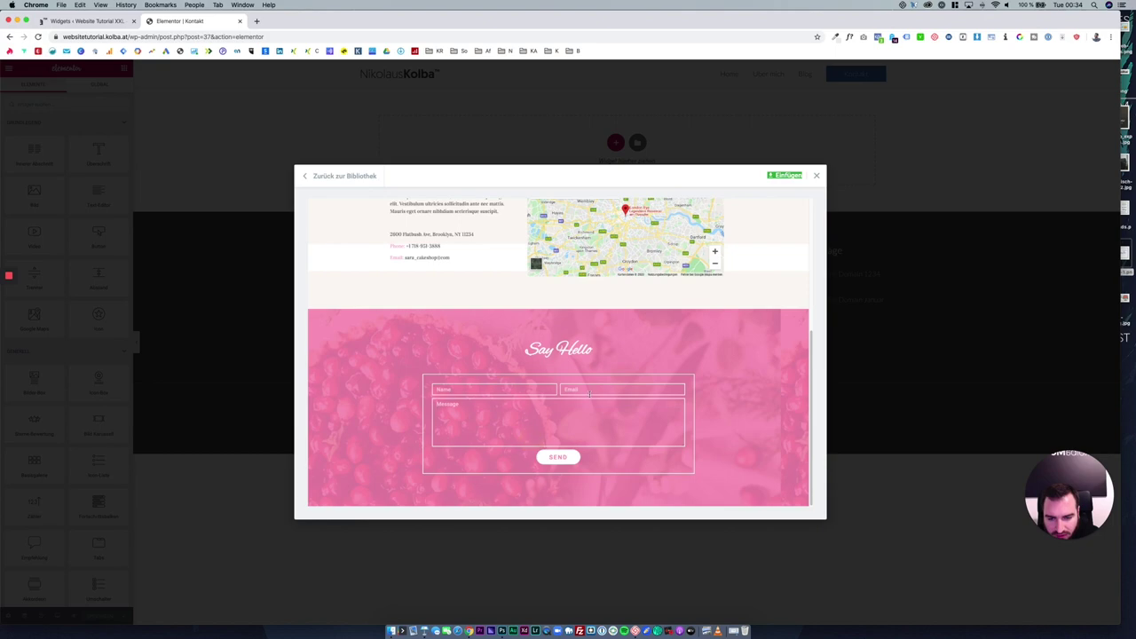
{"action": "scroll", "coordinate": [533, 364], "scroll_direction": "up", "scroll_amount": 5}
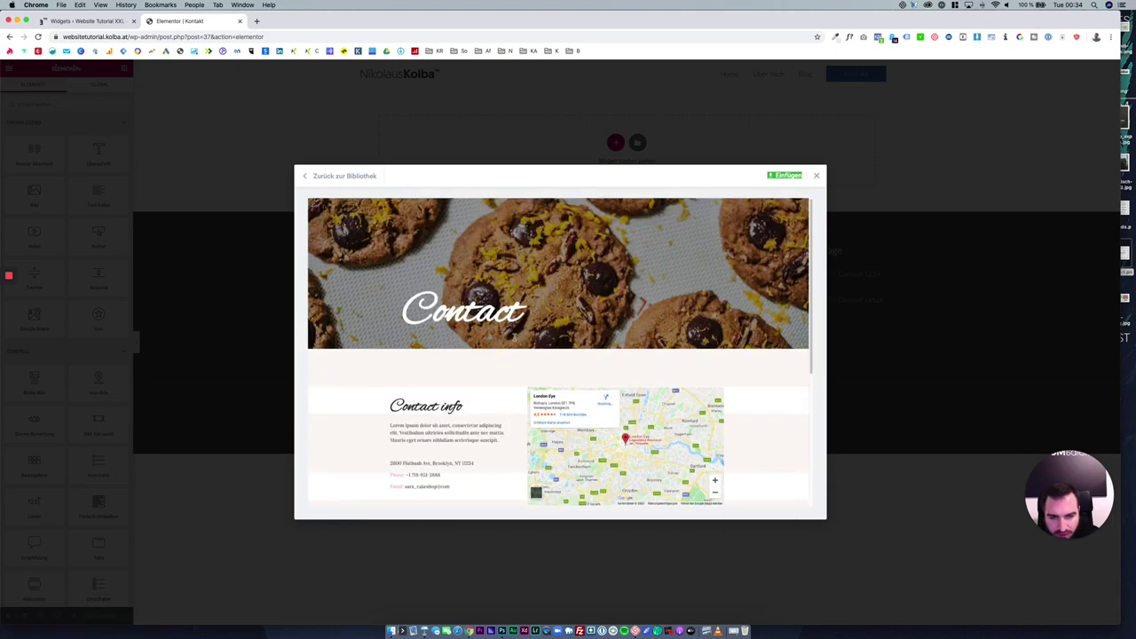
{"action": "left_click", "coordinate": [788, 176]}
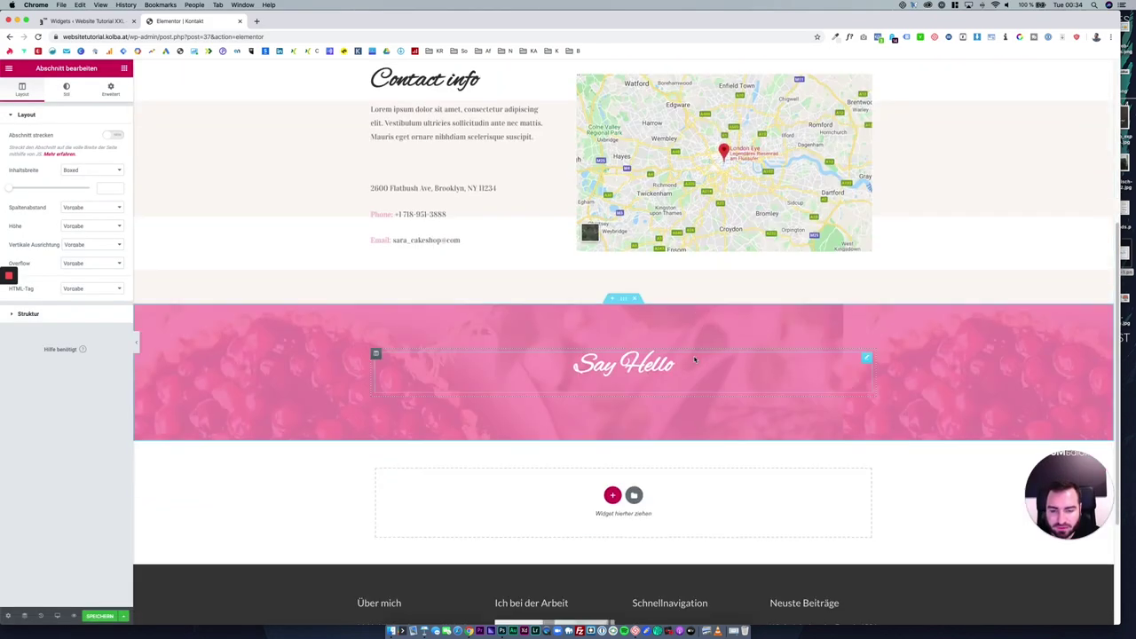
Inspect the inserted Say Hello heading, then delete the Cake Shop template content.
{"action": "left_click", "coordinate": [617, 371]}
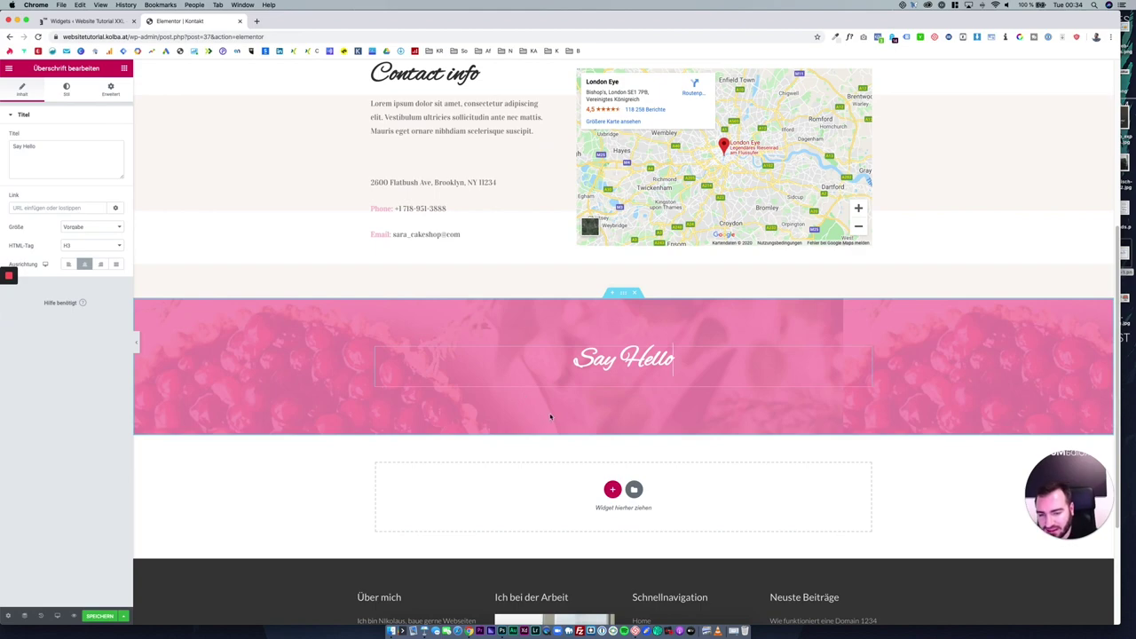
{"action": "scroll", "coordinate": [567, 402], "scroll_direction": "up", "scroll_amount": 1}
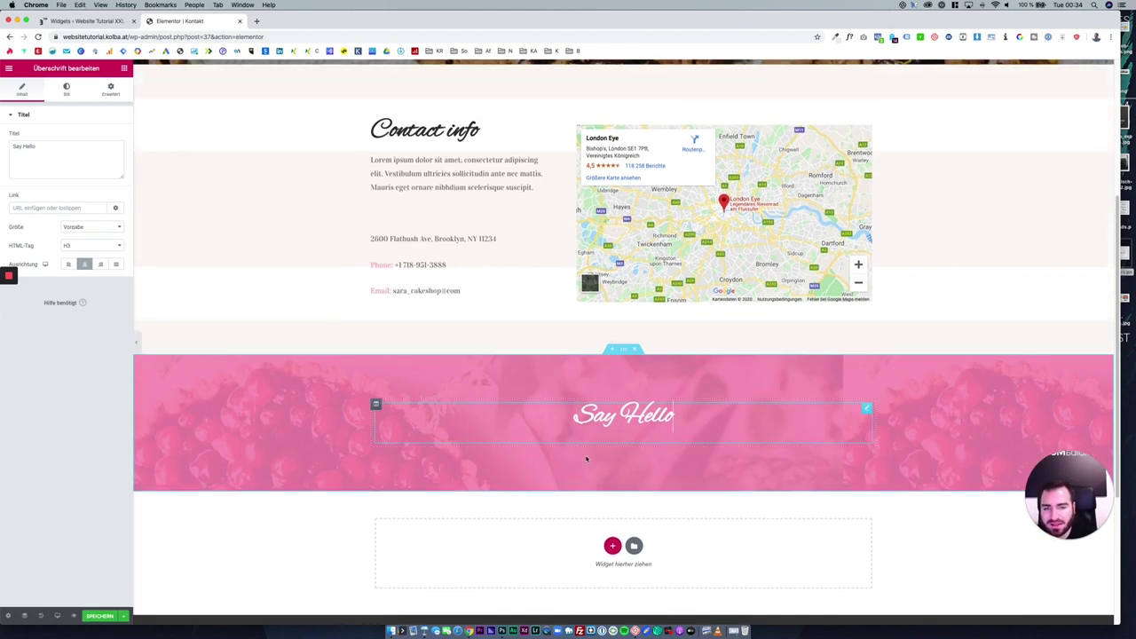
{"action": "scroll", "coordinate": [579, 461], "scroll_direction": "up", "scroll_amount": 5}
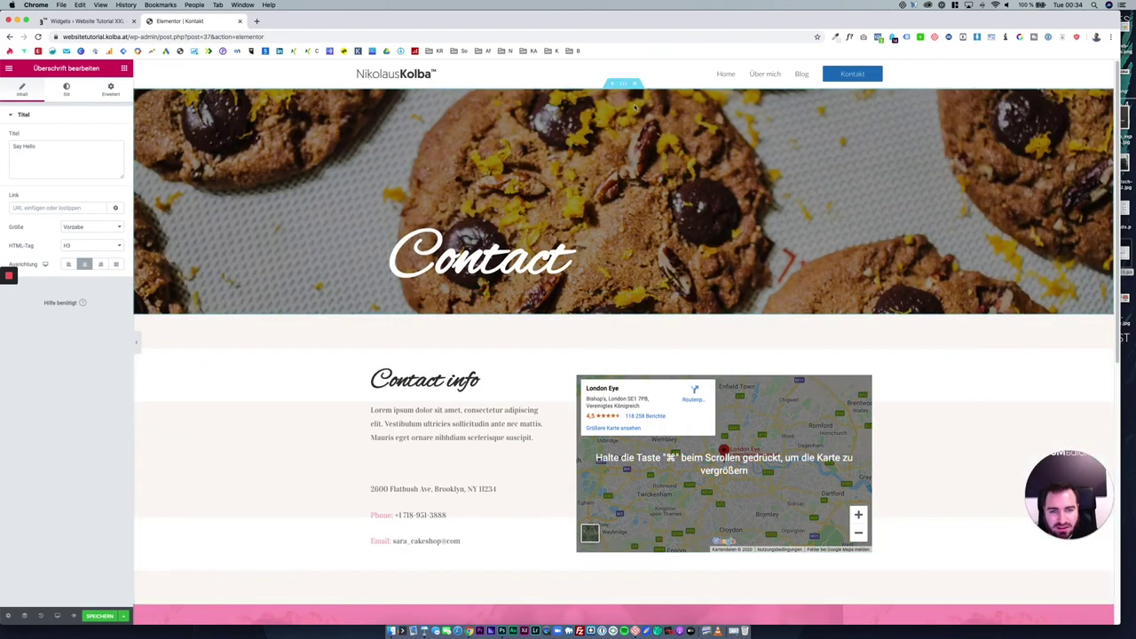
{"action": "scroll", "coordinate": [636, 92], "scroll_direction": "down", "scroll_amount": 5}
{"action": "scroll", "coordinate": [636, 92], "scroll_direction": "down", "scroll_amount": 5}
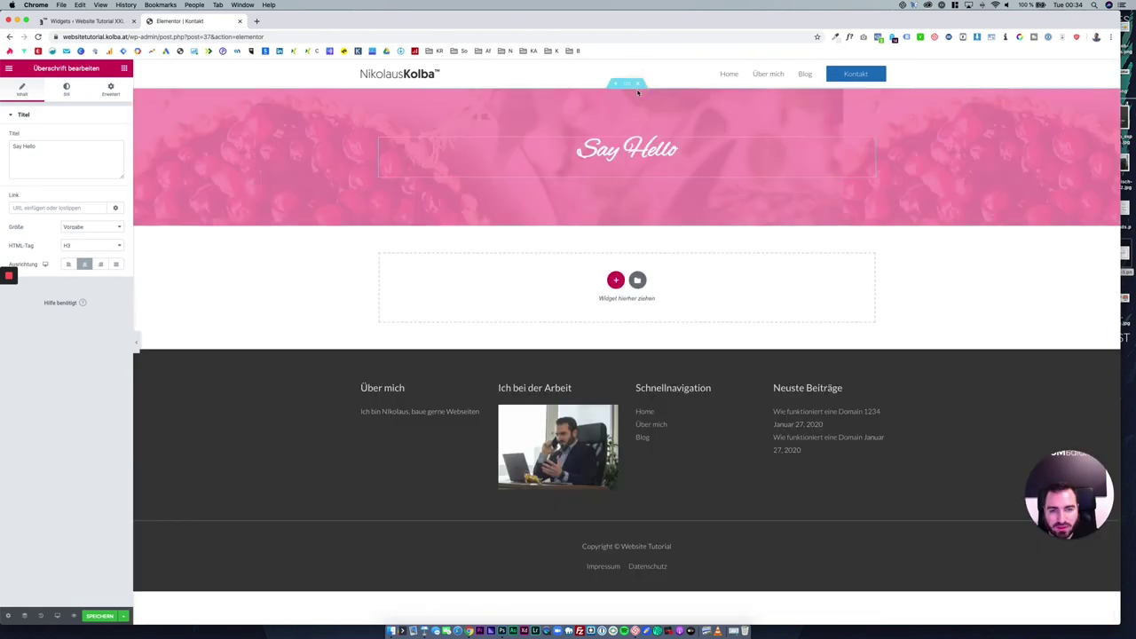
{"action": "left_click", "coordinate": [638, 84]}
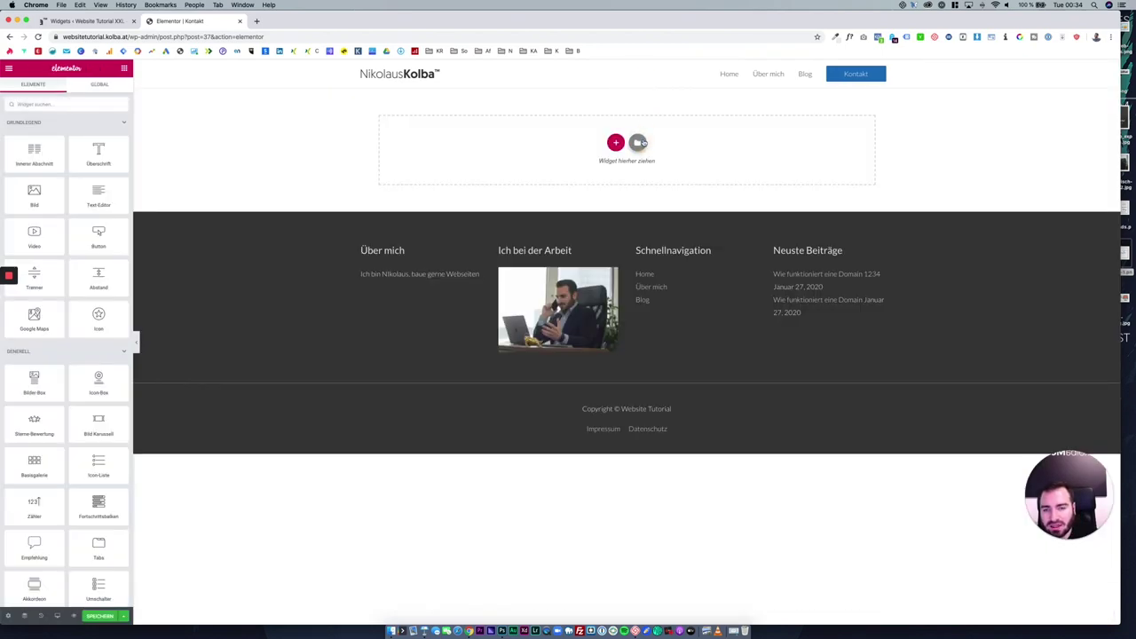
Search the template library for 'cont' and browse to the Looking Forward contact template.
{"action": "left_click", "coordinate": [640, 140]}
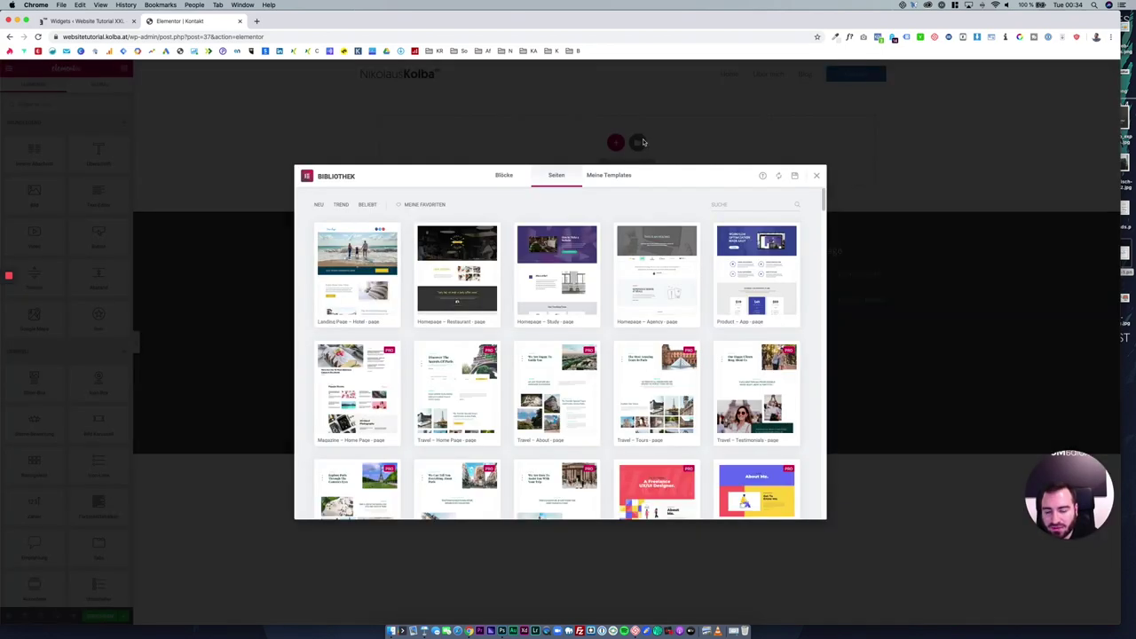
{"action": "left_click", "coordinate": [732, 205]}
{"action": "type", "text": "contact"}
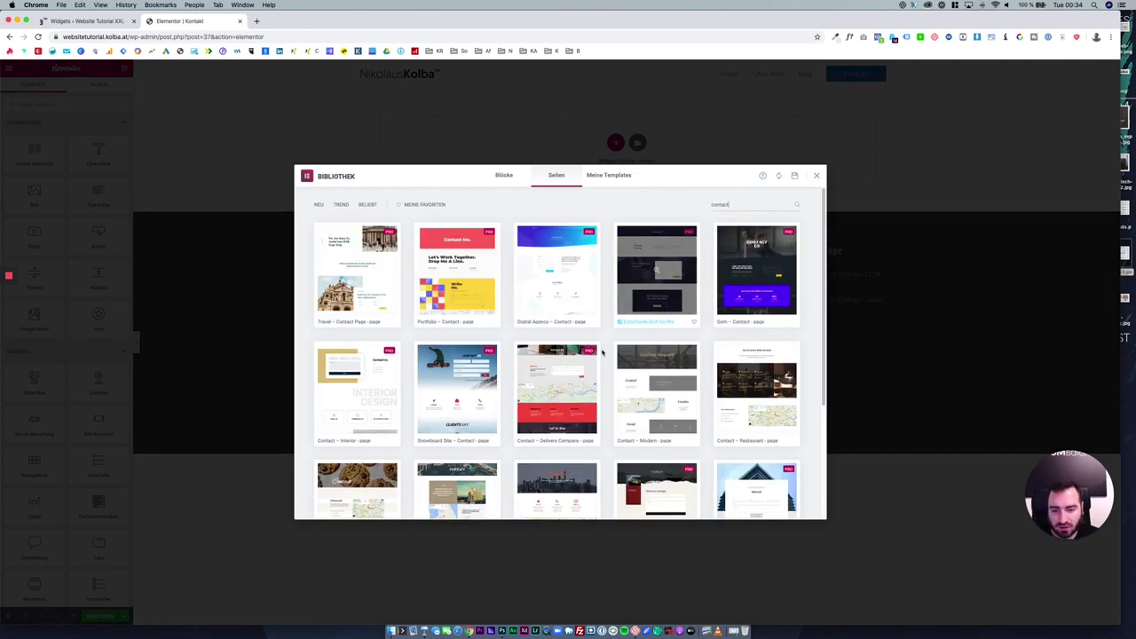
{"action": "scroll", "coordinate": [558, 382], "scroll_direction": "down", "scroll_amount": 3}
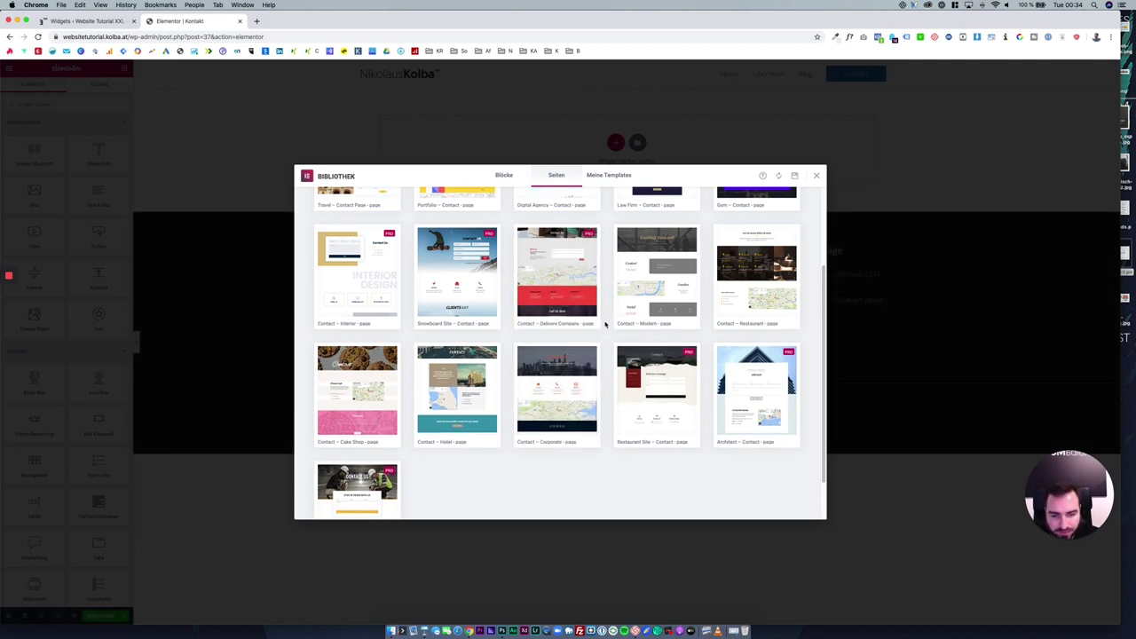
{"action": "scroll", "coordinate": [605, 337], "scroll_direction": "down", "scroll_amount": 1}
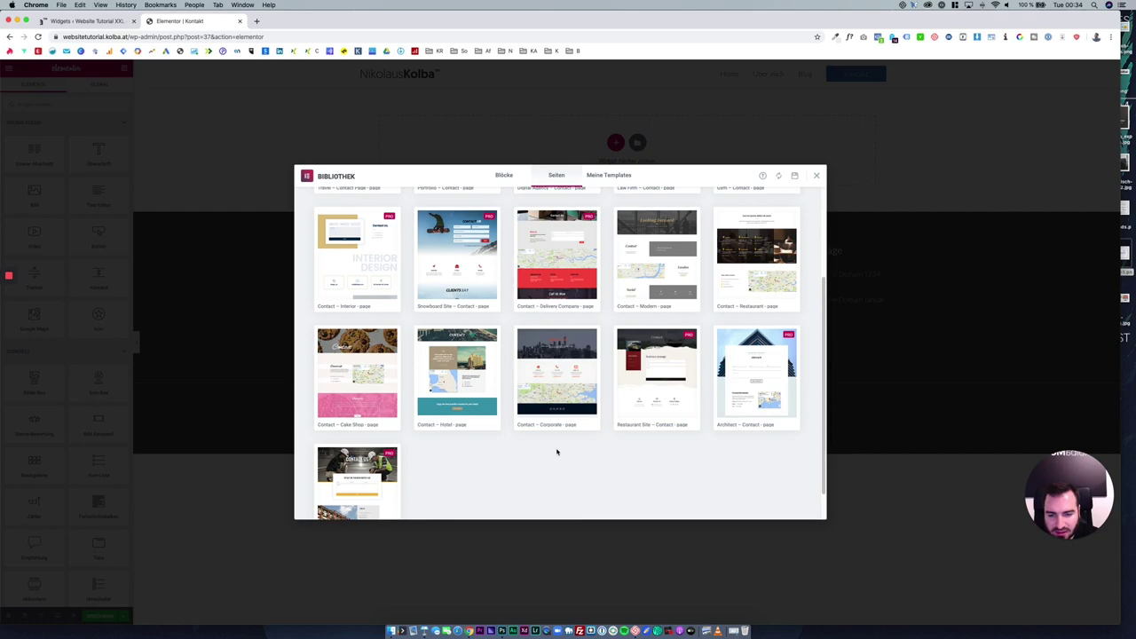
{"action": "scroll", "coordinate": [605, 461], "scroll_direction": "up", "scroll_amount": 4}
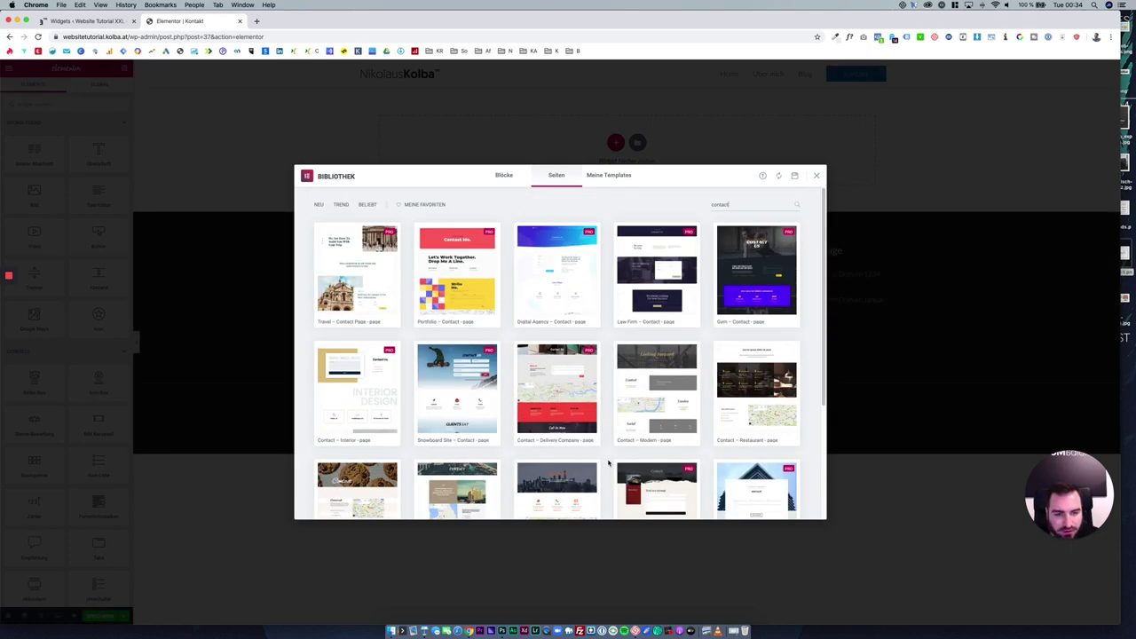
{"action": "scroll", "coordinate": [593, 426], "scroll_direction": "down", "scroll_amount": 5}
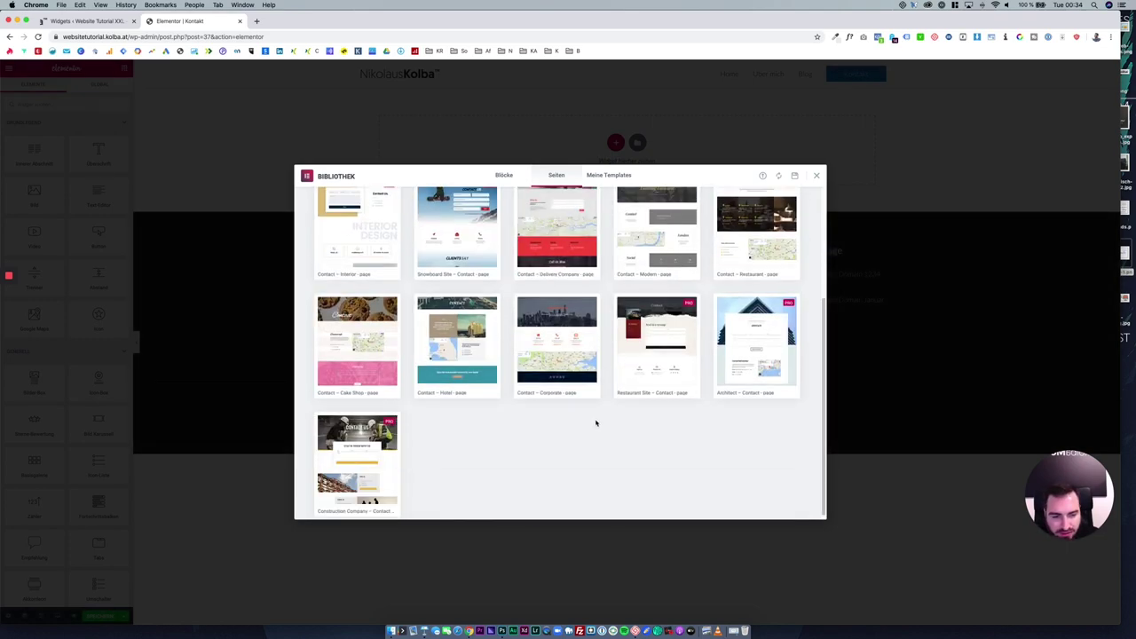
{"action": "scroll", "coordinate": [596, 423], "scroll_direction": "up", "scroll_amount": 5}
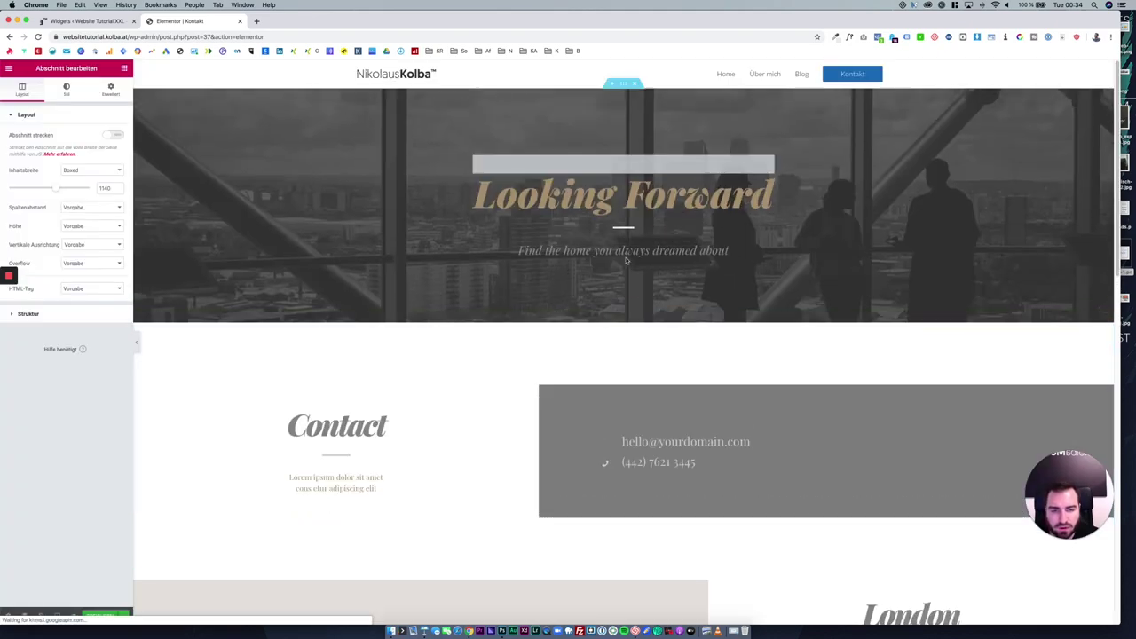
Stretch the dark Jobs/Press/Finance section to Volle Breite content and duplicate its column.
{"action": "scroll", "coordinate": [674, 266], "scroll_direction": "down", "scroll_amount": 8}
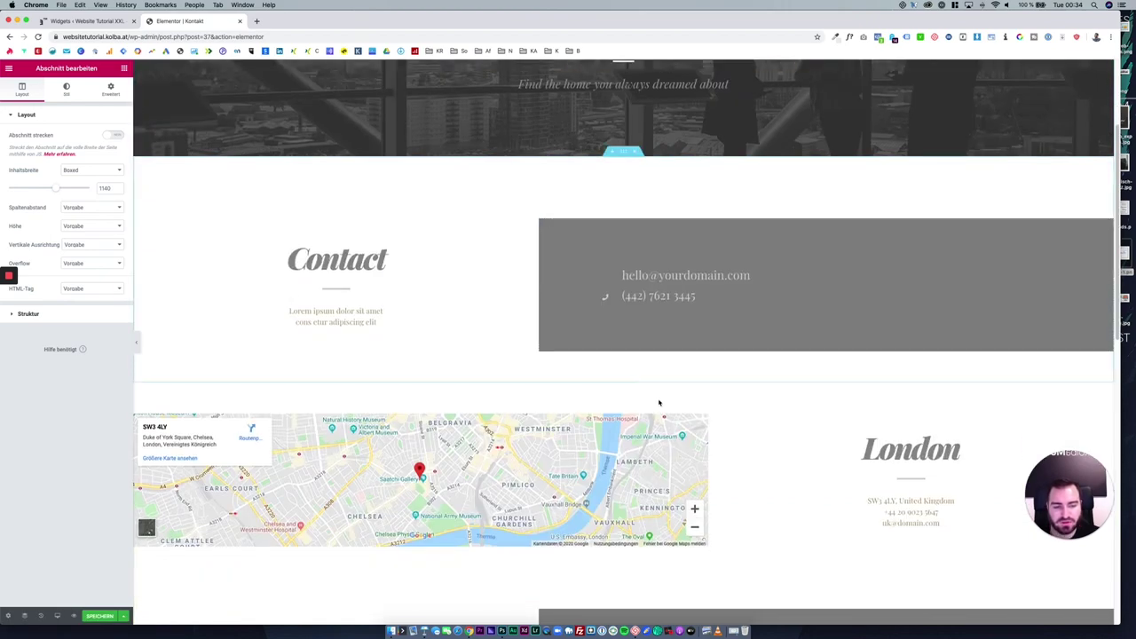
{"action": "scroll", "coordinate": [675, 402], "scroll_direction": "down", "scroll_amount": 5}
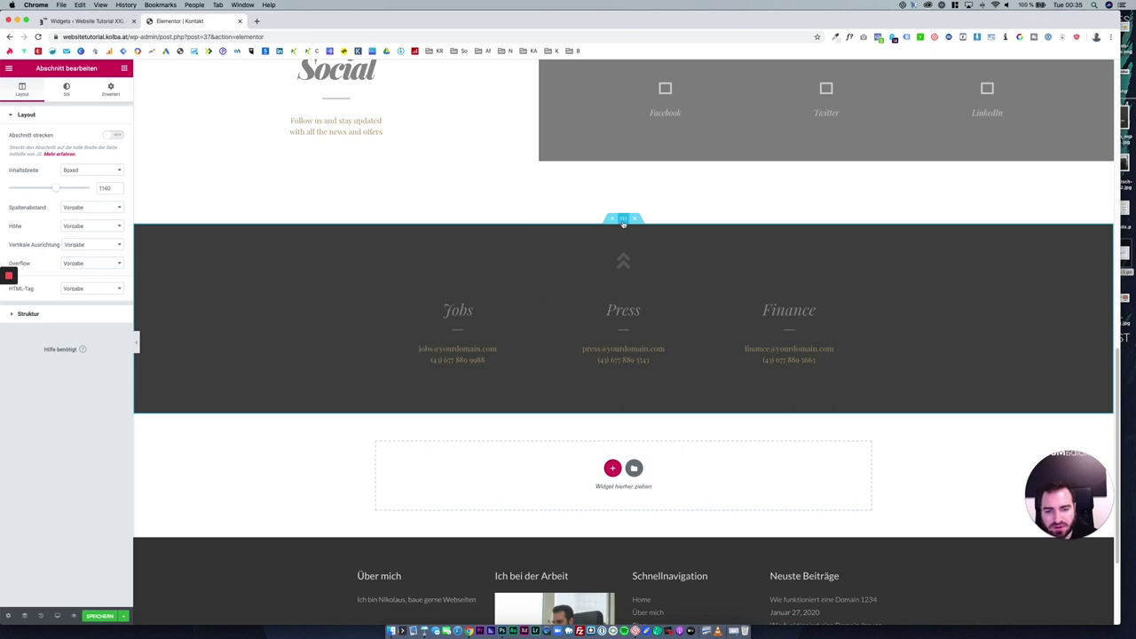
{"action": "right_click", "coordinate": [624, 225]}
{"action": "left_click", "coordinate": [630, 232]}
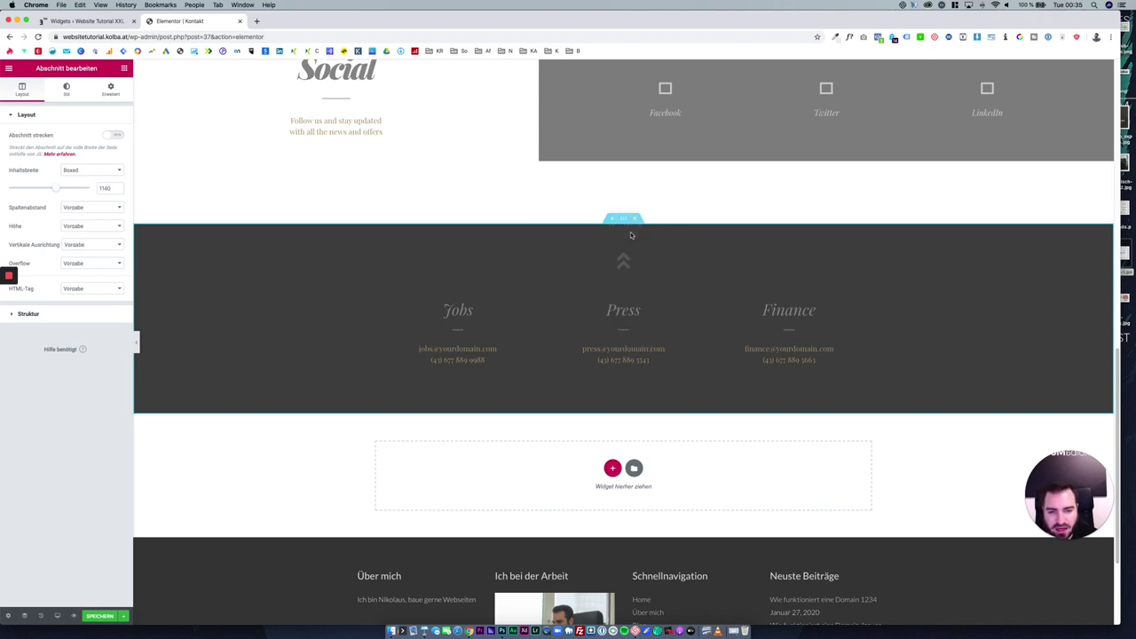
{"action": "left_click", "coordinate": [116, 137]}
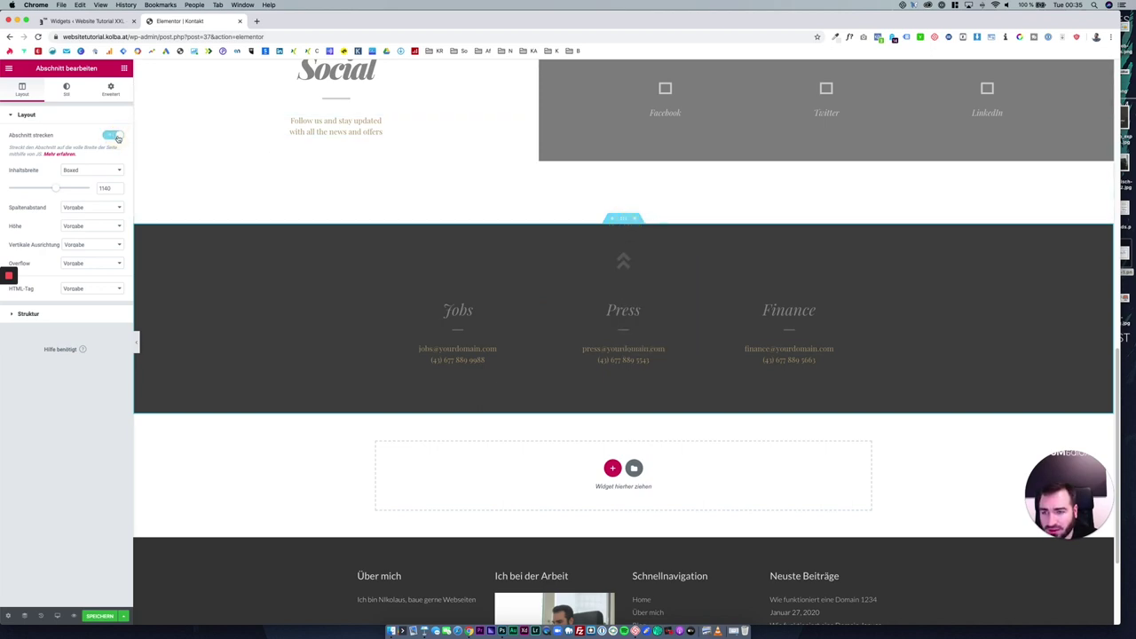
{"action": "left_click", "coordinate": [117, 137]}
{"action": "left_click_drag", "start_coordinate": [57, 189], "coordinate": [62, 189]}
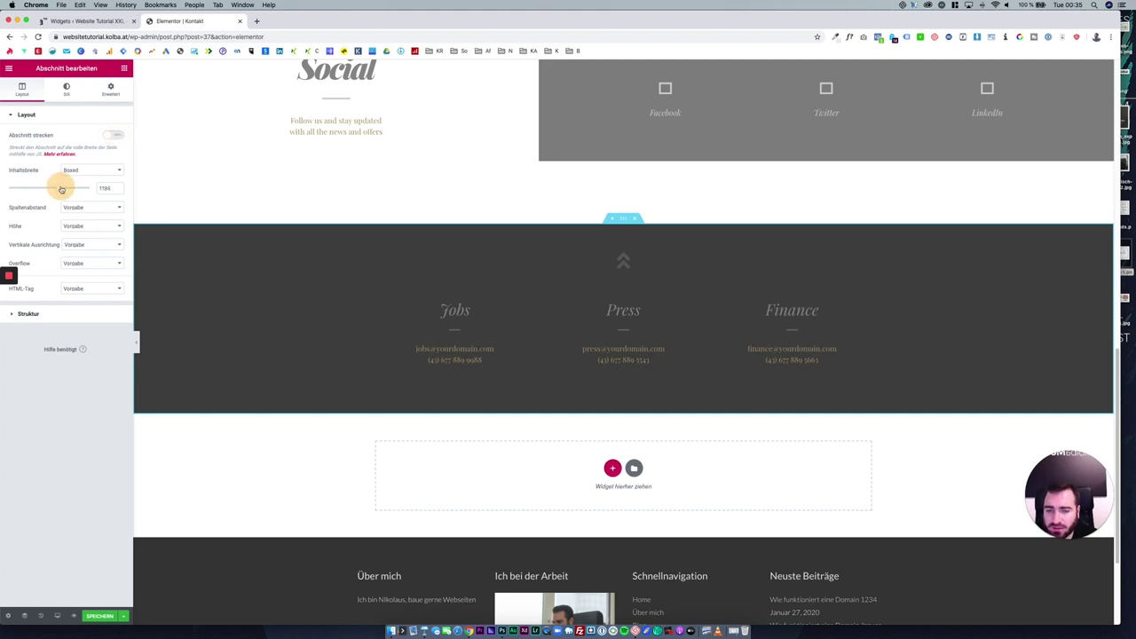
{"action": "left_click", "coordinate": [120, 135]}
{"action": "left_click", "coordinate": [102, 168]}
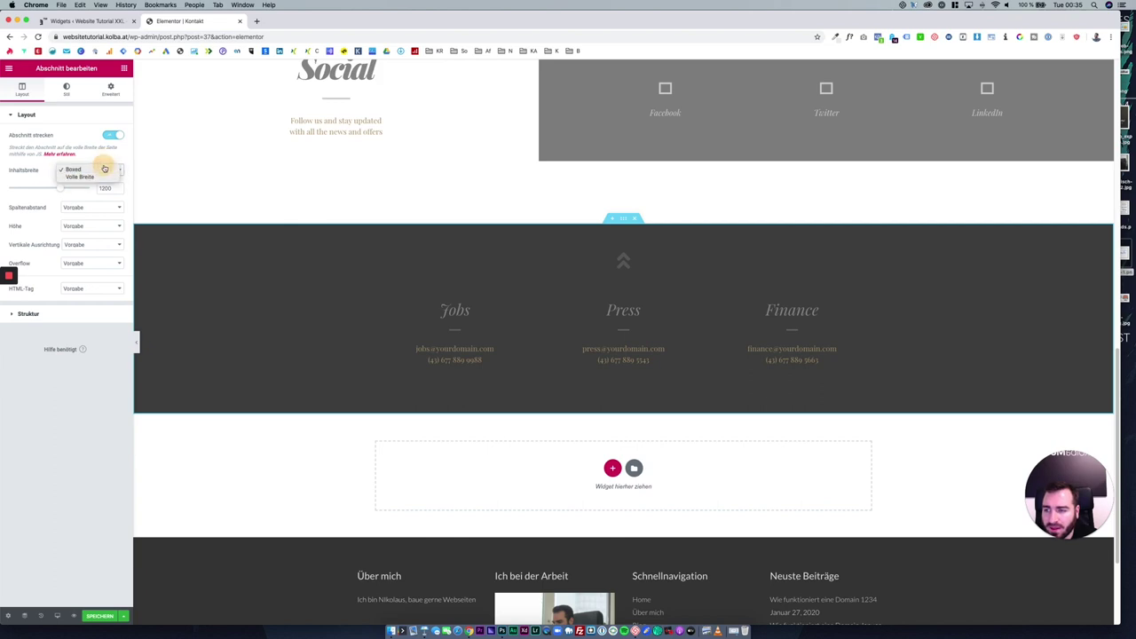
{"action": "left_click", "coordinate": [98, 177]}
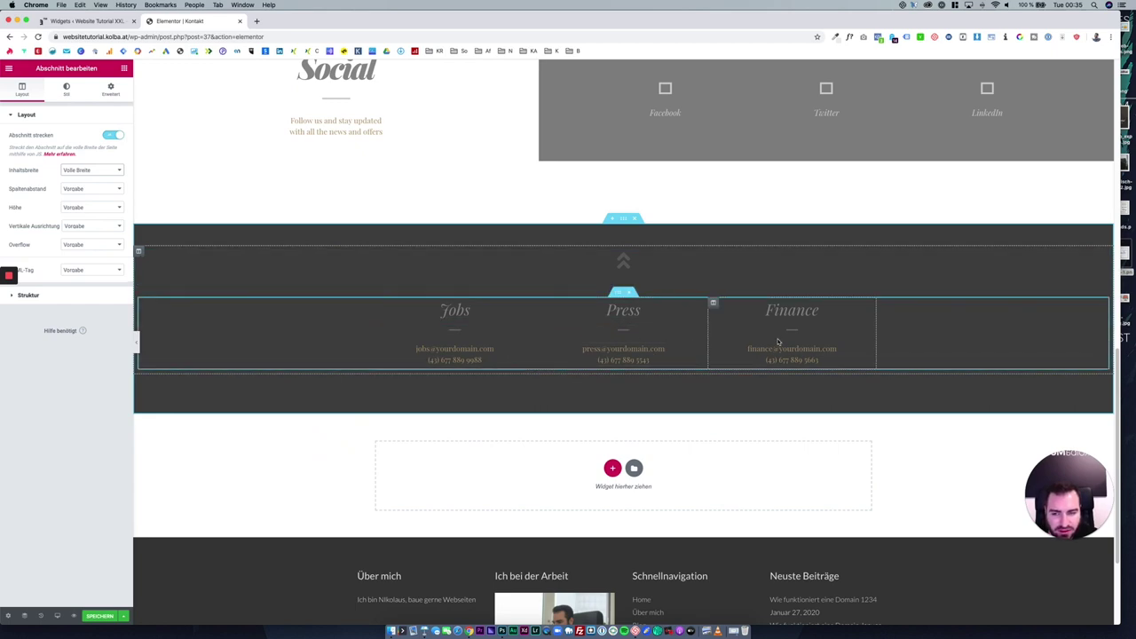
{"action": "right_click", "coordinate": [144, 252]}
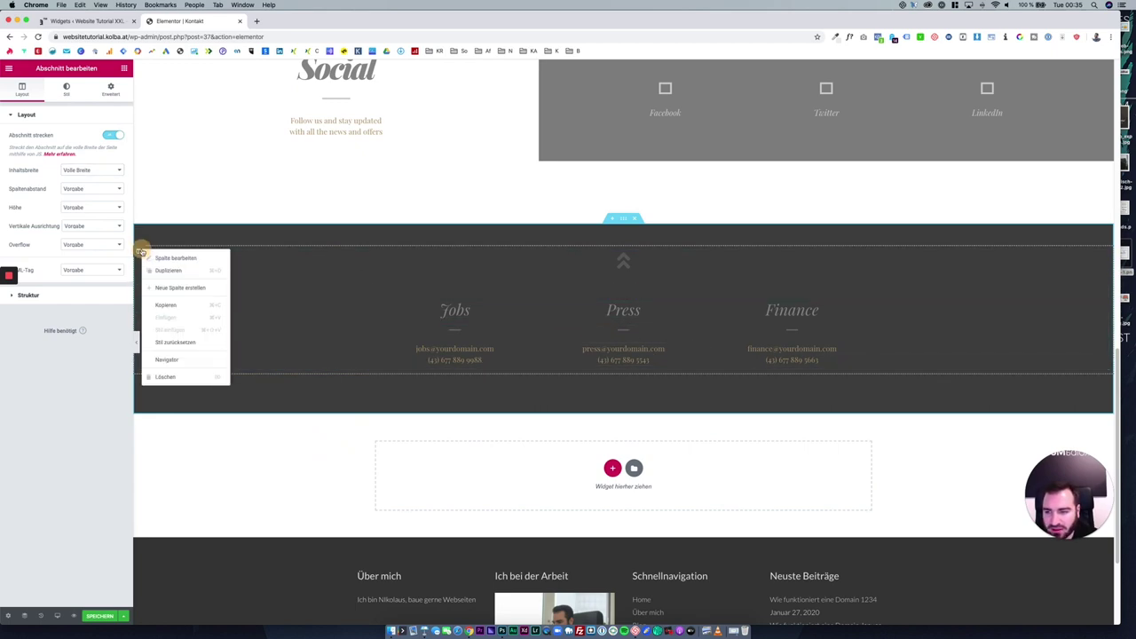
{"action": "left_click", "coordinate": [164, 271]}
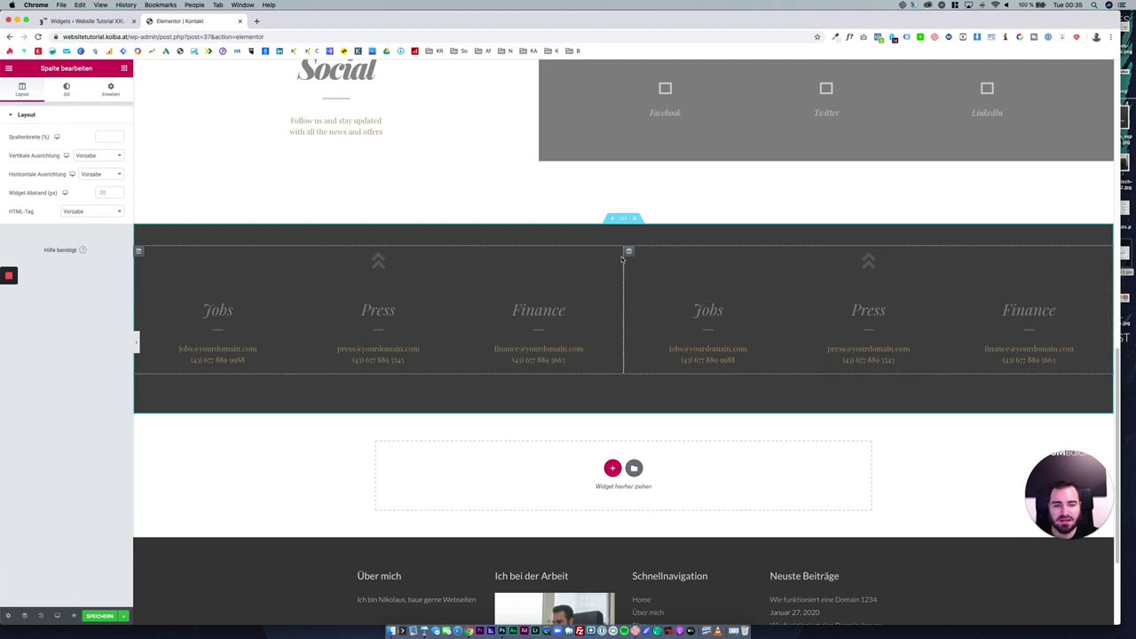
Delete the dark Jobs/Press/Finance section and save the Kontakt page.
{"action": "left_click", "coordinate": [633, 218]}
{"action": "scroll", "coordinate": [636, 282], "scroll_direction": "up", "scroll_amount": 3}
{"action": "scroll", "coordinate": [636, 282], "scroll_direction": "up", "scroll_amount": 5}
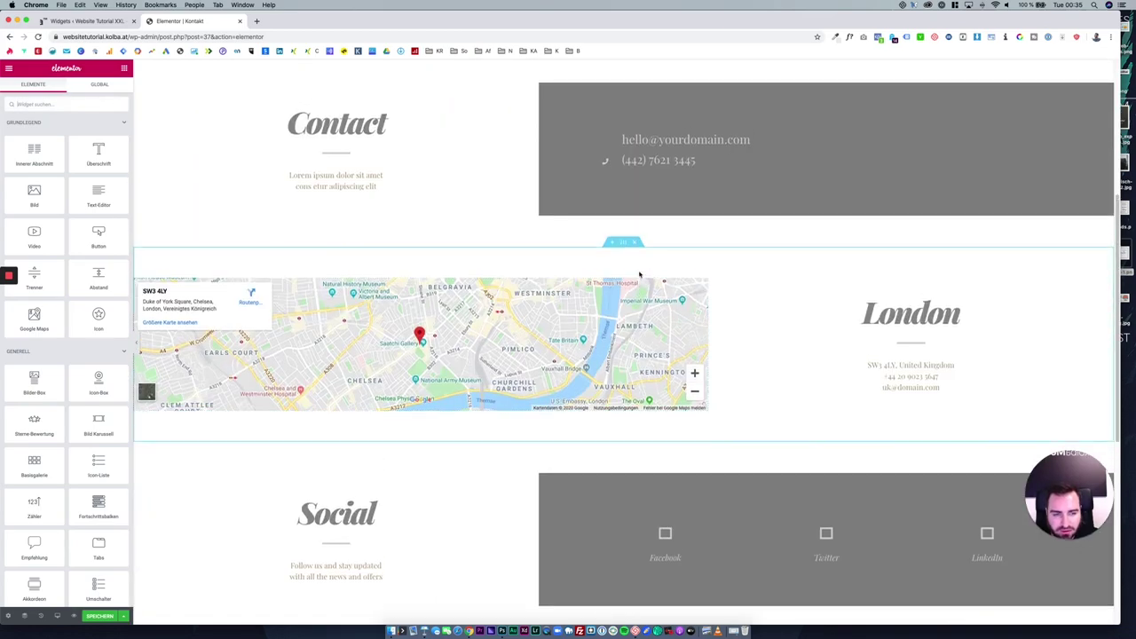
{"action": "scroll", "coordinate": [798, 390], "scroll_direction": "up", "scroll_amount": 5}
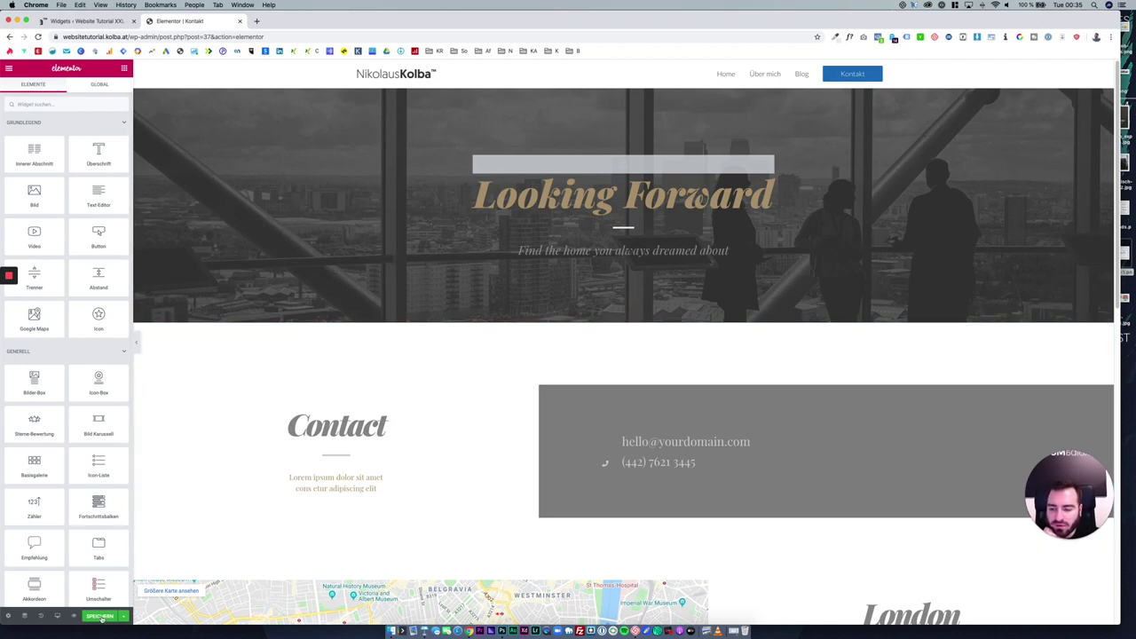
{"action": "left_click", "coordinate": [100, 616]}
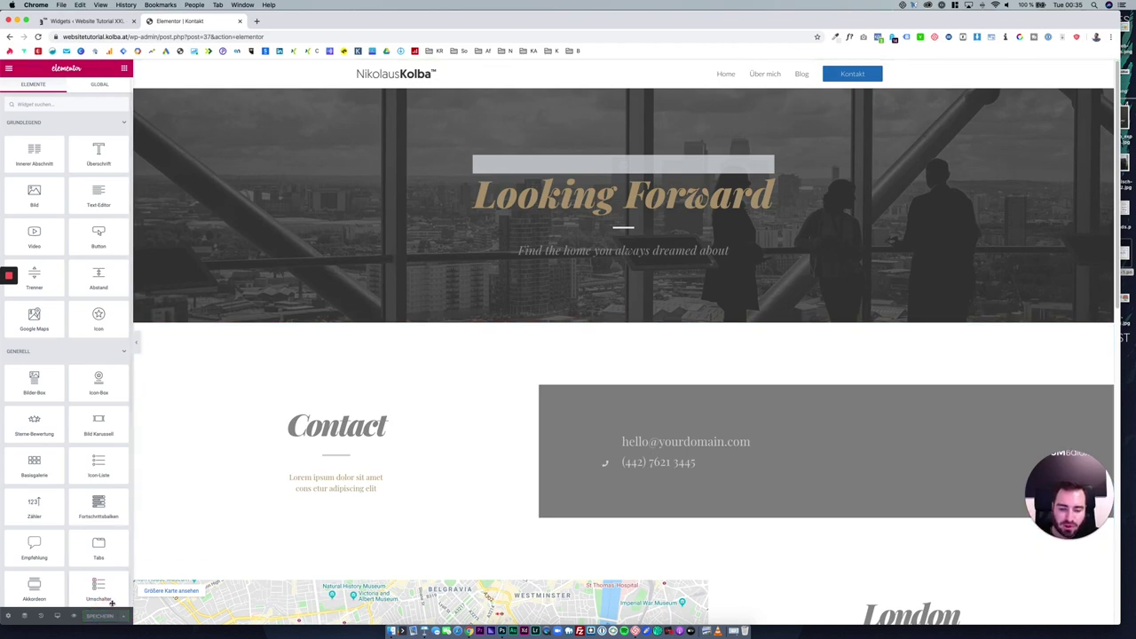
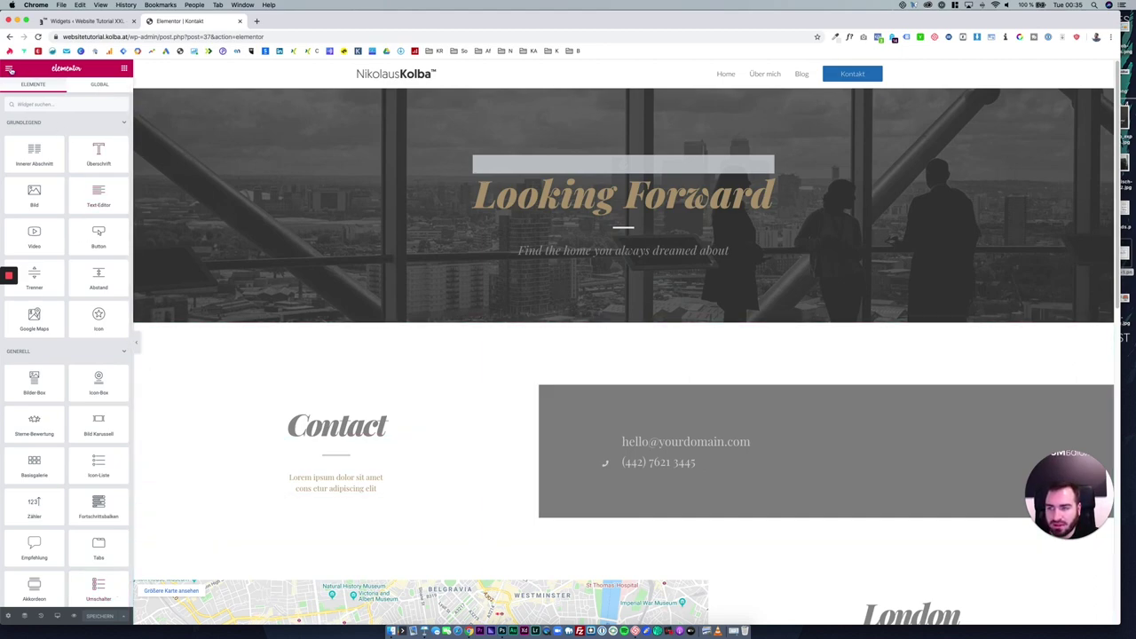
Exit Elementor to the installed plugins list and dismiss the Duplicate Post notice.
{"action": "left_click", "coordinate": [9, 69]}
{"action": "left_click", "coordinate": [78, 302]}
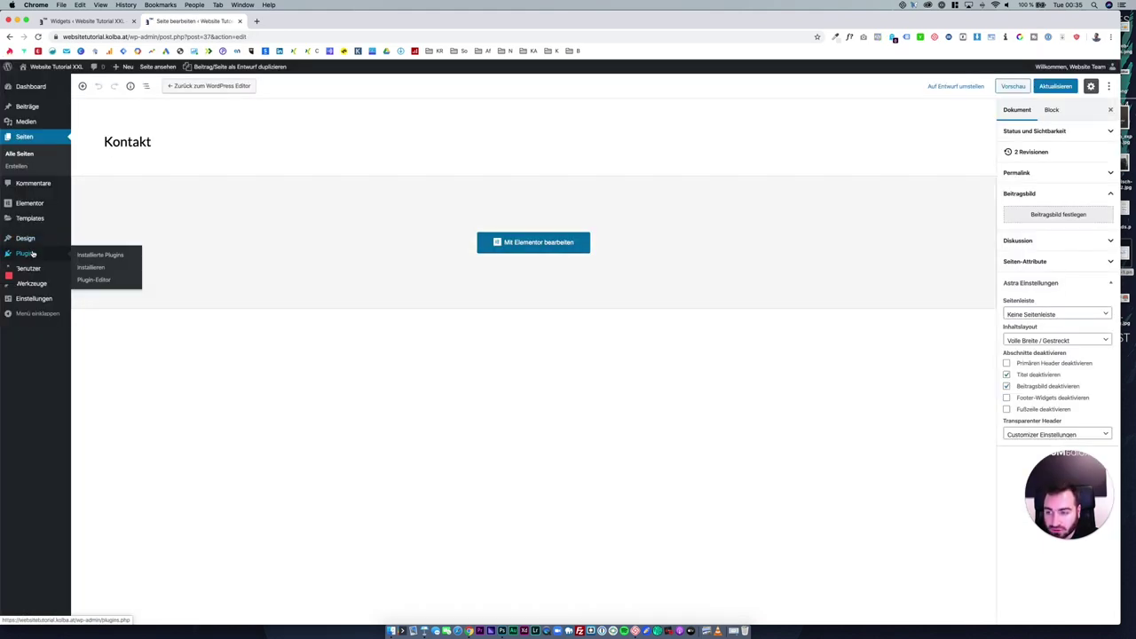
{"action": "left_click", "coordinate": [26, 252]}
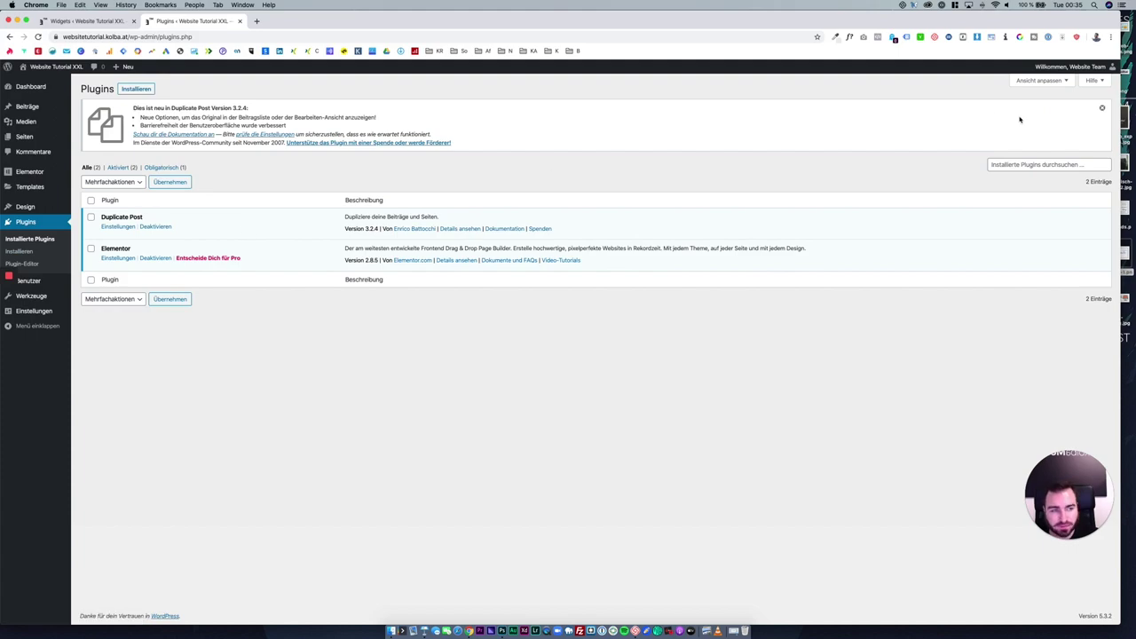
{"action": "left_click", "coordinate": [1102, 109]}
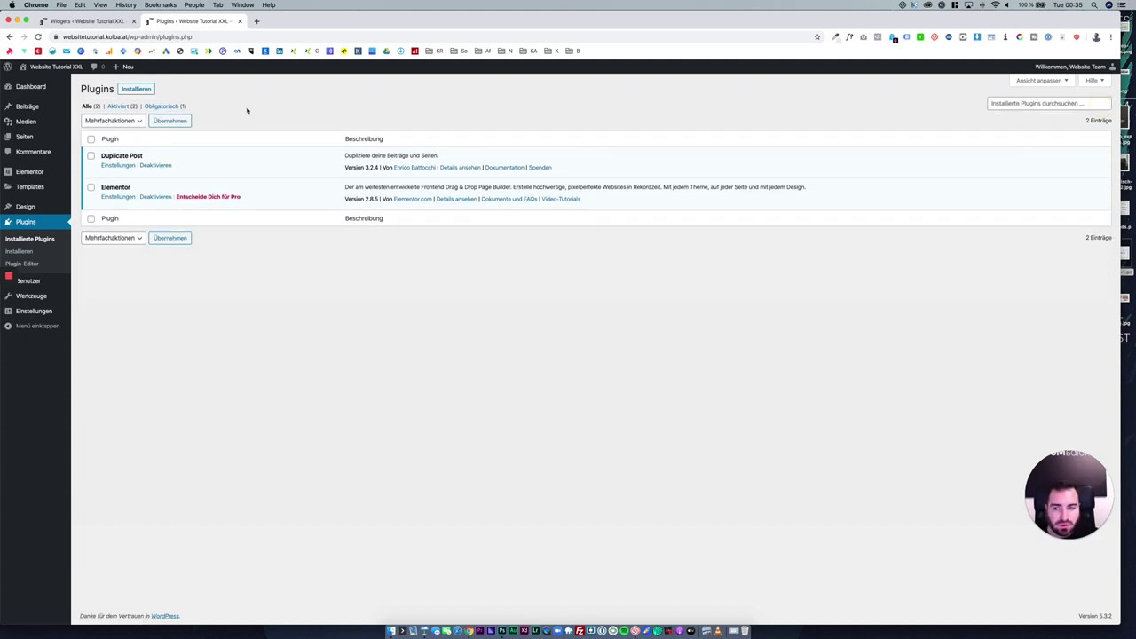
Search new plugins for 'contact', then install and activate Contact Form 7.
{"action": "left_click", "coordinate": [139, 89]}
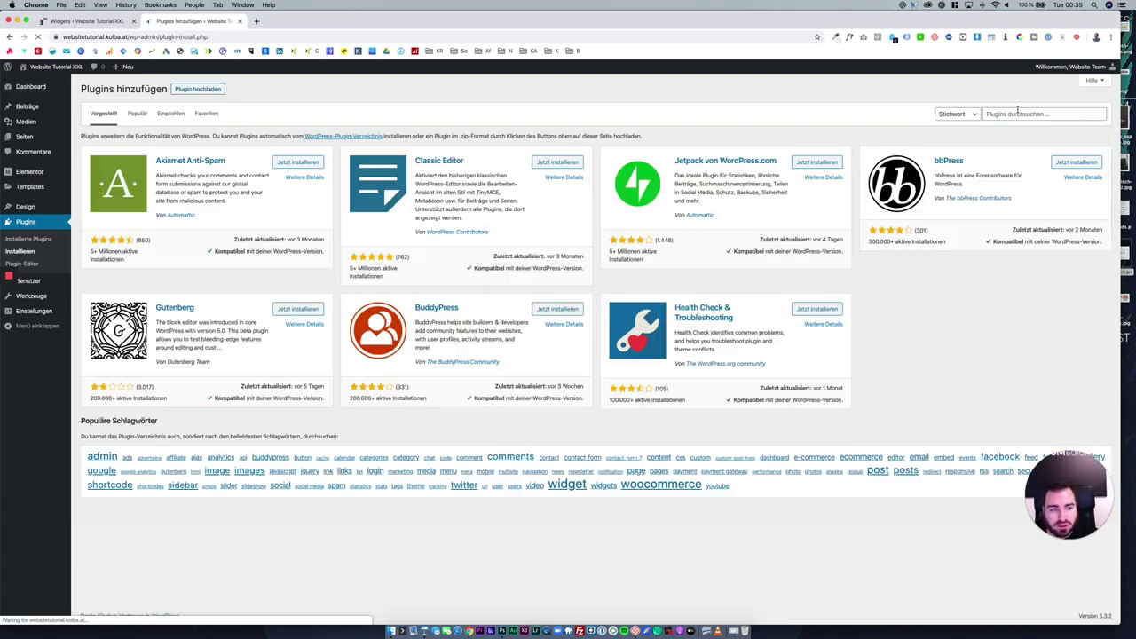
{"action": "left_click", "coordinate": [1017, 112]}
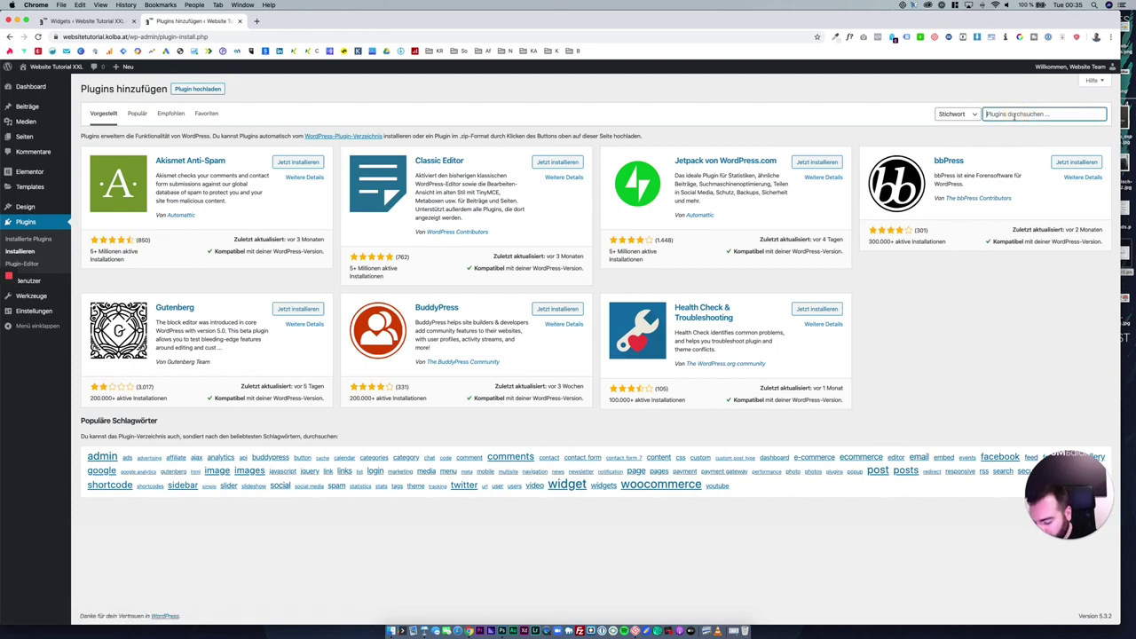
{"action": "type", "text": "d"}
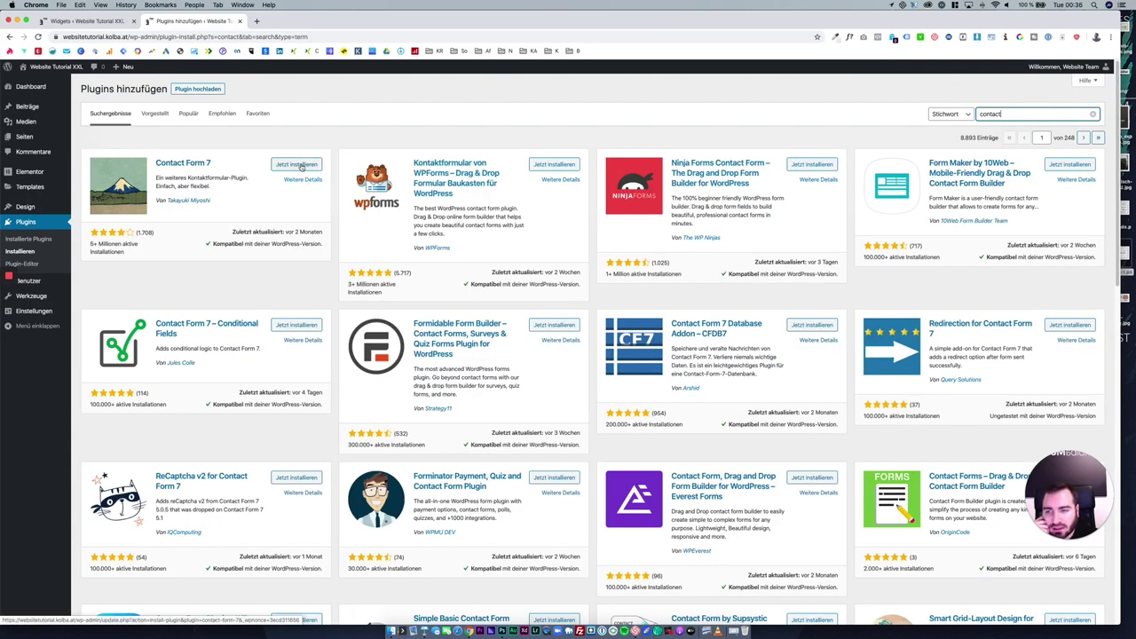
{"action": "left_click", "coordinate": [300, 165]}
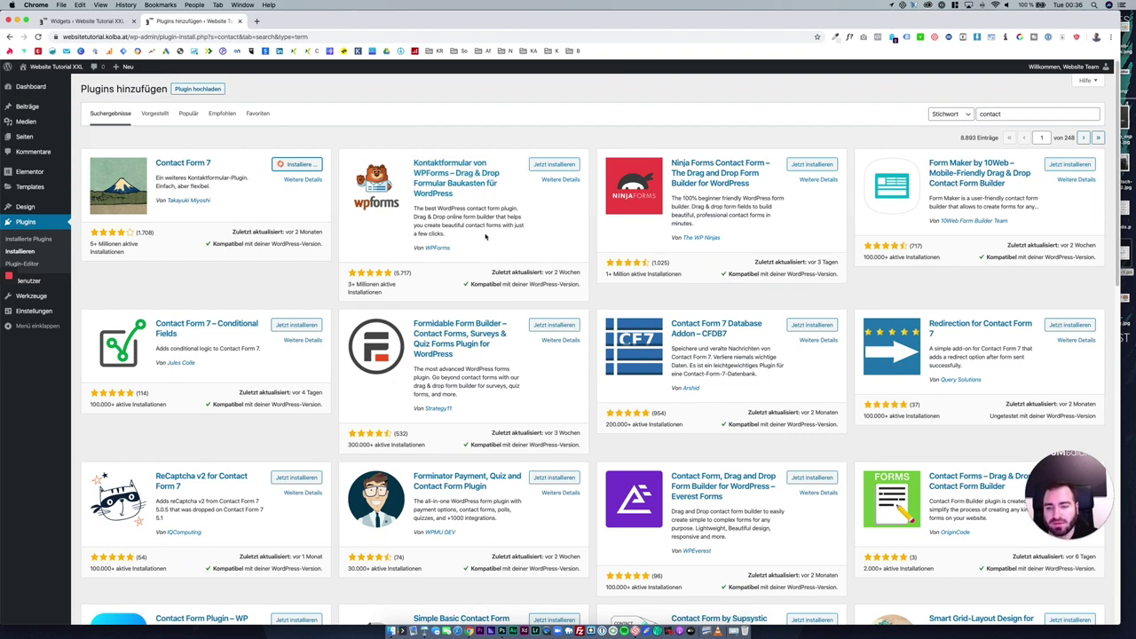
{"action": "left_click", "coordinate": [307, 165]}
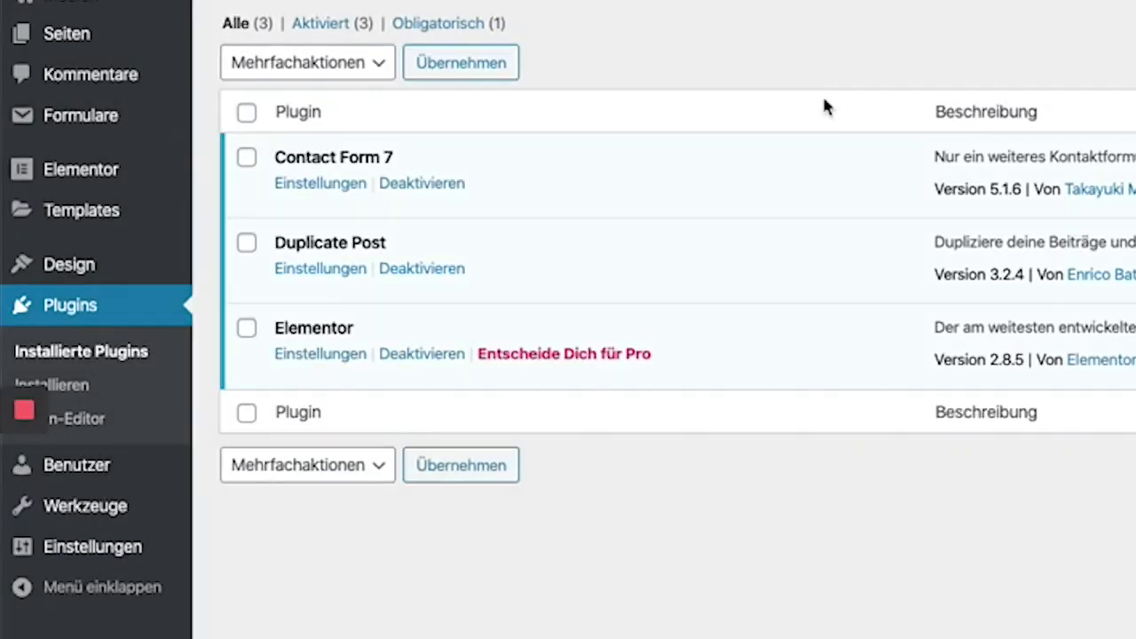
Copy Kontaktformular 1's shortcode from the contact forms list.
{"action": "mouse_move", "coordinate": [63, 167]}
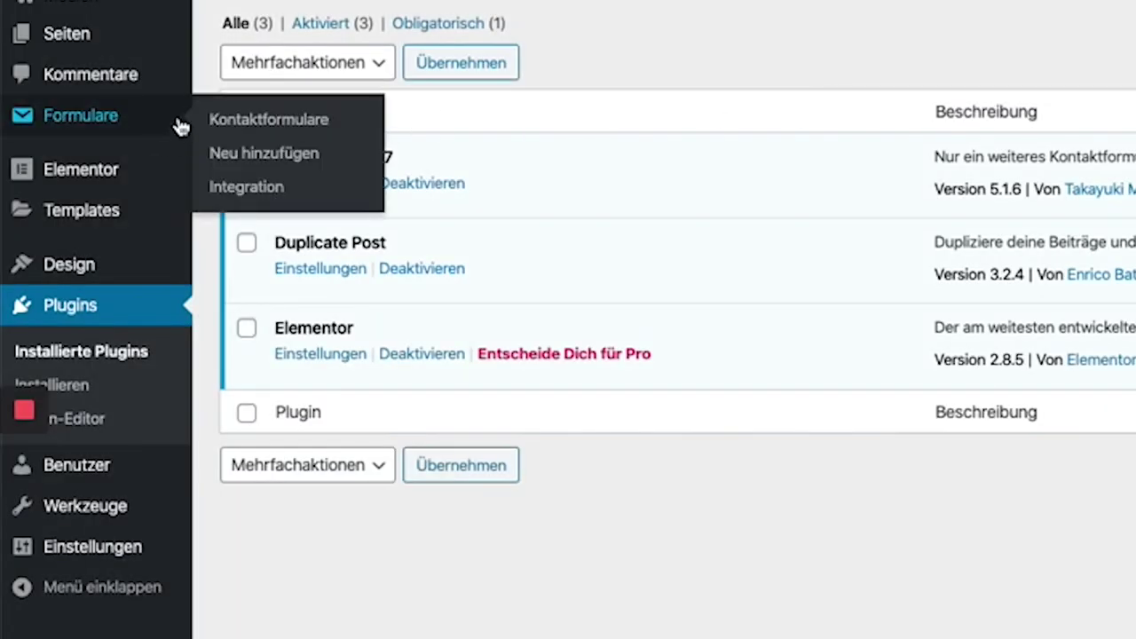
{"action": "left_click", "coordinate": [126, 130]}
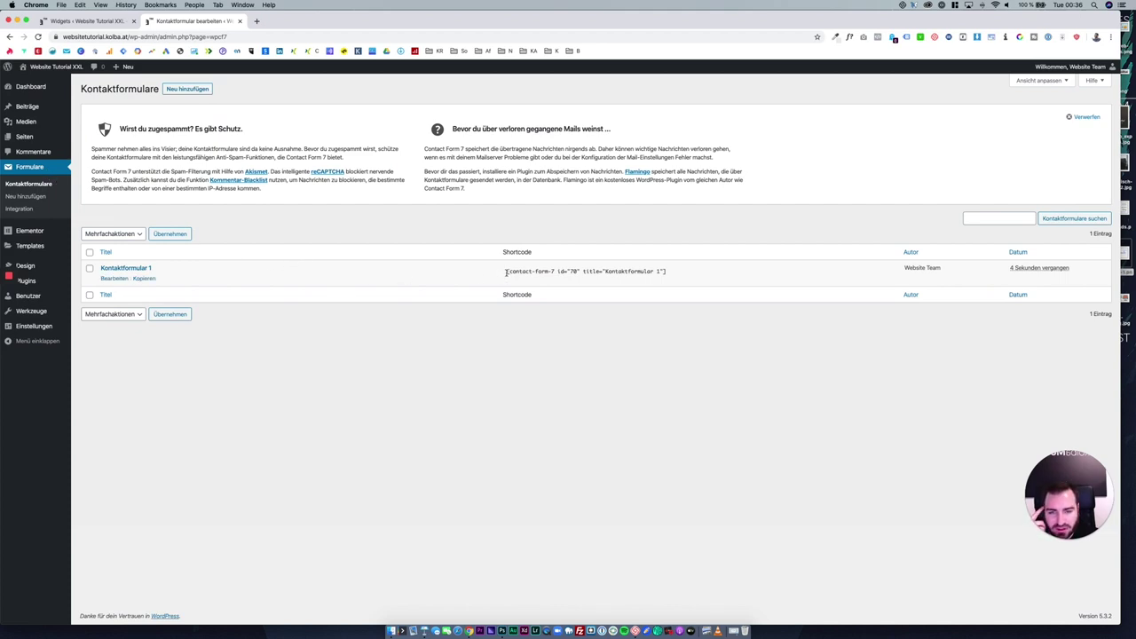
{"action": "left_click_drag", "start_coordinate": [506, 273], "coordinate": [686, 272]}
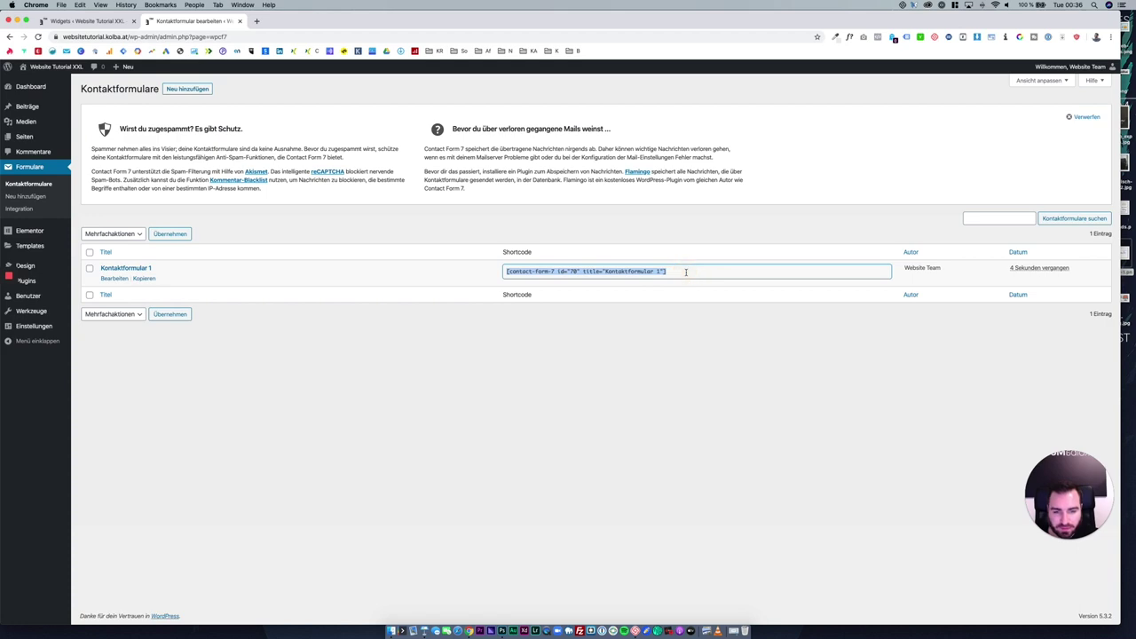
{"action": "right_click", "coordinate": [637, 272]}
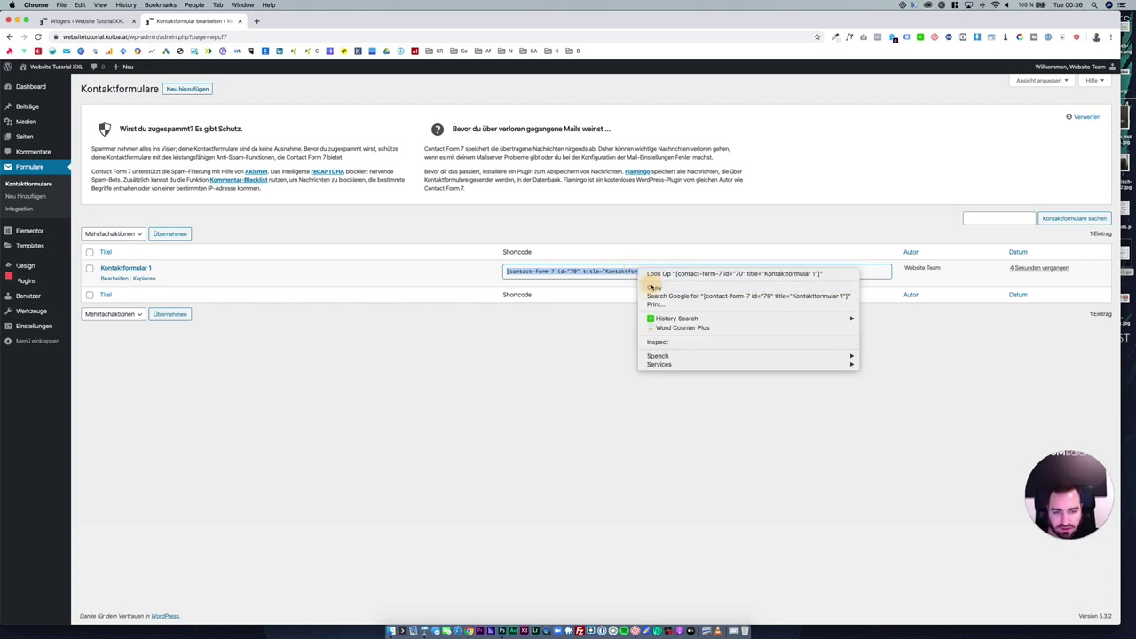
{"action": "left_click", "coordinate": [652, 288]}
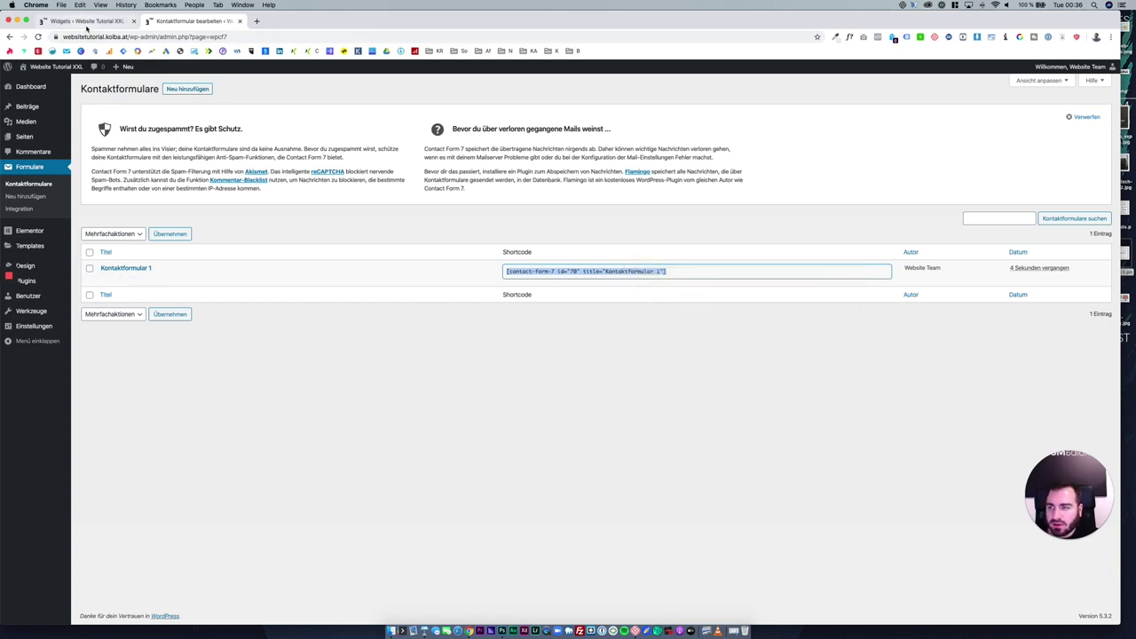
Open the site's home page in a new tab and close the Widgets tab.
{"action": "middle_click", "coordinate": [56, 66]}
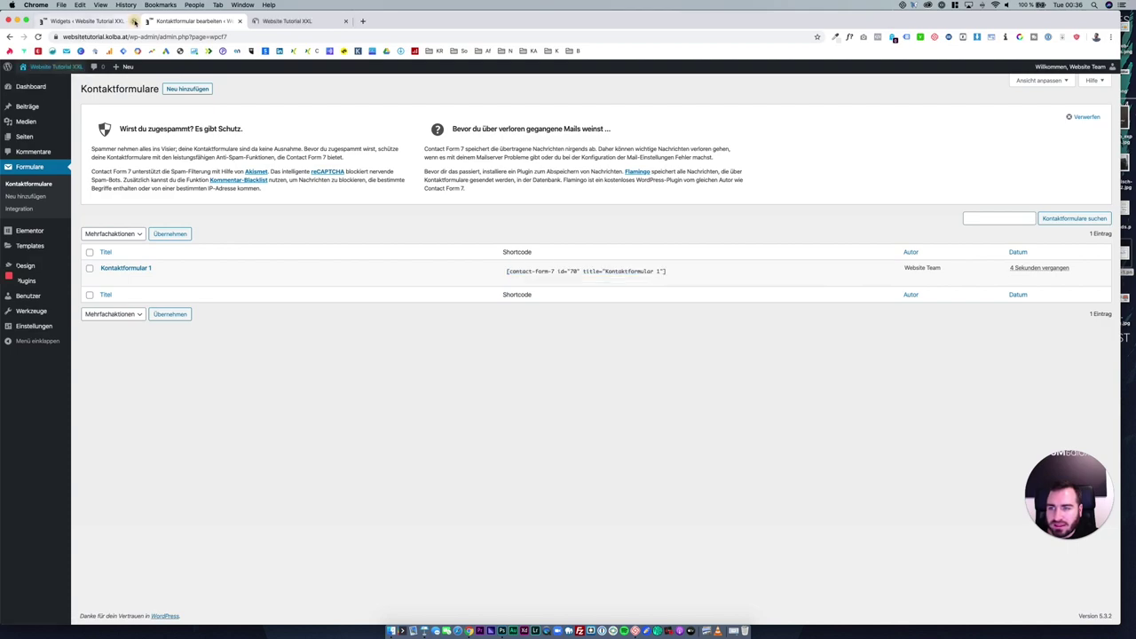
{"action": "left_click", "coordinate": [133, 21]}
{"action": "left_click", "coordinate": [188, 21]}
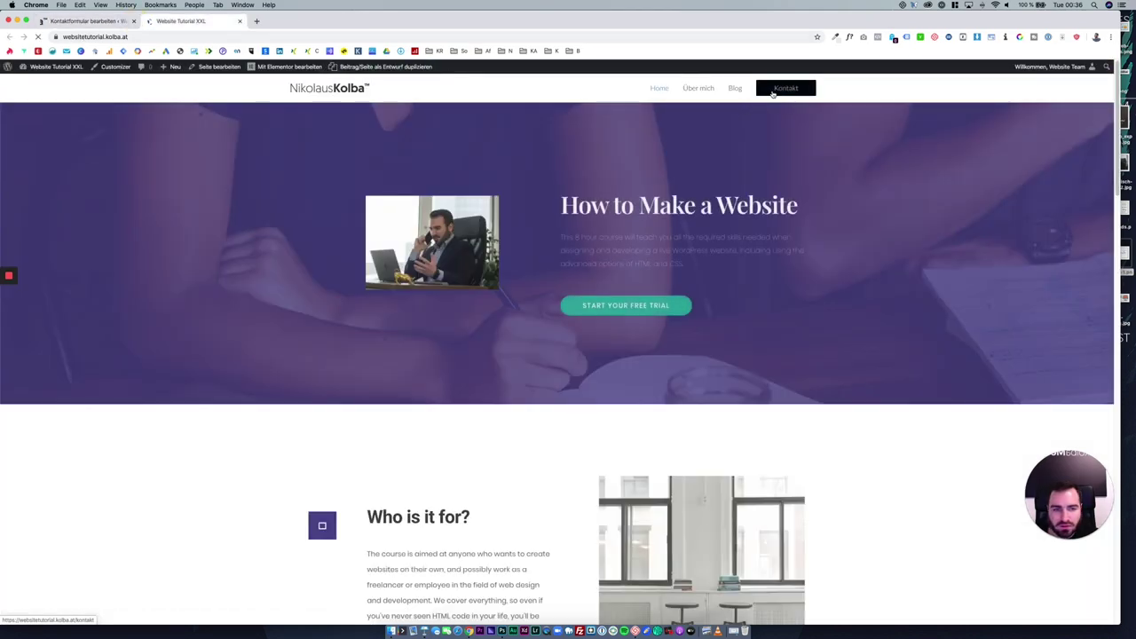
Open the Kontakt page in Elementor and delete the grey contact details column.
{"action": "left_click", "coordinate": [771, 94]}
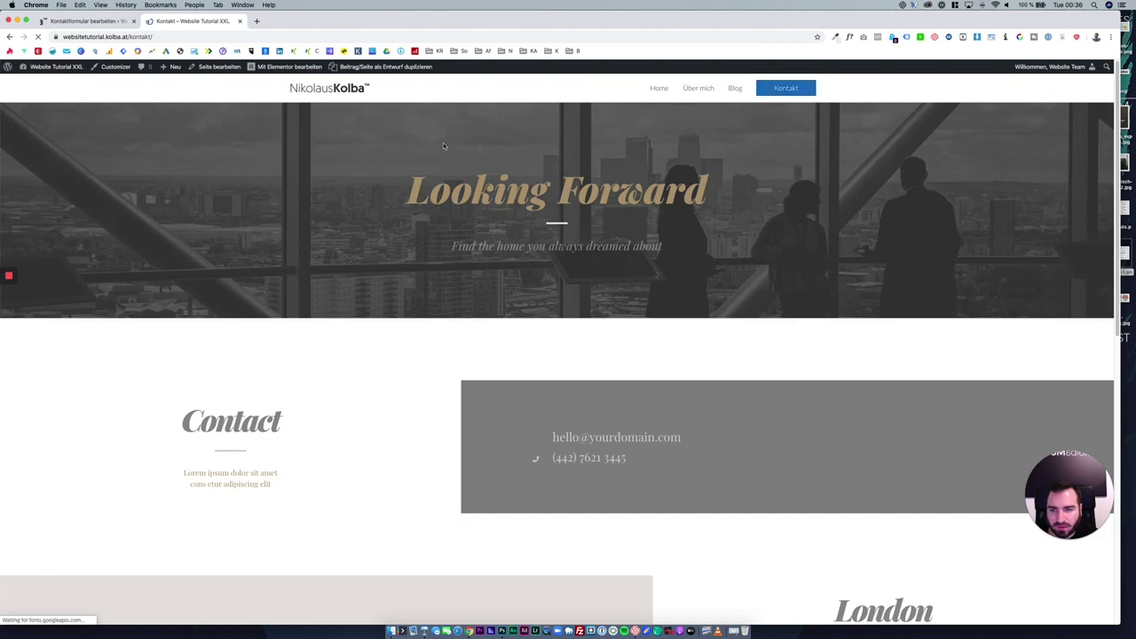
{"action": "left_click", "coordinate": [287, 67]}
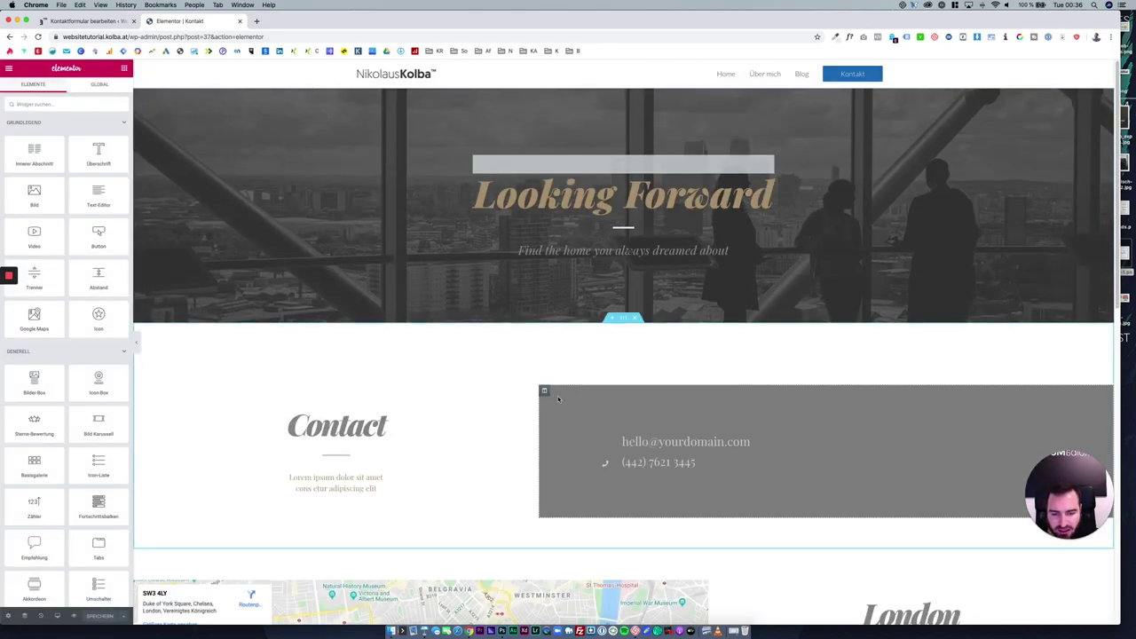
{"action": "right_click", "coordinate": [544, 393]}
{"action": "left_click", "coordinate": [590, 514]}
{"action": "scroll", "coordinate": [633, 433], "scroll_direction": "down", "scroll_amount": 1}
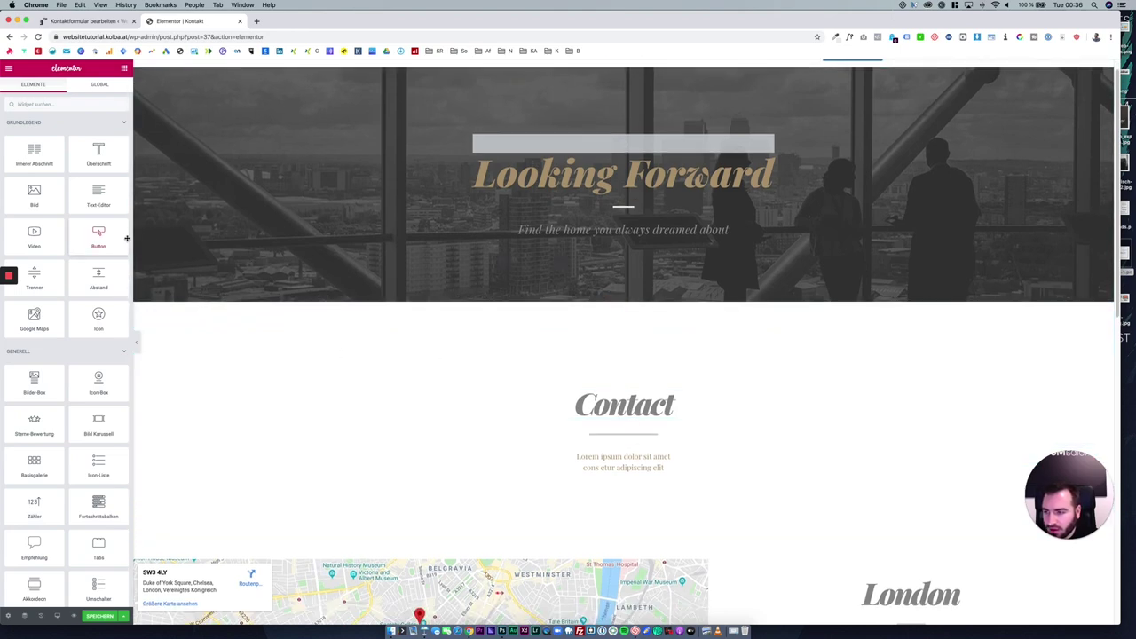
Add a Shortcode widget under the Contact heading and paste the form shortcode into it.
{"action": "left_click", "coordinate": [84, 108]}
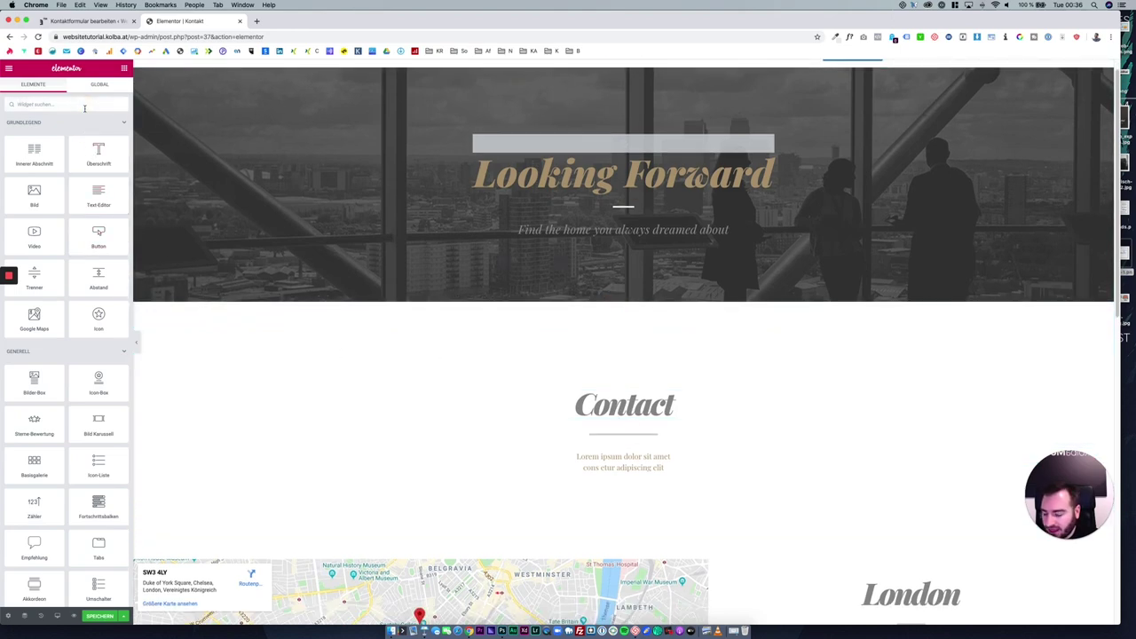
{"action": "type", "text": "short"}
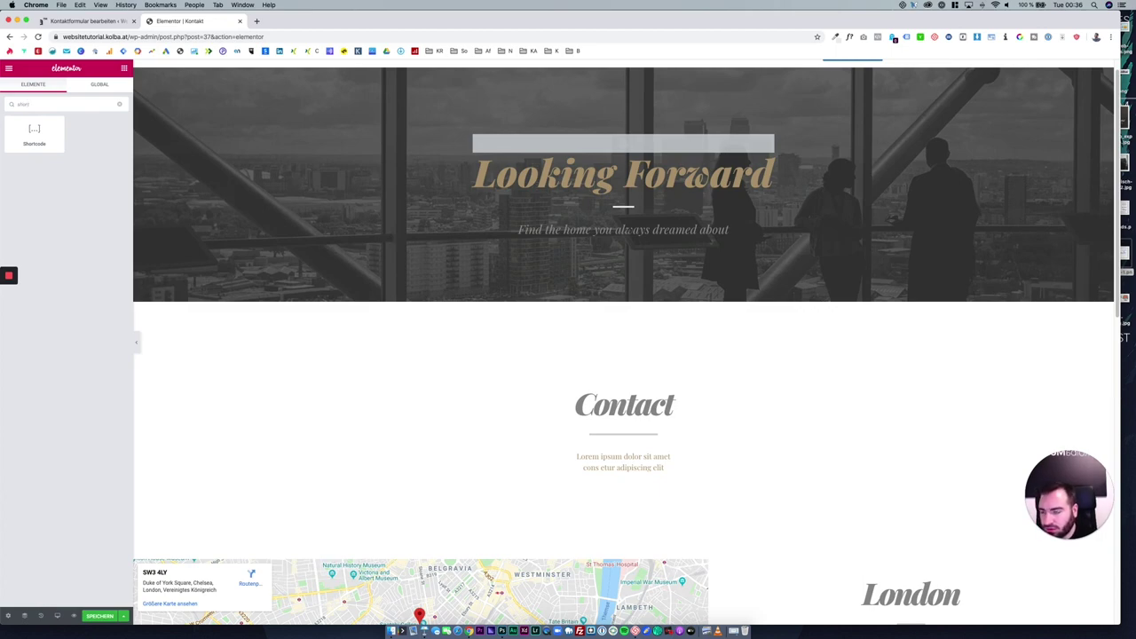
{"action": "left_click_drag", "start_coordinate": [38, 133], "coordinate": [635, 471]}
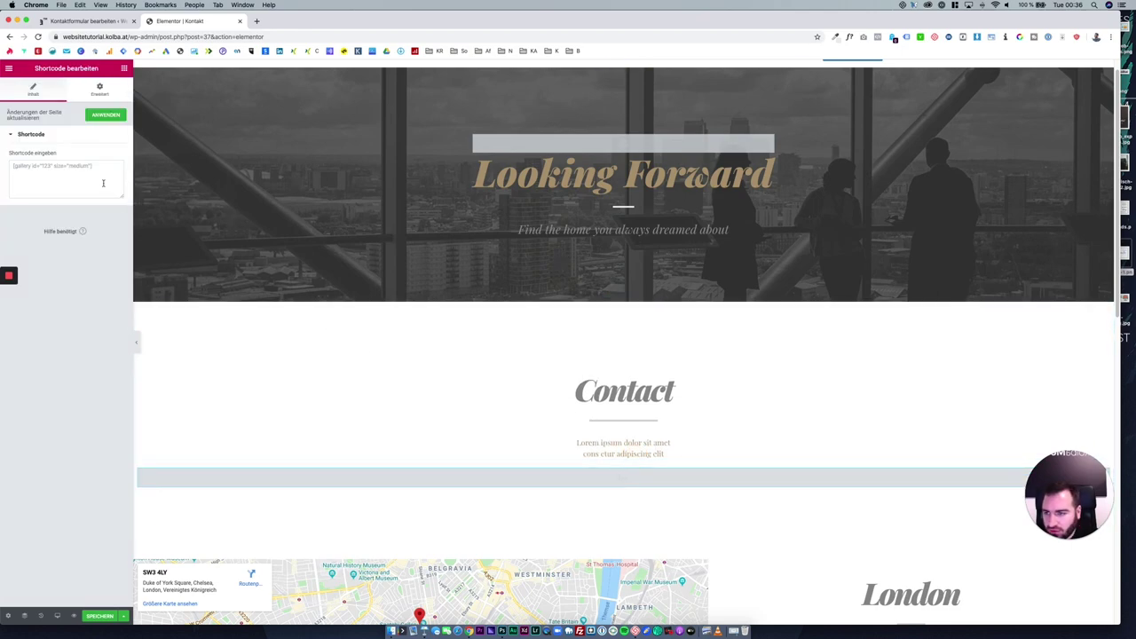
{"action": "left_click", "coordinate": [100, 21]}
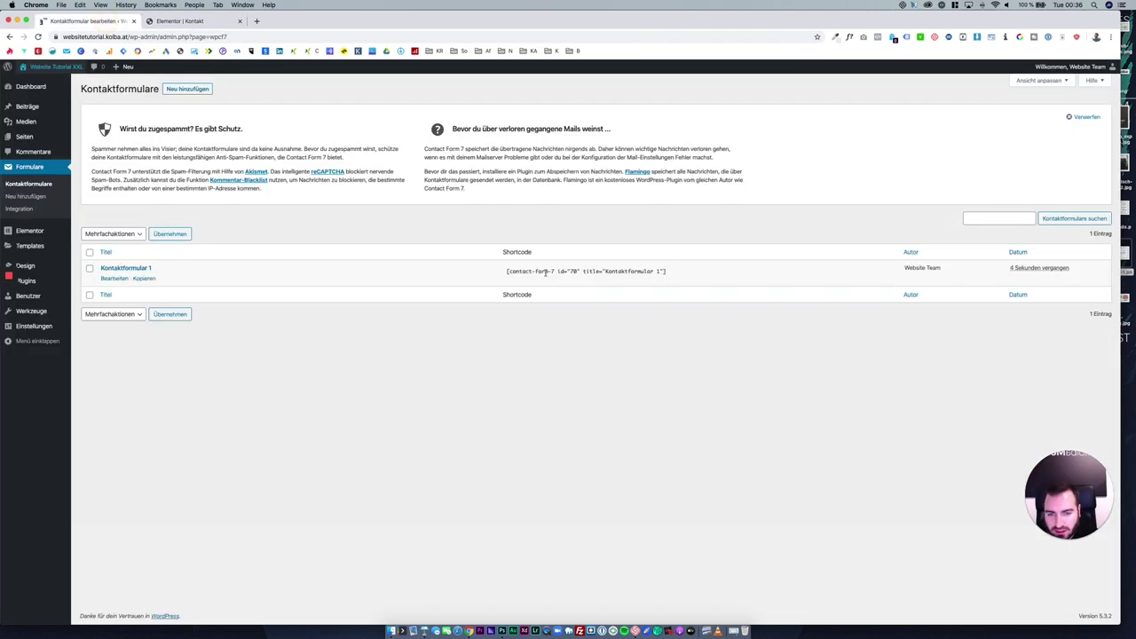
{"action": "left_click", "coordinate": [155, 21]}
{"action": "left_click", "coordinate": [79, 171]}
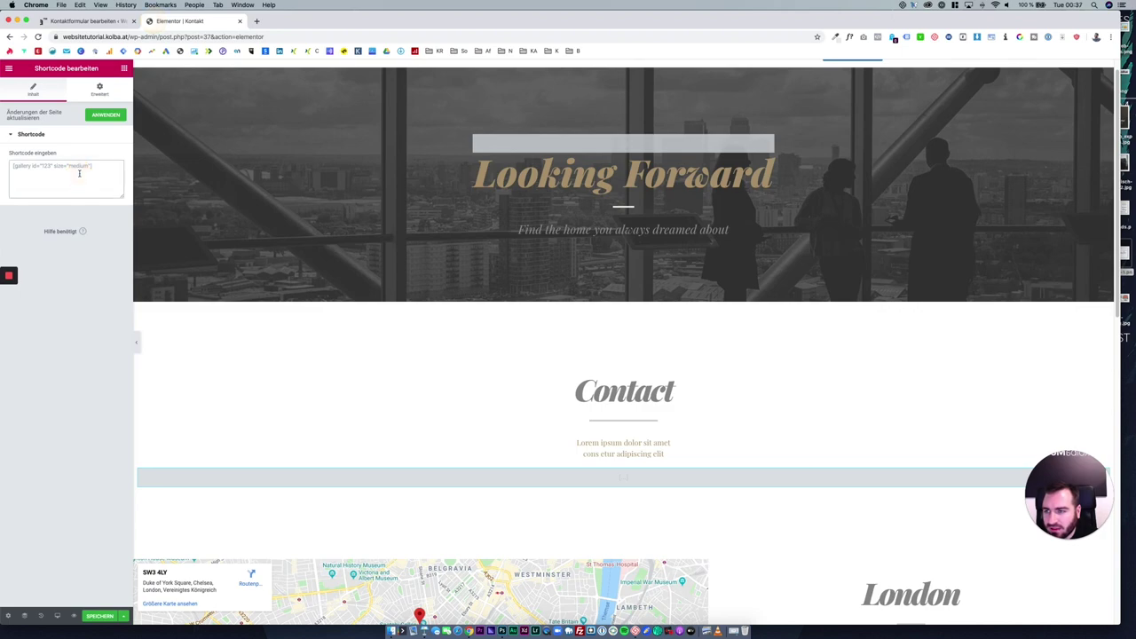
{"action": "key", "text": "super+v"}
Set the Contact section's content width to boxed at 1200.
{"action": "scroll", "coordinate": [507, 396], "scroll_direction": "down", "scroll_amount": 3}
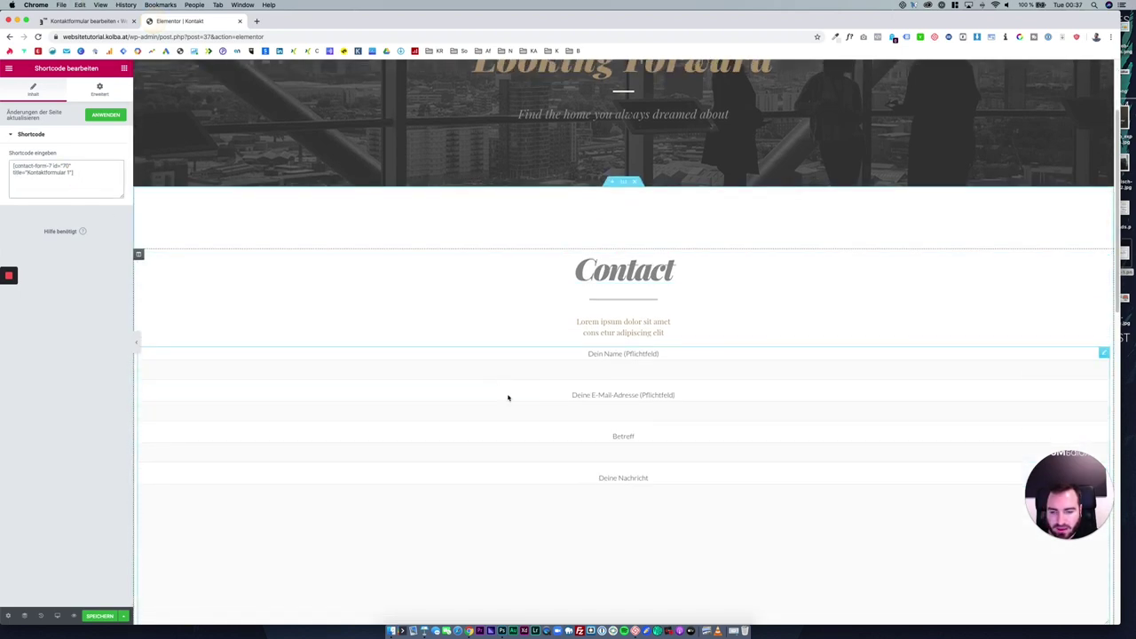
{"action": "scroll", "coordinate": [503, 412], "scroll_direction": "down", "scroll_amount": 2}
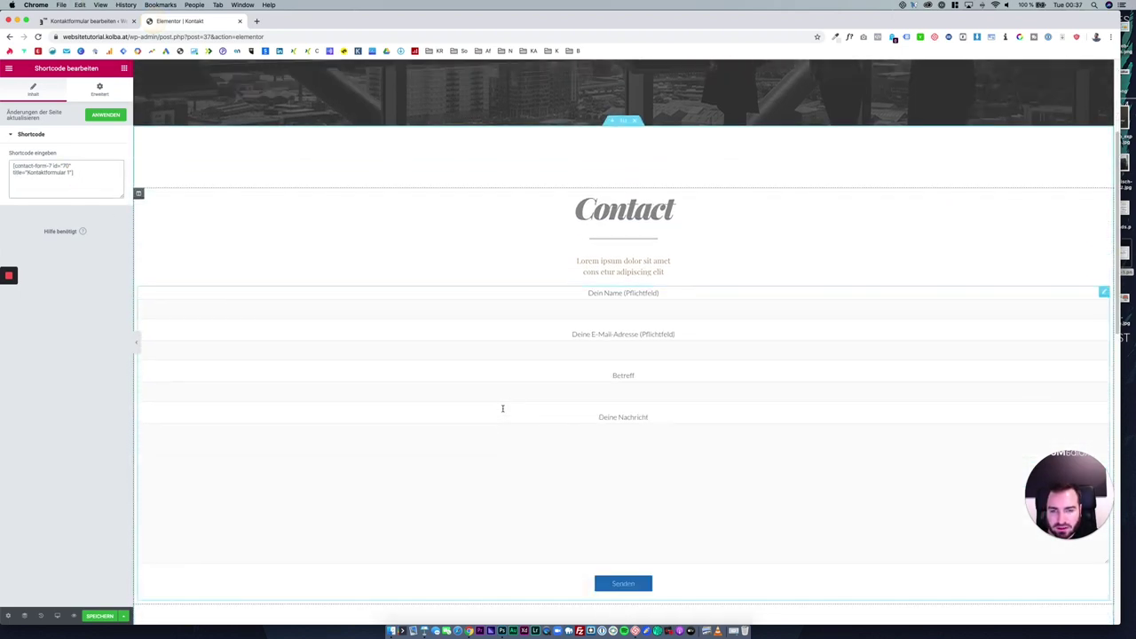
{"action": "left_click", "coordinate": [627, 125]}
{"action": "left_click", "coordinate": [66, 172]}
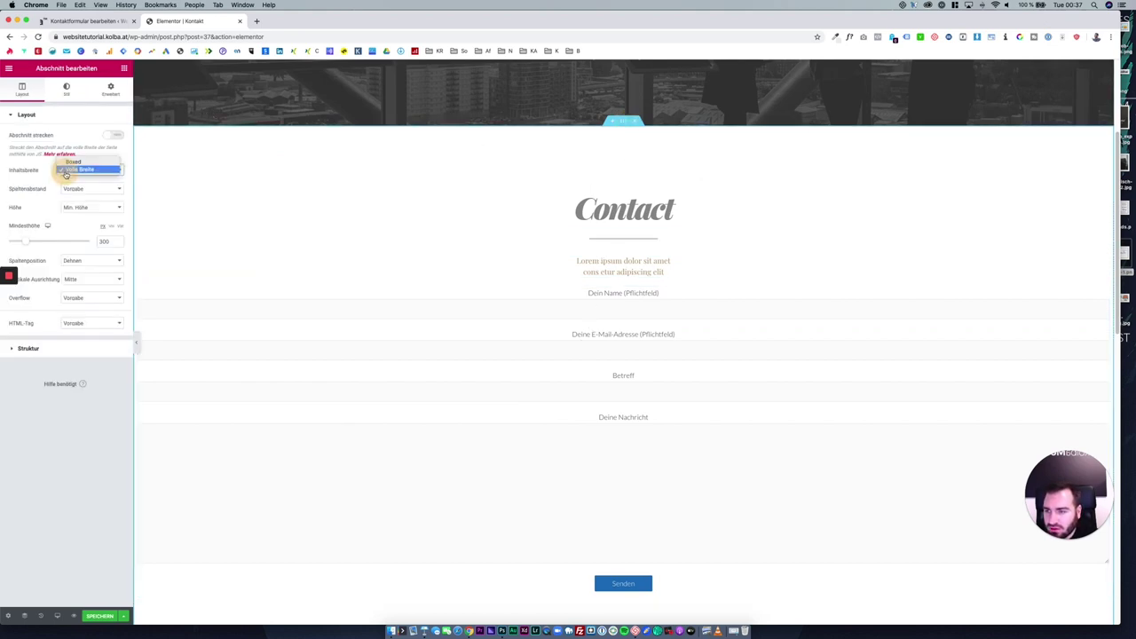
{"action": "left_click", "coordinate": [78, 164]}
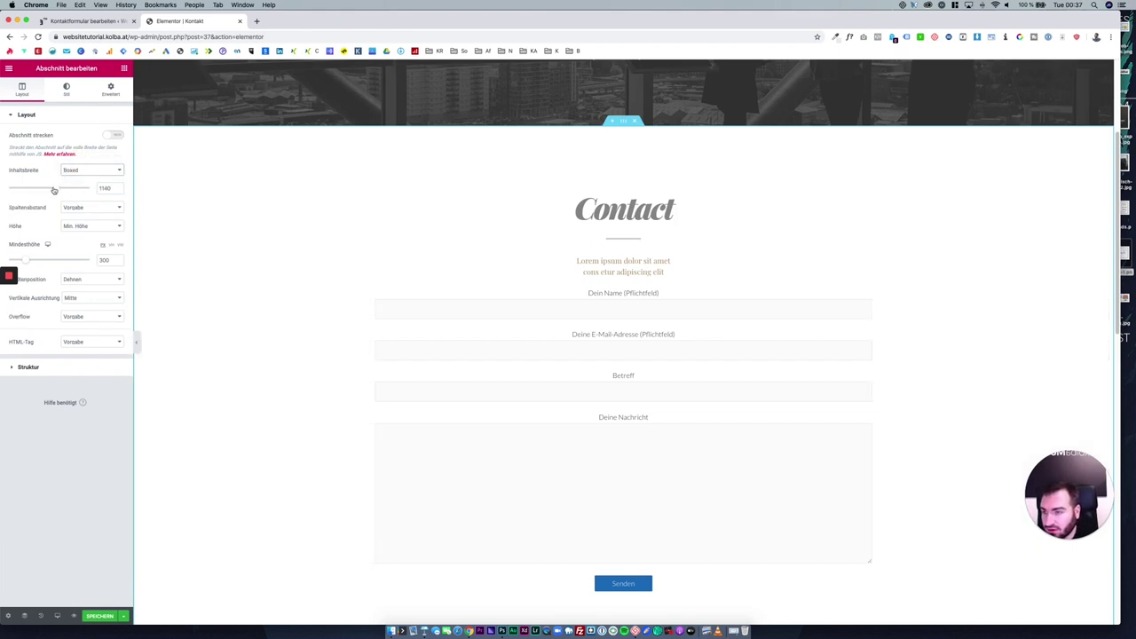
{"action": "left_click_drag", "start_coordinate": [53, 188], "coordinate": [60, 190]}
Save the Kontakt page and exit Elementor to the WordPress editor.
{"action": "scroll", "coordinate": [441, 279], "scroll_direction": "down", "scroll_amount": 3}
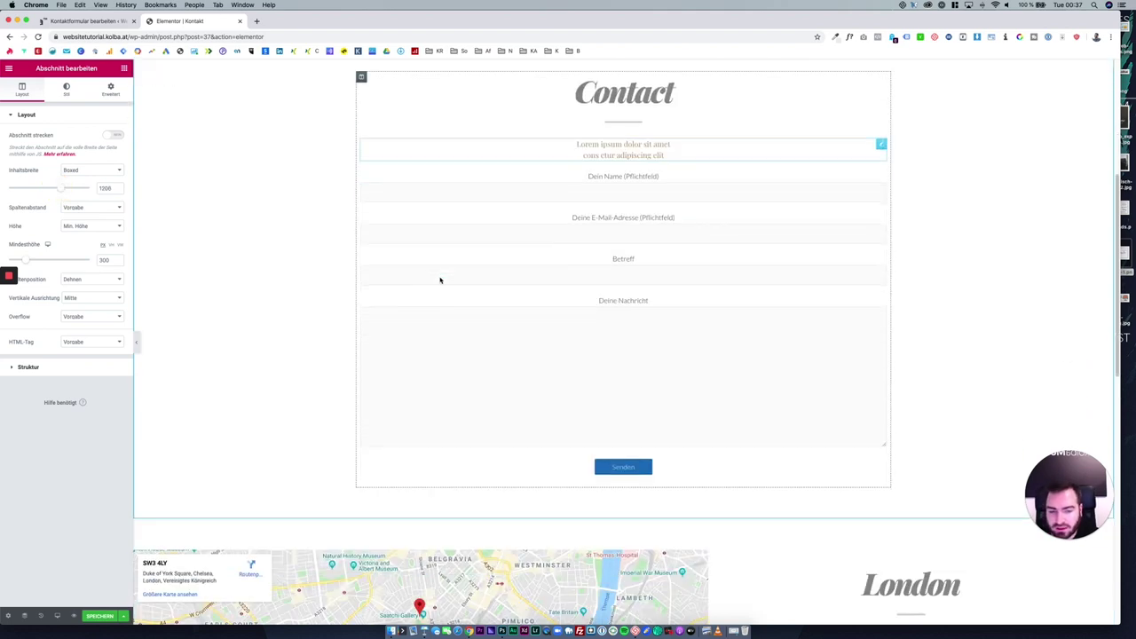
{"action": "scroll", "coordinate": [438, 357], "scroll_direction": "up", "scroll_amount": 1}
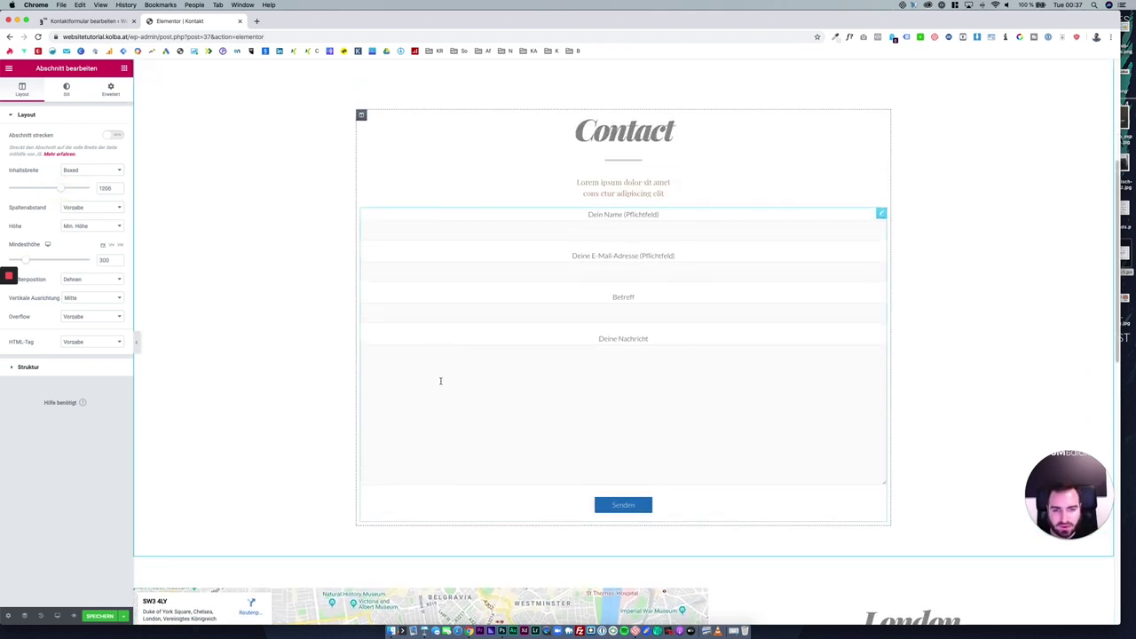
{"action": "left_click", "coordinate": [106, 614]}
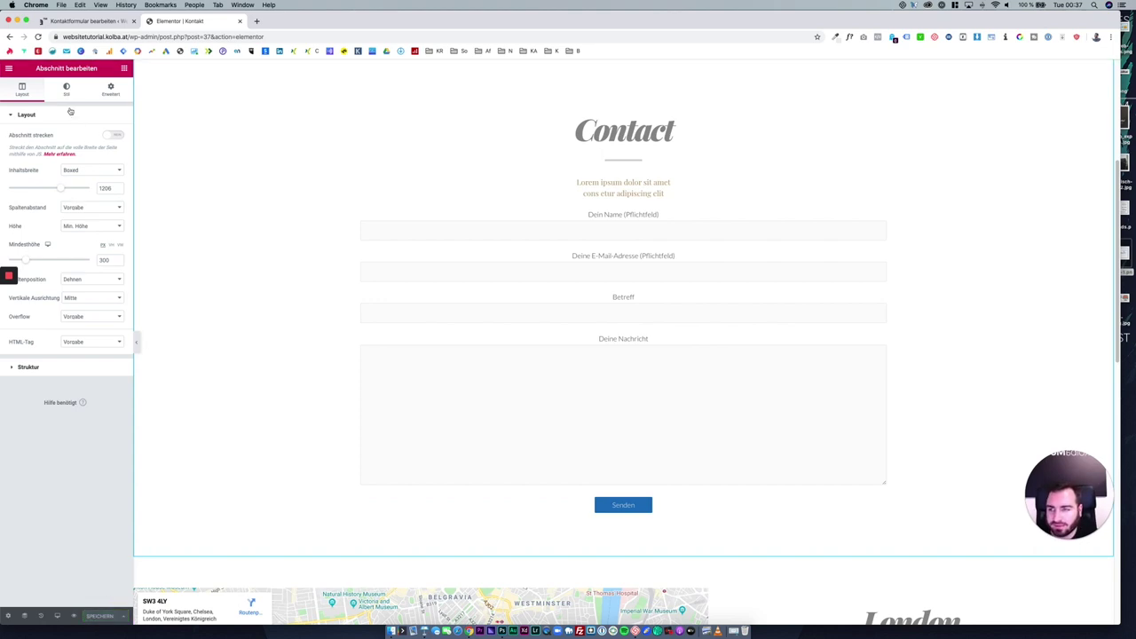
{"action": "left_click", "coordinate": [11, 71]}
{"action": "left_click", "coordinate": [53, 295]}
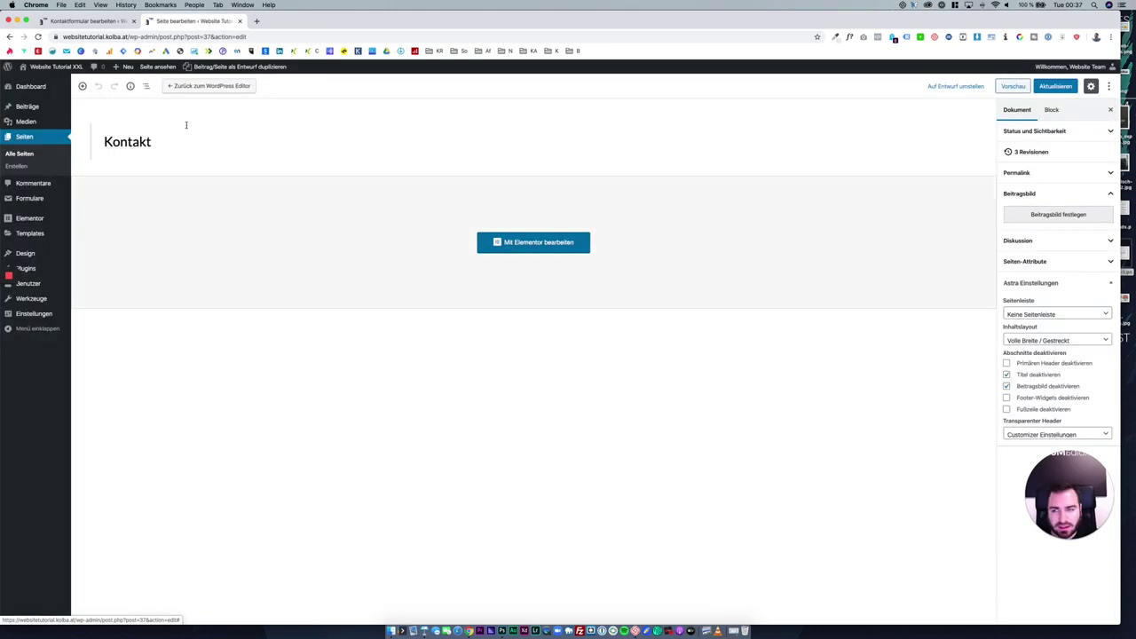
View the contact form on the live site's Kontakt page.
{"action": "left_click", "coordinate": [40, 82]}
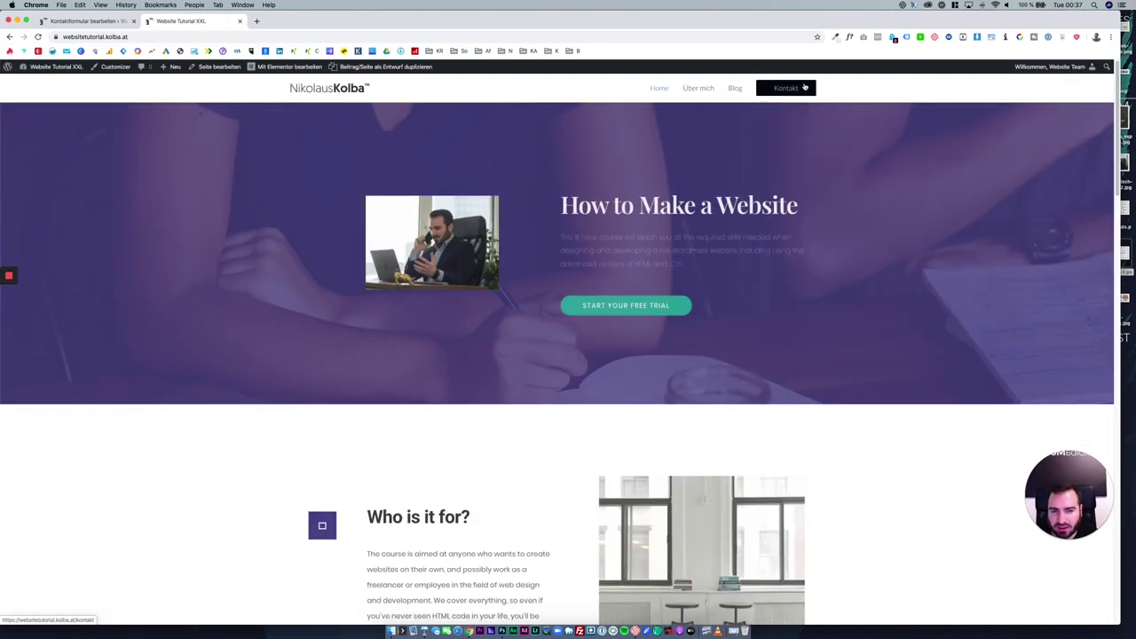
{"action": "left_click", "coordinate": [804, 87]}
{"action": "scroll", "coordinate": [542, 339], "scroll_direction": "down", "scroll_amount": 5}
{"action": "scroll", "coordinate": [542, 339], "scroll_direction": "down", "scroll_amount": 3}
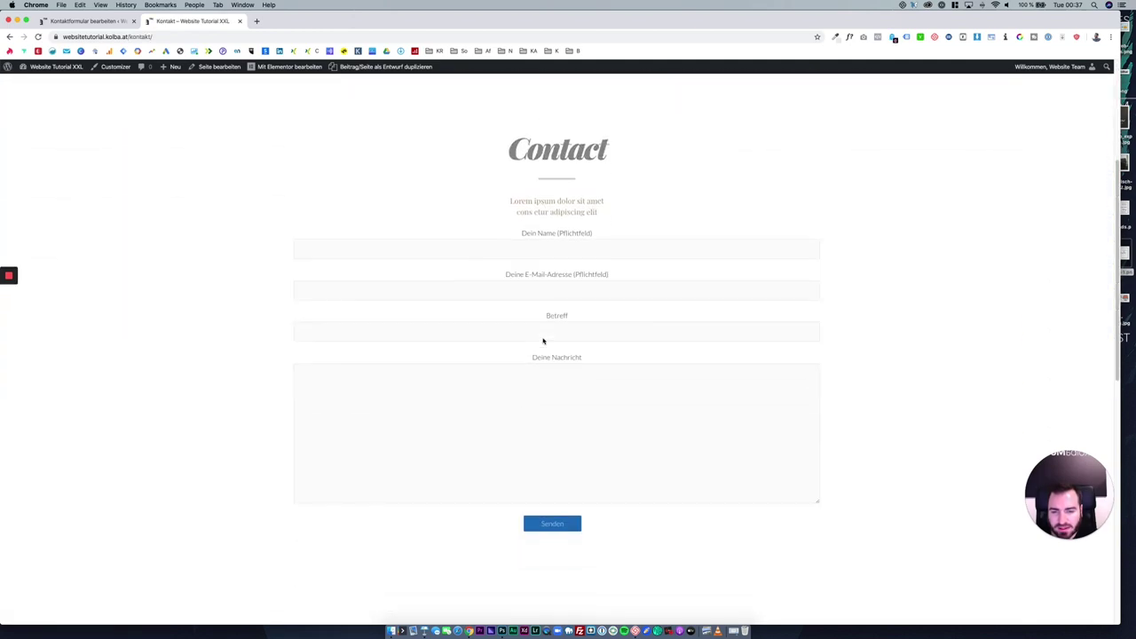
{"action": "scroll", "coordinate": [540, 343], "scroll_direction": "up", "scroll_amount": 1}
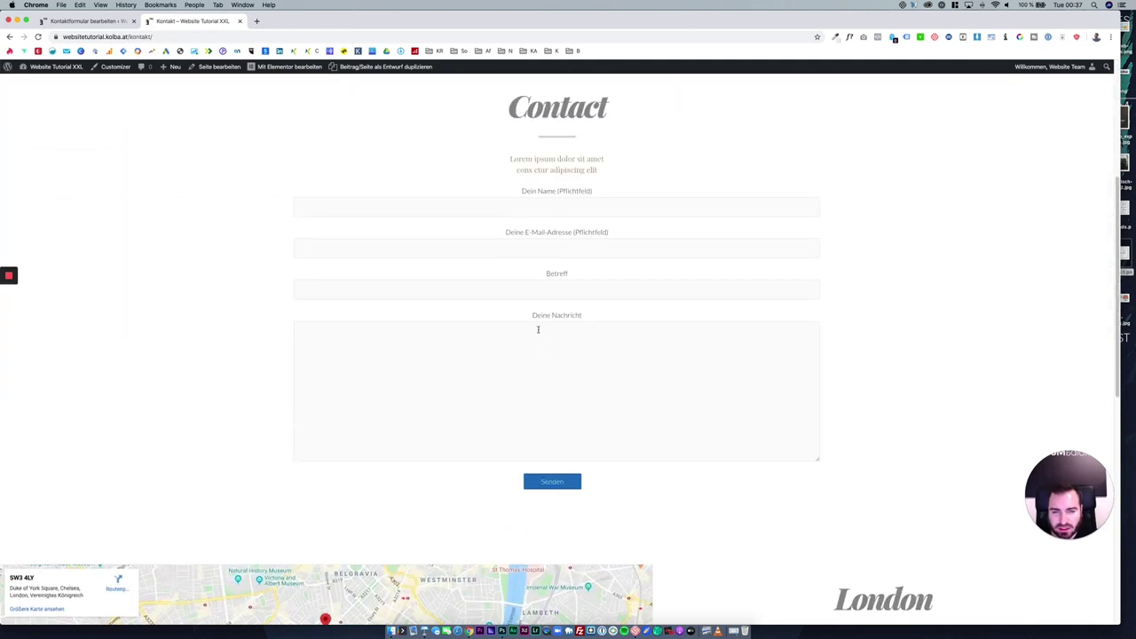
Open Kontaktformular 1 for editing and compare its four field labels with the live page.
{"action": "left_click", "coordinate": [93, 20]}
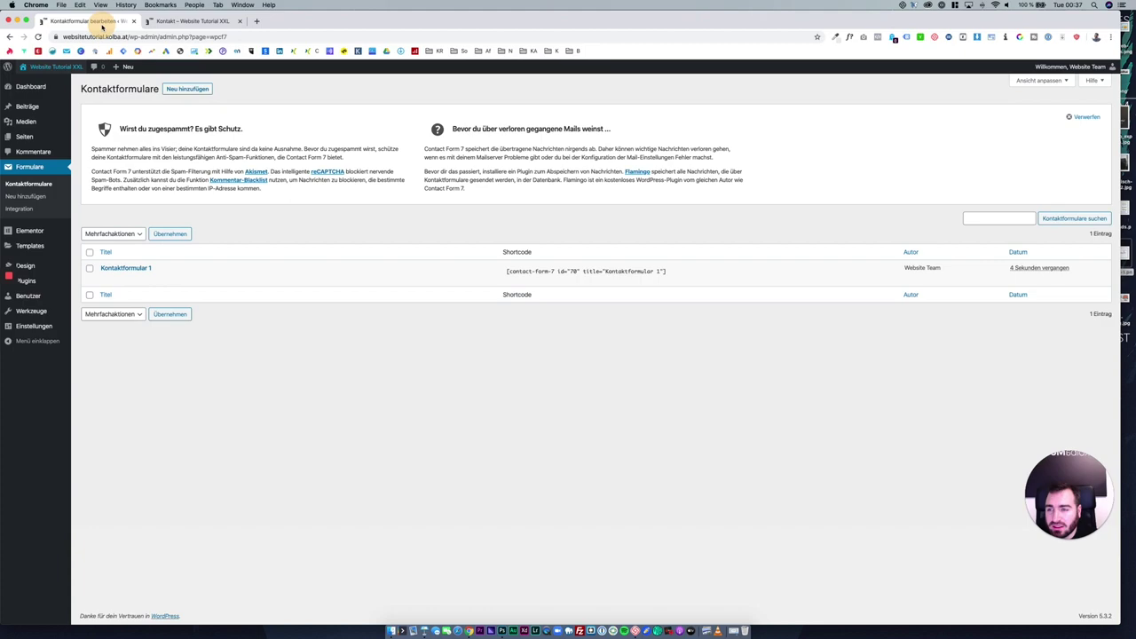
{"action": "left_click", "coordinate": [145, 268]}
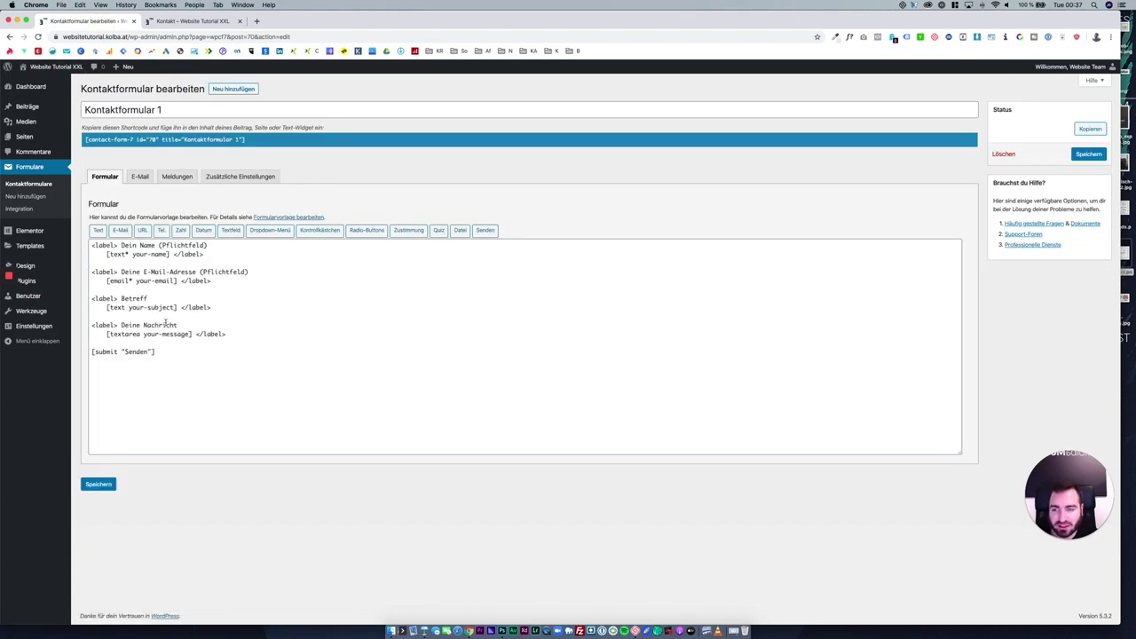
{"action": "left_click", "coordinate": [197, 20]}
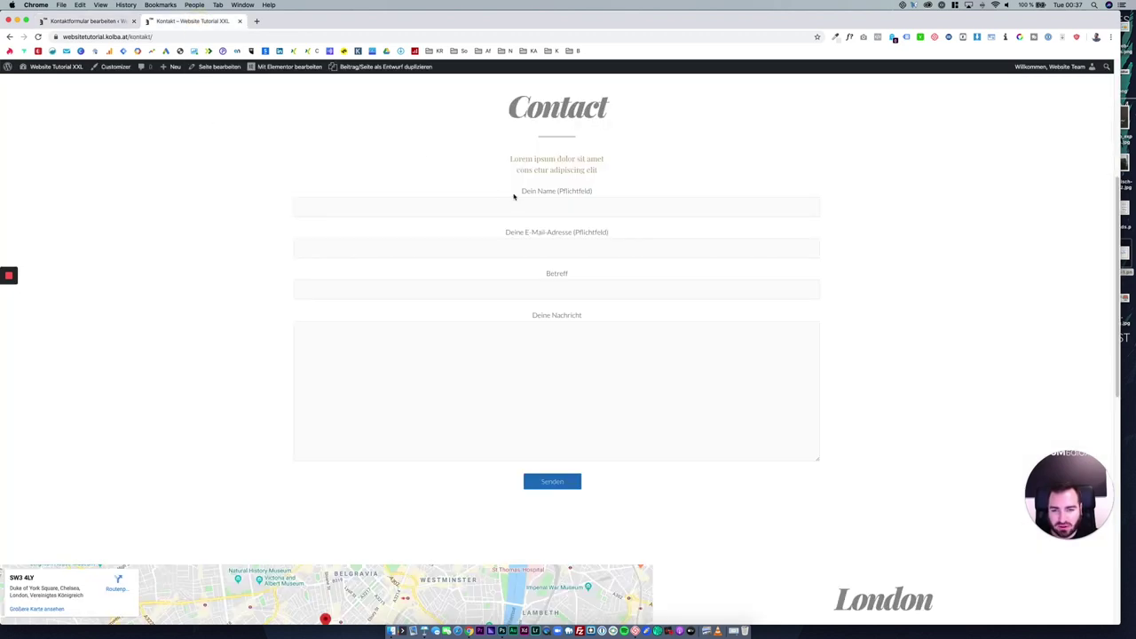
{"action": "left_click_drag", "start_coordinate": [512, 197], "coordinate": [642, 371]}
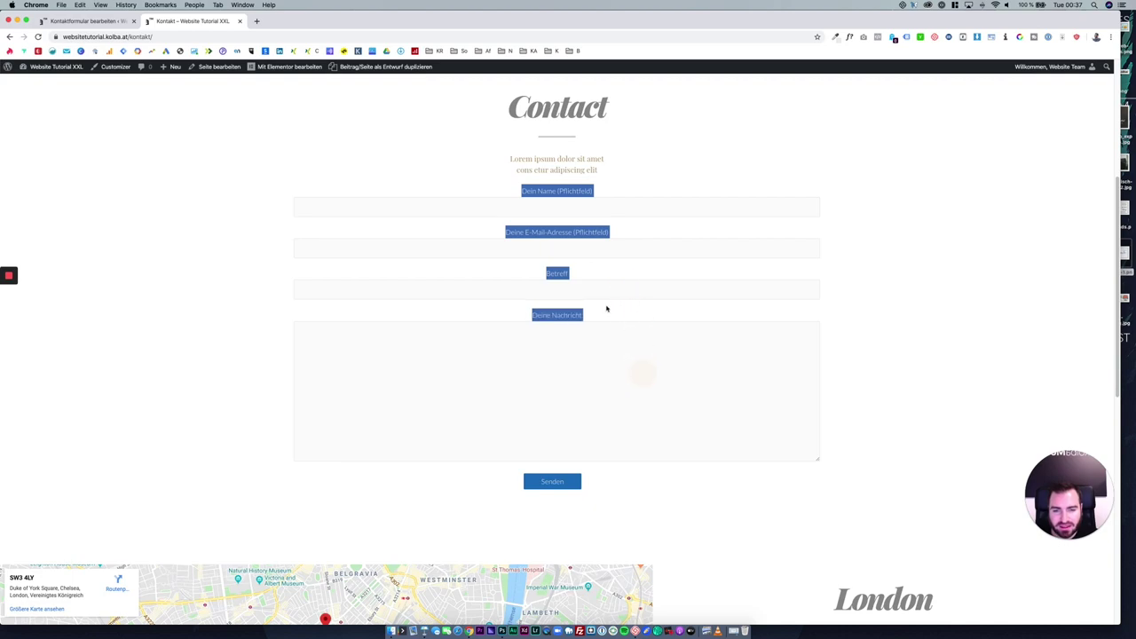
{"action": "left_click", "coordinate": [602, 296]}
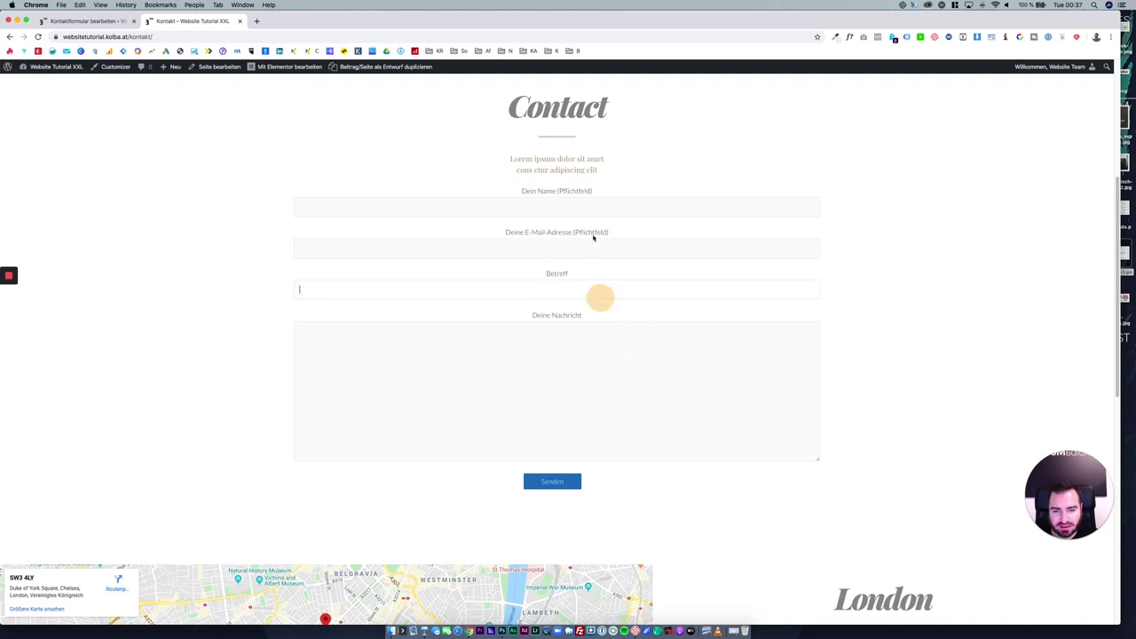
{"action": "left_click", "coordinate": [102, 20]}
Review the form template text and start a new Text field tag.
{"action": "left_click_drag", "start_coordinate": [181, 353], "coordinate": [81, 248]}
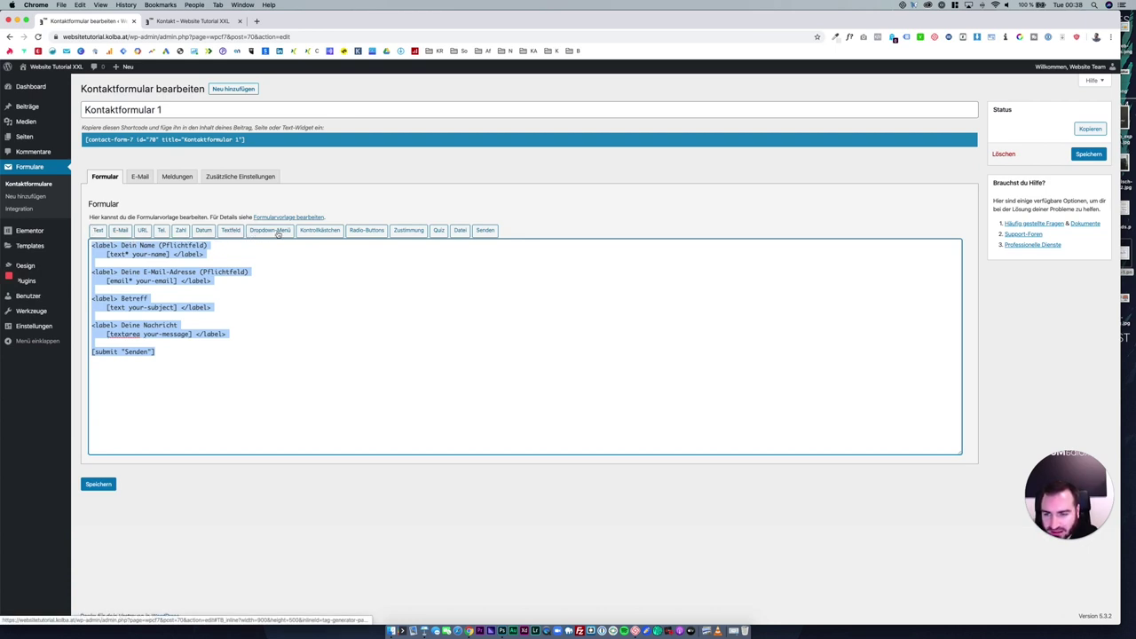
{"action": "left_click", "coordinate": [522, 235]}
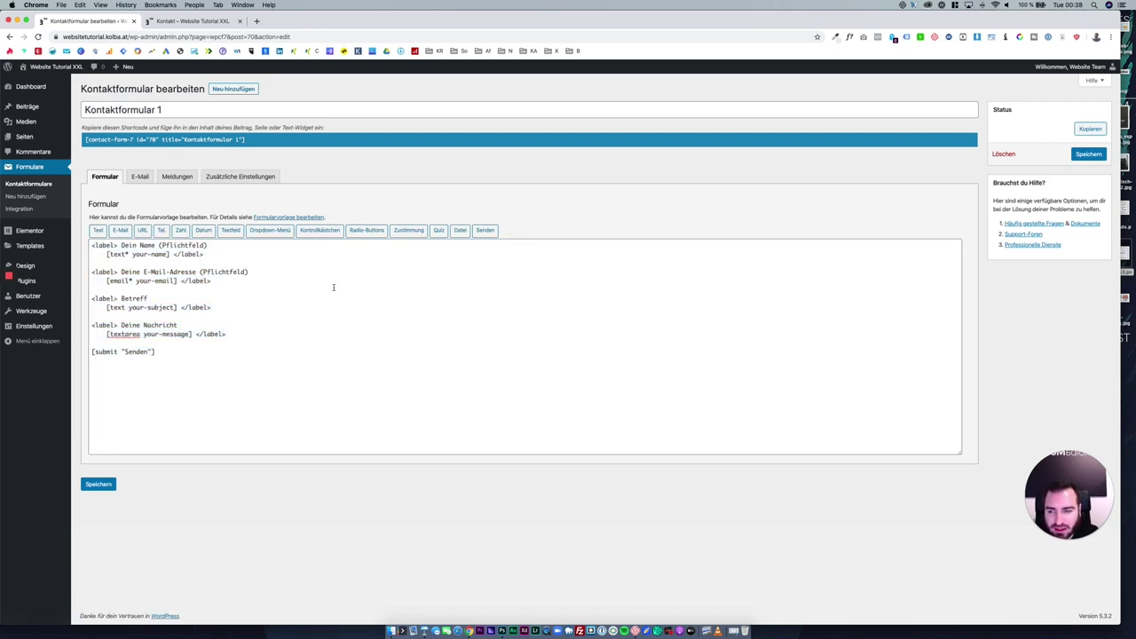
{"action": "left_click", "coordinate": [97, 231]}
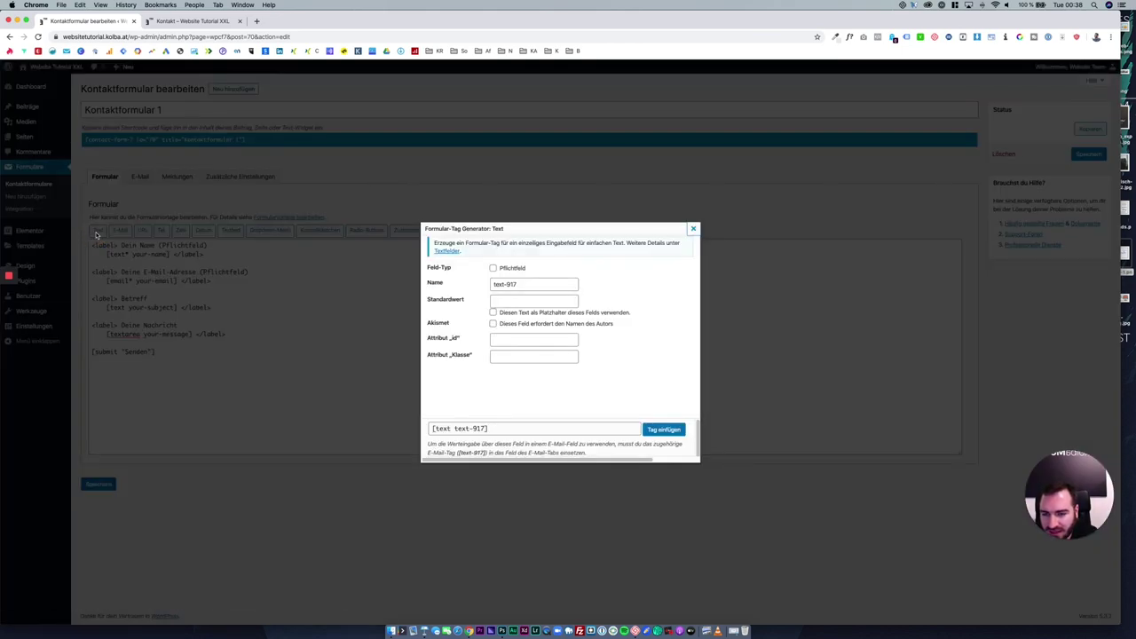
Make the Text tag required, name it 'webseite', and insert [text* webseite] into the template.
{"action": "left_click", "coordinate": [518, 271]}
{"action": "left_click_drag", "start_coordinate": [521, 283], "coordinate": [481, 281]}
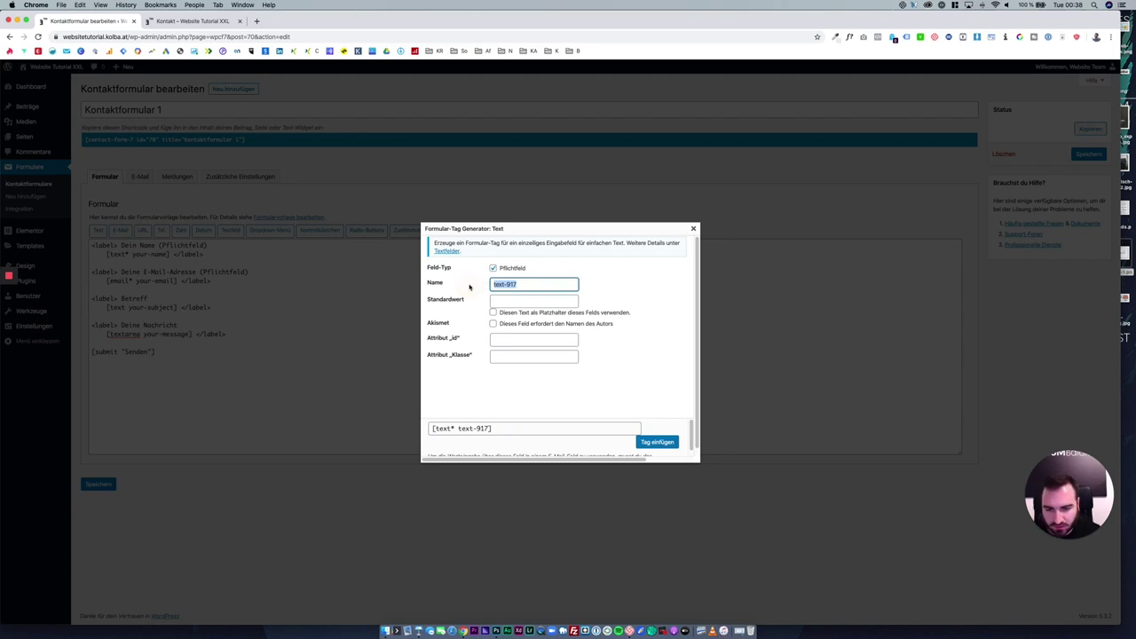
{"action": "type", "text": "webseitse"}
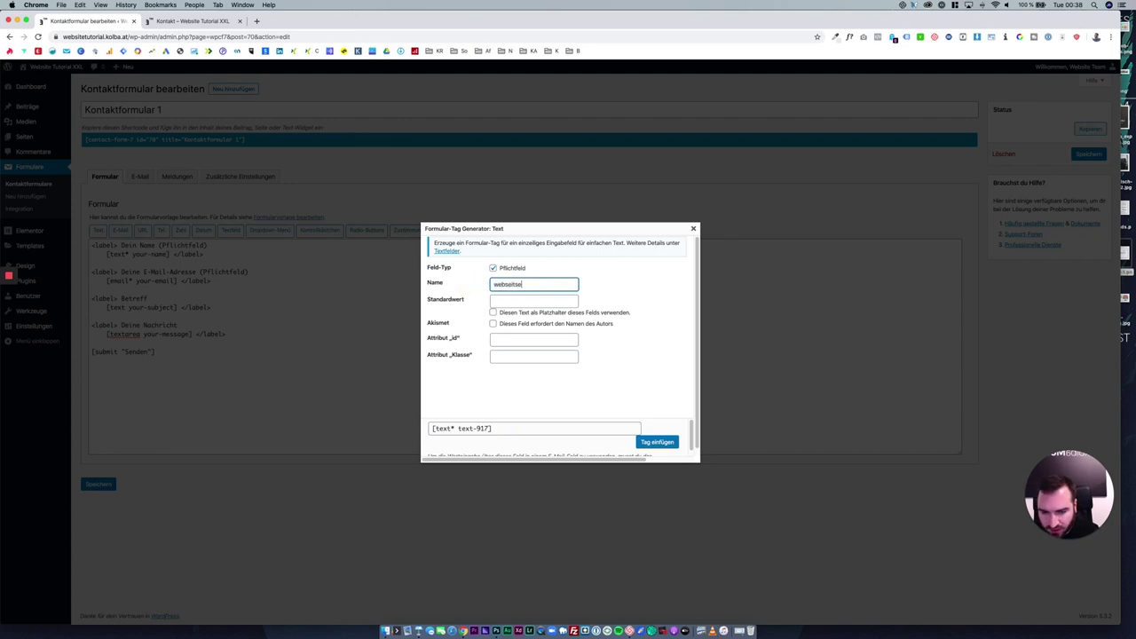
{"action": "left_click", "coordinate": [500, 308]}
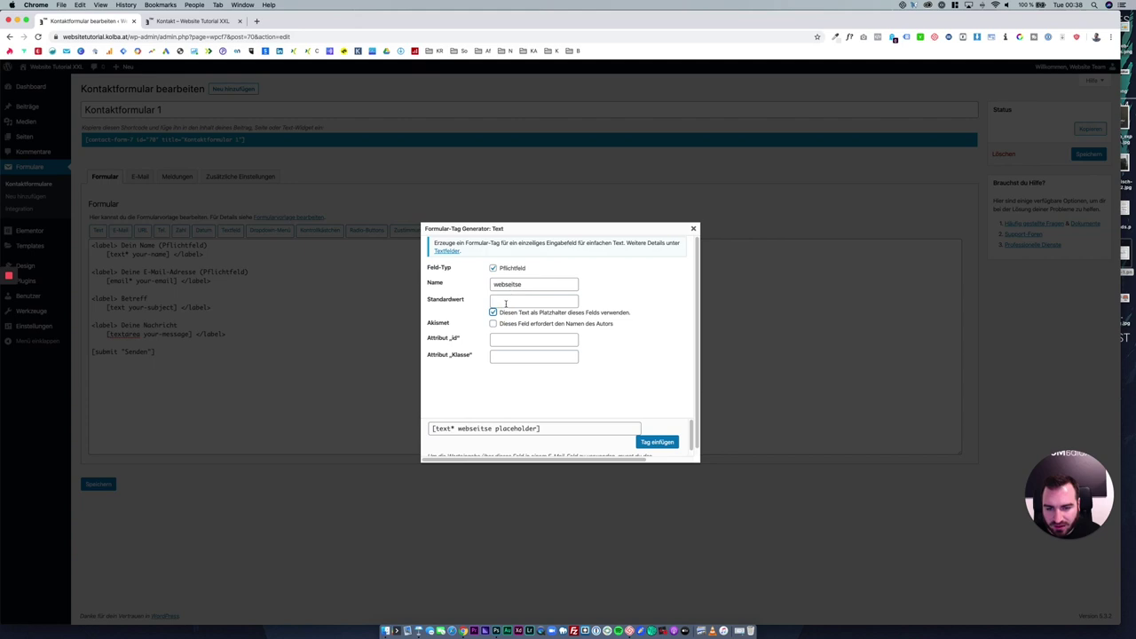
{"action": "double_click", "coordinate": [510, 284]}
{"action": "type", "text": "webse"}
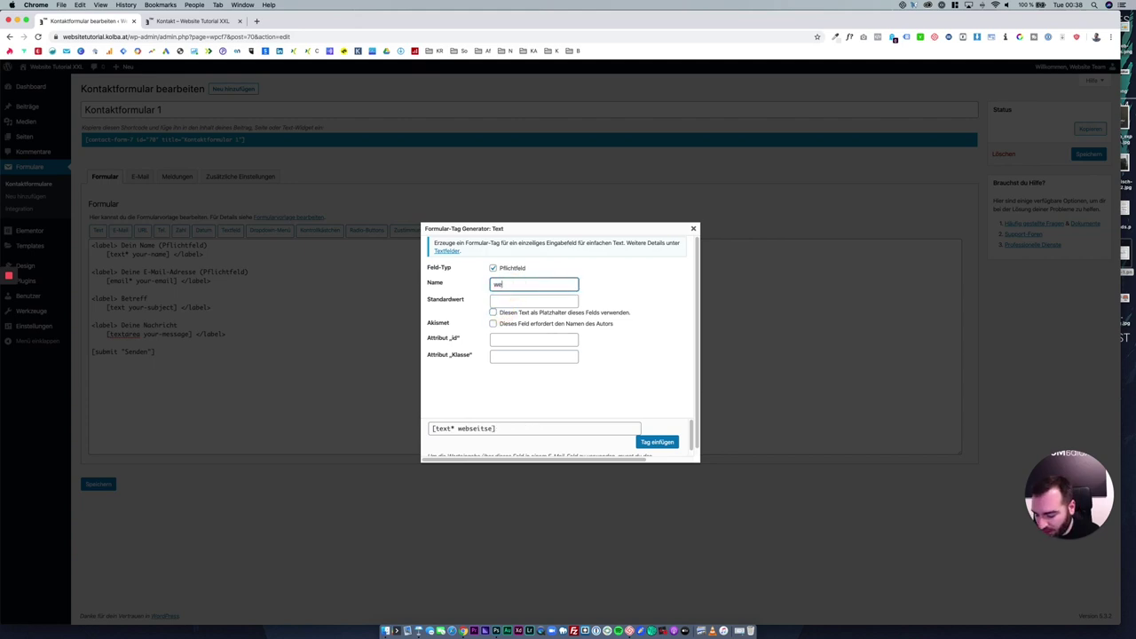
{"action": "left_click", "coordinate": [546, 300]}
{"action": "left_click", "coordinate": [531, 285]}
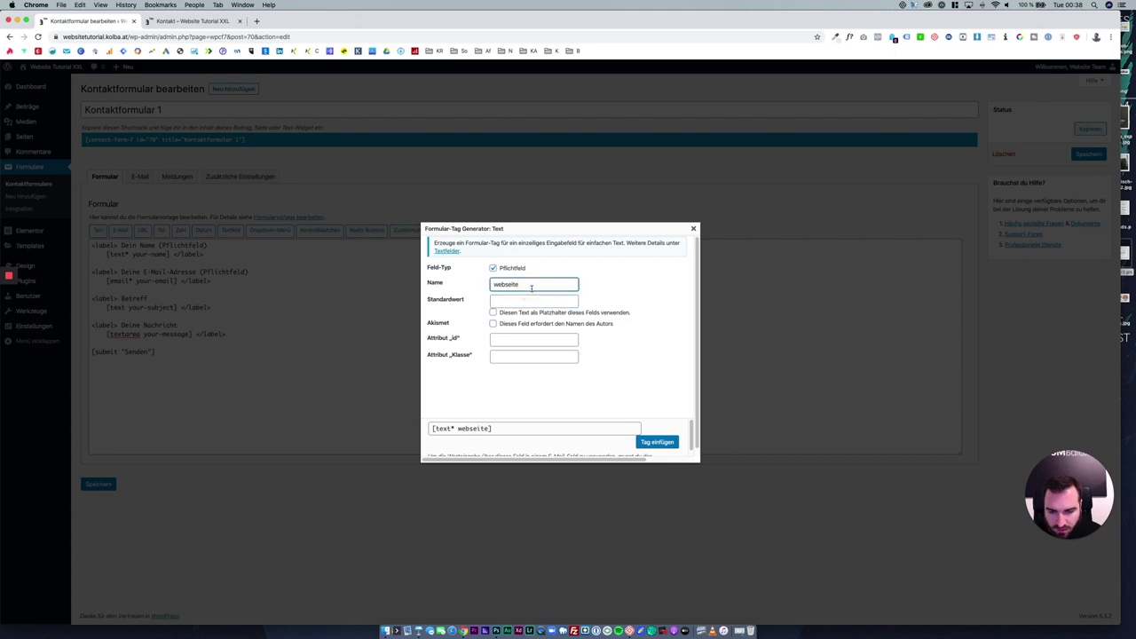
{"action": "double_click", "coordinate": [531, 288]}
{"action": "left_click", "coordinate": [655, 441]}
{"action": "left_click", "coordinate": [157, 354]}
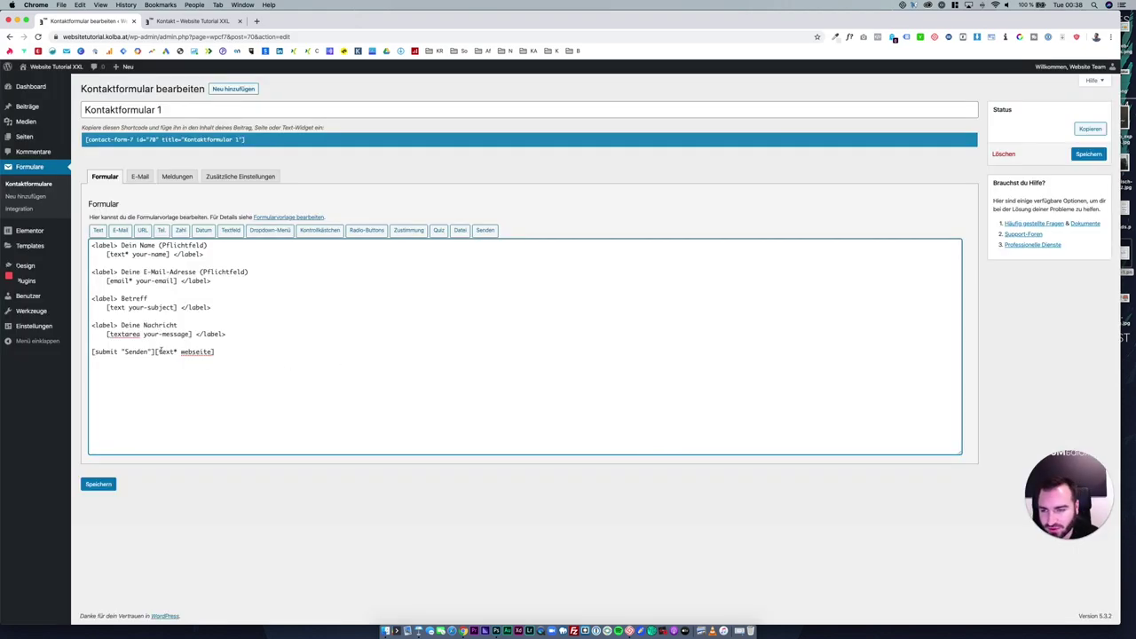
Move the [text* webseite] tag onto its own line above the submit line.
{"action": "left_click_drag", "start_coordinate": [155, 352], "coordinate": [212, 351]}
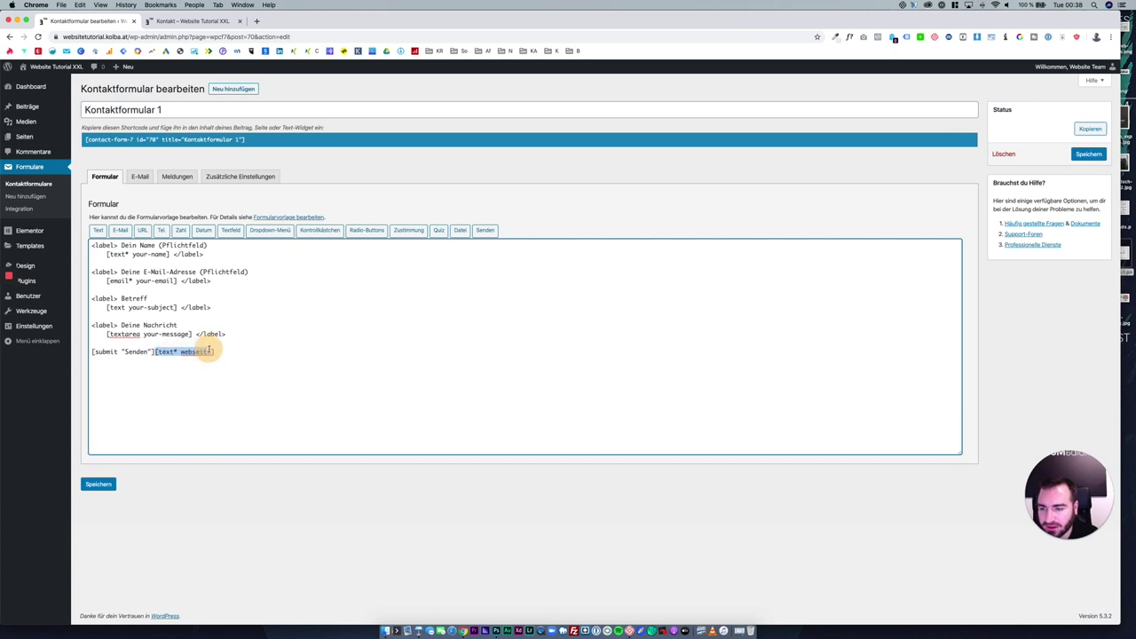
{"action": "left_click", "coordinate": [90, 352]}
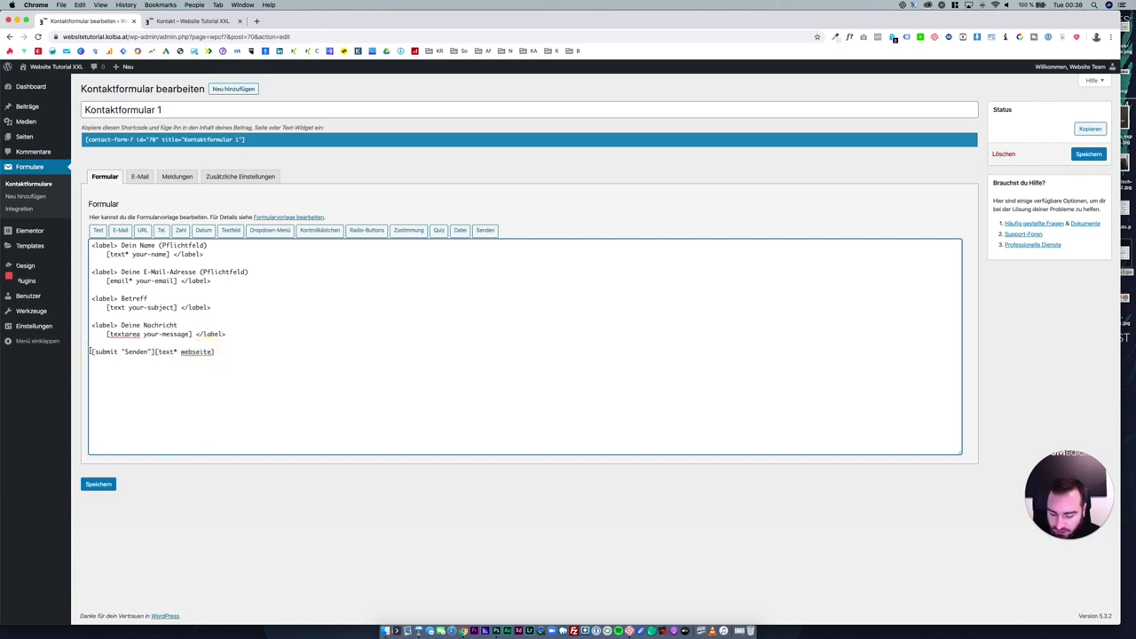
{"action": "key", "text": "Return"}
{"action": "key", "text": "Return"}
{"action": "left_click_drag", "start_coordinate": [155, 369], "coordinate": [200, 371]}
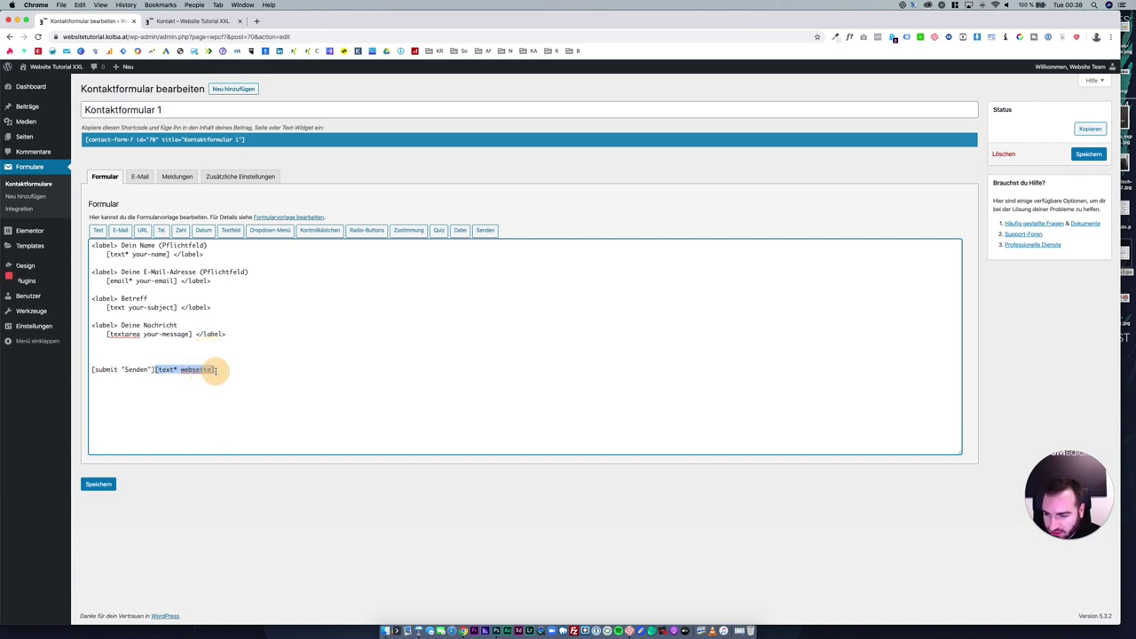
{"action": "key", "text": "super+c"}
{"action": "left_click", "coordinate": [176, 355]}
{"action": "key", "text": "super+v"}
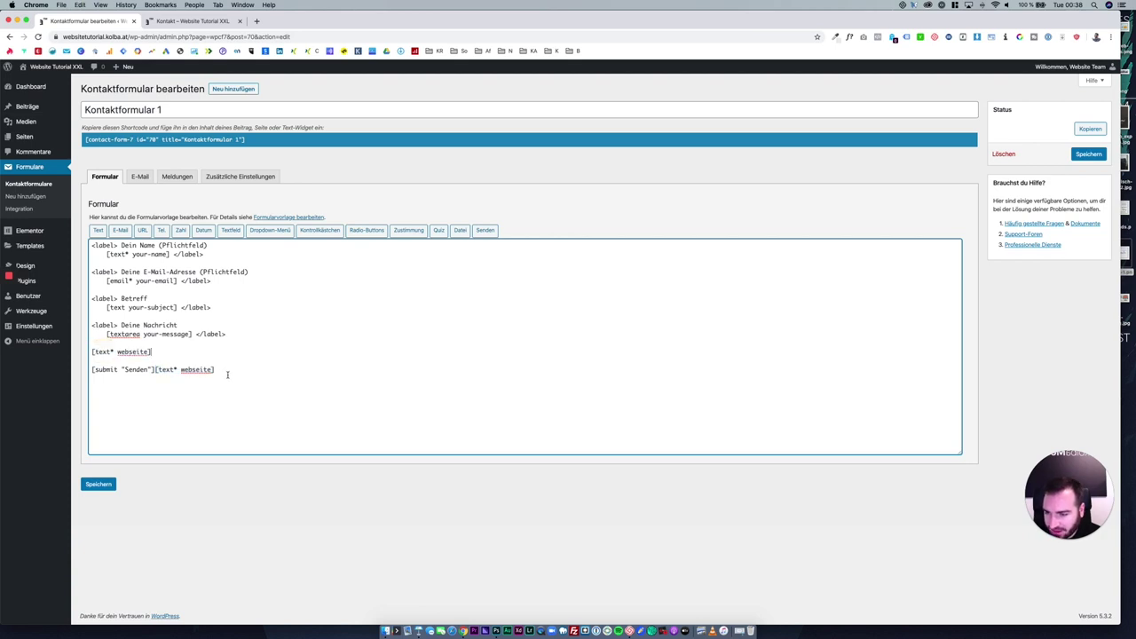
{"action": "left_click_drag", "start_coordinate": [217, 370], "coordinate": [155, 369]}
{"action": "key", "text": "BackSpace"}
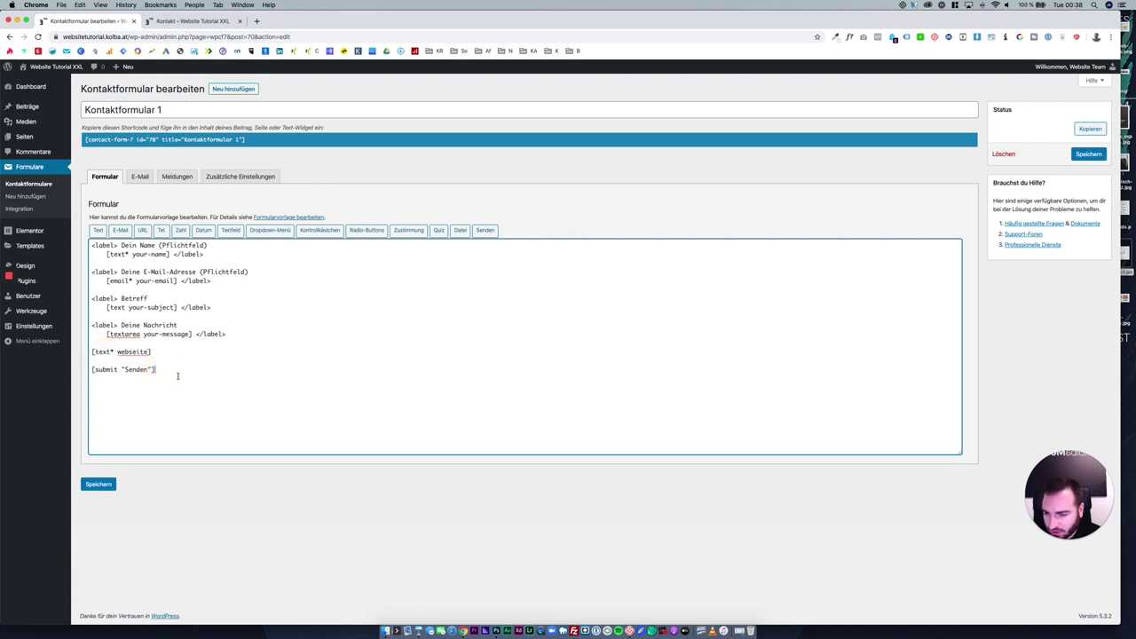
Save the form, reload the live Kontakt page, and try out the new webseite field.
{"action": "left_click", "coordinate": [98, 484]}
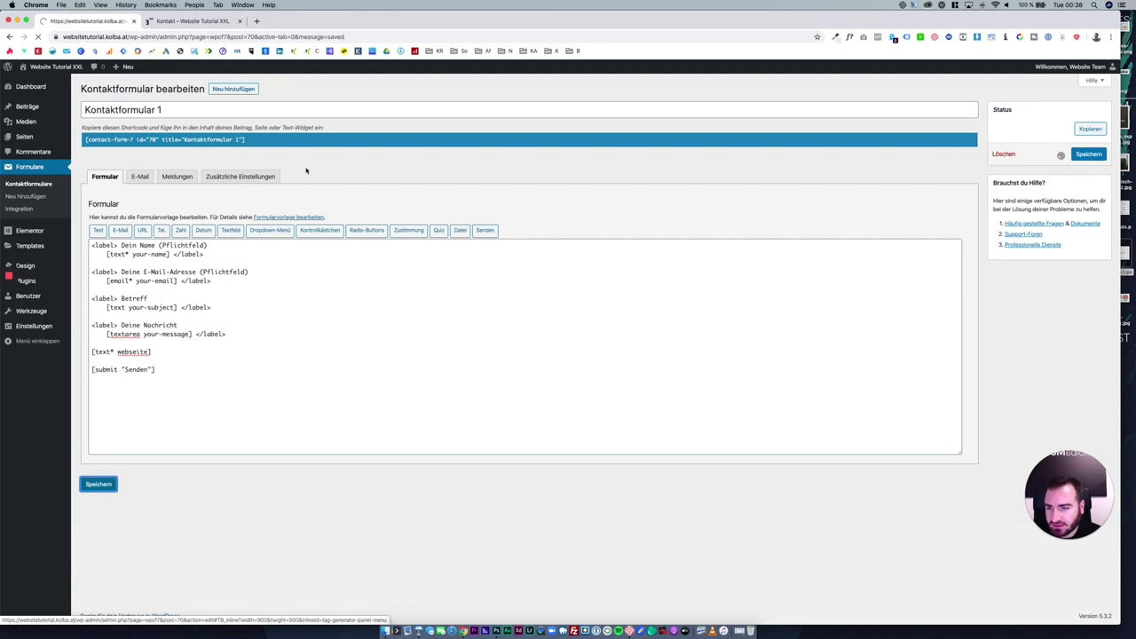
{"action": "left_click", "coordinate": [200, 21]}
{"action": "key", "text": "super+r"}
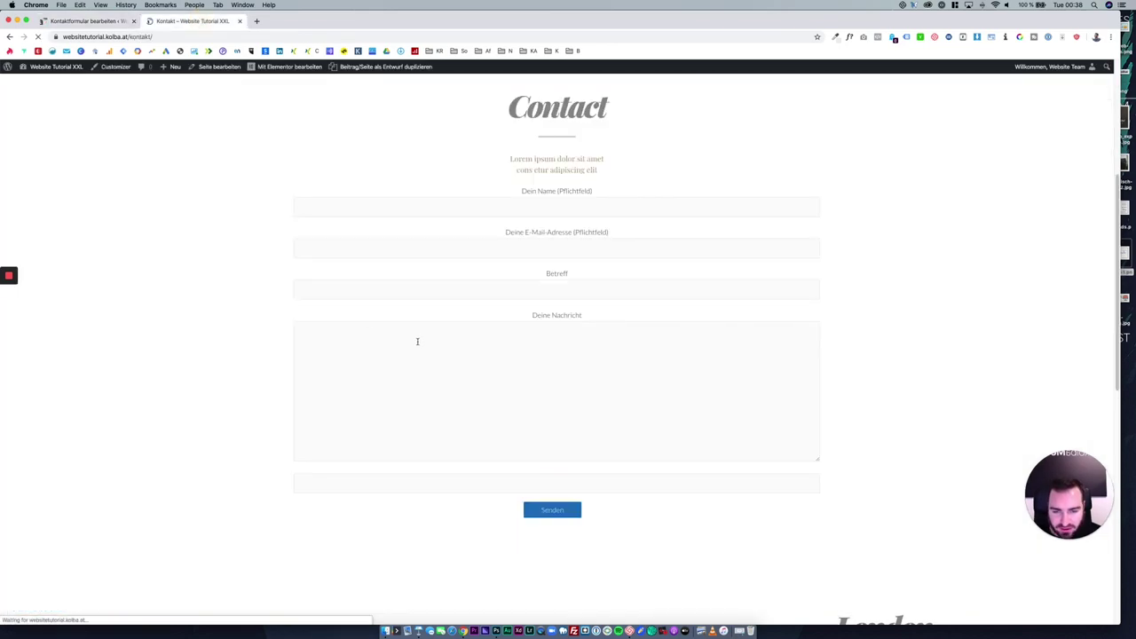
{"action": "left_click", "coordinate": [457, 480]}
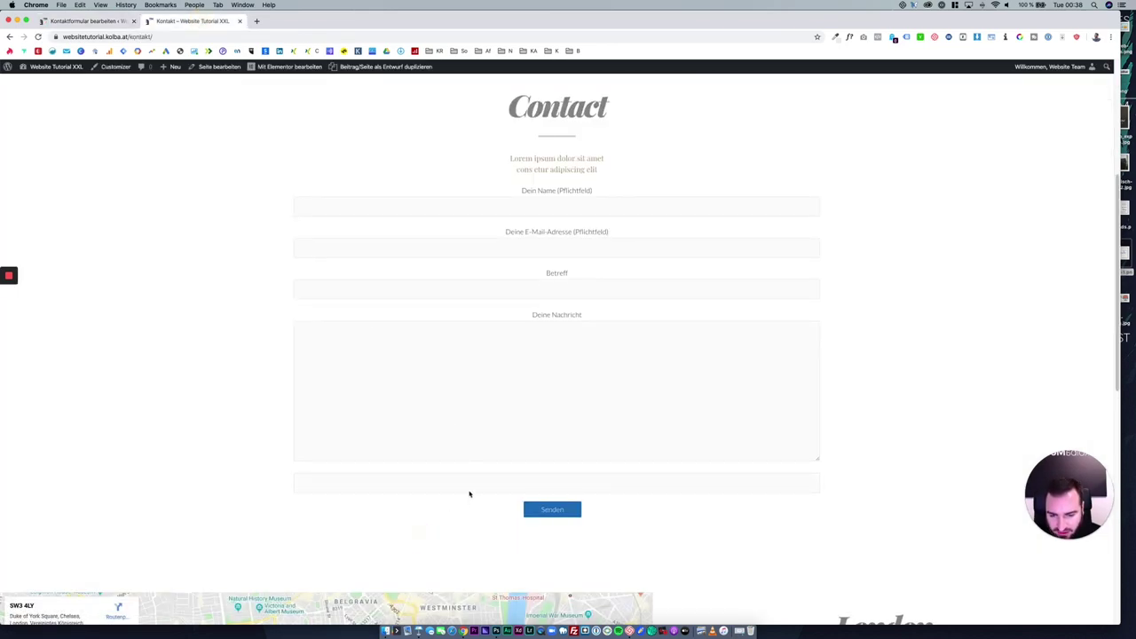
{"action": "left_click", "coordinate": [645, 484]}
{"action": "left_click", "coordinate": [723, 486]}
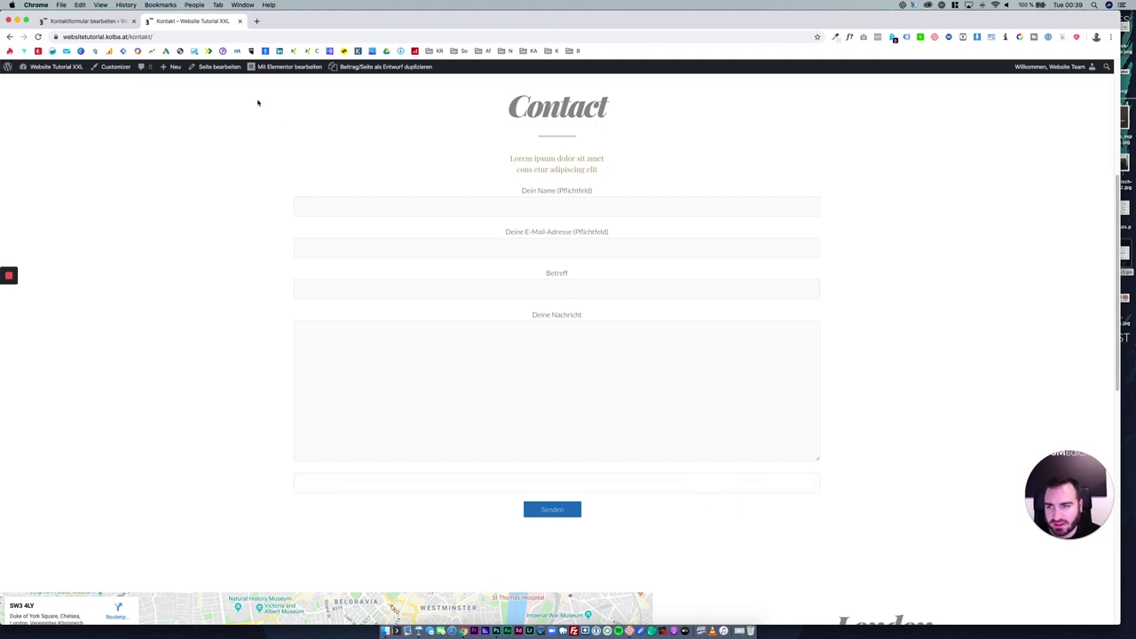
{"action": "left_click", "coordinate": [109, 21]}
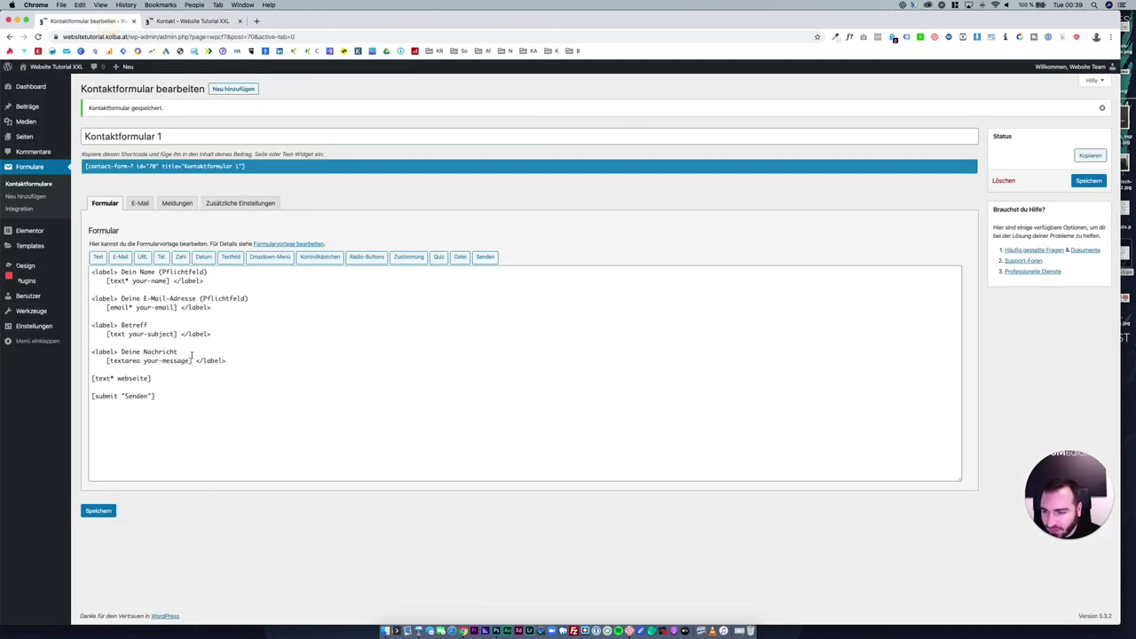
Wrap the webseite field in copied Deine Nachricht label opening and closing tags.
{"action": "left_click_drag", "start_coordinate": [189, 352], "coordinate": [91, 352]}
{"action": "key", "text": "super+c"}
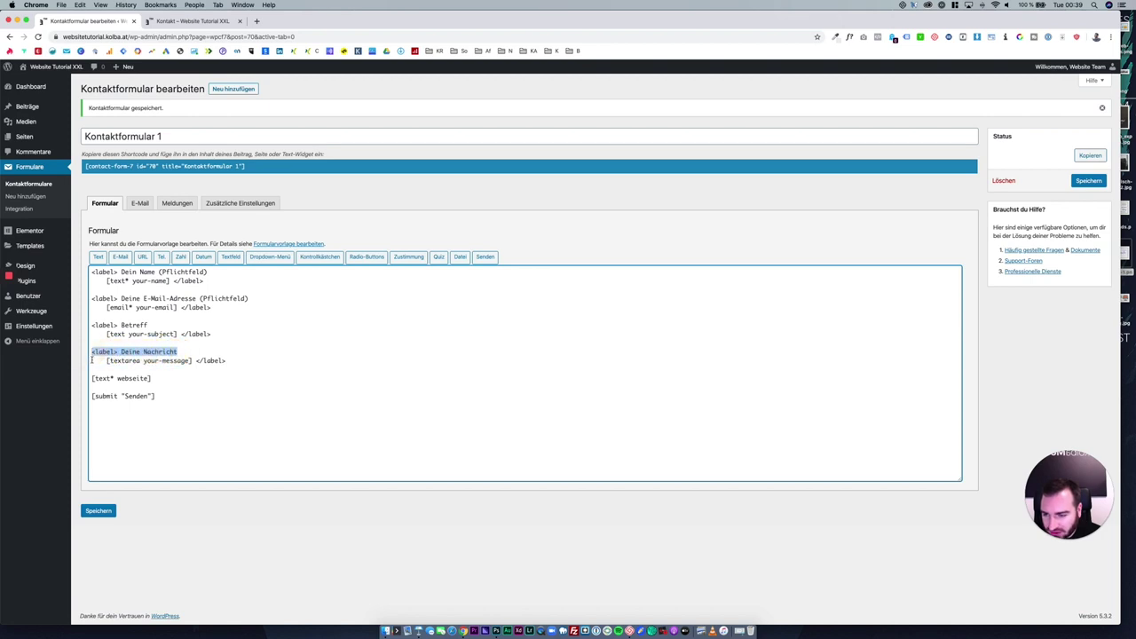
{"action": "left_click", "coordinate": [94, 369]}
{"action": "key", "text": "super+v"}
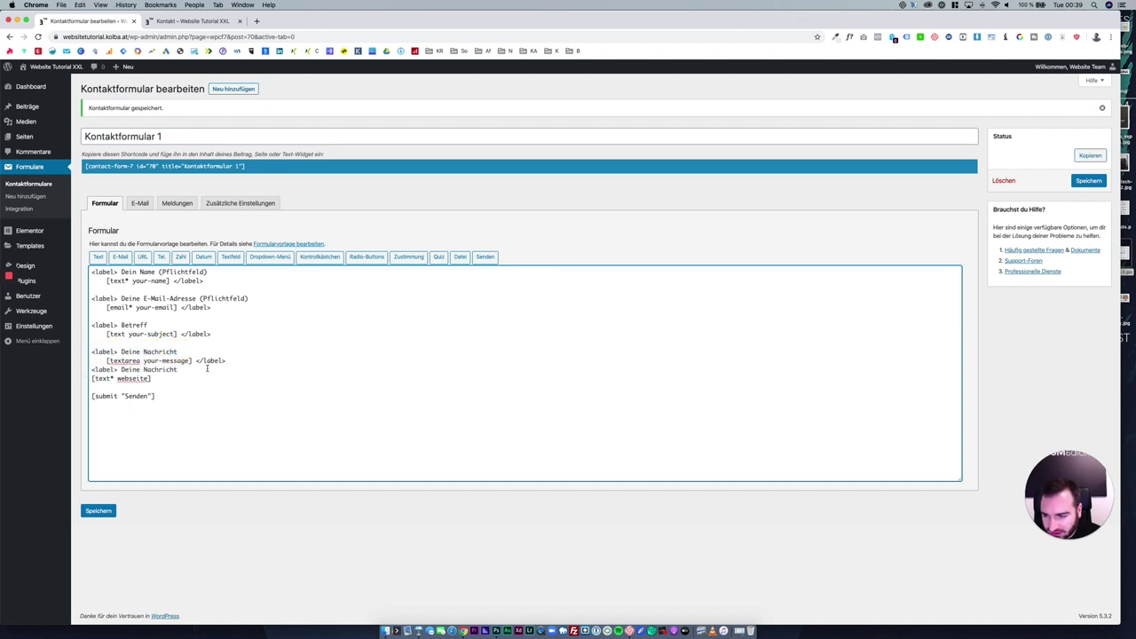
{"action": "left_click_drag", "start_coordinate": [196, 360], "coordinate": [232, 361]}
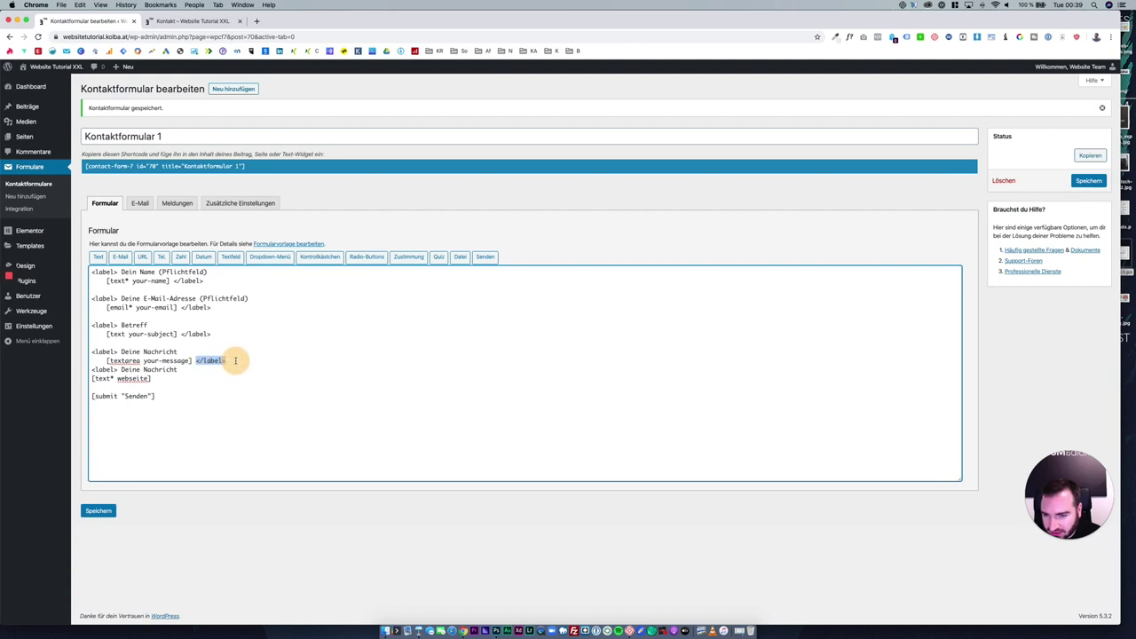
{"action": "key", "text": "super+c"}
{"action": "left_click", "coordinate": [178, 378]}
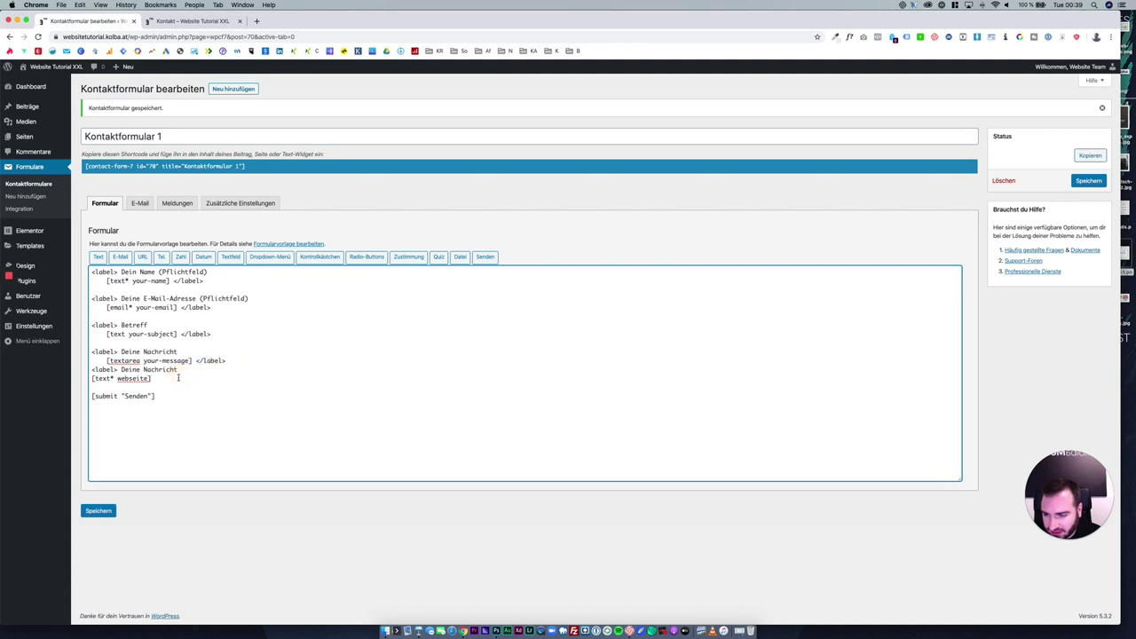
{"action": "key", "text": "Return"}
{"action": "key", "text": "super+v"}
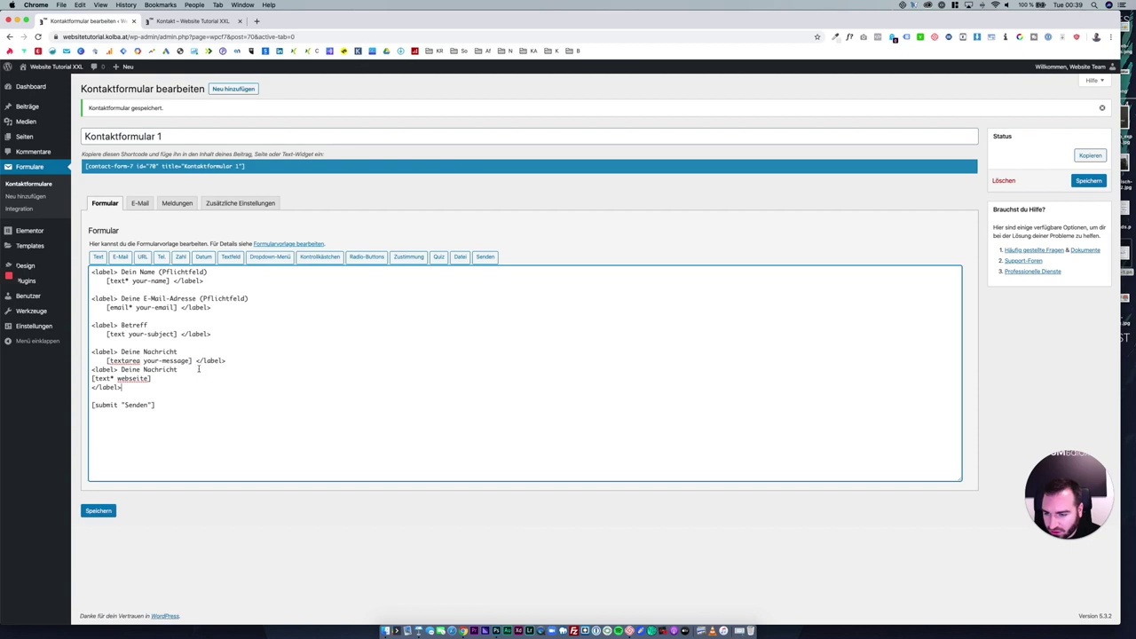
{"action": "left_click", "coordinate": [223, 360]}
{"action": "key", "text": "Return"}
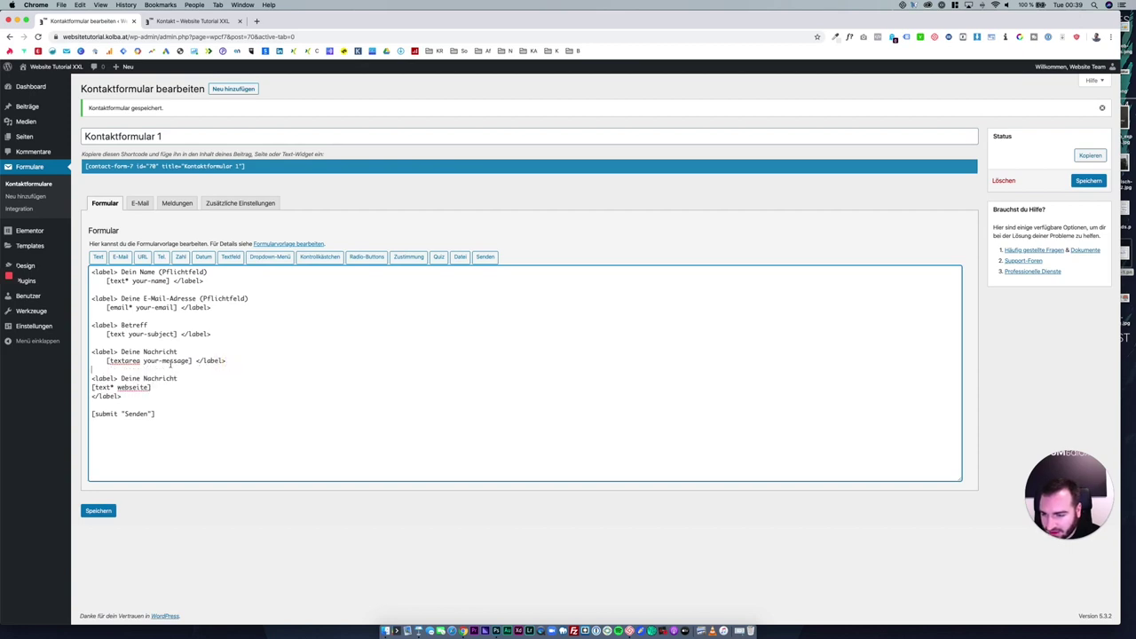
{"action": "left_click", "coordinate": [93, 396]}
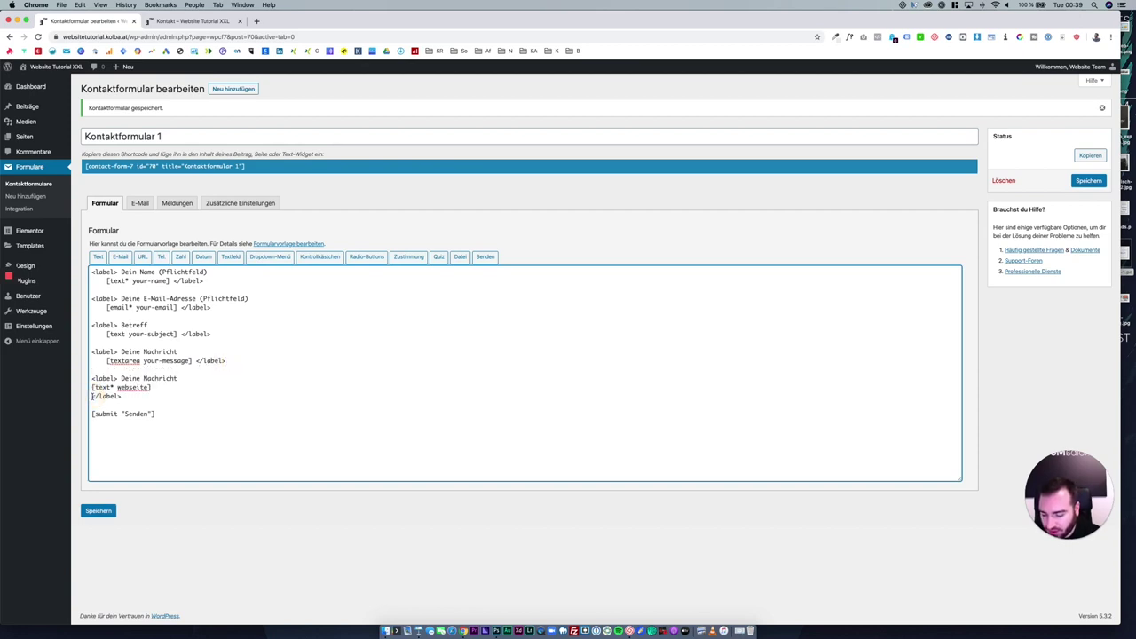
{"action": "key", "text": "BackSpace"}
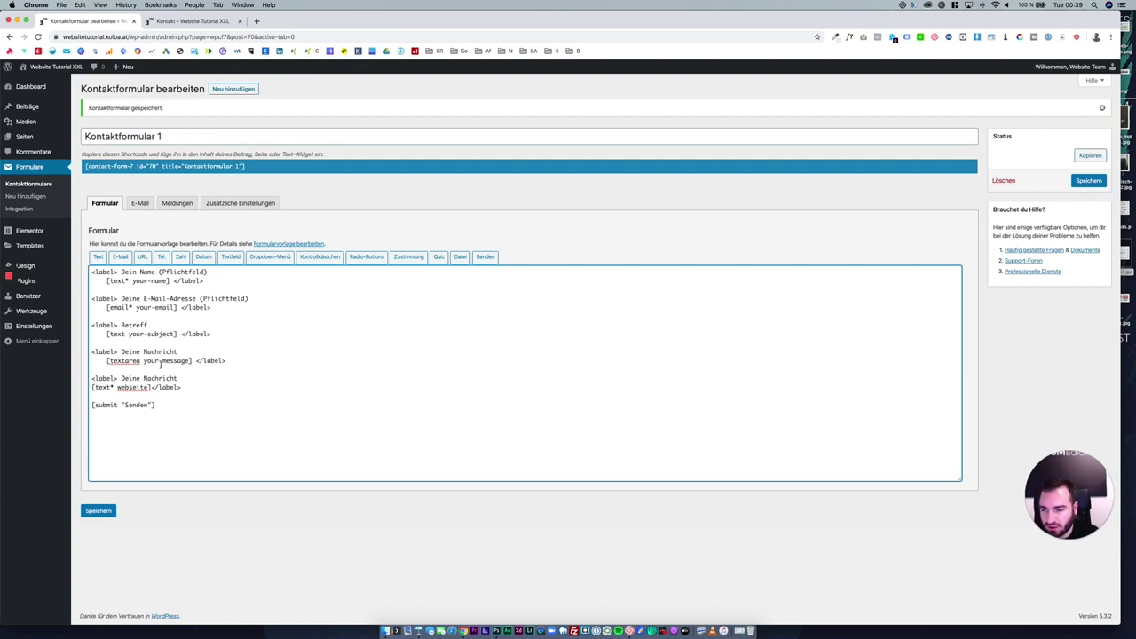
Replace (Pflichtfeld) with * in the name and e-mail labels and type 'Anfrage absensen' over Senden.
{"action": "left_click_drag", "start_coordinate": [208, 272], "coordinate": [158, 272]}
{"action": "type", "text": "*"}
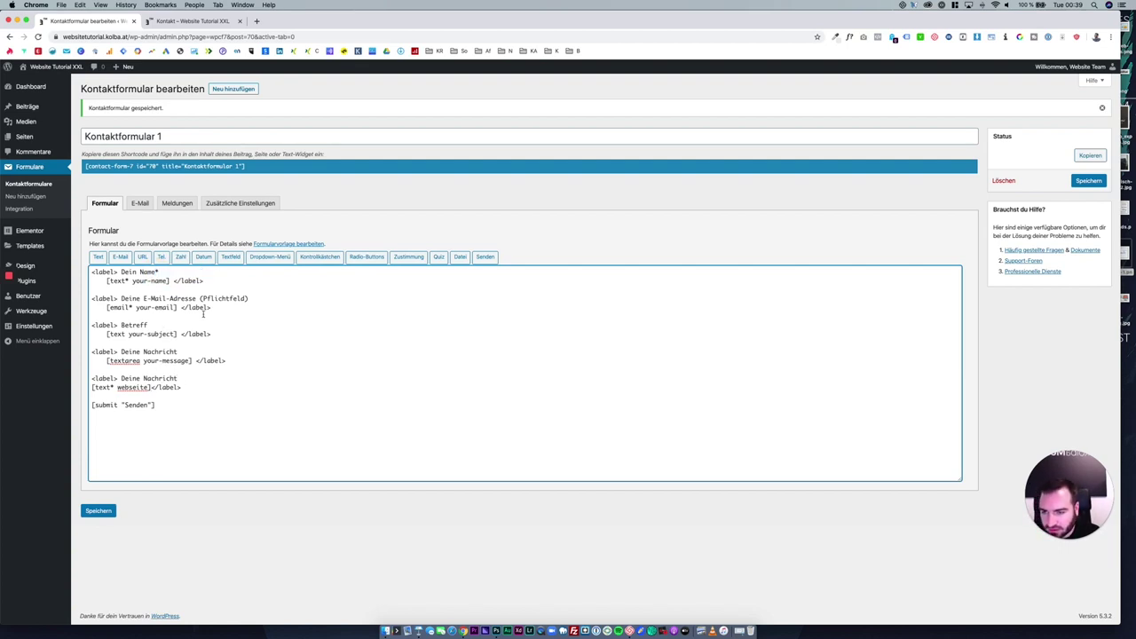
{"action": "left_click_drag", "start_coordinate": [197, 297], "coordinate": [249, 297]}
{"action": "type", "text": "*"}
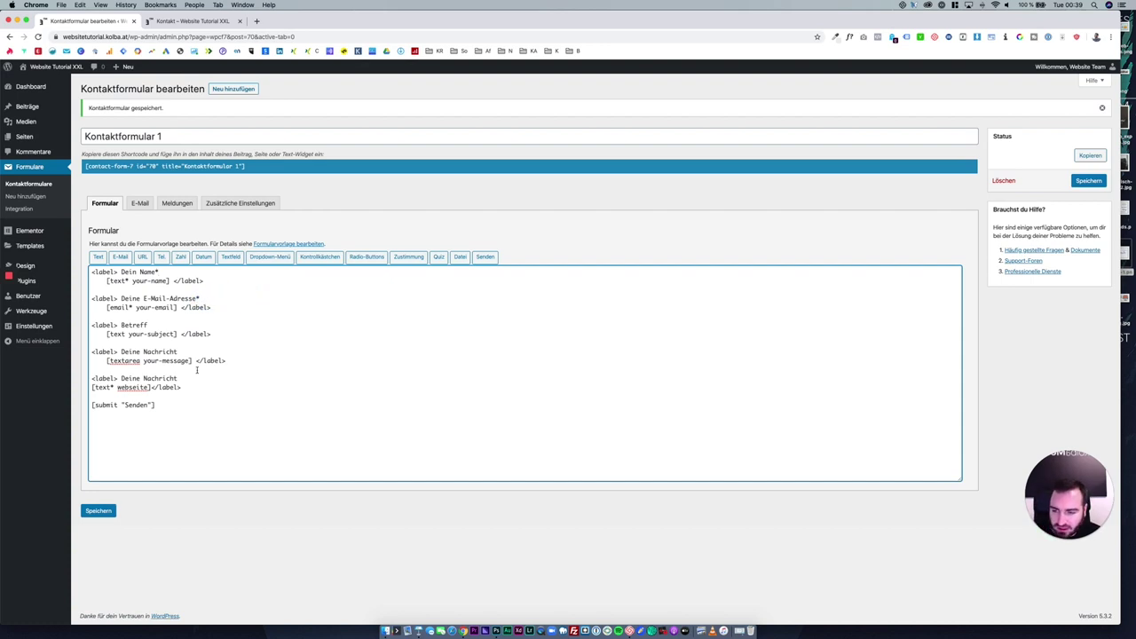
{"action": "double_click", "coordinate": [127, 407]}
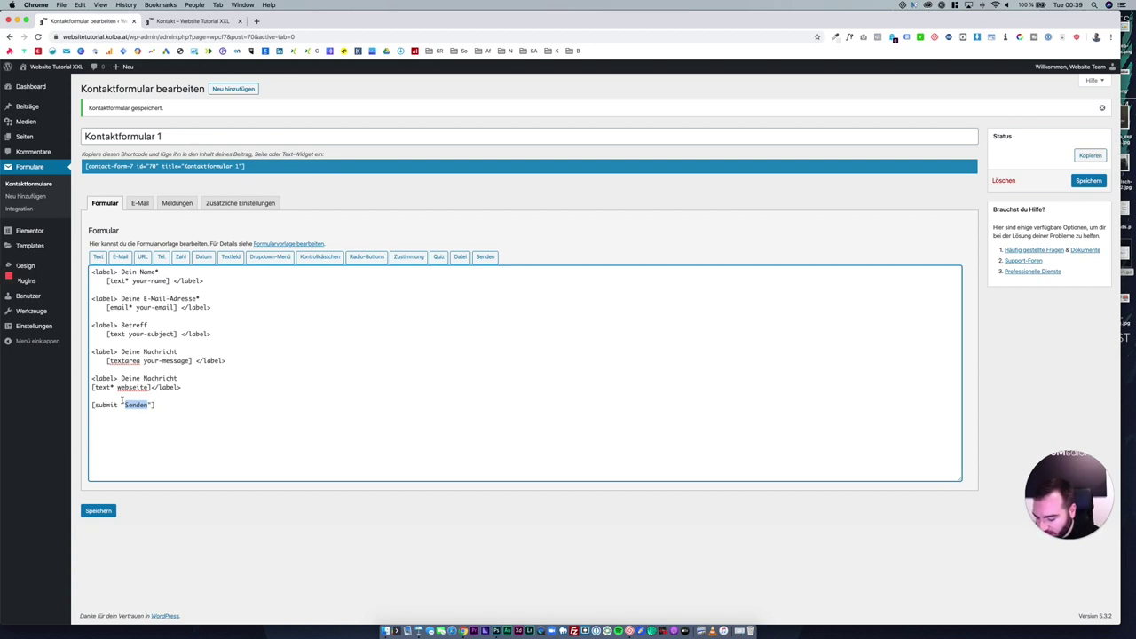
{"action": "type", "text": "Anfrage absens"}
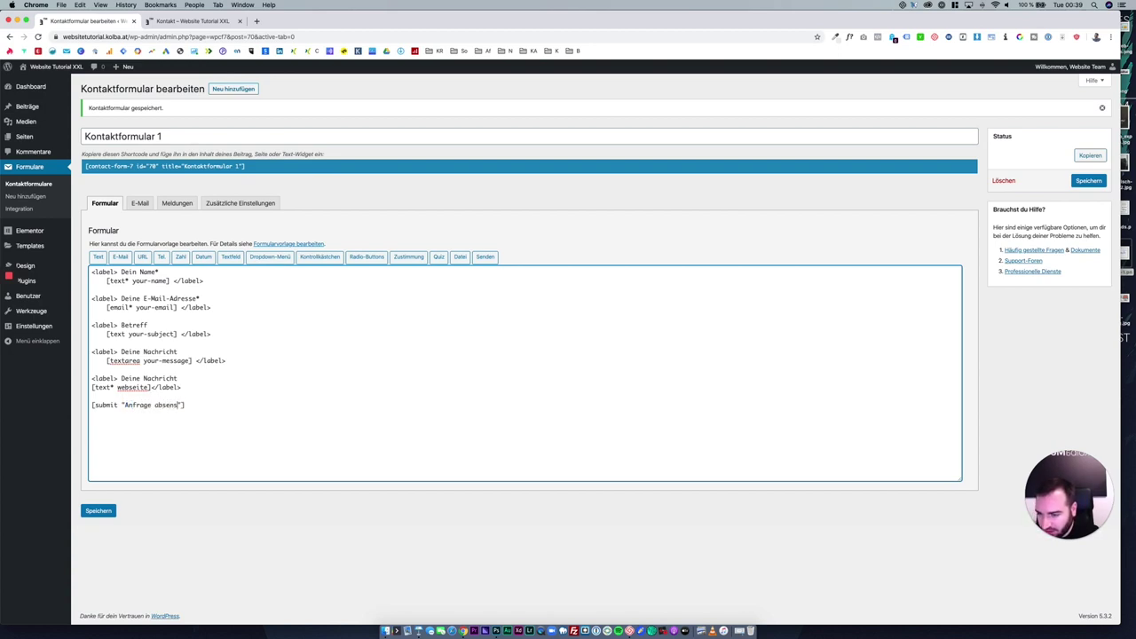
{"action": "type", "text": "en"}
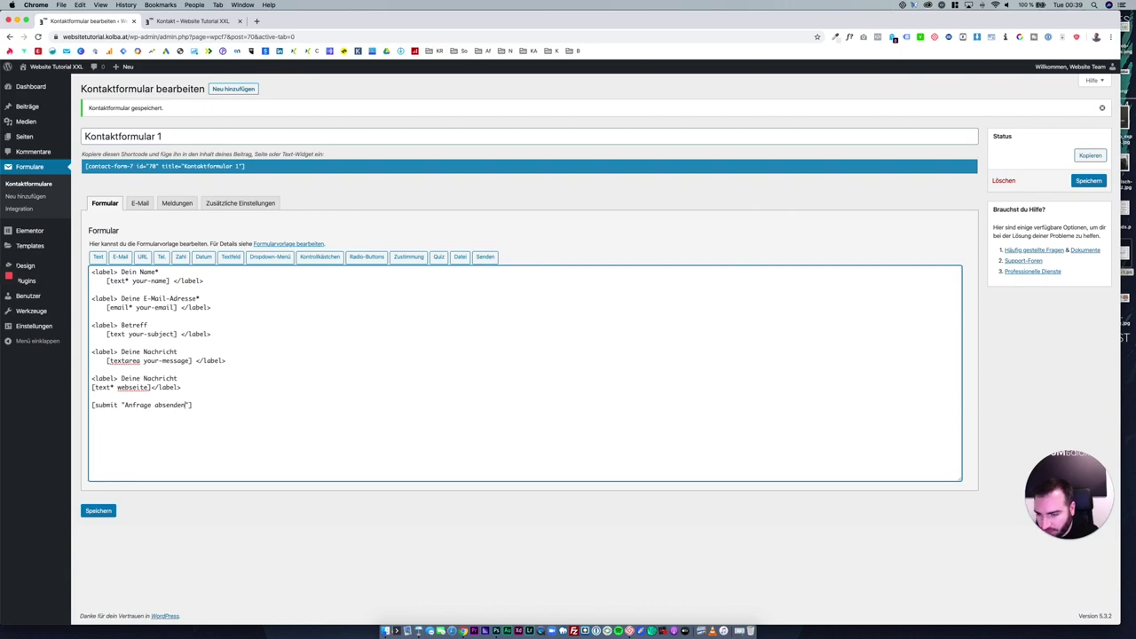
Save the contact form and reload the live contact page to check the new field.
{"action": "left_click", "coordinate": [87, 512]}
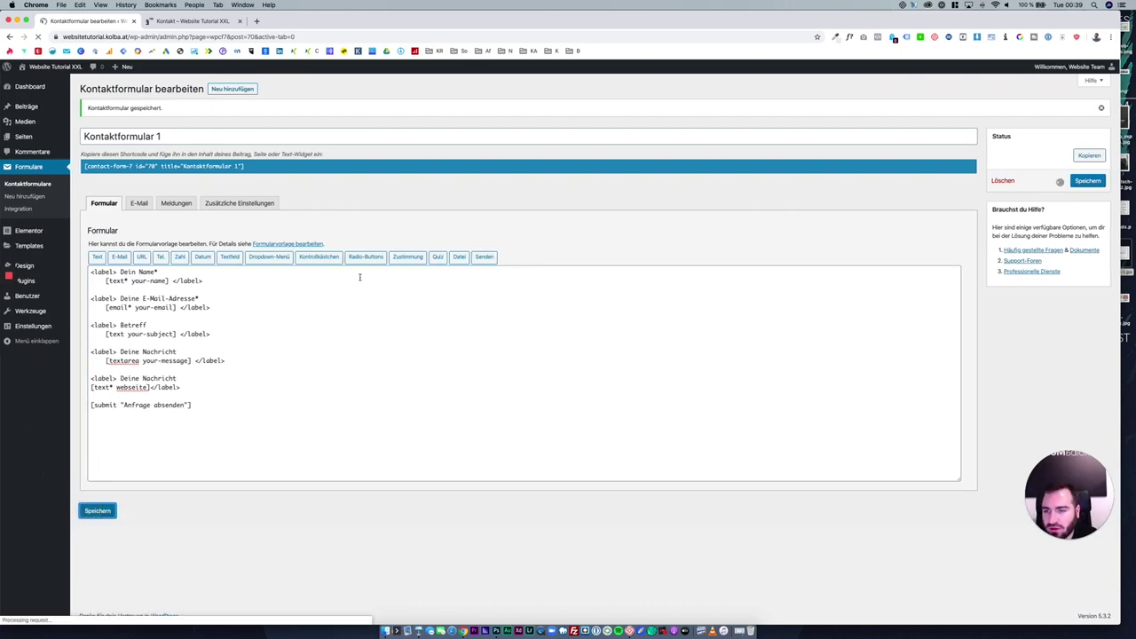
{"action": "left_click", "coordinate": [204, 24]}
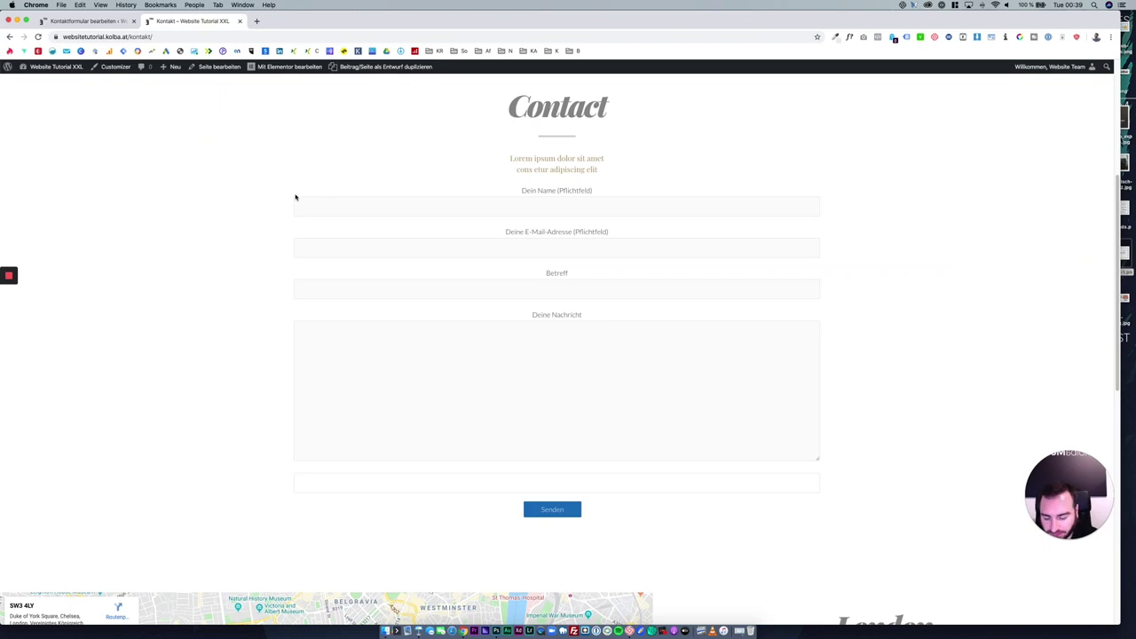
{"action": "key", "text": "super+r"}
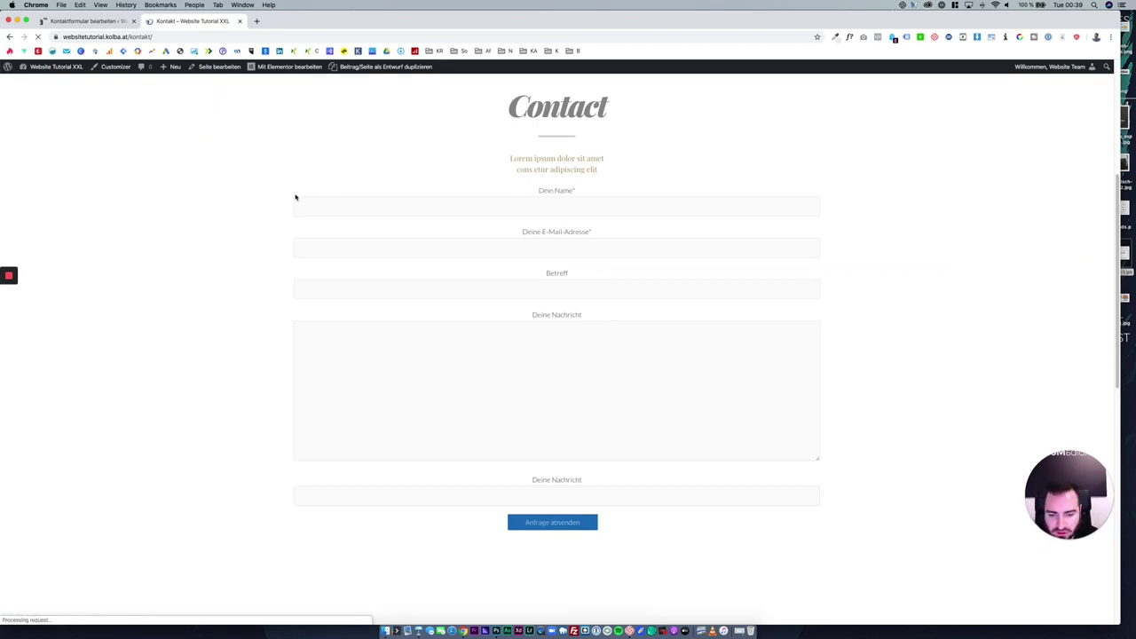
{"action": "scroll", "coordinate": [535, 386], "scroll_direction": "down", "scroll_amount": 2}
{"action": "left_click", "coordinate": [587, 393]}
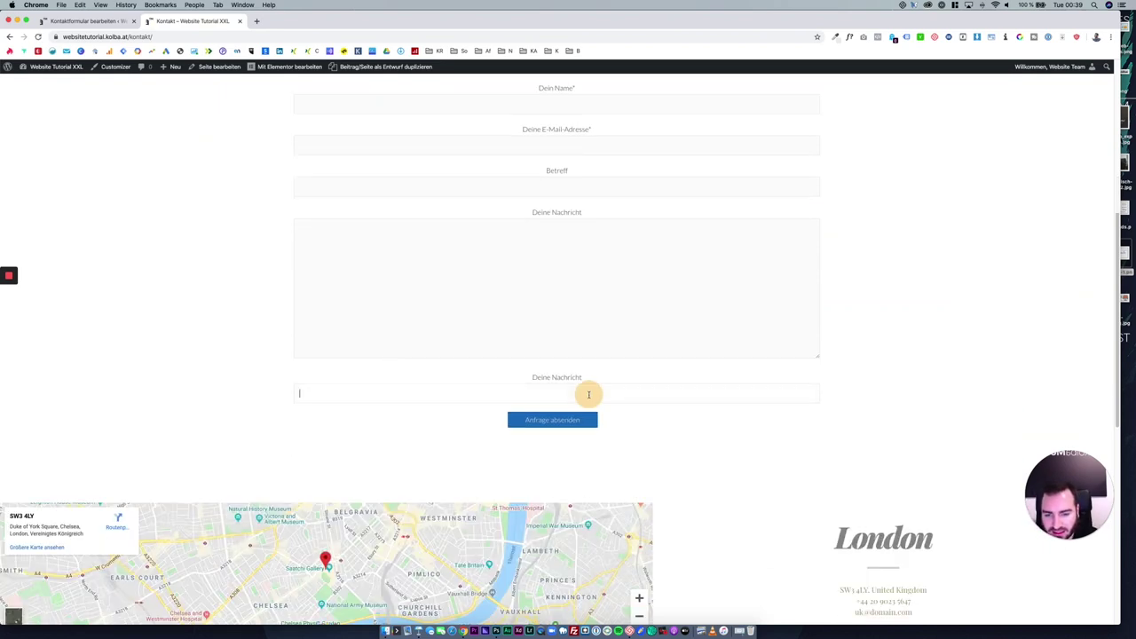
{"action": "left_click", "coordinate": [90, 20]}
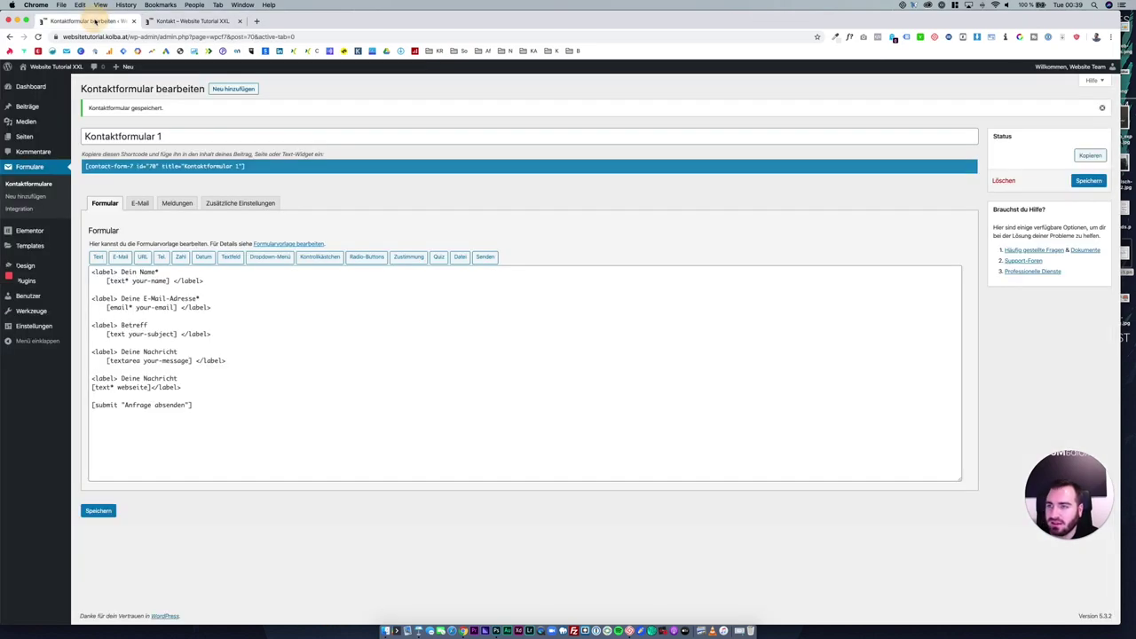
Change the new field's label from Deine Nachricht to Deine Webseite*.
{"action": "double_click", "coordinate": [155, 379]}
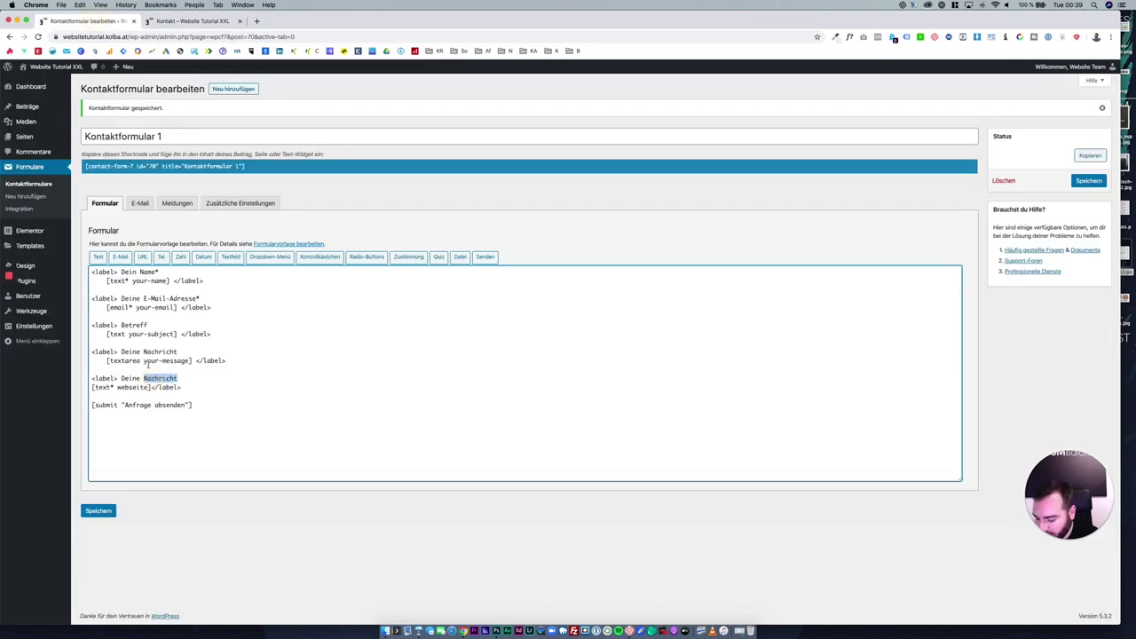
{"action": "type", "text": "Webse"}
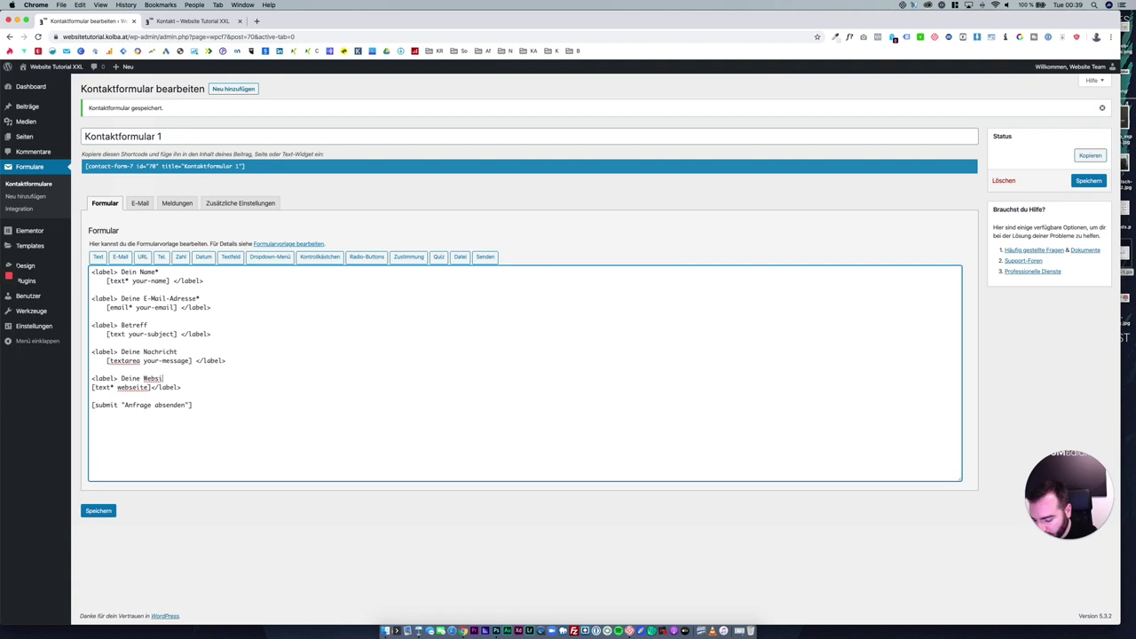
{"action": "type", "text": "ite*"}
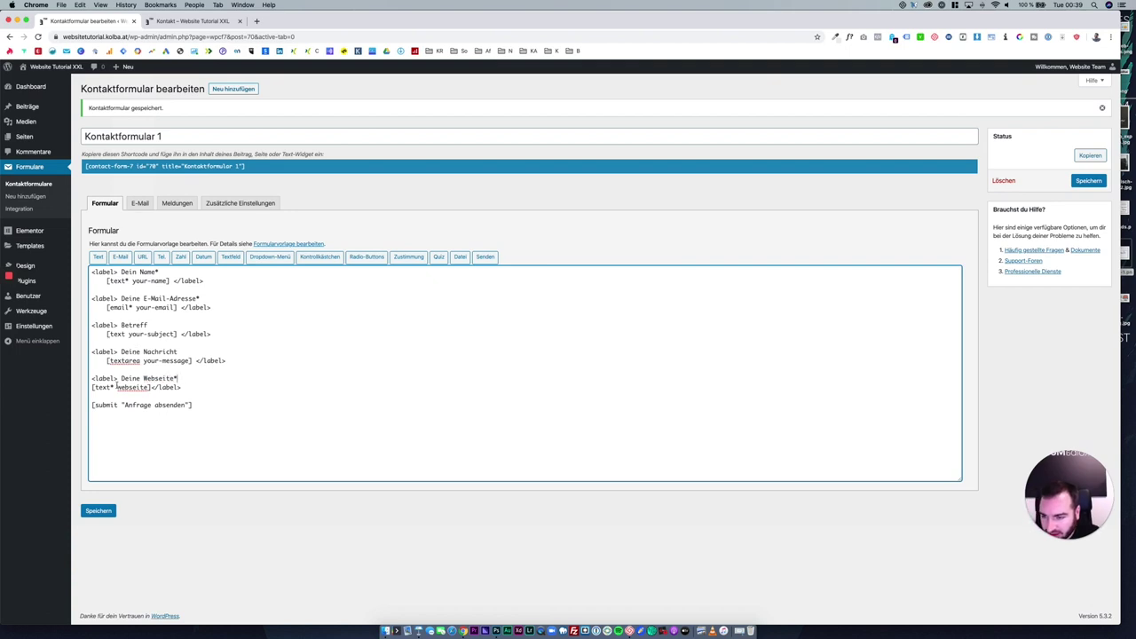
{"action": "left_click", "coordinate": [113, 387]}
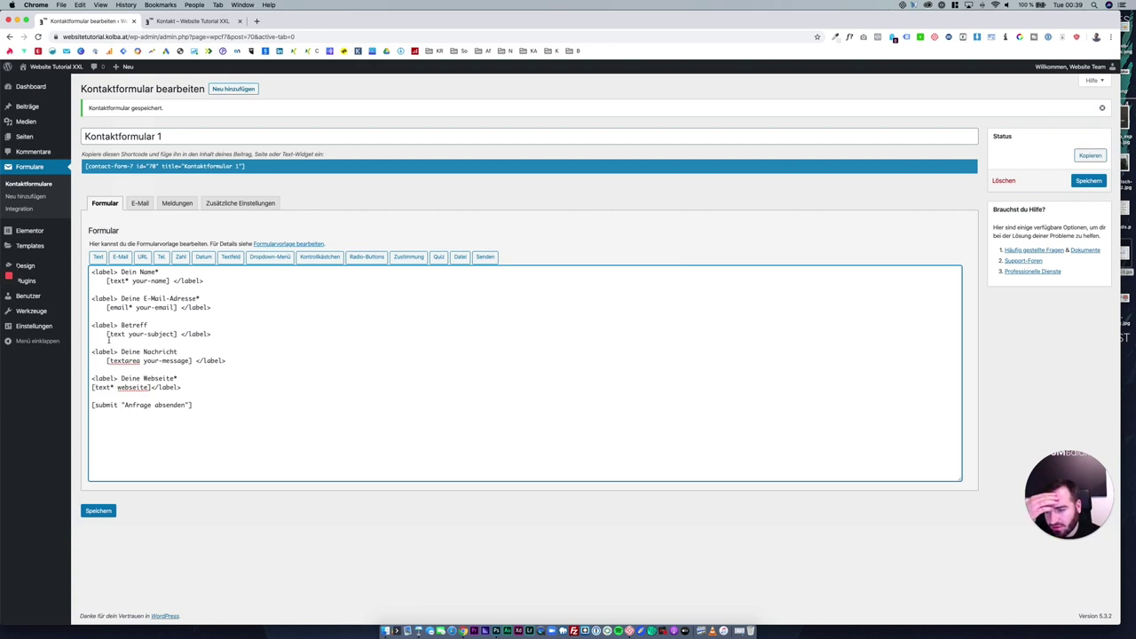
{"action": "left_click_drag", "start_coordinate": [107, 336], "coordinate": [177, 335]}
{"action": "left_click", "coordinate": [181, 334]}
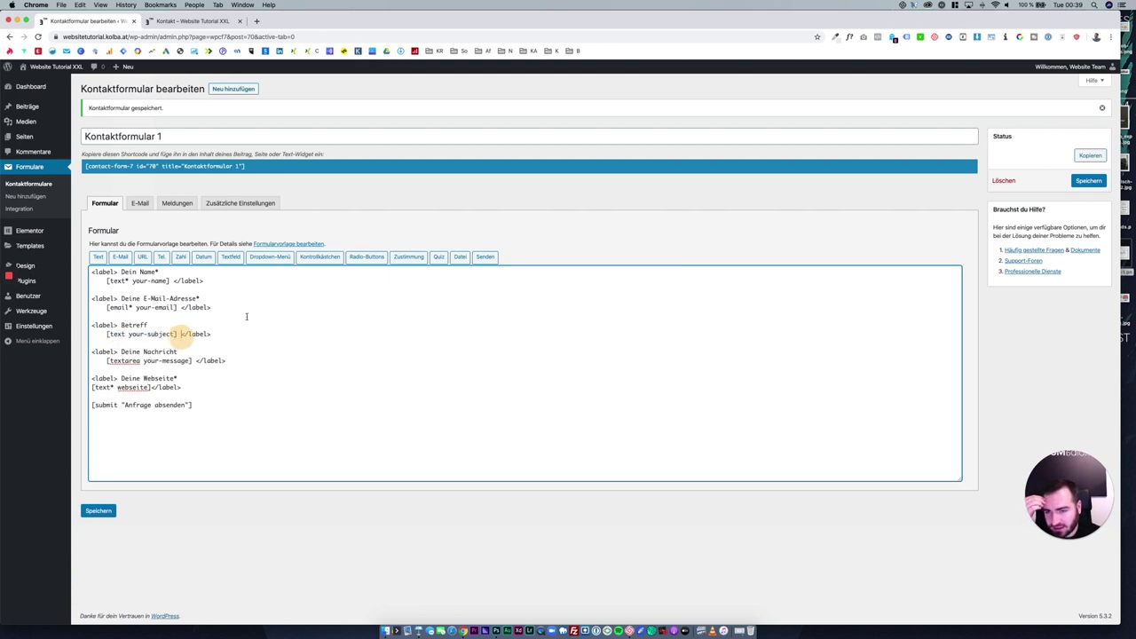
Save the form again and confirm the Deine Webseite* label on the live page.
{"action": "left_click", "coordinate": [108, 511]}
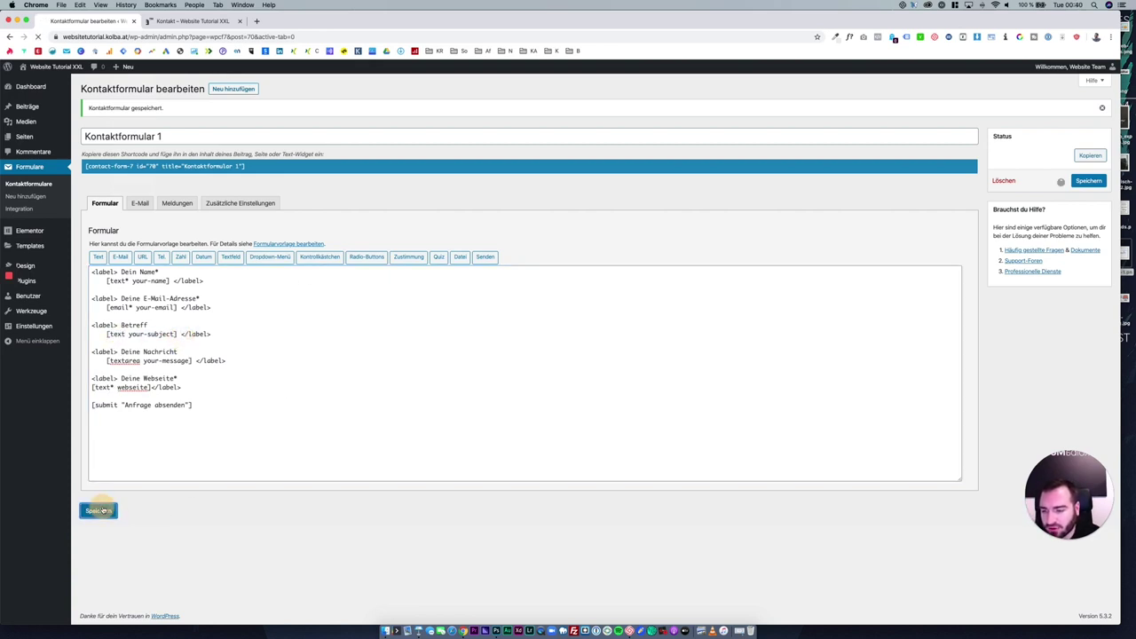
{"action": "left_click", "coordinate": [180, 31]}
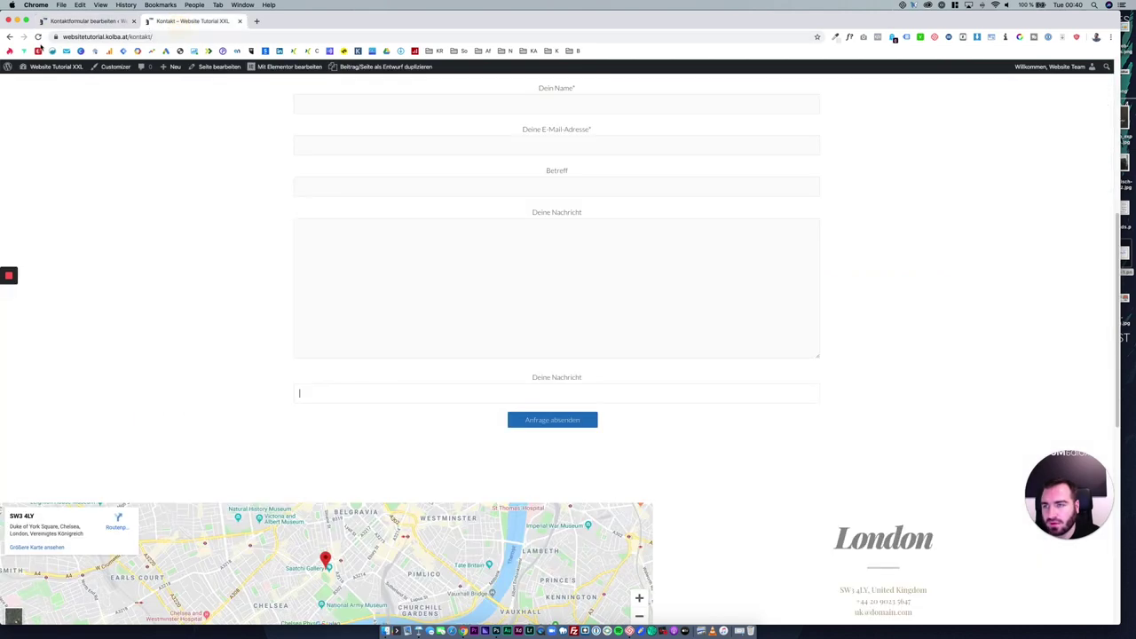
{"action": "left_click", "coordinate": [38, 36]}
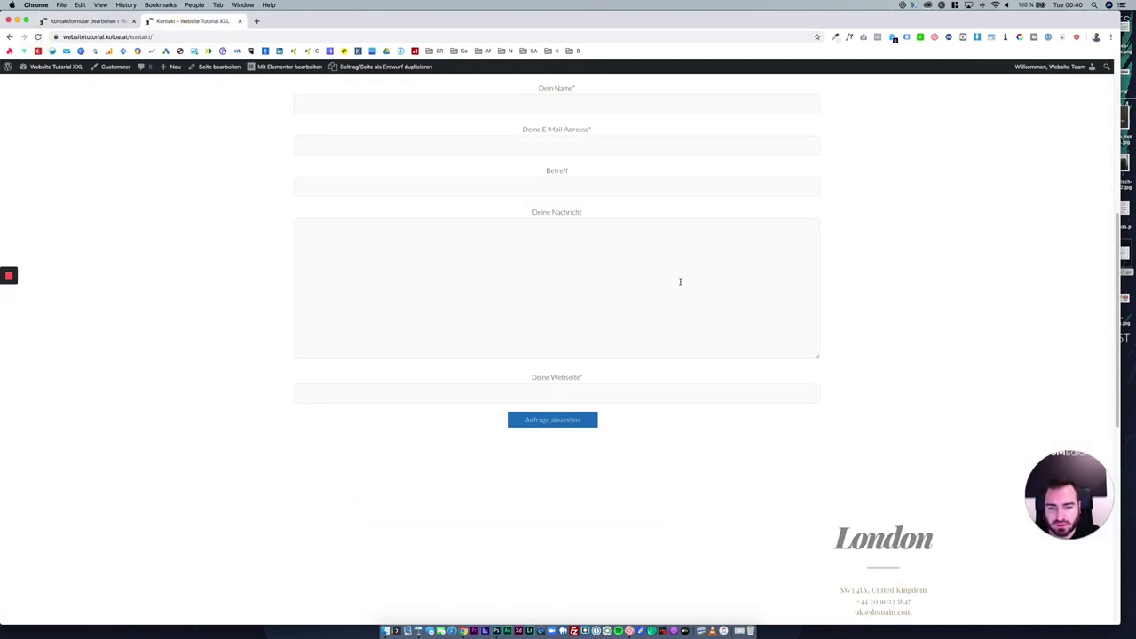
{"action": "scroll", "coordinate": [622, 328], "scroll_direction": "up", "scroll_amount": 4}
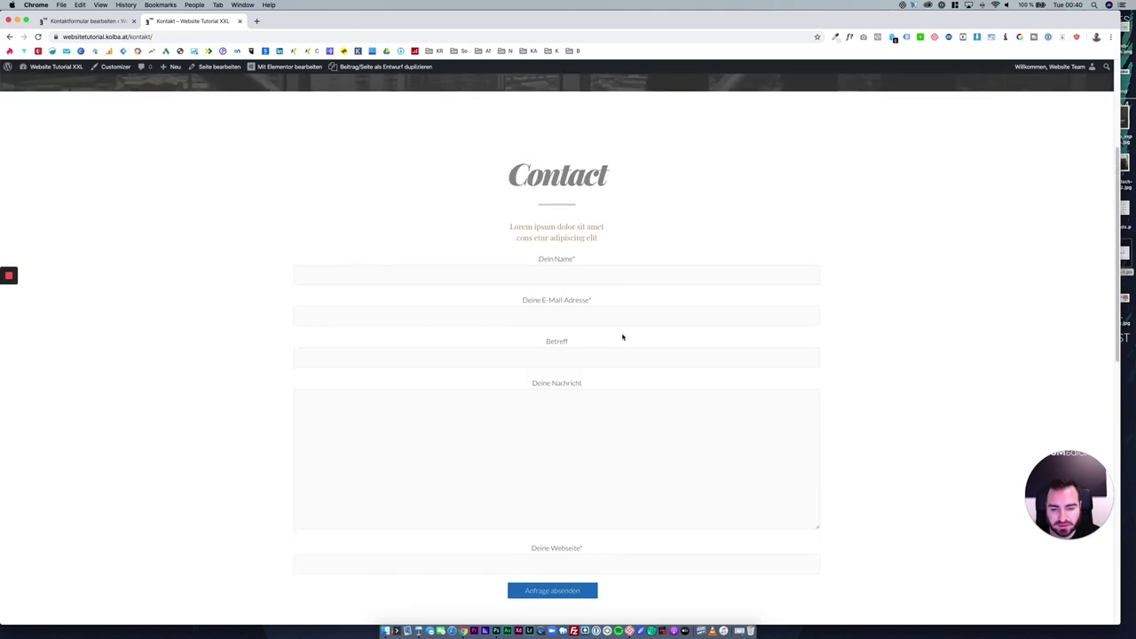
{"action": "scroll", "coordinate": [622, 337], "scroll_direction": "down", "scroll_amount": 3}
{"action": "left_click", "coordinate": [105, 20]}
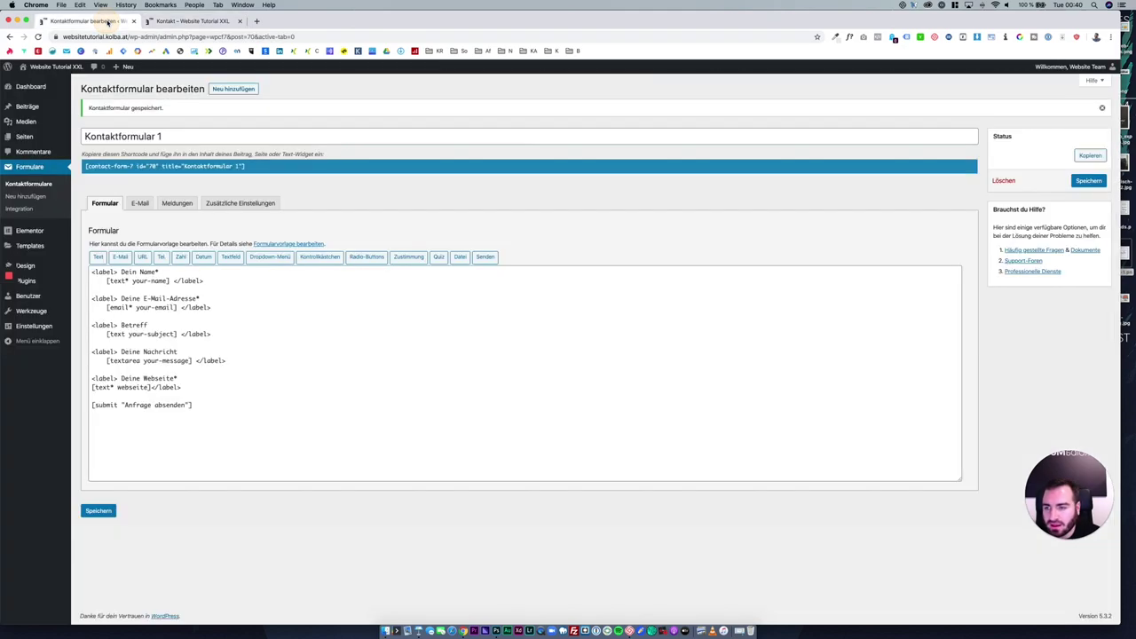
{"action": "left_click", "coordinate": [140, 203]}
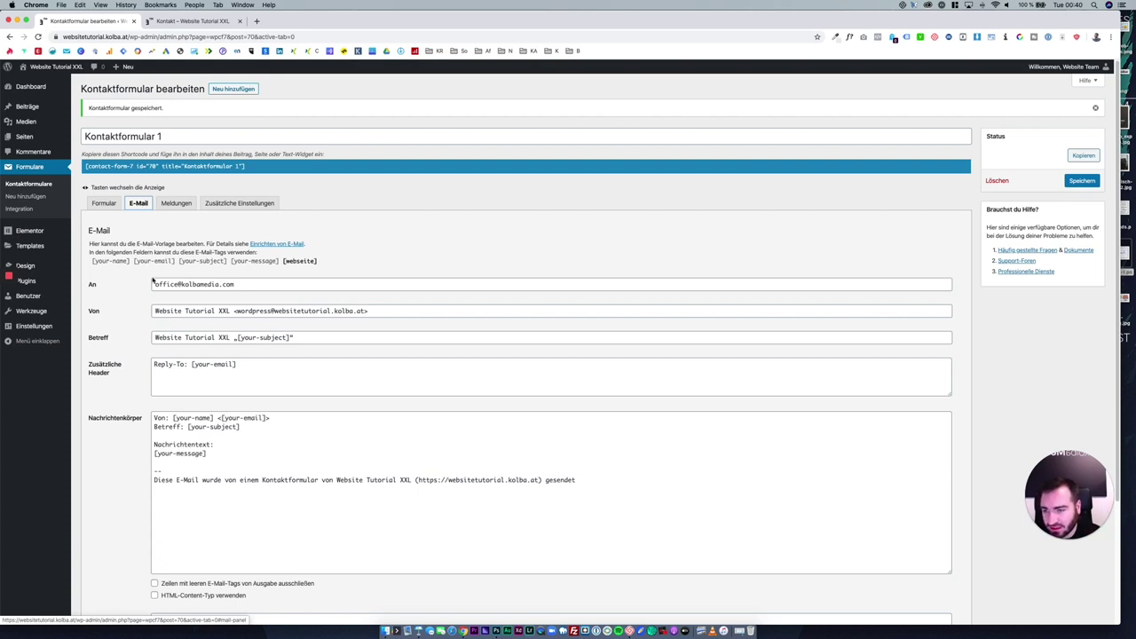
{"action": "left_click_drag", "start_coordinate": [196, 307], "coordinate": [375, 309]}
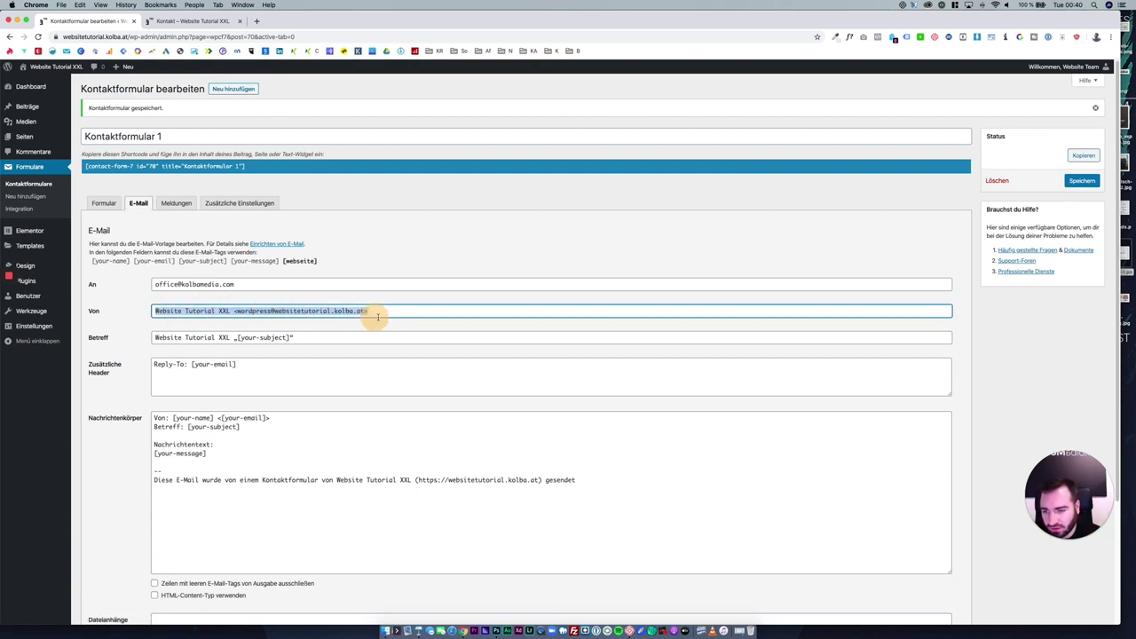
{"action": "left_click", "coordinate": [388, 311]}
{"action": "left_click_drag", "start_coordinate": [232, 310], "coordinate": [284, 310]}
{"action": "left_click", "coordinate": [274, 312]}
{"action": "scroll", "coordinate": [285, 311], "scroll_direction": "down", "scroll_amount": 1}
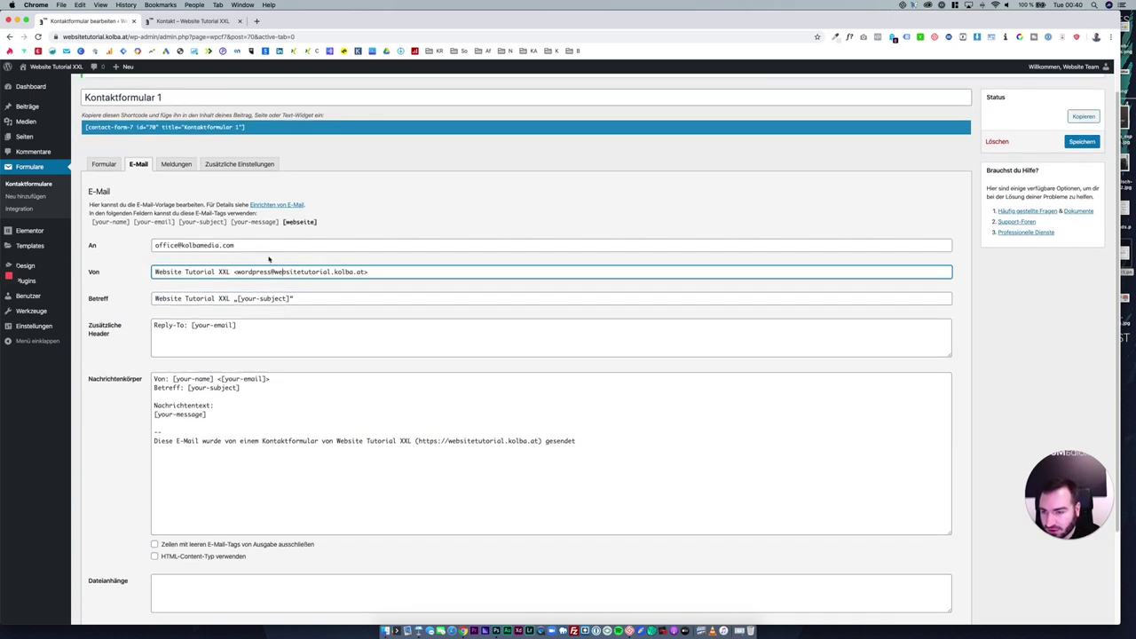
{"action": "left_click_drag", "start_coordinate": [235, 271], "coordinate": [158, 273]}
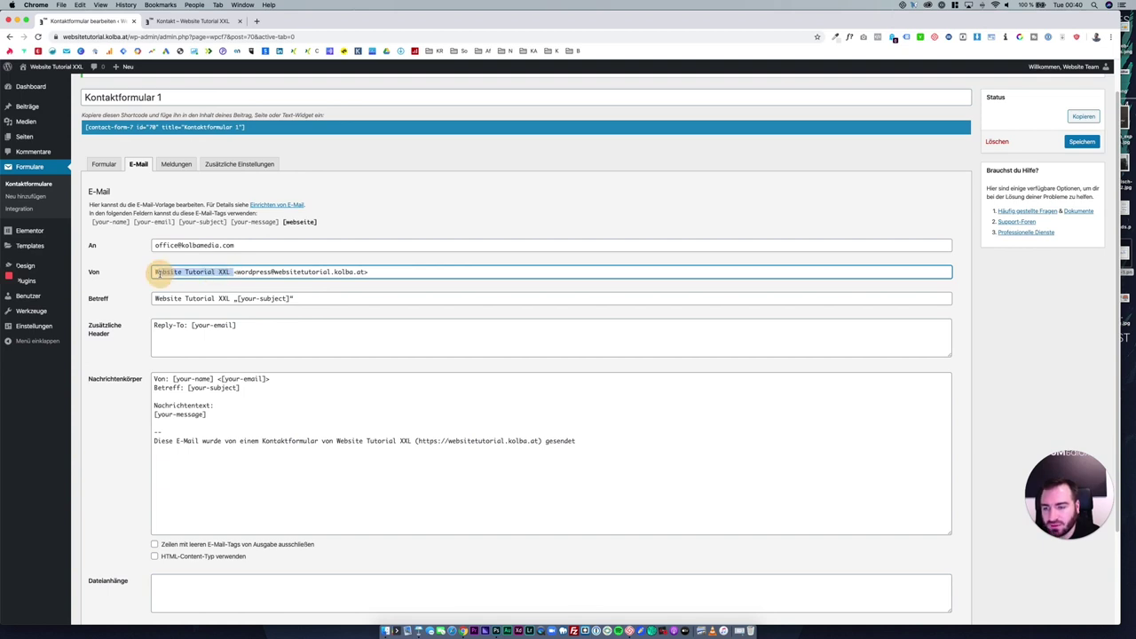
{"action": "scroll", "coordinate": [195, 275], "scroll_direction": "down", "scroll_amount": 1}
{"action": "left_click", "coordinate": [231, 275]}
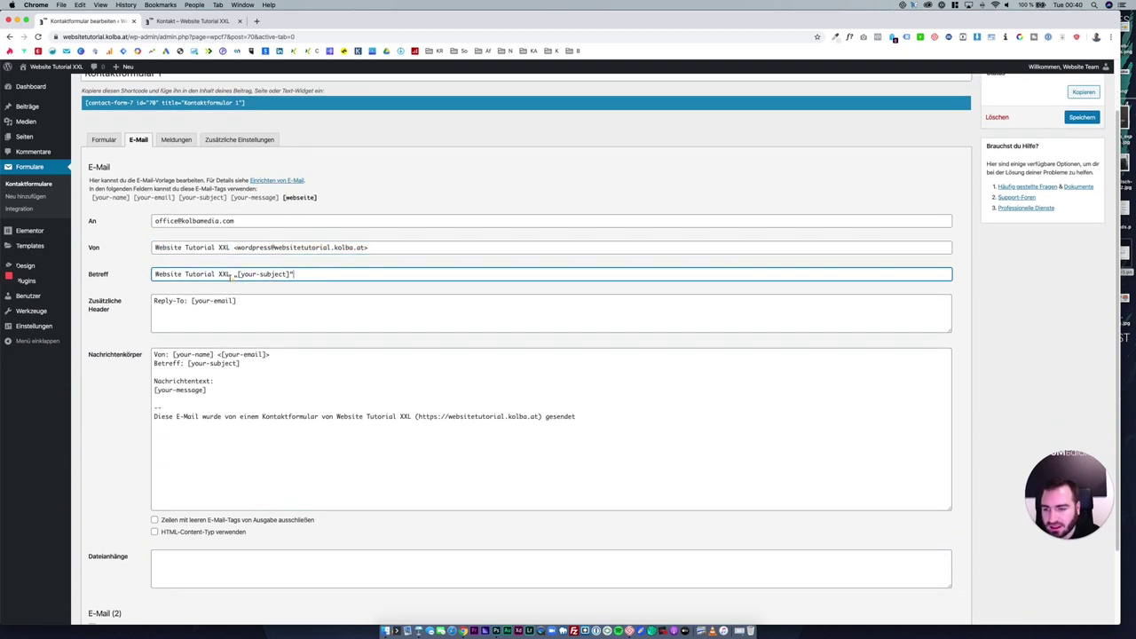
{"action": "triple_click", "coordinate": [231, 275]}
{"action": "left_click", "coordinate": [159, 273]}
{"action": "scroll", "coordinate": [201, 310], "scroll_direction": "down", "scroll_amount": 1}
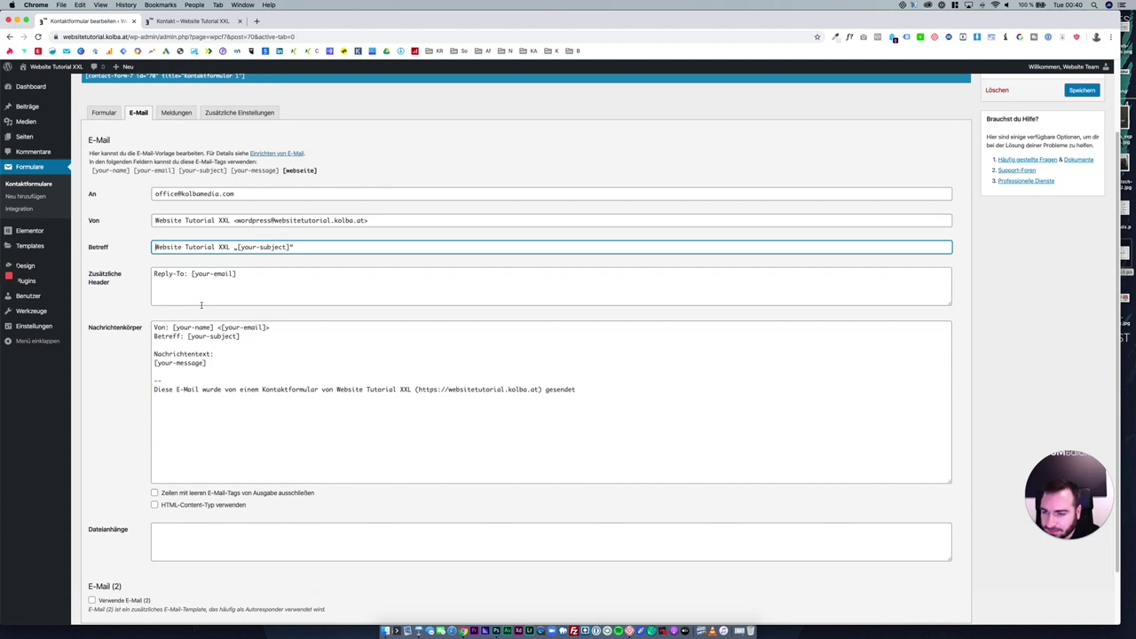
{"action": "scroll", "coordinate": [202, 305], "scroll_direction": "down", "scroll_amount": 2}
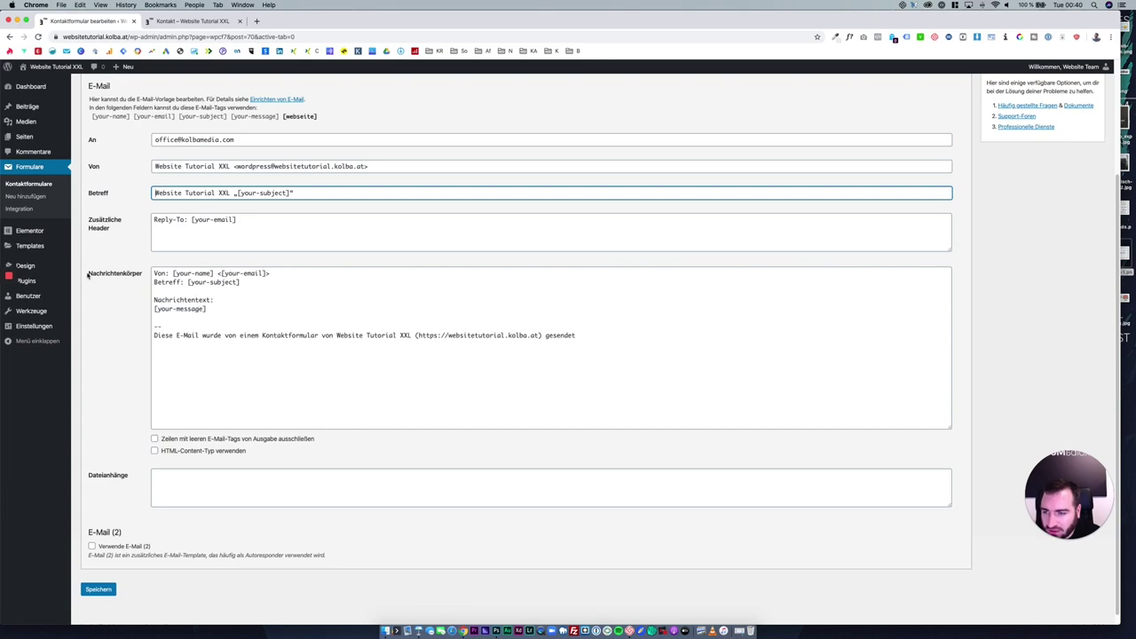
{"action": "left_click_drag", "start_coordinate": [260, 368], "coordinate": [144, 268]}
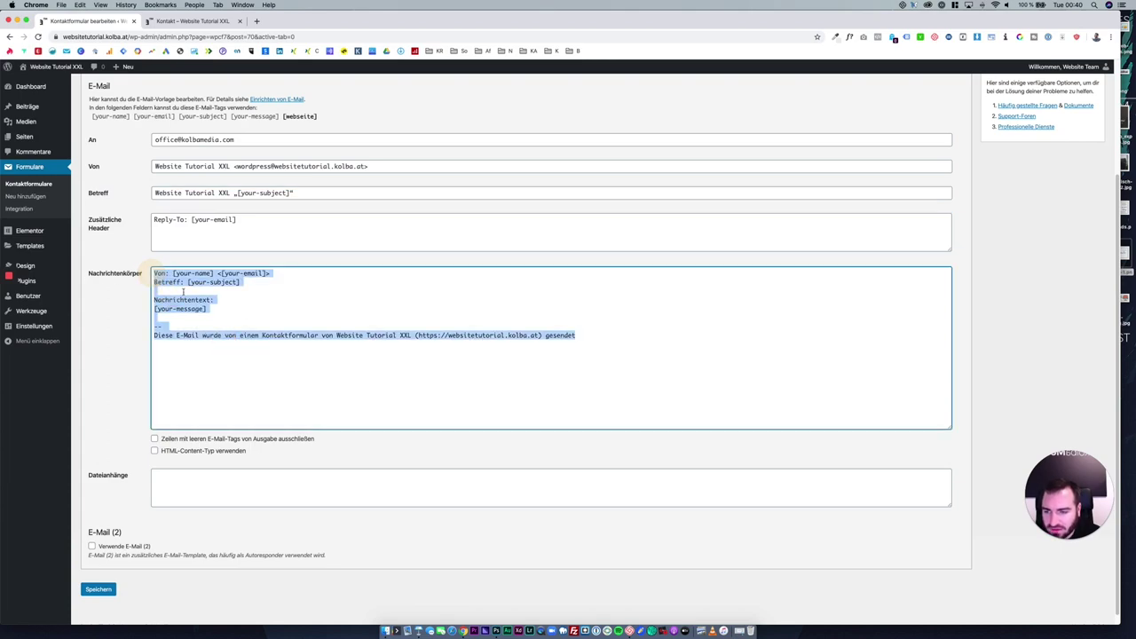
{"action": "left_click", "coordinate": [206, 313]}
{"action": "scroll", "coordinate": [210, 328], "scroll_direction": "up", "scroll_amount": 2}
{"action": "left_click", "coordinate": [192, 20]}
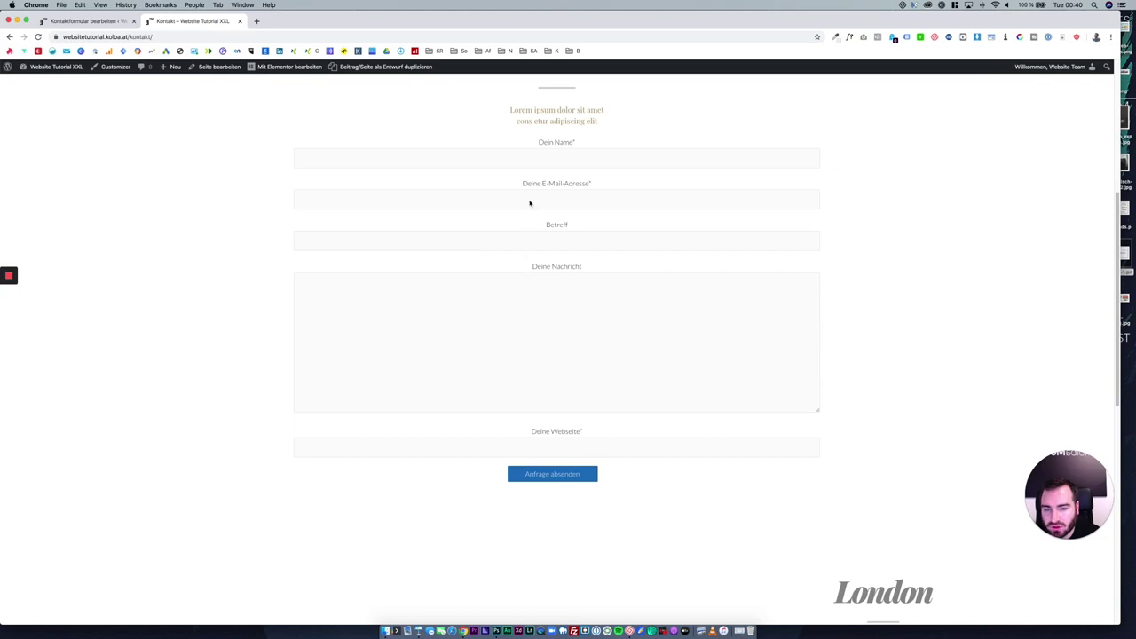
{"action": "left_click", "coordinate": [532, 155]}
{"action": "left_click", "coordinate": [551, 200]}
{"action": "left_click", "coordinate": [558, 232]}
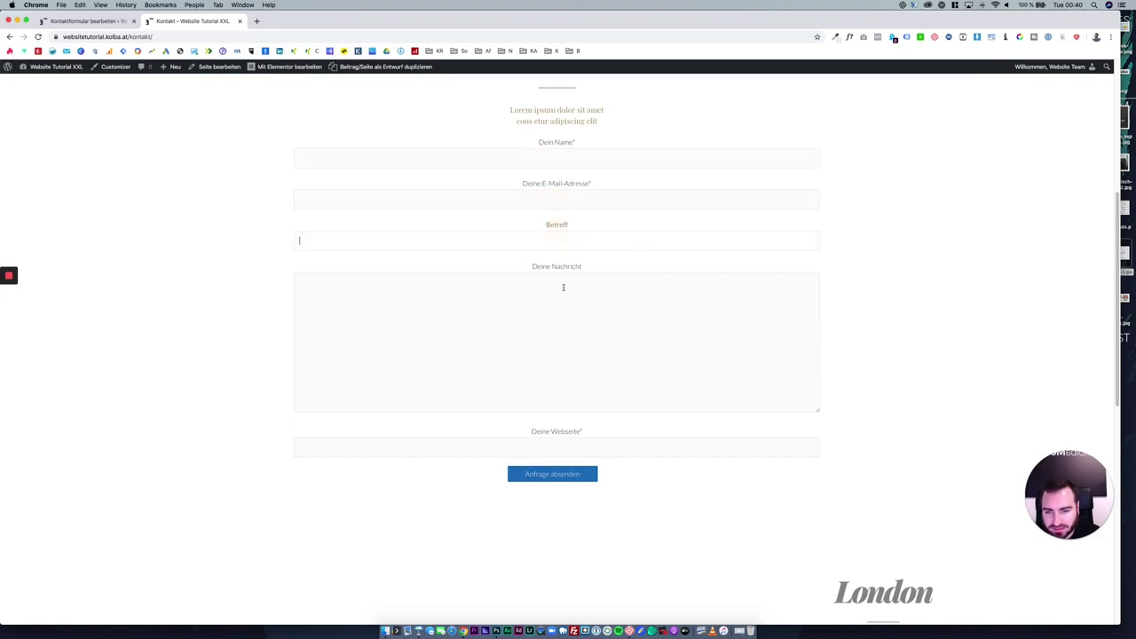
{"action": "left_click", "coordinate": [564, 287]}
{"action": "left_click", "coordinate": [505, 440]}
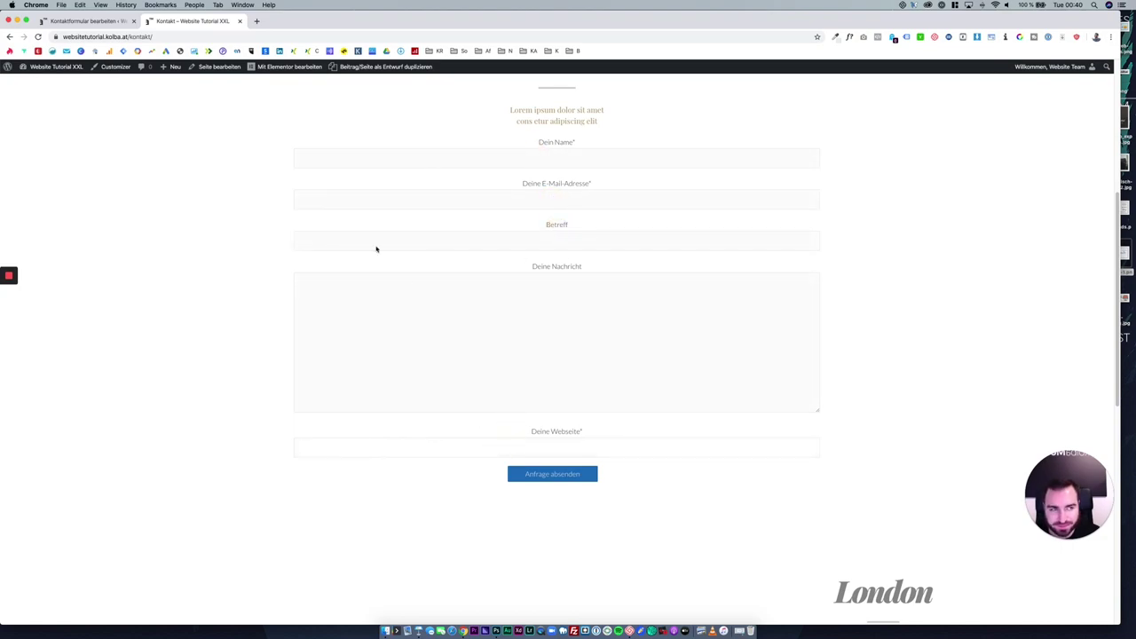
{"action": "left_click", "coordinate": [98, 20]}
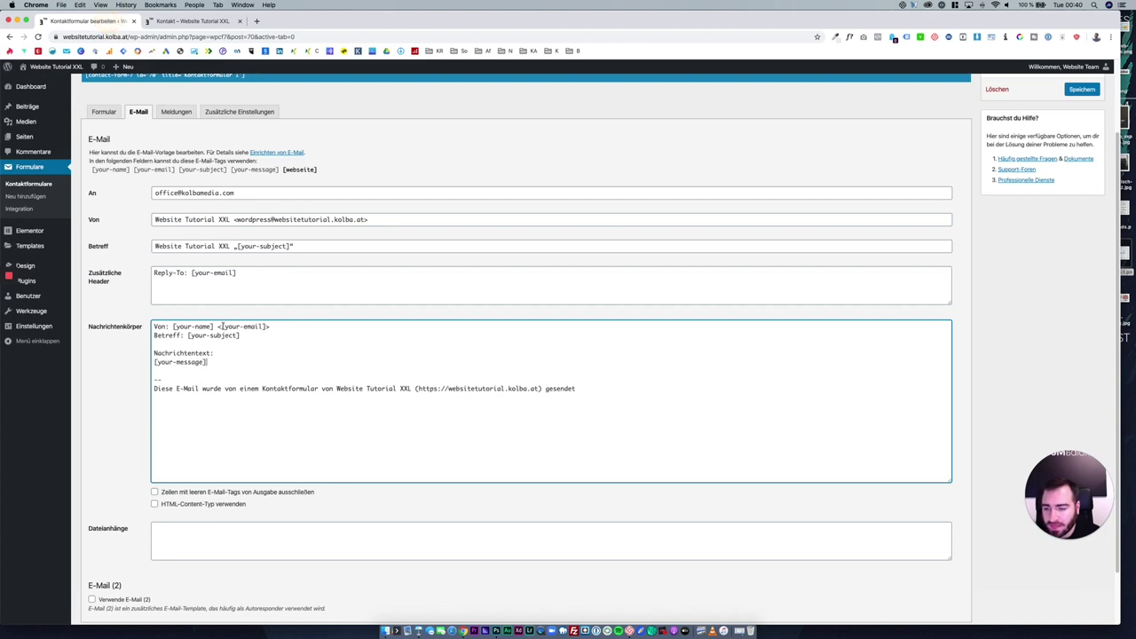
{"action": "left_click_drag", "start_coordinate": [152, 326], "coordinate": [268, 327]}
{"action": "left_click", "coordinate": [266, 327]}
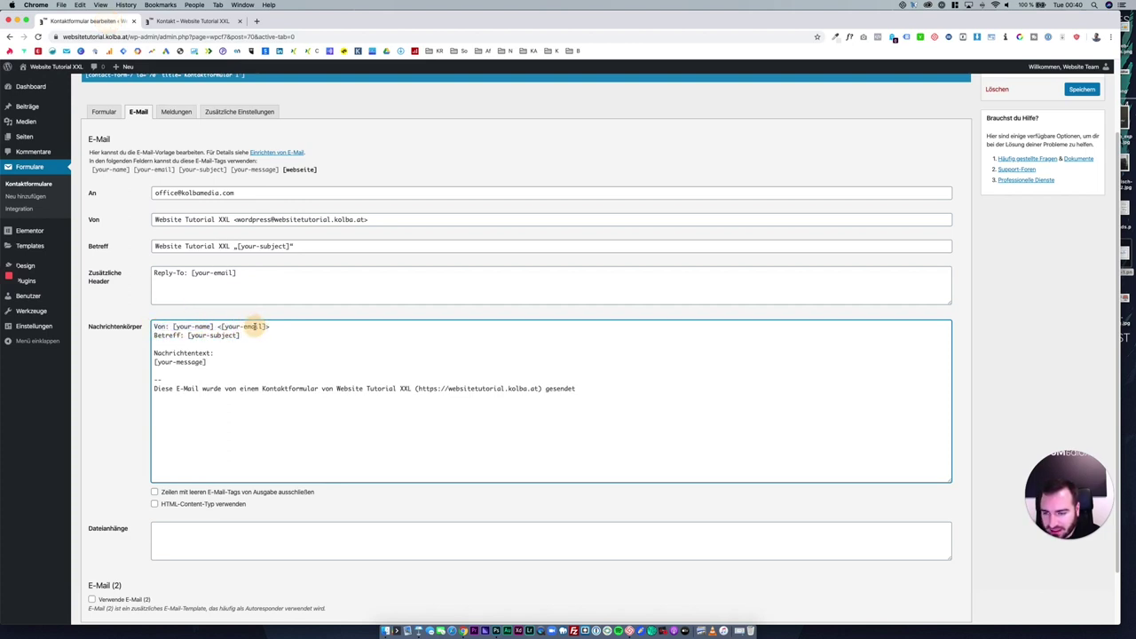
{"action": "left_click", "coordinate": [104, 112]}
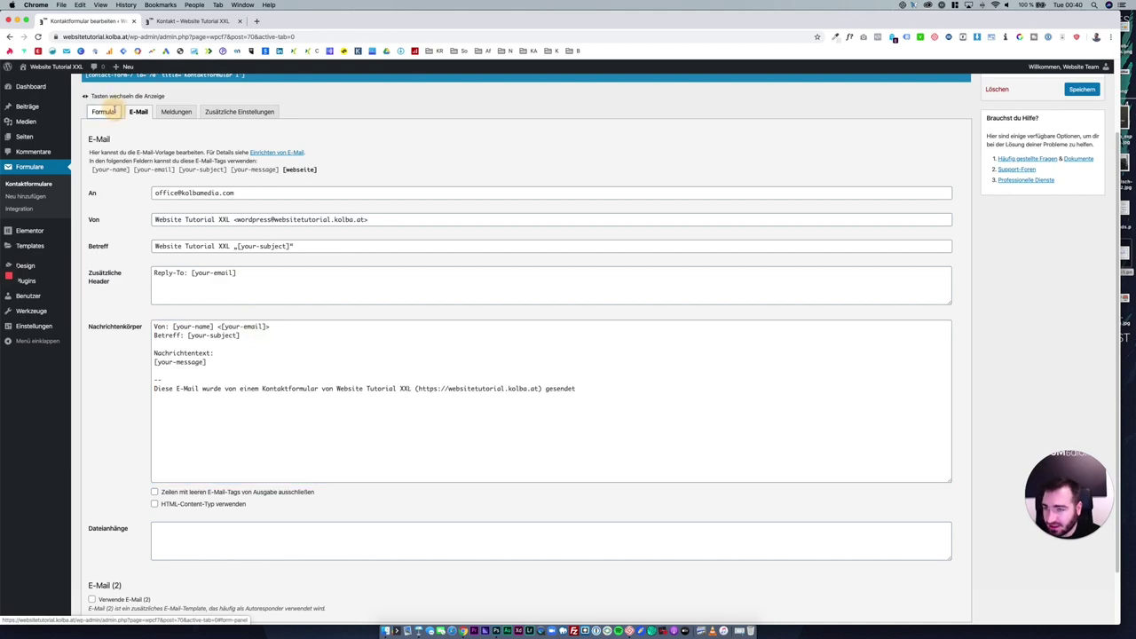
{"action": "left_click_drag", "start_coordinate": [106, 307], "coordinate": [177, 307]}
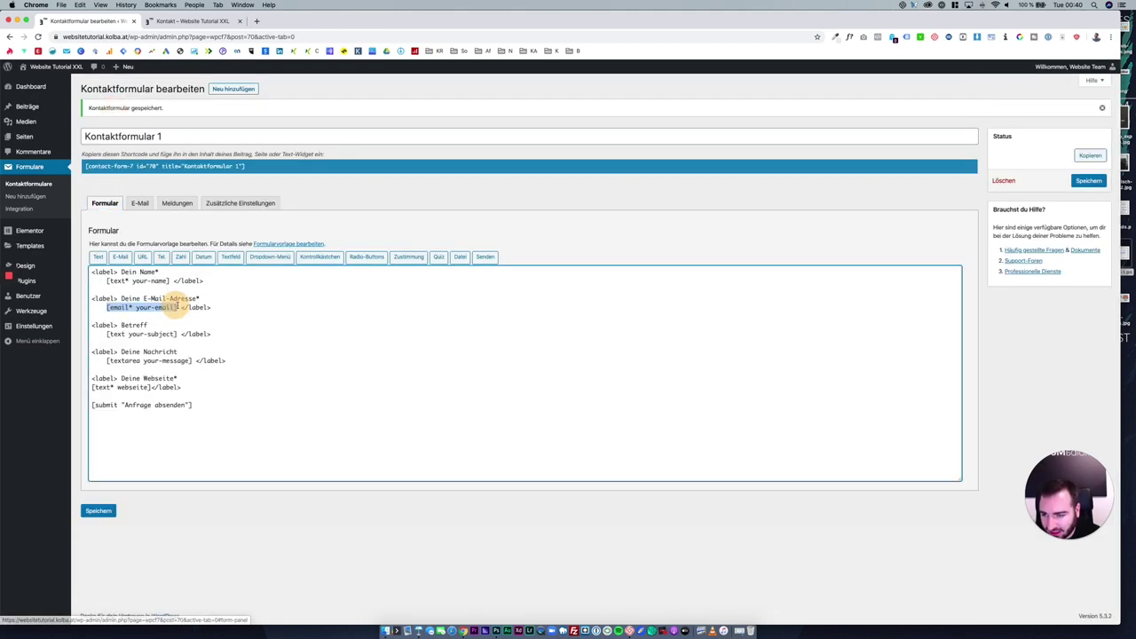
{"action": "left_click", "coordinate": [140, 204]}
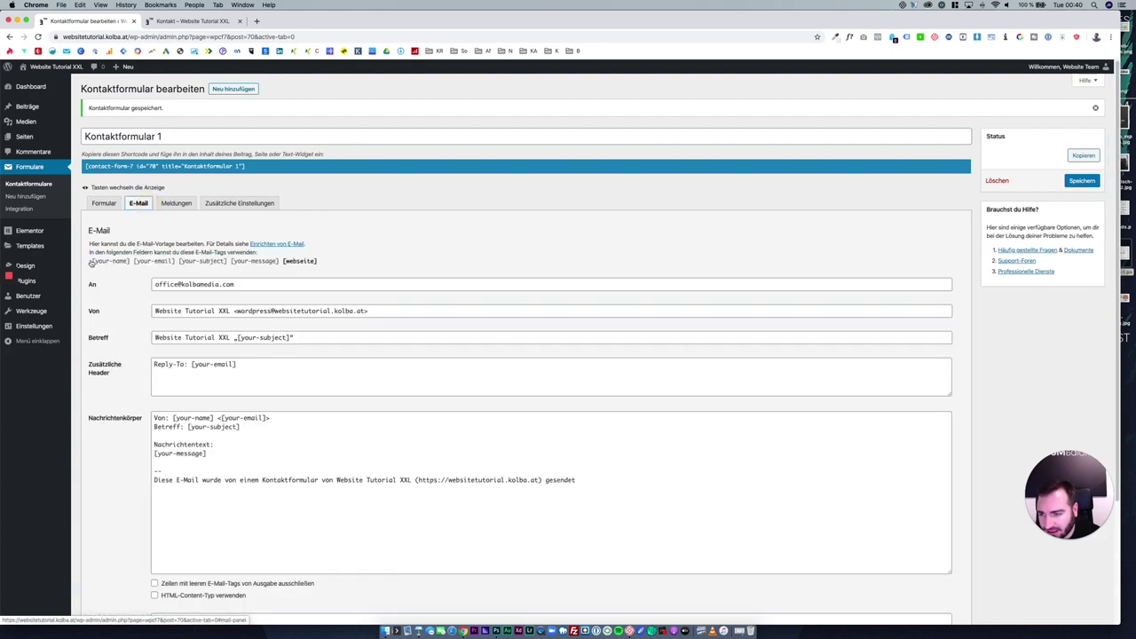
{"action": "left_click_drag", "start_coordinate": [89, 261], "coordinate": [319, 236]}
{"action": "key", "text": "super+c"}
{"action": "left_click", "coordinate": [345, 264]}
{"action": "scroll", "coordinate": [293, 342], "scroll_direction": "down", "scroll_amount": 1}
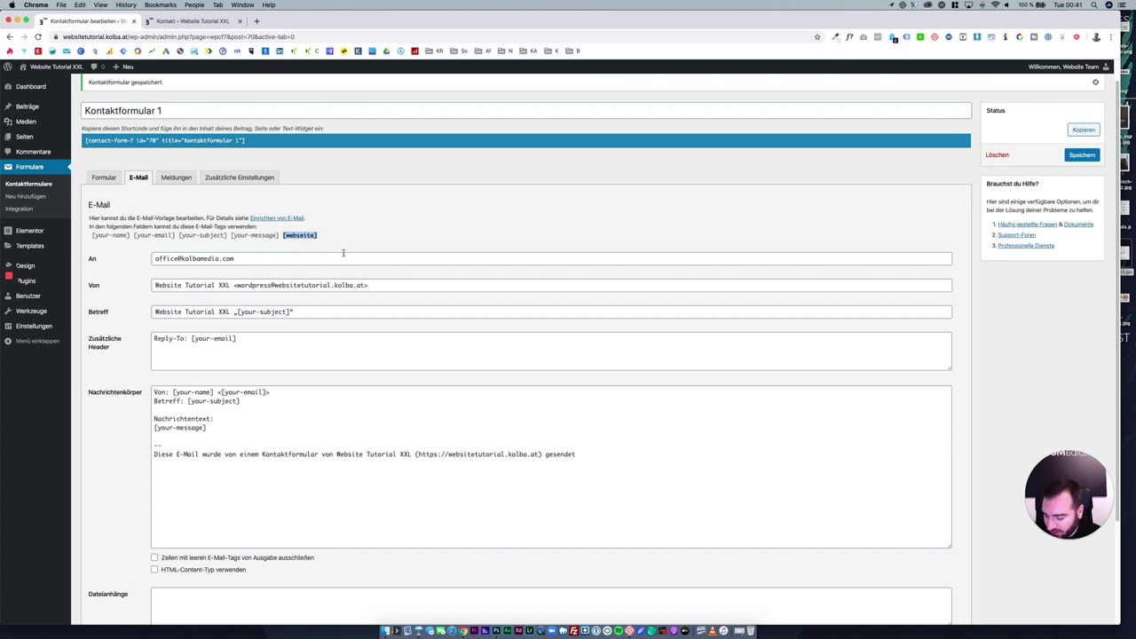
Insert [webseite] on its own line below [your-message] in the mail body and save.
{"action": "left_click", "coordinate": [248, 432]}
{"action": "key", "text": "Return"}
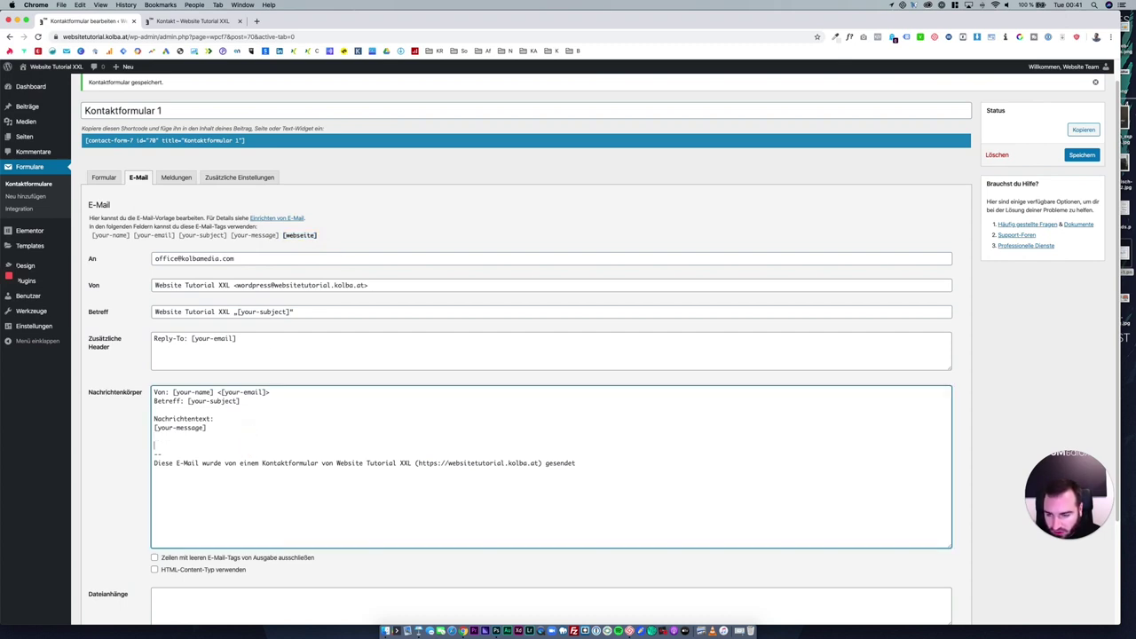
{"action": "key", "text": "super+v"}
{"action": "key", "text": "Return"}
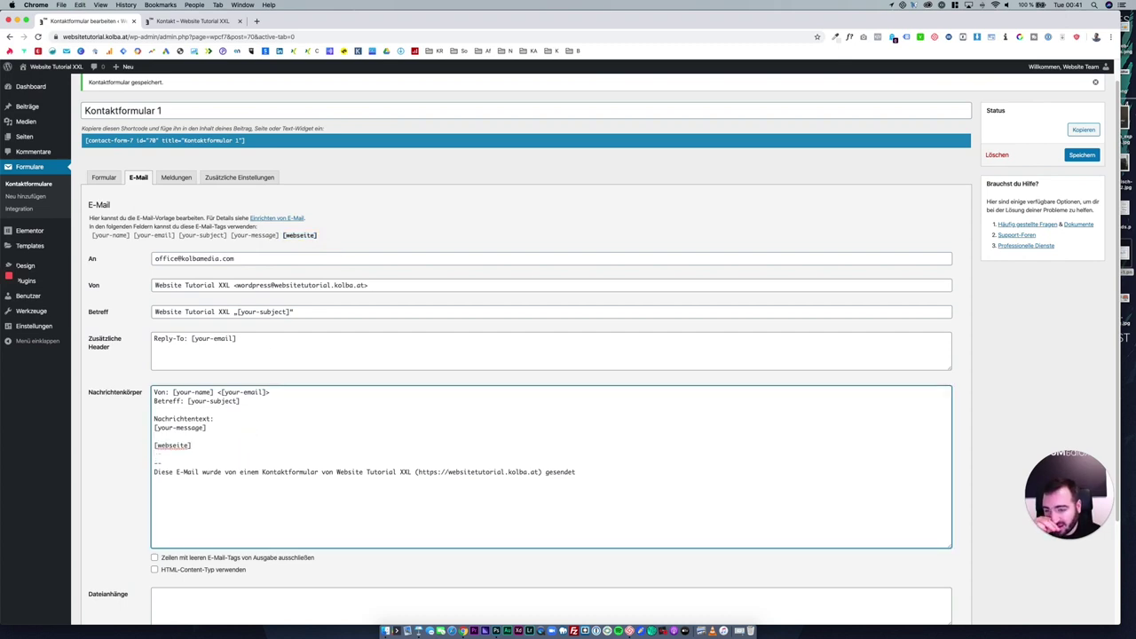
{"action": "scroll", "coordinate": [180, 523], "scroll_direction": "down", "scroll_amount": 3}
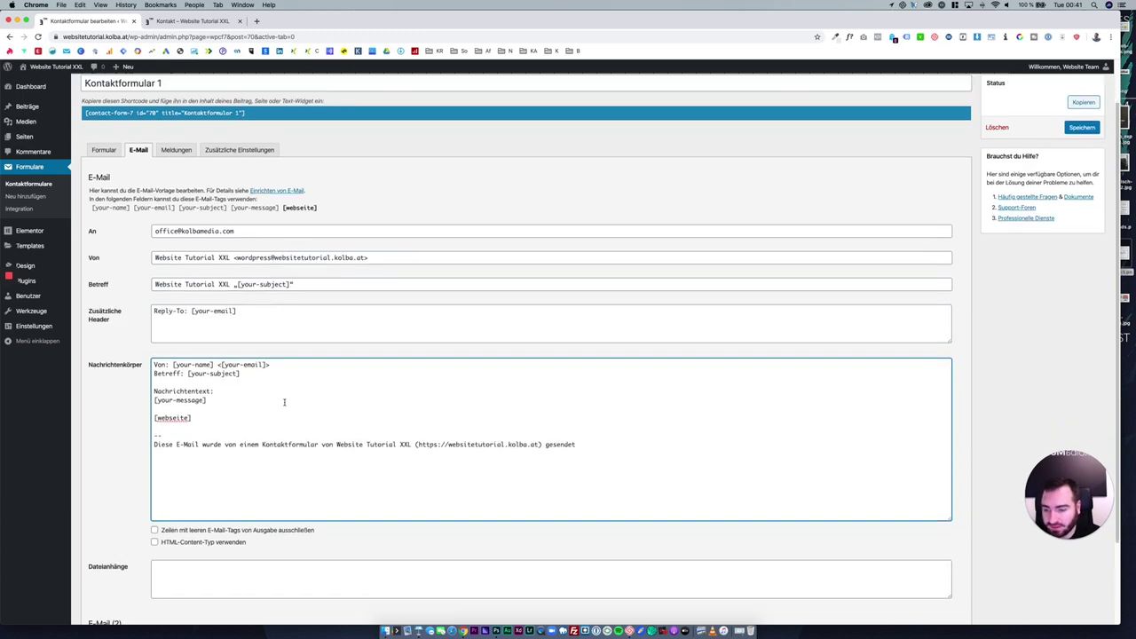
{"action": "left_click", "coordinate": [114, 578]}
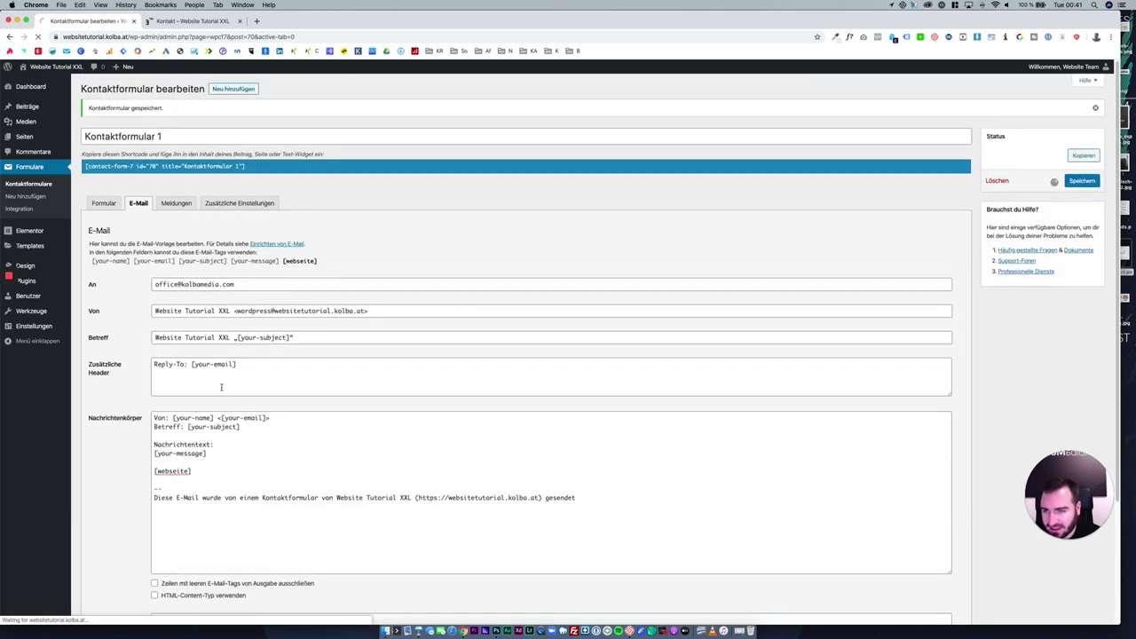
Review the available mail tags and body lines, then open the Meldungen settings.
{"action": "left_click_drag", "start_coordinate": [312, 261], "coordinate": [86, 261]}
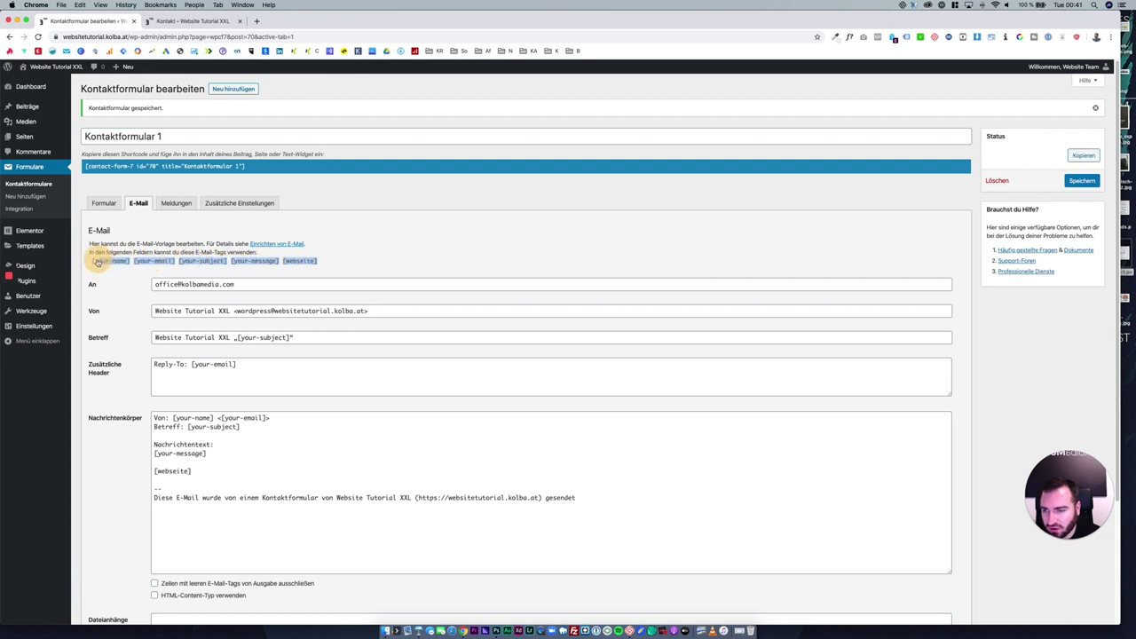
{"action": "left_click", "coordinate": [333, 261]}
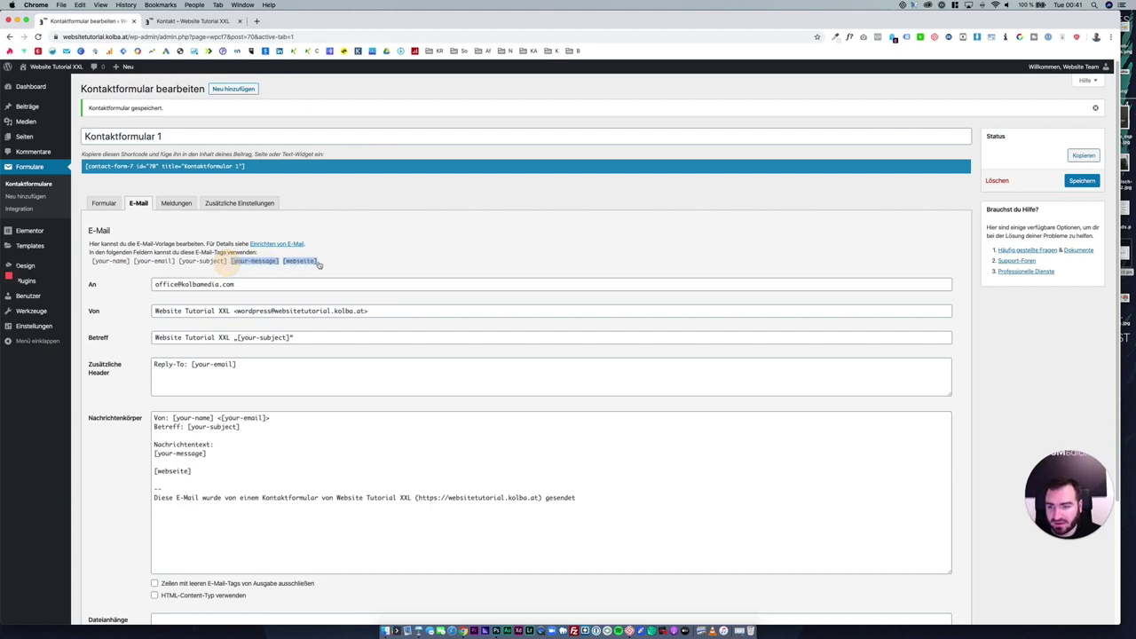
{"action": "scroll", "coordinate": [247, 431], "scroll_direction": "down", "scroll_amount": 2}
{"action": "left_click_drag", "start_coordinate": [248, 431], "coordinate": [151, 372]}
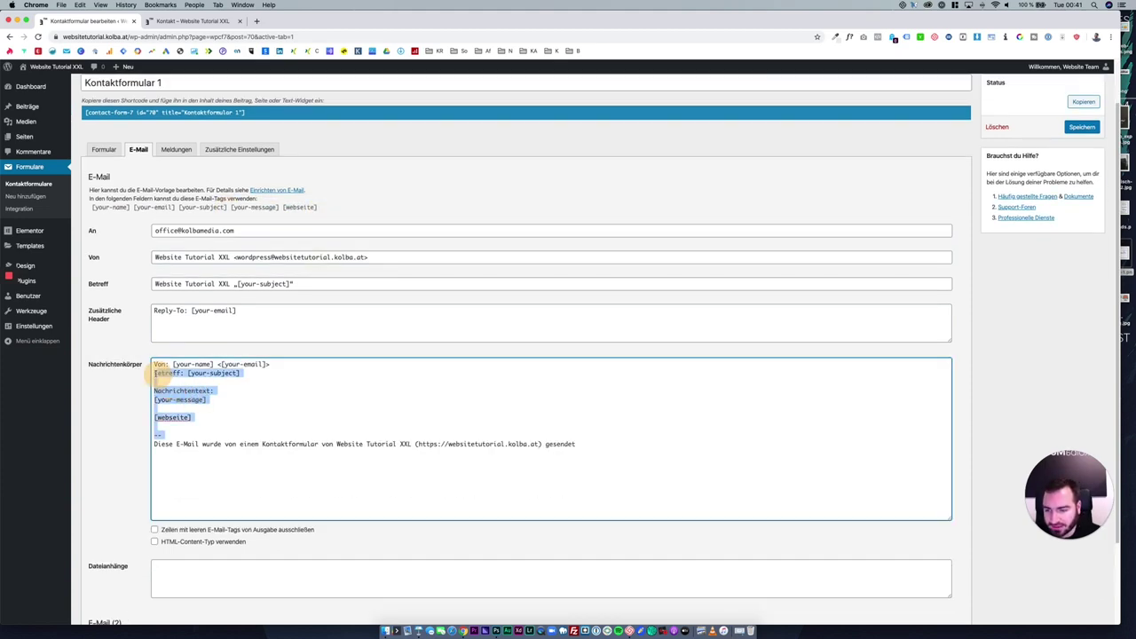
{"action": "left_click", "coordinate": [297, 408]}
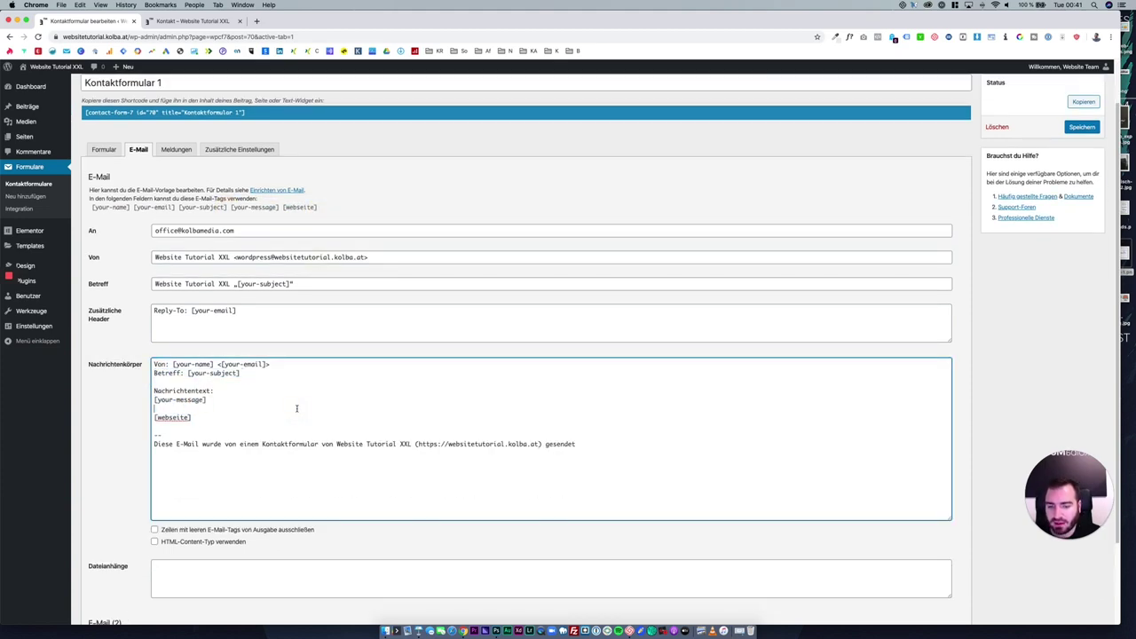
{"action": "left_click", "coordinate": [191, 150]}
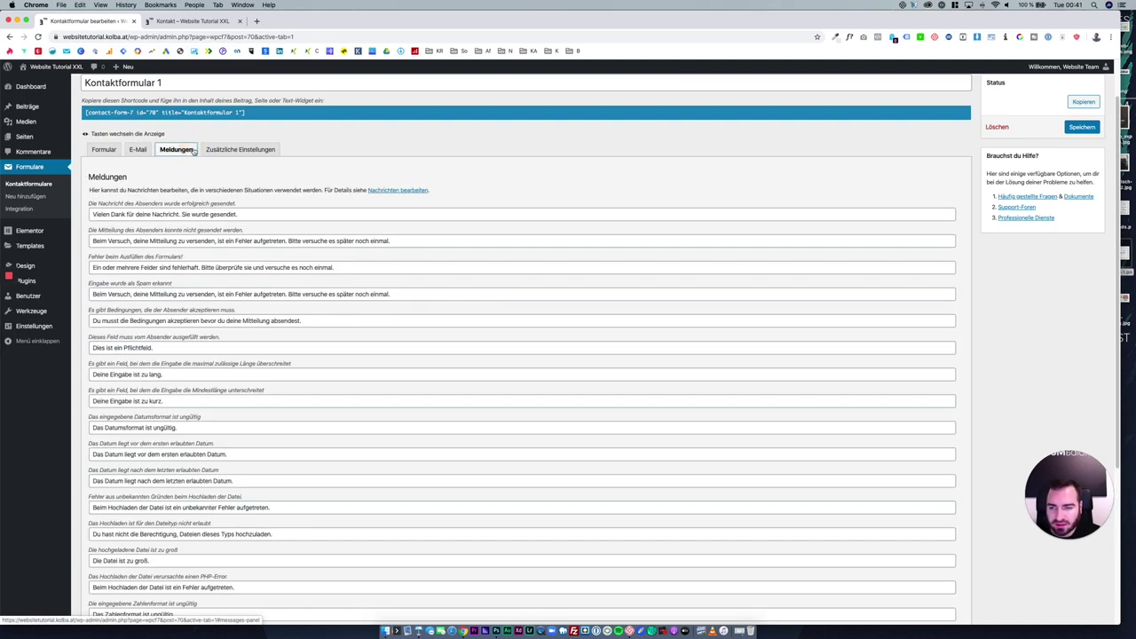
On the Kontakt page, fill name, e-mail, subject and message with test text and submit.
{"action": "left_click", "coordinate": [194, 20]}
{"action": "left_click", "coordinate": [452, 157]}
{"action": "type", "text": "awd"}
{"action": "left_click", "coordinate": [482, 191]}
{"action": "type", "text": "a"}
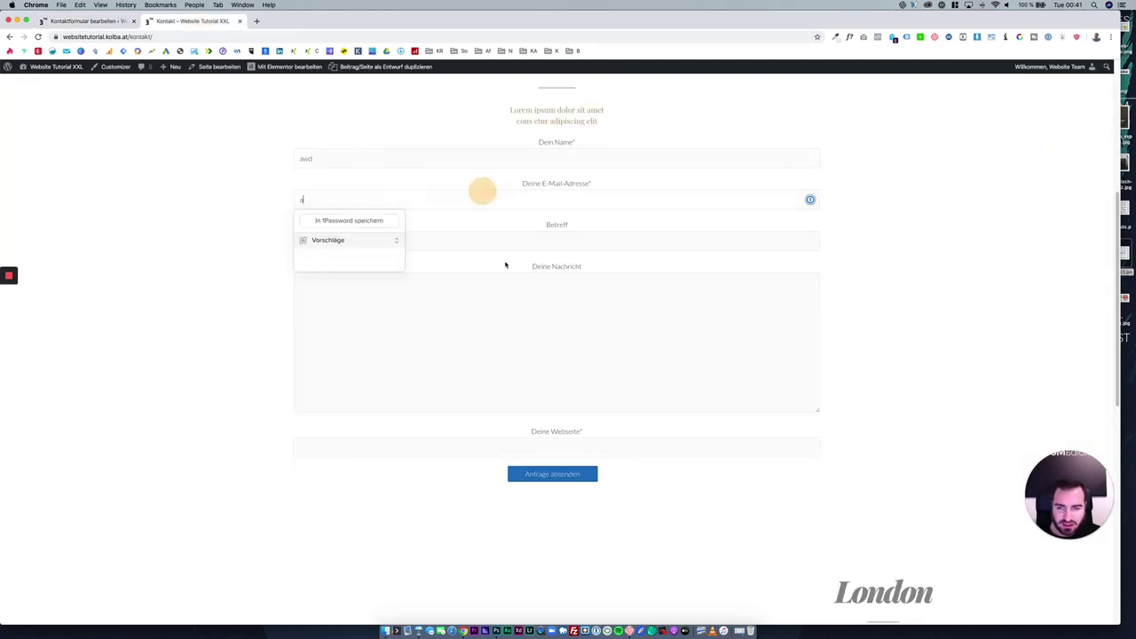
{"action": "type", "text": "wd"}
{"action": "left_click", "coordinate": [499, 240]}
{"action": "type", "text": "wad"}
{"action": "left_click", "coordinate": [521, 315]}
{"action": "type", "text": "wad"}
{"action": "left_click", "coordinate": [561, 477]}
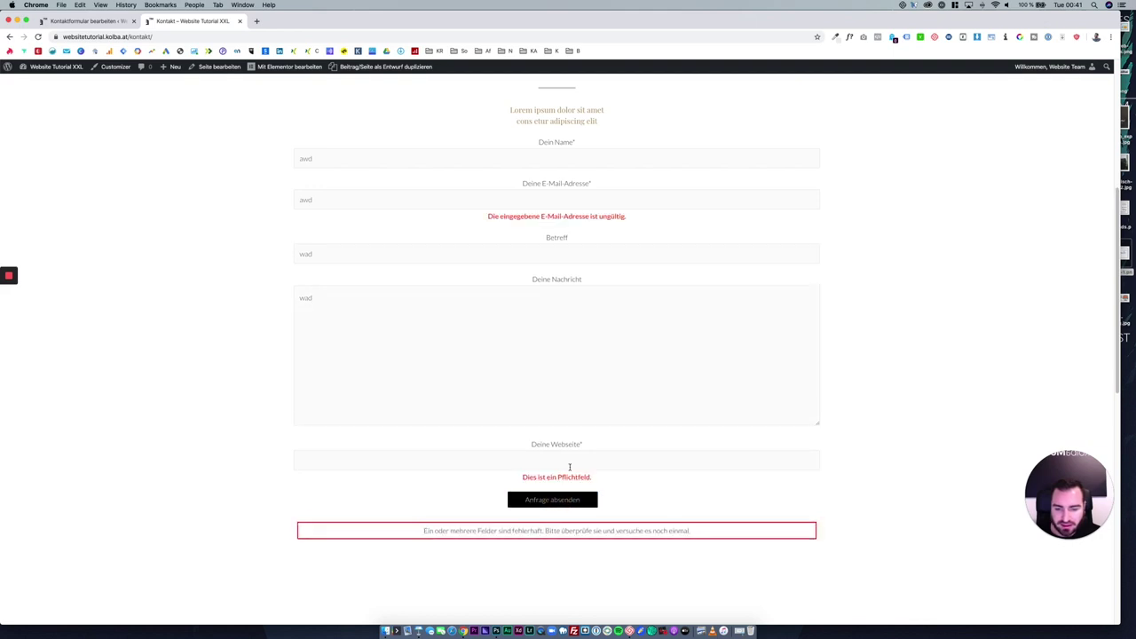
Fill the required Webseite field with 'awdawd', touch up message and e-mail, and resubmit.
{"action": "scroll", "coordinate": [568, 487], "scroll_direction": "down", "scroll_amount": 1}
{"action": "left_click", "coordinate": [545, 442]}
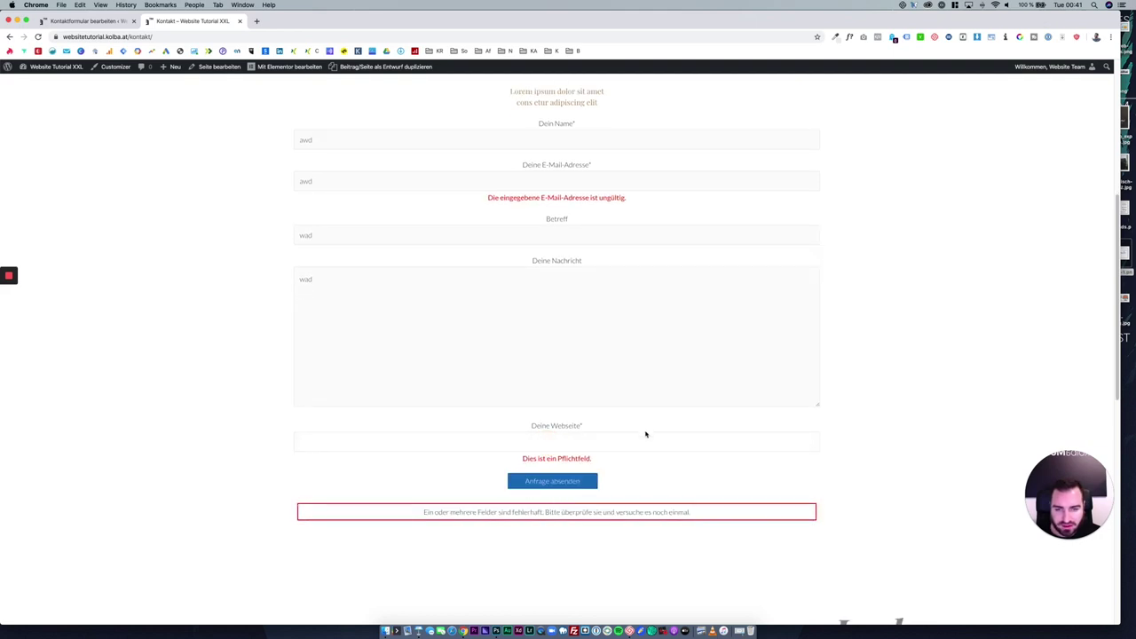
{"action": "left_click", "coordinate": [601, 434]}
{"action": "left_click", "coordinate": [540, 367]}
{"action": "type", "text": "awd"}
{"action": "left_click", "coordinate": [435, 436]}
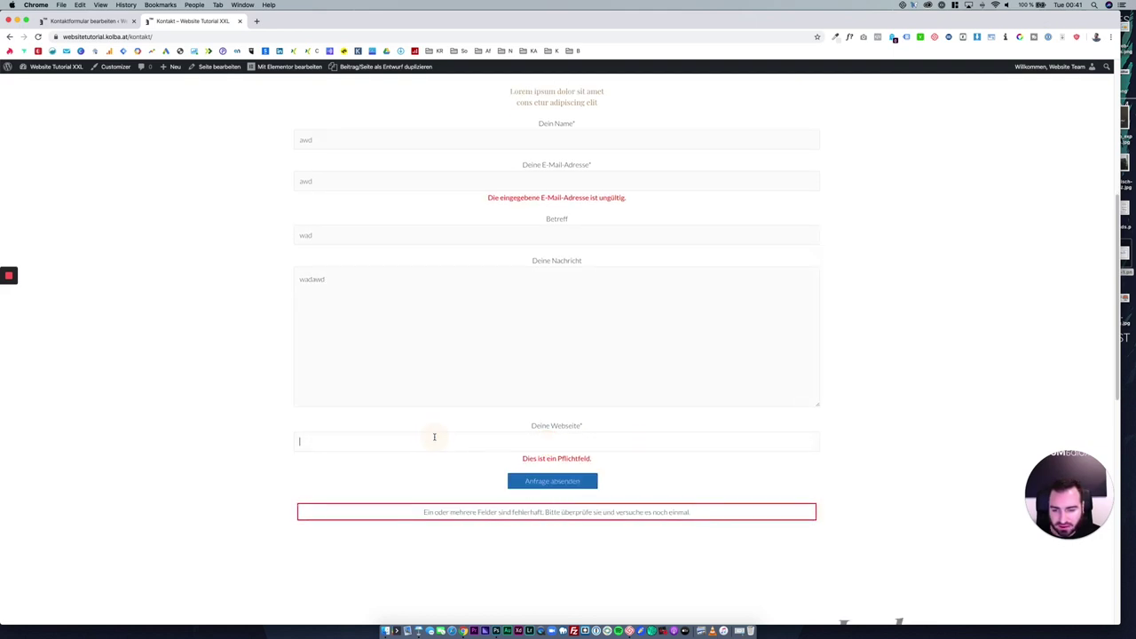
{"action": "type", "text": "awdawd"}
{"action": "left_click", "coordinate": [505, 181]}
{"action": "type", "text": "awd"}
{"action": "left_click", "coordinate": [545, 481]}
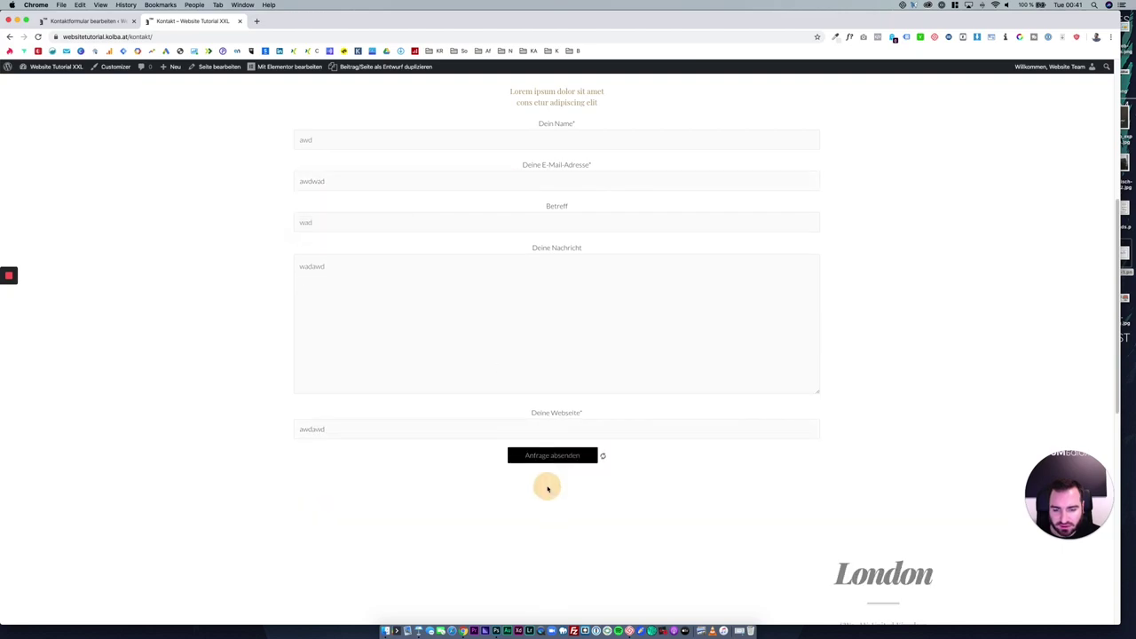
{"action": "key", "text": "super+alt+Left"}
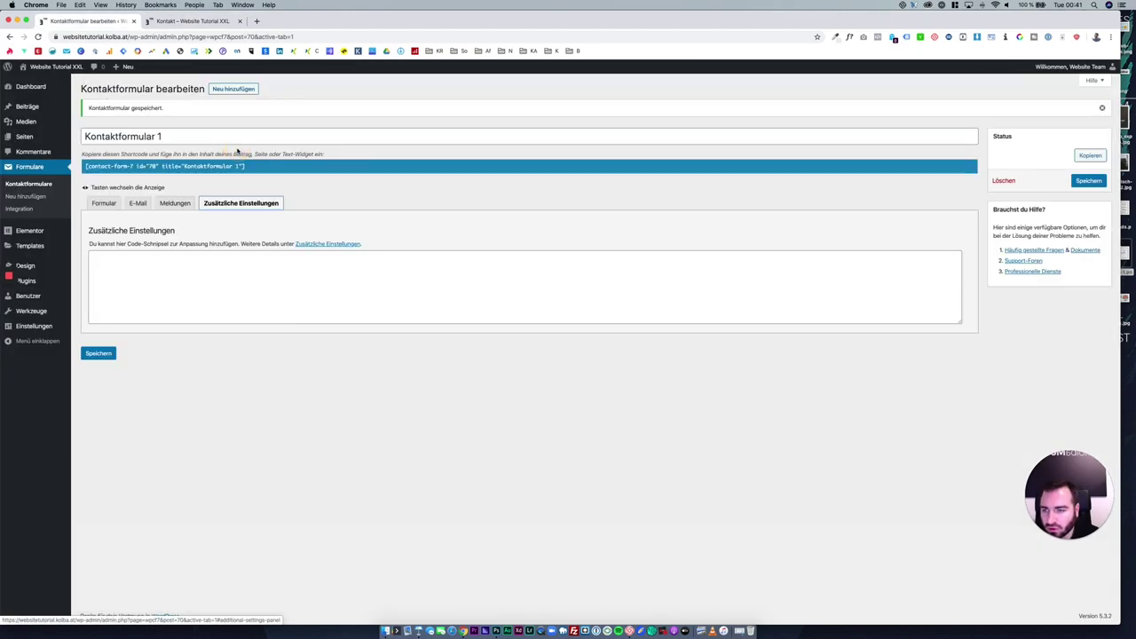
Reload the Kontakt page tab, then go to the home page via the NikolausKolba logo.
{"action": "left_click", "coordinate": [120, 204]}
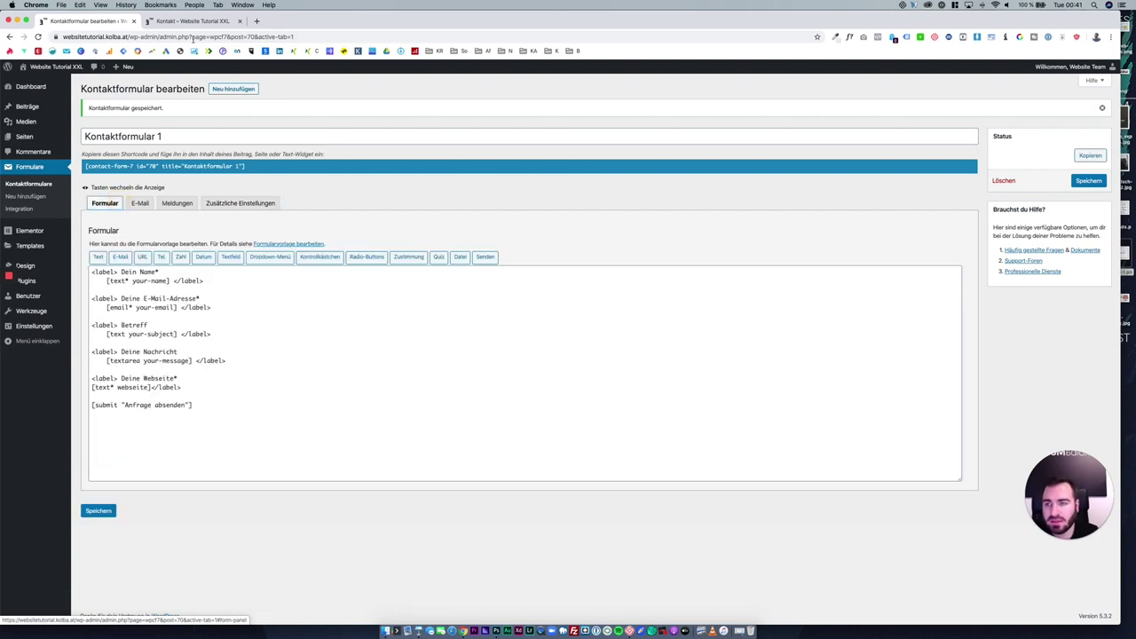
{"action": "left_click", "coordinate": [188, 20]}
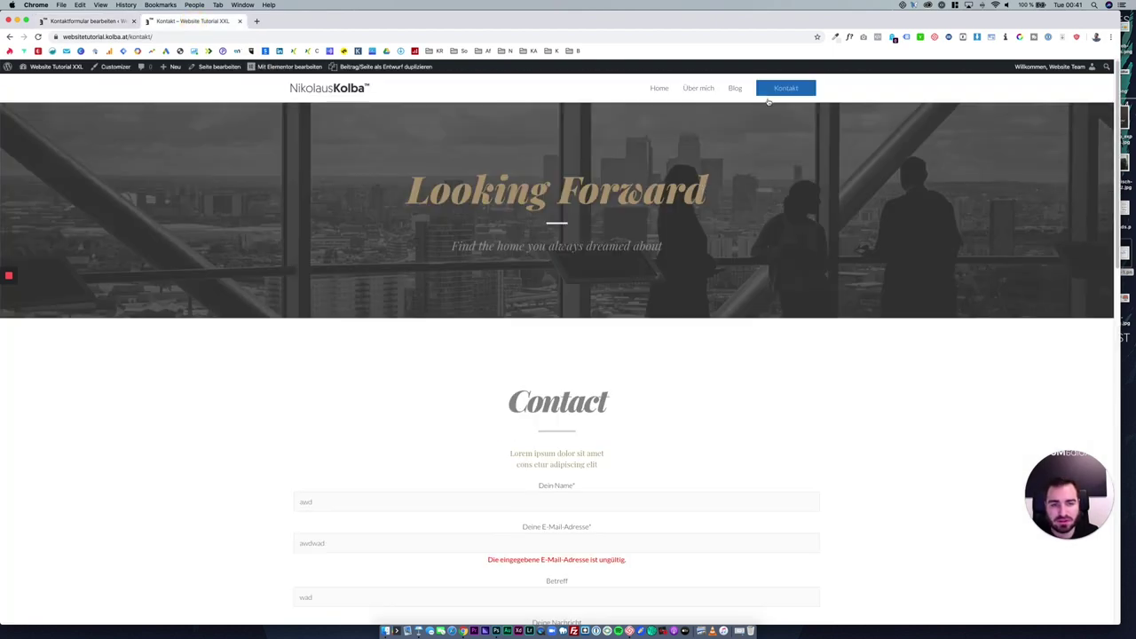
{"action": "left_click", "coordinate": [786, 88]}
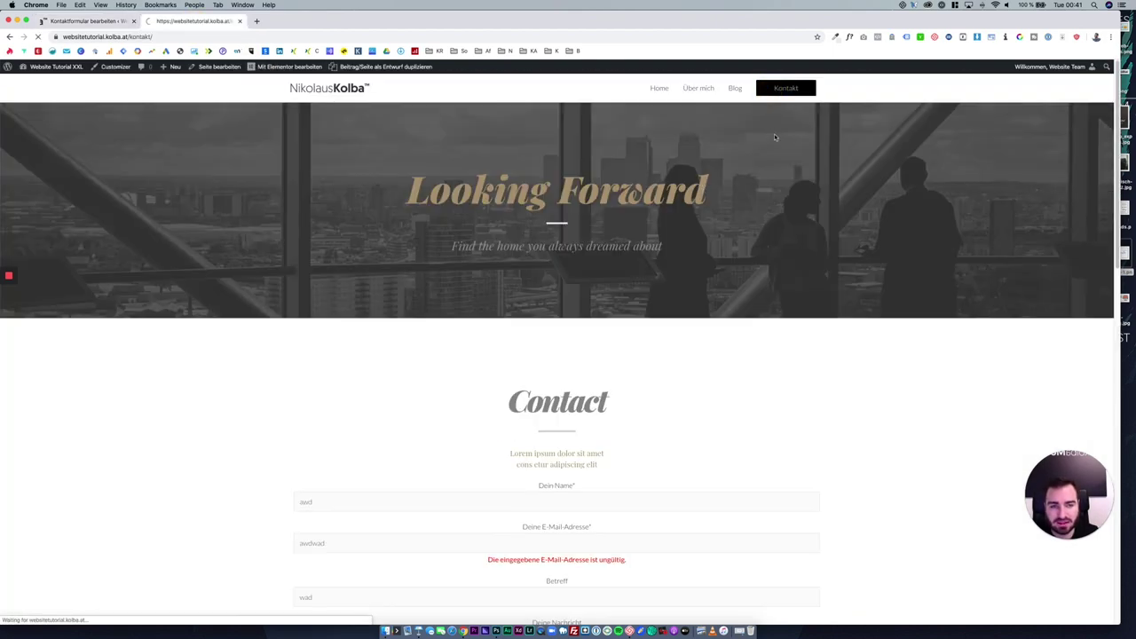
{"action": "left_click", "coordinate": [352, 95]}
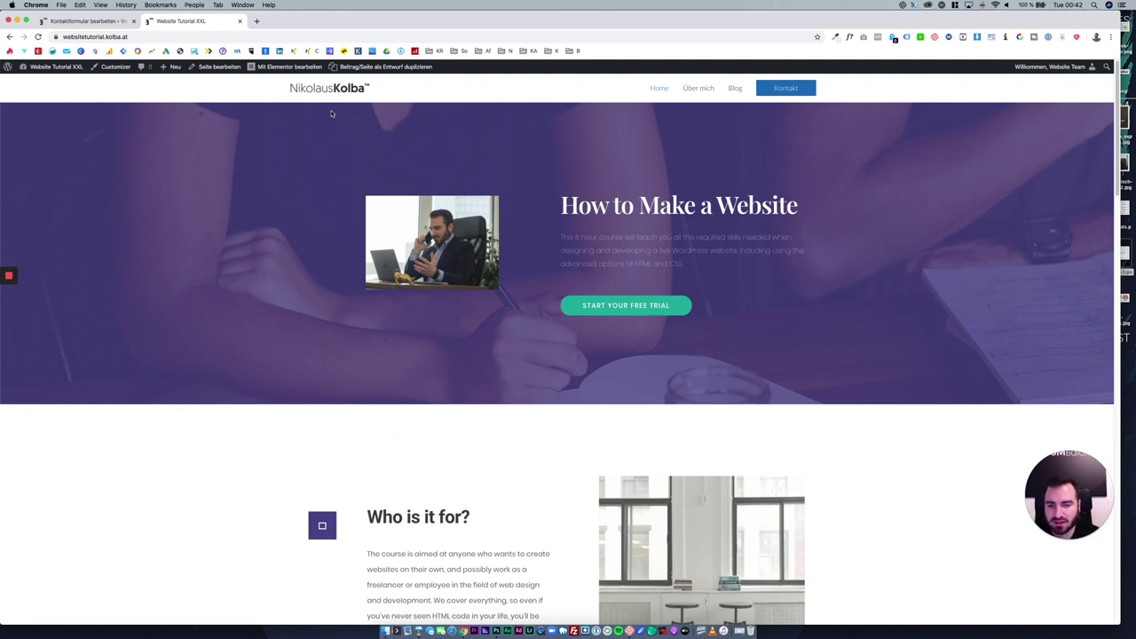
Open the admin Plugins page, scroll through the live home page, then return to Plugins.
{"action": "left_click", "coordinate": [88, 20]}
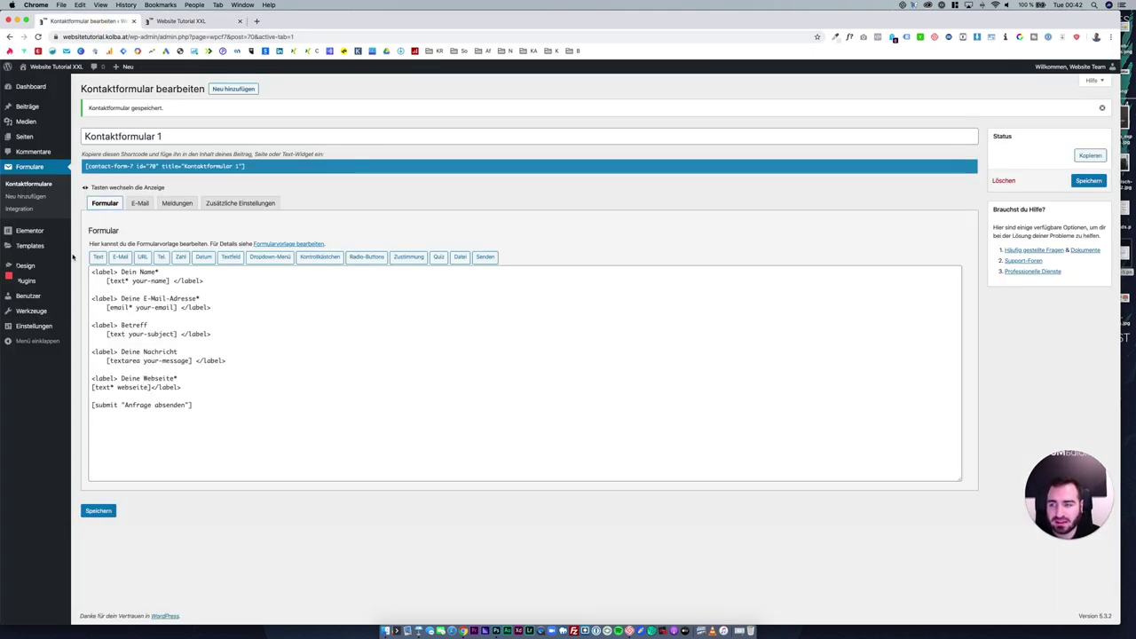
{"action": "left_click", "coordinate": [27, 281]}
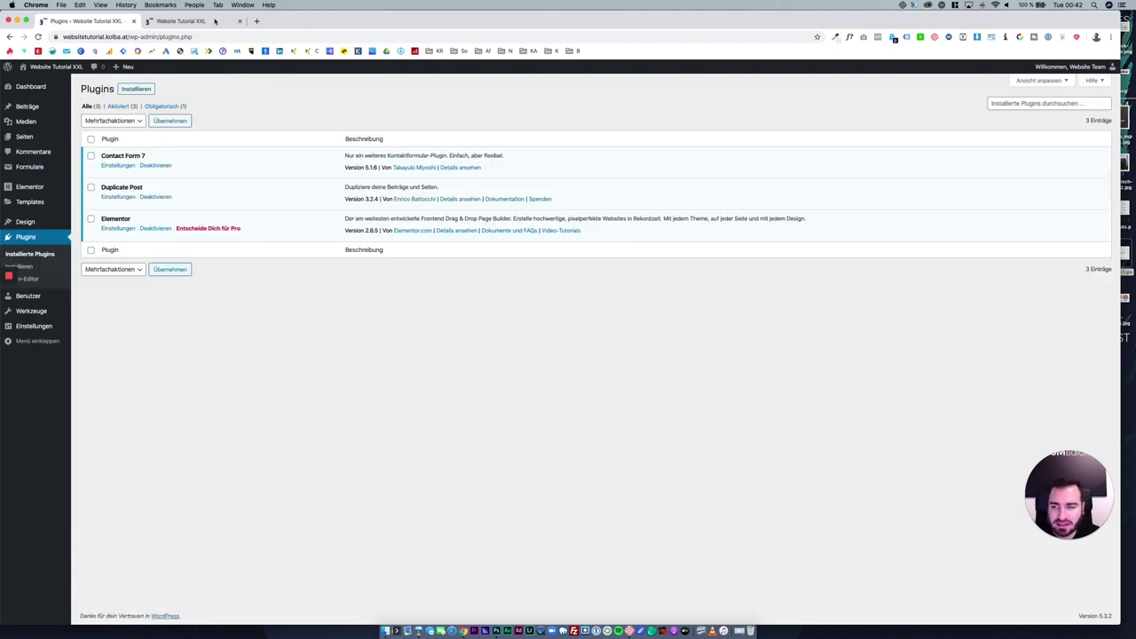
{"action": "left_click", "coordinate": [211, 20]}
{"action": "scroll", "coordinate": [472, 218], "scroll_direction": "down", "scroll_amount": 10}
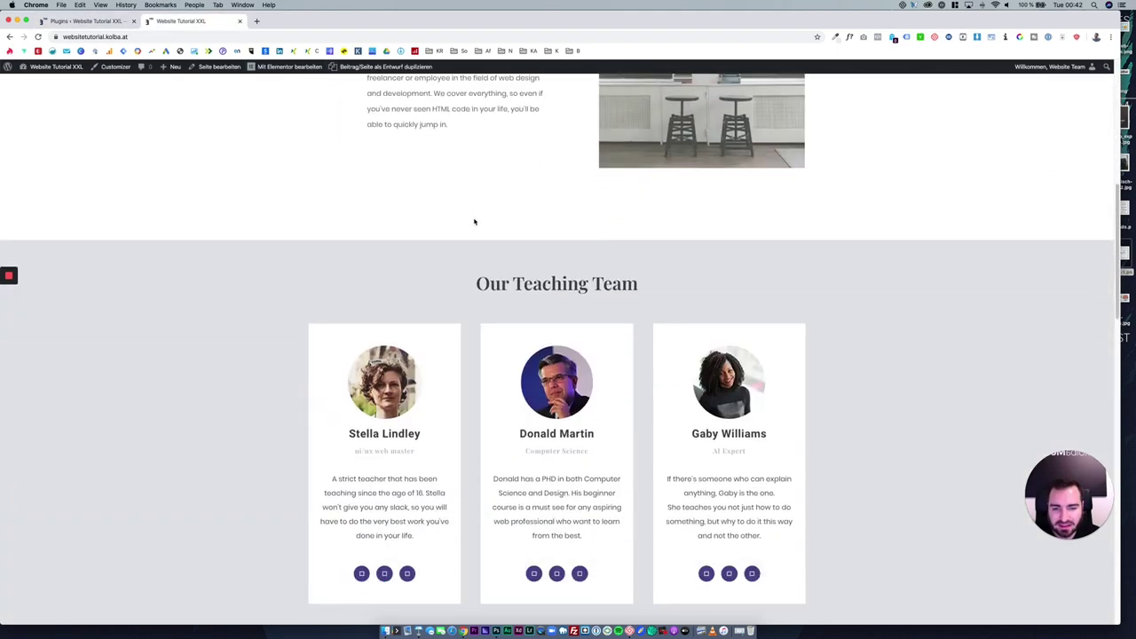
{"action": "scroll", "coordinate": [501, 279], "scroll_direction": "down", "scroll_amount": 12}
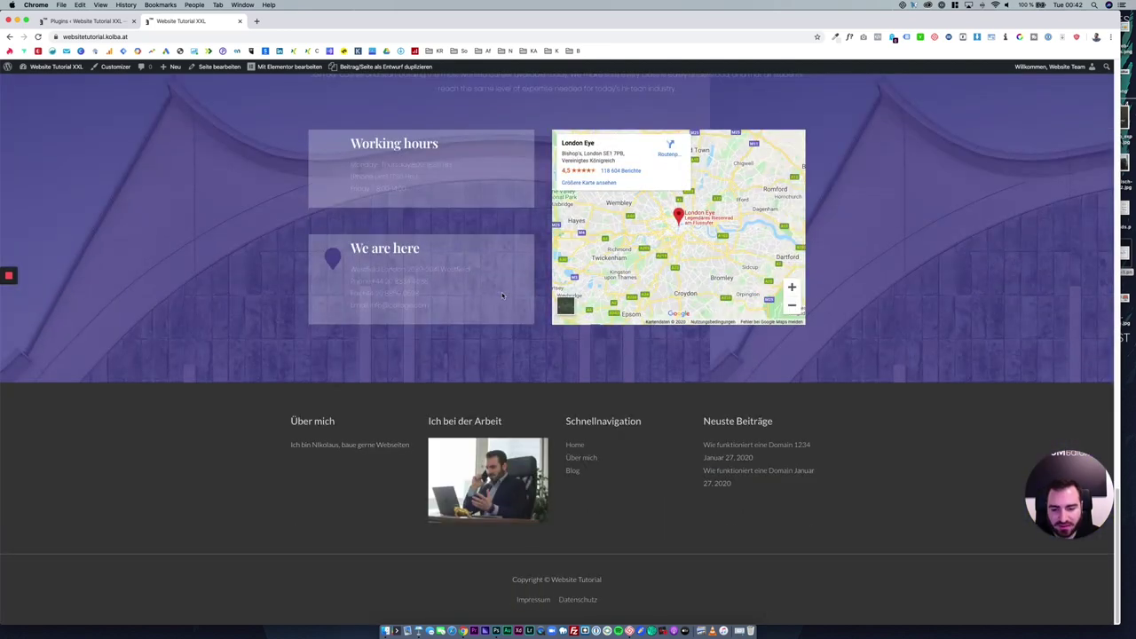
{"action": "scroll", "coordinate": [503, 294], "scroll_direction": "up", "scroll_amount": 20}
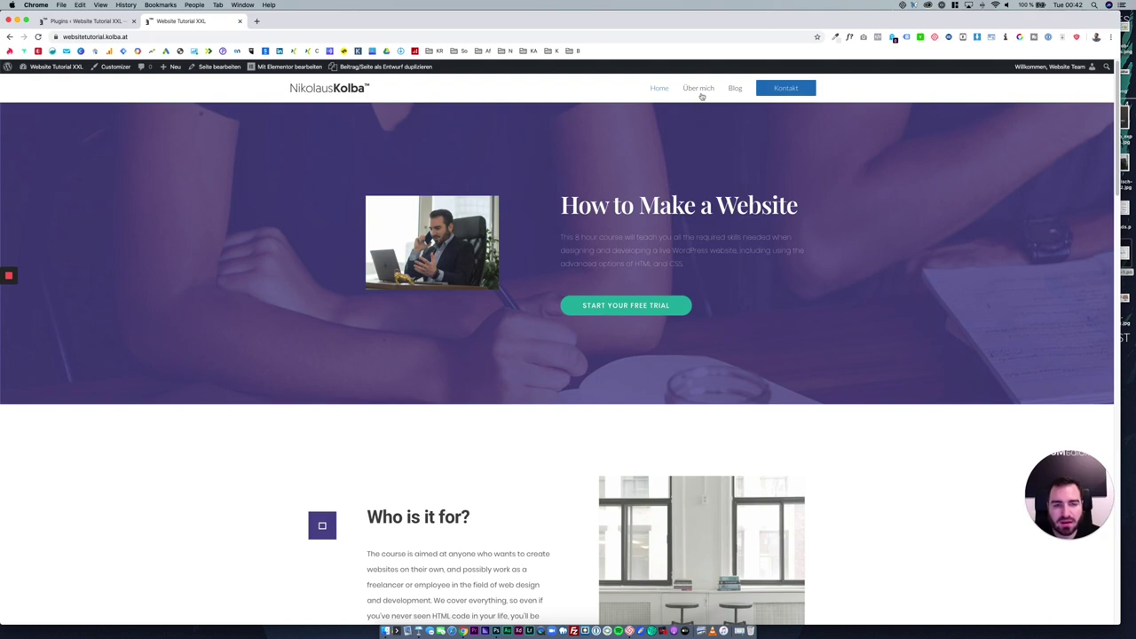
{"action": "left_click", "coordinate": [89, 20]}
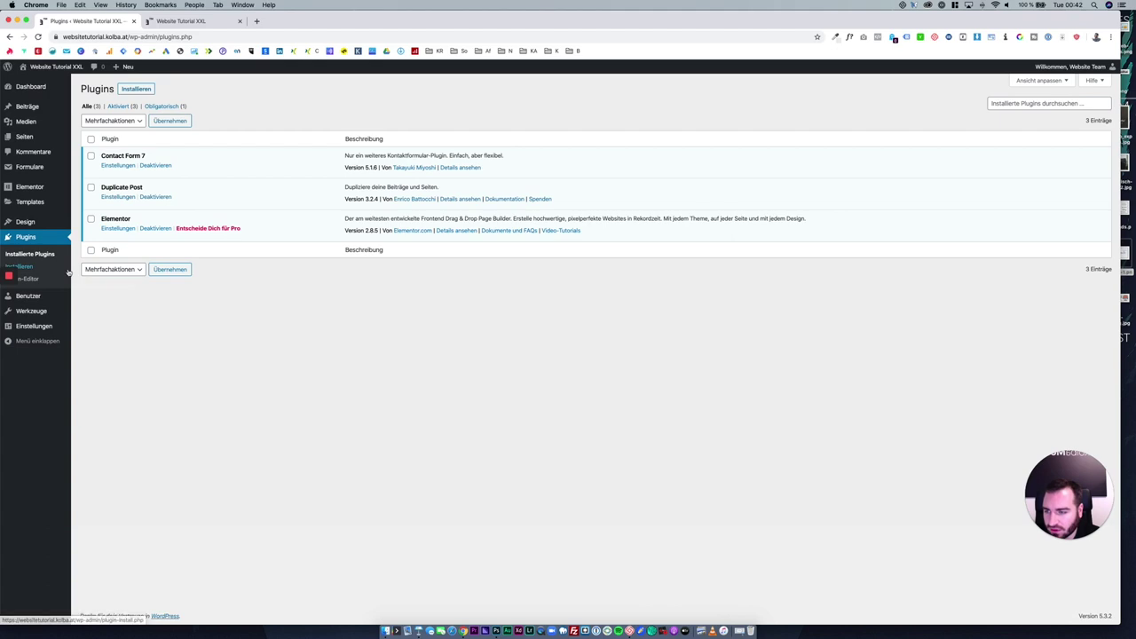
In Reading settings, tick 'Suchmaschinen davon abhalten', save, and return to Plugins.
{"action": "mouse_move", "coordinate": [56, 326]}
{"action": "left_click", "coordinate": [87, 352]}
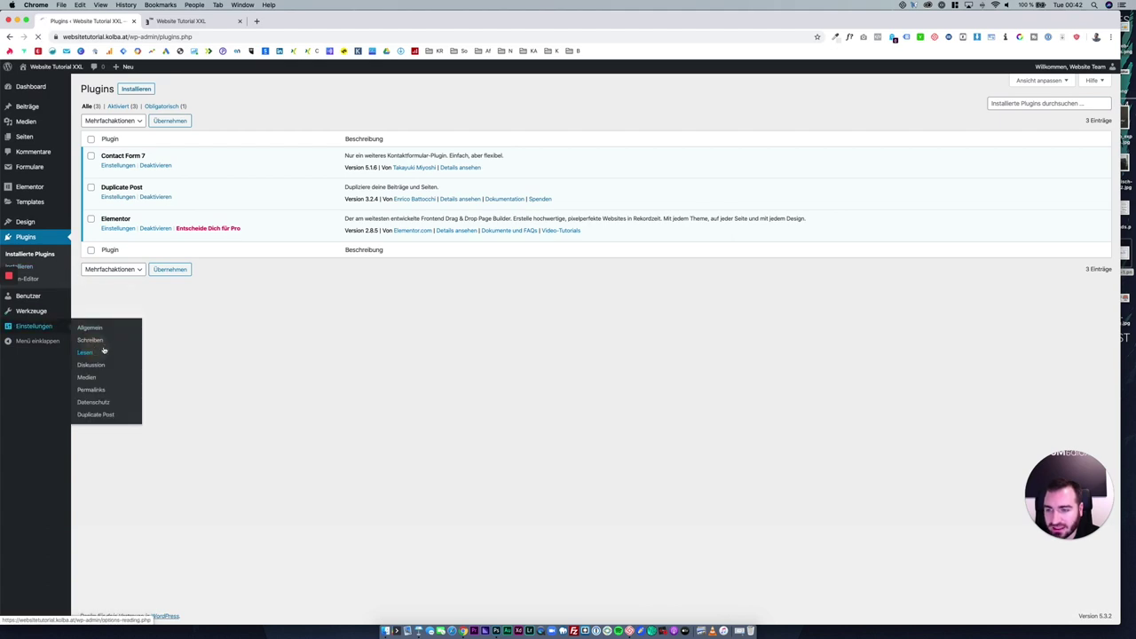
{"action": "left_click", "coordinate": [210, 312]}
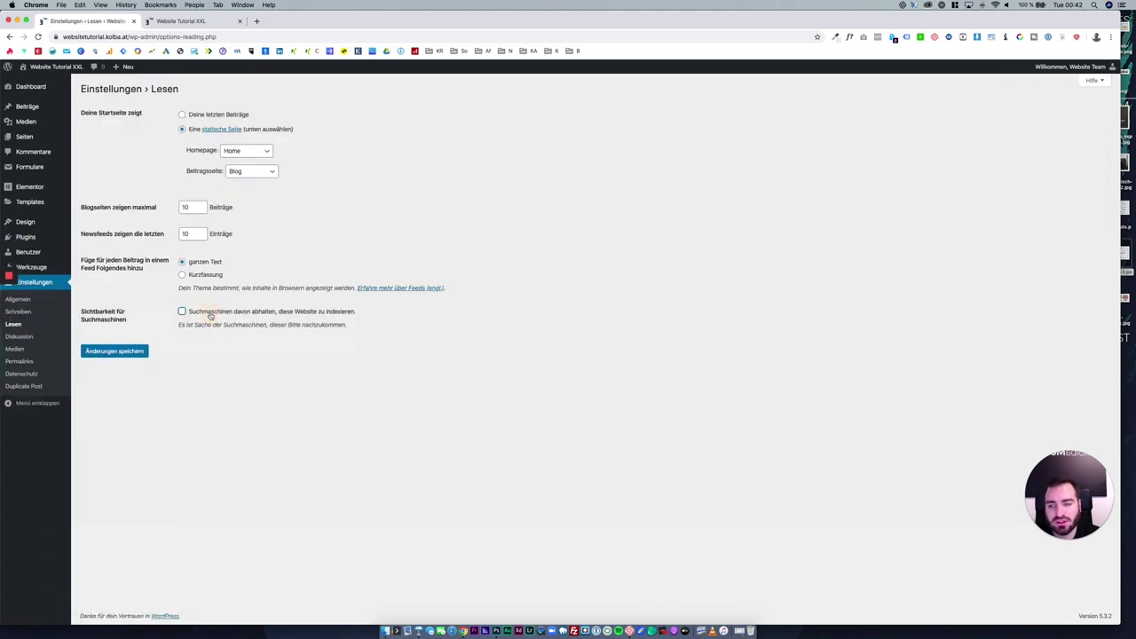
{"action": "left_click", "coordinate": [211, 312]}
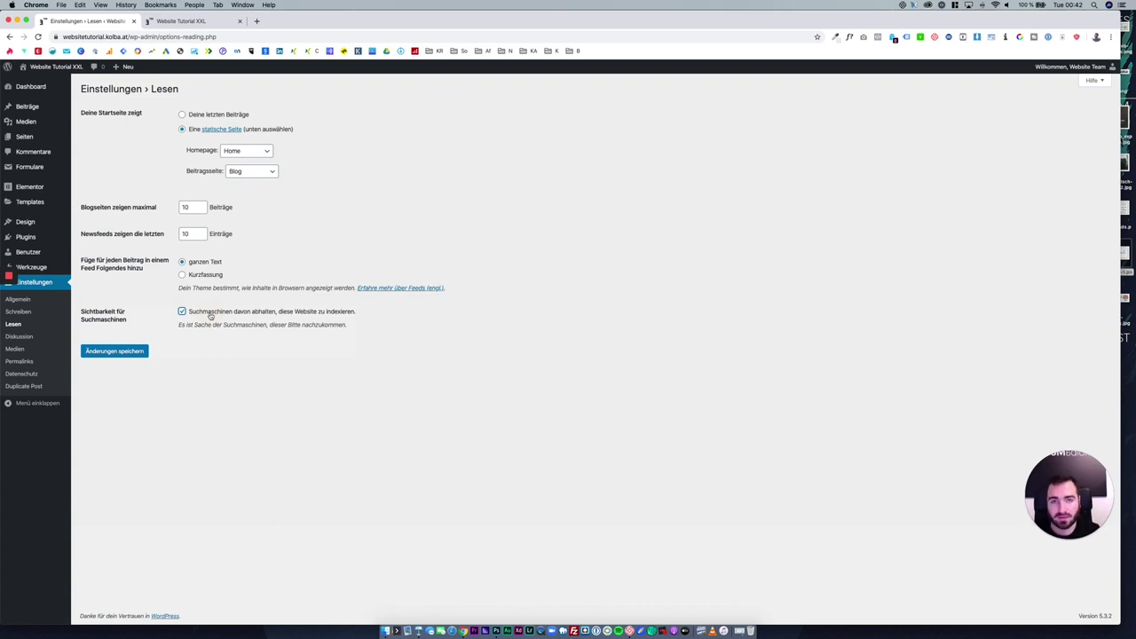
{"action": "left_click", "coordinate": [146, 352]}
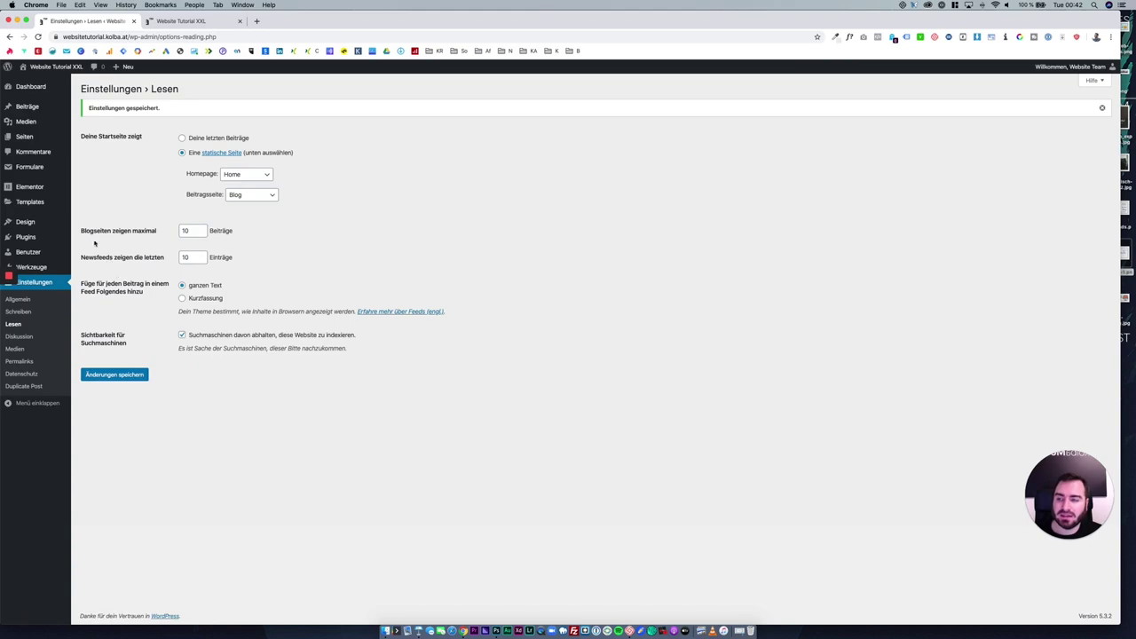
{"action": "left_click", "coordinate": [63, 237]}
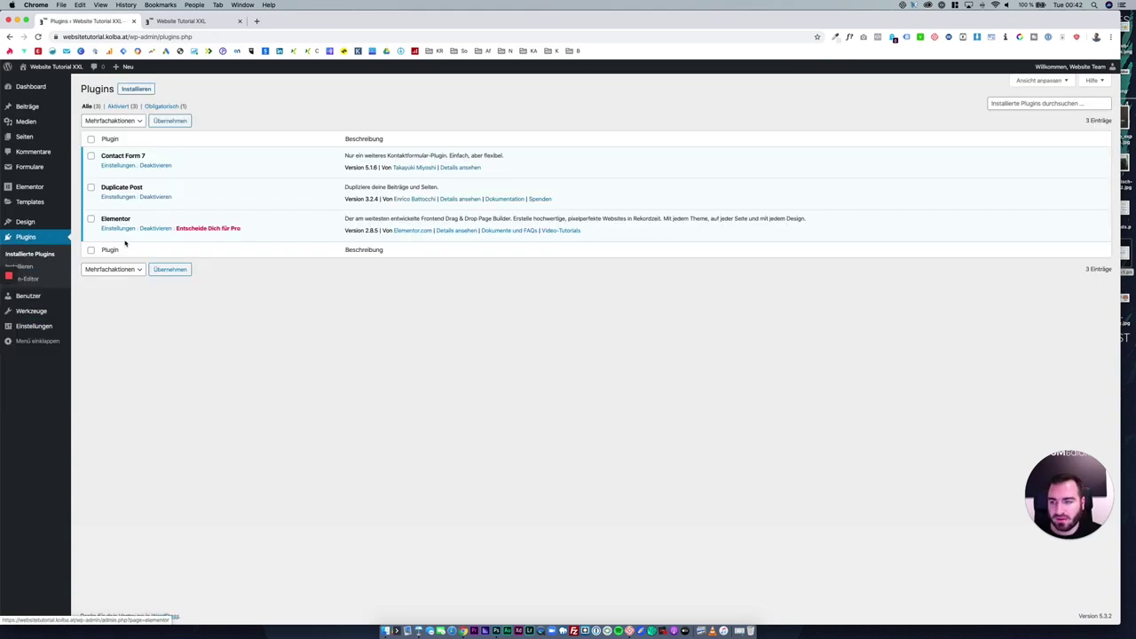
Search the plugin directory for 'yoa' and install Yoast SEO.
{"action": "left_click", "coordinate": [133, 91]}
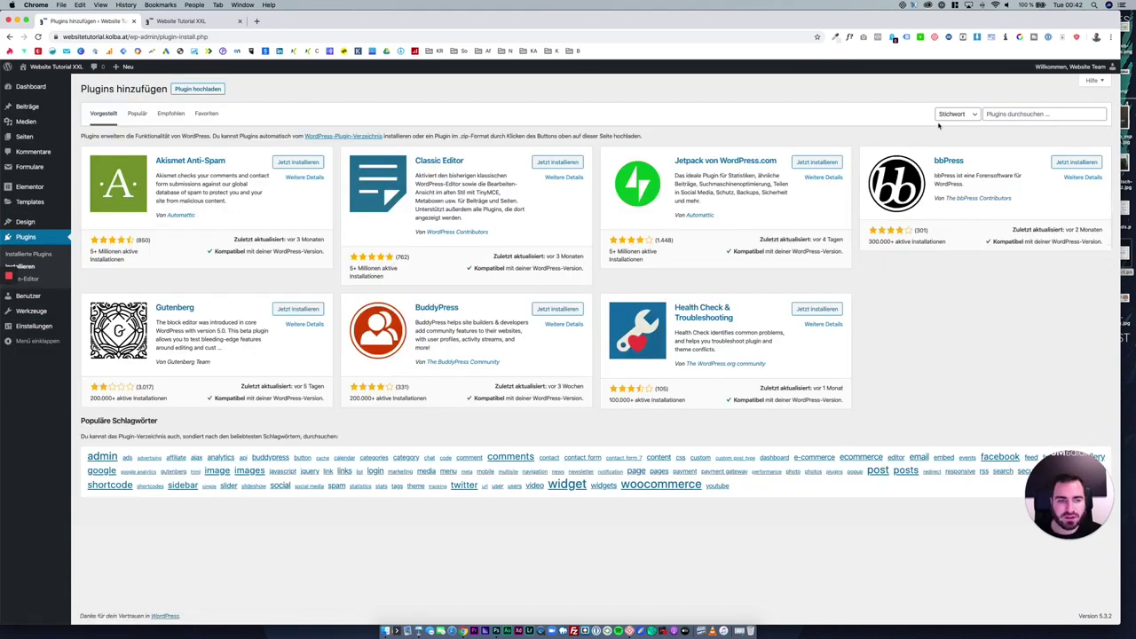
{"action": "left_click", "coordinate": [994, 113]}
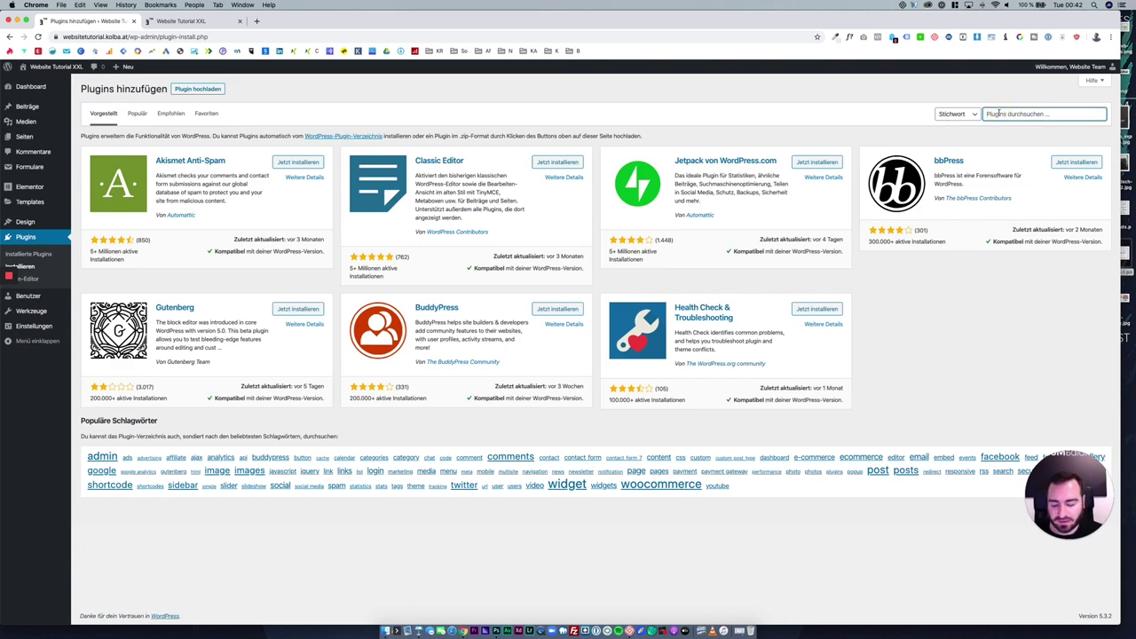
{"action": "type", "text": "yoast"}
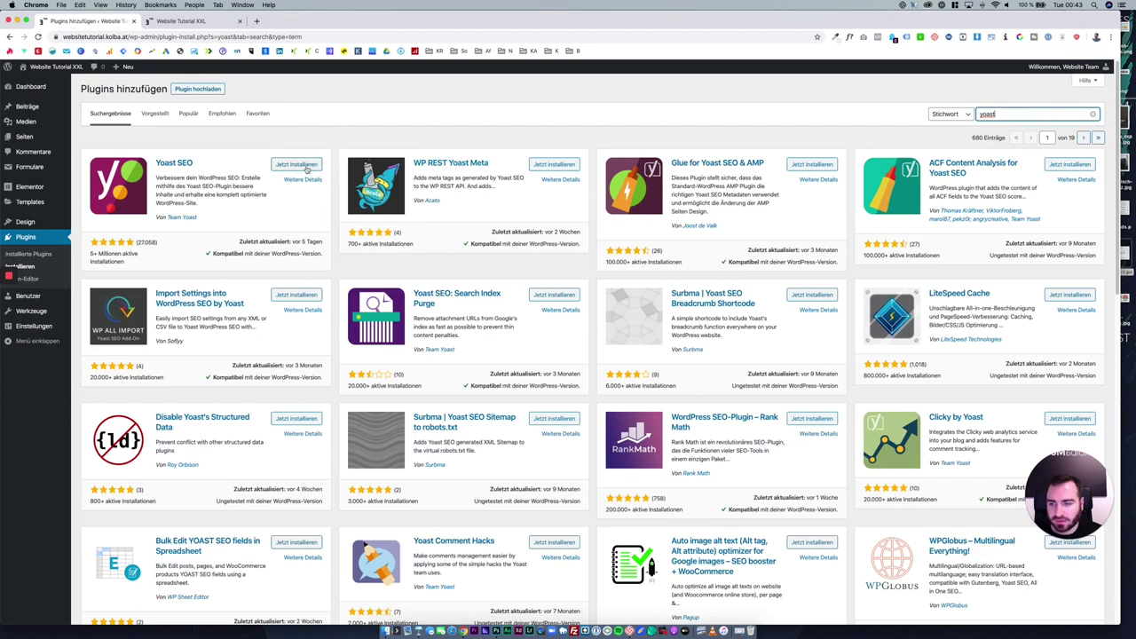
{"action": "left_click", "coordinate": [297, 165]}
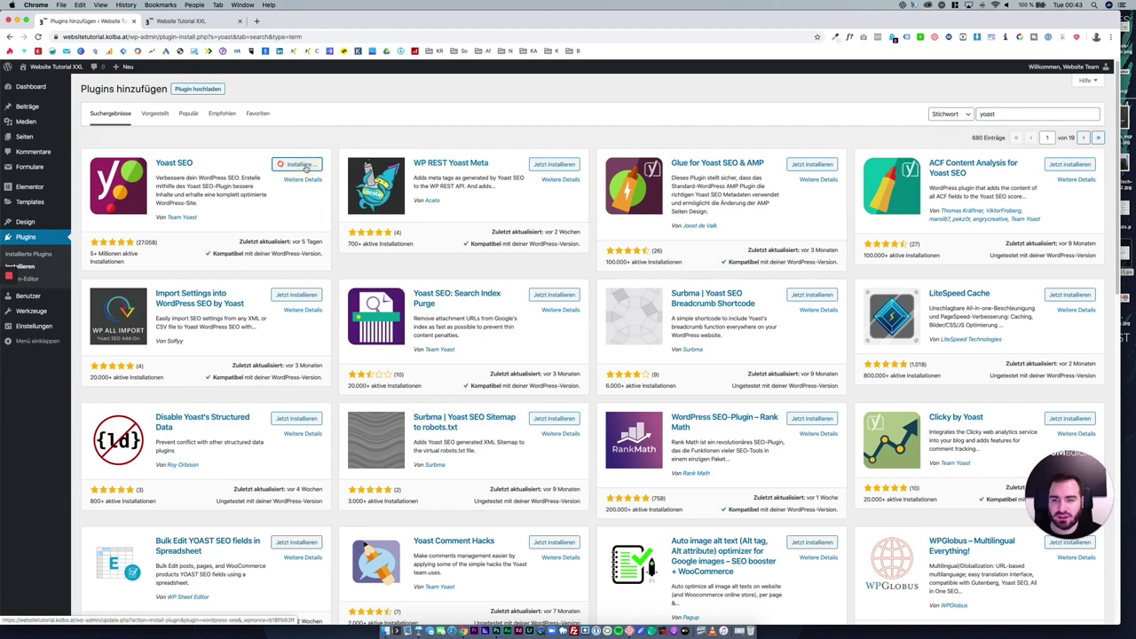
Install All-in-One WP Migration via search, then activate Yoast SEO.
{"action": "double_click", "coordinate": [1000, 116]}
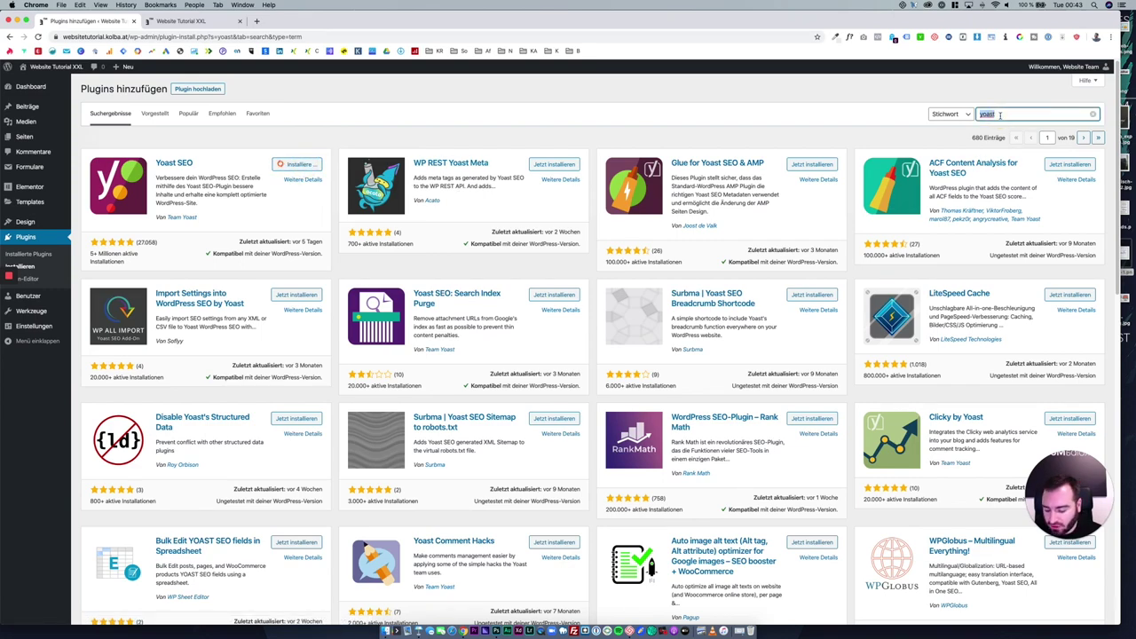
{"action": "type", "text": "all in "}
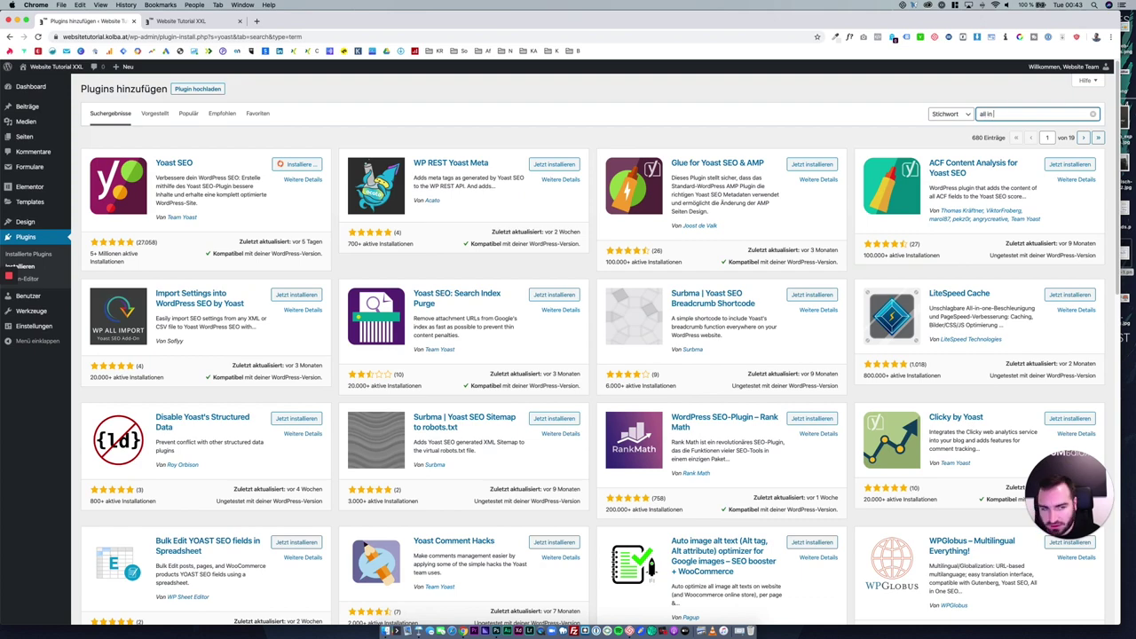
{"action": "type", "text": "one wp migration"}
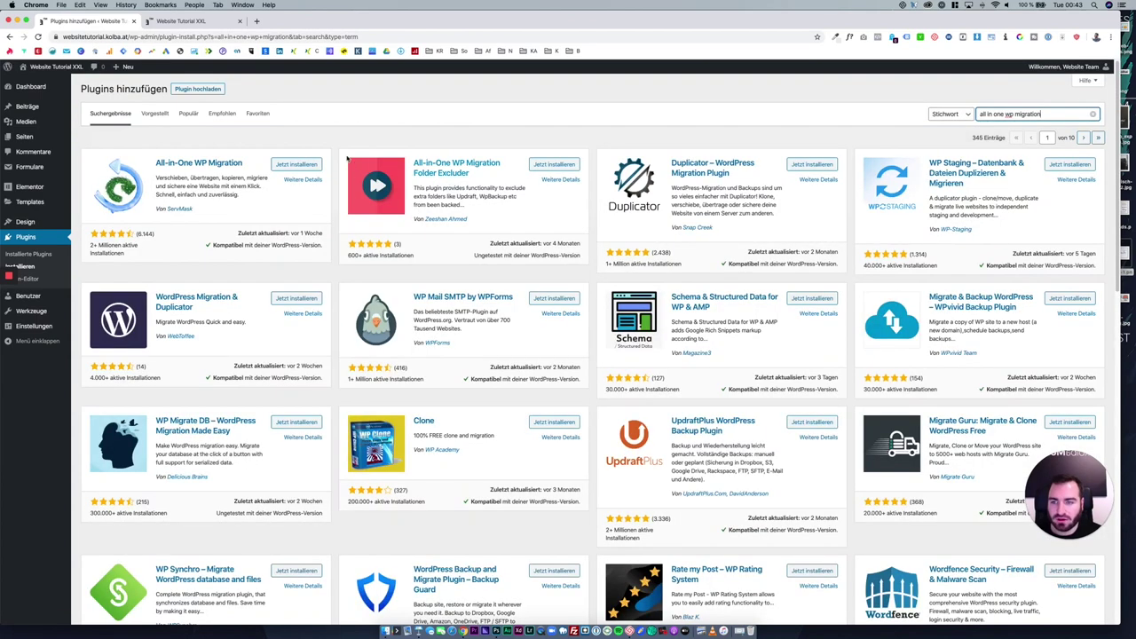
{"action": "left_click", "coordinate": [309, 164]}
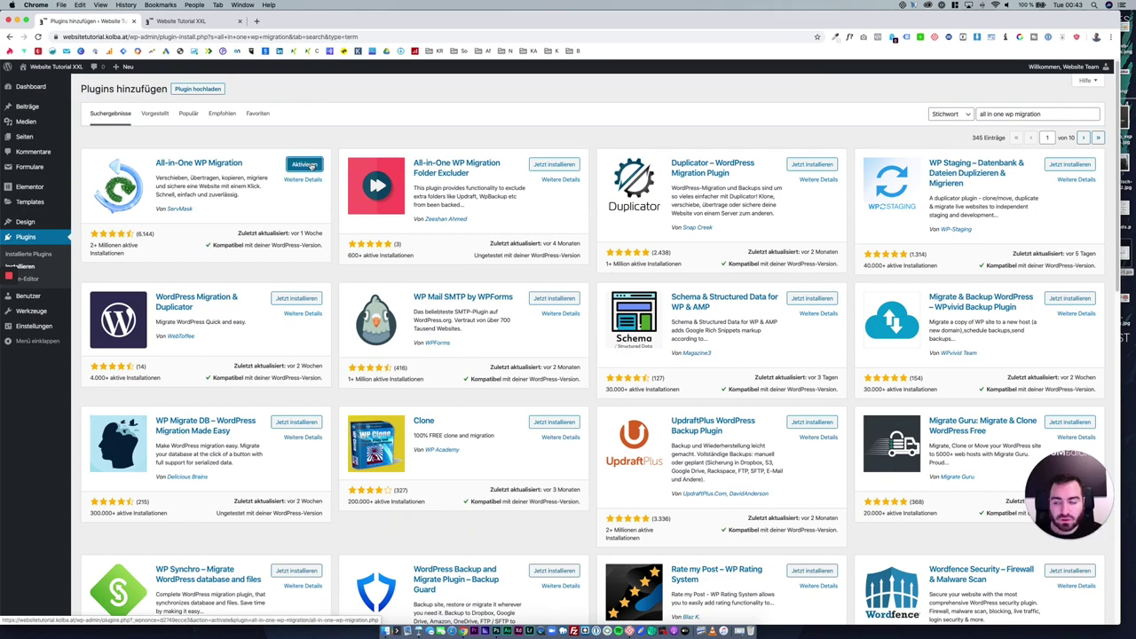
{"action": "left_click", "coordinate": [49, 245]}
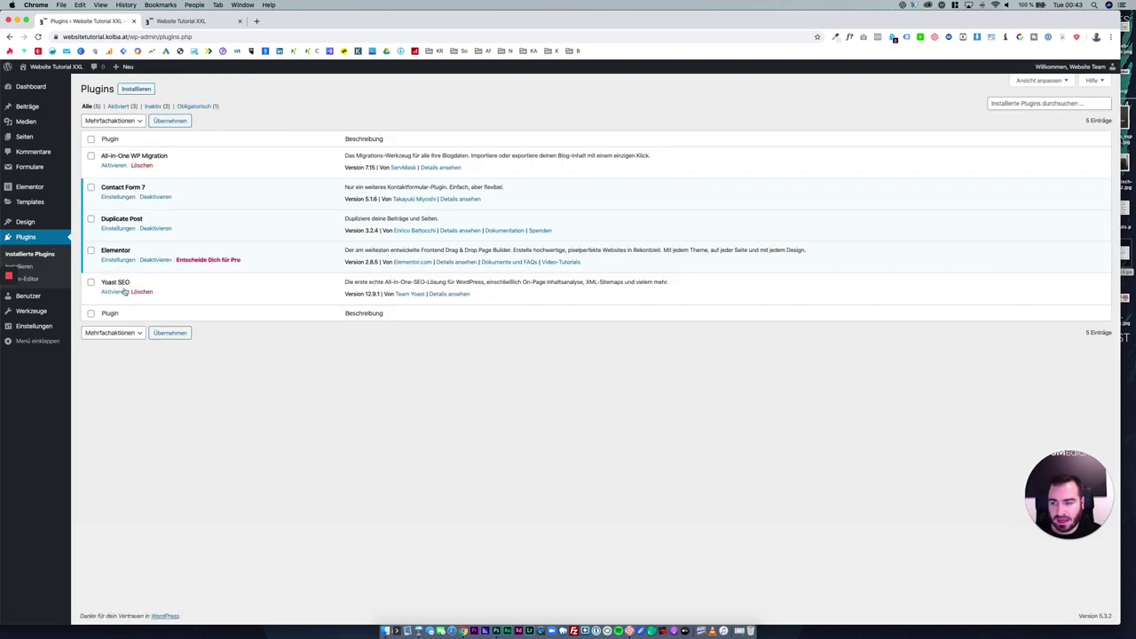
{"action": "left_click", "coordinate": [124, 291]}
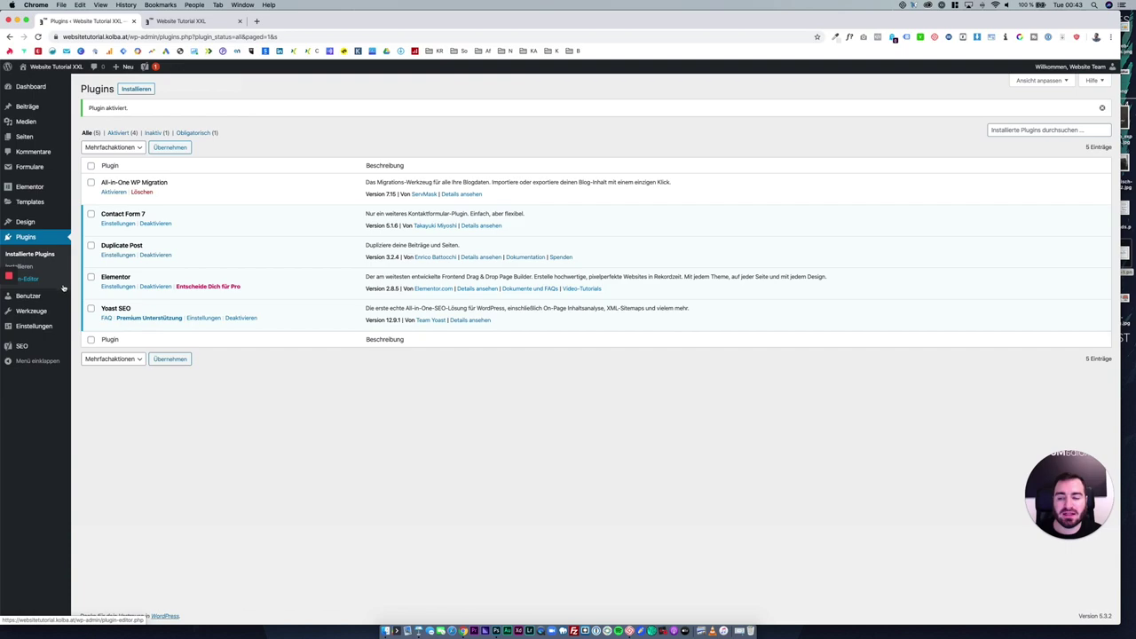
Edit the Home page and trim its Yoast SEO title down to the site title variable.
{"action": "left_click", "coordinate": [34, 138]}
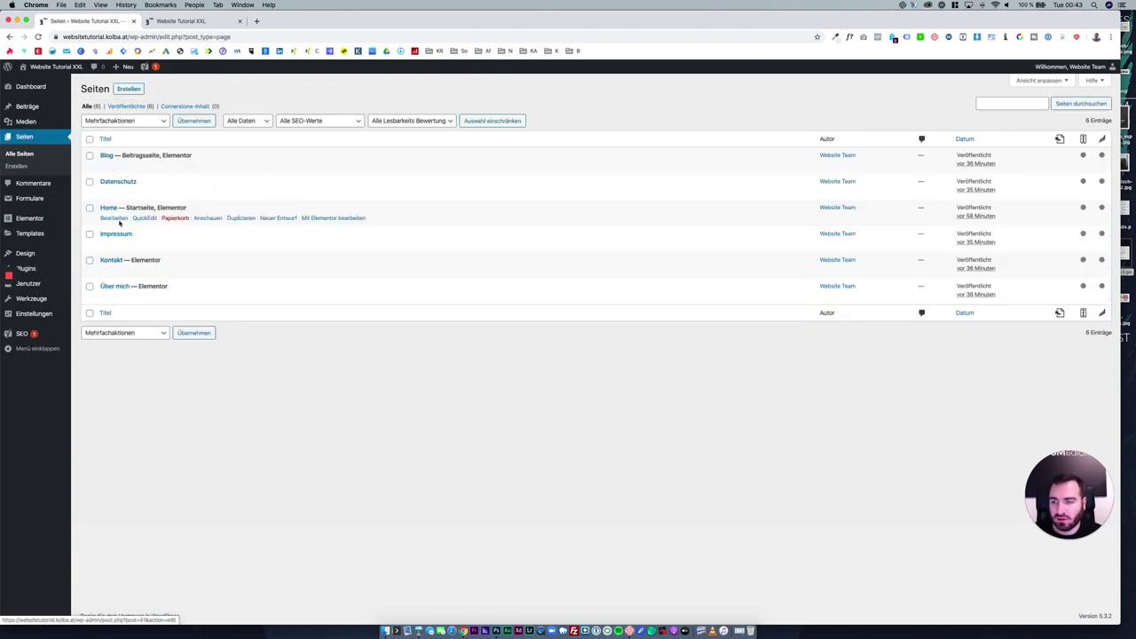
{"action": "left_click", "coordinate": [109, 207]}
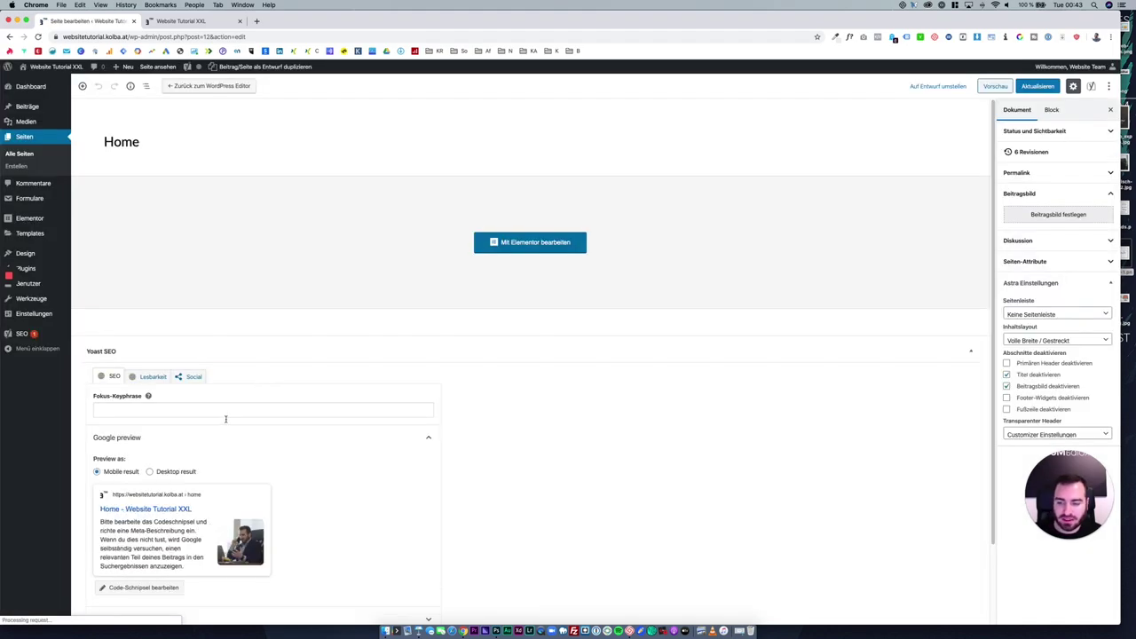
{"action": "scroll", "coordinate": [226, 424], "scroll_direction": "down", "scroll_amount": 2}
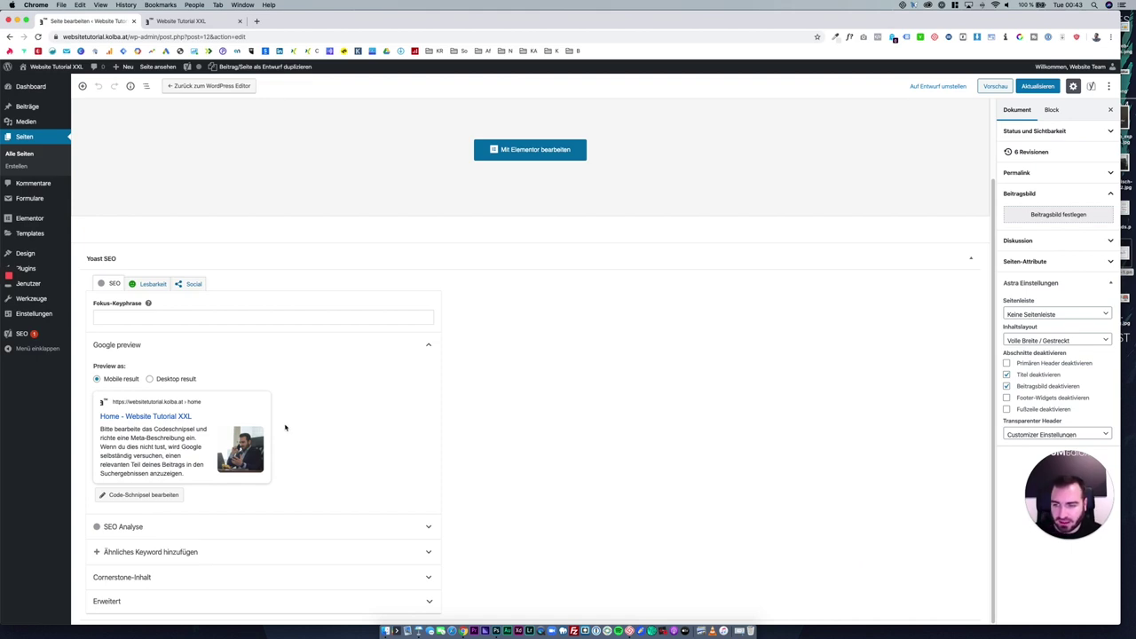
{"action": "left_click", "coordinate": [137, 310]}
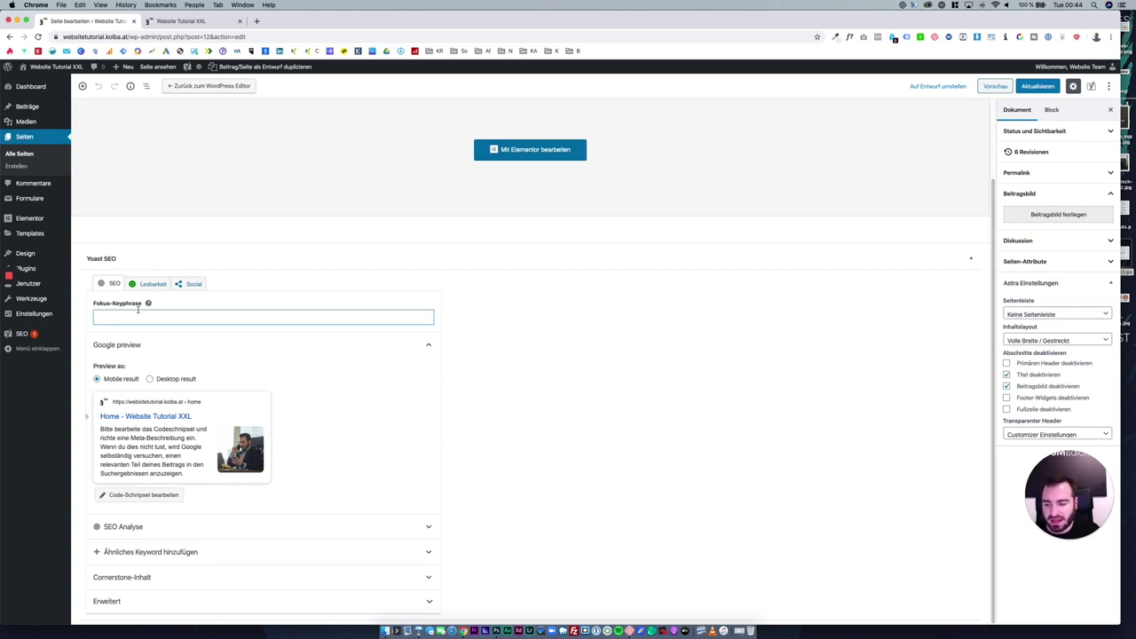
{"action": "left_click", "coordinate": [143, 423]}
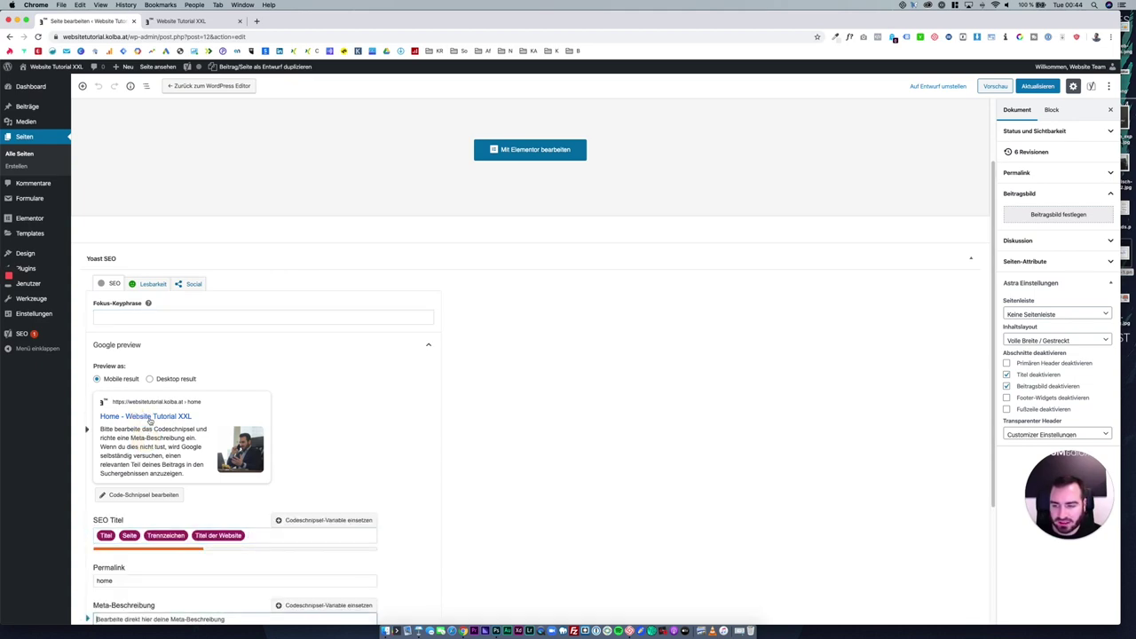
{"action": "left_click", "coordinate": [150, 418]}
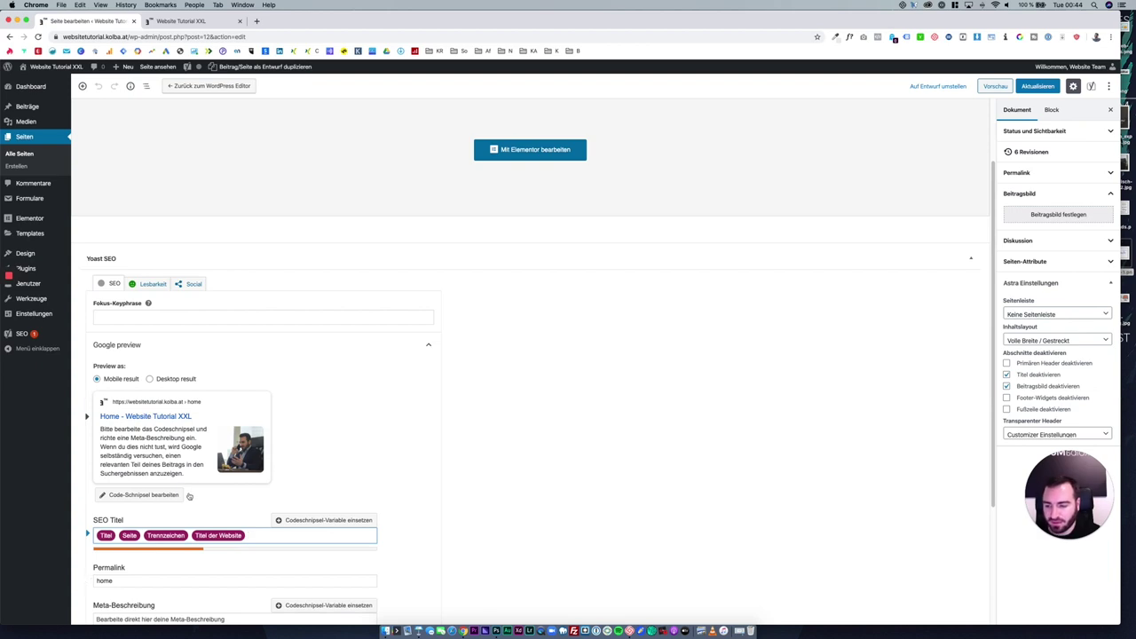
{"action": "left_click_drag", "start_coordinate": [144, 536], "coordinate": [96, 534]}
{"action": "key", "text": "BackSpace"}
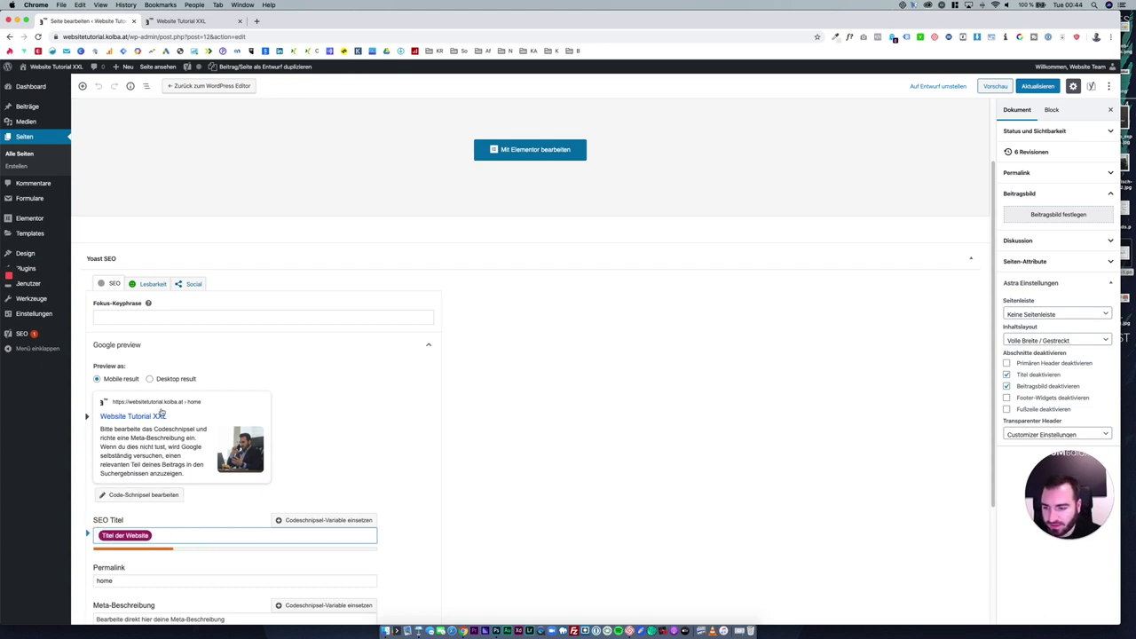
Set the meta description to 'Sonder Text' and check the desktop and mobile previews.
{"action": "key", "text": "Tab"}
{"action": "scroll", "coordinate": [188, 594], "scroll_direction": "down", "scroll_amount": 2}
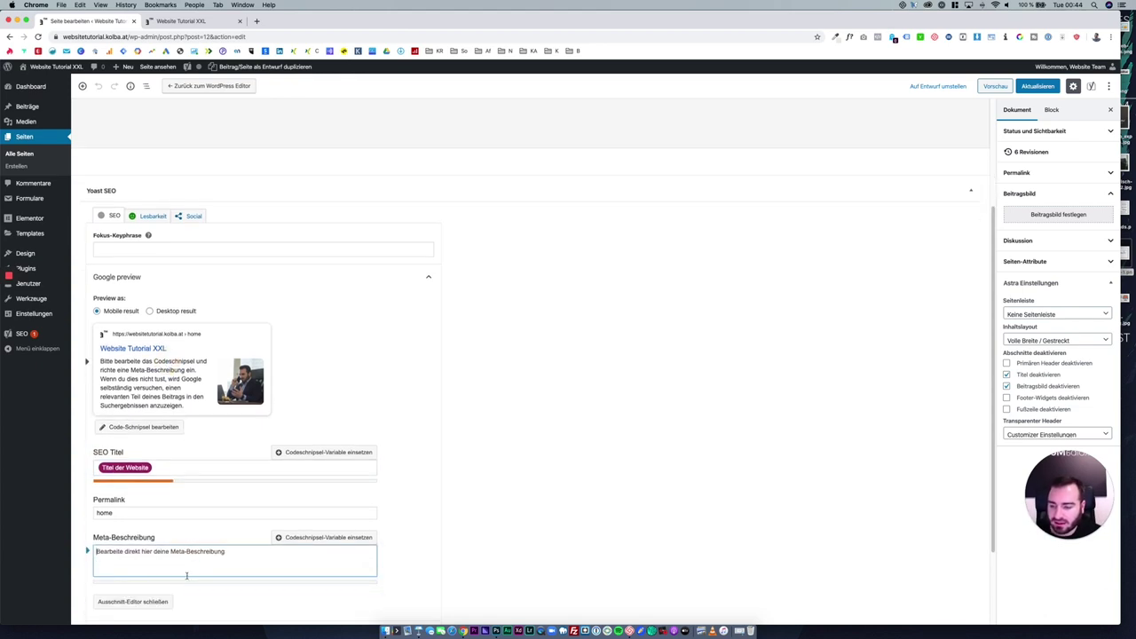
{"action": "type", "text": "Sonder Text"}
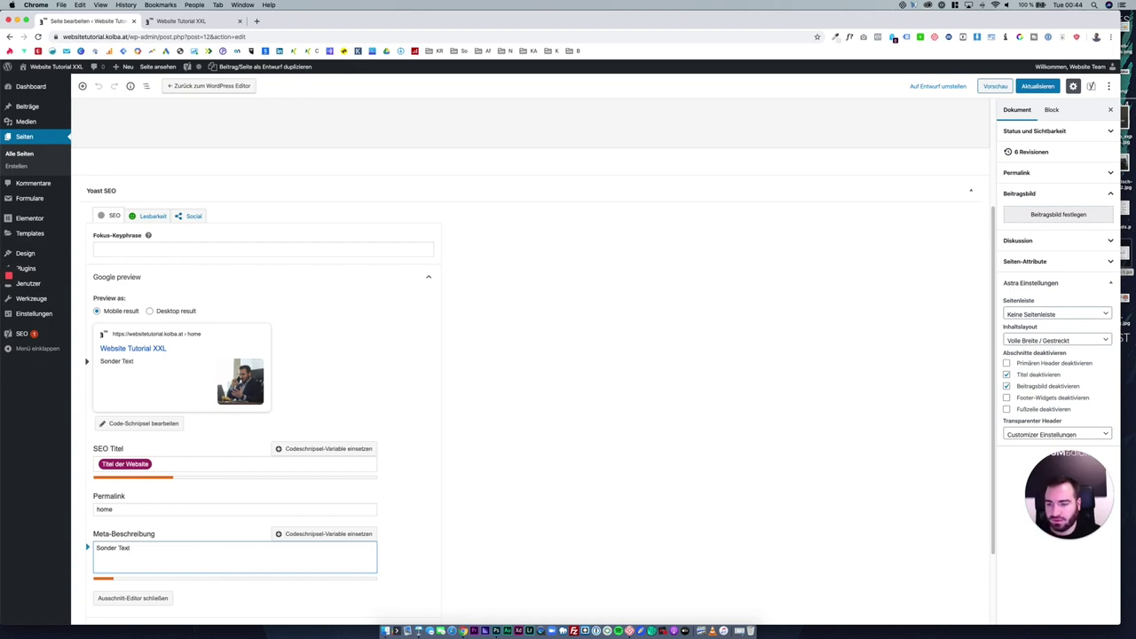
{"action": "left_click", "coordinate": [621, 435]}
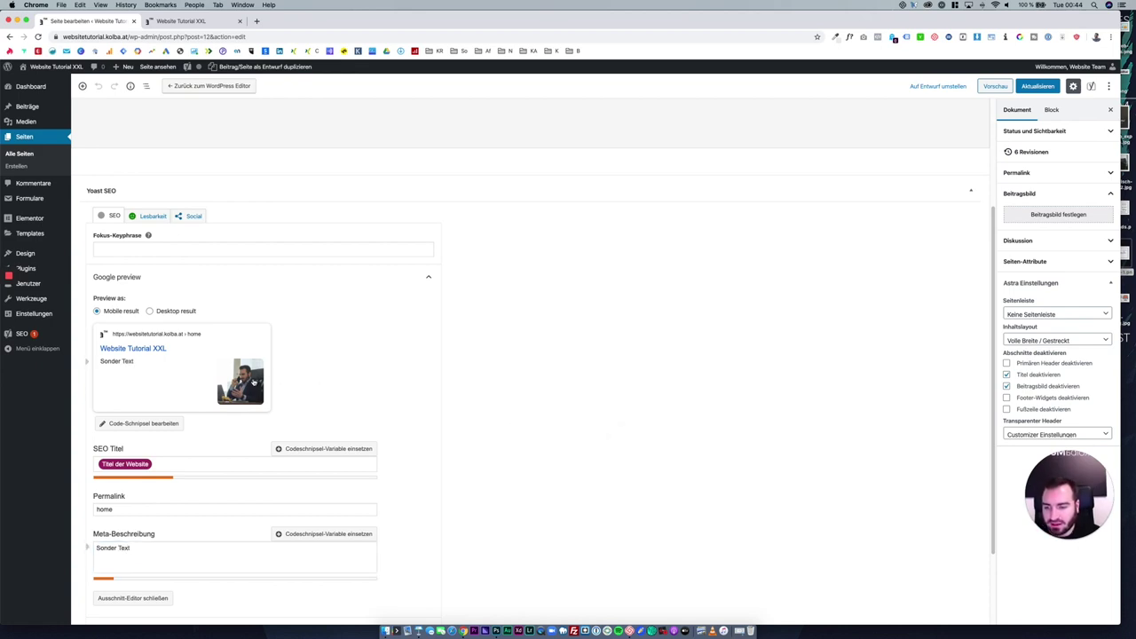
{"action": "left_click", "coordinate": [177, 313]}
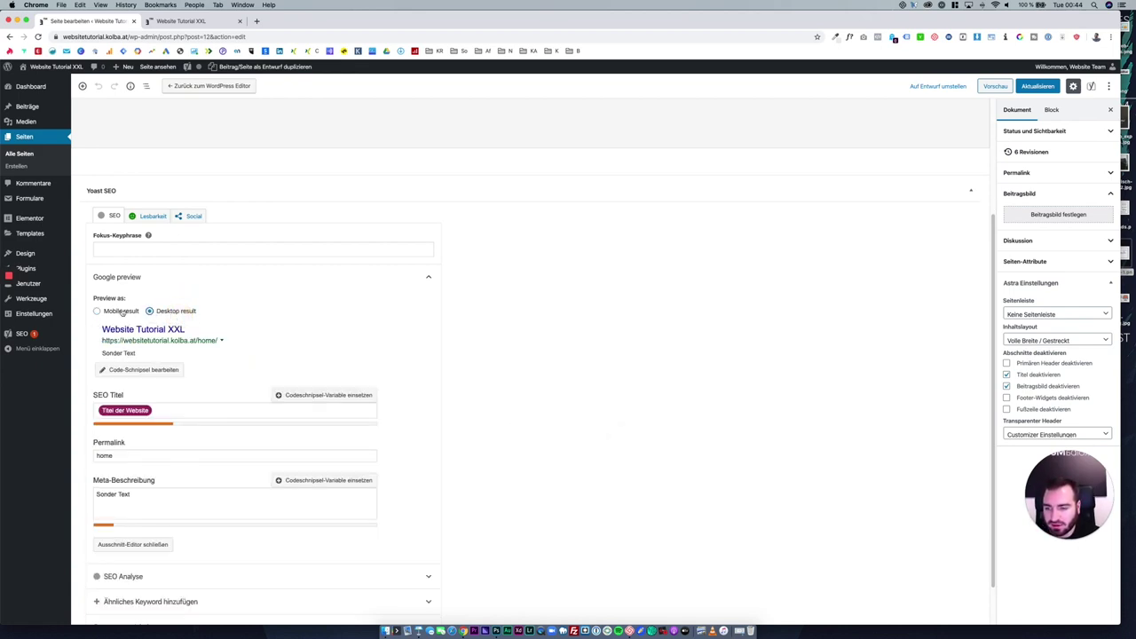
{"action": "left_click", "coordinate": [122, 312]}
{"action": "scroll", "coordinate": [368, 393], "scroll_direction": "up", "scroll_amount": 4}
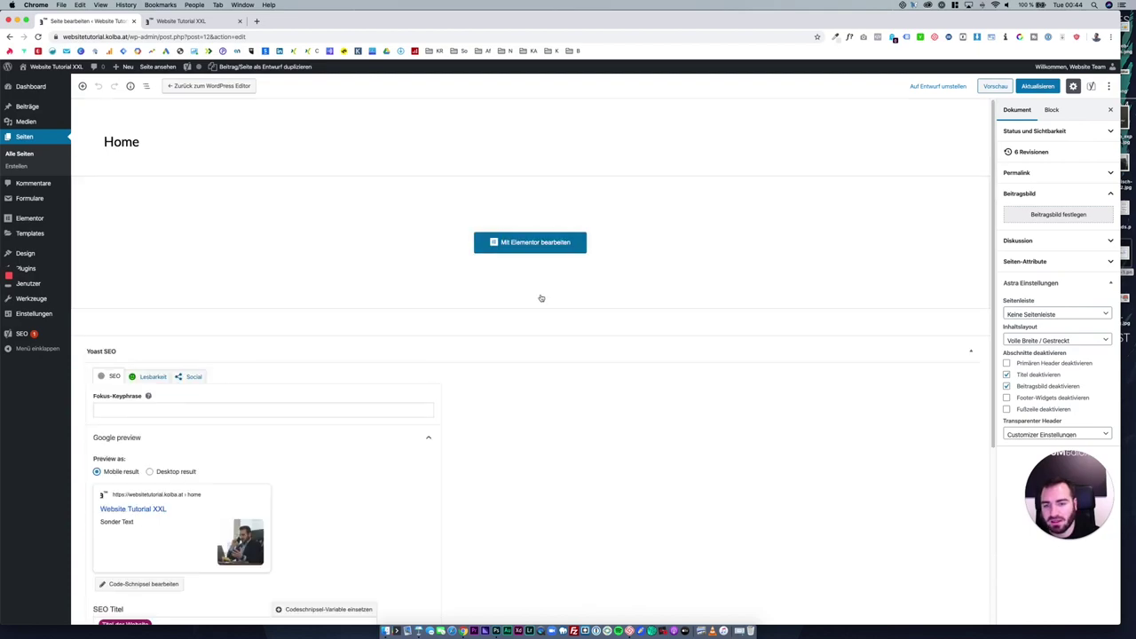
{"action": "scroll", "coordinate": [540, 296], "scroll_direction": "down", "scroll_amount": 2}
{"action": "left_click", "coordinate": [1057, 214]}
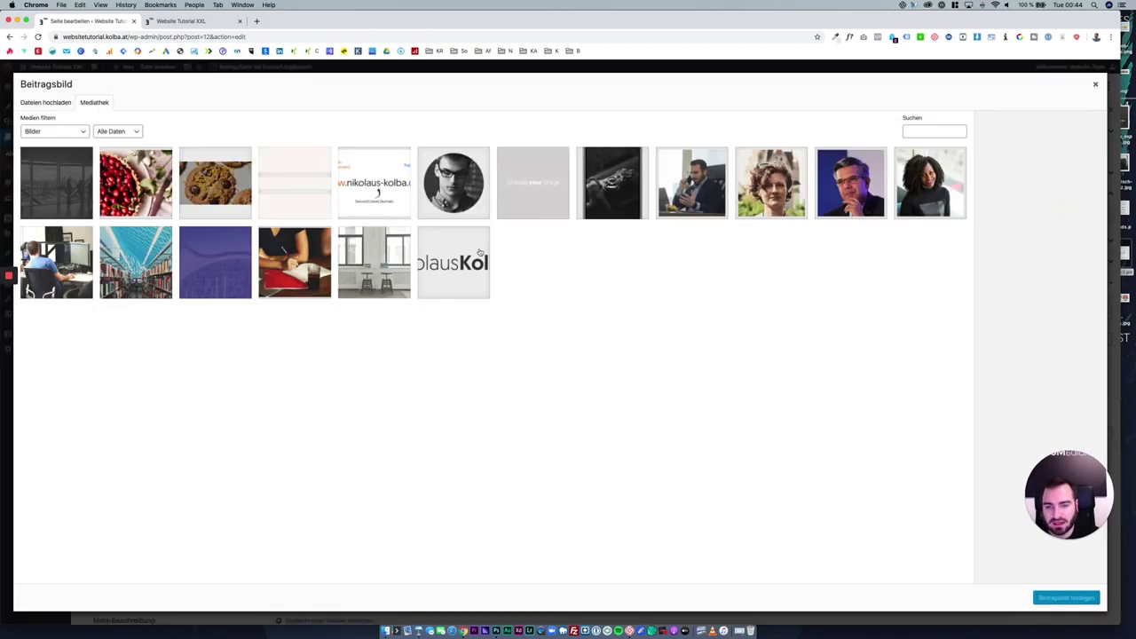
Make Fernando.png the Home page's featured image in place of the logo.
{"action": "left_click", "coordinate": [479, 252]}
{"action": "left_click", "coordinate": [1066, 598]}
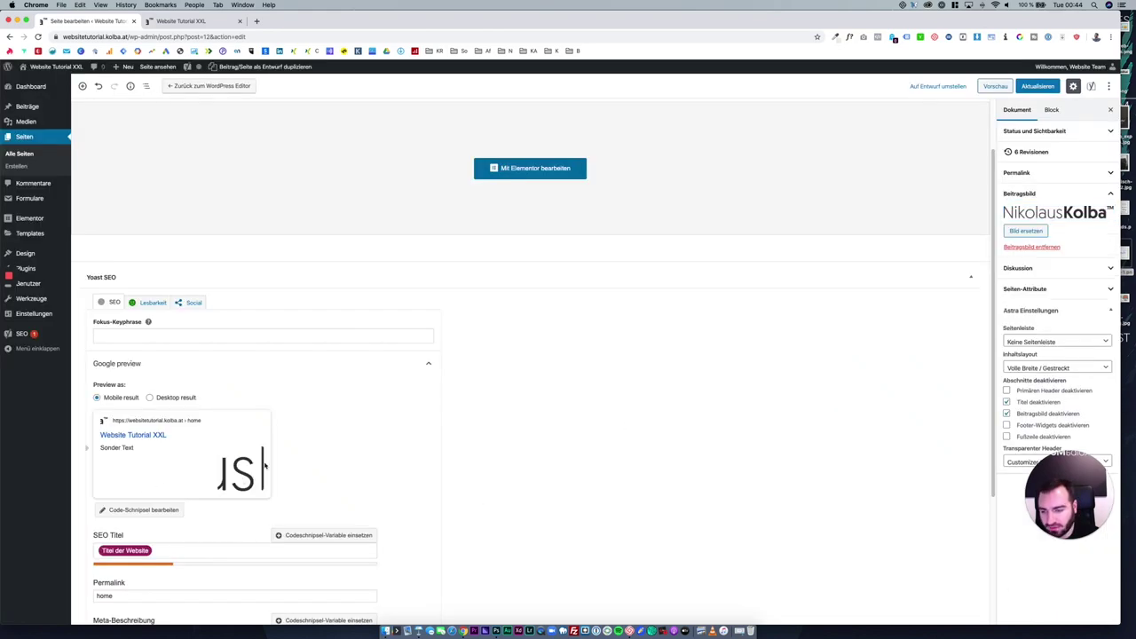
{"action": "left_click", "coordinate": [1008, 232]}
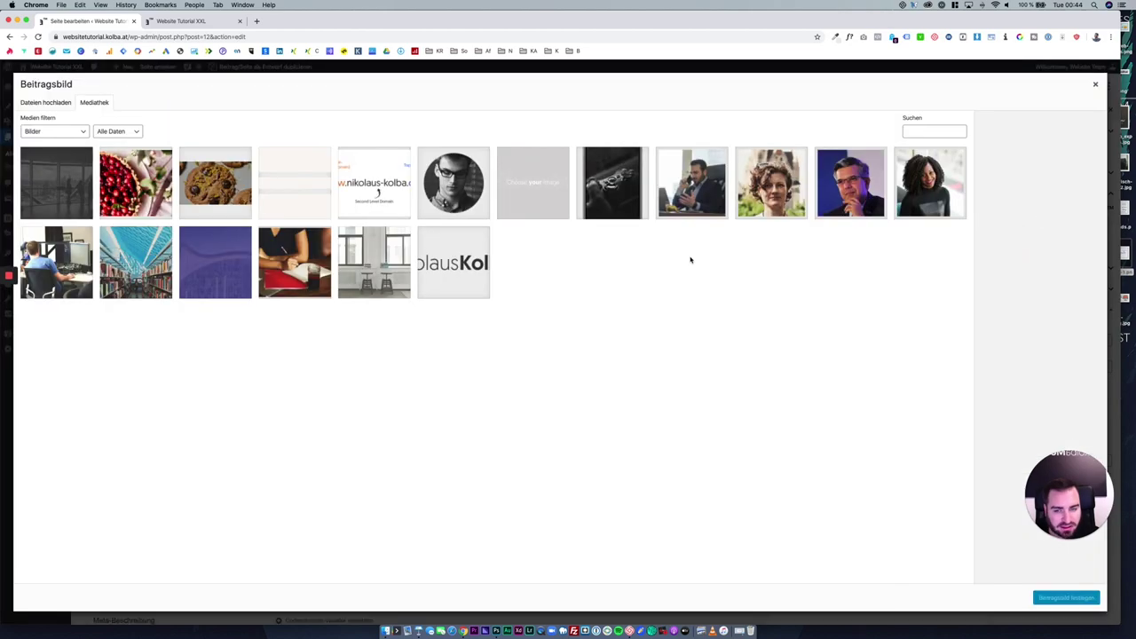
{"action": "left_click", "coordinate": [444, 203]}
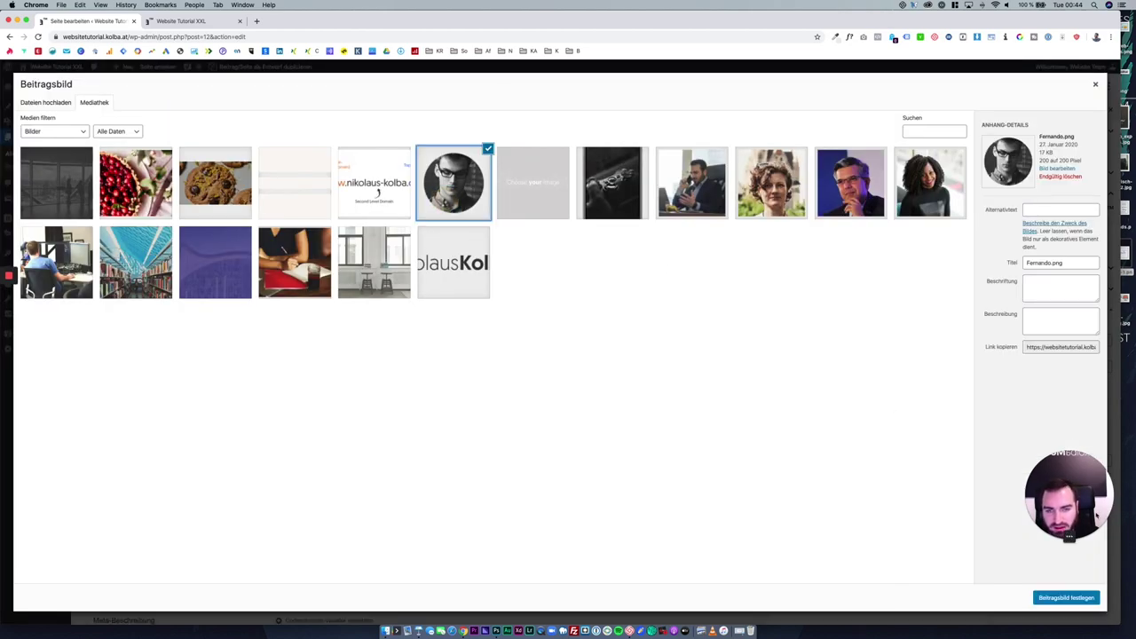
{"action": "left_click", "coordinate": [1068, 599]}
Update the Home page to save the new featured image.
{"action": "scroll", "coordinate": [272, 415], "scroll_direction": "down", "scroll_amount": 1}
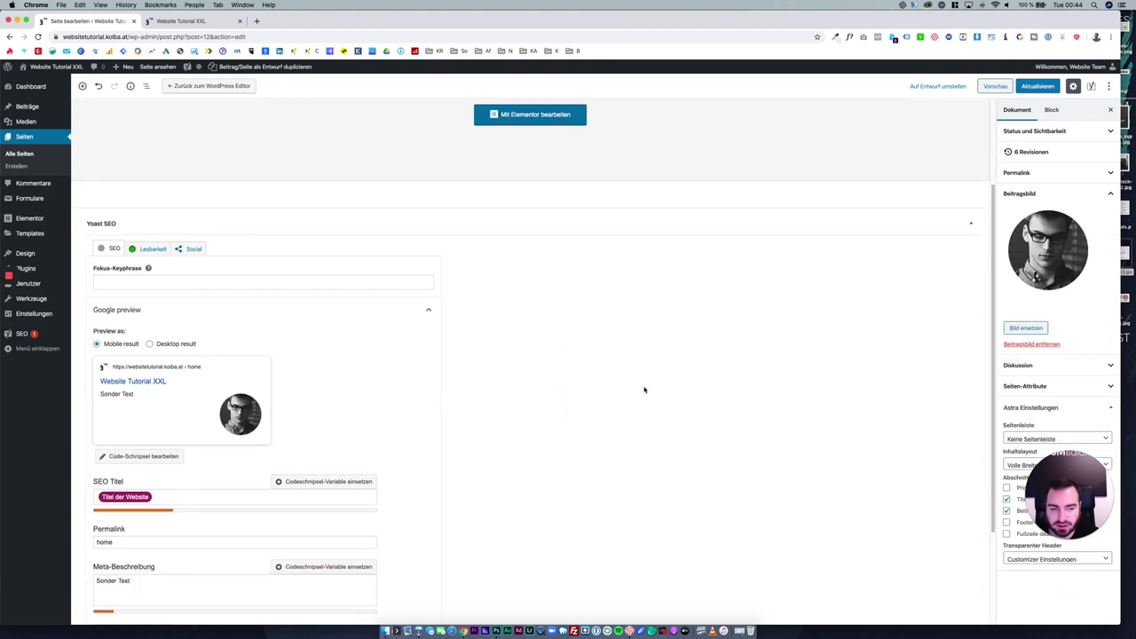
{"action": "scroll", "coordinate": [644, 389], "scroll_direction": "up", "scroll_amount": 3}
{"action": "left_click", "coordinate": [1032, 86]}
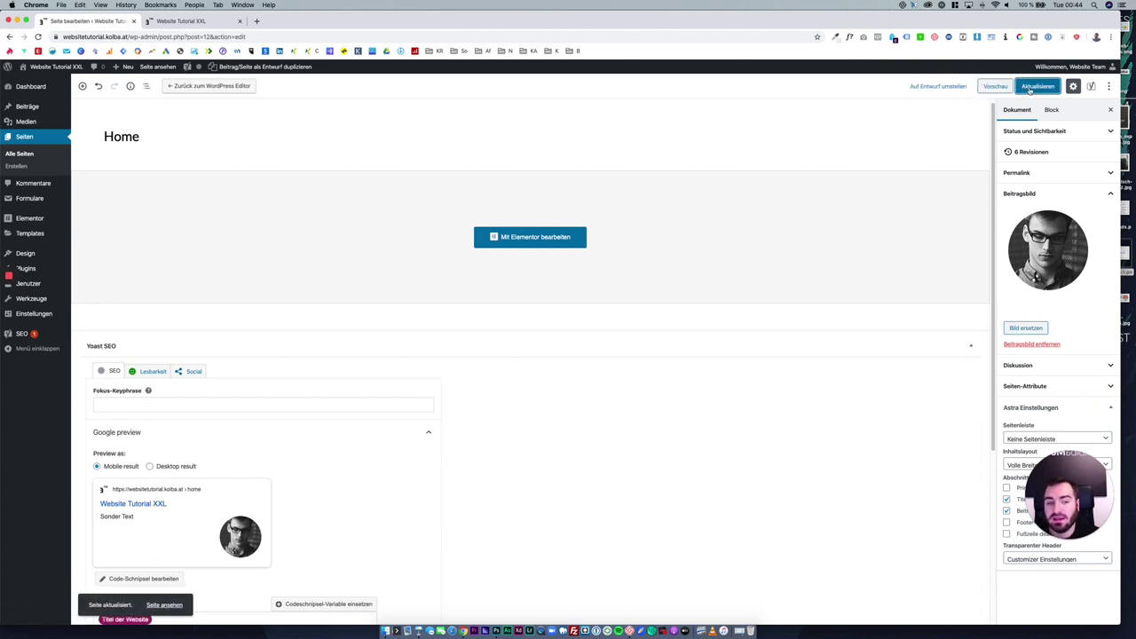
{"action": "left_click", "coordinate": [1030, 89]}
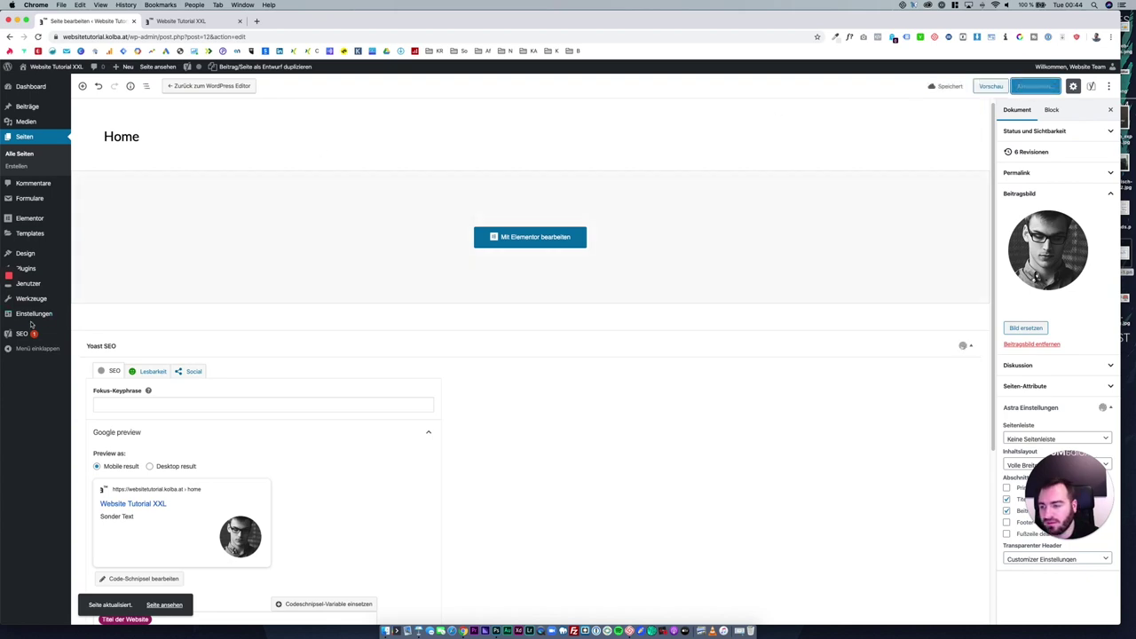
{"action": "mouse_move", "coordinate": [33, 318]}
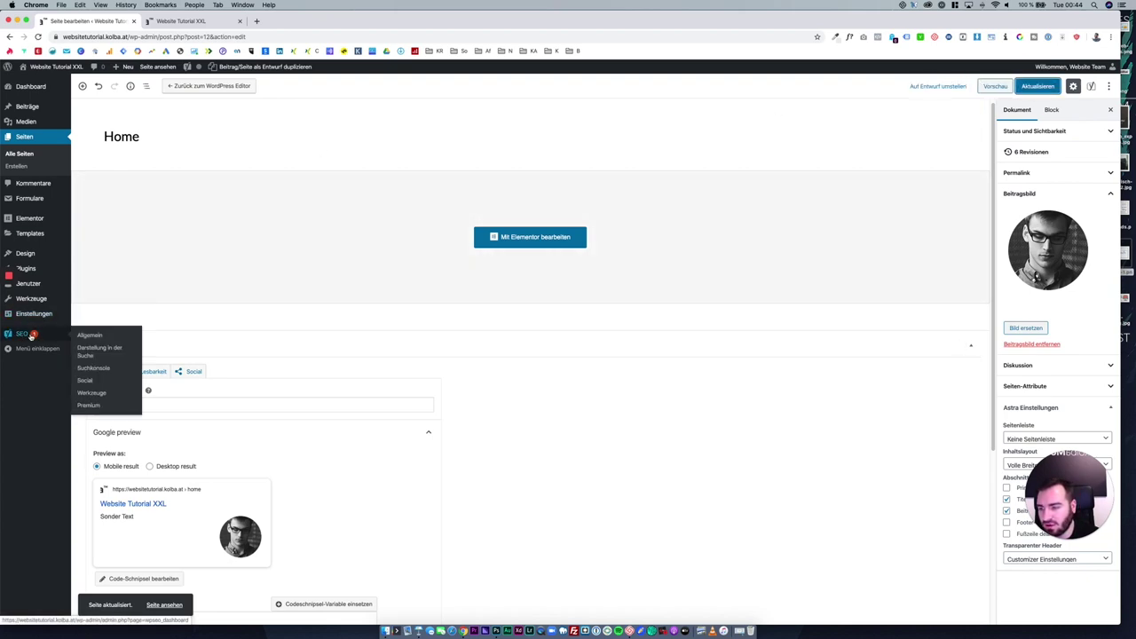
Set Autor-Archiv to Deaktiviert under Darstellung in der Suche > Archive and save.
{"action": "left_click", "coordinate": [29, 335]}
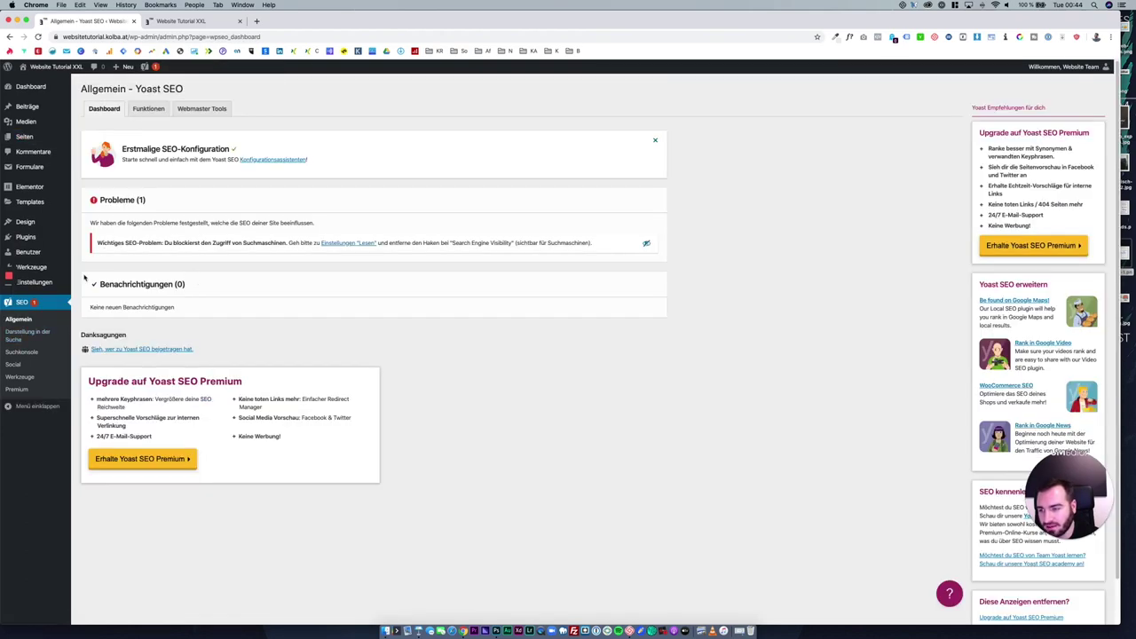
{"action": "left_click", "coordinate": [31, 334]}
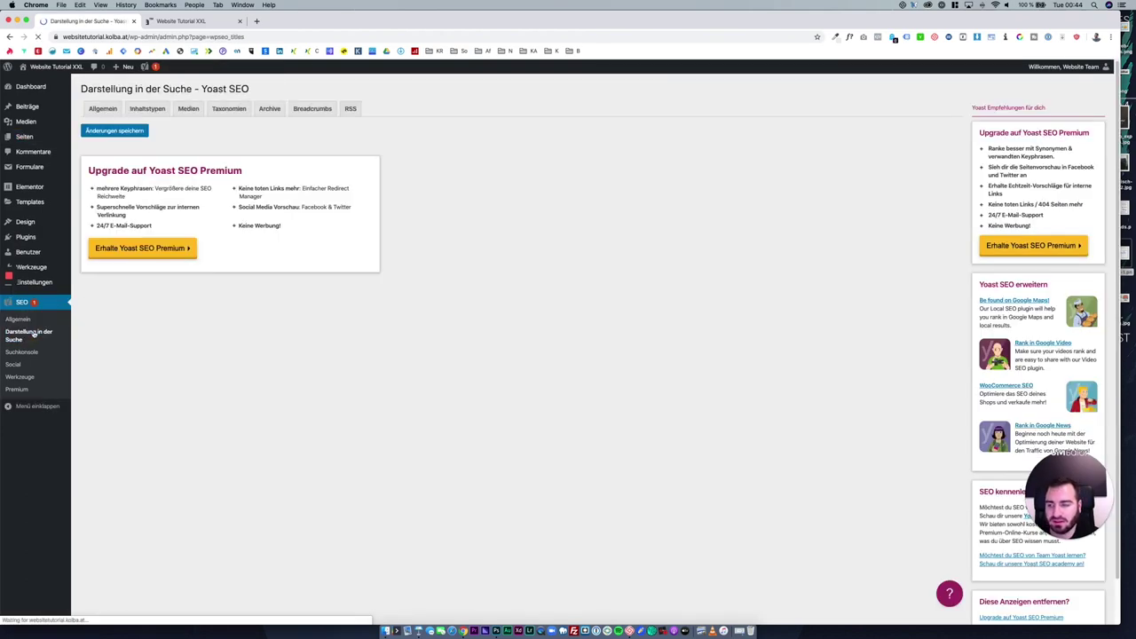
{"action": "left_click", "coordinate": [276, 113]}
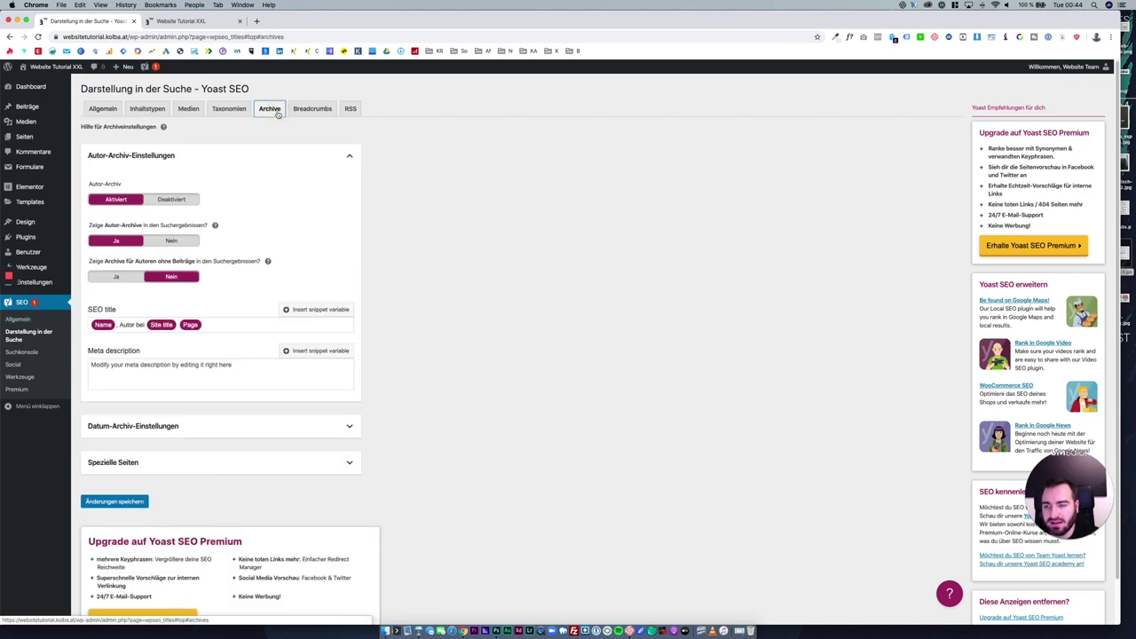
{"action": "left_click", "coordinate": [178, 200]}
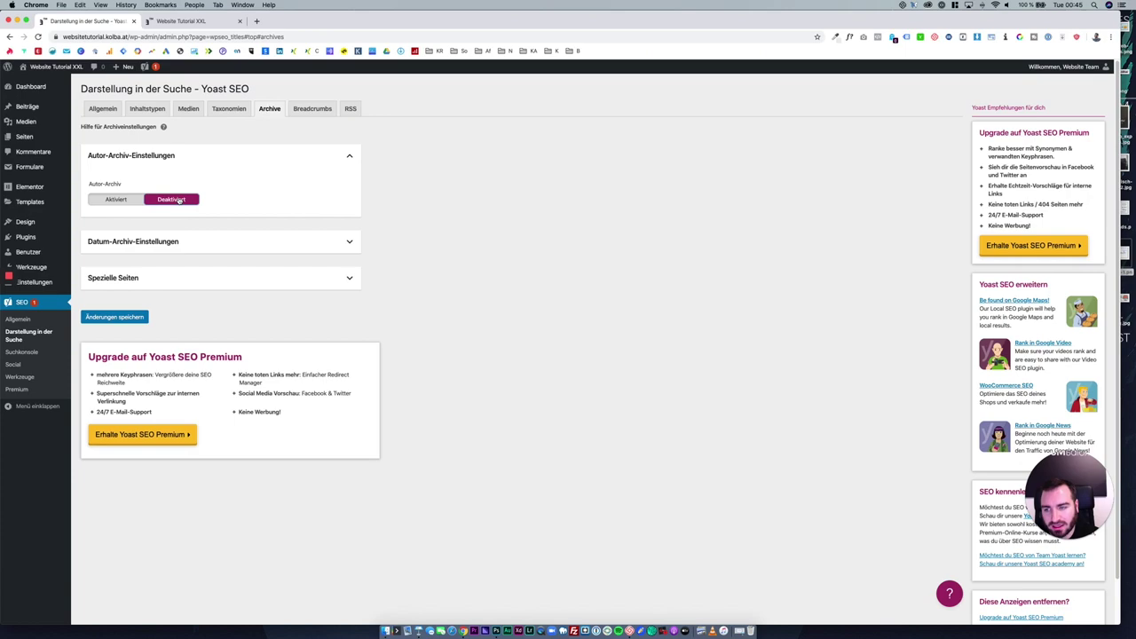
{"action": "left_click", "coordinate": [118, 318]}
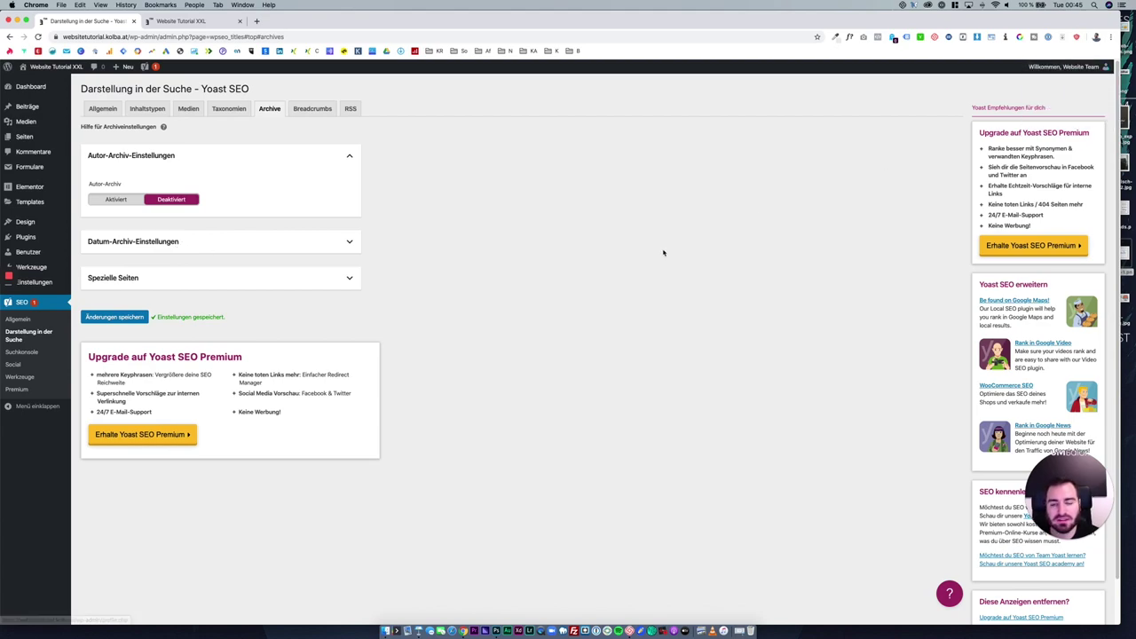
{"action": "key", "text": "super+t"}
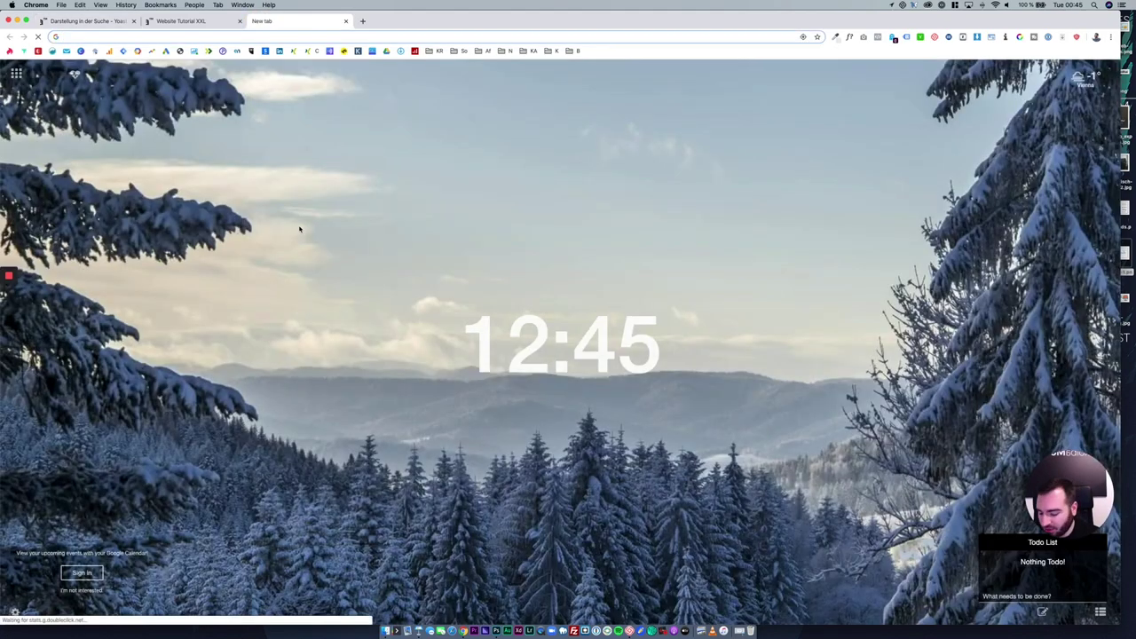
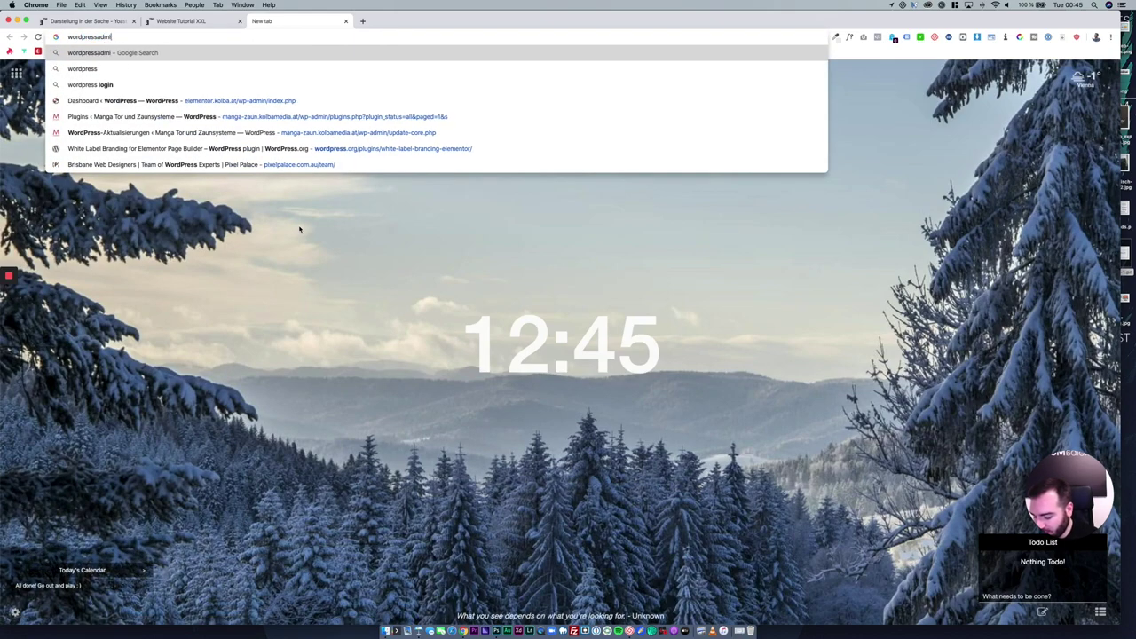
{"action": "key", "text": "Return"}
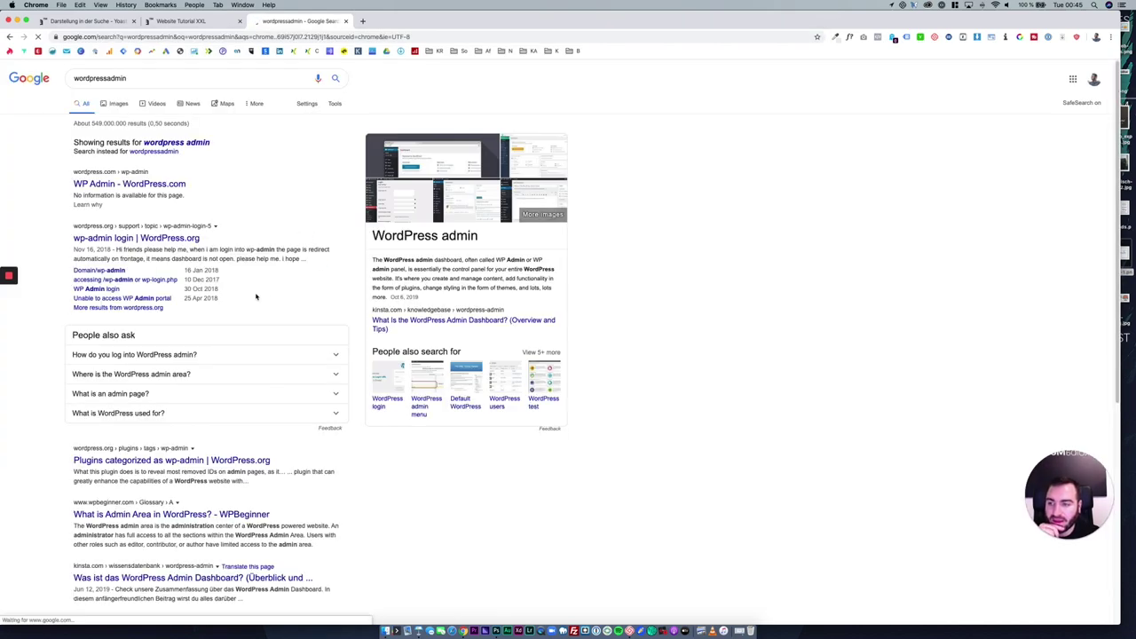
{"action": "scroll", "coordinate": [256, 296], "scroll_direction": "down", "scroll_amount": 5}
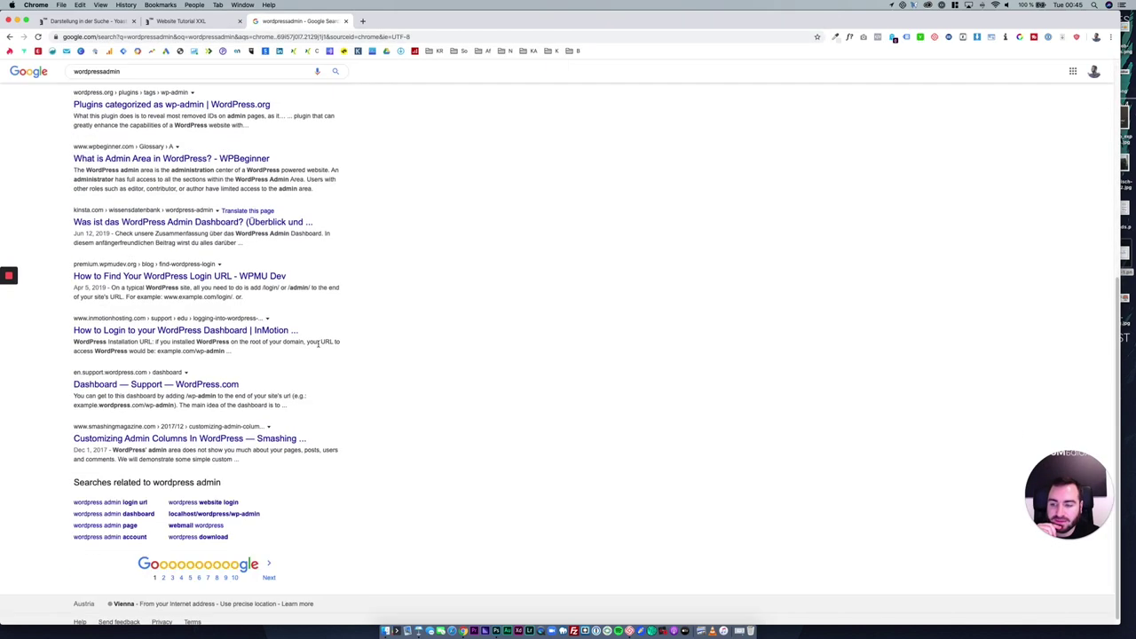
{"action": "left_click", "coordinate": [208, 575]}
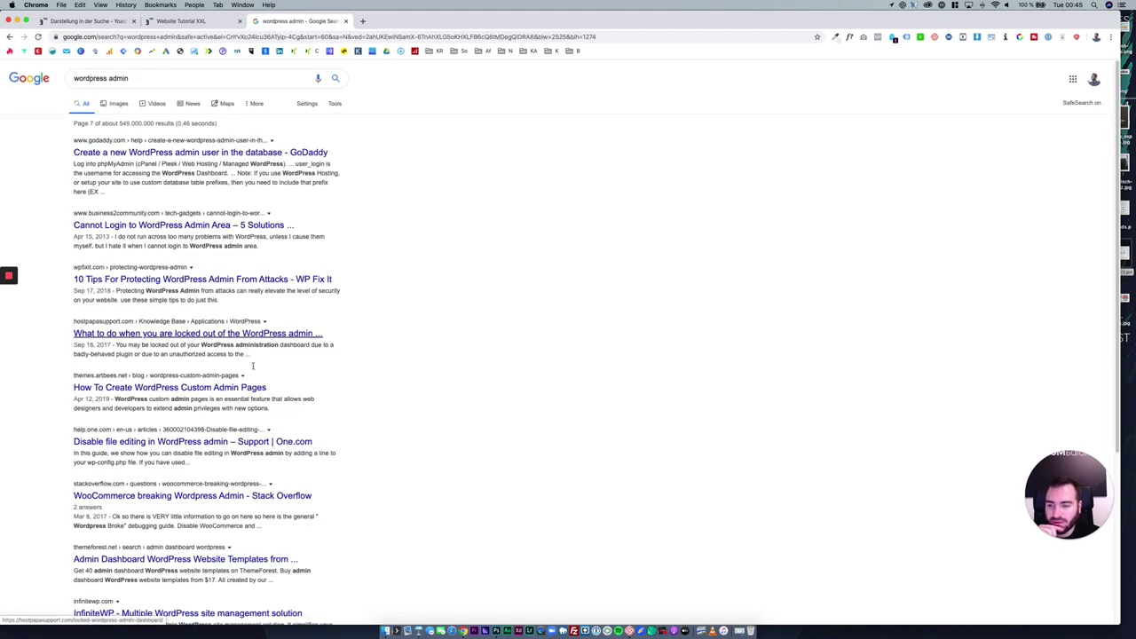
{"action": "scroll", "coordinate": [256, 359], "scroll_direction": "down", "scroll_amount": 5}
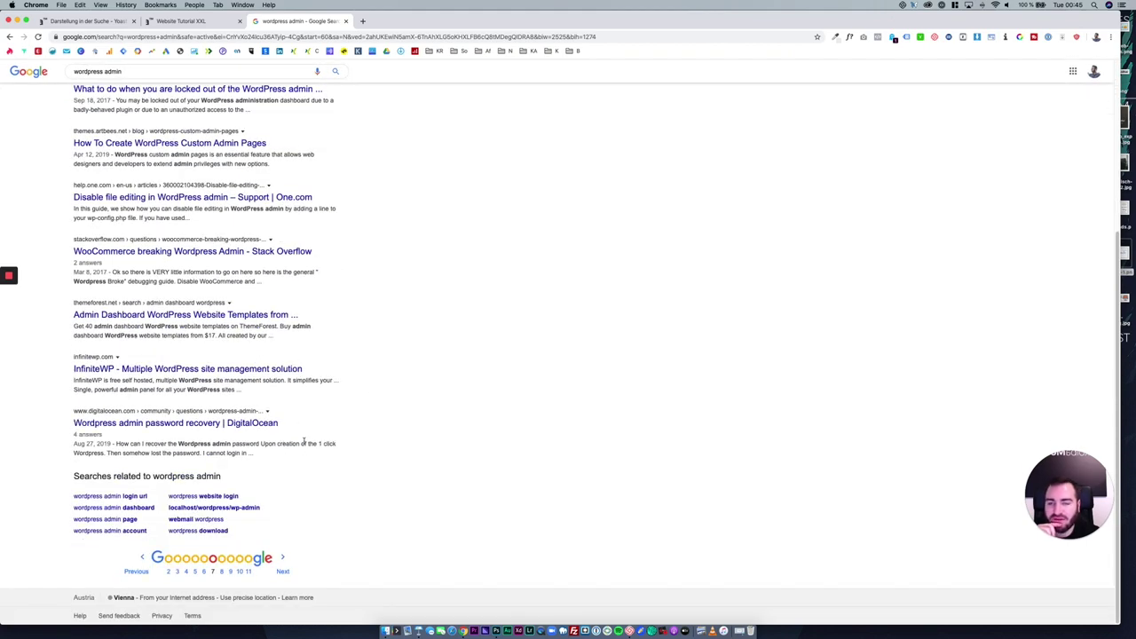
{"action": "left_click", "coordinate": [345, 20]}
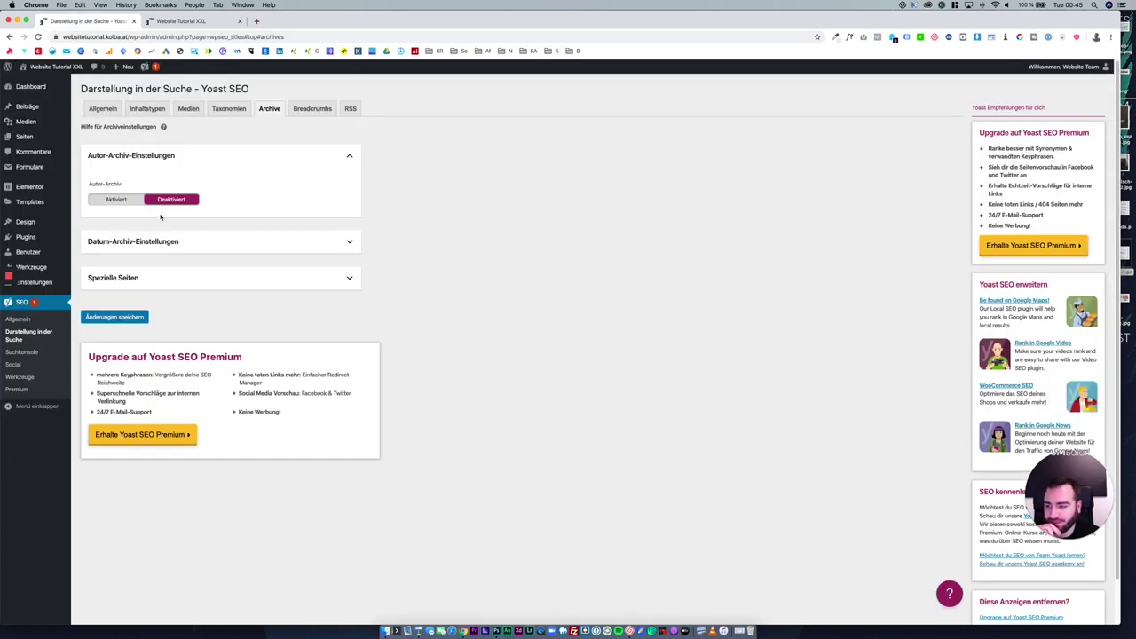
Open and close Yoast's configuration wizard from SEO > Allgemein, then go to Plugins.
{"action": "left_click", "coordinate": [19, 319]}
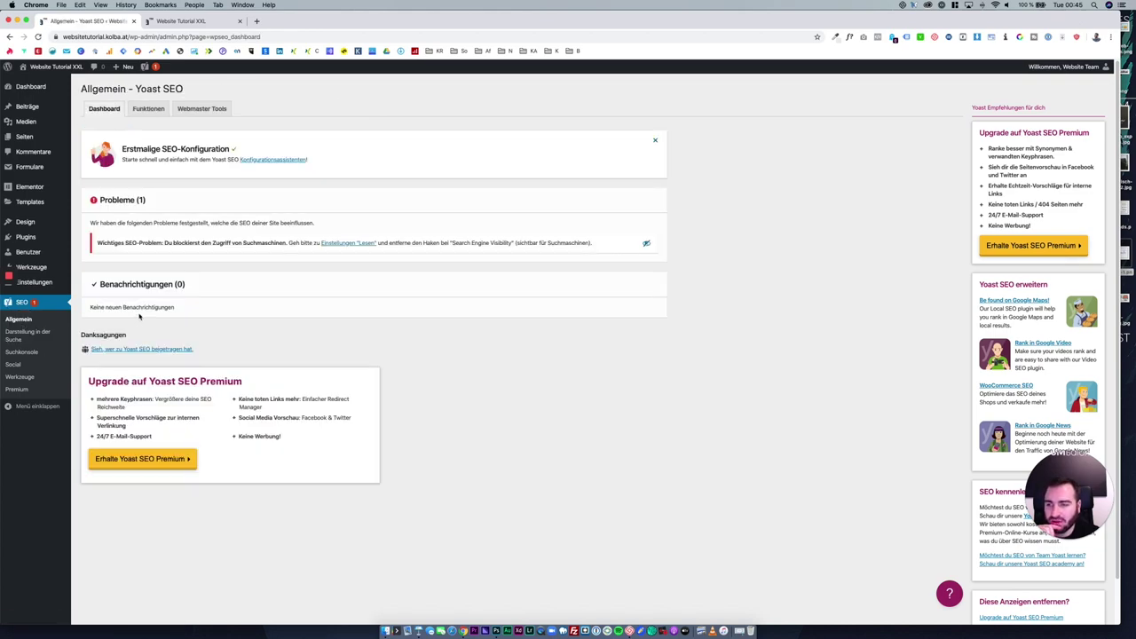
{"action": "left_click", "coordinate": [275, 160]}
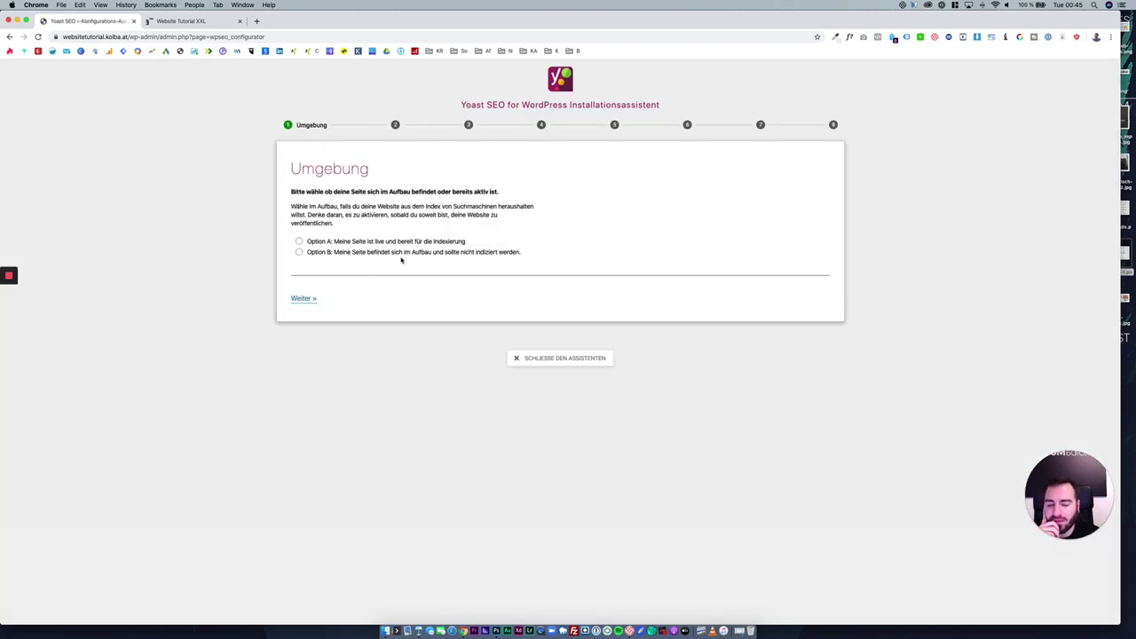
{"action": "left_click", "coordinate": [555, 360]}
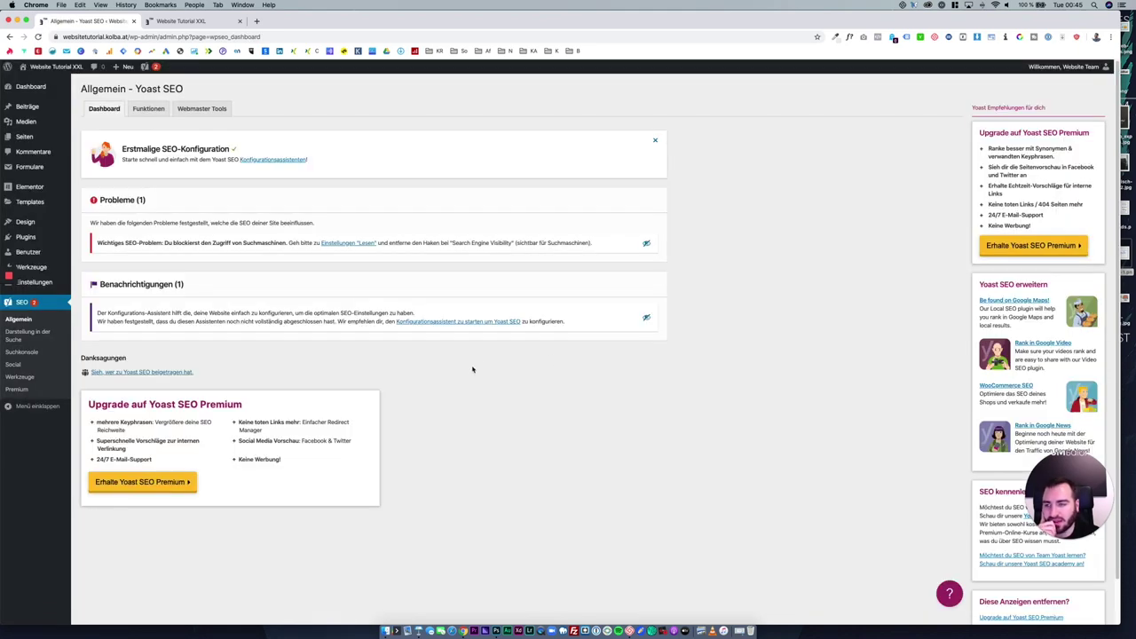
{"action": "left_click", "coordinate": [43, 239]}
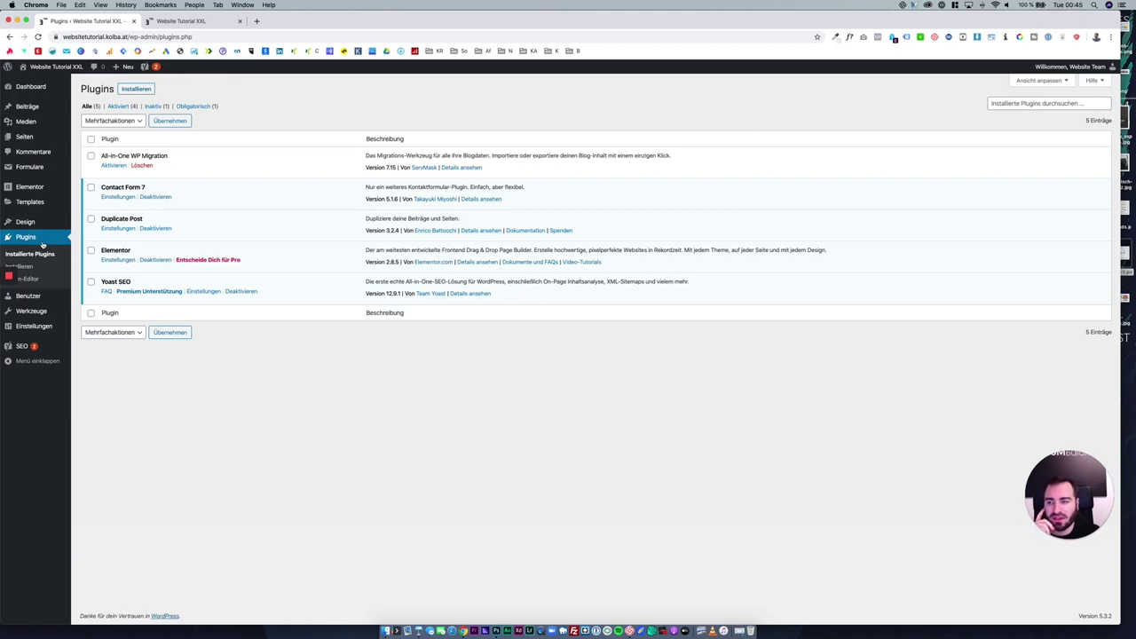
Activate All-in-One WP Migration and go to its Export page.
{"action": "left_click", "coordinate": [120, 166]}
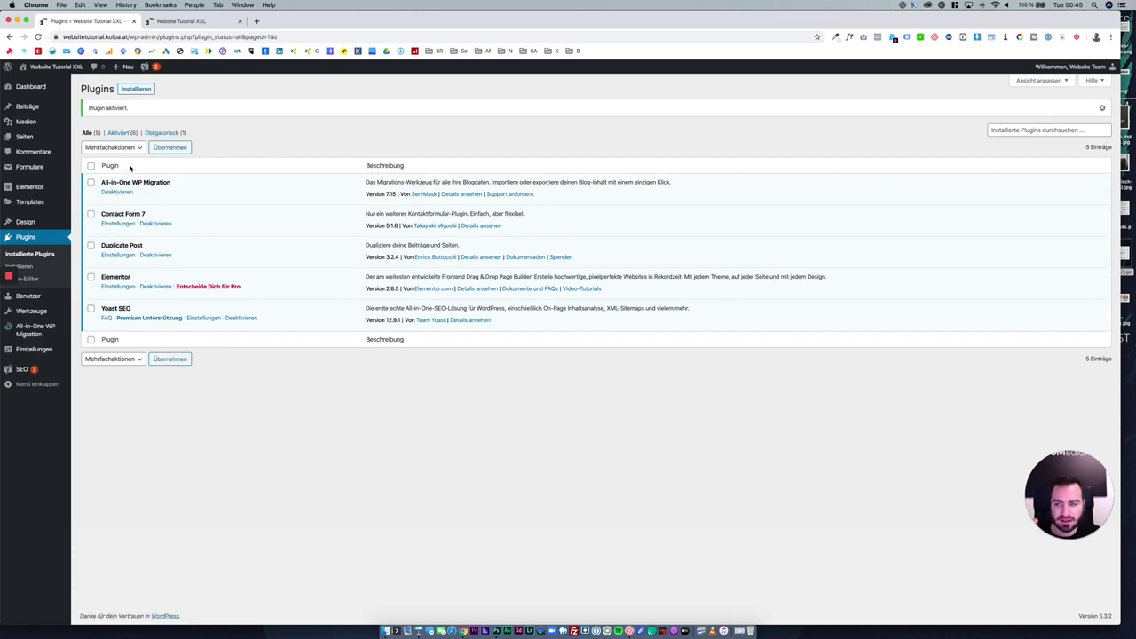
{"action": "left_click_drag", "start_coordinate": [98, 184], "coordinate": [178, 183]}
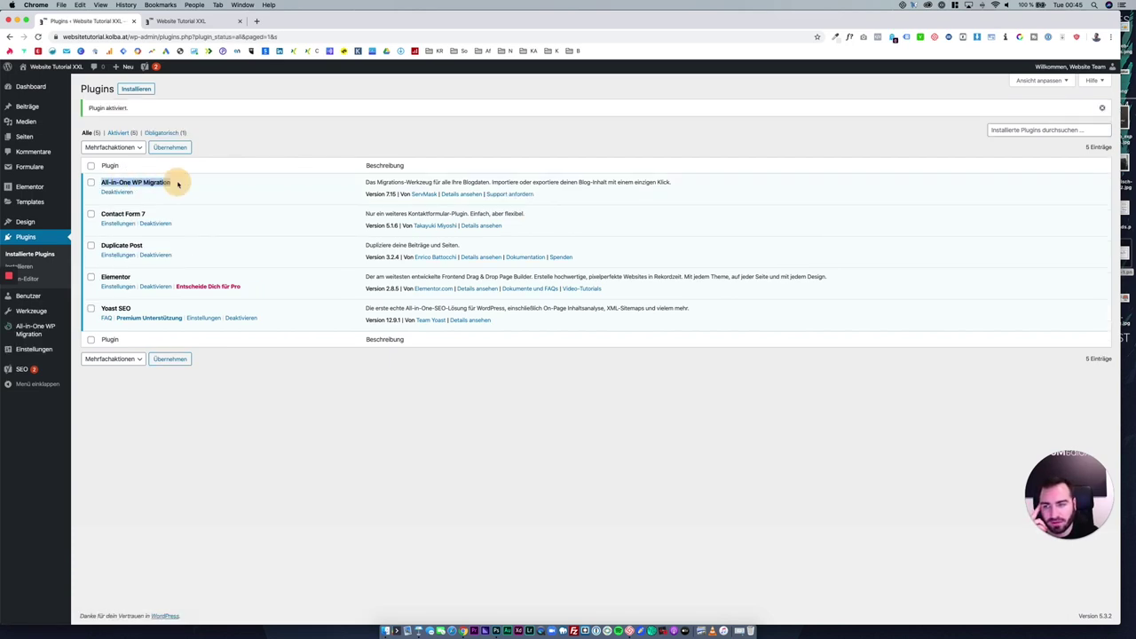
{"action": "left_click", "coordinate": [182, 185]}
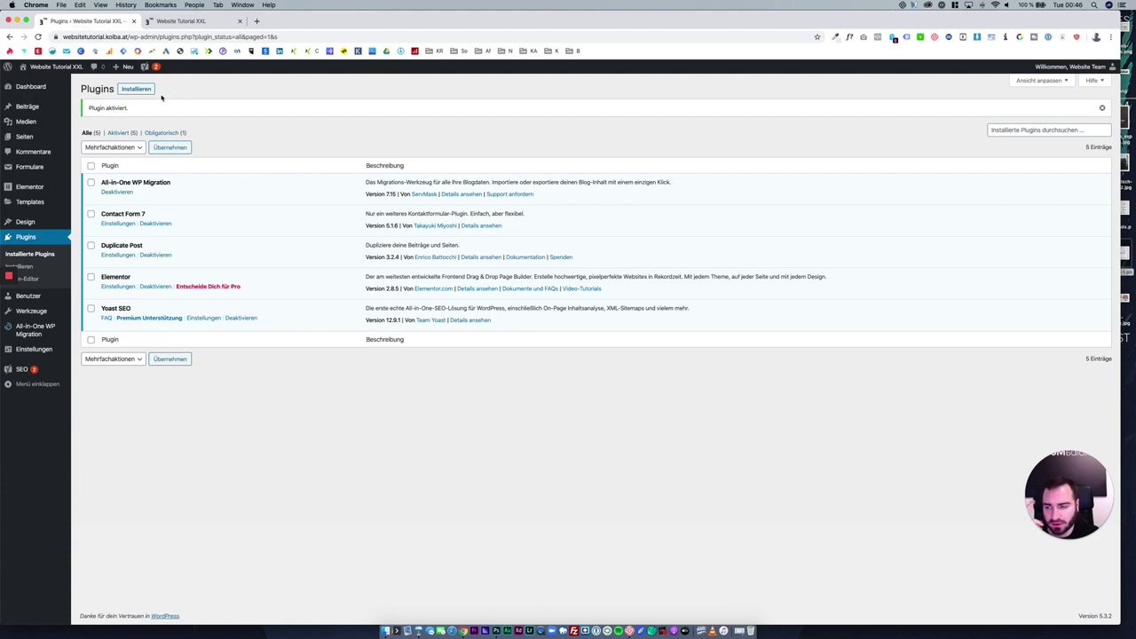
{"action": "left_click", "coordinate": [53, 329]}
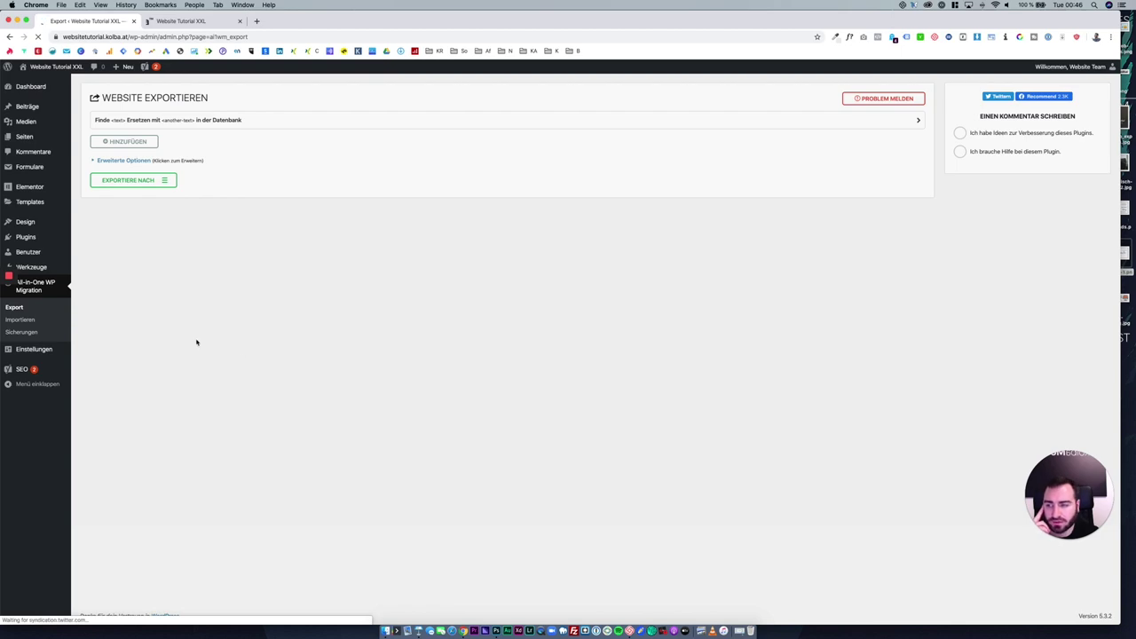
Export the whole site to a 46 MB file and reload the live homepage.
{"action": "left_click", "coordinate": [148, 182]}
{"action": "left_click", "coordinate": [148, 192]}
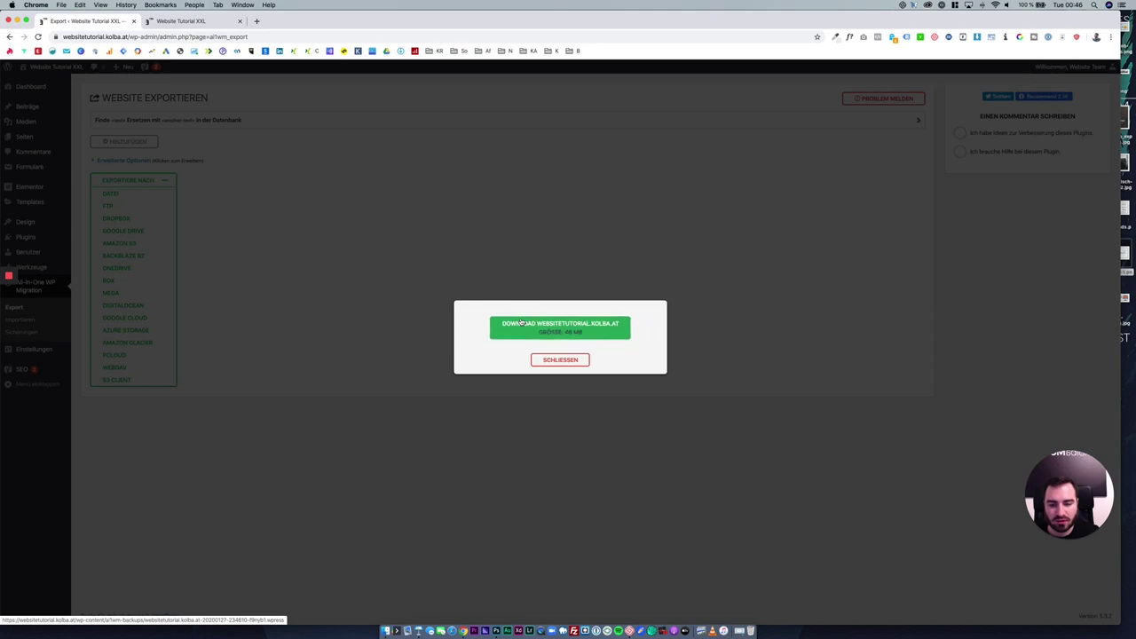
{"action": "key", "text": "ctrl+Tab"}
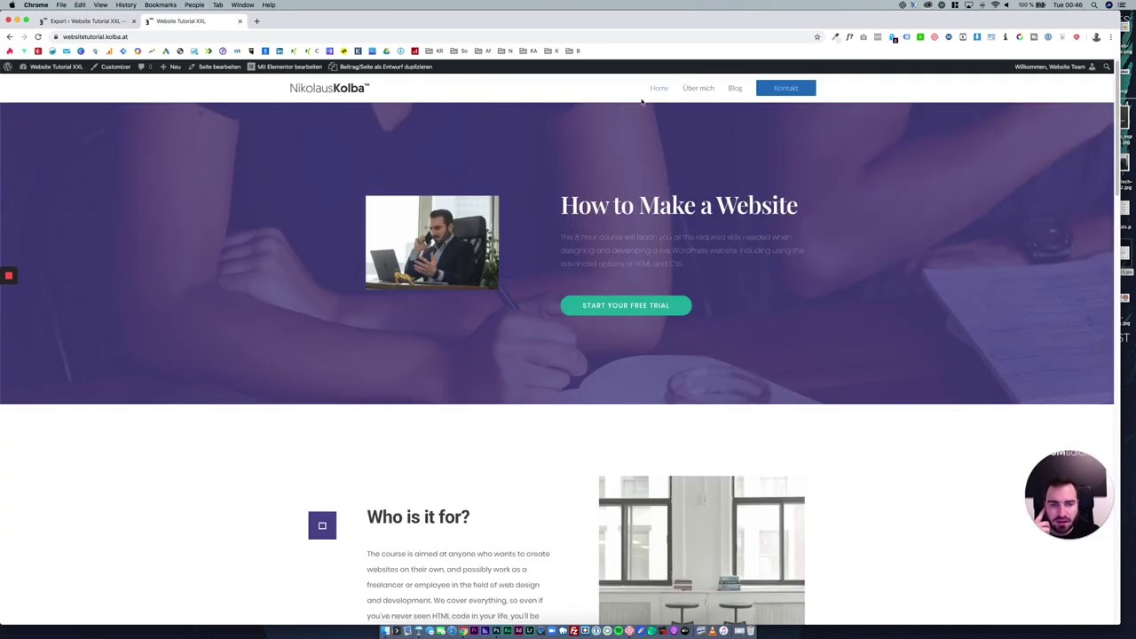
{"action": "left_click", "coordinate": [647, 89]}
Look over the live homepage, then go to the Plugins hinzufügen page.
{"action": "scroll", "coordinate": [591, 328], "scroll_direction": "down", "scroll_amount": 2}
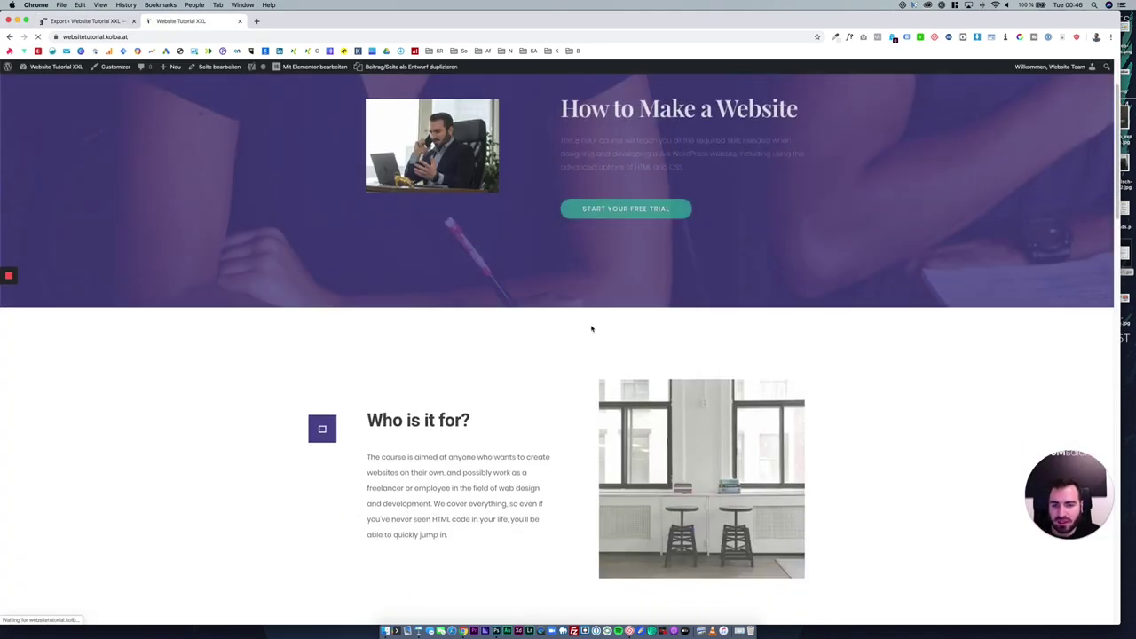
{"action": "scroll", "coordinate": [591, 328], "scroll_direction": "down", "scroll_amount": 15}
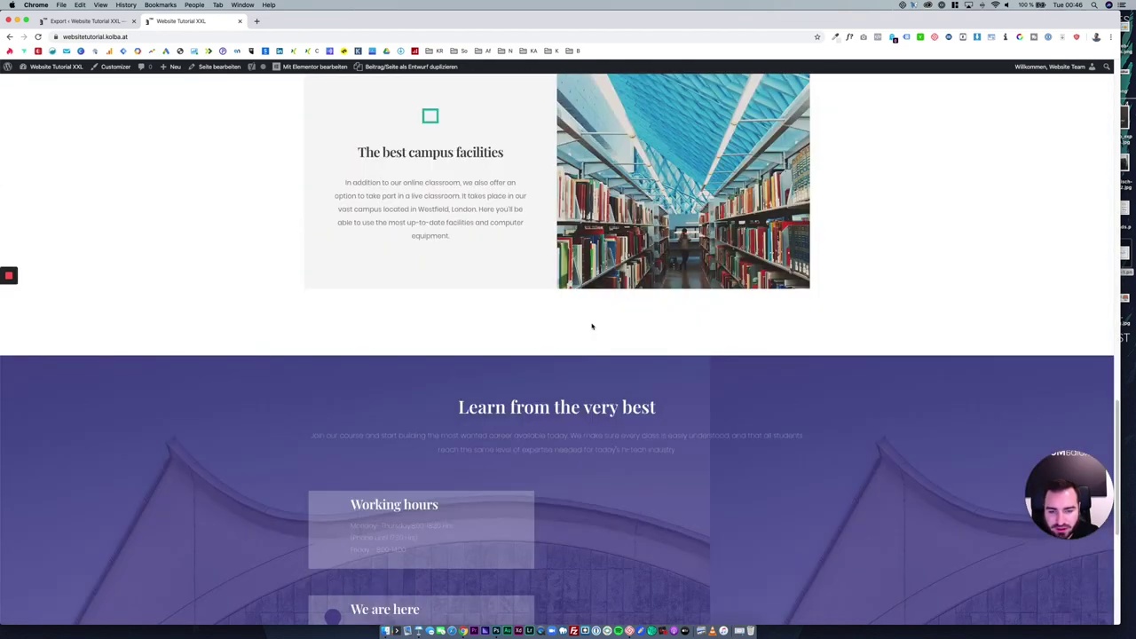
{"action": "scroll", "coordinate": [591, 322], "scroll_direction": "down", "scroll_amount": 6}
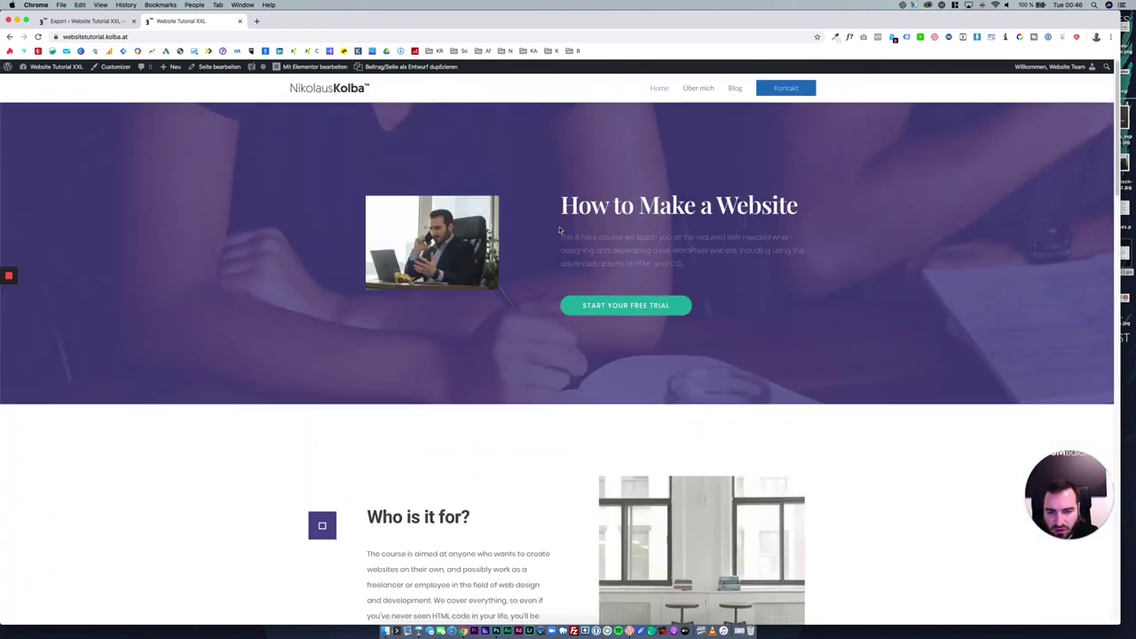
{"action": "left_click", "coordinate": [85, 21]}
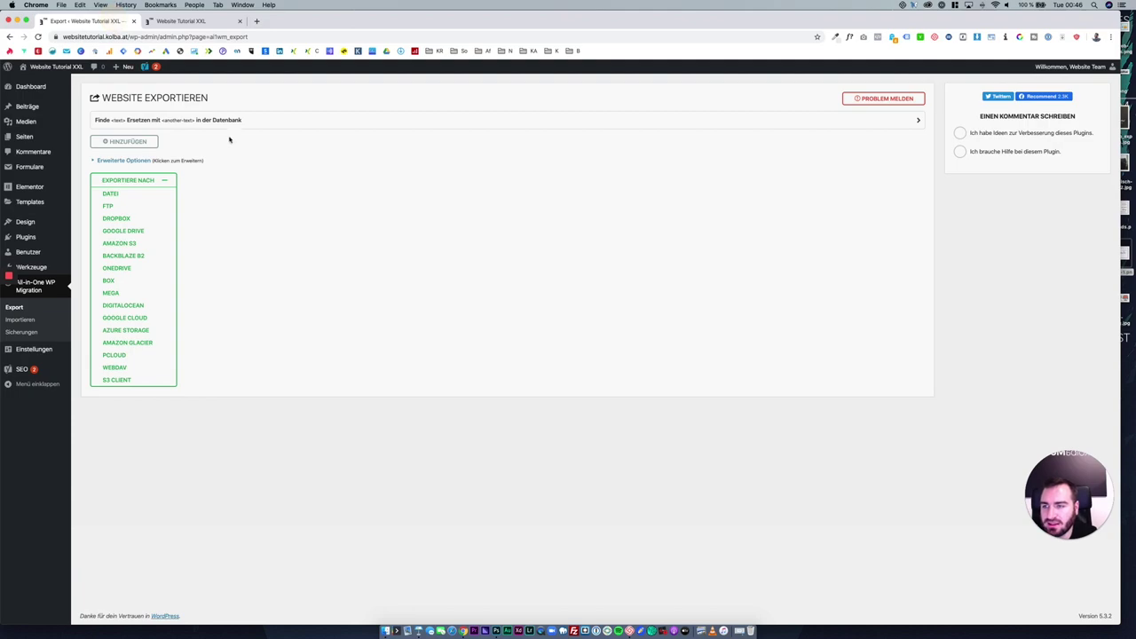
{"action": "left_click", "coordinate": [35, 238]}
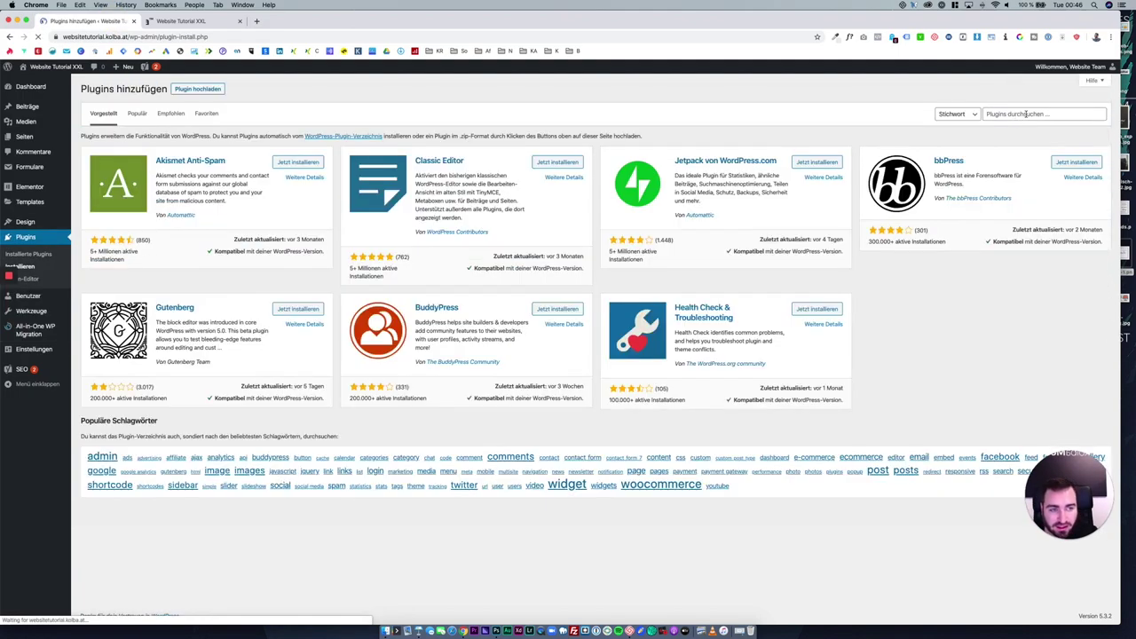
Search the plugin directory for 'Smush it', install and activate Smush, then open its dashboard.
{"action": "left_click", "coordinate": [1042, 113]}
{"action": "type", "text": "S"}
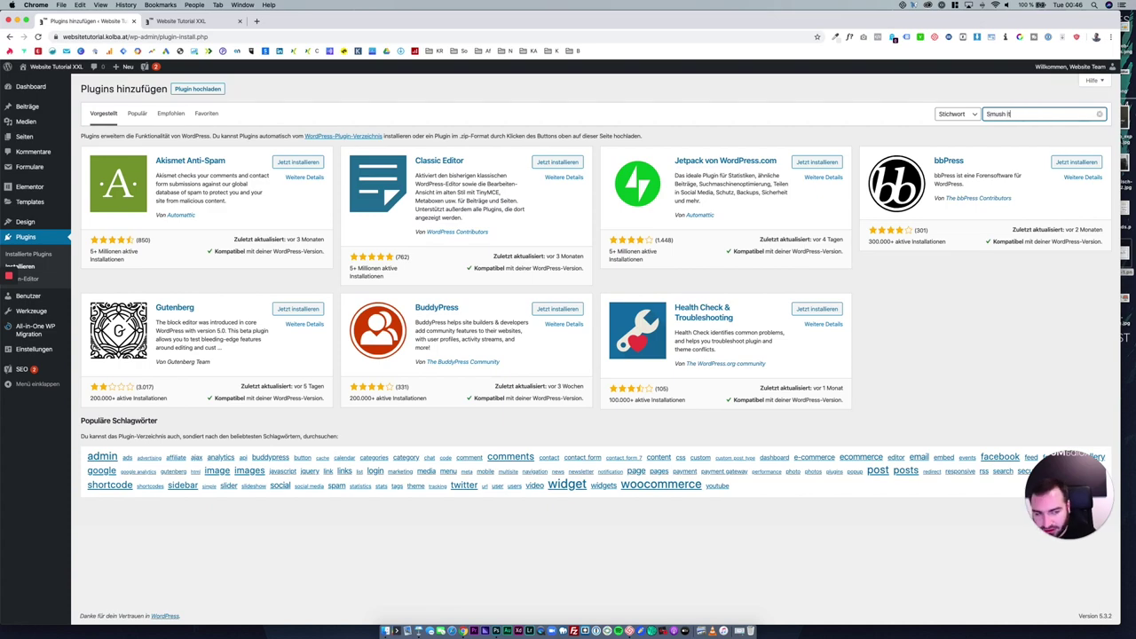
{"action": "type", "text": "mush it"}
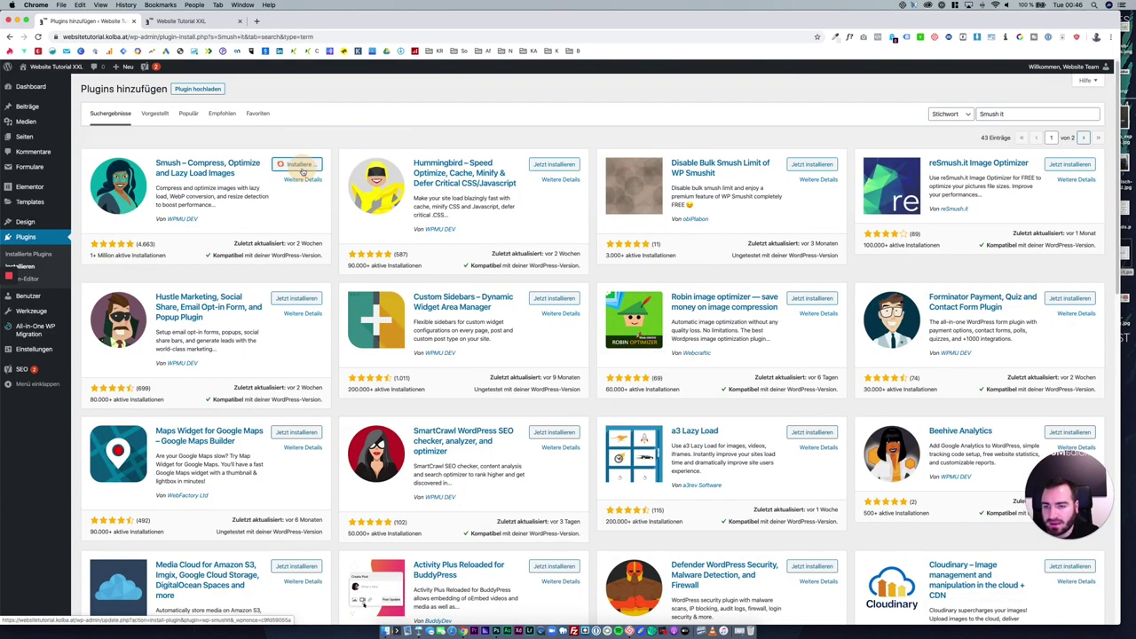
{"action": "left_click", "coordinate": [298, 164]}
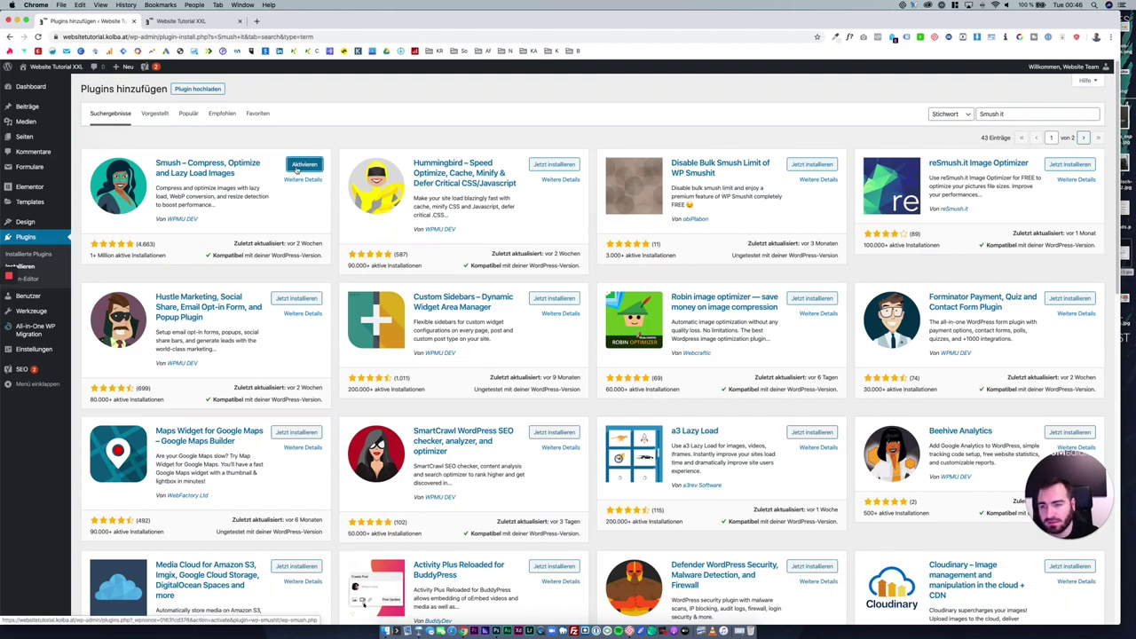
{"action": "left_click", "coordinate": [299, 168]}
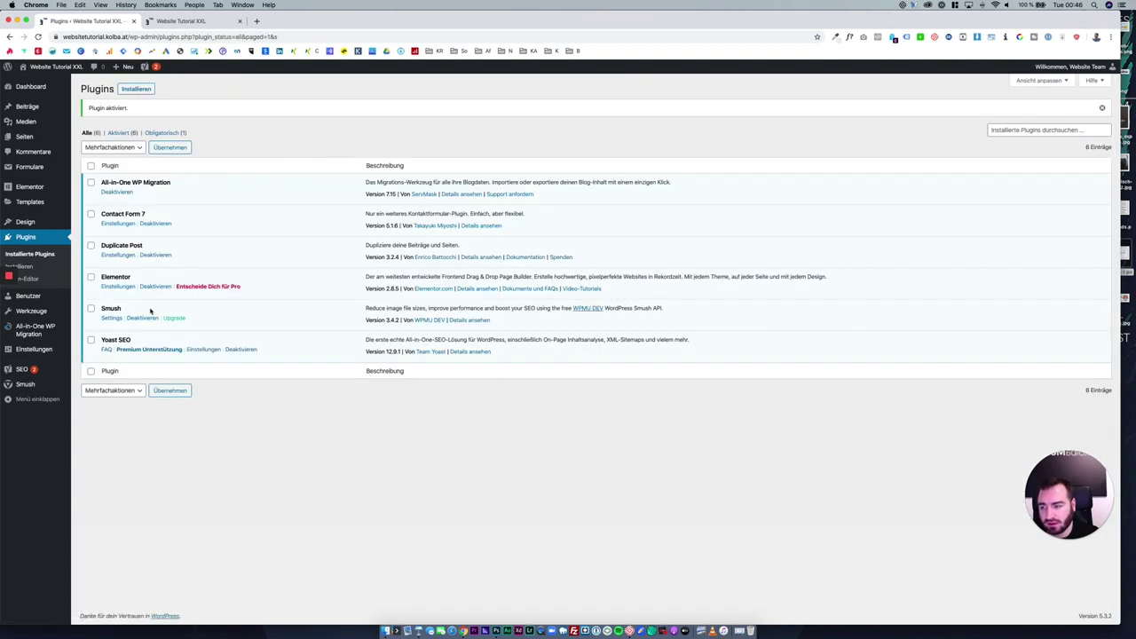
{"action": "left_click", "coordinate": [24, 384]}
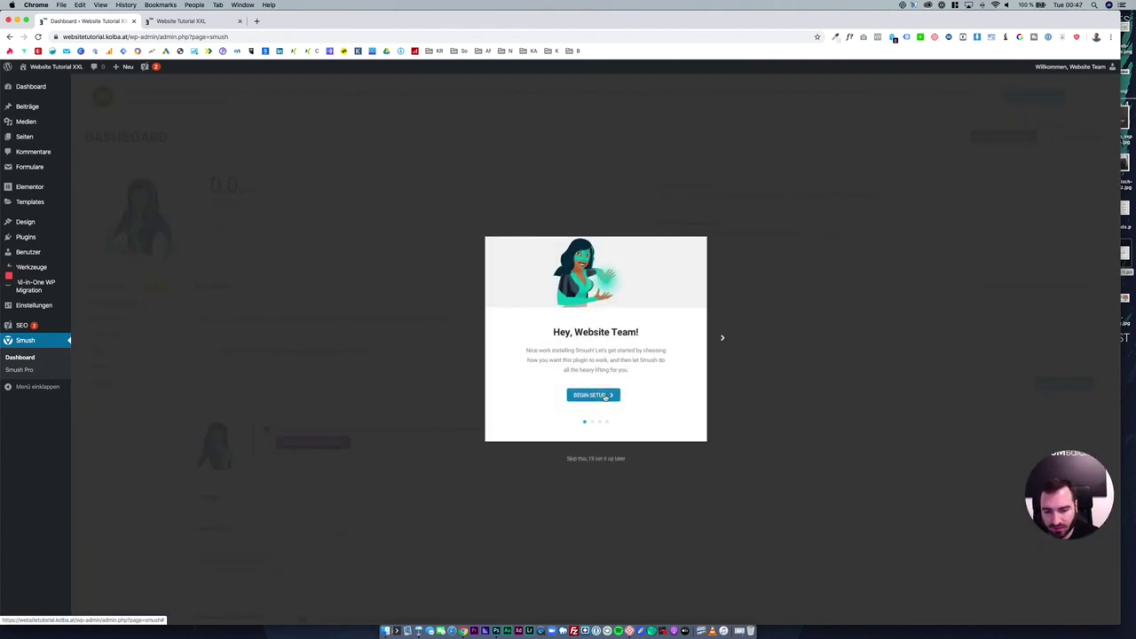
Complete the Smush setup wizard with lazy loading off, then bulk-smush all 19 images.
{"action": "left_click", "coordinate": [605, 397]}
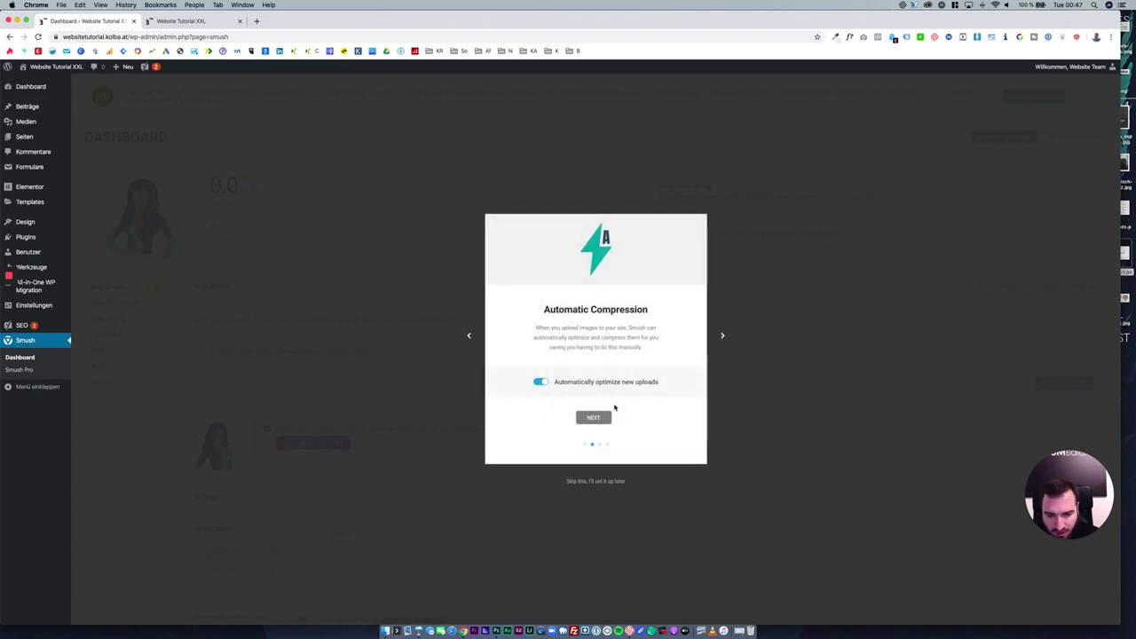
{"action": "left_click", "coordinate": [592, 417]}
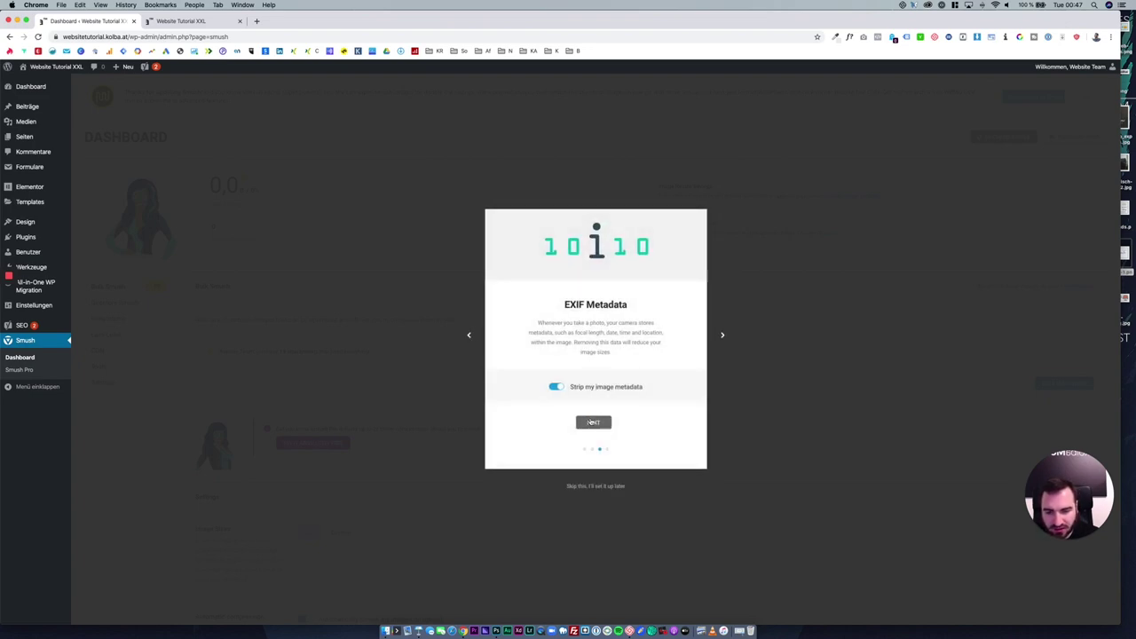
{"action": "left_click", "coordinate": [594, 418]}
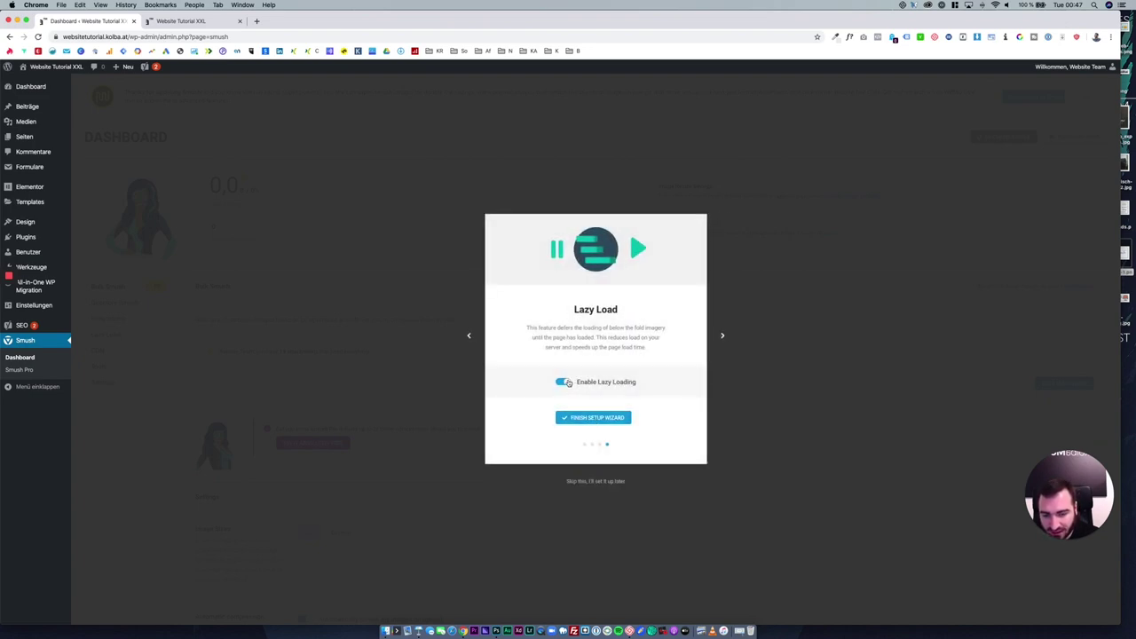
{"action": "left_click", "coordinate": [564, 381]}
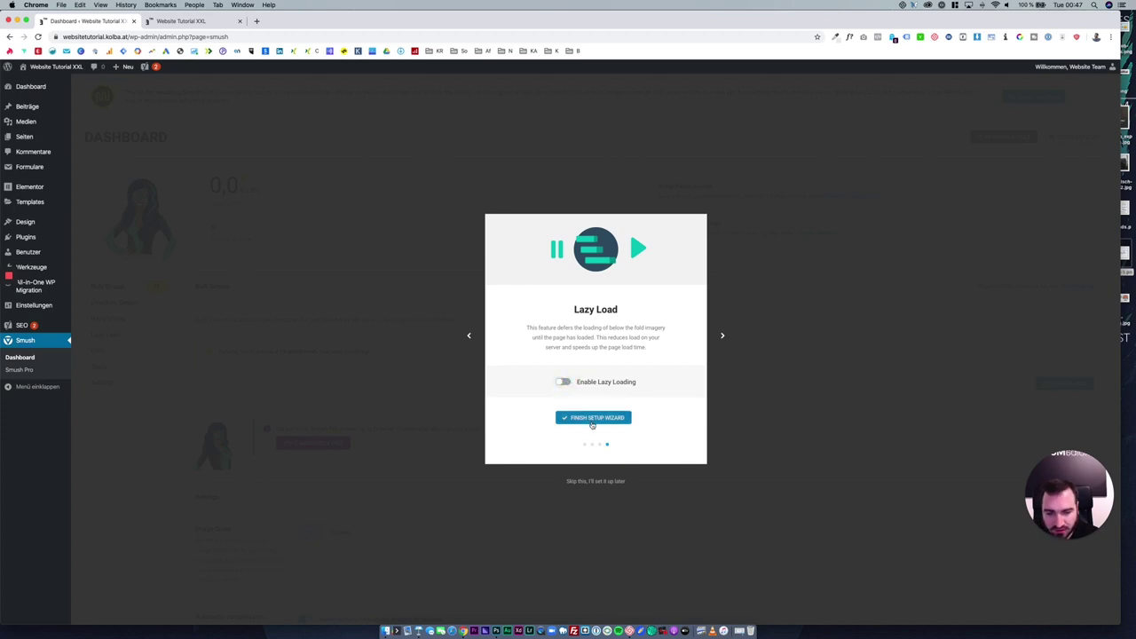
{"action": "left_click", "coordinate": [593, 418]}
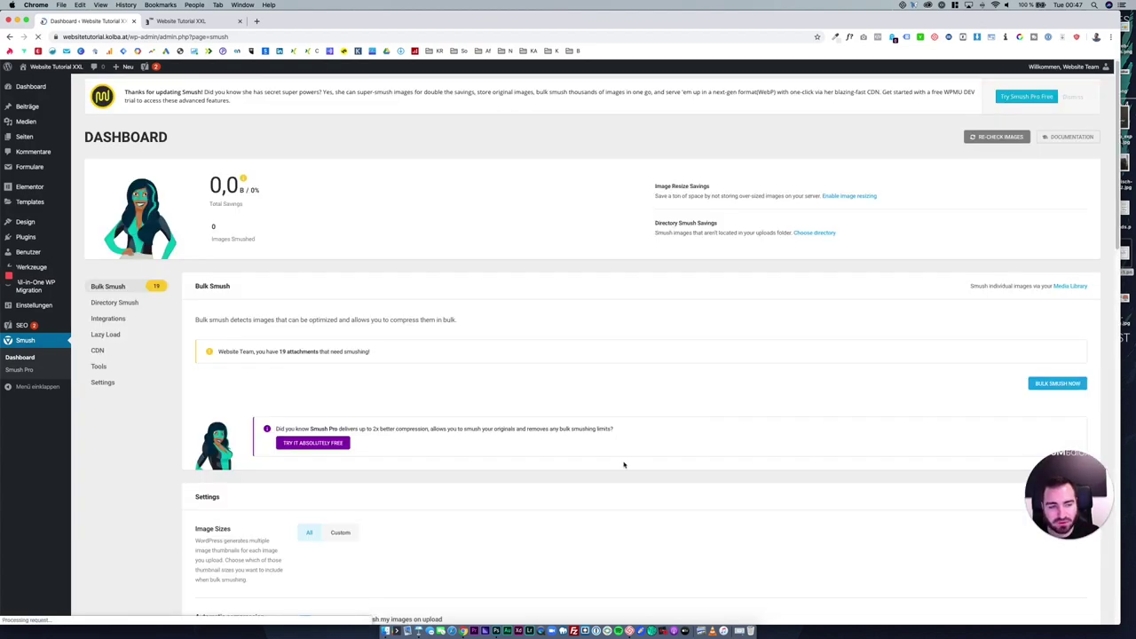
{"action": "left_click_drag", "start_coordinate": [281, 352], "coordinate": [369, 351]}
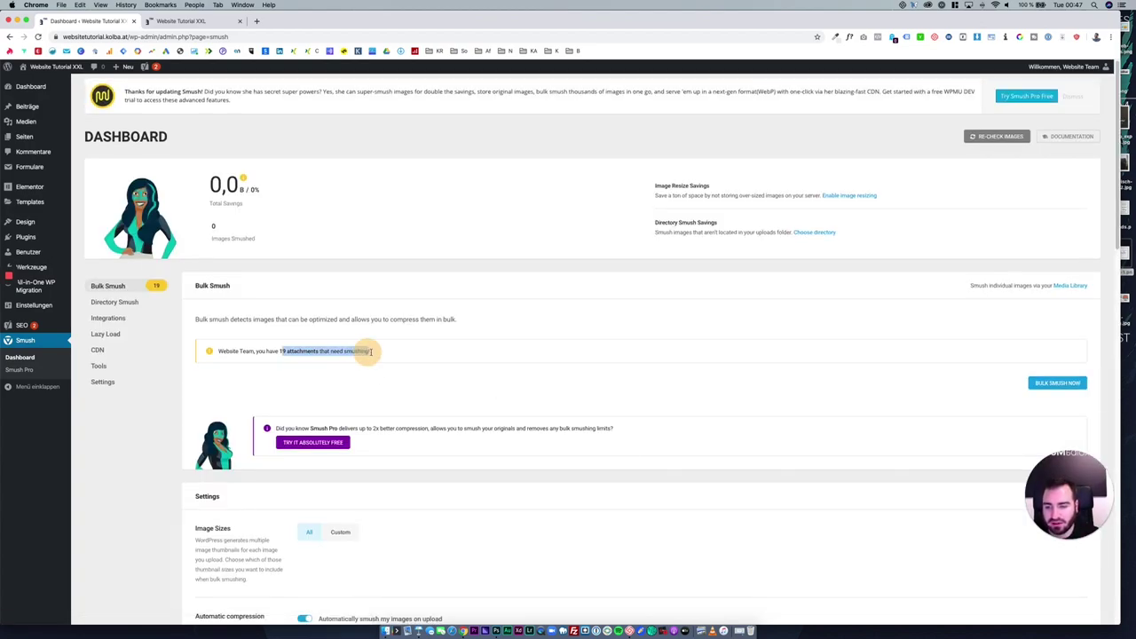
{"action": "left_click", "coordinate": [1055, 383]}
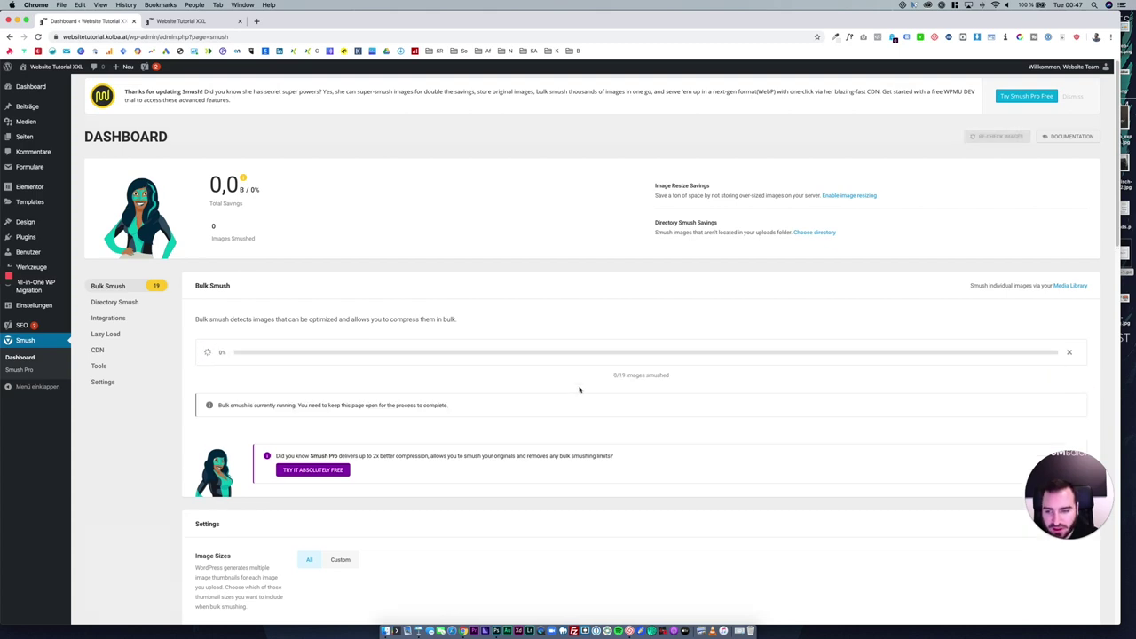